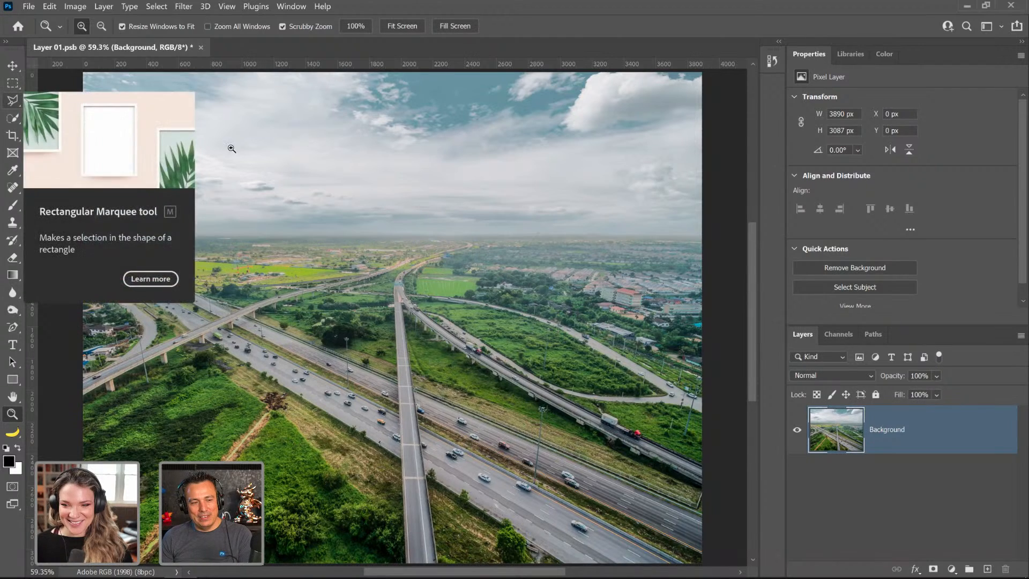
{"action": "left_click", "coordinate": [300, 181]}
{"action": "right_click", "coordinate": [491, 285]}
{"action": "left_click", "coordinate": [506, 292]}
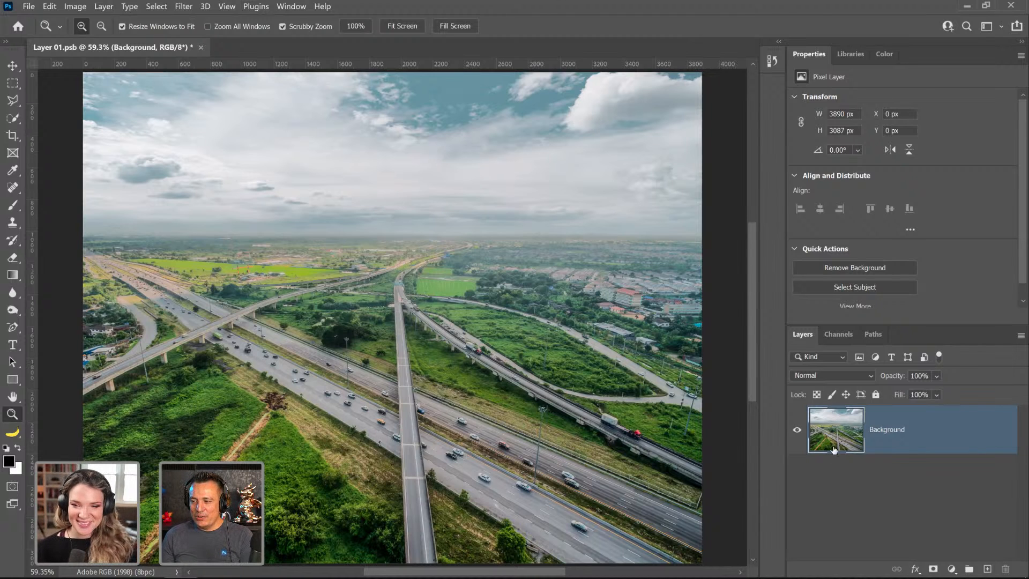
Step: Duplicate the Background layer and rotate the copy 90° counterclockwise
{"action": "key", "text": "ctrl+j"}
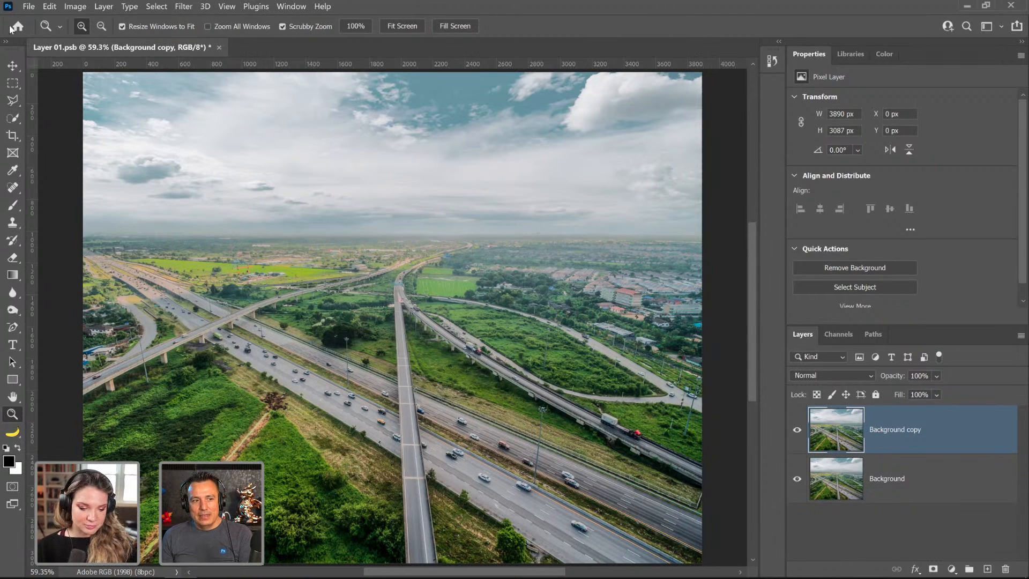
{"action": "left_click", "coordinate": [13, 69]}
{"action": "left_click_drag", "start_coordinate": [310, 231], "coordinate": [447, 297]}
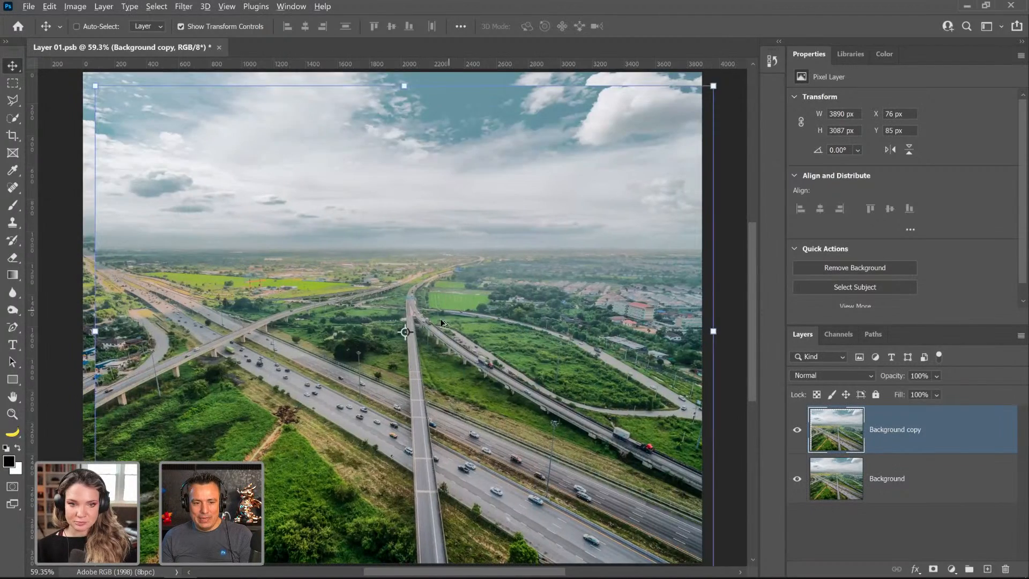
{"action": "scroll", "coordinate": [443, 320], "scroll_direction": "down", "scroll_amount": 4}
{"action": "left_click_drag", "start_coordinate": [484, 333], "coordinate": [494, 298]}
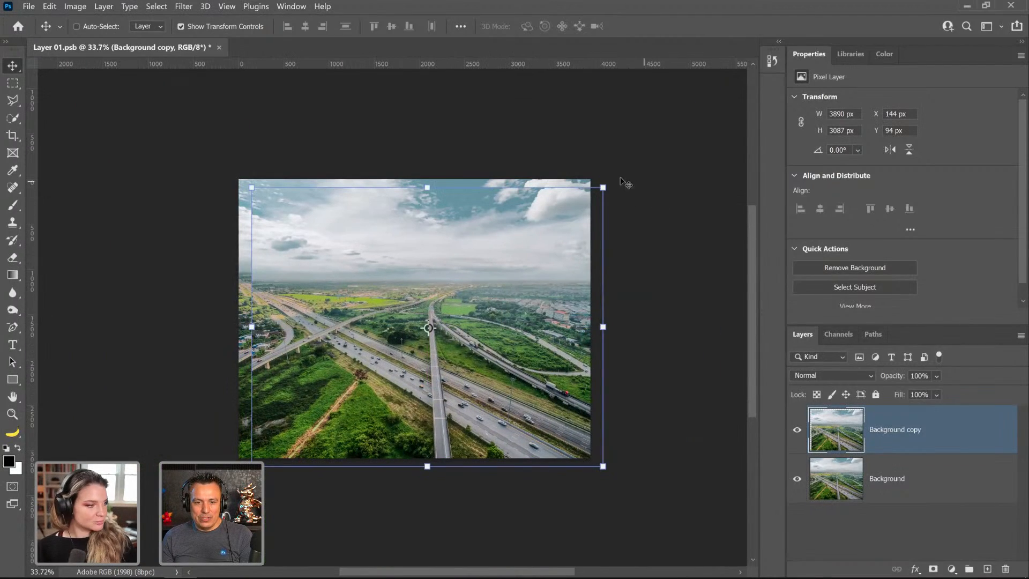
{"action": "left_click_drag", "start_coordinate": [625, 179], "coordinate": [327, 264]}
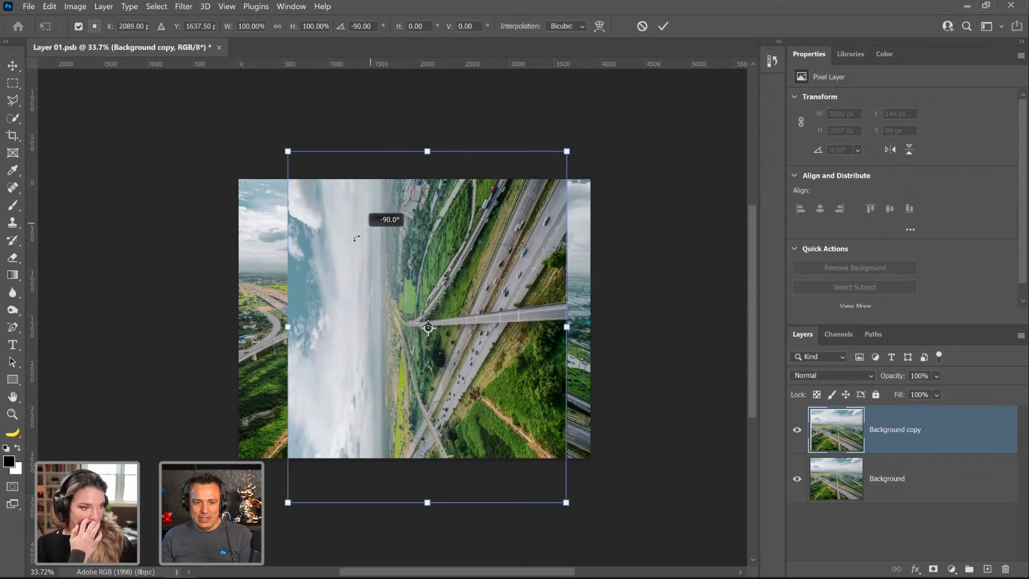
{"action": "left_click_drag", "start_coordinate": [409, 258], "coordinate": [402, 211]}
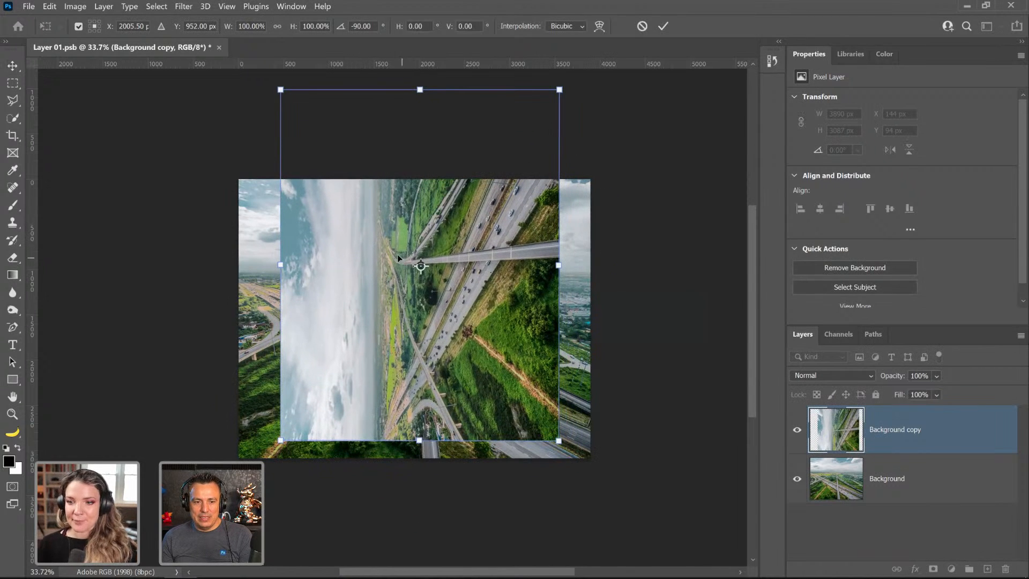
Step: Flip the rotated copy vertically and align it with the canvas's bottom-left corner
{"action": "right_click", "coordinate": [397, 255]}
{"action": "left_click", "coordinate": [434, 534]}
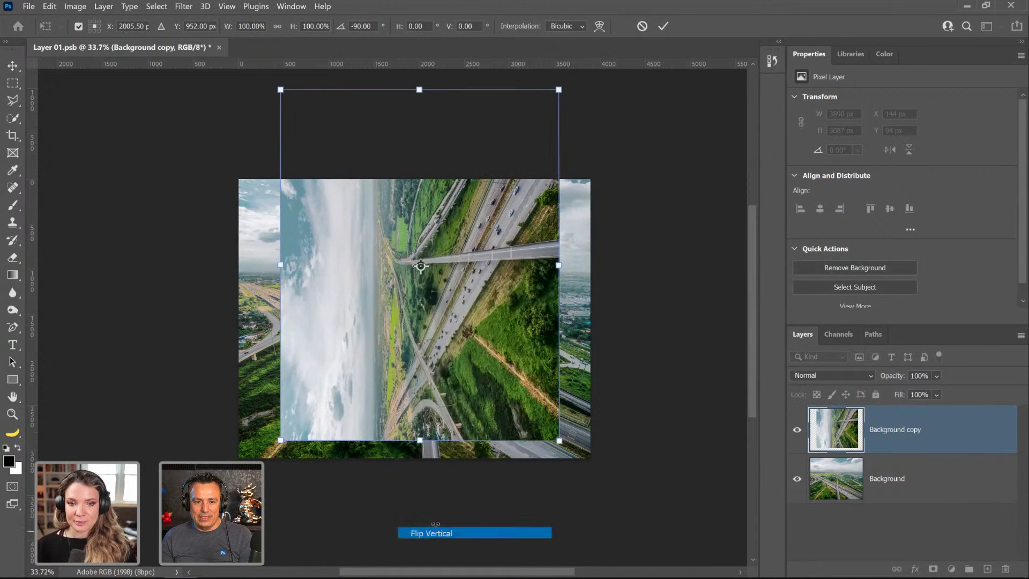
{"action": "left_click_drag", "start_coordinate": [442, 330], "coordinate": [411, 360]}
{"action": "key", "text": "Return"}
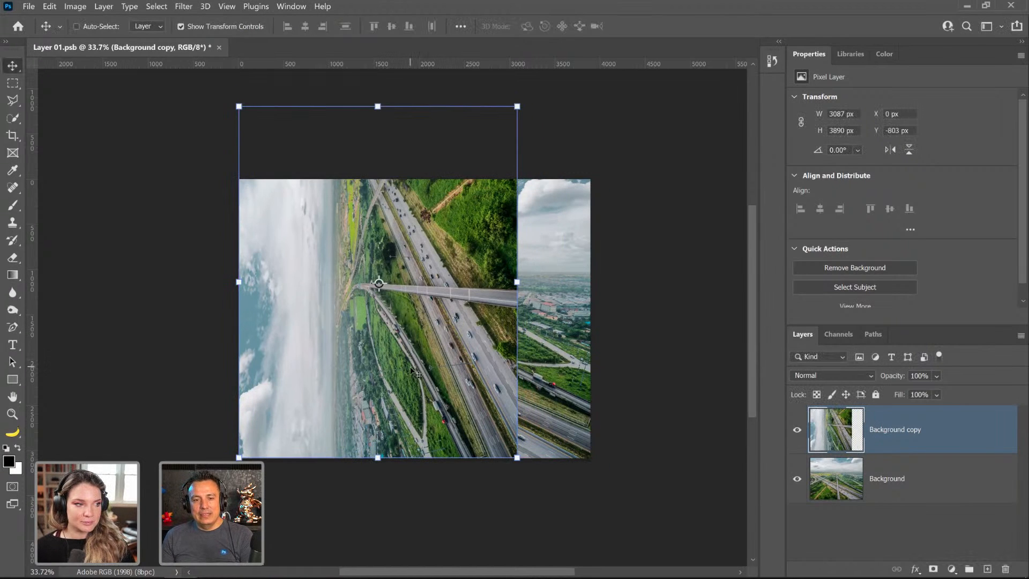
Step: Select the upper-left half of the rotated copy with the Polygonal Lasso, cutting diagonally from its bottom-left canvas corner to its upper right
{"action": "left_click", "coordinate": [16, 100]}
{"action": "right_click", "coordinate": [17, 100]}
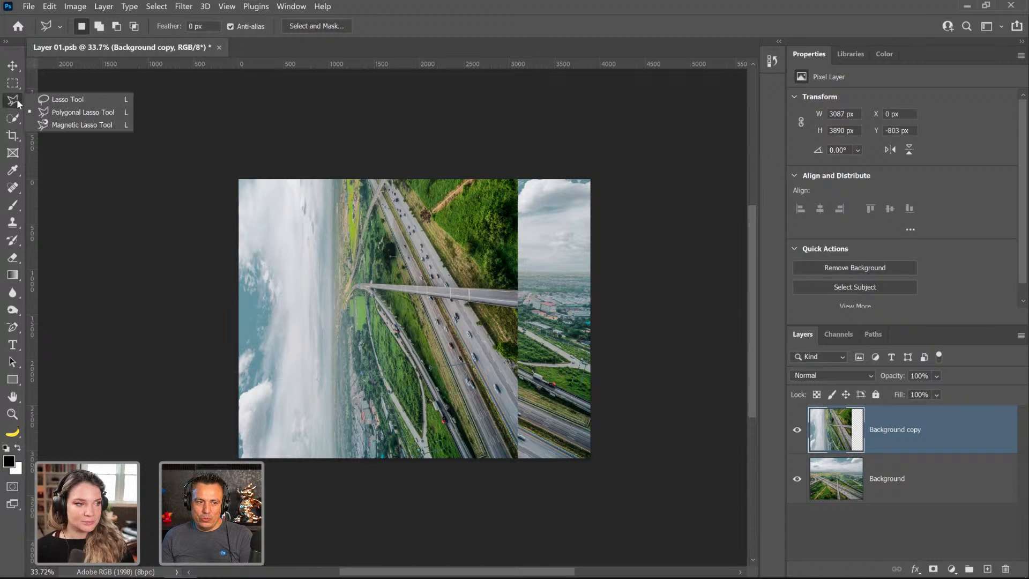
{"action": "left_click", "coordinate": [120, 112]}
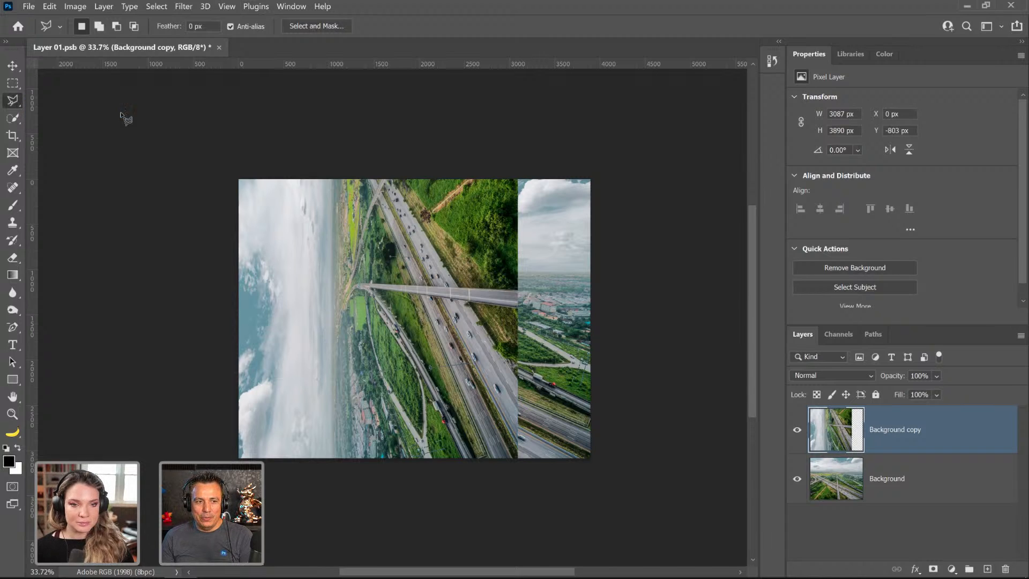
{"action": "left_click", "coordinate": [237, 458]}
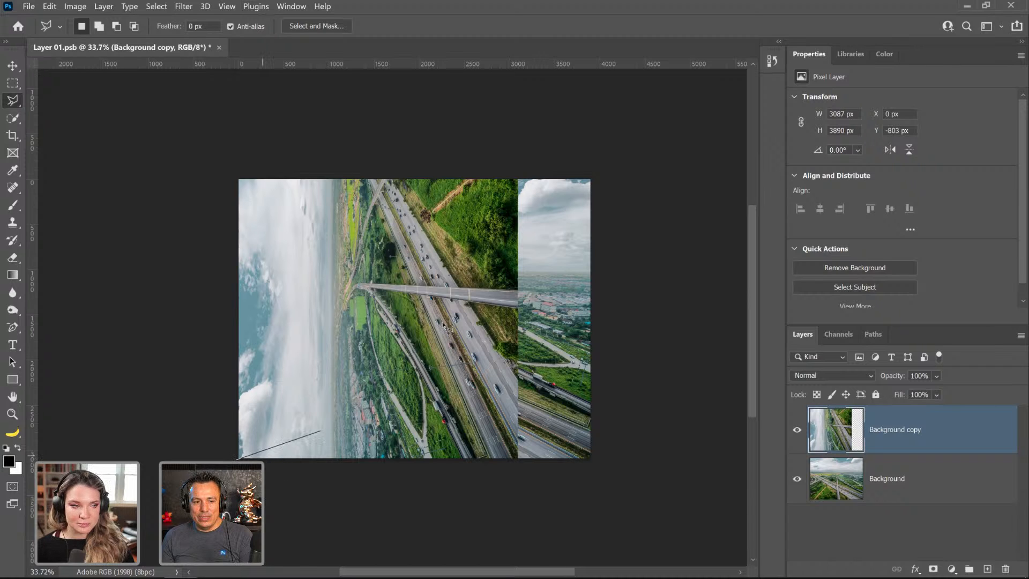
{"action": "left_click", "coordinate": [525, 171]}
{"action": "left_click", "coordinate": [205, 161]}
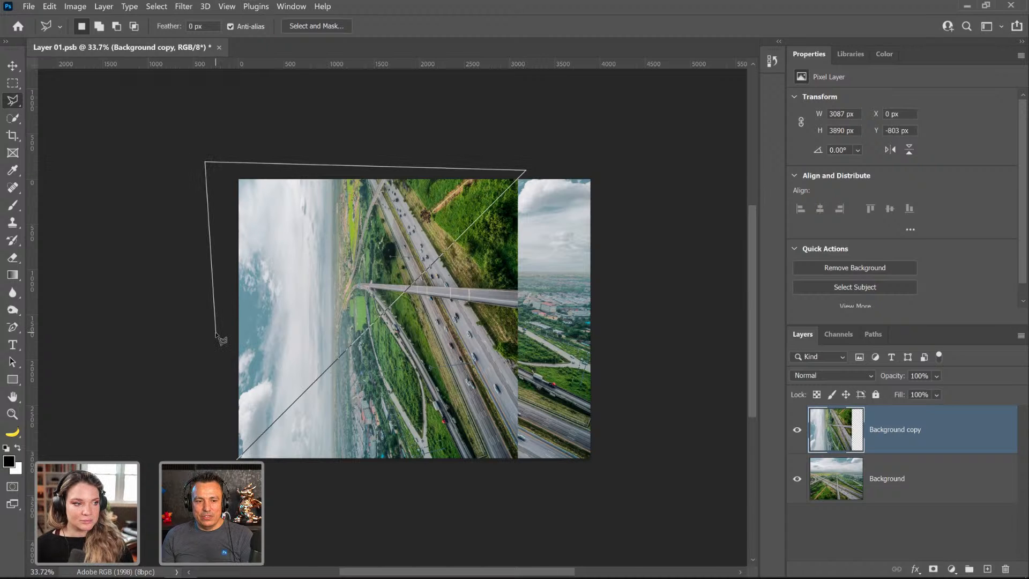
{"action": "left_click", "coordinate": [216, 331]}
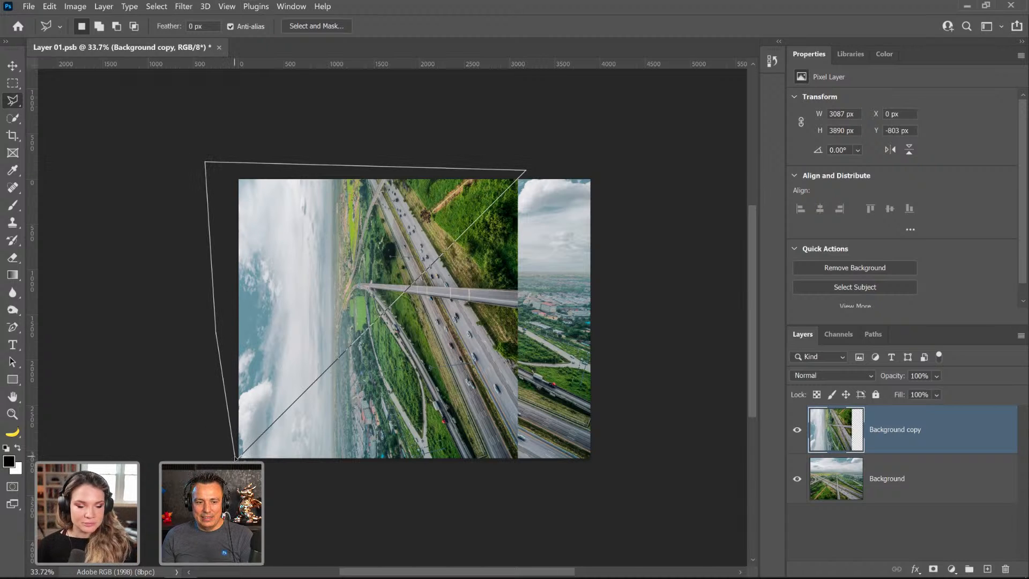
{"action": "left_click", "coordinate": [236, 458]}
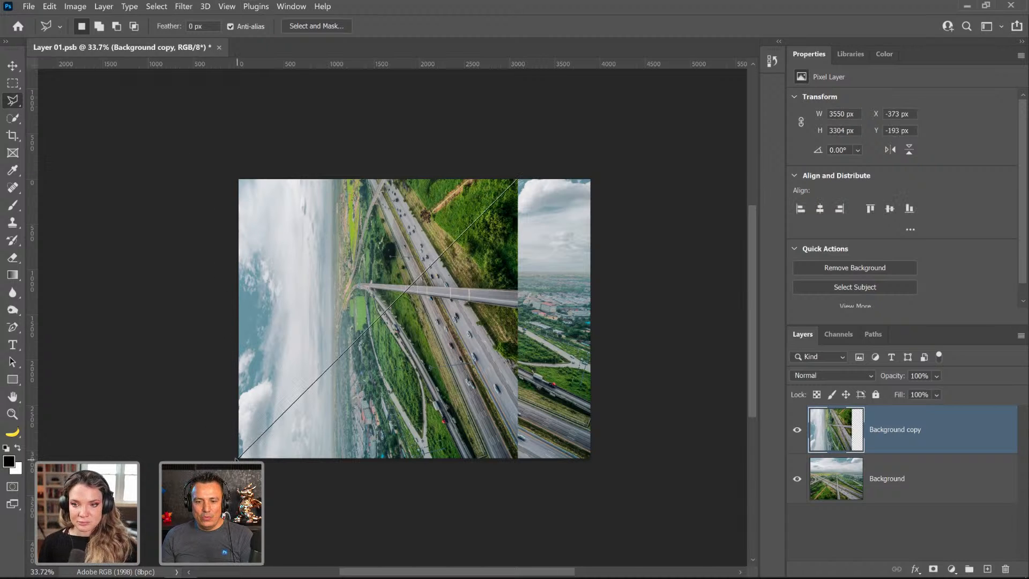
Step: Try masking the rotated copy with the diagonal selection, and discard both the mask and the selection
{"action": "left_click", "coordinate": [933, 569]}
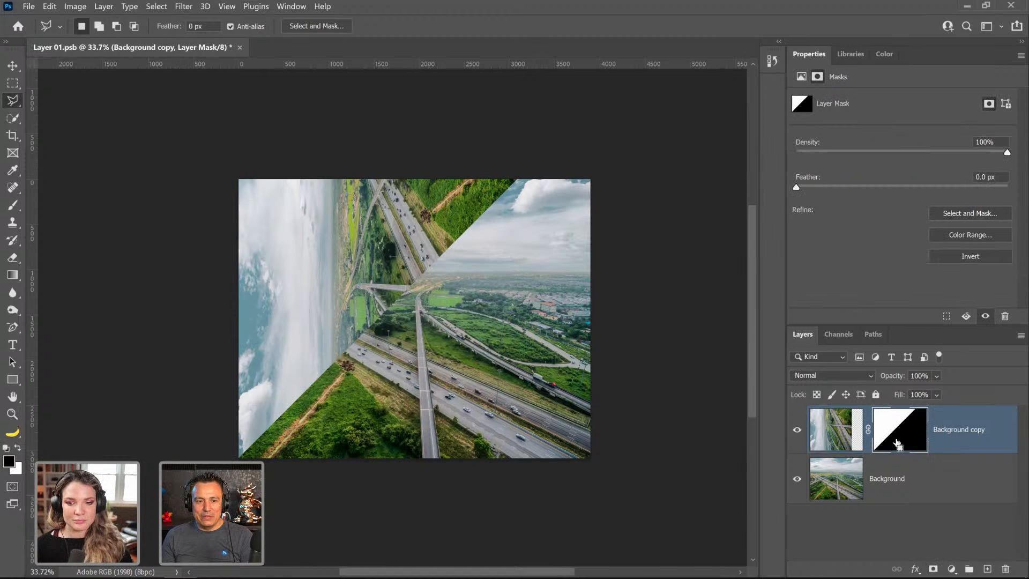
{"action": "key", "text": "ctrl+z"}
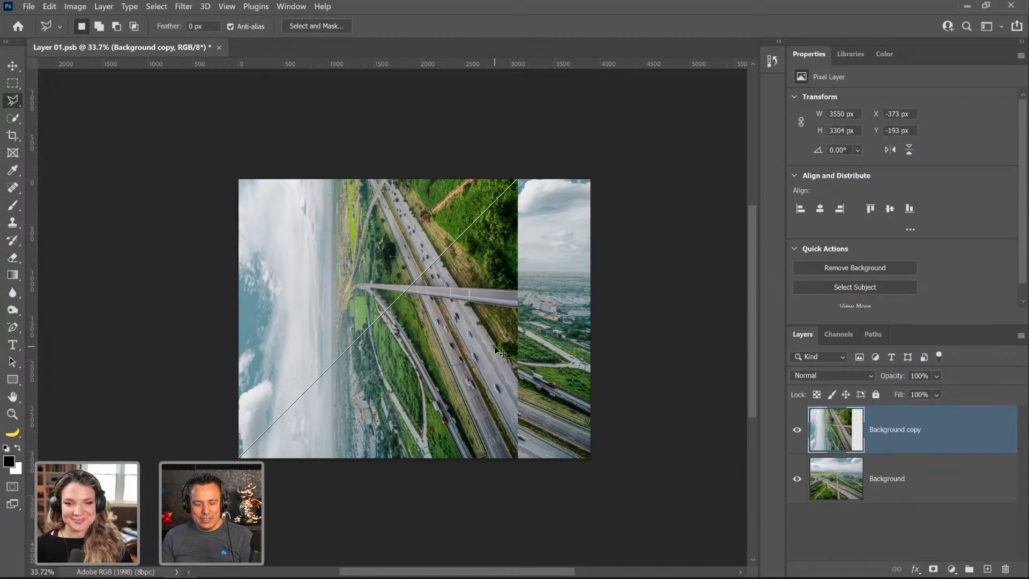
{"action": "key", "text": "ctrl+d"}
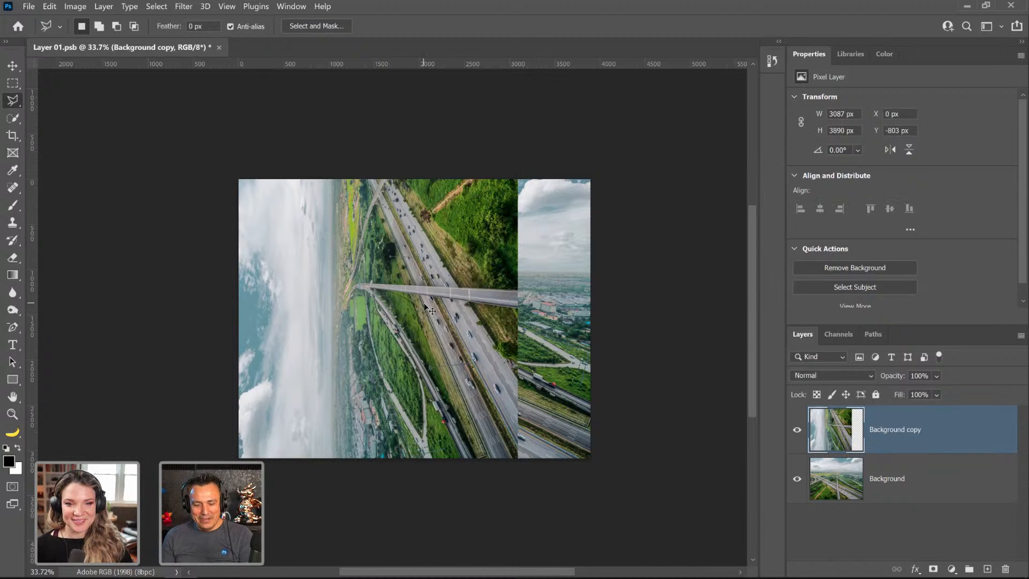
Step: Flip the rotated copy horizontally so its sky side faces the canvas's right
{"action": "key", "text": "ctrl+t"}
{"action": "right_click", "coordinate": [400, 297]}
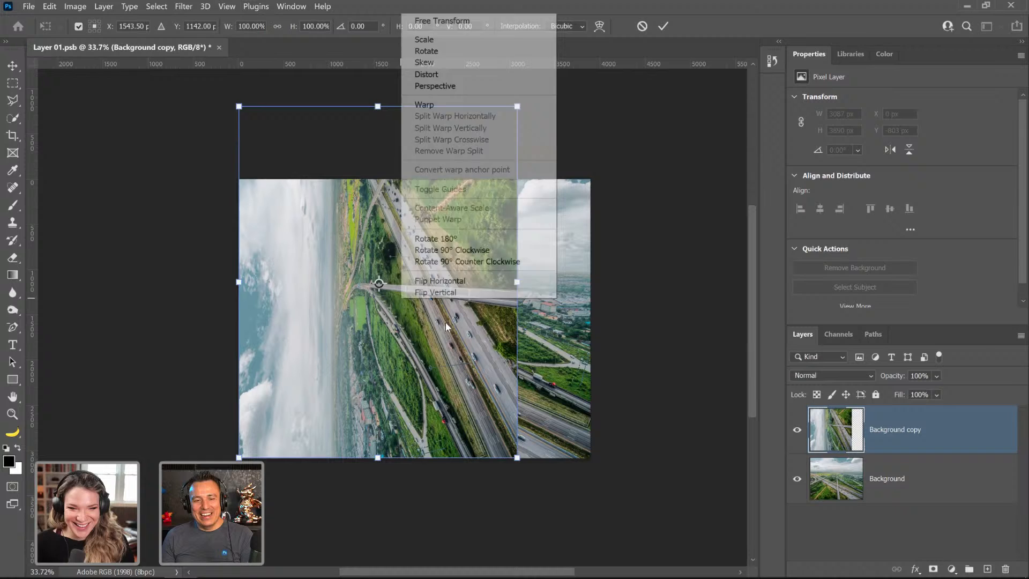
{"action": "left_click", "coordinate": [462, 282]}
{"action": "key", "text": "Return"}
Step: Draw a Polygonal Lasso selection around the flipped copy's upper-left half along the 45° diagonal and turn it into a layer mask
{"action": "key", "text": "l"}
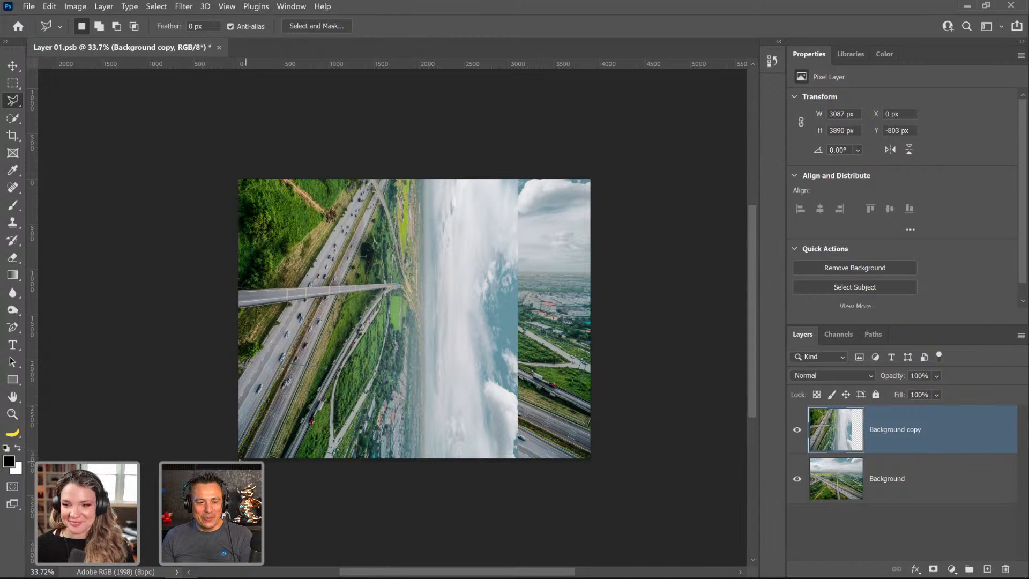
{"action": "left_click", "coordinate": [236, 459]}
{"action": "left_click", "coordinate": [583, 116]}
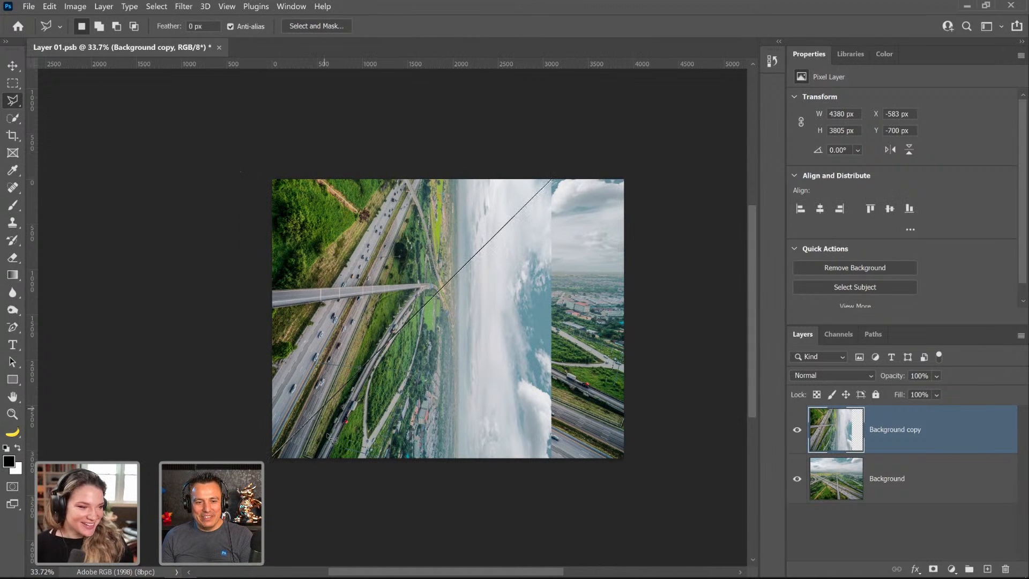
{"action": "left_click", "coordinate": [269, 459]}
{"action": "left_click", "coordinate": [271, 461]}
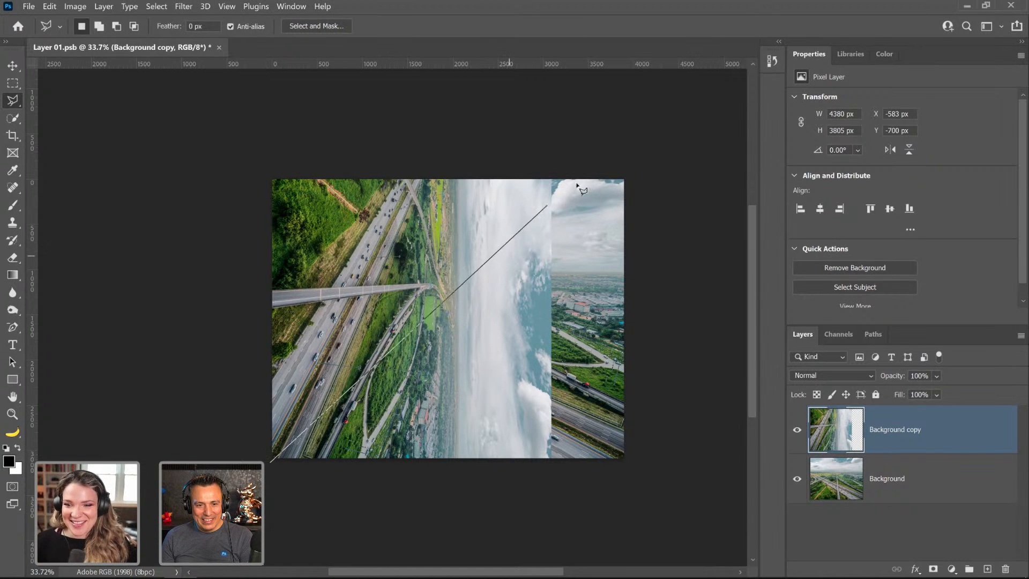
{"action": "left_click", "coordinate": [570, 162]}
{"action": "left_click", "coordinate": [225, 167]}
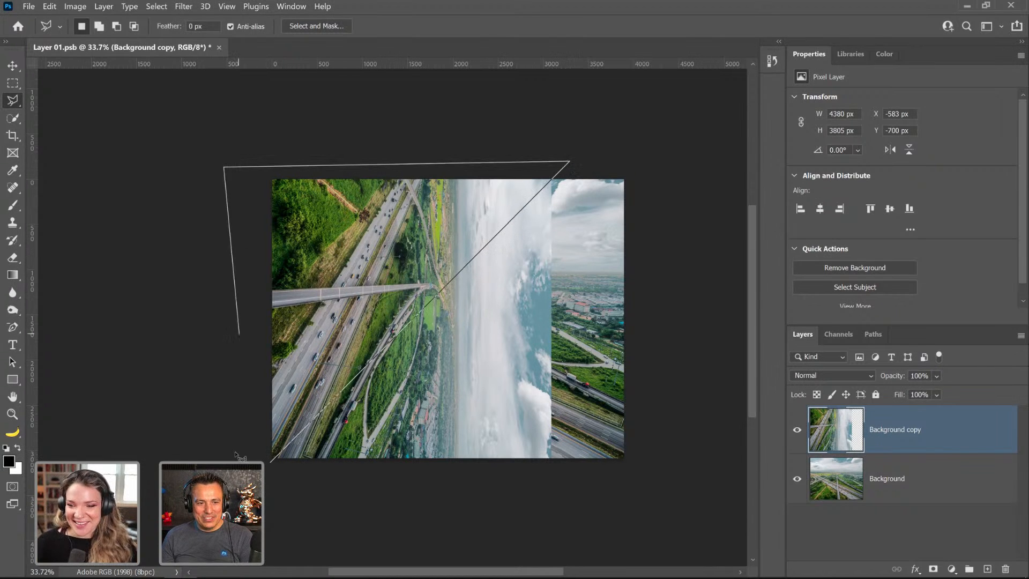
{"action": "left_click", "coordinate": [270, 461]}
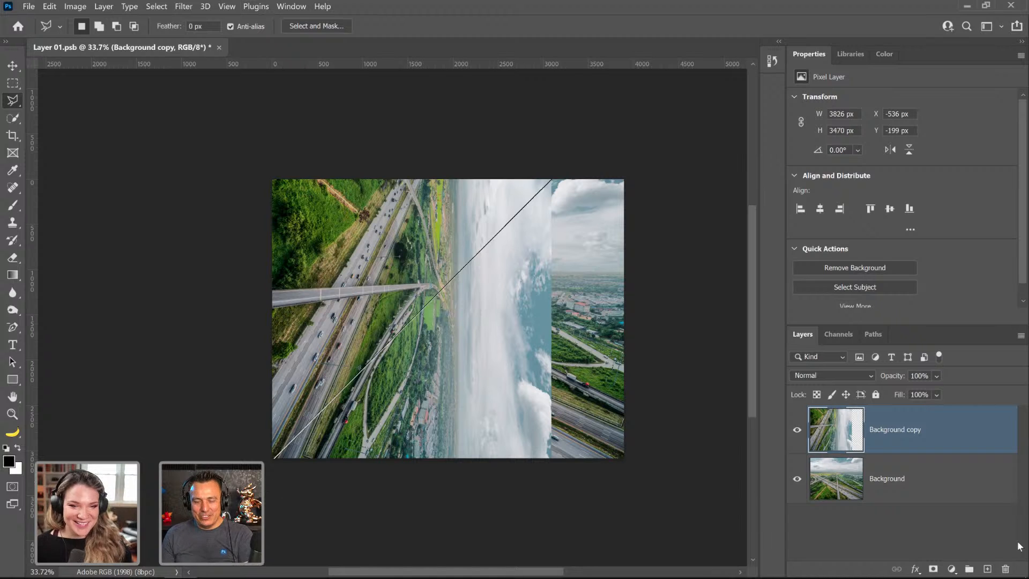
{"action": "left_click", "coordinate": [933, 569]}
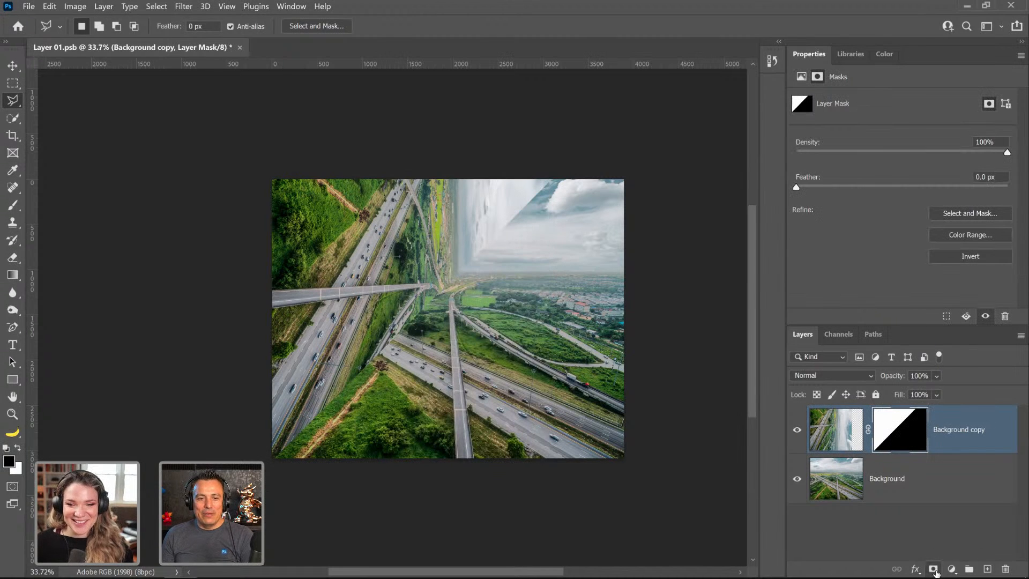
Step: Unlink the copy's image from its mask and flip only the image vertically
{"action": "left_click", "coordinate": [852, 440]}
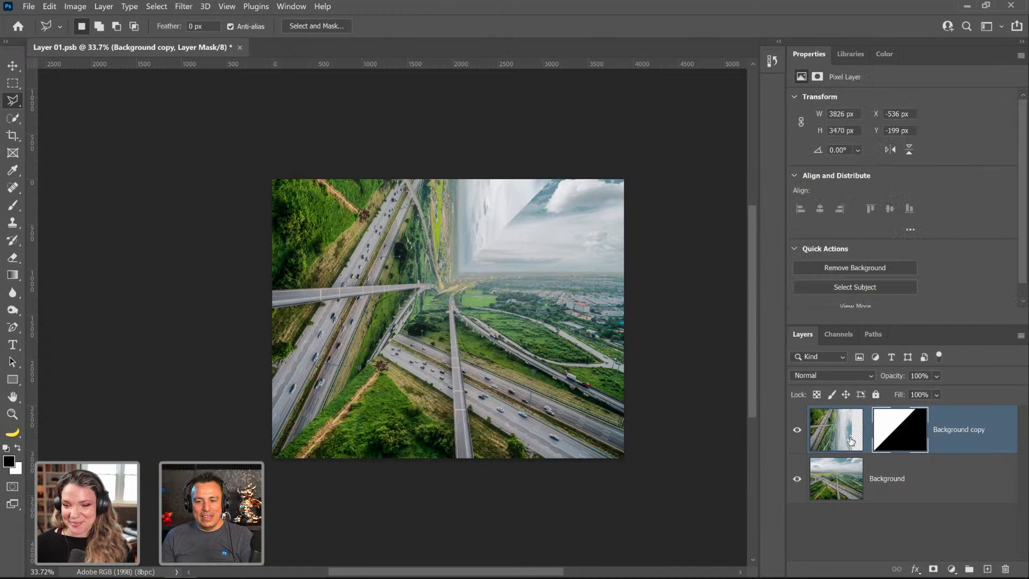
{"action": "scroll", "coordinate": [447, 422], "scroll_direction": "down", "scroll_amount": 1}
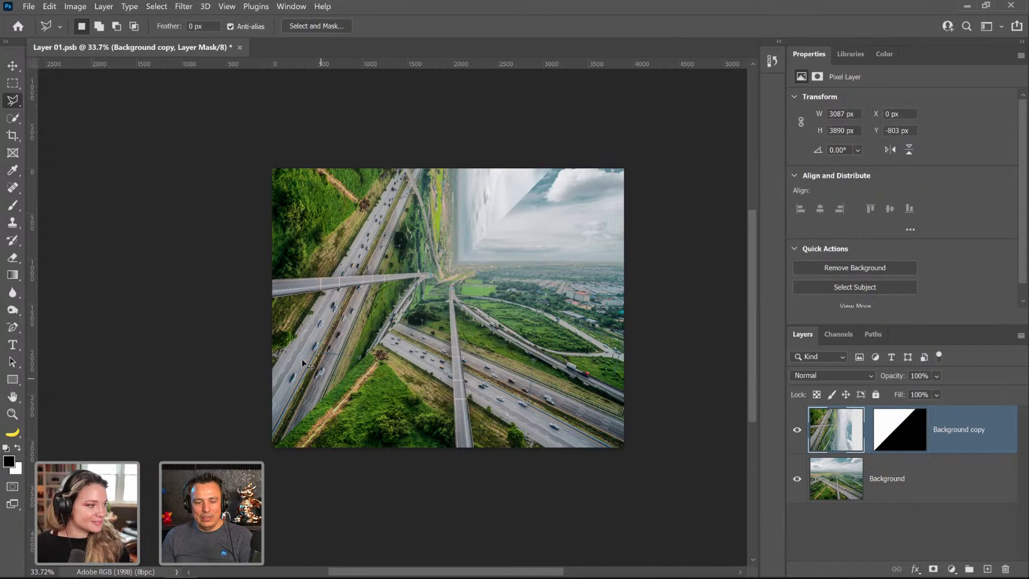
{"action": "key", "text": "ctrl+t"}
{"action": "right_click", "coordinate": [461, 330]}
{"action": "left_click", "coordinate": [503, 326]}
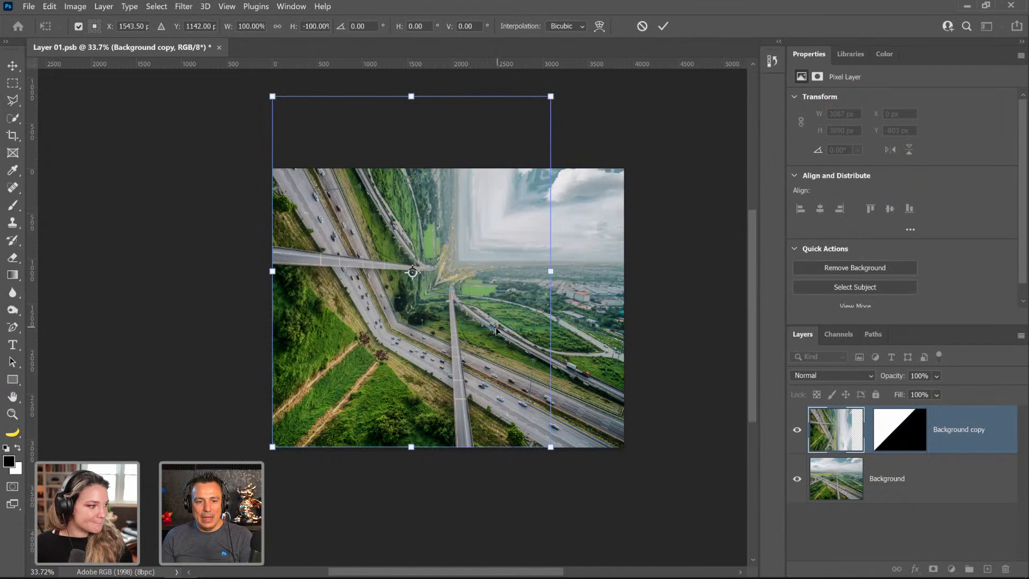
{"action": "key", "text": "Return"}
{"action": "key", "text": "l"}
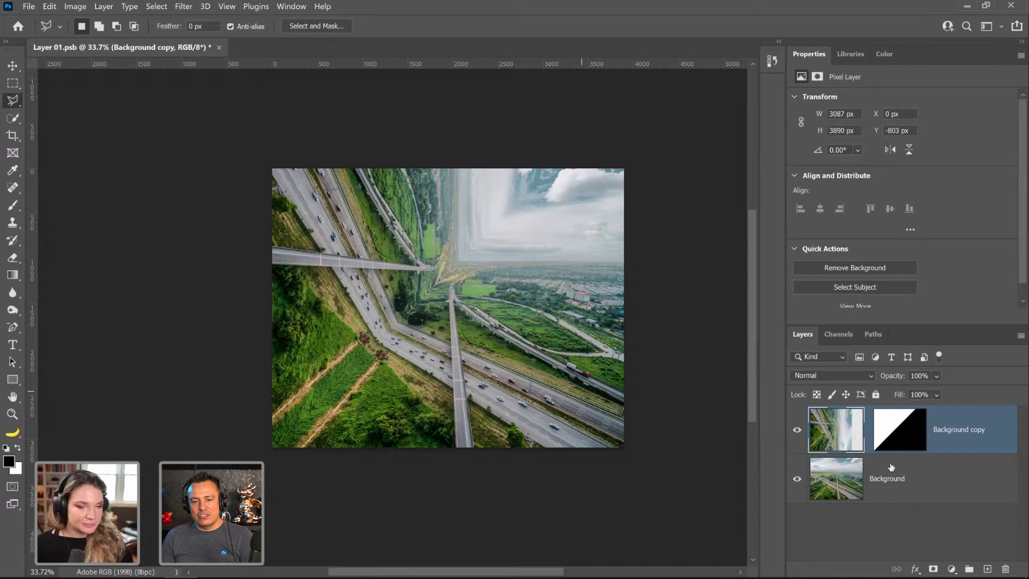
Step: Delete the masked Background copy layer
{"action": "left_click", "coordinate": [890, 444]}
{"action": "left_click_drag", "start_coordinate": [840, 443], "coordinate": [1005, 566]}
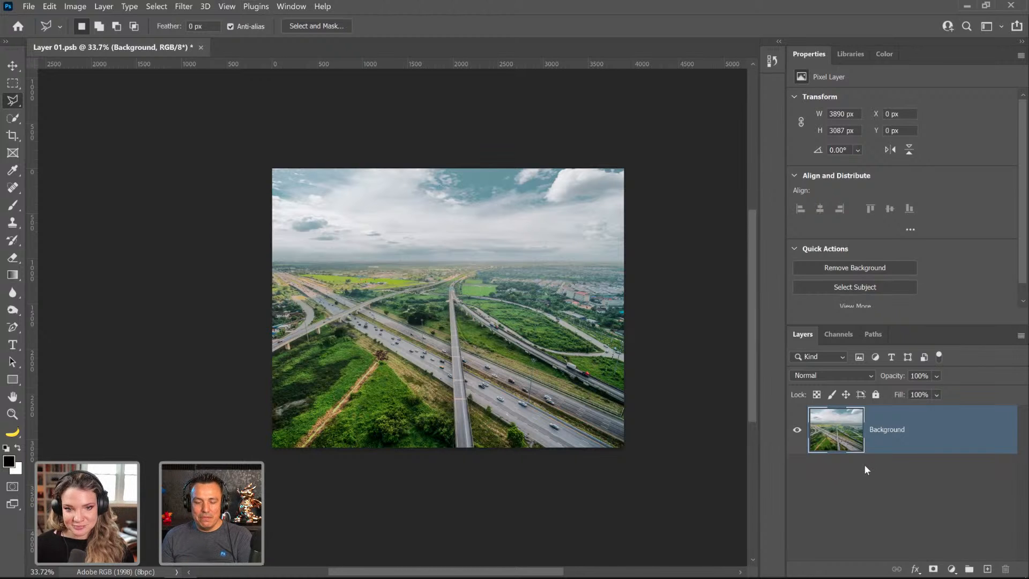
Step: Duplicate the Background layer, rotating the copy 90° clockwise and aligning it with the canvas's bottom-left corner
{"action": "key", "text": "ctrl+j"}
{"action": "key", "text": "ctrl+t"}
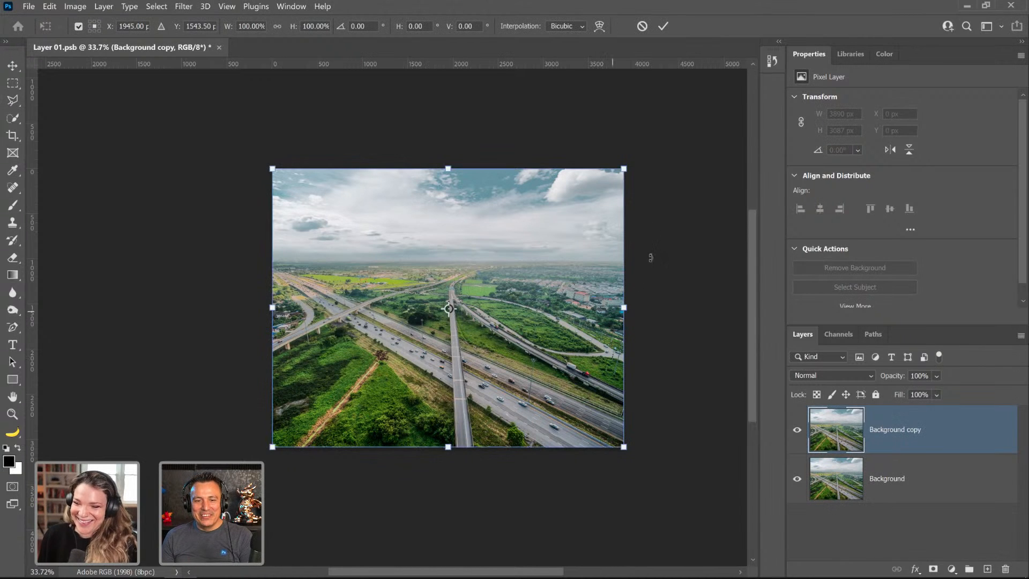
{"action": "left_click_drag", "start_coordinate": [640, 161], "coordinate": [448, 353]}
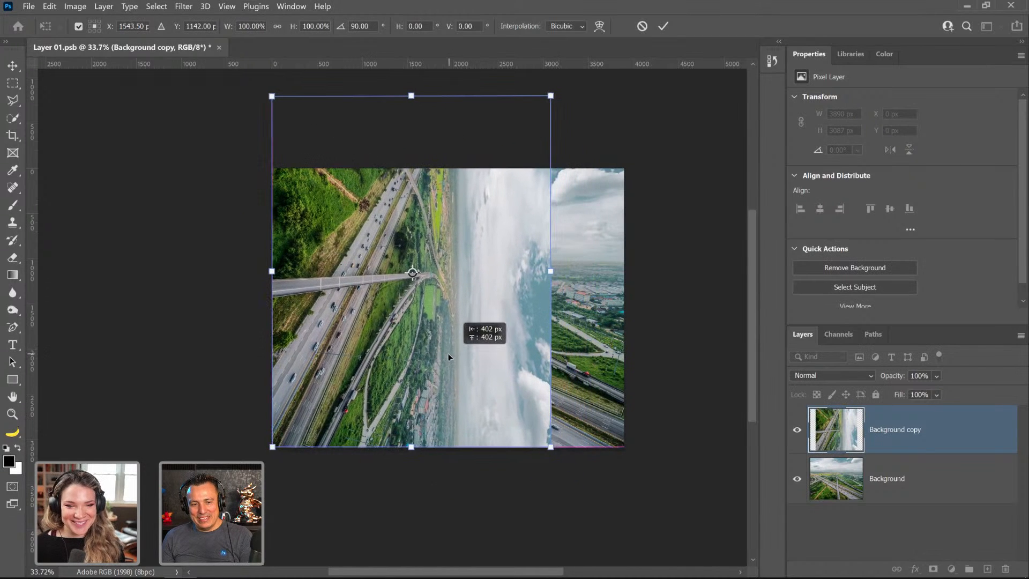
Step: Flip the rotated copy vertically so it mirrors the background across the diagonal
{"action": "right_click", "coordinate": [406, 366]}
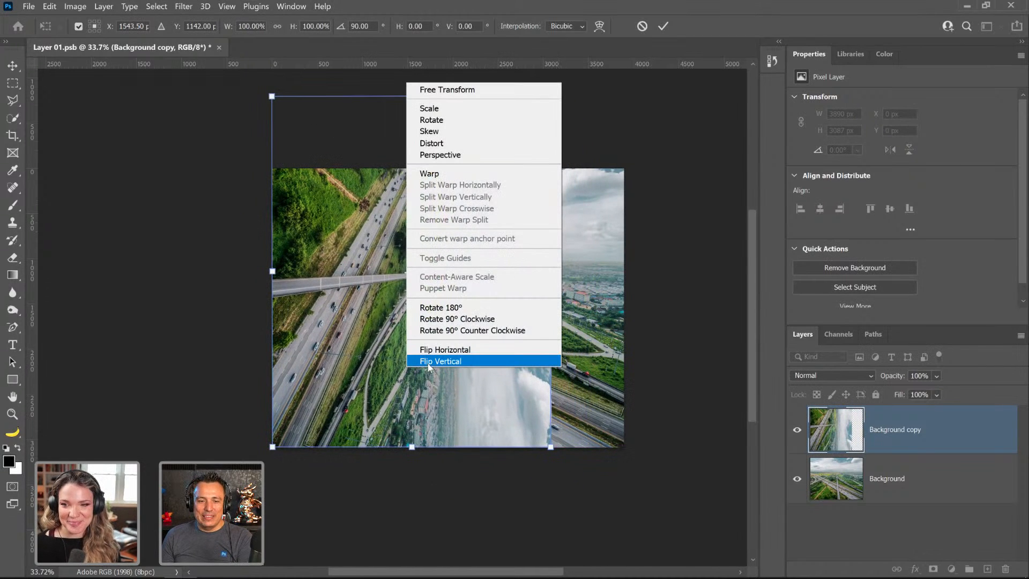
{"action": "left_click", "coordinate": [428, 362]}
{"action": "key", "text": "Return"}
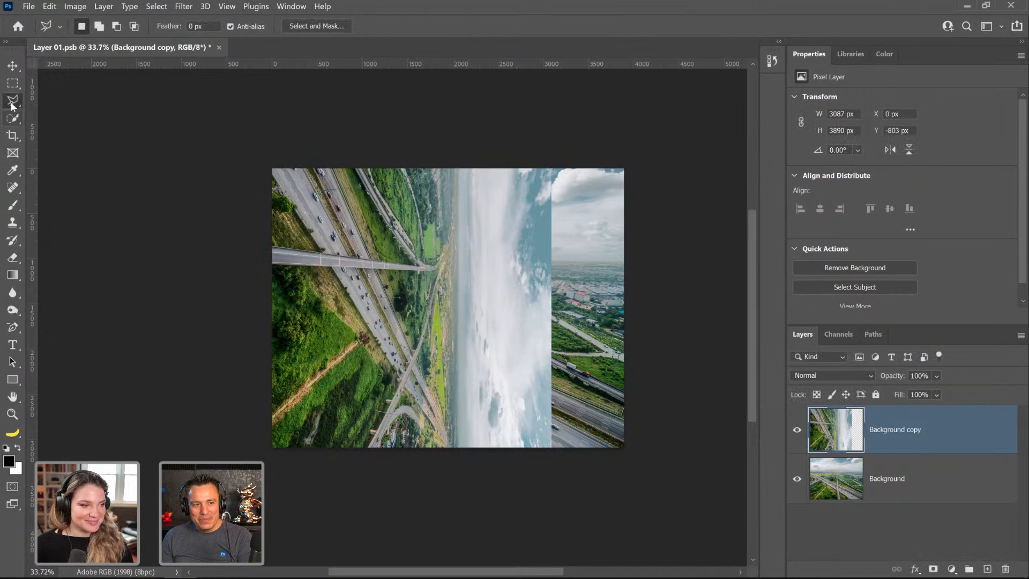
Step: Outline the upper-left triangle of the canvas along the diagonal with the Polygonal Lasso and mask the Background copy to it
{"action": "left_click", "coordinate": [13, 101]}
{"action": "left_click", "coordinate": [64, 114]}
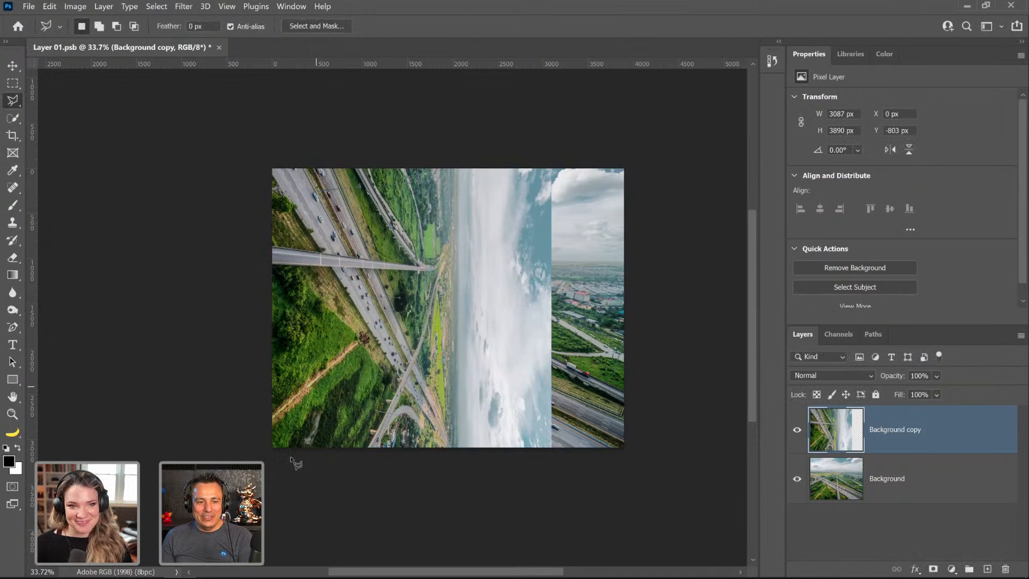
{"action": "left_click", "coordinate": [570, 151]}
{"action": "left_click", "coordinate": [210, 157]}
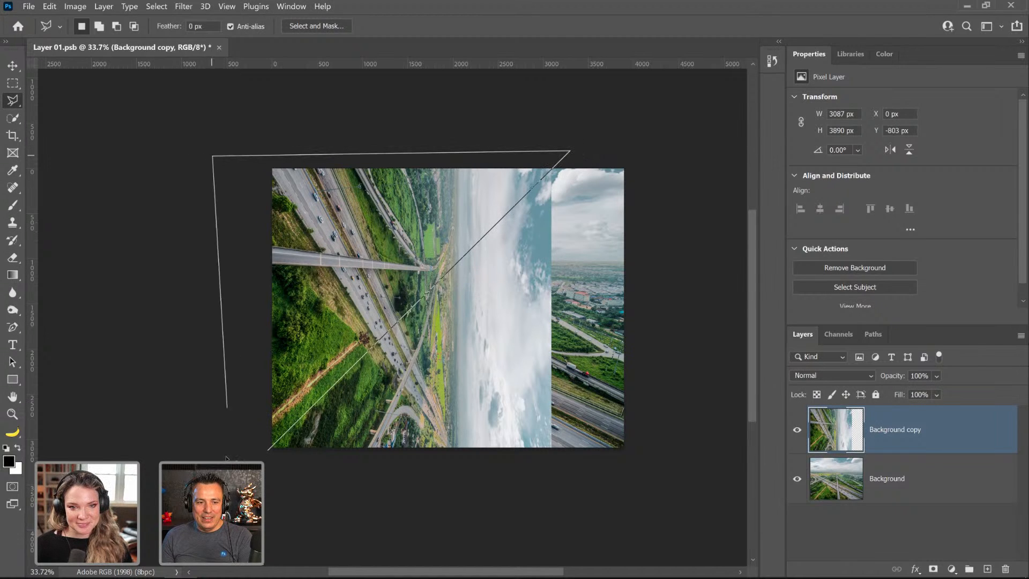
{"action": "left_click", "coordinate": [269, 449]}
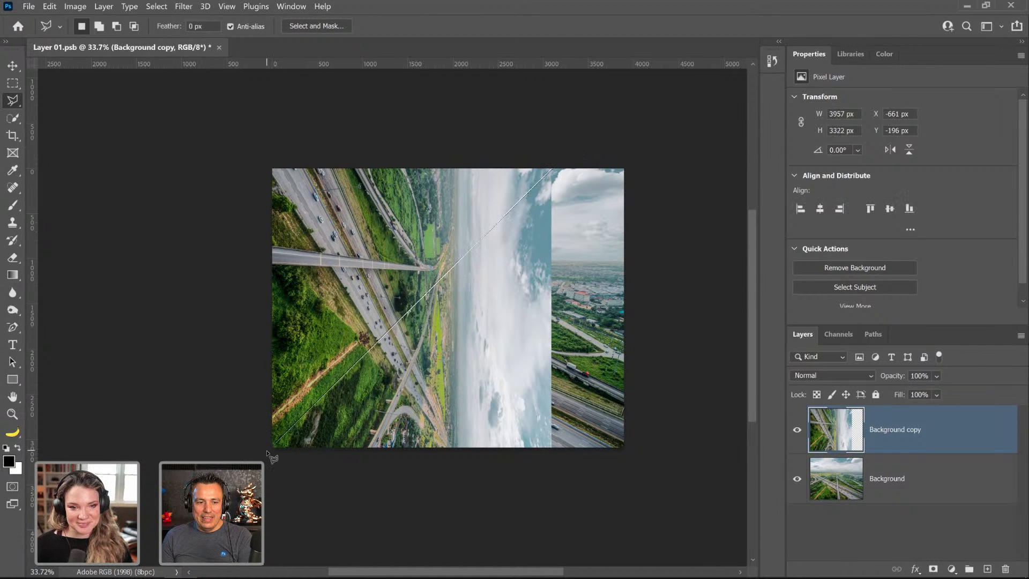
{"action": "left_click", "coordinate": [932, 568]}
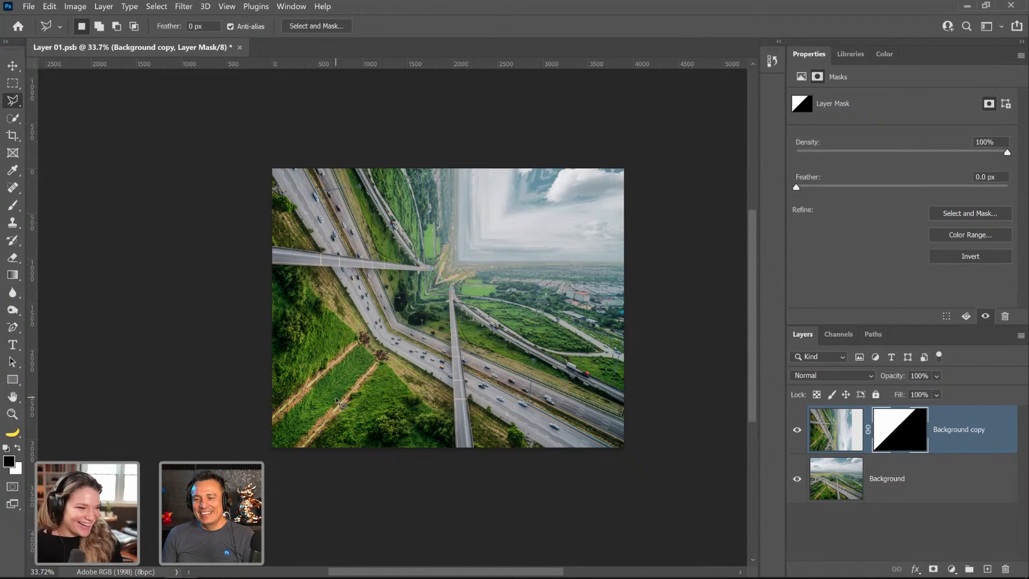
Step: Unlink the Background copy's image from its layer mask and invert the mask so the lower-right side shows
{"action": "left_click", "coordinate": [12, 414]}
{"action": "left_click", "coordinate": [435, 358]}
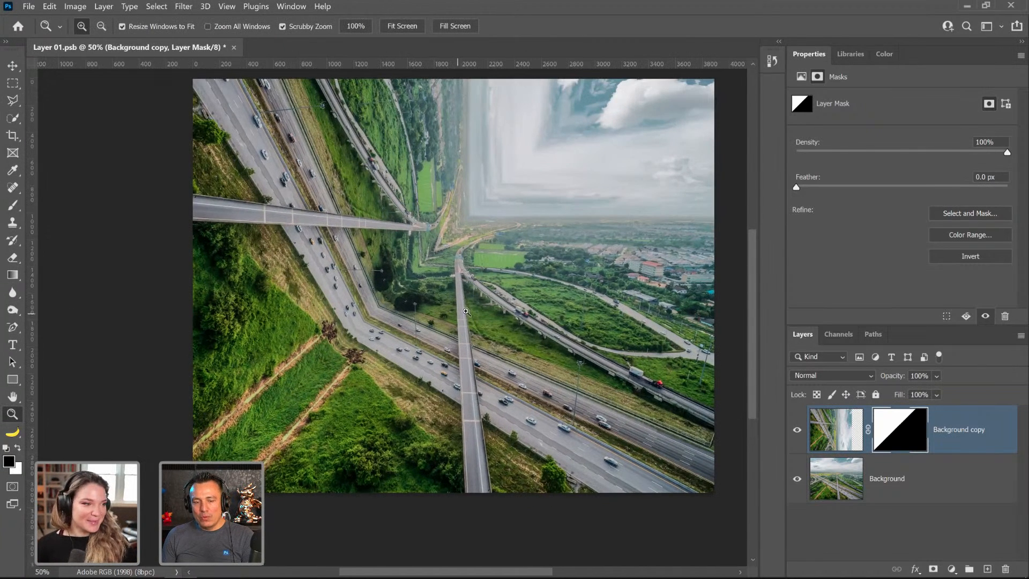
{"action": "left_click_drag", "start_coordinate": [407, 393], "coordinate": [376, 423]}
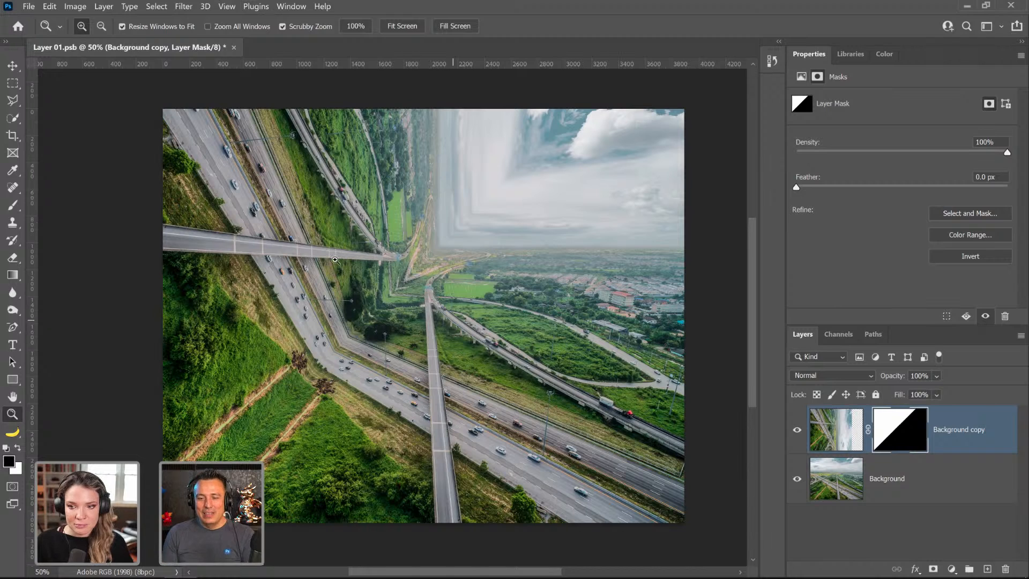
{"action": "left_click", "coordinate": [867, 432]}
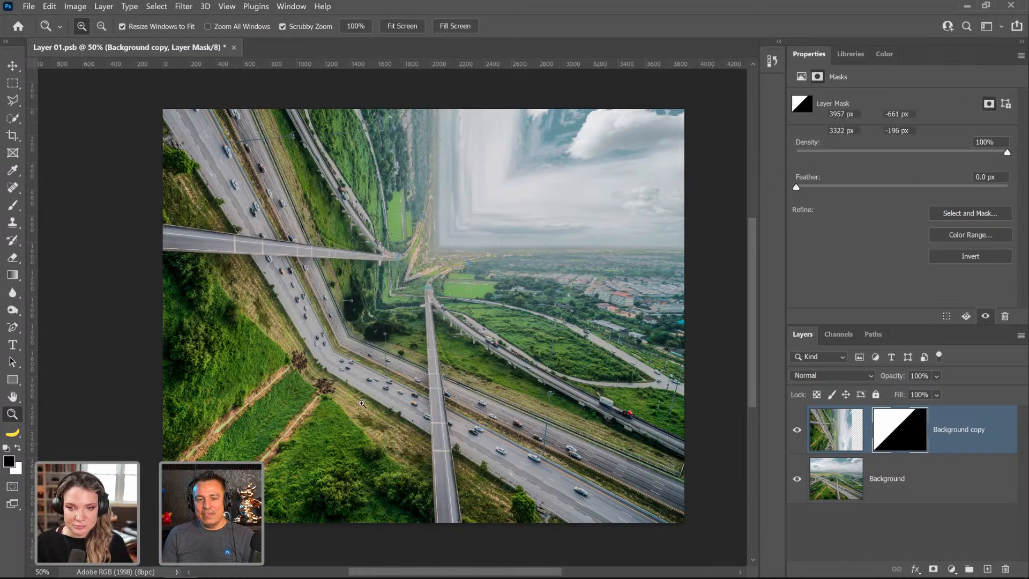
{"action": "left_click", "coordinate": [891, 441]}
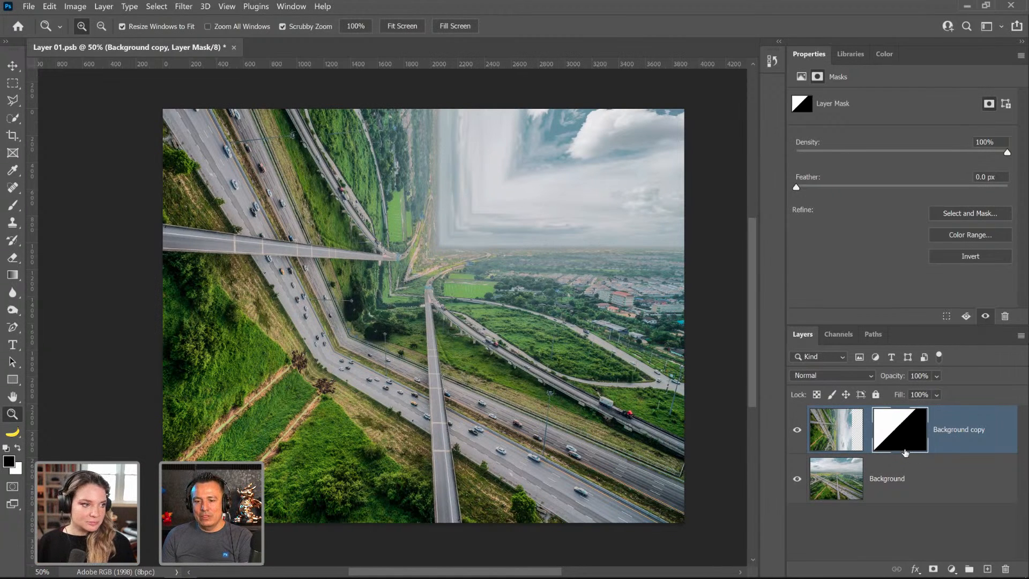
{"action": "key", "text": "ctrl+i"}
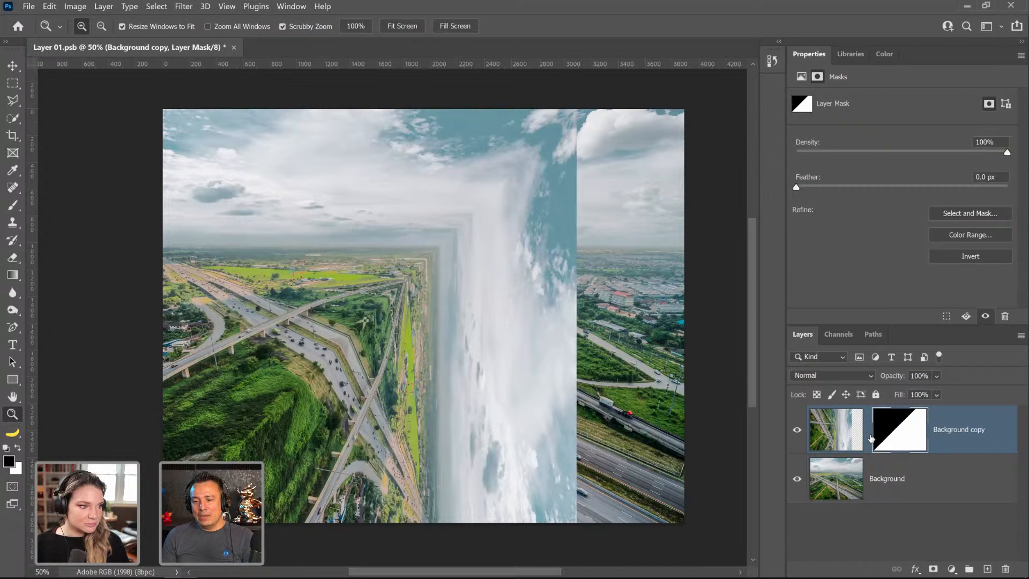
Step: Toggle the link between the Background copy's image and its layer mask on and off to compare their transform bounds
{"action": "left_click", "coordinate": [867, 434]}
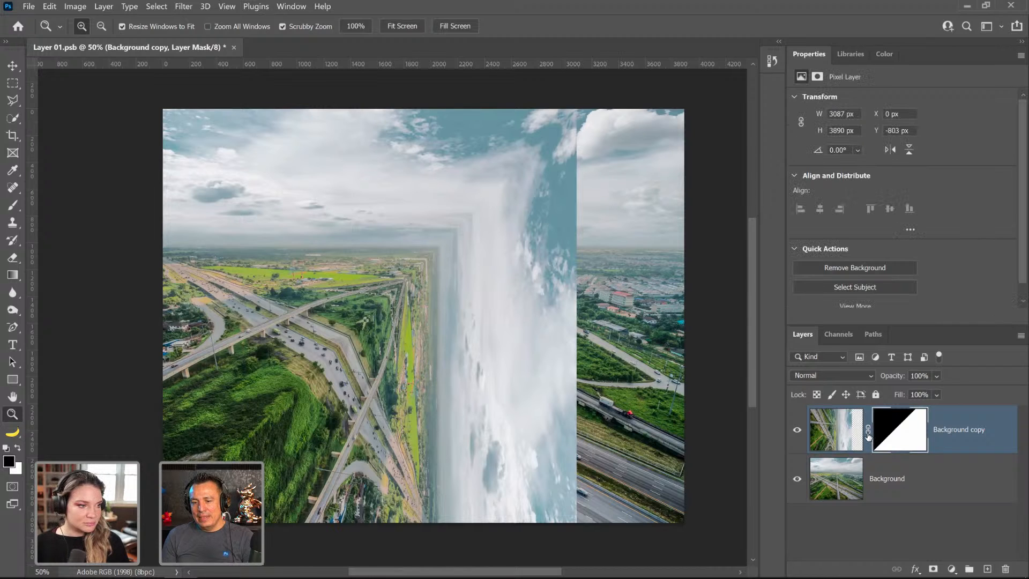
{"action": "left_click", "coordinate": [868, 431]}
{"action": "left_click", "coordinate": [868, 432]}
{"action": "left_click", "coordinate": [868, 432]}
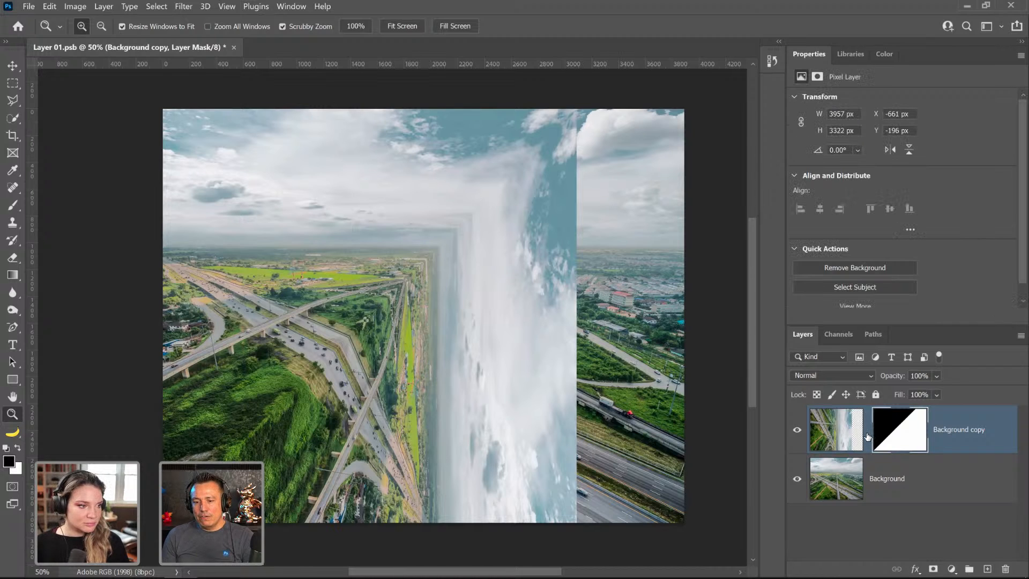
{"action": "left_click", "coordinate": [868, 434]}
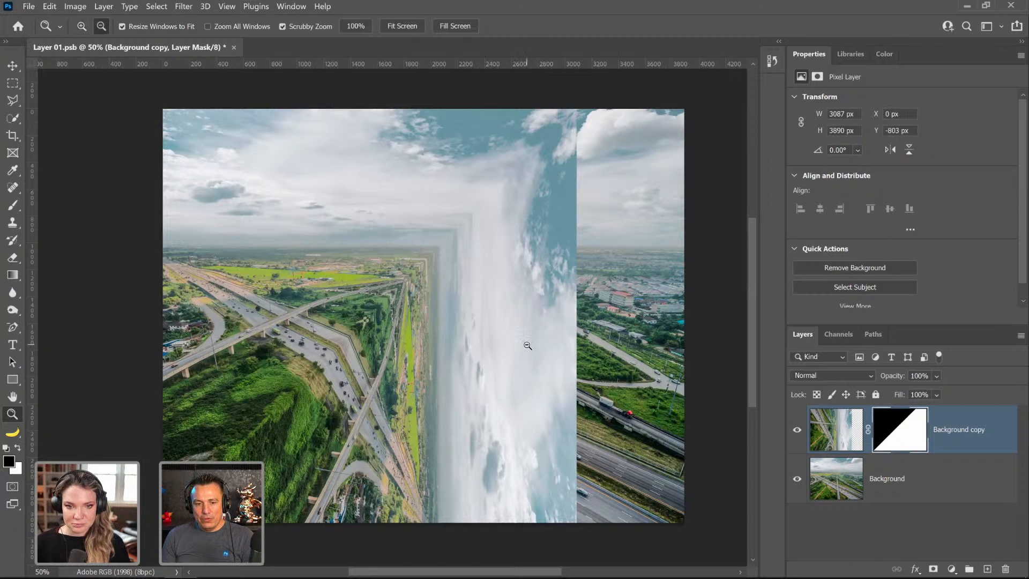
Step: Unlink the copy's image and mask, and shift each separately toward the right of the canvas, placing the image at about X 1218 px
{"action": "left_click", "coordinate": [528, 346], "text": "alt"}
{"action": "left_click", "coordinate": [12, 66]}
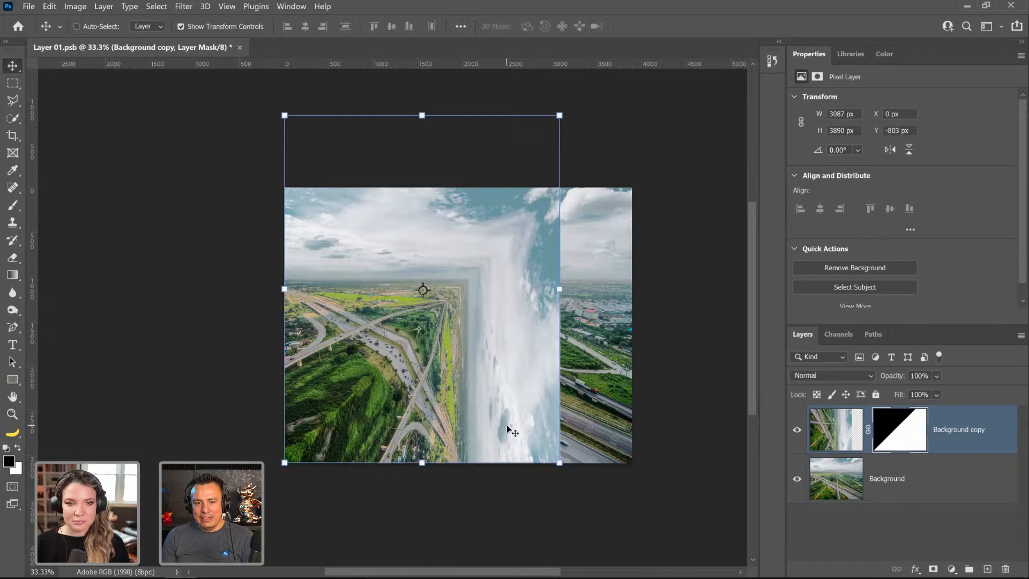
{"action": "left_click", "coordinate": [867, 434]}
{"action": "left_click", "coordinate": [867, 435]}
{"action": "left_click", "coordinate": [867, 434]}
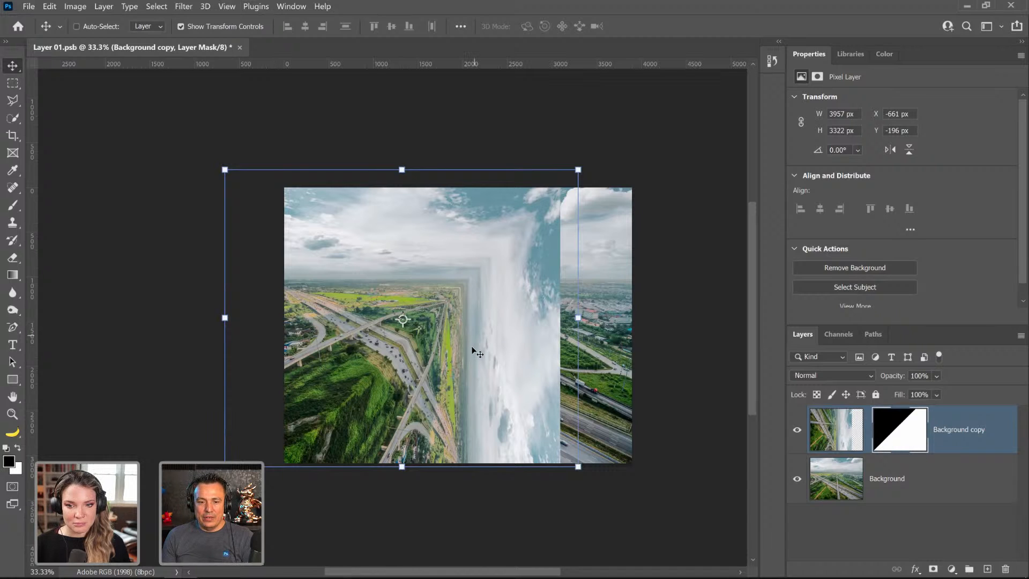
{"action": "left_click_drag", "start_coordinate": [471, 347], "coordinate": [631, 401]}
{"action": "left_click", "coordinate": [817, 433]}
{"action": "left_click_drag", "start_coordinate": [455, 401], "coordinate": [535, 398]}
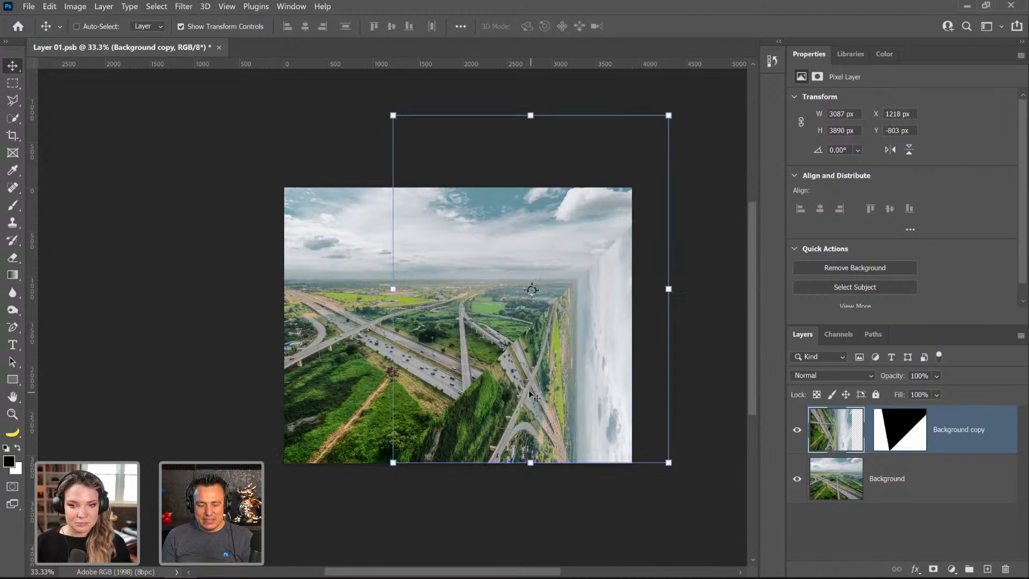
Step: Align the copy's image with the background roads along the diagonal seam, positioning it at X 1212 px, Y 414 px
{"action": "scroll", "coordinate": [533, 396], "scroll_direction": "up", "scroll_amount": 3}
{"action": "scroll", "coordinate": [532, 396], "scroll_direction": "up", "scroll_amount": 2}
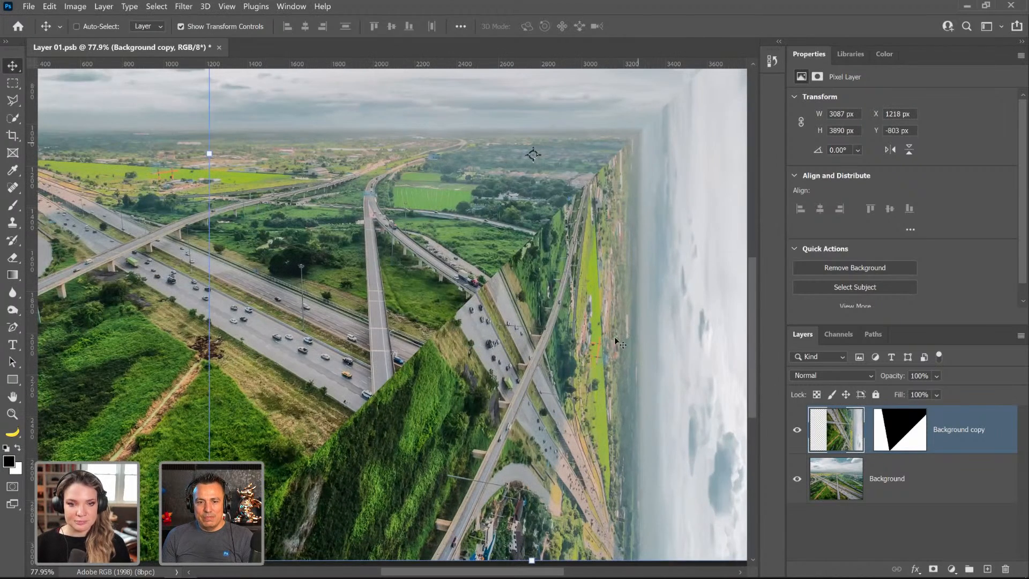
{"action": "mouse_move", "coordinate": [568, 344]}
{"action": "left_mouse_down"}
{"action": "mouse_move", "coordinate": [648, 345]}
{"action": "mouse_move", "coordinate": [614, 381]}
{"action": "mouse_move", "coordinate": [523, 394]}
{"action": "mouse_move", "coordinate": [557, 378]}
{"action": "mouse_move", "coordinate": [581, 413]}
{"action": "mouse_move", "coordinate": [607, 403]}
{"action": "mouse_move", "coordinate": [633, 419]}
{"action": "mouse_move", "coordinate": [641, 439]}
{"action": "mouse_move", "coordinate": [595, 404]}
{"action": "mouse_move", "coordinate": [590, 490]}
{"action": "mouse_move", "coordinate": [588, 314]}
{"action": "mouse_move", "coordinate": [576, 295]}
{"action": "mouse_move", "coordinate": [571, 326]}
{"action": "left_mouse_up"}
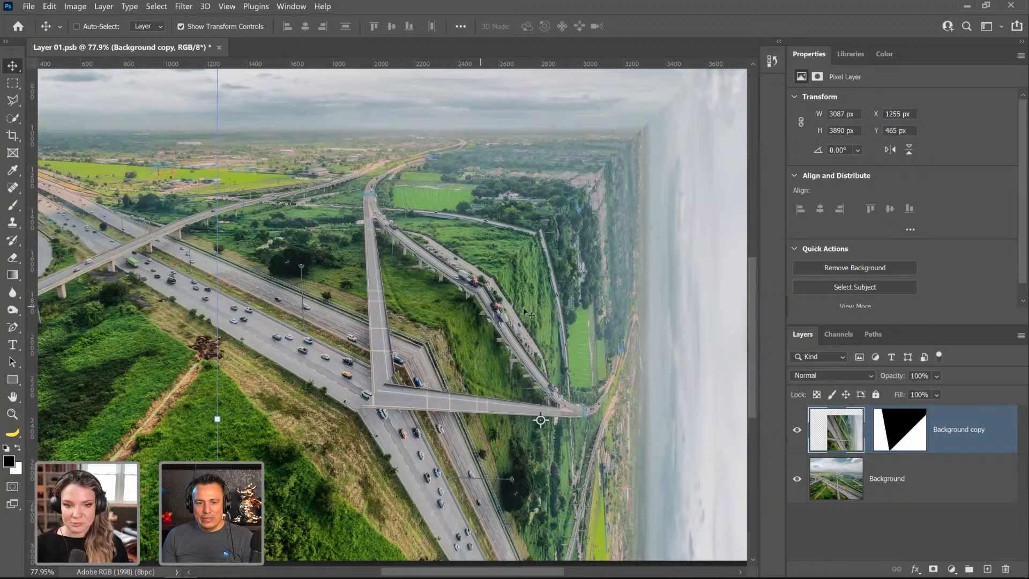
{"action": "mouse_move", "coordinate": [542, 283]}
{"action": "left_mouse_down"}
{"action": "mouse_move", "coordinate": [542, 298]}
{"action": "mouse_move", "coordinate": [533, 275]}
{"action": "left_mouse_up"}
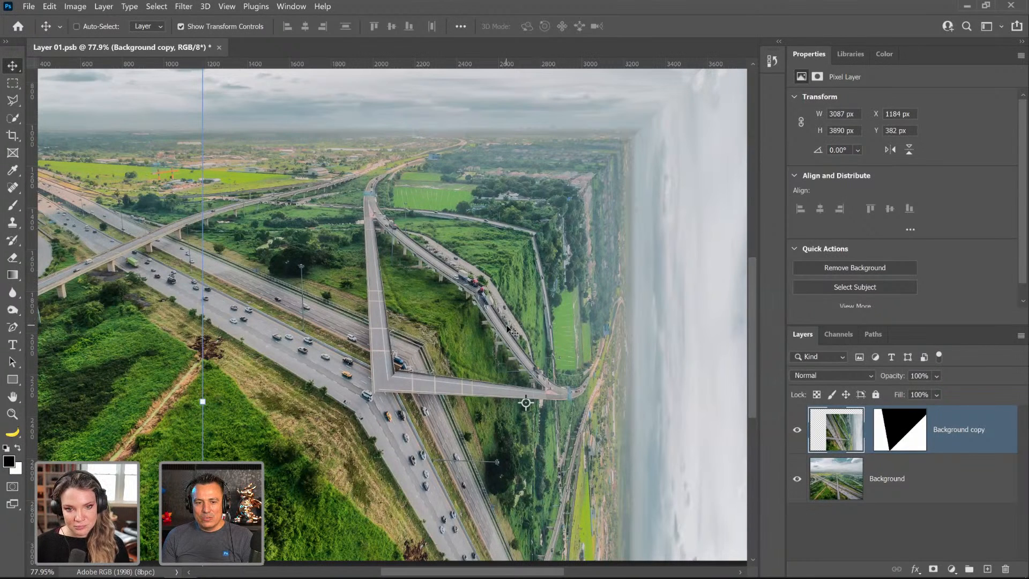
{"action": "left_click_drag", "start_coordinate": [510, 331], "coordinate": [512, 337]}
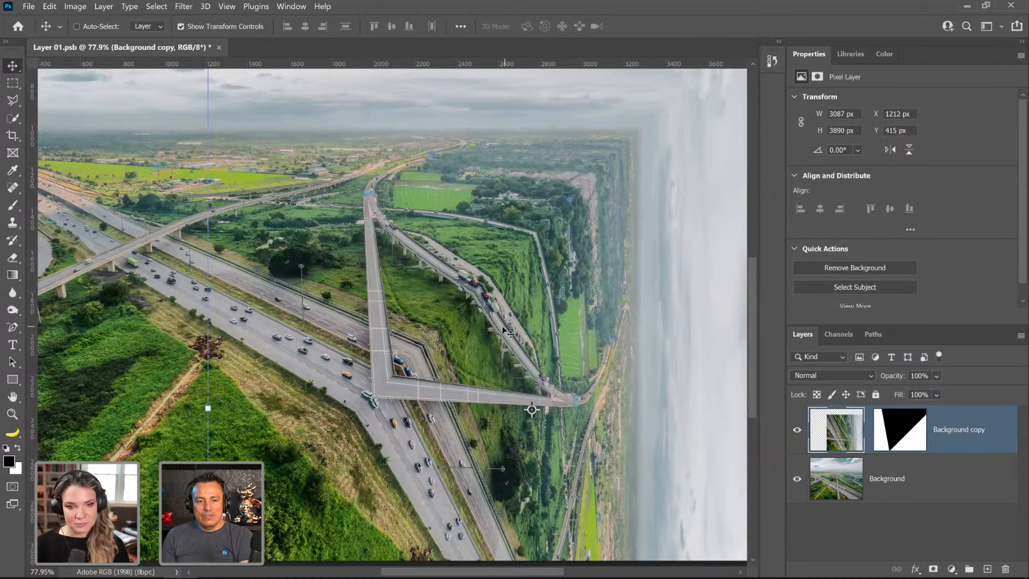
{"action": "key", "text": "Up"}
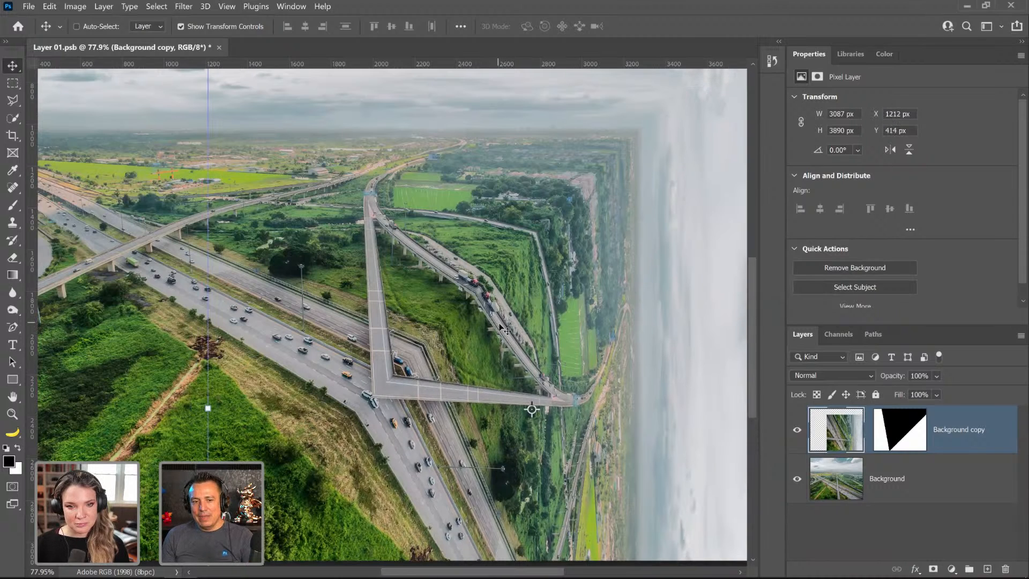
{"action": "left_click", "coordinate": [13, 83]}
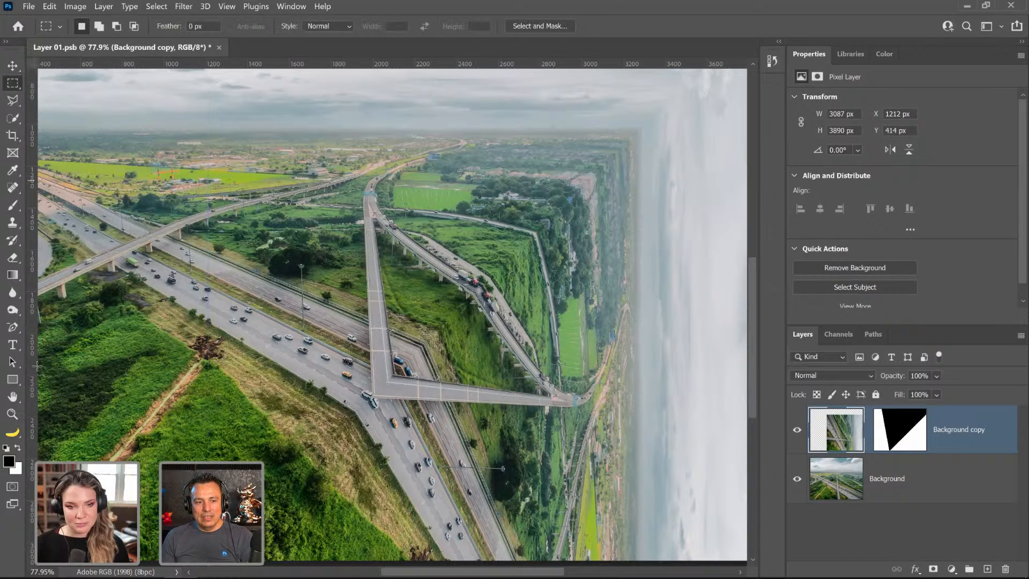
{"action": "double_click", "coordinate": [12, 414]}
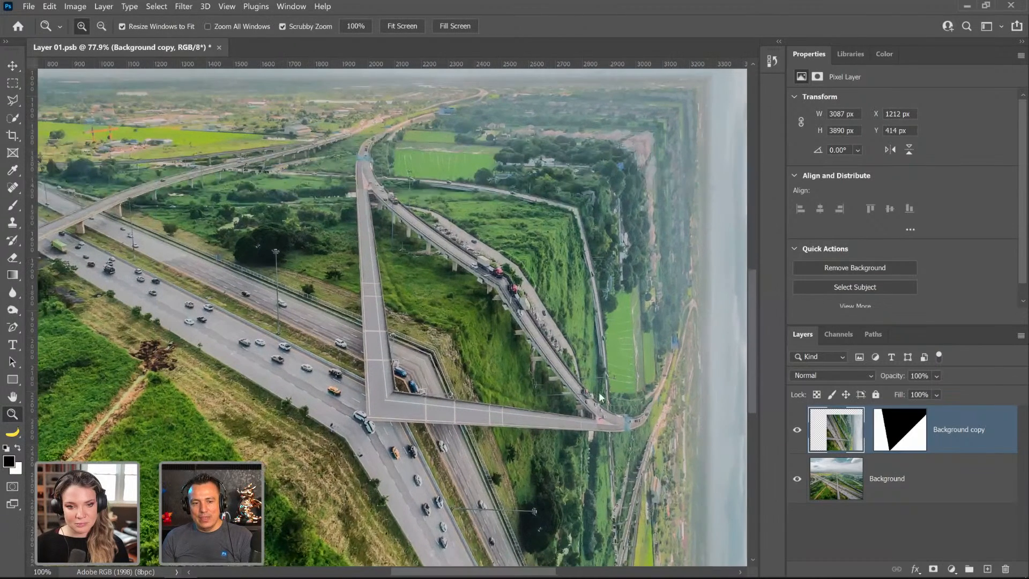
{"action": "right_click", "coordinate": [599, 397]}
{"action": "left_click", "coordinate": [613, 395]}
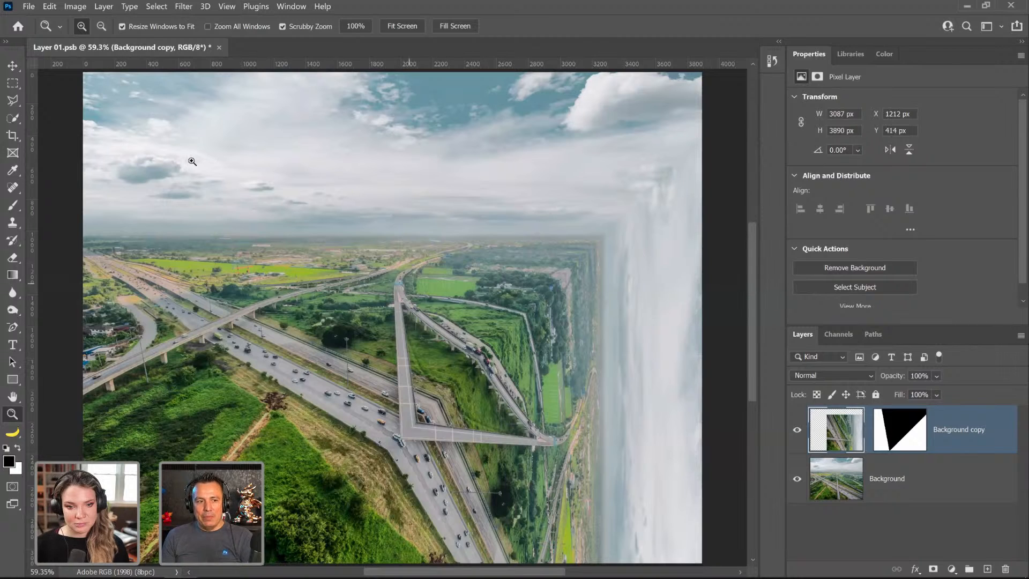
{"action": "left_click", "coordinate": [13, 65]}
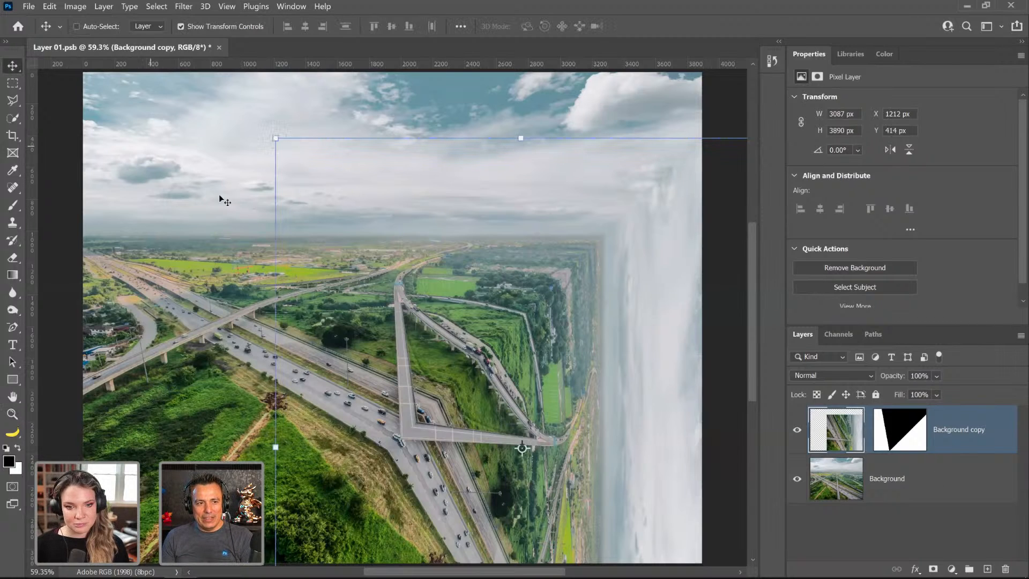
Step: Save the document as adobe-live-cube-earth in the tutorials folder, in Large Document Format with Maximize Compatibility on
{"action": "left_click", "coordinate": [28, 7]}
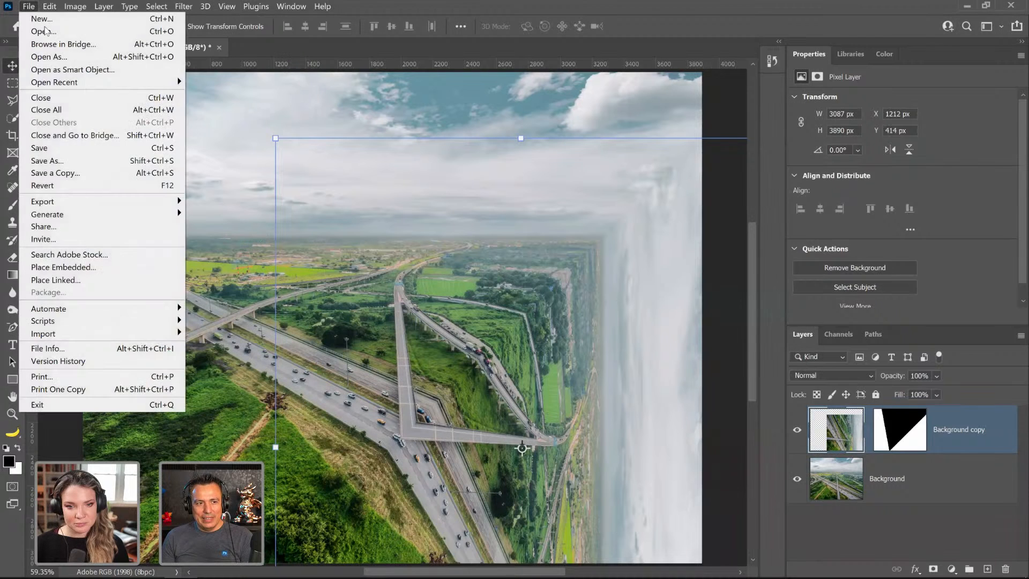
{"action": "left_click", "coordinate": [65, 164]}
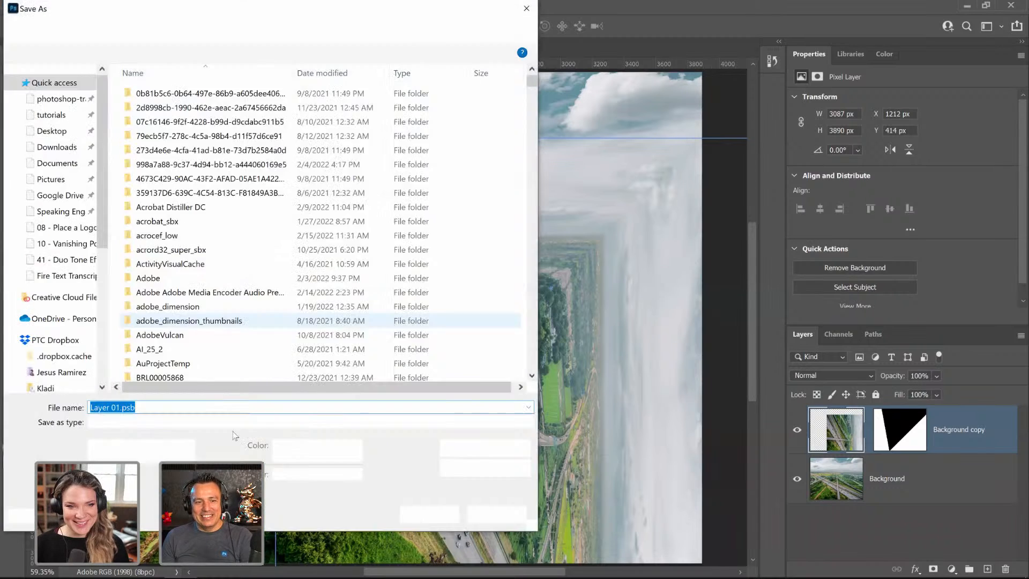
{"action": "left_click", "coordinate": [70, 115]}
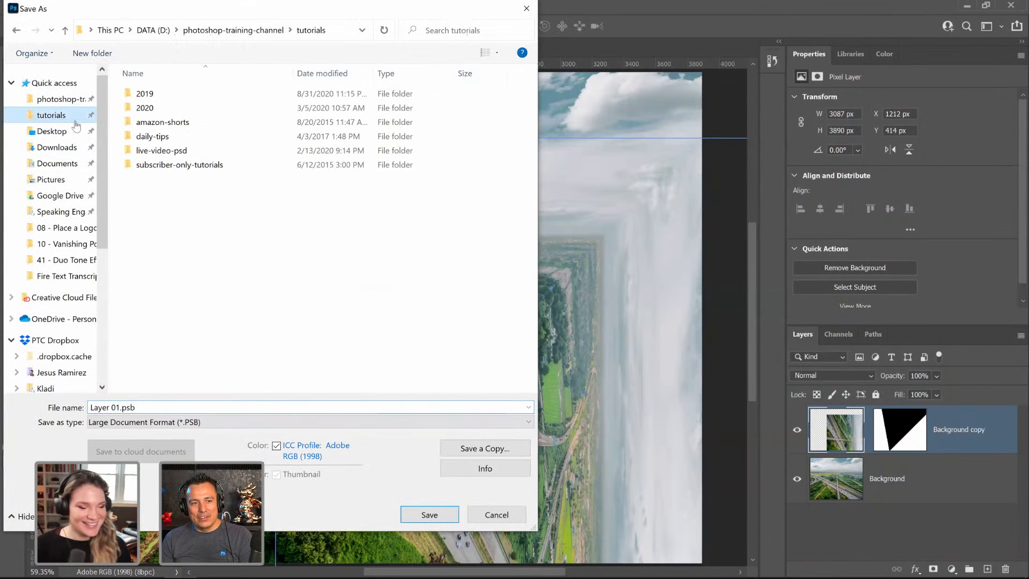
{"action": "left_click", "coordinate": [177, 406]}
{"action": "key", "text": "ctrl+a"}
{"action": "type", "text": "a"}
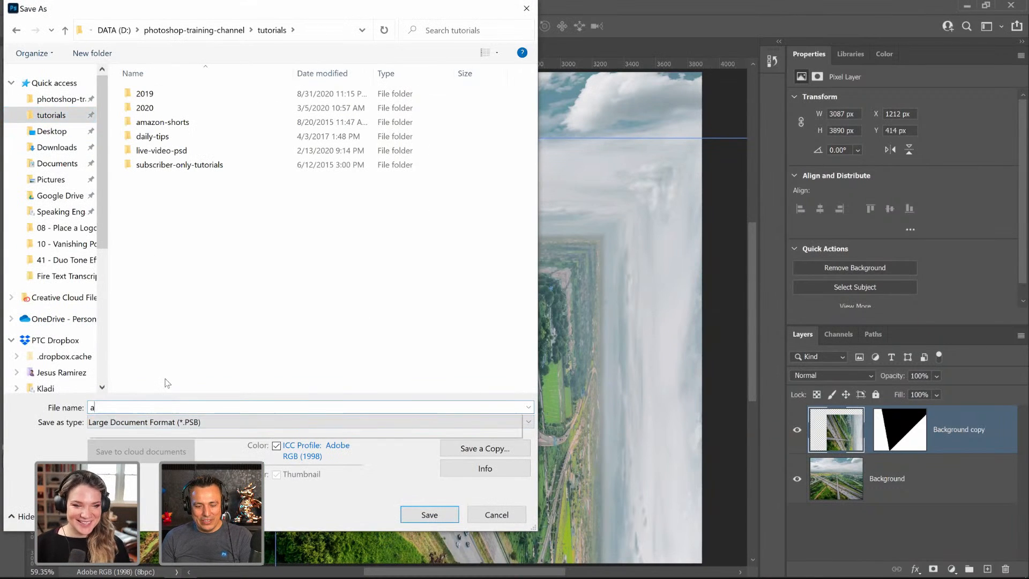
{"action": "type", "text": "dobe-live"}
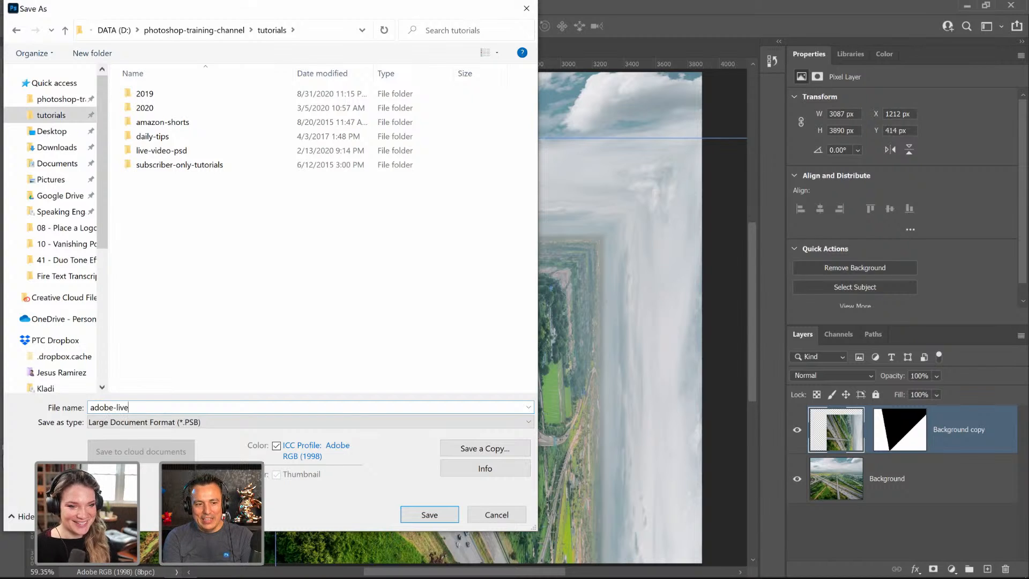
{"action": "type", "text": "-cu"}
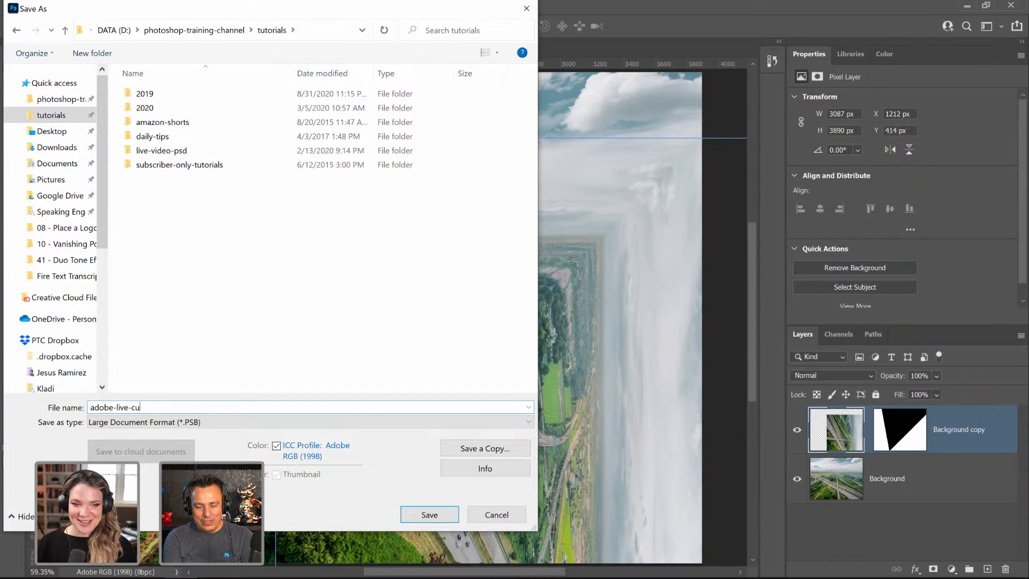
{"action": "type", "text": "vbe-earth"}
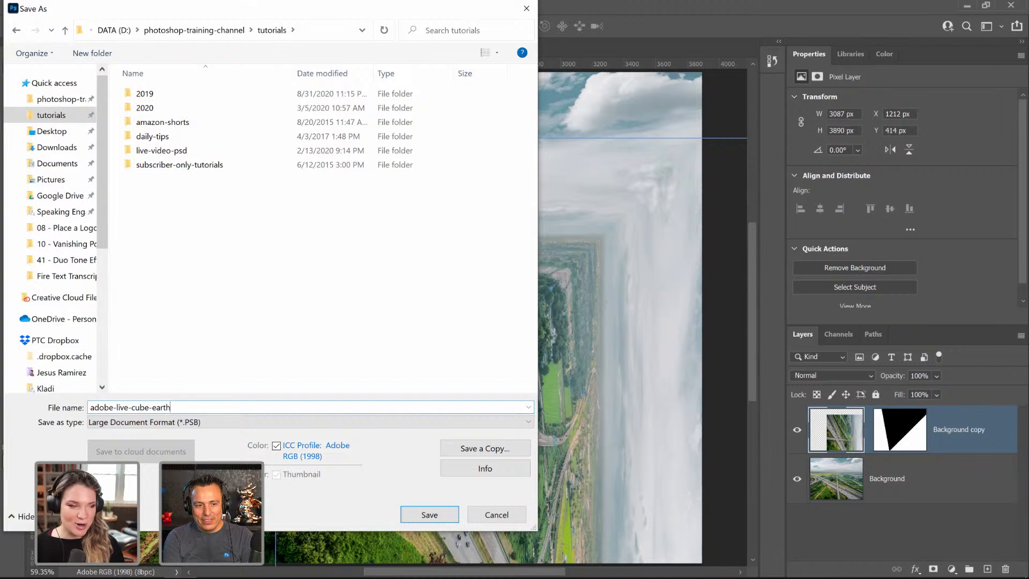
{"action": "key", "text": "Return"}
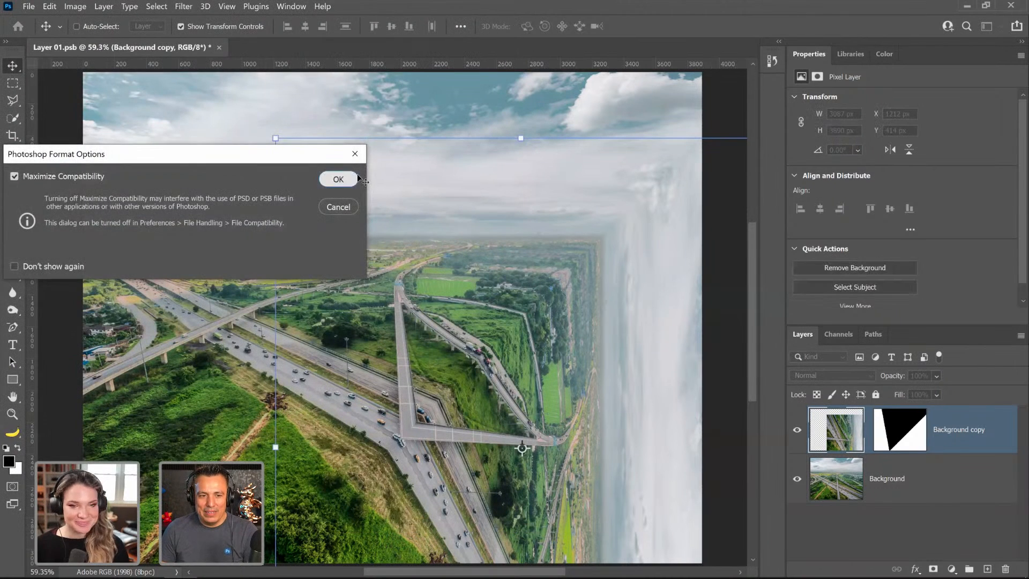
{"action": "left_click", "coordinate": [356, 179]}
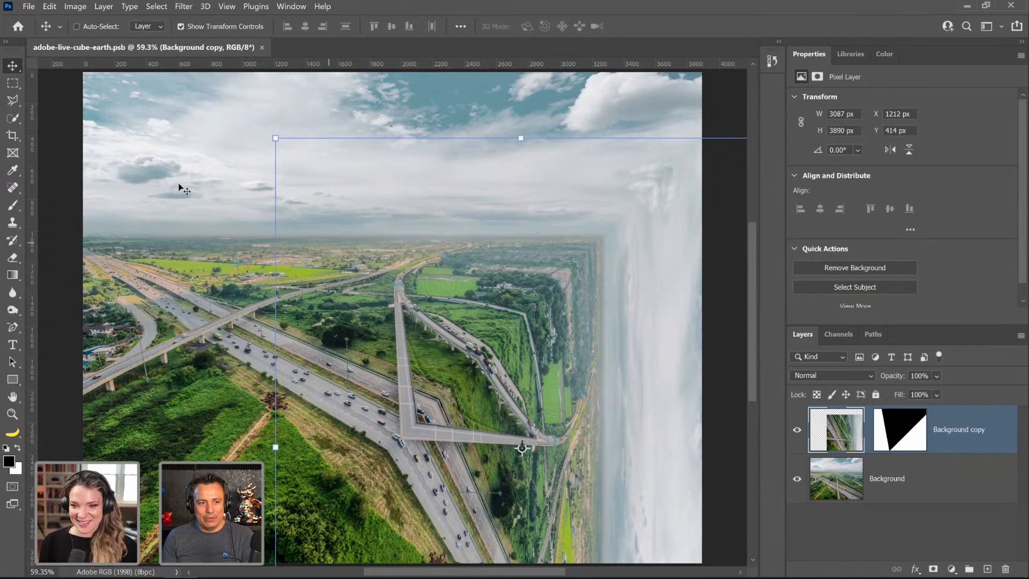
{"action": "left_click", "coordinate": [13, 84]}
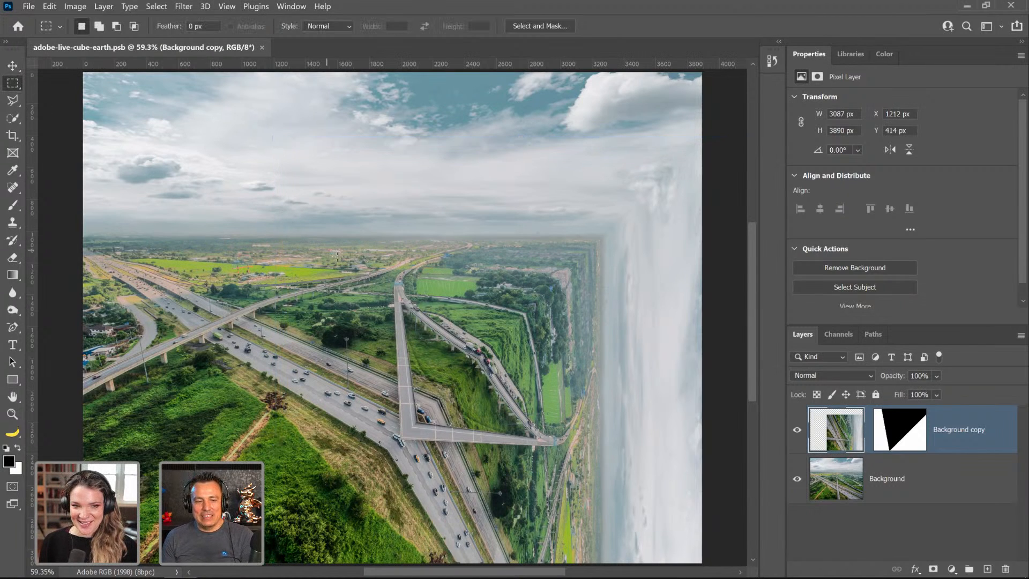
{"action": "left_click", "coordinate": [11, 414]}
{"action": "left_click", "coordinate": [477, 430]}
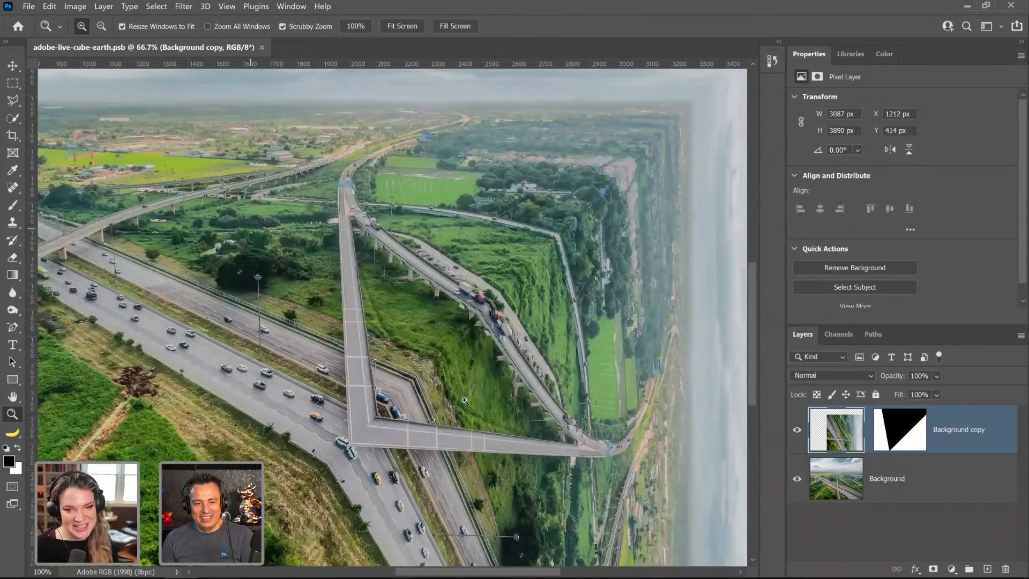
Step: Compare the whole composite with and without the Background copy layer, checking how the roads meet at the diagonal seam
{"action": "right_click", "coordinate": [459, 399]}
{"action": "left_click", "coordinate": [500, 410]}
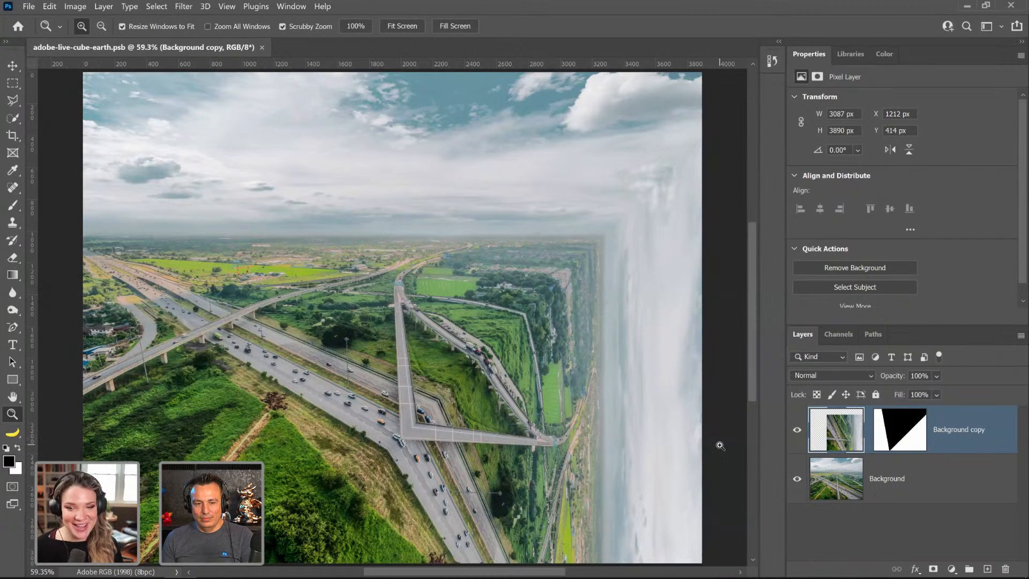
{"action": "left_click", "coordinate": [800, 440]}
{"action": "left_click", "coordinate": [799, 443]}
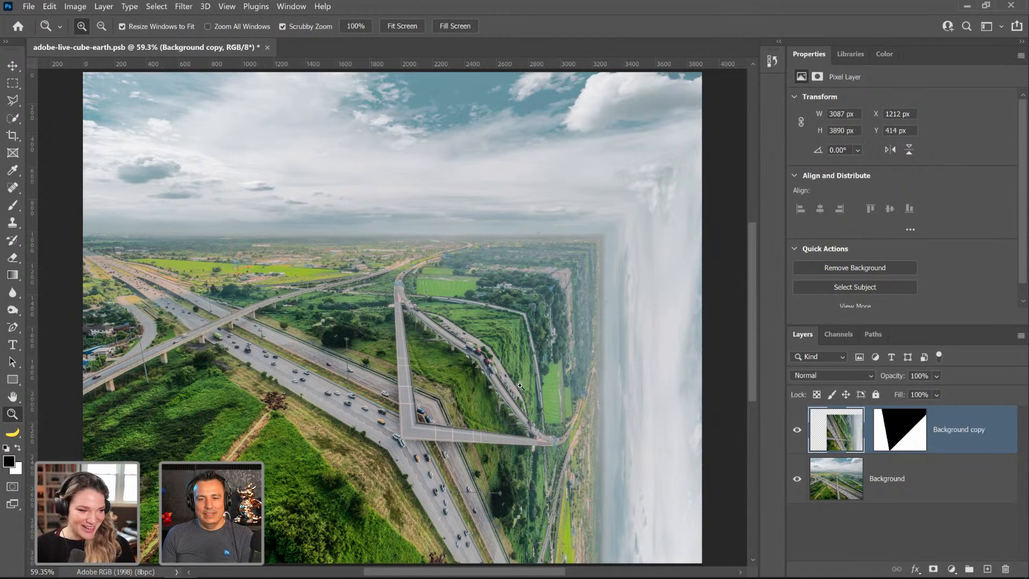
{"action": "left_click_drag", "start_coordinate": [427, 417], "coordinate": [404, 404]}
{"action": "right_click", "coordinate": [404, 404]}
{"action": "left_click", "coordinate": [409, 411]}
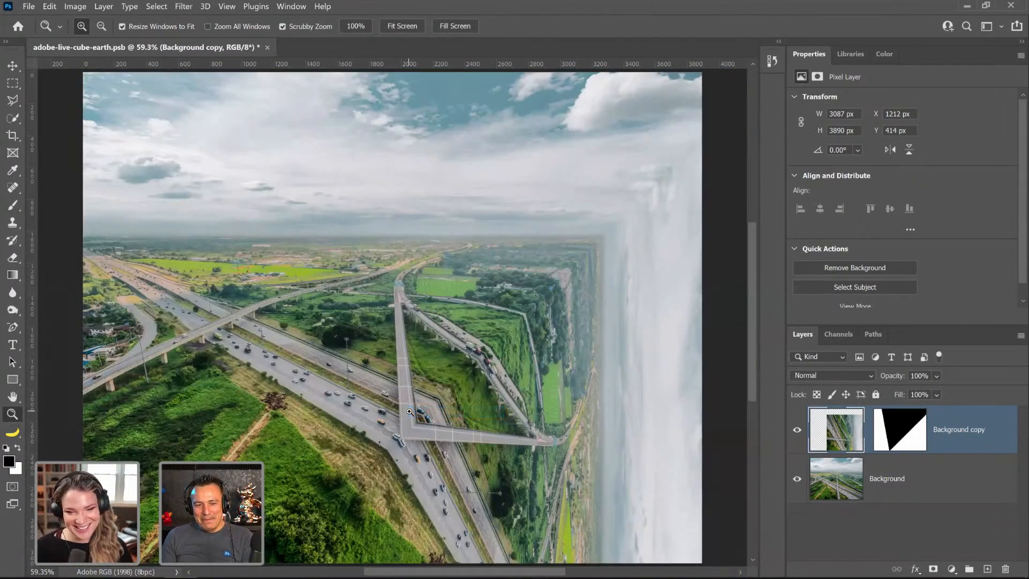
{"action": "left_click", "coordinate": [795, 435]}
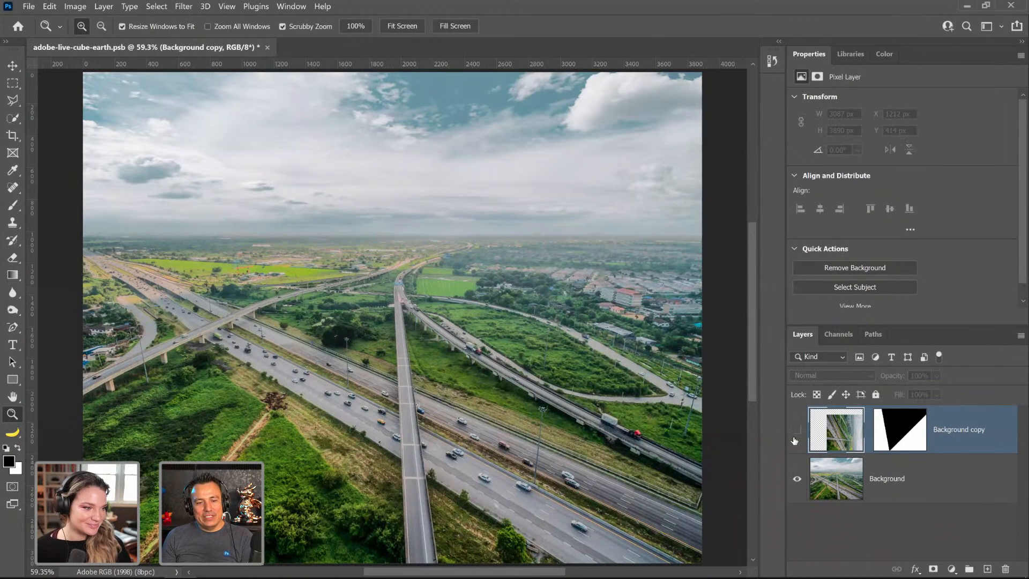
{"action": "left_click", "coordinate": [795, 440]}
{"action": "left_click", "coordinate": [794, 441]}
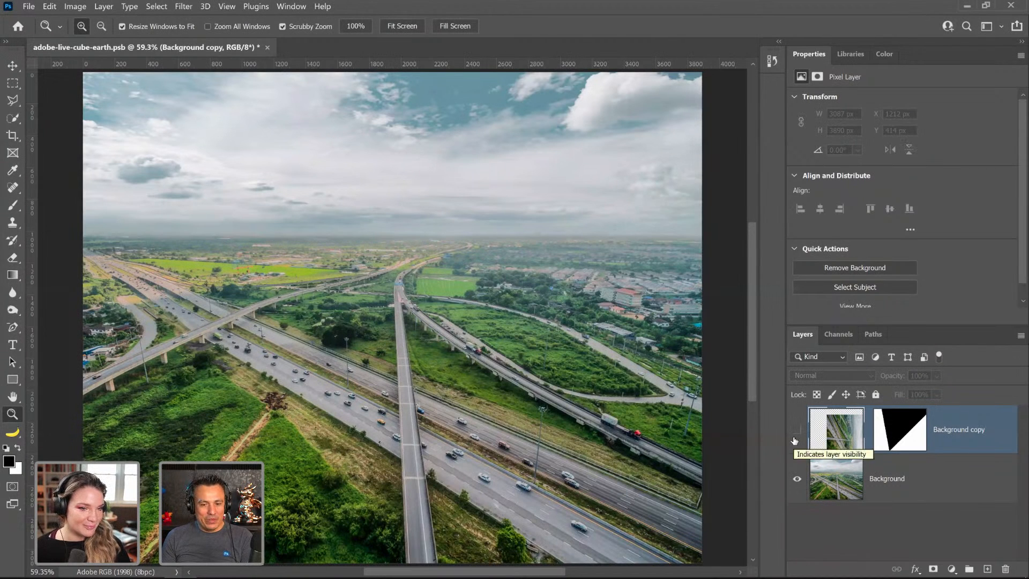
{"action": "left_click", "coordinate": [795, 440]}
{"action": "left_click", "coordinate": [795, 440]}
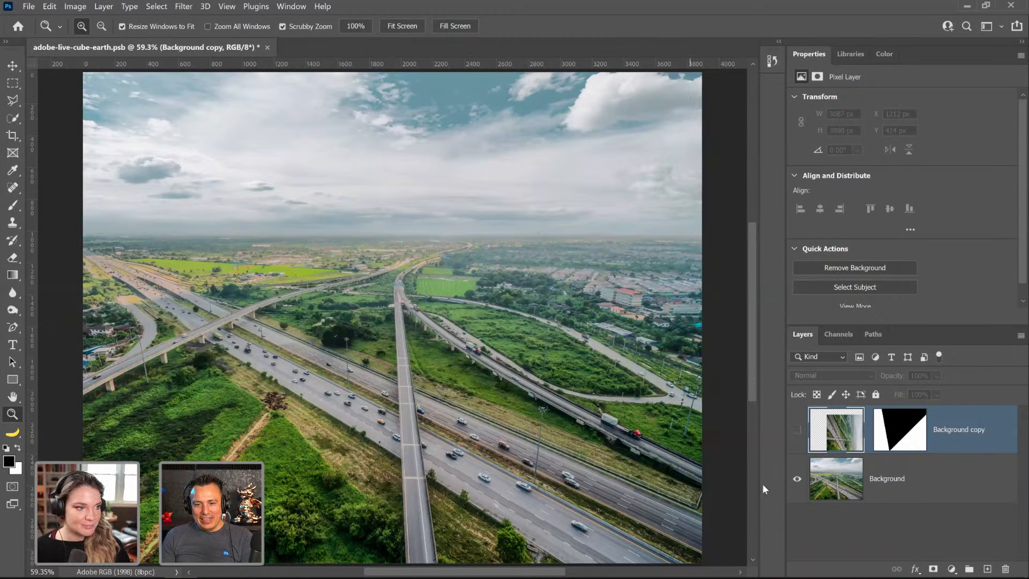
{"action": "left_click", "coordinate": [796, 432]}
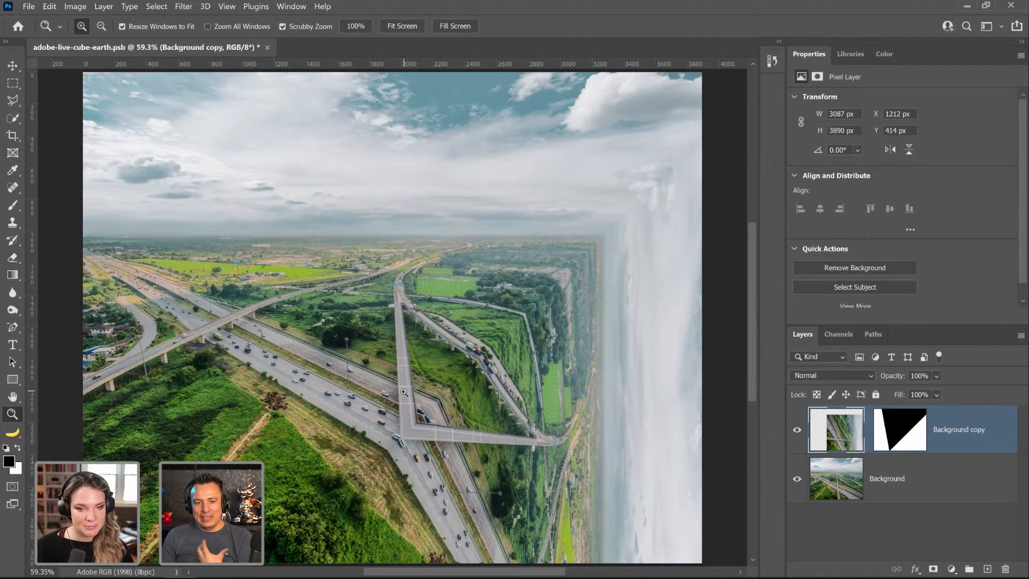
Step: Hide the Background copy and make a polygonal lasso selection around the central elevated road, from its far end down past the canvas edge
{"action": "left_click", "coordinate": [798, 432]}
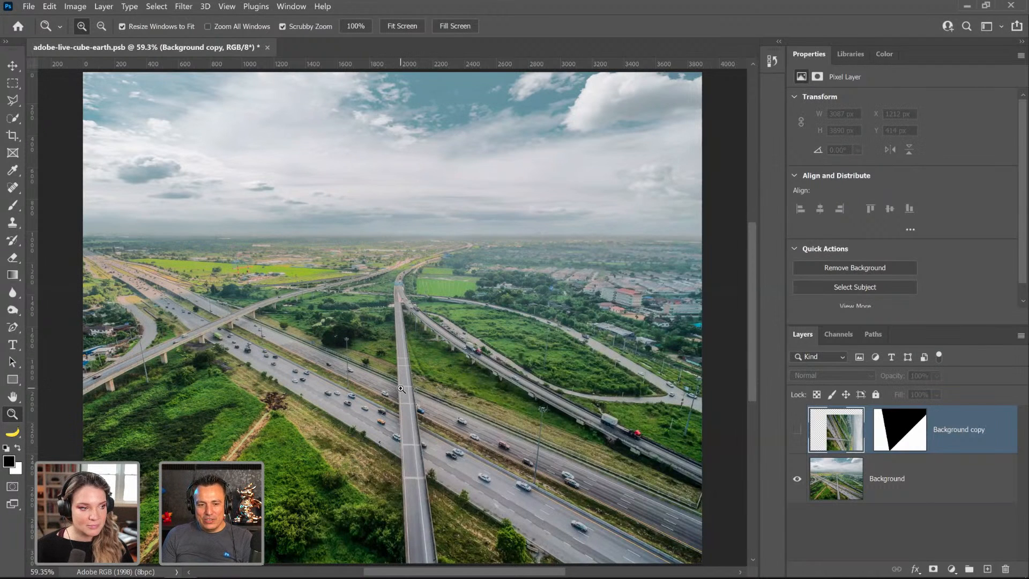
{"action": "left_click", "coordinate": [13, 100]}
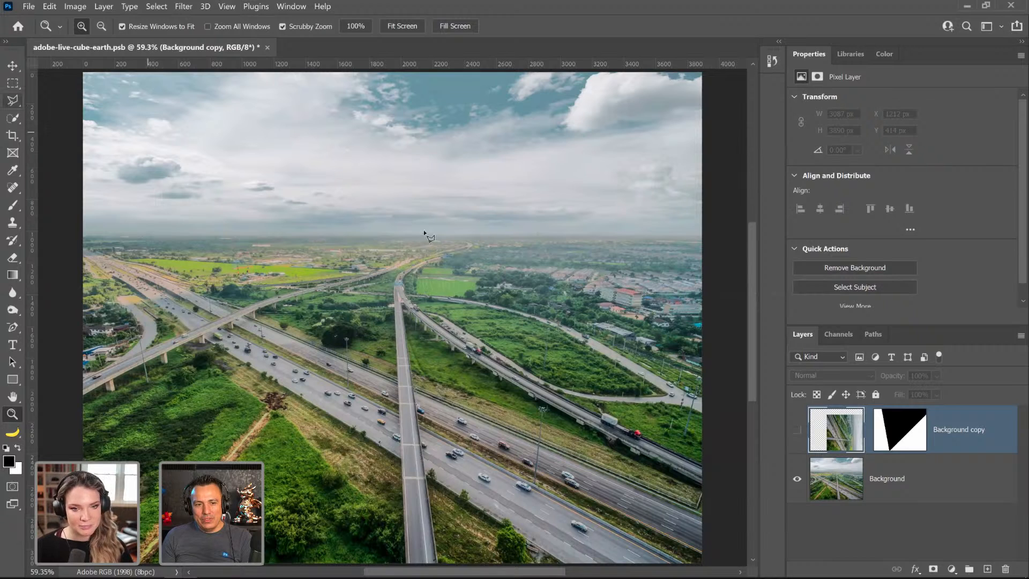
{"action": "left_click", "coordinate": [393, 290]}
{"action": "left_click", "coordinate": [481, 566]}
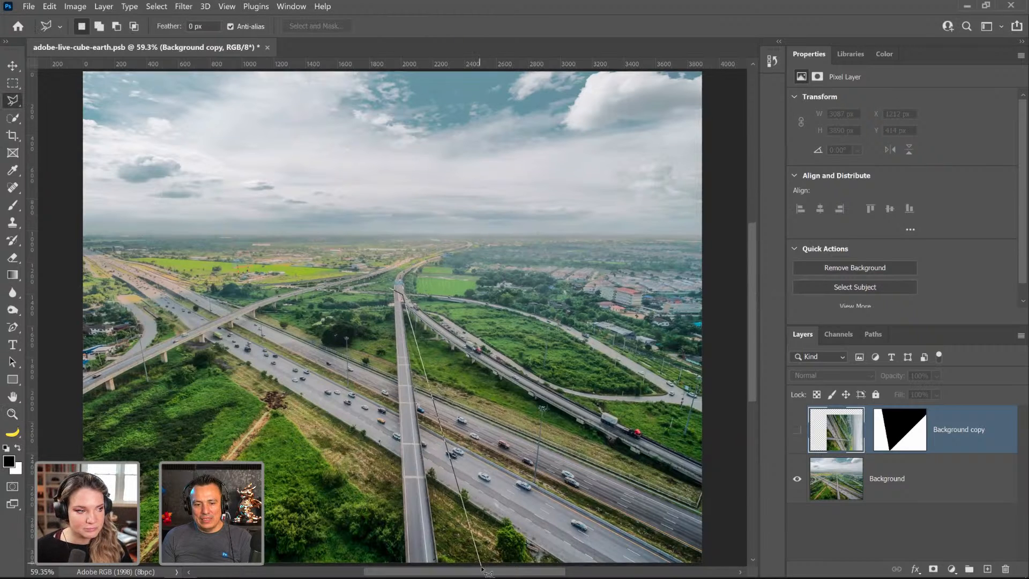
{"action": "left_click", "coordinate": [357, 558]}
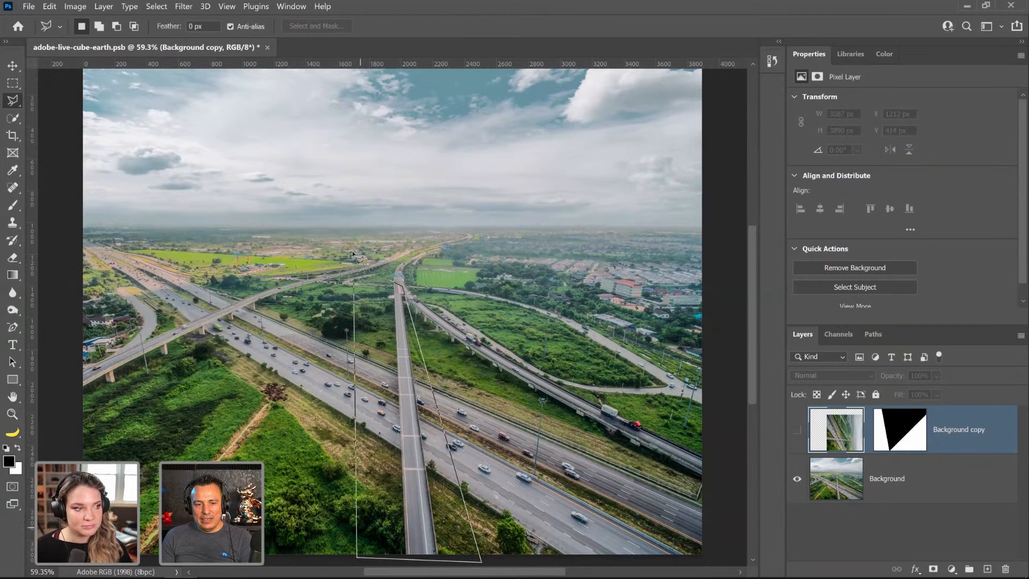
{"action": "left_click", "coordinate": [390, 283]}
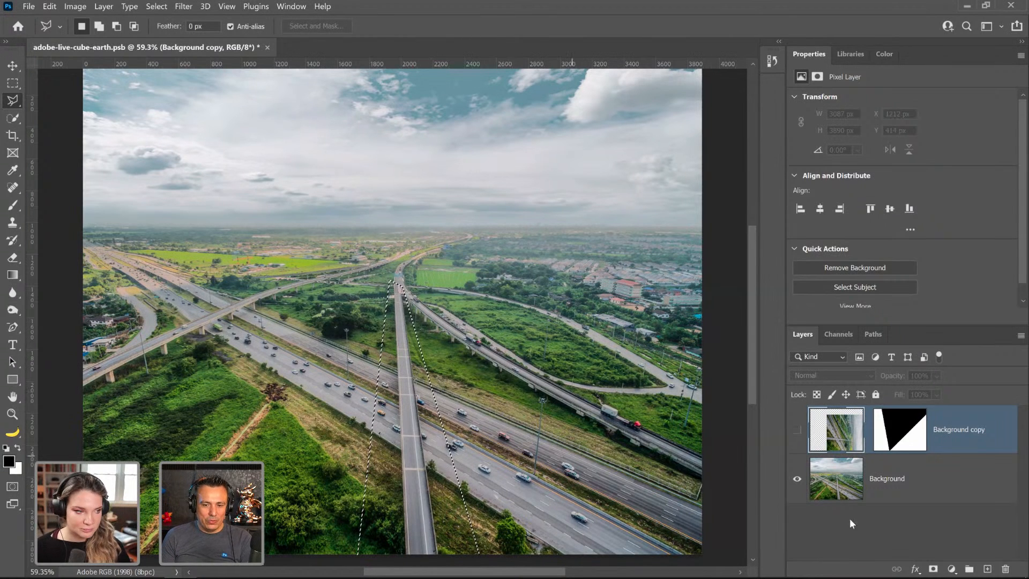
Step: Copy the selected road from the Background layer onto a new layer and place it above the Background copy
{"action": "left_click", "coordinate": [820, 485]}
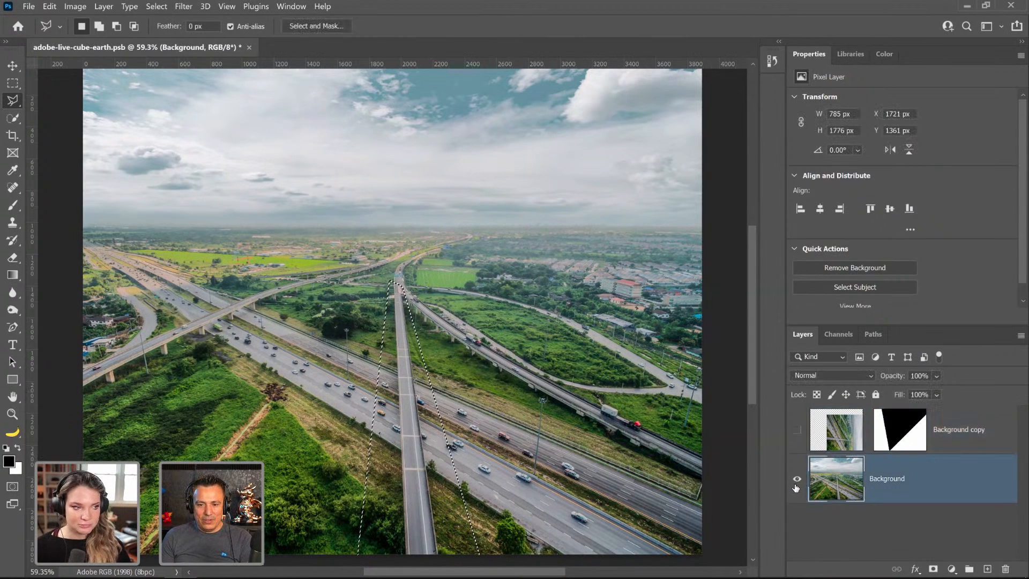
{"action": "left_click", "coordinate": [796, 480]}
{"action": "left_click", "coordinate": [796, 485]}
{"action": "left_click", "coordinate": [796, 485]}
{"action": "left_click", "coordinate": [797, 485]}
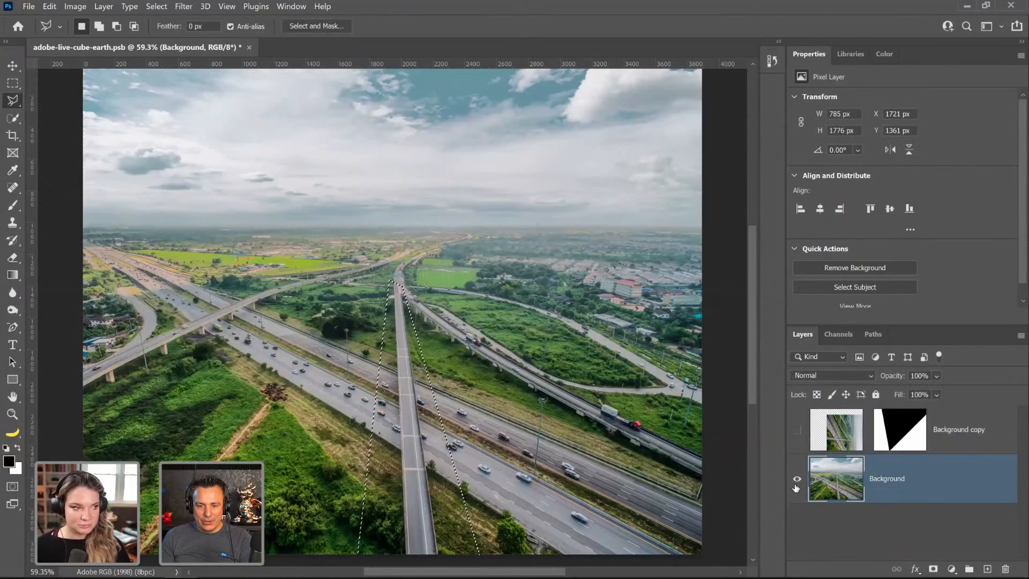
{"action": "key", "text": "ctrl+j"}
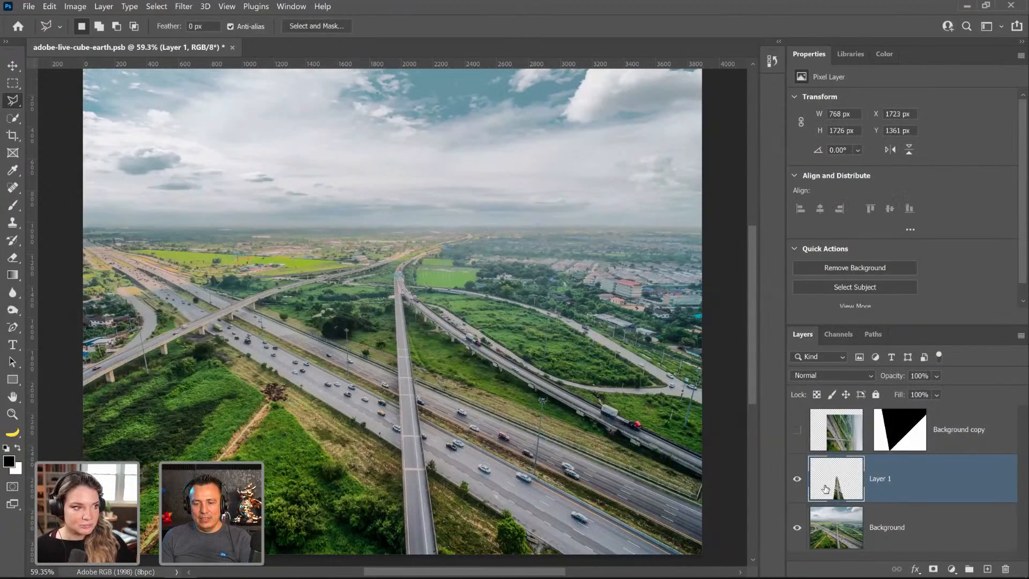
{"action": "left_click_drag", "start_coordinate": [834, 491], "coordinate": [838, 423]}
{"action": "left_click_drag", "start_coordinate": [832, 490], "coordinate": [836, 424]}
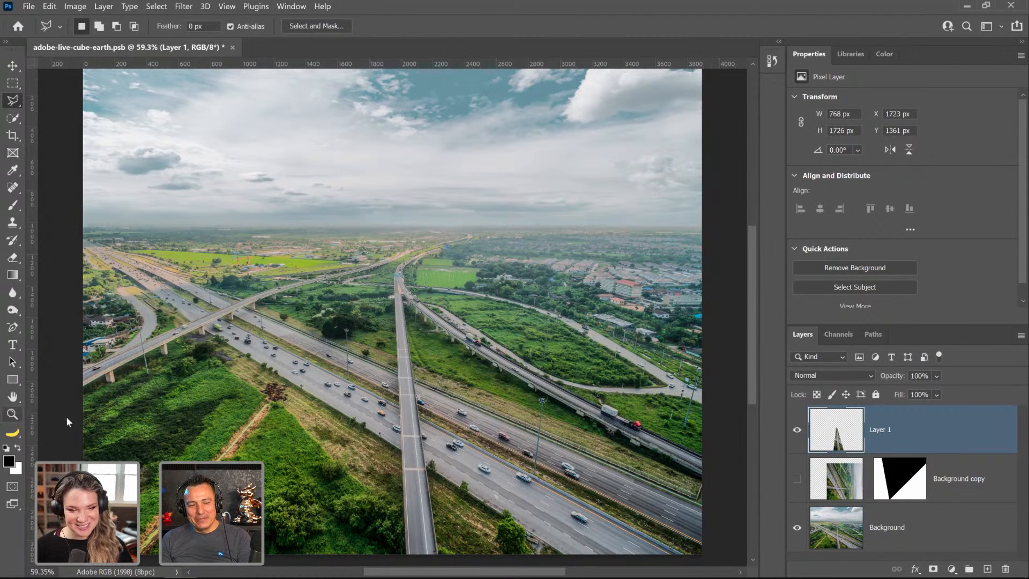
Step: Rename the new layer containing the copied road as Road
{"action": "left_click", "coordinate": [459, 446], "text": "ctrl"}
{"action": "left_click", "coordinate": [798, 430]}
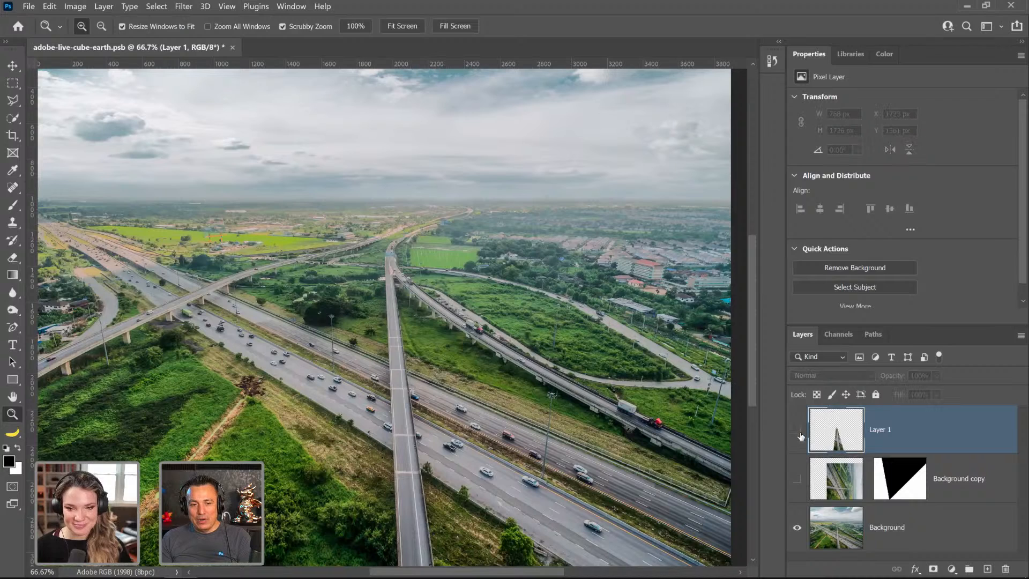
{"action": "left_click", "coordinate": [797, 430]}
{"action": "double_click", "coordinate": [884, 429]}
{"action": "type", "text": "R"}
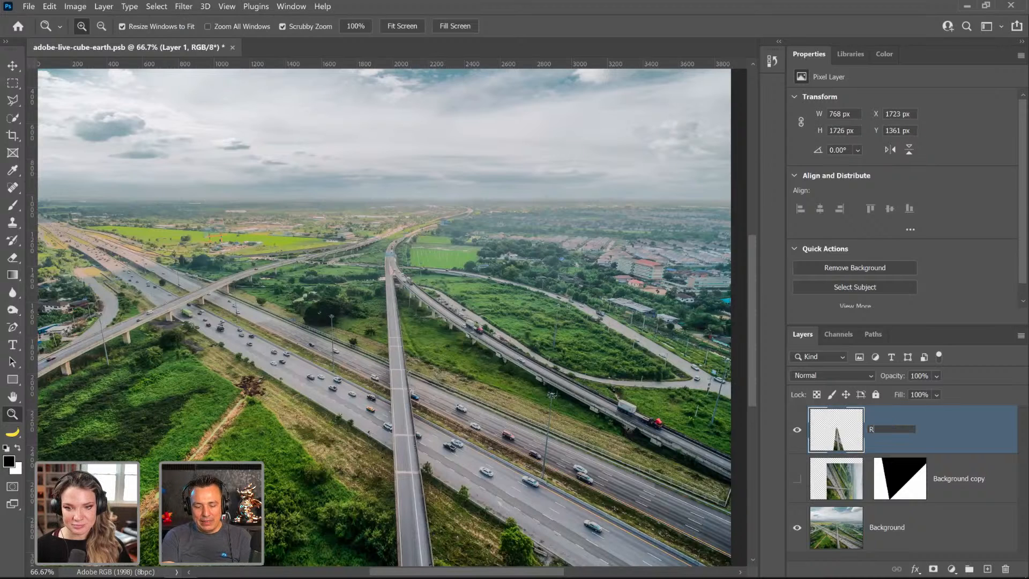
{"action": "type", "text": "oads"}
{"action": "key", "text": "BackSpace"}
{"action": "key", "text": "Return"}
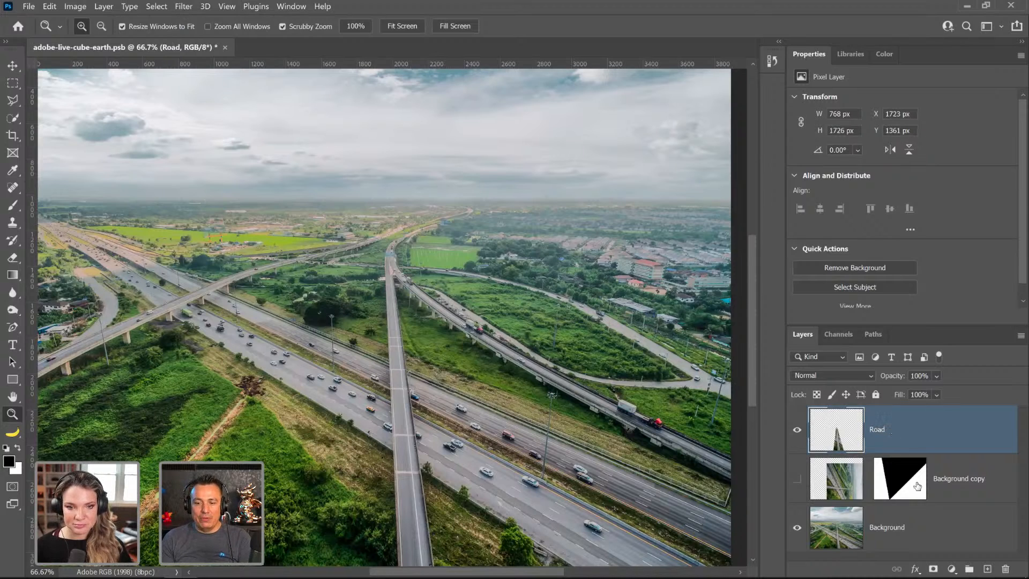
Step: Make the Background copy layer visible beneath the Road layer, comparing the image with and without it
{"action": "left_click", "coordinate": [797, 479]}
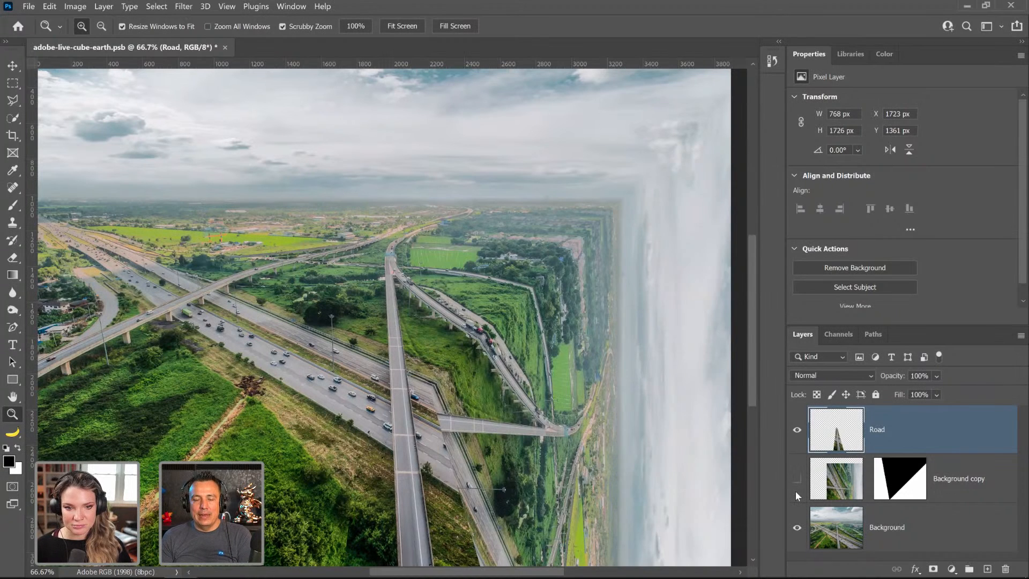
{"action": "left_click", "coordinate": [795, 490]}
{"action": "left_click", "coordinate": [795, 491]}
{"action": "left_click", "coordinate": [795, 494]}
{"action": "left_click", "coordinate": [795, 494]}
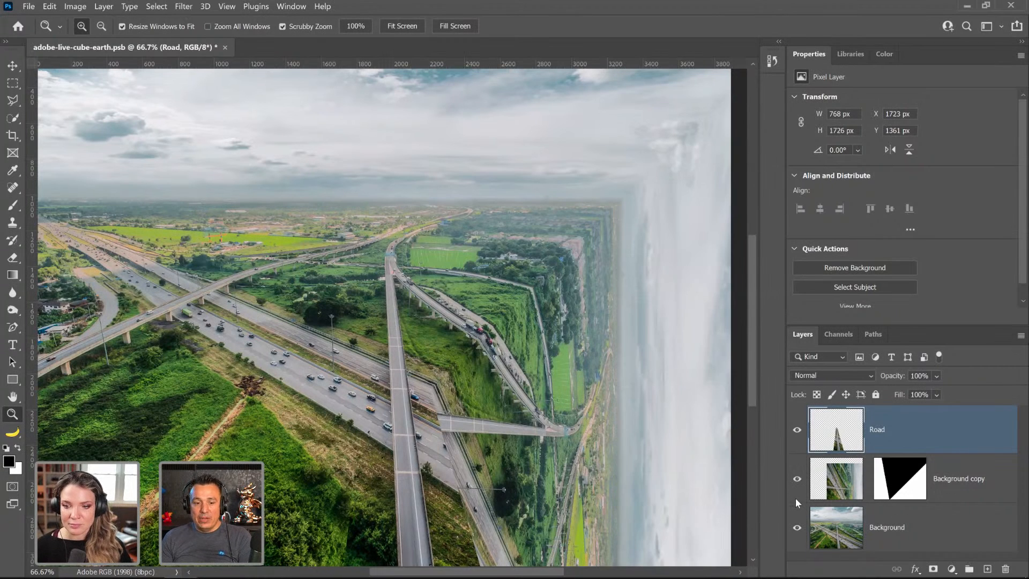
Step: With the Move tool and the Background layer active, select the Road layer from the list of layers under the elevated road
{"action": "left_click", "coordinate": [15, 70]}
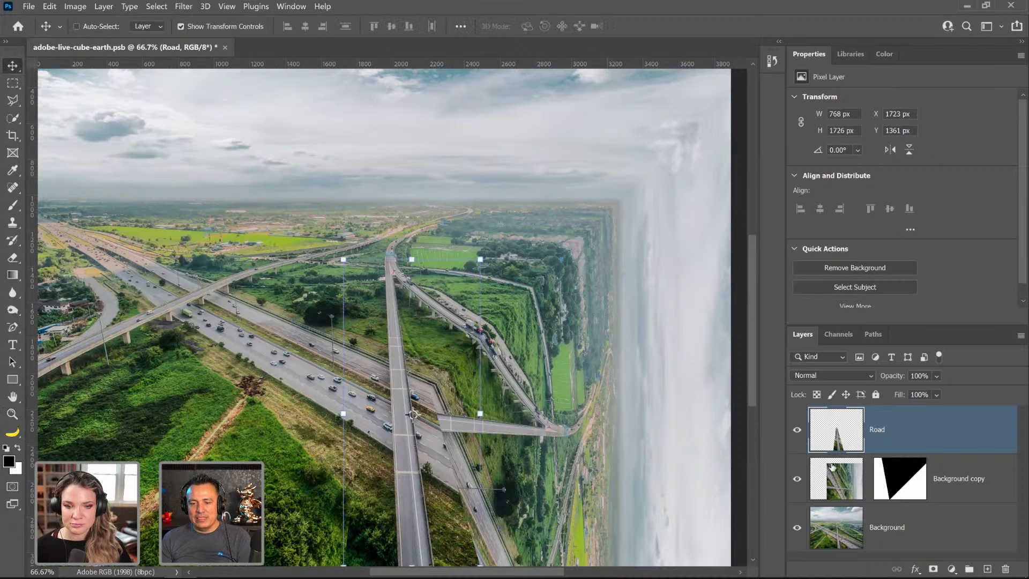
{"action": "key", "text": "alt+bracketleft"}
{"action": "key", "text": "alt+bracketleft"}
{"action": "left_click", "coordinate": [831, 434]}
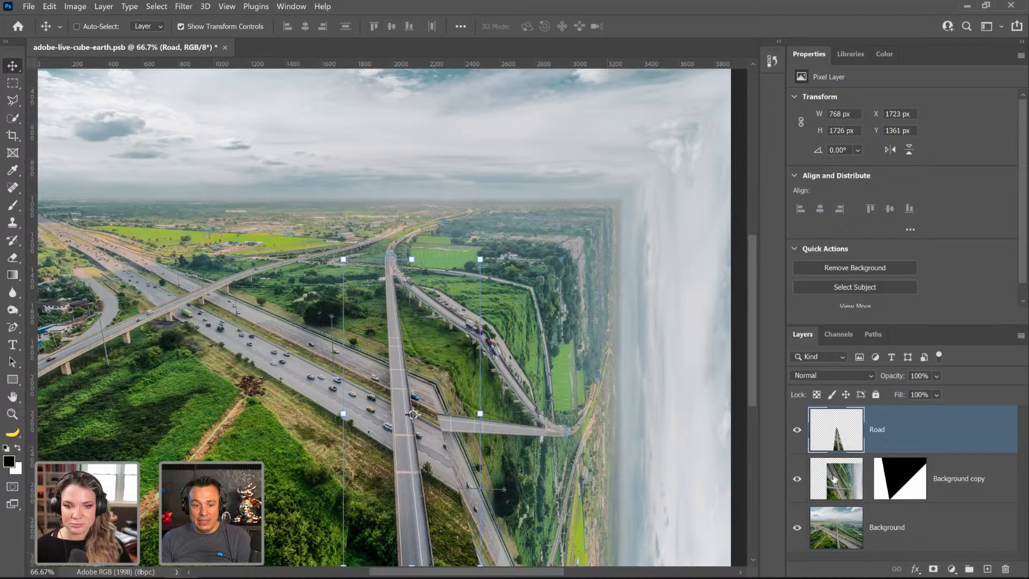
{"action": "left_click", "coordinate": [839, 528]}
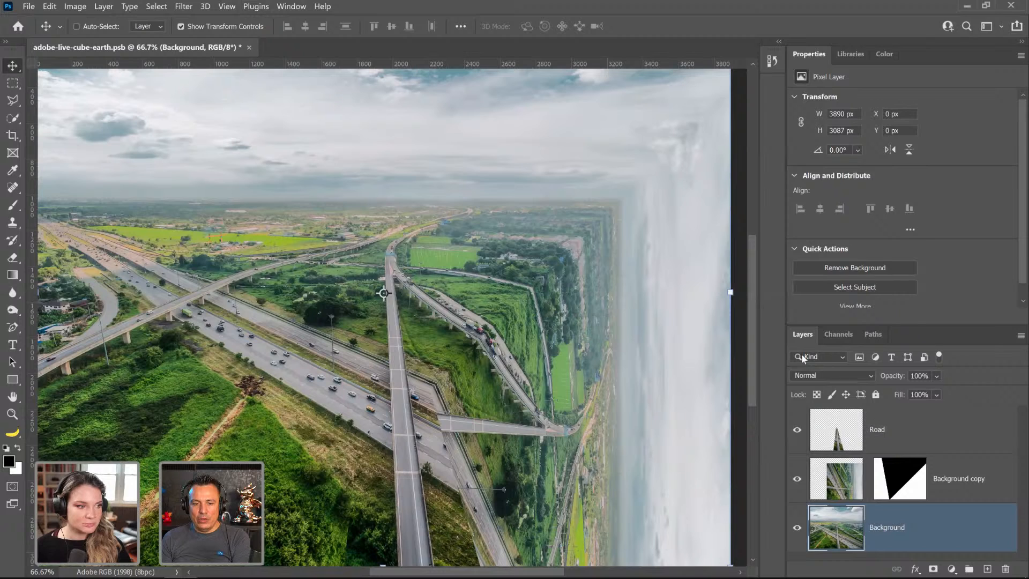
{"action": "right_click", "coordinate": [405, 439]}
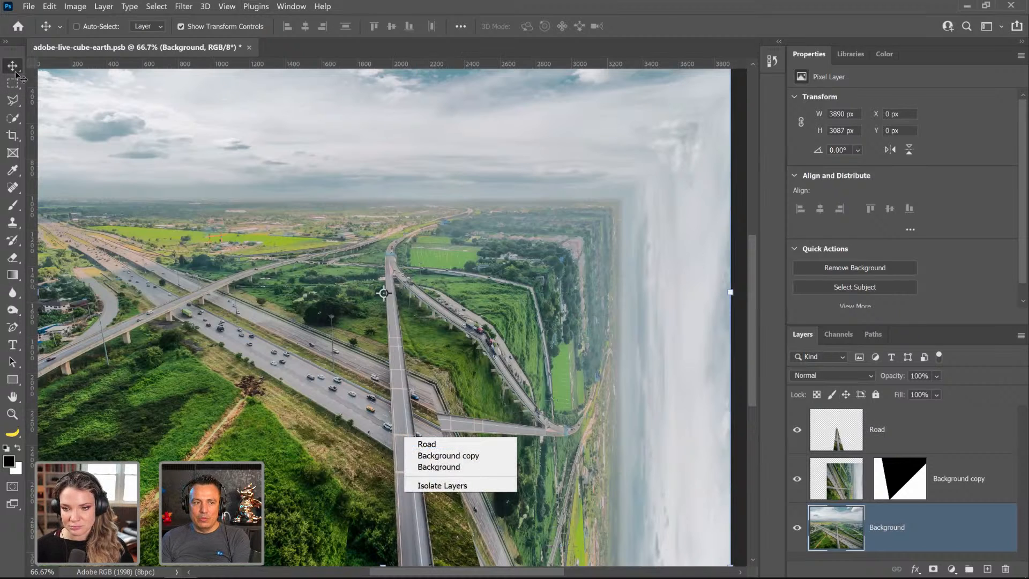
{"action": "left_click", "coordinate": [424, 444]}
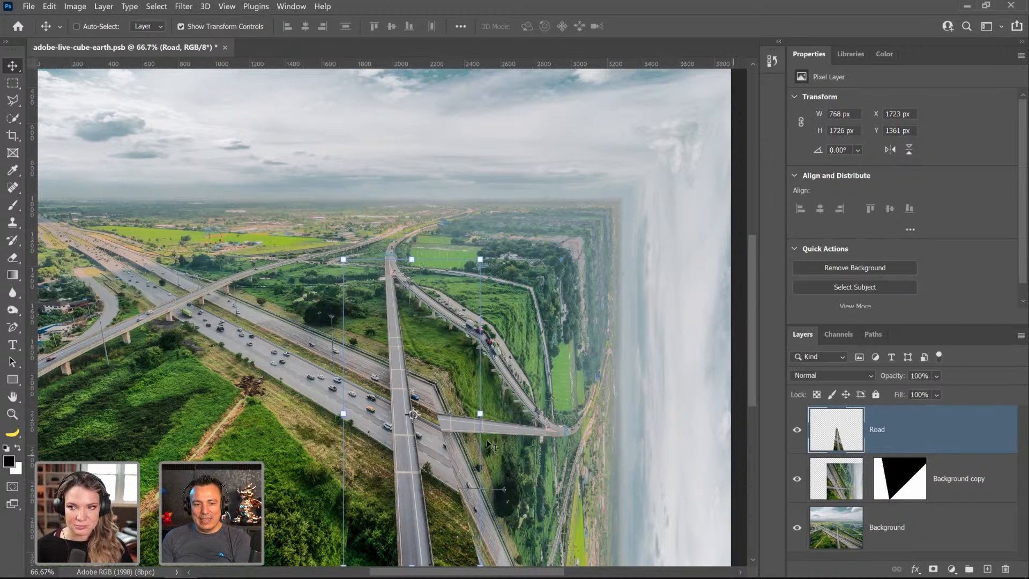
Step: Select the Background from the layers listed under the road, and examine which layers lie beneath several other points in the image
{"action": "right_click", "coordinate": [397, 381]}
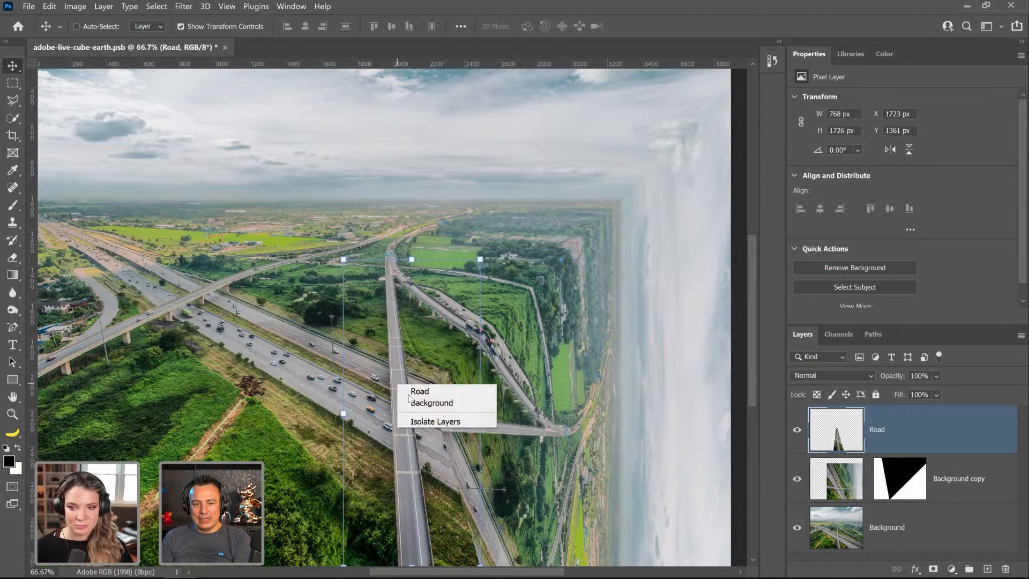
{"action": "left_click", "coordinate": [427, 408]}
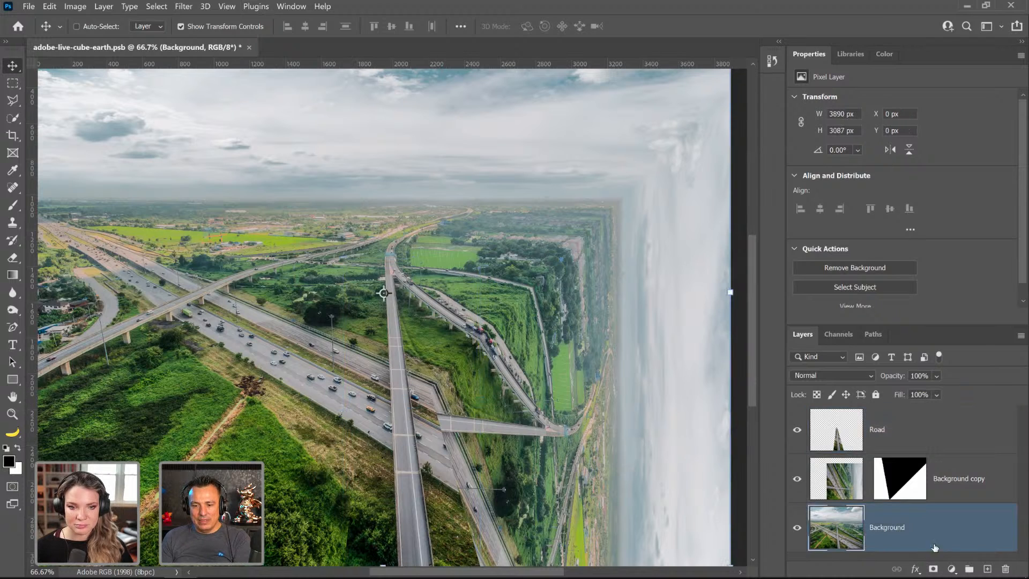
{"action": "right_click", "coordinate": [413, 526]}
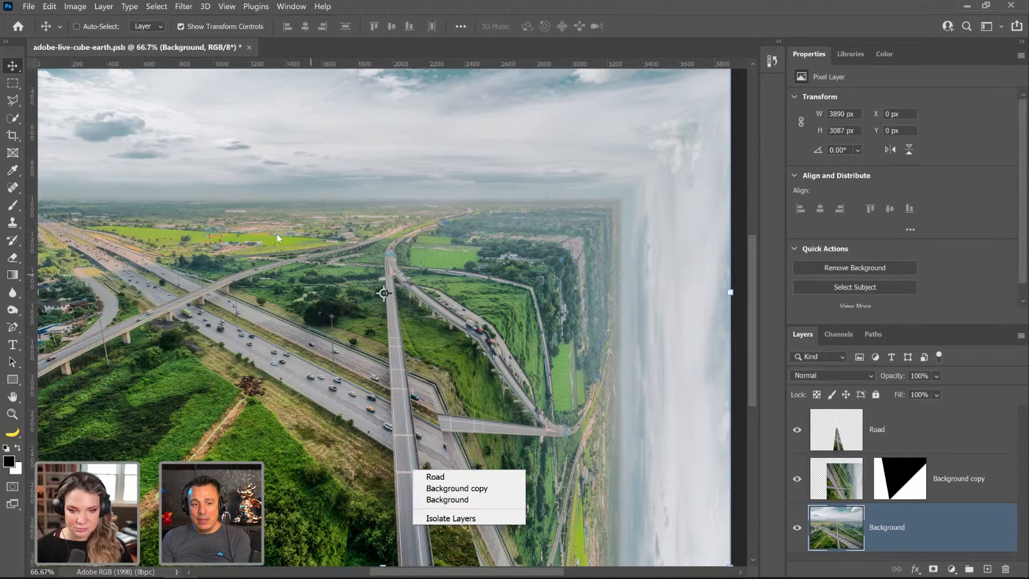
{"action": "right_click", "coordinate": [378, 250]}
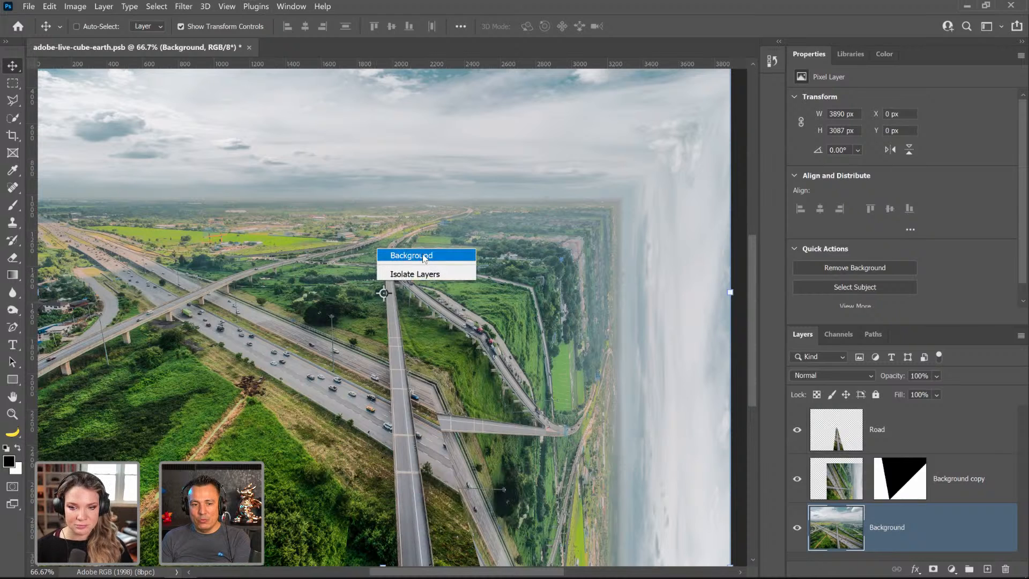
{"action": "right_click", "coordinate": [397, 391]}
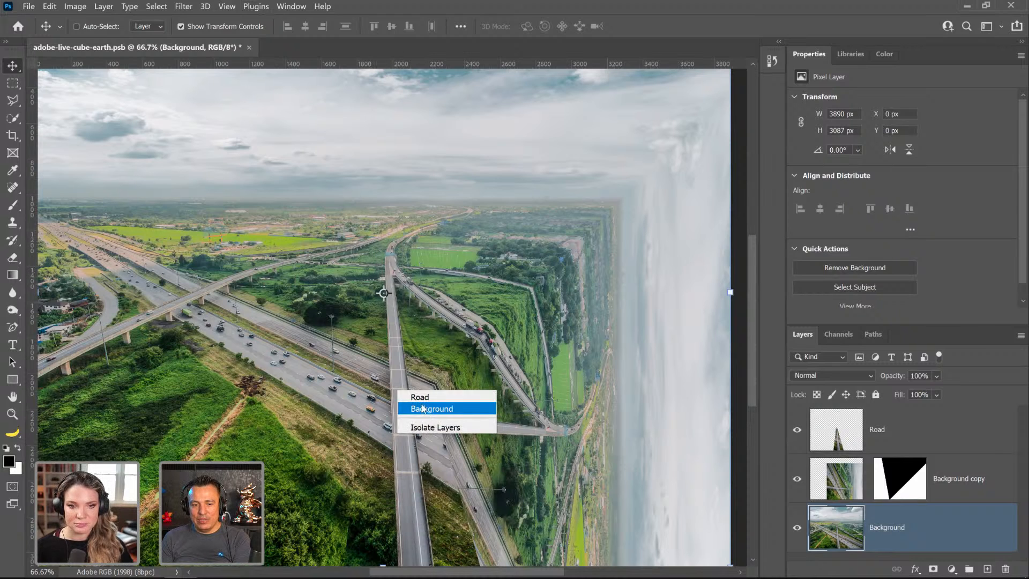
{"action": "right_click", "coordinate": [504, 310]}
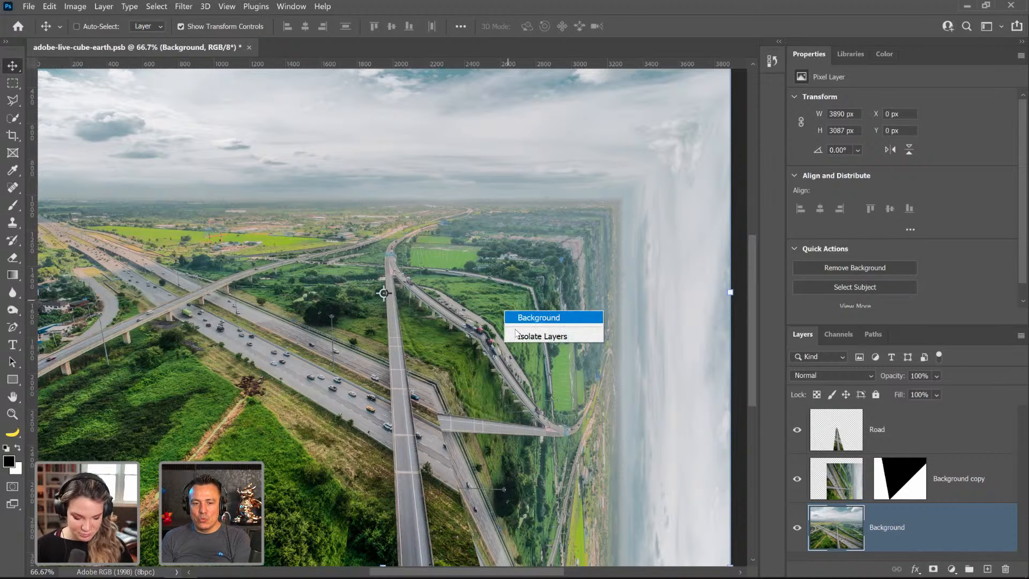
{"action": "left_click", "coordinate": [463, 339]}
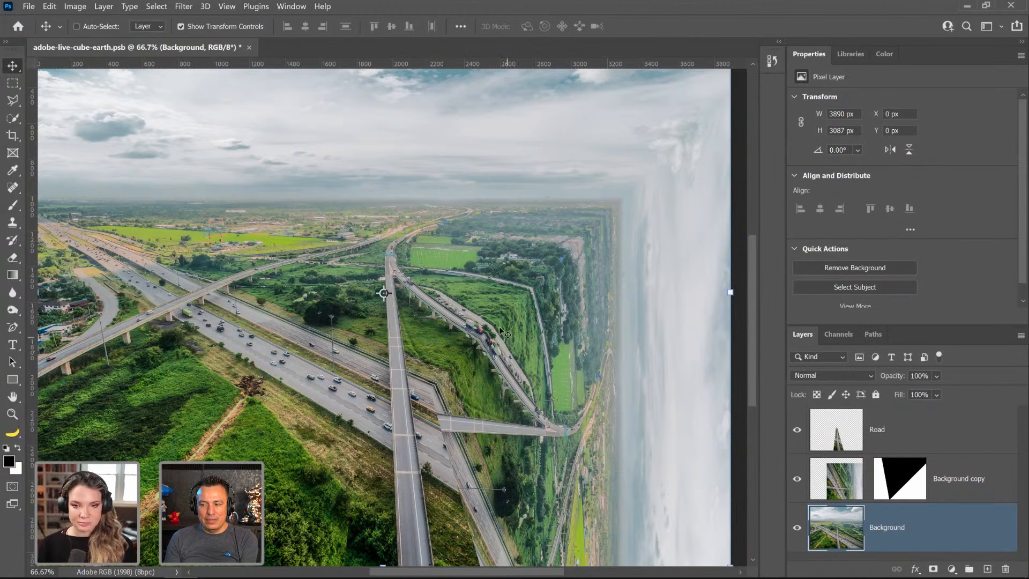
Step: Select the Road layer and switch its visibility off and on to compare its effect on the seam
{"action": "left_click", "coordinate": [877, 443]}
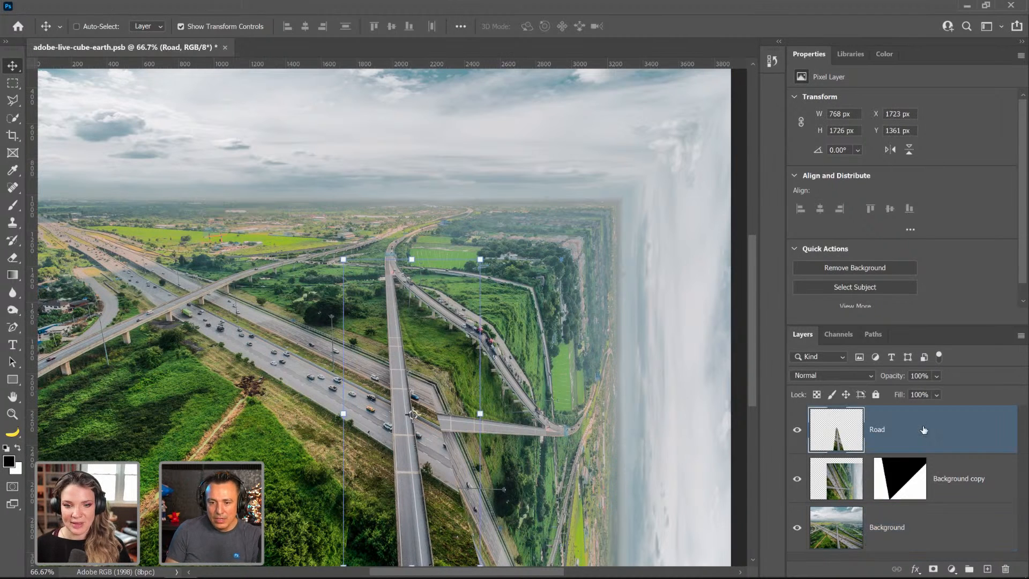
{"action": "left_click", "coordinate": [802, 435]}
{"action": "left_click", "coordinate": [802, 434]}
{"action": "left_click", "coordinate": [804, 436]}
{"action": "left_click", "coordinate": [804, 437]}
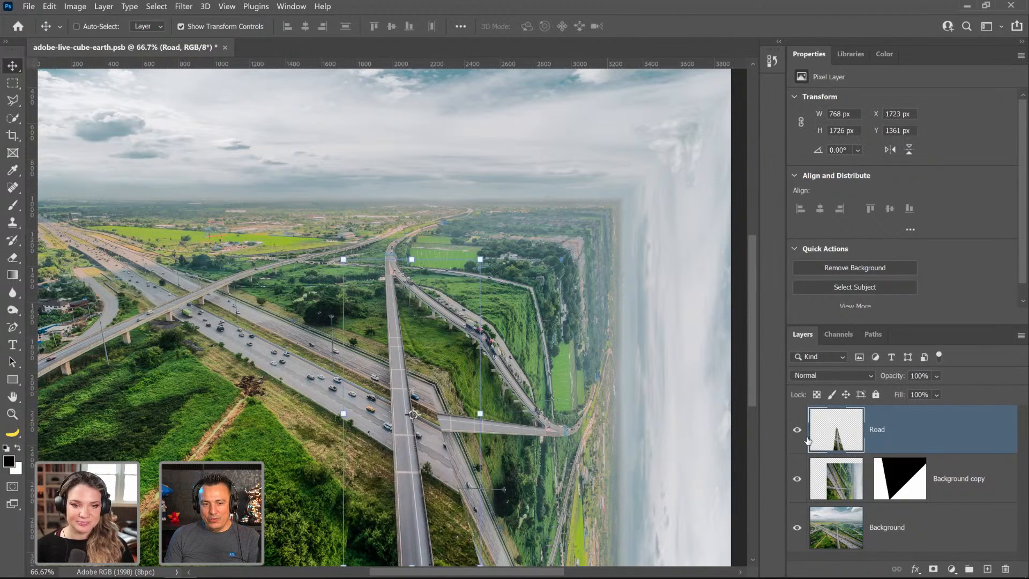
Step: Check the Road layer's visibility and convert that layer to a Smart Object
{"action": "left_click", "coordinate": [803, 438]}
{"action": "left_click", "coordinate": [797, 434]}
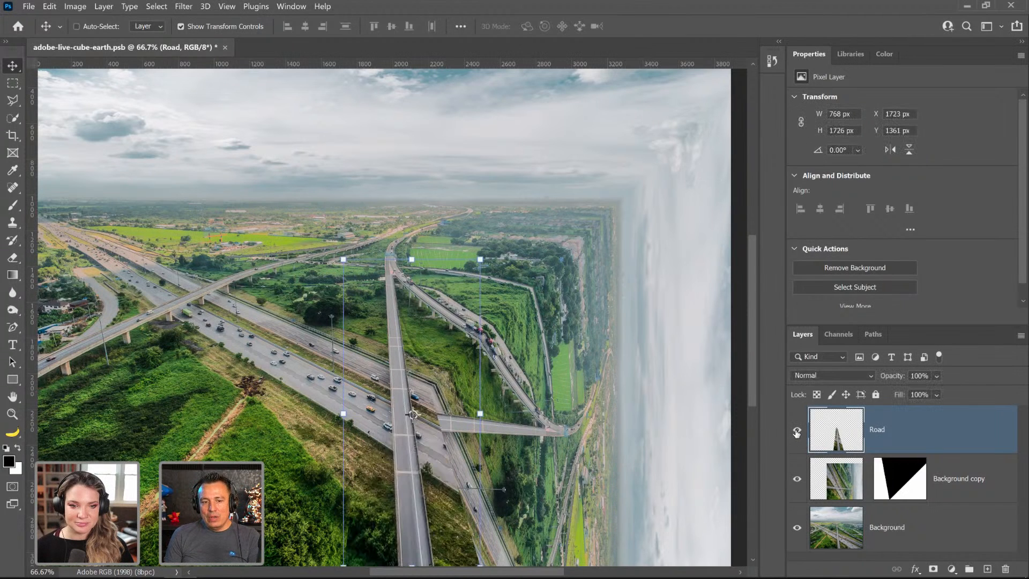
{"action": "right_click", "coordinate": [946, 439]}
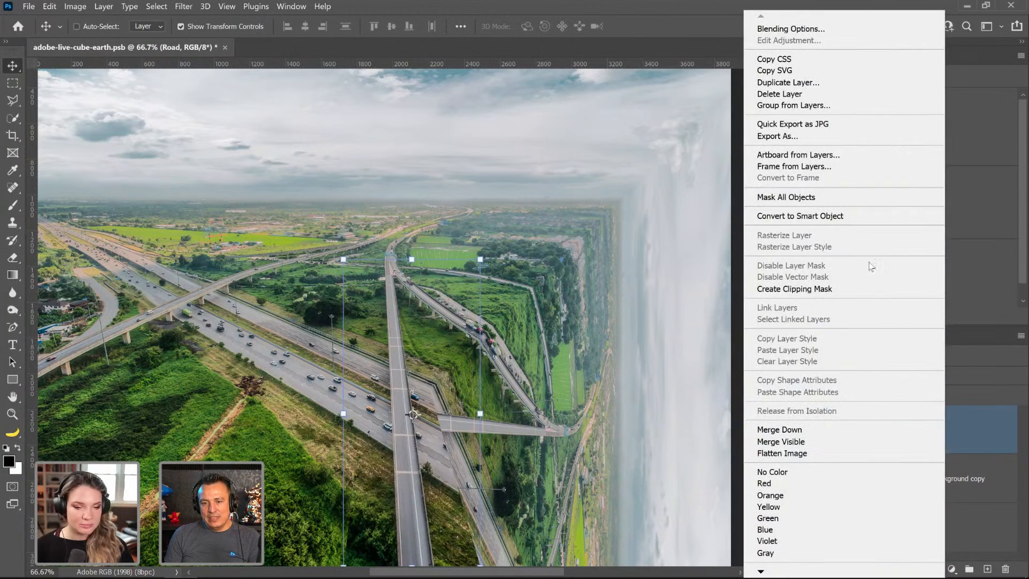
{"action": "left_click", "coordinate": [857, 216]}
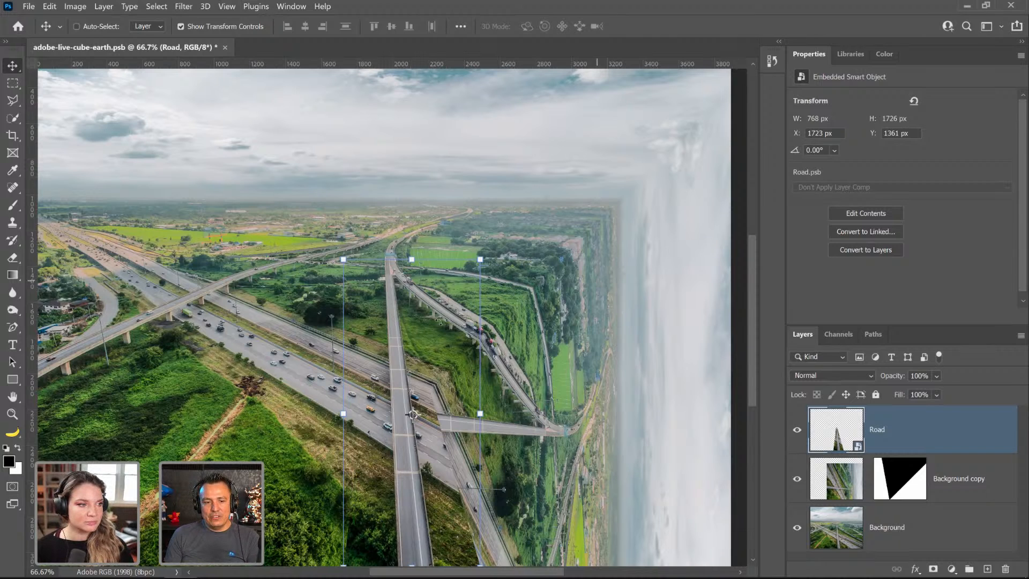
Step: Start a free transform of the Road layer, move its reference point to the road's far end, and switch to Perspective mode
{"action": "left_click", "coordinate": [415, 424]}
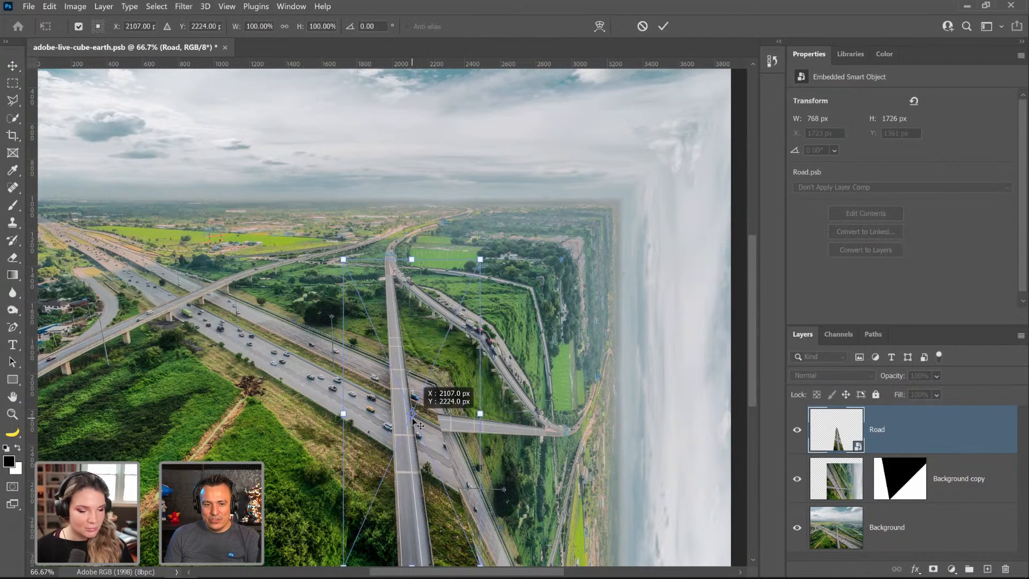
{"action": "left_click_drag", "start_coordinate": [413, 417], "coordinate": [388, 270]}
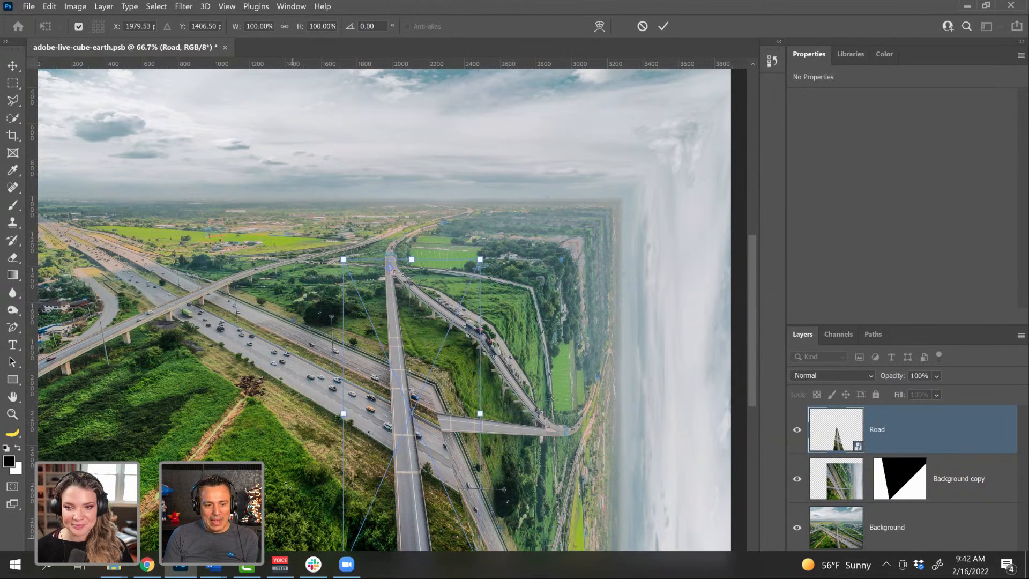
{"action": "right_click", "coordinate": [396, 416]}
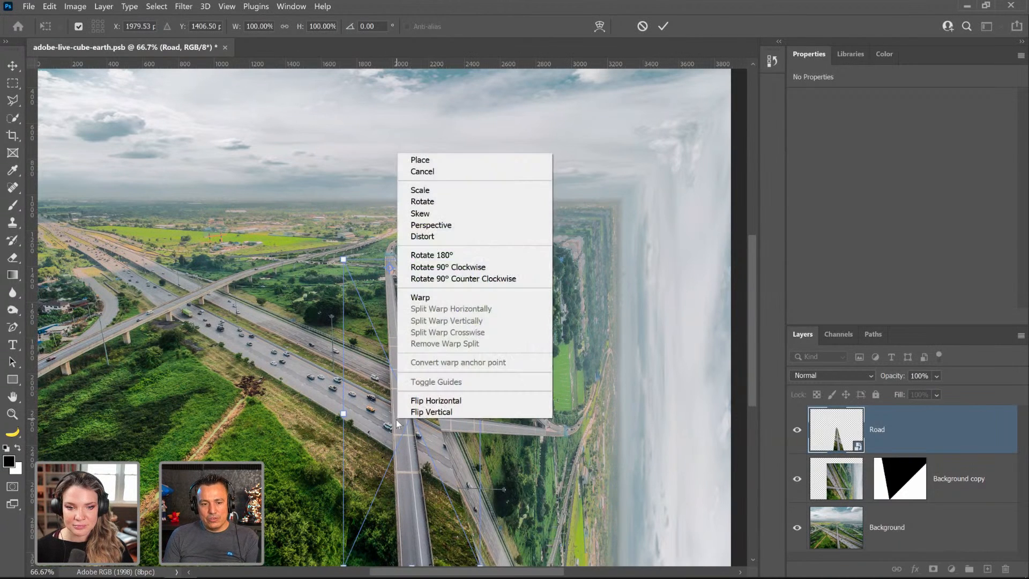
{"action": "left_click", "coordinate": [438, 229]}
Step: Pan the canvas beyond the image's edges, zoom out to view the whole composite, and close the transform without altering the road
{"action": "left_click", "coordinate": [343, 571]}
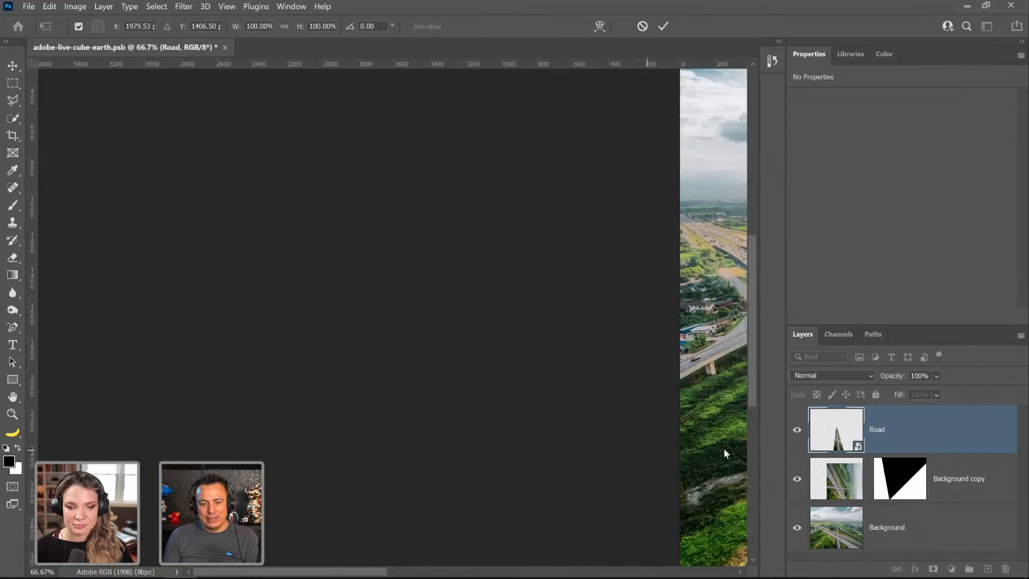
{"action": "scroll", "coordinate": [397, 424], "scroll_direction": "right", "scroll_amount": 10}
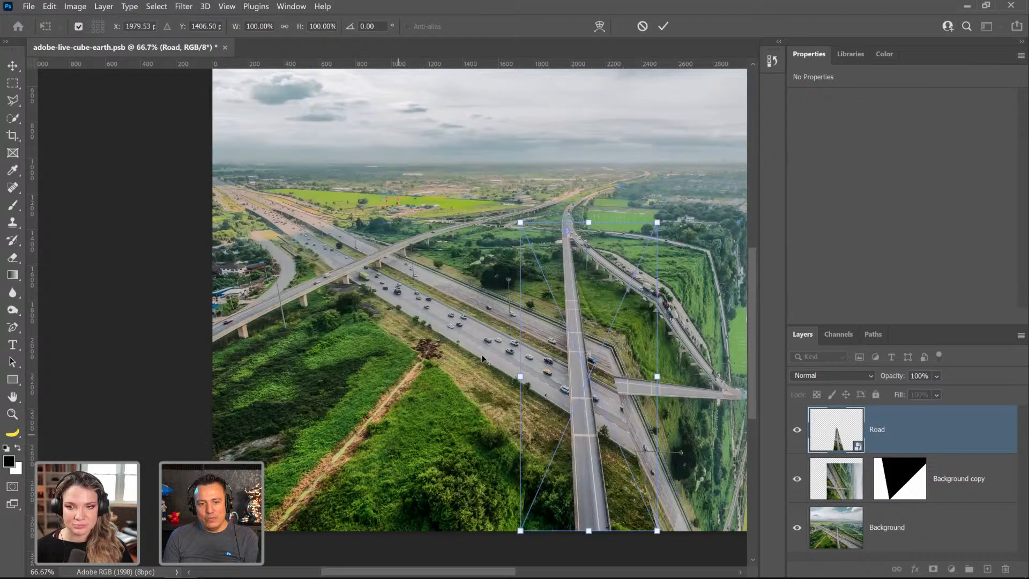
{"action": "scroll", "coordinate": [482, 354], "scroll_direction": "down", "scroll_amount": 5}
{"action": "left_click_drag", "start_coordinate": [500, 110], "coordinate": [402, 150]}
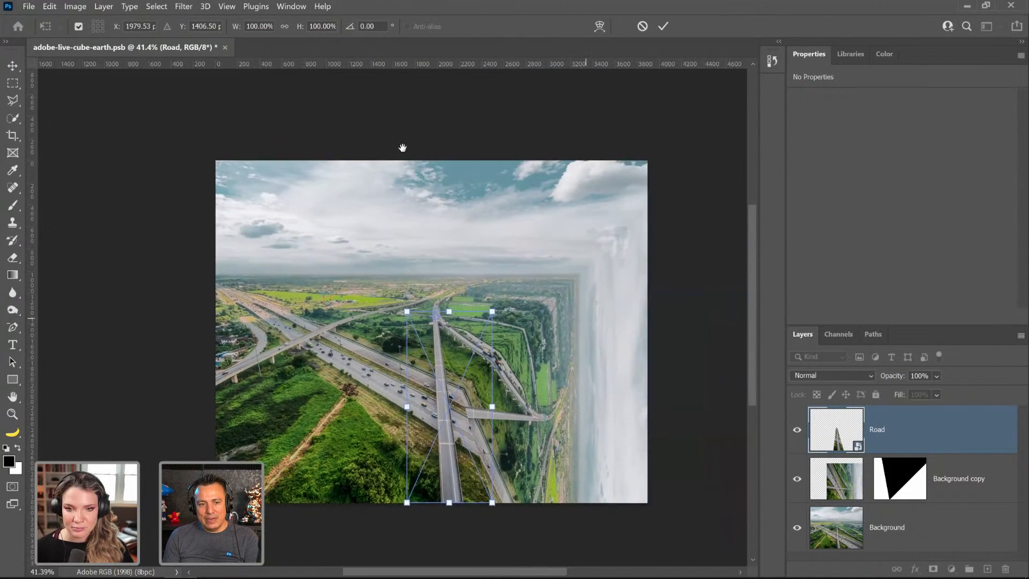
{"action": "left_click_drag", "start_coordinate": [616, 425], "coordinate": [450, 324]}
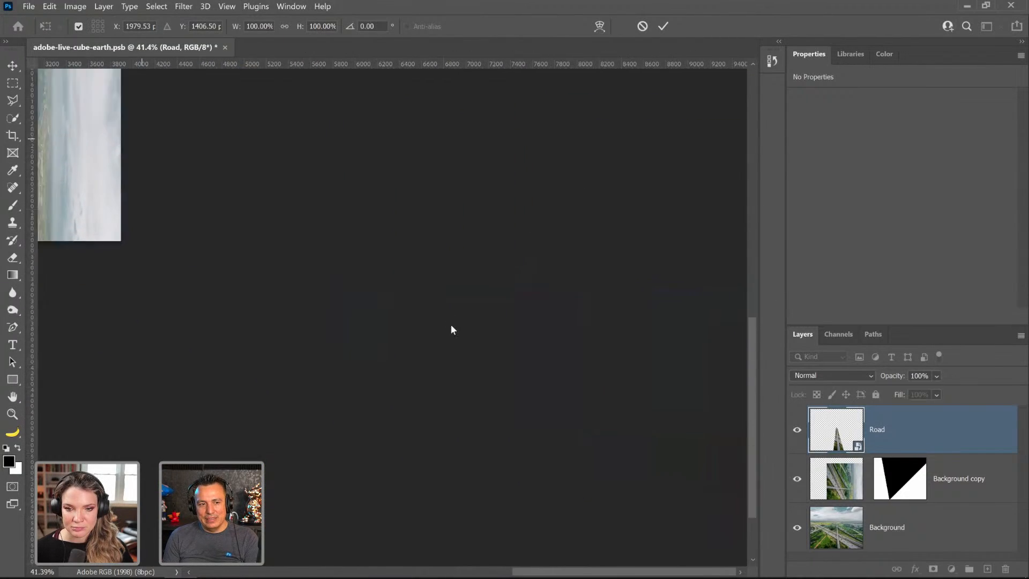
{"action": "left_click_drag", "start_coordinate": [301, 261], "coordinate": [680, 477]}
{"action": "left_click_drag", "start_coordinate": [520, 399], "coordinate": [374, 350]}
{"action": "scroll", "coordinate": [374, 351], "scroll_direction": "down", "scroll_amount": 2}
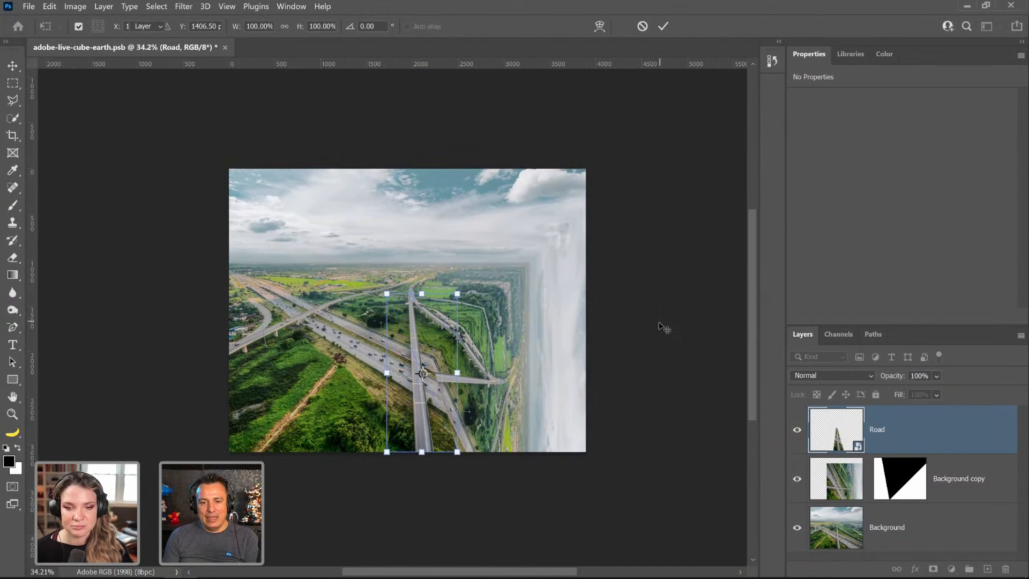
{"action": "key", "text": "Return"}
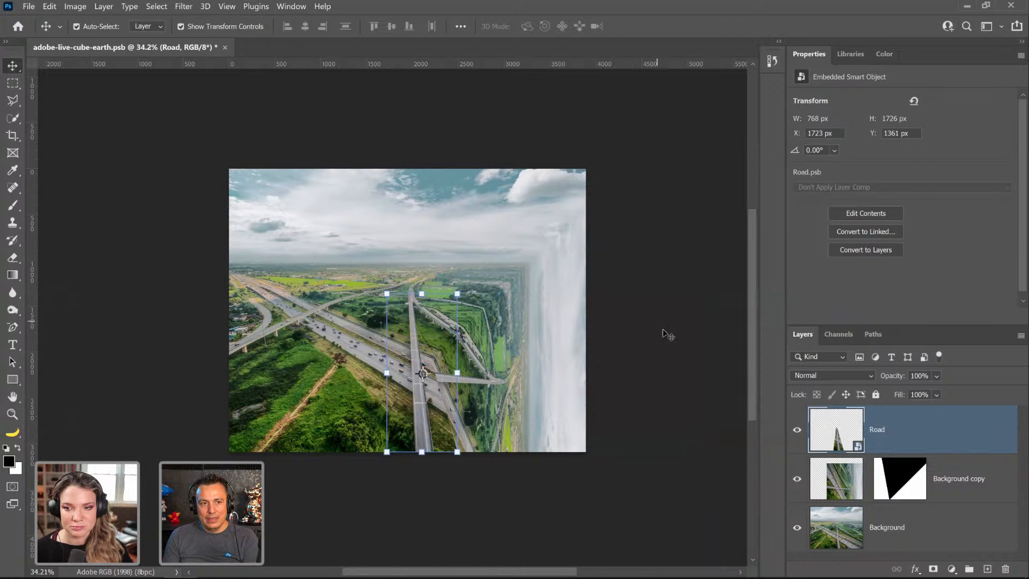
Step: Turn off Overscroll in the Tools preferences
{"action": "key", "text": "i"}
{"action": "left_click", "coordinate": [639, 330]}
{"action": "key", "text": "v"}
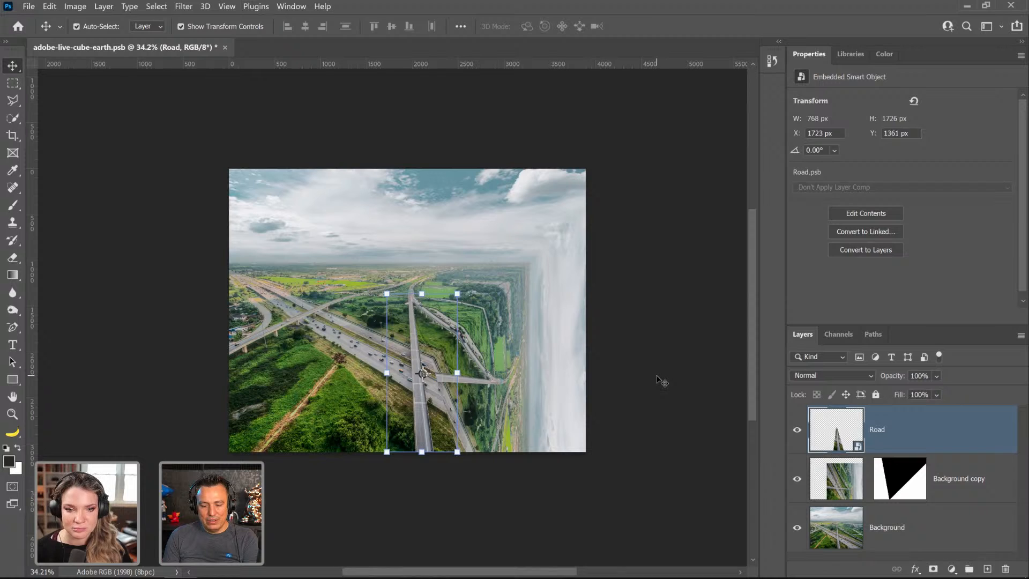
{"action": "key", "text": "i"}
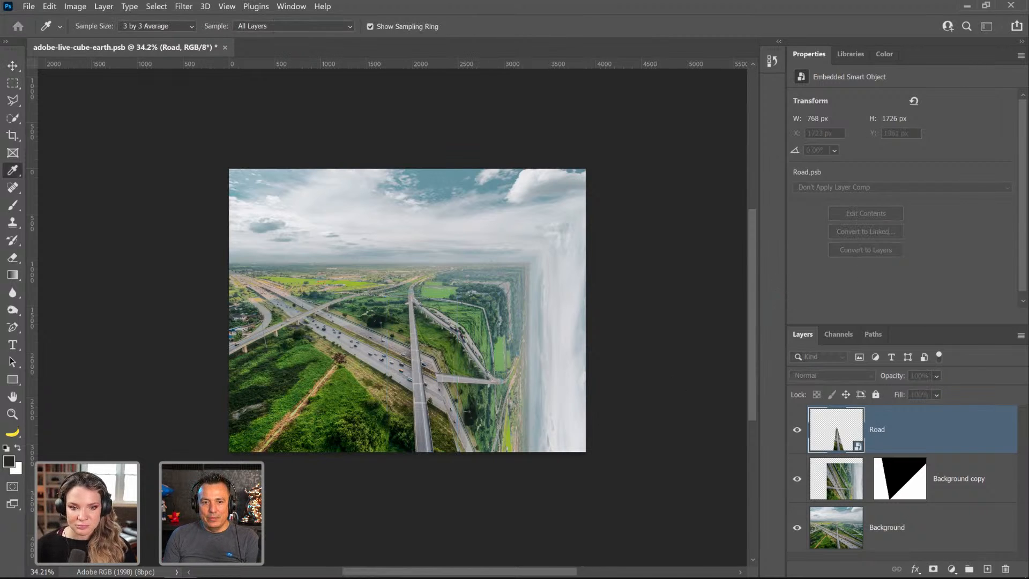
{"action": "key", "text": "ctrl+k"}
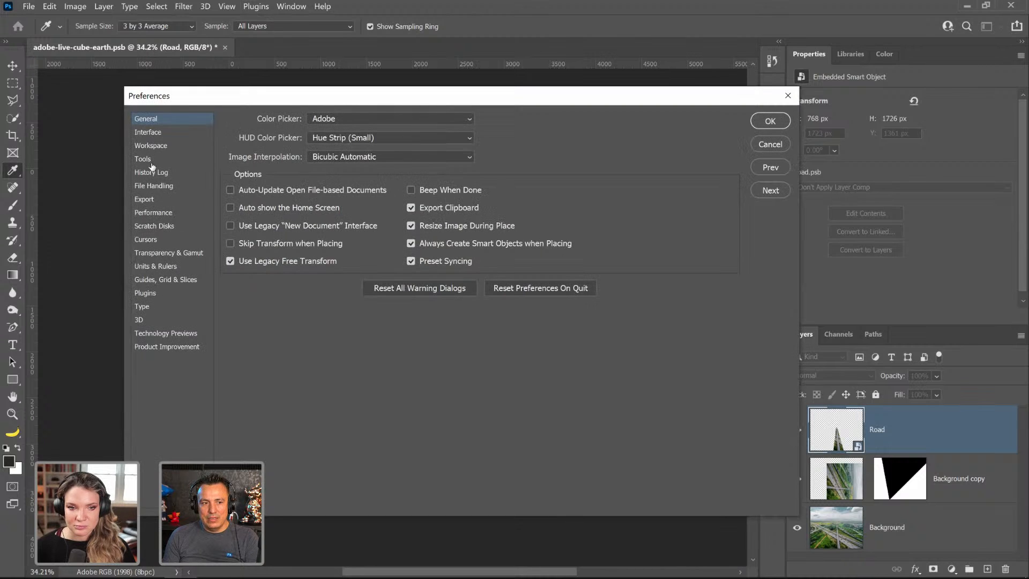
{"action": "left_click", "coordinate": [150, 161]}
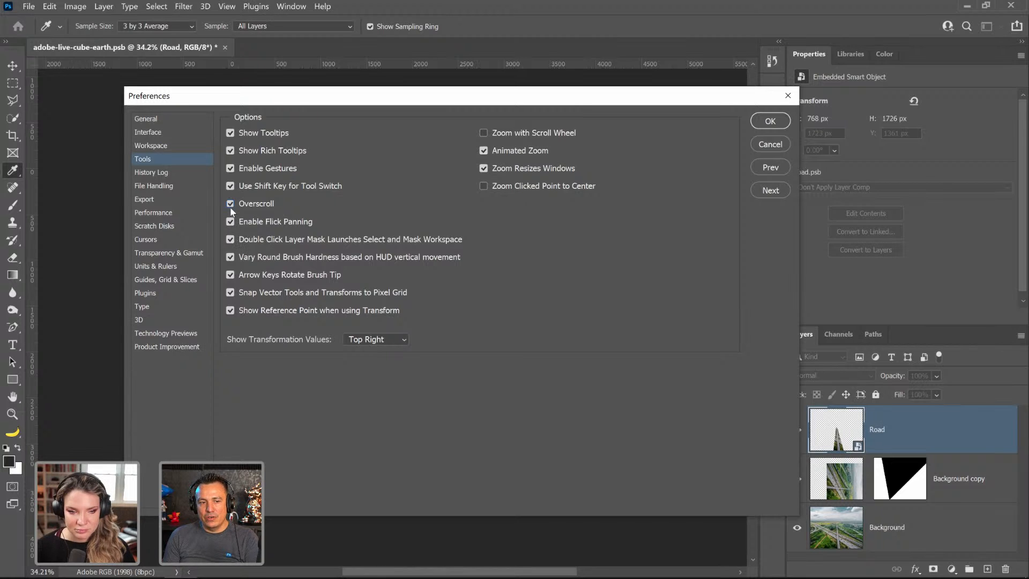
{"action": "left_click", "coordinate": [767, 122]}
{"action": "key", "text": "v"}
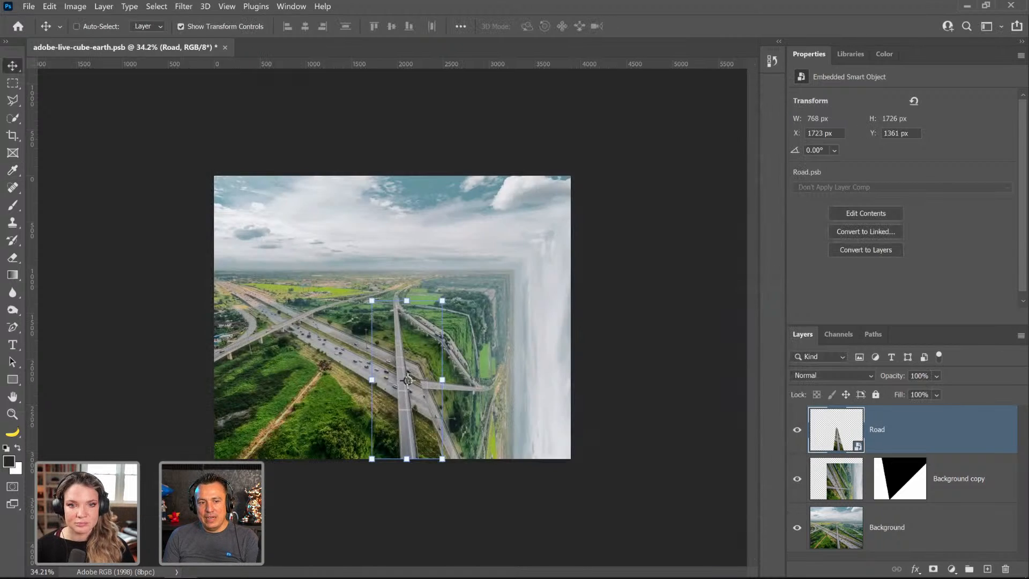
{"action": "left_click", "coordinate": [22, 397]}
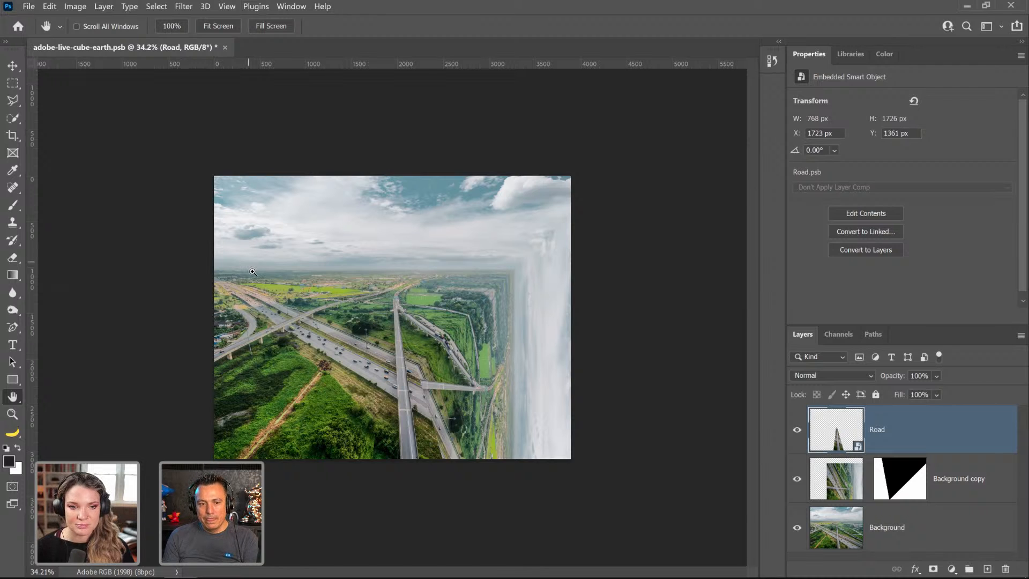
{"action": "key", "text": "i"}
{"action": "key", "text": "ctrl+k"}
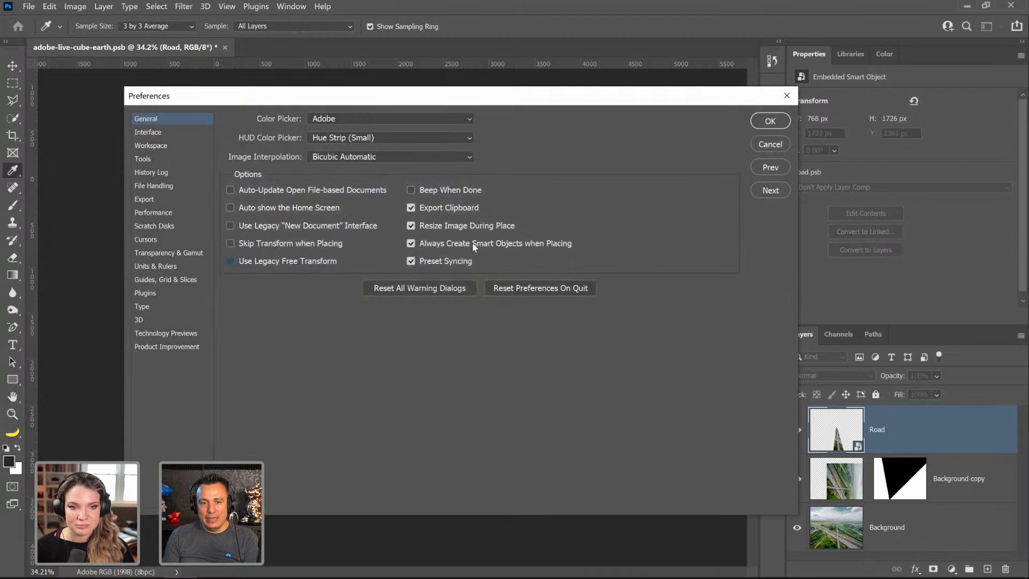
{"action": "key", "text": "Escape"}
{"action": "key", "text": "h"}
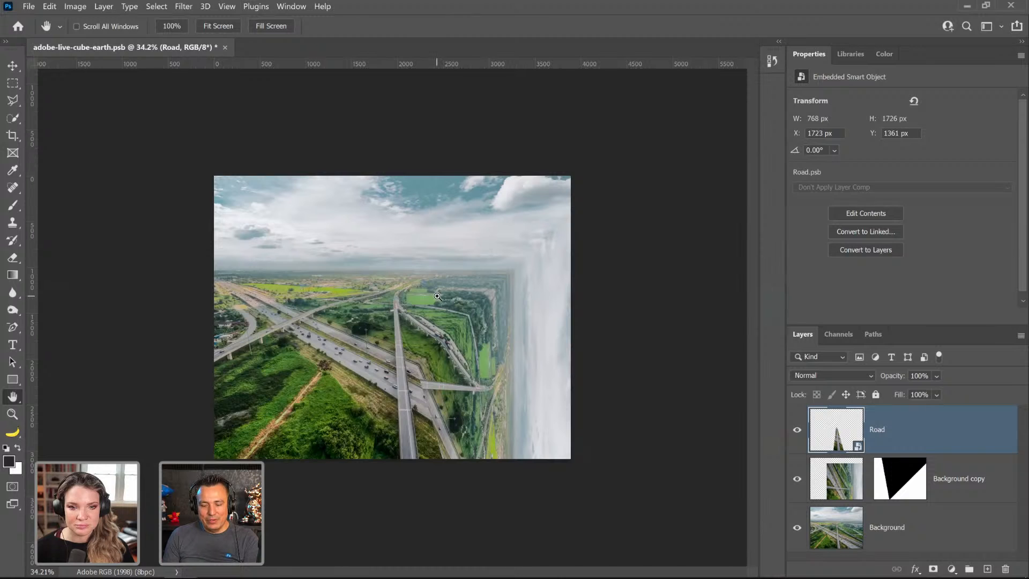
Step: Turn Overscroll on in the Tools preferences and test it by panning the image freely with the Hand tool
{"action": "key", "text": "i"}
{"action": "key", "text": "ctrl+k"}
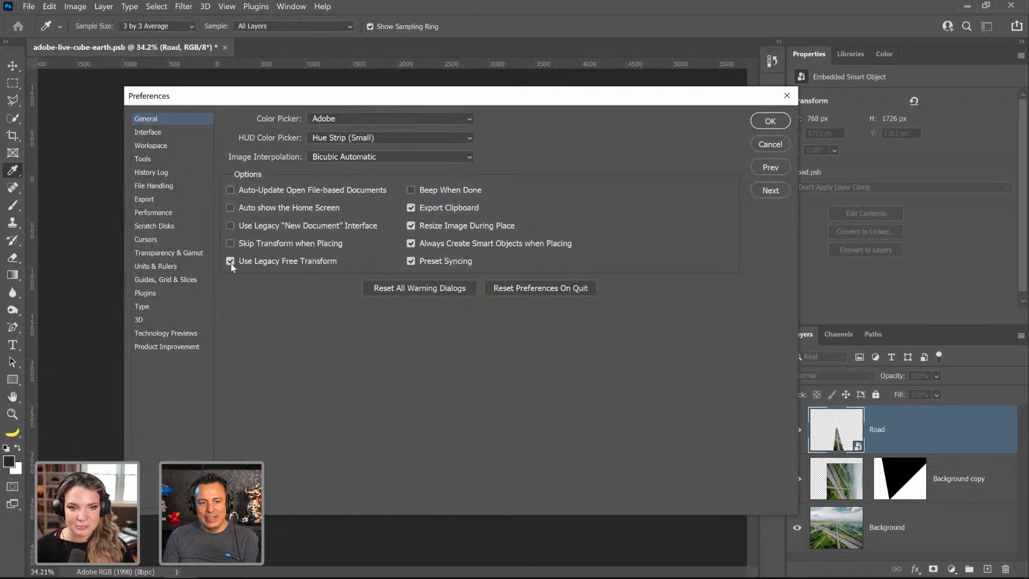
{"action": "left_click", "coordinate": [143, 159]}
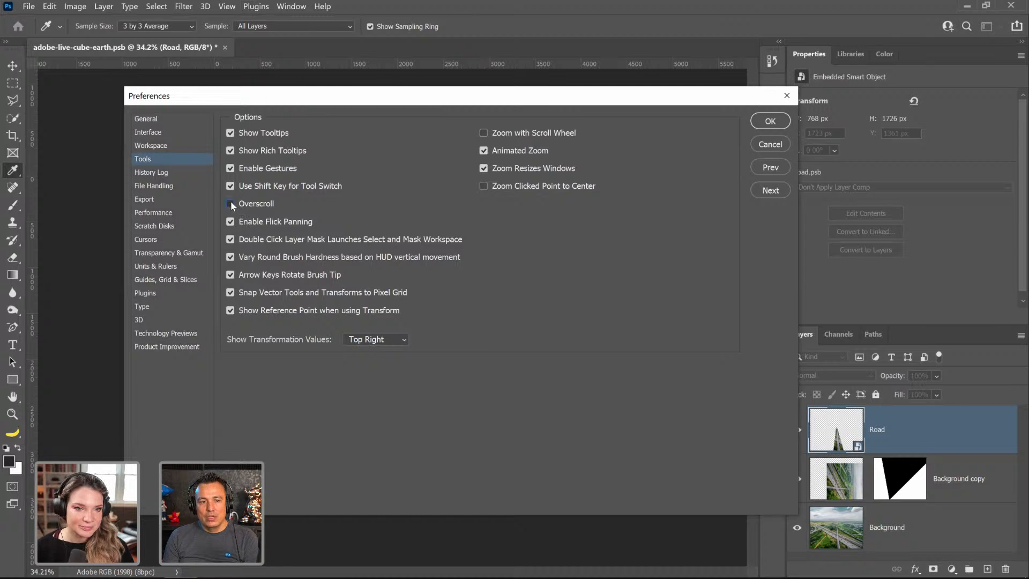
{"action": "left_click", "coordinate": [770, 120]}
{"action": "key", "text": "h"}
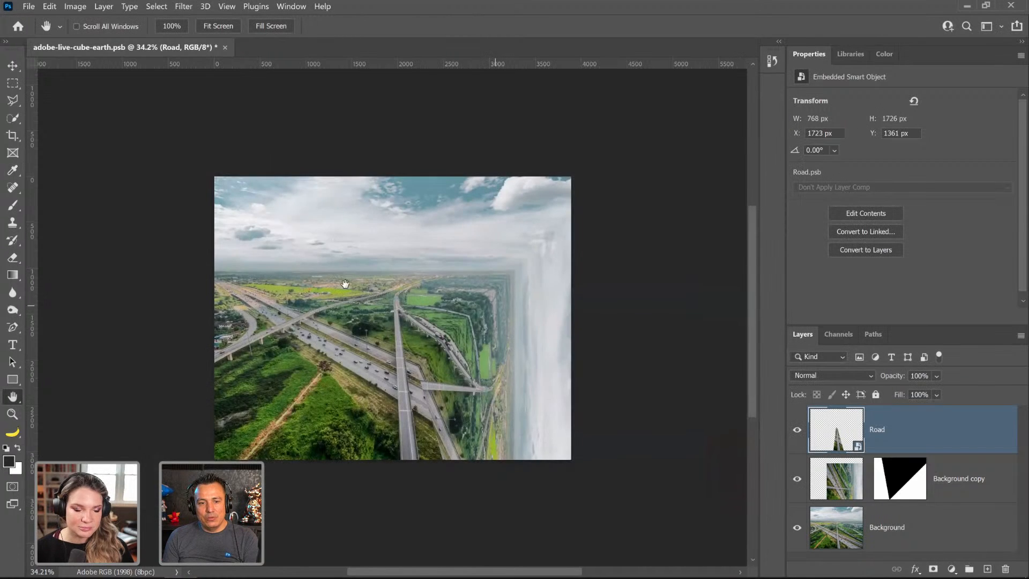
{"action": "left_click_drag", "start_coordinate": [436, 338], "coordinate": [403, 311]}
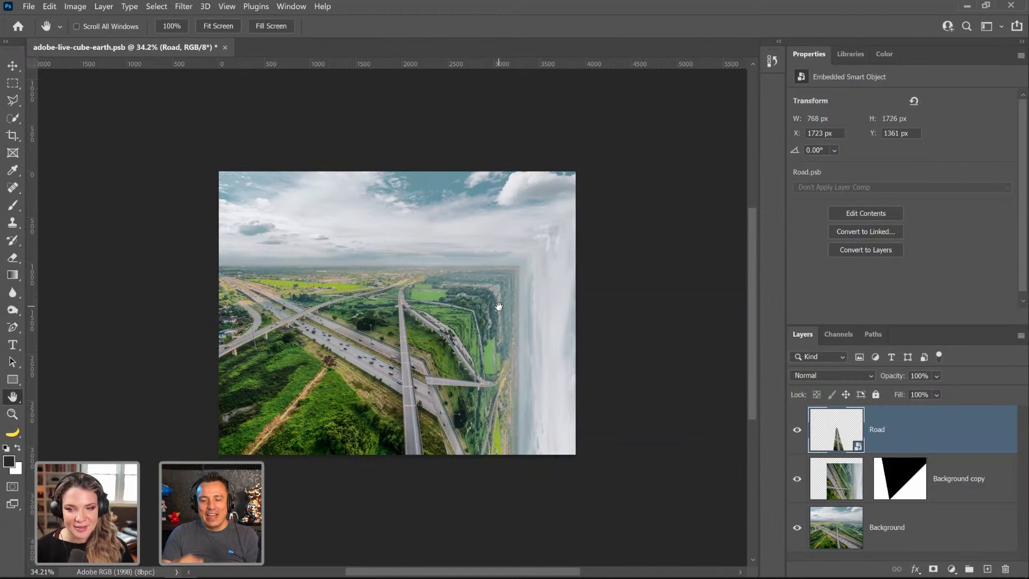
{"action": "left_click_drag", "start_coordinate": [509, 253], "coordinate": [560, 269]}
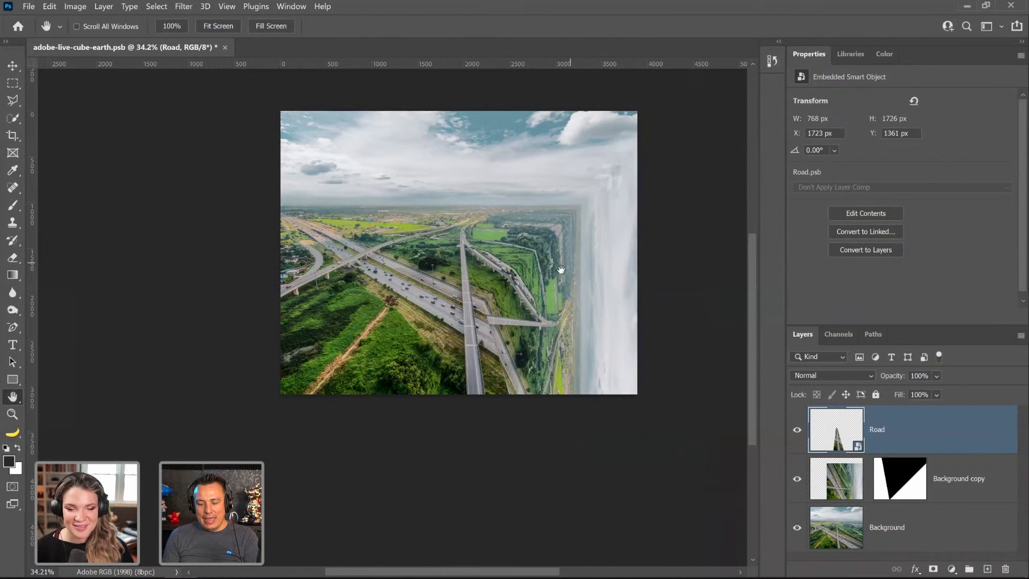
Step: Review the Overscroll option in the Tools preferences and close the dialog without saving changes
{"action": "key", "text": "i"}
{"action": "key", "text": "ctrl+k"}
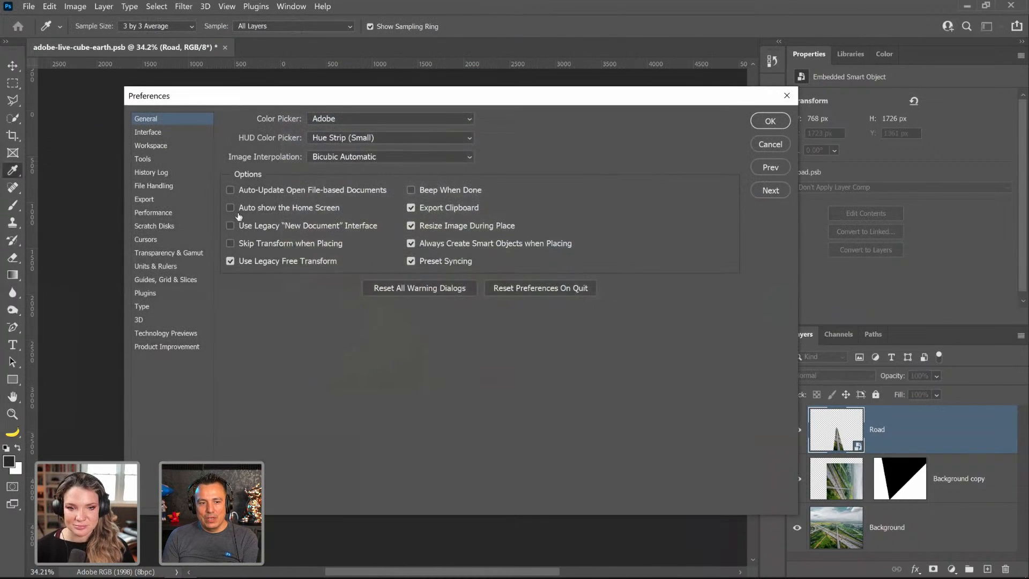
{"action": "left_click", "coordinate": [153, 160]}
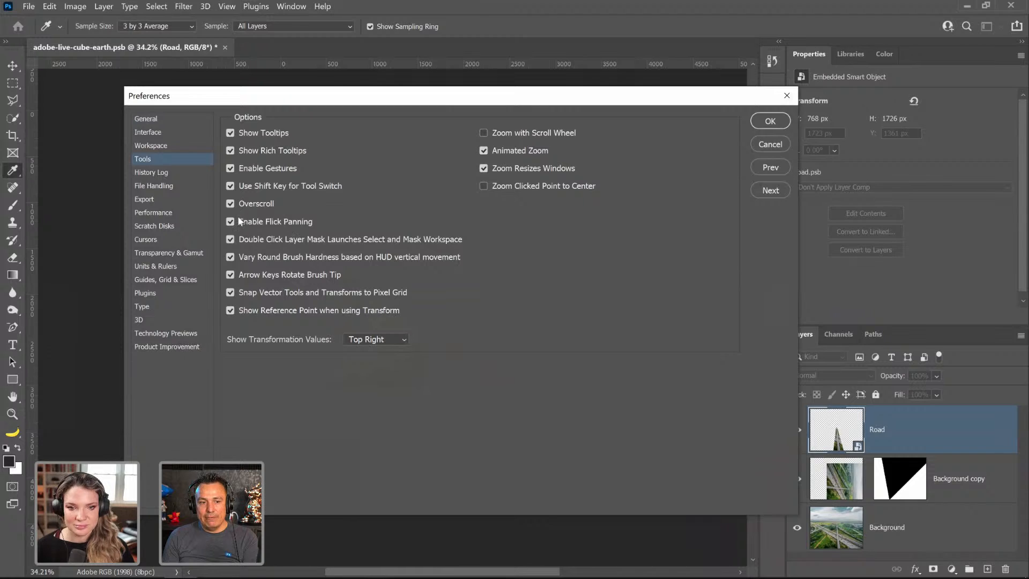
{"action": "left_click", "coordinate": [230, 204]}
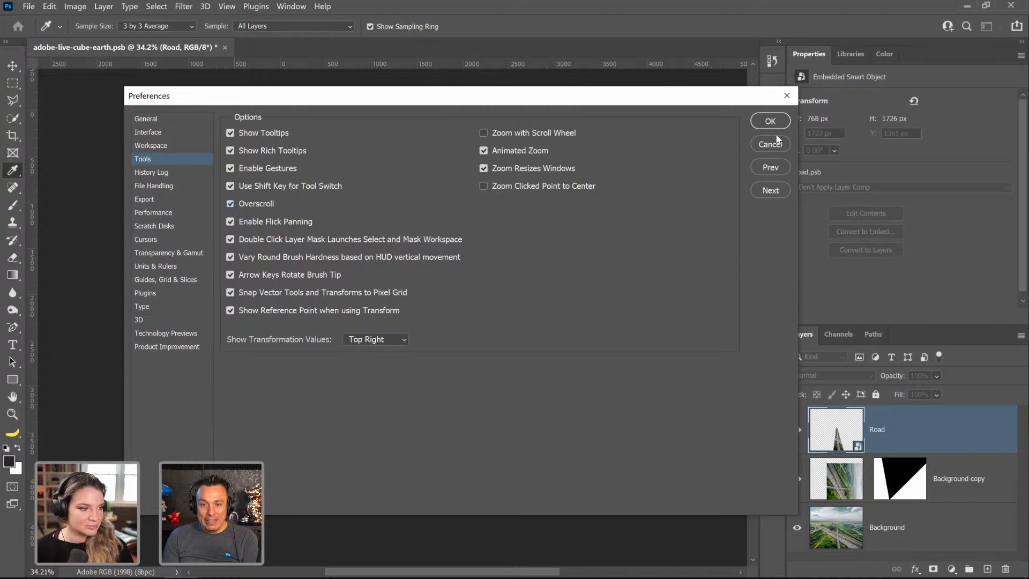
{"action": "left_click", "coordinate": [768, 148]}
Step: Examine the highway composite up close with the Zoom tool and frame it with the Hand tool
{"action": "mouse_move", "coordinate": [425, 293]}
{"action": "left_mouse_down"}
{"action": "mouse_move", "coordinate": [294, 150]}
{"action": "mouse_move", "coordinate": [645, 449]}
{"action": "mouse_move", "coordinate": [298, 170]}
{"action": "mouse_move", "coordinate": [367, 197]}
{"action": "mouse_move", "coordinate": [228, 239]}
{"action": "mouse_move", "coordinate": [508, 232]}
{"action": "mouse_move", "coordinate": [659, 269]}
{"action": "mouse_move", "coordinate": [285, 294]}
{"action": "mouse_move", "coordinate": [407, 271]}
{"action": "mouse_move", "coordinate": [407, 307]}
{"action": "mouse_move", "coordinate": [409, 292]}
{"action": "left_mouse_up"}
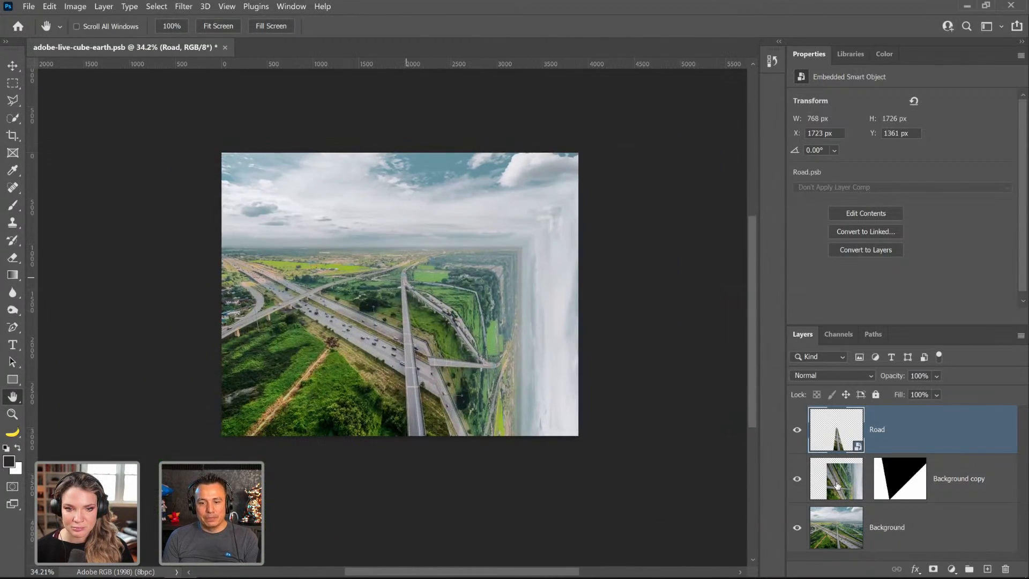
{"action": "left_click", "coordinate": [12, 414]}
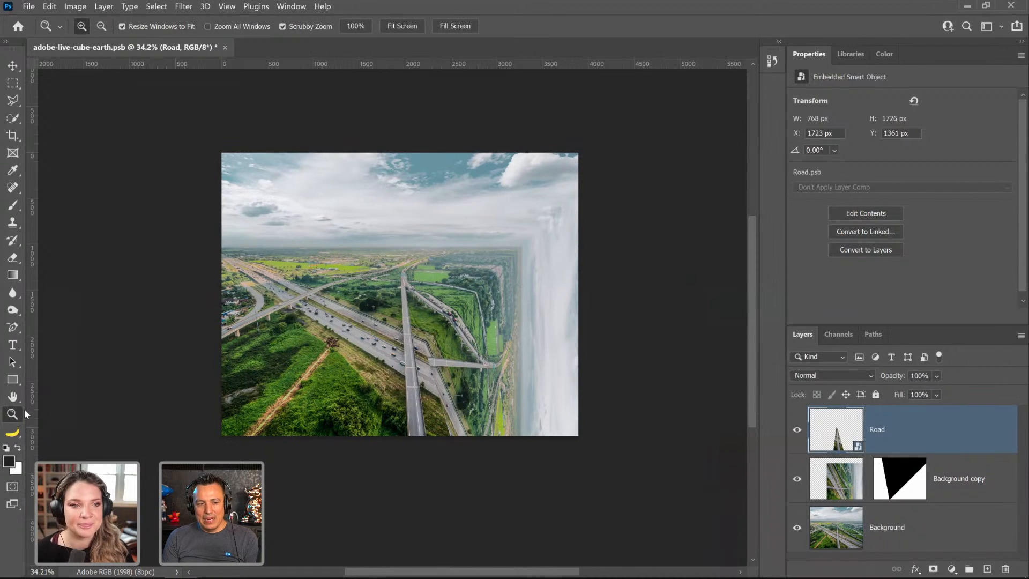
{"action": "left_click", "coordinate": [347, 376]}
{"action": "left_click", "coordinate": [346, 376]}
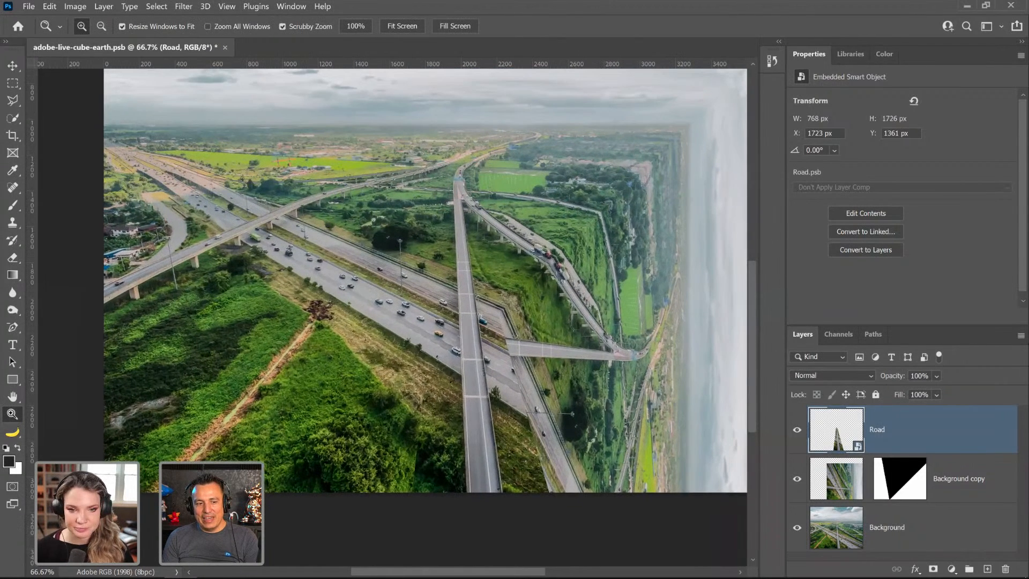
{"action": "left_click", "coordinate": [13, 397]}
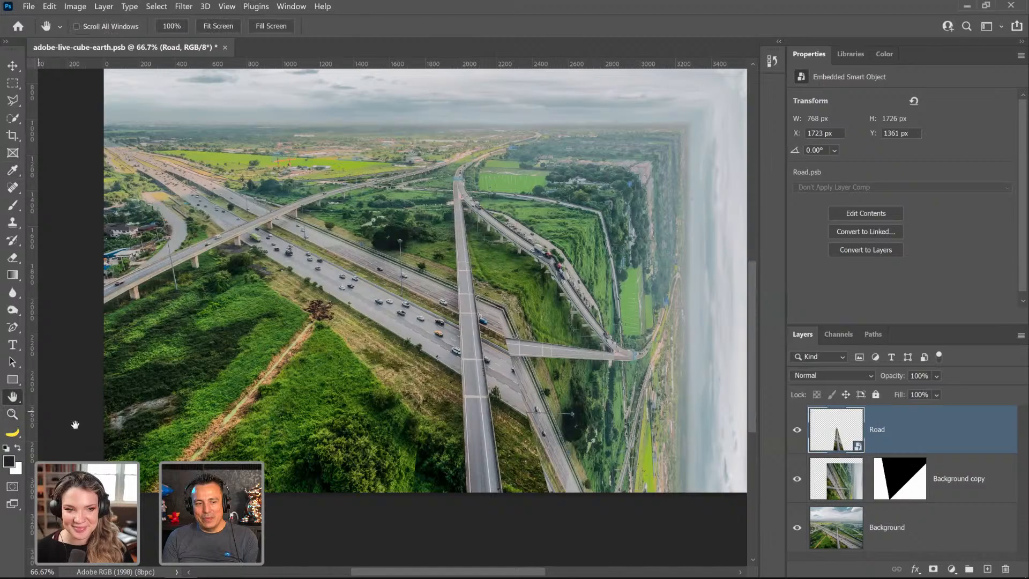
{"action": "left_click_drag", "start_coordinate": [83, 425], "coordinate": [287, 452]}
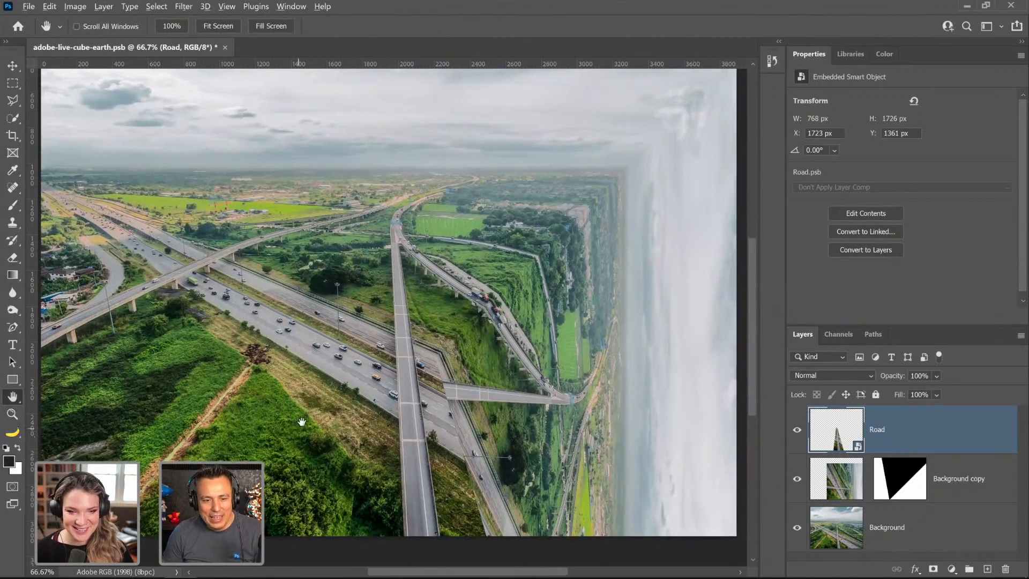
{"action": "scroll", "coordinate": [300, 422], "scroll_direction": "down", "scroll_amount": 2}
Step: Start a Free Transform on the Road Smart Object and place its reference point at the road's far end, about X 1976, Y 1419 px
{"action": "left_click", "coordinate": [797, 432]}
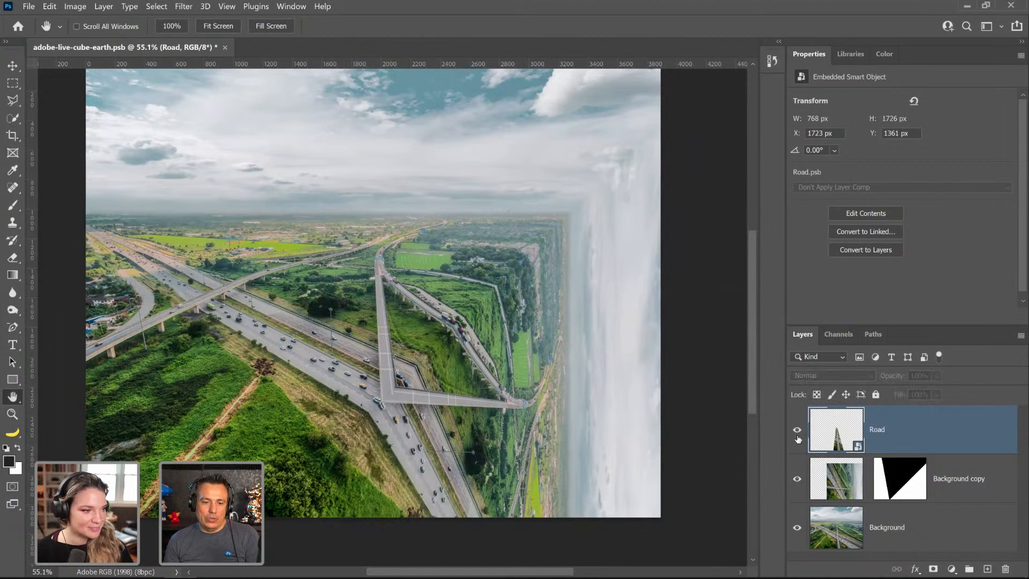
{"action": "left_click", "coordinate": [797, 432]}
{"action": "key", "text": "ctrl+t"}
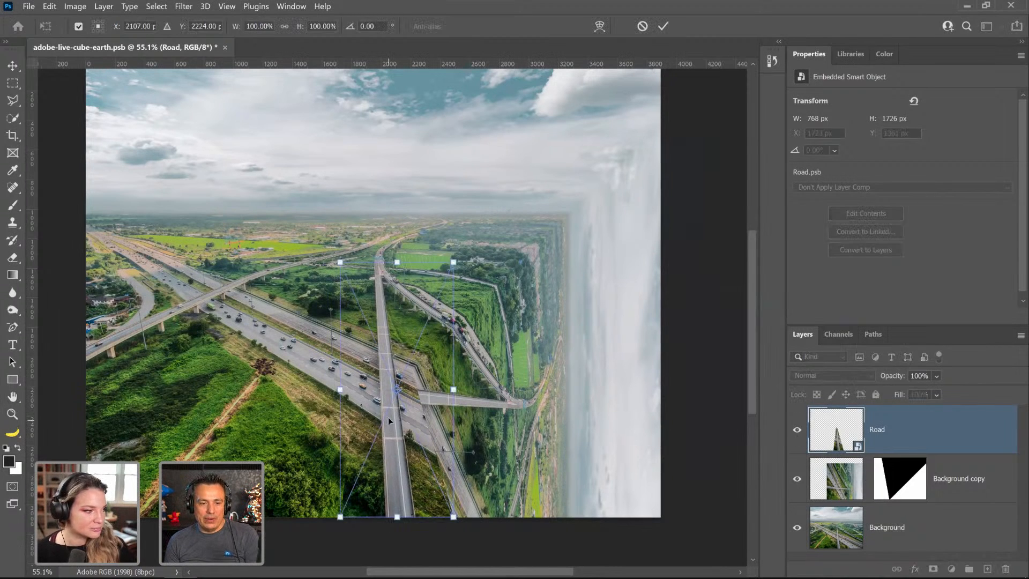
{"action": "left_click_drag", "start_coordinate": [398, 395], "coordinate": [378, 277]}
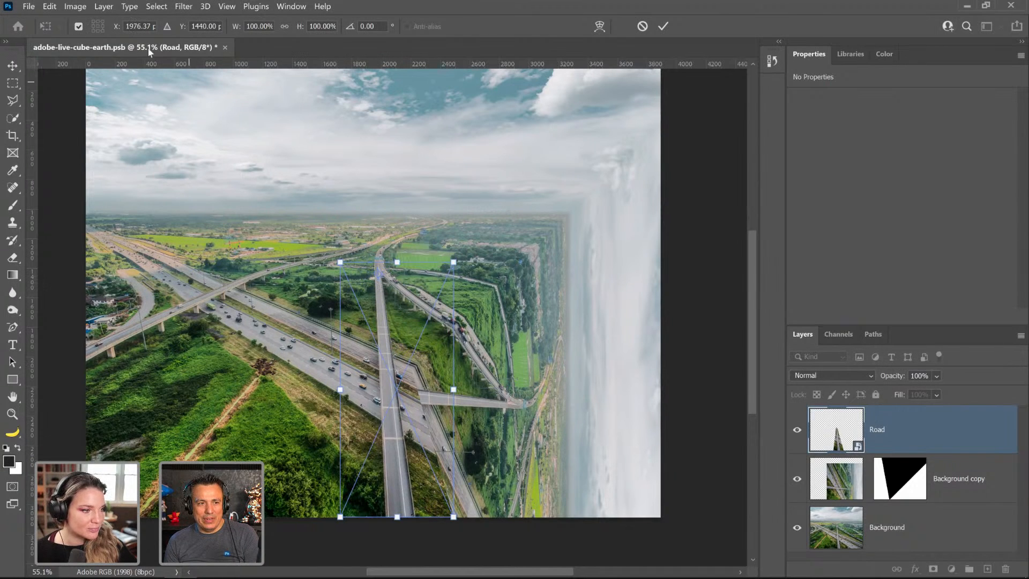
{"action": "left_click", "coordinate": [78, 27]}
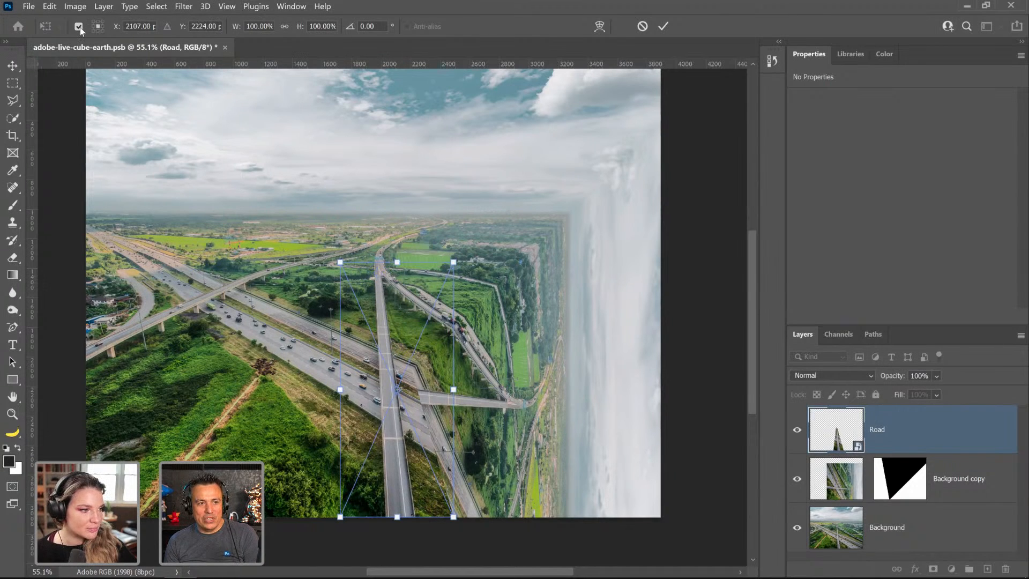
{"action": "left_click", "coordinate": [79, 26]}
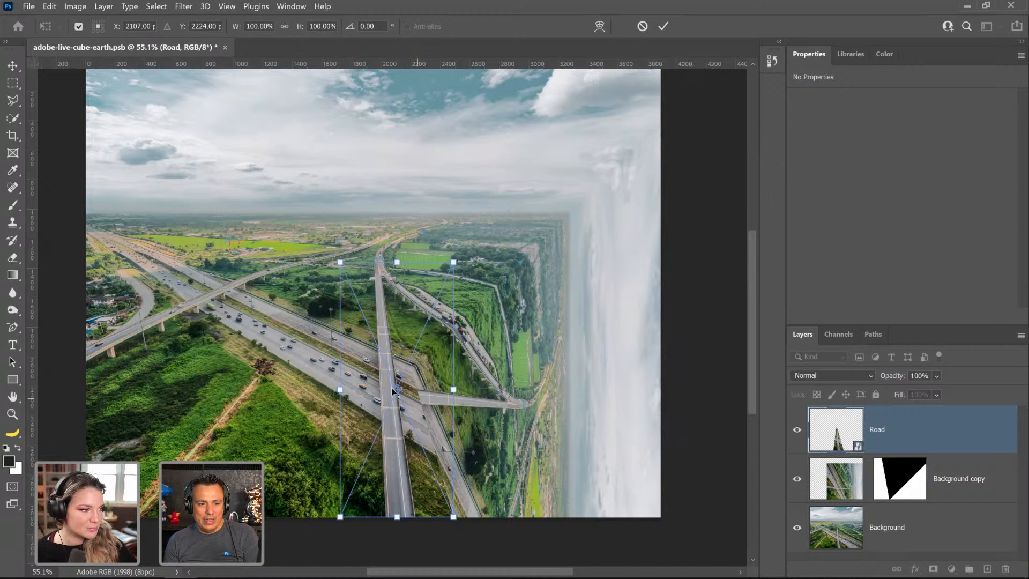
{"action": "left_click_drag", "start_coordinate": [396, 394], "coordinate": [426, 439]}
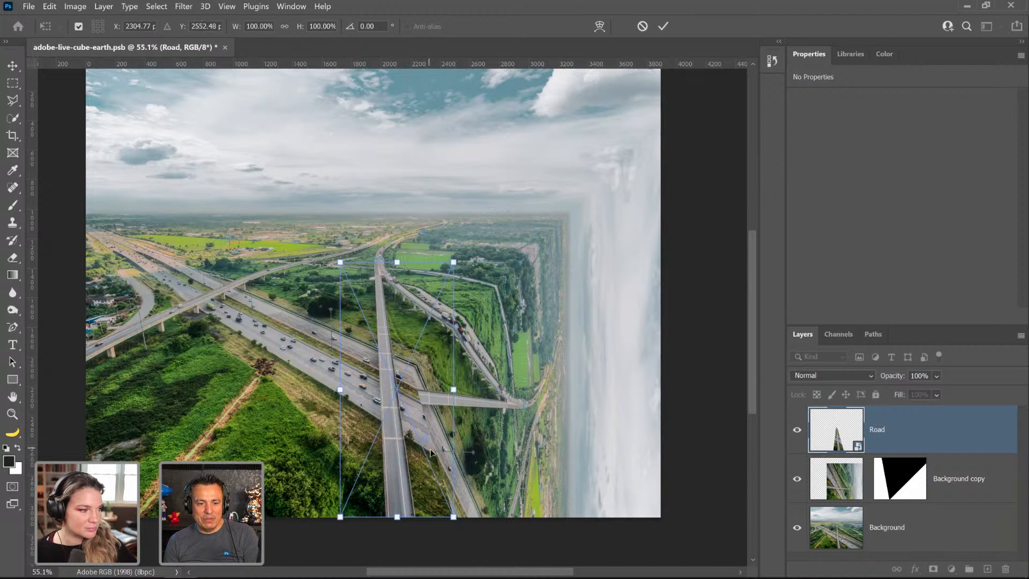
{"action": "left_click", "coordinate": [378, 275], "text": "alt"}
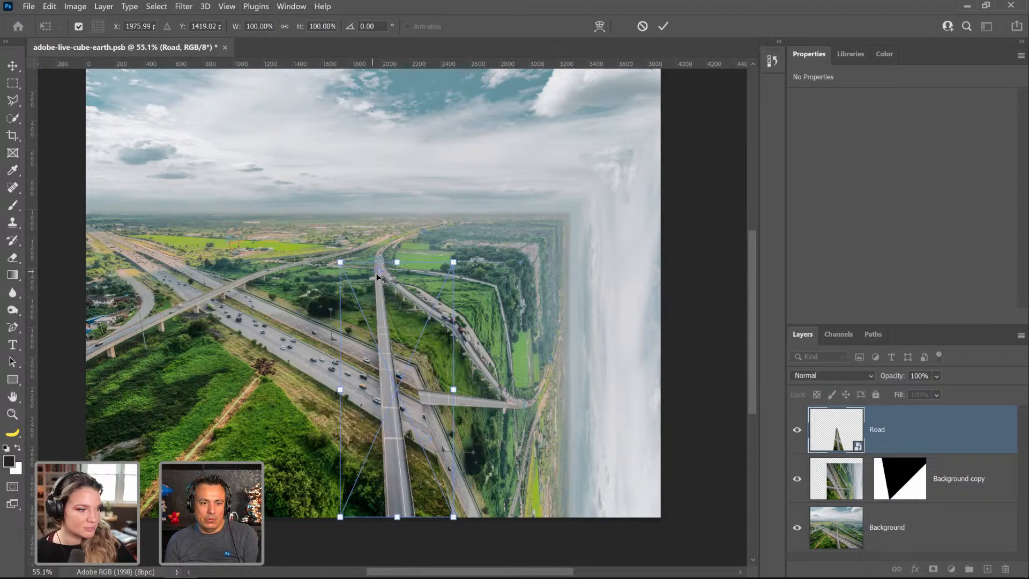
Step: Apply a Perspective transform to the Road Smart Object, widening its near end until the layer is about 2607 px wide
{"action": "mouse_move", "coordinate": [398, 523]}
{"action": "left_mouse_down"}
{"action": "mouse_move", "coordinate": [397, 284]}
{"action": "mouse_move", "coordinate": [395, 552]}
{"action": "mouse_move", "coordinate": [395, 348]}
{"action": "mouse_move", "coordinate": [397, 517]}
{"action": "left_mouse_up"}
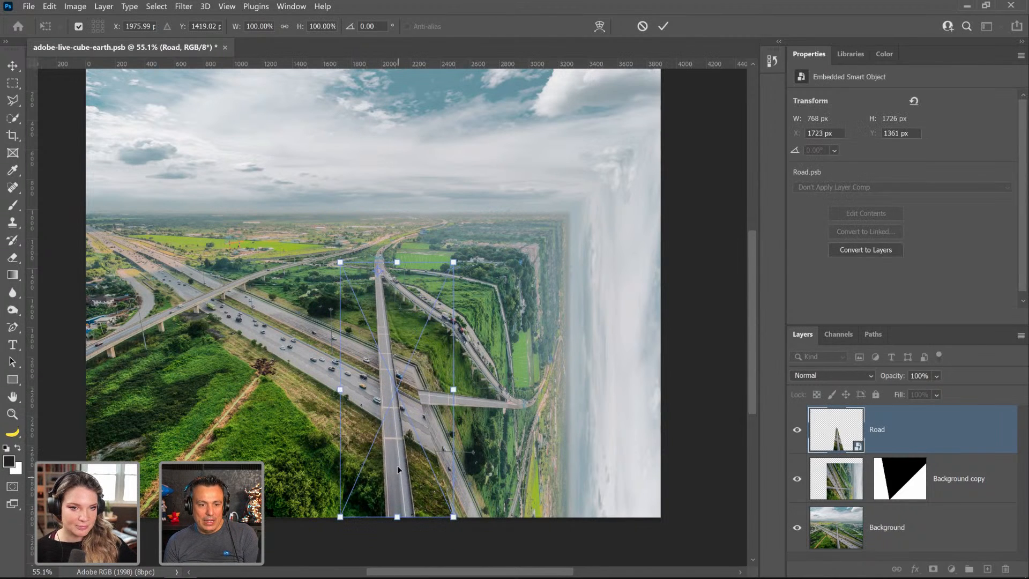
{"action": "right_click", "coordinate": [395, 449]}
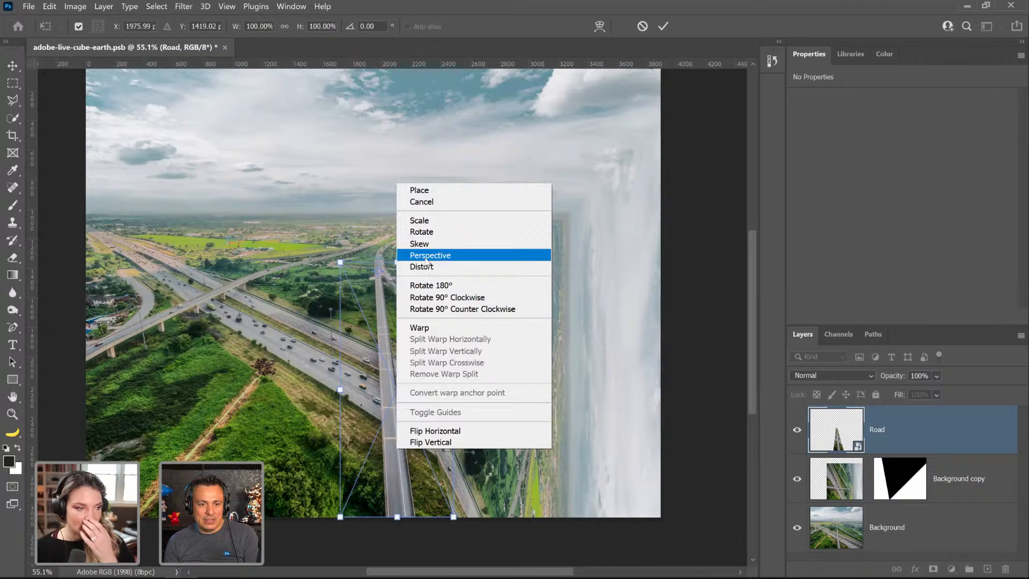
{"action": "left_click", "coordinate": [426, 255]}
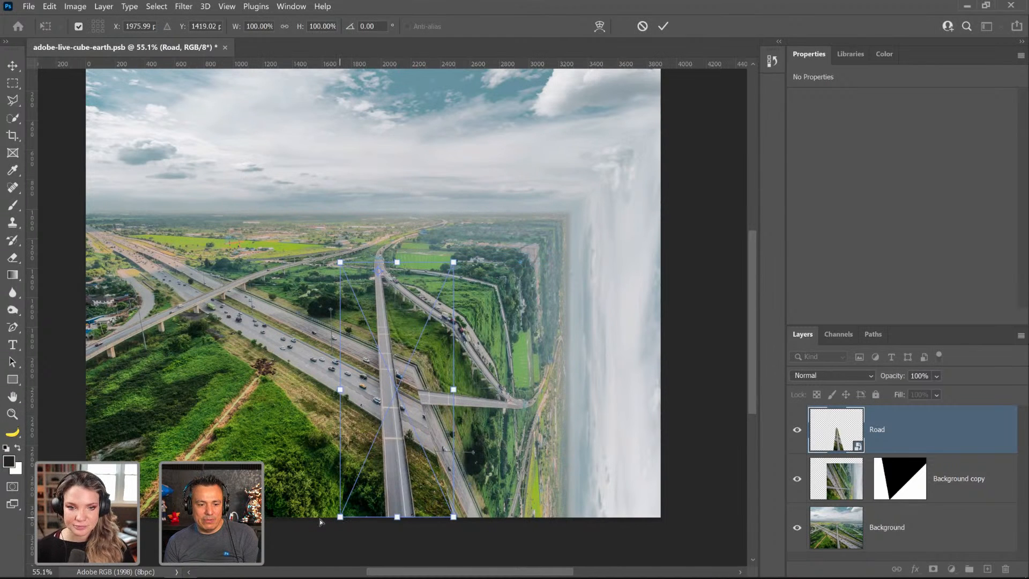
{"action": "left_click_drag", "start_coordinate": [340, 516], "coordinate": [226, 473]}
{"action": "key", "text": "Return"}
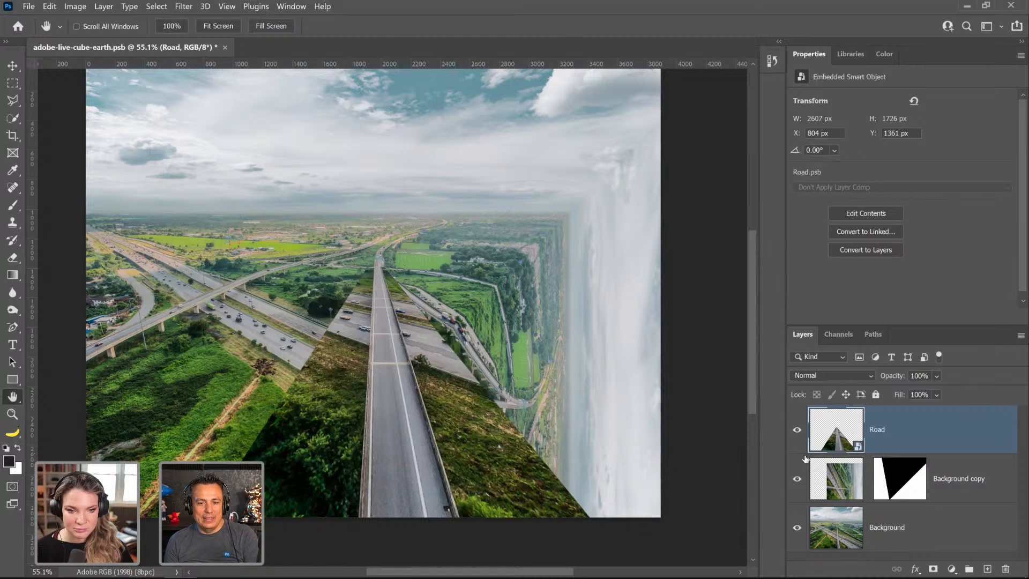
Step: Compare the composite with the widened Road layer hidden and shown
{"action": "left_click", "coordinate": [795, 438]}
{"action": "left_click", "coordinate": [796, 437]}
{"action": "left_click", "coordinate": [796, 436]}
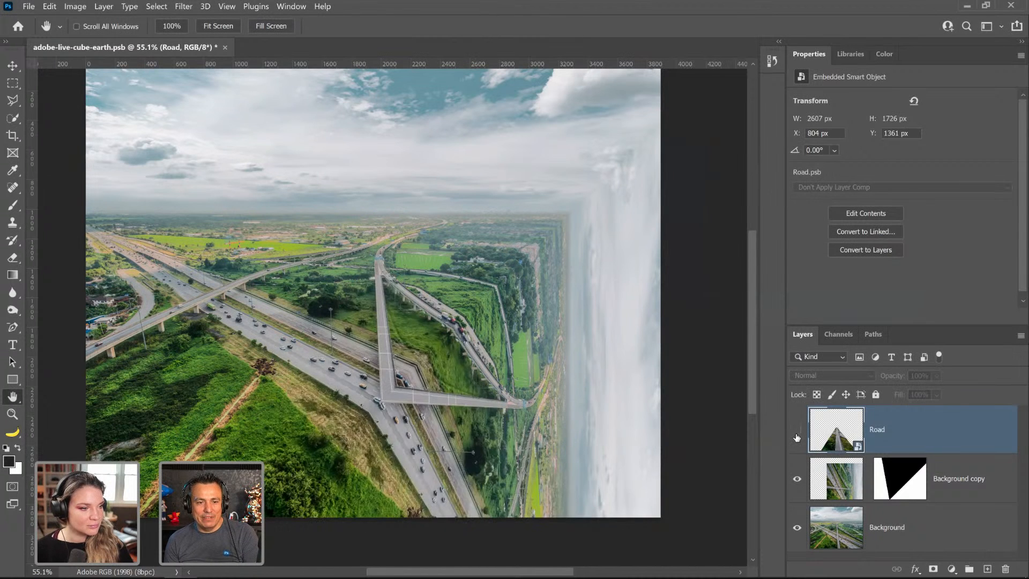
{"action": "left_click", "coordinate": [797, 437]}
{"action": "left_click", "coordinate": [796, 436]}
{"action": "left_click", "coordinate": [797, 430]}
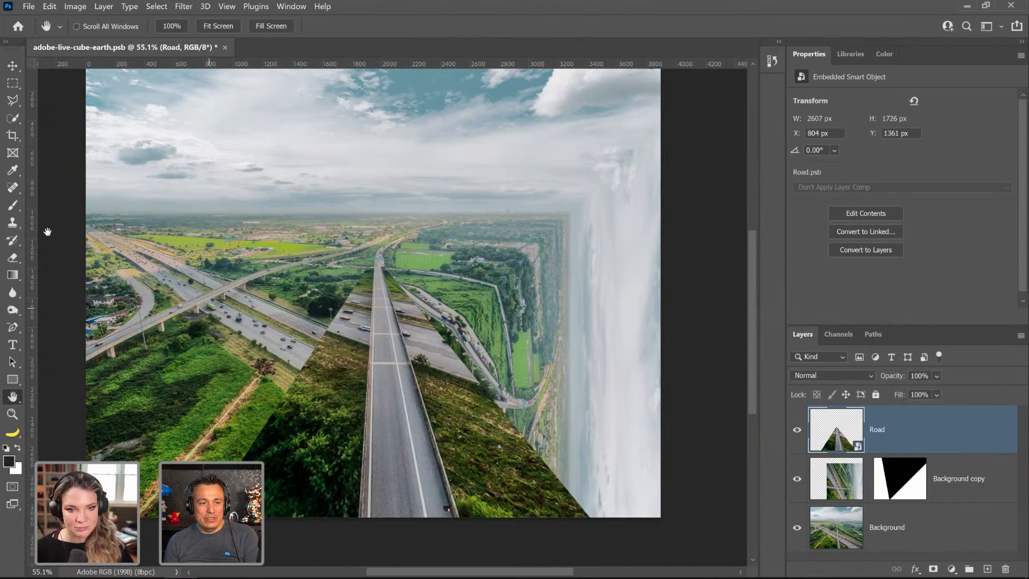
Step: Trace the widened road's right edge with the Polygonal Lasso from its far end down to just below the image's bottom edge
{"action": "left_click", "coordinate": [11, 413]}
{"action": "left_click", "coordinate": [382, 278]}
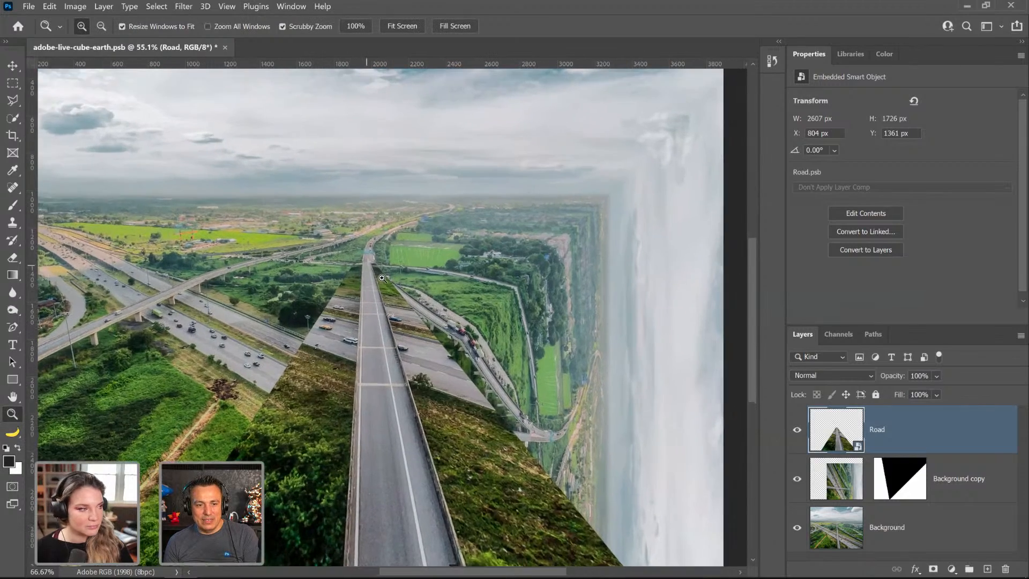
{"action": "left_click", "coordinate": [382, 278]}
{"action": "left_click", "coordinate": [382, 278]}
{"action": "left_click", "coordinate": [382, 278]}
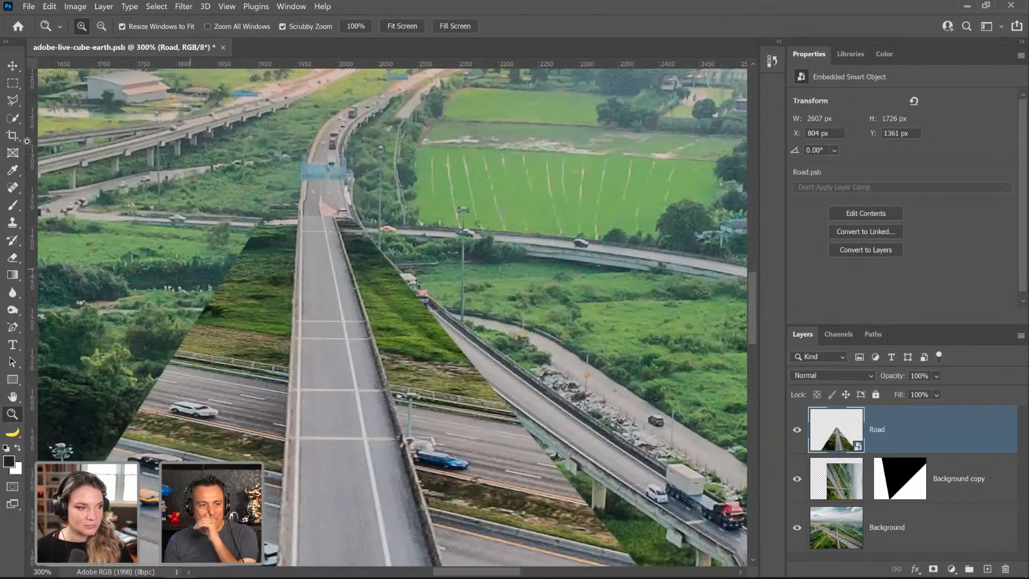
{"action": "left_click", "coordinate": [13, 101]}
{"action": "left_click", "coordinate": [334, 215]}
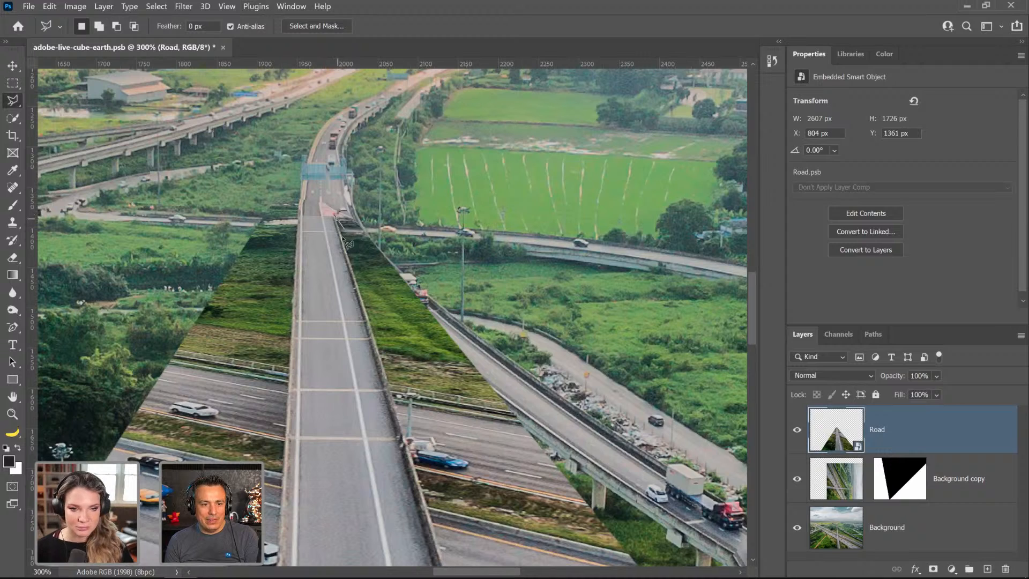
{"action": "left_click", "coordinate": [359, 284]}
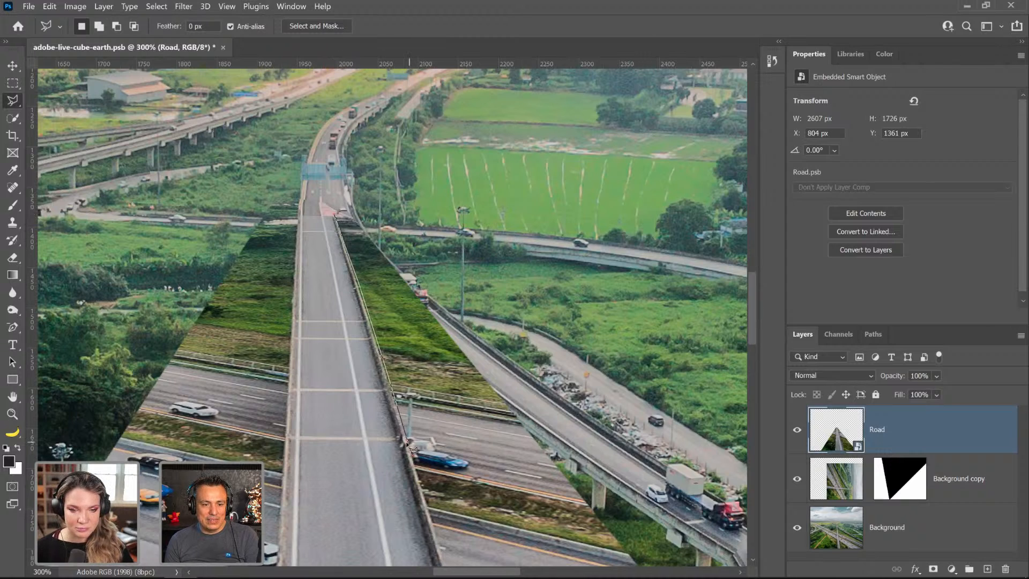
{"action": "left_click_drag", "start_coordinate": [452, 510], "coordinate": [379, 237]}
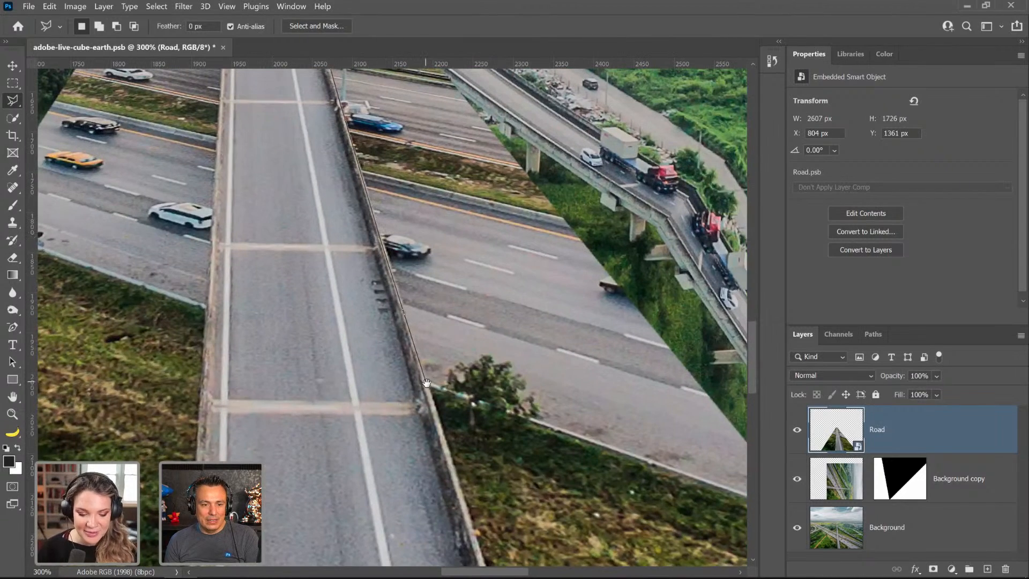
{"action": "mouse_move", "coordinate": [457, 416]}
{"action": "left_mouse_down"}
{"action": "mouse_move", "coordinate": [456, 352]}
{"action": "mouse_move", "coordinate": [365, 153]}
{"action": "left_mouse_up"}
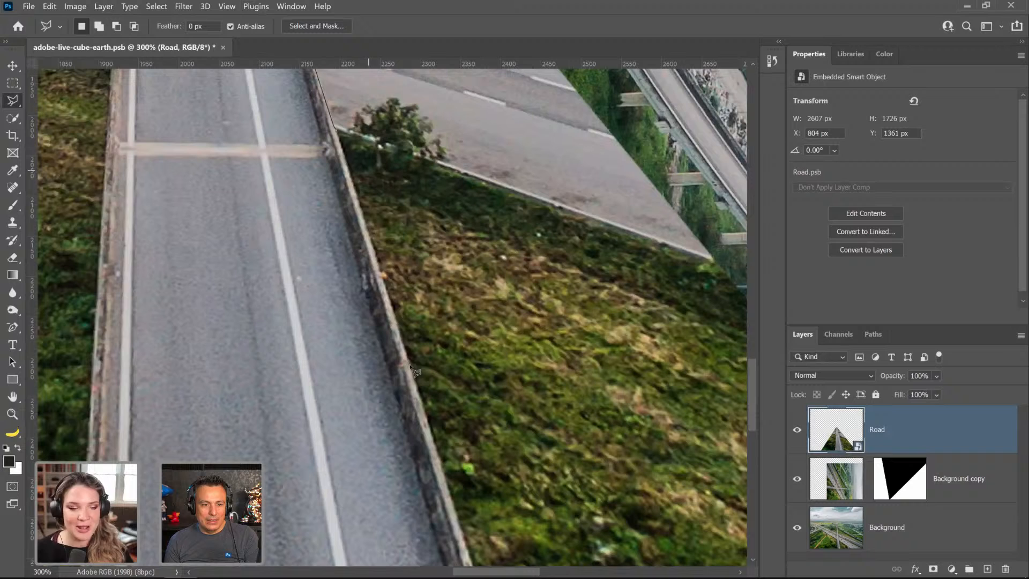
{"action": "left_click", "coordinate": [426, 413]}
{"action": "left_click_drag", "start_coordinate": [442, 457], "coordinate": [250, 18]}
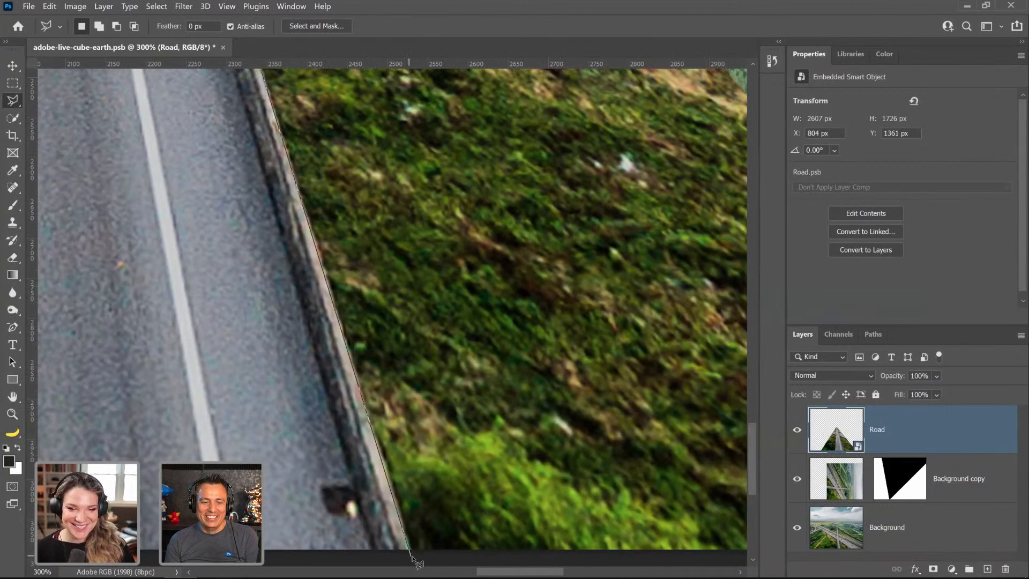
{"action": "left_click", "coordinate": [413, 557]}
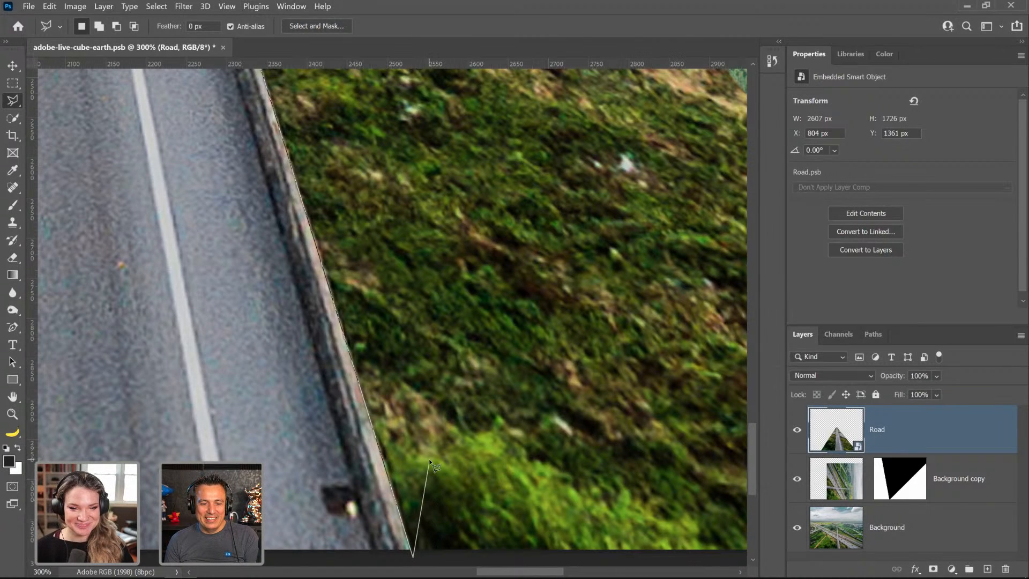
Step: Close the Polygonal Lasso selection around the Road layer's terrain on the right side of the road
{"action": "key", "text": "ctrl+minus"}
{"action": "key", "text": "ctrl+minus"}
{"action": "key", "text": "ctrl+minus"}
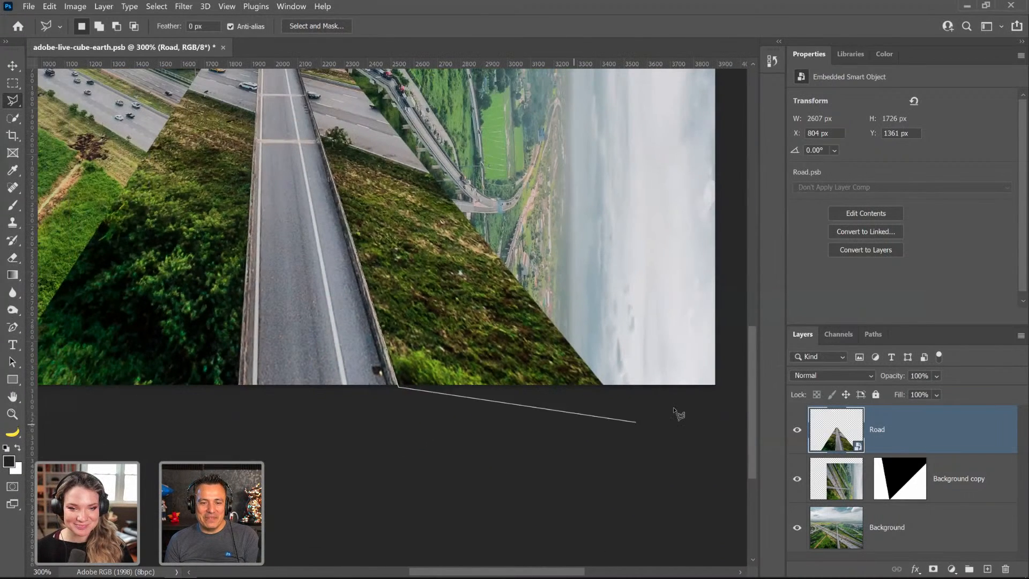
{"action": "left_click", "coordinate": [668, 400]}
{"action": "left_click_drag", "start_coordinate": [483, 228], "coordinate": [554, 437]}
{"action": "left_click", "coordinate": [347, 195]}
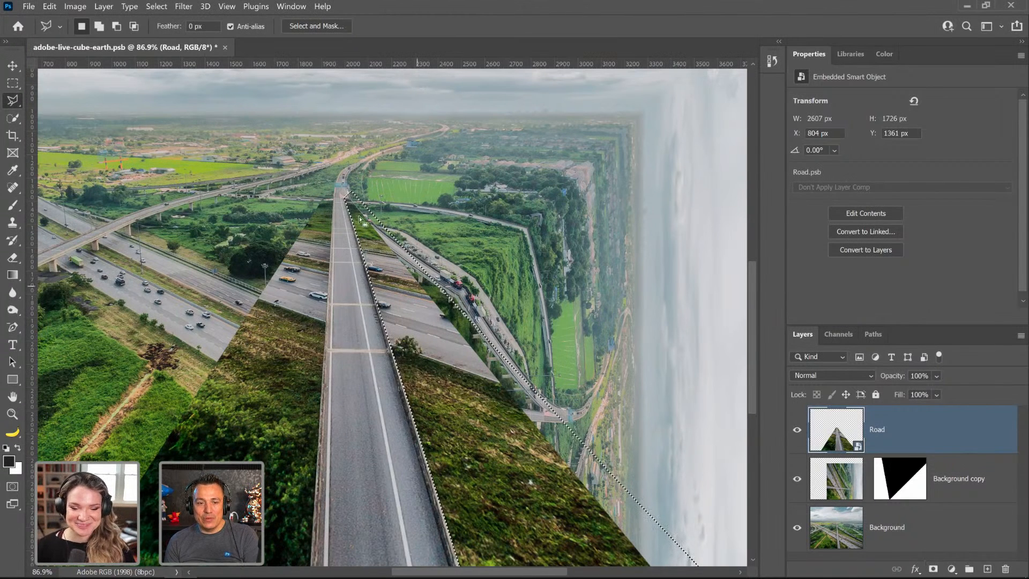
Step: Add a layer mask to the Road layer from the selection and invert it to hide the terrain right of the road
{"action": "left_click", "coordinate": [933, 568]}
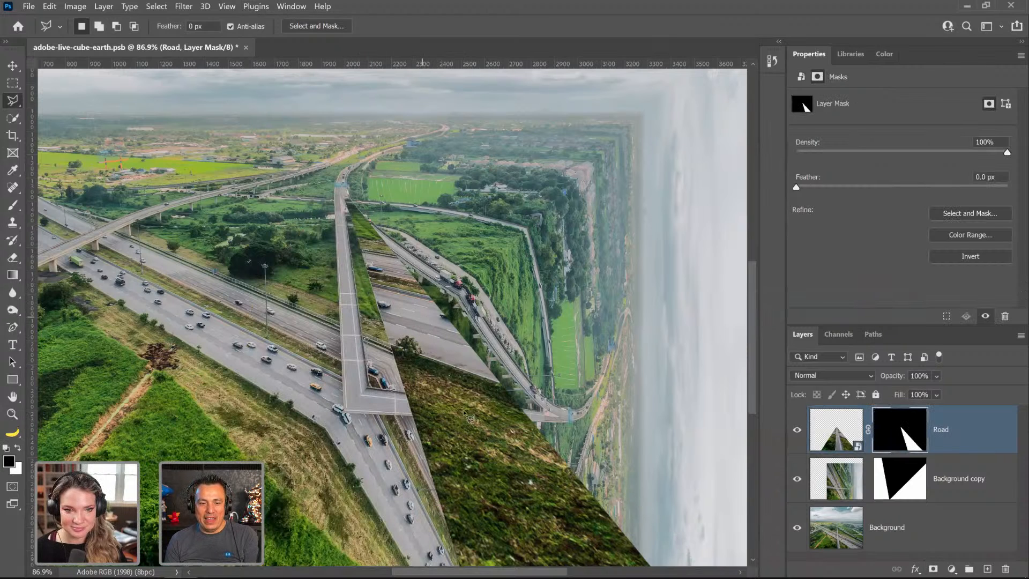
{"action": "key", "text": "ctrl+z"}
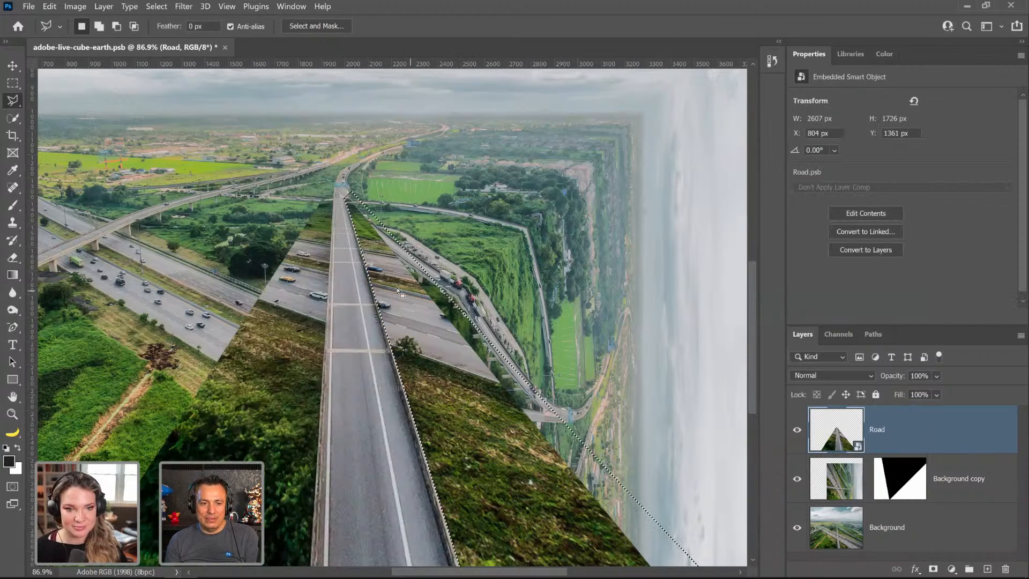
{"action": "left_click", "coordinate": [933, 569]}
{"action": "key", "text": "ctrl+i"}
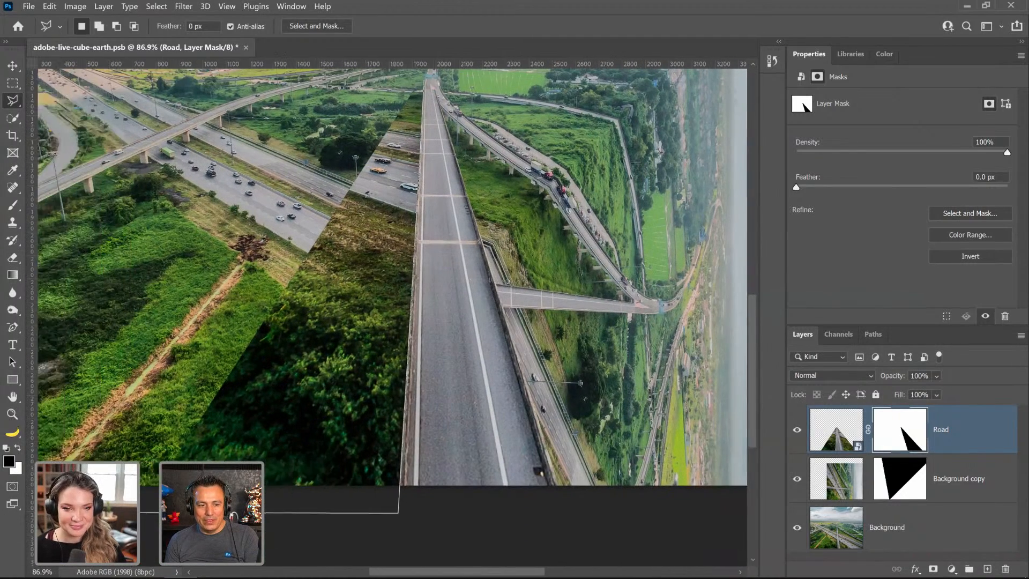
Step: Lasso the Road layer's terrain left of the road, fill that area of the mask with black, and deselect
{"action": "left_click", "coordinate": [126, 506]}
{"action": "left_click", "coordinate": [167, 326]}
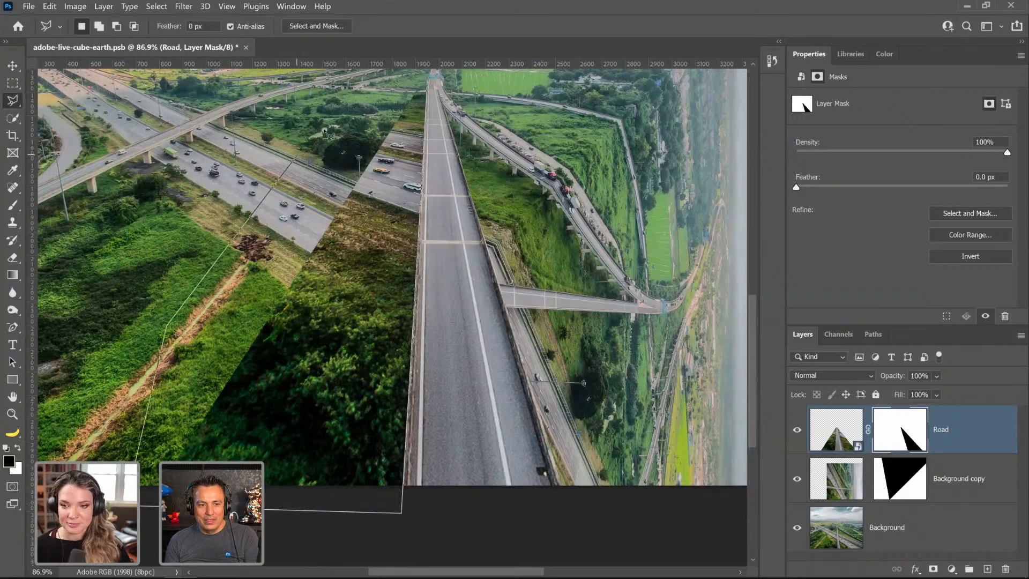
{"action": "left_click", "coordinate": [393, 54]}
{"action": "double_click", "coordinate": [434, 95]}
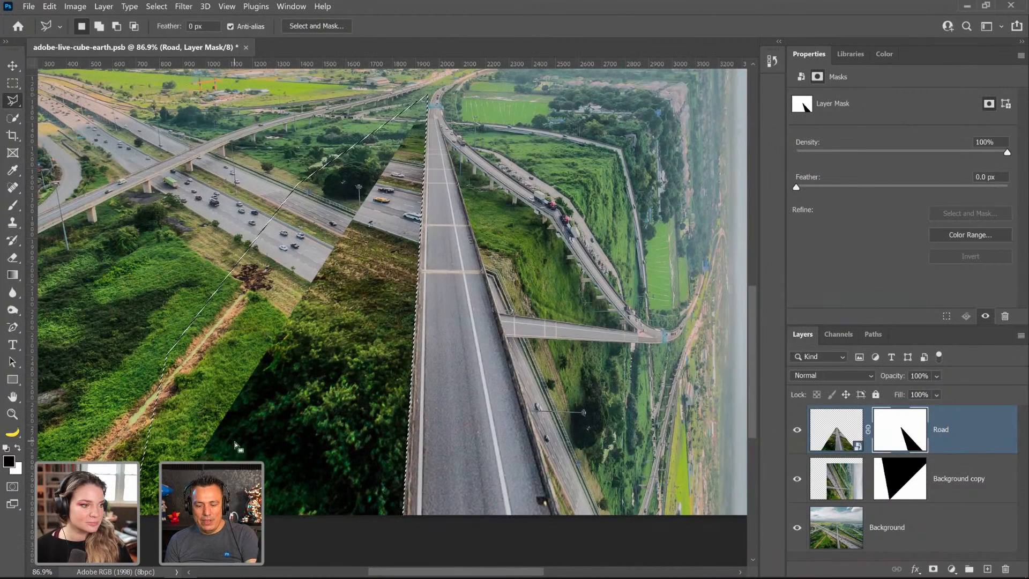
{"action": "key", "text": "alt+BackSpace"}
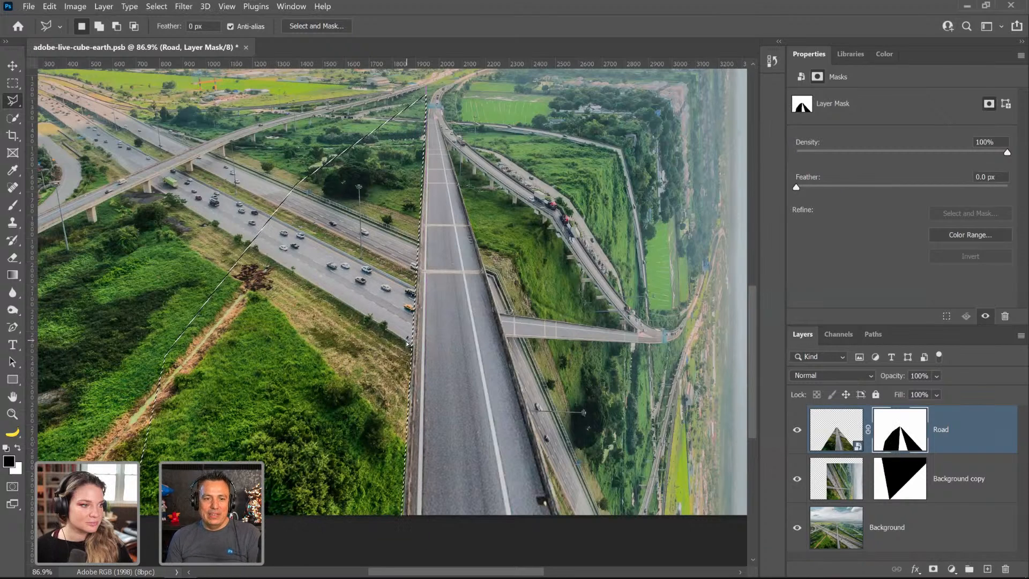
{"action": "key", "text": "ctrl+d"}
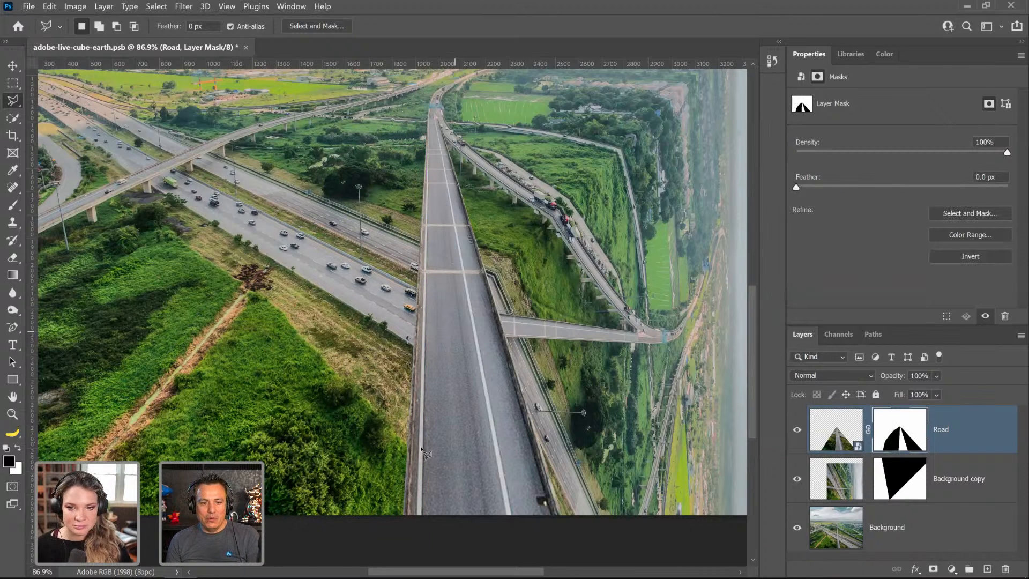
Step: Compare the whole composite with the masked Road layer hidden and shown
{"action": "scroll", "coordinate": [434, 397], "scroll_direction": "down", "scroll_amount": 3}
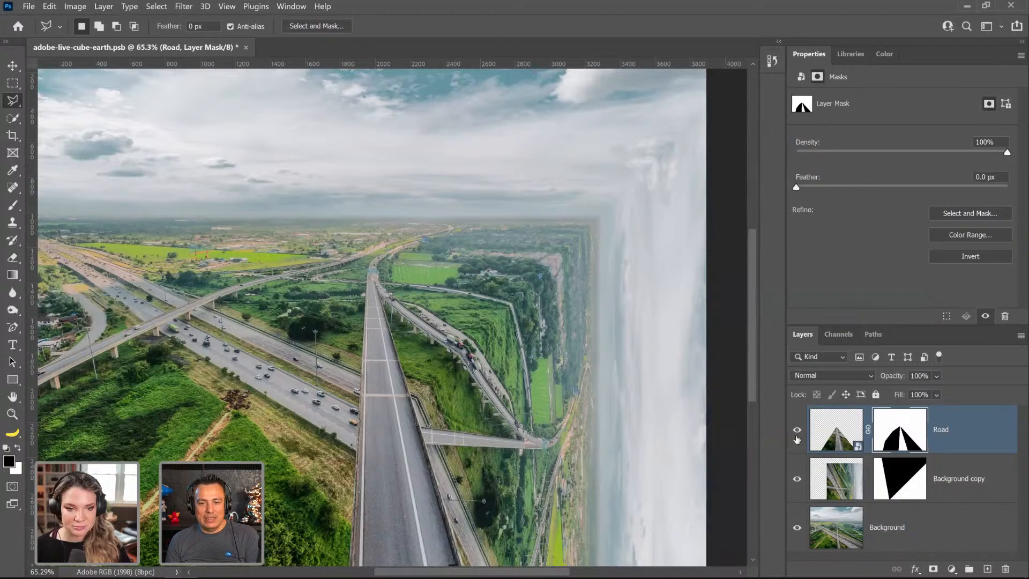
{"action": "left_click", "coordinate": [796, 440]}
{"action": "left_click", "coordinate": [797, 440]}
{"action": "left_click", "coordinate": [798, 441]}
{"action": "left_click", "coordinate": [798, 441]}
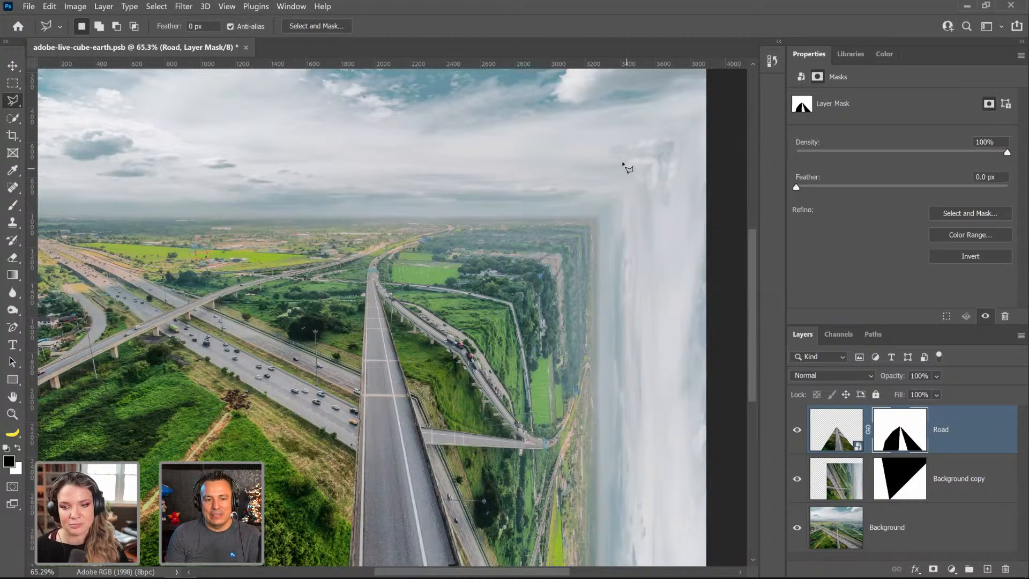
Step: Paint black on the Road layer's mask with a soft 35 px brush to blend the hard seam at the road's far end
{"action": "left_click", "coordinate": [13, 414]}
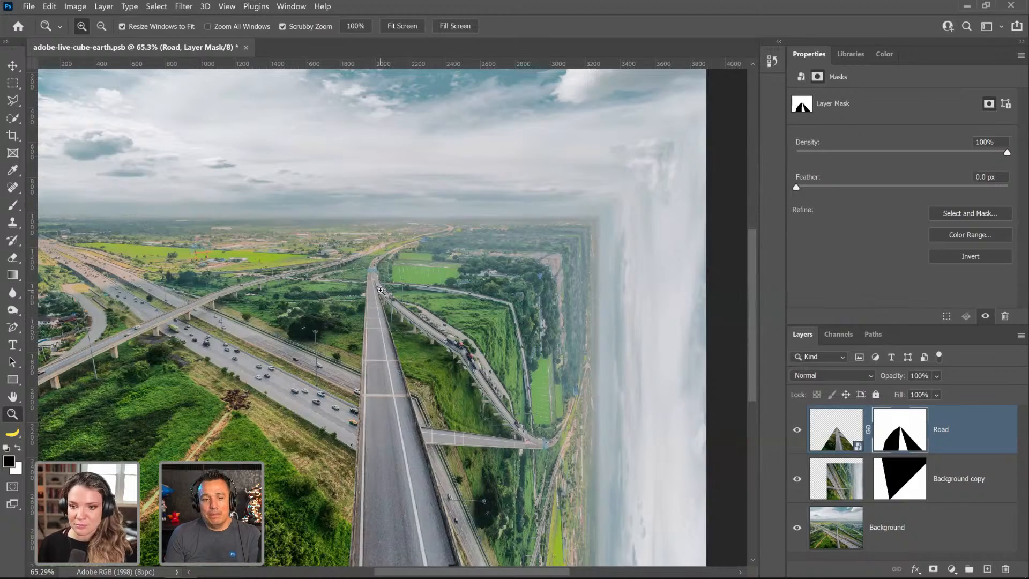
{"action": "left_click_drag", "start_coordinate": [381, 290], "coordinate": [351, 244]}
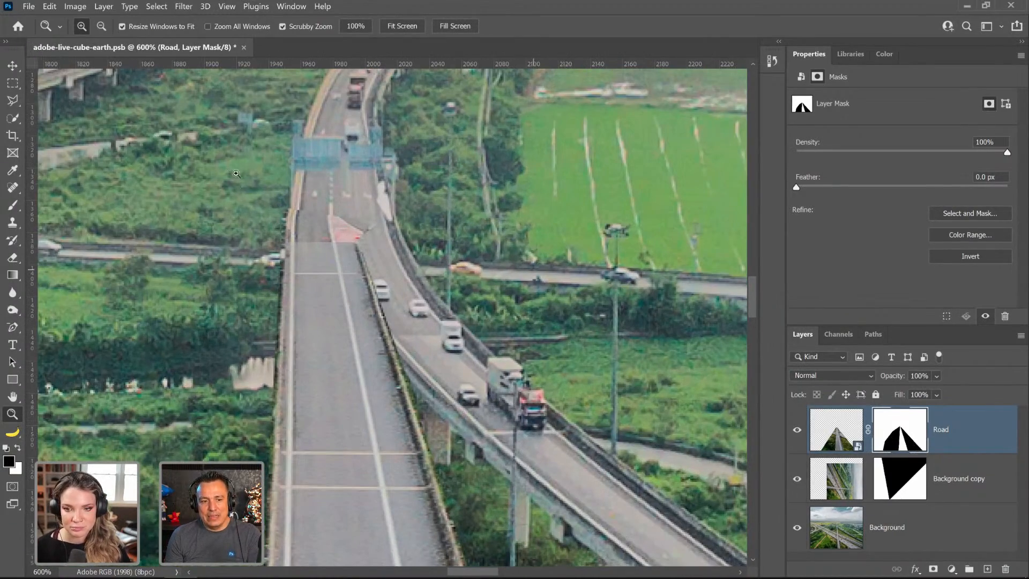
{"action": "left_click", "coordinate": [12, 205]}
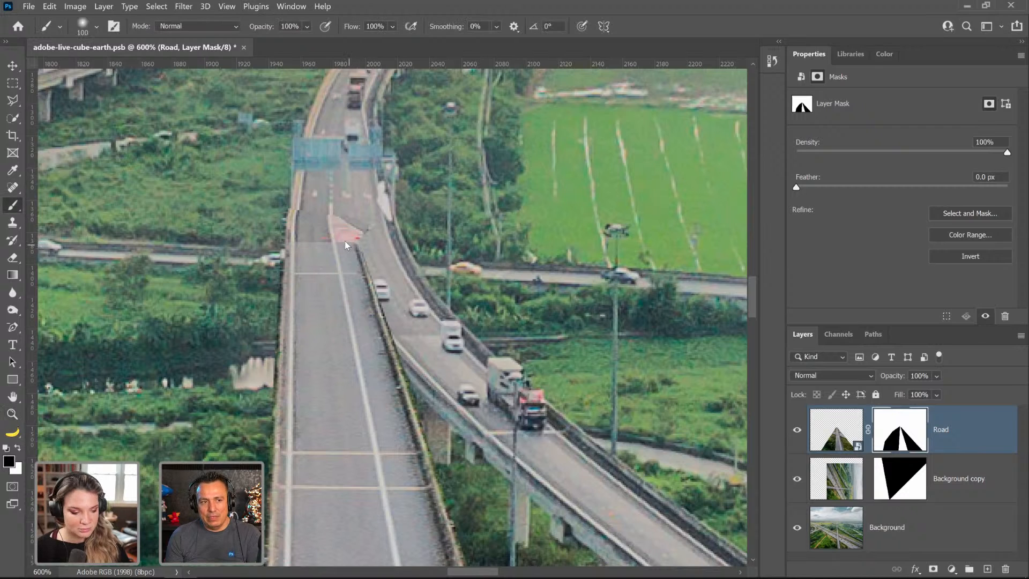
{"action": "key", "text": "bracketleft"}
{"action": "key", "text": "bracketleft"}
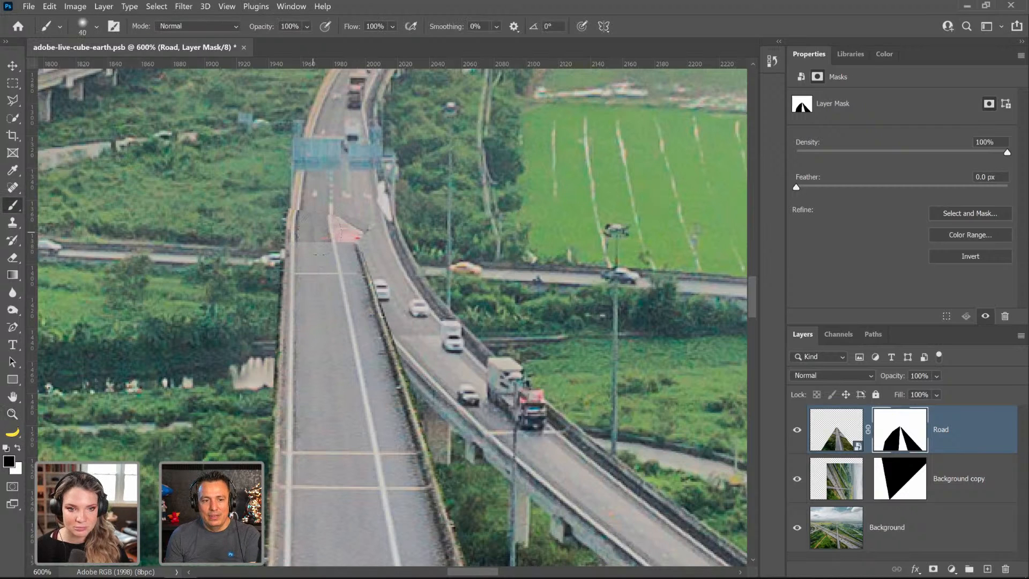
{"action": "key", "text": "bracketleft"}
{"action": "mouse_move", "coordinate": [321, 254]}
{"action": "left_mouse_down"}
{"action": "mouse_move", "coordinate": [343, 228]}
{"action": "mouse_move", "coordinate": [359, 228]}
{"action": "mouse_move", "coordinate": [292, 268]}
{"action": "mouse_move", "coordinate": [244, 388]}
{"action": "left_mouse_up"}
{"action": "left_click_drag", "start_coordinate": [249, 340], "coordinate": [253, 362]}
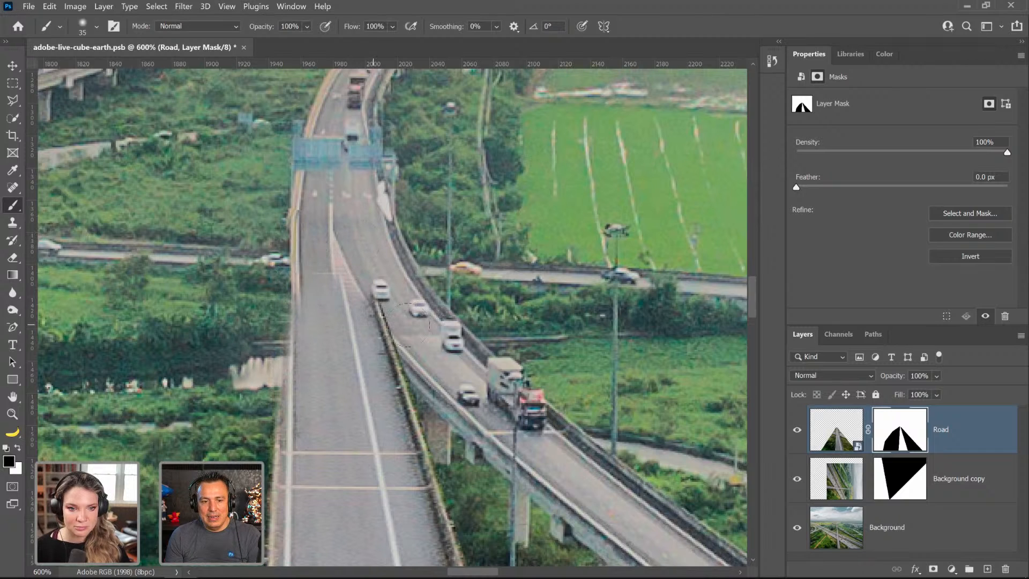
Step: Try to narrow the road's far stretch by painting black on the mask along its side edges with progressively smaller brushes
{"action": "mouse_move", "coordinate": [377, 289]}
{"action": "left_mouse_down"}
{"action": "mouse_move", "coordinate": [393, 321]}
{"action": "mouse_move", "coordinate": [357, 251]}
{"action": "mouse_move", "coordinate": [357, 296]}
{"action": "mouse_move", "coordinate": [348, 246]}
{"action": "mouse_move", "coordinate": [344, 283]}
{"action": "mouse_move", "coordinate": [389, 387]}
{"action": "mouse_move", "coordinate": [383, 277]}
{"action": "left_mouse_up"}
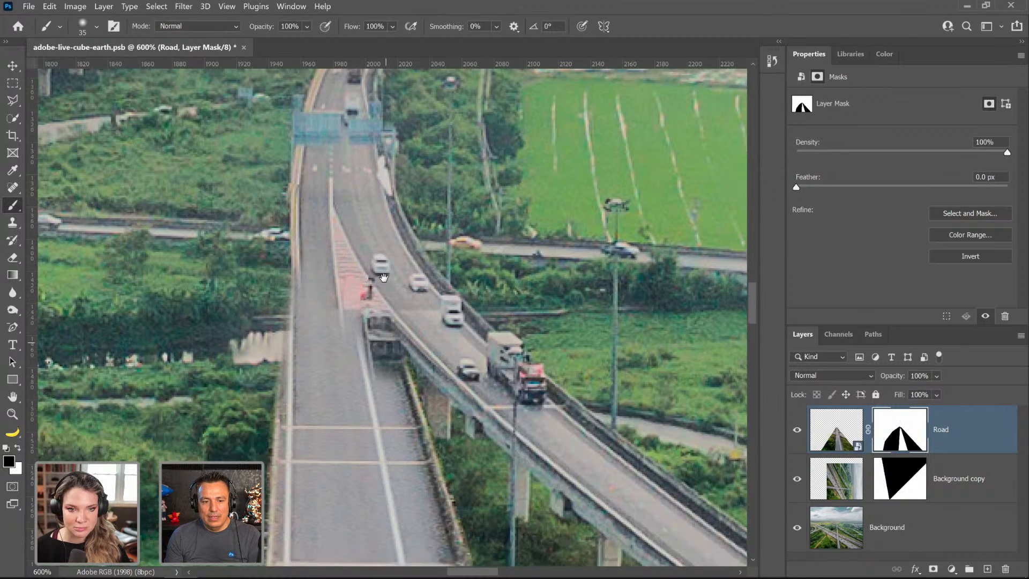
{"action": "key", "text": "bracketleft"}
{"action": "mouse_move", "coordinate": [355, 270]}
{"action": "left_mouse_down"}
{"action": "mouse_move", "coordinate": [375, 351]}
{"action": "mouse_move", "coordinate": [419, 349]}
{"action": "left_mouse_up"}
{"action": "key", "text": "bracketleft"}
{"action": "key", "text": "bracketleft"}
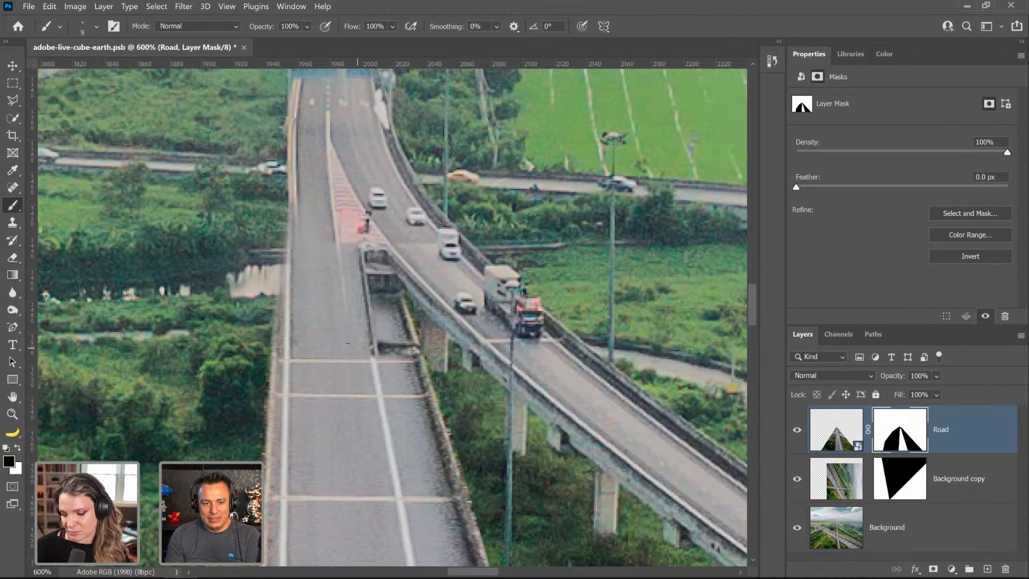
{"action": "left_click", "coordinate": [283, 345]}
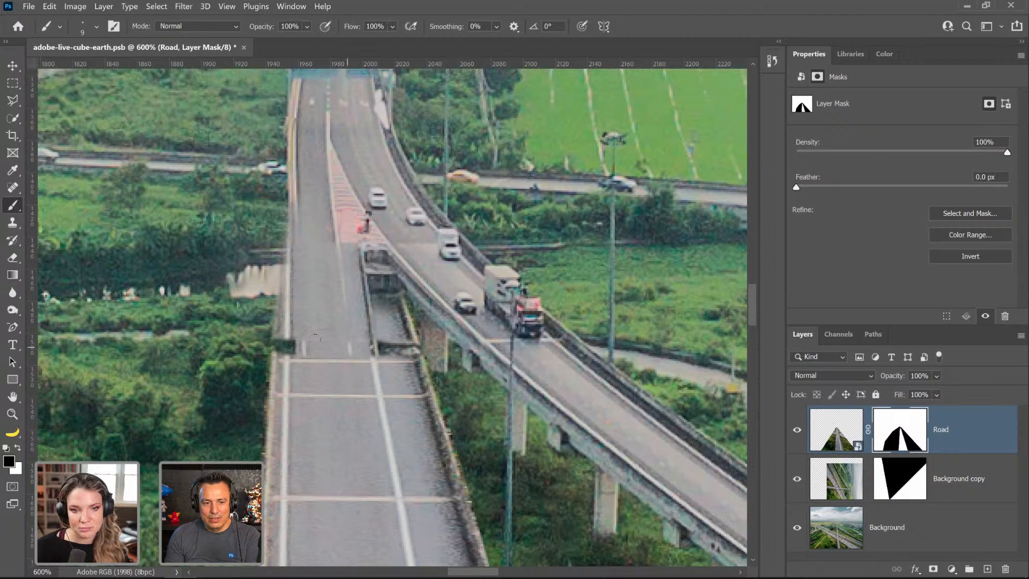
{"action": "mouse_move", "coordinate": [287, 343]}
{"action": "left_mouse_down"}
{"action": "mouse_move", "coordinate": [276, 322]}
{"action": "mouse_move", "coordinate": [280, 244]}
{"action": "mouse_move", "coordinate": [290, 324]}
{"action": "mouse_move", "coordinate": [288, 150]}
{"action": "left_mouse_up"}
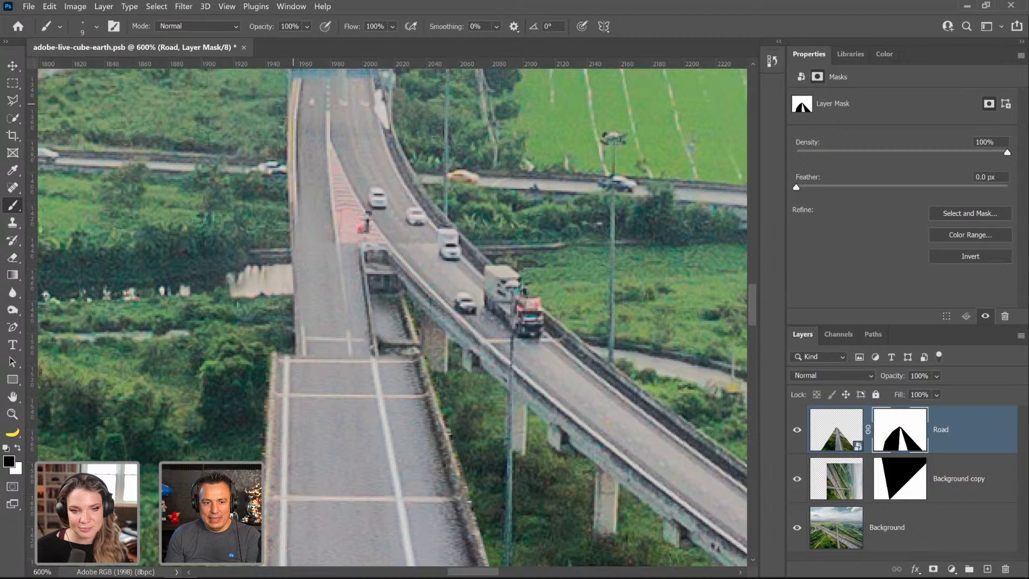
{"action": "left_click_drag", "start_coordinate": [301, 195], "coordinate": [302, 360]}
{"action": "mouse_move", "coordinate": [376, 356]}
{"action": "left_mouse_down"}
{"action": "mouse_move", "coordinate": [422, 356]}
{"action": "mouse_move", "coordinate": [427, 329]}
{"action": "left_mouse_up"}
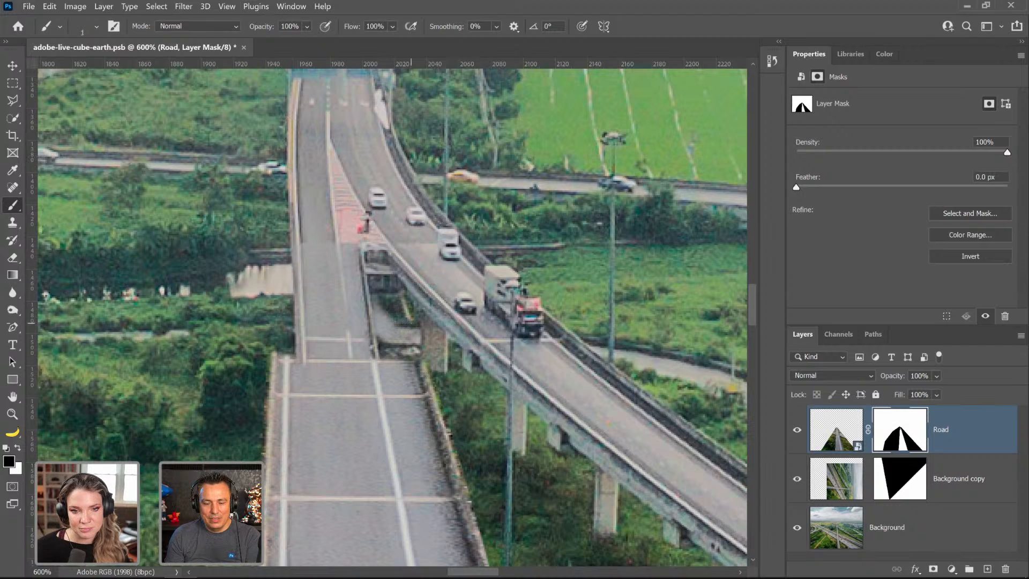
Step: Enlarge the brush to 30 px and undo the recent narrowing strokes on the Road layer's mask
{"action": "key", "text": "bracketright"}
{"action": "key", "text": "bracketright"}
{"action": "key", "text": "bracketright"}
{"action": "key", "text": "bracketright"}
{"action": "key", "text": "bracketright"}
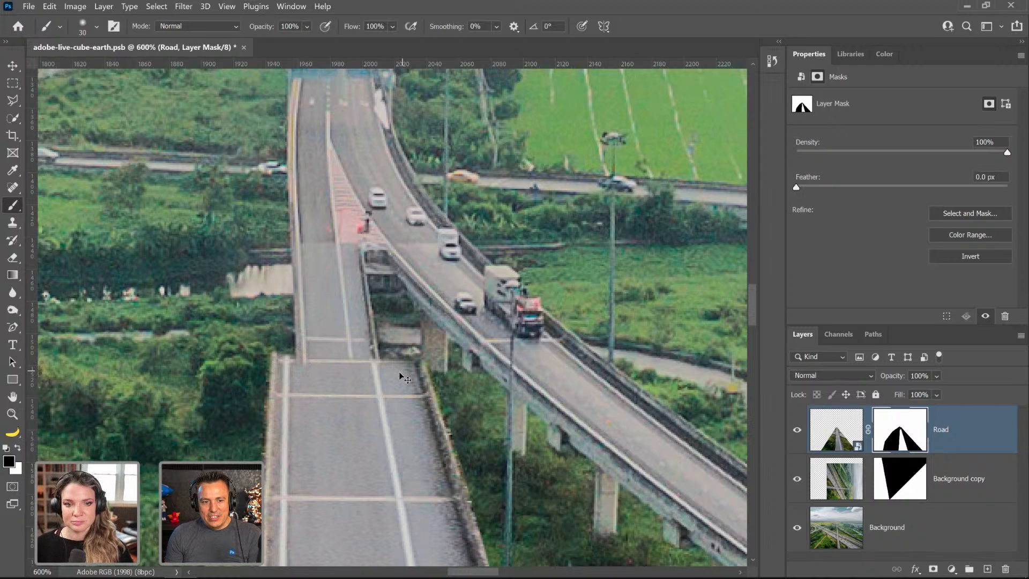
{"action": "key", "text": "ctrl+z"}
{"action": "key", "text": "ctrl+z"}
{"action": "key", "text": "ctrl+z"}
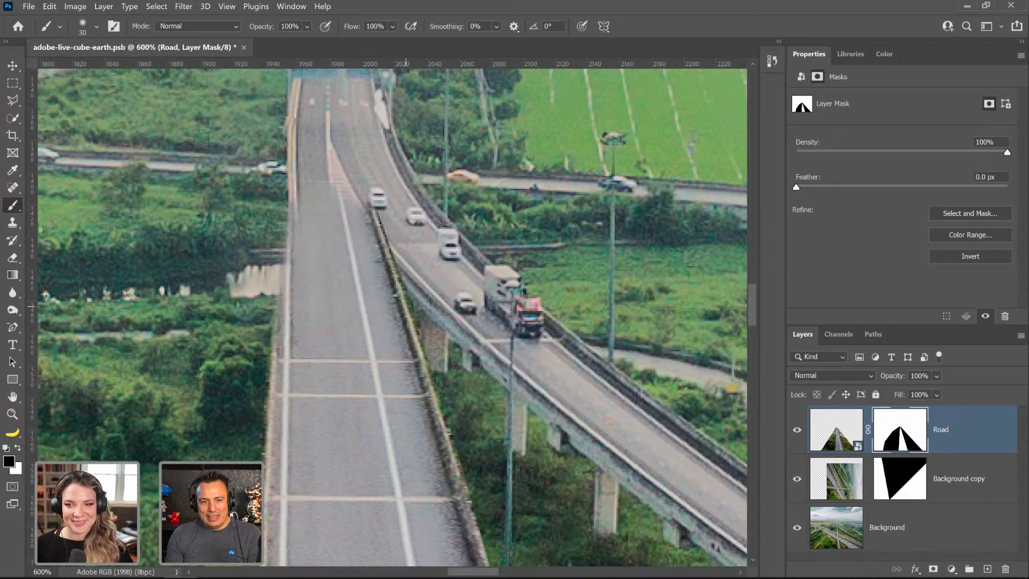
Step: Paint black on the Road mask with the 30 px brush to blend the seam and reveal the red-striped divider at the fork
{"action": "left_click_drag", "start_coordinate": [329, 200], "coordinate": [330, 135]}
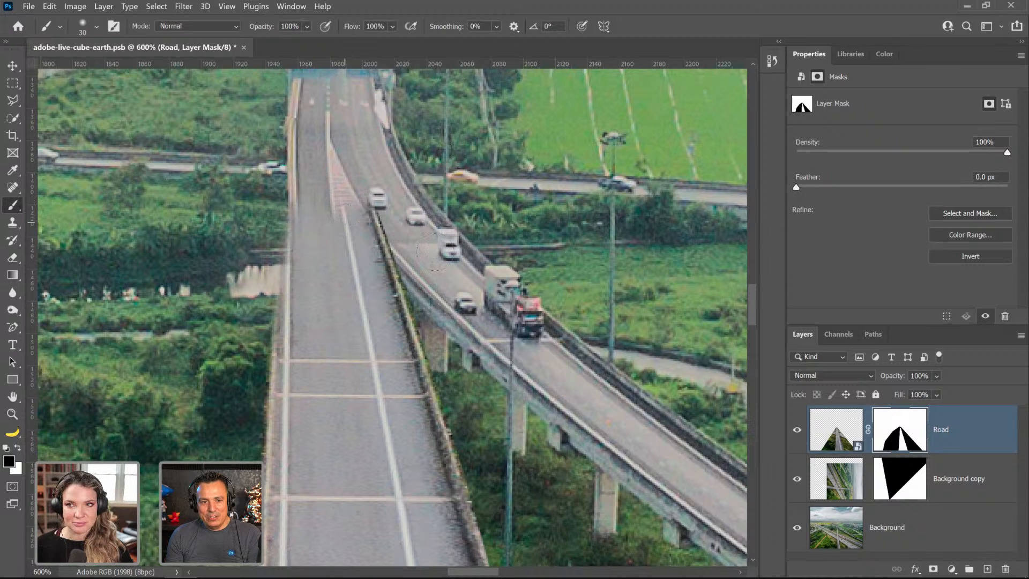
{"action": "left_click_drag", "start_coordinate": [363, 182], "coordinate": [378, 322]}
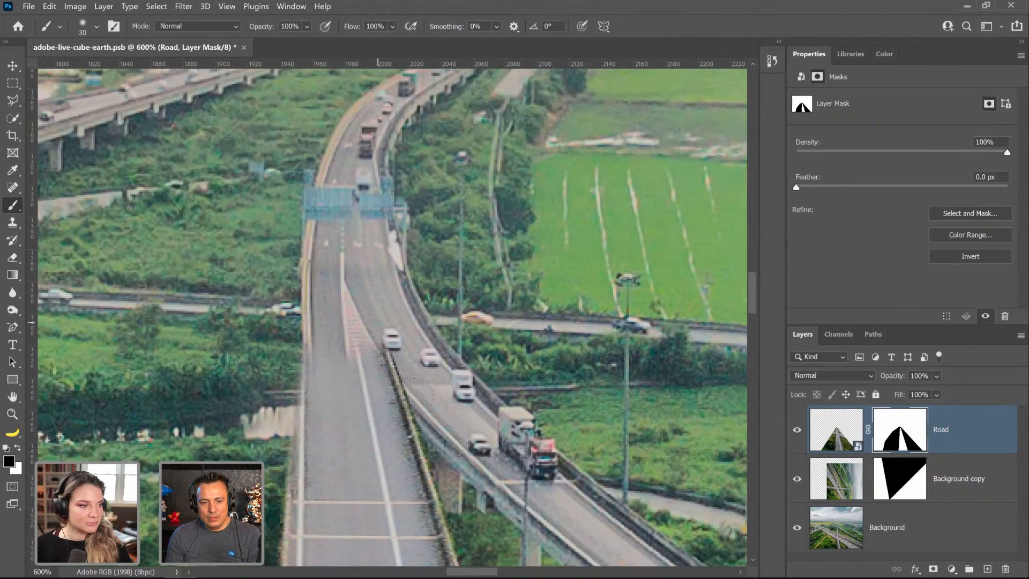
{"action": "left_click_drag", "start_coordinate": [382, 375], "coordinate": [411, 391]}
{"action": "mouse_move", "coordinate": [381, 354]}
{"action": "left_mouse_down"}
{"action": "mouse_move", "coordinate": [376, 374]}
{"action": "mouse_move", "coordinate": [392, 393]}
{"action": "left_mouse_up"}
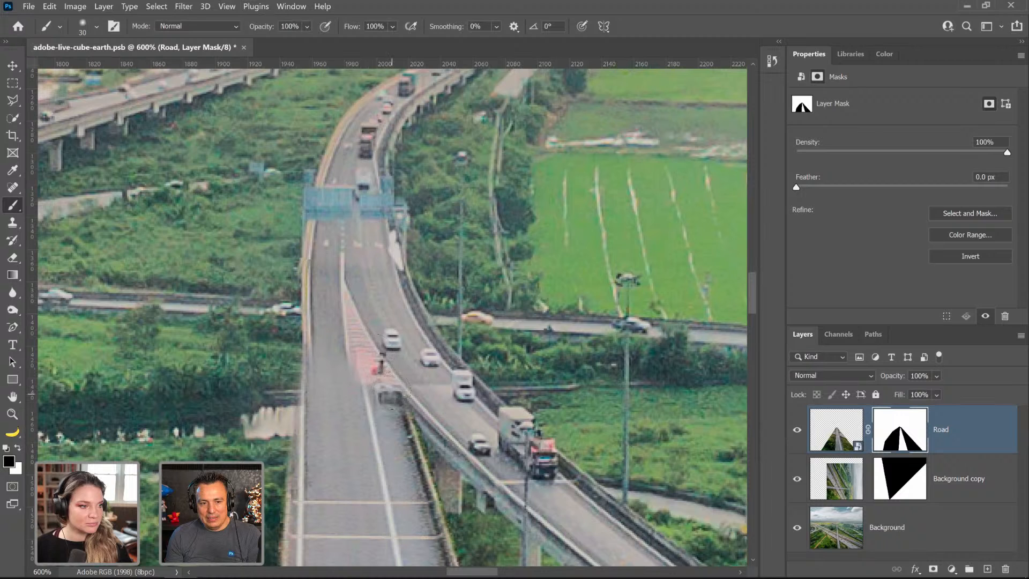
{"action": "left_click_drag", "start_coordinate": [376, 353], "coordinate": [377, 366]}
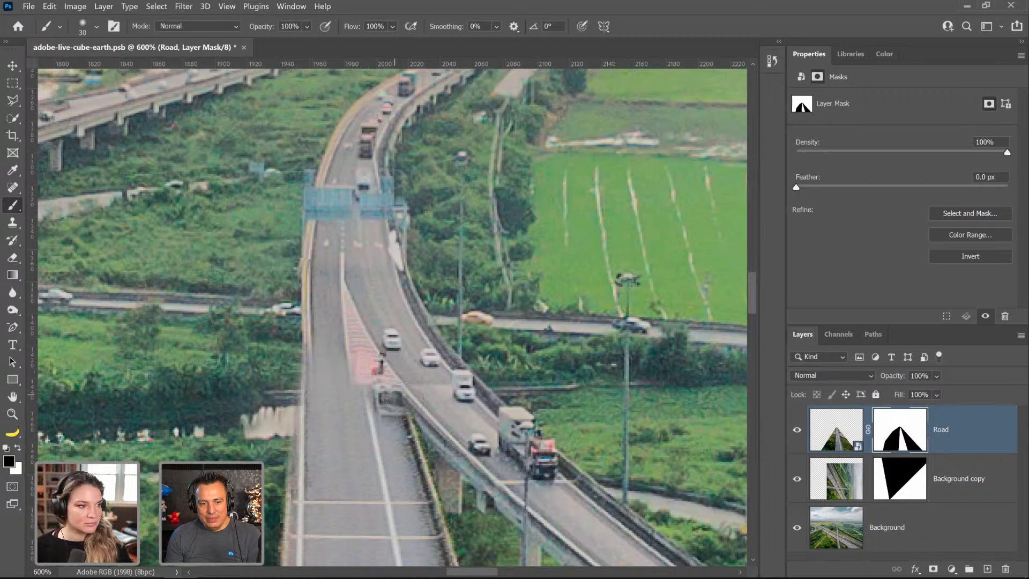
Step: Refine the Road mask below the striped divider with a 5 px brush, painting black along the lane line and white over the exposed structure
{"action": "key", "text": "["}
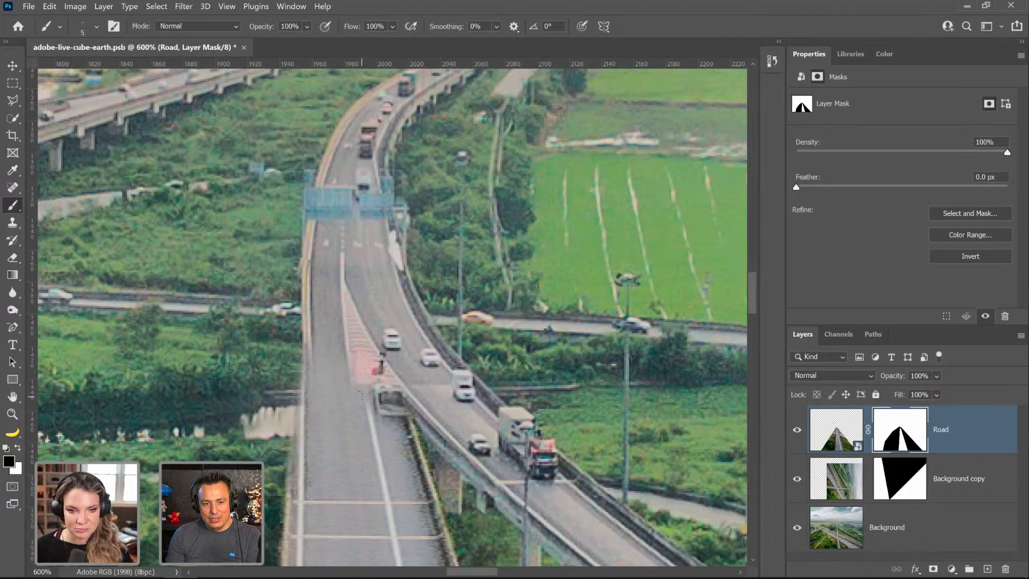
{"action": "mouse_move", "coordinate": [365, 392]}
{"action": "left_mouse_down"}
{"action": "mouse_move", "coordinate": [377, 425]}
{"action": "mouse_move", "coordinate": [403, 429]}
{"action": "mouse_move", "coordinate": [382, 449]}
{"action": "mouse_move", "coordinate": [379, 435]}
{"action": "left_mouse_up"}
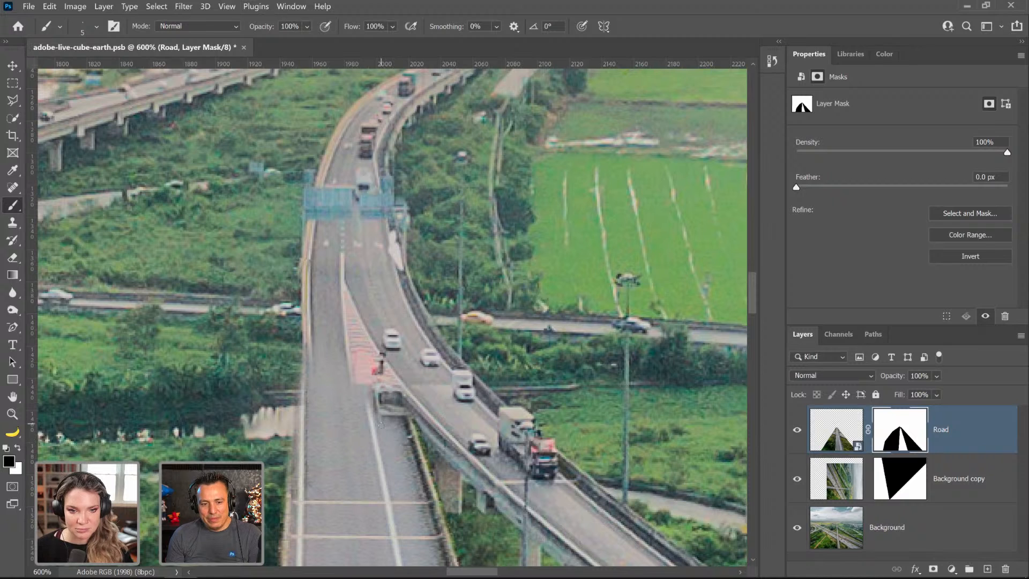
{"action": "key", "text": "x"}
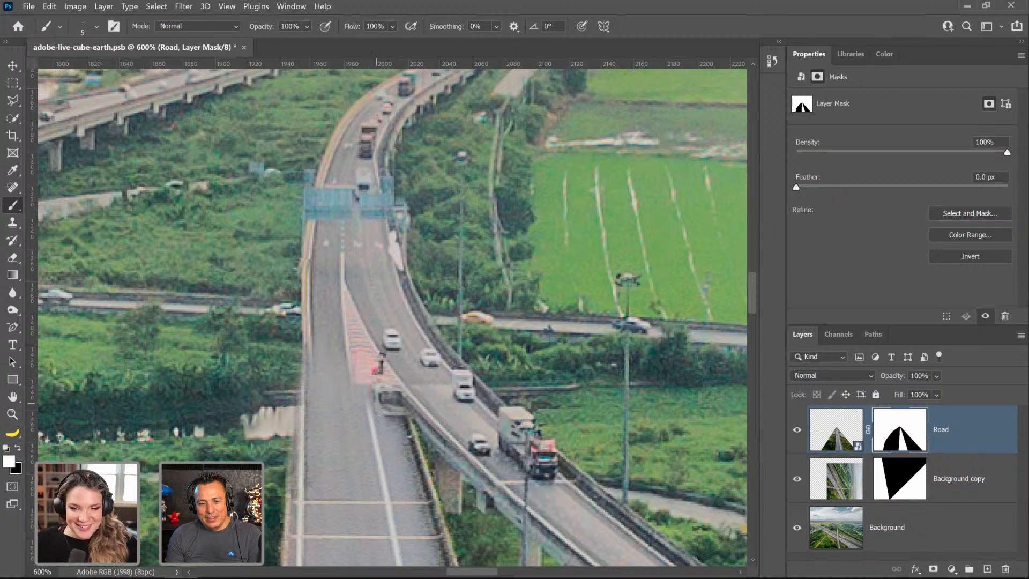
{"action": "left_click_drag", "start_coordinate": [379, 392], "coordinate": [393, 421]}
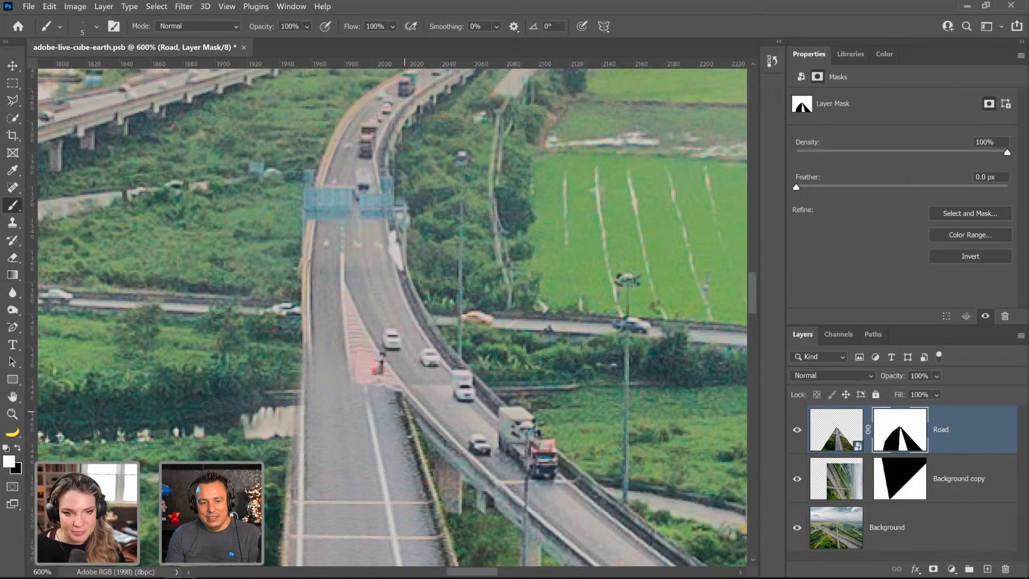
Step: Fit the whole composite in view and compare it with the Road layer hidden and shown
{"action": "double_click", "coordinate": [12, 396]}
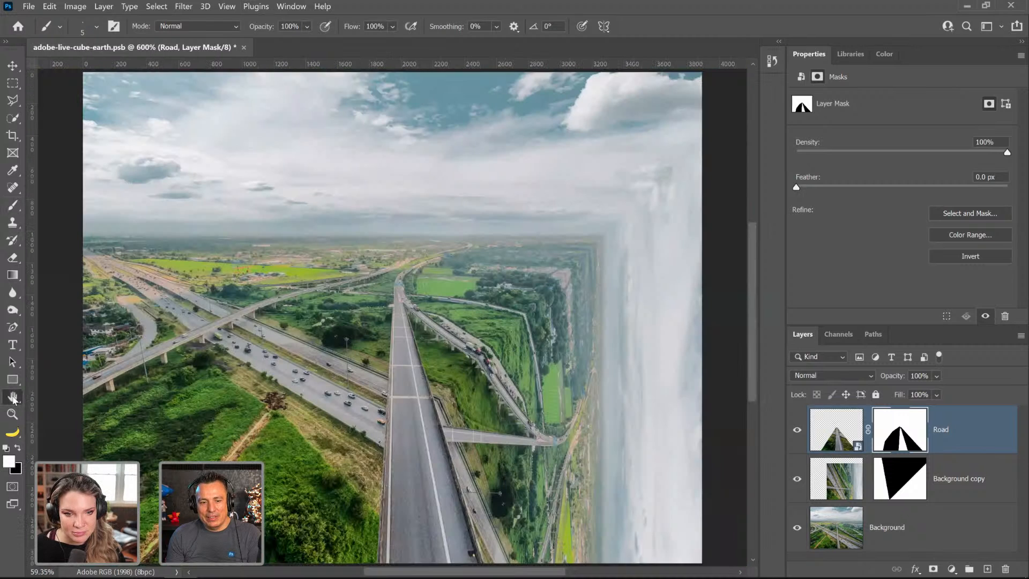
{"action": "left_click", "coordinate": [798, 430]}
{"action": "left_click", "coordinate": [798, 431]}
{"action": "left_click", "coordinate": [798, 433]}
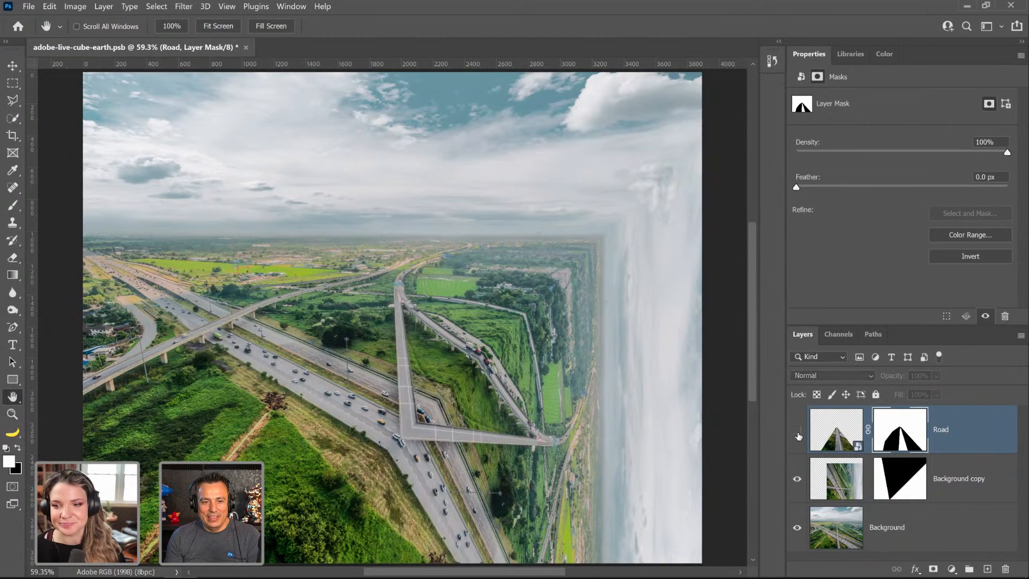
{"action": "left_click", "coordinate": [798, 431]}
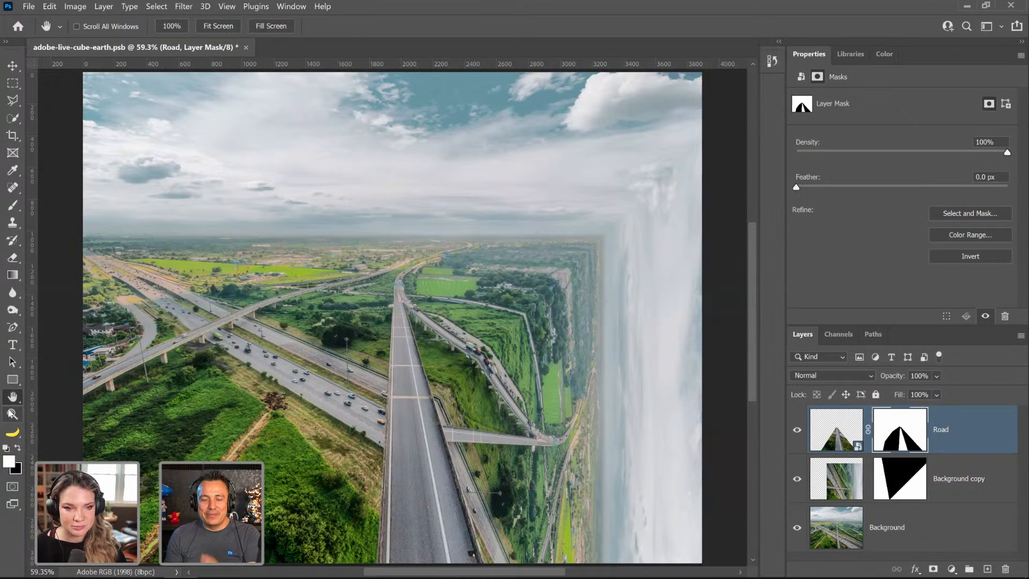
Step: Sample the grass beside the road with the Eyedropper, first with the Road layer's mask active and again with its image active
{"action": "left_click", "coordinate": [12, 415]}
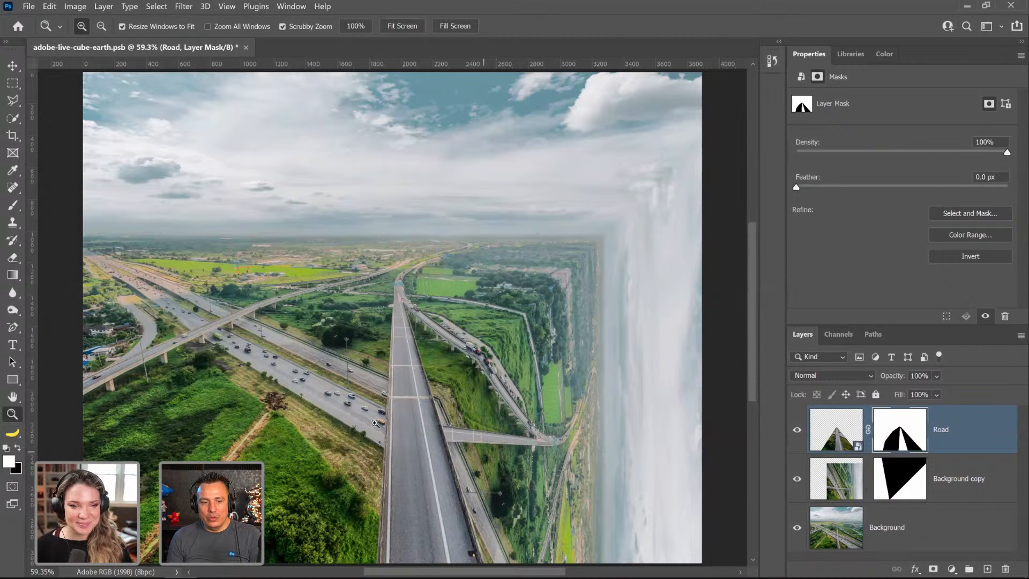
{"action": "left_click", "coordinate": [12, 169]}
{"action": "left_click", "coordinate": [344, 484]}
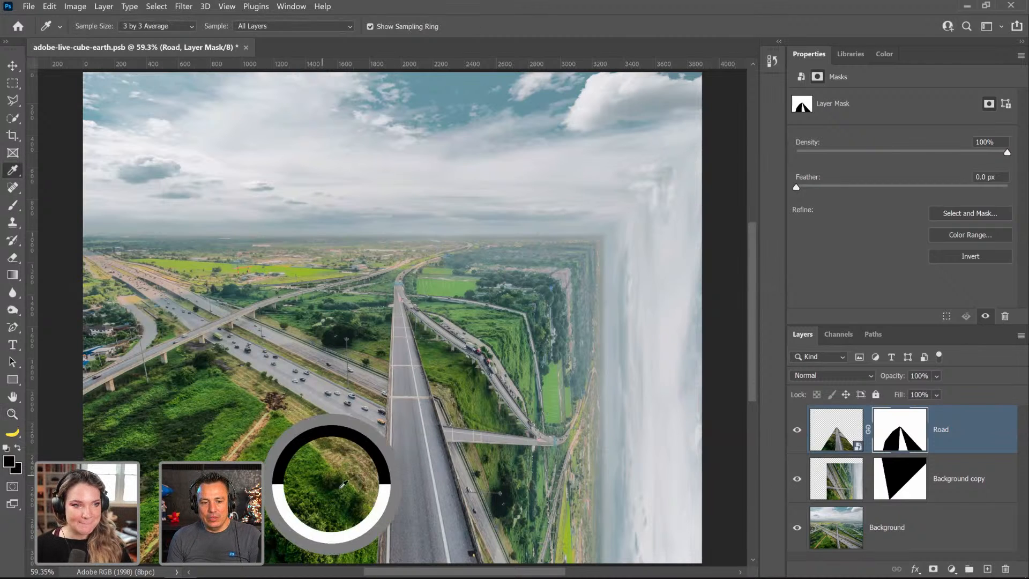
{"action": "left_click", "coordinate": [830, 445]}
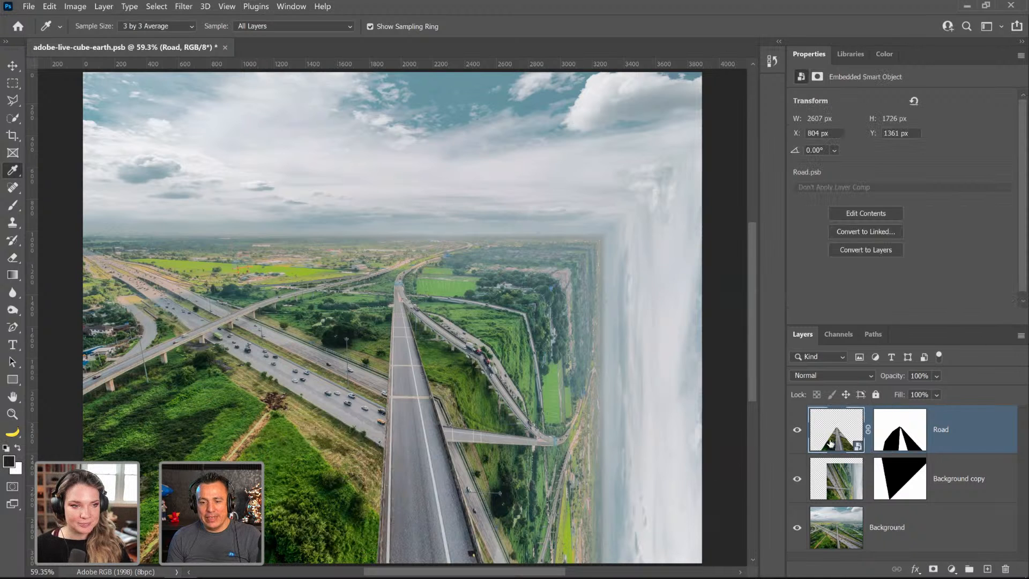
{"action": "left_click", "coordinate": [908, 445]}
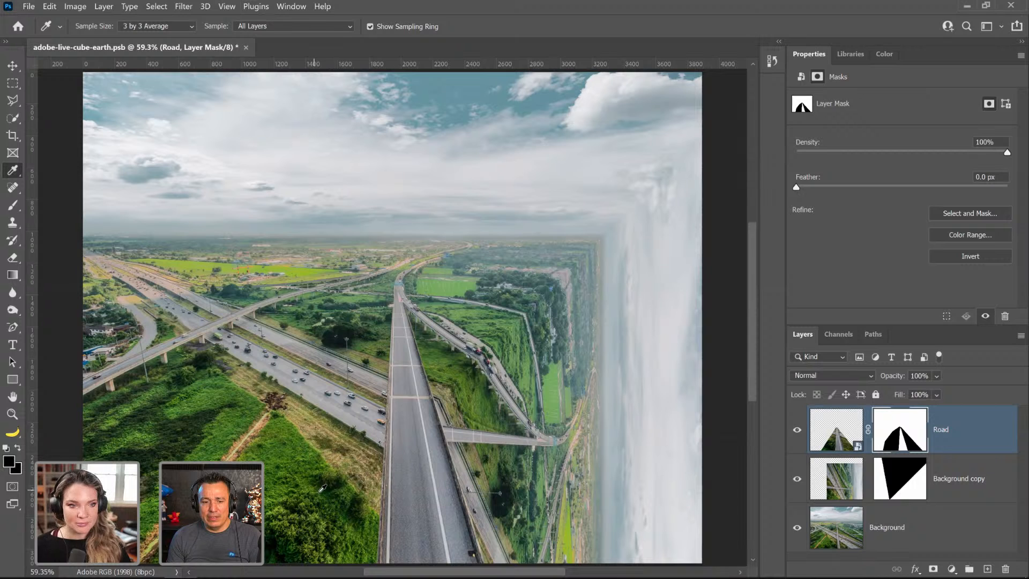
{"action": "left_click_drag", "start_coordinate": [323, 491], "coordinate": [341, 426]}
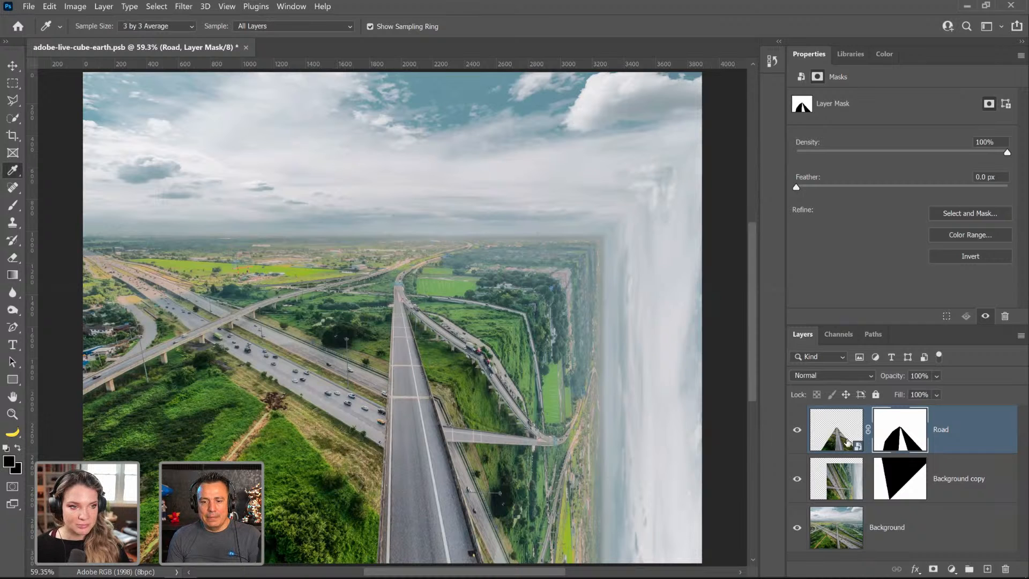
{"action": "left_click", "coordinate": [823, 438]}
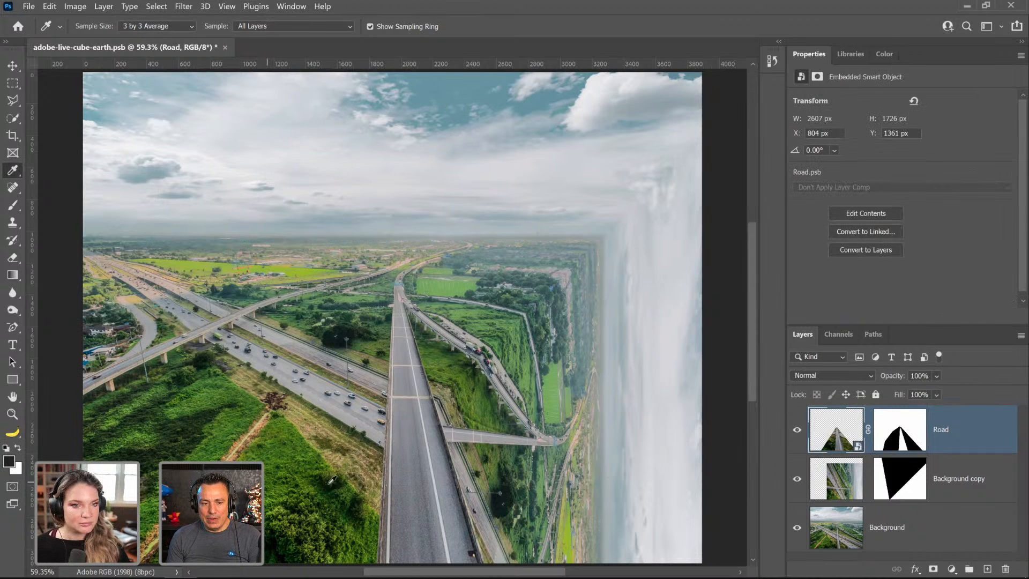
{"action": "mouse_move", "coordinate": [329, 482]}
{"action": "left_mouse_down"}
{"action": "mouse_move", "coordinate": [342, 348]}
{"action": "mouse_move", "coordinate": [203, 340]}
{"action": "mouse_move", "coordinate": [372, 283]}
{"action": "mouse_move", "coordinate": [352, 411]}
{"action": "mouse_move", "coordinate": [321, 509]}
{"action": "mouse_move", "coordinate": [340, 479]}
{"action": "left_mouse_up"}
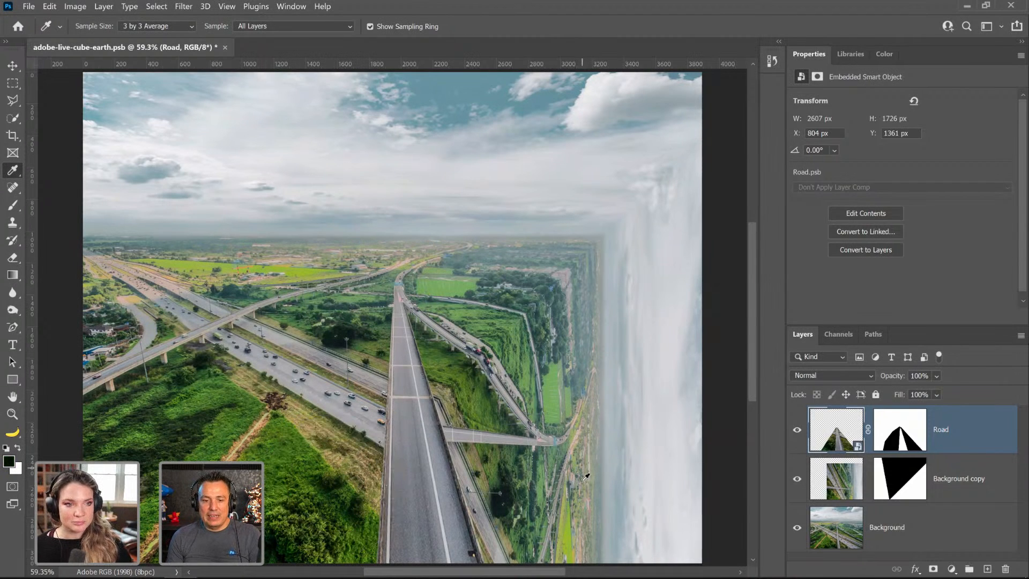
Step: Sample colours across the landscape using All Layers and set the Eyedropper's sample source to All Layers no Adjustments
{"action": "left_click", "coordinate": [303, 26]}
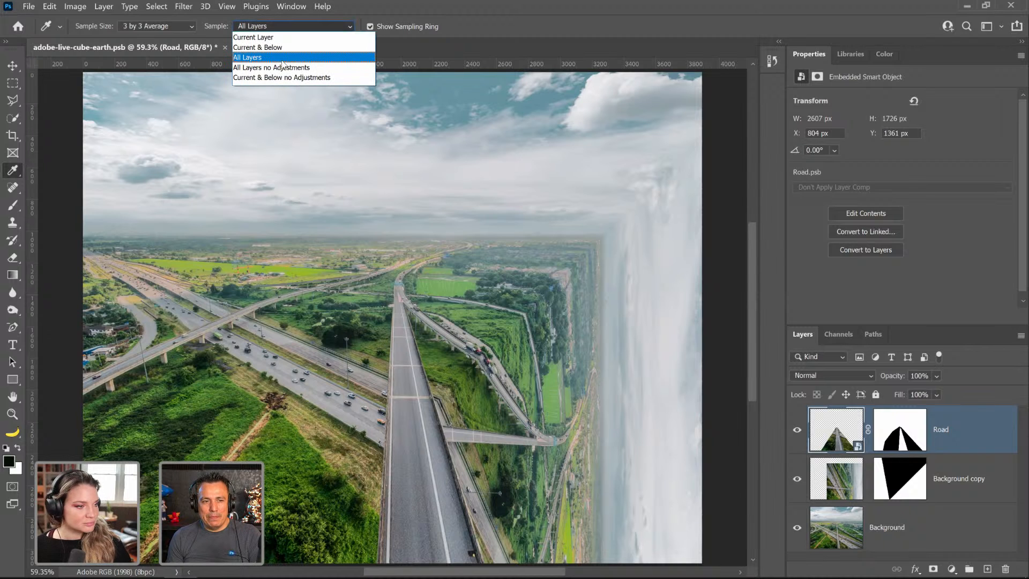
{"action": "left_click", "coordinate": [279, 57]}
{"action": "left_click_drag", "start_coordinate": [228, 176], "coordinate": [493, 489]}
{"action": "left_click", "coordinate": [300, 27]}
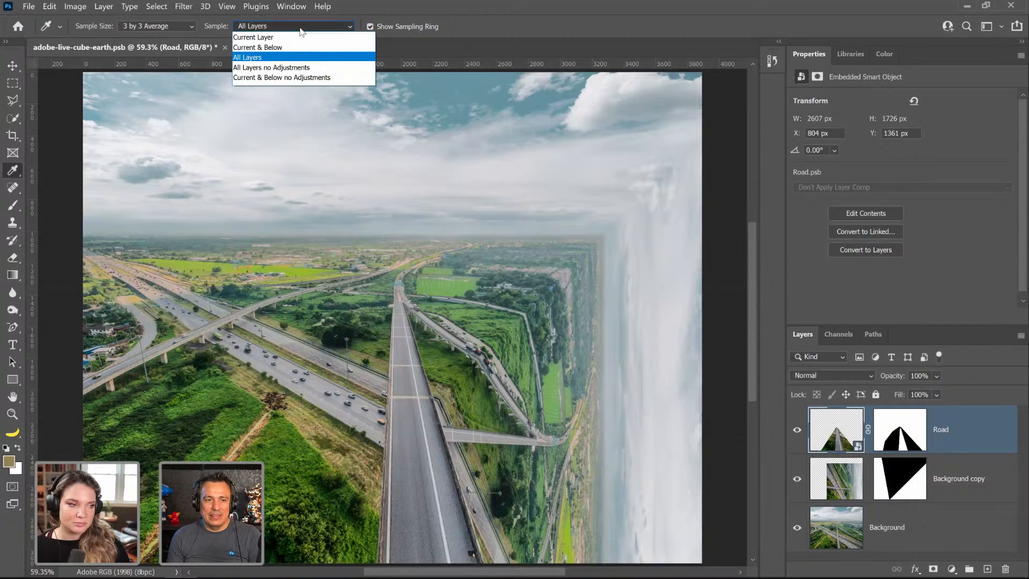
{"action": "left_click", "coordinate": [301, 68]}
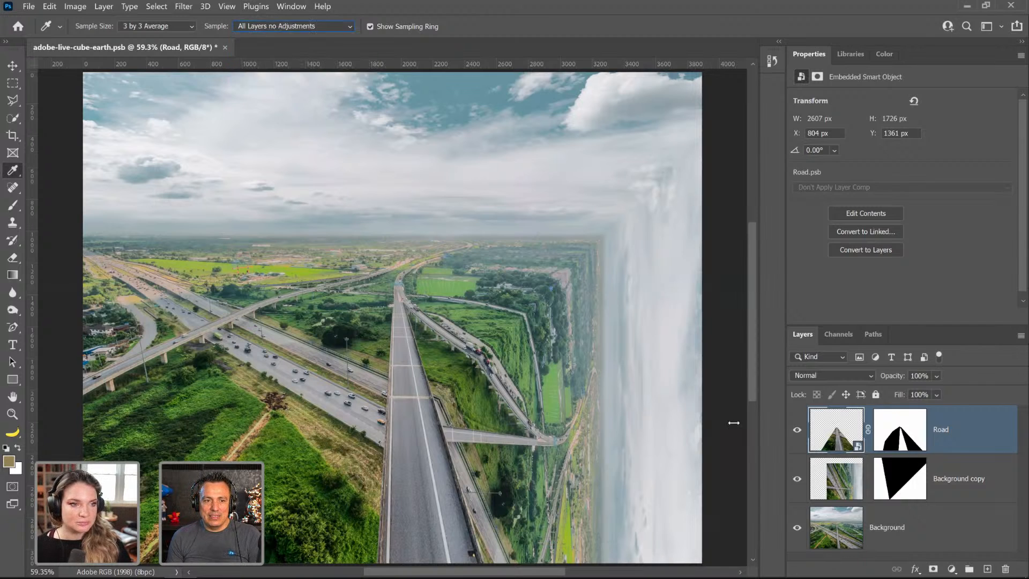
Step: Add a Curves adjustment layer above the Road layer and pull its RGB curve down steeply to darken the image
{"action": "left_click", "coordinate": [952, 569]}
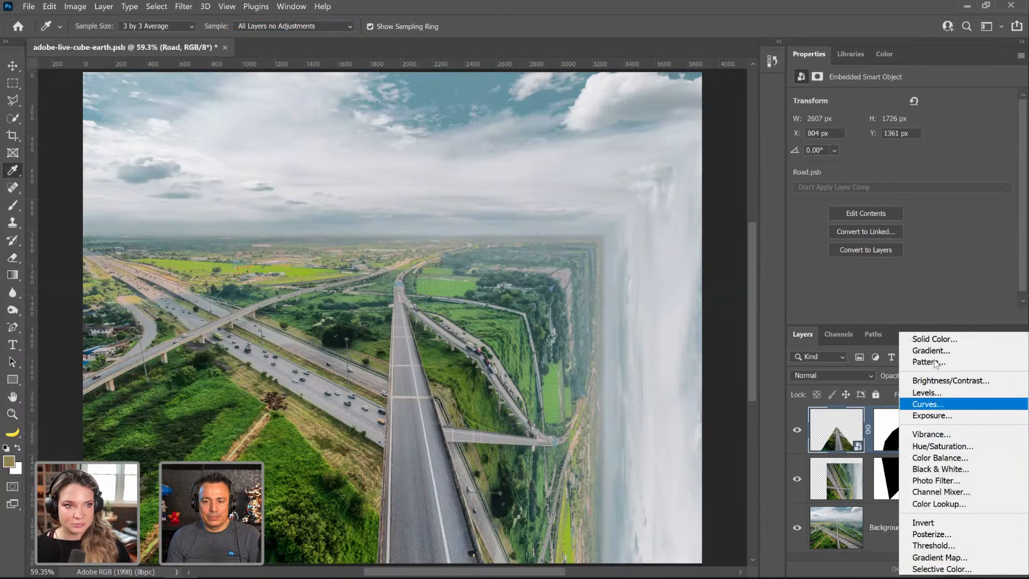
{"action": "left_click", "coordinate": [910, 402]}
{"action": "left_click_drag", "start_coordinate": [937, 255], "coordinate": [944, 265]}
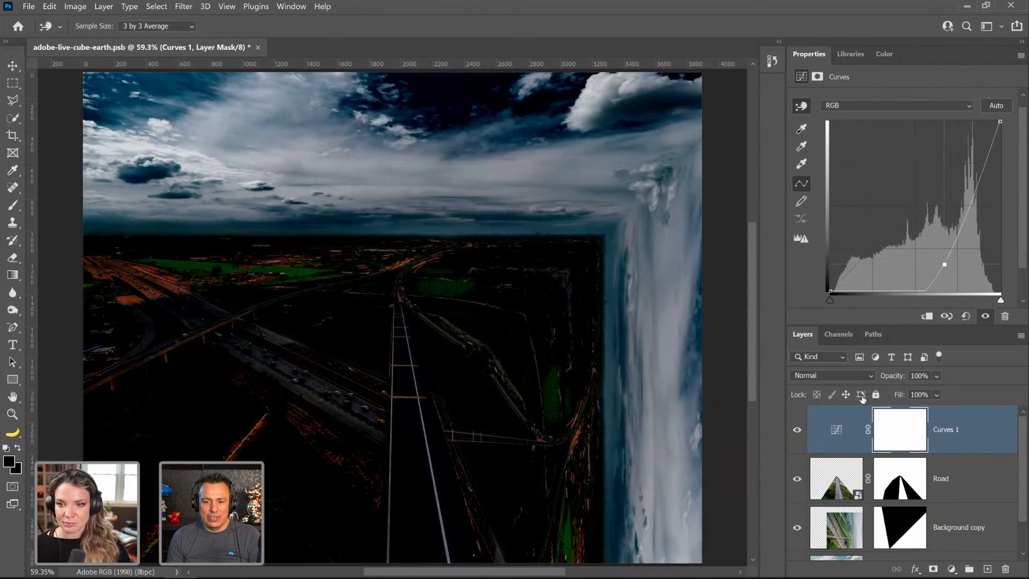
Step: Steepen the Curves 1 darkening and sample colours across the fields with the Eyedropper, switching to the Road layer's image
{"action": "left_click_drag", "start_coordinate": [598, 402], "coordinate": [589, 384]}
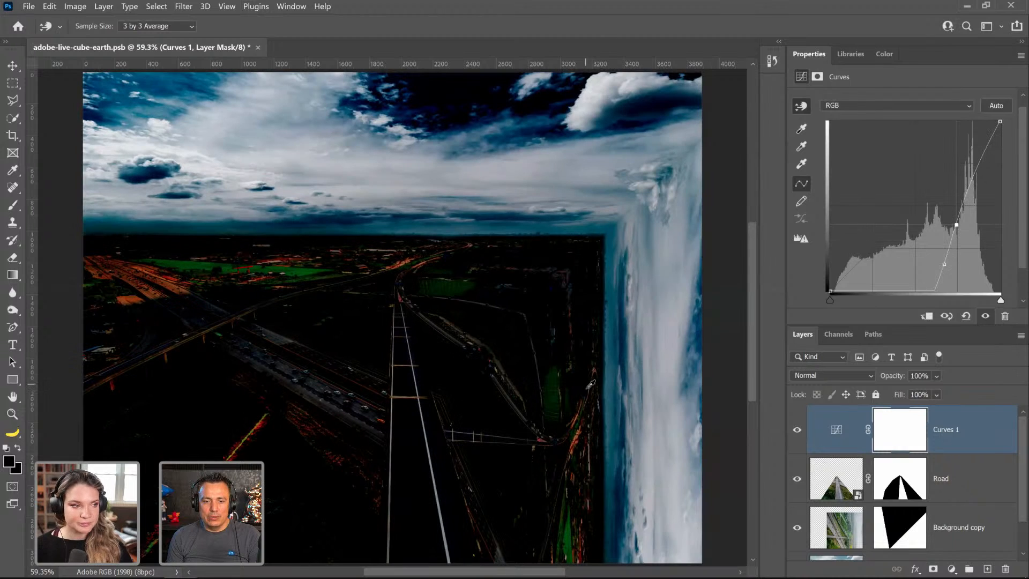
{"action": "left_click", "coordinate": [13, 169]}
{"action": "left_click_drag", "start_coordinate": [144, 273], "coordinate": [297, 400]}
{"action": "left_click", "coordinate": [822, 482]}
{"action": "left_click_drag", "start_coordinate": [490, 401], "coordinate": [507, 327]}
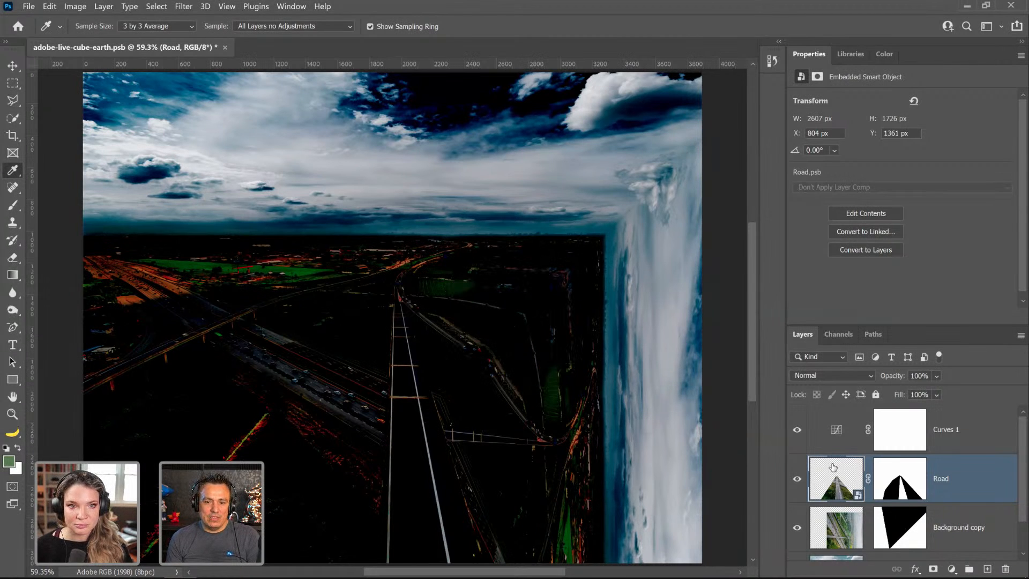
Step: Hide the Curves 1 adjustment layer and delete it
{"action": "left_click", "coordinate": [796, 429]}
{"action": "left_click", "coordinate": [900, 429]}
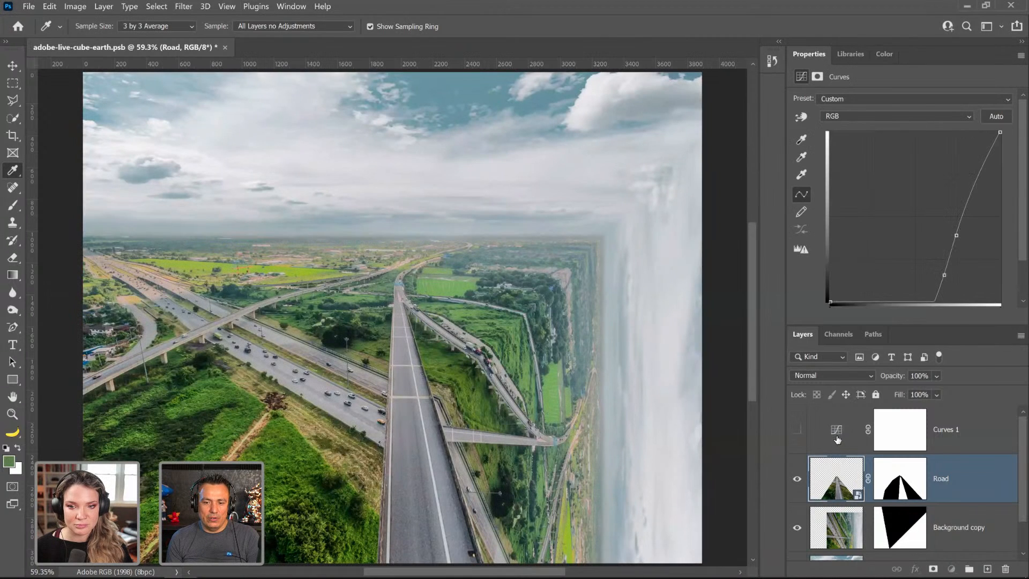
{"action": "left_click_drag", "start_coordinate": [930, 481], "coordinate": [1005, 569]}
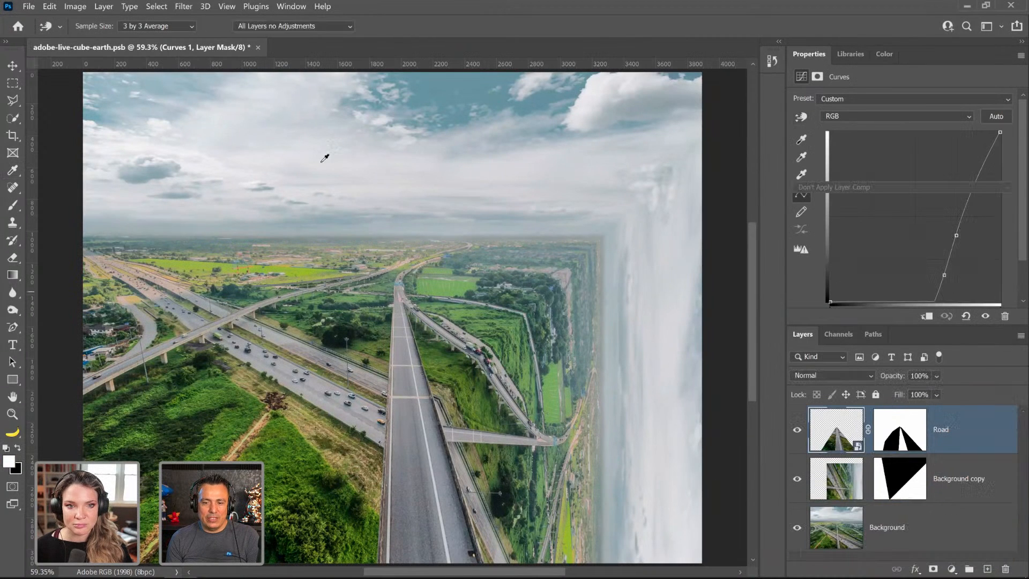
Step: Set the Eyedropper's sample source to All Layers and pick a dark green from the grass beside the road
{"action": "left_click", "coordinate": [290, 26]}
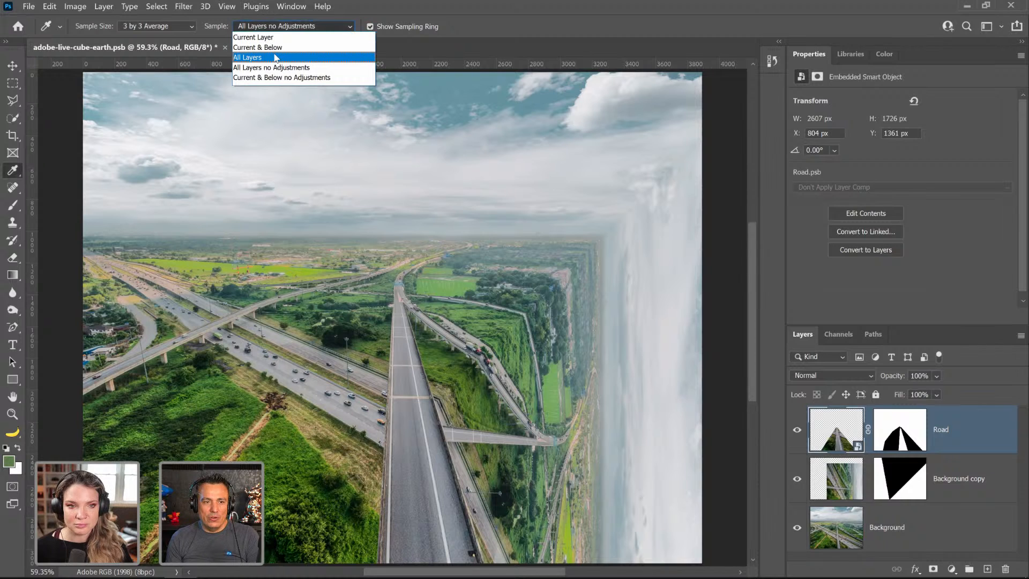
{"action": "left_click", "coordinate": [276, 58]}
{"action": "left_click", "coordinate": [271, 28]}
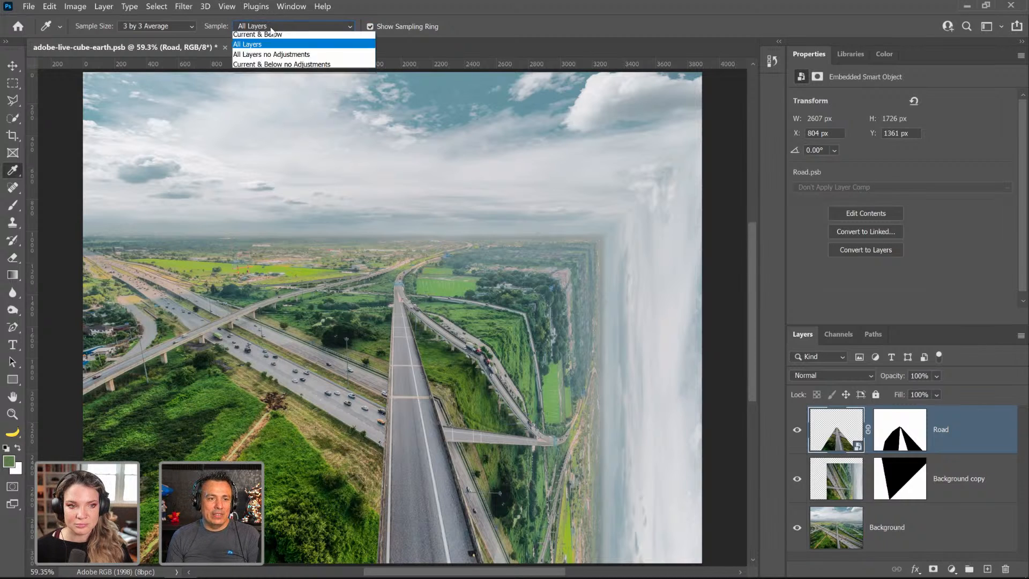
{"action": "left_click", "coordinate": [267, 58]}
{"action": "left_click_drag", "start_coordinate": [354, 476], "coordinate": [340, 474]}
Step: Create a new layer above Background copy and name it Road Shadow
{"action": "left_click", "coordinate": [964, 479]}
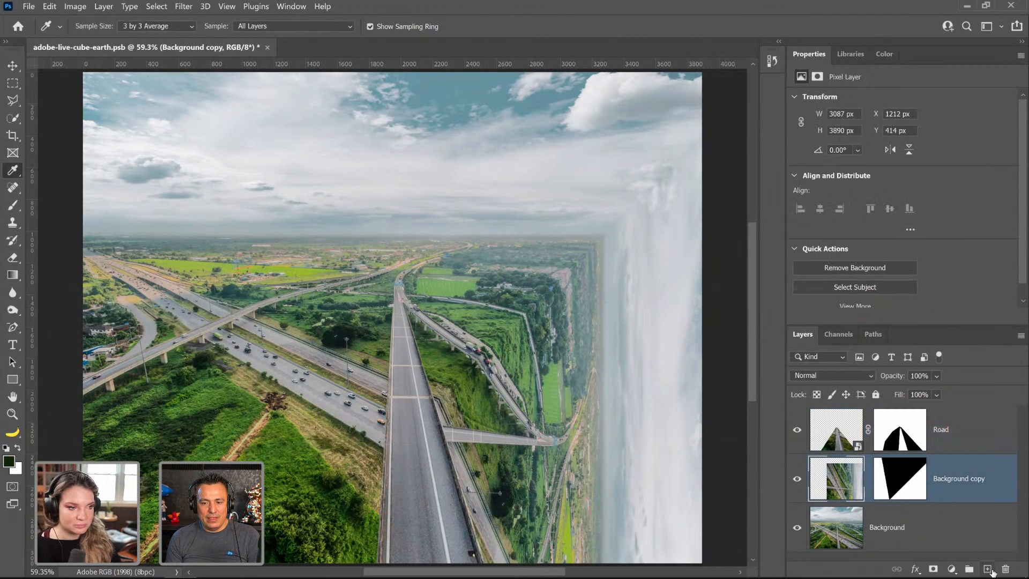
{"action": "left_click", "coordinate": [987, 569]}
{"action": "double_click", "coordinate": [879, 478]}
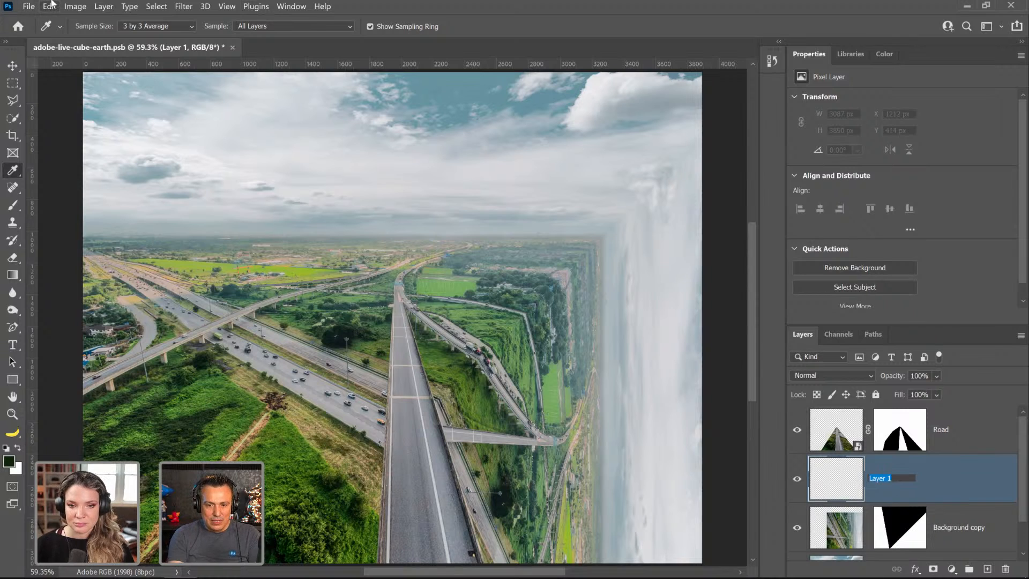
{"action": "type", "text": "Road Sha"}
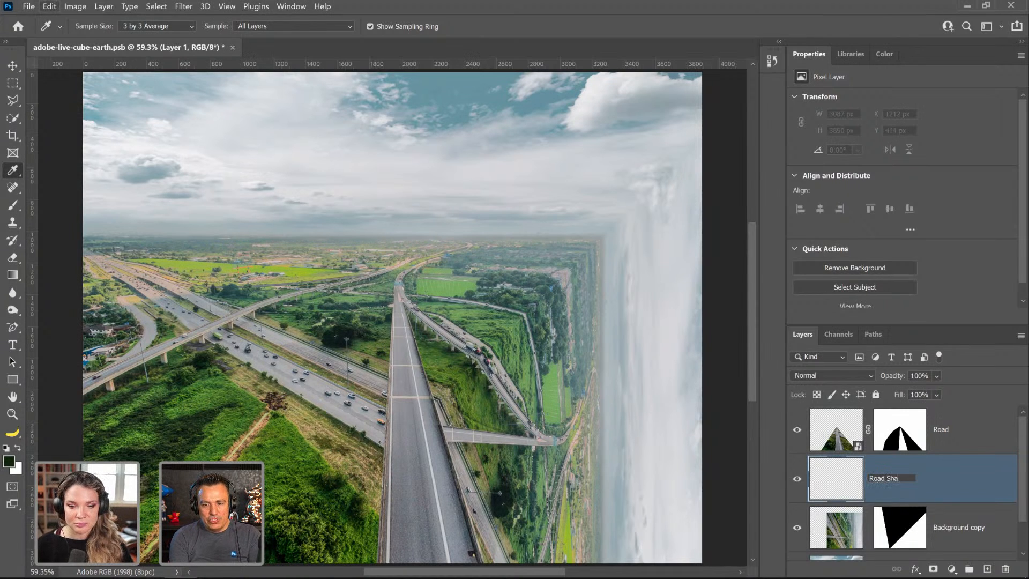
{"action": "type", "text": "dow"}
{"action": "key", "text": "Return"}
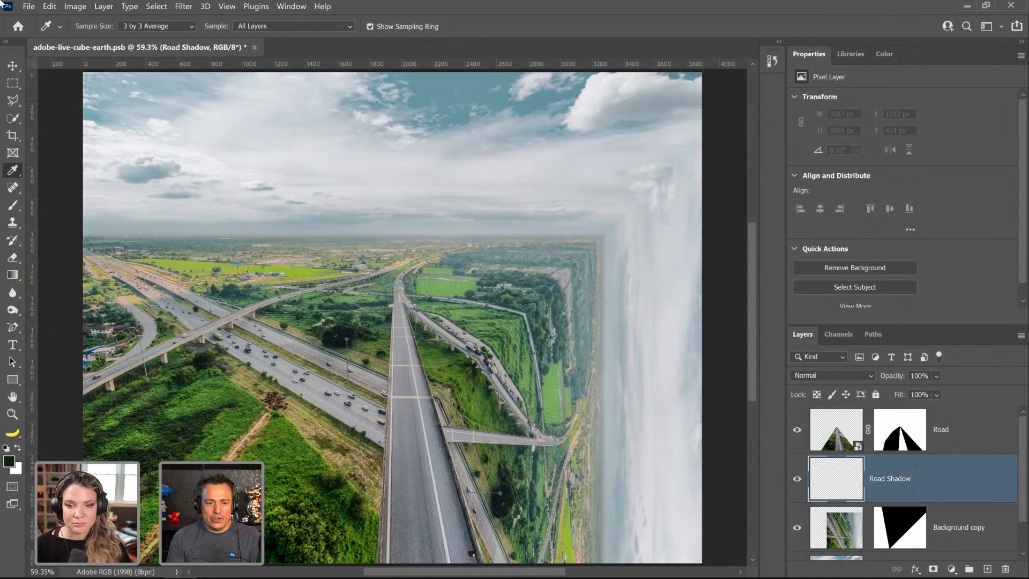
Step: Switch to the Brush tool and enlarge its soft tip to 150 px
{"action": "left_click", "coordinate": [14, 206]}
{"action": "key", "text": "b"}
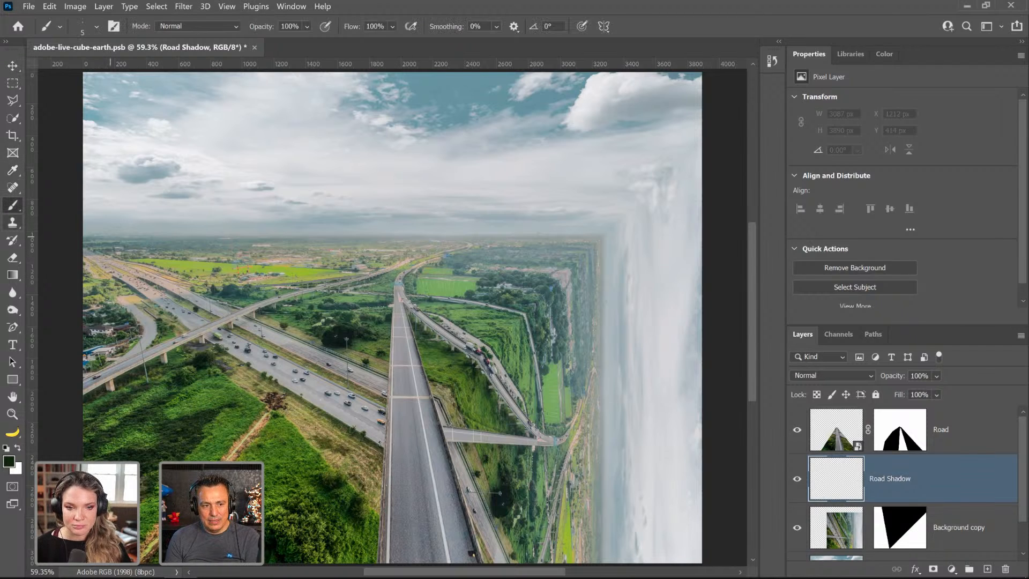
{"action": "key", "text": "bracketright"}
{"action": "key", "text": "bracketright"}
{"action": "key", "text": "bracketright"}
{"action": "key", "text": "bracketright"}
{"action": "key", "text": "bracketright"}
{"action": "key", "text": "bracketright"}
{"action": "key", "text": "bracketright"}
{"action": "key", "text": "bracketright"}
{"action": "key", "text": "bracketright"}
{"action": "key", "text": "bracketright"}
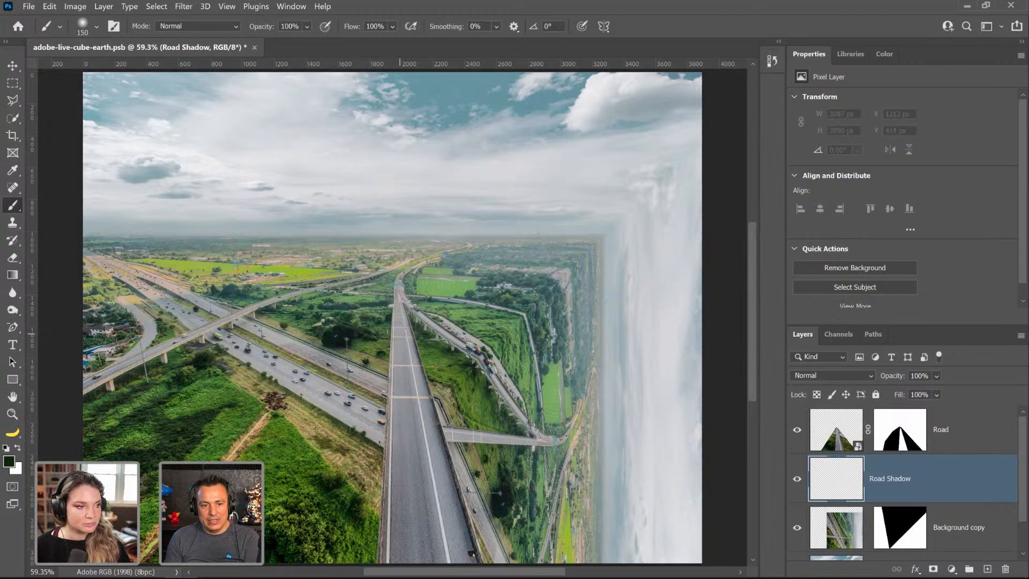
Step: Try connected straight brush strokes across the sky and fields on the Road Shadow layer and undo them all
{"action": "left_click", "coordinate": [400, 332]}
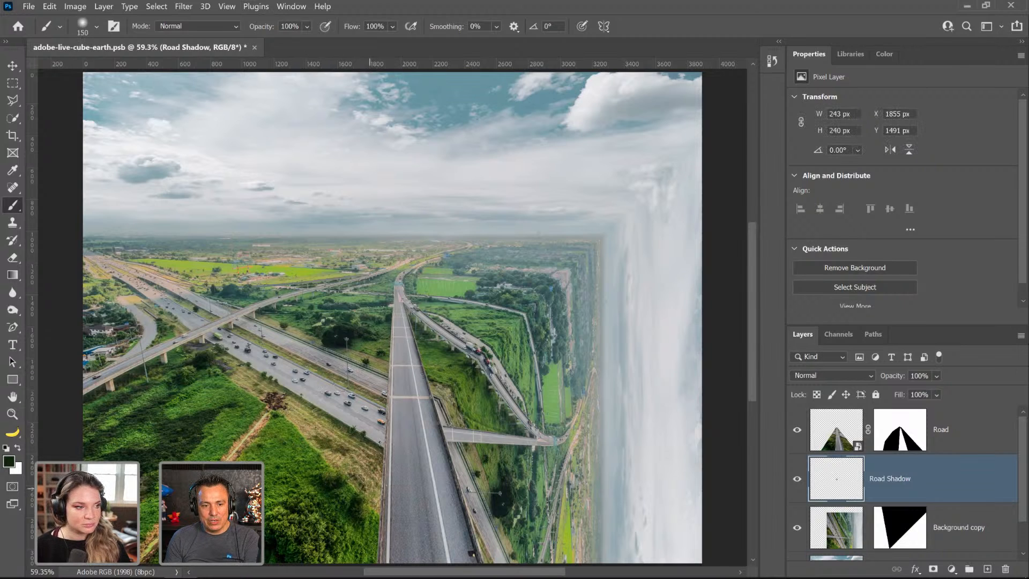
{"action": "left_click", "coordinate": [166, 167]}
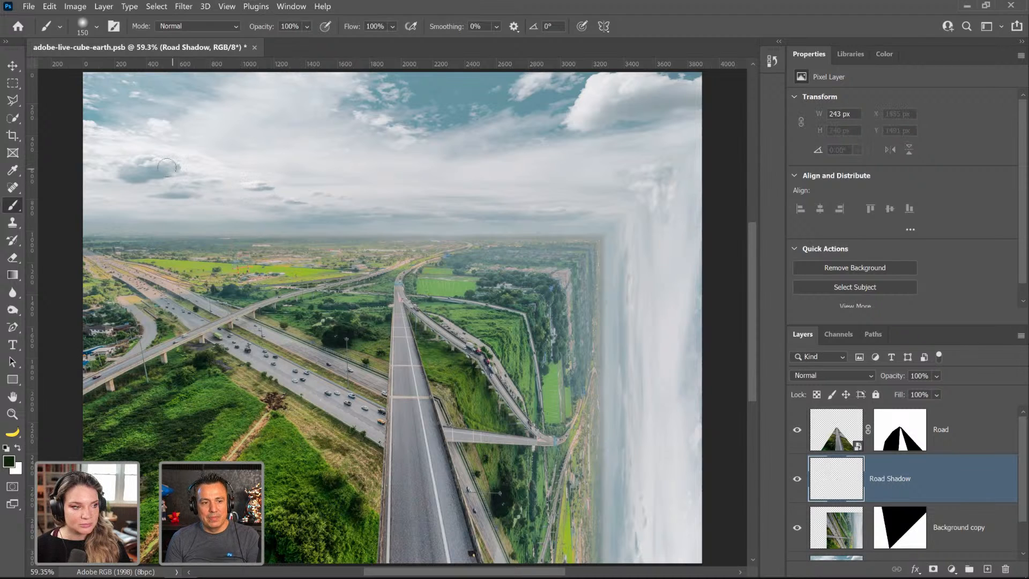
{"action": "left_click", "coordinate": [600, 156], "text": "shift"}
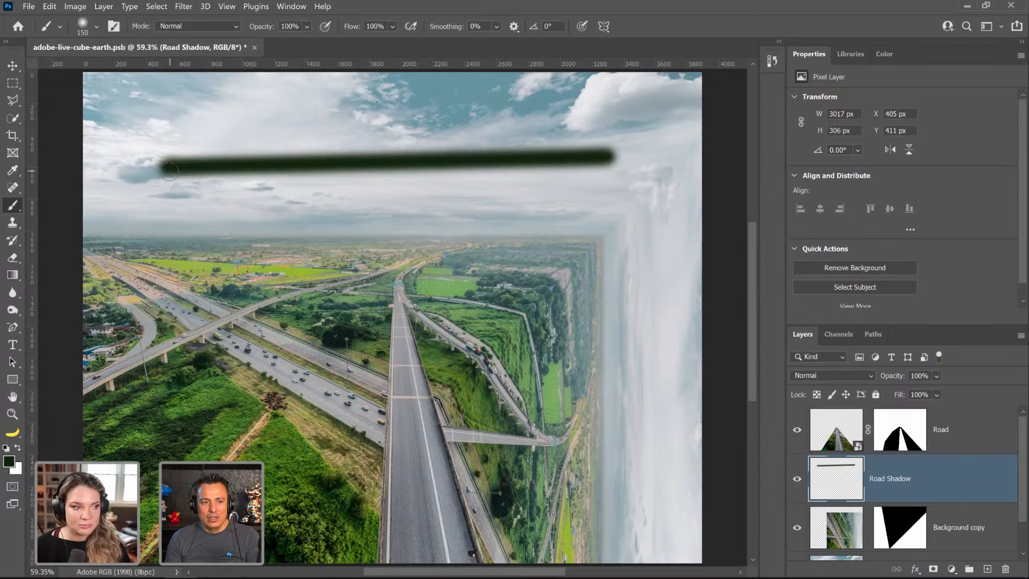
{"action": "left_click", "coordinate": [257, 324], "text": "shift"}
{"action": "left_click", "coordinate": [161, 276], "text": "shift"}
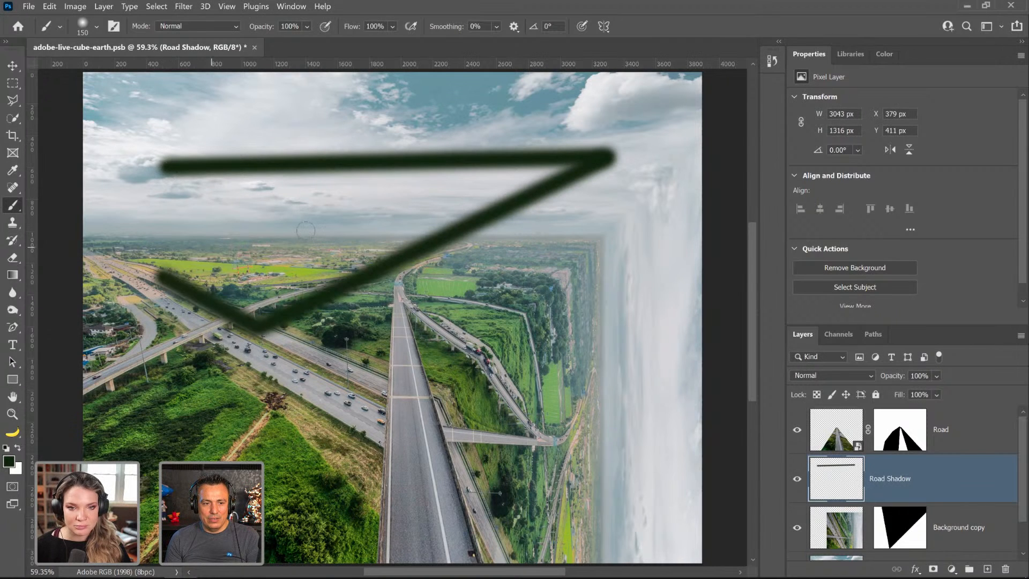
{"action": "left_click", "coordinate": [306, 230], "text": "shift"}
{"action": "left_click", "coordinate": [165, 181], "text": "shift"}
{"action": "left_click", "coordinate": [190, 116], "text": "shift"}
{"action": "key", "text": "ctrl+z"}
{"action": "key", "text": "ctrl+z"}
{"action": "key", "text": "ctrl+z"}
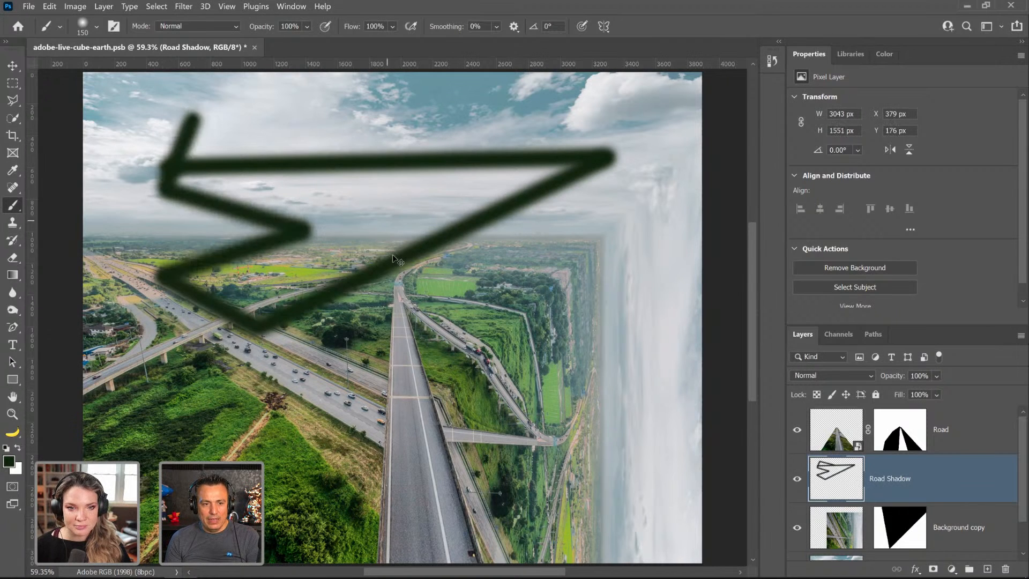
{"action": "key", "text": "ctrl+z"}
{"action": "key", "text": "ctrl+z"}
{"action": "key", "text": "ctrl+z"}
{"action": "key", "text": "ctrl+z"}
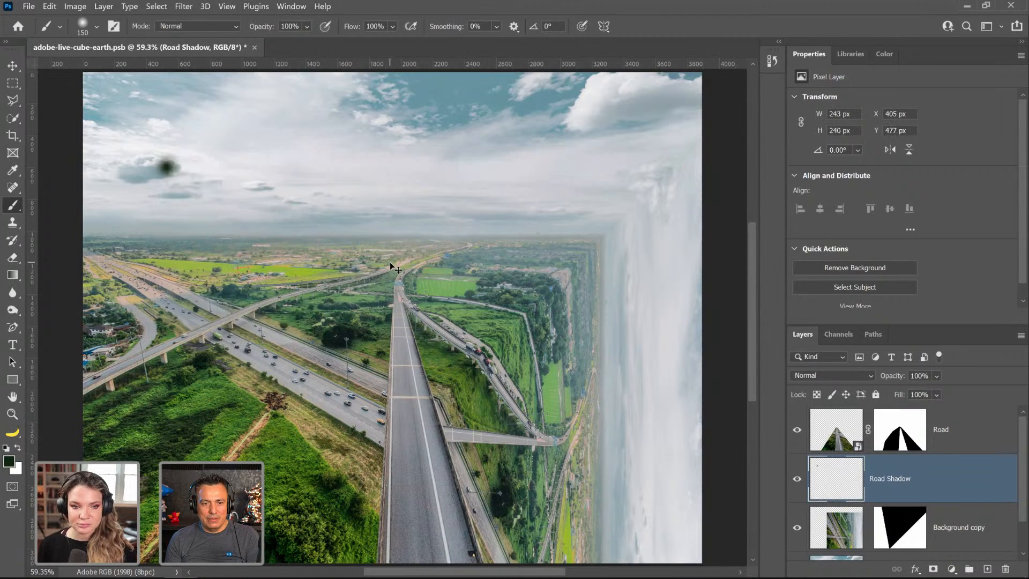
Step: Paint straight shadow strokes along the road's left edge, first full length at 150 px and again along the lower part at 500 px
{"action": "left_click", "coordinate": [402, 309]}
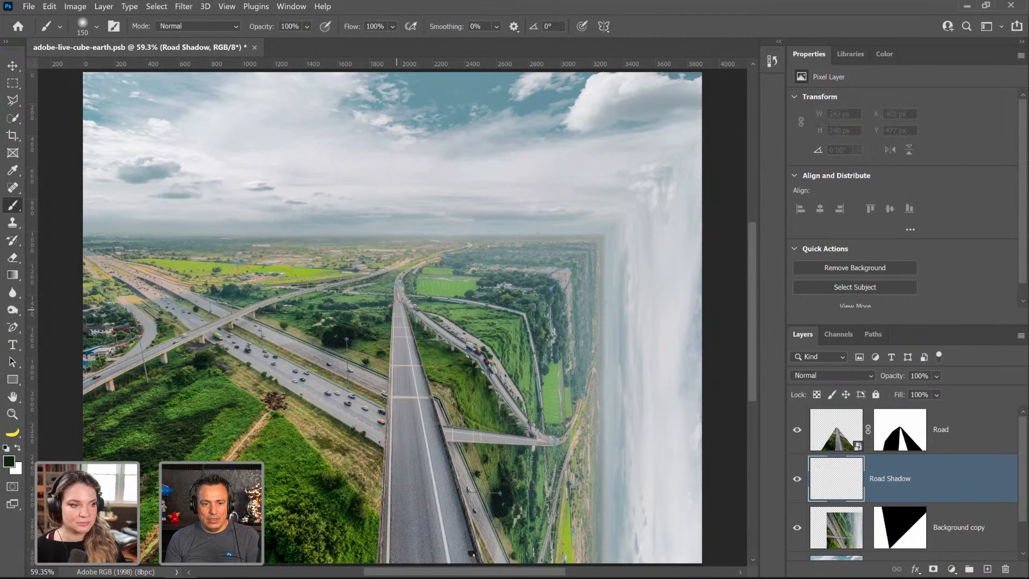
{"action": "left_click", "coordinate": [367, 559], "text": "shift"}
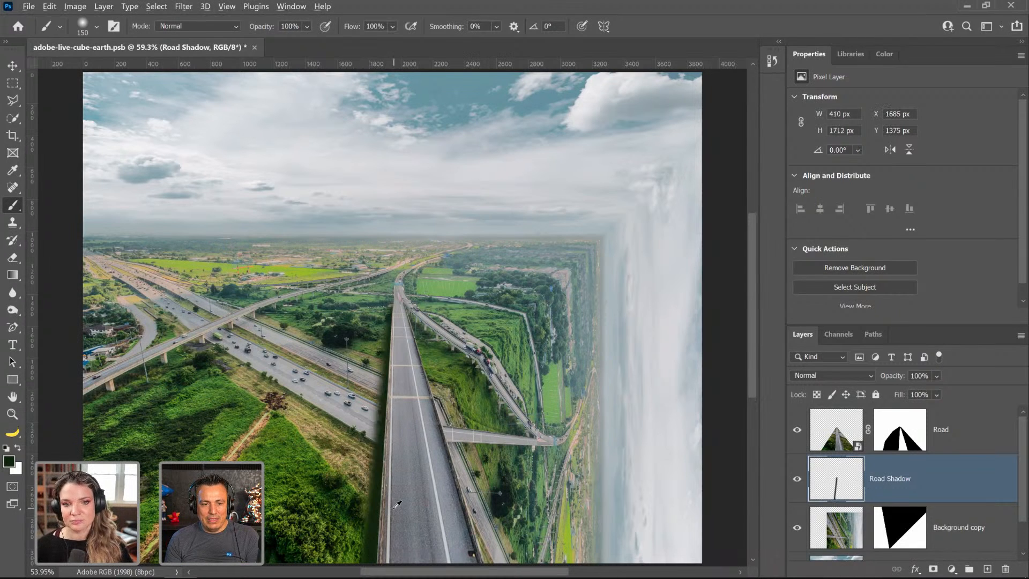
{"action": "scroll", "coordinate": [397, 504], "scroll_direction": "down", "scroll_amount": 2}
{"action": "left_click_drag", "start_coordinate": [409, 413], "coordinate": [429, 291]}
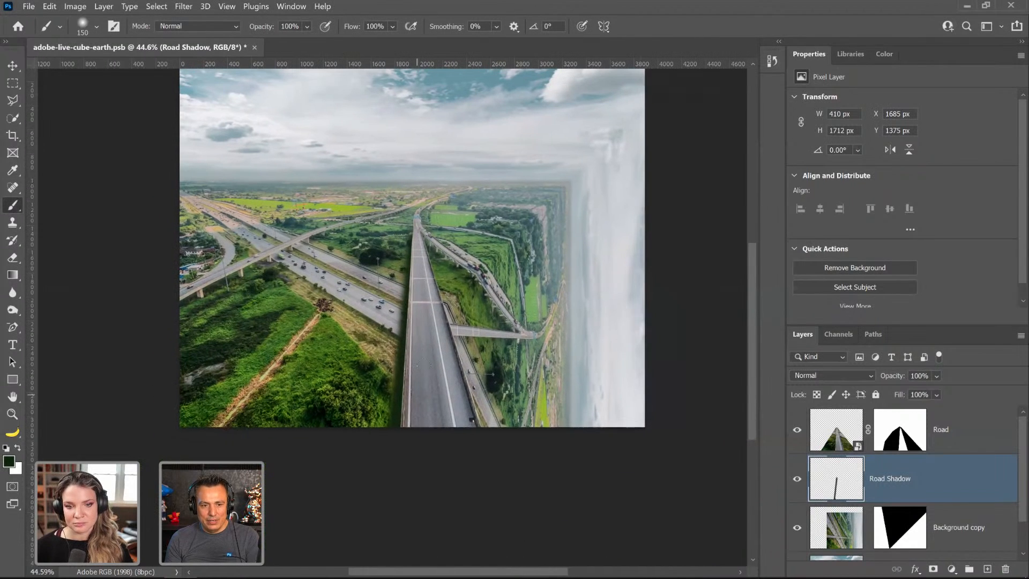
{"action": "key", "text": "bracketright"}
{"action": "key", "text": "bracketright"}
{"action": "key", "text": "bracketright"}
{"action": "key", "text": "bracketright"}
{"action": "key", "text": "bracketright"}
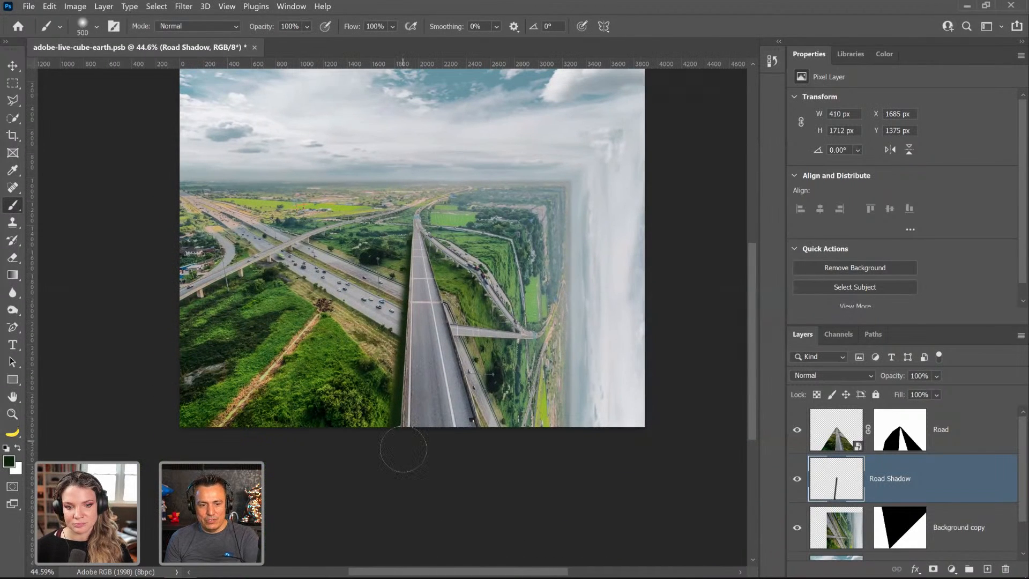
{"action": "left_click", "coordinate": [399, 444]}
{"action": "left_click", "coordinate": [425, 322], "text": "shift"}
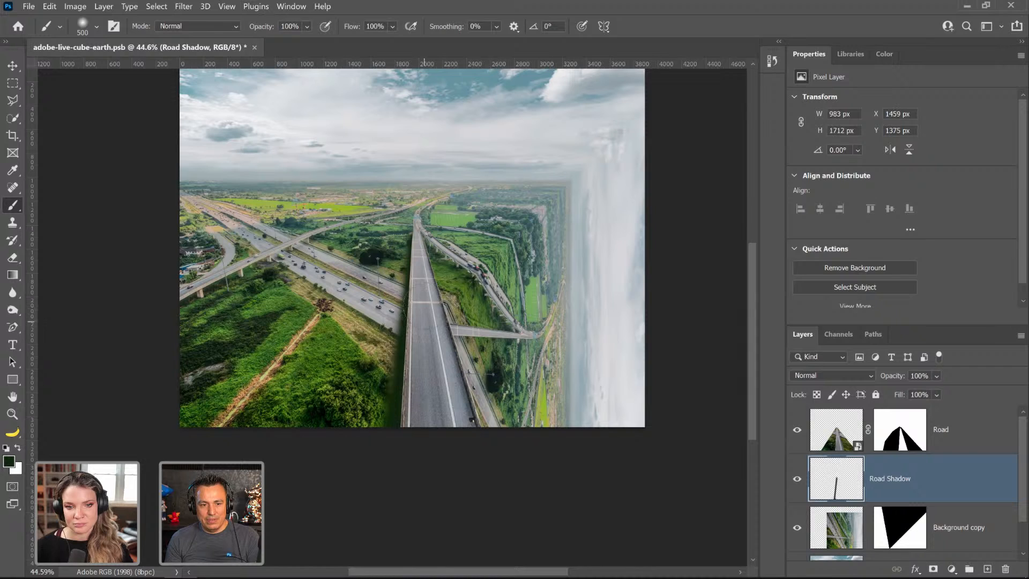
{"action": "left_click", "coordinate": [426, 301], "text": "shift"}
{"action": "left_click", "coordinate": [401, 459], "text": "shift"}
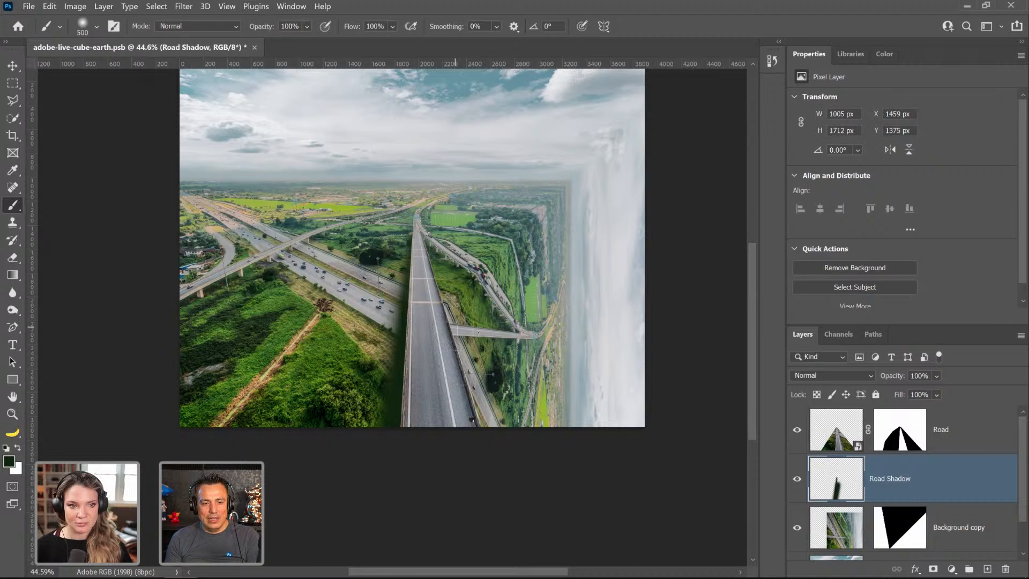
Step: Try test strokes with the 500 px soft brush in the sky on the Road Shadow layer
{"action": "key", "text": "ctrl+z"}
{"action": "left_click_drag", "start_coordinate": [335, 154], "coordinate": [330, 153]}
{"action": "mouse_move", "coordinate": [289, 119]}
{"action": "left_mouse_down"}
{"action": "mouse_move", "coordinate": [386, 115]}
{"action": "mouse_move", "coordinate": [286, 143]}
{"action": "mouse_move", "coordinate": [382, 146]}
{"action": "mouse_move", "coordinate": [369, 162]}
{"action": "mouse_move", "coordinate": [296, 186]}
{"action": "left_mouse_up"}
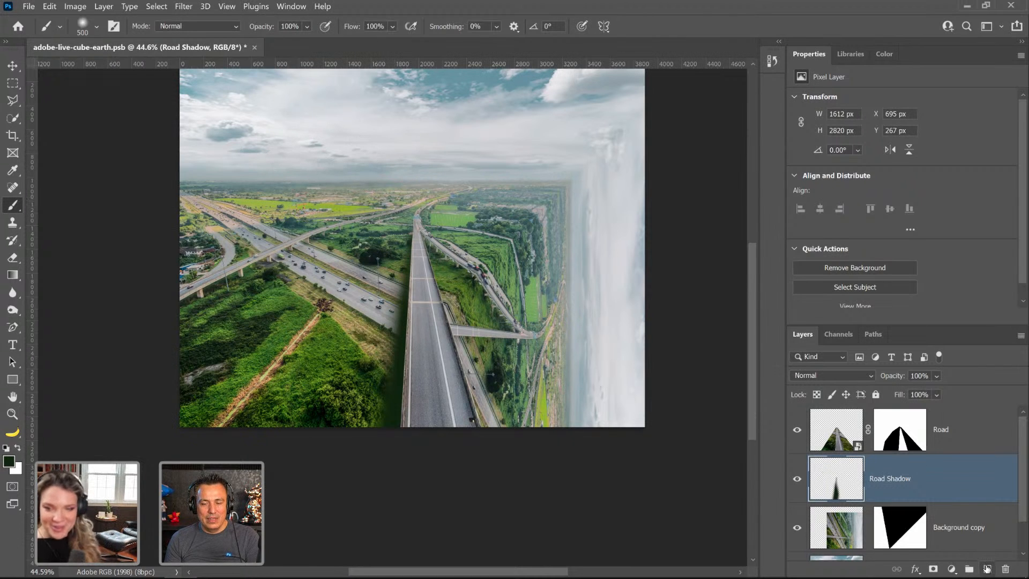
Step: Add a new layer above Road Shadow and browse the brush presets, collapsing the Special Effects Brushes group
{"action": "left_click", "coordinate": [986, 568]}
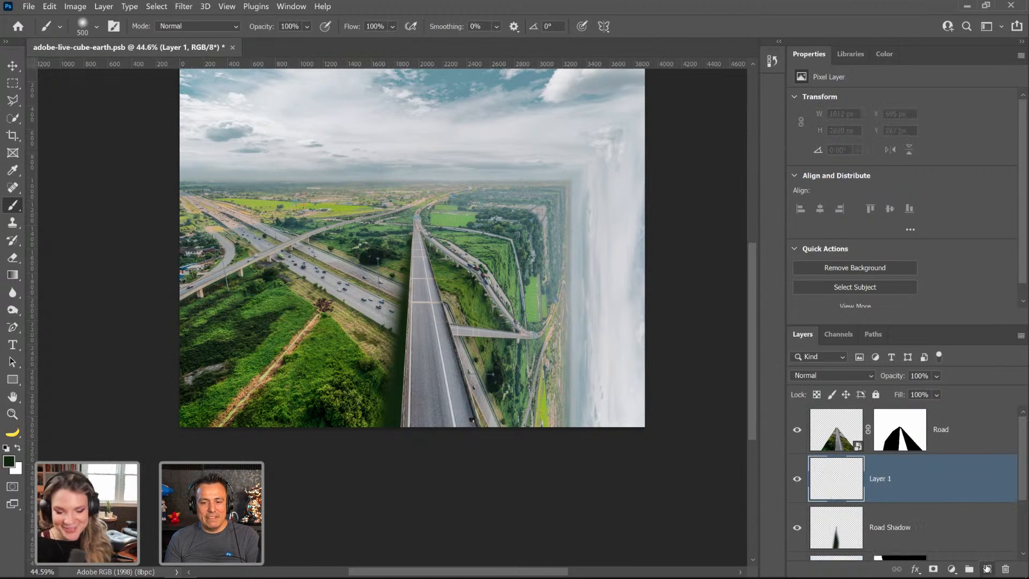
{"action": "right_click", "coordinate": [12, 205]}
{"action": "left_click", "coordinate": [56, 203]}
{"action": "left_click", "coordinate": [97, 26]}
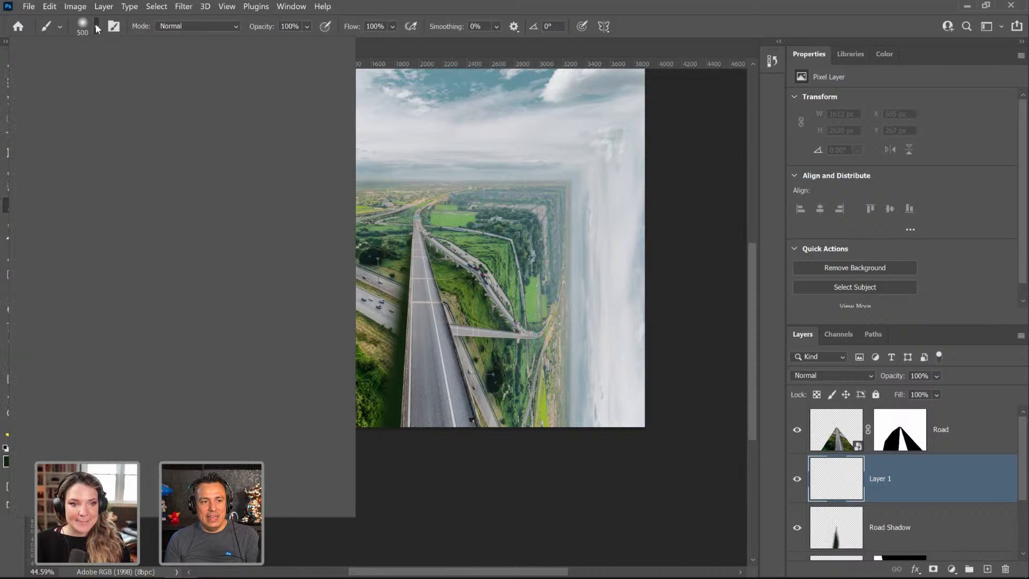
{"action": "scroll", "coordinate": [244, 412], "scroll_direction": "down", "scroll_amount": 1}
{"action": "scroll", "coordinate": [244, 413], "scroll_direction": "down", "scroll_amount": 1}
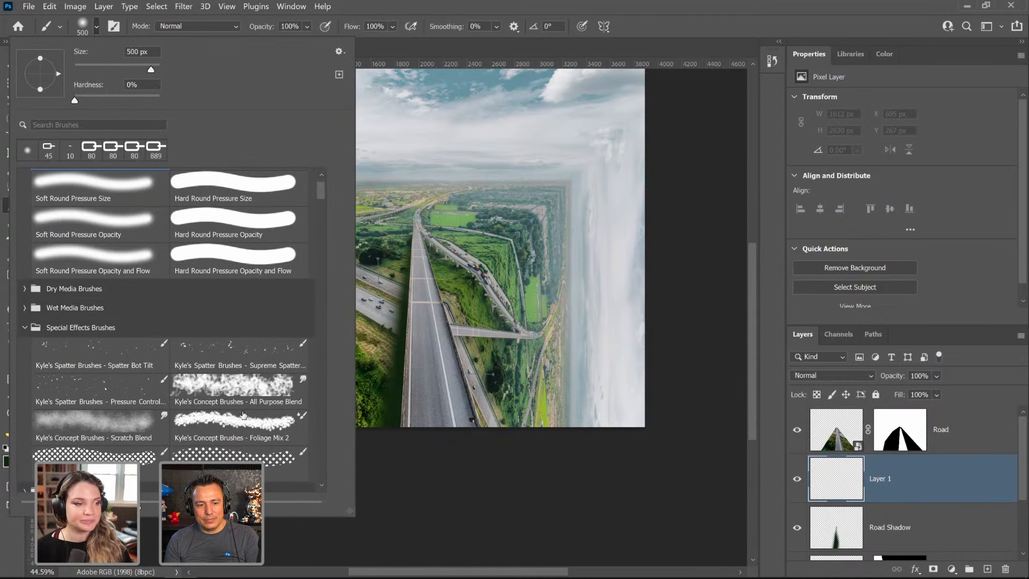
{"action": "scroll", "coordinate": [235, 415], "scroll_direction": "down", "scroll_amount": 1}
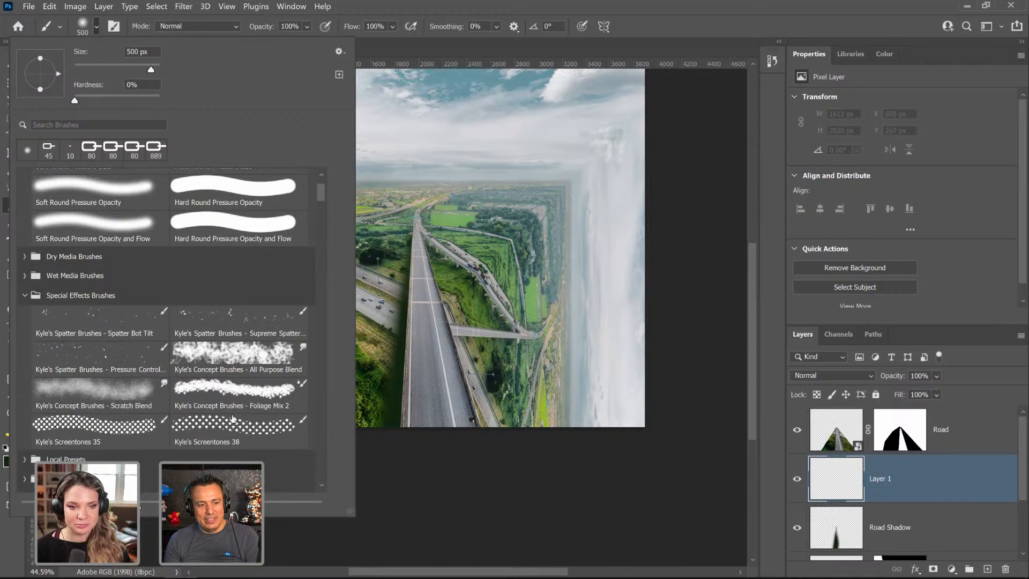
{"action": "scroll", "coordinate": [232, 417], "scroll_direction": "down", "scroll_amount": 1}
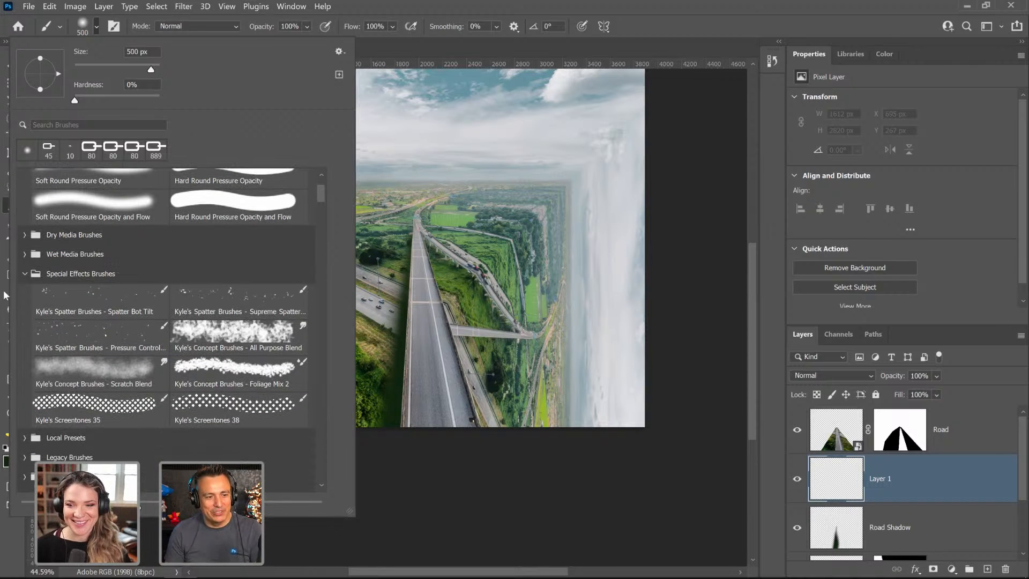
{"action": "left_click", "coordinate": [22, 282]}
{"action": "left_click", "coordinate": [24, 273]}
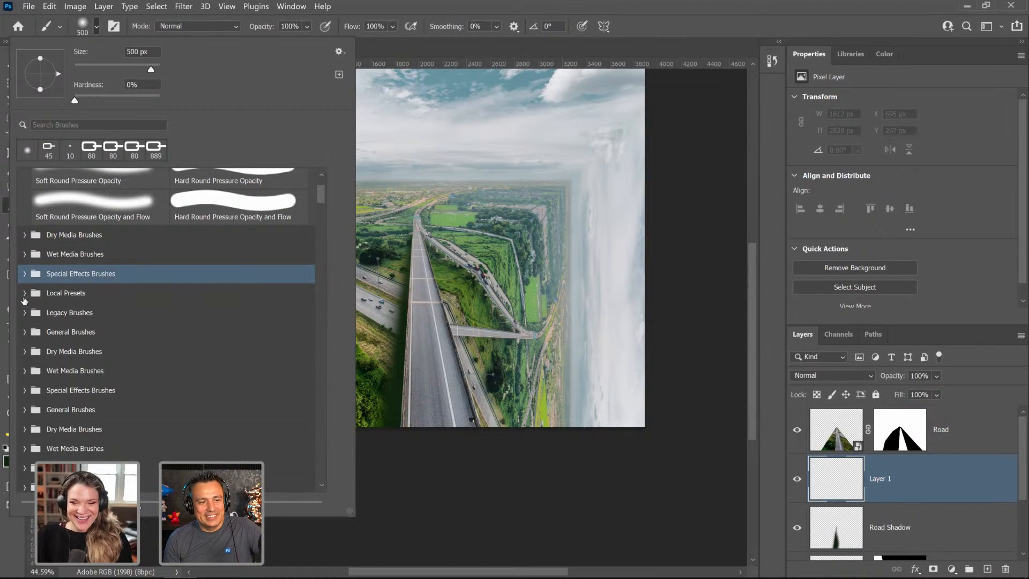
Step: Choose the KYLE Ultimate Pencil Hard brush from the Dry Media Brushes group inside Local Presets
{"action": "left_click", "coordinate": [24, 294]}
{"action": "left_click", "coordinate": [37, 312]}
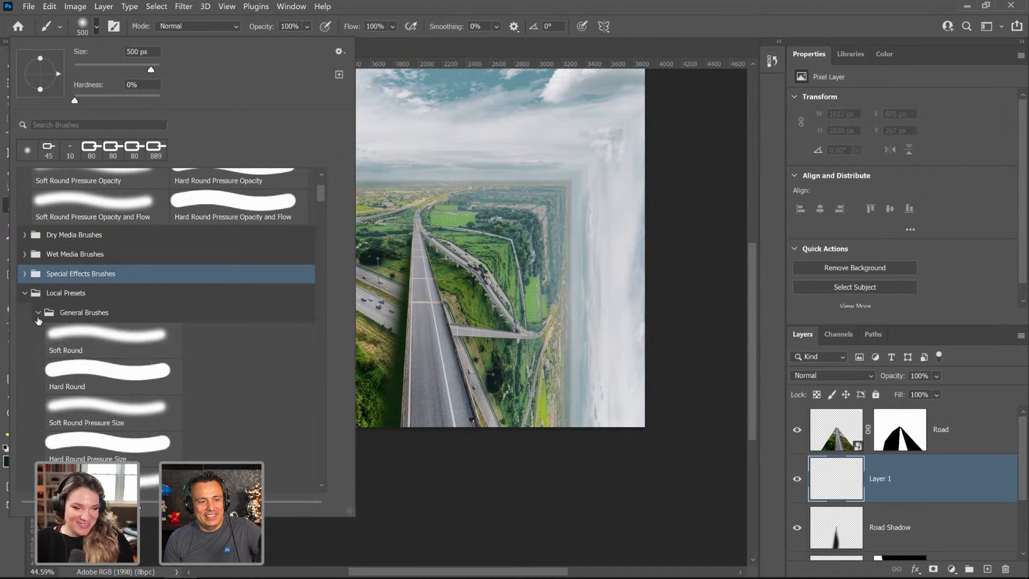
{"action": "scroll", "coordinate": [107, 375], "scroll_direction": "down", "scroll_amount": 3}
{"action": "scroll", "coordinate": [108, 377], "scroll_direction": "down", "scroll_amount": 4}
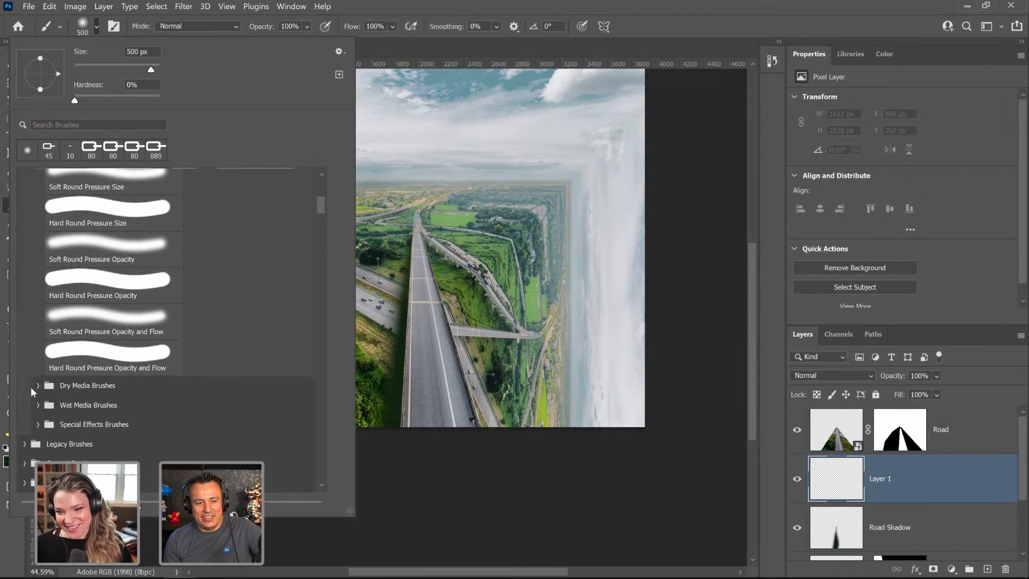
{"action": "left_click", "coordinate": [39, 386]}
{"action": "scroll", "coordinate": [258, 419], "scroll_direction": "down", "scroll_amount": 1}
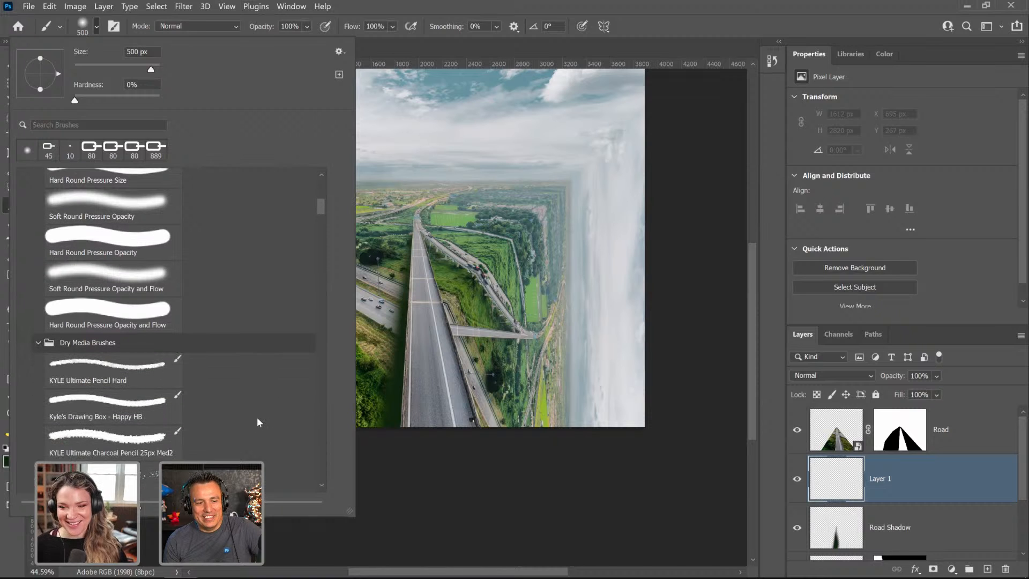
{"action": "left_click", "coordinate": [113, 369]}
{"action": "left_click", "coordinate": [654, 29]}
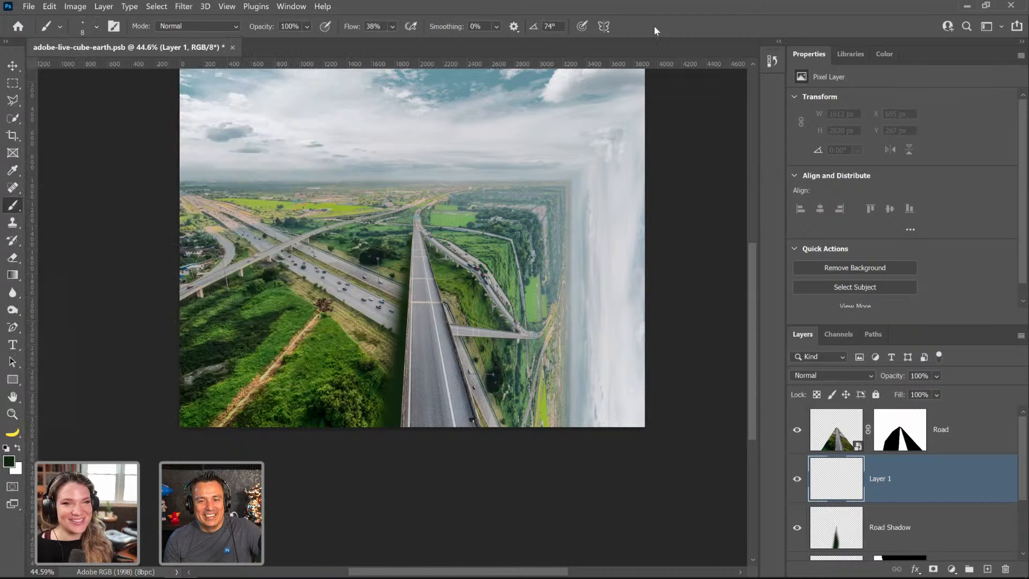
Step: Add a new layer above Layer 1 and paint a broad dark green test patch across the sky with a 250 px textured brush
{"action": "left_click", "coordinate": [988, 569]}
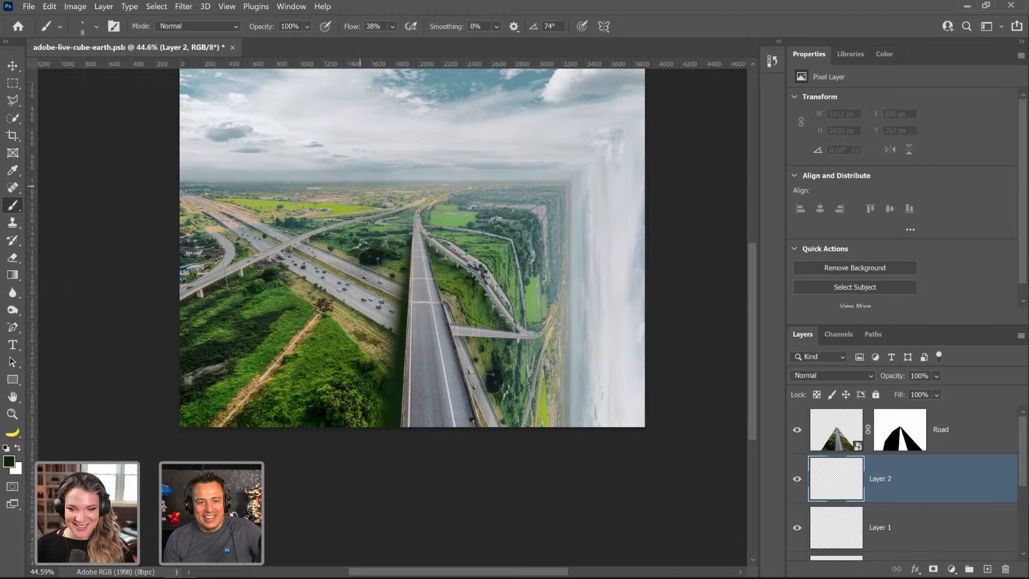
{"action": "mouse_move", "coordinate": [360, 186]}
{"action": "left_mouse_down"}
{"action": "mouse_move", "coordinate": [395, 178]}
{"action": "mouse_move", "coordinate": [334, 184]}
{"action": "mouse_move", "coordinate": [387, 184]}
{"action": "mouse_move", "coordinate": [413, 169]}
{"action": "mouse_move", "coordinate": [283, 188]}
{"action": "mouse_move", "coordinate": [429, 161]}
{"action": "mouse_move", "coordinate": [390, 179]}
{"action": "mouse_move", "coordinate": [400, 146]}
{"action": "mouse_move", "coordinate": [434, 160]}
{"action": "mouse_move", "coordinate": [445, 265]}
{"action": "left_mouse_up"}
{"action": "key", "text": "period"}
{"action": "key", "text": "period"}
{"action": "scroll", "coordinate": [349, 153], "scroll_direction": "up", "scroll_amount": 7}
{"action": "mouse_move", "coordinate": [380, 249]}
{"action": "left_mouse_down"}
{"action": "mouse_move", "coordinate": [611, 191]}
{"action": "mouse_move", "coordinate": [607, 200]}
{"action": "left_mouse_up"}
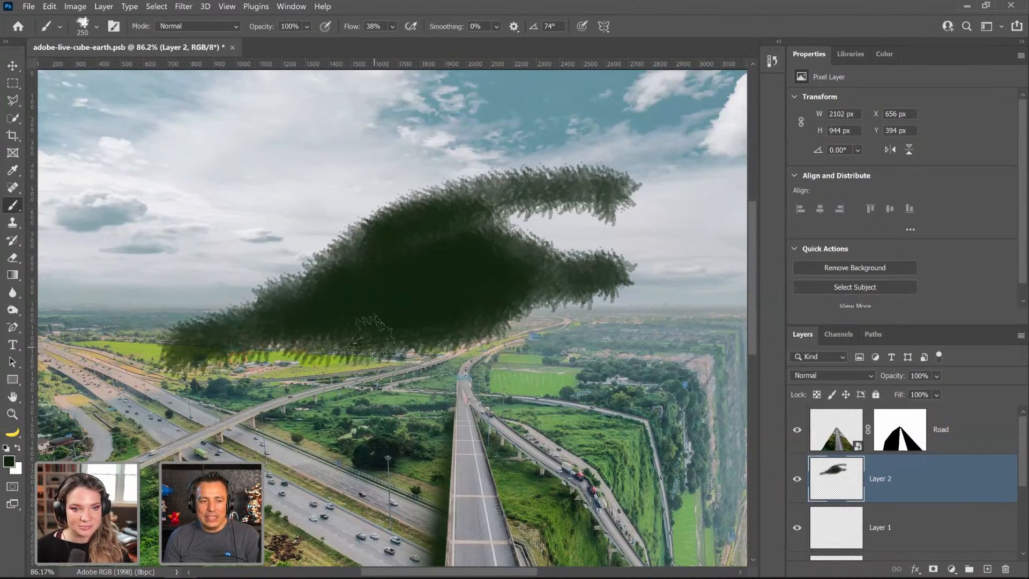
Step: Try erasing a zigzag through the dark patch with the 35 px Eraser, and undo the erasing
{"action": "left_click", "coordinate": [16, 262]}
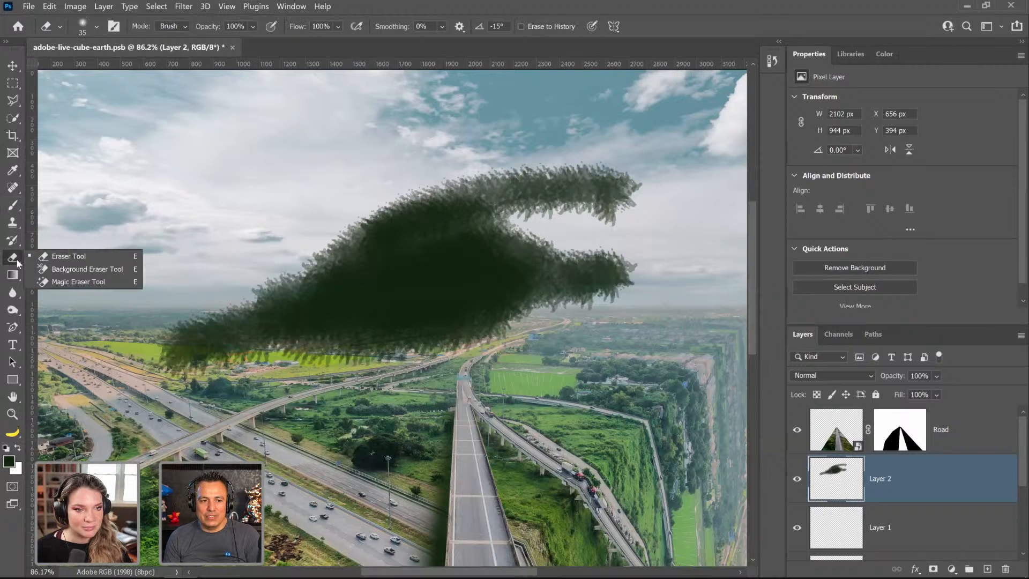
{"action": "left_click", "coordinate": [59, 252]}
{"action": "mouse_move", "coordinate": [397, 215]}
{"action": "left_mouse_down"}
{"action": "mouse_move", "coordinate": [448, 189]}
{"action": "mouse_move", "coordinate": [367, 257]}
{"action": "mouse_move", "coordinate": [450, 297]}
{"action": "left_mouse_up"}
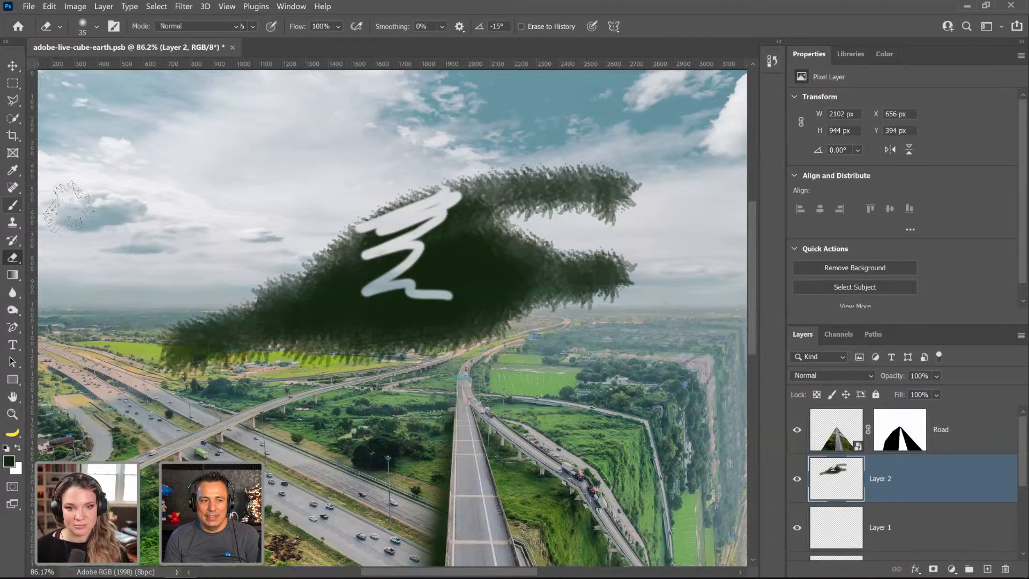
{"action": "key", "text": "b"}
{"action": "key", "text": "ctrl+z"}
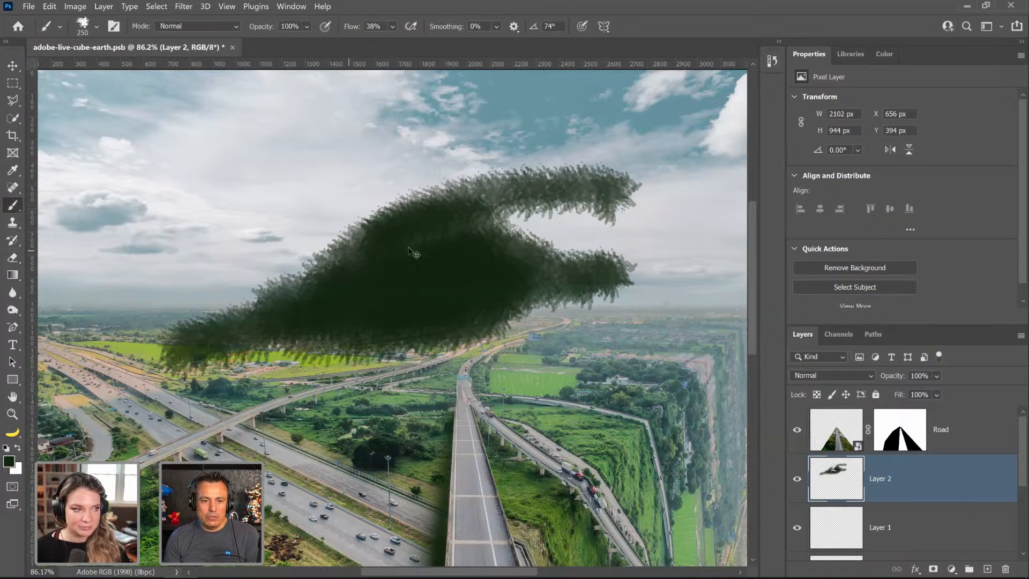
Step: Set the brush mode to Clear and paint away the middle of the dark patch with the same textured tip
{"action": "left_click", "coordinate": [186, 26]}
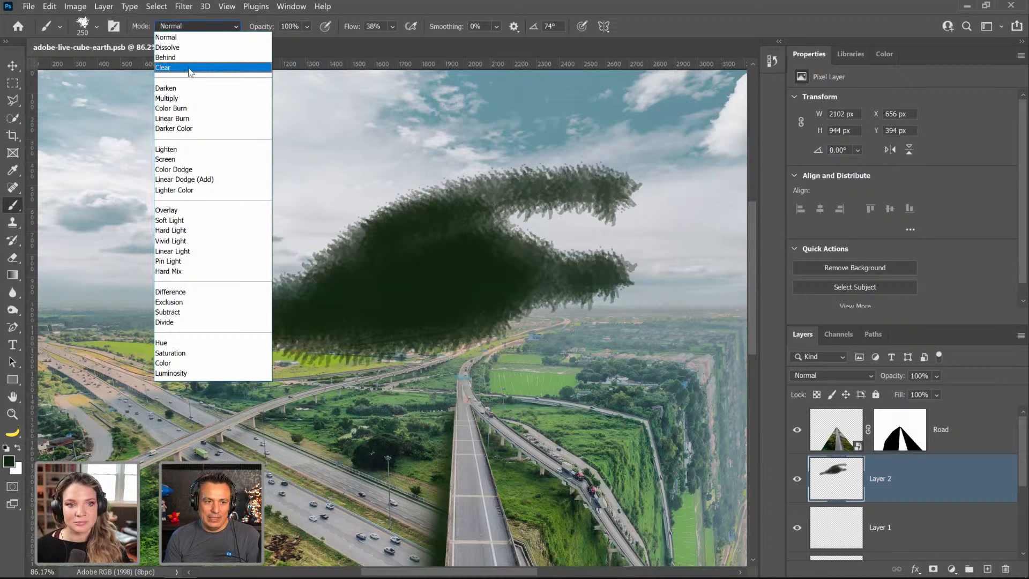
{"action": "left_click", "coordinate": [189, 67]}
{"action": "mouse_move", "coordinate": [327, 287]}
{"action": "left_mouse_down"}
{"action": "mouse_move", "coordinate": [377, 278]}
{"action": "mouse_move", "coordinate": [412, 257]}
{"action": "mouse_move", "coordinate": [453, 262]}
{"action": "mouse_move", "coordinate": [496, 243]}
{"action": "mouse_move", "coordinate": [444, 280]}
{"action": "mouse_move", "coordinate": [511, 267]}
{"action": "mouse_move", "coordinate": [399, 273]}
{"action": "mouse_move", "coordinate": [477, 262]}
{"action": "mouse_move", "coordinate": [450, 268]}
{"action": "mouse_move", "coordinate": [415, 300]}
{"action": "mouse_move", "coordinate": [459, 261]}
{"action": "mouse_move", "coordinate": [482, 256]}
{"action": "mouse_move", "coordinate": [466, 292]}
{"action": "mouse_move", "coordinate": [451, 264]}
{"action": "left_mouse_up"}
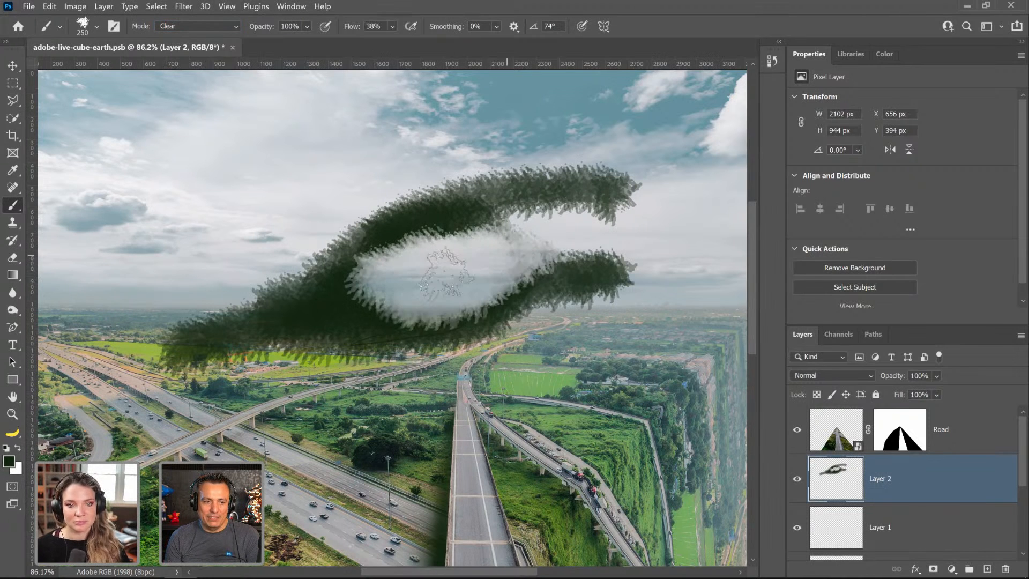
Step: Set the brush mode to Normal, paint over the cleared hole, and erase an oval from the patch's middle with the same brush tip
{"action": "left_click", "coordinate": [204, 29]}
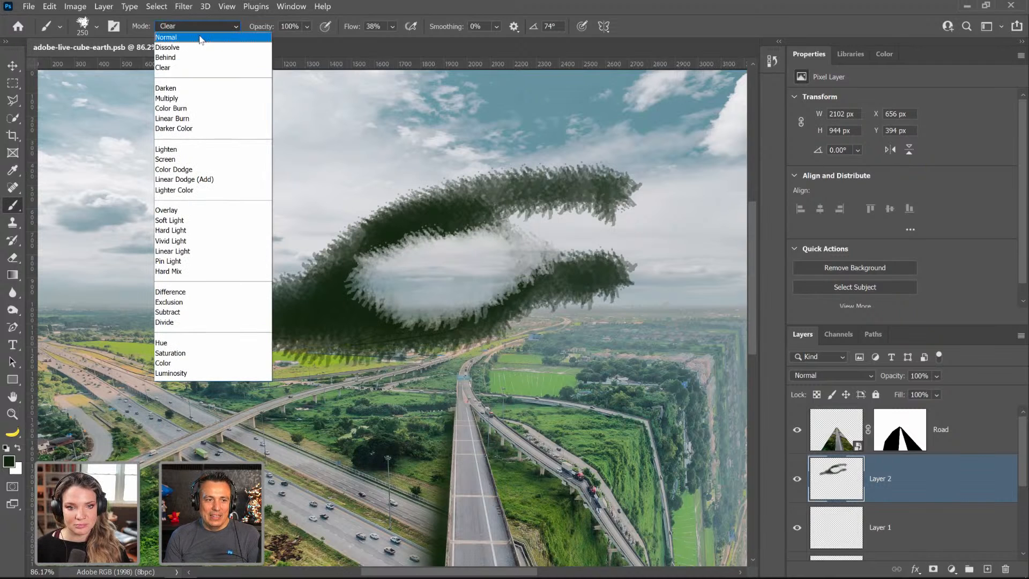
{"action": "left_click", "coordinate": [200, 39]}
{"action": "mouse_move", "coordinate": [351, 279]}
{"action": "left_mouse_down"}
{"action": "mouse_move", "coordinate": [509, 225]}
{"action": "mouse_move", "coordinate": [458, 257]}
{"action": "mouse_move", "coordinate": [531, 257]}
{"action": "mouse_move", "coordinate": [476, 266]}
{"action": "mouse_move", "coordinate": [447, 228]}
{"action": "mouse_move", "coordinate": [451, 245]}
{"action": "left_mouse_up"}
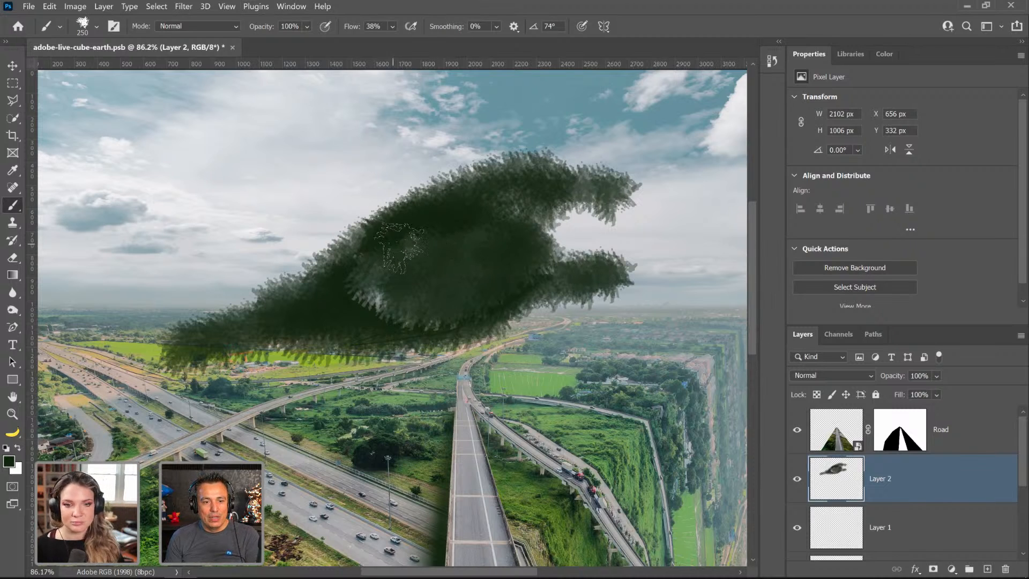
{"action": "mouse_move", "coordinate": [375, 233]}
{"action": "left_mouse_down"}
{"action": "mouse_move", "coordinate": [407, 236]}
{"action": "mouse_move", "coordinate": [440, 273]}
{"action": "mouse_move", "coordinate": [466, 260]}
{"action": "mouse_move", "coordinate": [456, 289]}
{"action": "mouse_move", "coordinate": [434, 305]}
{"action": "mouse_move", "coordinate": [472, 301]}
{"action": "mouse_move", "coordinate": [450, 230]}
{"action": "mouse_move", "coordinate": [509, 243]}
{"action": "mouse_move", "coordinate": [528, 231]}
{"action": "mouse_move", "coordinate": [514, 268]}
{"action": "left_mouse_up"}
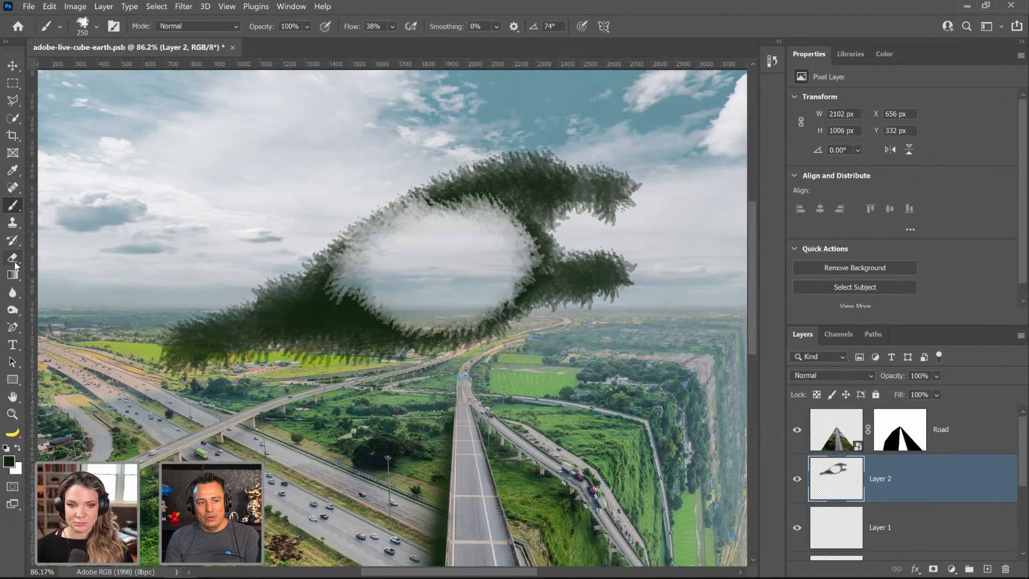
Step: Erase a short stroke beside the oval hole with the Eraser, and refill the hole with the 250 px textured brush in Normal mode
{"action": "left_click", "coordinate": [13, 260]}
{"action": "left_click_drag", "start_coordinate": [328, 282], "coordinate": [369, 322]}
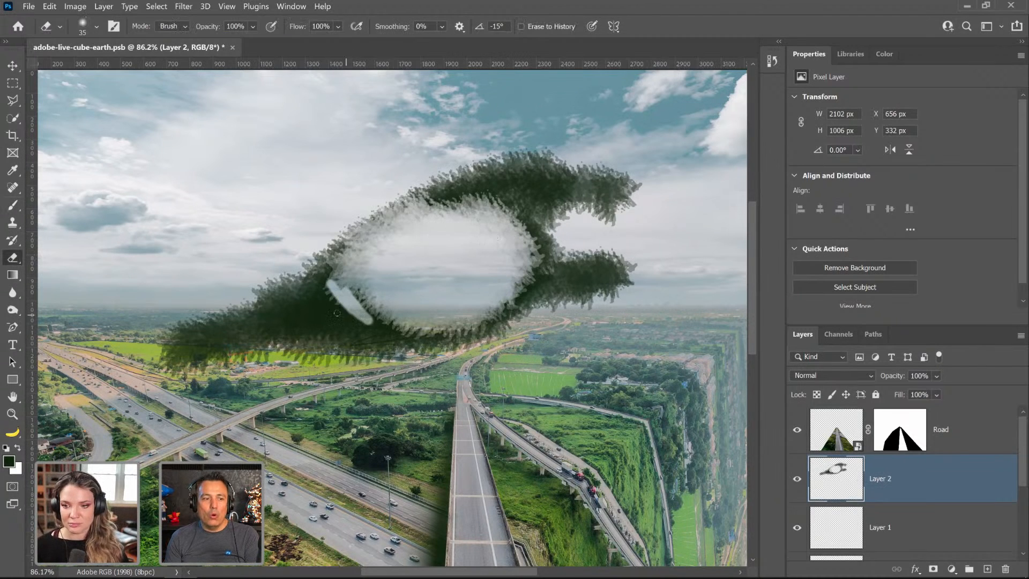
{"action": "left_click", "coordinate": [13, 205]}
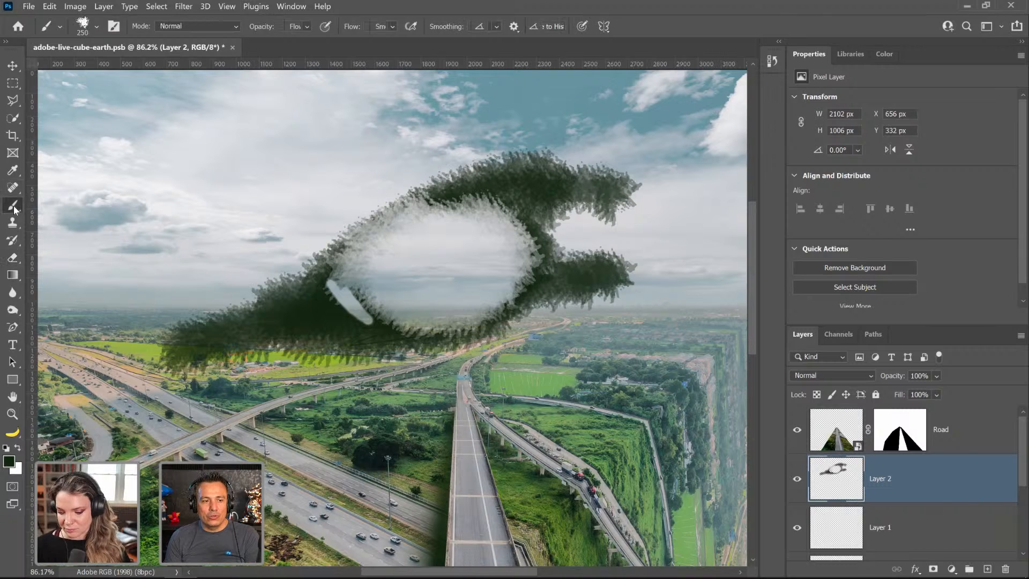
{"action": "left_click", "coordinate": [221, 26]}
{"action": "left_click", "coordinate": [191, 26]}
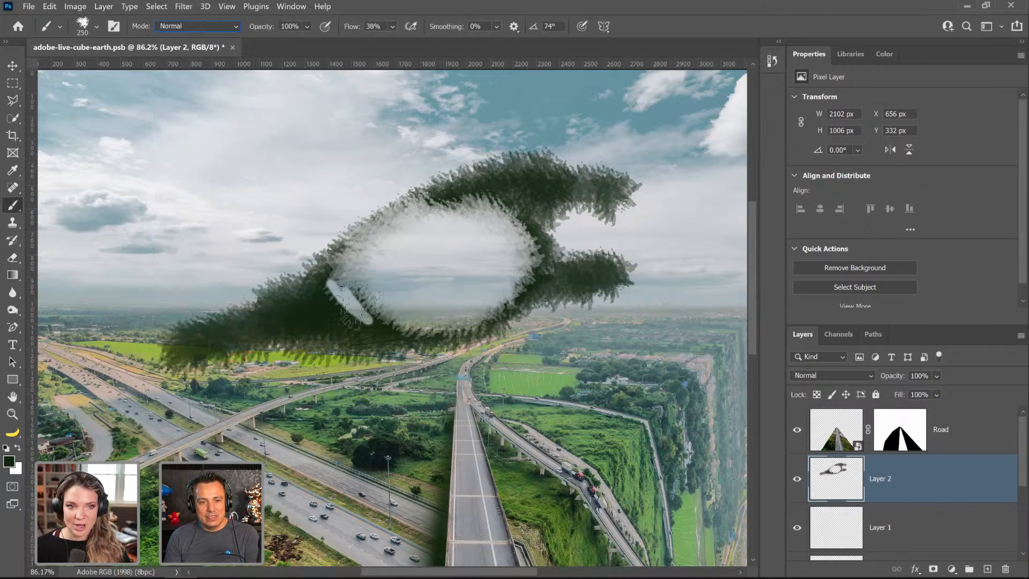
{"action": "mouse_move", "coordinate": [351, 301]}
{"action": "left_mouse_down"}
{"action": "mouse_move", "coordinate": [365, 281]}
{"action": "mouse_move", "coordinate": [512, 258]}
{"action": "mouse_move", "coordinate": [461, 297]}
{"action": "mouse_move", "coordinate": [451, 265]}
{"action": "mouse_move", "coordinate": [433, 300]}
{"action": "mouse_move", "coordinate": [412, 304]}
{"action": "mouse_move", "coordinate": [324, 278]}
{"action": "mouse_move", "coordinate": [372, 278]}
{"action": "mouse_move", "coordinate": [509, 225]}
{"action": "mouse_move", "coordinate": [487, 217]}
{"action": "mouse_move", "coordinate": [418, 238]}
{"action": "mouse_move", "coordinate": [381, 212]}
{"action": "mouse_move", "coordinate": [360, 241]}
{"action": "mouse_move", "coordinate": [431, 246]}
{"action": "left_mouse_up"}
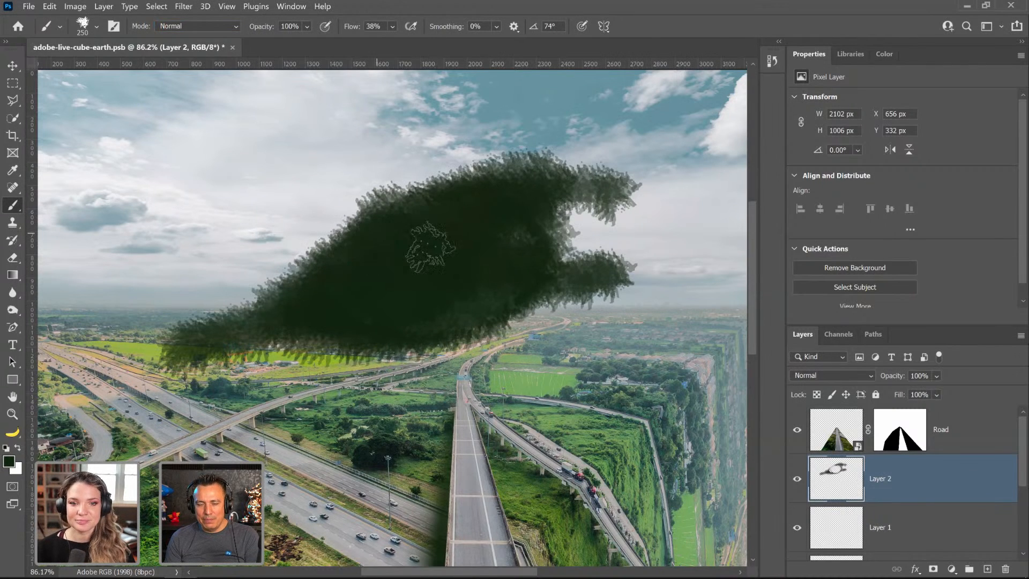
{"action": "mouse_move", "coordinate": [503, 246]}
{"action": "left_mouse_down"}
{"action": "mouse_move", "coordinate": [482, 283]}
{"action": "mouse_move", "coordinate": [515, 257]}
{"action": "left_mouse_up"}
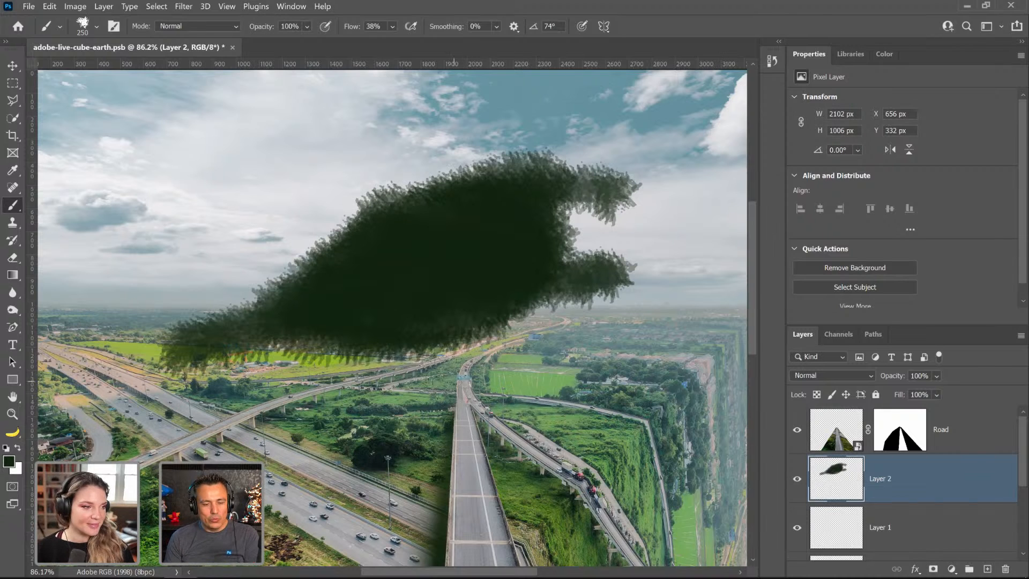
{"action": "mouse_move", "coordinate": [413, 278]}
{"action": "left_mouse_down"}
{"action": "mouse_move", "coordinate": [525, 241]}
{"action": "mouse_move", "coordinate": [418, 284]}
{"action": "mouse_move", "coordinate": [499, 247]}
{"action": "left_mouse_up"}
Step: Delete the test layers Layer 2 and Layer 1 so that Road Shadow sits directly below the Road layer
{"action": "mouse_move", "coordinate": [836, 481]}
{"action": "left_mouse_down"}
{"action": "mouse_move", "coordinate": [858, 527]}
{"action": "mouse_move", "coordinate": [1005, 569]}
{"action": "left_mouse_up"}
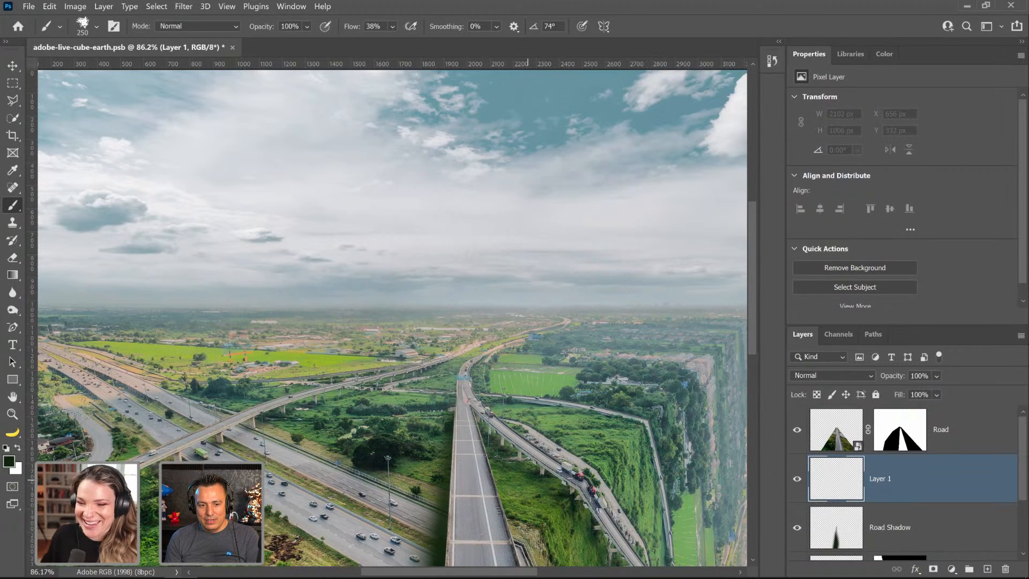
{"action": "double_click", "coordinate": [13, 396]}
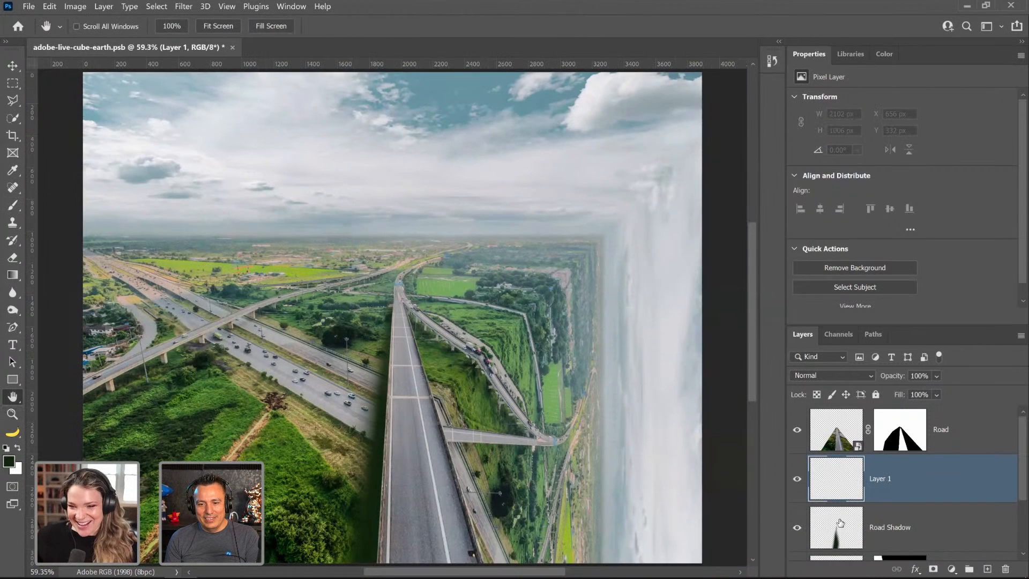
{"action": "left_click", "coordinate": [797, 479]}
{"action": "left_click_drag", "start_coordinate": [836, 479], "coordinate": [1007, 570]}
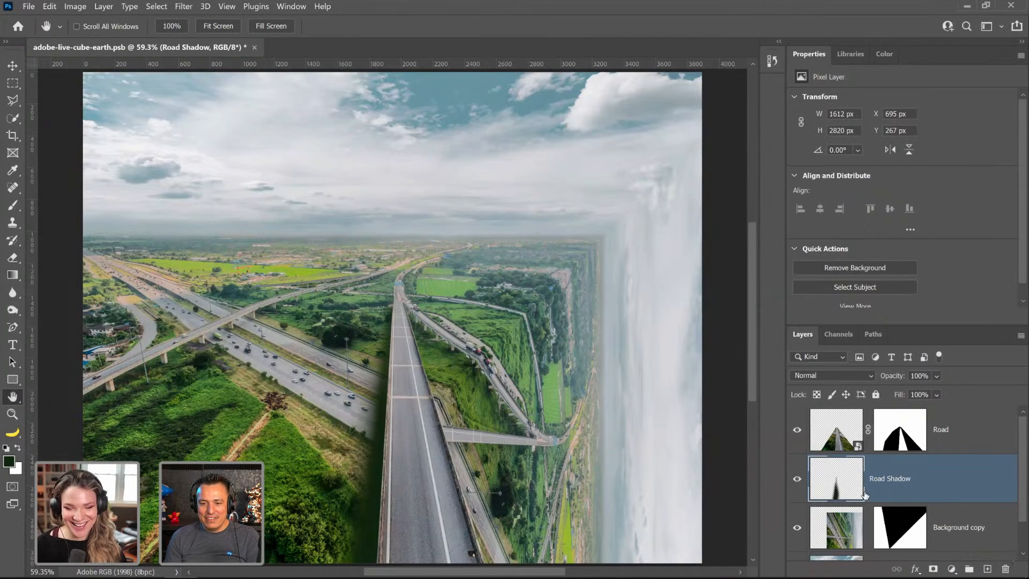
Step: Choose the Soft Round brush from the General Brushes presets
{"action": "left_click", "coordinate": [13, 204]}
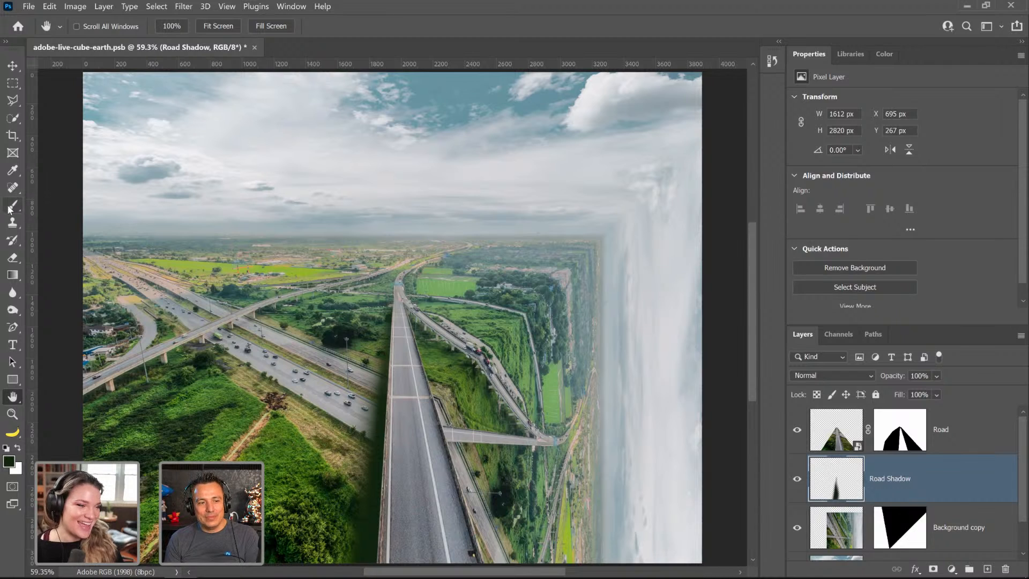
{"action": "left_click", "coordinate": [98, 29]}
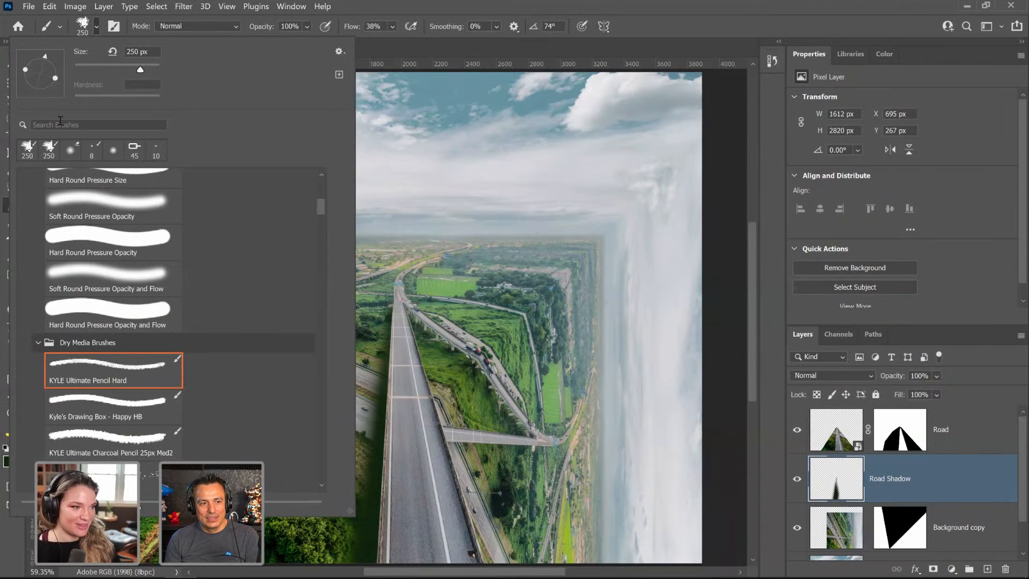
{"action": "left_click", "coordinate": [94, 209]}
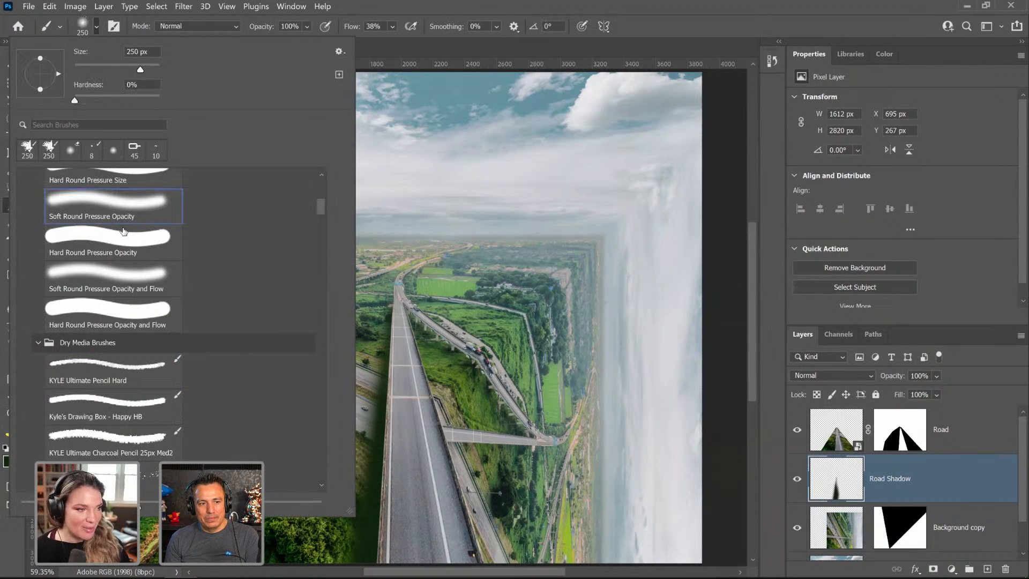
{"action": "scroll", "coordinate": [321, 207], "scroll_direction": "up", "scroll_amount": 5}
{"action": "left_click_drag", "start_coordinate": [322, 207], "coordinate": [329, 179]}
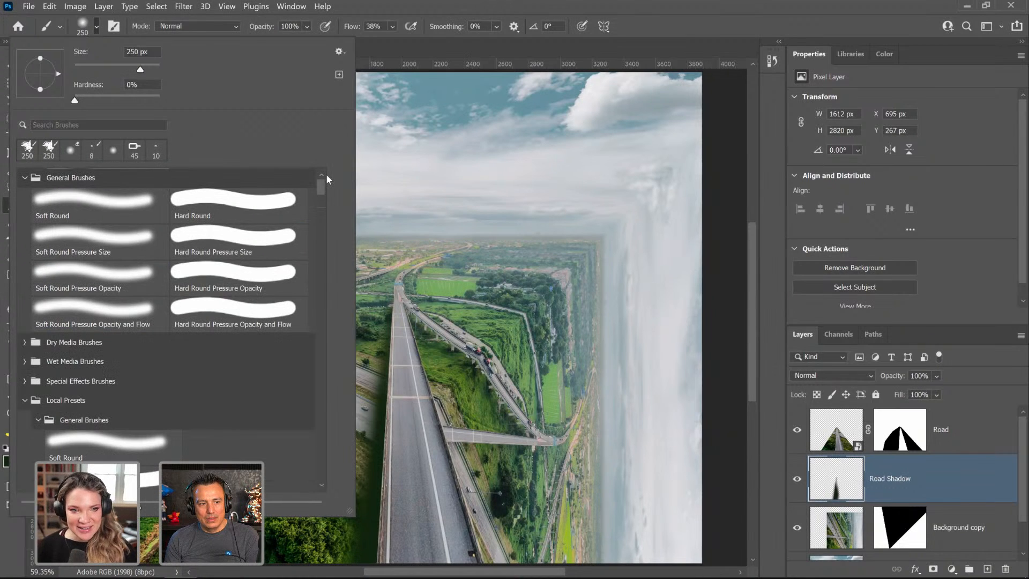
{"action": "left_click", "coordinate": [79, 215]}
{"action": "left_click", "coordinate": [456, 22]}
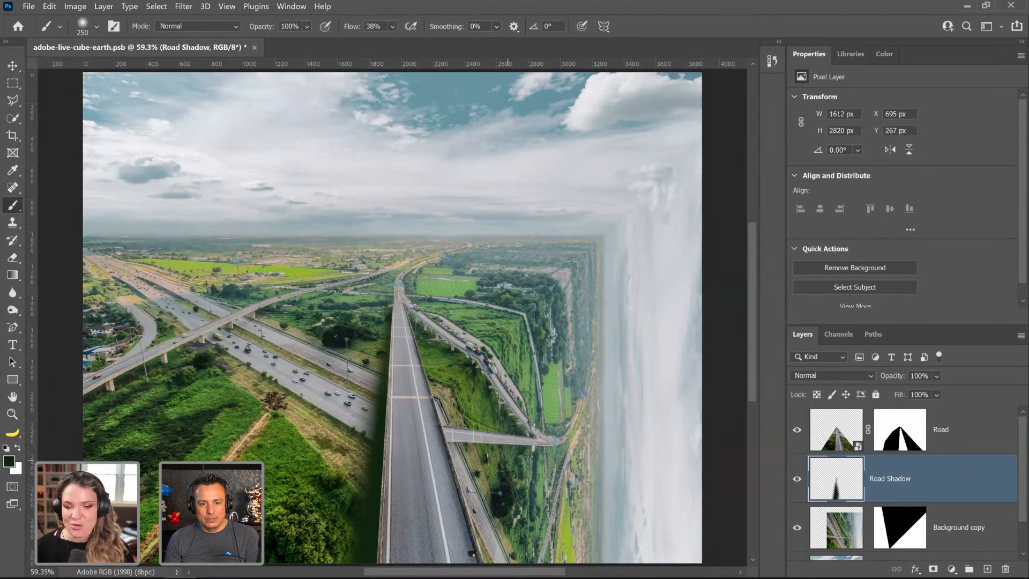
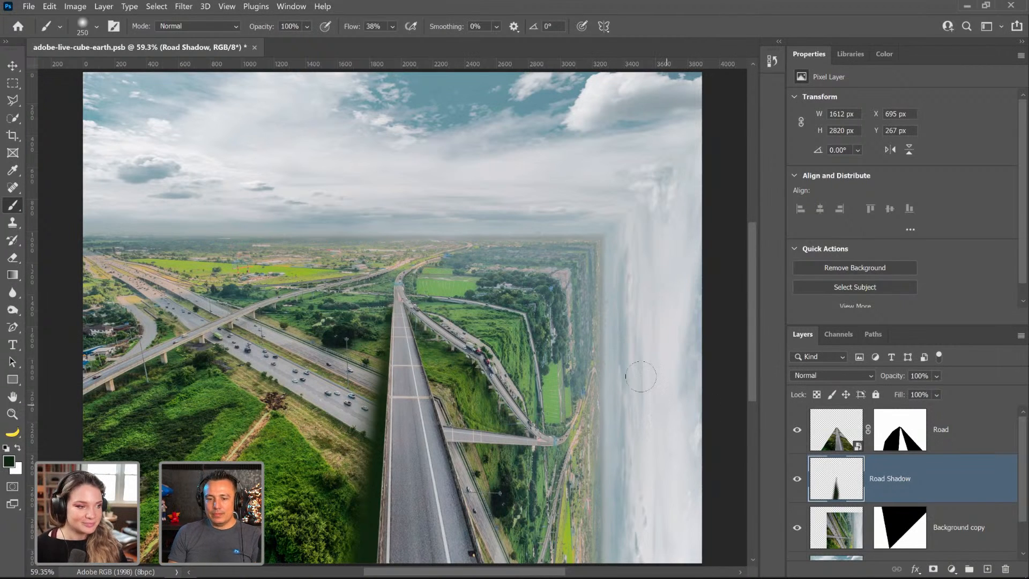
Step: Toggle the Road Shadow layer's visibility repeatedly to compare the image with and without the shadow
{"action": "left_click", "coordinate": [796, 480]}
{"action": "left_click", "coordinate": [796, 480]}
{"action": "left_click", "coordinate": [797, 479]}
{"action": "left_click", "coordinate": [796, 479]}
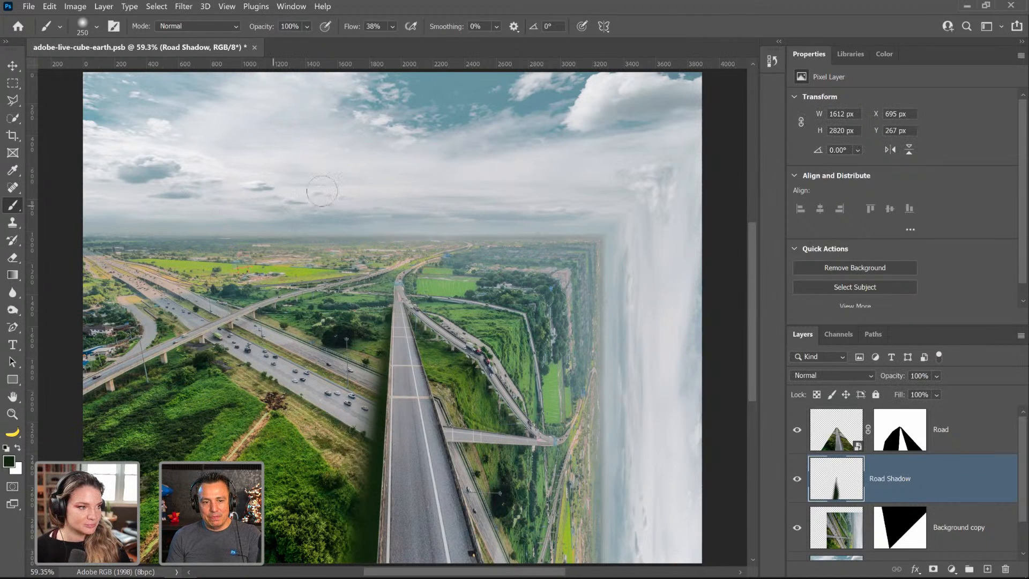
{"action": "left_click", "coordinate": [796, 480]}
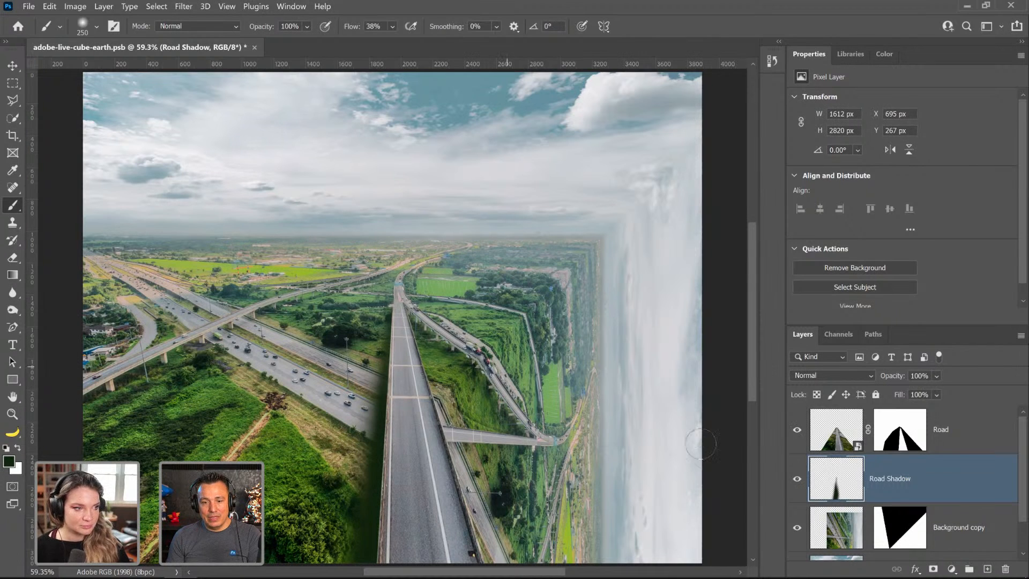
{"action": "left_click", "coordinate": [797, 479]}
{"action": "left_click", "coordinate": [797, 478]}
{"action": "left_click", "coordinate": [797, 479]}
{"action": "left_click", "coordinate": [797, 478]}
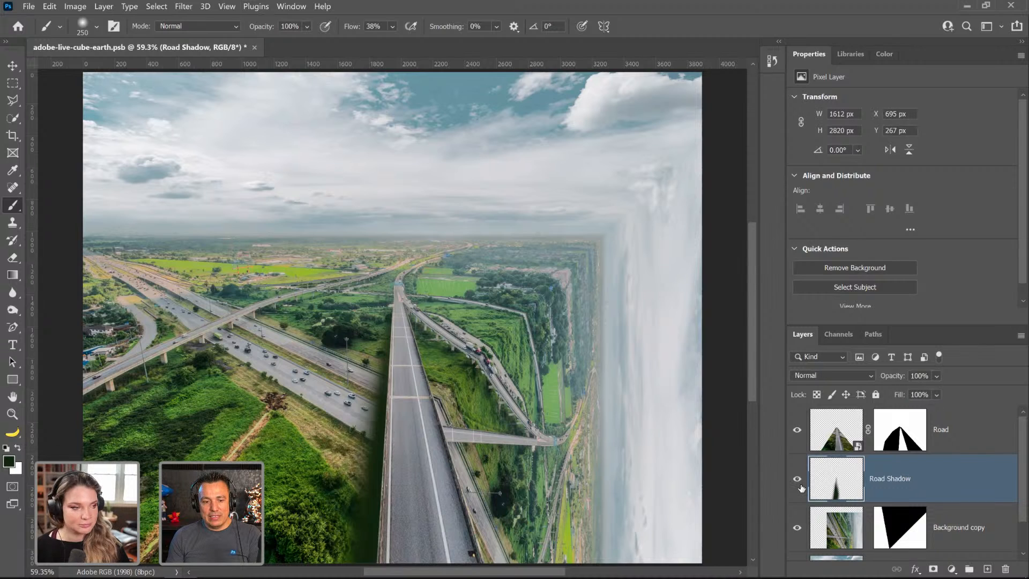
Step: Set the Road Shadow layer's blend mode to Multiply and its opacity to 58%
{"action": "left_click", "coordinate": [798, 375]}
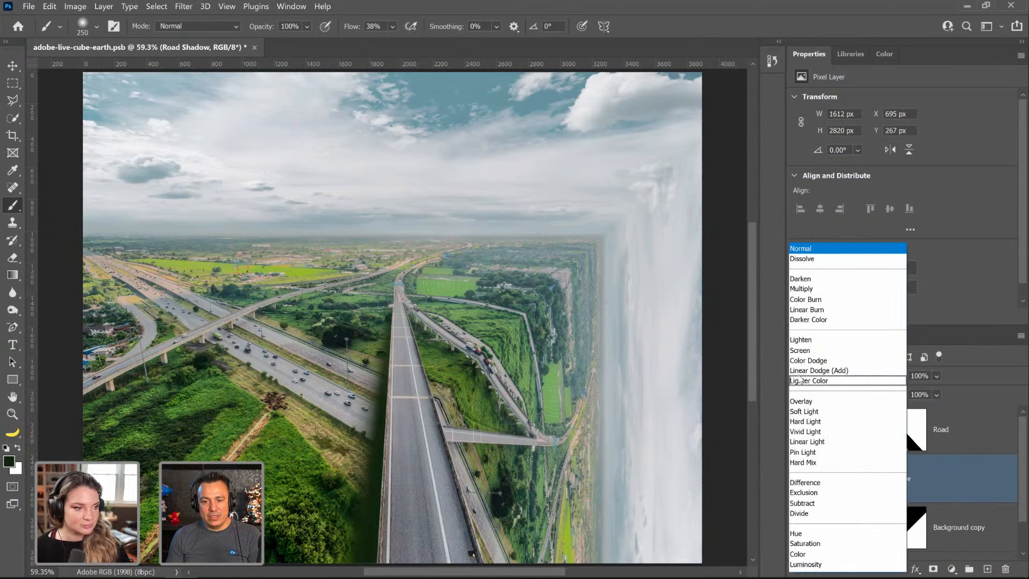
{"action": "left_click", "coordinate": [801, 290]}
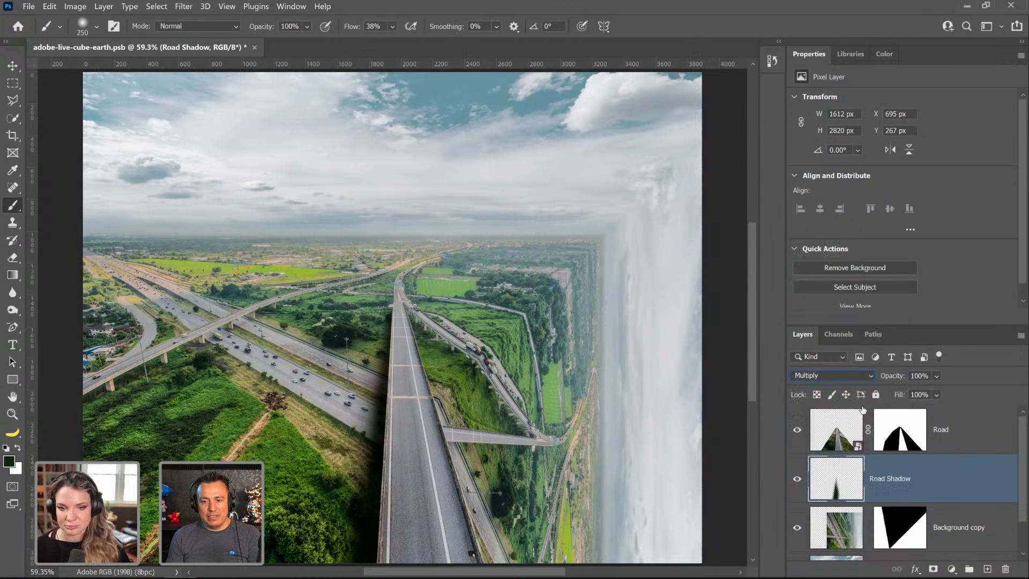
{"action": "left_click", "coordinate": [936, 376]}
{"action": "left_click", "coordinate": [918, 392]}
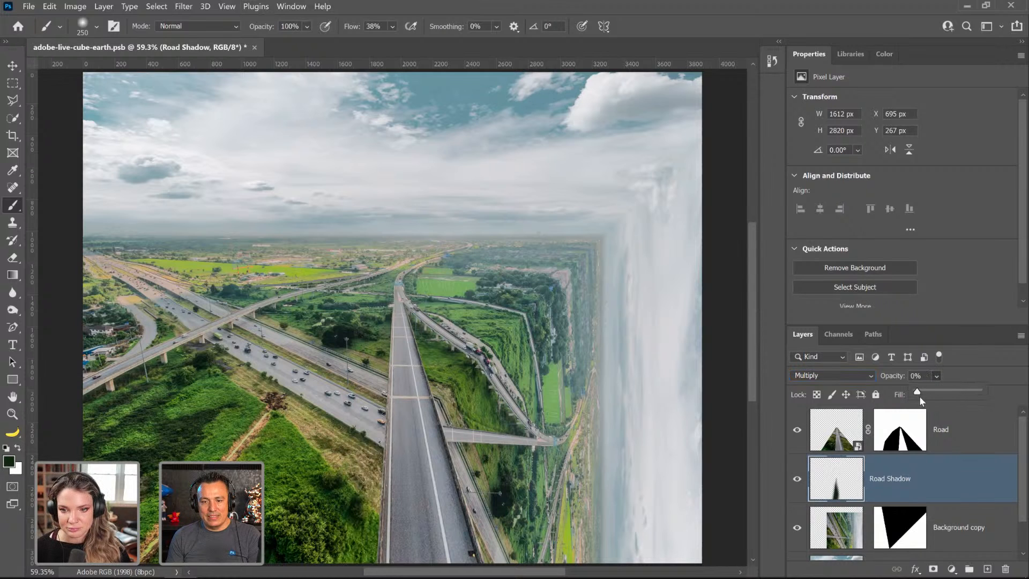
{"action": "left_click_drag", "start_coordinate": [923, 393], "coordinate": [949, 395]}
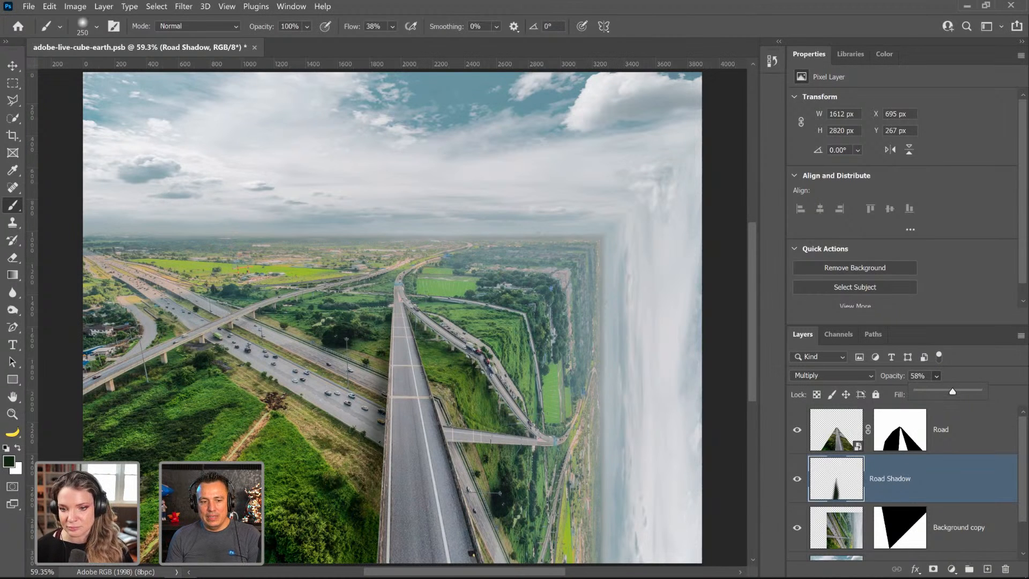
Step: Paint a black 250 px soft test patch over the distant highways on a new layer using the default colors, and delete that layer
{"action": "scroll", "coordinate": [984, 572], "scroll_direction": "up", "scroll_amount": 1}
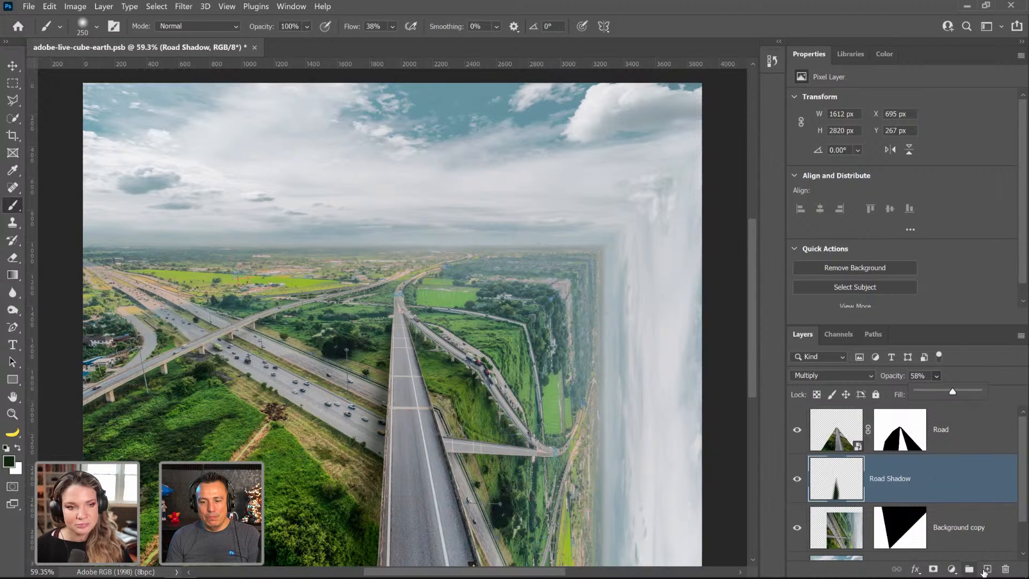
{"action": "left_click", "coordinate": [985, 569]}
{"action": "left_click", "coordinate": [5, 448]}
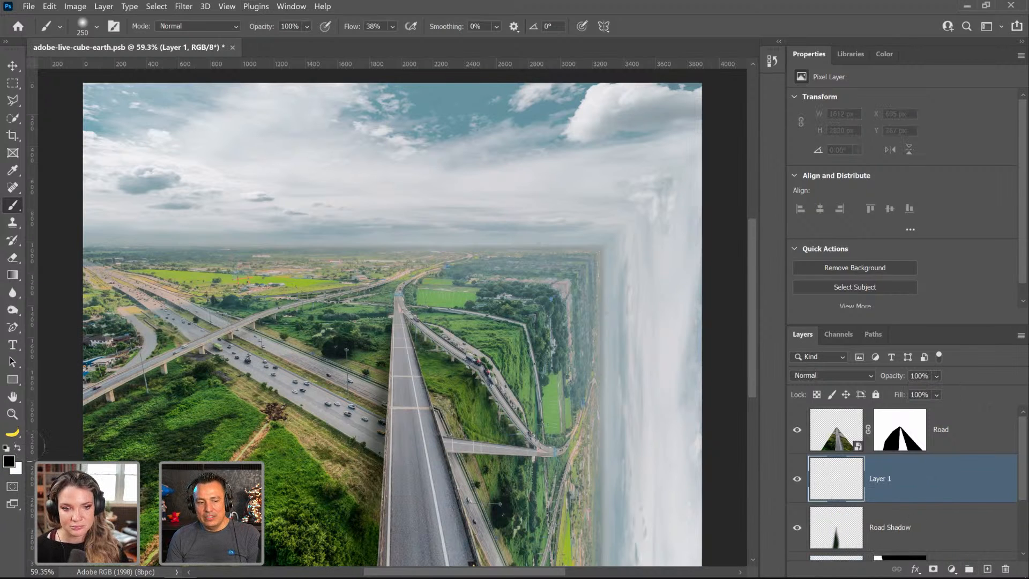
{"action": "mouse_move", "coordinate": [293, 303]}
{"action": "left_mouse_down"}
{"action": "mouse_move", "coordinate": [235, 308]}
{"action": "mouse_move", "coordinate": [348, 268]}
{"action": "mouse_move", "coordinate": [244, 292]}
{"action": "left_mouse_up"}
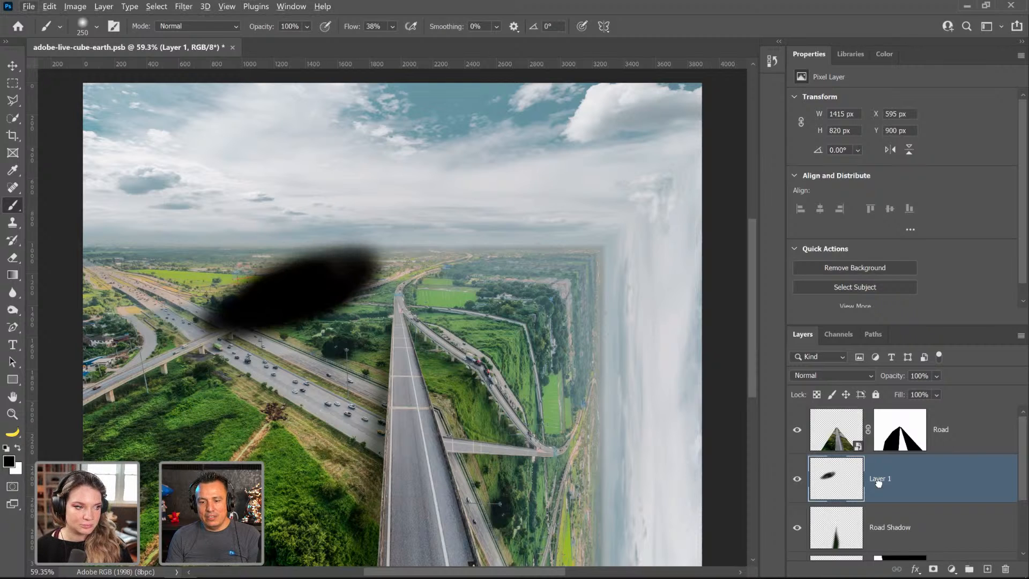
{"action": "mouse_move", "coordinate": [838, 485]}
{"action": "left_mouse_down"}
{"action": "mouse_move", "coordinate": [837, 531]}
{"action": "mouse_move", "coordinate": [1005, 568]}
{"action": "left_mouse_up"}
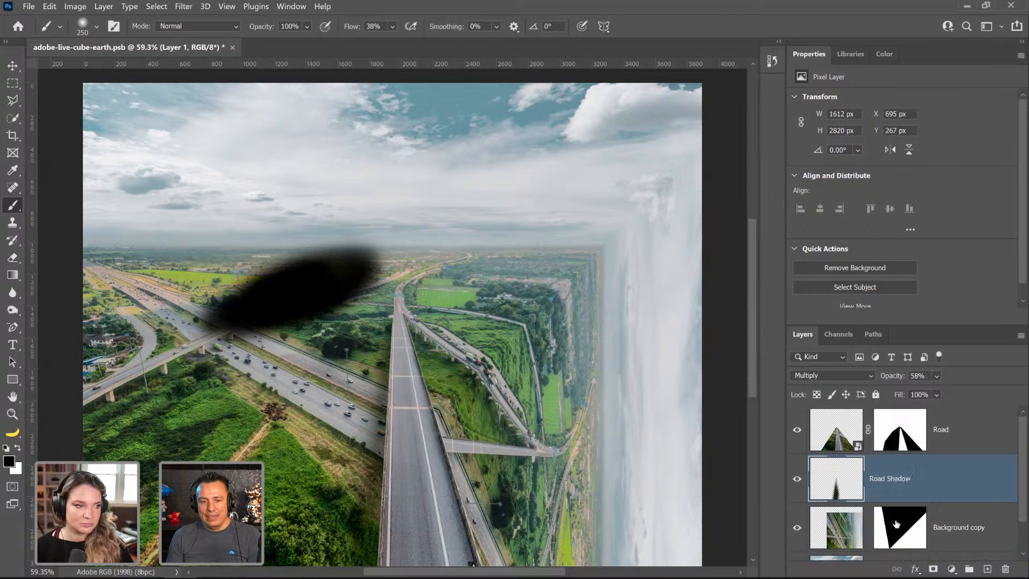
Step: Compare the image with and without the Road Shadow layer, and save the document with the shadow visible
{"action": "left_click", "coordinate": [798, 479]}
{"action": "left_click", "coordinate": [798, 479]}
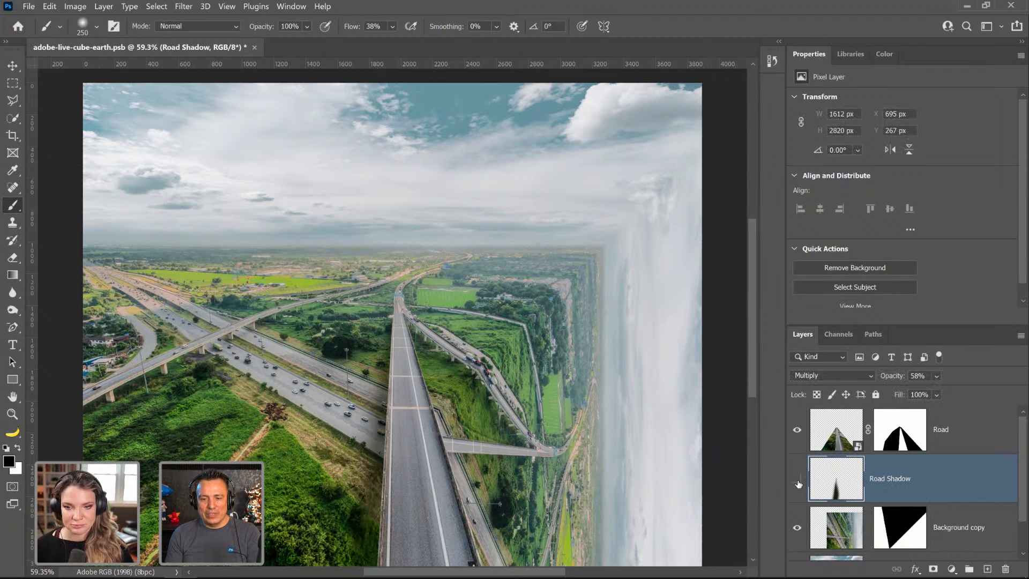
{"action": "left_click", "coordinate": [797, 482]}
{"action": "left_click", "coordinate": [797, 485]}
{"action": "key", "text": "ctrl+s"}
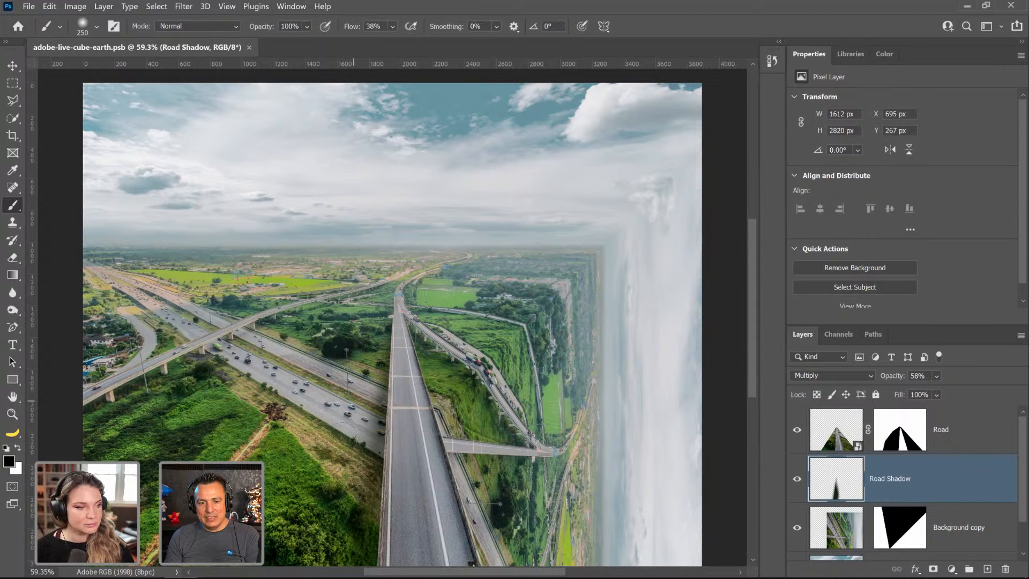
Step: Paint a soft black shadow stroke down the left edge of the foreground road on the Road Shadow layer, and save
{"action": "left_click_drag", "start_coordinate": [371, 390], "coordinate": [361, 537]}
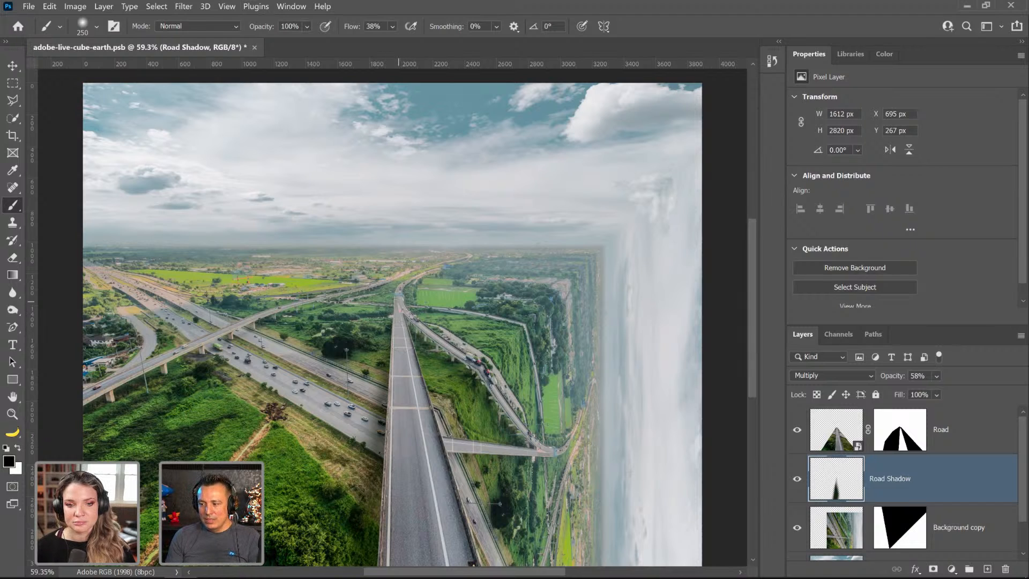
{"action": "key", "text": "ctrl+s"}
{"action": "scroll", "coordinate": [462, 367], "scroll_direction": "down", "scroll_amount": 1}
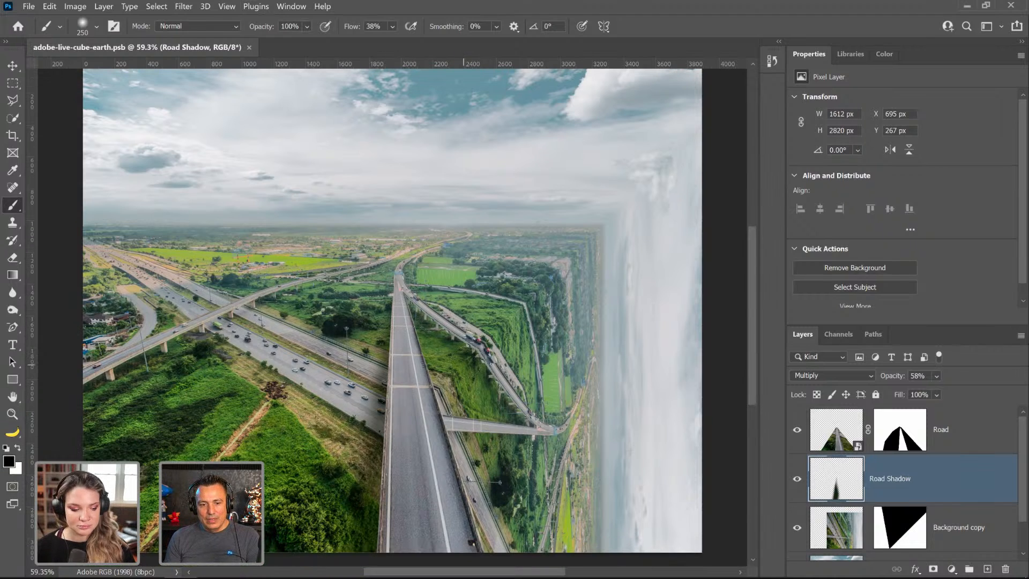
Step: Hide the Road and Road Shadow layers and examine the road corner and right-hand highway in the composite at 300%
{"action": "left_click", "coordinate": [796, 480]}
{"action": "left_click", "coordinate": [797, 479]}
{"action": "scroll", "coordinate": [839, 505], "scroll_direction": "down", "scroll_amount": 1}
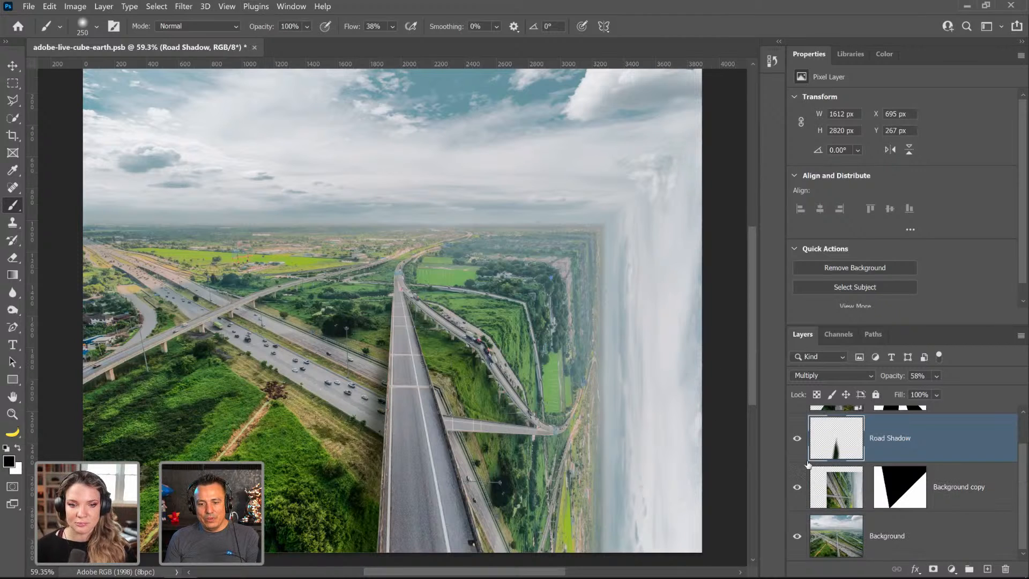
{"action": "left_click", "coordinate": [798, 439]}
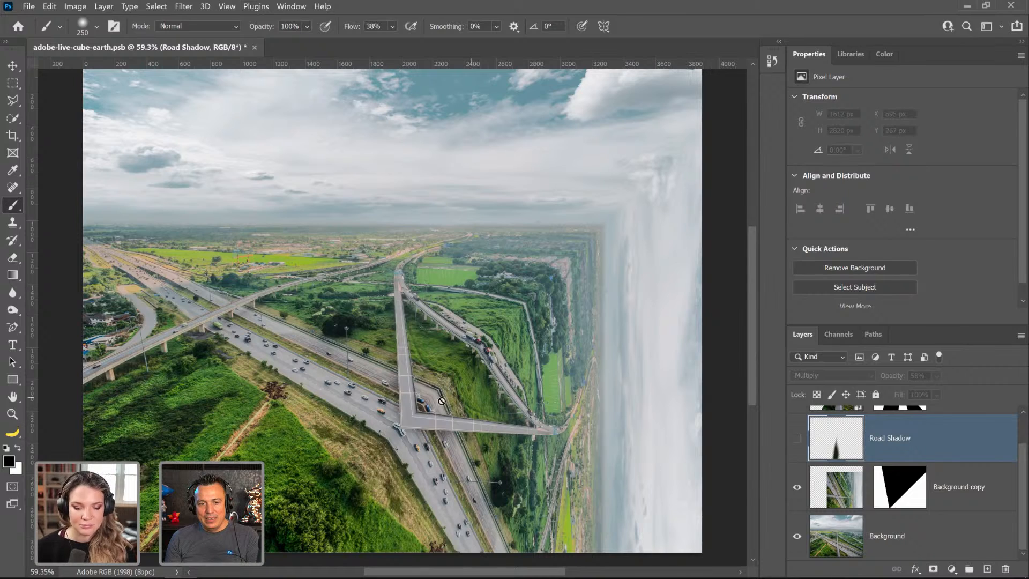
{"action": "left_click", "coordinate": [509, 416]}
{"action": "left_click", "coordinate": [510, 416]}
{"action": "left_click", "coordinate": [509, 416]}
{"action": "left_click", "coordinate": [509, 416]}
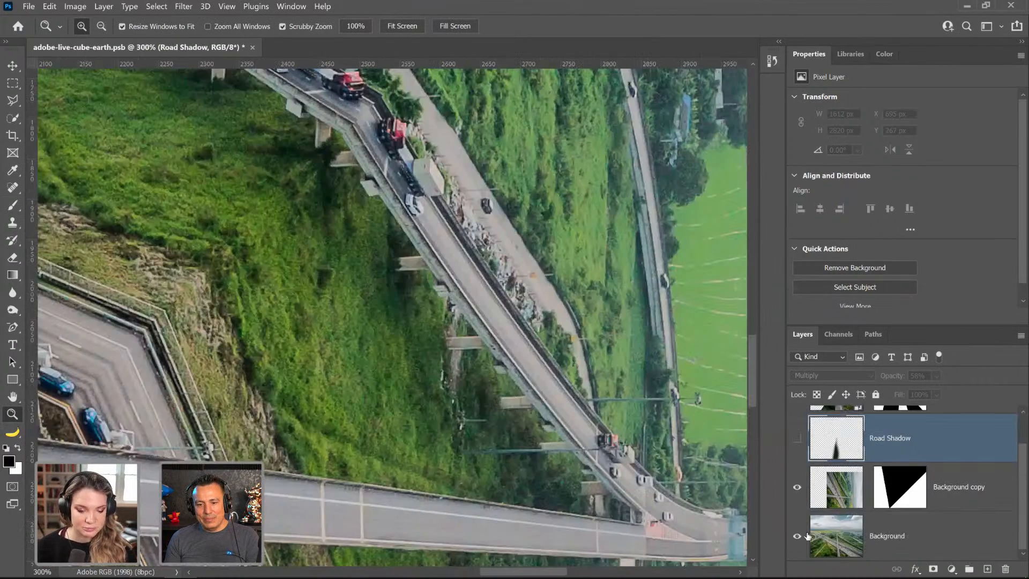
Step: Inspect the masked Background copy with the Background hidden, and show the Background, Road Shadow and Road layers again
{"action": "left_click", "coordinate": [796, 536]}
{"action": "left_click_drag", "start_coordinate": [616, 452], "coordinate": [545, 352]}
{"action": "right_click", "coordinate": [547, 352]}
{"action": "left_click", "coordinate": [572, 360]}
{"action": "right_click", "coordinate": [440, 283]}
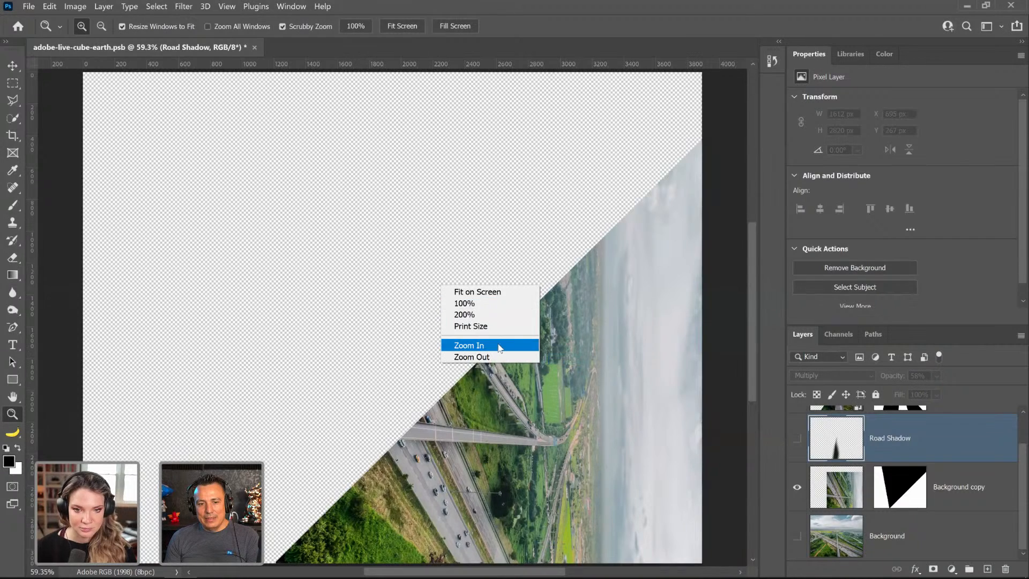
{"action": "left_click", "coordinate": [463, 356]}
{"action": "left_click", "coordinate": [797, 535]}
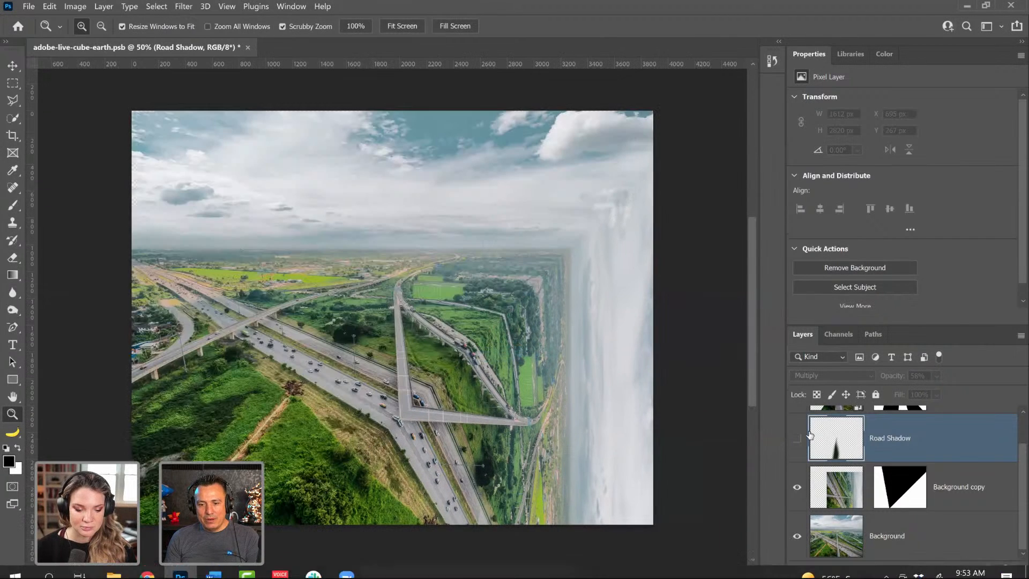
{"action": "left_click", "coordinate": [796, 438]}
{"action": "scroll", "coordinate": [801, 450], "scroll_direction": "up", "scroll_amount": 1}
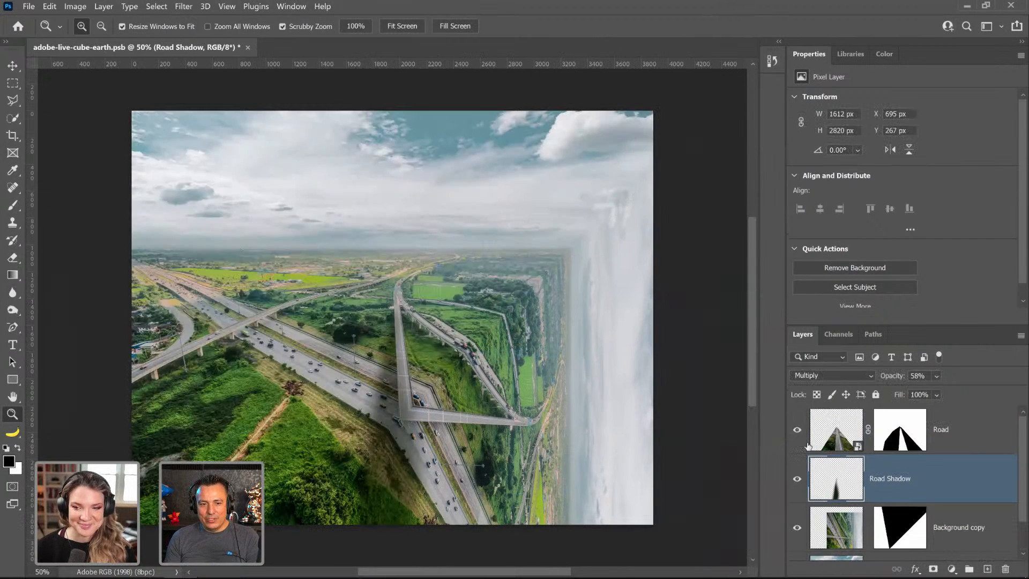
Step: Duplicate the Background layer and convert the duplicate to a smart object
{"action": "scroll", "coordinate": [843, 497], "scroll_direction": "down", "scroll_amount": 1}
{"action": "left_click", "coordinate": [838, 499]}
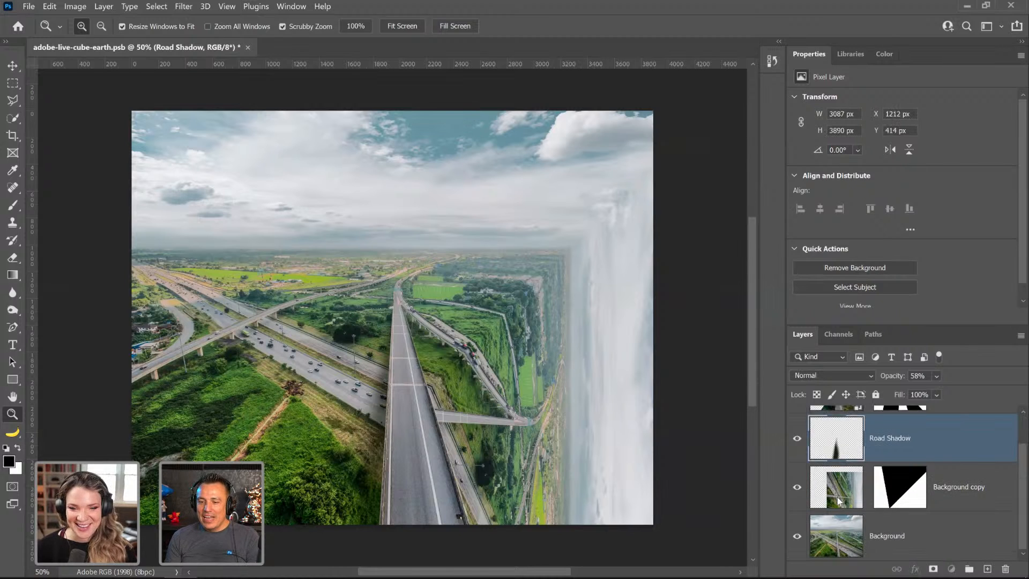
{"action": "left_click", "coordinate": [831, 544]}
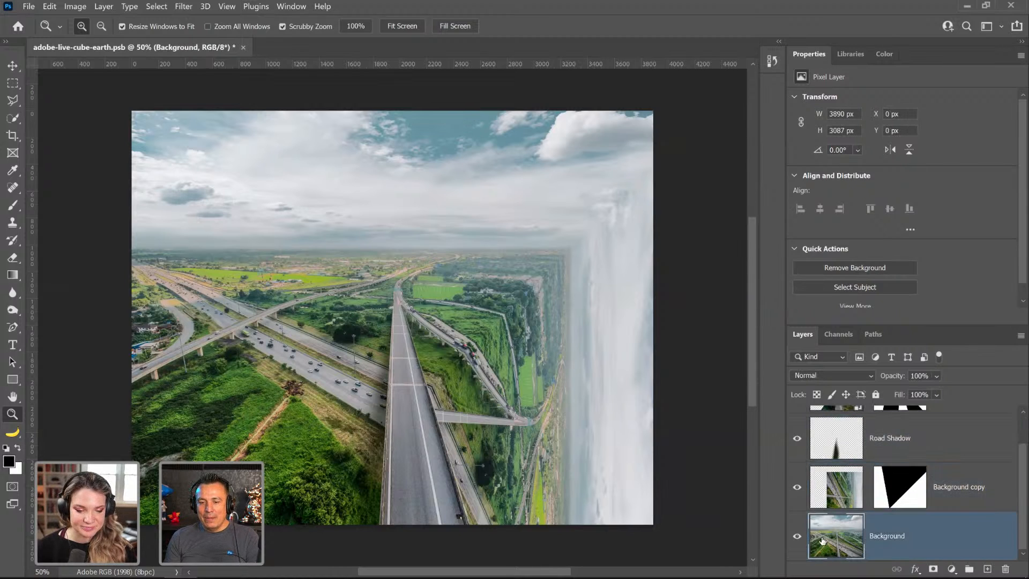
{"action": "left_click_drag", "start_coordinate": [823, 540], "coordinate": [989, 571]}
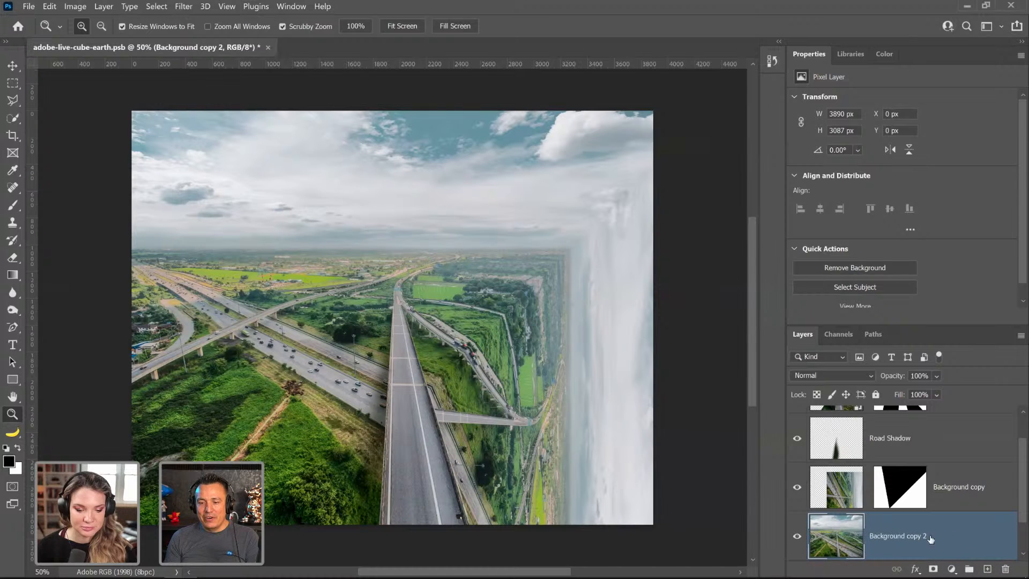
{"action": "right_click", "coordinate": [969, 537]}
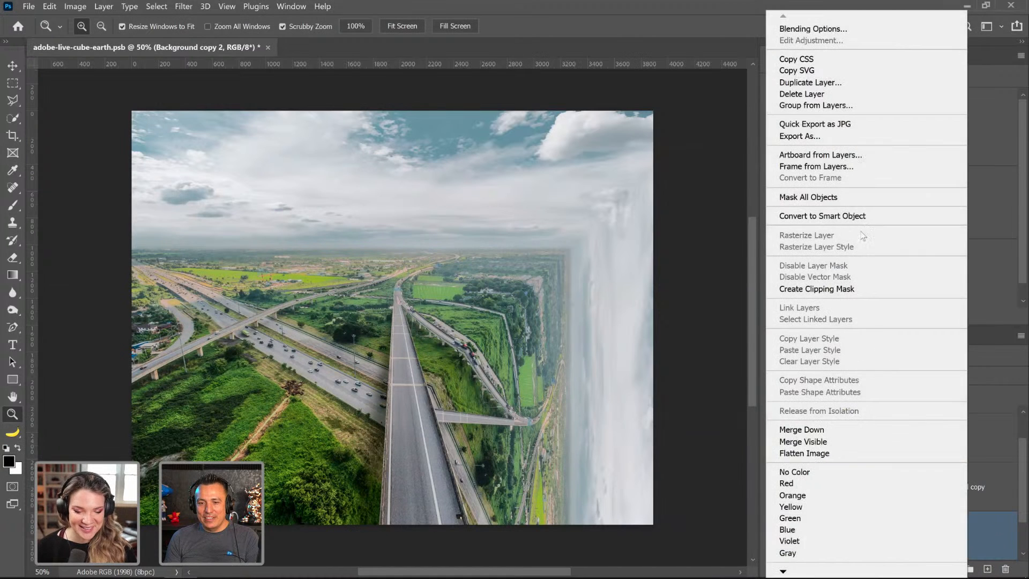
{"action": "left_click", "coordinate": [860, 218]}
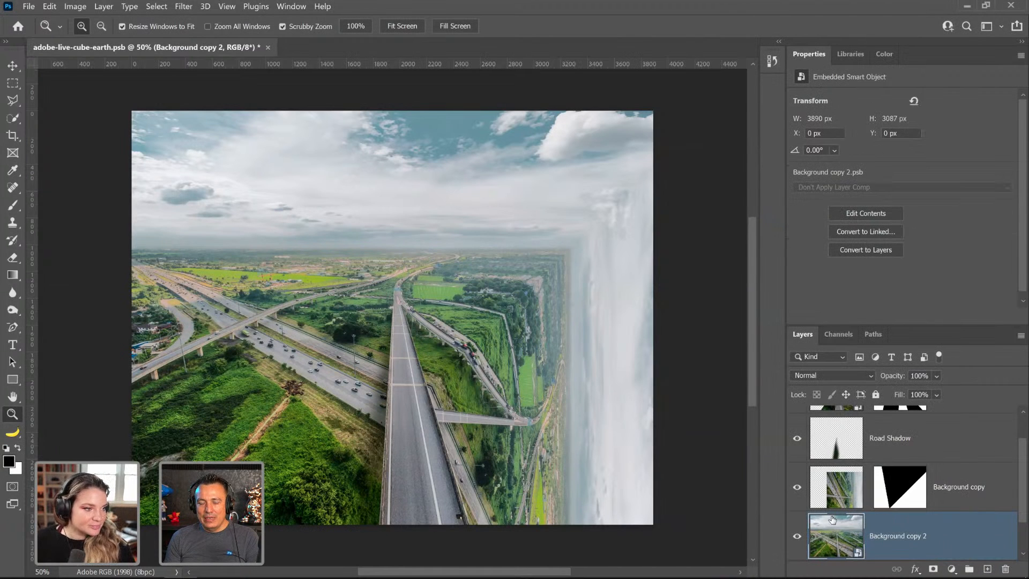
Step: Toggle the Background copy layer's visibility to check the rotated side of the scene
{"action": "left_click", "coordinate": [823, 488]}
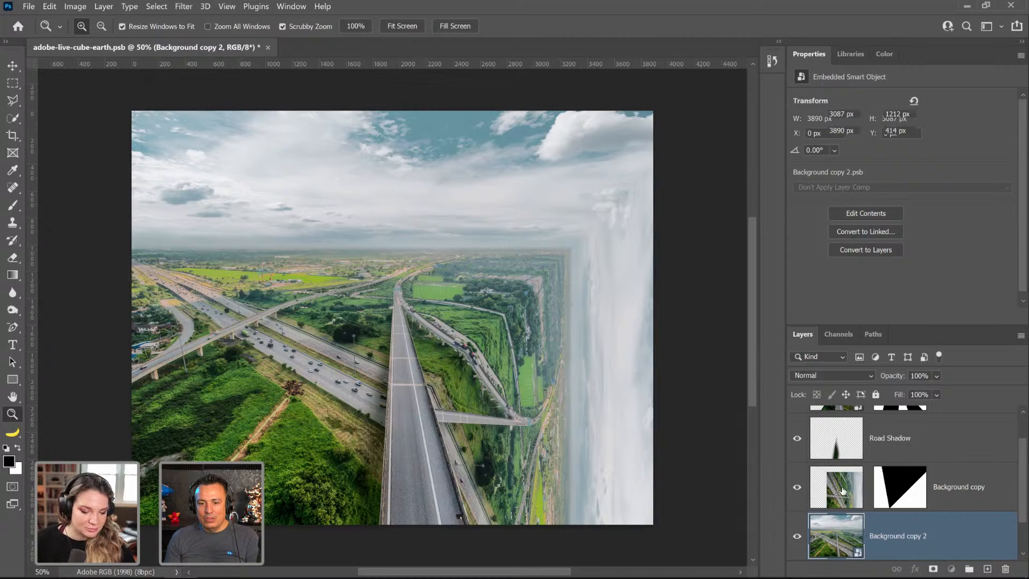
{"action": "left_click", "coordinate": [795, 489]}
{"action": "left_click", "coordinate": [795, 489]}
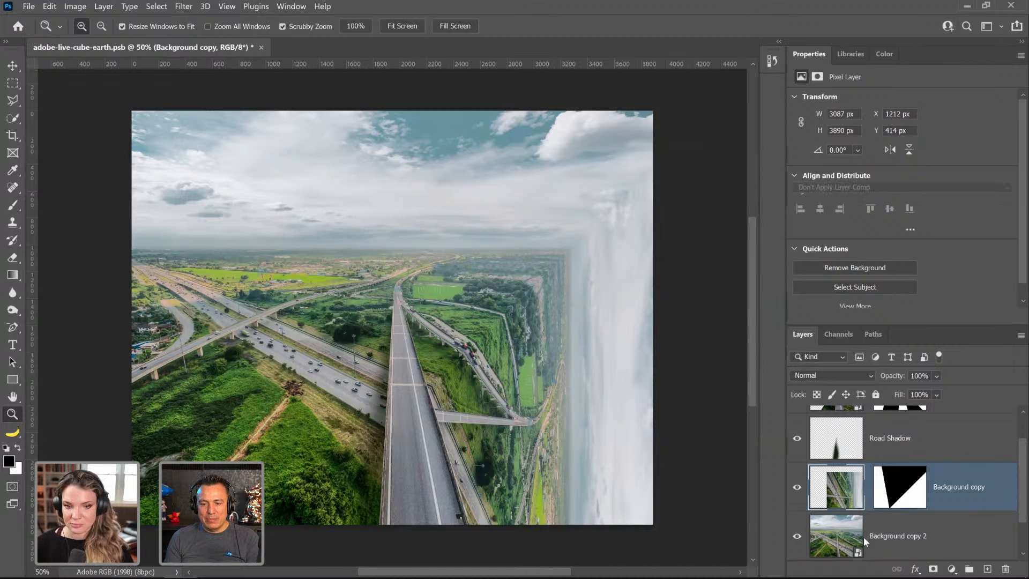
Step: Rotate the Background copy 2 smart object to 90° with Free Transform and commit the transformation
{"action": "left_click", "coordinate": [822, 542]}
{"action": "scroll", "coordinate": [866, 493], "scroll_direction": "down", "scroll_amount": 1}
{"action": "key", "text": "ctrl+t"}
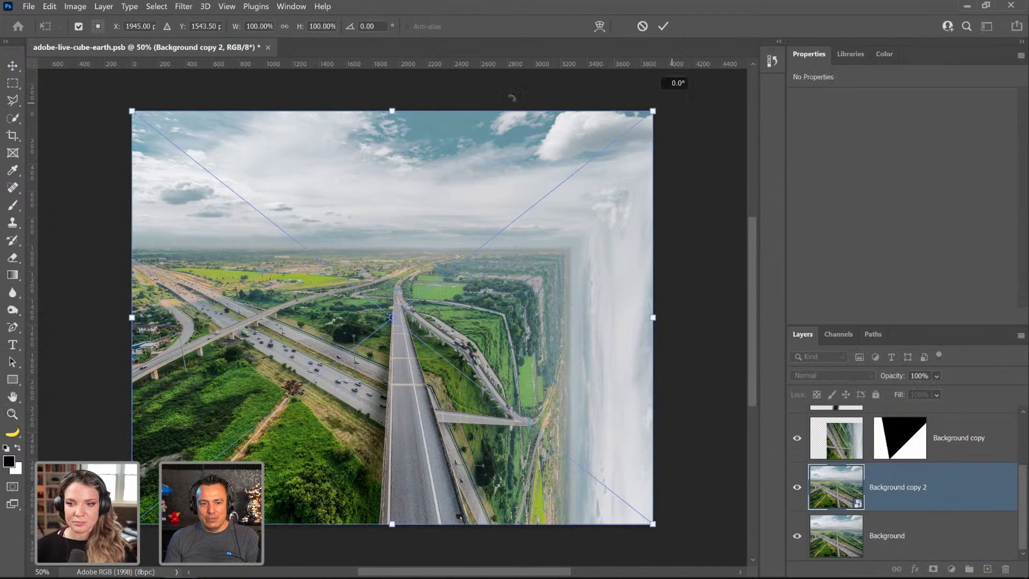
{"action": "left_click_drag", "start_coordinate": [672, 102], "coordinate": [235, 244]}
{"action": "key", "text": "ctrl+z"}
{"action": "left_click_drag", "start_coordinate": [478, 266], "coordinate": [344, 198]}
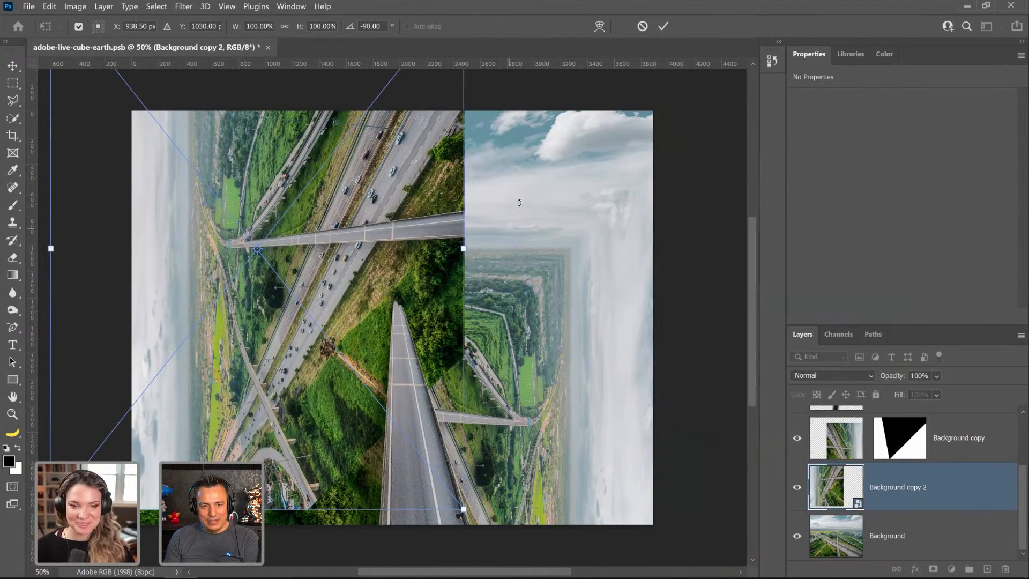
{"action": "left_click_drag", "start_coordinate": [520, 203], "coordinate": [295, 471]}
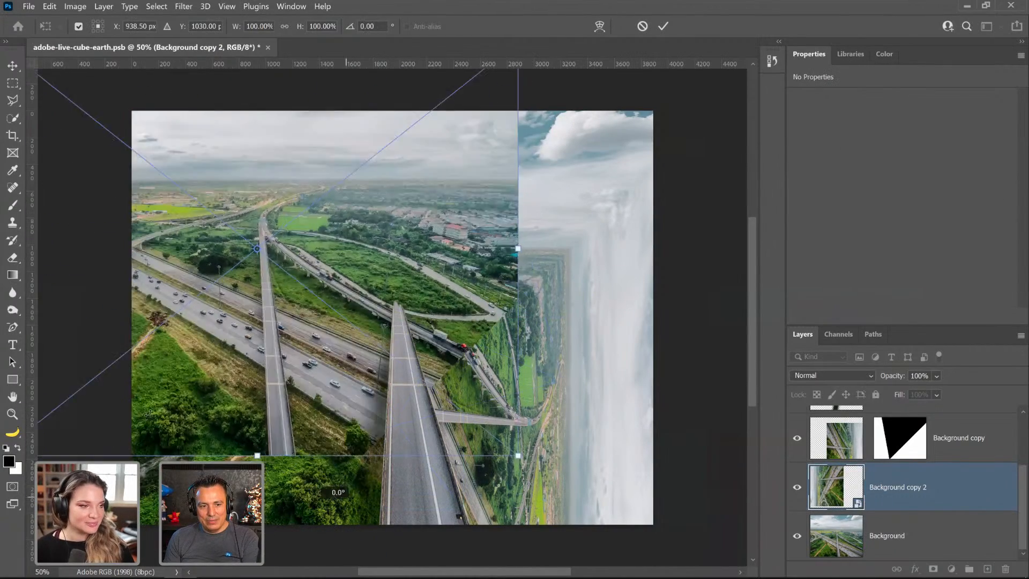
{"action": "left_click_drag", "start_coordinate": [308, 509], "coordinate": [121, 274]}
{"action": "key", "text": "Return"}
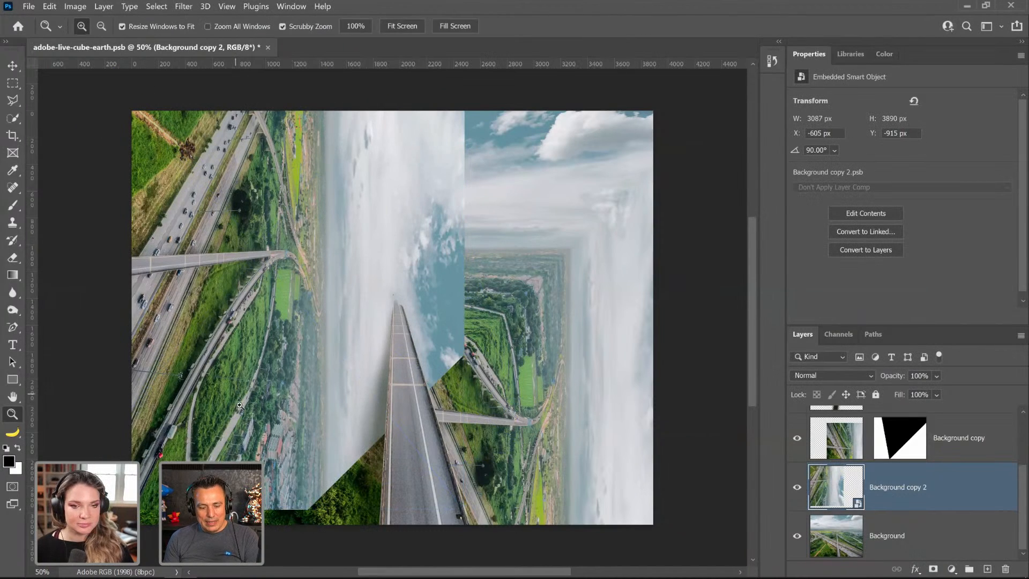
Step: Flip Background copy 2 vertically and move it over the right side of the image, at about X 804 px, Y 107 px
{"action": "left_click_drag", "start_coordinate": [300, 434], "coordinate": [324, 443]}
{"action": "right_click", "coordinate": [323, 436]}
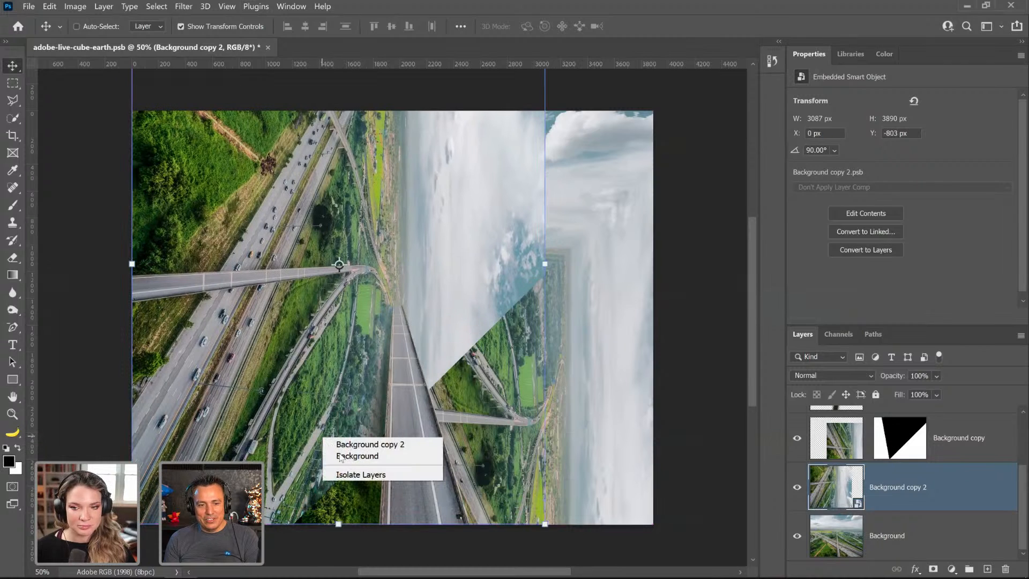
{"action": "left_click", "coordinate": [268, 421]}
{"action": "key", "text": "ctrl+t"}
{"action": "right_click", "coordinate": [271, 417]}
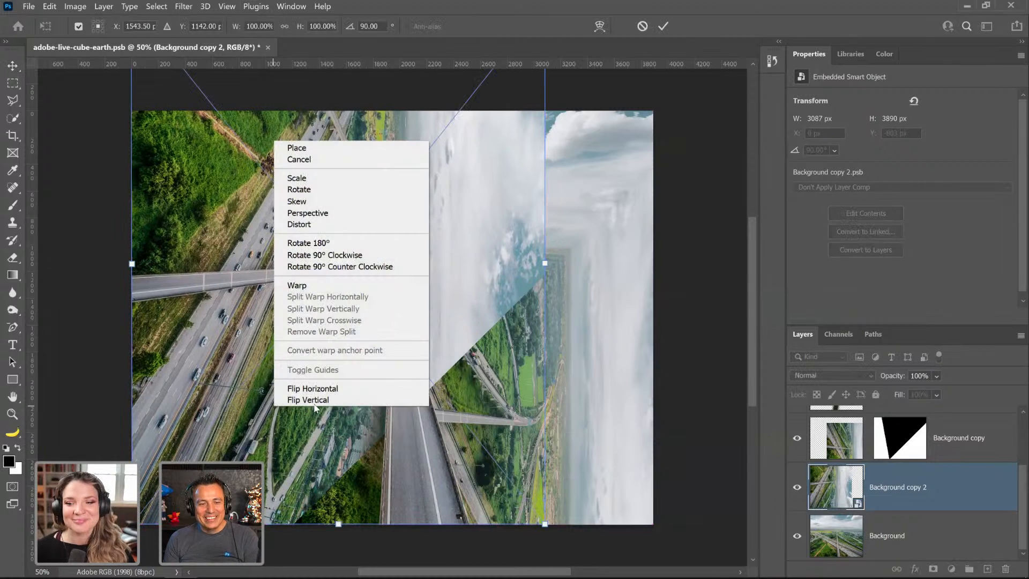
{"action": "left_click", "coordinate": [321, 402]}
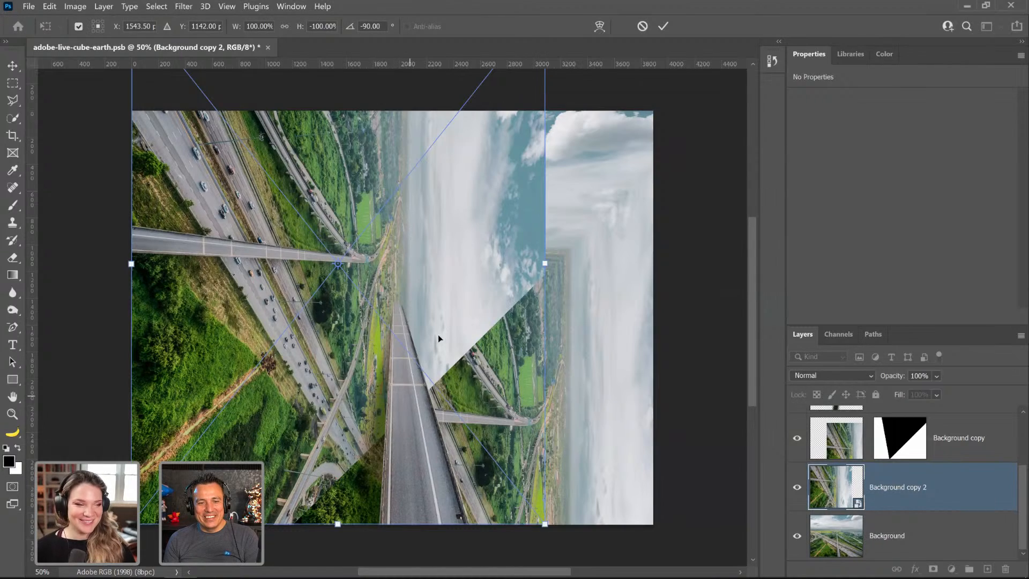
{"action": "left_click_drag", "start_coordinate": [493, 305], "coordinate": [738, 430]}
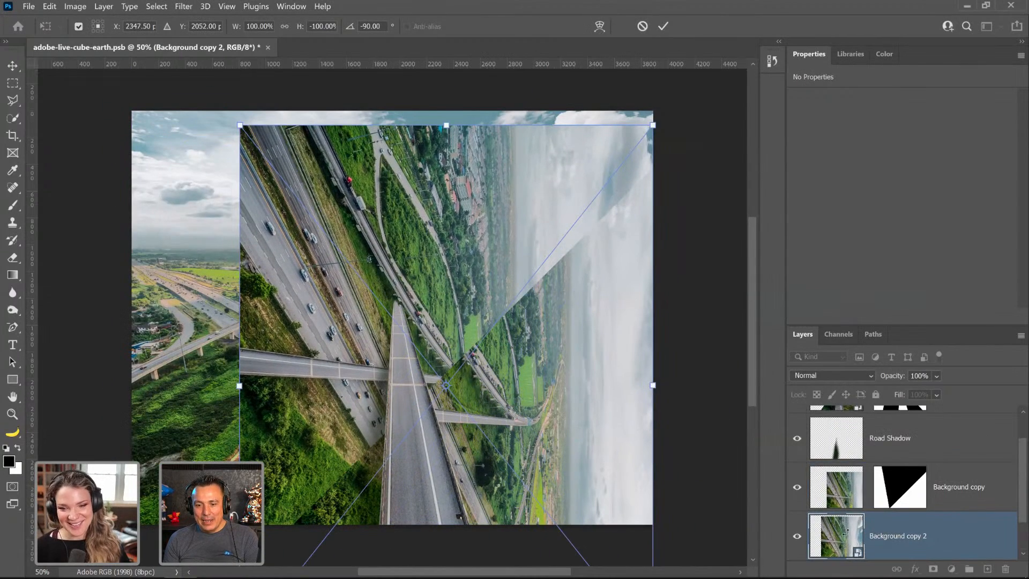
Step: Stack Background copy 2 directly above Background copy and toggle both layers' visibility to compare their alignment
{"action": "left_click_drag", "start_coordinate": [846, 532], "coordinate": [852, 498]}
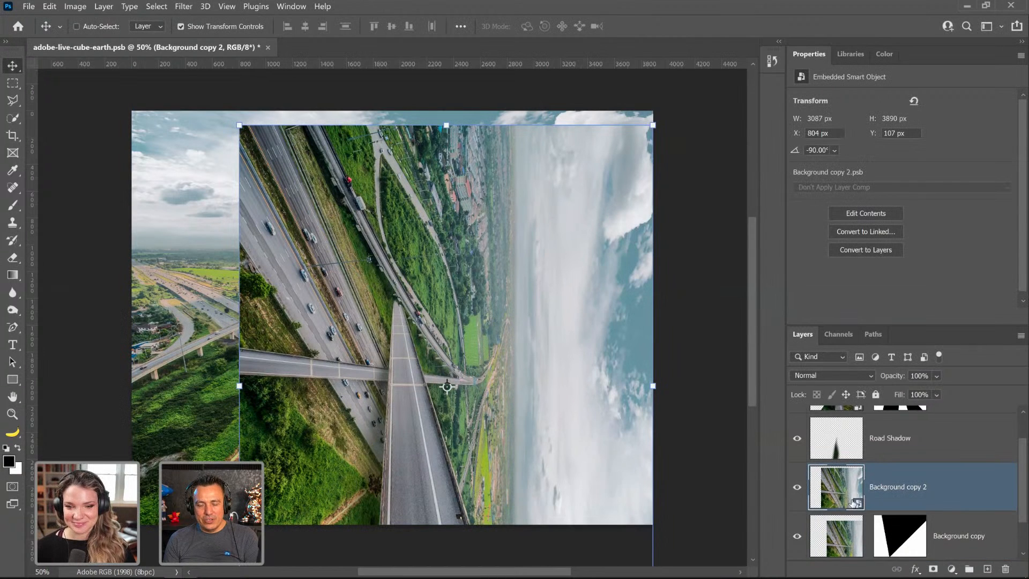
{"action": "left_click", "coordinate": [798, 498]}
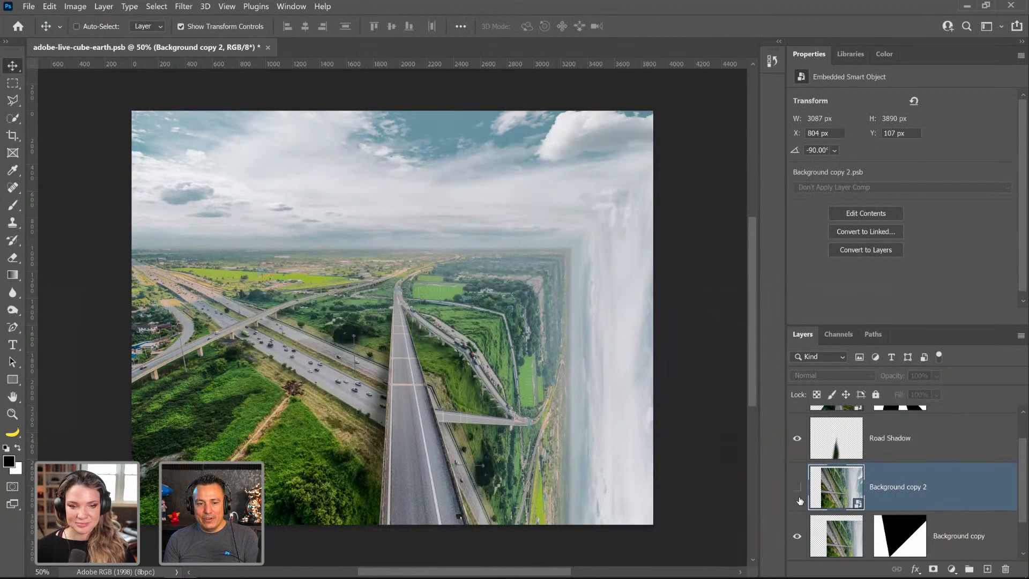
{"action": "left_click", "coordinate": [797, 539]}
{"action": "left_click", "coordinate": [796, 539]}
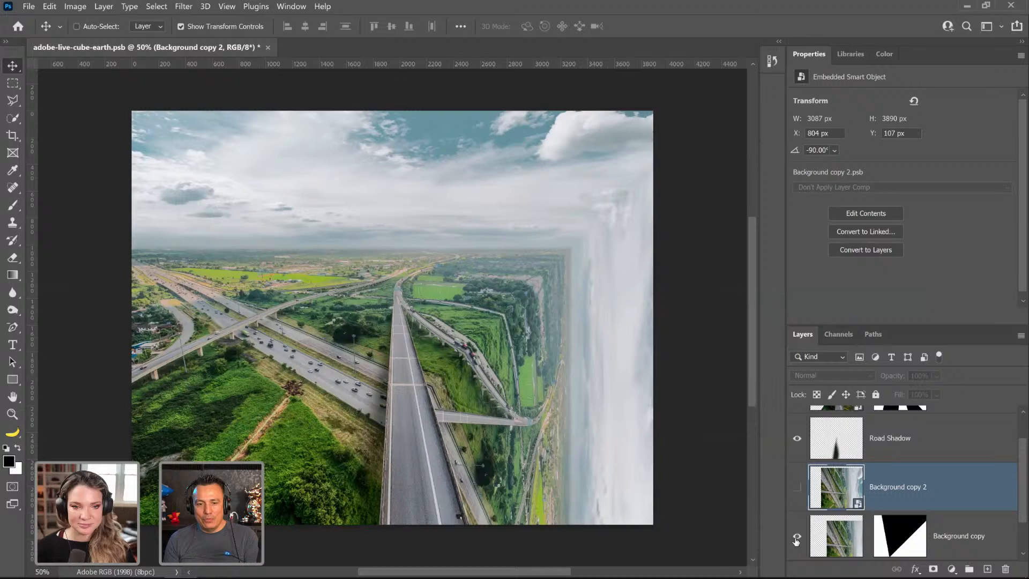
{"action": "left_click", "coordinate": [797, 487]}
Step: Set Background copy 2 to Difference blending and align it with Background copy at X 1212 px, Y 414 px
{"action": "left_click", "coordinate": [824, 375]}
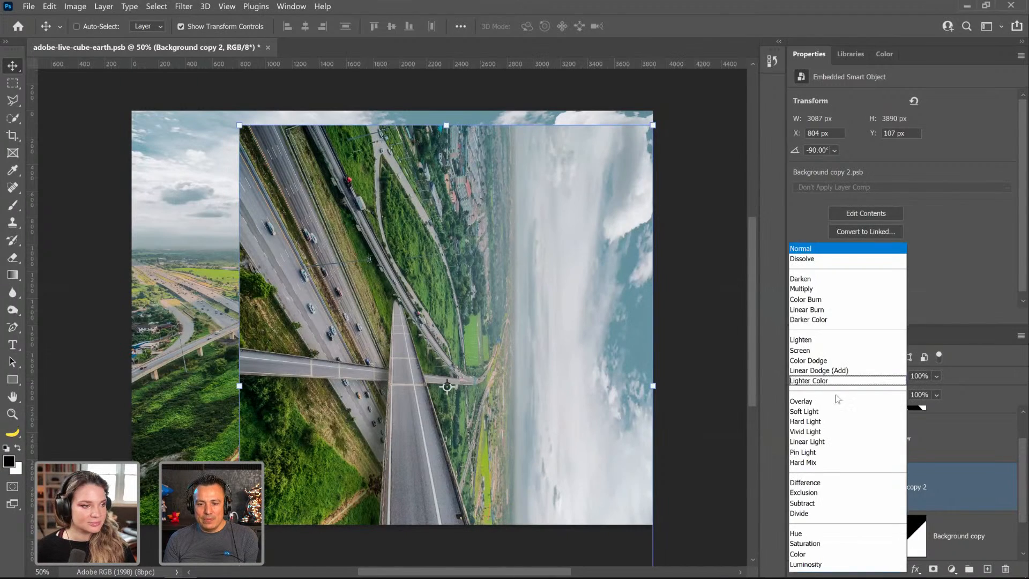
{"action": "left_click", "coordinate": [809, 484]}
{"action": "left_click_drag", "start_coordinate": [489, 477], "coordinate": [533, 456]}
{"action": "left_click_drag", "start_coordinate": [529, 282], "coordinate": [526, 508]}
Step: Hide the Background layer to check the alignment, and set Background copy 2's blend mode to Normal
{"action": "scroll", "coordinate": [810, 535], "scroll_direction": "down", "scroll_amount": 1}
{"action": "left_click", "coordinate": [796, 536]}
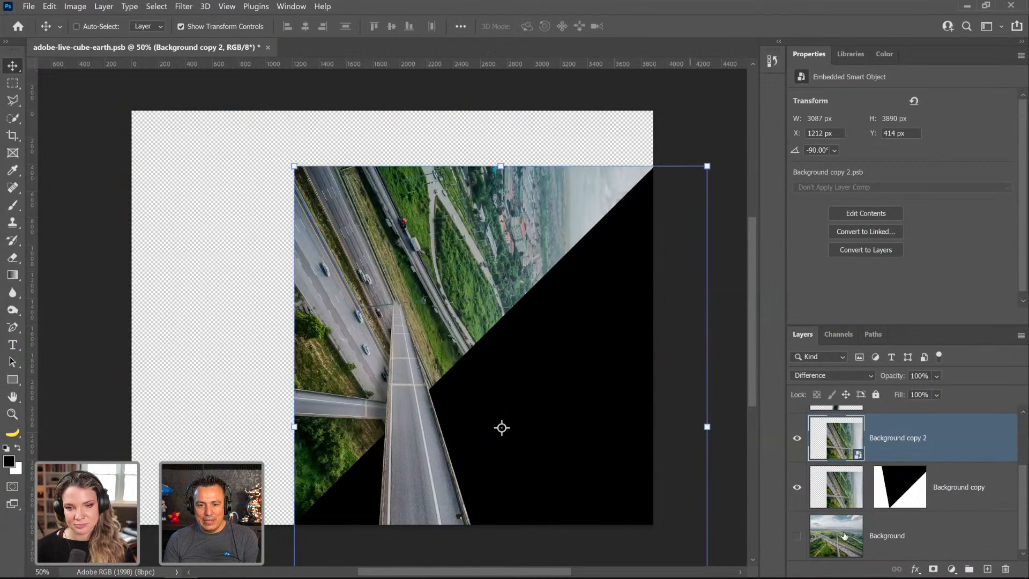
{"action": "left_click", "coordinate": [797, 536]}
{"action": "left_click", "coordinate": [797, 535]}
{"action": "scroll", "coordinate": [801, 477], "scroll_direction": "up", "scroll_amount": 2}
{"action": "scroll", "coordinate": [804, 481], "scroll_direction": "down", "scroll_amount": 1}
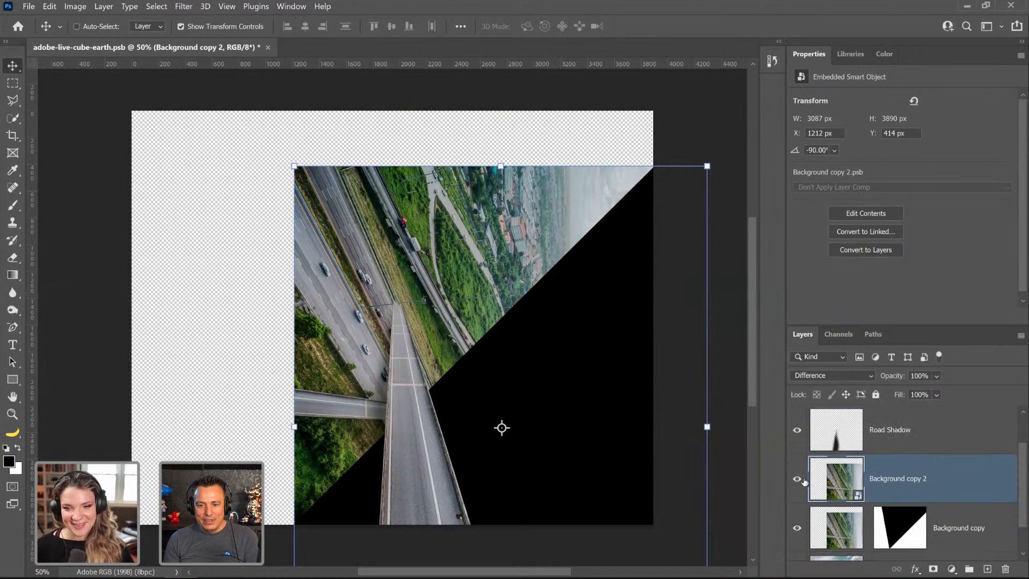
{"action": "left_click", "coordinate": [819, 376]}
{"action": "left_click", "coordinate": [815, 247]}
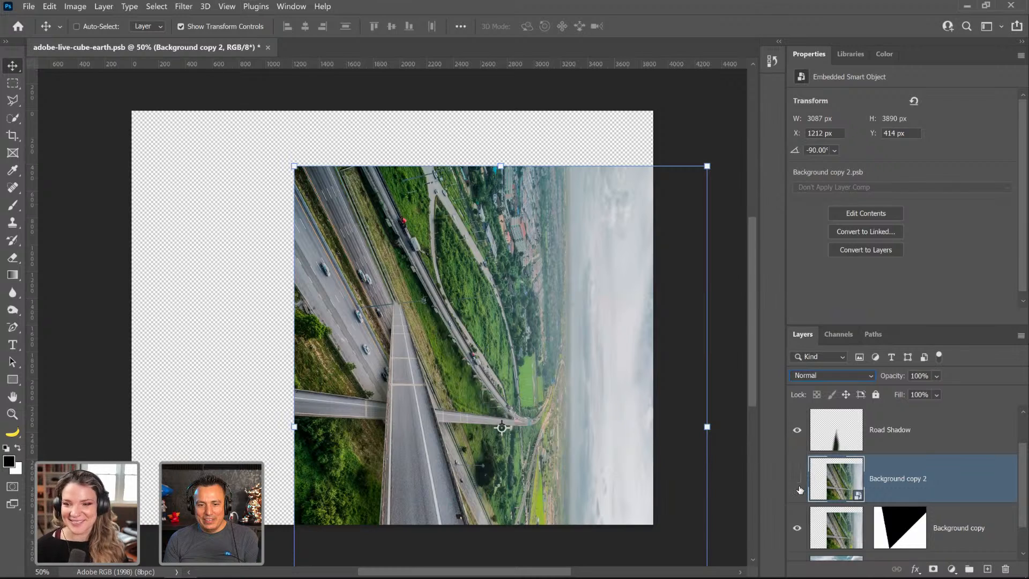
Step: Toggle Background copy 2's visibility repeatedly to compare the smart object with the Background copy beneath it
{"action": "left_click", "coordinate": [799, 485]}
{"action": "left_click", "coordinate": [798, 484]}
{"action": "left_click", "coordinate": [798, 484]}
{"action": "left_click", "coordinate": [797, 484]}
{"action": "left_click", "coordinate": [797, 485]}
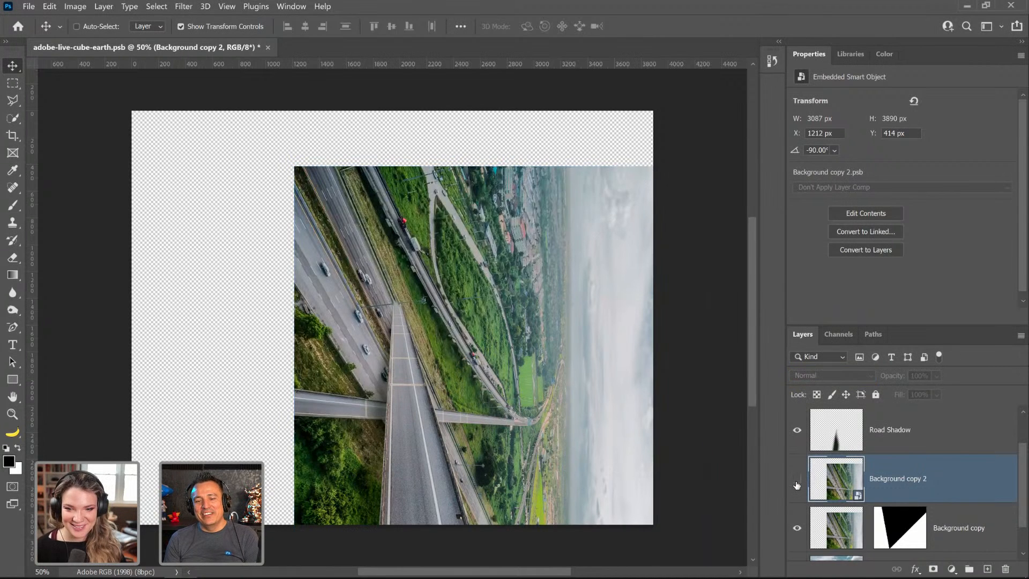
{"action": "left_click", "coordinate": [797, 485]}
Step: Copy the Background copy layer's mask onto Background copy 2
{"action": "scroll", "coordinate": [879, 511], "scroll_direction": "down", "scroll_amount": 1}
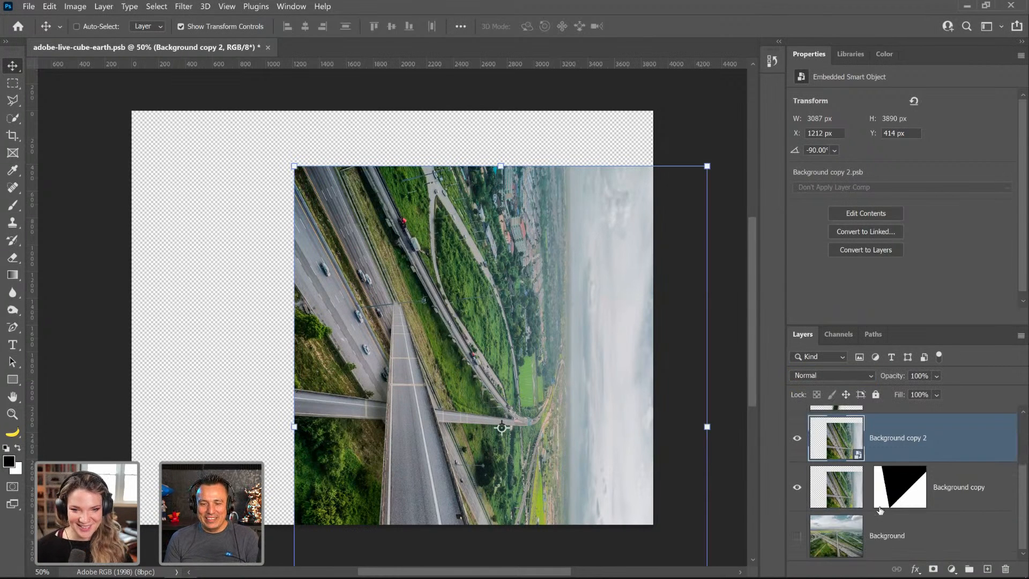
{"action": "left_click_drag", "start_coordinate": [892, 493], "coordinate": [899, 450]}
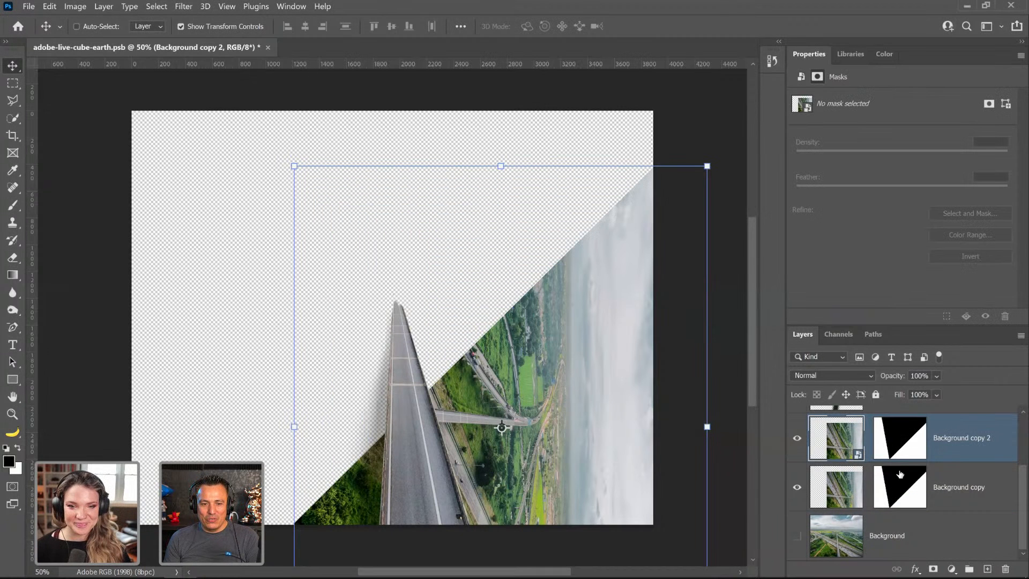
Step: Show the Background layer again and delete the Background copy layer
{"action": "left_click", "coordinate": [796, 536]}
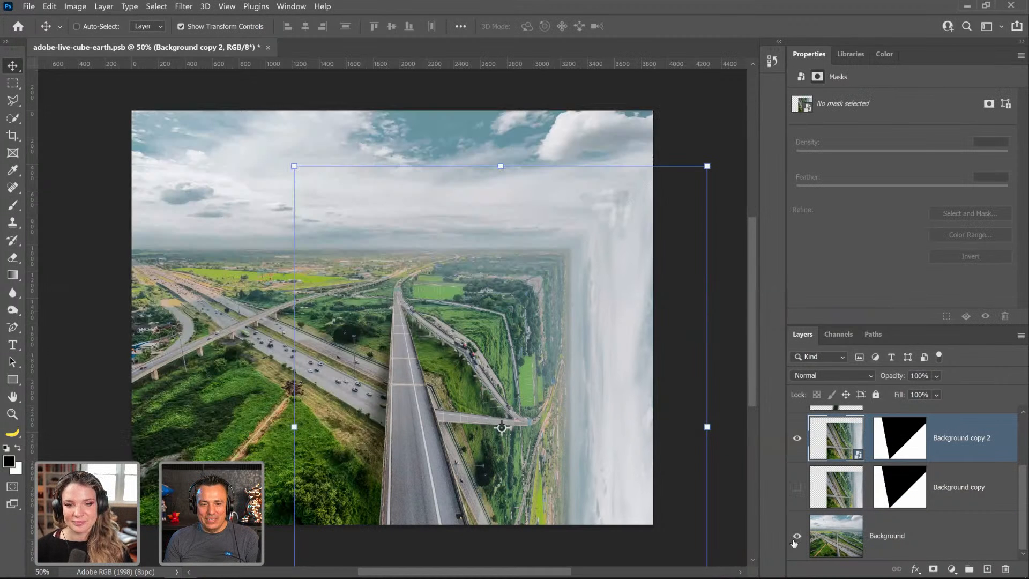
{"action": "left_click_drag", "start_coordinate": [960, 502], "coordinate": [1011, 570]}
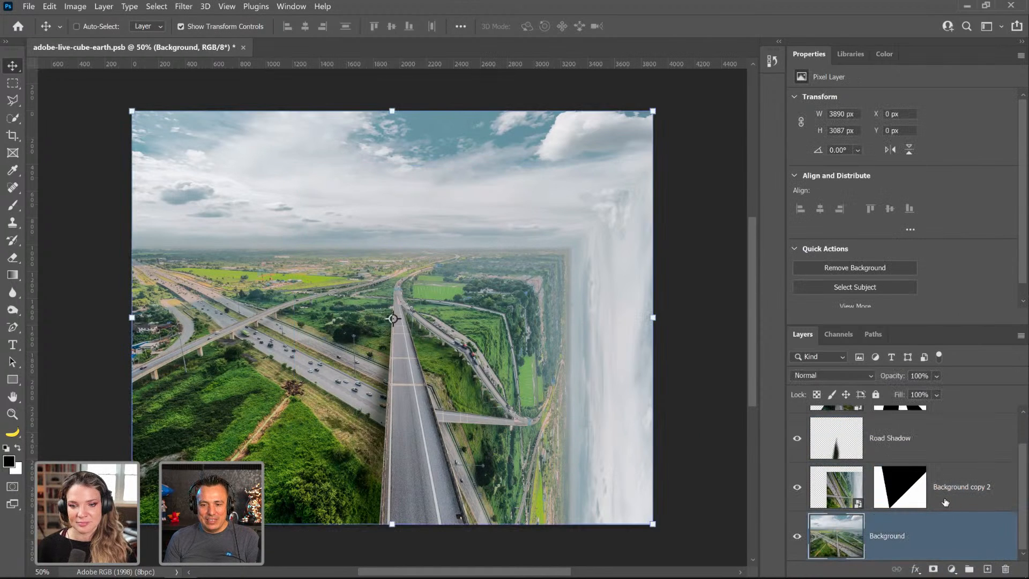
Step: Toggle Background copy 2's visibility to compare it with the Background, and save the document
{"action": "left_click", "coordinate": [809, 489]}
{"action": "left_click", "coordinate": [797, 488]}
{"action": "left_click", "coordinate": [798, 488]}
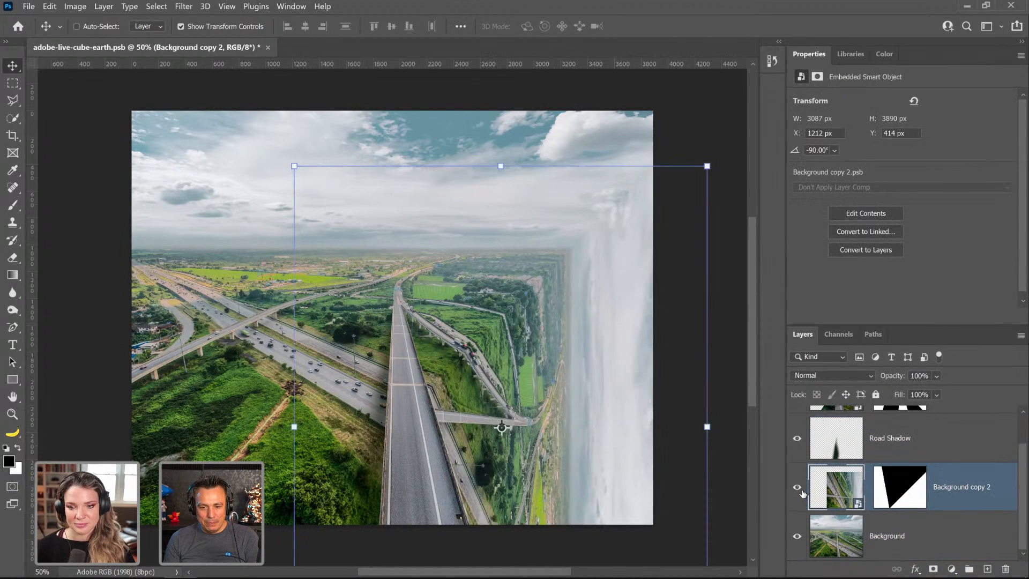
{"action": "key", "text": "ctrl+s"}
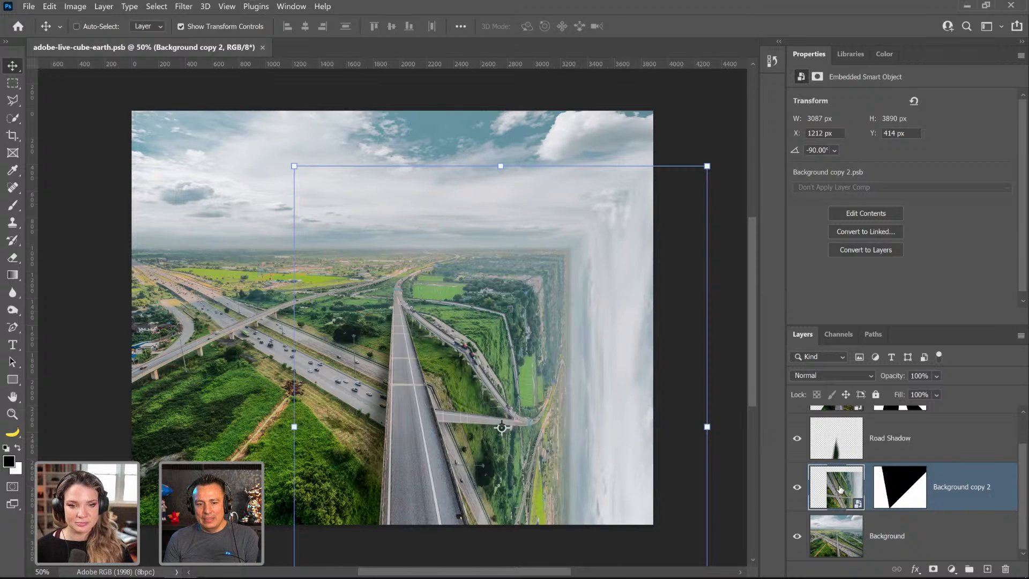
Step: View the embedded contents of the Background copy 2 smart object and close them again
{"action": "double_click", "coordinate": [839, 488]}
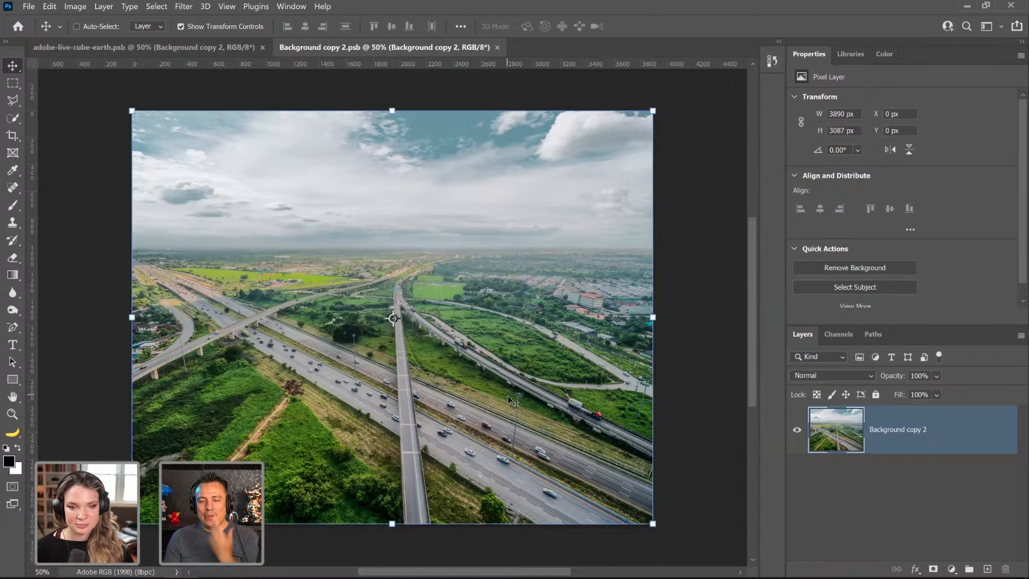
{"action": "left_click", "coordinate": [497, 47]}
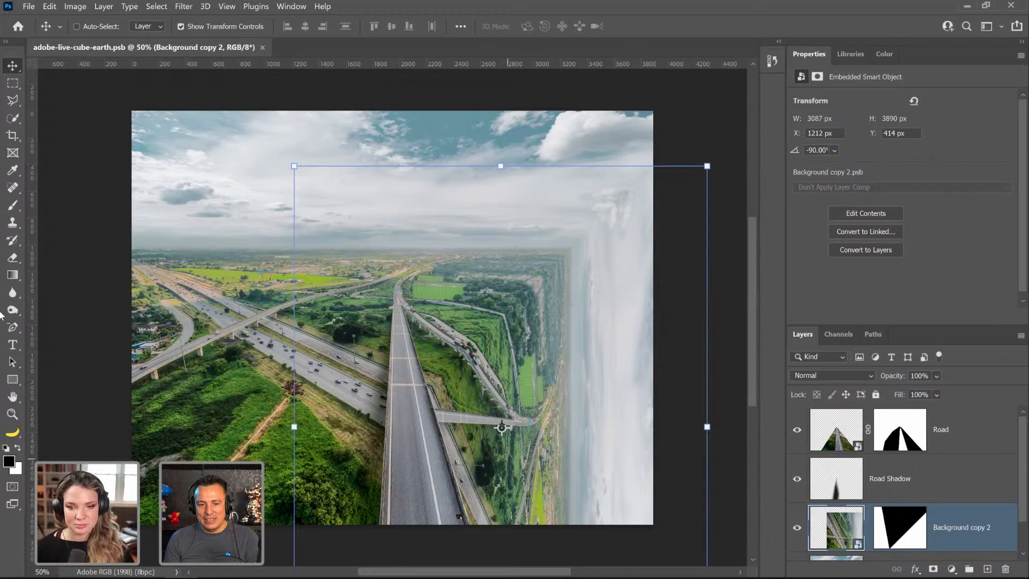
Step: Inspect the mirrored red trucks at the fold, and open Background copy 2's embedded contents around the truck
{"action": "left_click", "coordinate": [12, 413]}
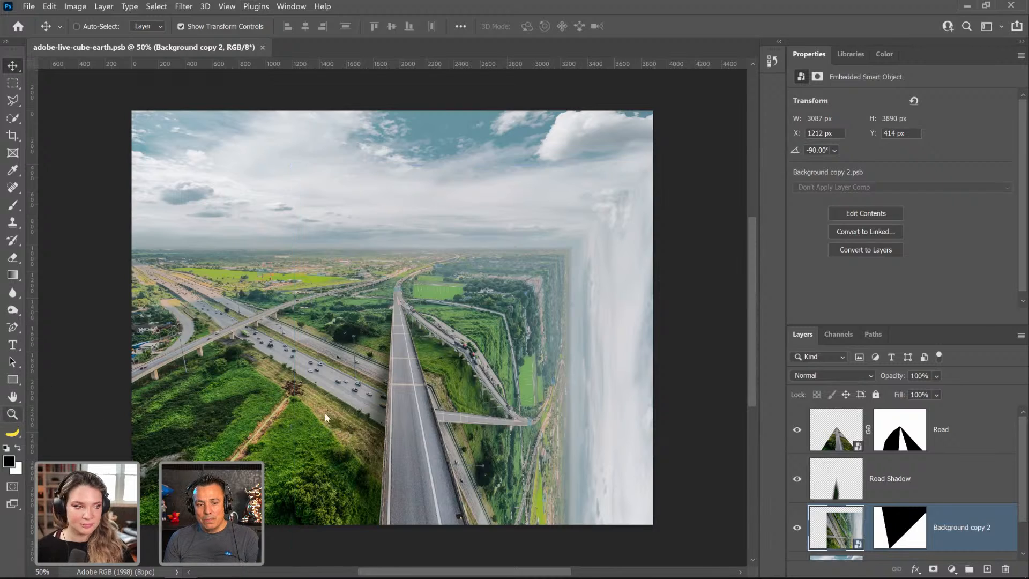
{"action": "left_click", "coordinate": [497, 405]}
{"action": "left_click", "coordinate": [486, 399]}
{"action": "left_click", "coordinate": [464, 383]}
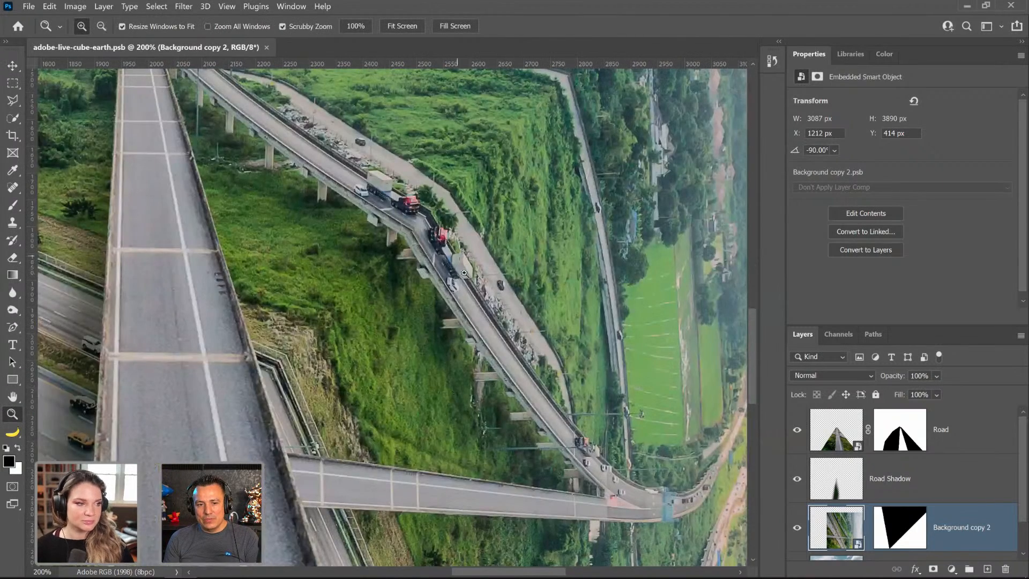
{"action": "scroll", "coordinate": [440, 304], "scroll_direction": "up", "scroll_amount": 4}
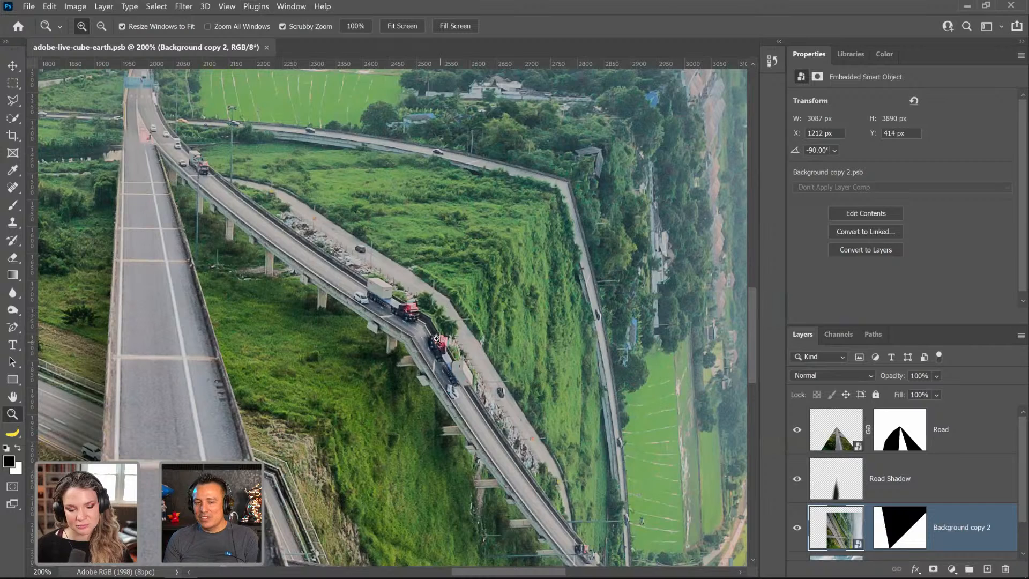
{"action": "double_click", "coordinate": [832, 534]}
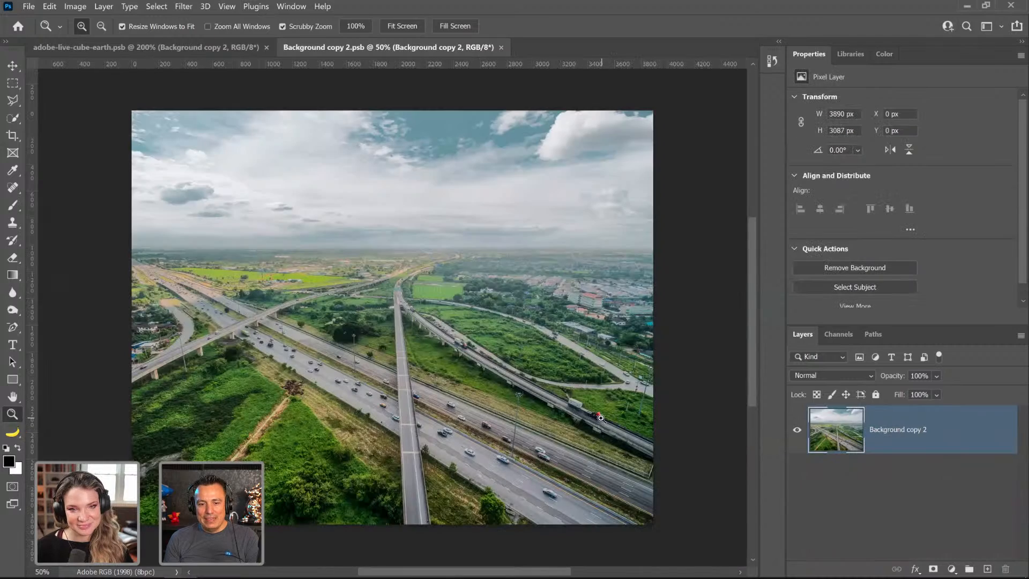
{"action": "left_click_drag", "start_coordinate": [600, 417], "coordinate": [600, 416]}
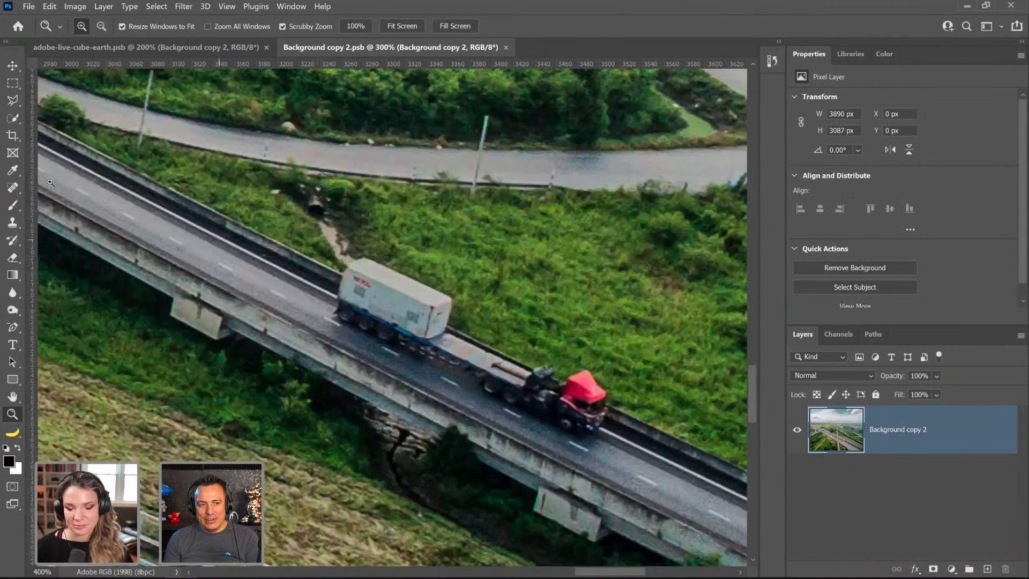
Step: Add a blank layer above Background copy 2 for Clone Stamp retouching that samples all layers
{"action": "left_click", "coordinate": [12, 222]}
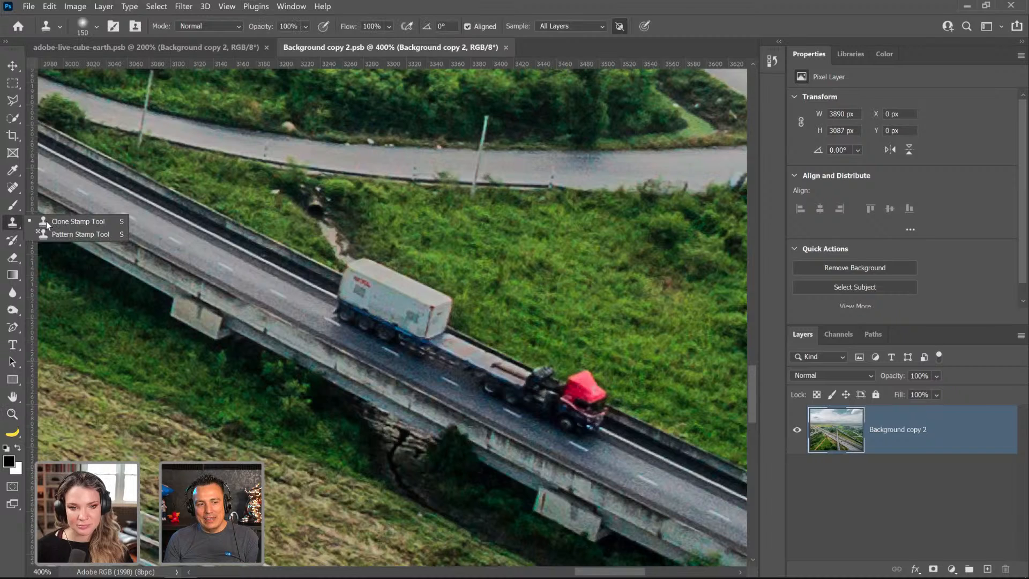
{"action": "left_click_drag", "start_coordinate": [712, 331], "coordinate": [478, 250]}
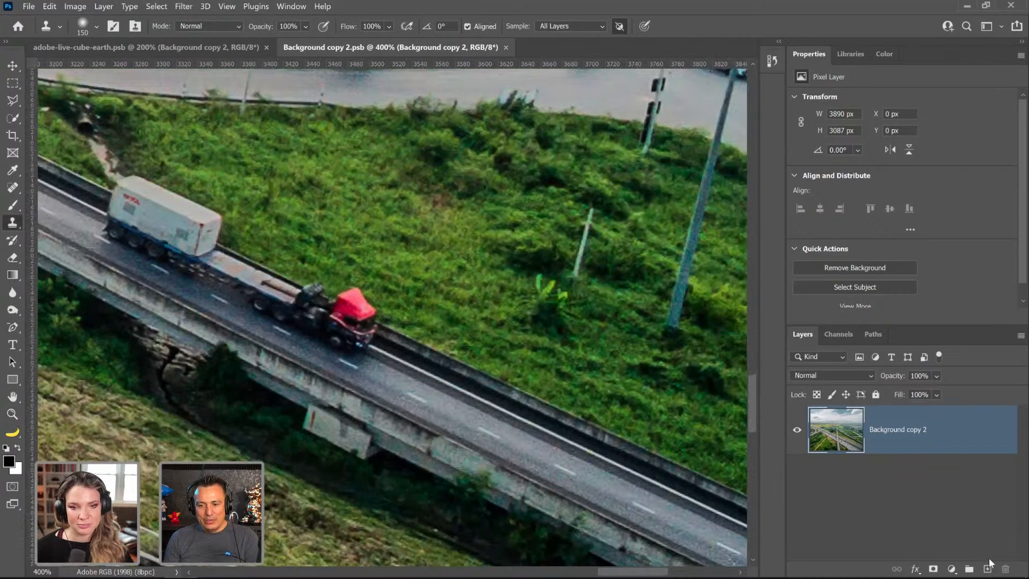
{"action": "left_click", "coordinate": [987, 569]}
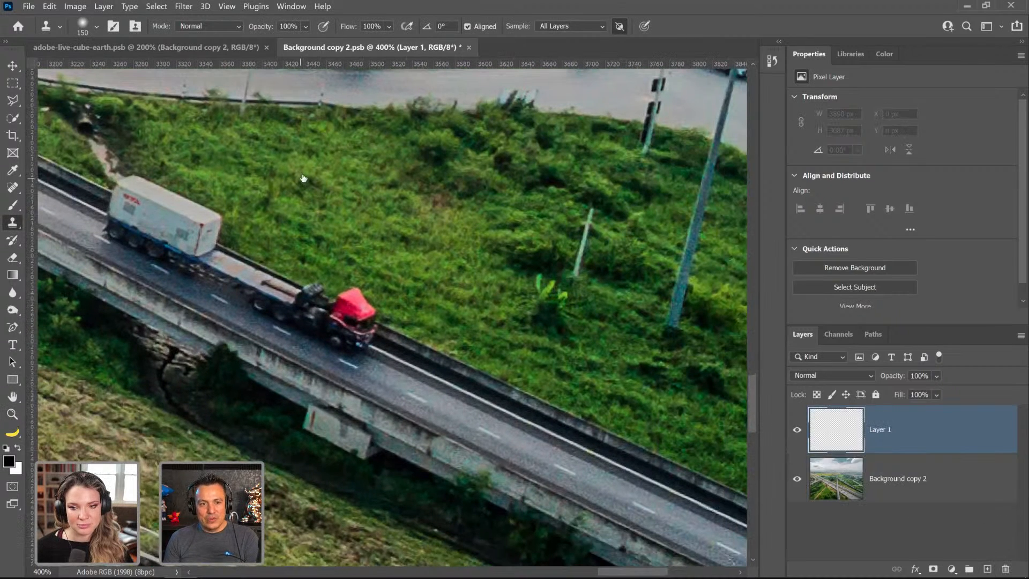
{"action": "left_click", "coordinate": [562, 26]}
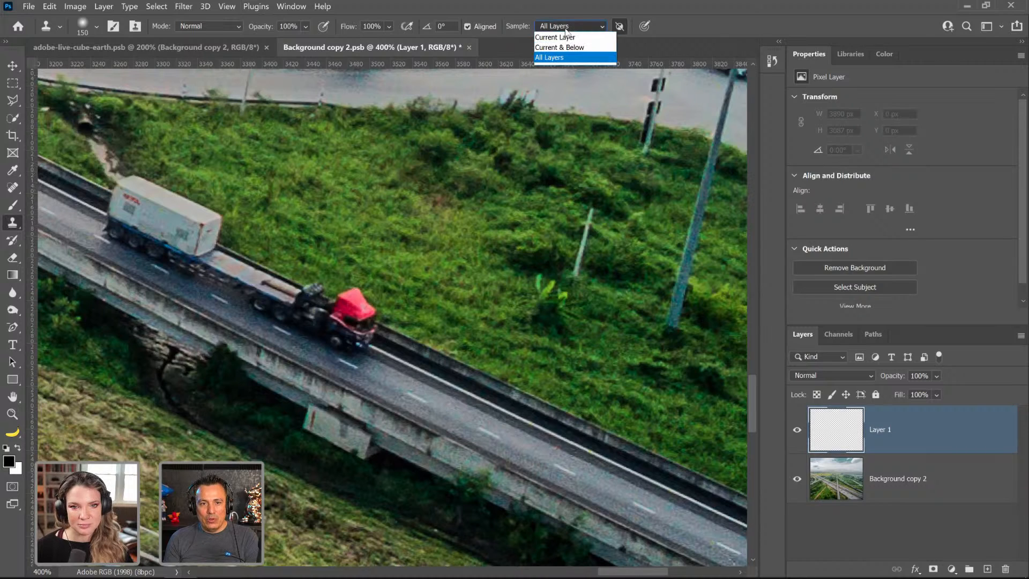
{"action": "left_click", "coordinate": [557, 48]}
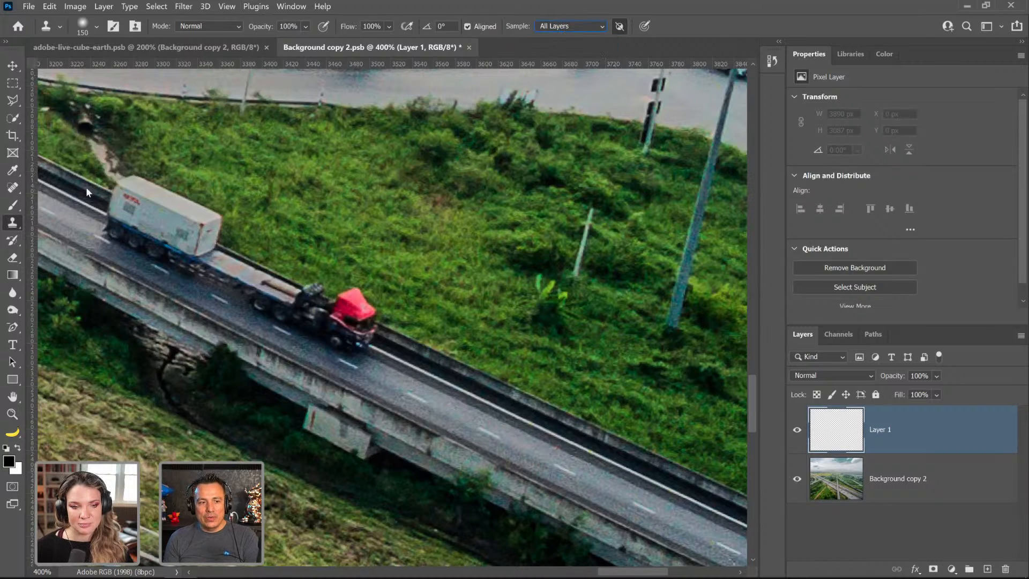
Step: Look over the Eyedropper tool's layer sampling options
{"action": "left_click", "coordinate": [10, 169]}
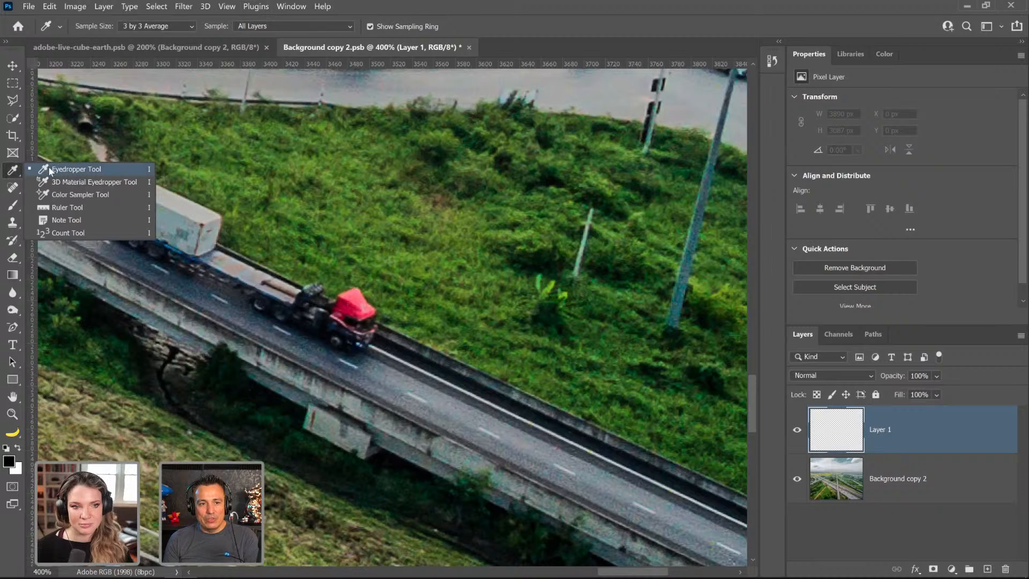
{"action": "left_click", "coordinate": [48, 166]}
{"action": "left_click", "coordinate": [278, 27]}
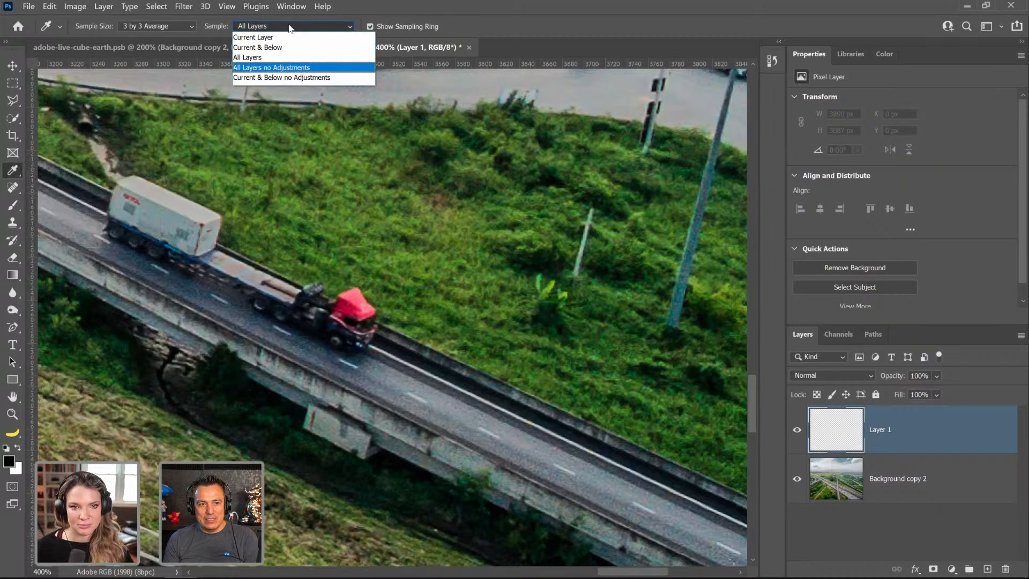
{"action": "left_click", "coordinate": [292, 27]}
Step: Clone clean road, barrier and grass over the red truck and its trailer with a 60 px brush
{"action": "left_click", "coordinate": [13, 223]}
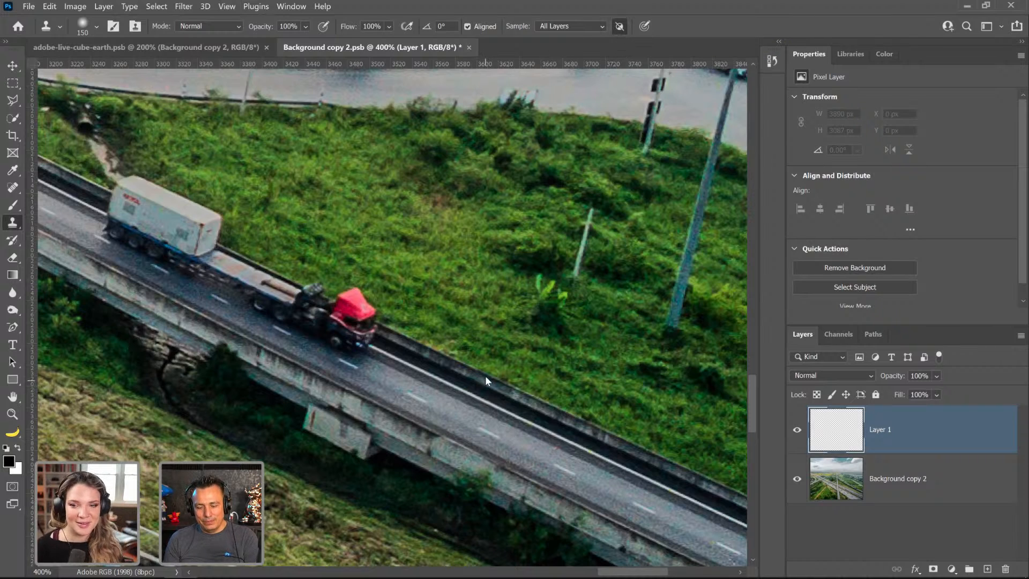
{"action": "key", "text": "bracketleft"}
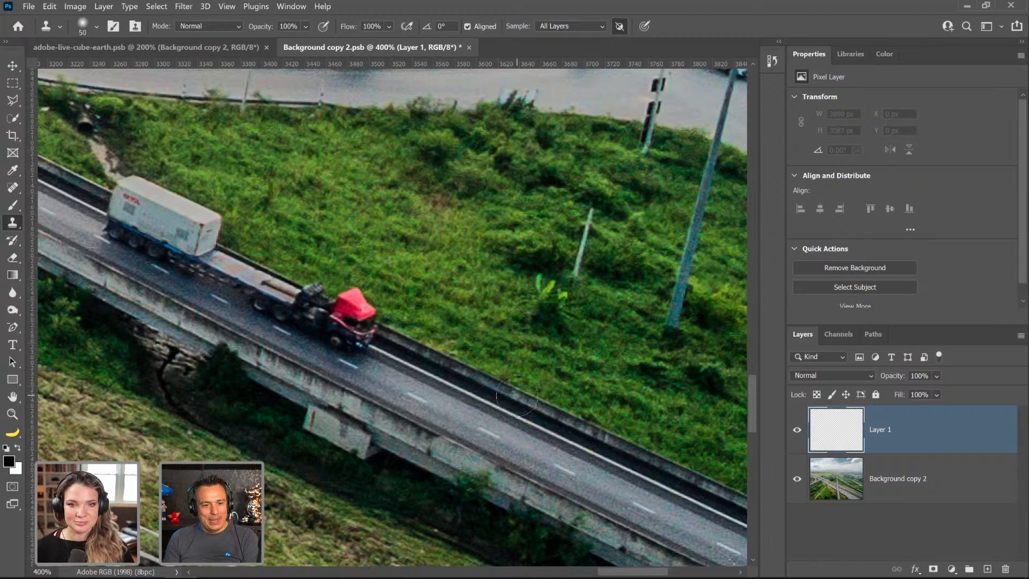
{"action": "key", "text": "bracketright"}
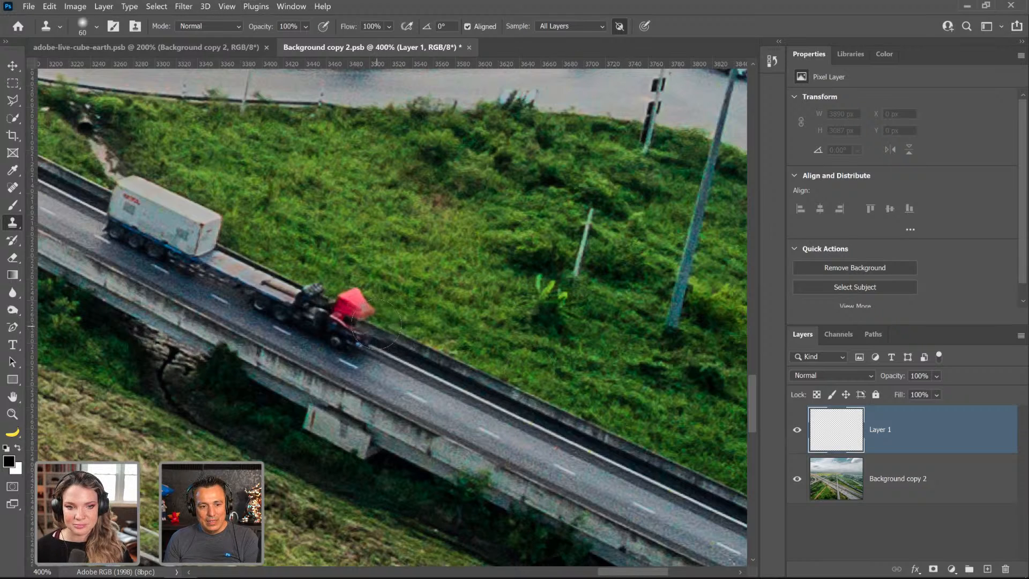
{"action": "mouse_move", "coordinate": [375, 322]}
{"action": "left_mouse_down"}
{"action": "mouse_move", "coordinate": [335, 310]}
{"action": "mouse_move", "coordinate": [365, 328]}
{"action": "mouse_move", "coordinate": [174, 217]}
{"action": "left_mouse_up"}
{"action": "mouse_move", "coordinate": [158, 221]}
{"action": "left_mouse_down"}
{"action": "mouse_move", "coordinate": [104, 197]}
{"action": "mouse_move", "coordinate": [107, 206]}
{"action": "left_mouse_up"}
{"action": "left_click_drag", "start_coordinate": [188, 193], "coordinate": [427, 223]}
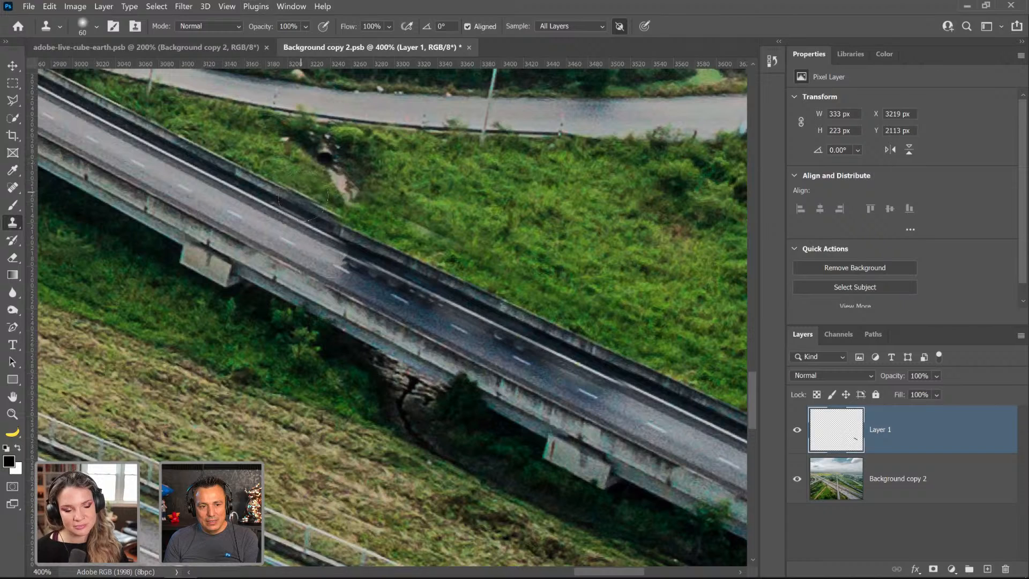
{"action": "left_click_drag", "start_coordinate": [297, 196], "coordinate": [371, 221]}
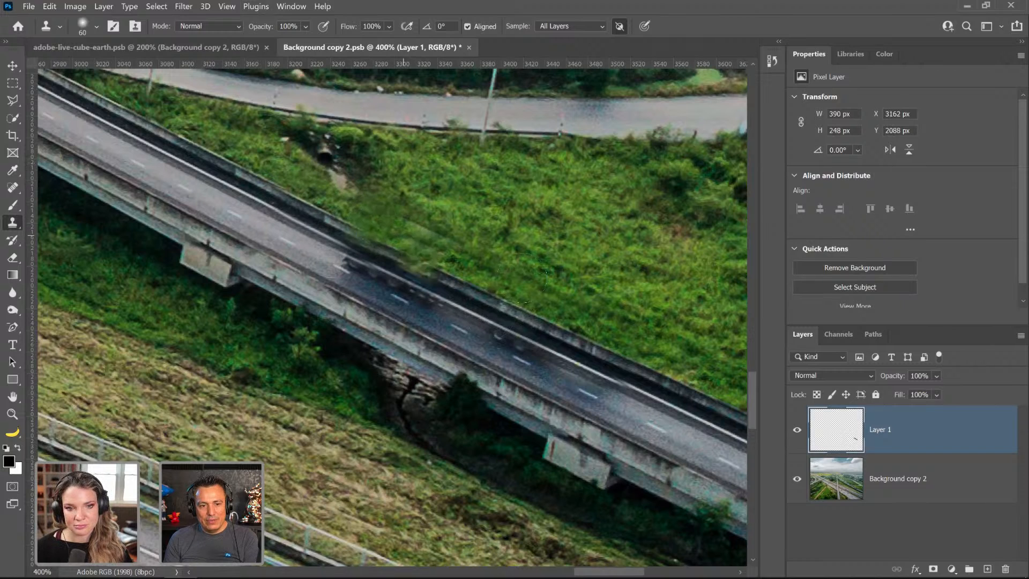
Step: Clone the white edge line over the removed truck's remnants with the brush reduced to 30 px
{"action": "mouse_move", "coordinate": [539, 263]}
{"action": "left_mouse_down"}
{"action": "mouse_move", "coordinate": [343, 161]}
{"action": "mouse_move", "coordinate": [481, 185]}
{"action": "left_mouse_up"}
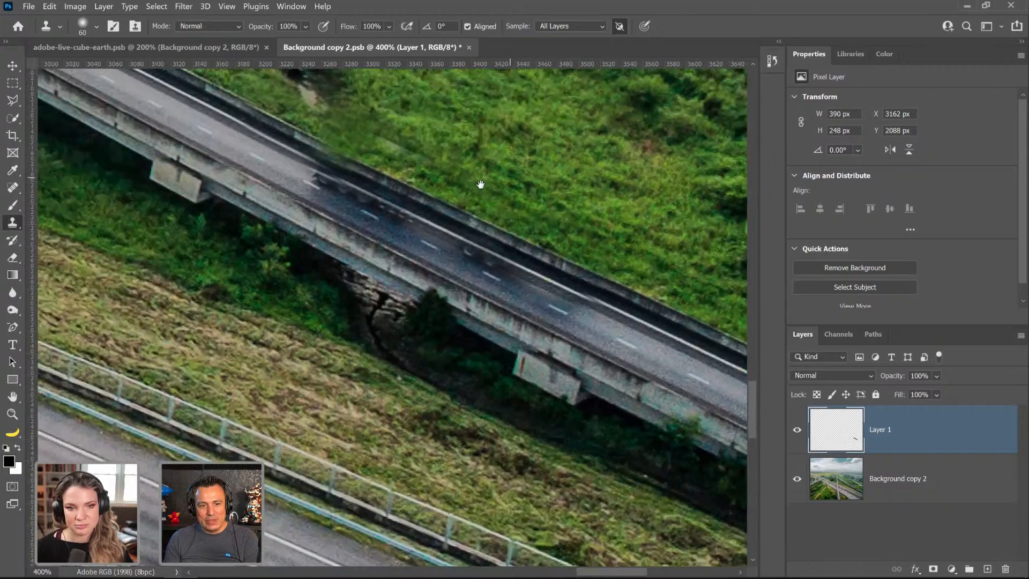
{"action": "left_click_drag", "start_coordinate": [635, 341], "coordinate": [574, 307]}
{"action": "left_click_drag", "start_coordinate": [540, 303], "coordinate": [464, 272]}
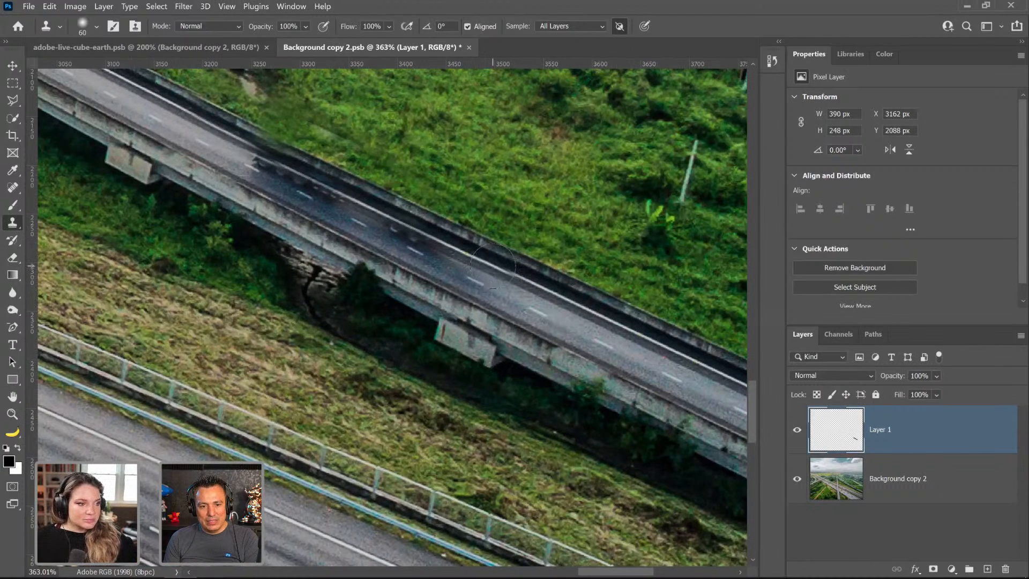
{"action": "key", "text": "bracketleft"}
{"action": "key", "text": "bracketleft"}
{"action": "key", "text": "bracketleft"}
{"action": "key", "text": "bracketleft"}
{"action": "key", "text": "bracketleft"}
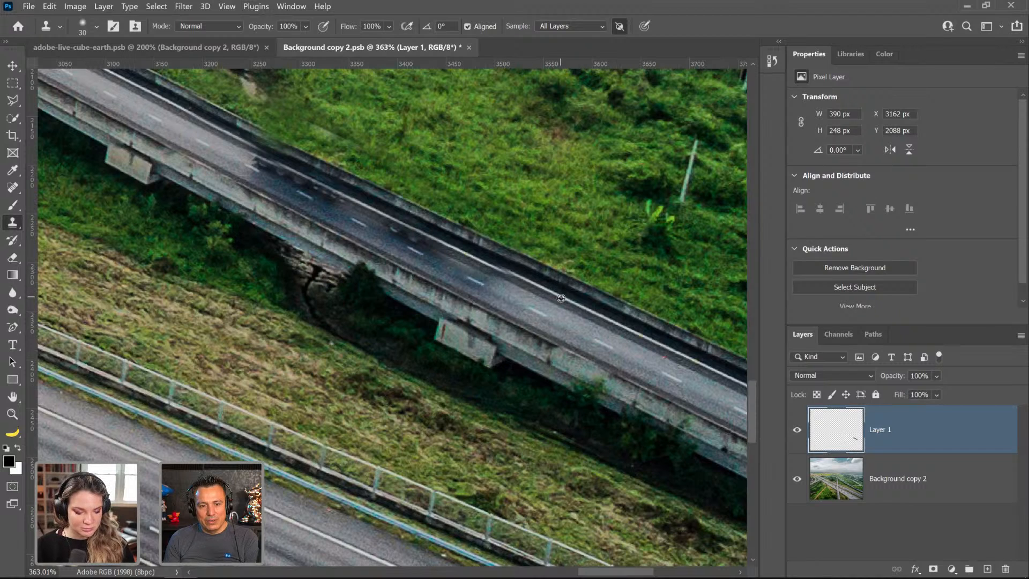
{"action": "mouse_move", "coordinate": [508, 276]}
{"action": "left_mouse_down"}
{"action": "mouse_move", "coordinate": [406, 230]}
{"action": "mouse_move", "coordinate": [413, 236]}
{"action": "left_mouse_up"}
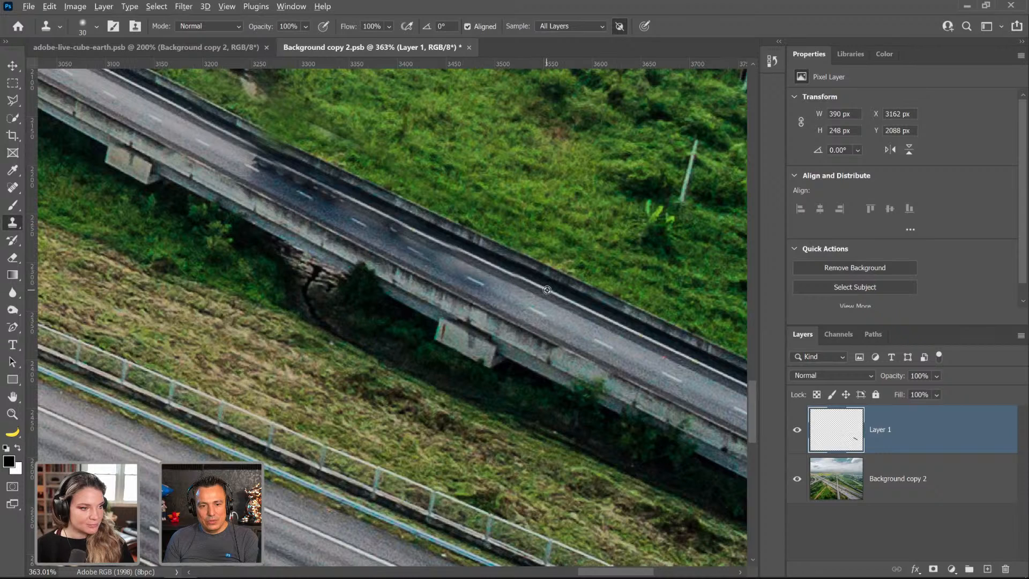
{"action": "left_click_drag", "start_coordinate": [571, 298], "coordinate": [425, 261]}
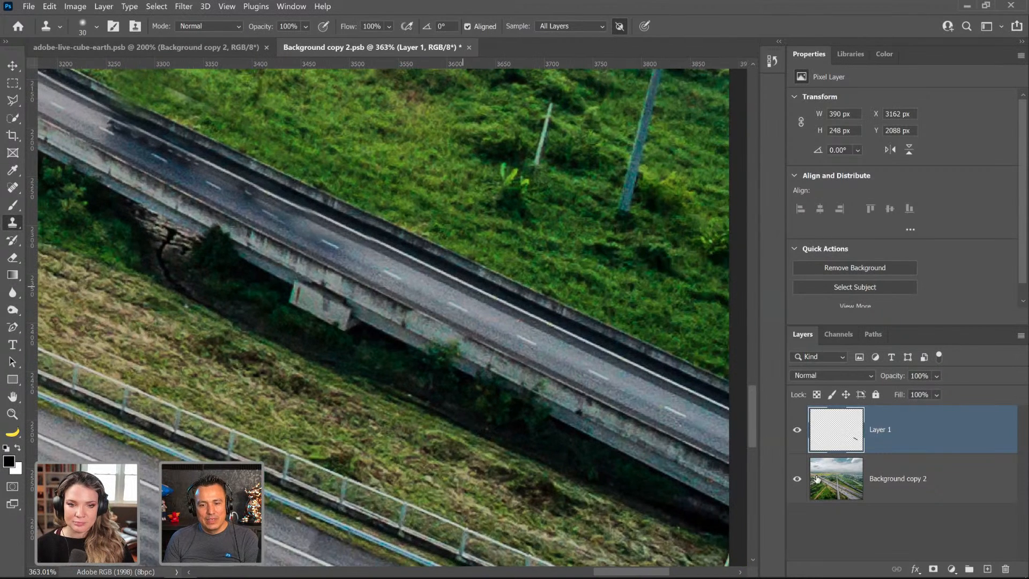
Step: Delete the layer holding the cloned truck retouching
{"action": "left_click", "coordinate": [797, 429]}
{"action": "left_click_drag", "start_coordinate": [836, 445], "coordinate": [1005, 568]}
Step: Select the empty elevated road section ahead of the truck with the Polygonal Lasso and copy it to a new layer
{"action": "scroll", "coordinate": [417, 259], "scroll_direction": "down", "scroll_amount": 3}
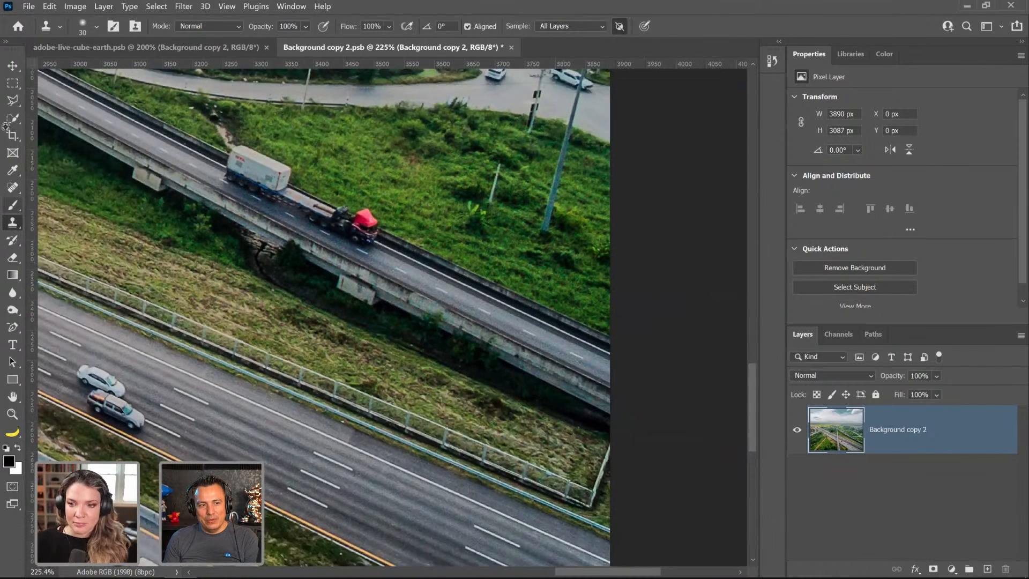
{"action": "key", "text": "l"}
{"action": "left_click", "coordinate": [557, 294]}
{"action": "left_click", "coordinate": [639, 375]}
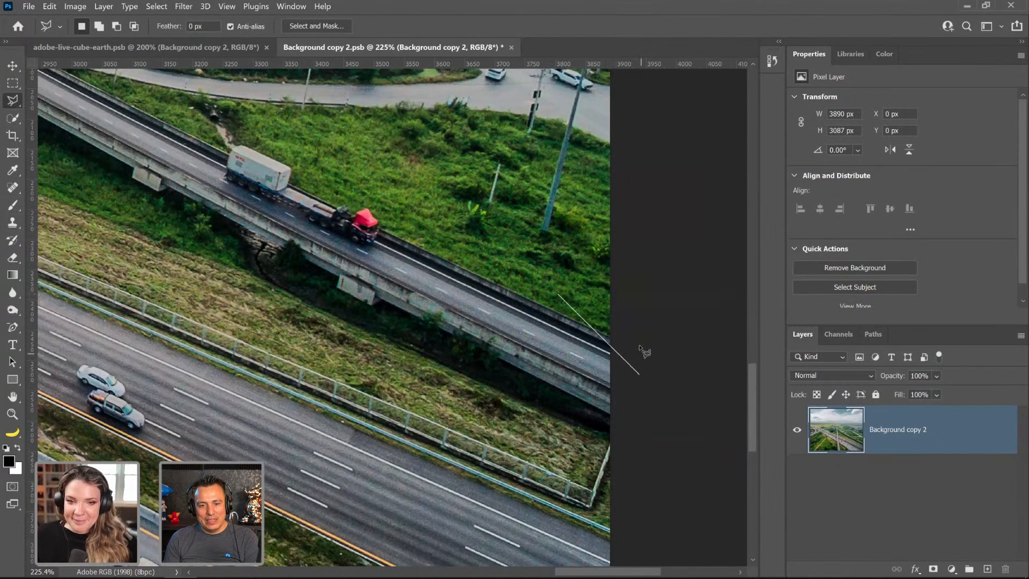
{"action": "left_click", "coordinate": [642, 345]}
{"action": "left_click", "coordinate": [619, 426]}
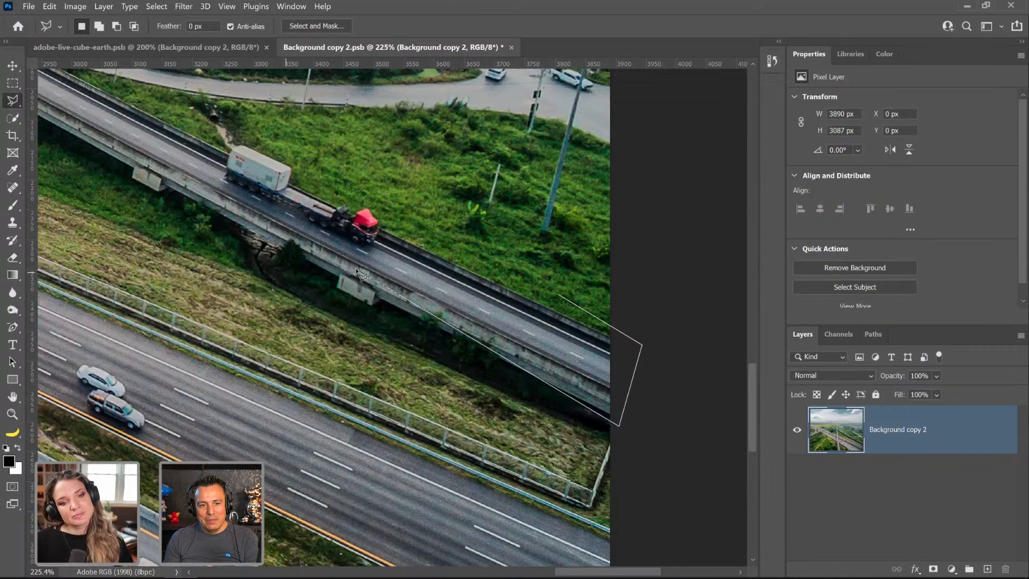
{"action": "left_click", "coordinate": [378, 307]}
{"action": "left_click", "coordinate": [394, 223]}
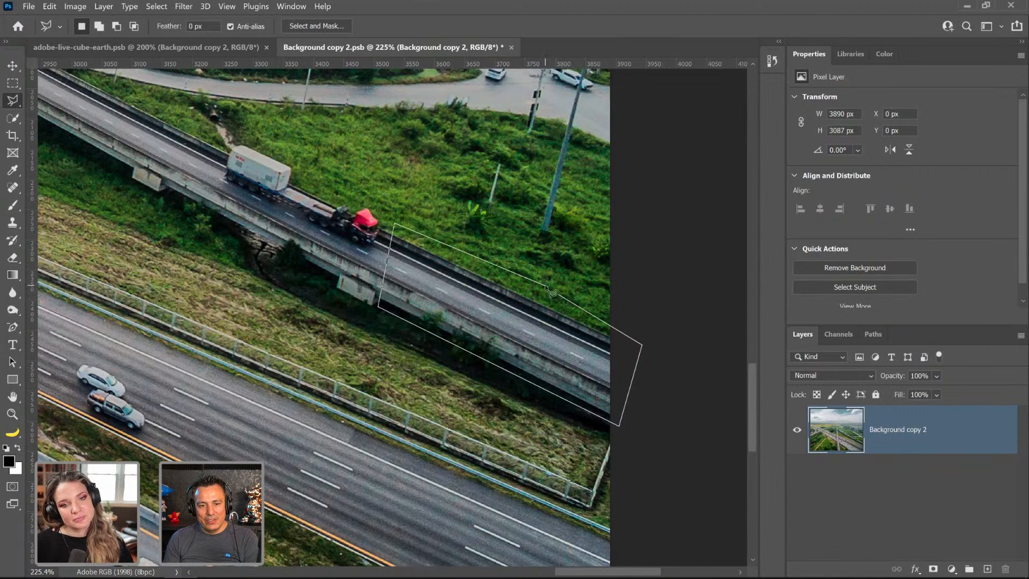
{"action": "left_click", "coordinate": [548, 289]}
{"action": "key", "text": "ctrl+j"}
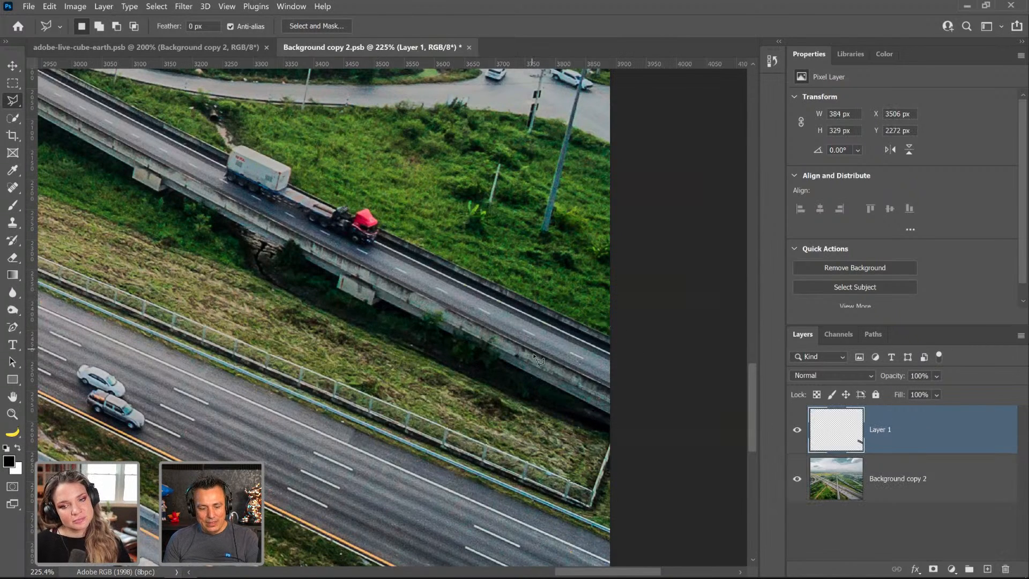
Step: Move the copied road section over the truck, aligned with the road at X 3195 px, Y 2122 px
{"action": "key", "text": "v"}
{"action": "left_click_drag", "start_coordinate": [532, 336], "coordinate": [360, 262]}
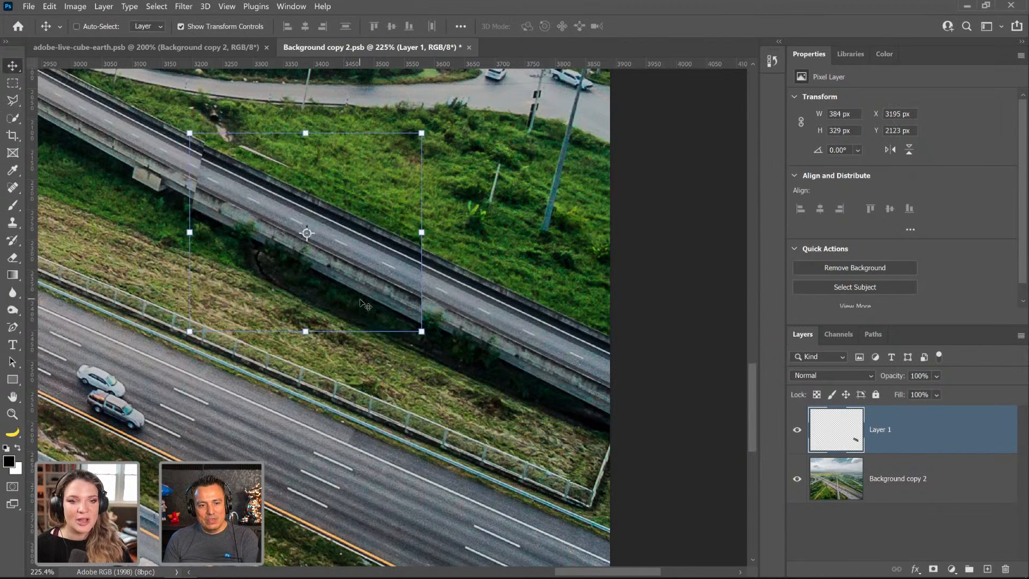
{"action": "key", "text": "Up"}
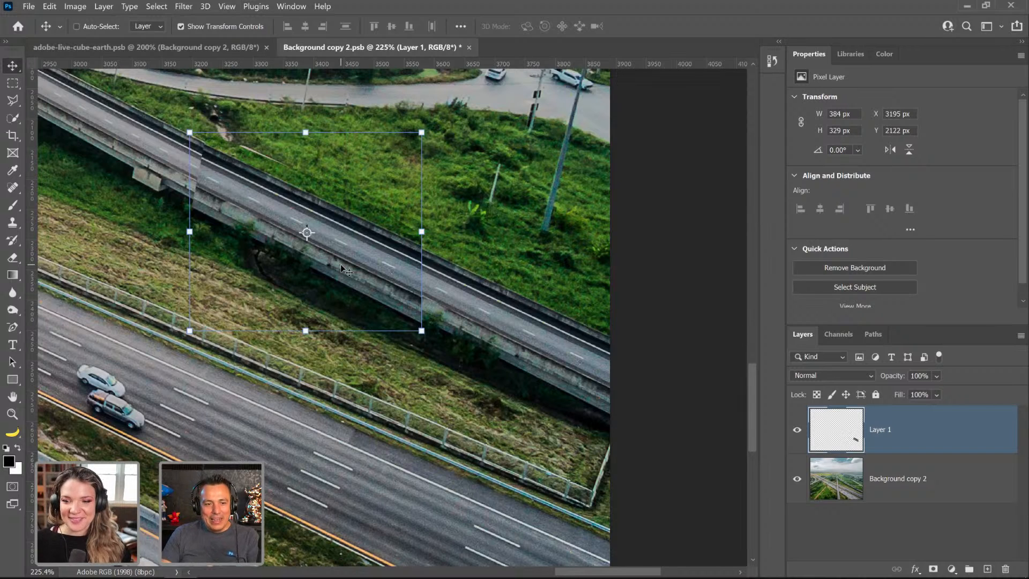
Step: Distort the copied road section to 390 x 336 px at X 3189 px, Y 2115 px so its upper-left end joins the road
{"action": "right_click", "coordinate": [296, 213]}
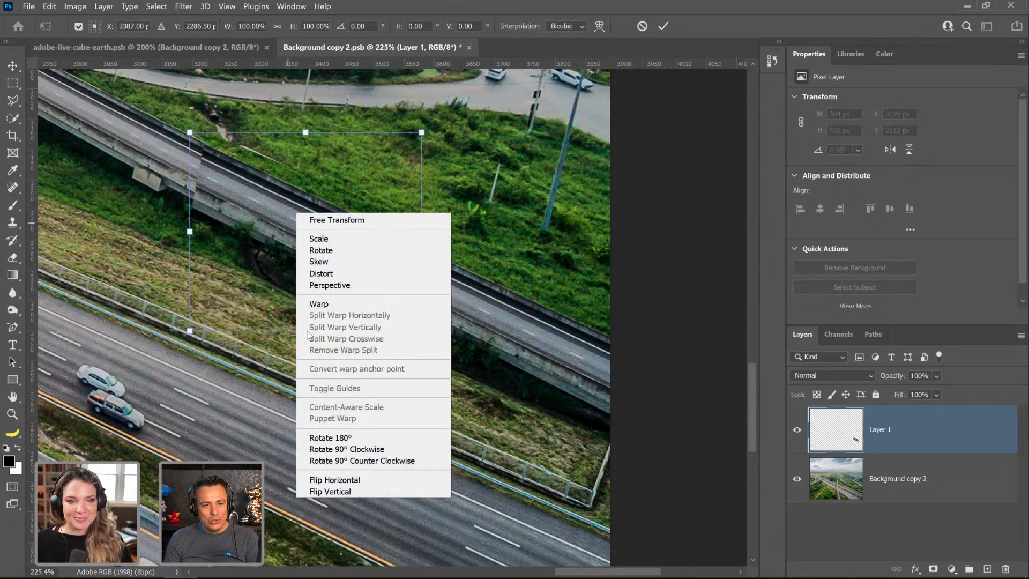
{"action": "left_click", "coordinate": [324, 274]}
{"action": "left_click_drag", "start_coordinate": [189, 132], "coordinate": [183, 127]}
{"action": "left_click_drag", "start_coordinate": [188, 325], "coordinate": [186, 304]}
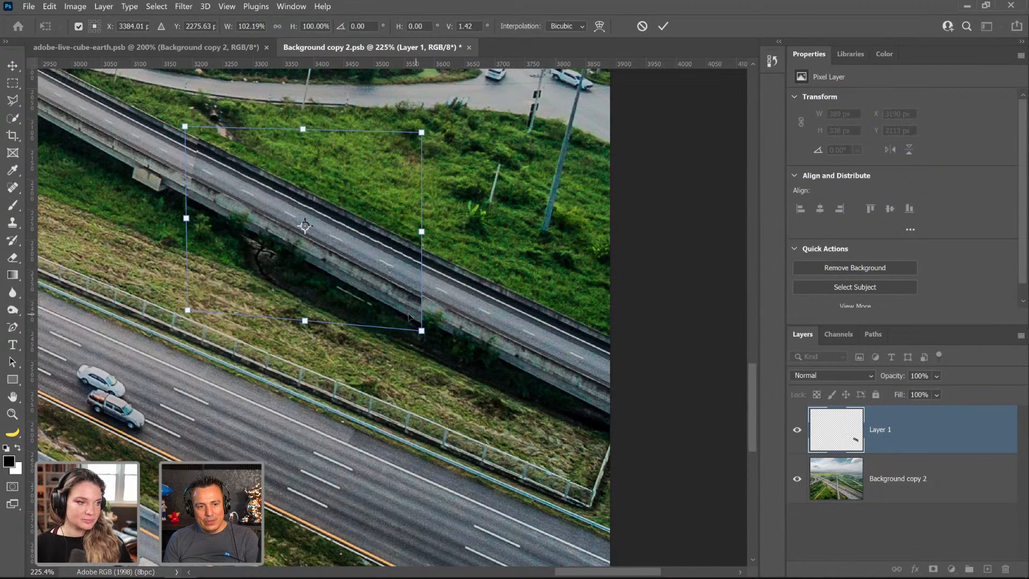
{"action": "left_click_drag", "start_coordinate": [184, 129], "coordinate": [185, 130]}
{"action": "key", "text": "Return"}
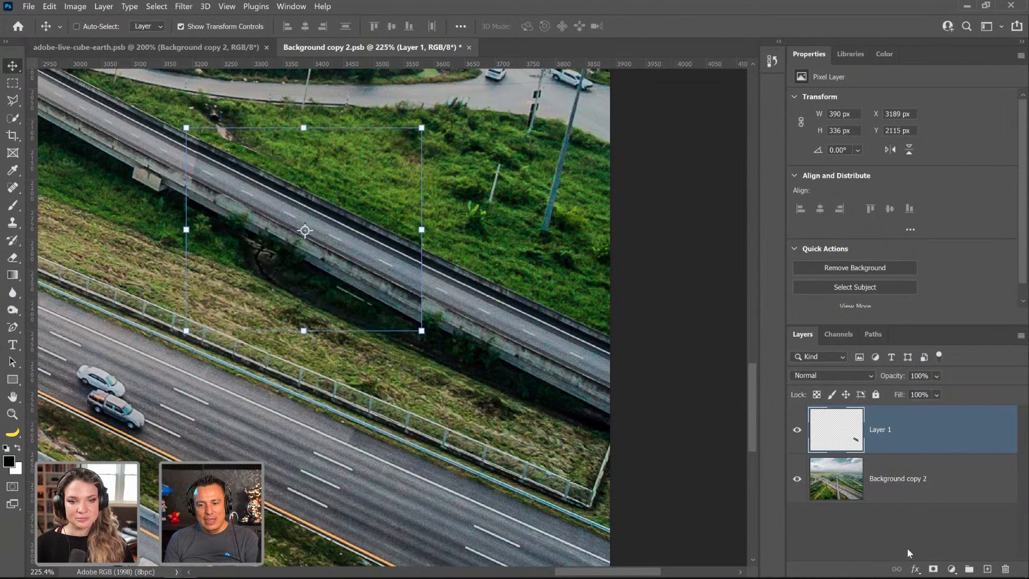
Step: Add a black hide-all mask to Layer 1 and paint white over the truck, reducing the brush to 150 px
{"action": "left_click", "coordinate": [934, 569], "text": "alt"}
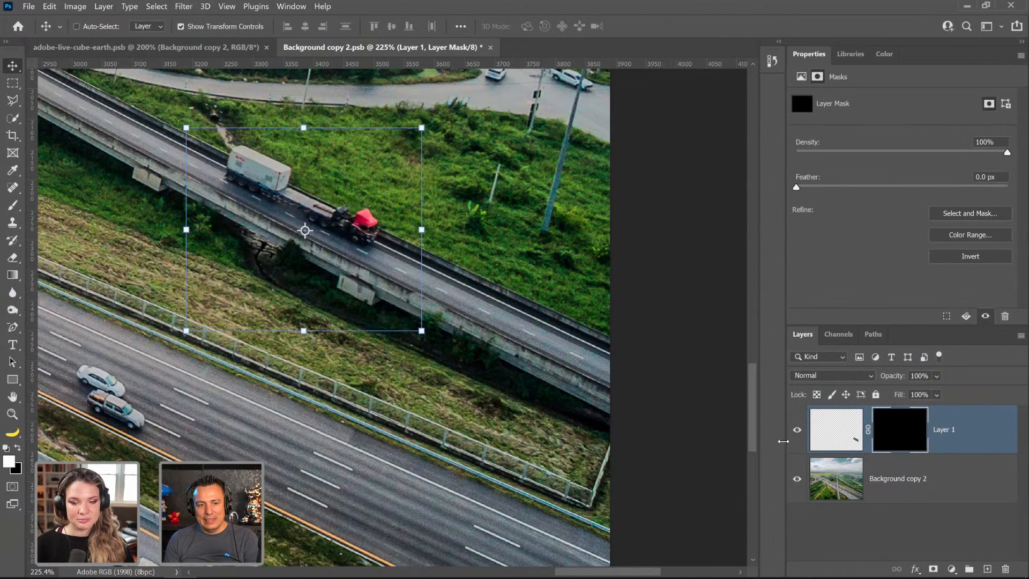
{"action": "left_click", "coordinate": [13, 205]}
{"action": "left_click", "coordinate": [320, 229]}
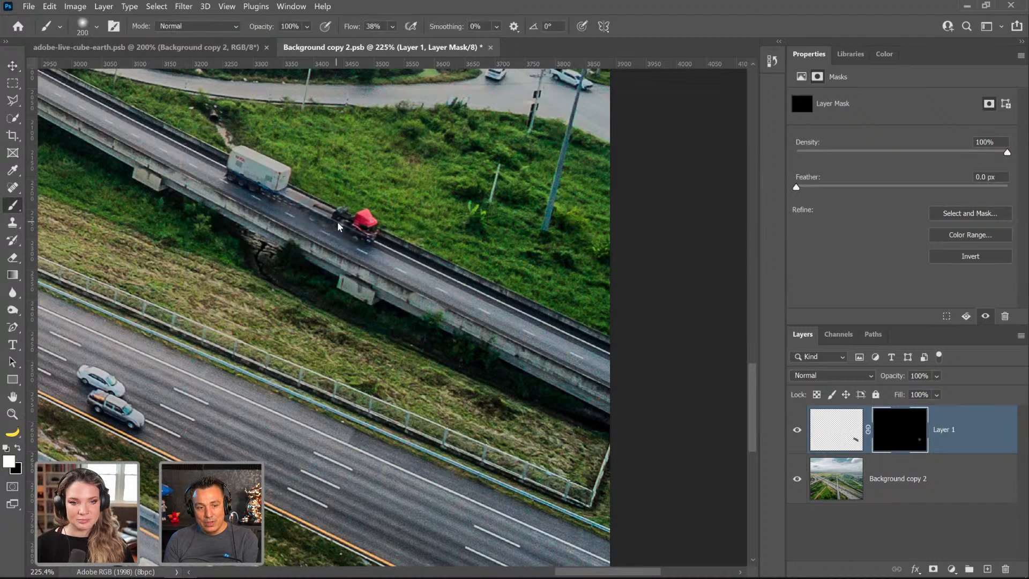
{"action": "key", "text": "bracketleft"}
{"action": "key", "text": "bracketleft"}
{"action": "left_click", "coordinate": [351, 224]}
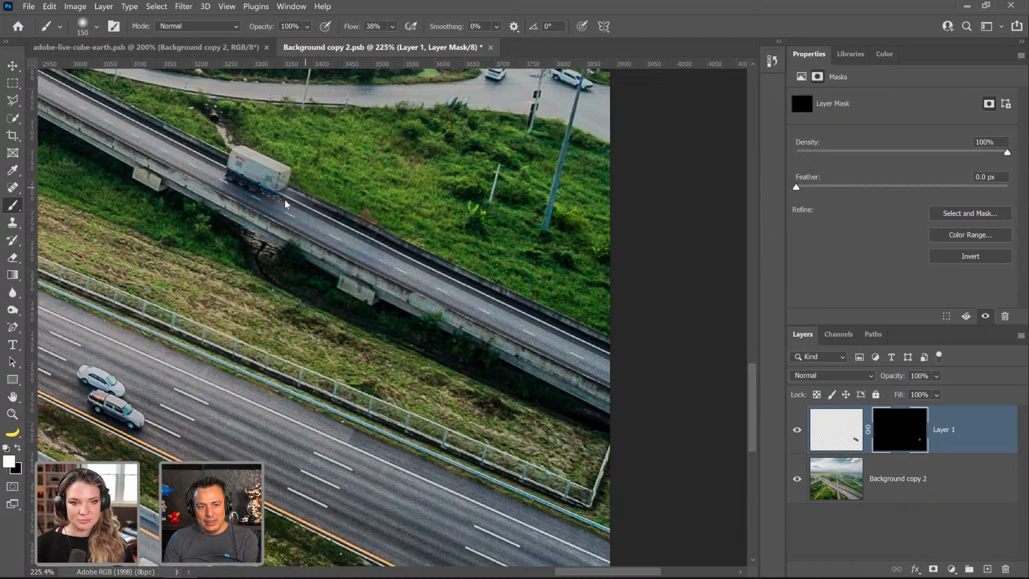
{"action": "mouse_move", "coordinate": [286, 204]}
{"action": "left_mouse_down"}
{"action": "mouse_move", "coordinate": [242, 161]}
{"action": "mouse_move", "coordinate": [248, 170]}
{"action": "left_mouse_up"}
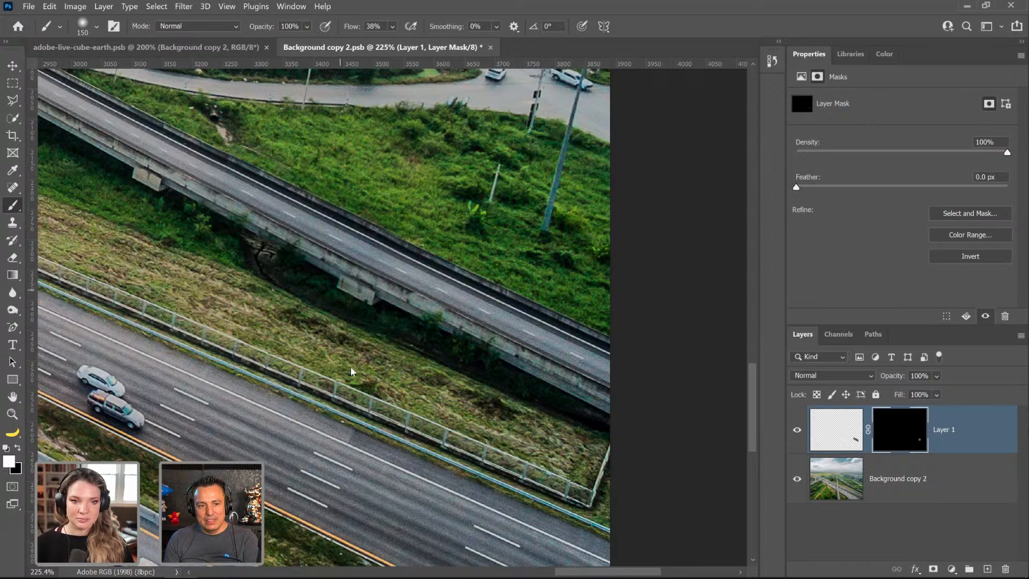
Step: Compare the road with and without the Layer 1 patch, and save and close the Background copy 2 smart object
{"action": "left_click", "coordinate": [798, 434]}
{"action": "left_click", "coordinate": [799, 434]}
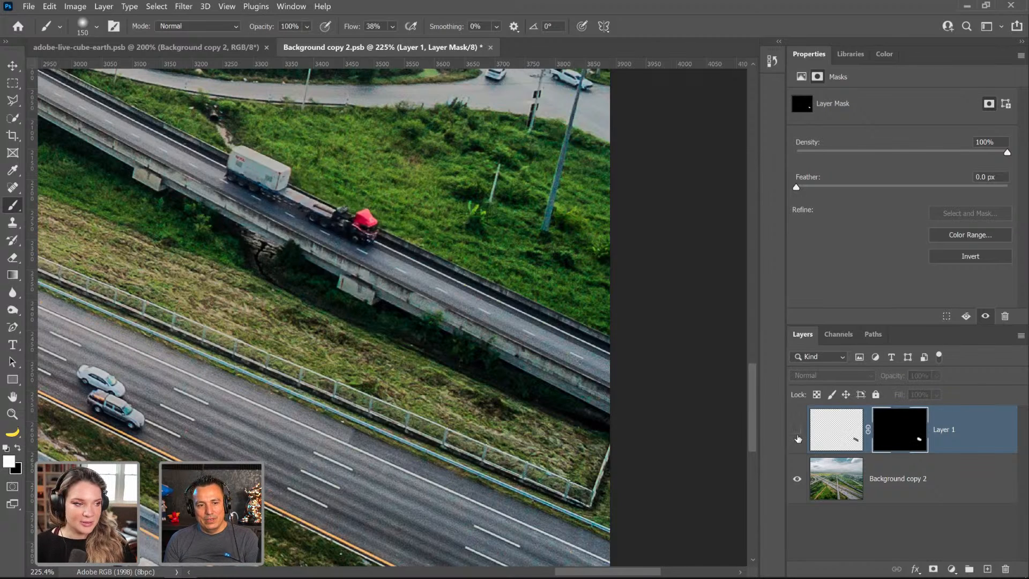
{"action": "left_click", "coordinate": [798, 434]}
{"action": "left_click", "coordinate": [491, 48]}
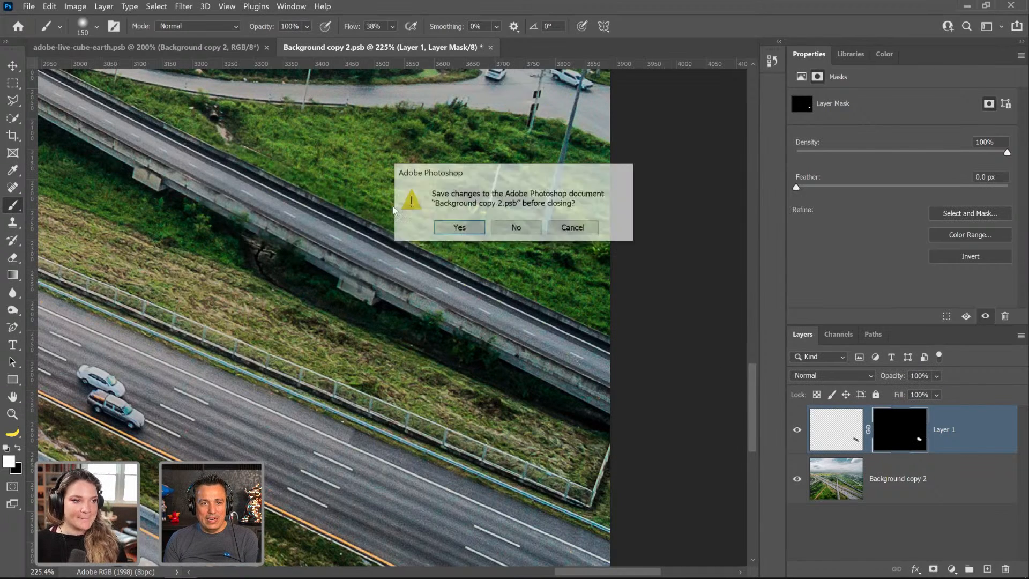
{"action": "left_click", "coordinate": [464, 229]}
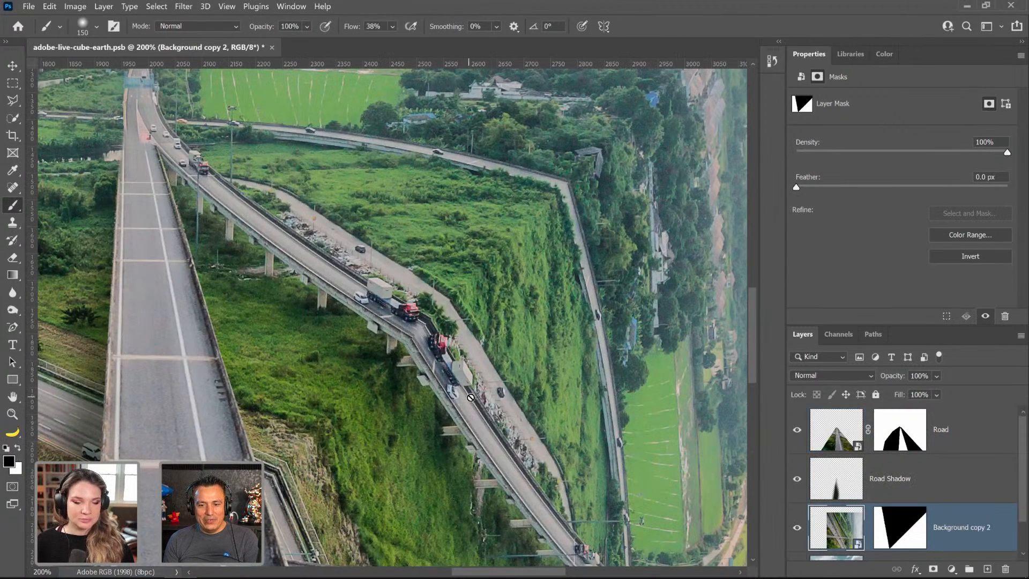
Step: Reopen the Background copy 2 smart object and locate the matching truck beside the white car on the elevated road, comparing against the composite
{"action": "left_click", "coordinate": [799, 535]}
{"action": "left_click", "coordinate": [798, 535]}
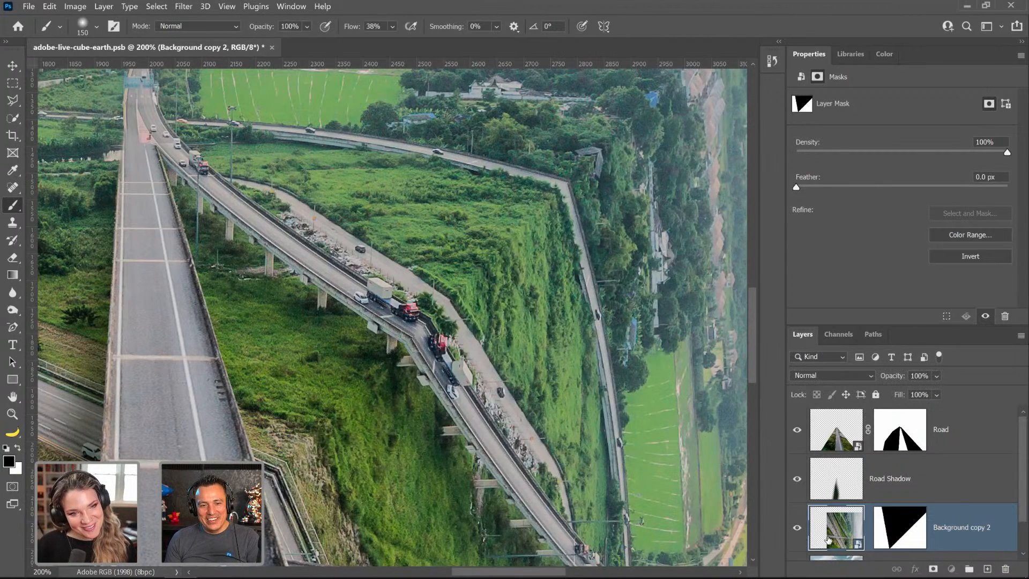
{"action": "double_click", "coordinate": [828, 537]}
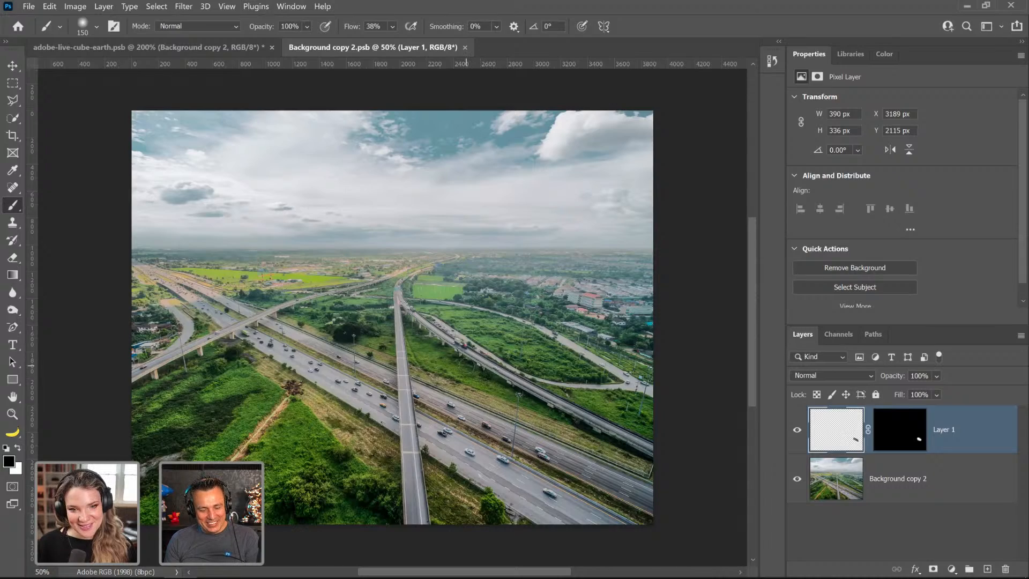
{"action": "key", "text": "z"}
{"action": "left_click", "coordinate": [463, 349]}
{"action": "left_click", "coordinate": [456, 324]}
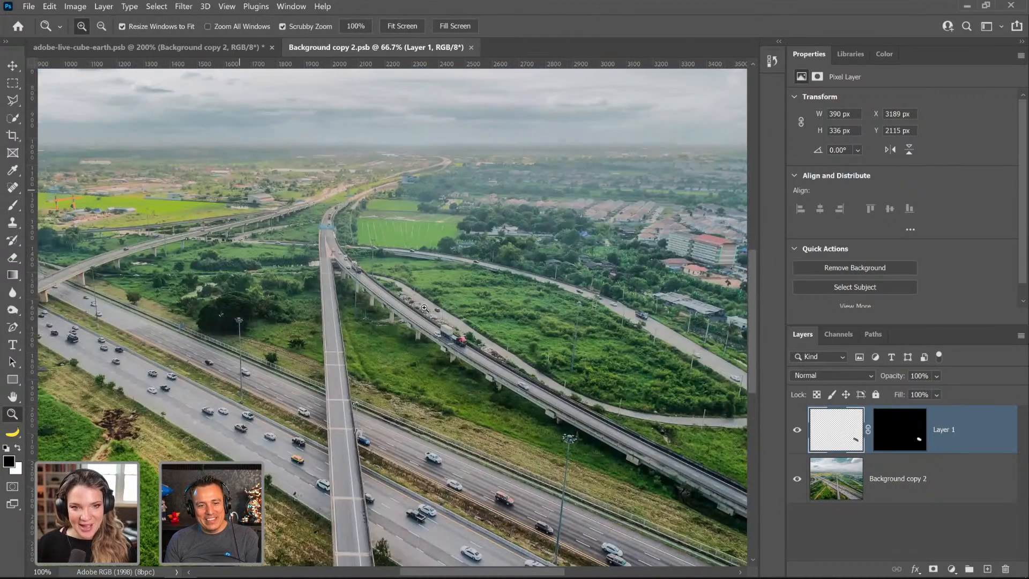
{"action": "left_click", "coordinate": [428, 311]}
{"action": "left_click", "coordinate": [423, 307]}
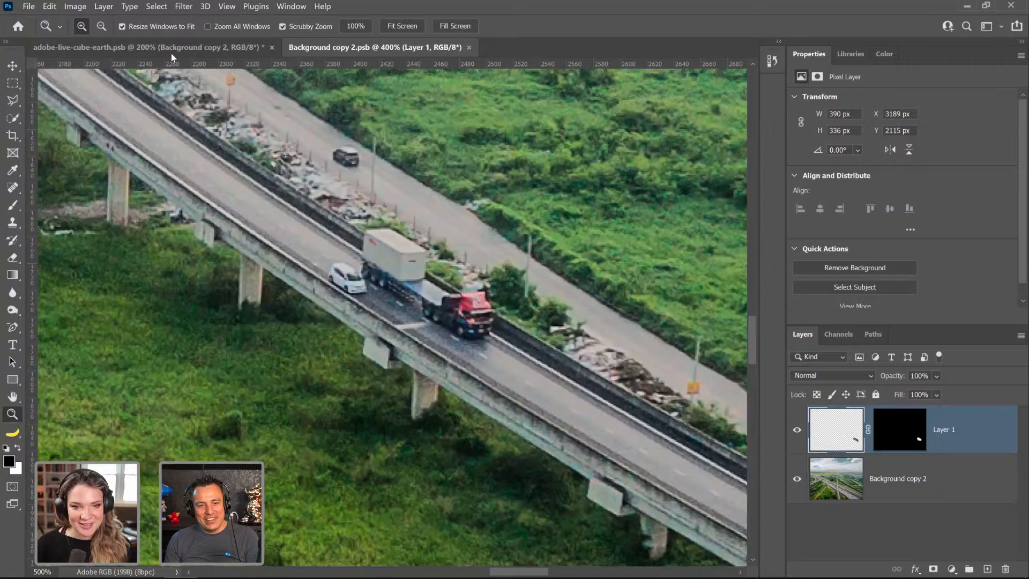
{"action": "left_click", "coordinate": [171, 53]}
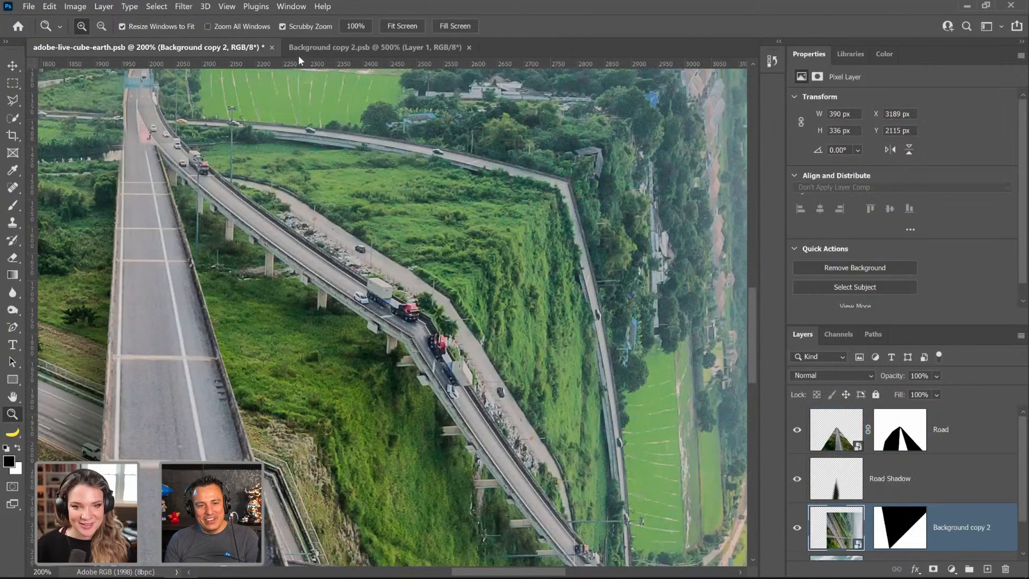
{"action": "left_click", "coordinate": [370, 47]}
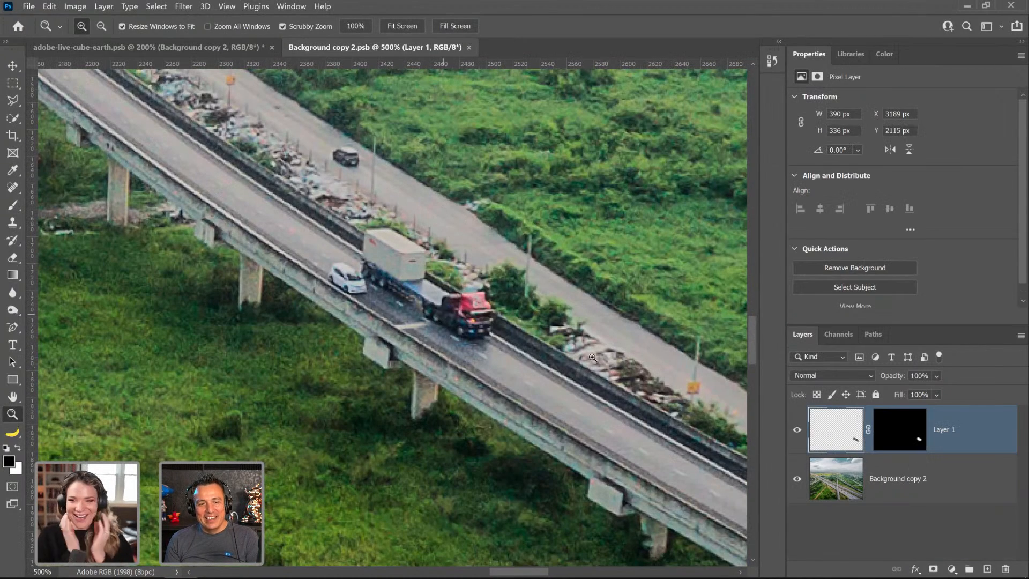
{"action": "left_click_drag", "start_coordinate": [223, 305], "coordinate": [155, 297]}
{"action": "key", "text": "l"}
{"action": "left_click", "coordinate": [134, 308]}
{"action": "left_click", "coordinate": [206, 216]}
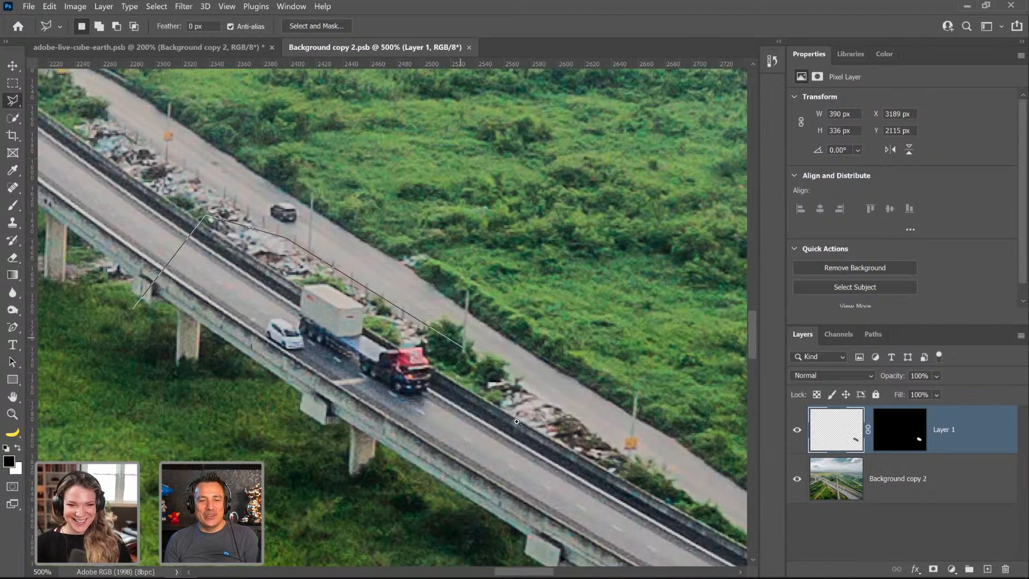
{"action": "left_click", "coordinate": [542, 398]}
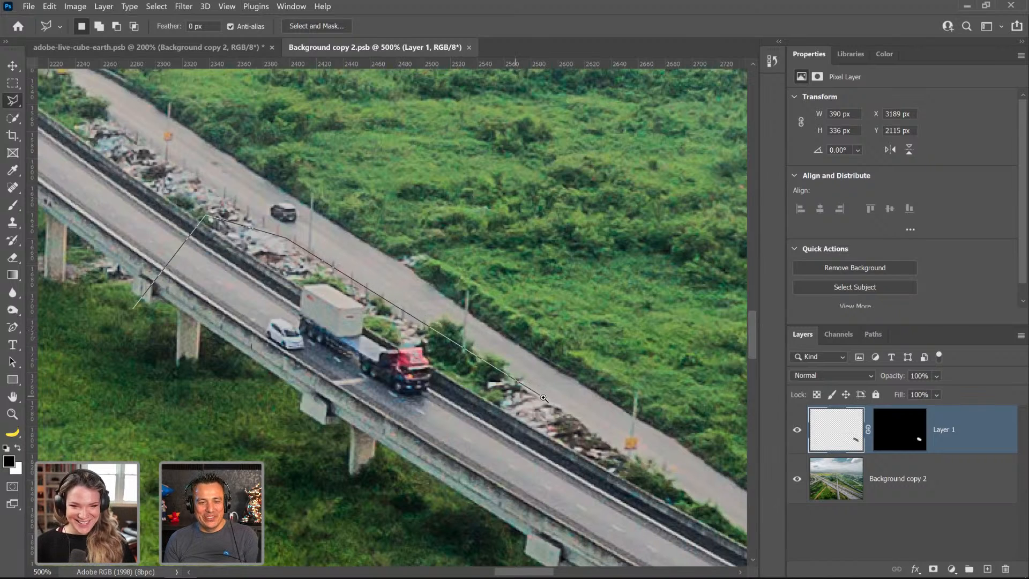
{"action": "double_click", "coordinate": [417, 521]}
{"action": "left_click", "coordinate": [862, 490]}
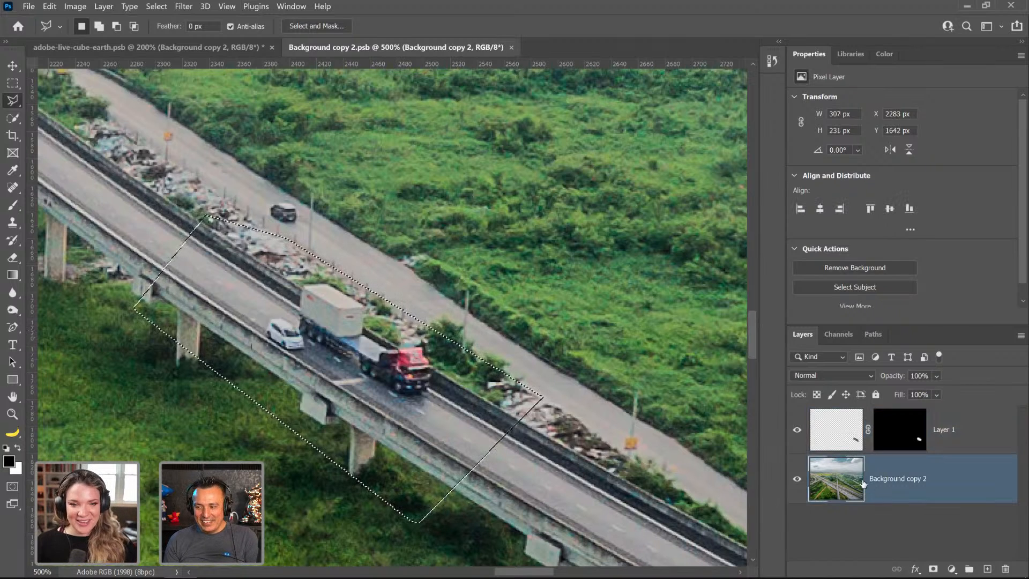
{"action": "key", "text": "ctrl+j"}
{"action": "key", "text": "ctrl+bracketright"}
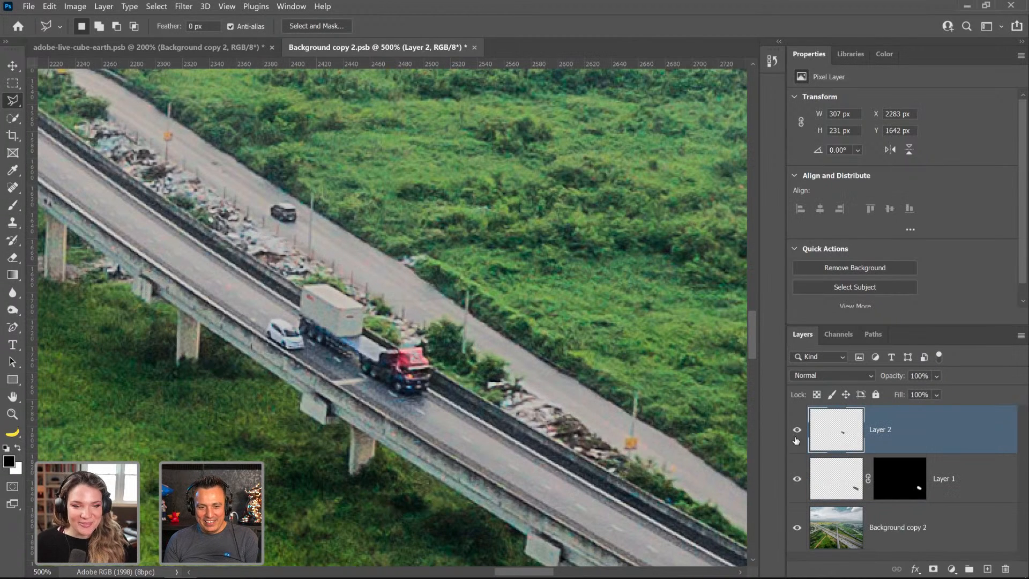
{"action": "left_click", "coordinate": [13, 66]}
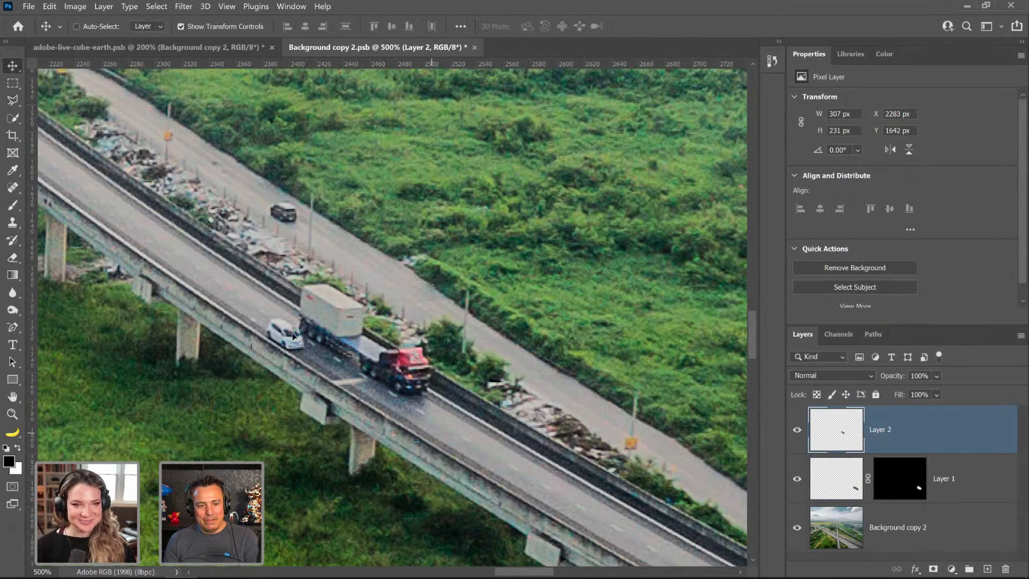
{"action": "left_click_drag", "start_coordinate": [452, 471], "coordinate": [513, 490]}
{"action": "key", "text": "Delete"}
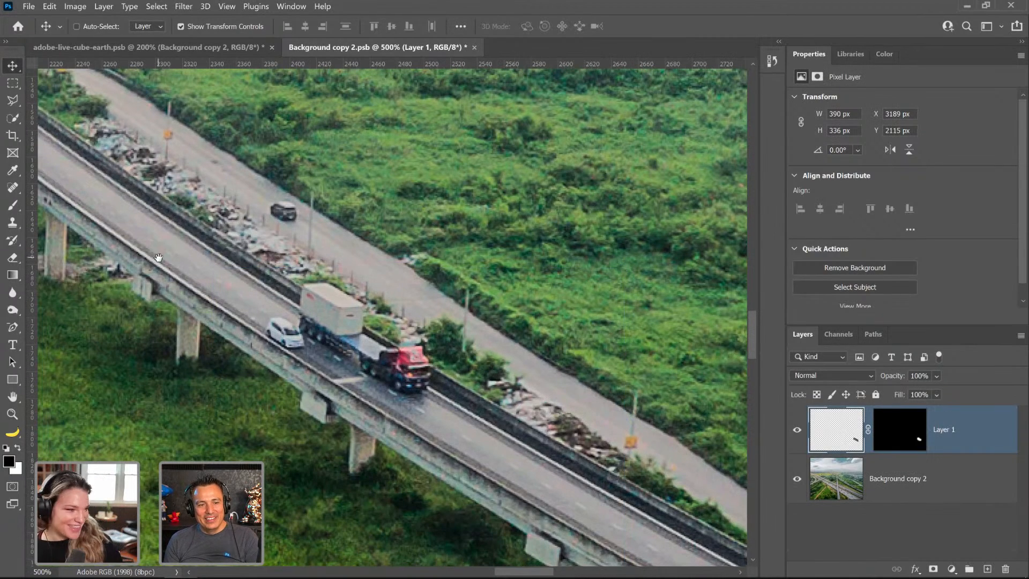
Step: Outline the empty elevated road section behind the truck with the Polygonal Lasso and copy it from Background copy 2 to a new layer above Layer 1
{"action": "left_click_drag", "start_coordinate": [274, 316], "coordinate": [280, 321]}
{"action": "left_click", "coordinate": [13, 101]}
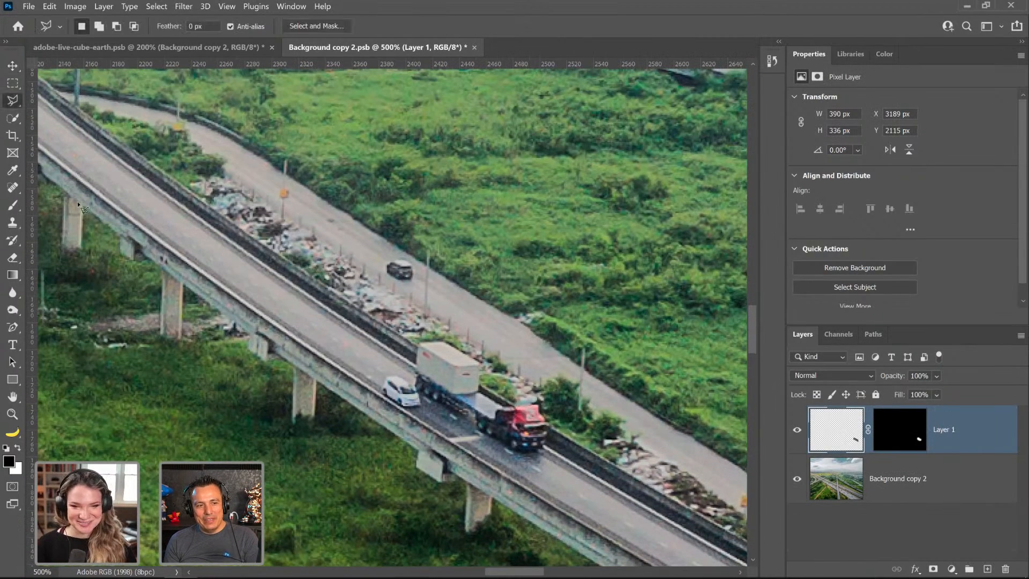
{"action": "left_click", "coordinate": [96, 309]}
{"action": "left_click", "coordinate": [145, 142]}
{"action": "left_click", "coordinate": [320, 222]}
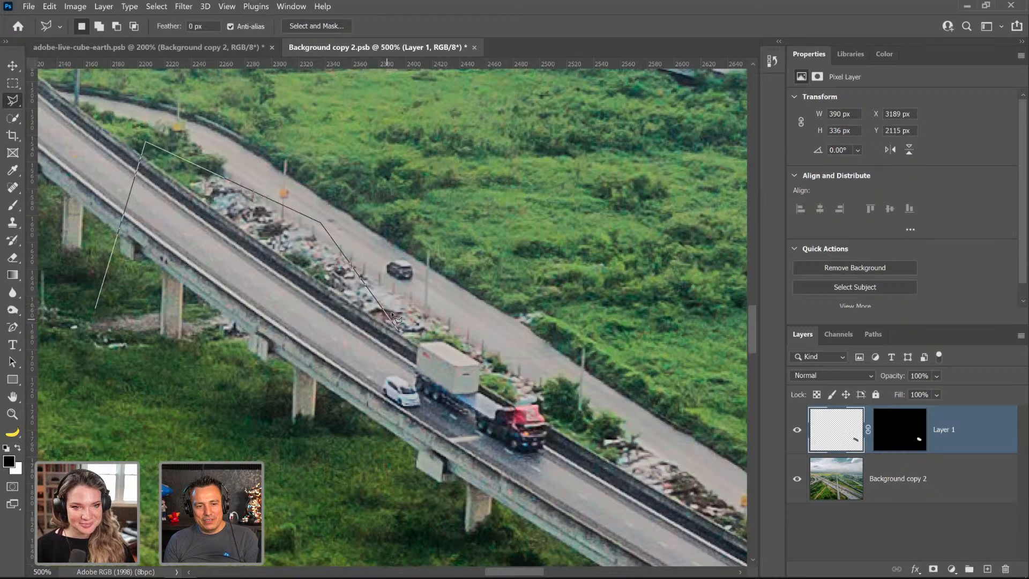
{"action": "left_click", "coordinate": [408, 311]}
{"action": "left_click", "coordinate": [354, 442]}
{"action": "left_click", "coordinate": [225, 415]}
{"action": "left_click", "coordinate": [95, 309]}
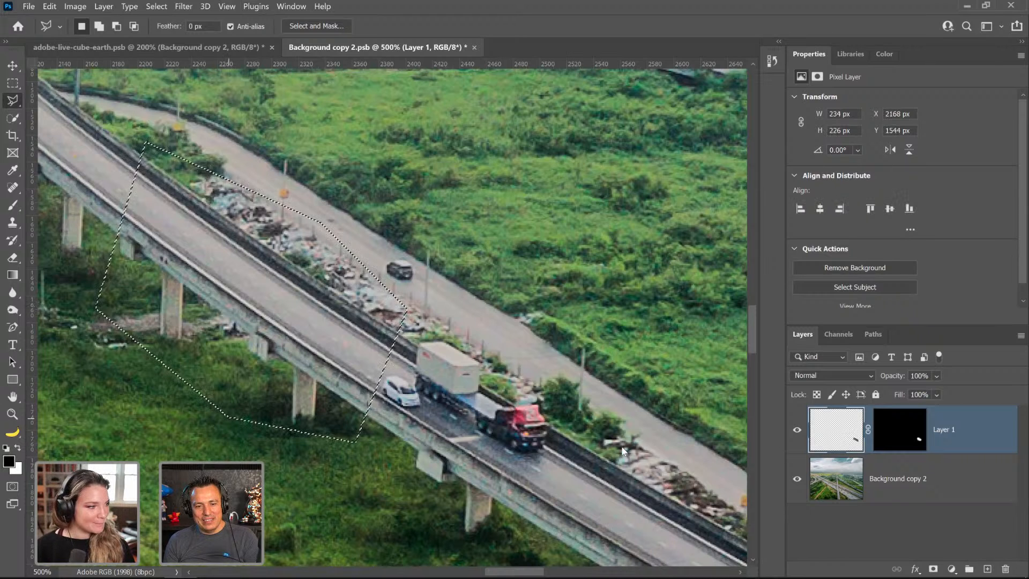
{"action": "left_click", "coordinate": [832, 483]}
{"action": "key", "text": "ctrl+j"}
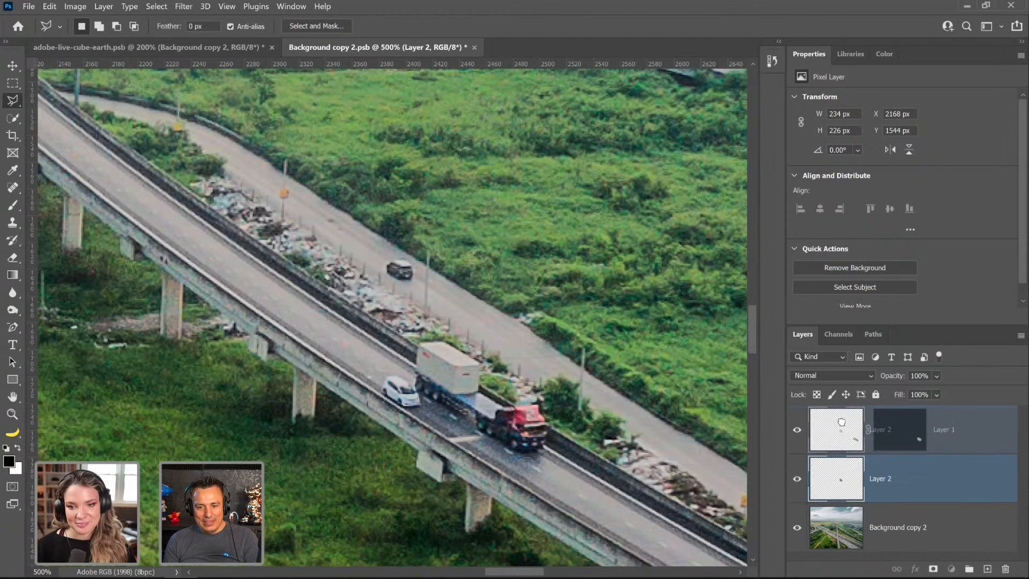
{"action": "key", "text": "ctrl+bracketright"}
Step: Move the copied road section over the truck and reshape its left edge to line up with the road at X 2306 px, Y 1643 px
{"action": "key", "text": "v"}
{"action": "left_click_drag", "start_coordinate": [325, 395], "coordinate": [523, 514]}
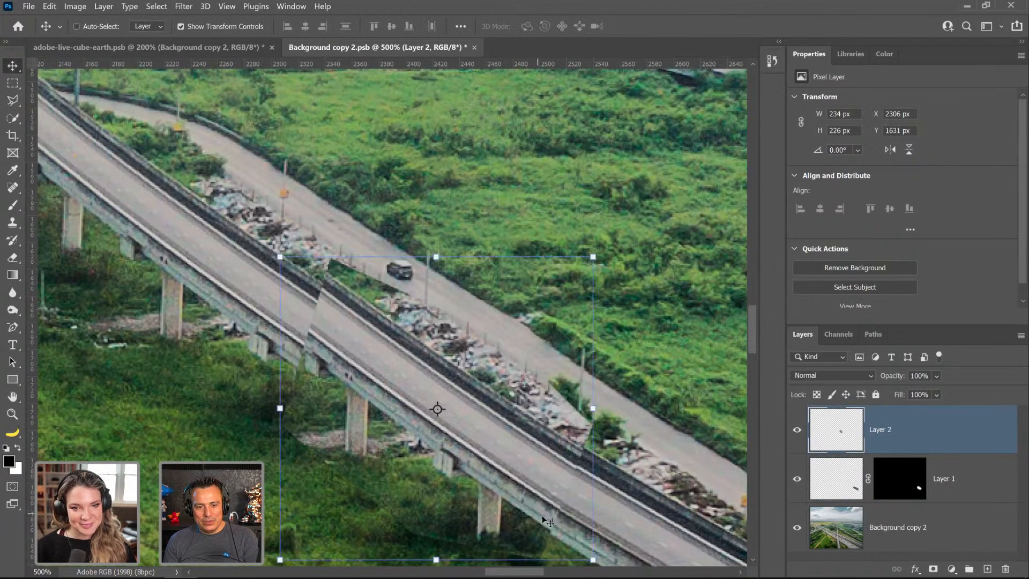
{"action": "key", "text": "ctrl+t"}
{"action": "right_click", "coordinate": [482, 409]}
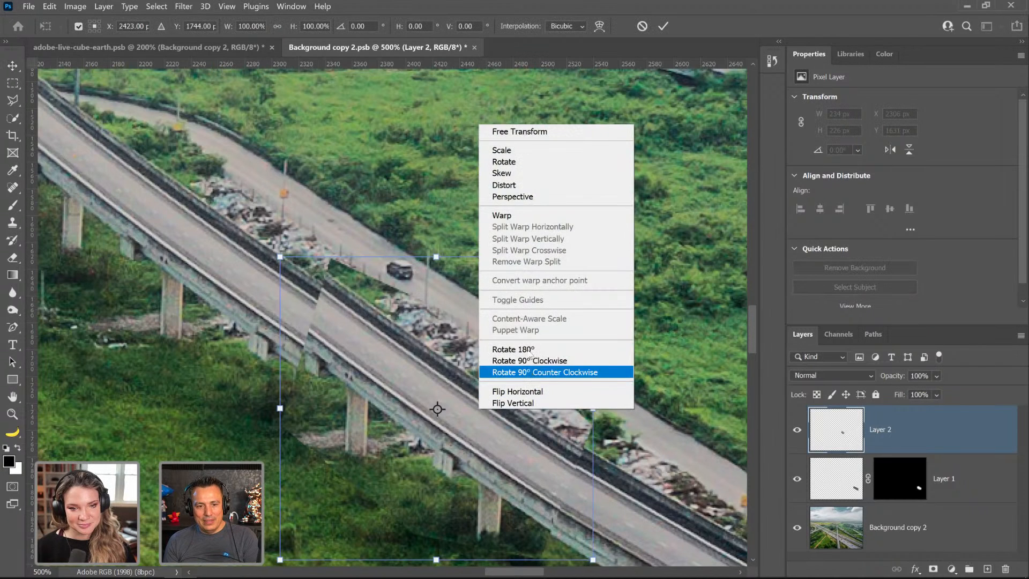
{"action": "left_click", "coordinate": [516, 196]}
{"action": "left_click_drag", "start_coordinate": [280, 257], "coordinate": [269, 278]}
{"action": "left_click_drag", "start_coordinate": [280, 543], "coordinate": [278, 549]}
{"action": "left_click_drag", "start_coordinate": [280, 408], "coordinate": [279, 416]}
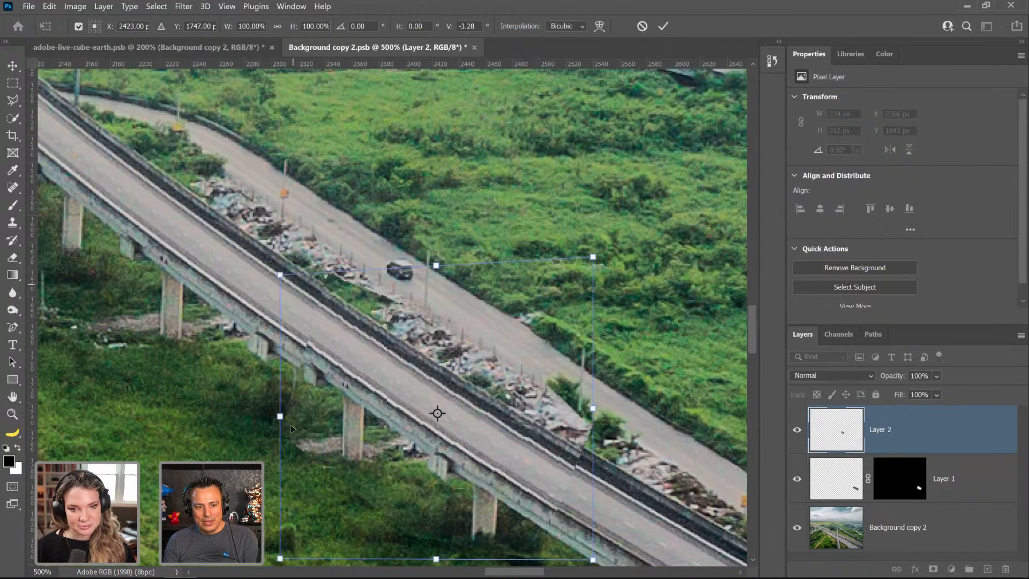
{"action": "mouse_move", "coordinate": [280, 274]}
{"action": "left_mouse_down"}
{"action": "mouse_move", "coordinate": [281, 257]}
{"action": "mouse_move", "coordinate": [279, 275]}
{"action": "left_mouse_up"}
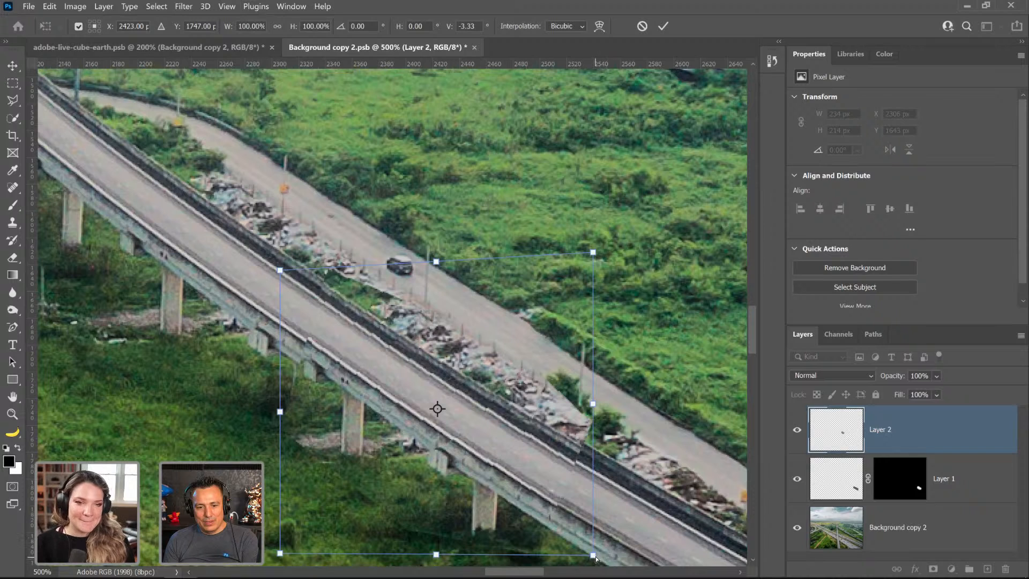
{"action": "left_click_drag", "start_coordinate": [595, 558], "coordinate": [594, 554]}
{"action": "key", "text": "Return"}
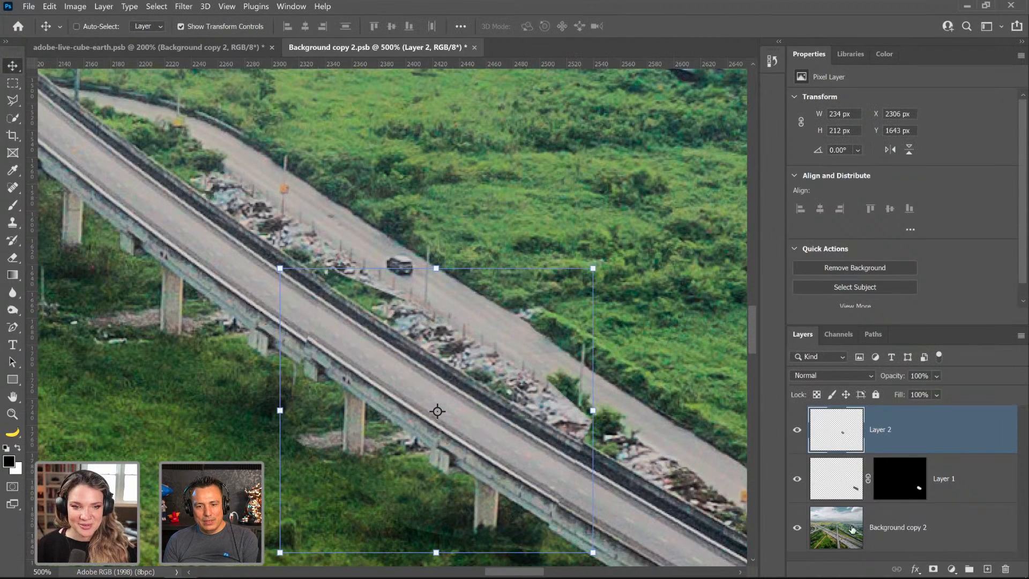
Step: Add a black hide-all mask to Layer 2 and paint white over the truck and white car to reveal the clean road
{"action": "left_click", "coordinate": [933, 568], "text": "alt"}
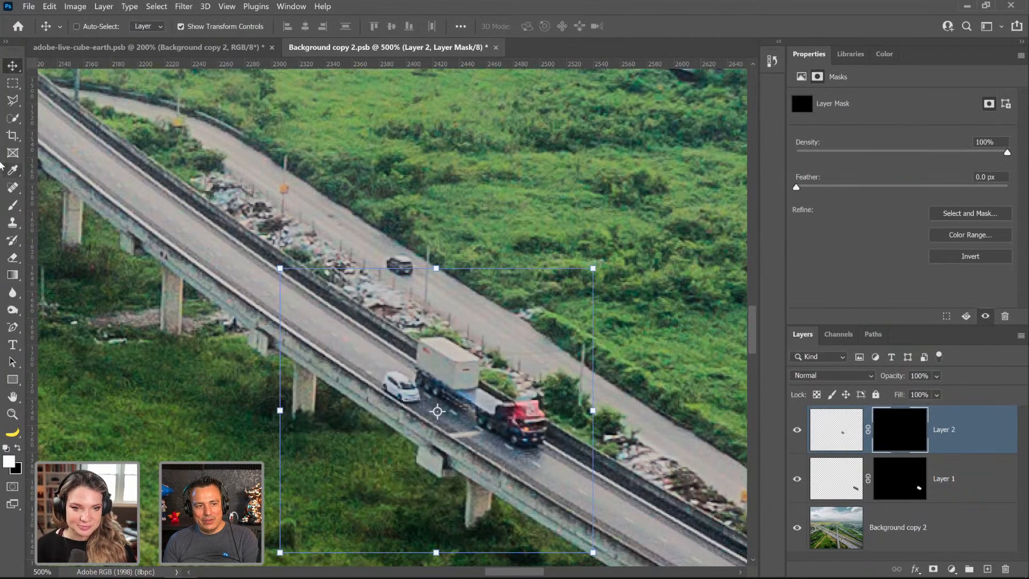
{"action": "left_click", "coordinate": [16, 208]}
{"action": "mouse_move", "coordinate": [410, 417]}
{"action": "left_mouse_down"}
{"action": "mouse_move", "coordinate": [421, 385]}
{"action": "mouse_move", "coordinate": [427, 398]}
{"action": "mouse_move", "coordinate": [458, 390]}
{"action": "mouse_move", "coordinate": [477, 413]}
{"action": "mouse_move", "coordinate": [521, 420]}
{"action": "mouse_move", "coordinate": [511, 400]}
{"action": "mouse_move", "coordinate": [537, 432]}
{"action": "left_mouse_up"}
Step: Refine the Layer 2 mask around the truck's front and nearby bushes with a 70 px brush, and save and close the smart object
{"action": "key", "text": "["}
{"action": "key", "text": "["}
{"action": "key", "text": "x"}
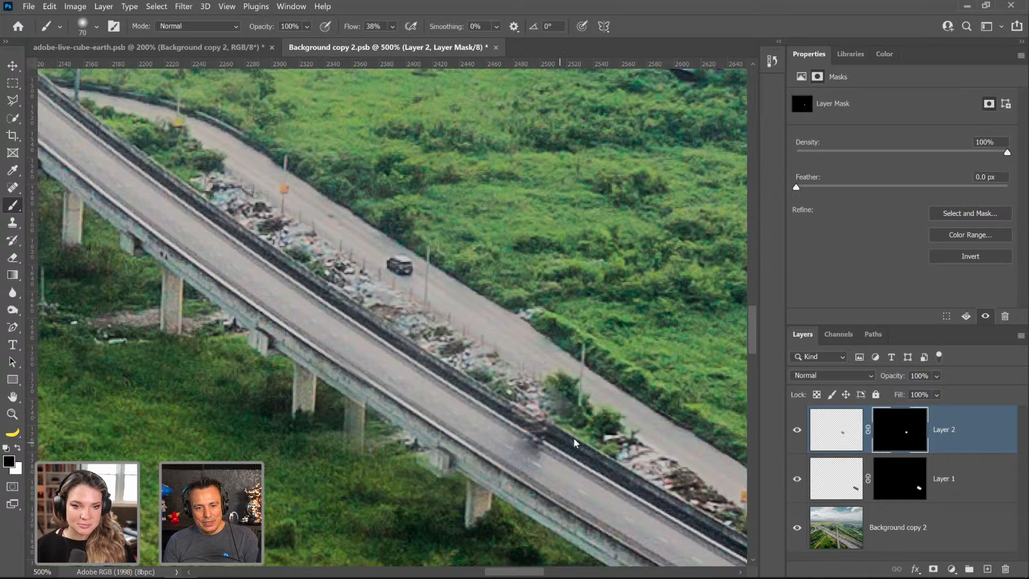
{"action": "key", "text": "x"}
{"action": "left_click_drag", "start_coordinate": [533, 427], "coordinate": [596, 427]}
{"action": "key", "text": "x"}
{"action": "mouse_move", "coordinate": [581, 390]}
{"action": "left_mouse_down"}
{"action": "mouse_move", "coordinate": [558, 375]}
{"action": "mouse_move", "coordinate": [557, 407]}
{"action": "left_mouse_up"}
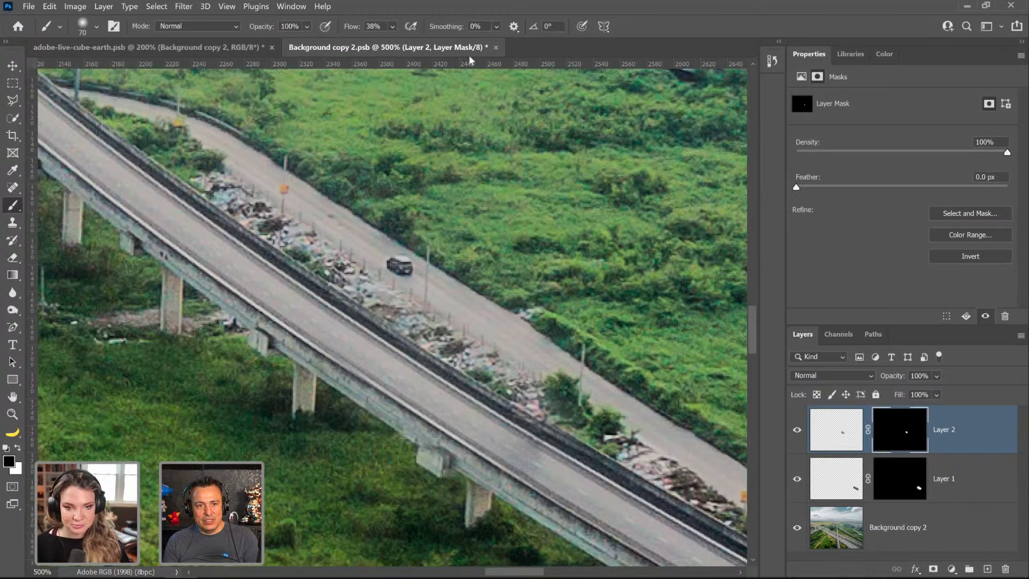
{"action": "left_click", "coordinate": [494, 50]}
{"action": "left_click", "coordinate": [457, 227]}
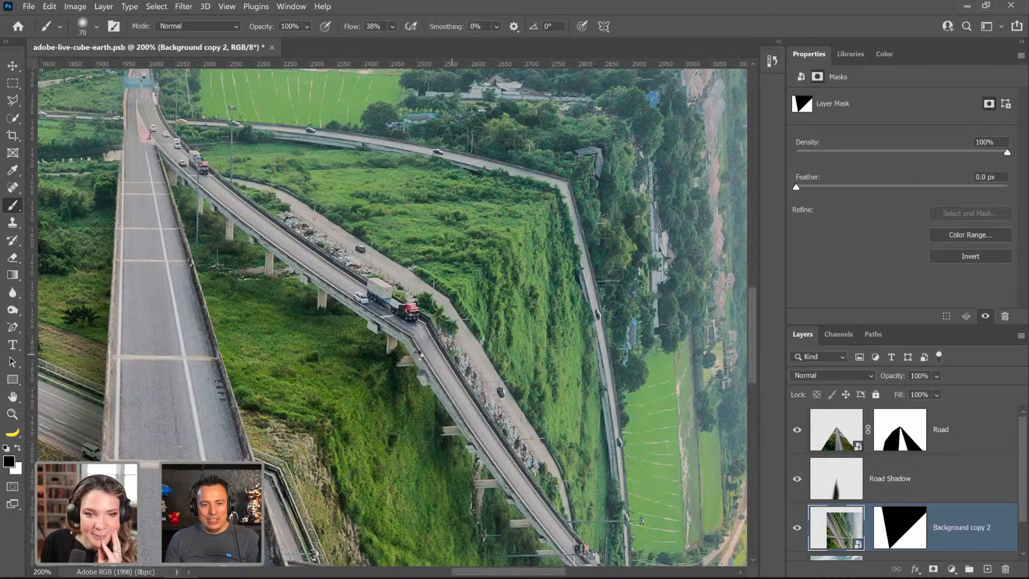
Step: Examine the truck and white car at the elevated road's bend, and the lower road beside the main highway, against the whole composite
{"action": "left_click", "coordinate": [13, 414]}
{"action": "left_click", "coordinate": [423, 346]}
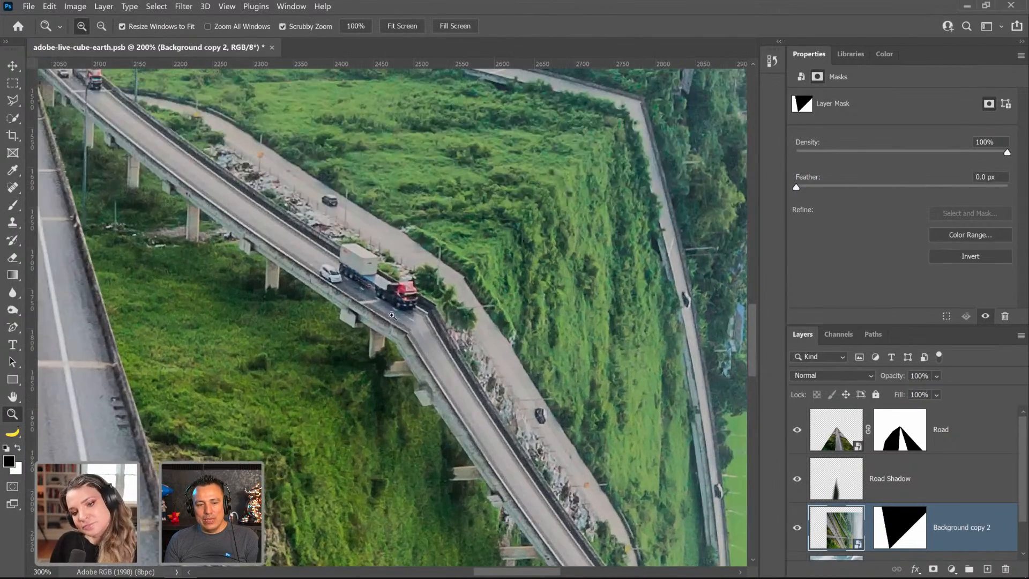
{"action": "left_click", "coordinate": [391, 315]}
{"action": "left_click", "coordinate": [405, 337]}
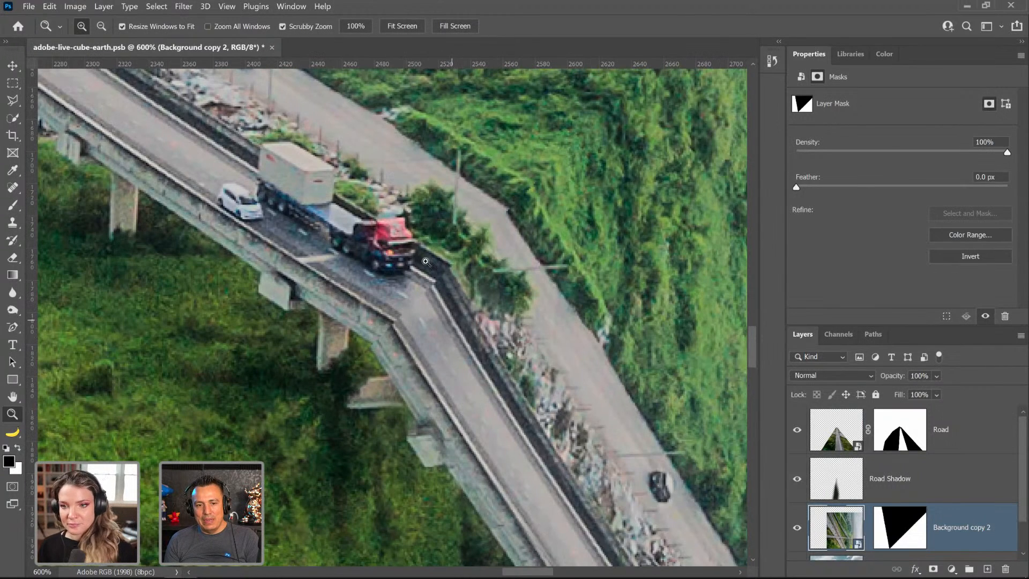
{"action": "right_click", "coordinate": [463, 272]}
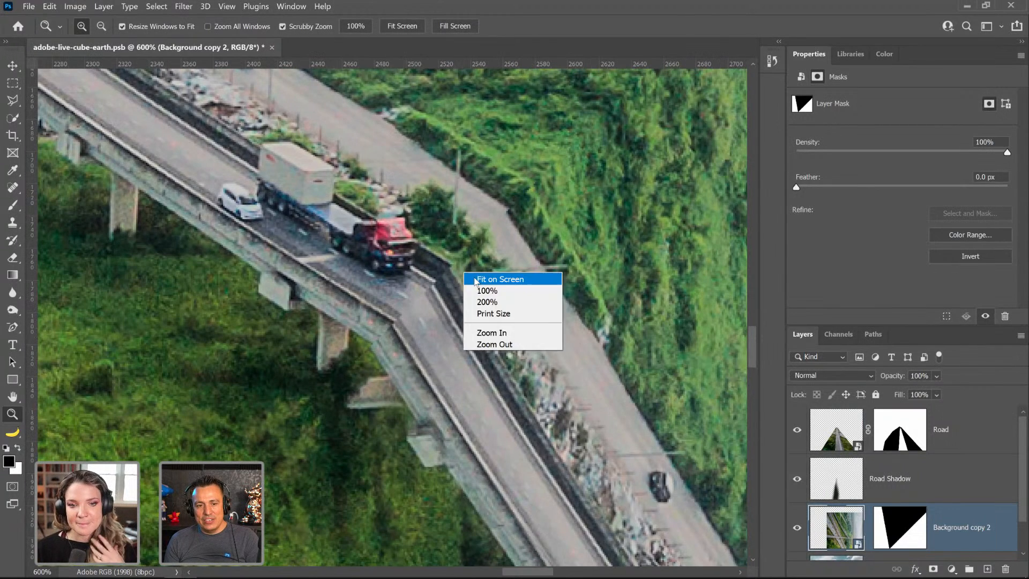
{"action": "left_click", "coordinate": [472, 279]}
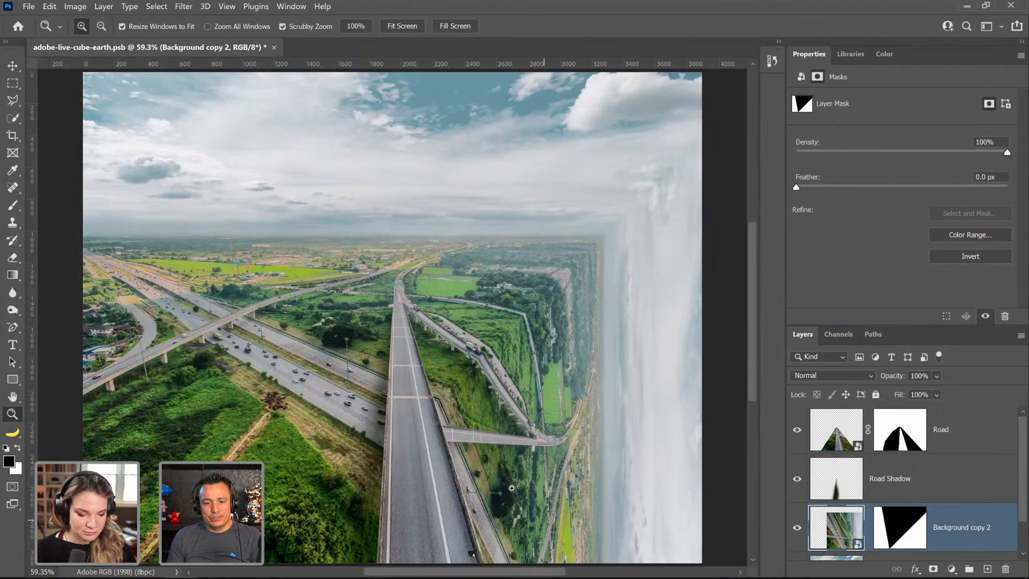
{"action": "left_click_drag", "start_coordinate": [512, 488], "coordinate": [511, 488]}
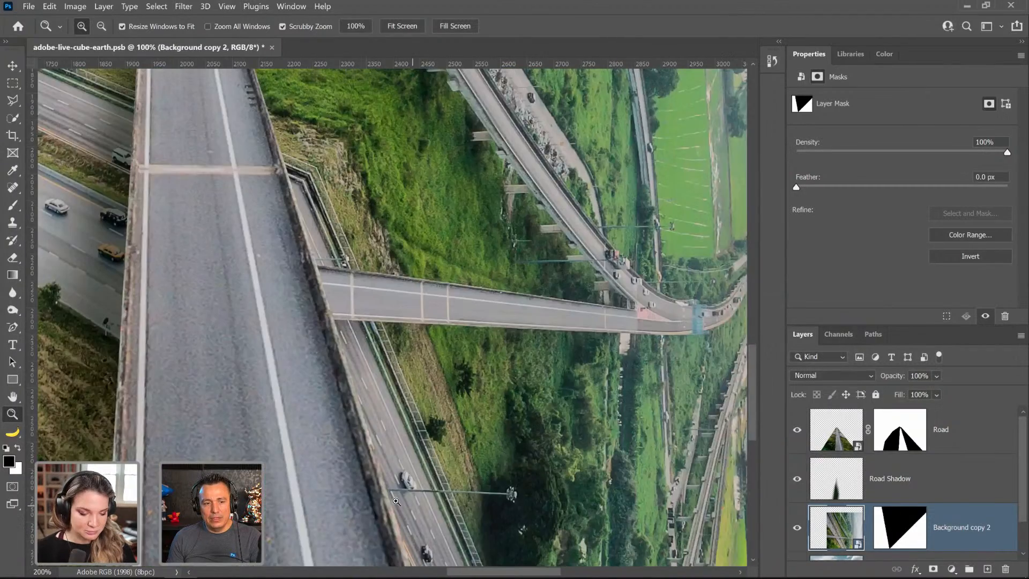
{"action": "left_click_drag", "start_coordinate": [395, 501], "coordinate": [543, 457]}
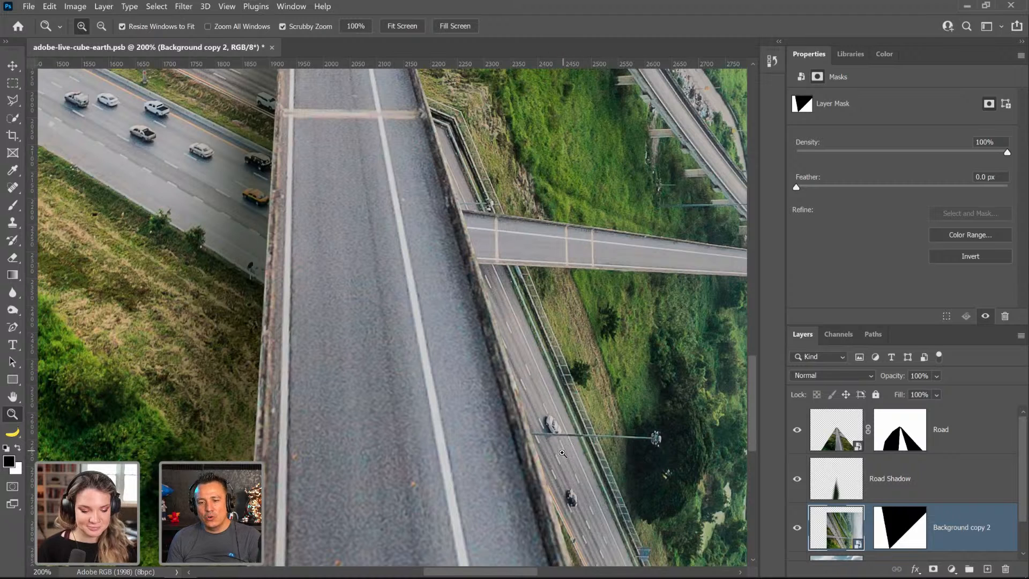
{"action": "right_click", "coordinate": [547, 403]}
{"action": "left_click", "coordinate": [558, 409]}
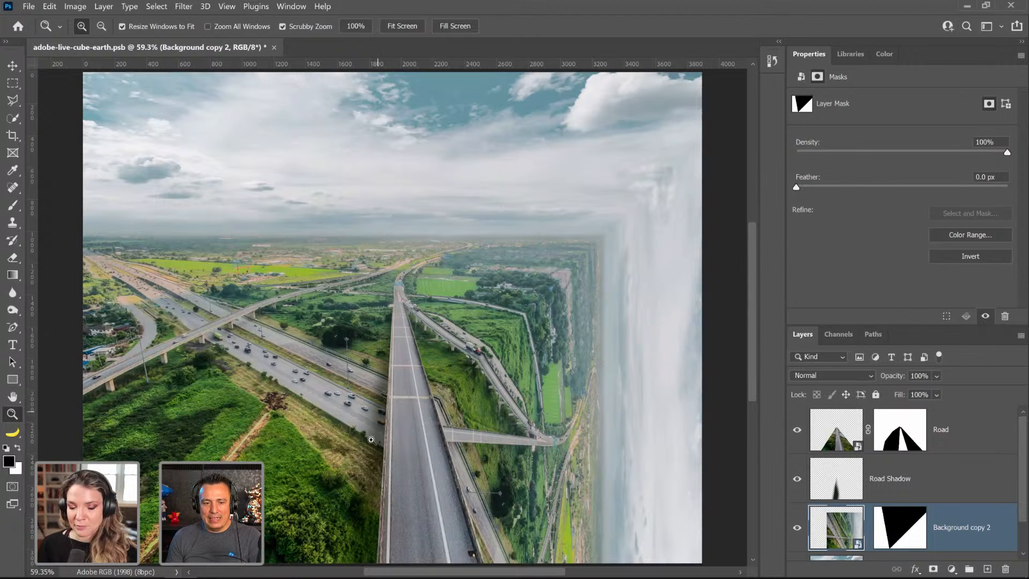
Step: Search the libraries for "car" and place the Shiny gray BMW X3 image as a new layer above Road
{"action": "left_click", "coordinate": [851, 54]}
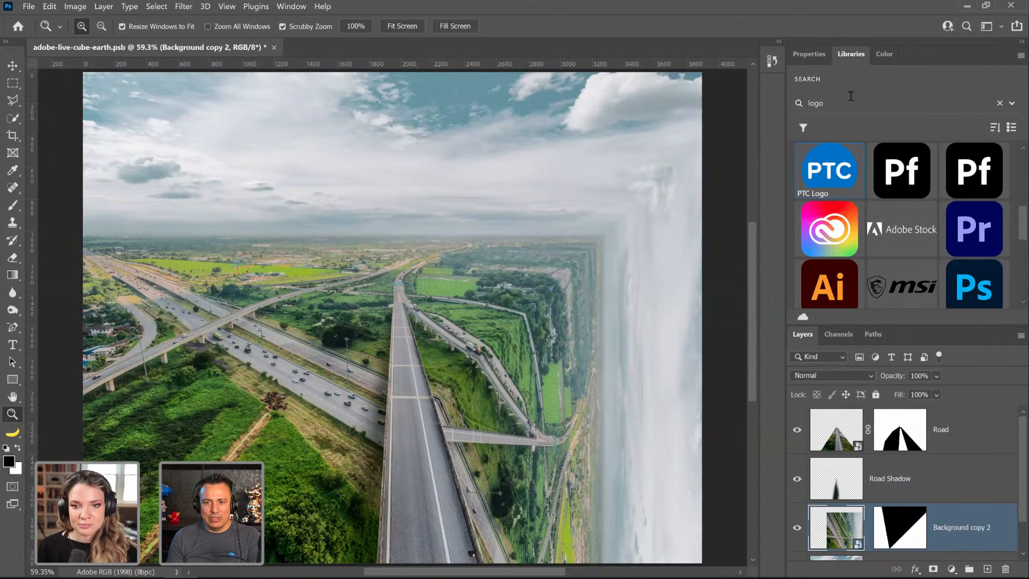
{"action": "type", "text": "car"}
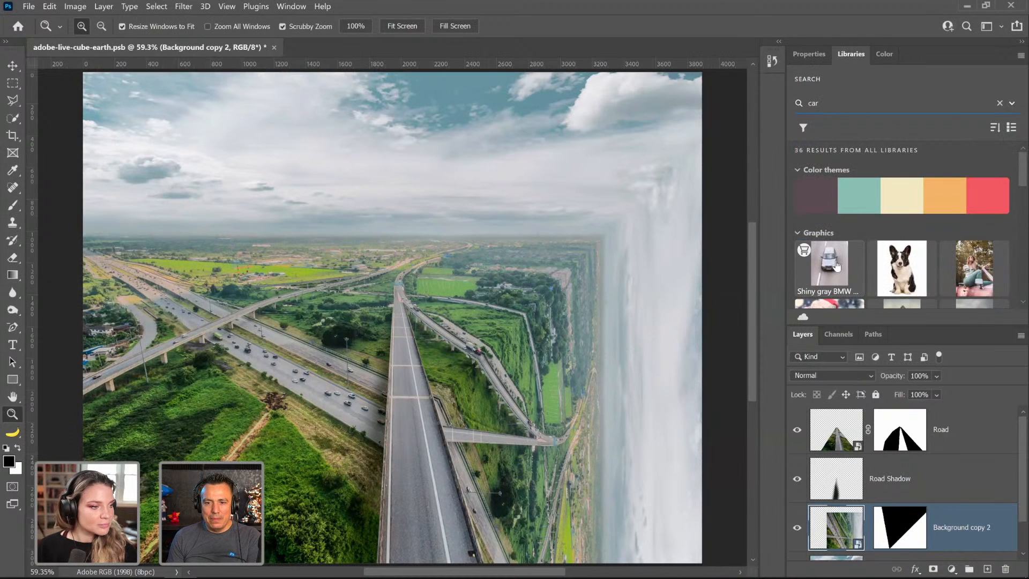
{"action": "left_click_drag", "start_coordinate": [828, 270], "coordinate": [590, 437]}
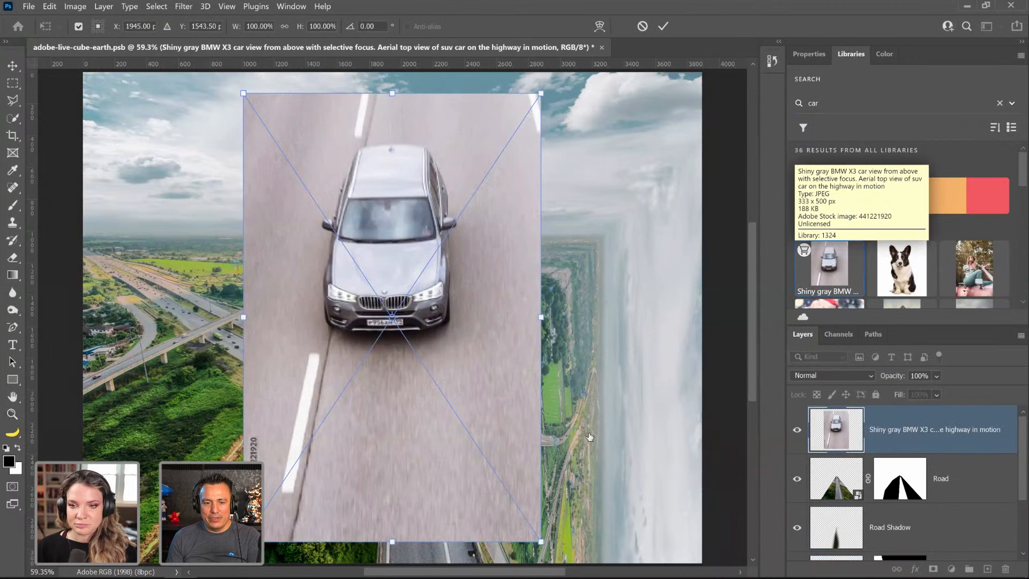
{"action": "key", "text": "Return"}
{"action": "key", "text": "z"}
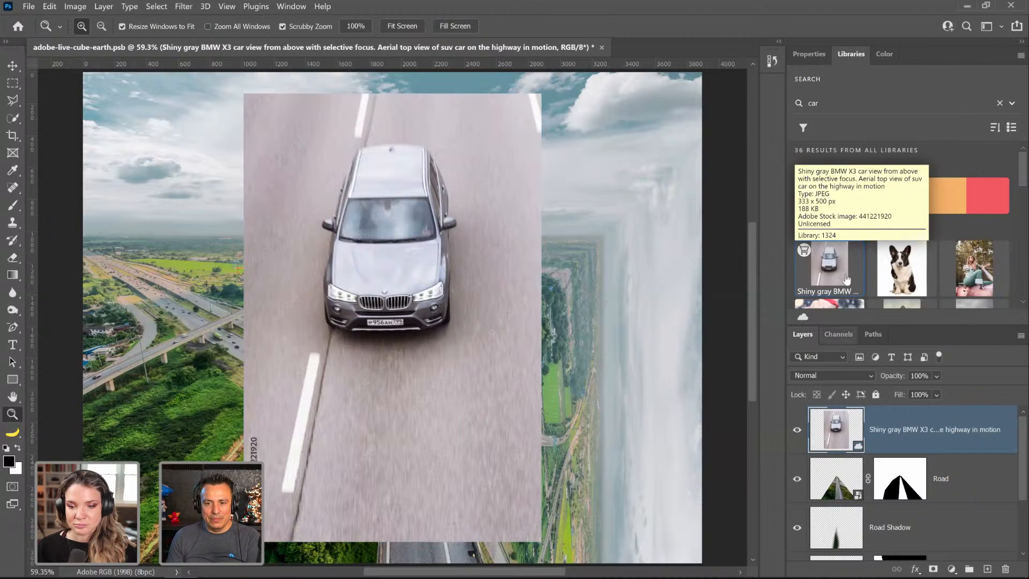
Step: License the Shiny gray BMW X3 Adobe Stock image and confirm using one license
{"action": "right_click", "coordinate": [856, 288]}
{"action": "left_click", "coordinate": [877, 296]}
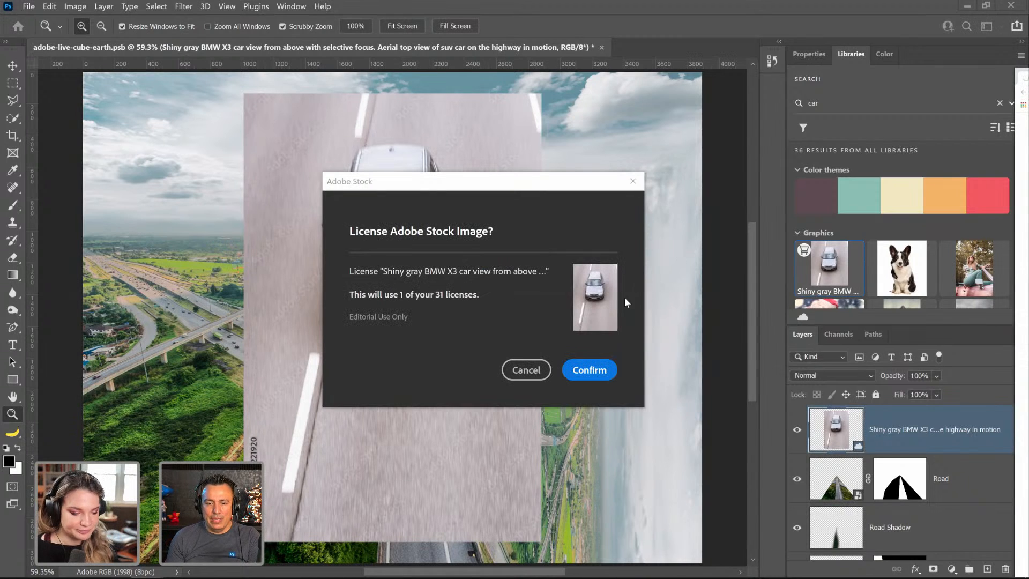
{"action": "left_click", "coordinate": [589, 369]}
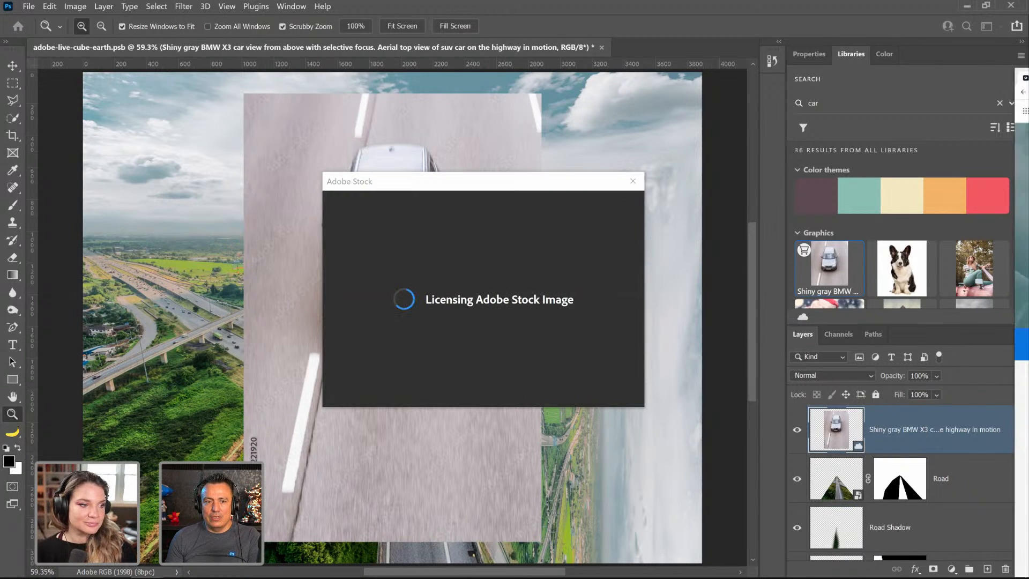
Step: Switch to the Adobe Stock website in the browser and search Free assets for "car from above"
{"action": "left_click_drag", "start_coordinate": [1028, 32], "coordinate": [493, 31]}
{"action": "double_click", "coordinate": [494, 34]}
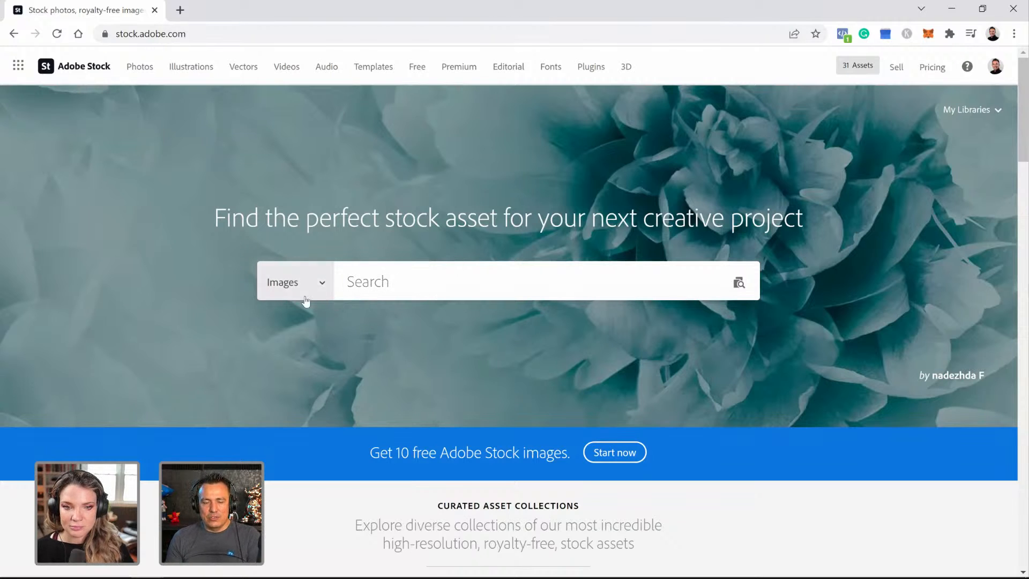
{"action": "left_click", "coordinate": [321, 289]}
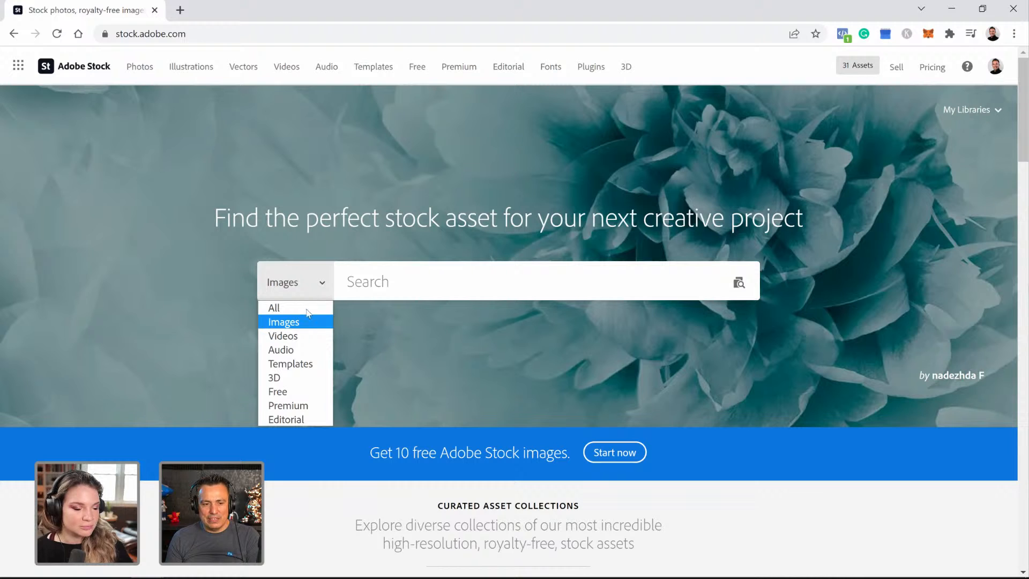
{"action": "left_click", "coordinate": [292, 391]}
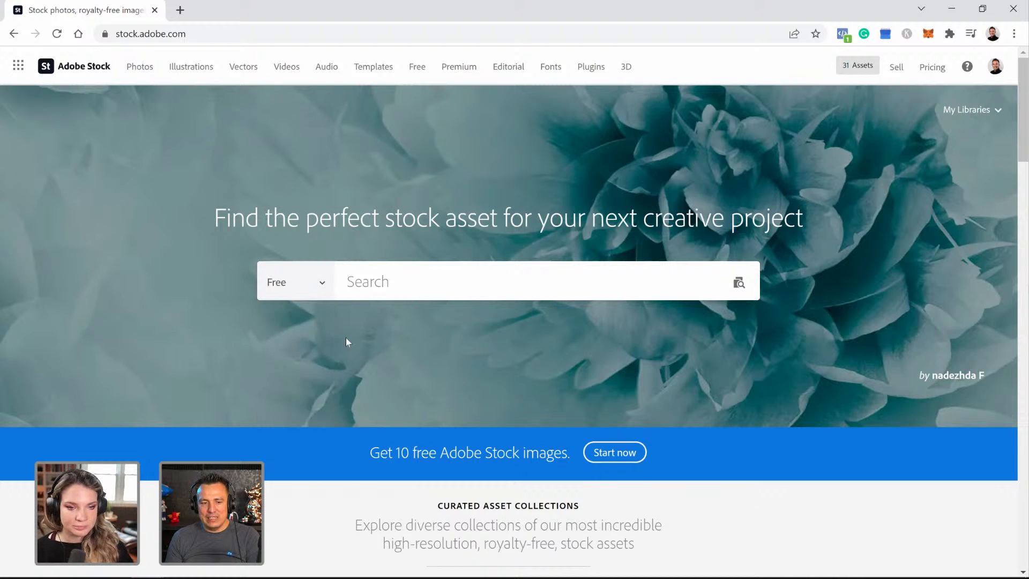
{"action": "left_click", "coordinate": [366, 285]}
{"action": "type", "text": "car"}
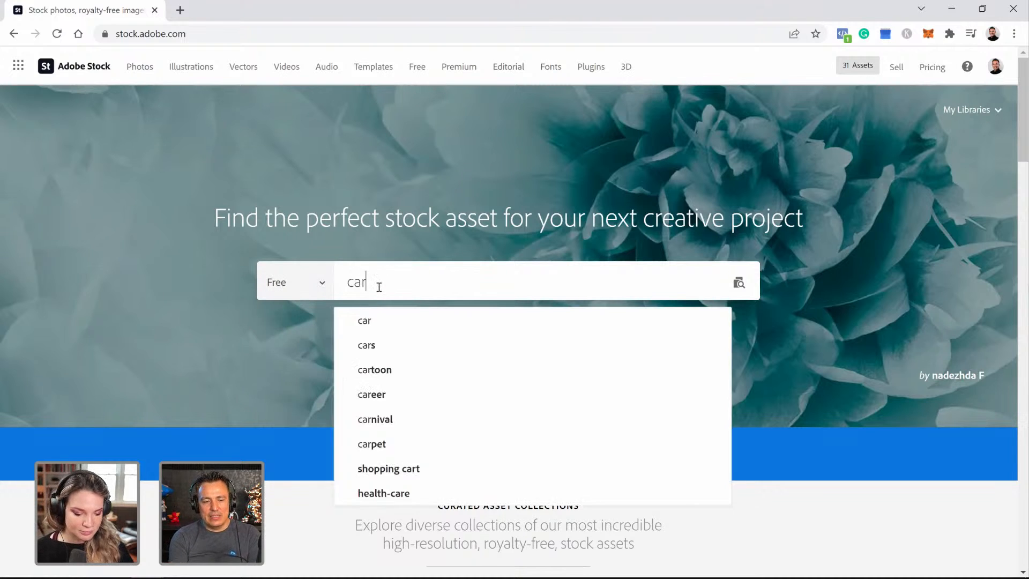
{"action": "type", "text": " from abv"}
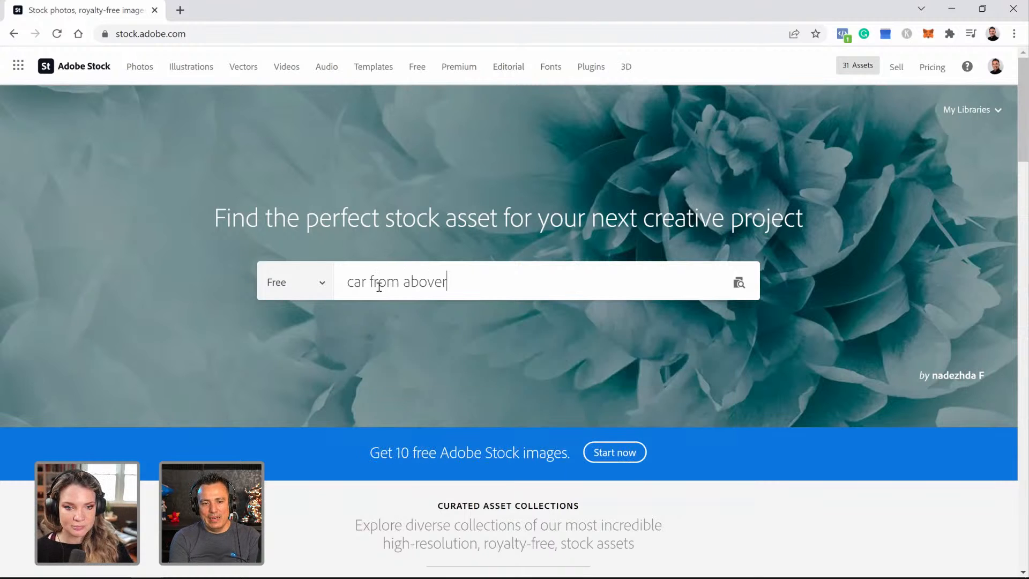
Step: Search the free collection for "car from above" and look through the first page of results
{"action": "key", "text": "BackSpace"}
{"action": "key", "text": "Return"}
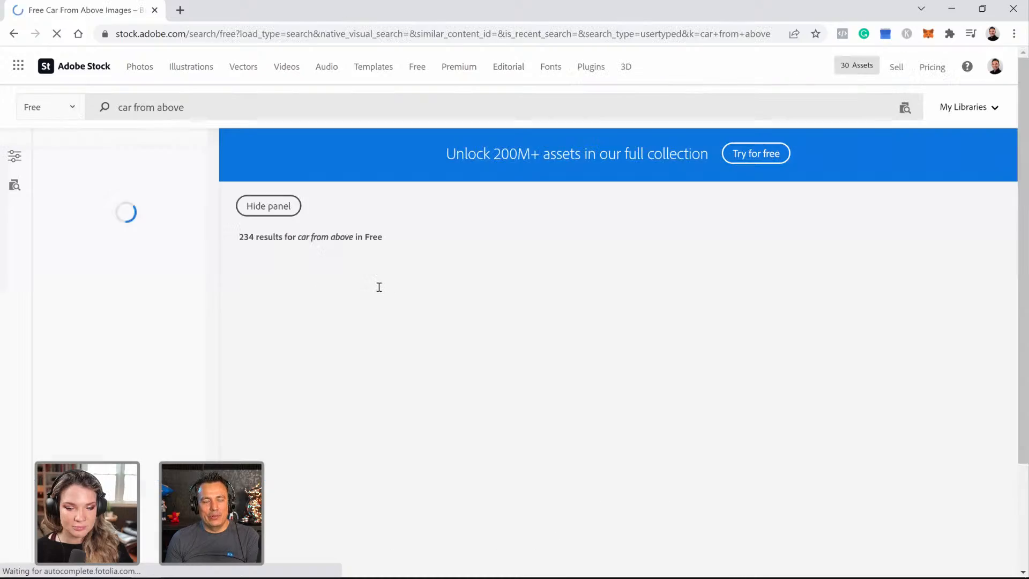
{"action": "scroll", "coordinate": [438, 275], "scroll_direction": "down", "scroll_amount": 1}
{"action": "scroll", "coordinate": [438, 275], "scroll_direction": "down", "scroll_amount": 15}
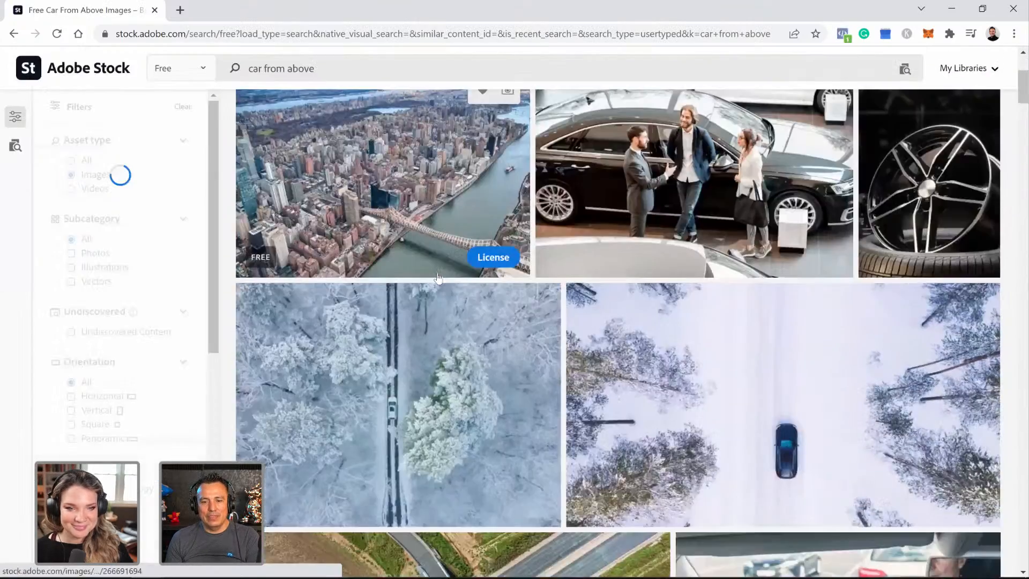
{"action": "scroll", "coordinate": [438, 275], "scroll_direction": "down", "scroll_amount": 1}
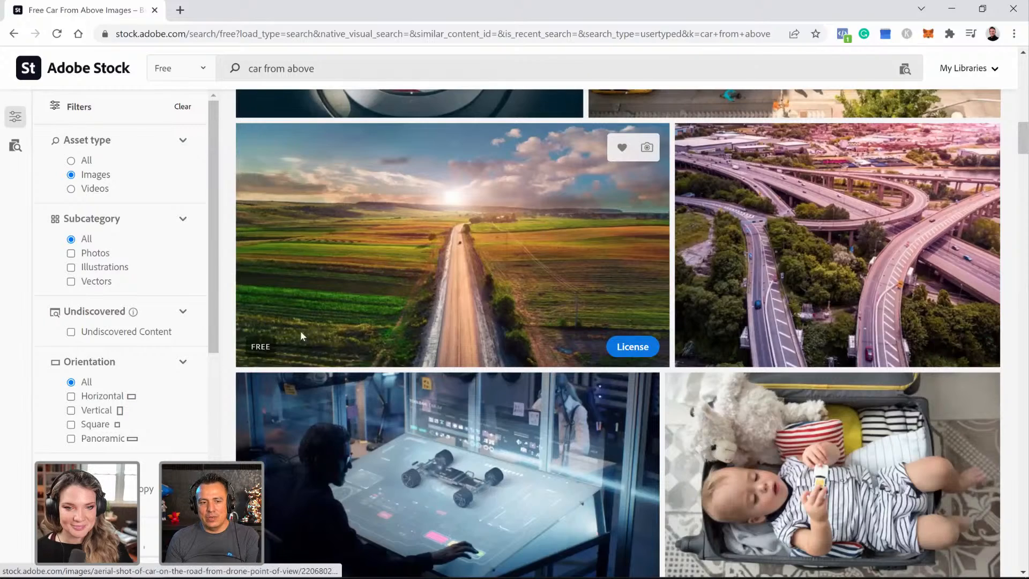
{"action": "scroll", "coordinate": [428, 354], "scroll_direction": "down", "scroll_amount": 3}
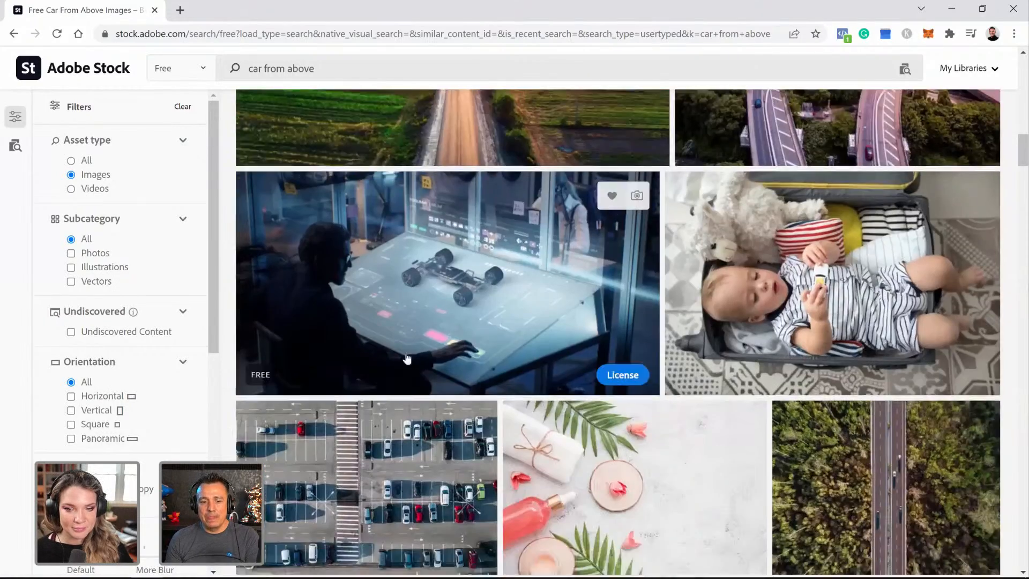
{"action": "scroll", "coordinate": [407, 358], "scroll_direction": "down", "scroll_amount": 15}
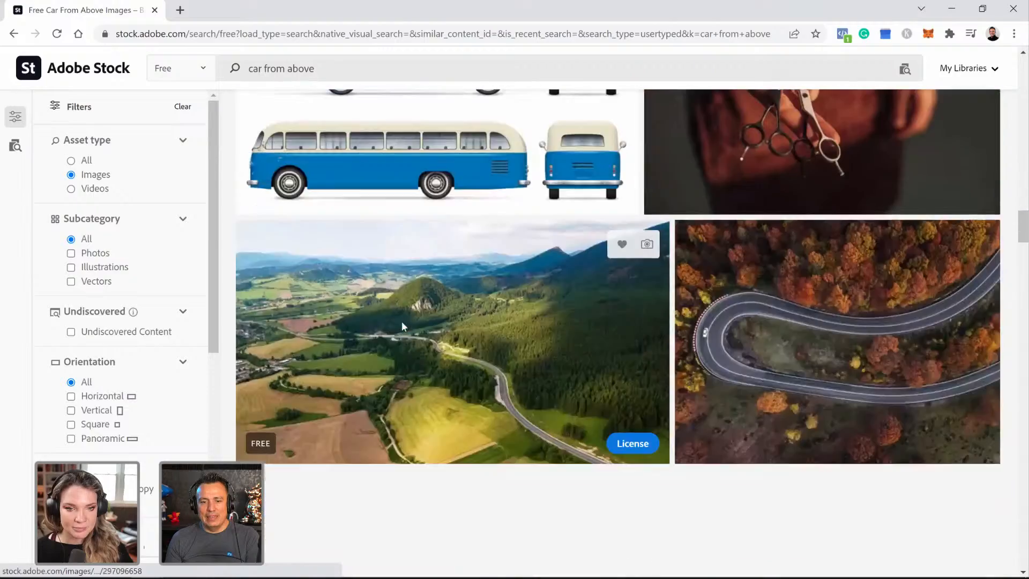
{"action": "scroll", "coordinate": [401, 326], "scroll_direction": "down", "scroll_amount": 8}
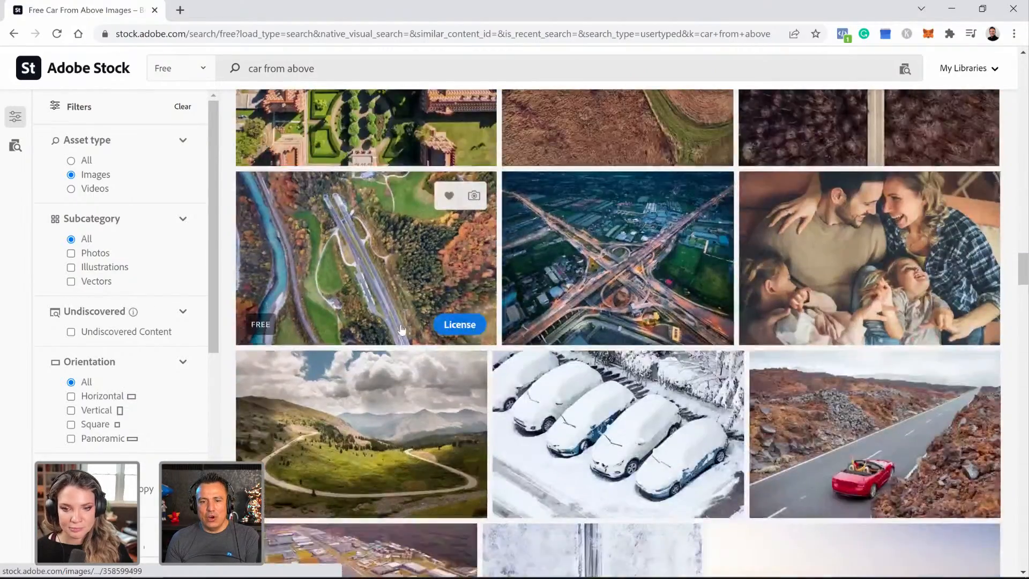
{"action": "scroll", "coordinate": [401, 329], "scroll_direction": "down", "scroll_amount": 15}
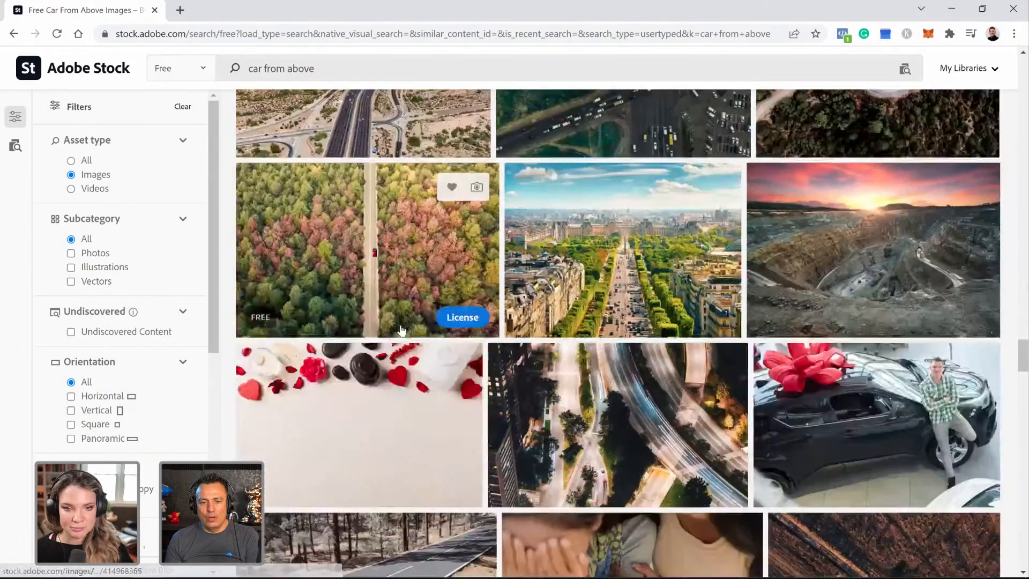
{"action": "scroll", "coordinate": [400, 329], "scroll_direction": "down", "scroll_amount": 15}
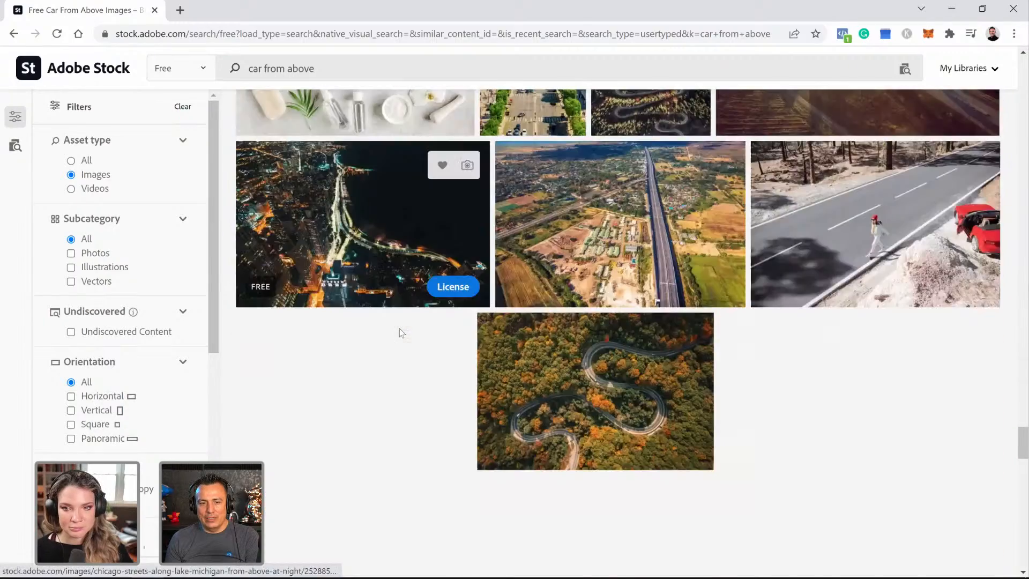
{"action": "scroll", "coordinate": [401, 333], "scroll_direction": "down", "scroll_amount": 15}
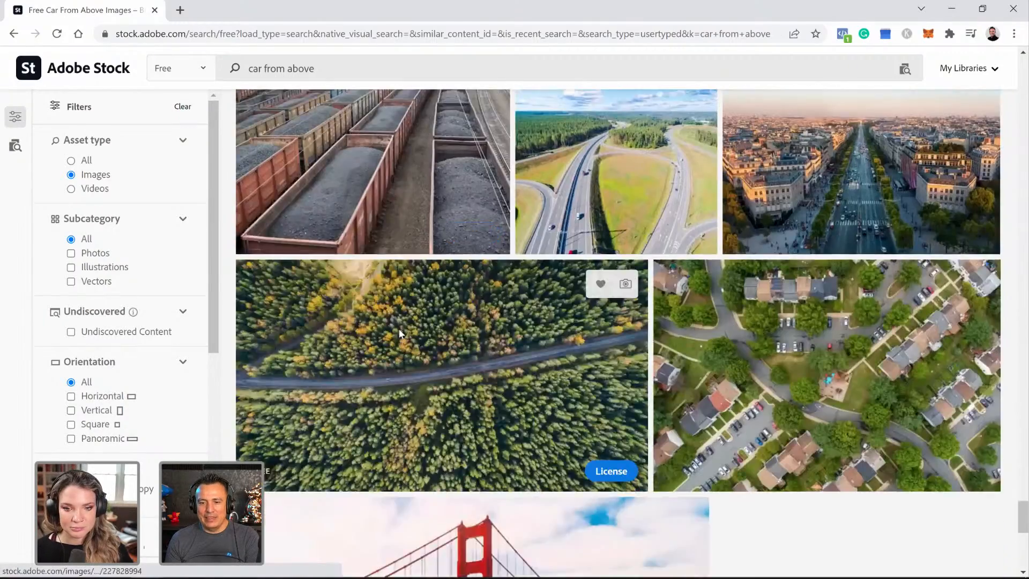
{"action": "scroll", "coordinate": [401, 333], "scroll_direction": "down", "scroll_amount": 10}
Step: Go to the next page of the "car from above" results and browse the images there
{"action": "left_click", "coordinate": [667, 485]}
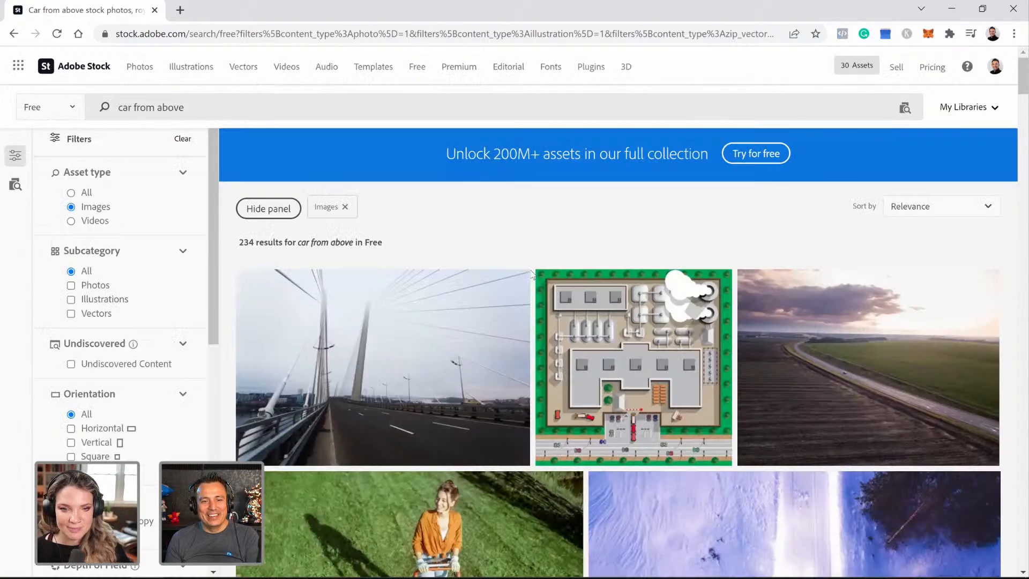
{"action": "scroll", "coordinate": [535, 282], "scroll_direction": "down", "scroll_amount": 5}
{"action": "scroll", "coordinate": [536, 279], "scroll_direction": "down", "scroll_amount": 12}
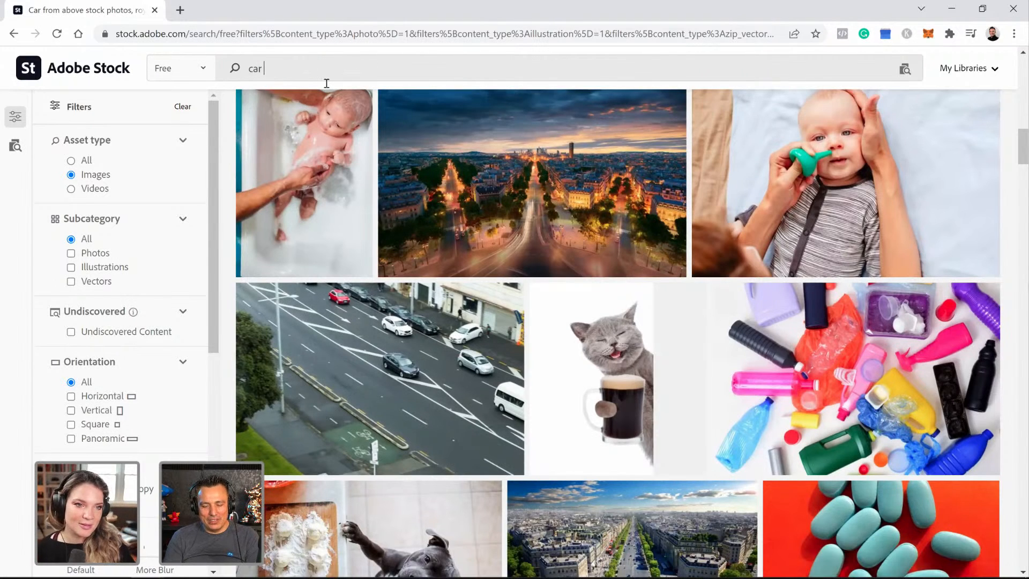
Step: Search the free images for "car top" and look over the first rows of results
{"action": "type", "text": "top"}
{"action": "key", "text": "Return"}
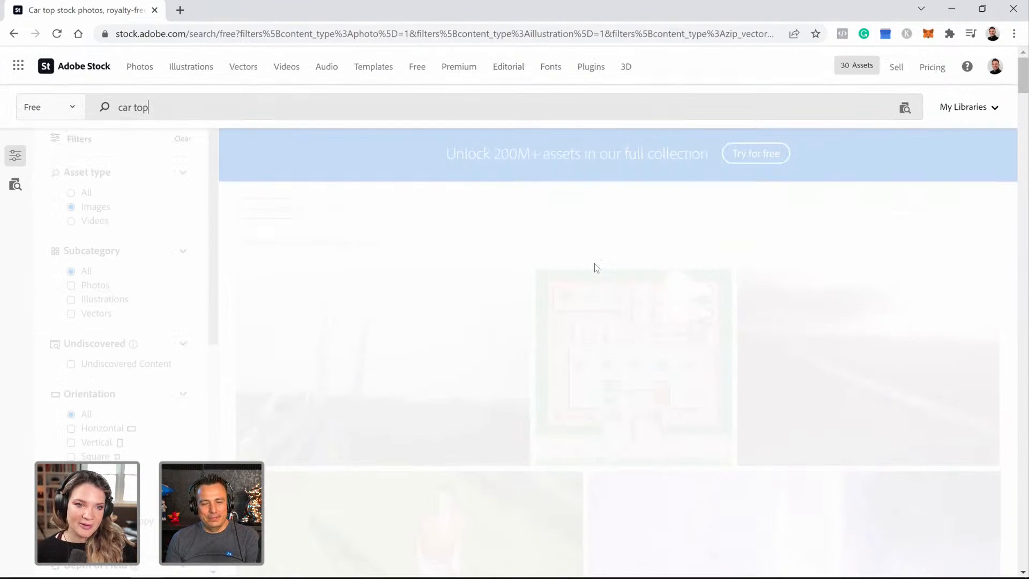
{"action": "scroll", "coordinate": [596, 265], "scroll_direction": "down", "scroll_amount": 3}
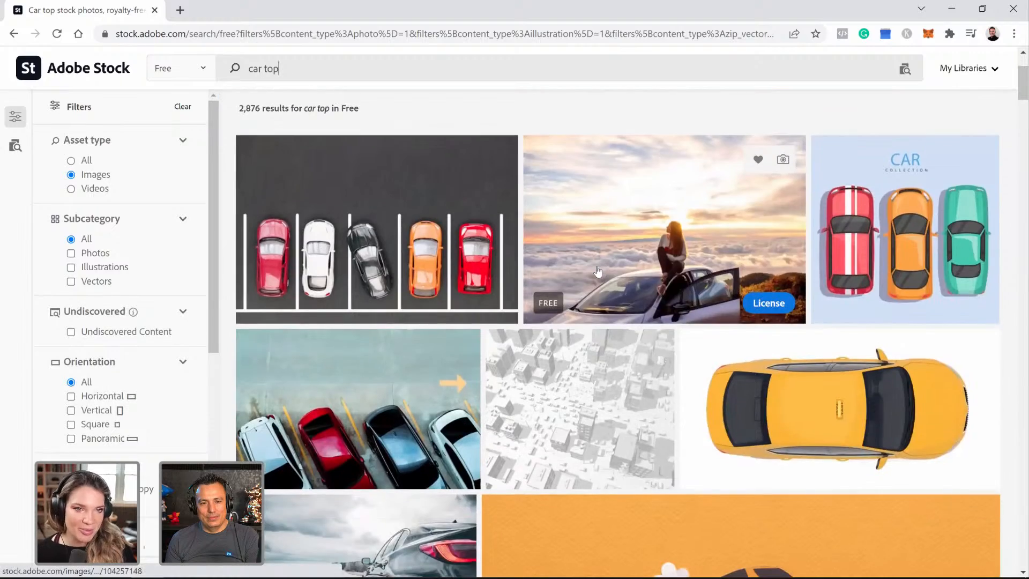
{"action": "scroll", "coordinate": [598, 270], "scroll_direction": "down", "scroll_amount": 6}
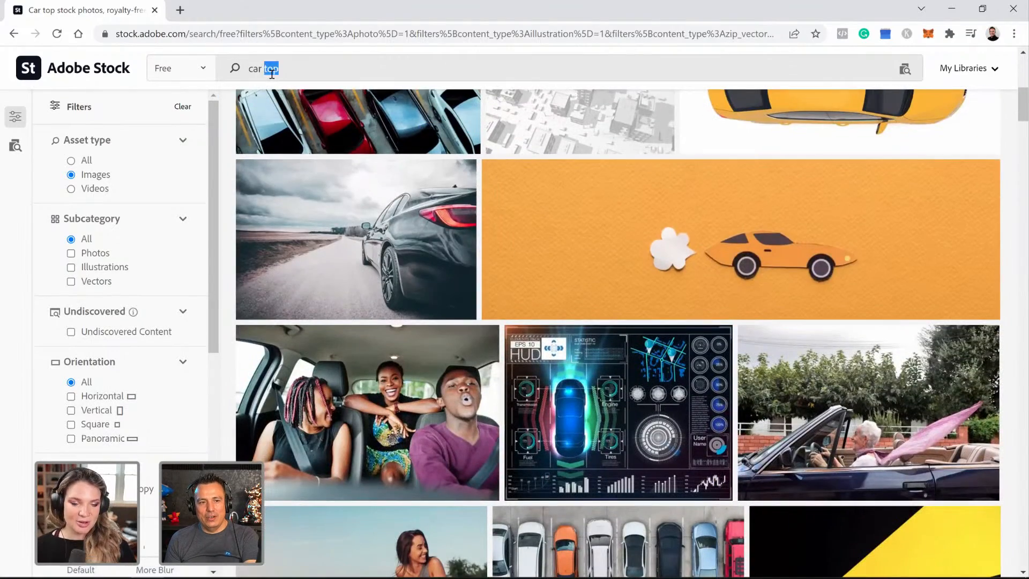
Step: Broaden the free image search to just "car" and look through the results
{"action": "key", "text": "BackSpace"}
{"action": "key", "text": "Return"}
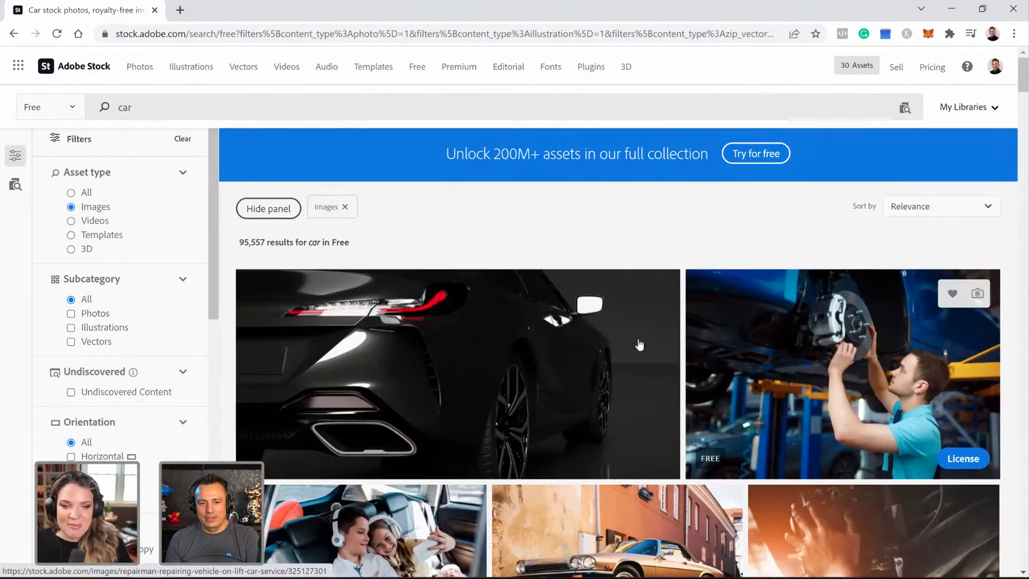
{"action": "scroll", "coordinate": [639, 345], "scroll_direction": "down", "scroll_amount": 12}
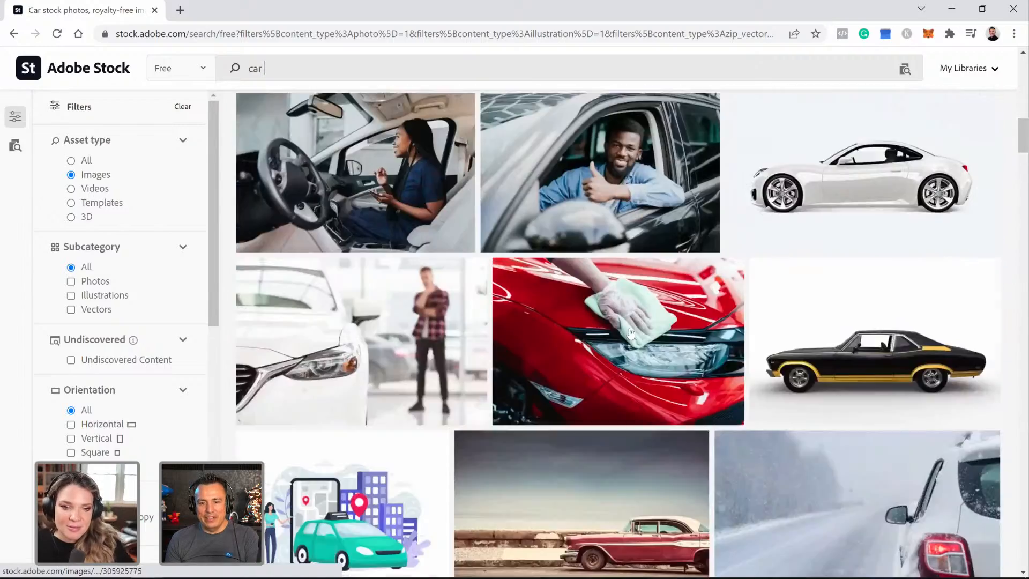
{"action": "scroll", "coordinate": [631, 333], "scroll_direction": "down", "scroll_amount": 12}
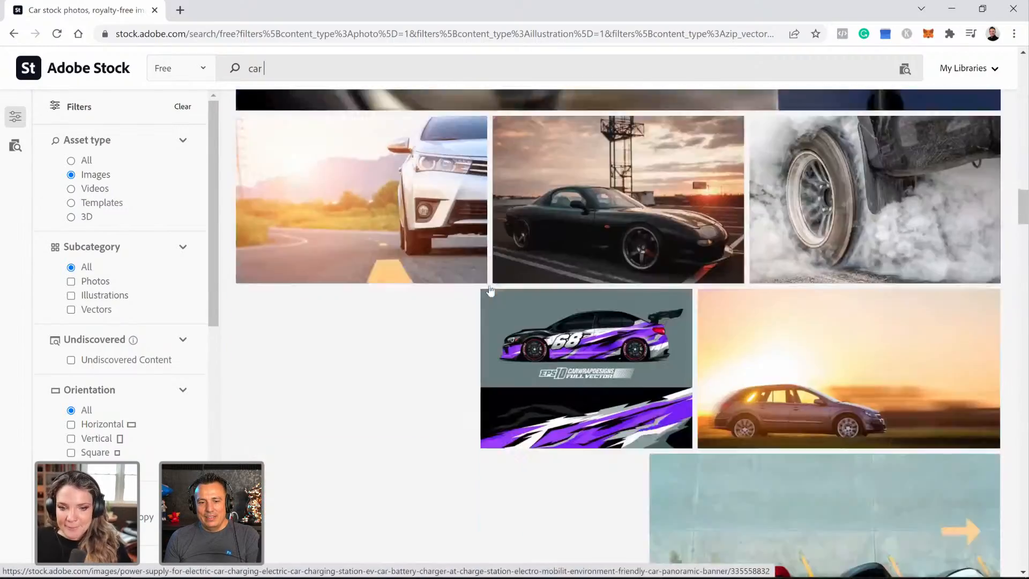
{"action": "scroll", "coordinate": [490, 290], "scroll_direction": "down", "scroll_amount": 12}
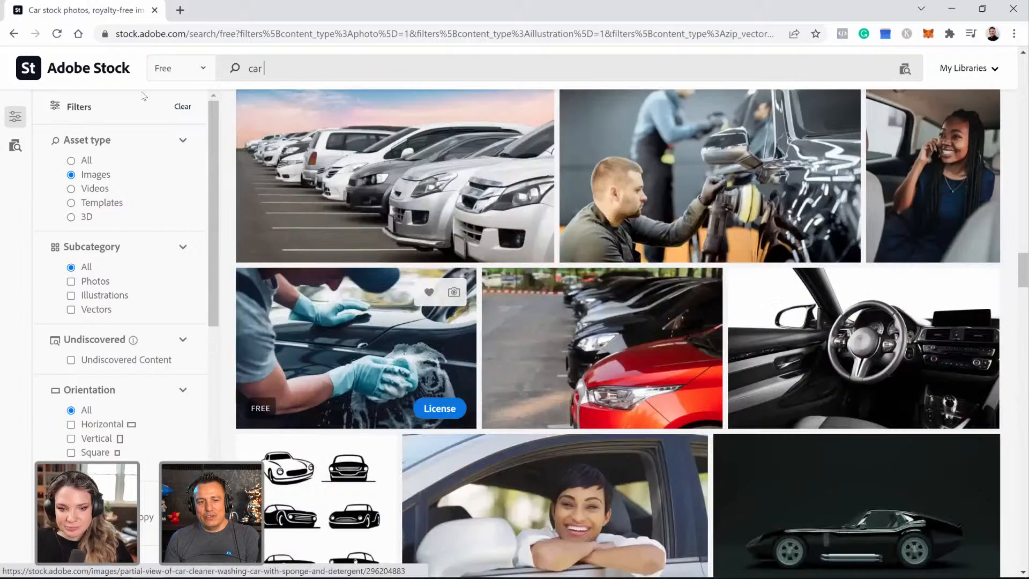
Step: Switch the "car" search from the Free collection to Images and browse the results
{"action": "left_click", "coordinate": [179, 70]}
{"action": "left_click", "coordinate": [173, 97]}
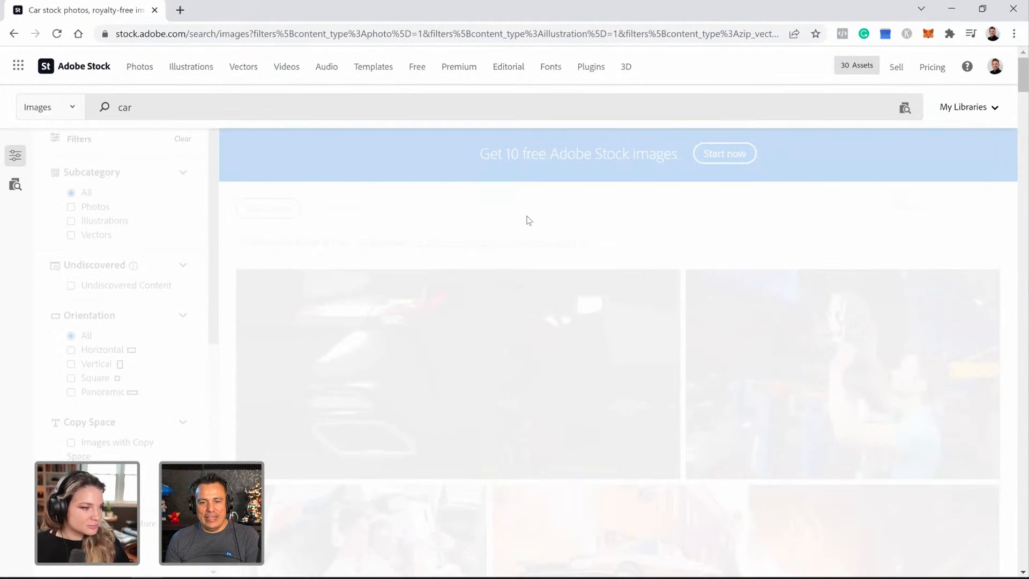
{"action": "scroll", "coordinate": [527, 220], "scroll_direction": "down", "scroll_amount": 9}
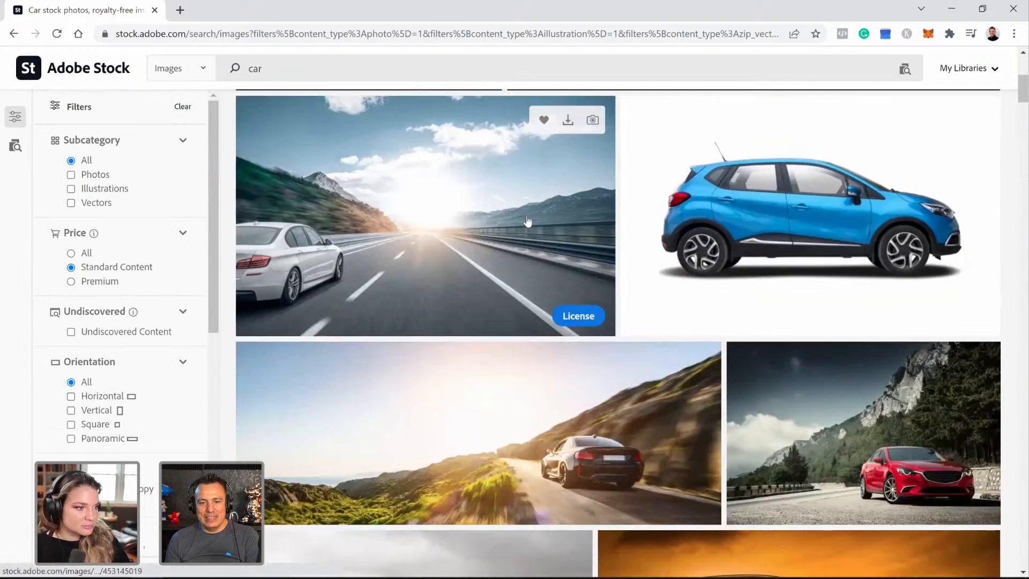
{"action": "scroll", "coordinate": [528, 220], "scroll_direction": "down", "scroll_amount": 10}
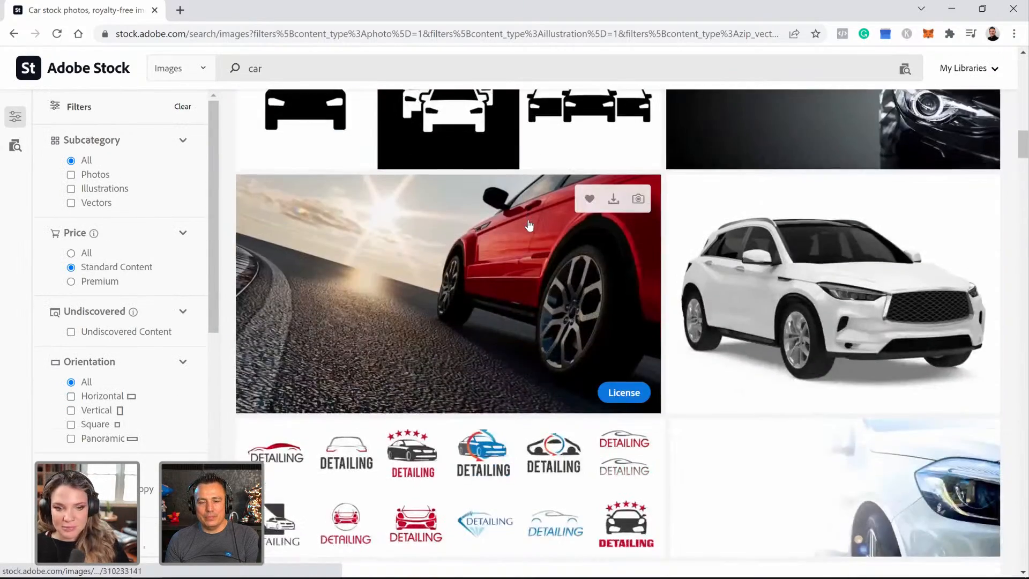
{"action": "scroll", "coordinate": [529, 226], "scroll_direction": "down", "scroll_amount": 10}
Step: Change the image search to "car front" to find front views of cars
{"action": "left_click", "coordinate": [291, 73]}
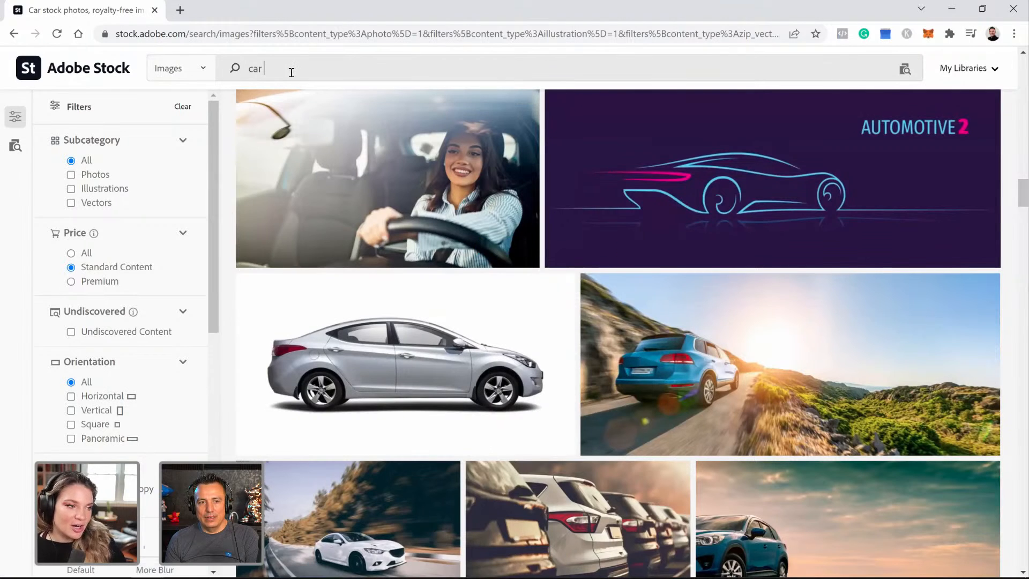
{"action": "type", "text": "front"}
{"action": "key", "text": "Return"}
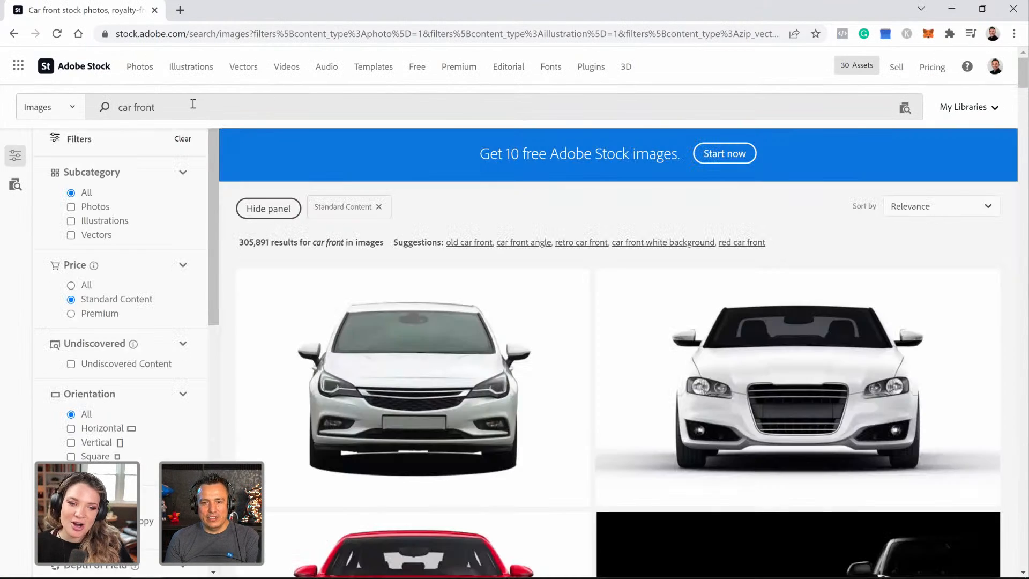
Step: Replace the image search with "car on road"
{"action": "type", "text": "on or"}
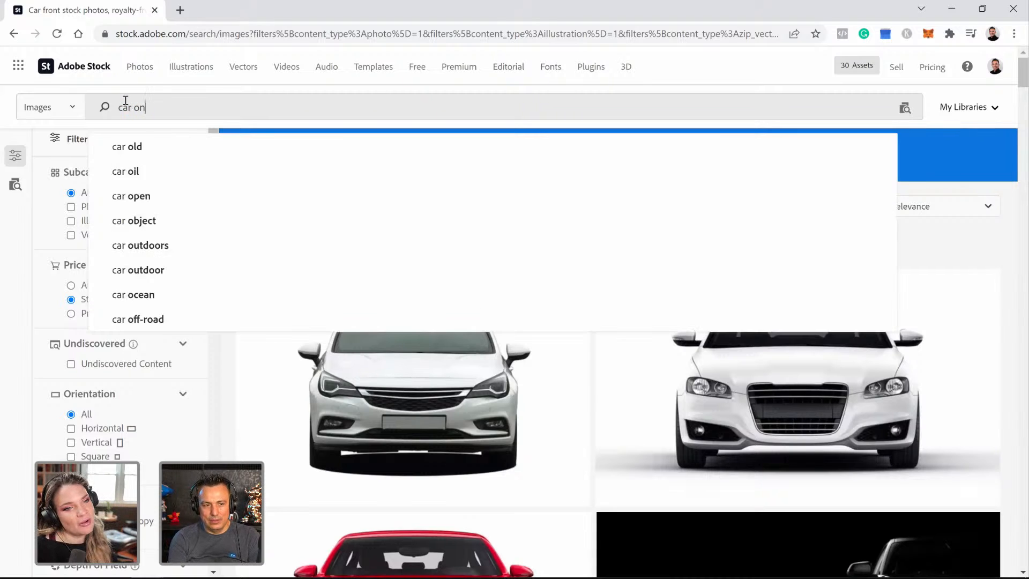
{"action": "type", "text": "ad"}
{"action": "key", "text": "Return"}
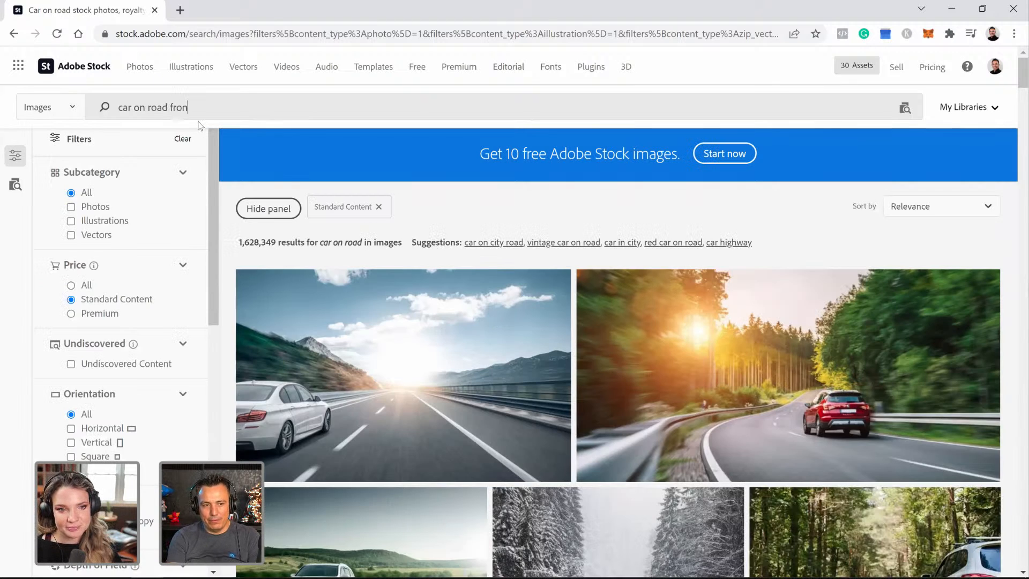
Step: Refine the image search to "car on road front" and look through the results for a suitable car photo
{"action": "key", "text": "Return"}
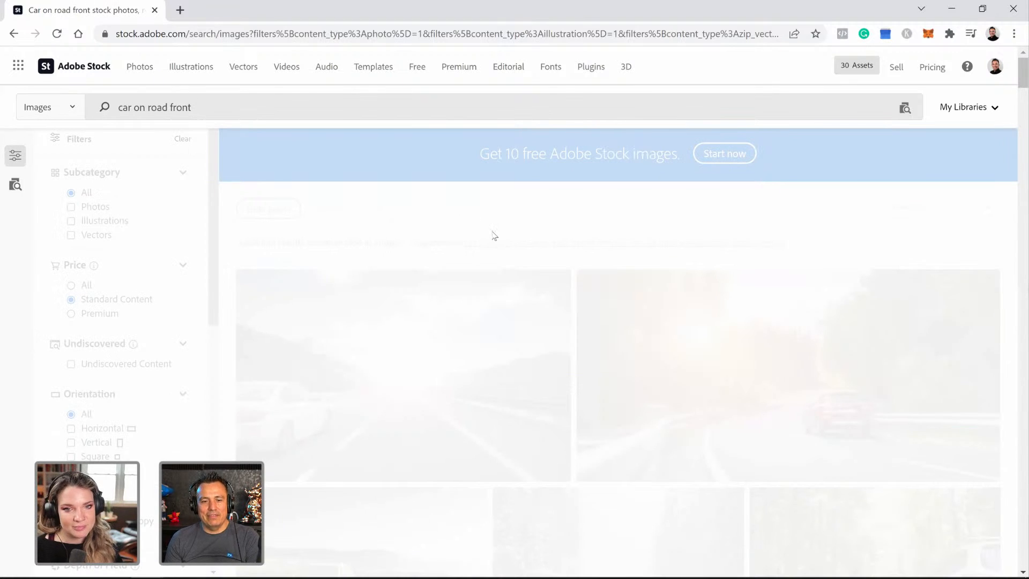
{"action": "scroll", "coordinate": [472, 242], "scroll_direction": "down", "scroll_amount": 3}
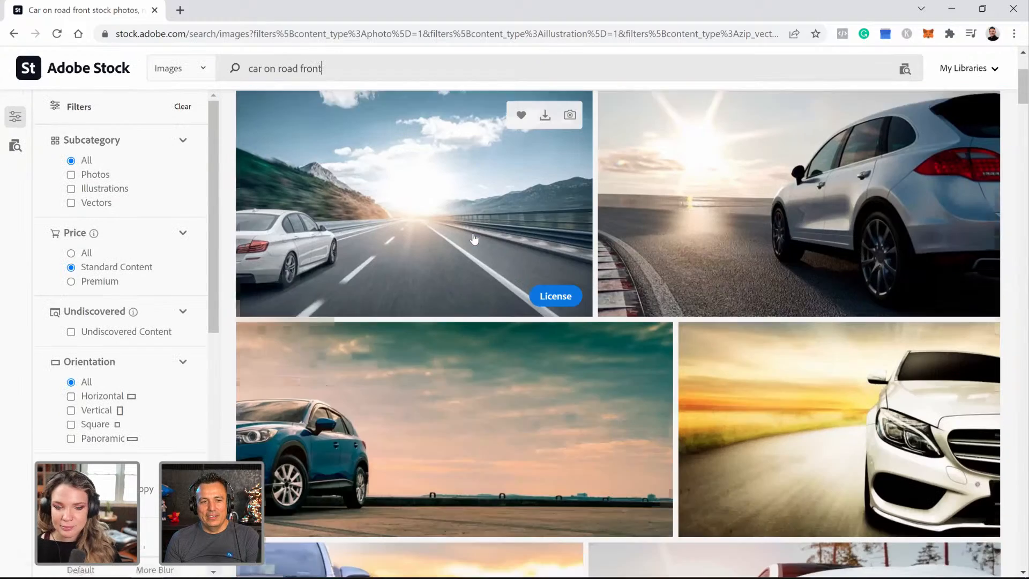
{"action": "scroll", "coordinate": [432, 211], "scroll_direction": "down", "scroll_amount": 10}
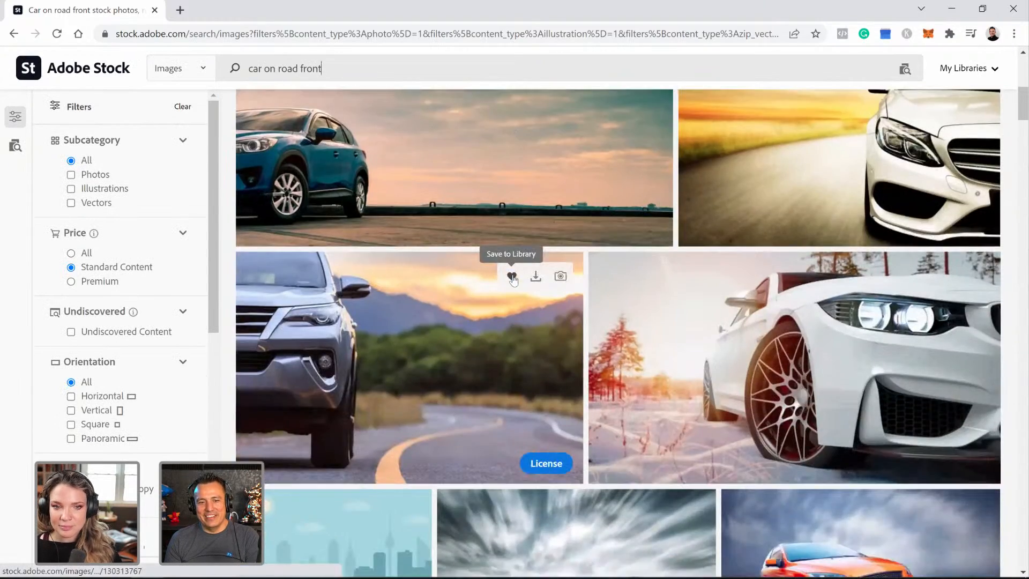
{"action": "scroll", "coordinate": [508, 282], "scroll_direction": "down", "scroll_amount": 15}
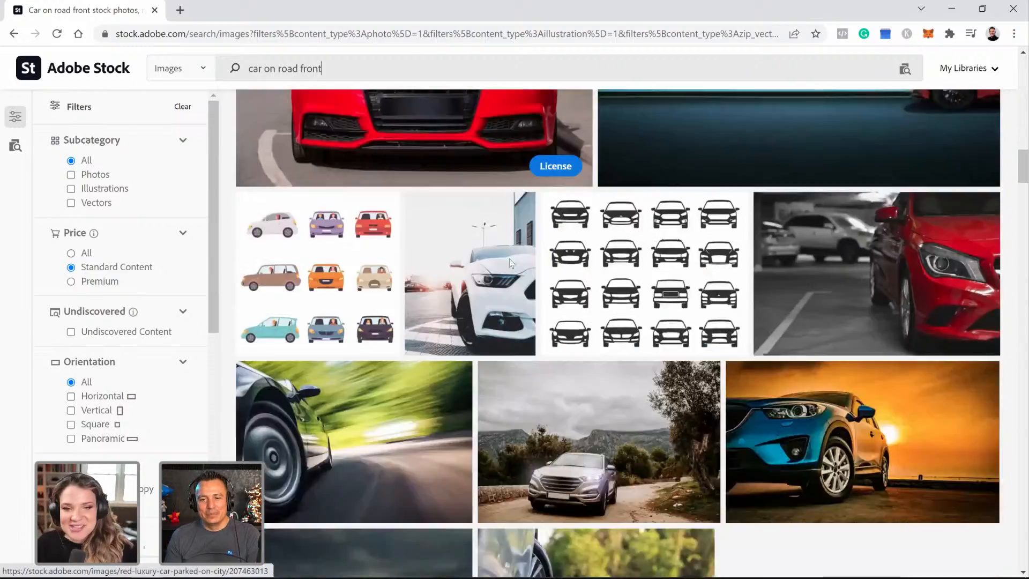
{"action": "scroll", "coordinate": [508, 278], "scroll_direction": "down", "scroll_amount": 15}
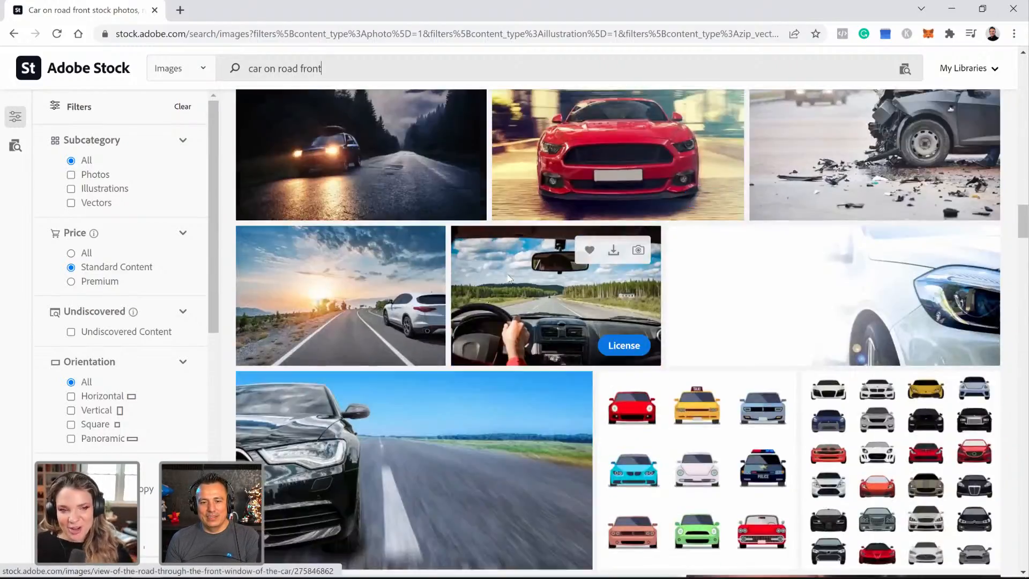
{"action": "scroll", "coordinate": [508, 278], "scroll_direction": "down", "scroll_amount": 15}
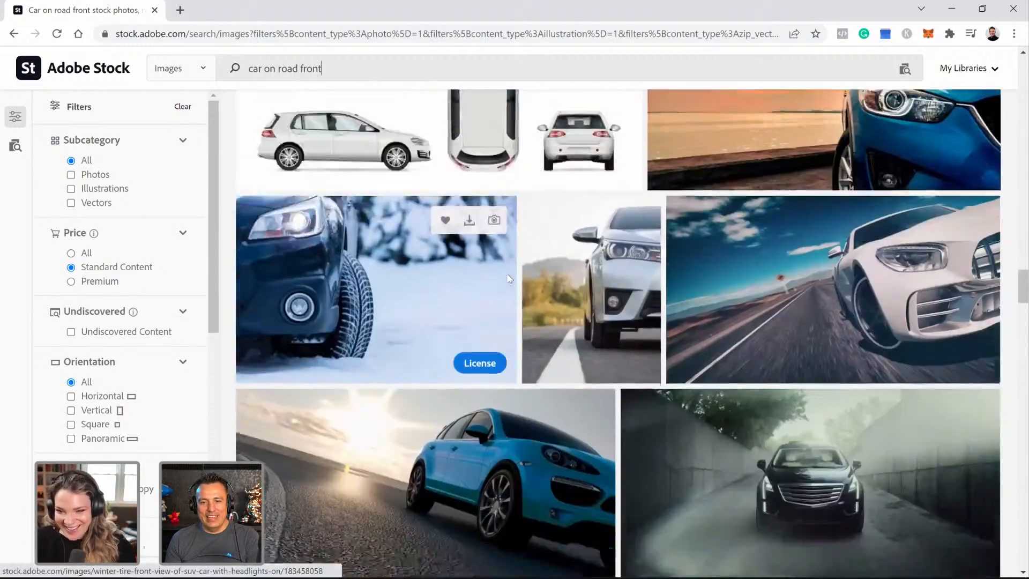
{"action": "scroll", "coordinate": [509, 279], "scroll_direction": "down", "scroll_amount": 10}
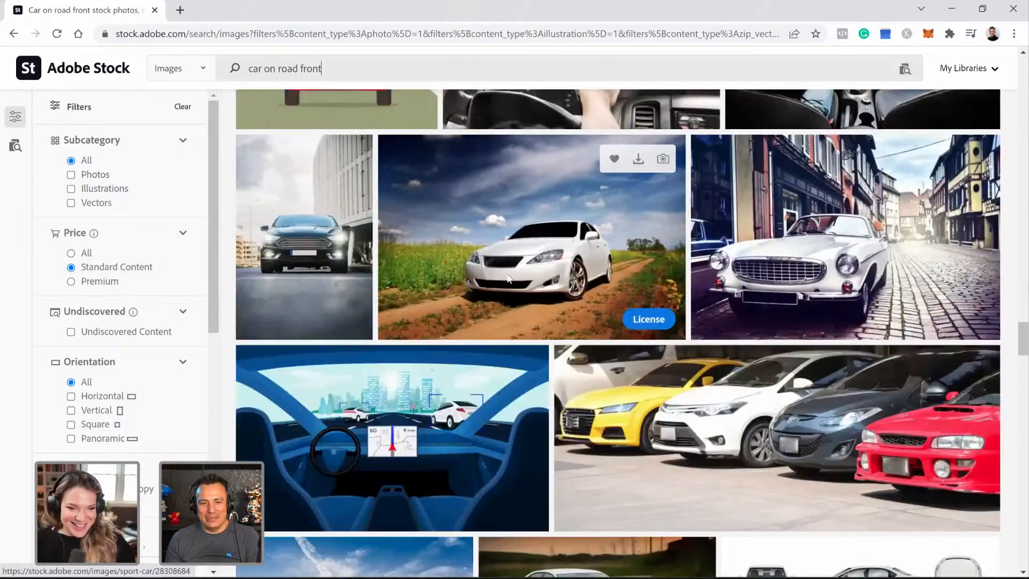
{"action": "scroll", "coordinate": [507, 276], "scroll_direction": "down", "scroll_amount": 15}
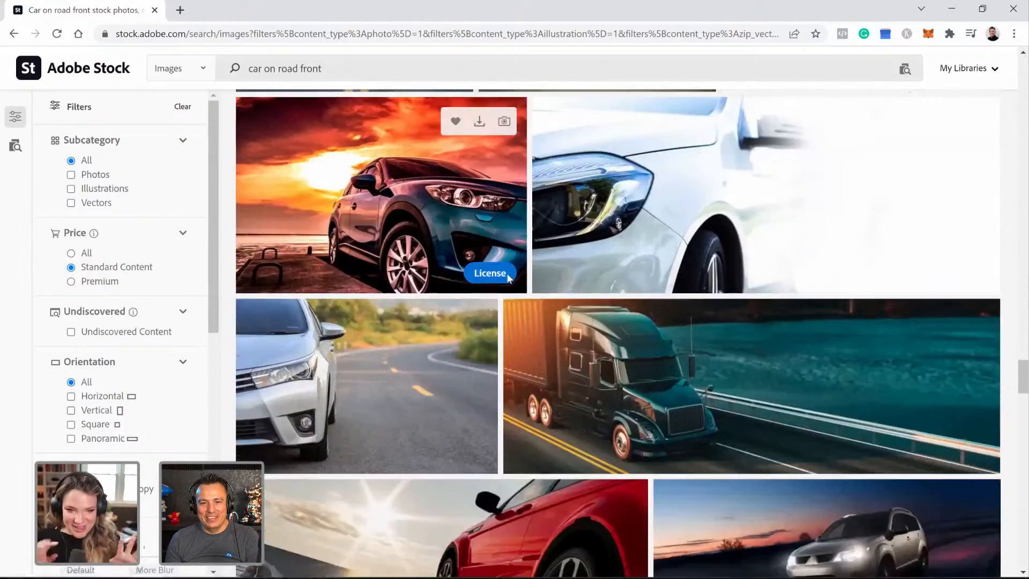
{"action": "scroll", "coordinate": [503, 282], "scroll_direction": "down", "scroll_amount": 15}
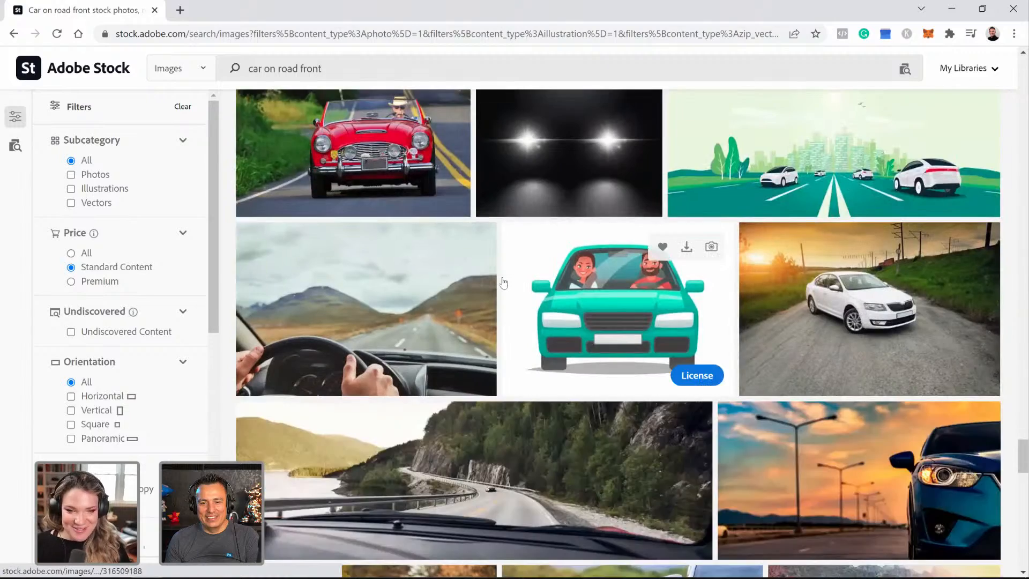
{"action": "scroll", "coordinate": [503, 282], "scroll_direction": "down", "scroll_amount": 15}
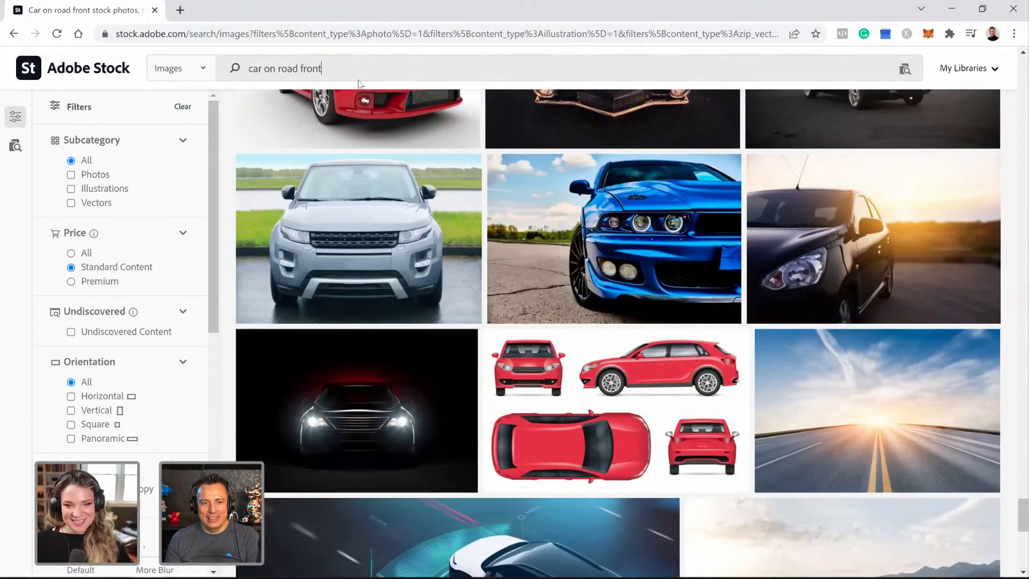
Step: Refine the image search to "car on road front above" and look through the results for a suitable car photo
{"action": "type", "text": "above"}
{"action": "key", "text": "Return"}
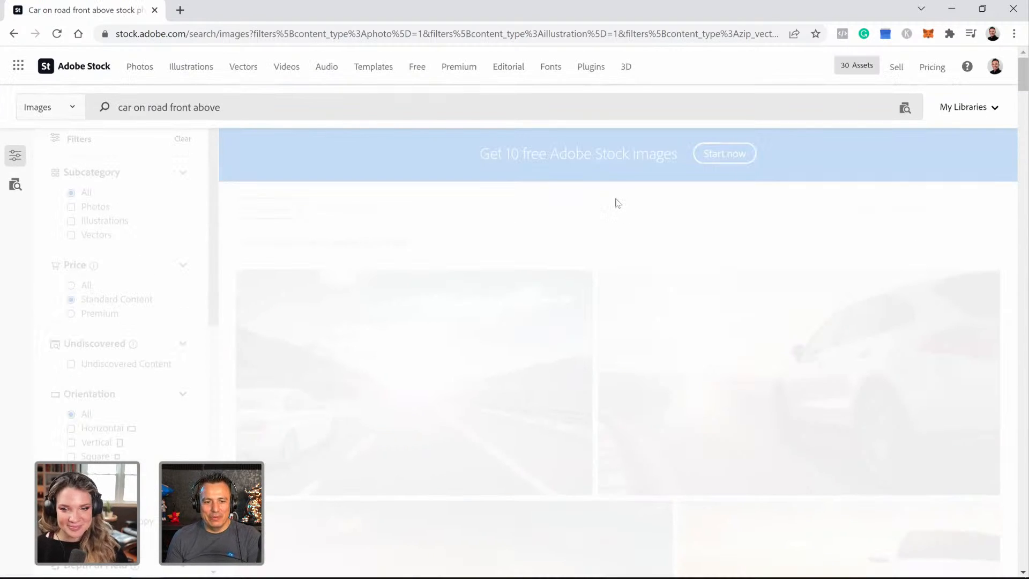
{"action": "scroll", "coordinate": [615, 209], "scroll_direction": "down", "scroll_amount": 15}
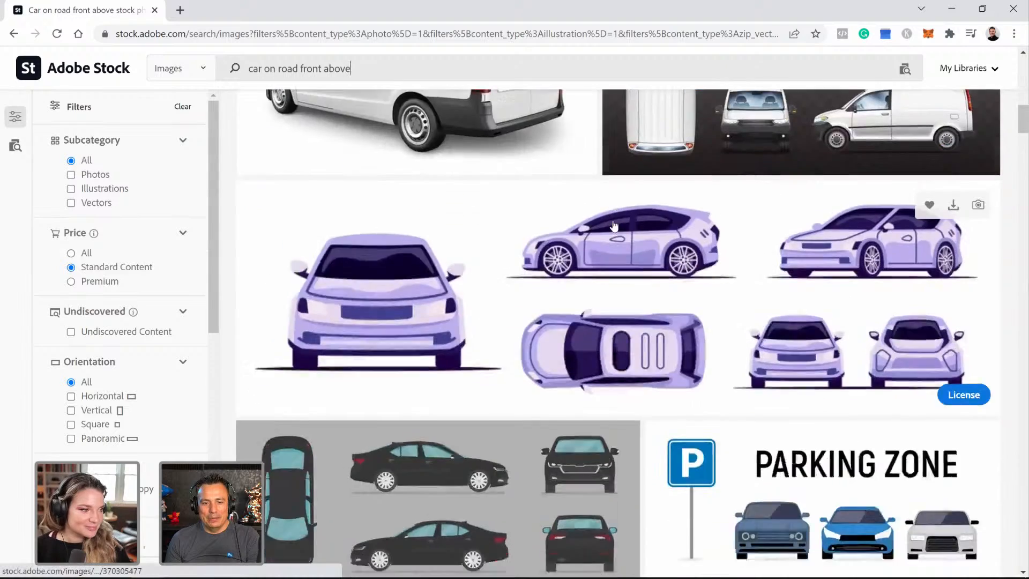
{"action": "scroll", "coordinate": [614, 225], "scroll_direction": "down", "scroll_amount": 15}
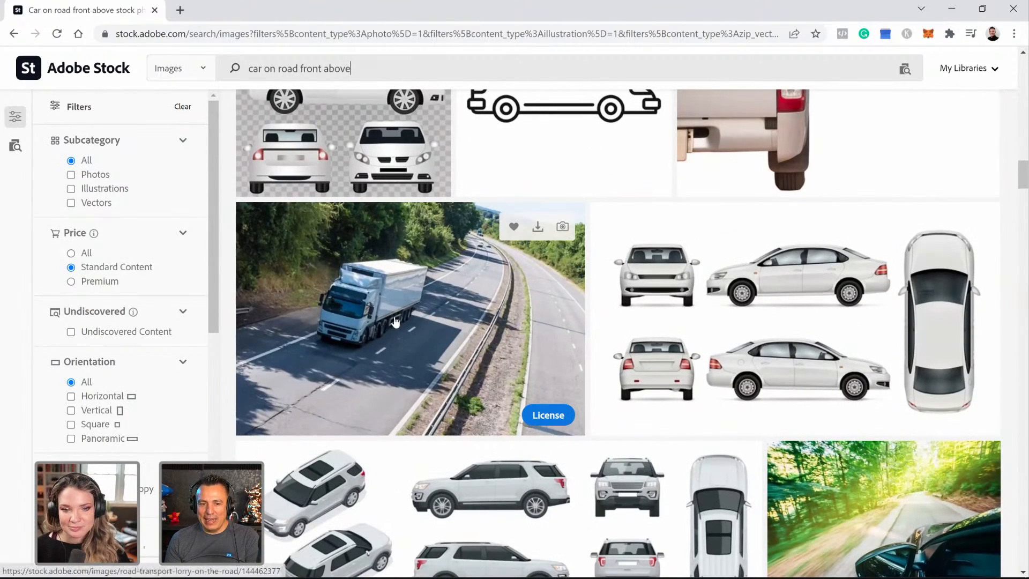
{"action": "scroll", "coordinate": [395, 322], "scroll_direction": "down", "scroll_amount": 10}
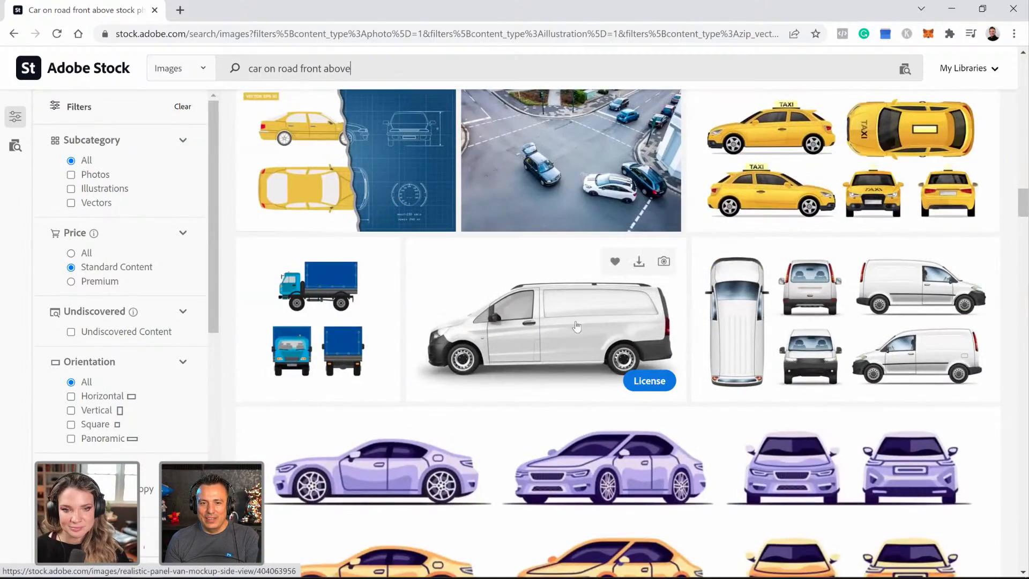
{"action": "scroll", "coordinate": [576, 326], "scroll_direction": "up", "scroll_amount": 4}
{"action": "scroll", "coordinate": [519, 358], "scroll_direction": "down", "scroll_amount": 6}
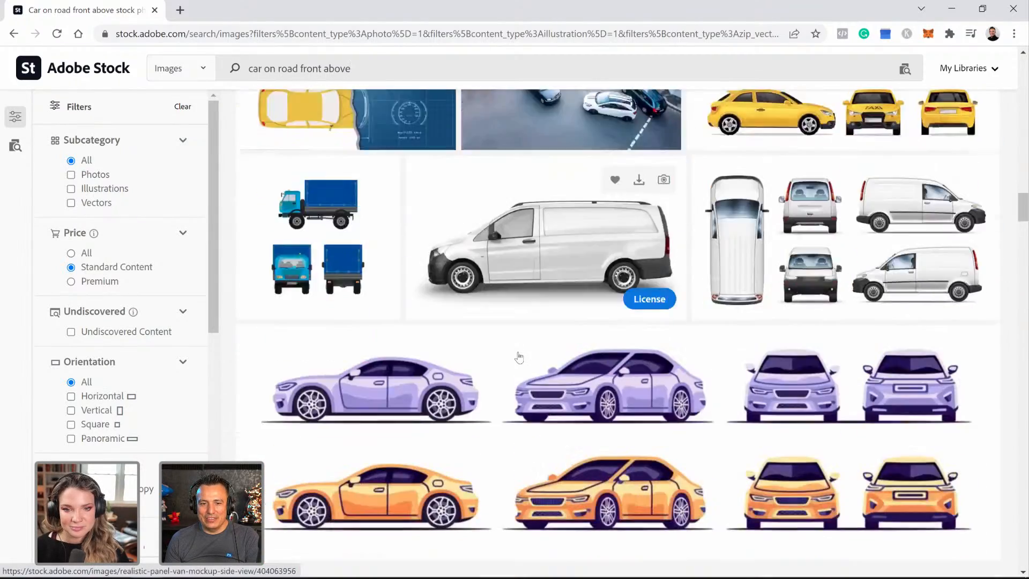
{"action": "scroll", "coordinate": [518, 358], "scroll_direction": "down", "scroll_amount": 15}
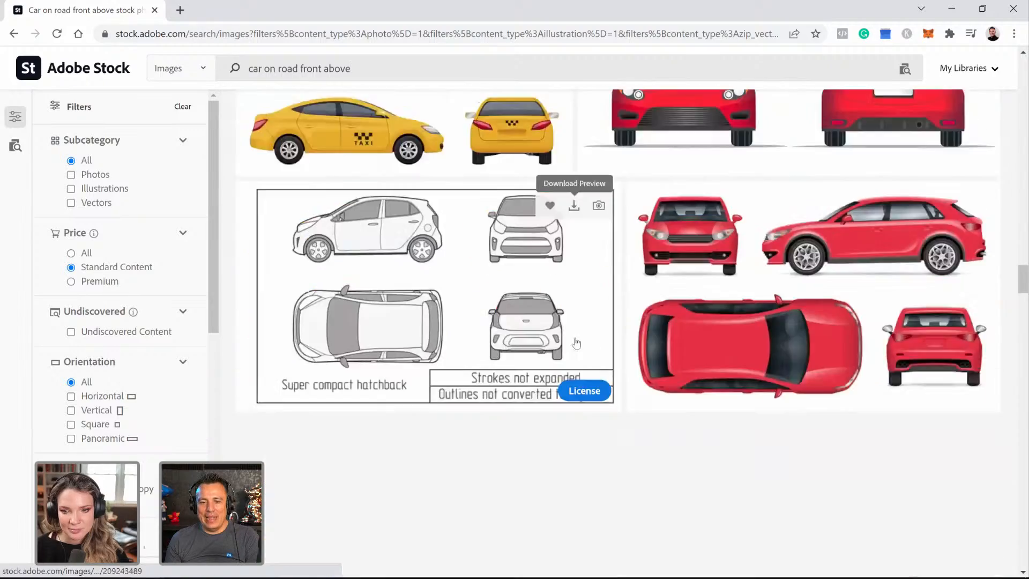
{"action": "scroll", "coordinate": [576, 343], "scroll_direction": "down", "scroll_amount": 5}
{"action": "scroll", "coordinate": [568, 345], "scroll_direction": "down", "scroll_amount": 12}
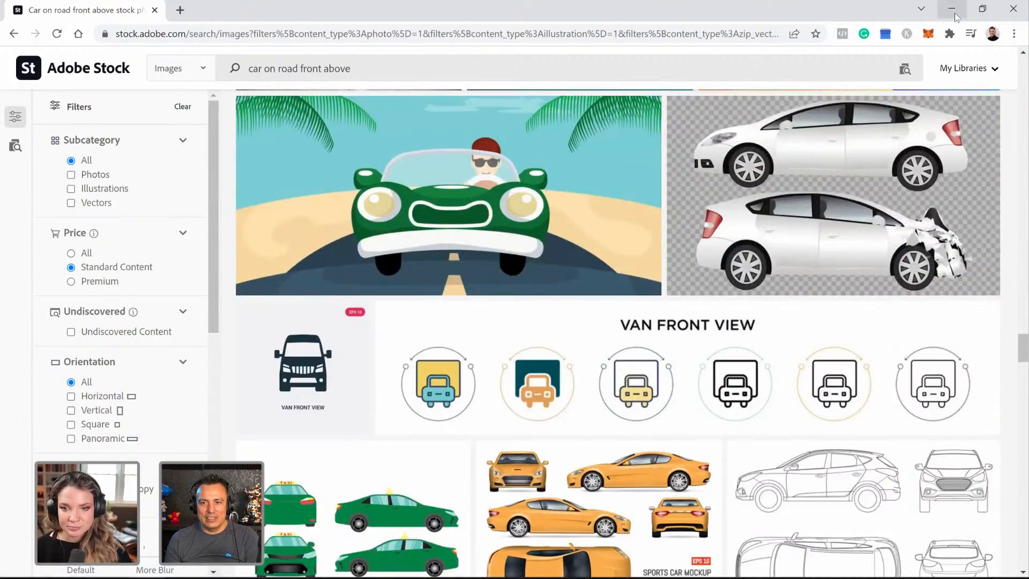
Step: Switch back to Photoshop and select the car in the placed highway photo with Select Subject
{"action": "left_click", "coordinate": [951, 10]}
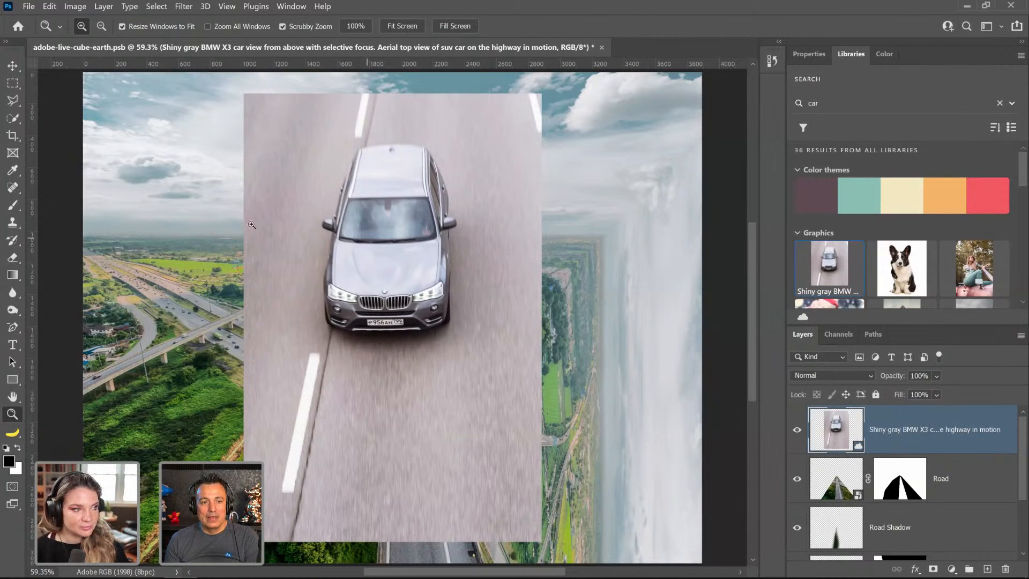
{"action": "left_click", "coordinate": [184, 6]}
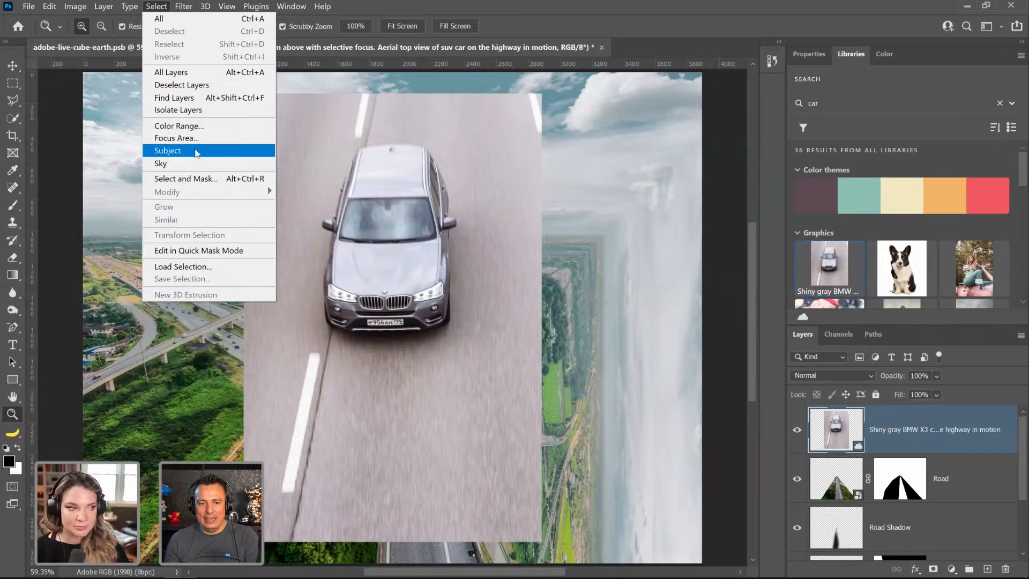
{"action": "left_click", "coordinate": [197, 150]}
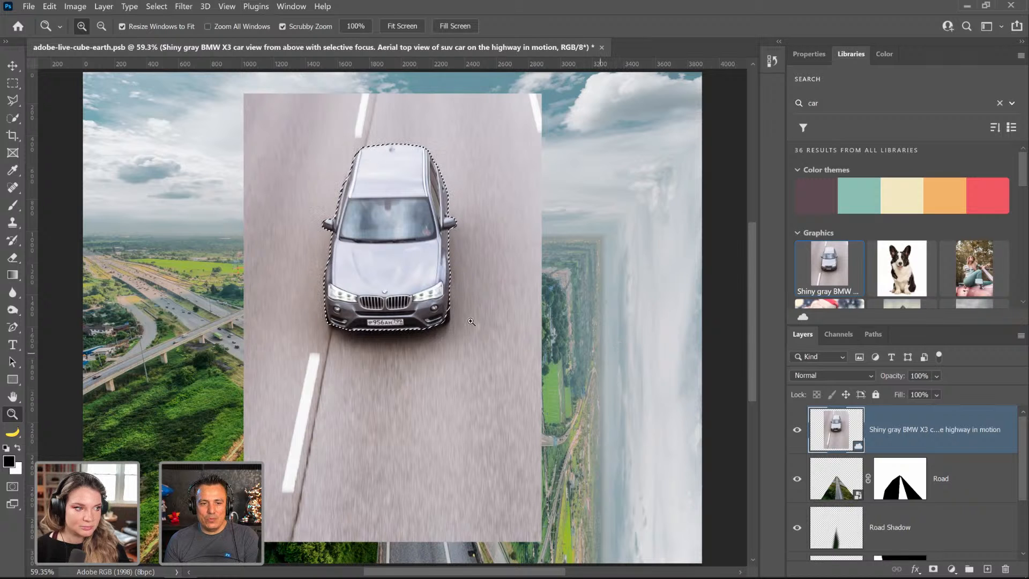
Step: Add the missed tyre beside the front bumper to the selection with Quick Selection, and mask the car layer with it
{"action": "left_click", "coordinate": [453, 316]}
{"action": "left_click", "coordinate": [453, 316]}
{"action": "left_click", "coordinate": [452, 316]}
{"action": "left_click", "coordinate": [453, 316]}
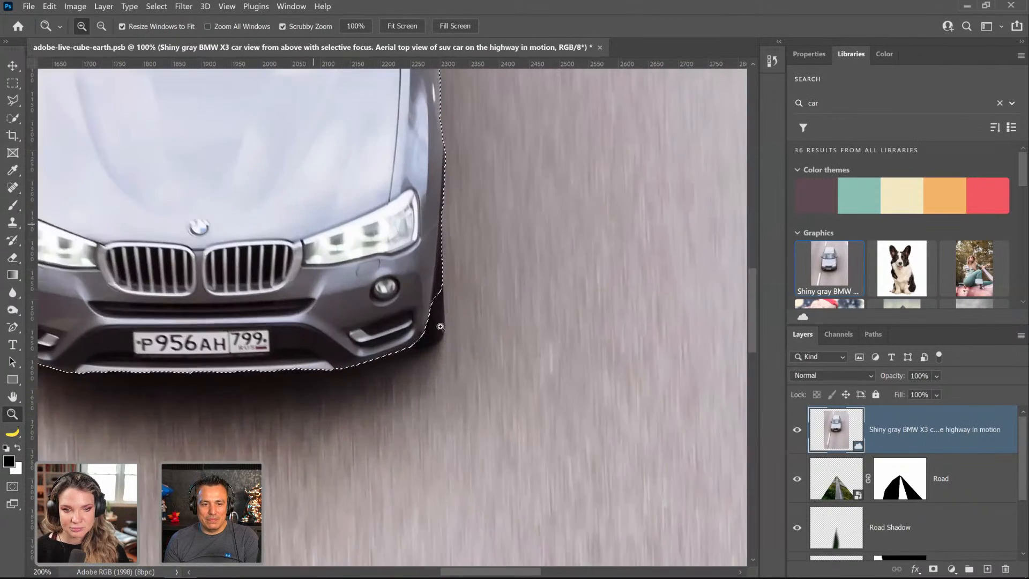
{"action": "left_click", "coordinate": [13, 118]}
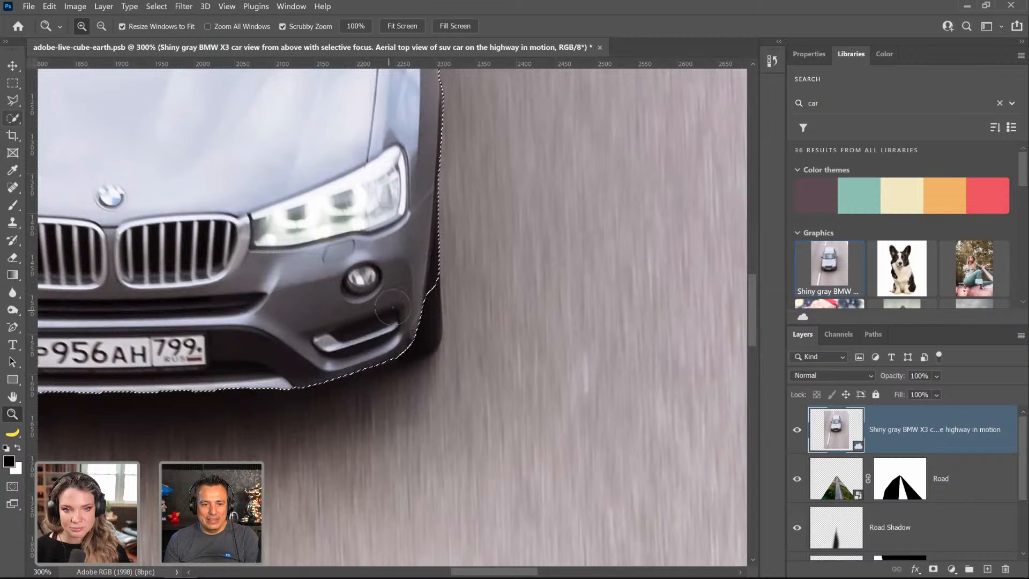
{"action": "mouse_move", "coordinate": [392, 308]}
{"action": "left_mouse_down"}
{"action": "mouse_move", "coordinate": [432, 349]}
{"action": "mouse_move", "coordinate": [721, 345]}
{"action": "left_mouse_up"}
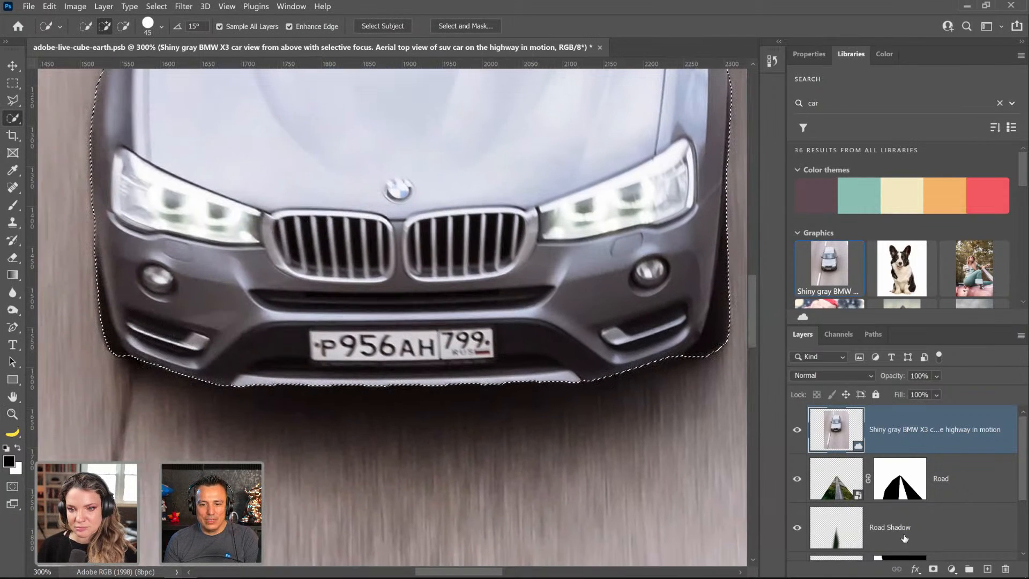
{"action": "left_click", "coordinate": [932, 569]}
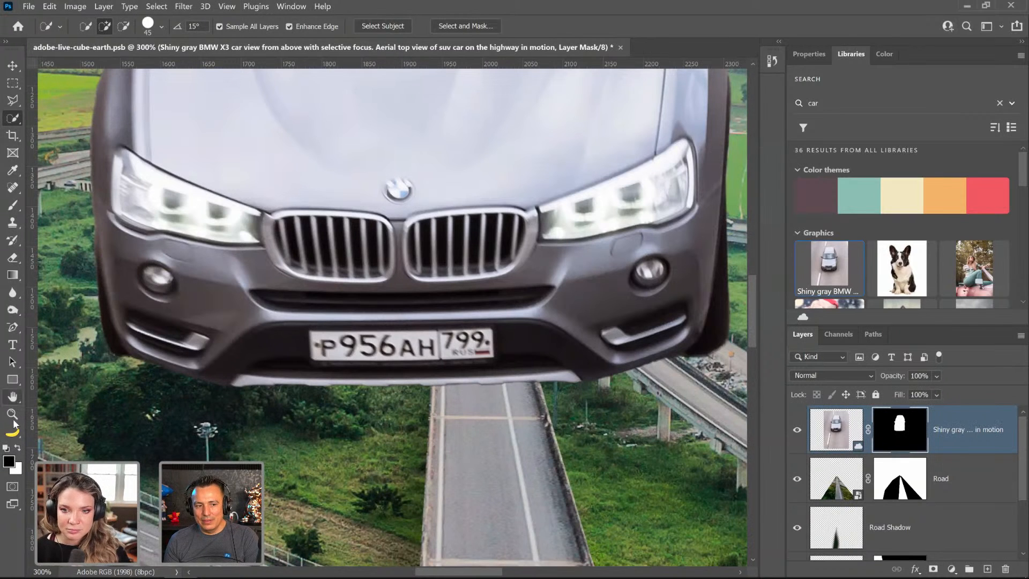
Step: Scale the masked car to about 31.23%, place it on the bridge road and rotate it about -2.55 degrees
{"action": "left_click", "coordinate": [13, 413]}
{"action": "right_click", "coordinate": [435, 385]}
{"action": "left_click", "coordinate": [518, 385]}
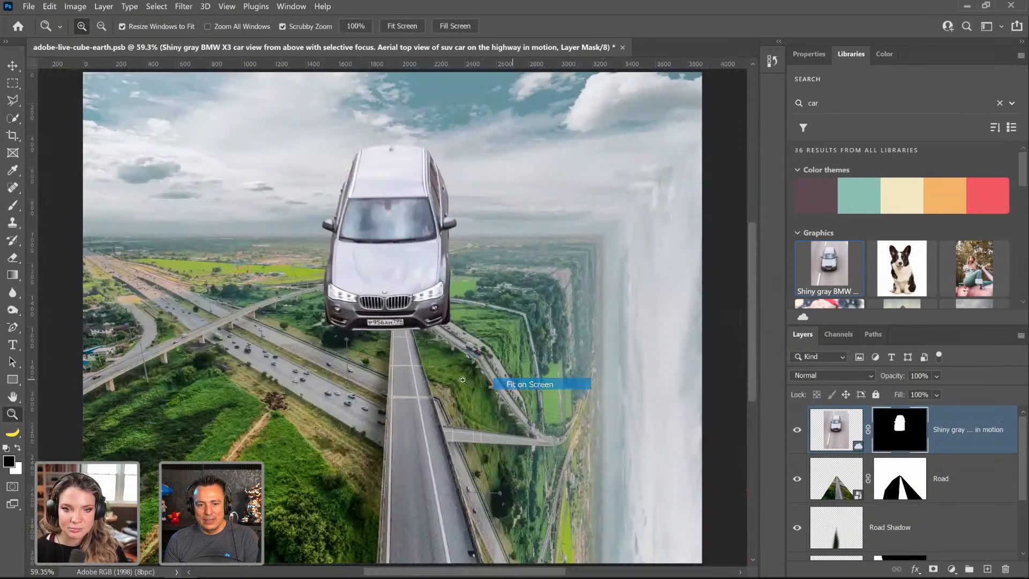
{"action": "left_click", "coordinate": [12, 66]}
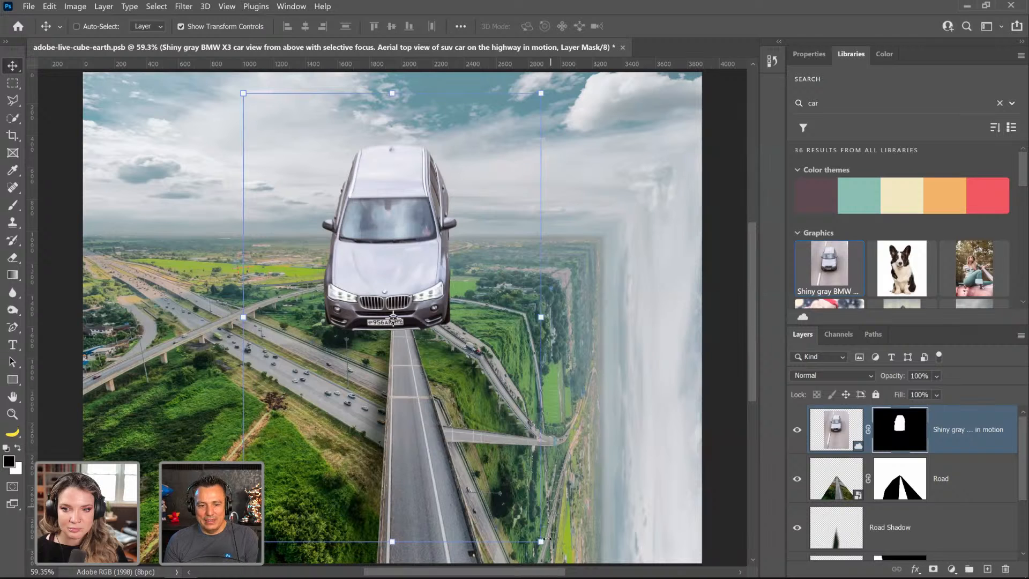
{"action": "left_click_drag", "start_coordinate": [540, 540], "coordinate": [410, 397]}
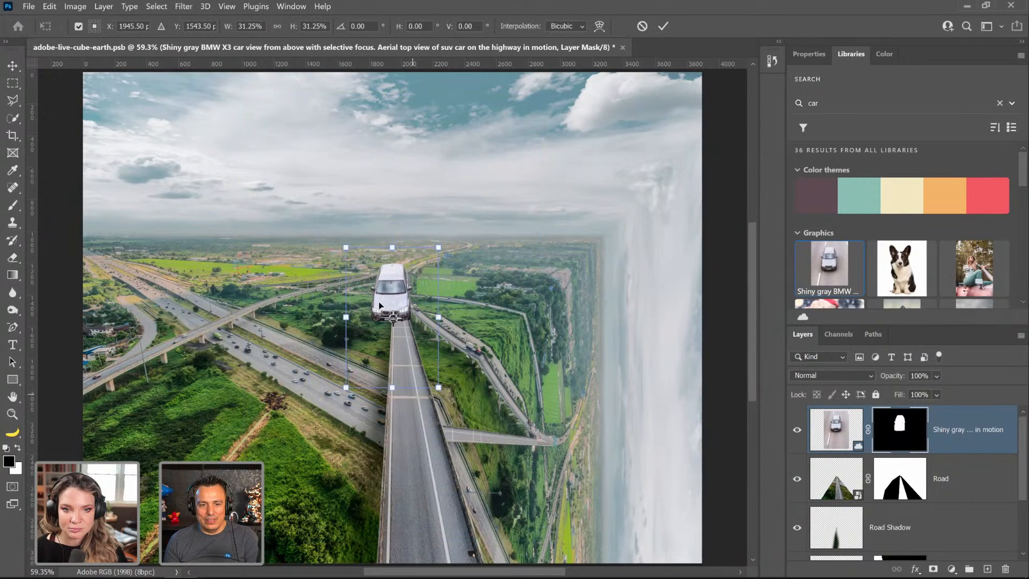
{"action": "left_click_drag", "start_coordinate": [379, 306], "coordinate": [390, 378]}
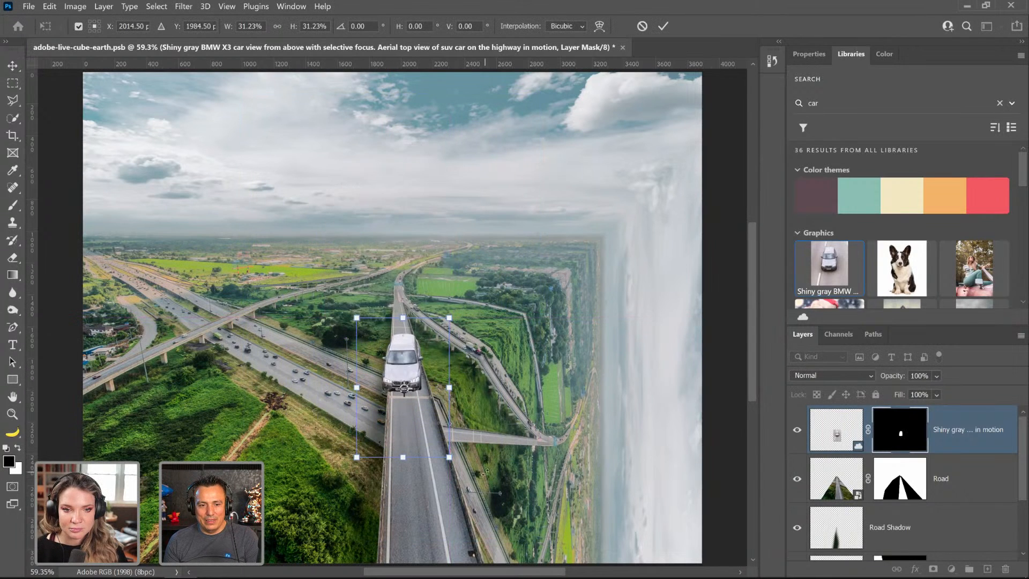
{"action": "left_click_drag", "start_coordinate": [485, 472], "coordinate": [489, 468]}
Step: Flip the car horizontally, shrink it to about 15.5%, position it in the road's lane and apply the transform
{"action": "right_click", "coordinate": [404, 373]}
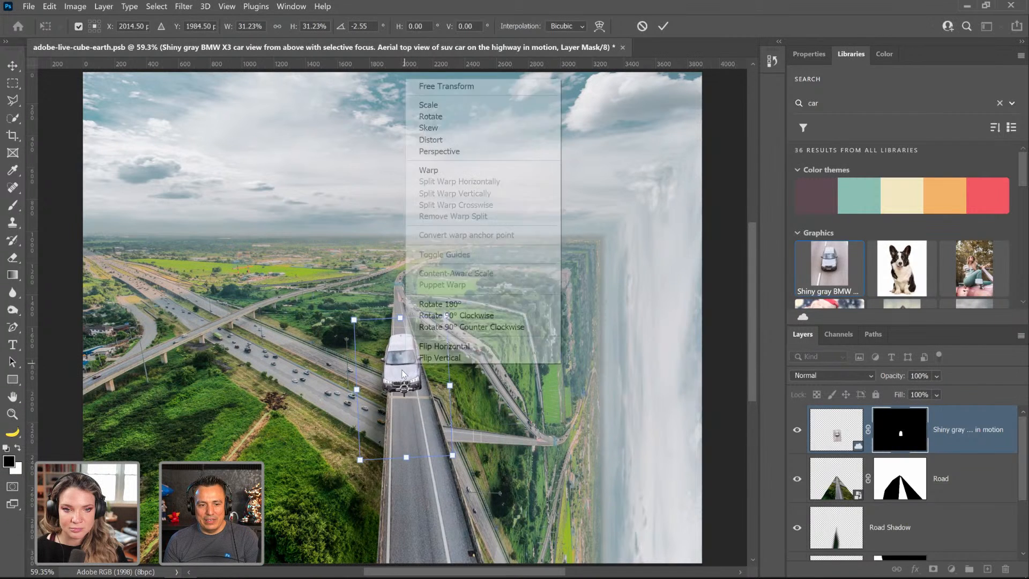
{"action": "left_click", "coordinate": [434, 346]}
{"action": "left_click_drag", "start_coordinate": [403, 384], "coordinate": [408, 398]}
{"action": "left_click_drag", "start_coordinate": [461, 328], "coordinate": [445, 361]}
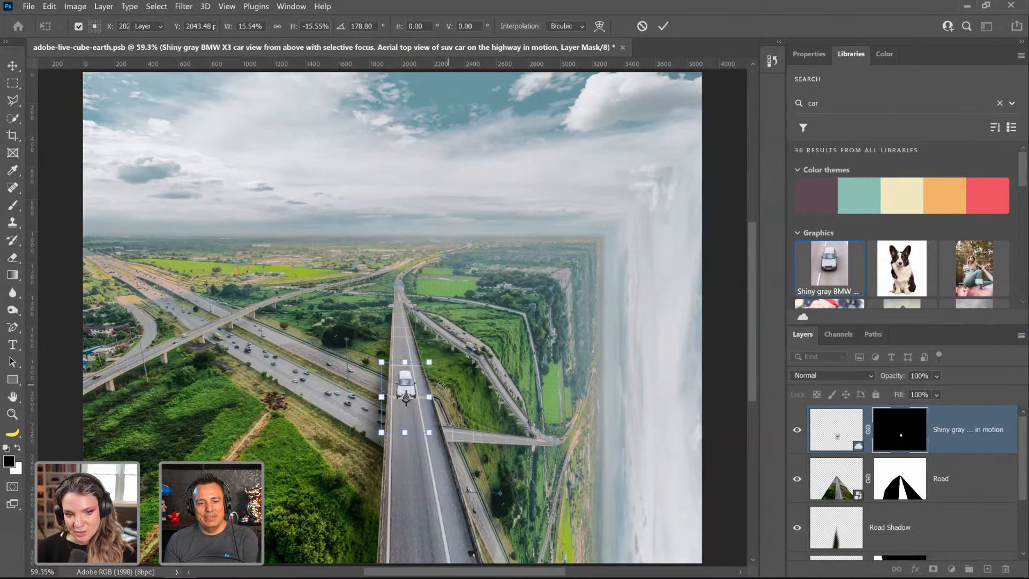
{"action": "key", "text": "Return"}
Step: Add a Black & White adjustment layer above the car and toggle its visibility to compare the image
{"action": "left_click", "coordinate": [951, 568]}
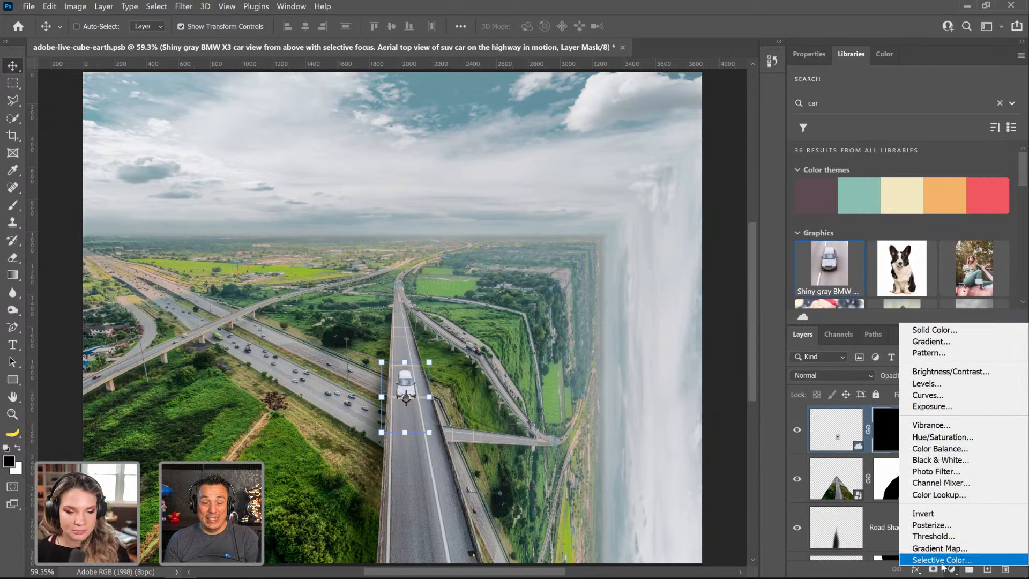
{"action": "left_click", "coordinate": [950, 462]}
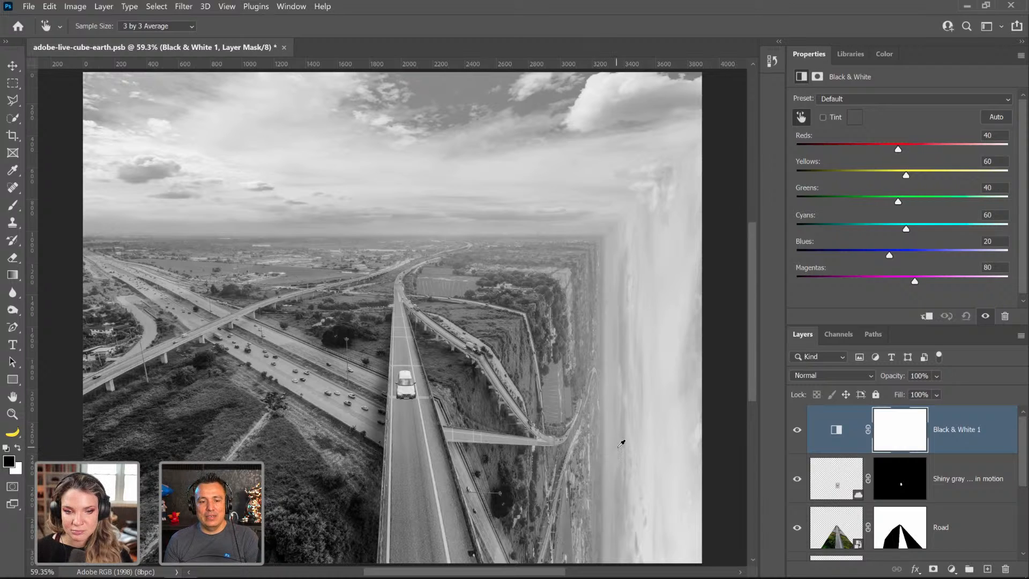
{"action": "left_click", "coordinate": [797, 445]}
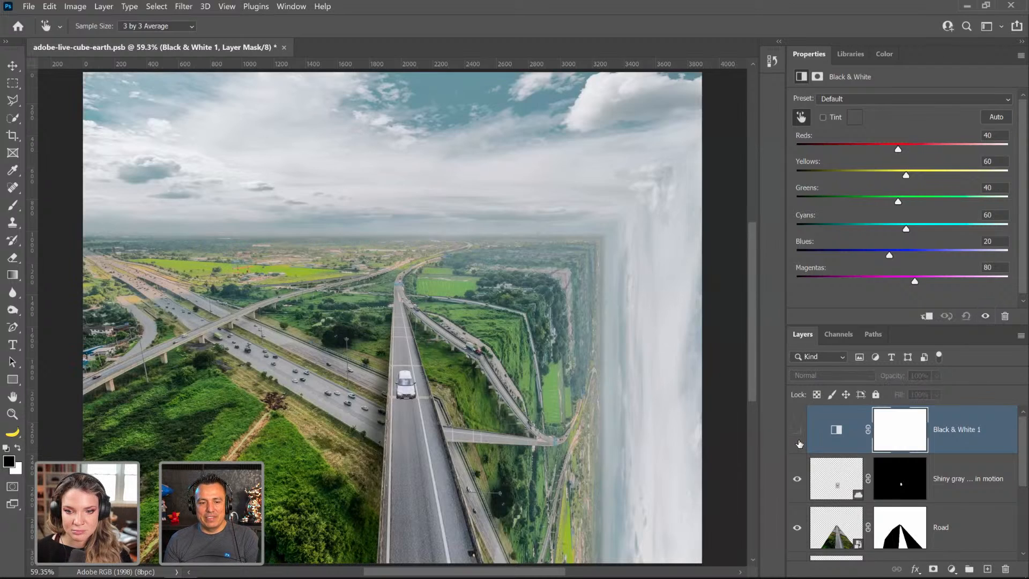
{"action": "left_click", "coordinate": [796, 445]}
Step: Add a Levels adjustment directly above the car layer and clip it to the car
{"action": "left_click", "coordinate": [827, 477]}
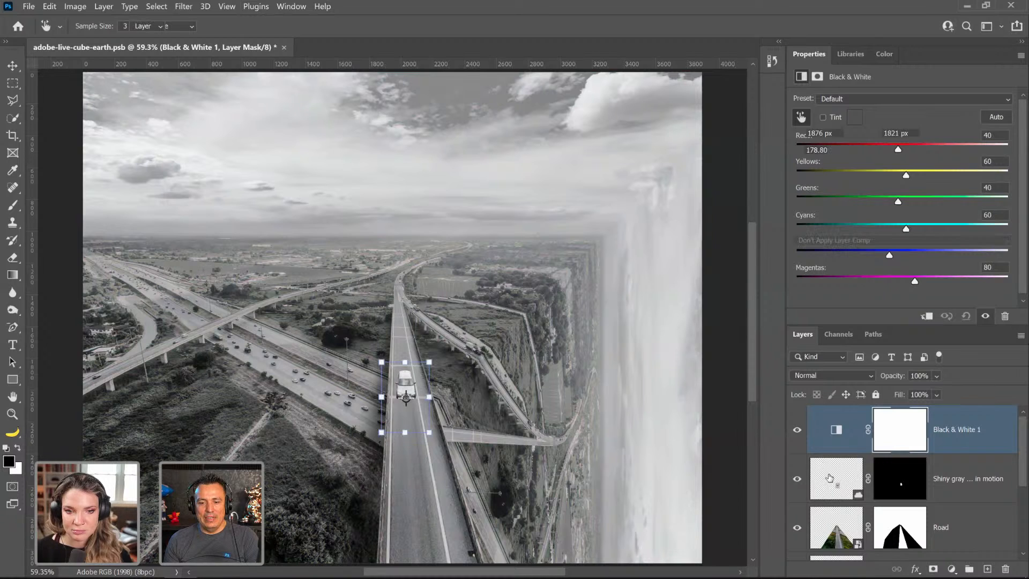
{"action": "left_click", "coordinate": [952, 568]}
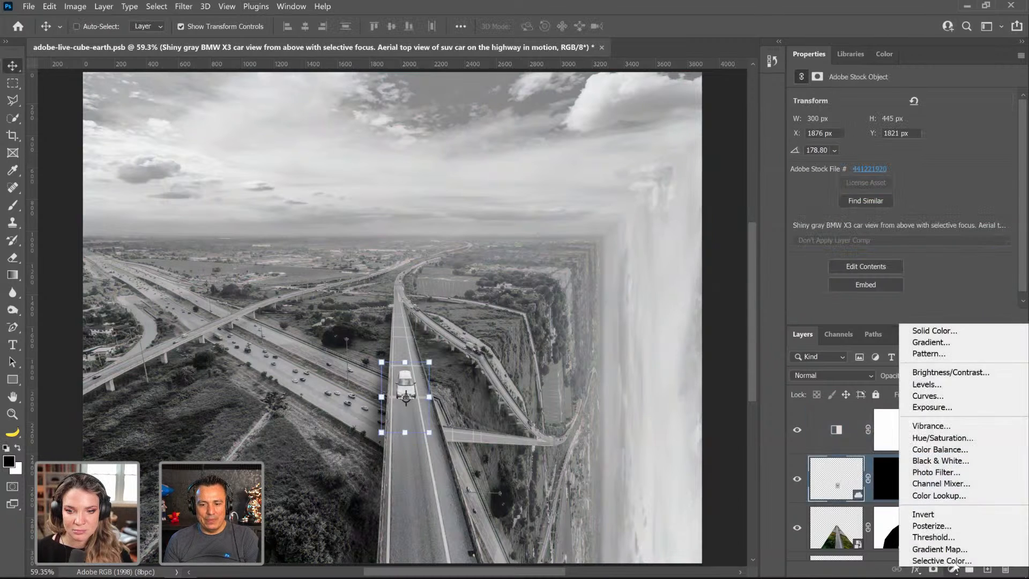
{"action": "left_click", "coordinate": [926, 384]}
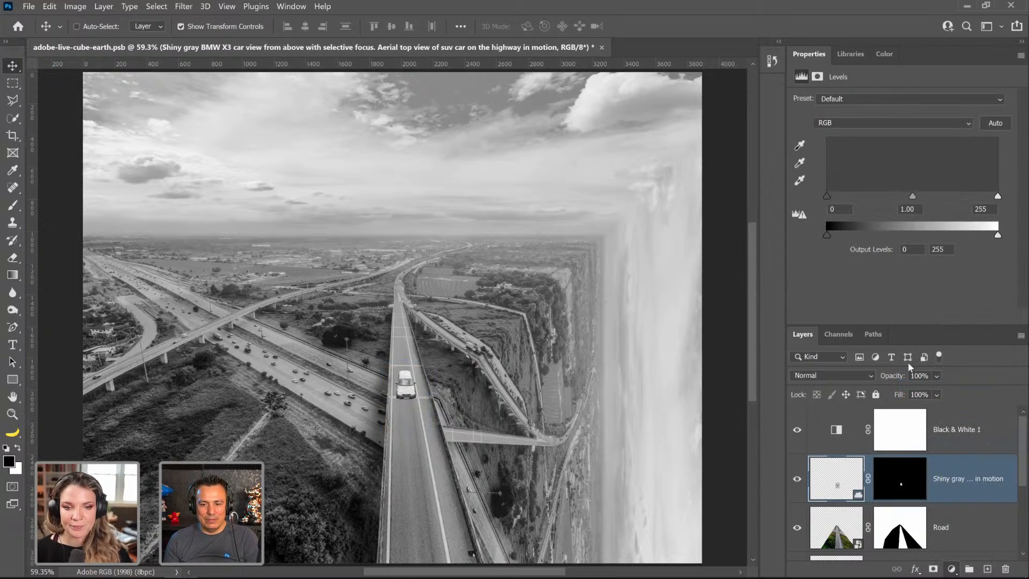
{"action": "left_click", "coordinate": [926, 318]}
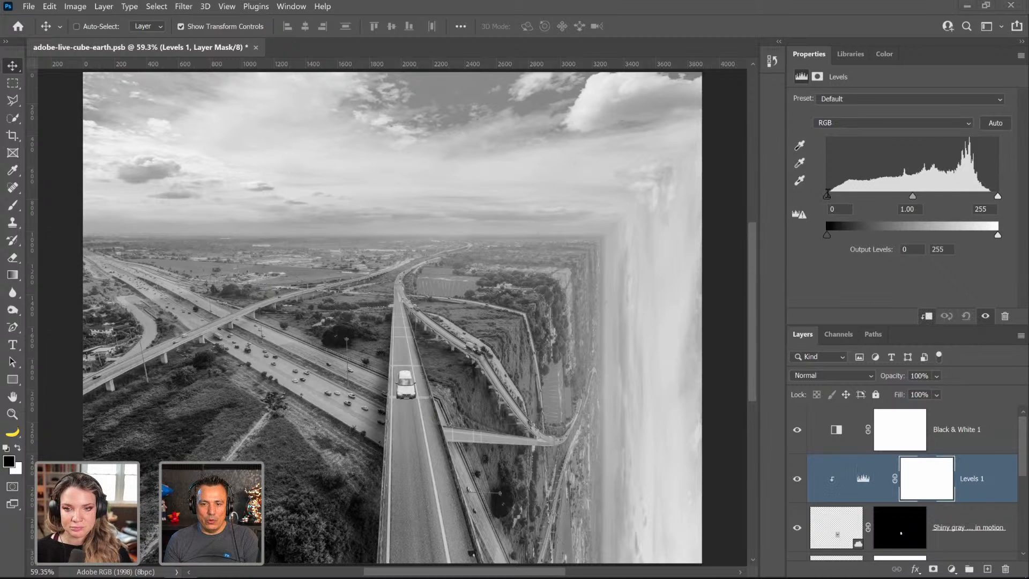
Step: Try darkening the car by lowering the Levels output white to 88, and restore it to 255
{"action": "left_click_drag", "start_coordinate": [827, 198], "coordinate": [719, 193]}
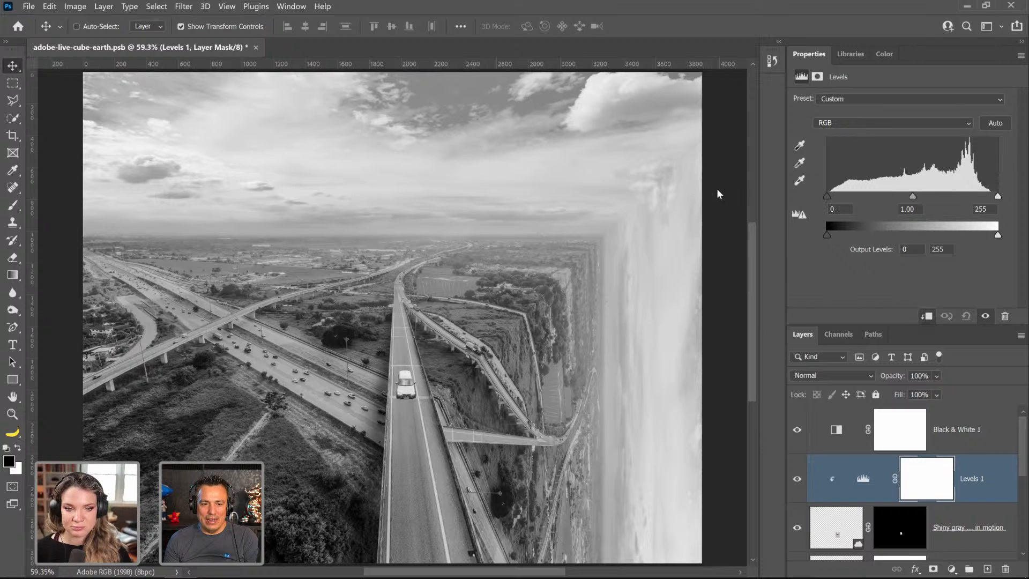
{"action": "mouse_move", "coordinate": [998, 235]}
{"action": "left_mouse_down"}
{"action": "mouse_move", "coordinate": [983, 237]}
{"action": "mouse_move", "coordinate": [1011, 244]}
{"action": "mouse_move", "coordinate": [968, 241]}
{"action": "mouse_move", "coordinate": [1016, 240]}
{"action": "left_mouse_up"}
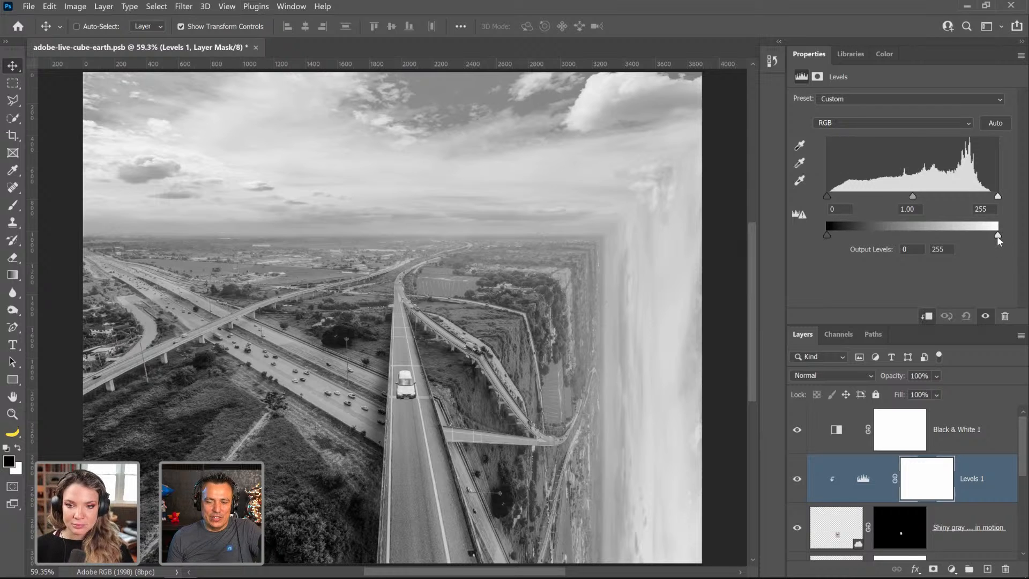
{"action": "left_click_drag", "start_coordinate": [998, 236], "coordinate": [885, 235]}
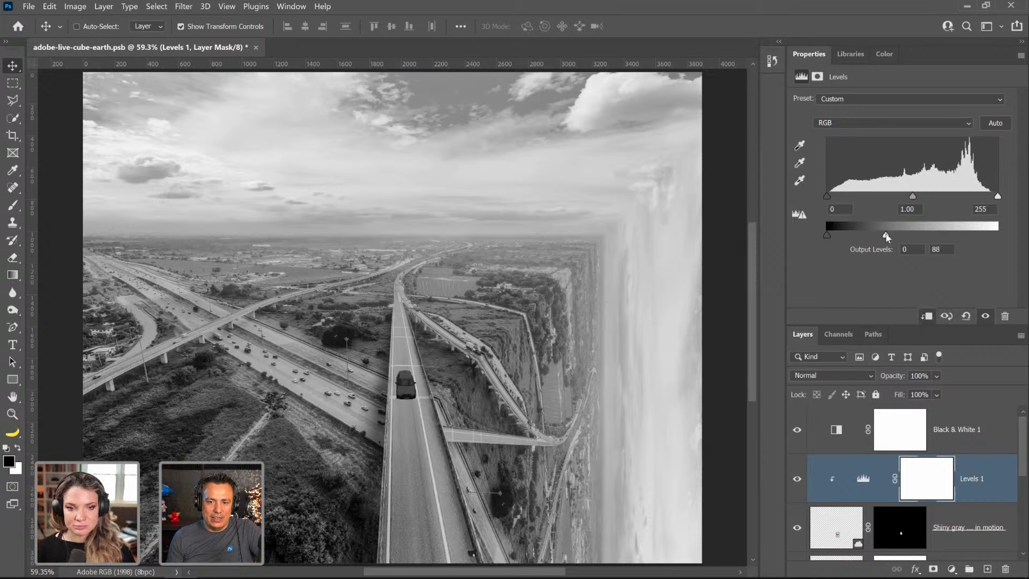
{"action": "left_click_drag", "start_coordinate": [885, 231], "coordinate": [1000, 236]}
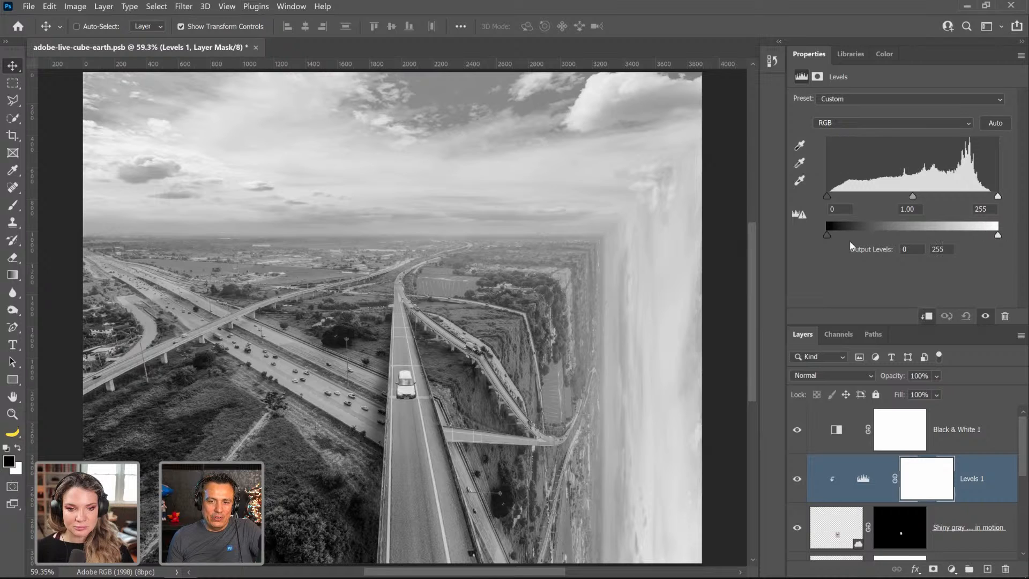
Step: Try brightening the car by raising the Levels output black to 215, and restore it to 0
{"action": "left_click_drag", "start_coordinate": [827, 235], "coordinate": [899, 237]}
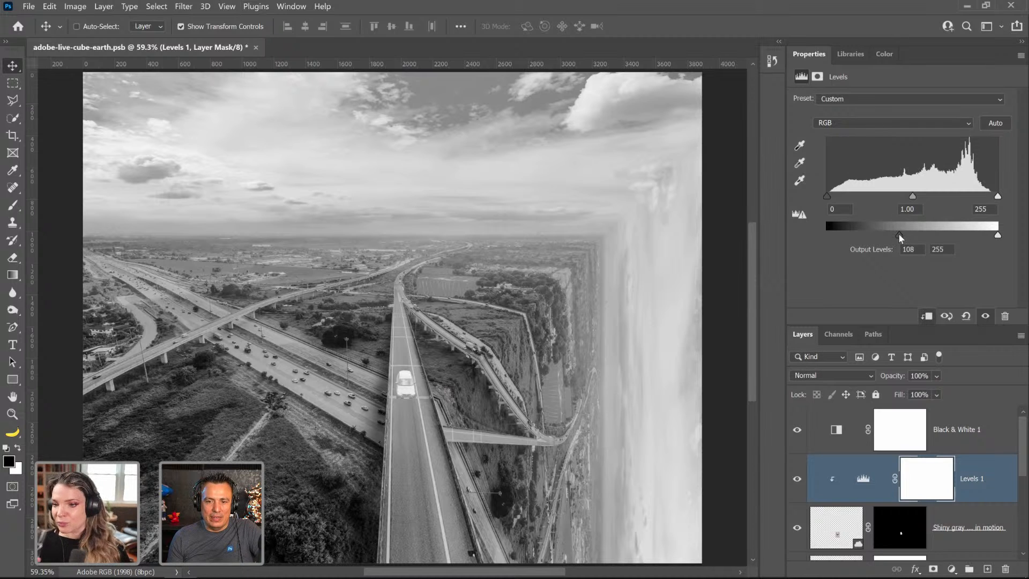
{"action": "left_click_drag", "start_coordinate": [899, 234], "coordinate": [971, 236]}
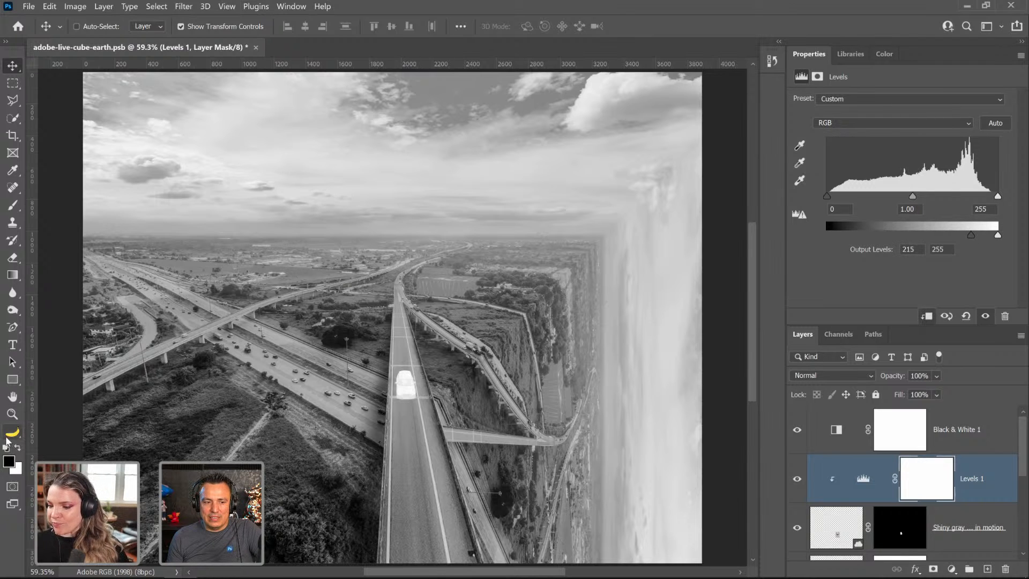
{"action": "left_click", "coordinate": [12, 415]}
{"action": "left_click_drag", "start_coordinate": [402, 381], "coordinate": [402, 397]}
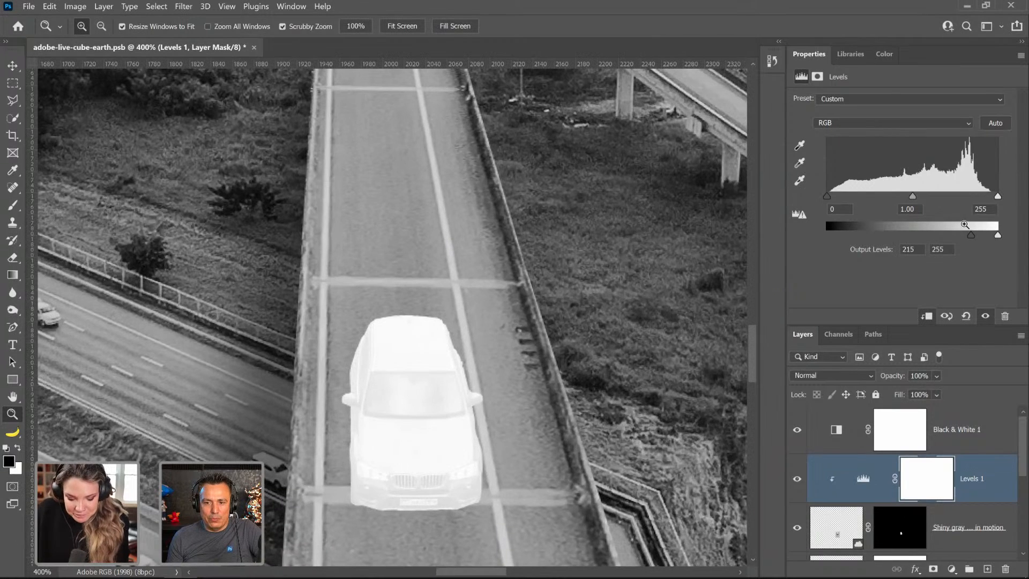
{"action": "left_click_drag", "start_coordinate": [971, 235], "coordinate": [825, 236]}
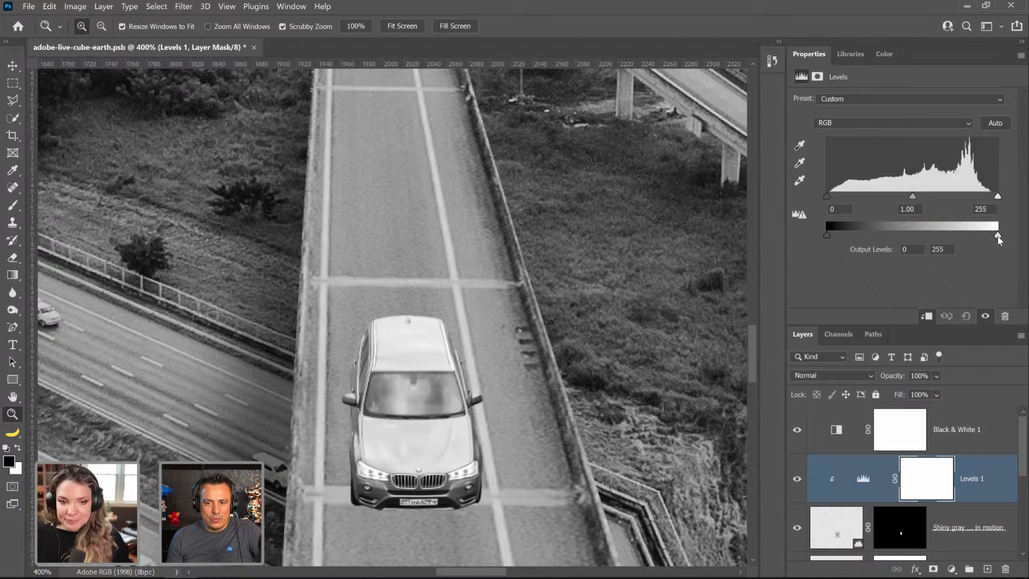
Step: Darken the car's highlights by lowering the Levels output white to 210 and to a final 198, checking the car against the whole scene
{"action": "left_click_drag", "start_coordinate": [990, 241], "coordinate": [967, 236]}
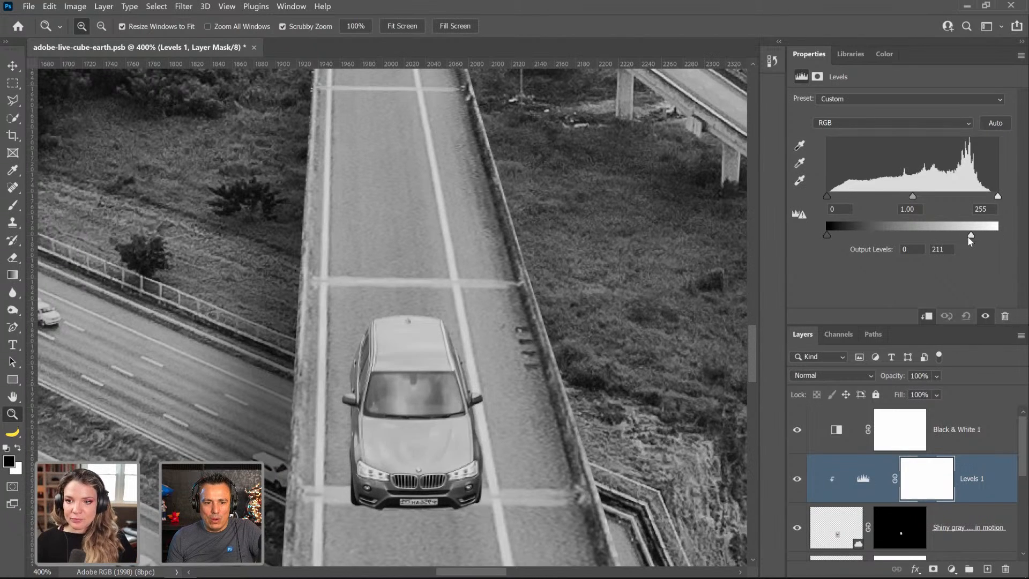
{"action": "right_click", "coordinate": [378, 265]}
{"action": "left_click", "coordinate": [402, 274]}
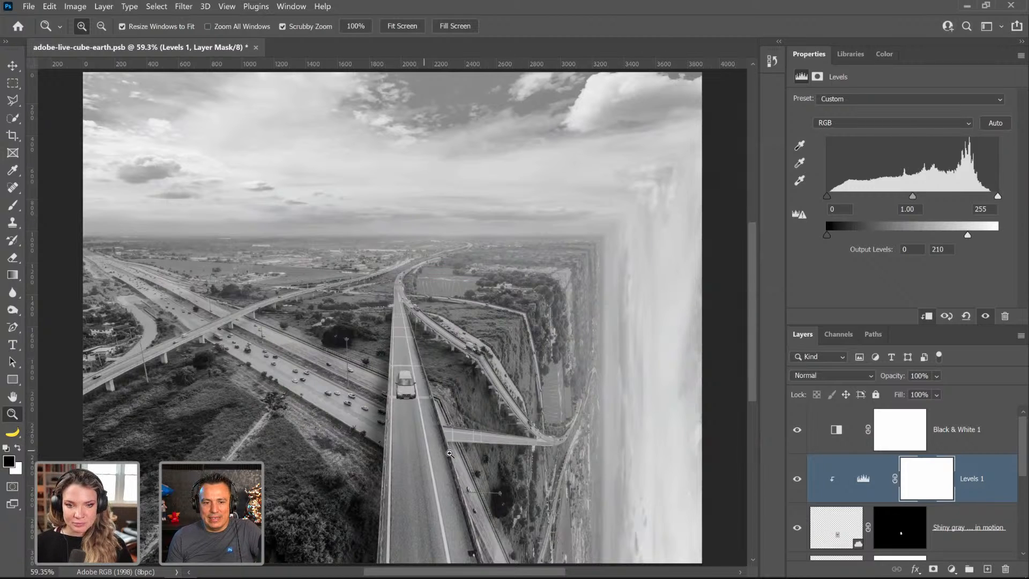
{"action": "left_click", "coordinate": [404, 393]}
{"action": "left_click", "coordinate": [403, 393]}
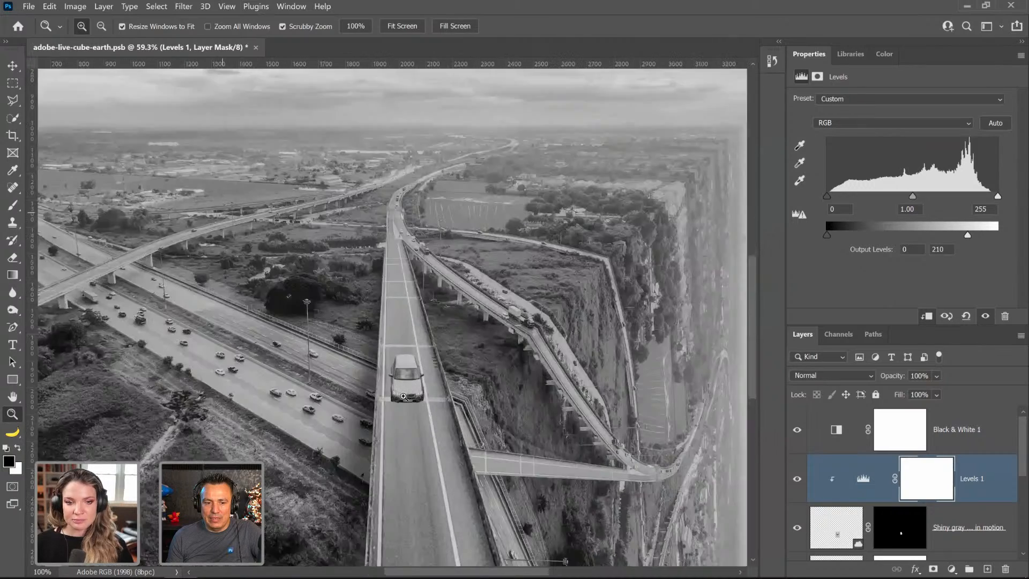
{"action": "left_click", "coordinate": [404, 394]}
{"action": "left_click", "coordinate": [403, 394]}
{"action": "left_click_drag", "start_coordinate": [1006, 237], "coordinate": [959, 239]}
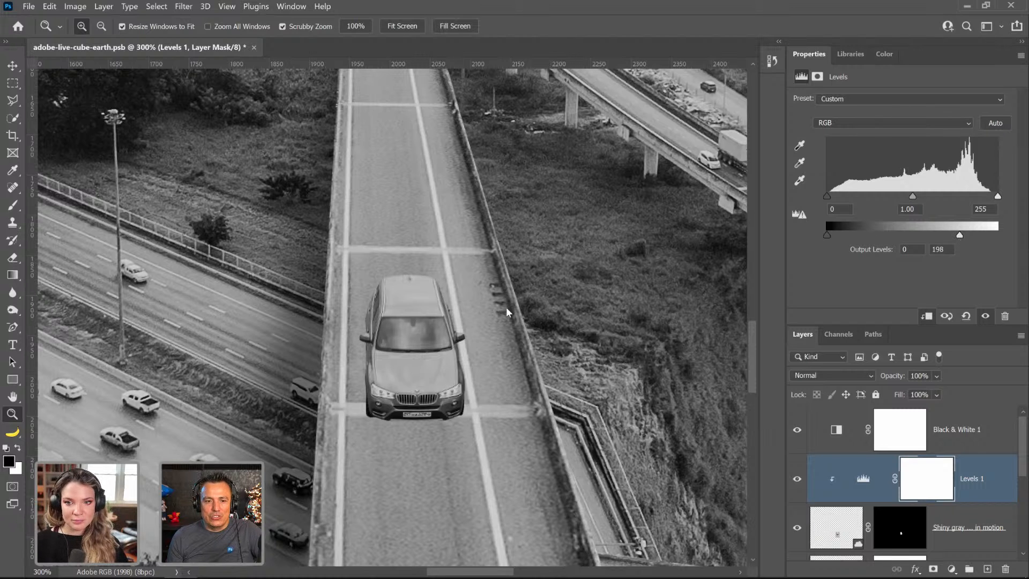
Step: Set the Levels output black to 12 and toggle the Levels layer's visibility to compare the car before and after
{"action": "key", "text": "ctrl+0"}
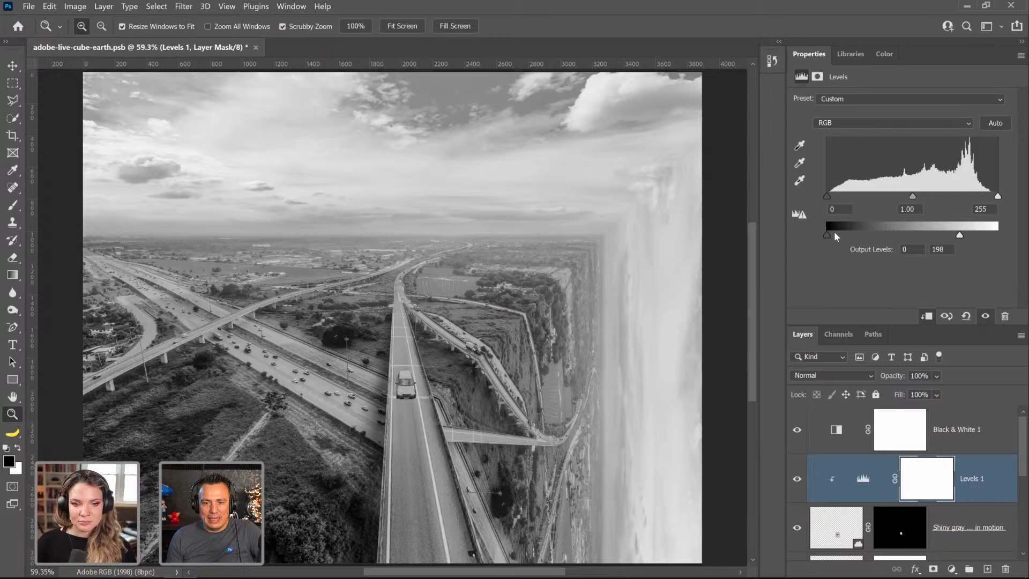
{"action": "left_click_drag", "start_coordinate": [827, 237], "coordinate": [834, 241]}
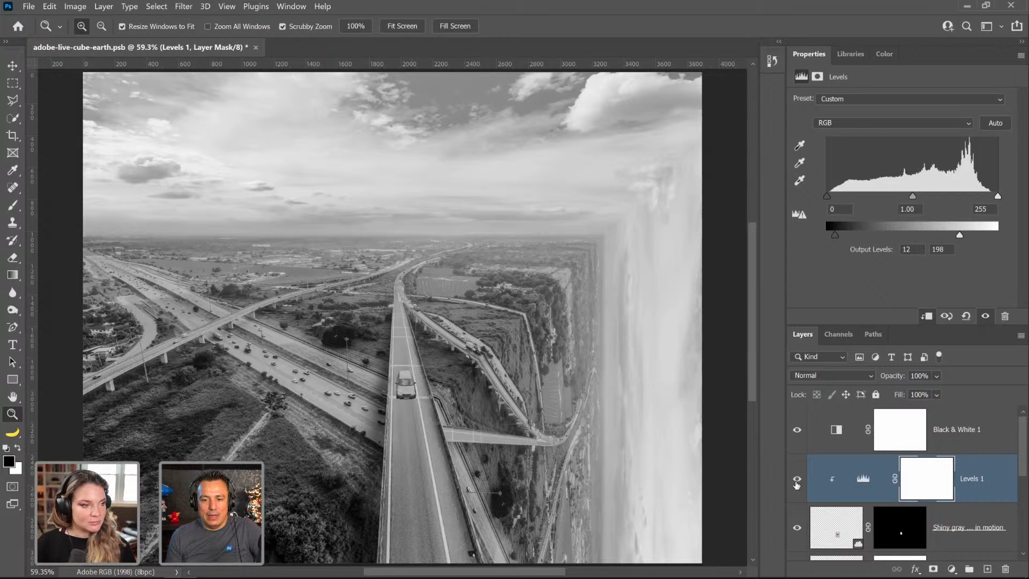
{"action": "left_click", "coordinate": [796, 481]}
{"action": "left_click", "coordinate": [796, 481]}
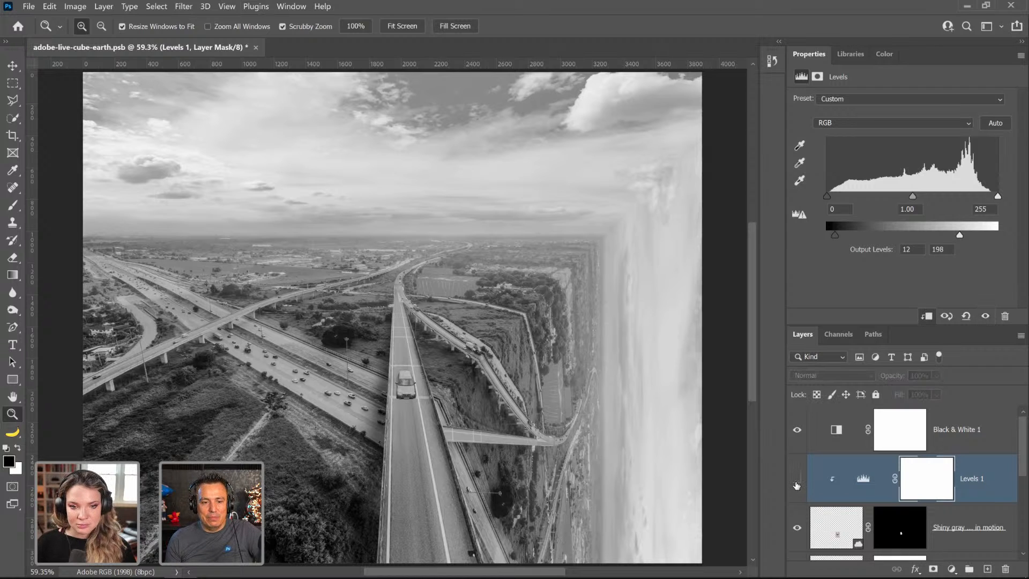
{"action": "left_click", "coordinate": [795, 481]}
{"action": "left_click", "coordinate": [796, 481]}
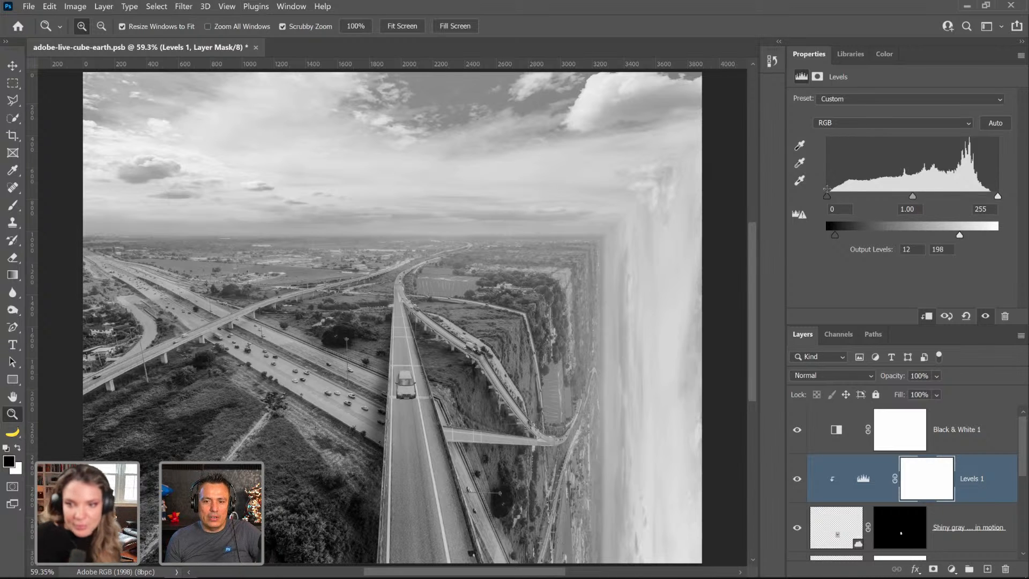
Step: Try the car's Levels with input black at 177 and input white at 69, restoring them to 0 and 255
{"action": "left_click_drag", "start_coordinate": [828, 198], "coordinate": [946, 203]}
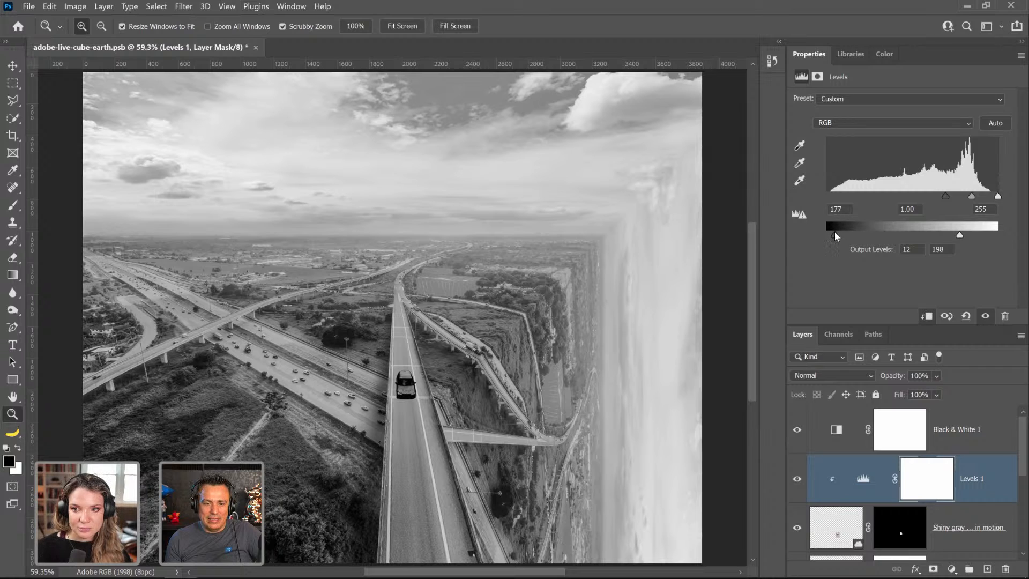
{"action": "left_click", "coordinate": [416, 386]}
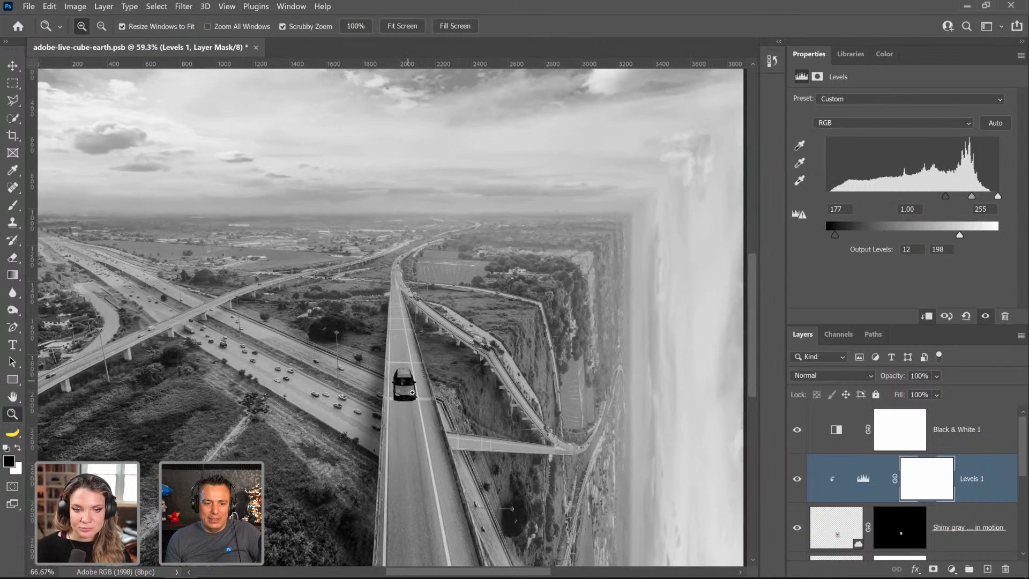
{"action": "left_click", "coordinate": [418, 385]}
{"action": "left_click", "coordinate": [415, 386]}
{"action": "left_click", "coordinate": [415, 387]}
{"action": "left_click", "coordinate": [416, 387]}
{"action": "left_click_drag", "start_coordinate": [945, 196], "coordinate": [779, 199]}
{"action": "left_click_drag", "start_coordinate": [998, 199], "coordinate": [876, 209]}
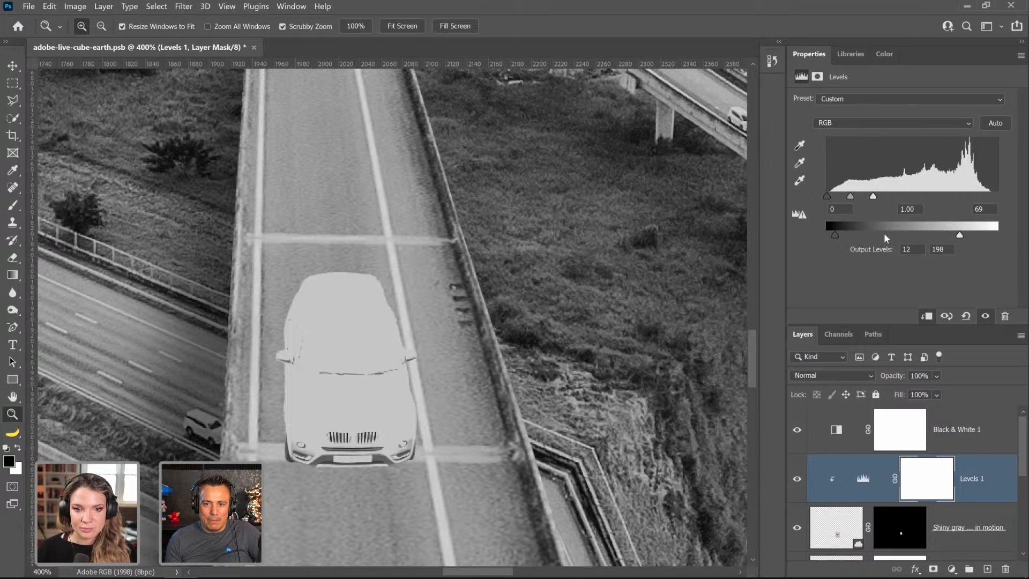
{"action": "left_click_drag", "start_coordinate": [873, 196], "coordinate": [1000, 196]}
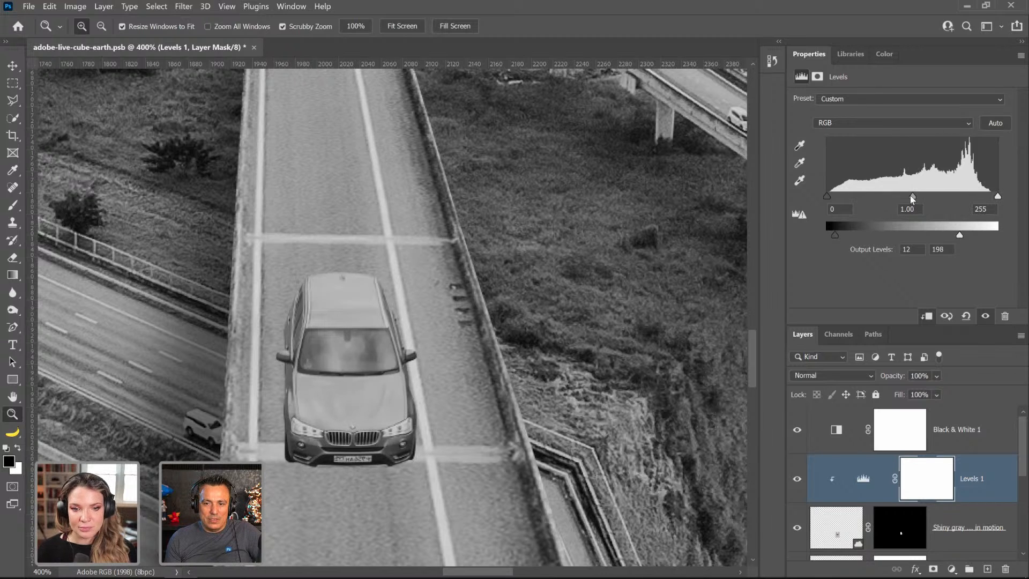
Step: Try a Levels midtone of 0.68 and an output black of 28 on the car
{"action": "left_click_drag", "start_coordinate": [912, 197], "coordinate": [933, 210]}
{"action": "left_click_drag", "start_coordinate": [835, 236], "coordinate": [845, 235]}
Step: Compare the car in the full-colour scene by hiding the Black & White layer and toggling the Levels layer's visibility
{"action": "double_click", "coordinate": [12, 397]}
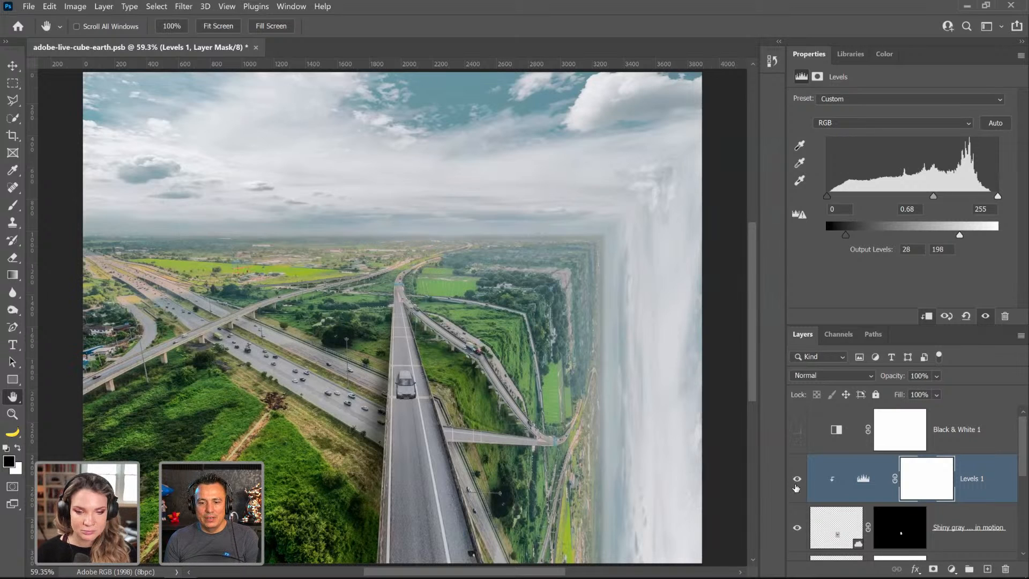
{"action": "left_click", "coordinate": [796, 485]}
{"action": "left_click", "coordinate": [797, 488]}
{"action": "left_click", "coordinate": [797, 487]}
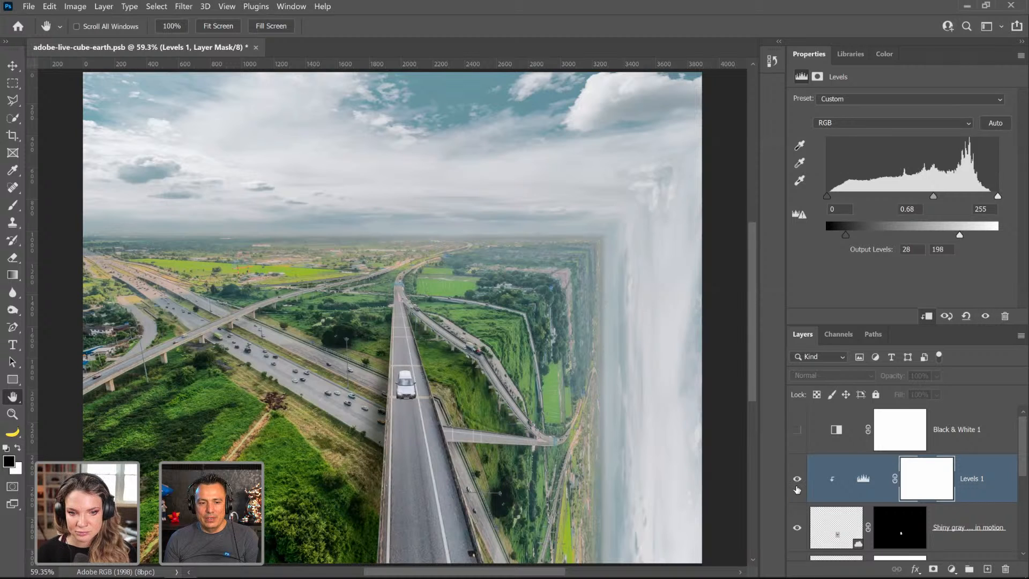
{"action": "left_click", "coordinate": [797, 488]}
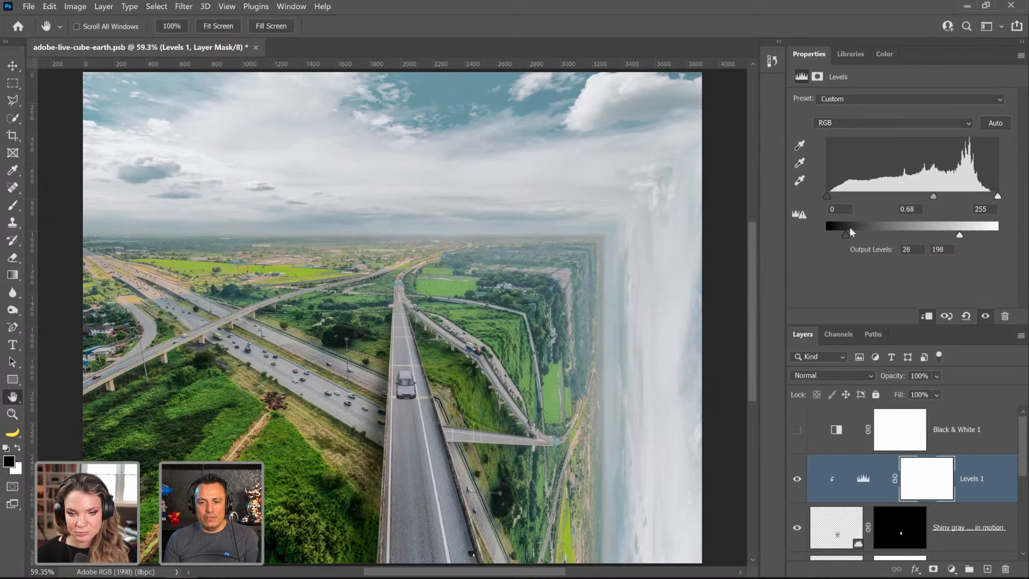
Step: Refine the car's Levels to input black 13, midtone 0.88 and input white 244, with output black 15
{"action": "left_click_drag", "start_coordinate": [846, 235], "coordinate": [837, 234]}
{"action": "left_click_drag", "start_coordinate": [936, 196], "coordinate": [930, 196]}
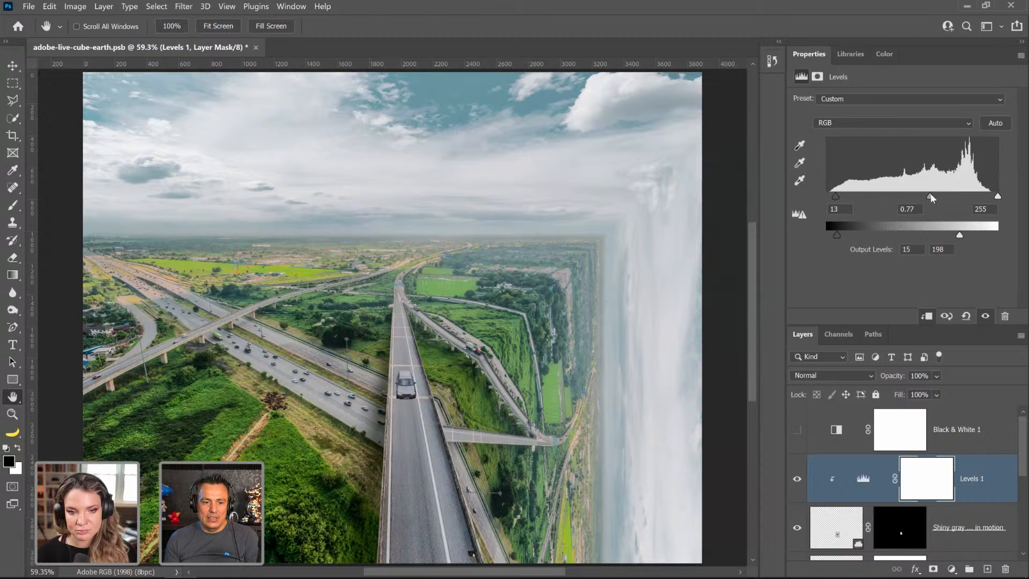
{"action": "left_click_drag", "start_coordinate": [997, 196], "coordinate": [990, 196]}
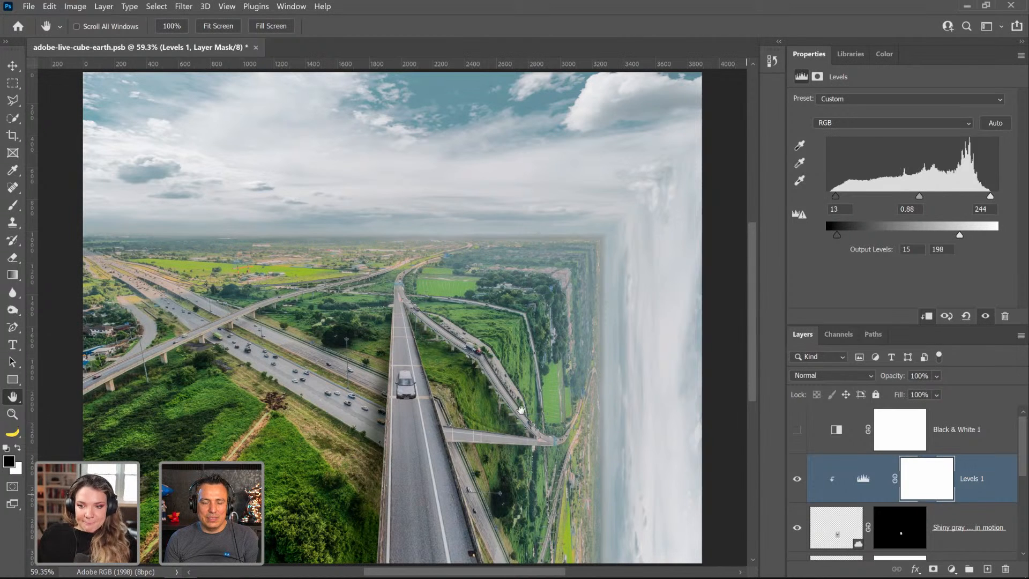
Step: Add a new empty layer directly above the Road layer, beneath the car
{"action": "left_click", "coordinate": [12, 414]}
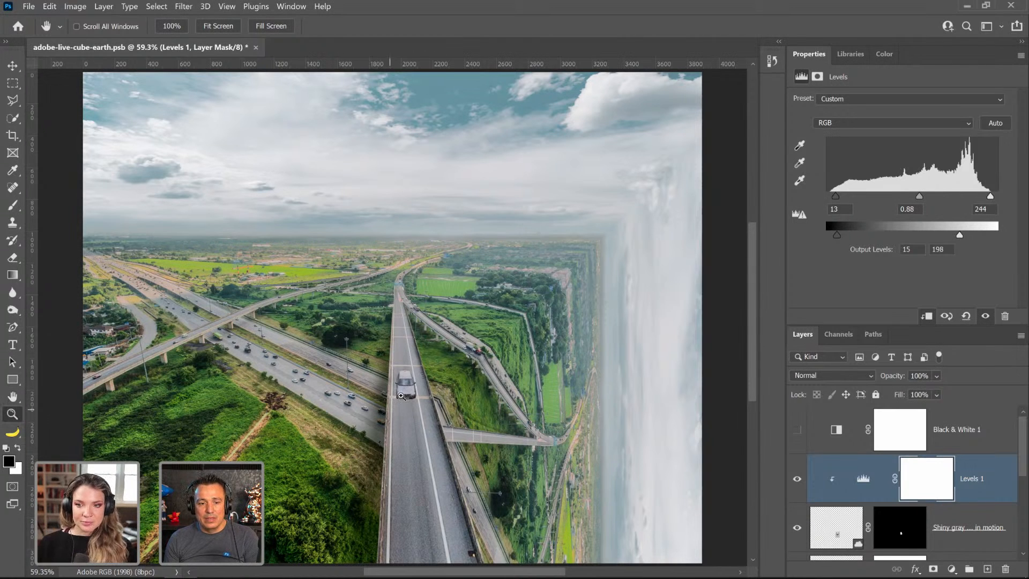
{"action": "left_click_drag", "start_coordinate": [398, 394], "coordinate": [397, 395]}
{"action": "scroll", "coordinate": [943, 537], "scroll_direction": "down", "scroll_amount": 1}
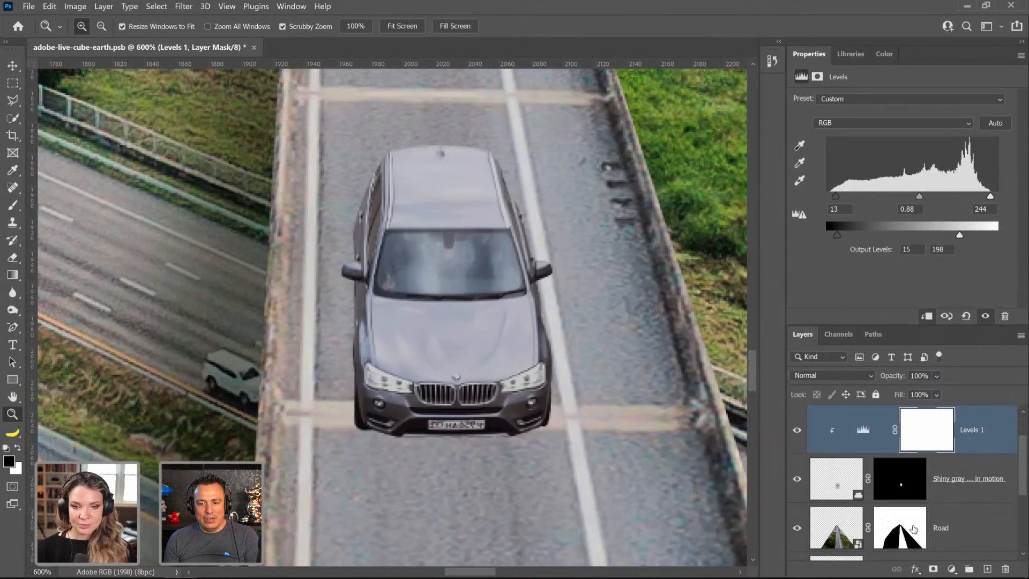
{"action": "left_click", "coordinate": [943, 536]}
{"action": "left_click", "coordinate": [987, 569]}
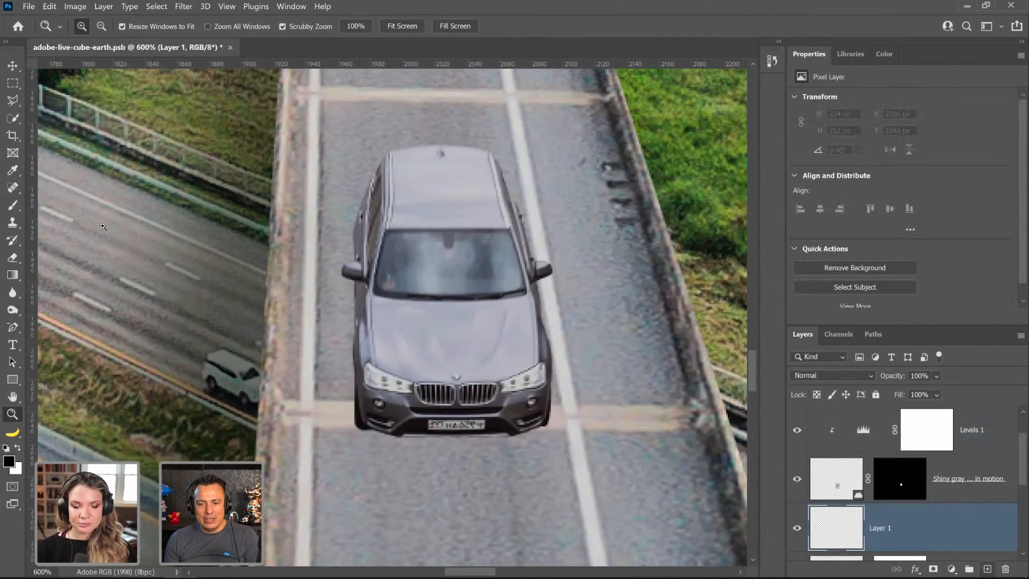
Step: Choose the Brush tool and sample a dark colour from the shadowed marks along the bridge's right edge
{"action": "left_click", "coordinate": [12, 205]}
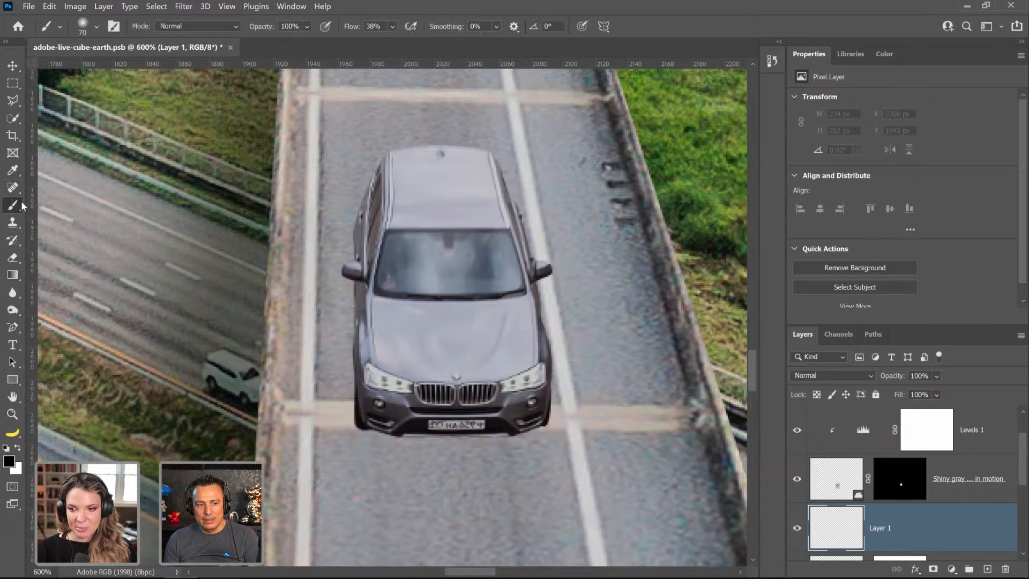
{"action": "left_click", "coordinate": [330, 272], "text": "alt"}
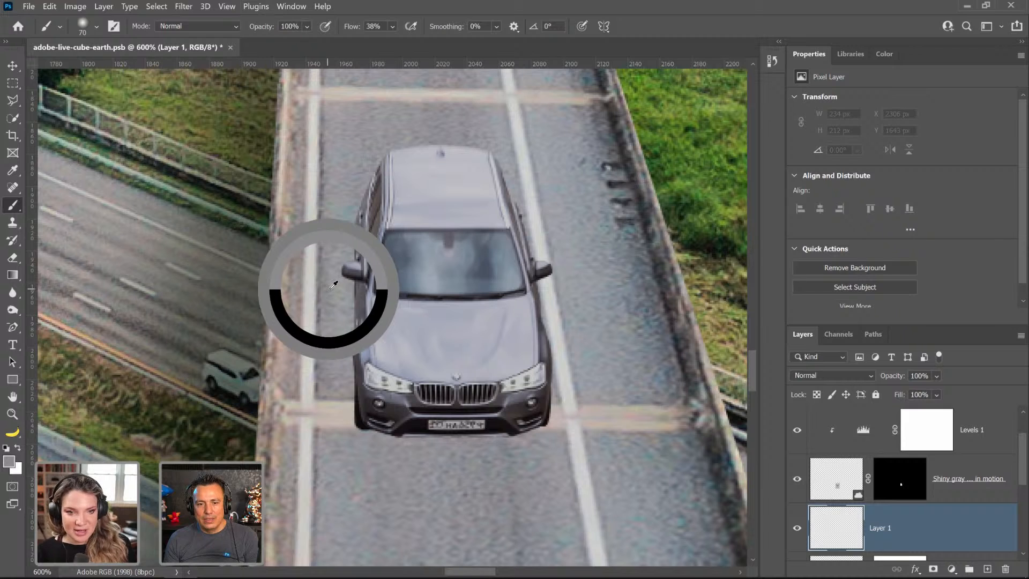
{"action": "mouse_move", "coordinate": [614, 168]}
{"action": "left_mouse_down"}
{"action": "mouse_move", "coordinate": [633, 186]}
{"action": "mouse_move", "coordinate": [622, 202]}
{"action": "mouse_move", "coordinate": [611, 199]}
{"action": "mouse_move", "coordinate": [612, 185]}
{"action": "left_mouse_up"}
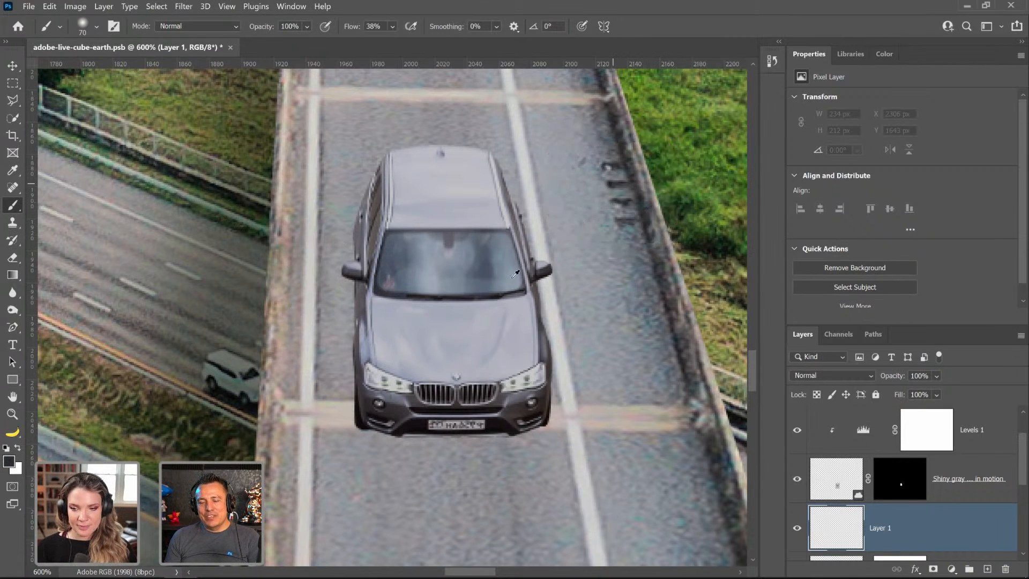
Step: Check the car within the wider scene by toggling the Black & White layer's visibility, leaving it hidden
{"action": "double_click", "coordinate": [14, 413]}
{"action": "scroll", "coordinate": [798, 468], "scroll_direction": "up", "scroll_amount": 1}
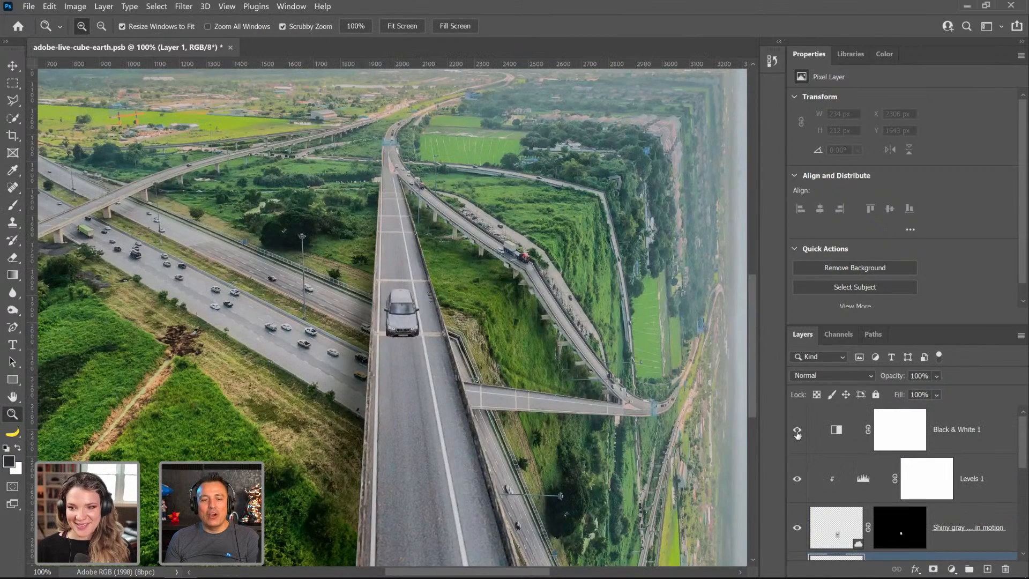
{"action": "left_click", "coordinate": [797, 432]}
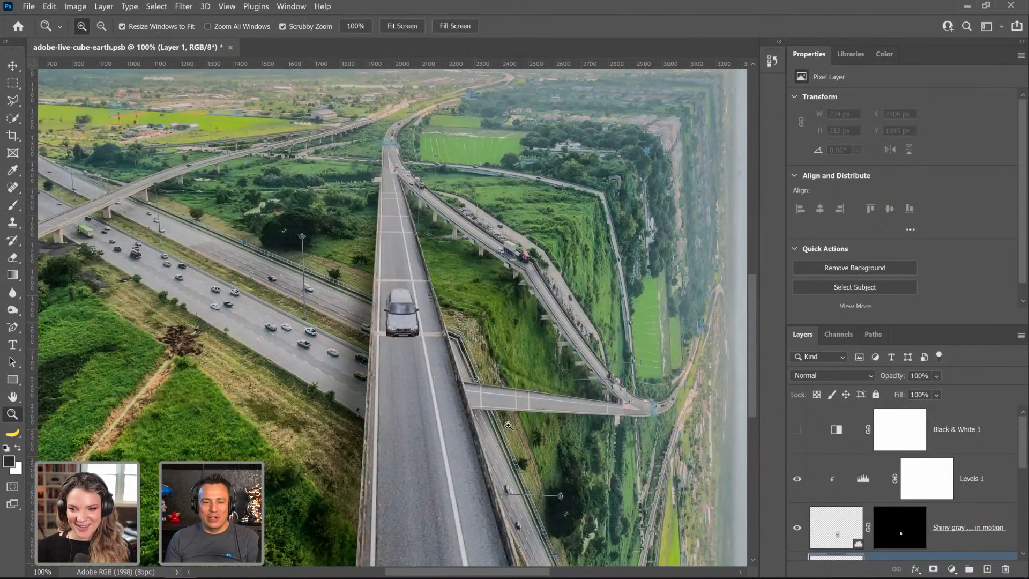
Step: Paint a soft dark shadow beneath the car's front bumper and along its left side with a 40 px brush
{"action": "left_click", "coordinate": [401, 322]}
{"action": "left_click", "coordinate": [402, 322]}
{"action": "left_click", "coordinate": [402, 322]}
{"action": "left_click", "coordinate": [402, 322]}
{"action": "left_click", "coordinate": [402, 322]}
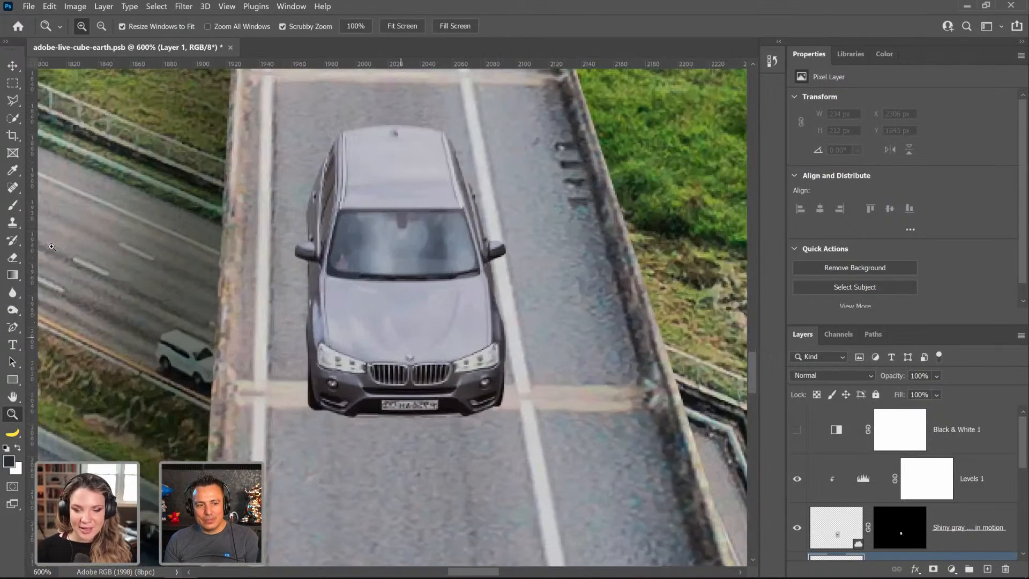
{"action": "left_click", "coordinate": [13, 205]}
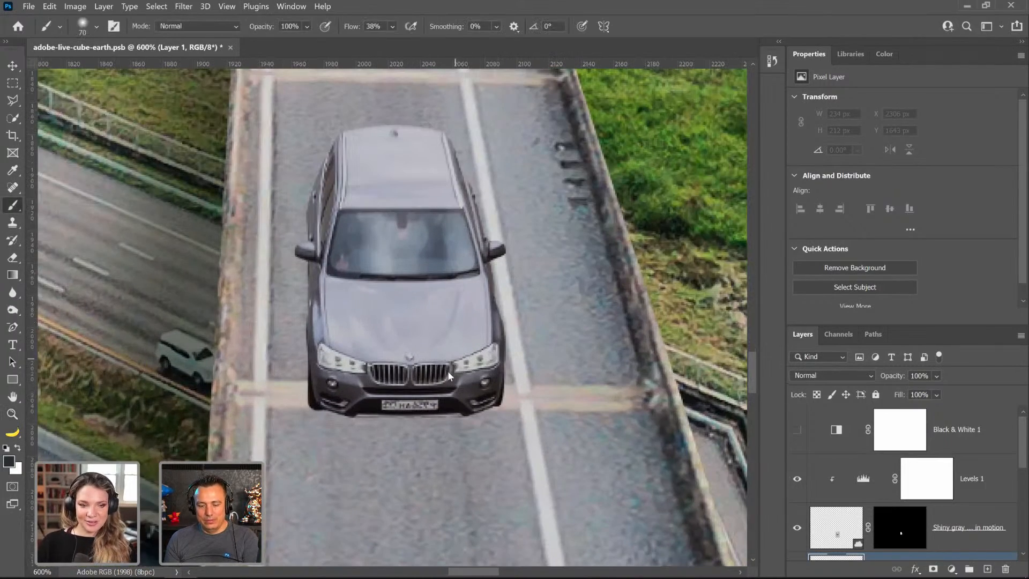
{"action": "key", "text": "bracketleft"}
{"action": "key", "text": "bracketleft"}
{"action": "key", "text": "bracketleft"}
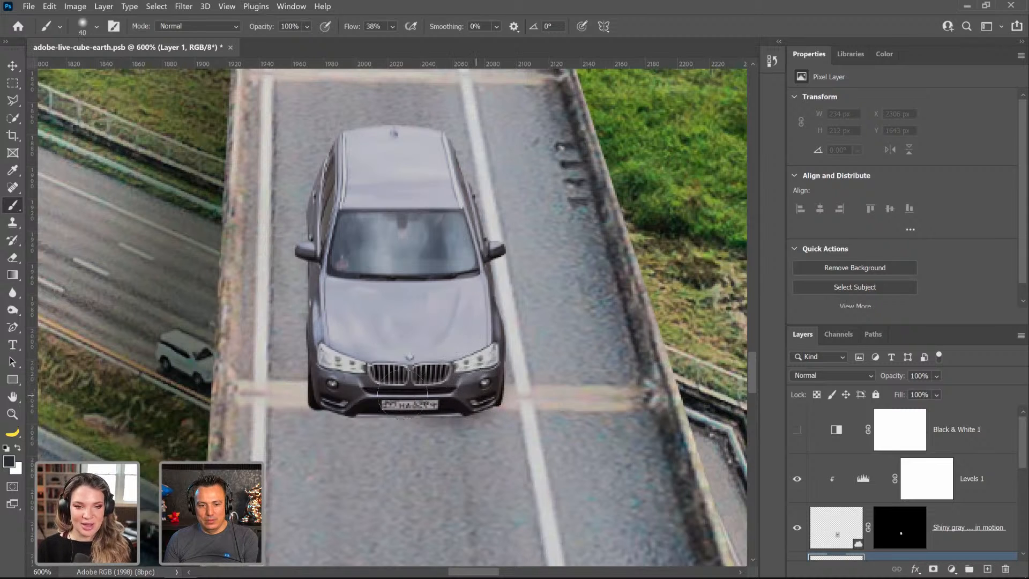
{"action": "mouse_move", "coordinate": [402, 394]}
{"action": "left_mouse_down"}
{"action": "mouse_move", "coordinate": [332, 375]}
{"action": "mouse_move", "coordinate": [337, 333]}
{"action": "mouse_move", "coordinate": [337, 391]}
{"action": "mouse_move", "coordinate": [330, 312]}
{"action": "mouse_move", "coordinate": [333, 230]}
{"action": "left_mouse_up"}
{"action": "mouse_move", "coordinate": [503, 375]}
{"action": "left_mouse_down"}
{"action": "mouse_move", "coordinate": [498, 409]}
{"action": "mouse_move", "coordinate": [472, 426]}
{"action": "mouse_move", "coordinate": [375, 429]}
{"action": "mouse_move", "coordinate": [336, 402]}
{"action": "left_mouse_up"}
{"action": "left_click_drag", "start_coordinate": [344, 312], "coordinate": [341, 235]}
Step: Set the shadow layer's blend mode to Multiply and its opacity to 88%
{"action": "left_click", "coordinate": [863, 379]}
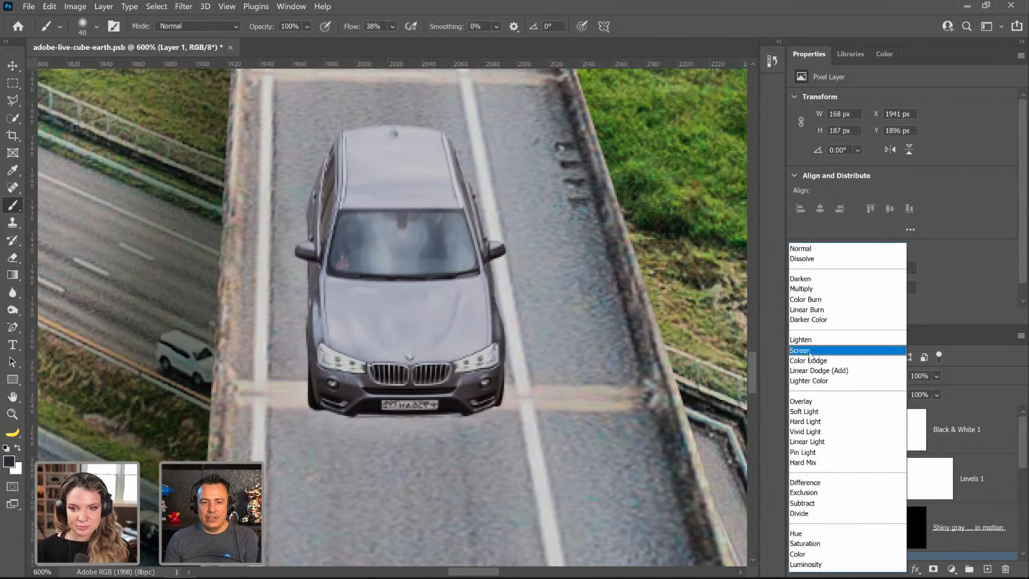
{"action": "left_click", "coordinate": [810, 289]}
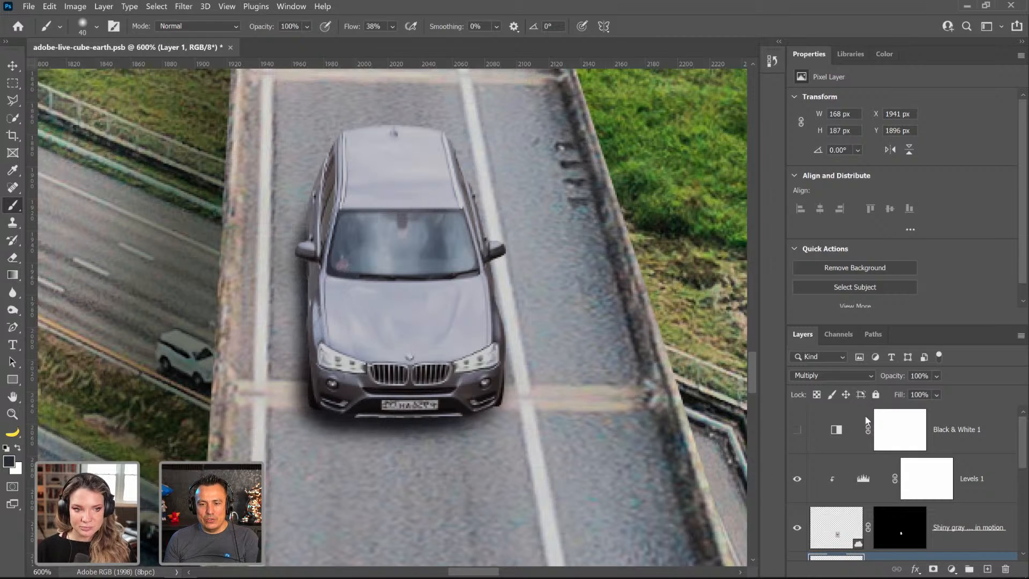
{"action": "left_click_drag", "start_coordinate": [896, 378], "coordinate": [883, 382]}
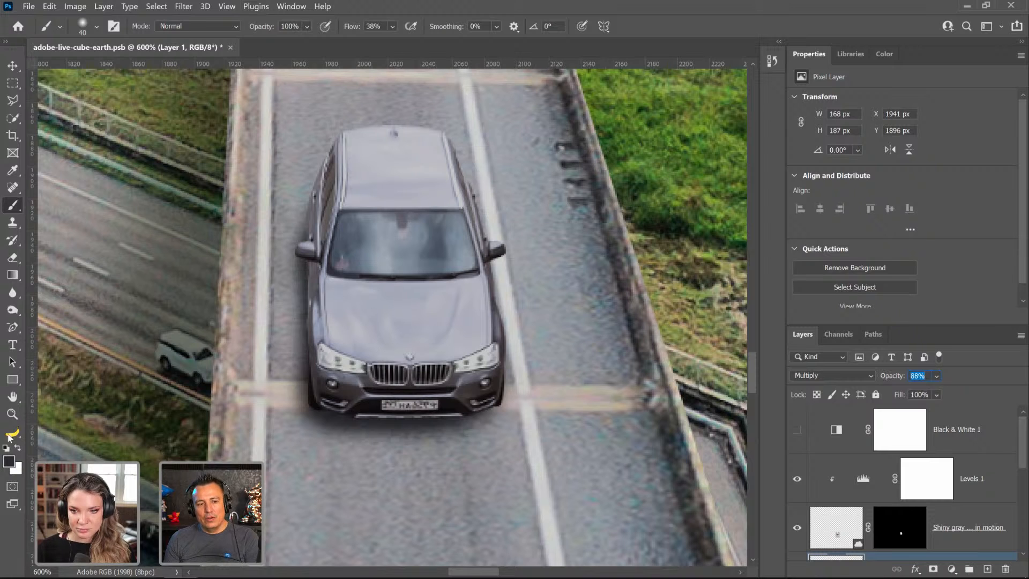
Step: Select the Black & White layer at the top of the stack and search the libraries for "astro"
{"action": "double_click", "coordinate": [13, 400]}
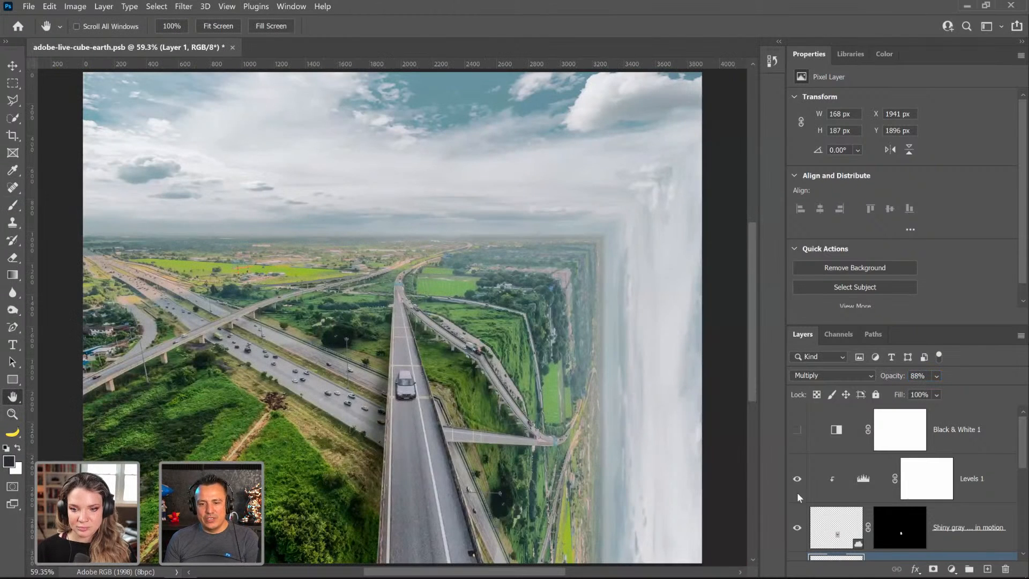
{"action": "left_click", "coordinate": [980, 445]}
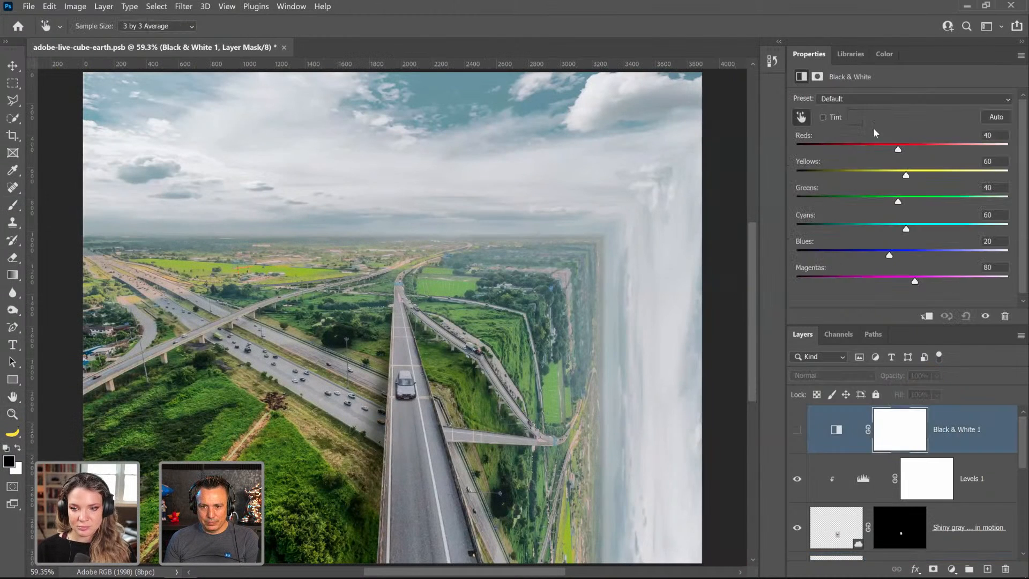
{"action": "left_click", "coordinate": [851, 54]}
{"action": "scroll", "coordinate": [879, 184], "scroll_direction": "down", "scroll_amount": 3}
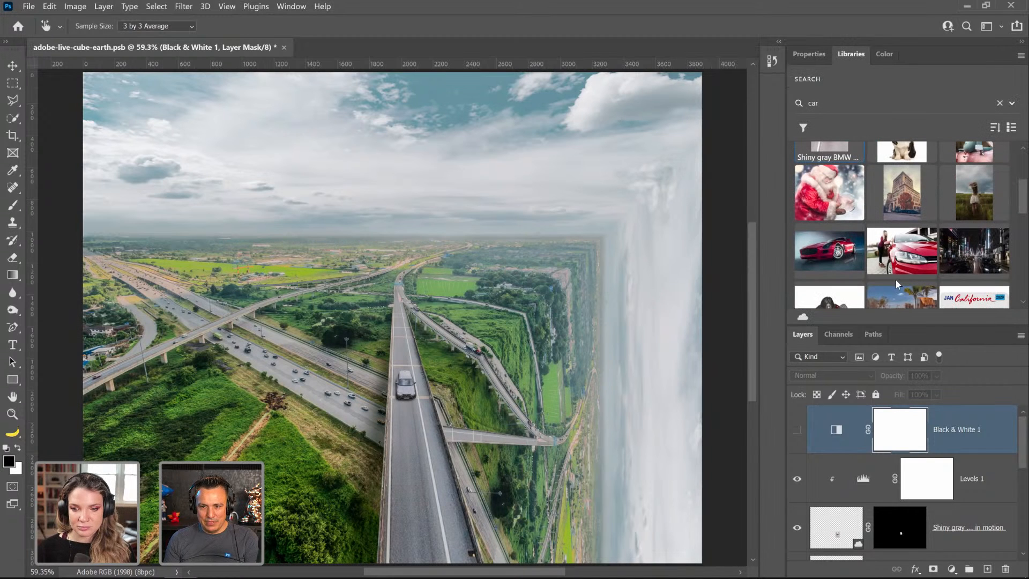
{"action": "double_click", "coordinate": [848, 106]}
{"action": "type", "text": "astro"}
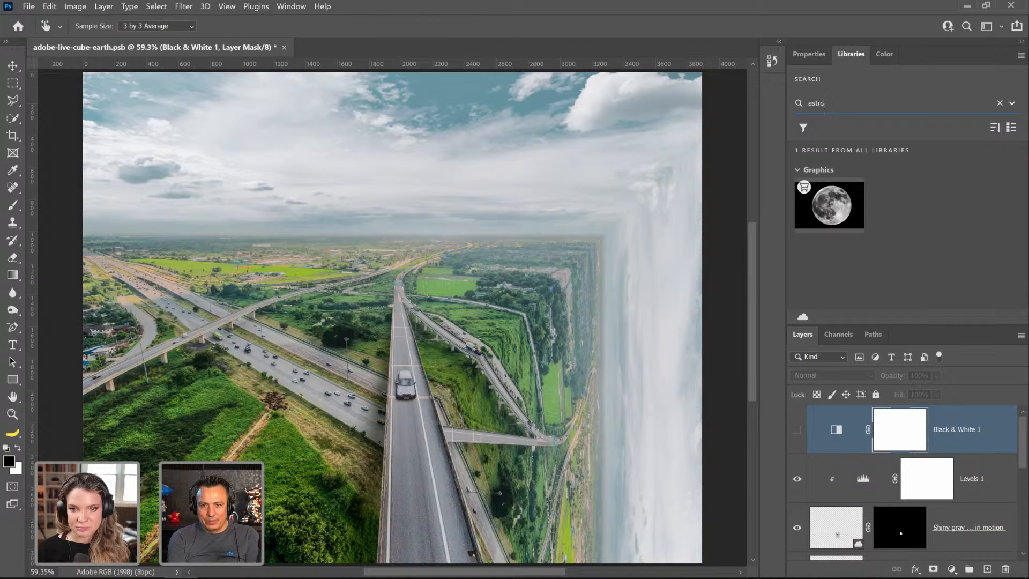
Step: Search the libraries for an astronaut image, extending the term to "astronau" and retrying with "astro"
{"action": "type", "text": "nau"}
{"action": "key", "text": "BackSpace"}
{"action": "key", "text": "BackSpace"}
{"action": "key", "text": "BackSpace"}
{"action": "key", "text": "BackSpace"}
{"action": "key", "text": "BackSpace"}
{"action": "key", "text": "BackSpace"}
{"action": "key", "text": "BackSpace"}
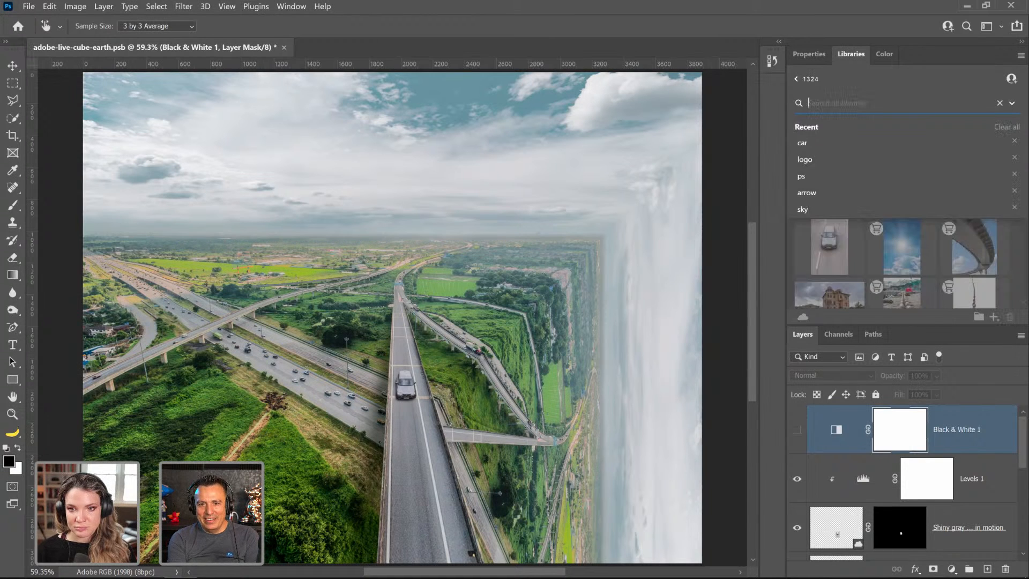
{"action": "type", "text": "astro"}
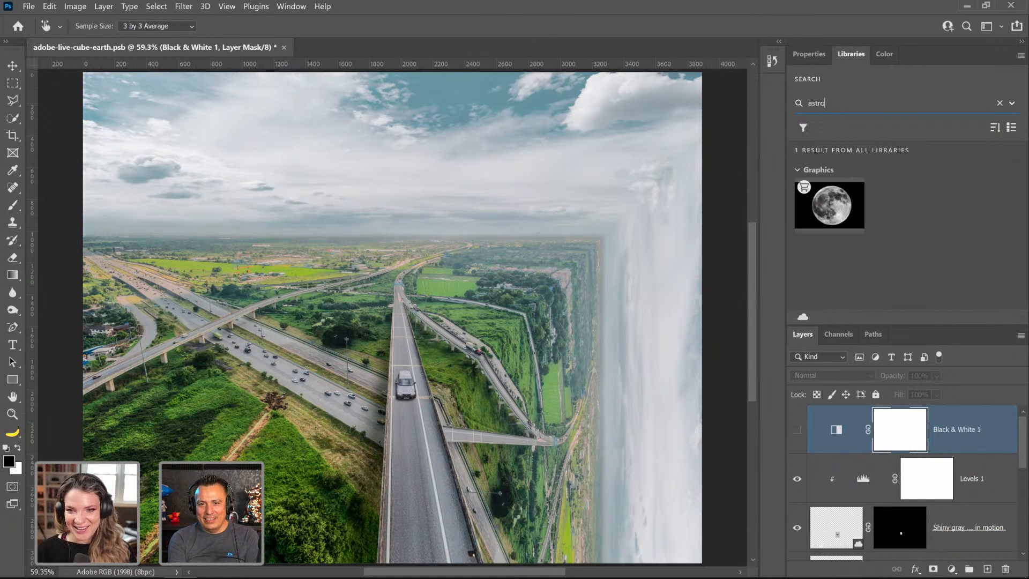
{"action": "key", "text": "BackSpace"}
{"action": "key", "text": "BackSpace"}
{"action": "key", "text": "BackSpace"}
{"action": "key", "text": "BackSpace"}
Step: Search the libraries for "man" and look through the graphics for a usable figure
{"action": "type", "text": "man"}
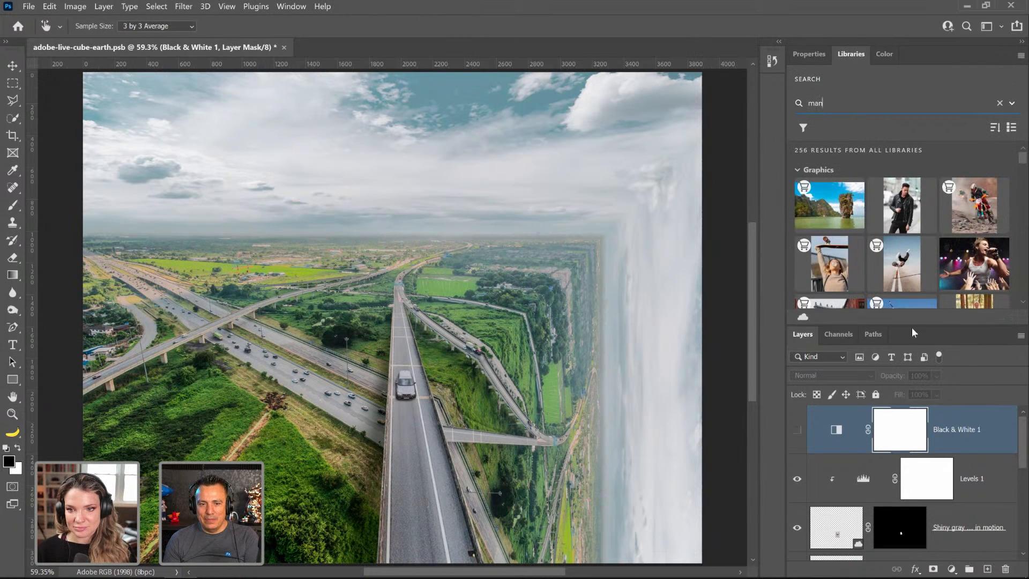
{"action": "scroll", "coordinate": [907, 239], "scroll_direction": "down", "scroll_amount": 8}
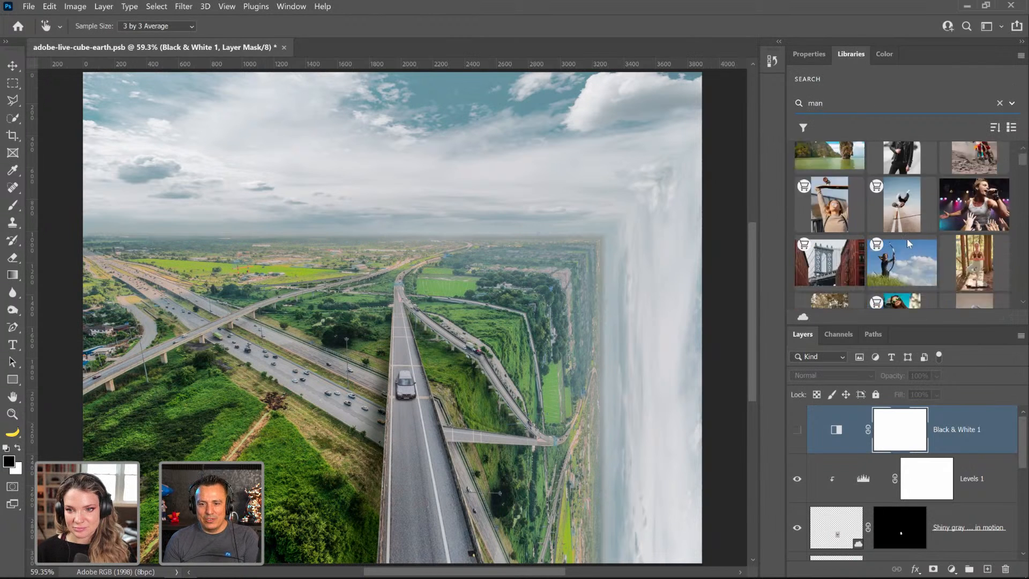
{"action": "scroll", "coordinate": [923, 245], "scroll_direction": "down", "scroll_amount": 10}
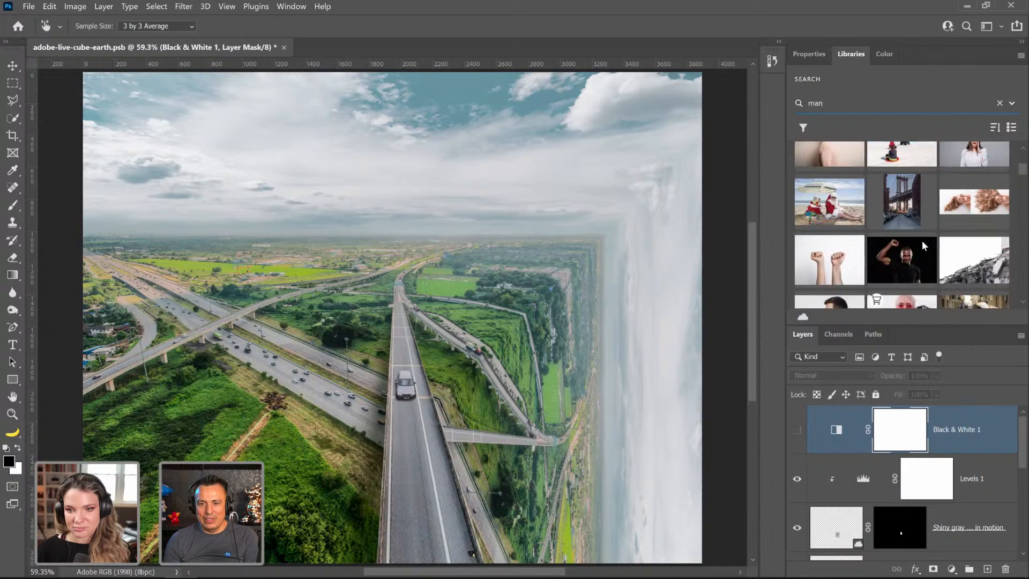
{"action": "scroll", "coordinate": [923, 244], "scroll_direction": "down", "scroll_amount": 10}
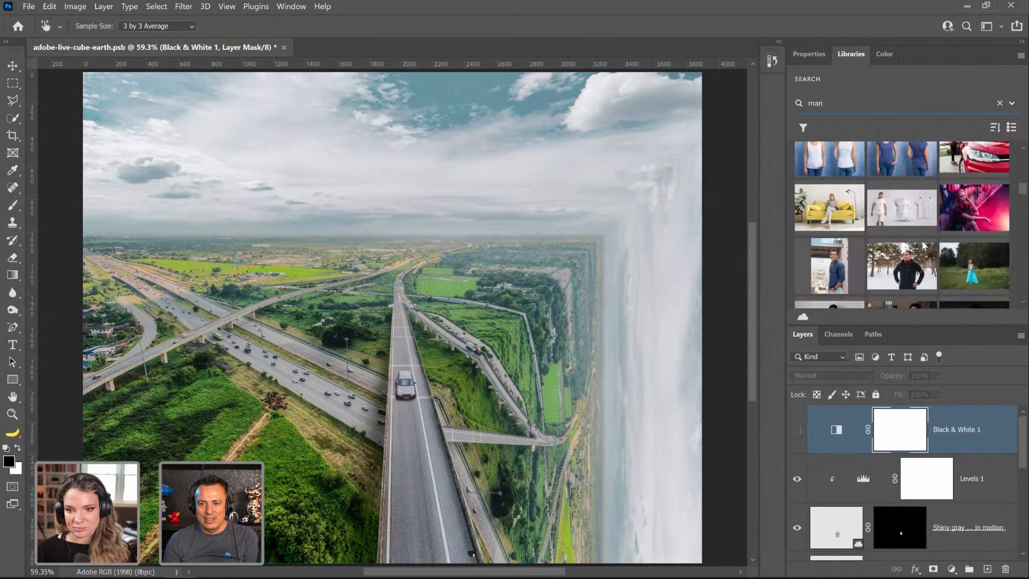
{"action": "scroll", "coordinate": [931, 246], "scroll_direction": "down", "scroll_amount": 10}
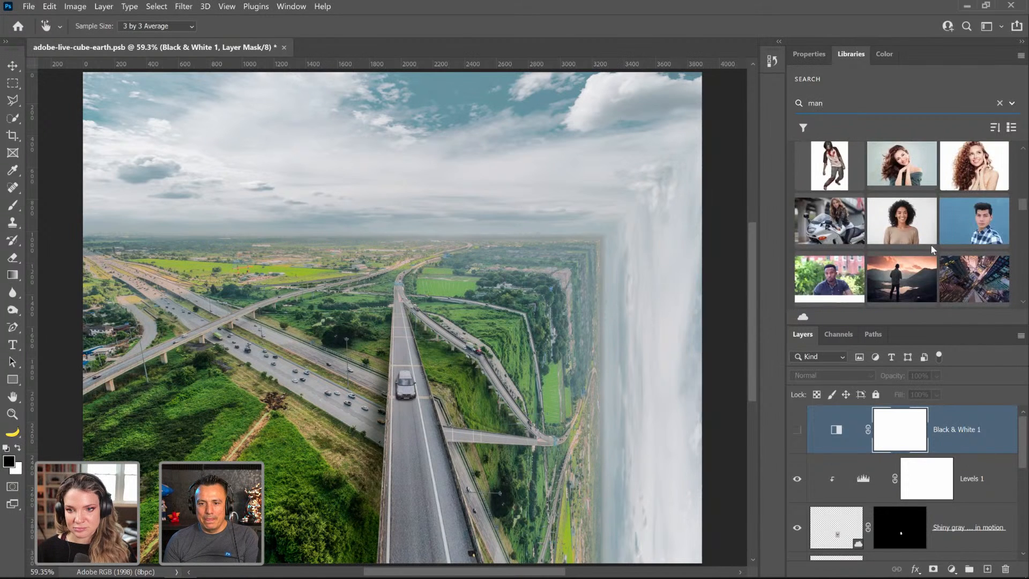
{"action": "scroll", "coordinate": [931, 245], "scroll_direction": "down", "scroll_amount": 10}
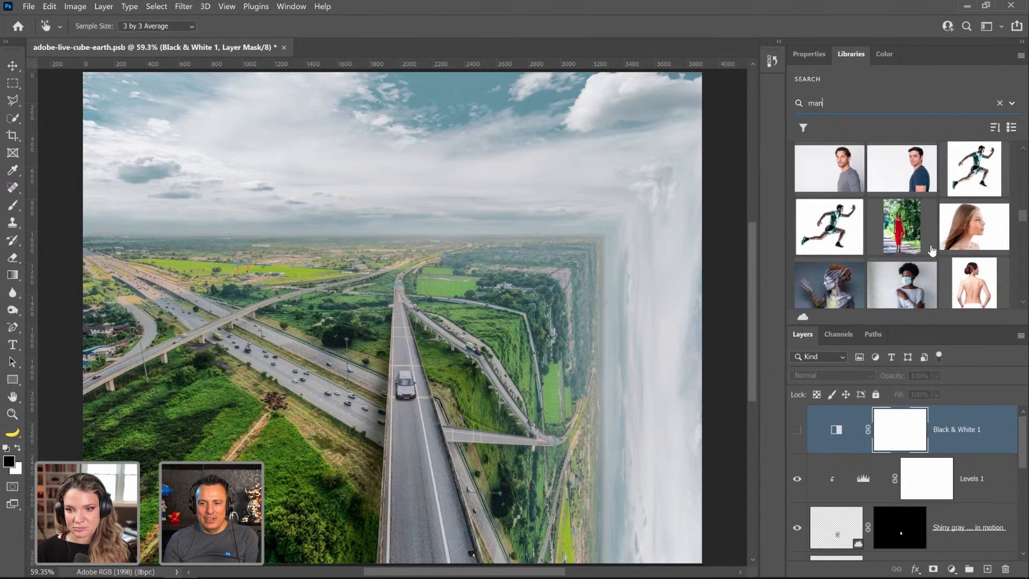
{"action": "scroll", "coordinate": [930, 245], "scroll_direction": "down", "scroll_amount": 10}
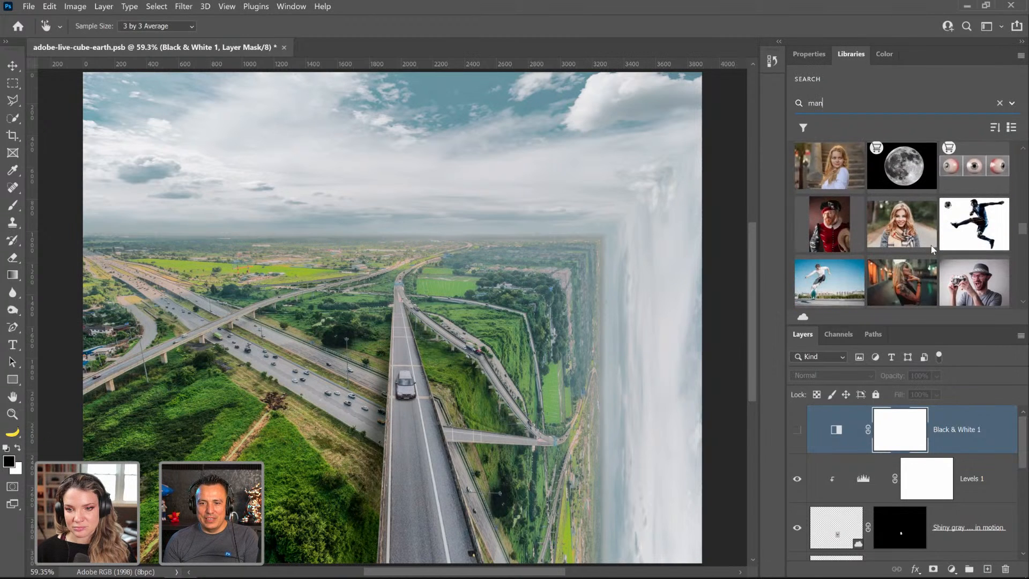
{"action": "scroll", "coordinate": [930, 250], "scroll_direction": "down", "scroll_amount": 10}
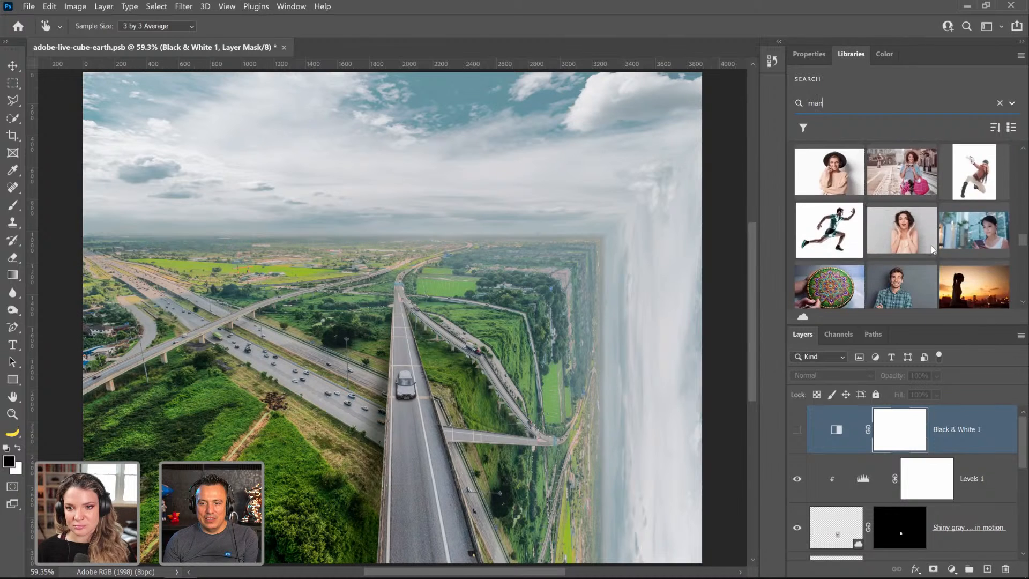
{"action": "scroll", "coordinate": [931, 249], "scroll_direction": "down", "scroll_amount": 10}
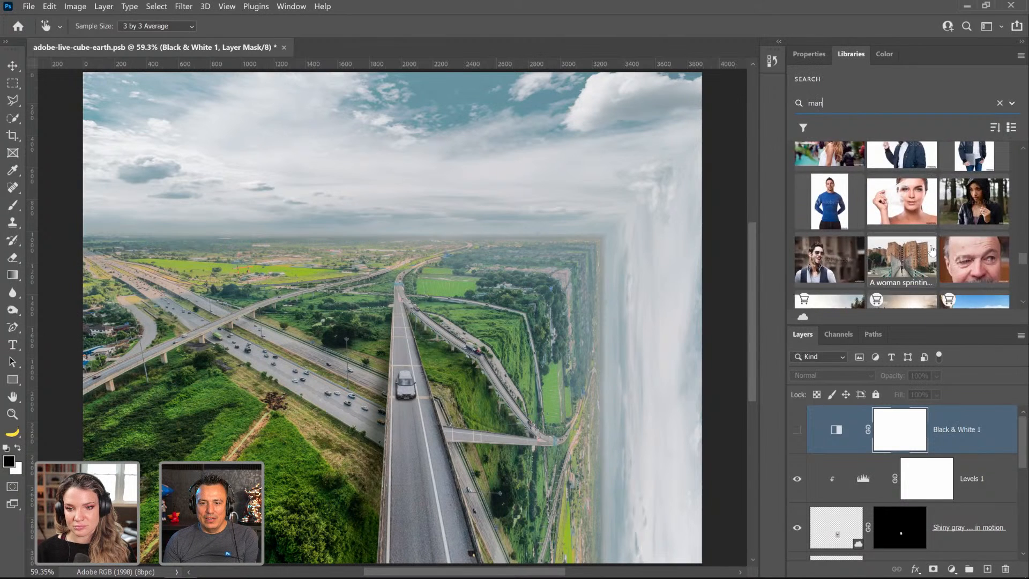
{"action": "scroll", "coordinate": [931, 249], "scroll_direction": "down", "scroll_amount": 3}
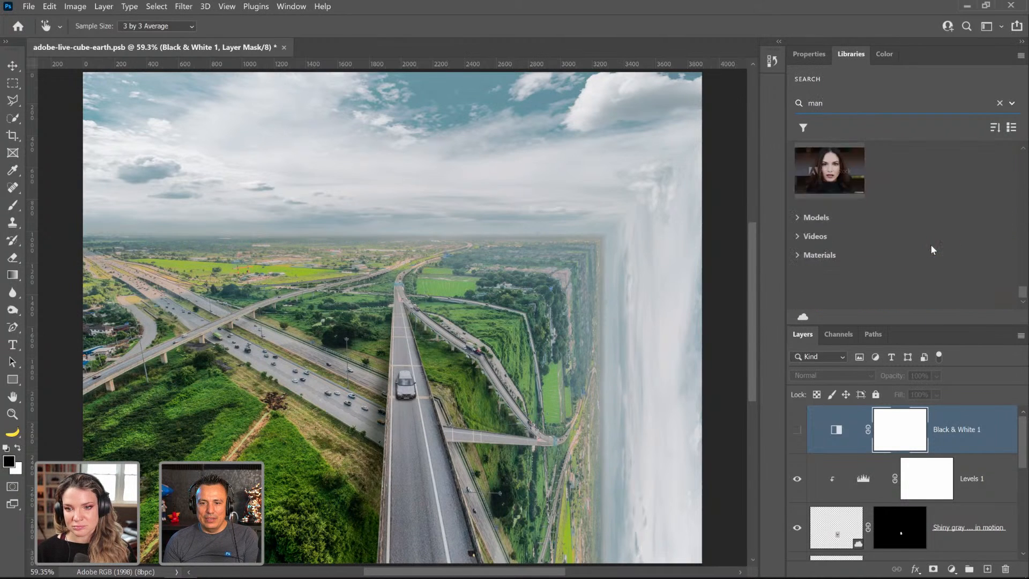
Step: Search the libraries for "car" and for "plan", looking through the graphics for a suitable scene element
{"action": "type", "text": "car"}
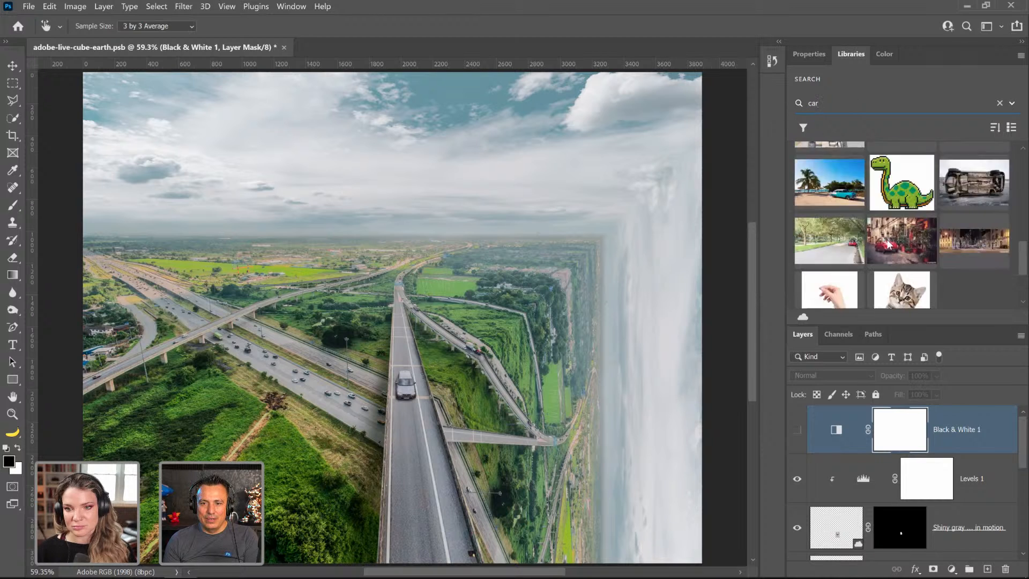
{"action": "scroll", "coordinate": [912, 249], "scroll_direction": "down", "scroll_amount": 5}
{"action": "scroll", "coordinate": [913, 249], "scroll_direction": "up", "scroll_amount": 5}
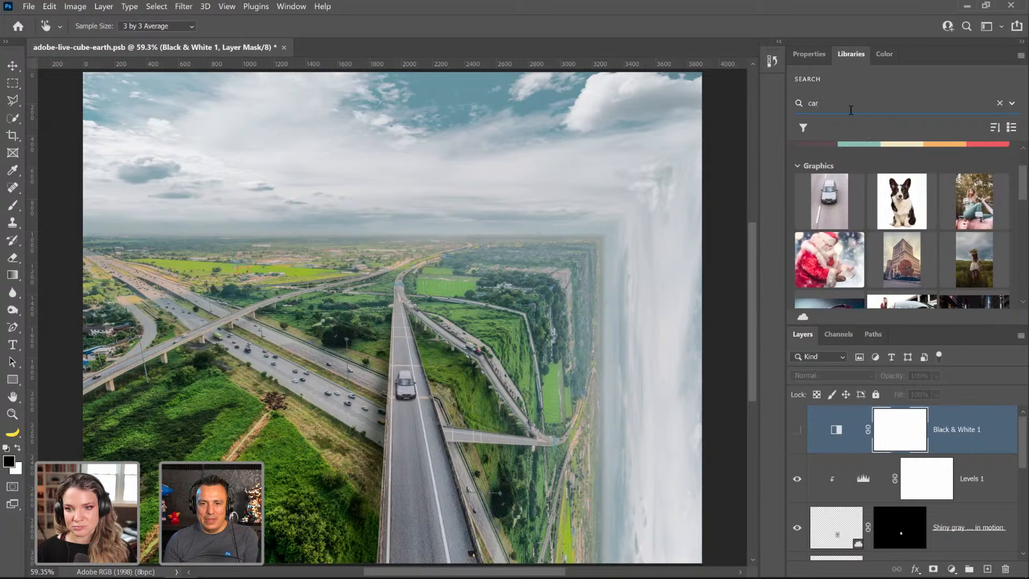
{"action": "key", "text": "ctrl+a"}
{"action": "type", "text": "plan"}
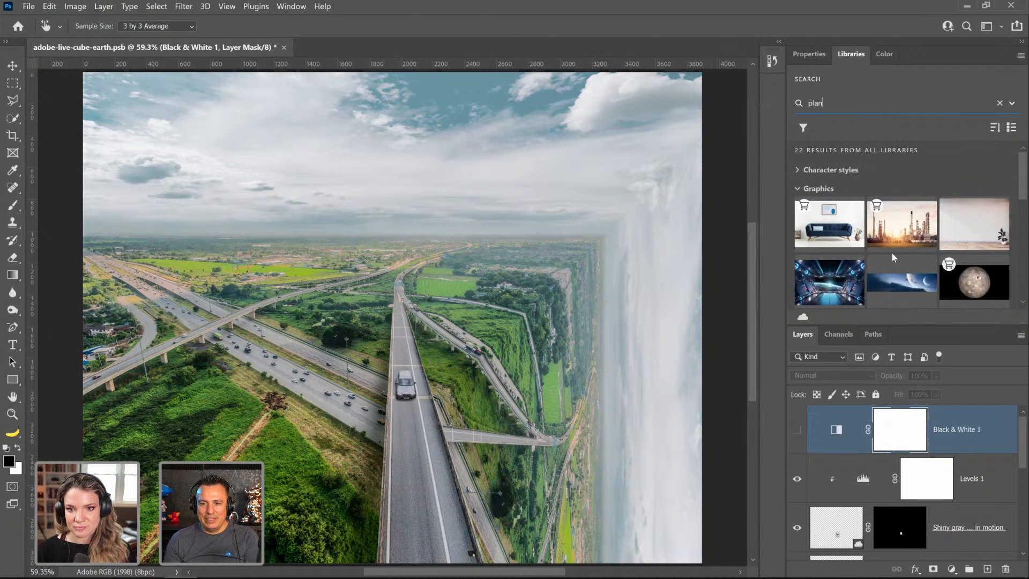
{"action": "scroll", "coordinate": [894, 258], "scroll_direction": "down", "scroll_amount": 5}
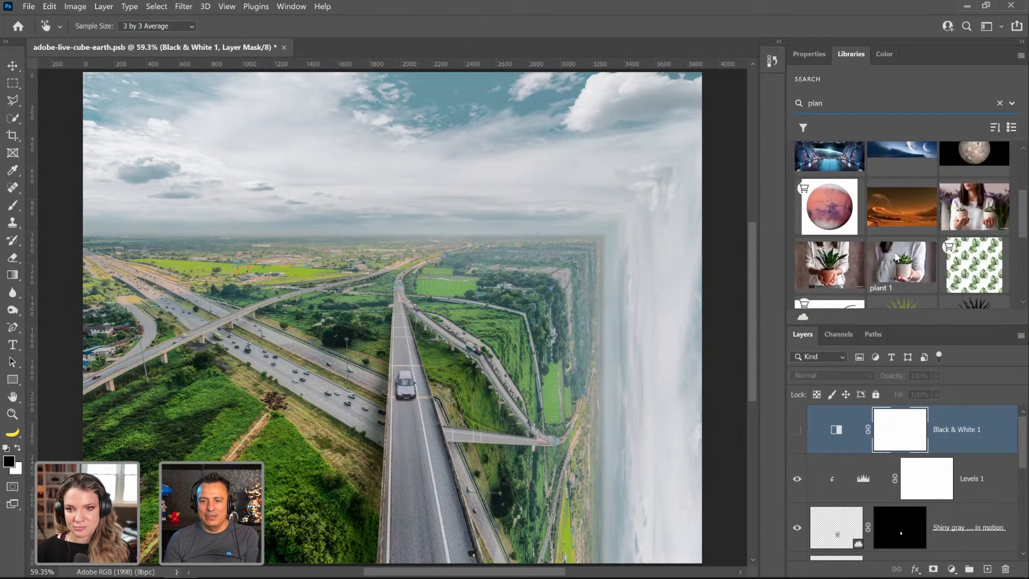
{"action": "scroll", "coordinate": [888, 265], "scroll_direction": "up", "scroll_amount": 3}
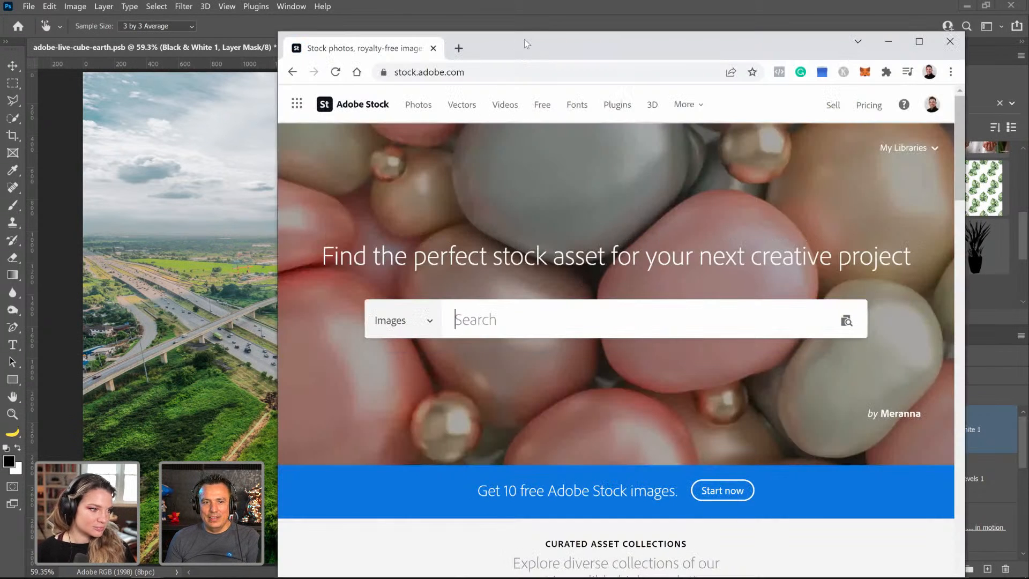
Step: Switch to the Adobe Stock website in the browser and search its images for "astronaut"
{"action": "double_click", "coordinate": [525, 41]}
{"action": "left_click", "coordinate": [432, 283]}
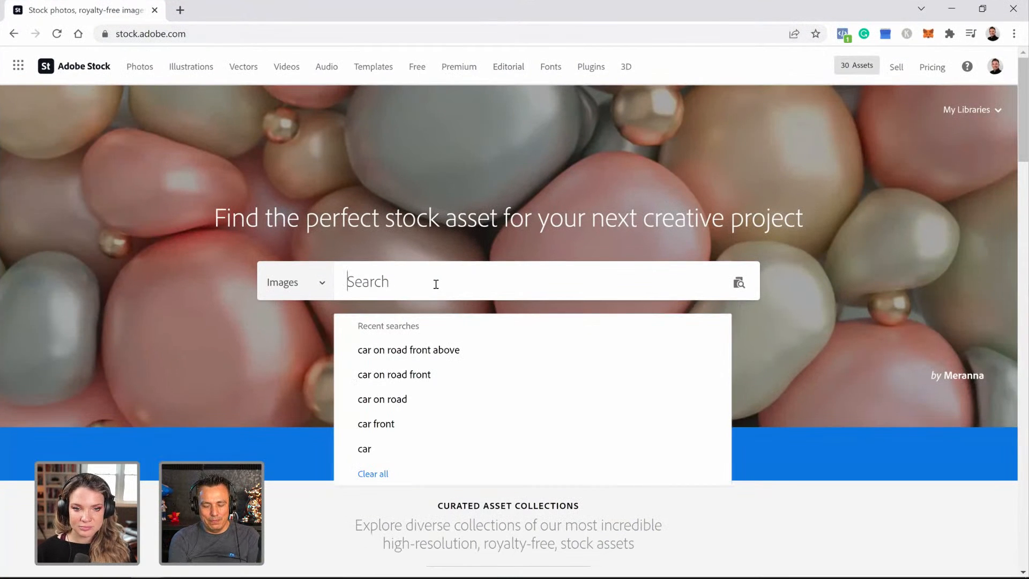
{"action": "type", "text": "astron"}
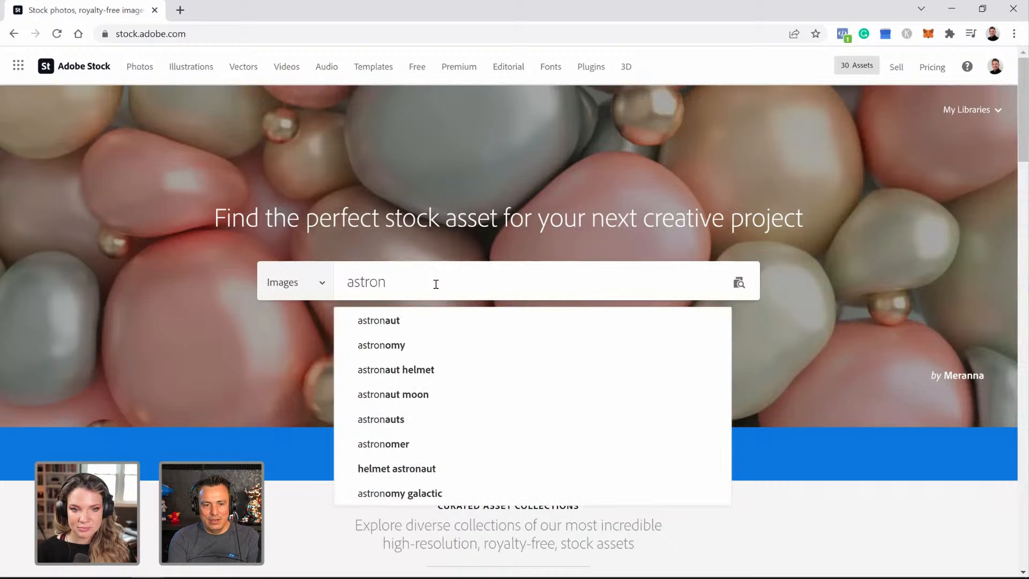
{"action": "type", "text": "aut"}
{"action": "left_click", "coordinate": [448, 320]}
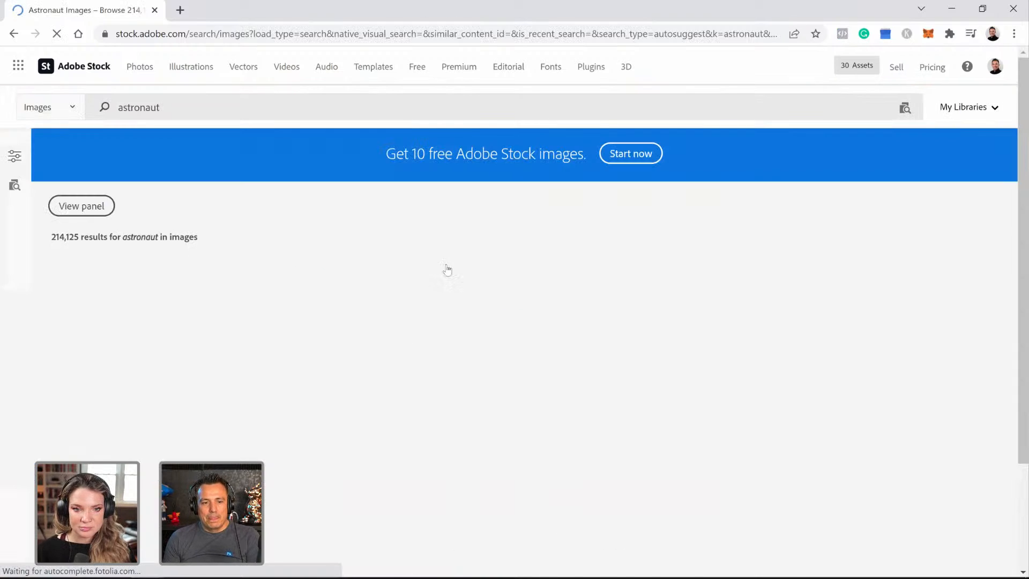
Step: Save the isolated floating astronaut on a white background to library 1324 and license it, cancelling the file download
{"action": "scroll", "coordinate": [445, 246], "scroll_direction": "down", "scroll_amount": 3}
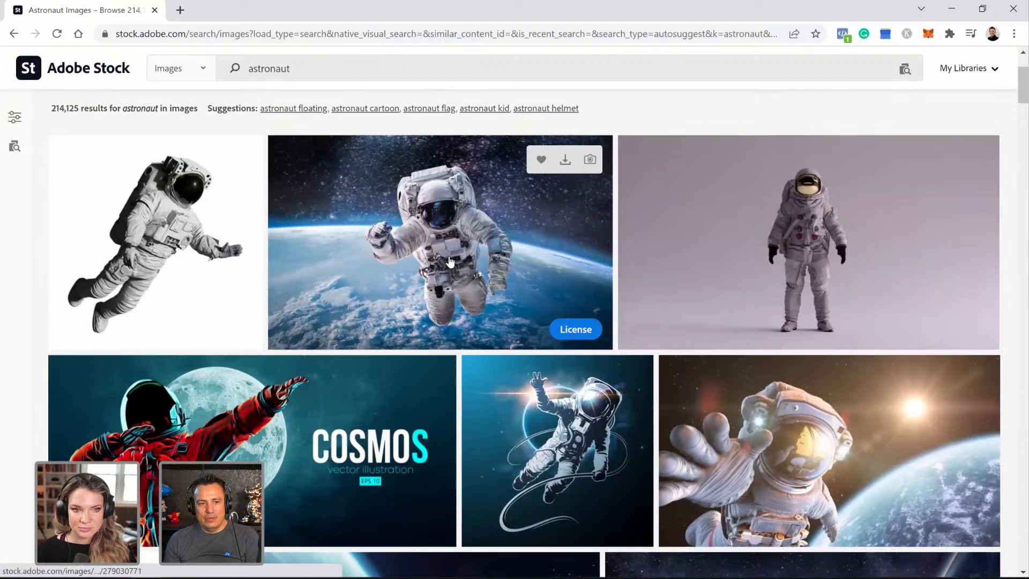
{"action": "scroll", "coordinate": [184, 238], "scroll_direction": "down", "scroll_amount": 5}
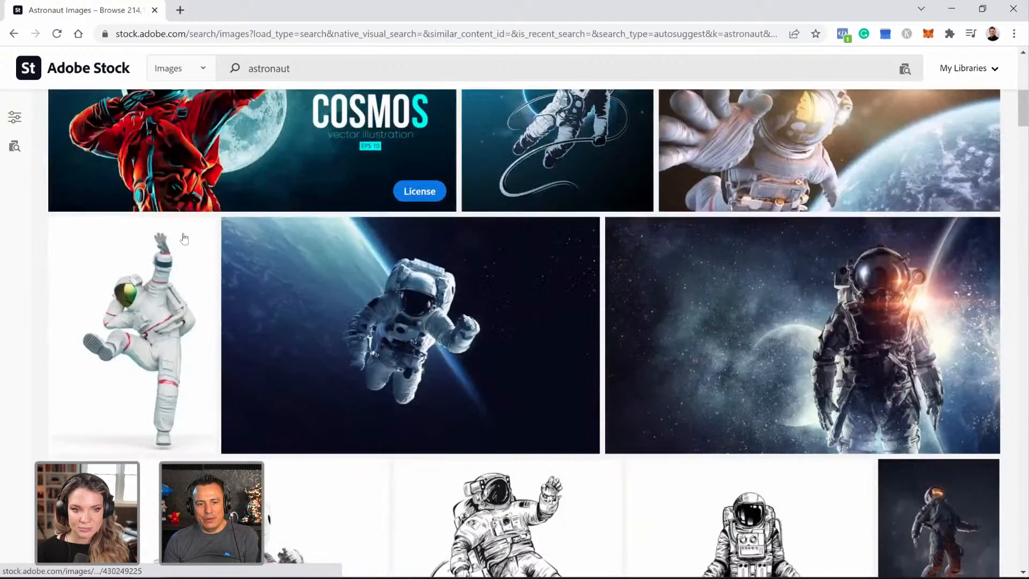
{"action": "scroll", "coordinate": [428, 363], "scroll_direction": "down", "scroll_amount": 1}
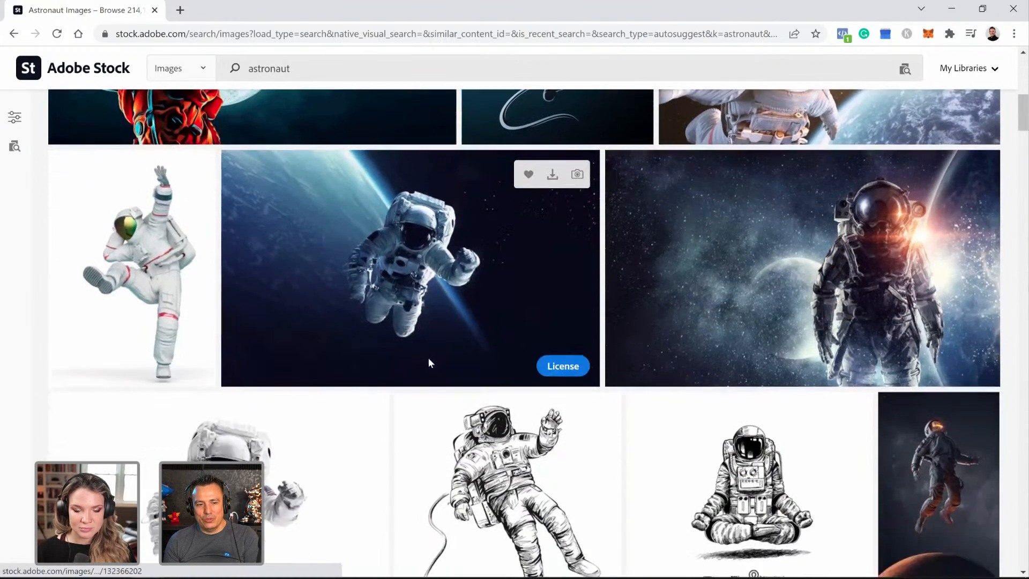
{"action": "scroll", "coordinate": [429, 363], "scroll_direction": "down", "scroll_amount": 3}
{"action": "scroll", "coordinate": [423, 361], "scroll_direction": "up", "scroll_amount": 2}
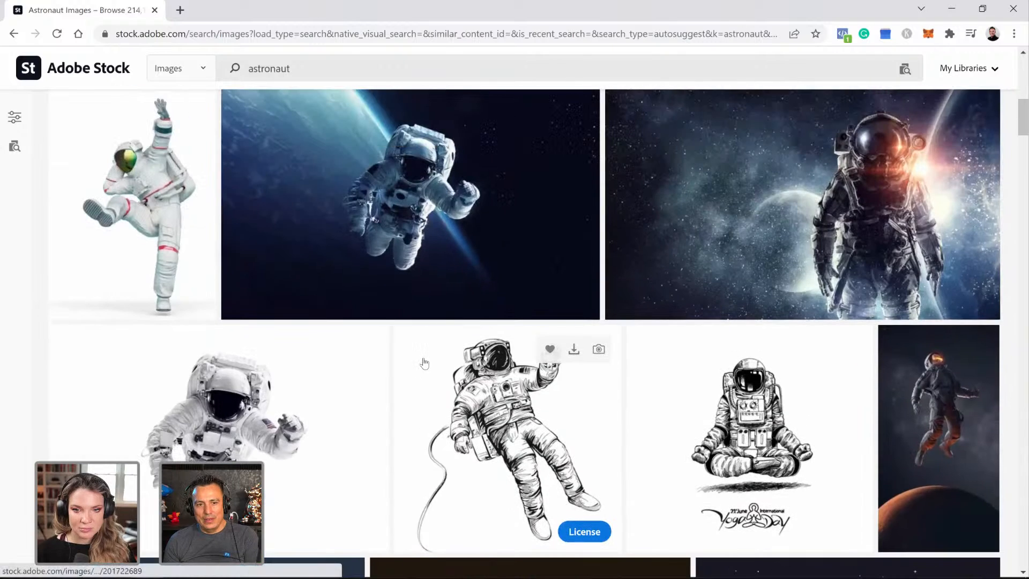
{"action": "scroll", "coordinate": [423, 363], "scroll_direction": "down", "scroll_amount": 8}
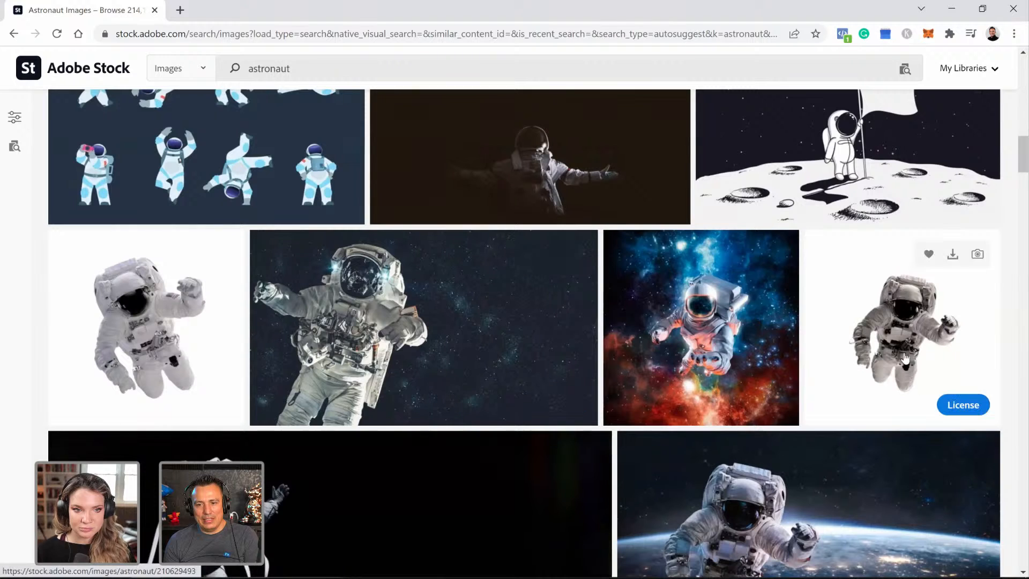
{"action": "scroll", "coordinate": [899, 347], "scroll_direction": "down", "scroll_amount": 4}
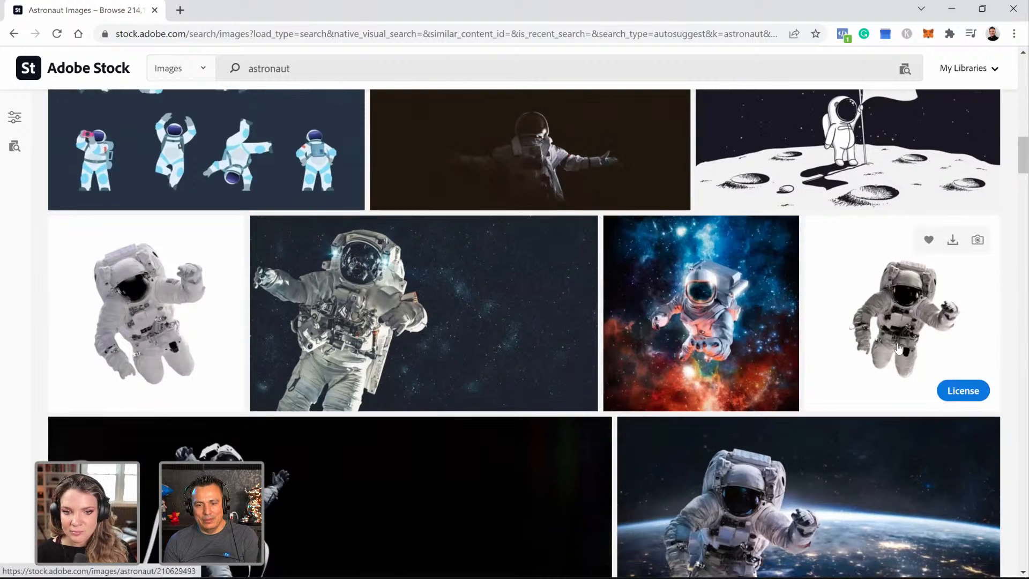
{"action": "scroll", "coordinate": [887, 239], "scroll_direction": "up", "scroll_amount": 2}
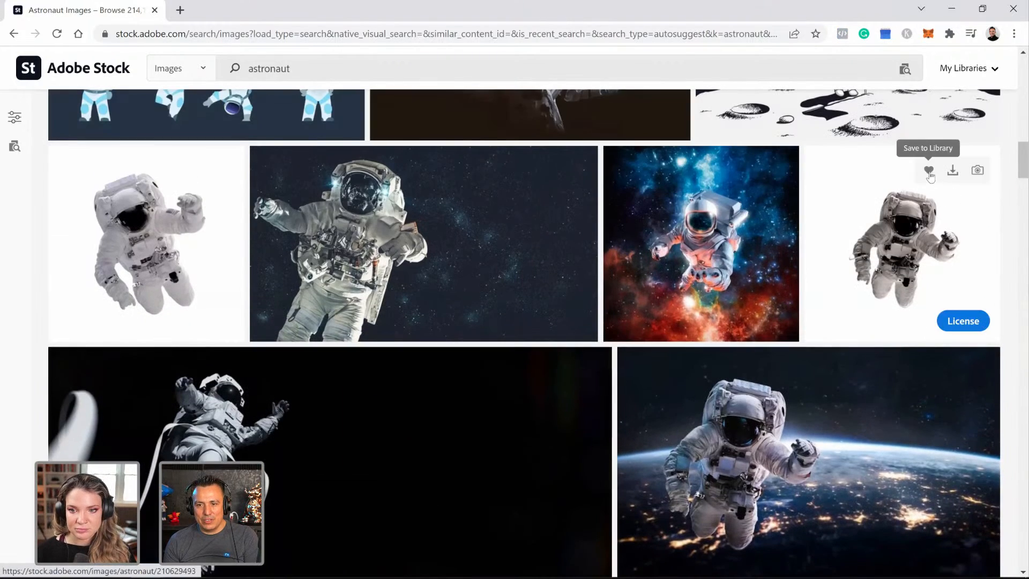
{"action": "left_click", "coordinate": [930, 178]}
{"action": "left_click", "coordinate": [956, 322]}
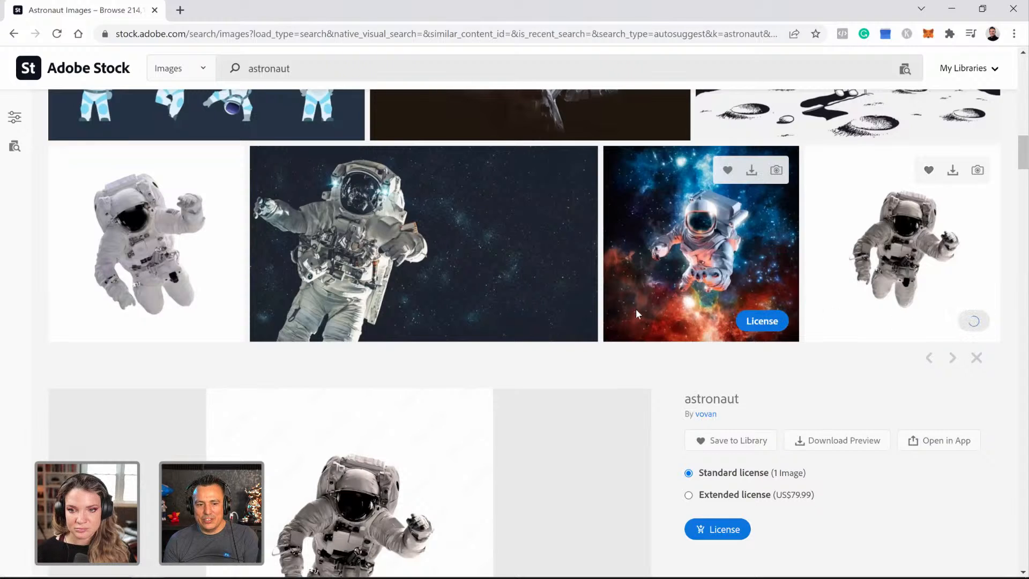
{"action": "scroll", "coordinate": [636, 310], "scroll_direction": "down", "scroll_amount": 3}
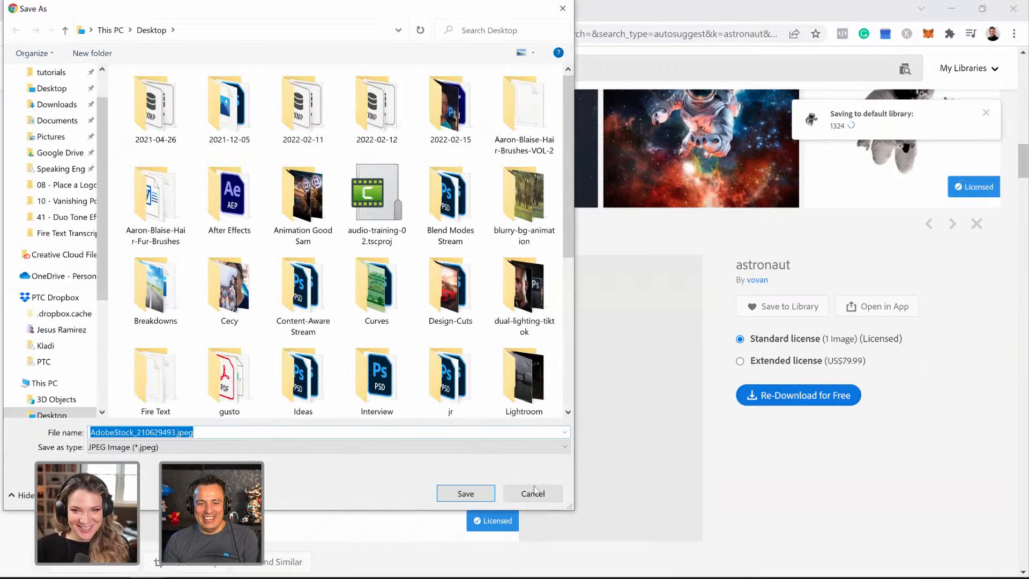
{"action": "left_click", "coordinate": [533, 490]}
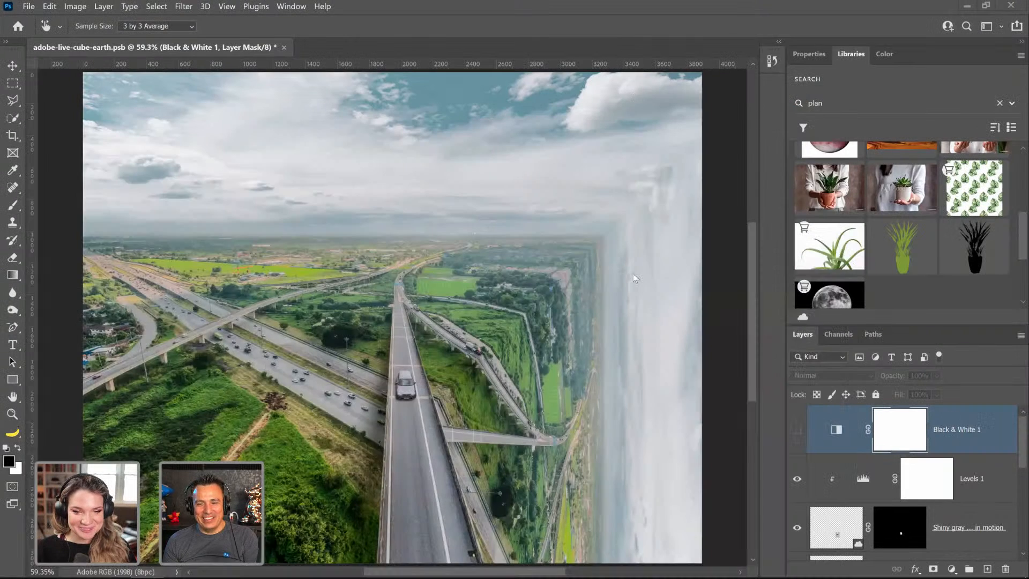
Step: Back in Photoshop, clear the library search and place the astronaut graphic between the Black & White 1 and Levels 1 layers at 100% scale
{"action": "left_click", "coordinate": [999, 104]}
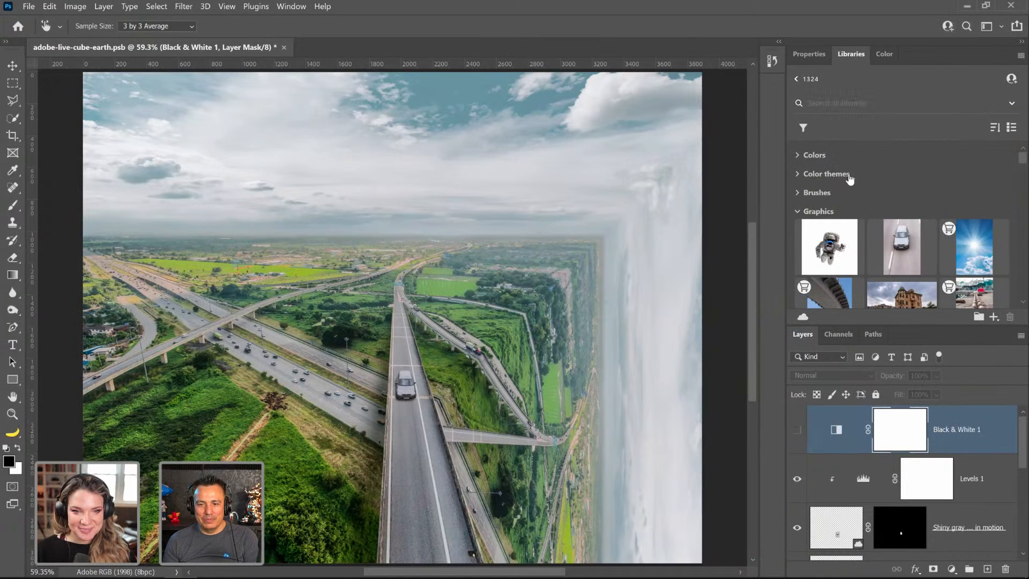
{"action": "left_click_drag", "start_coordinate": [831, 247], "coordinate": [858, 471]}
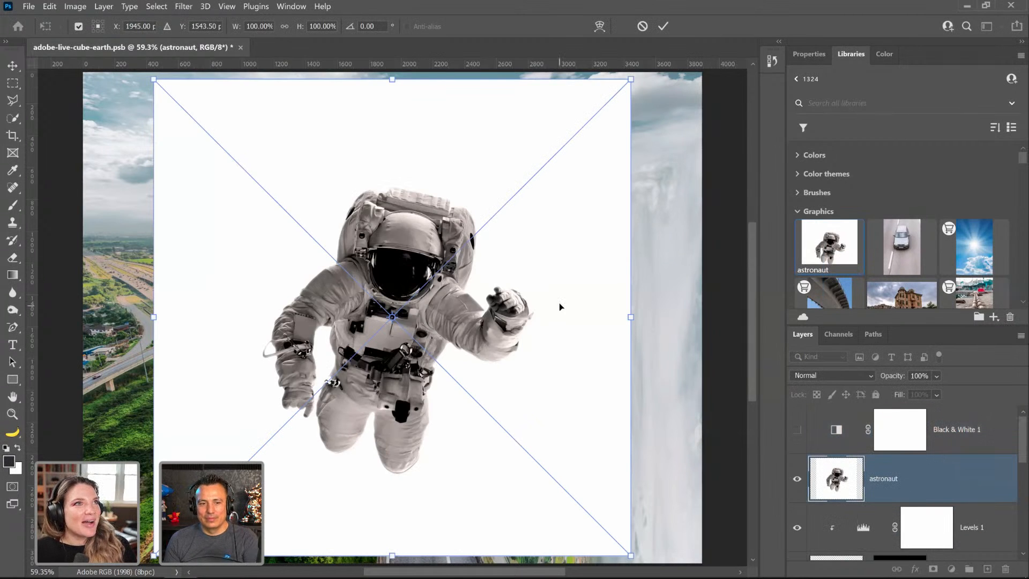
{"action": "key", "text": "Return"}
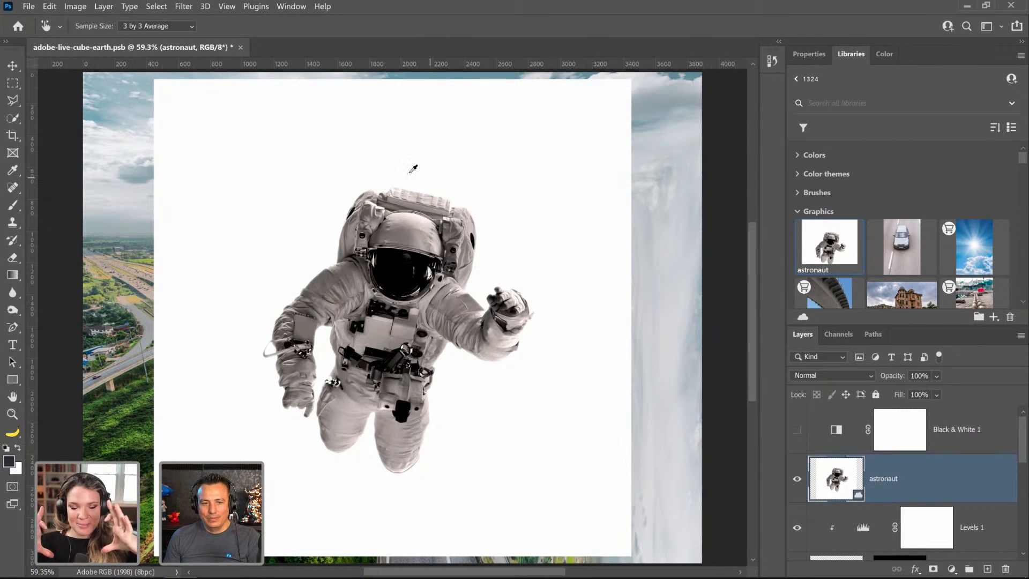
Step: Select the astronaut figure on its layer using Select Subject
{"action": "left_click", "coordinate": [156, 6]}
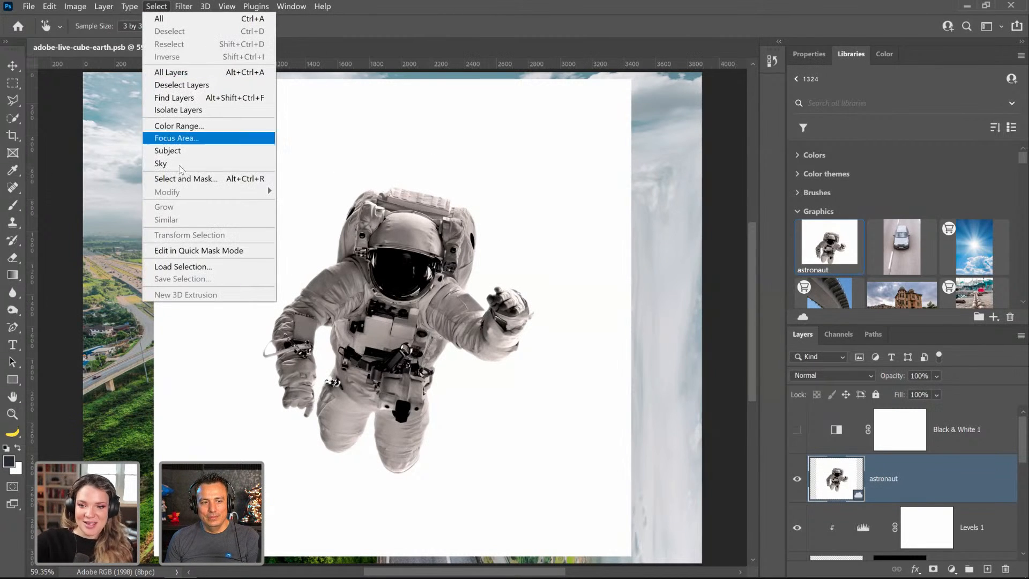
{"action": "left_click", "coordinate": [182, 155]}
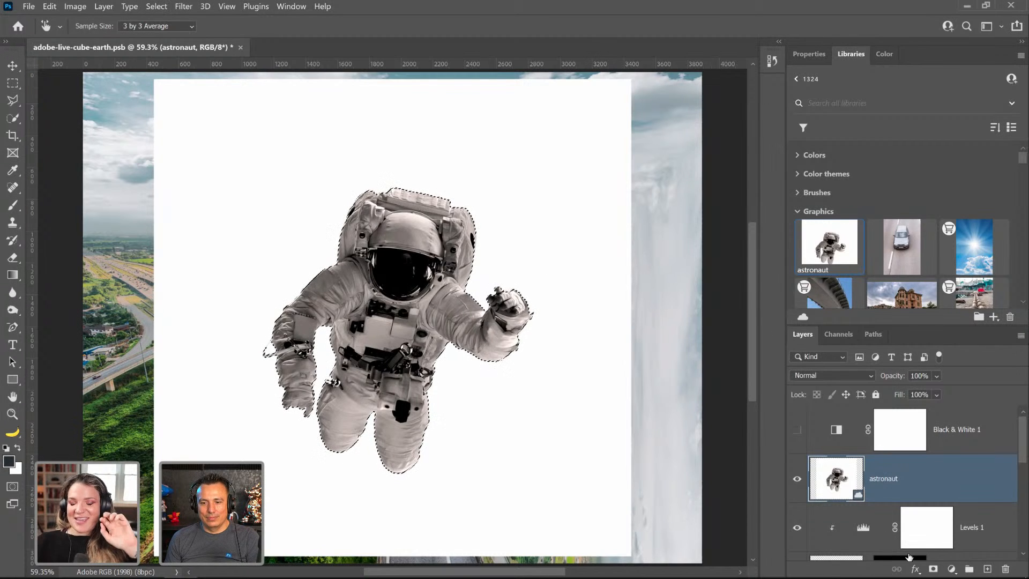
Step: Mask the astronaut layer with the current selection and save the document
{"action": "left_click", "coordinate": [933, 569]}
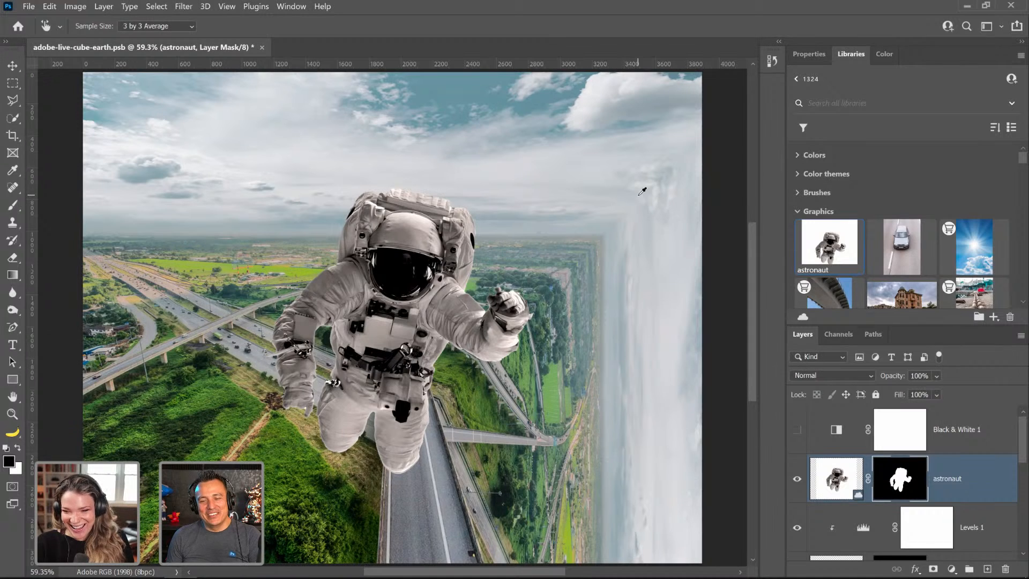
{"action": "key", "text": "ctrl+s"}
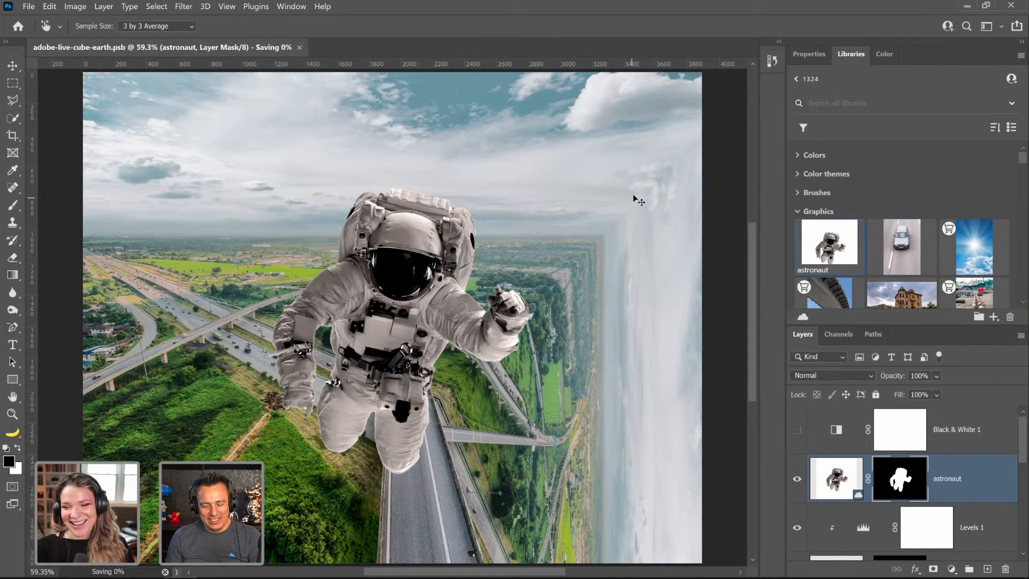
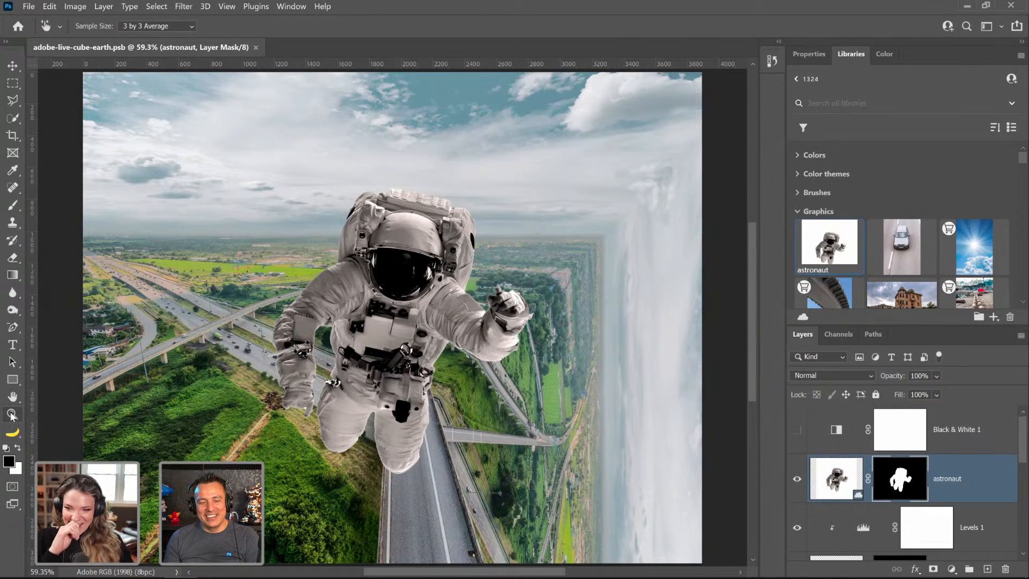
{"action": "left_click", "coordinate": [12, 414]}
{"action": "left_click", "coordinate": [340, 375]}
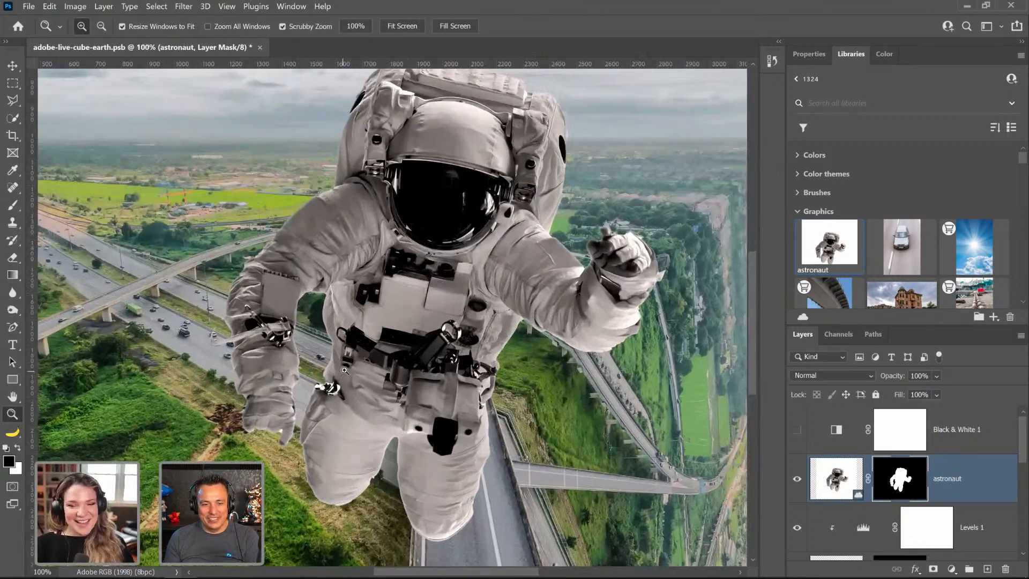
{"action": "left_click", "coordinate": [341, 376], "text": "alt"}
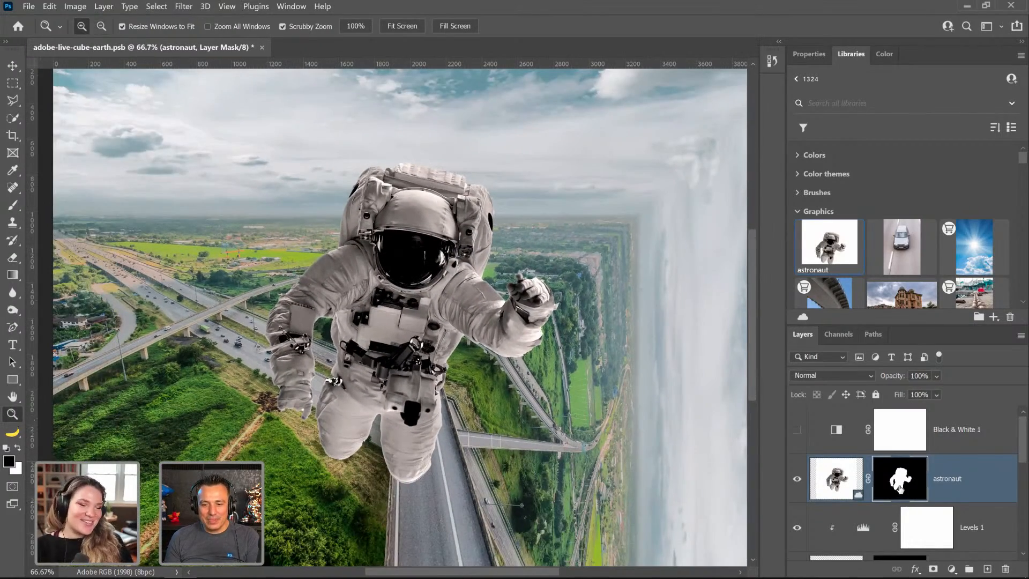
Step: Delete the astronaut's layer mask and build a new one from a fresh Select Subject selection
{"action": "right_click", "coordinate": [898, 485]}
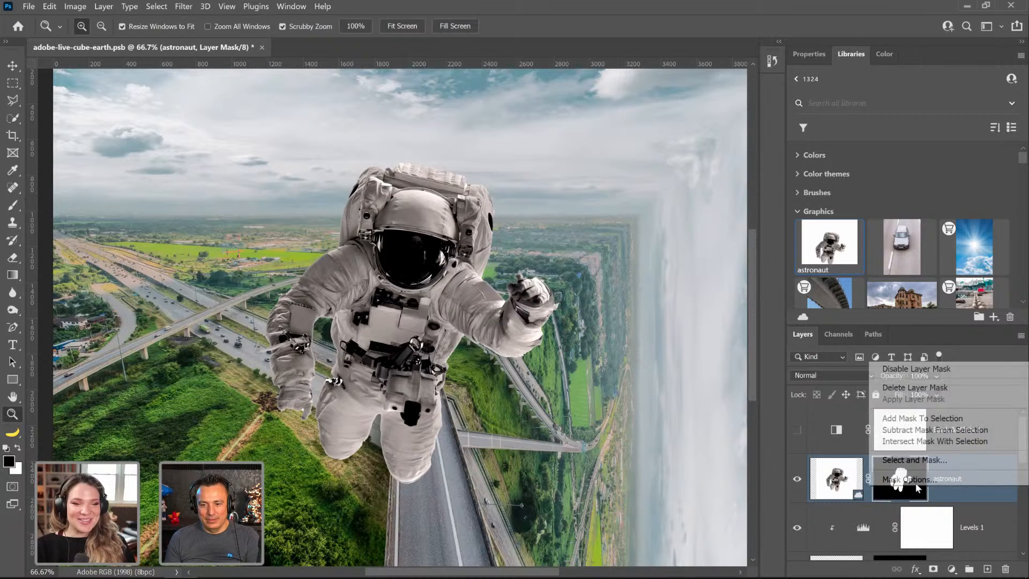
{"action": "left_click", "coordinate": [918, 385]}
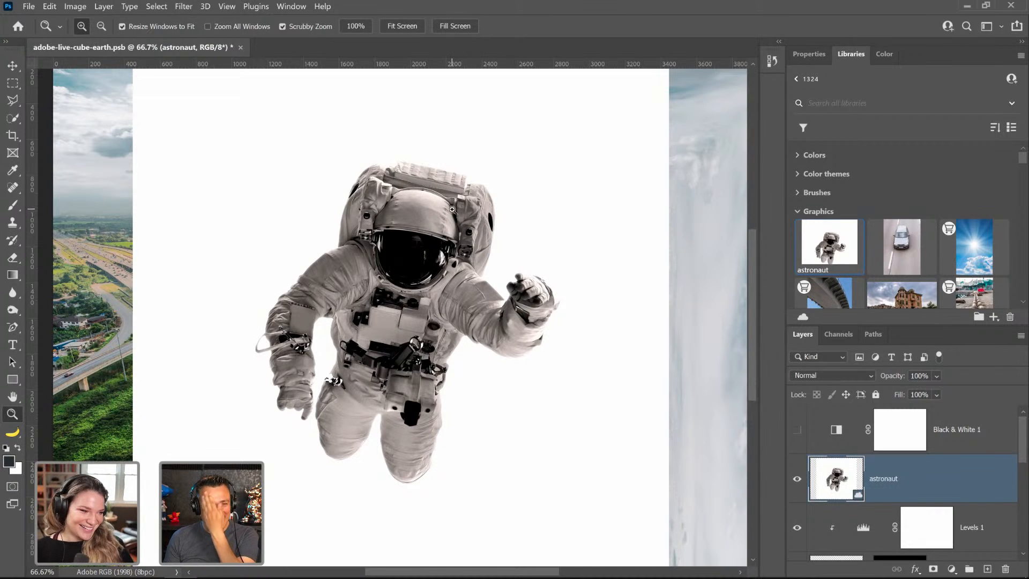
{"action": "left_click", "coordinate": [156, 6]}
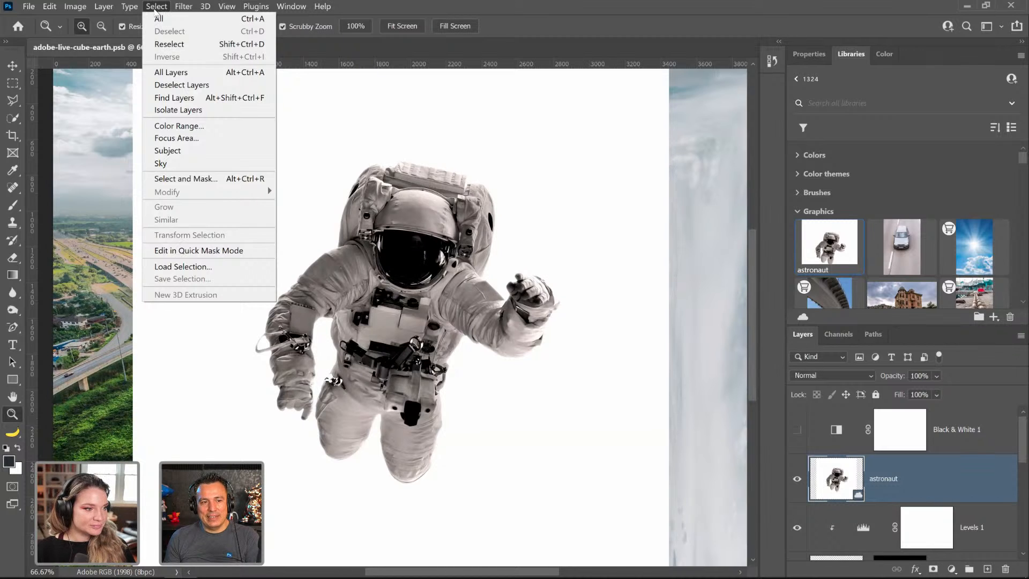
{"action": "left_click", "coordinate": [167, 150]}
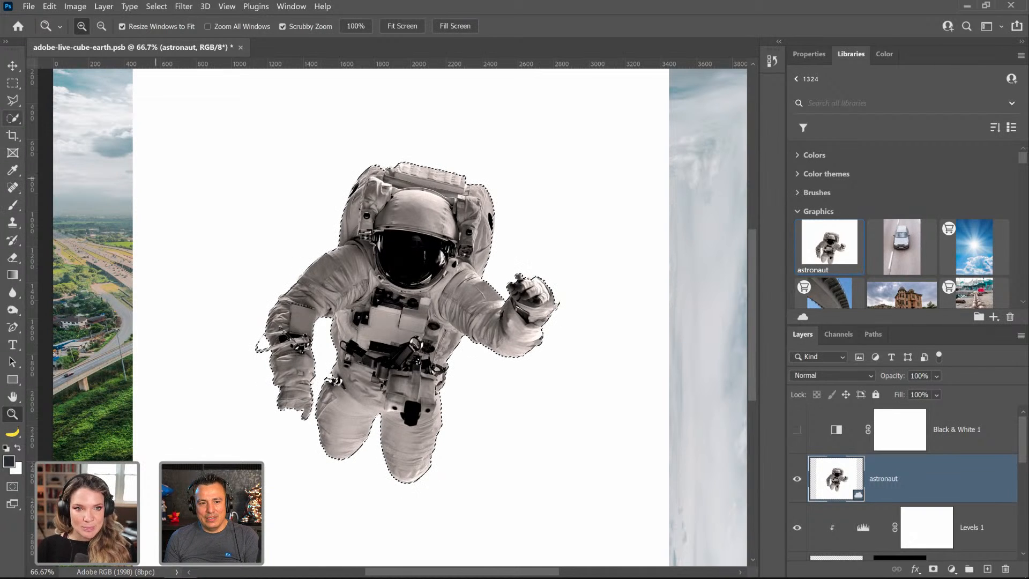
{"action": "left_click", "coordinate": [13, 117]}
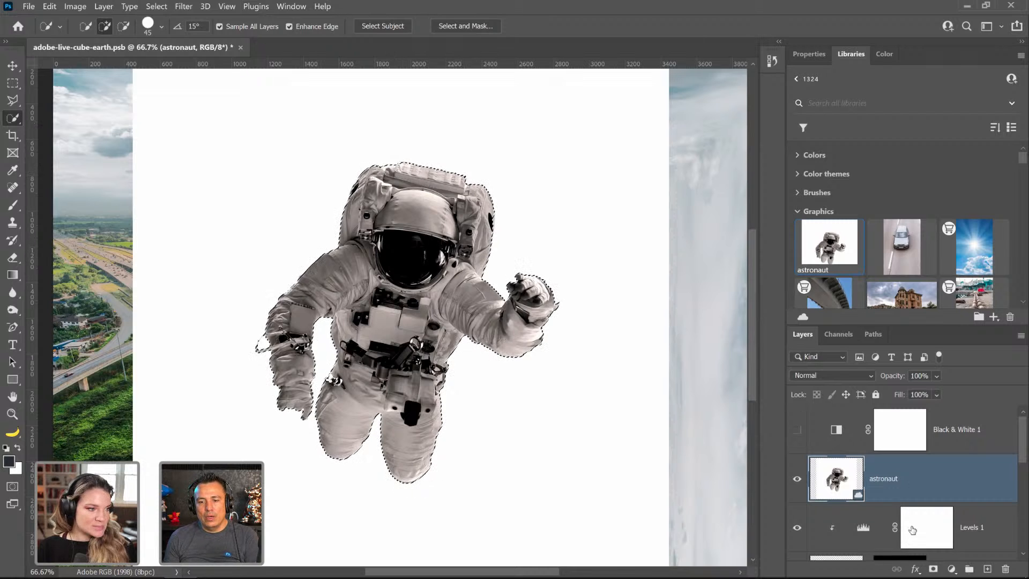
{"action": "left_click", "coordinate": [932, 569]}
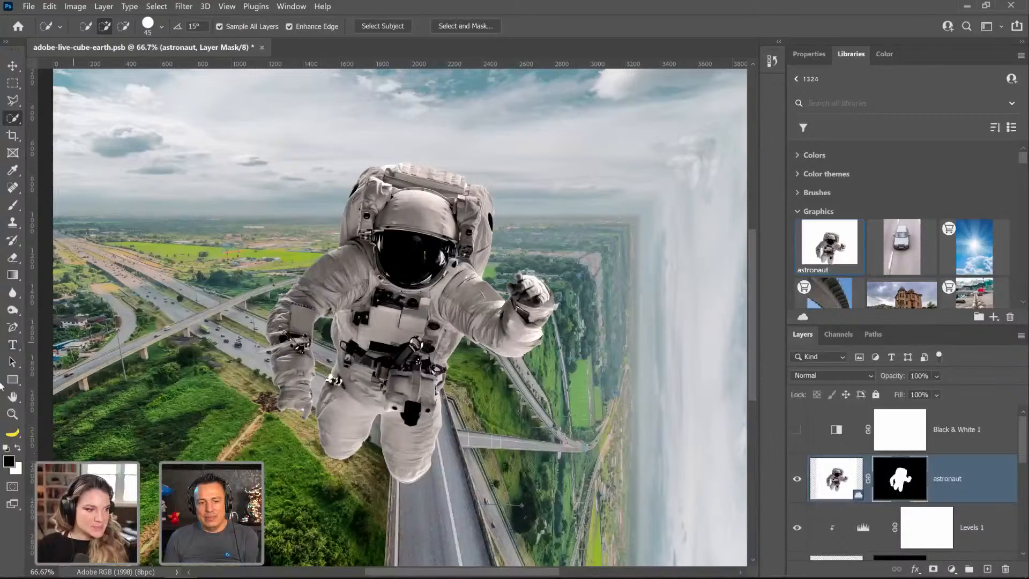
Step: Open the Minimum filter on the astronaut's layer mask with the helmet and backpack edges in close view
{"action": "left_click", "coordinate": [13, 414]}
{"action": "left_click_drag", "start_coordinate": [368, 432], "coordinate": [461, 493]}
{"action": "left_click_drag", "start_coordinate": [468, 500], "coordinate": [440, 562]}
{"action": "left_click_drag", "start_coordinate": [203, 209], "coordinate": [196, 380]}
{"action": "left_click_drag", "start_coordinate": [248, 326], "coordinate": [248, 373]}
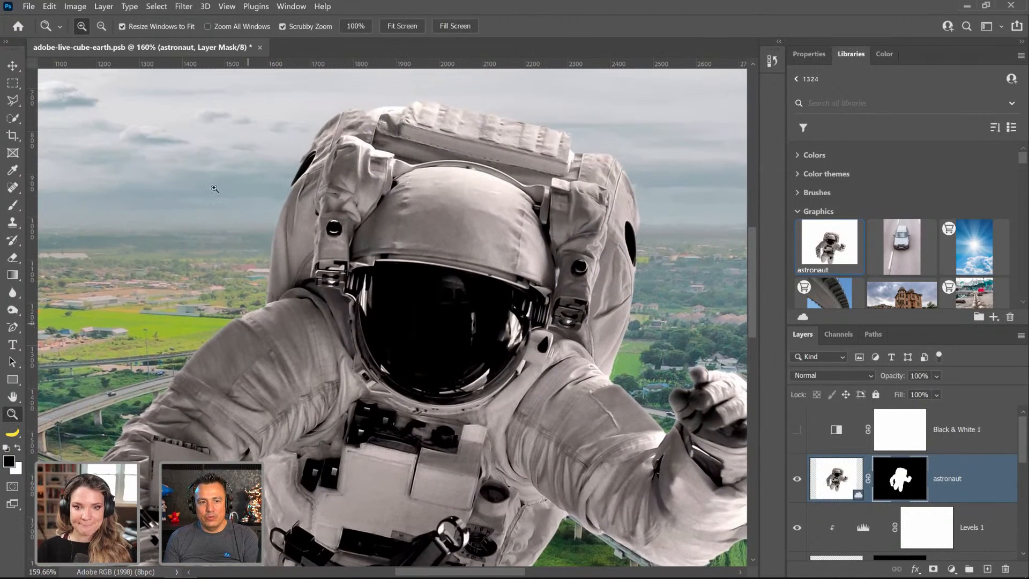
{"action": "left_click", "coordinate": [191, 10]}
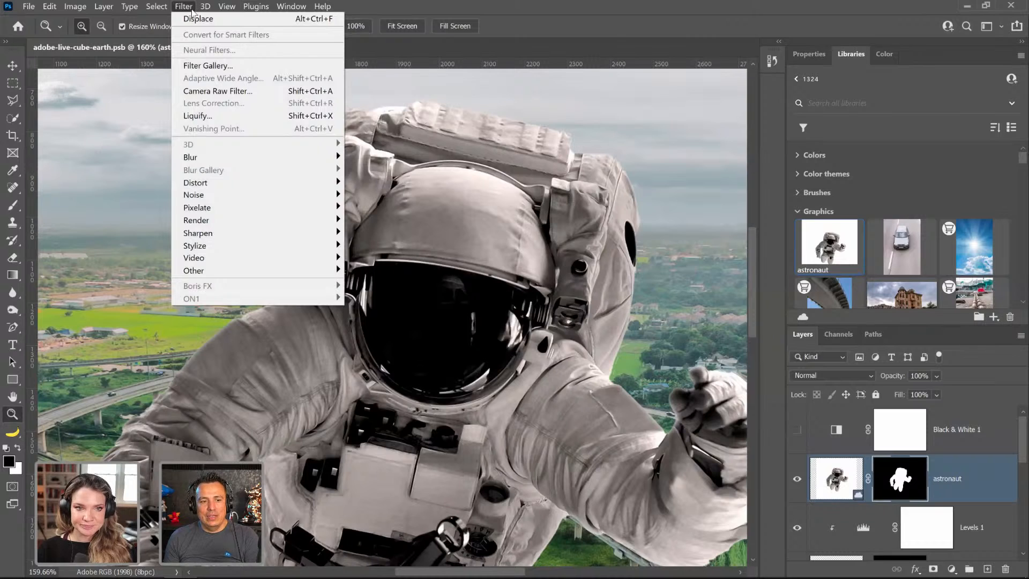
{"action": "mouse_move", "coordinate": [232, 271]}
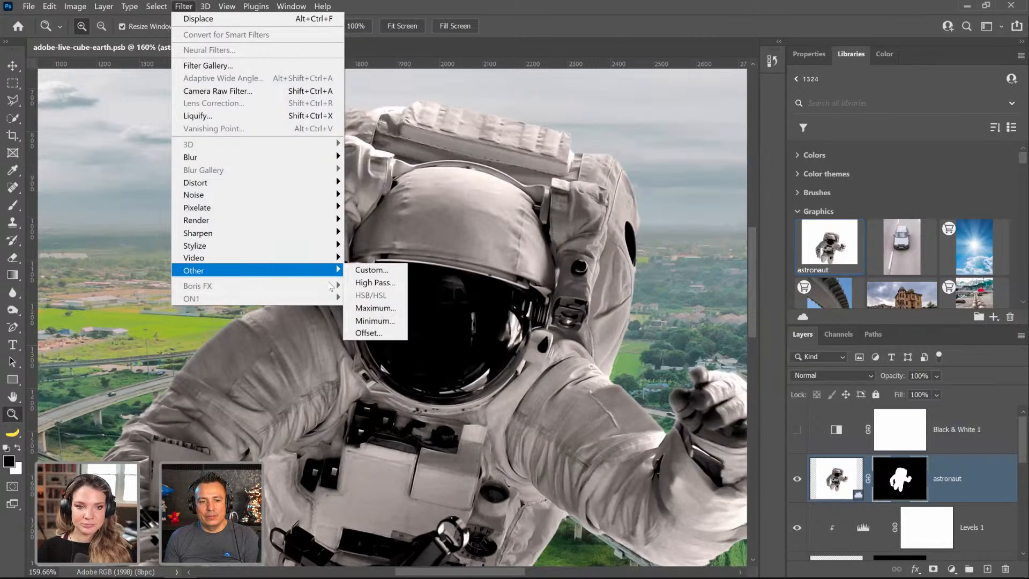
{"action": "left_click", "coordinate": [391, 321]}
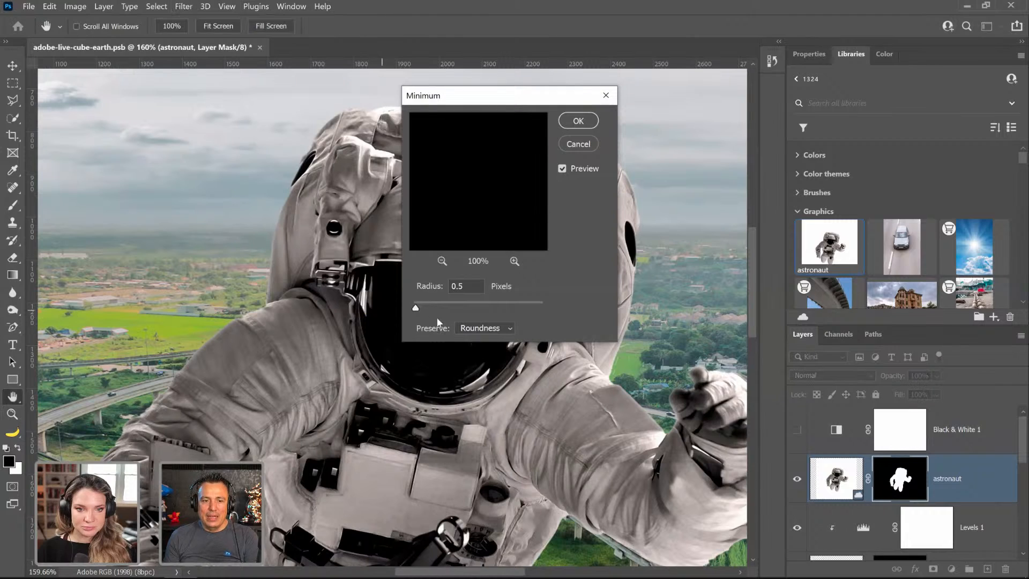
Step: Compare Squareness and Roundness as the Minimum filter's Preserve option, ending on Roundness
{"action": "left_click", "coordinate": [480, 332]}
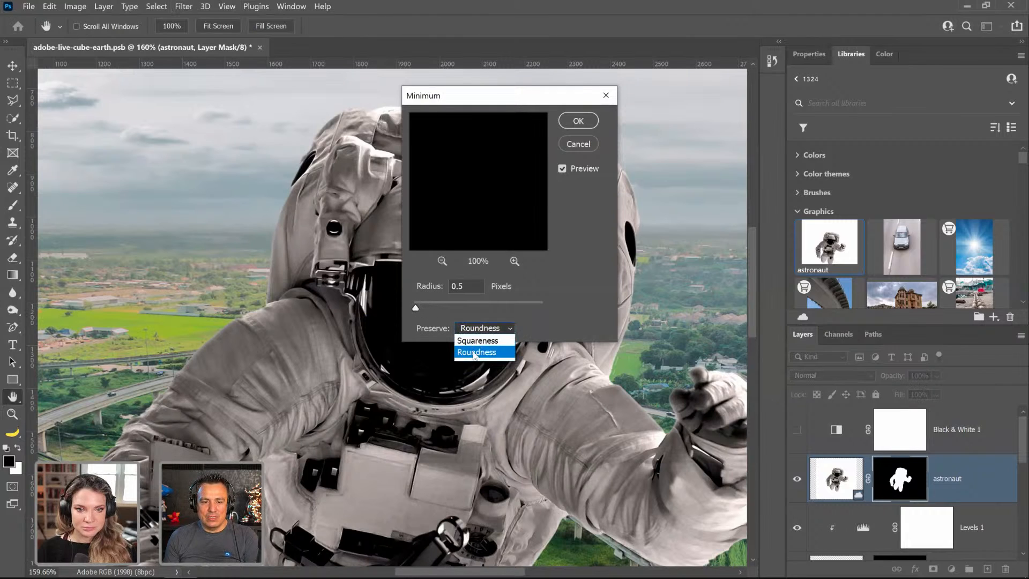
{"action": "left_click", "coordinate": [481, 349]}
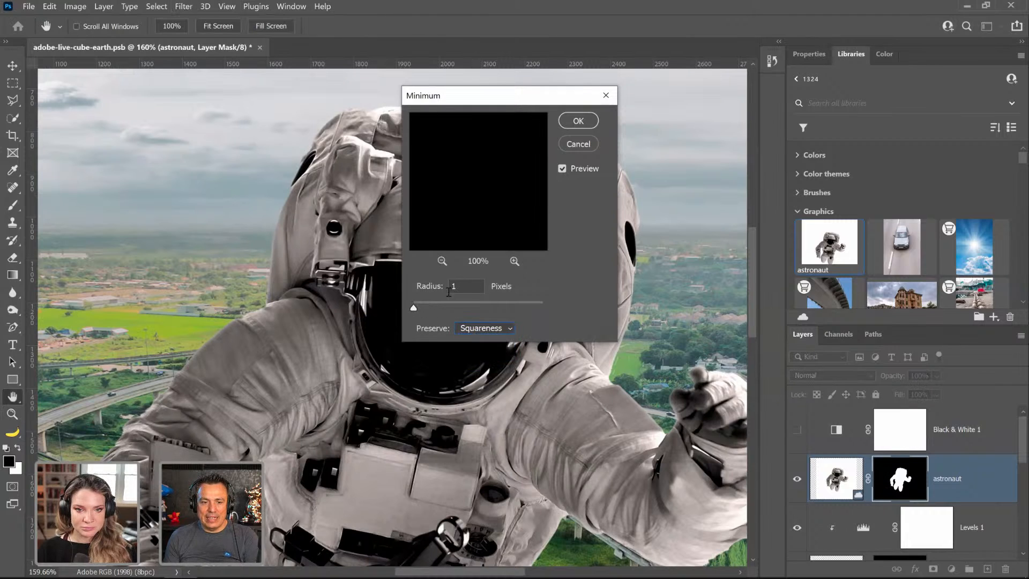
{"action": "left_click", "coordinate": [471, 331]}
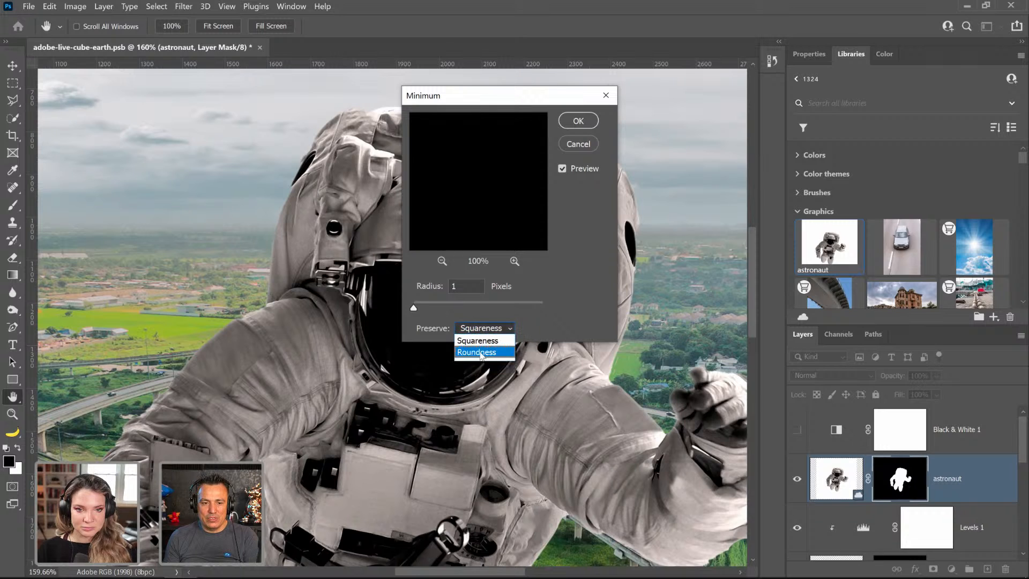
{"action": "left_click", "coordinate": [481, 350]}
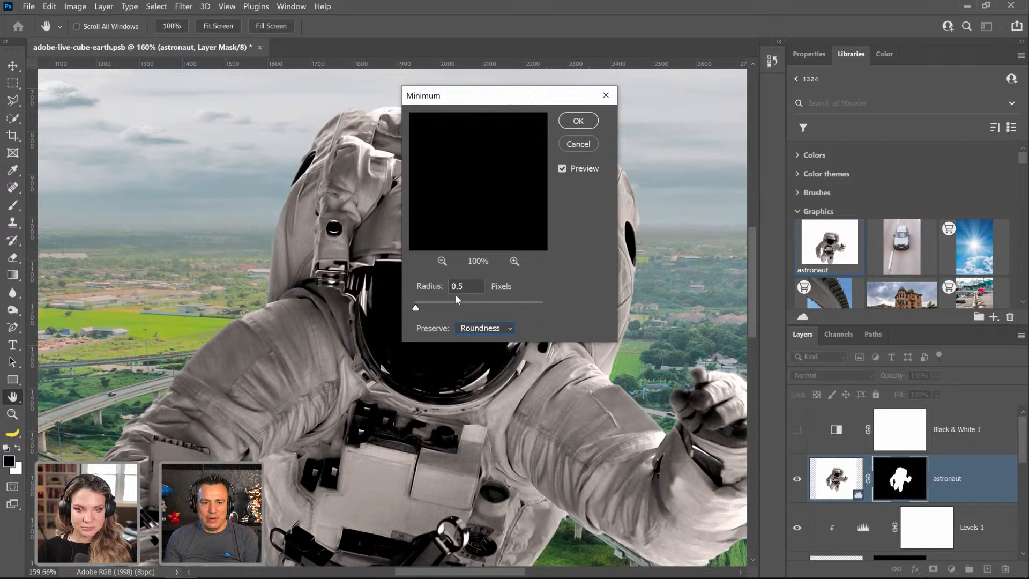
{"action": "left_click", "coordinate": [479, 329]}
{"action": "left_click", "coordinate": [481, 348]}
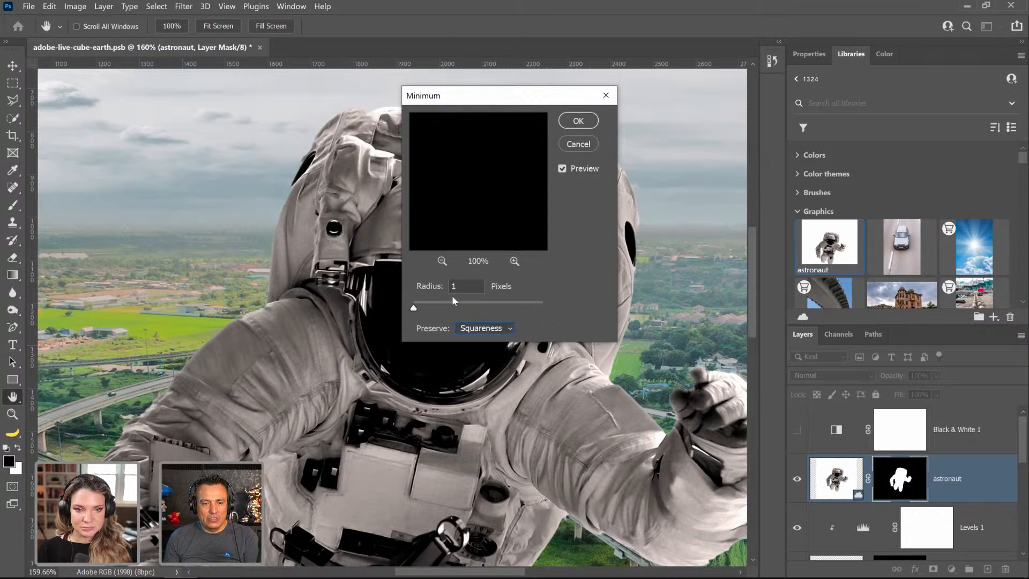
{"action": "left_click", "coordinate": [479, 328]}
{"action": "left_click", "coordinate": [481, 348]}
Step: Try a Minimum radius of 53 and then 1.5 pixels, comparing the mask edge with and without the preview
{"action": "left_click_drag", "start_coordinate": [414, 309], "coordinate": [417, 310]}
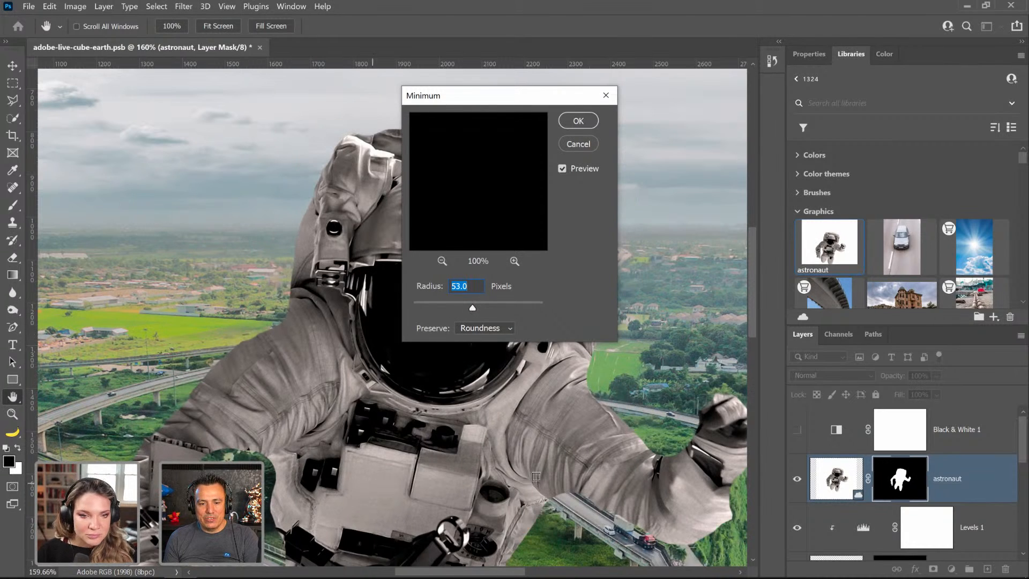
{"action": "left_click_drag", "start_coordinate": [471, 307], "coordinate": [414, 310]}
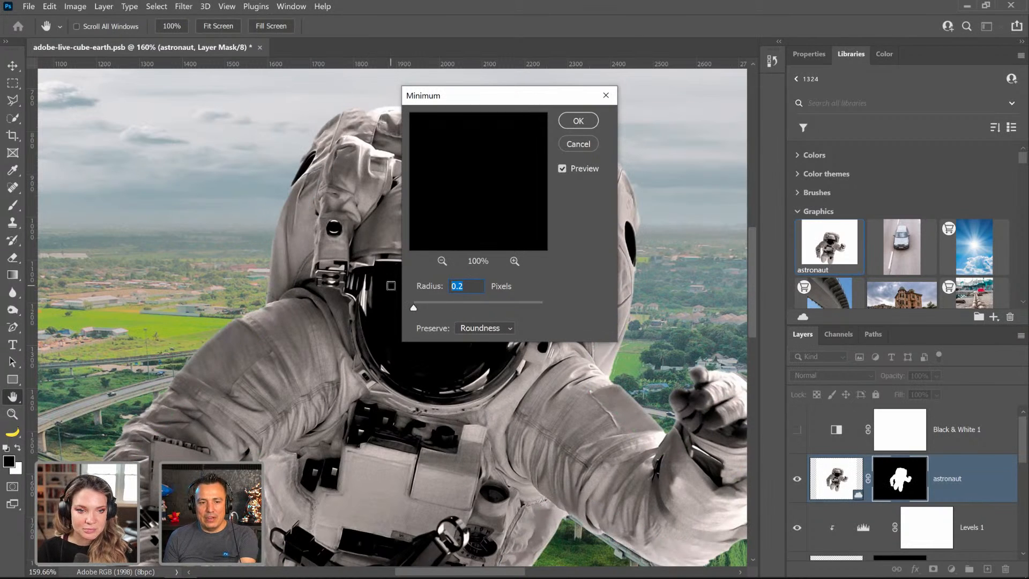
{"action": "type", "text": ".5"}
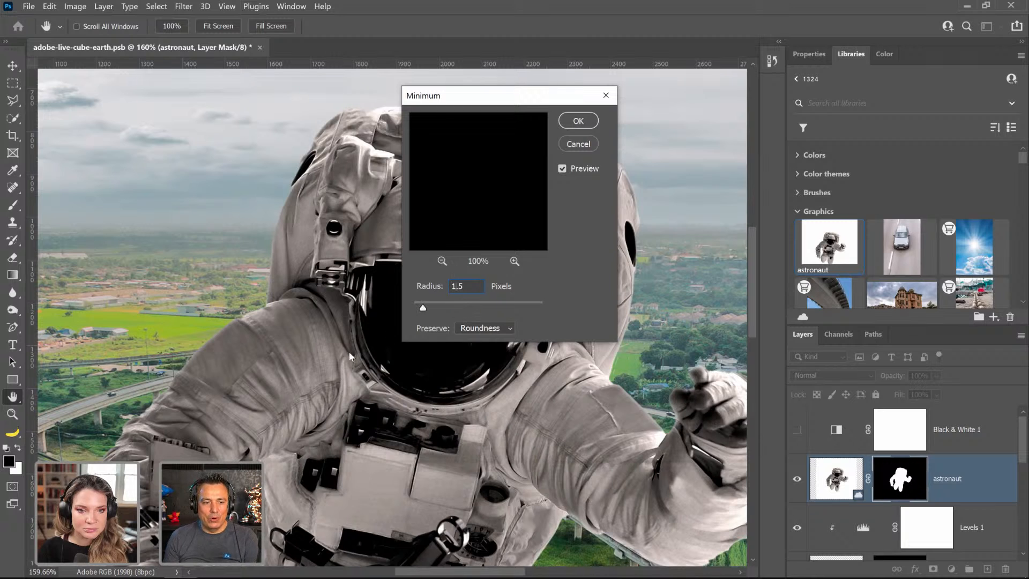
{"action": "left_click", "coordinate": [561, 169]}
{"action": "left_click", "coordinate": [561, 169]}
{"action": "left_click", "coordinate": [561, 170]}
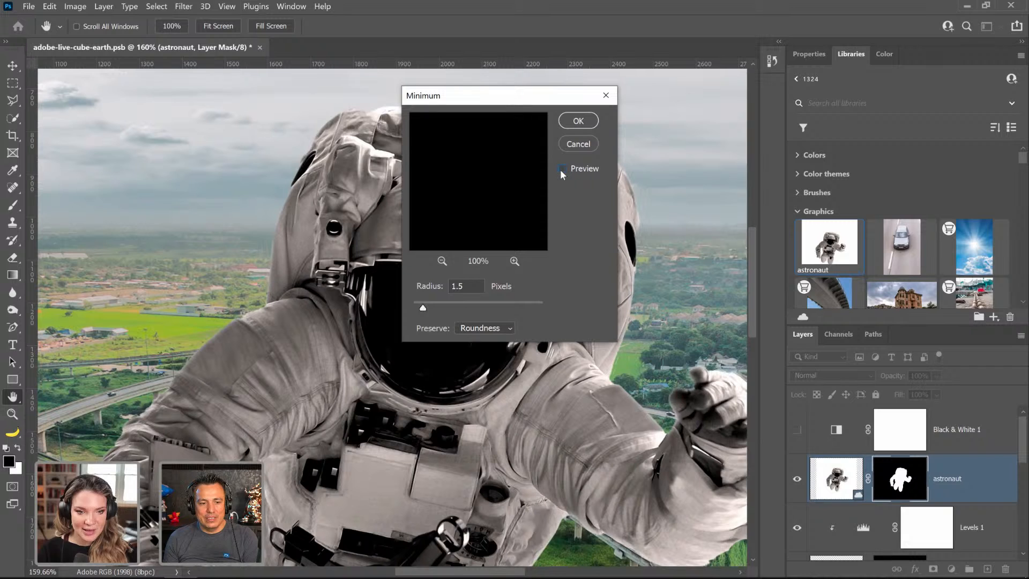
{"action": "left_click", "coordinate": [560, 169]}
{"action": "left_click", "coordinate": [558, 169]}
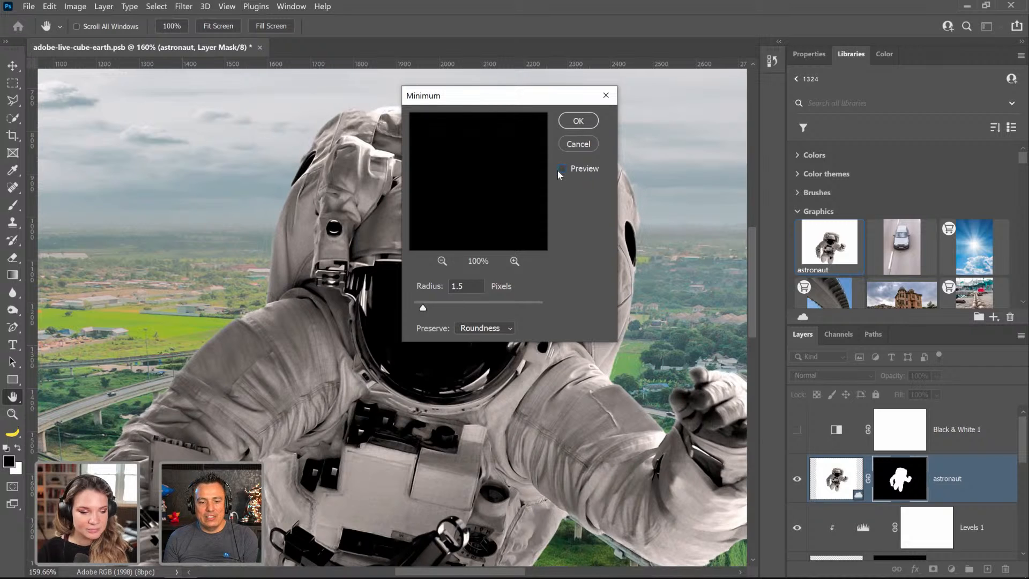
Step: Apply the Minimum filter to the astronaut's mask with a radius of 3 pixels
{"action": "left_click", "coordinate": [469, 286]}
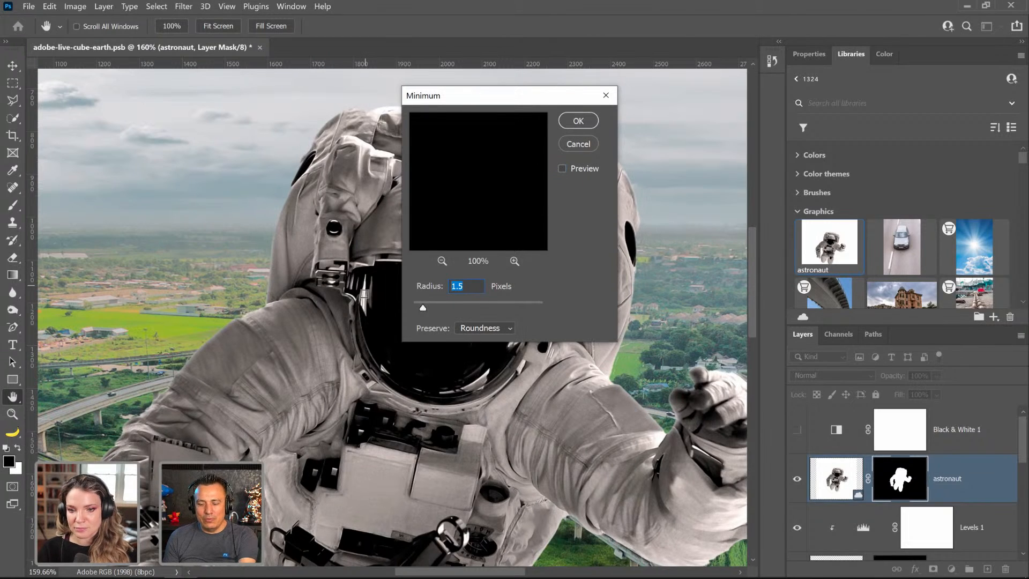
{"action": "type", "text": "3"}
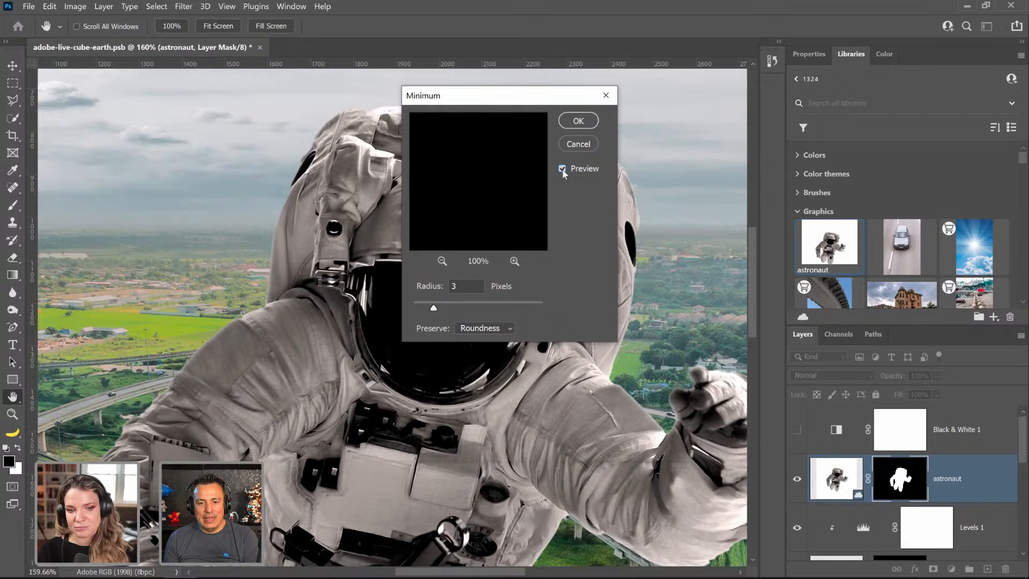
{"action": "left_click", "coordinate": [578, 127]}
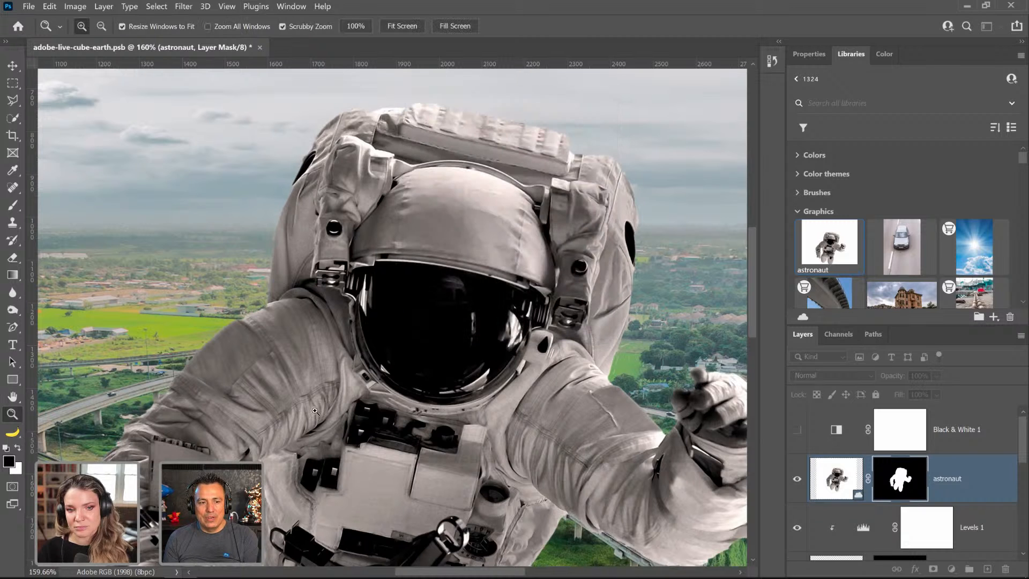
Step: Check the whole composite with the astronaut layer hidden and shown again, and save the document
{"action": "right_click", "coordinate": [384, 342]}
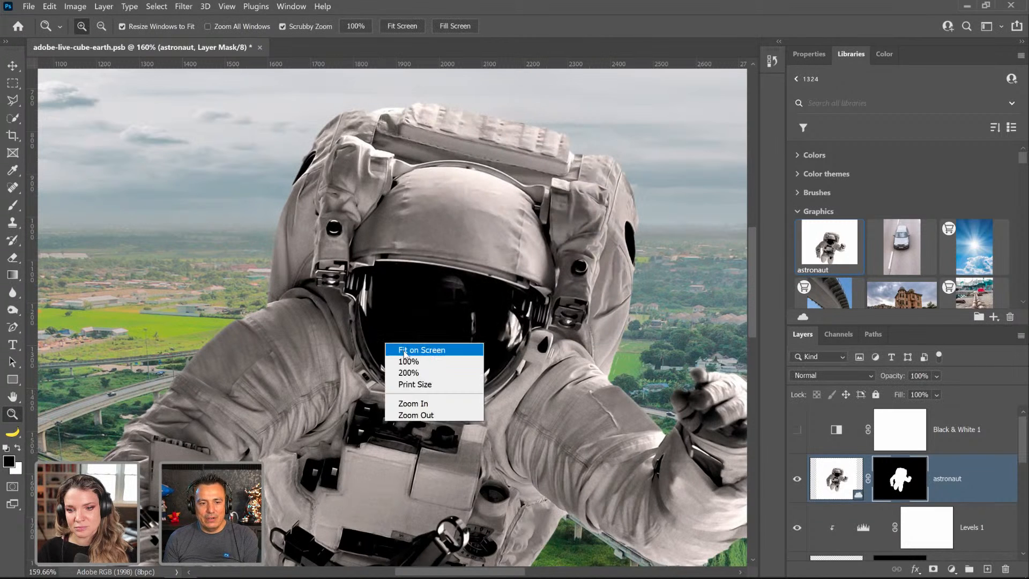
{"action": "left_click", "coordinate": [421, 349]}
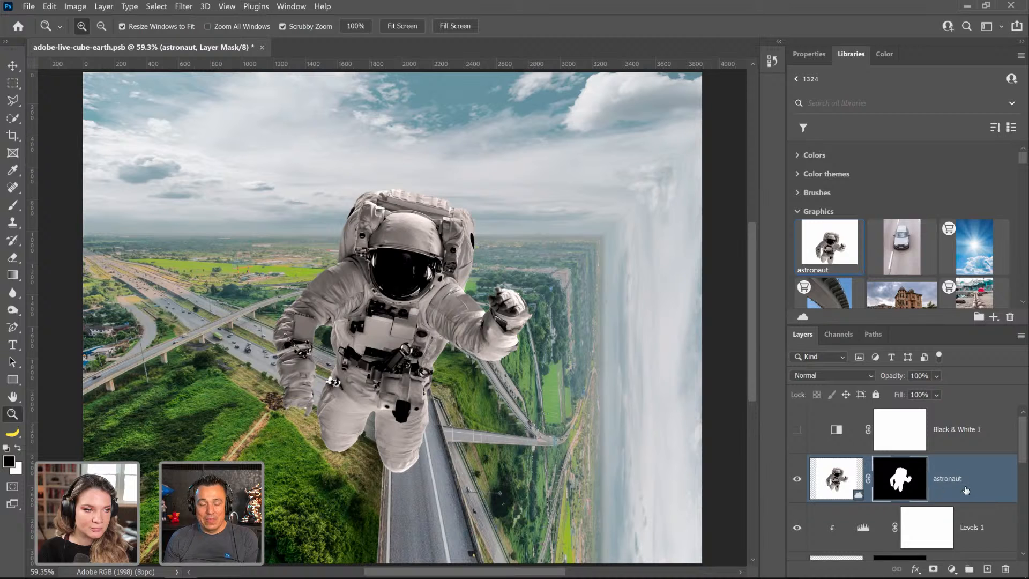
{"action": "left_click", "coordinate": [796, 479]}
{"action": "left_click", "coordinate": [797, 479]}
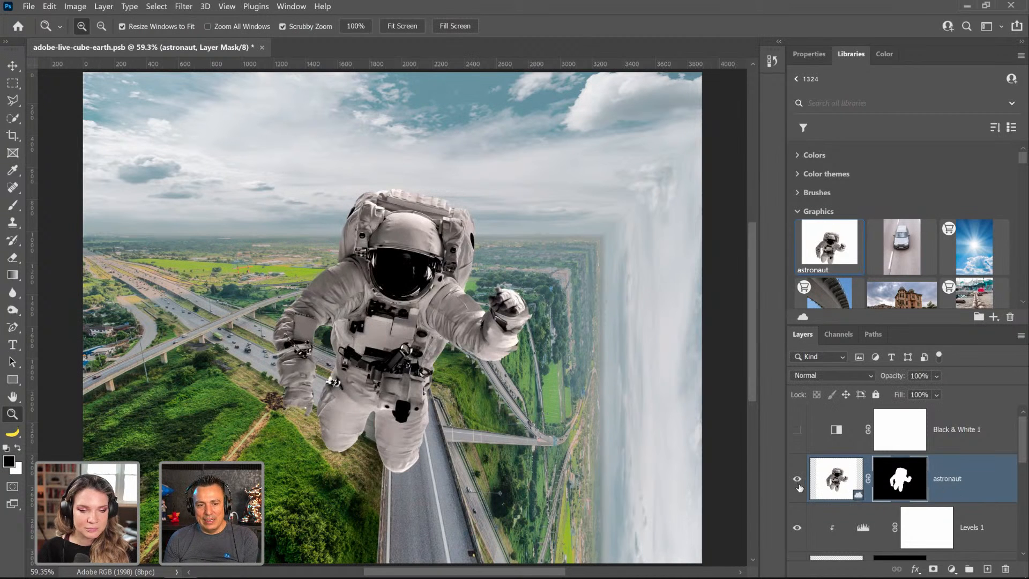
{"action": "key", "text": "ctrl+s"}
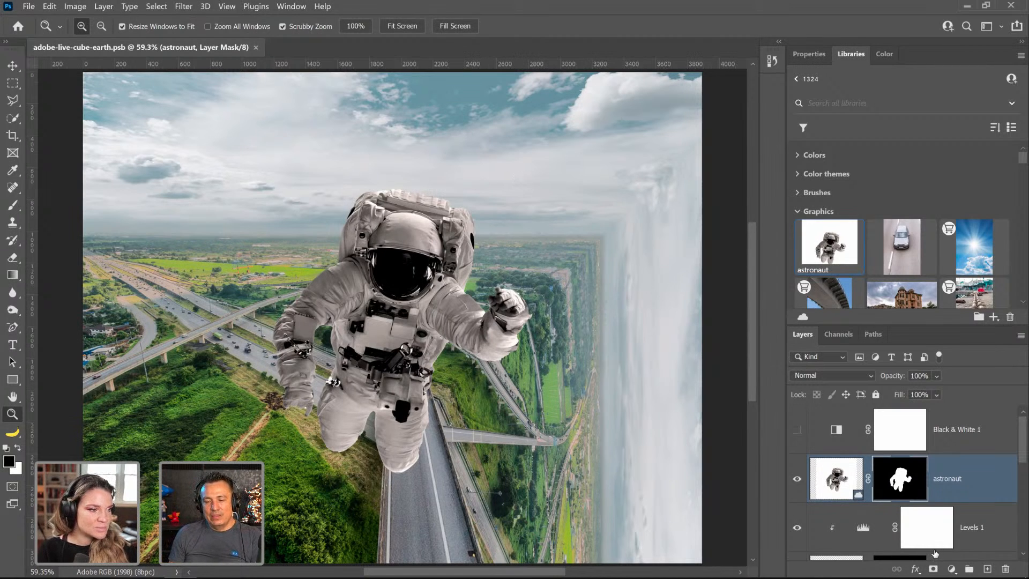
Step: Add a Solid Color fill layer in gray 747474 above the astronaut and set its blend mode to Luminosity
{"action": "left_click", "coordinate": [952, 569]}
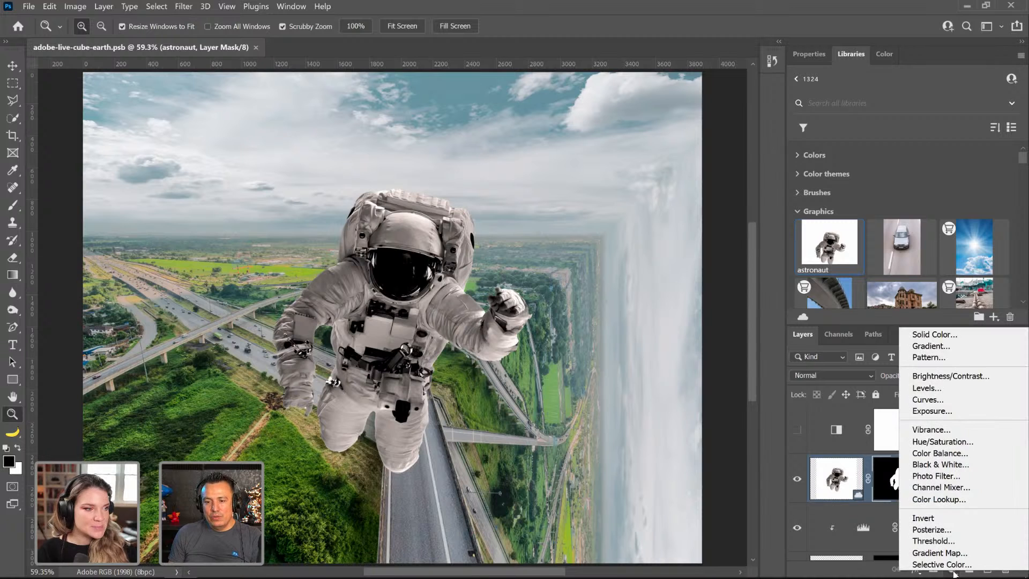
{"action": "left_click", "coordinate": [933, 334]}
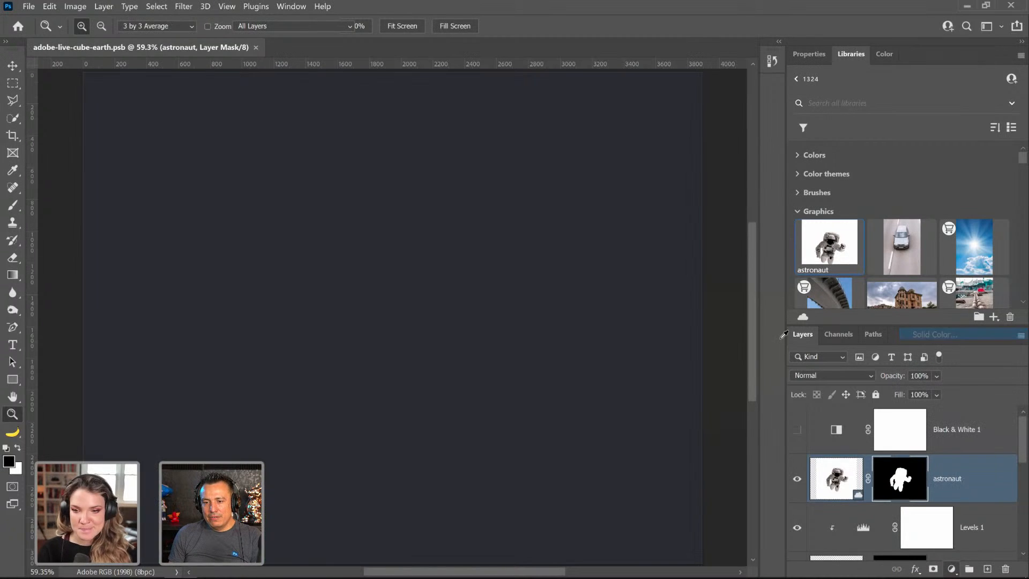
{"action": "left_click_drag", "start_coordinate": [233, 317], "coordinate": [586, 164]}
{"action": "mouse_move", "coordinate": [388, 272]}
{"action": "left_mouse_down"}
{"action": "mouse_move", "coordinate": [367, 274]}
{"action": "mouse_move", "coordinate": [356, 297]}
{"action": "mouse_move", "coordinate": [338, 280]}
{"action": "mouse_move", "coordinate": [341, 316]}
{"action": "mouse_move", "coordinate": [338, 284]}
{"action": "mouse_move", "coordinate": [358, 292]}
{"action": "left_mouse_up"}
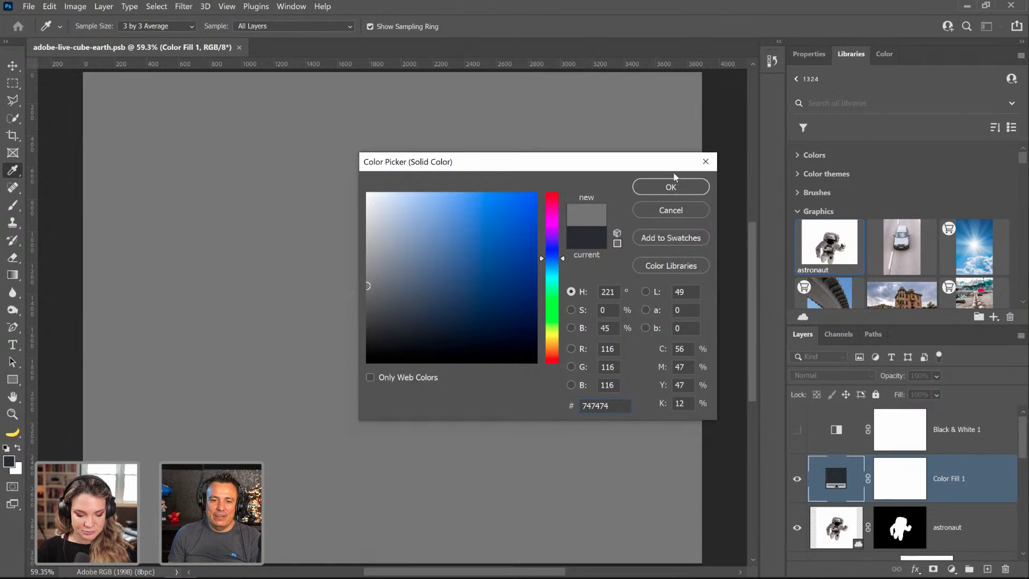
{"action": "left_click", "coordinate": [675, 187]}
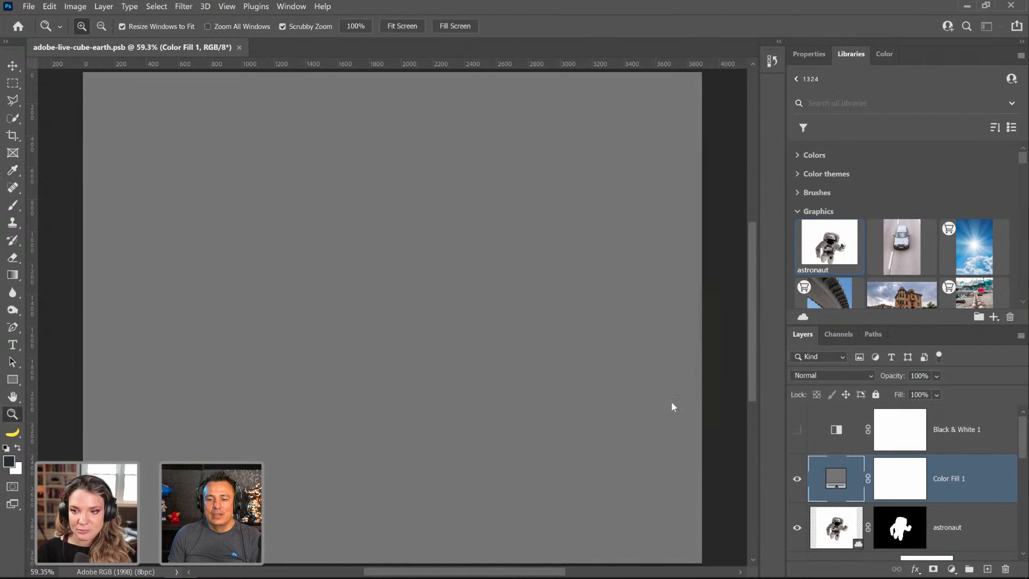
{"action": "left_click", "coordinate": [825, 377]}
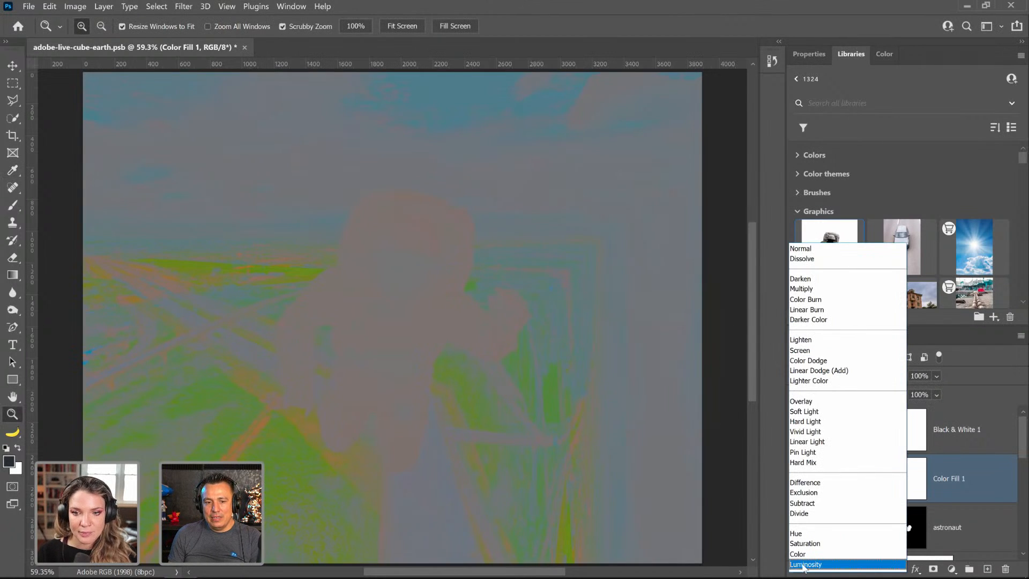
{"action": "left_click", "coordinate": [804, 565]}
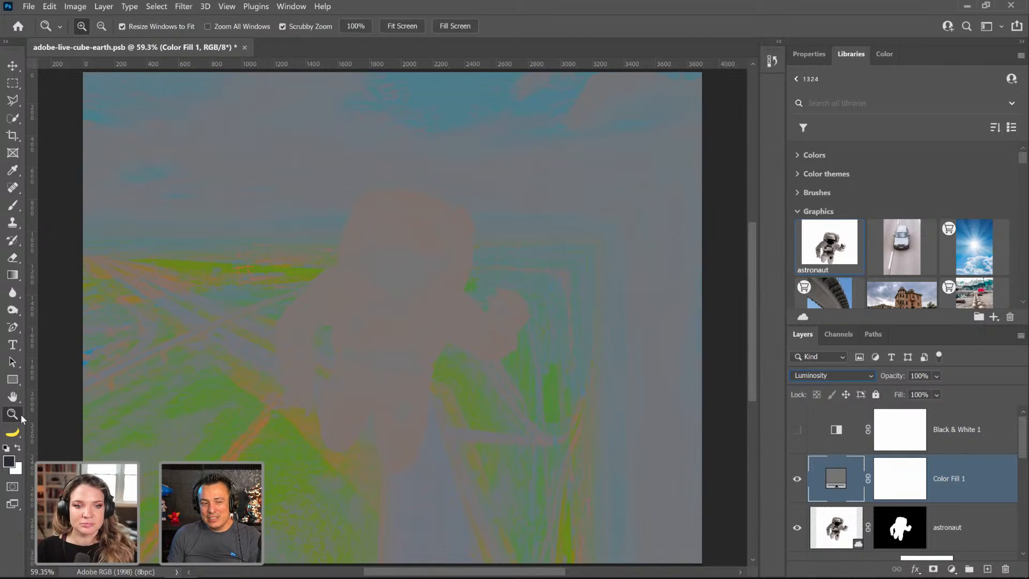
{"action": "left_click", "coordinate": [9, 462]}
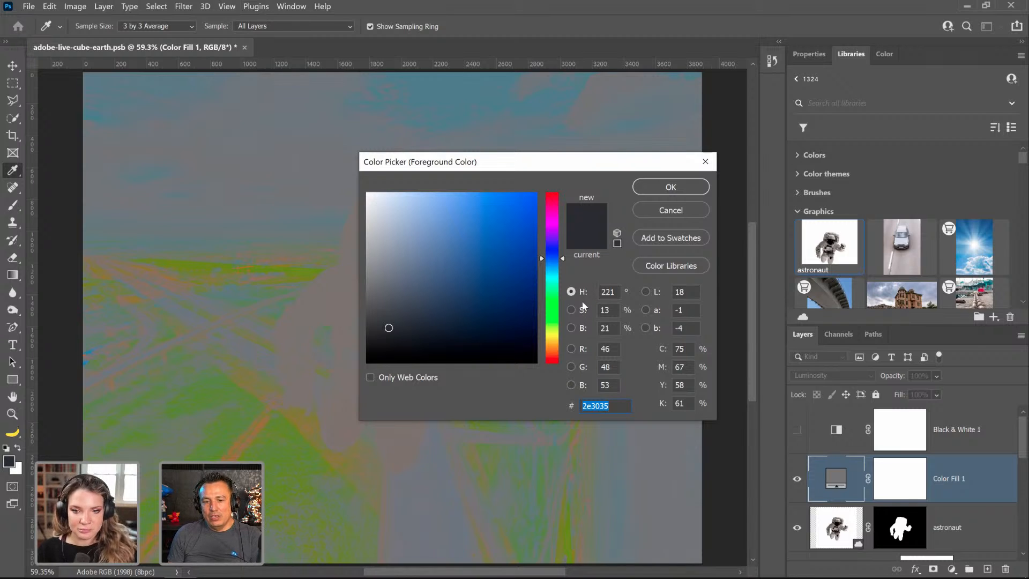
{"action": "left_click", "coordinate": [658, 217]}
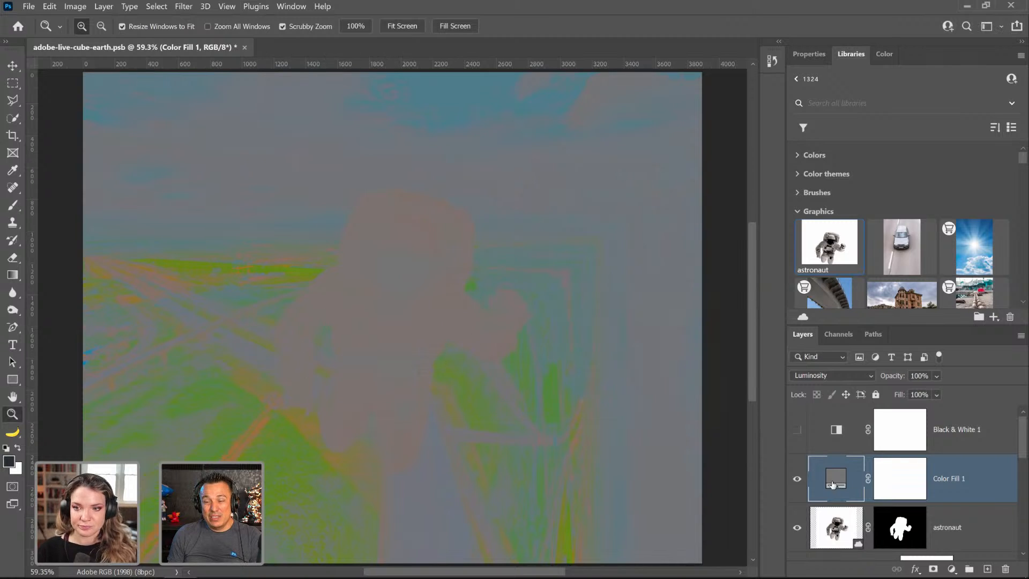
Step: Add a Hue/Saturation adjustment layer above the gray fill and set its Saturation to +100
{"action": "left_click", "coordinate": [951, 568]}
{"action": "left_click", "coordinate": [942, 441]}
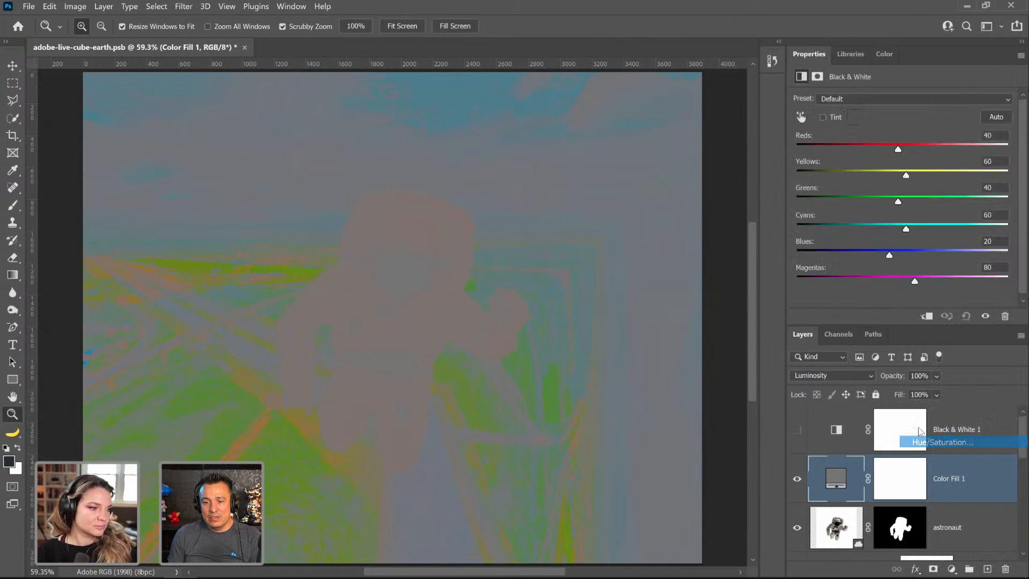
{"action": "left_click_drag", "start_coordinate": [900, 180], "coordinate": [1007, 176]}
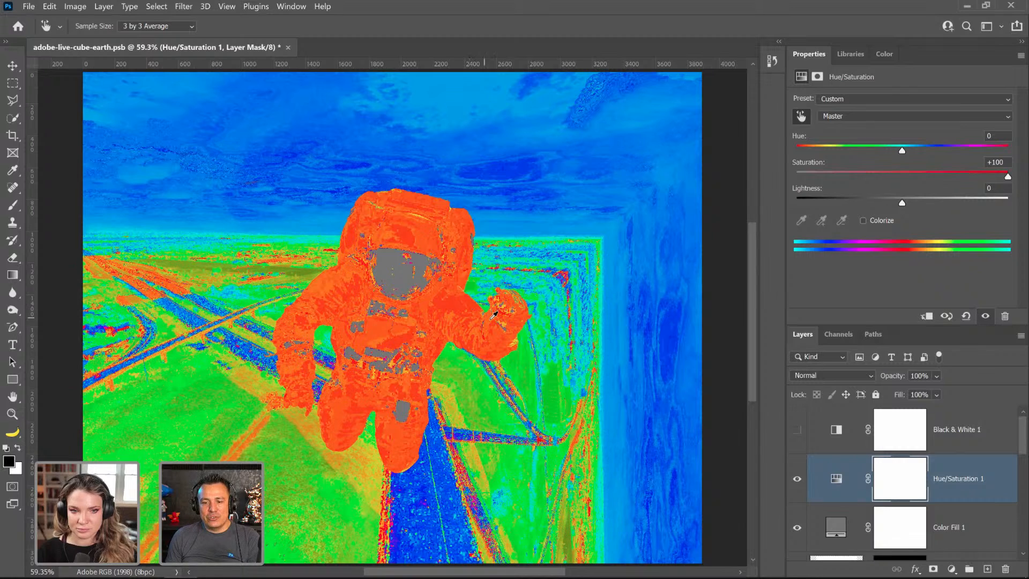
Step: Group the Hue/Saturation and gray fill layers, and compare the composite with the group hidden and shown
{"action": "left_click", "coordinate": [973, 535], "text": "shift"}
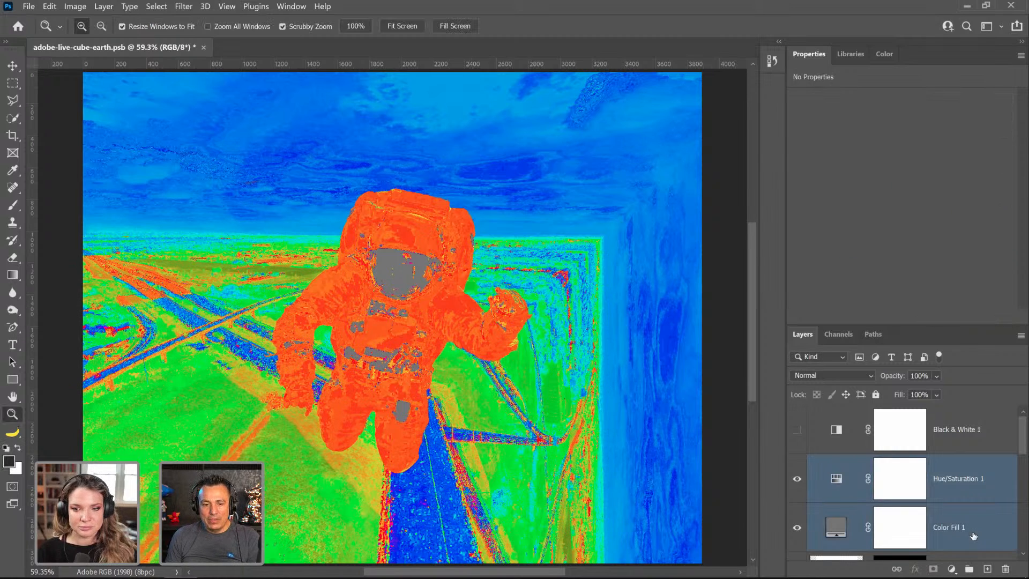
{"action": "key", "text": "ctrl+g"}
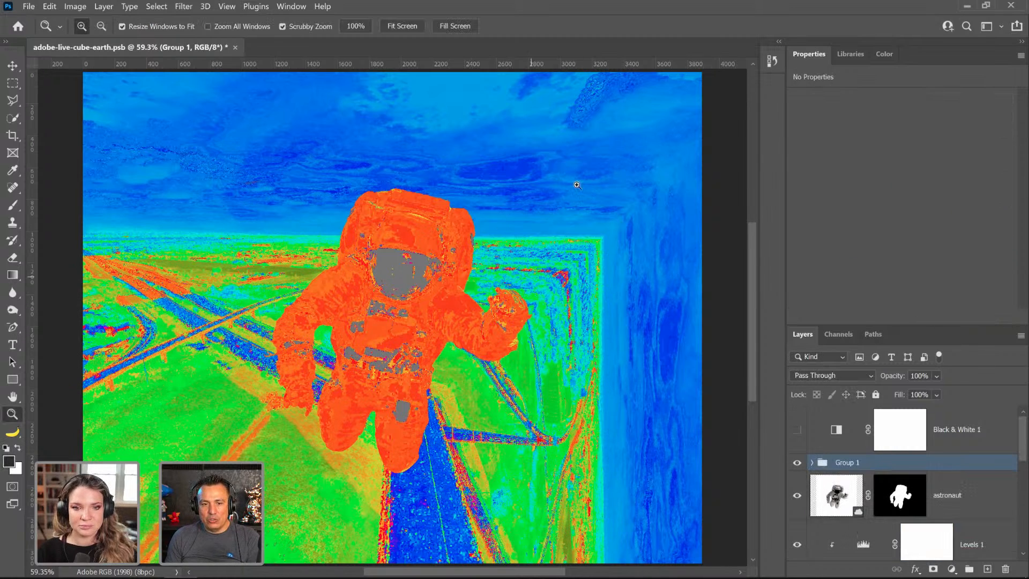
{"action": "left_click", "coordinate": [797, 463]}
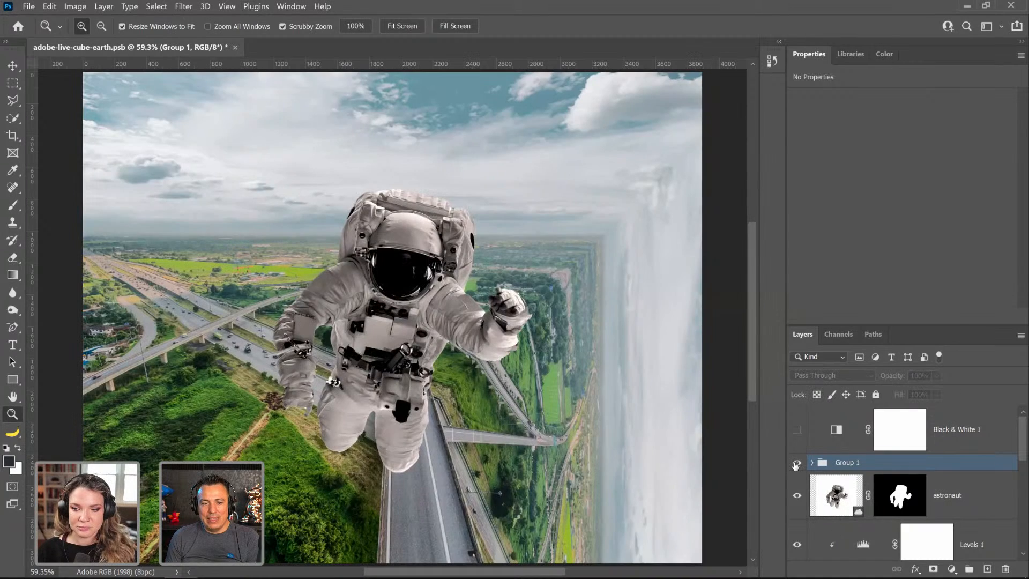
{"action": "left_click", "coordinate": [797, 463]}
Step: Add a Selective Color adjustment clipped to the astronaut layer and choose Neutrals as the colors to adjust
{"action": "left_click", "coordinate": [839, 506]}
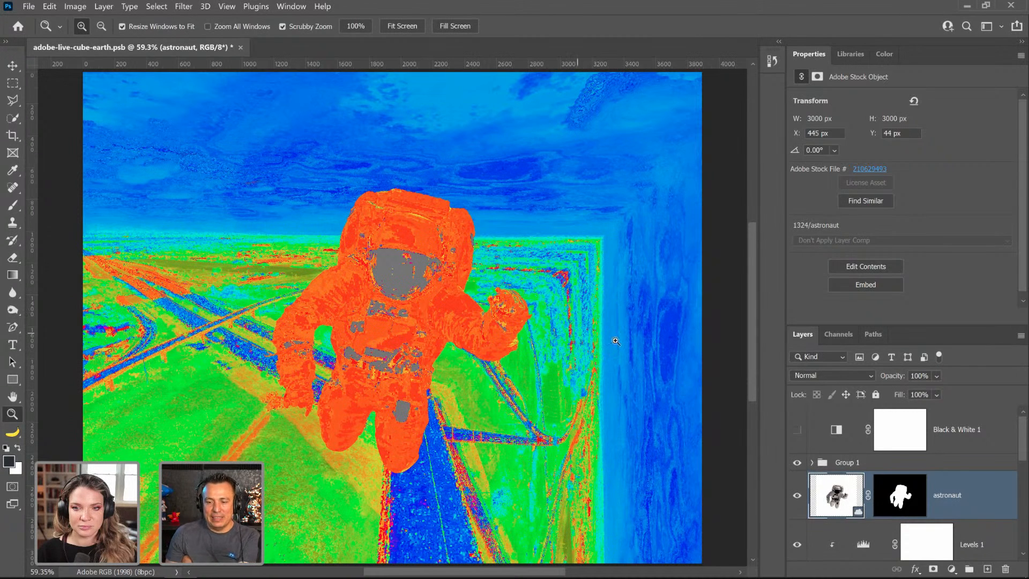
{"action": "left_click", "coordinate": [952, 569]}
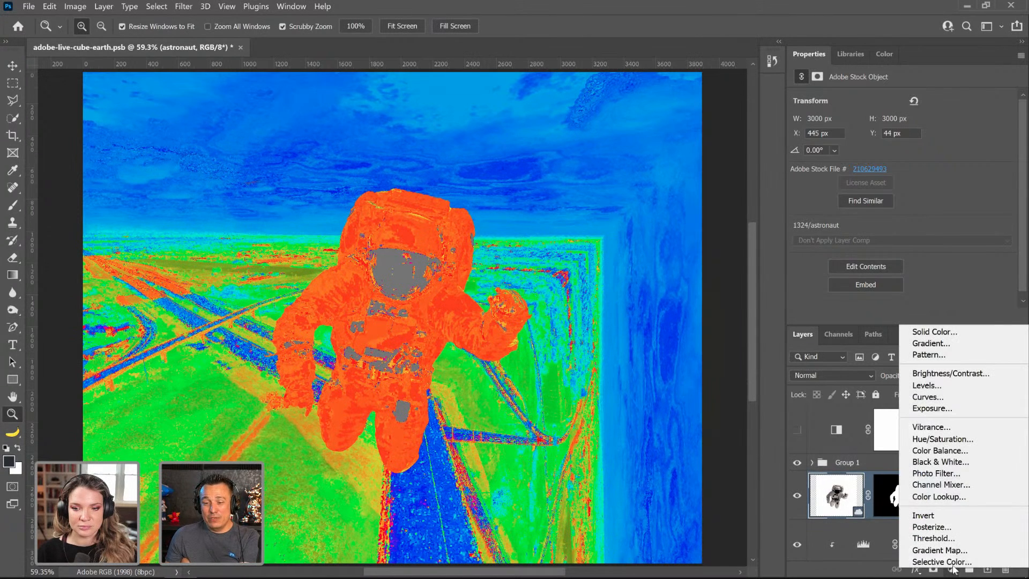
{"action": "left_click", "coordinate": [946, 562]}
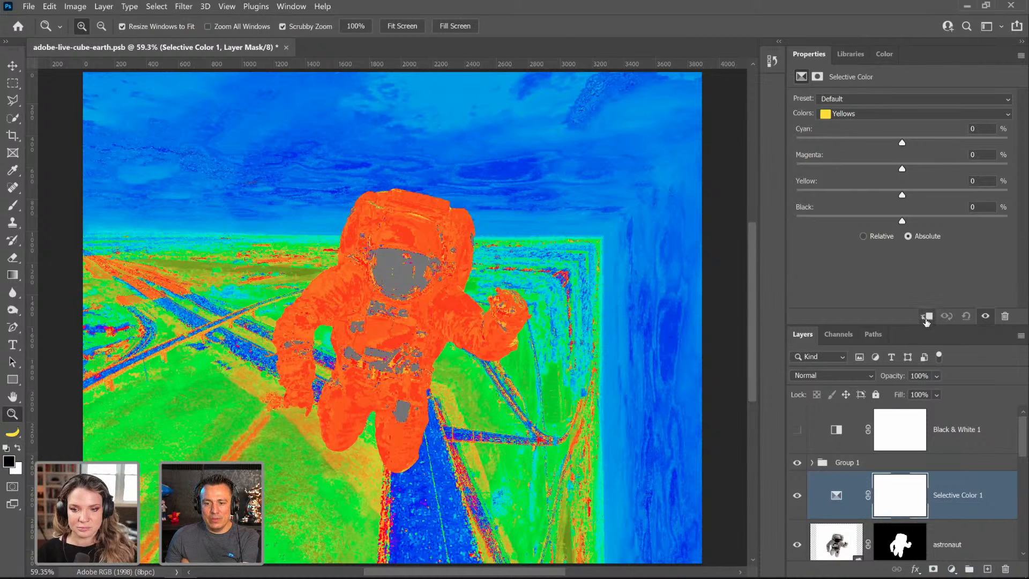
{"action": "left_click", "coordinate": [926, 317]}
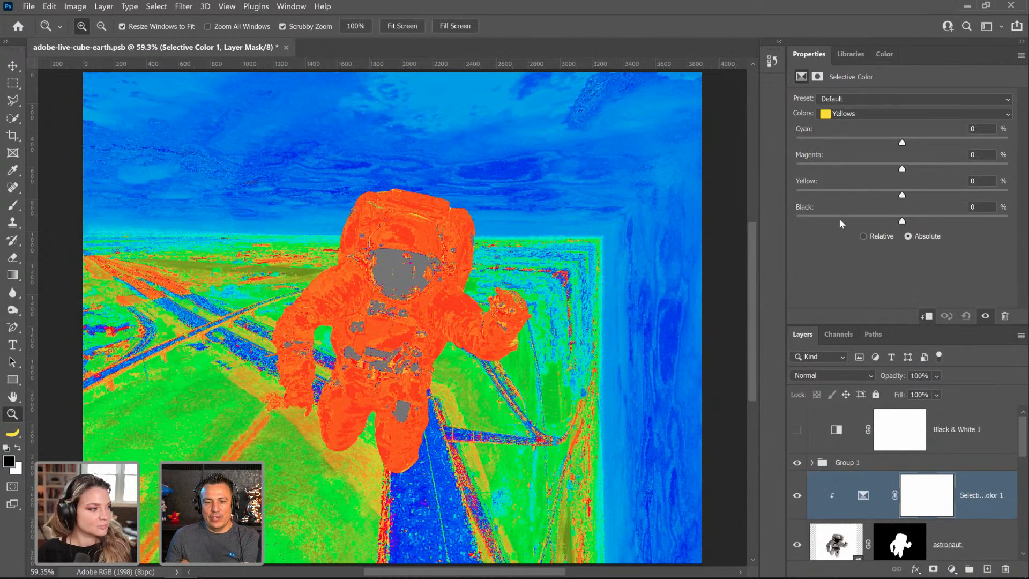
{"action": "left_click", "coordinate": [841, 116]}
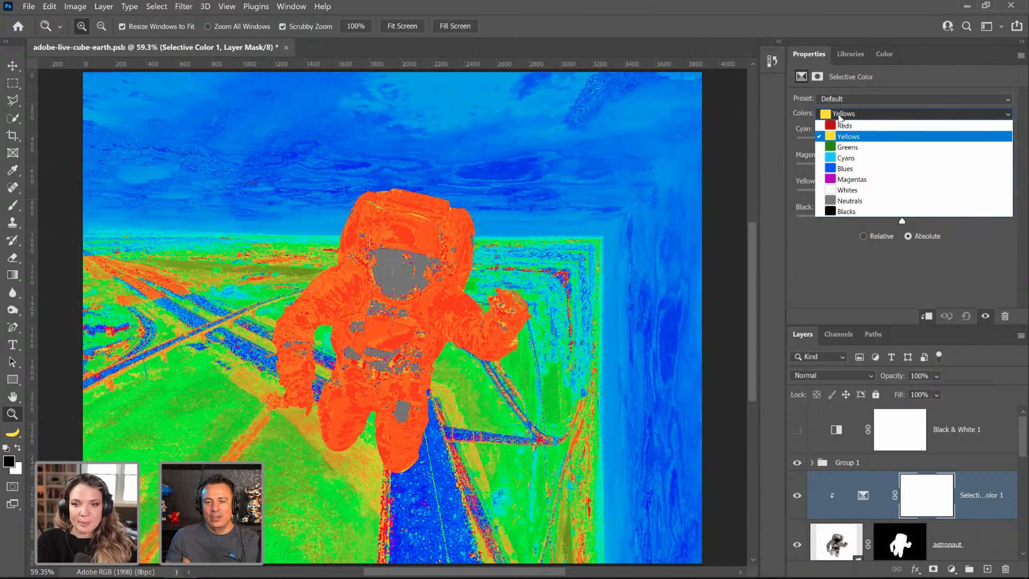
{"action": "left_click", "coordinate": [851, 201]}
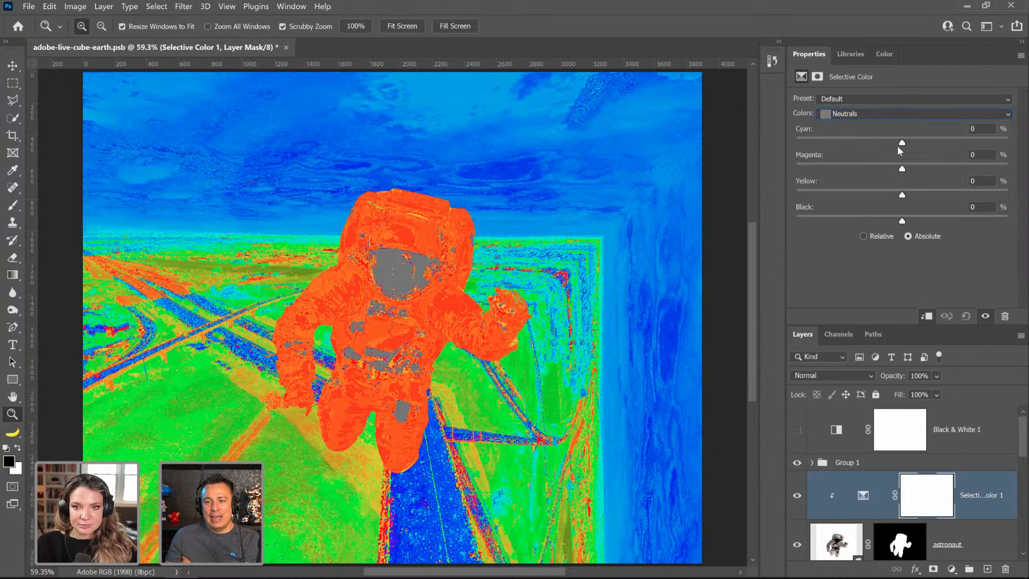
Step: Try different Cyan amounts for the astronaut's Neutrals and return the value to 0%
{"action": "left_click_drag", "start_coordinate": [902, 144], "coordinate": [1008, 153]}
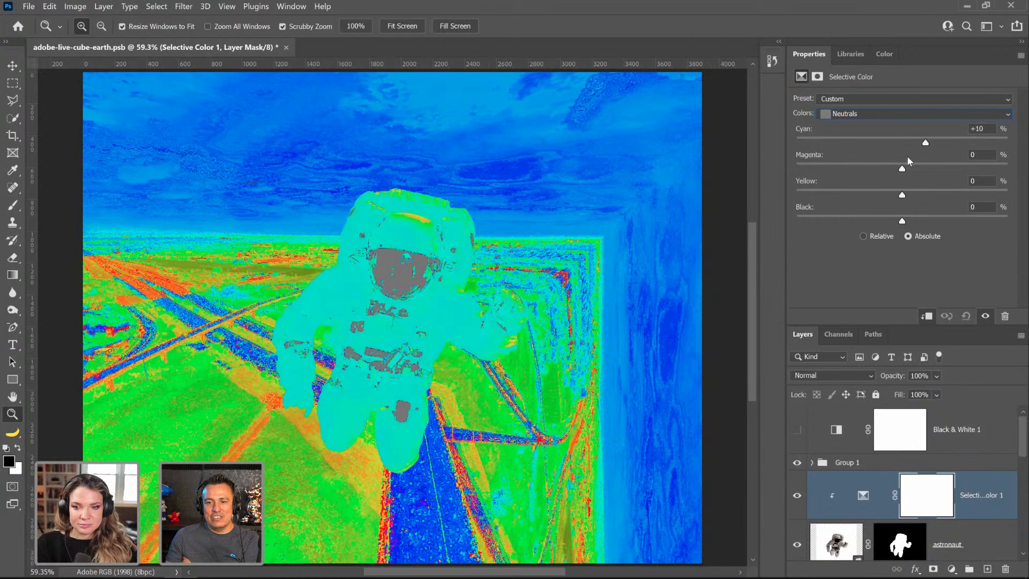
{"action": "mouse_move", "coordinate": [907, 156]}
{"action": "left_mouse_down"}
{"action": "mouse_move", "coordinate": [836, 162]}
{"action": "mouse_move", "coordinate": [902, 163]}
{"action": "left_mouse_up"}
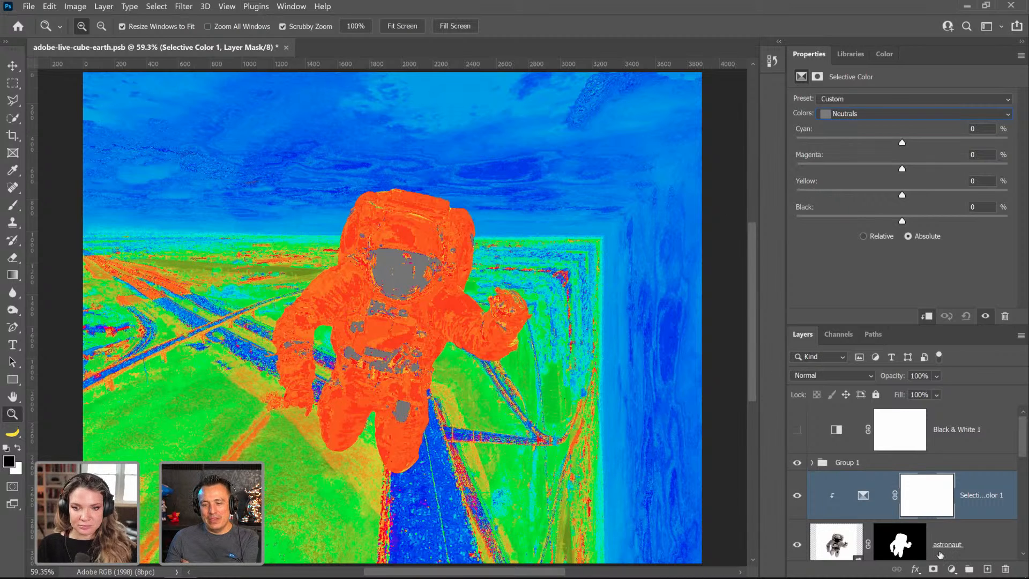
Step: Try a Color Balance adjustment layer above the Selective Color layer and delete it again
{"action": "left_click", "coordinate": [952, 570]}
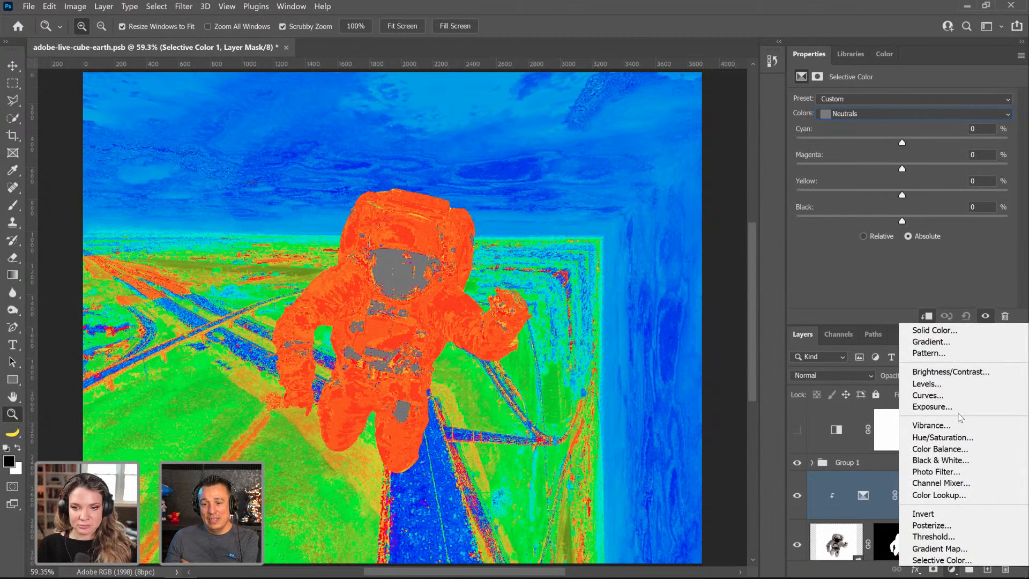
{"action": "left_click", "coordinate": [967, 449]}
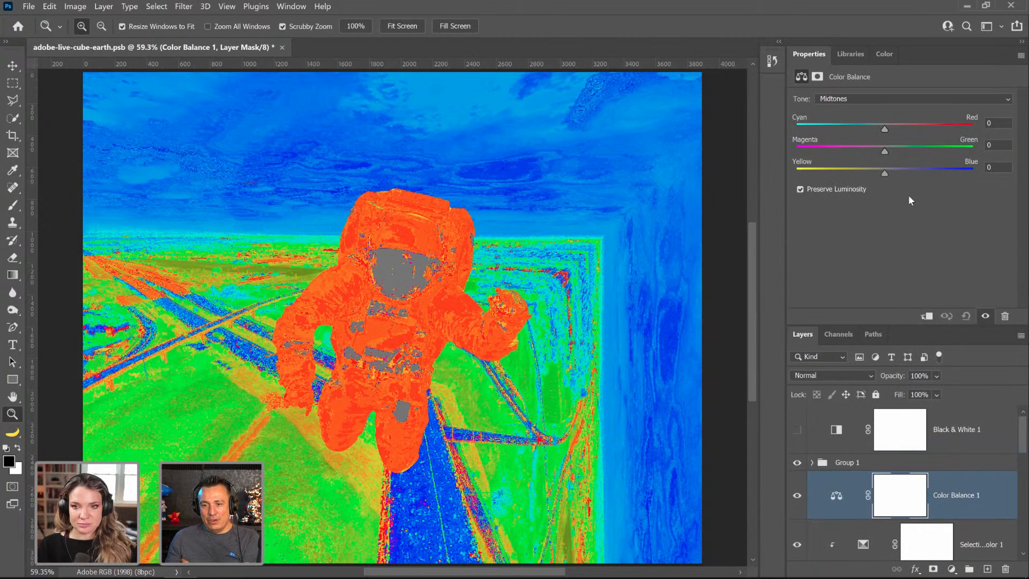
{"action": "left_click_drag", "start_coordinate": [836, 506], "coordinate": [1009, 570]}
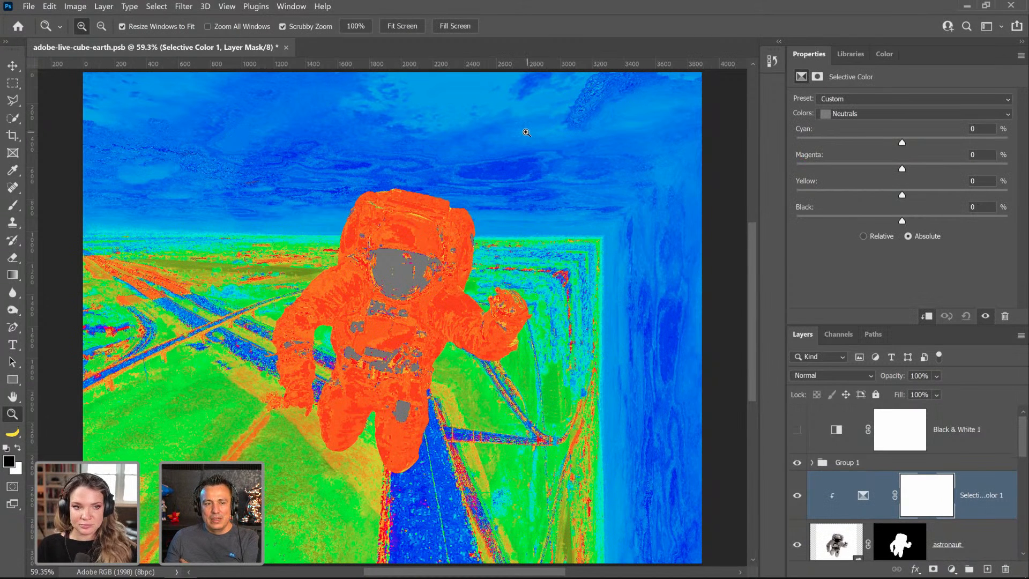
{"action": "left_click", "coordinate": [77, 7]}
{"action": "mouse_move", "coordinate": [84, 20]}
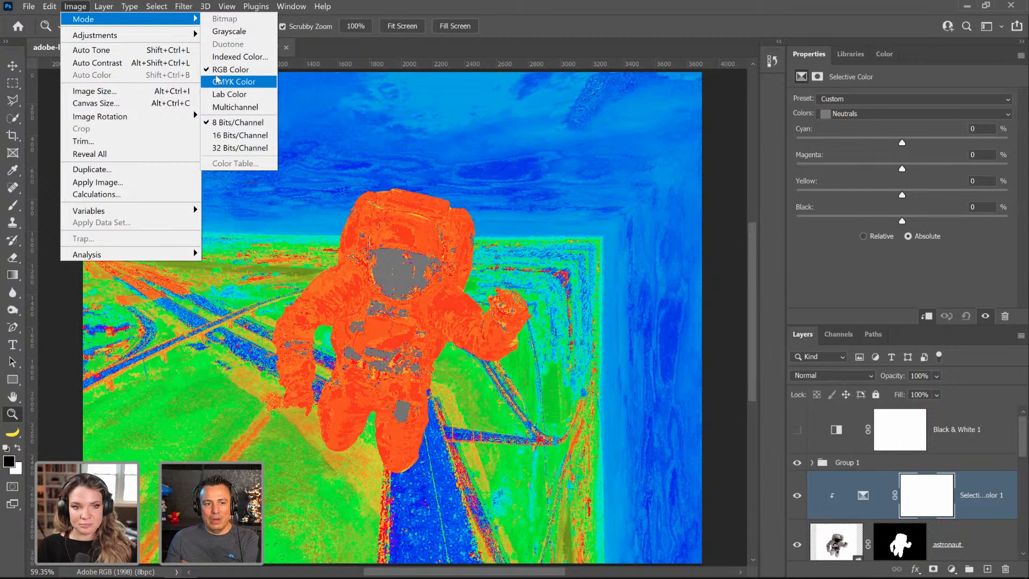
{"action": "left_click", "coordinate": [769, 128]}
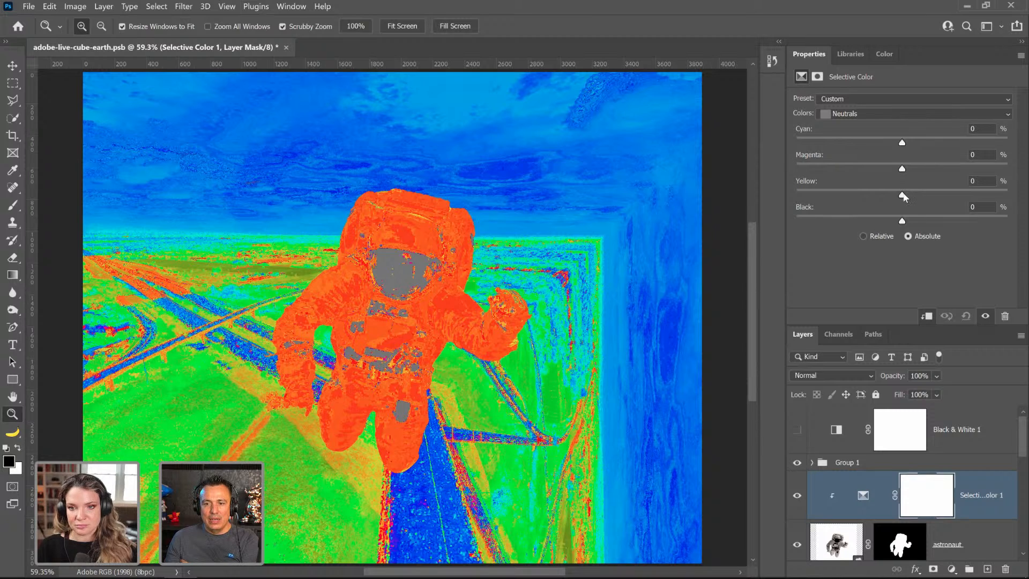
Step: Set Magenta and Yellow to -9% for the astronaut's Neutrals, and hide the group of color-check layers
{"action": "left_click_drag", "start_coordinate": [903, 197], "coordinate": [892, 173]}
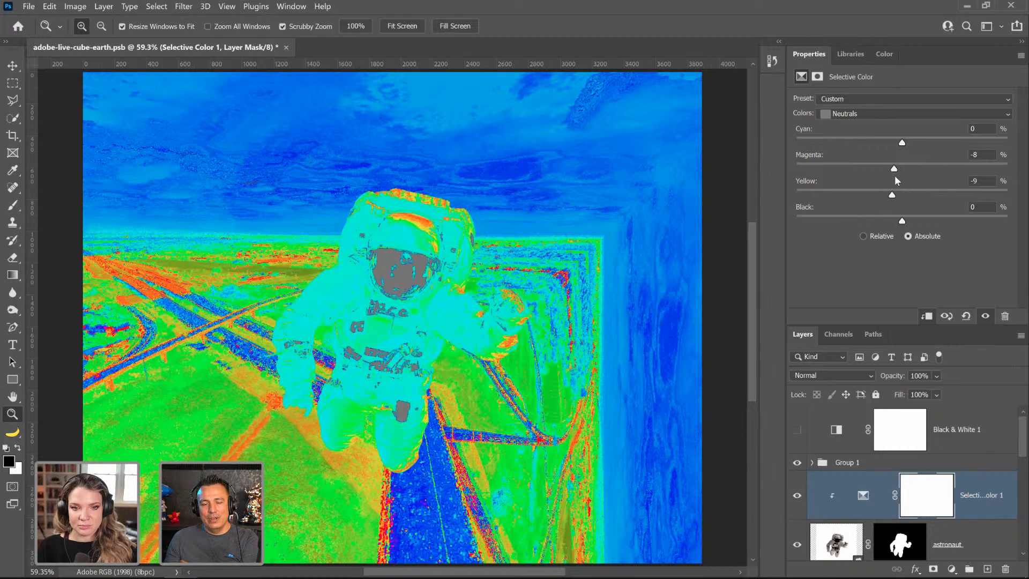
{"action": "left_click_drag", "start_coordinate": [896, 171], "coordinate": [893, 174]}
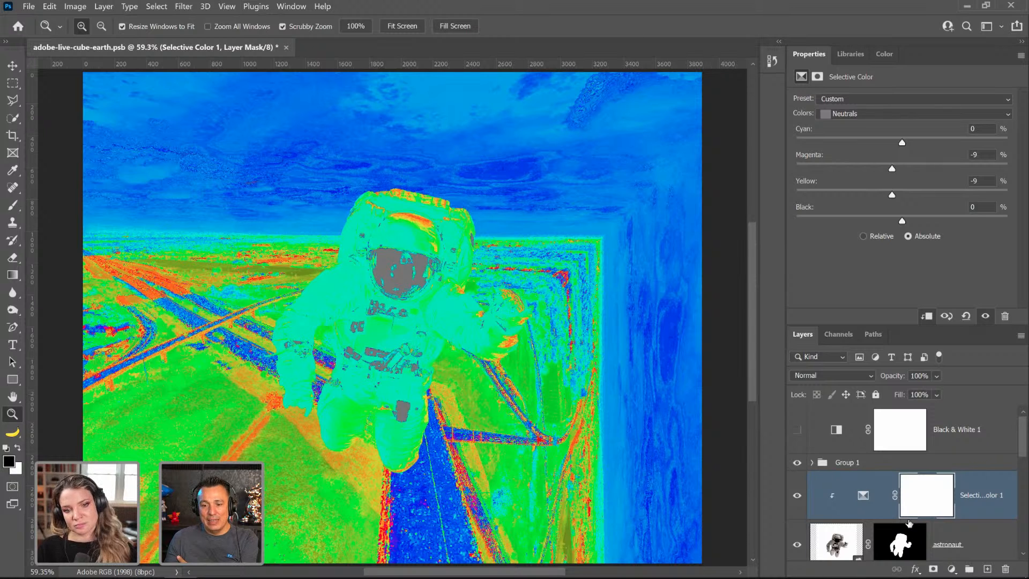
{"action": "left_click", "coordinate": [797, 464]}
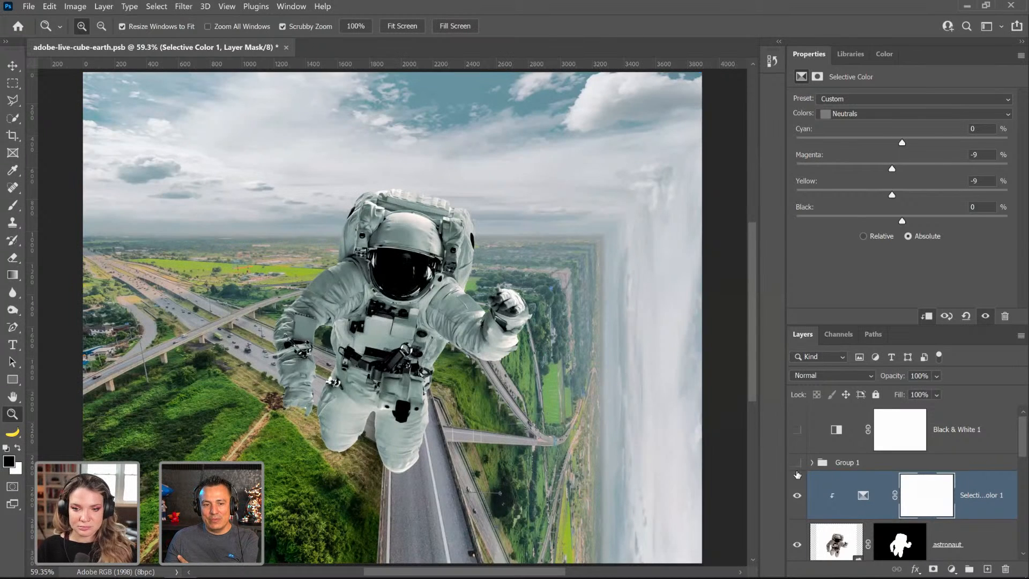
Step: Compare the astronaut's color with the Selective Color adjustment hidden and shown, leaving it on
{"action": "left_click", "coordinate": [795, 503]}
{"action": "left_click", "coordinate": [795, 503]}
{"action": "left_click", "coordinate": [796, 504]}
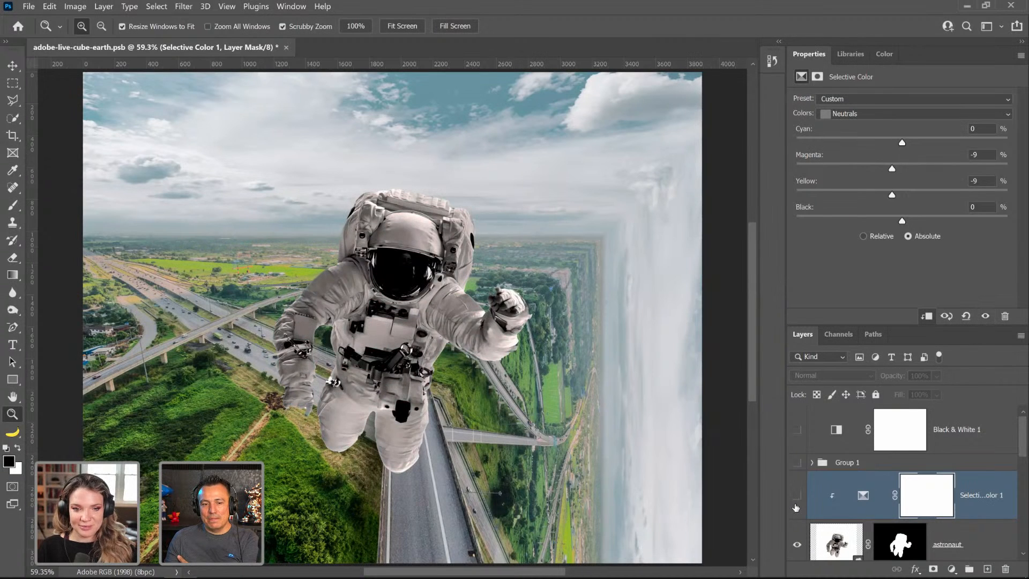
{"action": "left_click", "coordinate": [796, 504]}
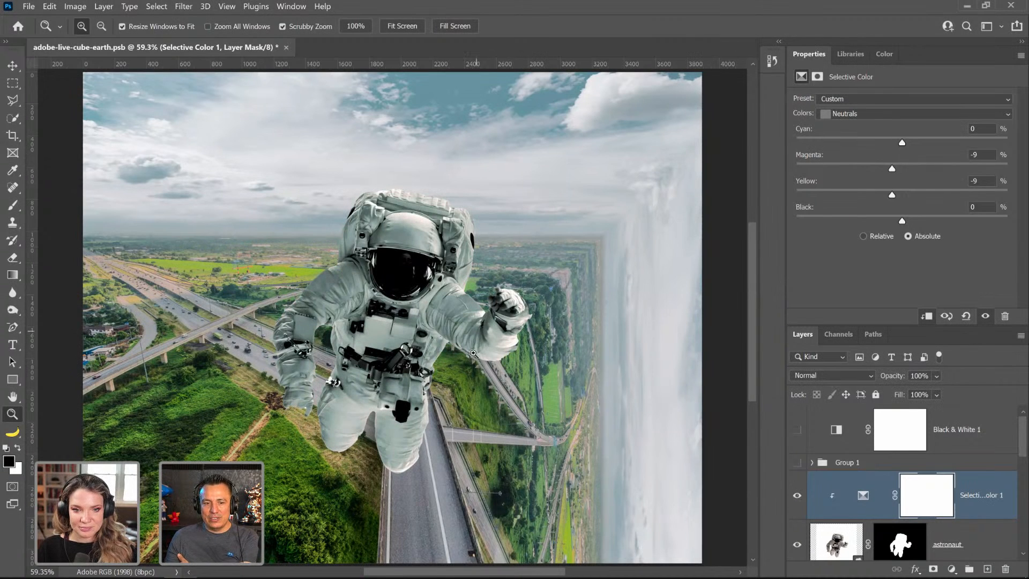
Step: Show the Black & White check layer and add a Curves adjustment clipped to the astronaut, above the Selective Color layer
{"action": "scroll", "coordinate": [855, 477], "scroll_direction": "down", "scroll_amount": 2}
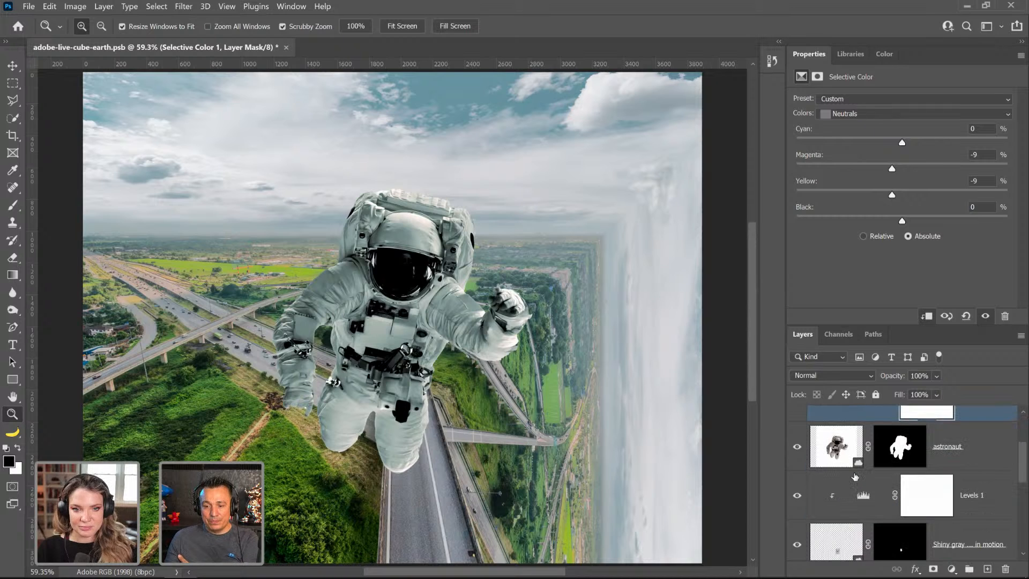
{"action": "scroll", "coordinate": [855, 474], "scroll_direction": "down", "scroll_amount": 1}
{"action": "scroll", "coordinate": [857, 476], "scroll_direction": "up", "scroll_amount": 3}
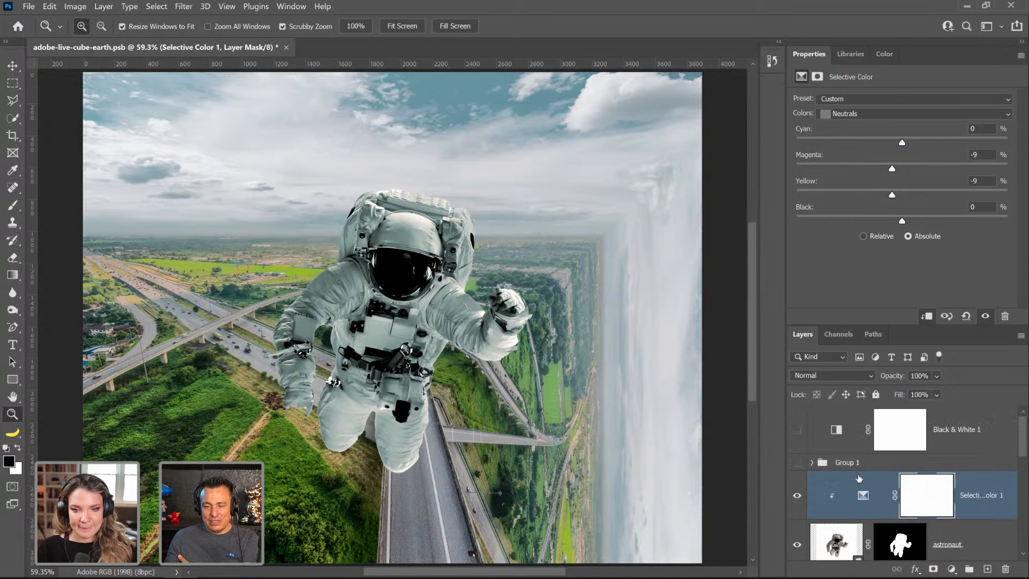
{"action": "left_click", "coordinate": [797, 429]}
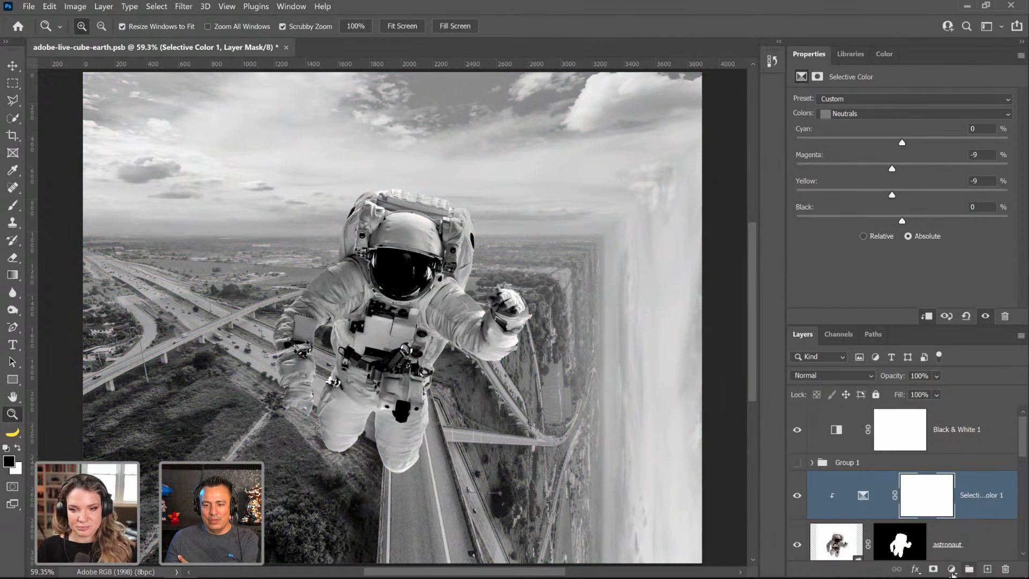
{"action": "left_click", "coordinate": [952, 568]}
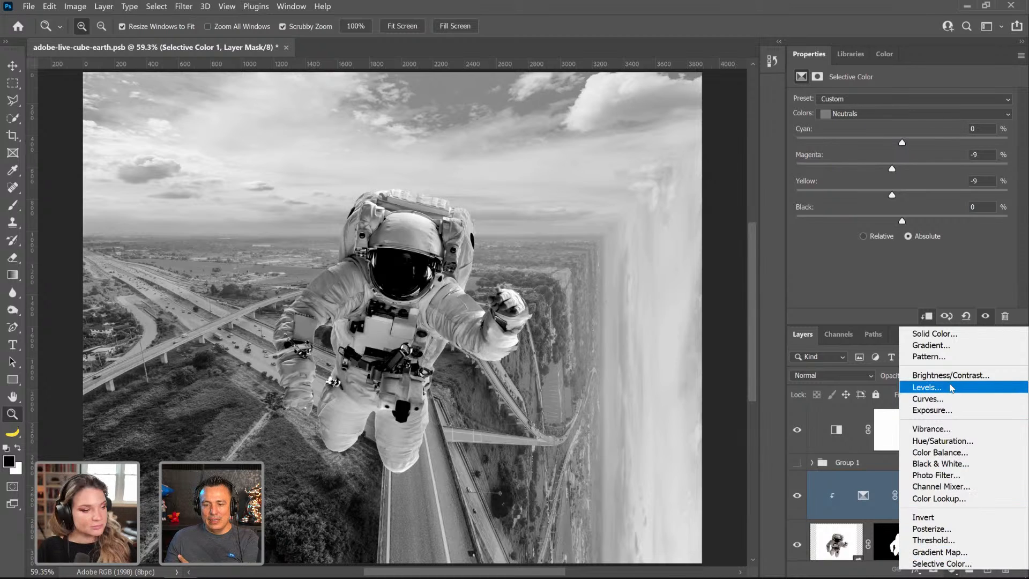
{"action": "left_click", "coordinate": [958, 398]}
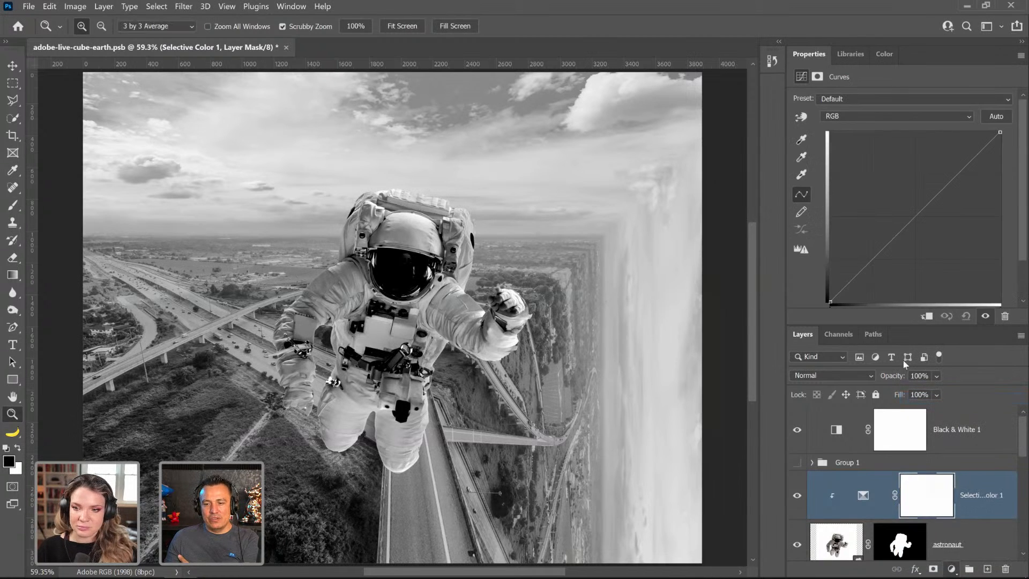
{"action": "left_click", "coordinate": [928, 317]}
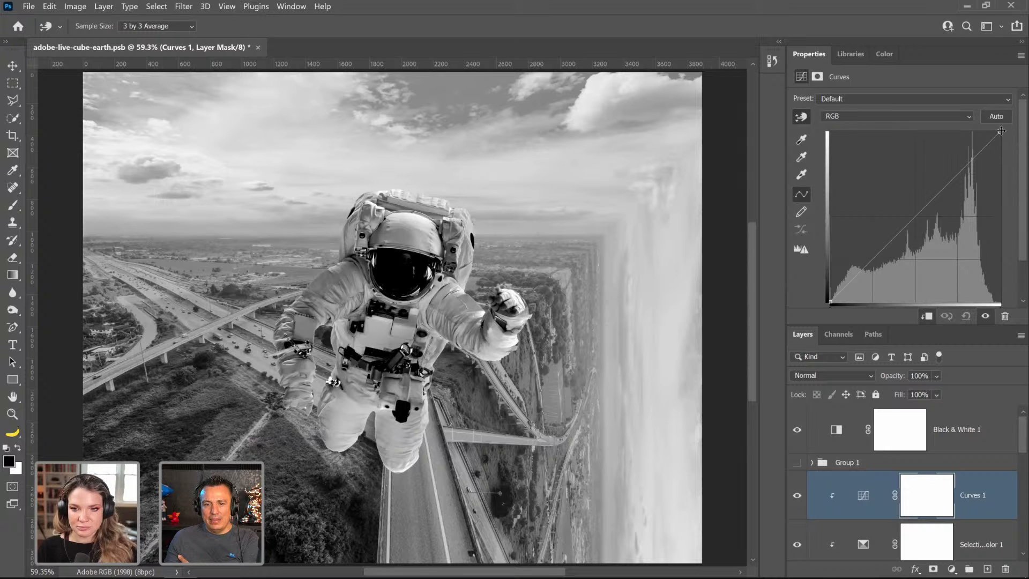
Step: Darken the astronaut with the curve by lowering the white point and midtones and moving the black point inward, and compare it hidden and shown
{"action": "left_click_drag", "start_coordinate": [1000, 132], "coordinate": [1001, 152]}
{"action": "left_click", "coordinate": [893, 246]}
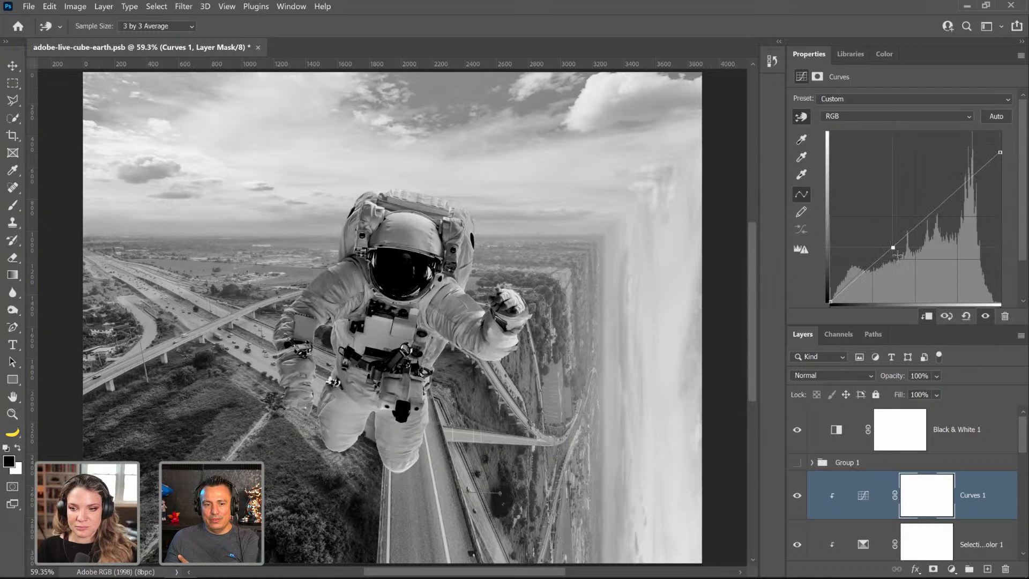
{"action": "left_click_drag", "start_coordinate": [894, 246], "coordinate": [898, 258]}
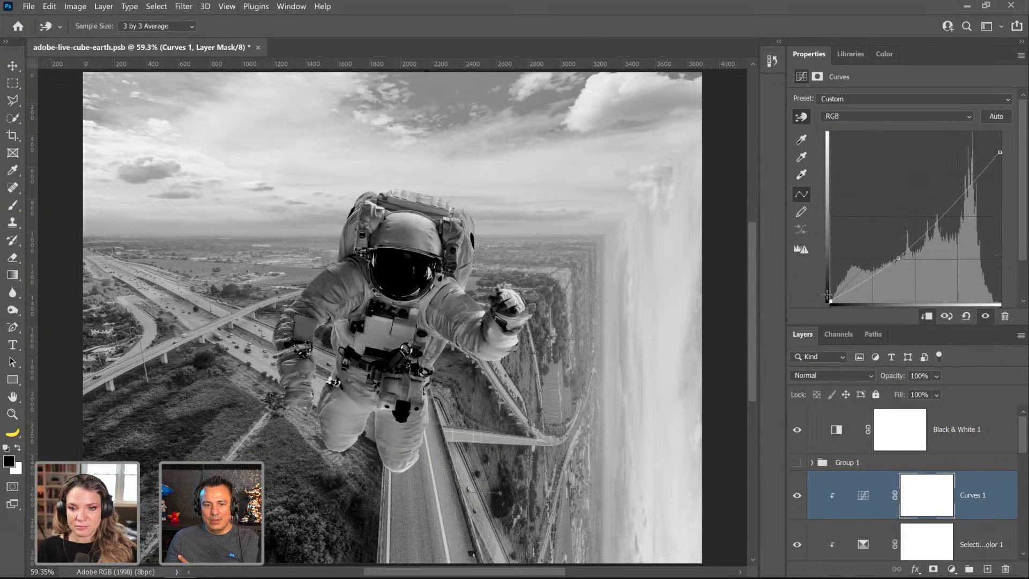
{"action": "left_click_drag", "start_coordinate": [829, 303], "coordinate": [857, 303]}
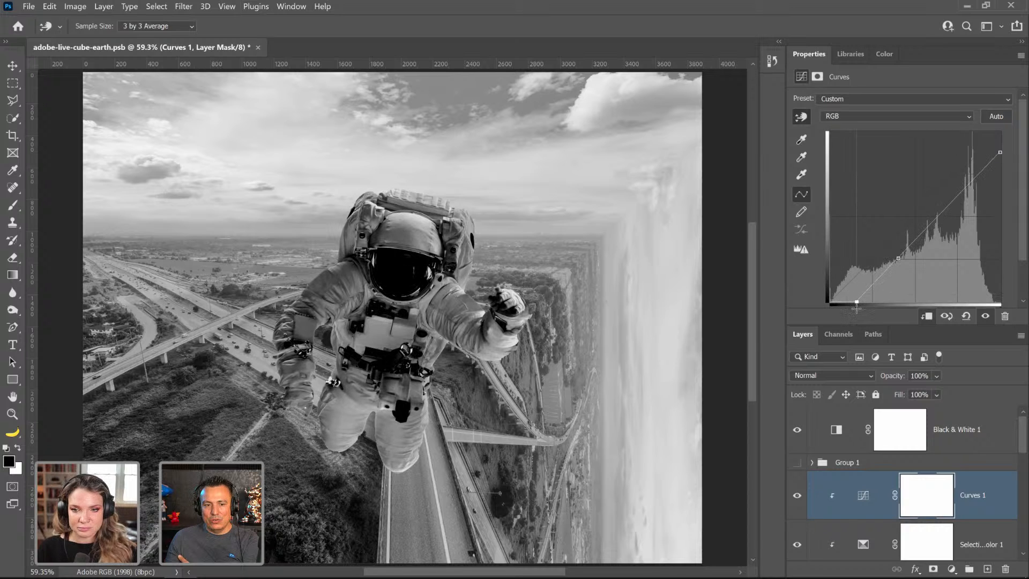
{"action": "left_click_drag", "start_coordinate": [898, 257], "coordinate": [906, 262]}
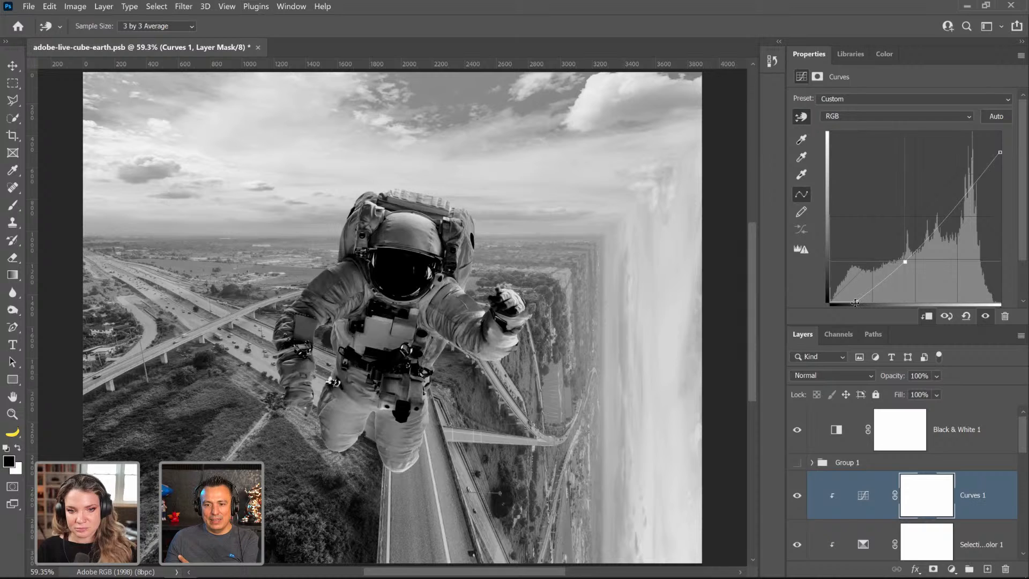
{"action": "left_click_drag", "start_coordinate": [856, 302], "coordinate": [862, 302]}
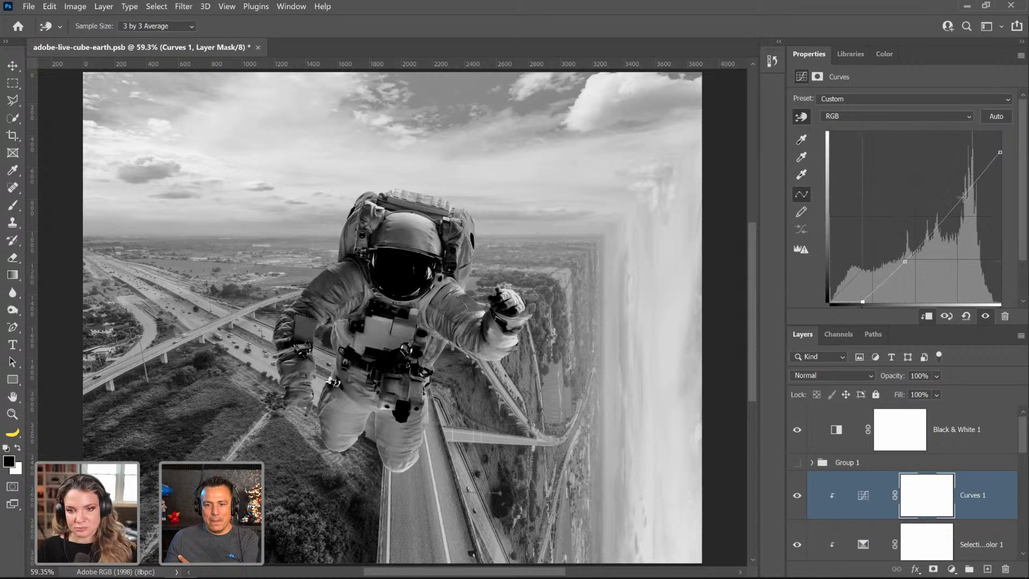
{"action": "left_click", "coordinate": [959, 194]}
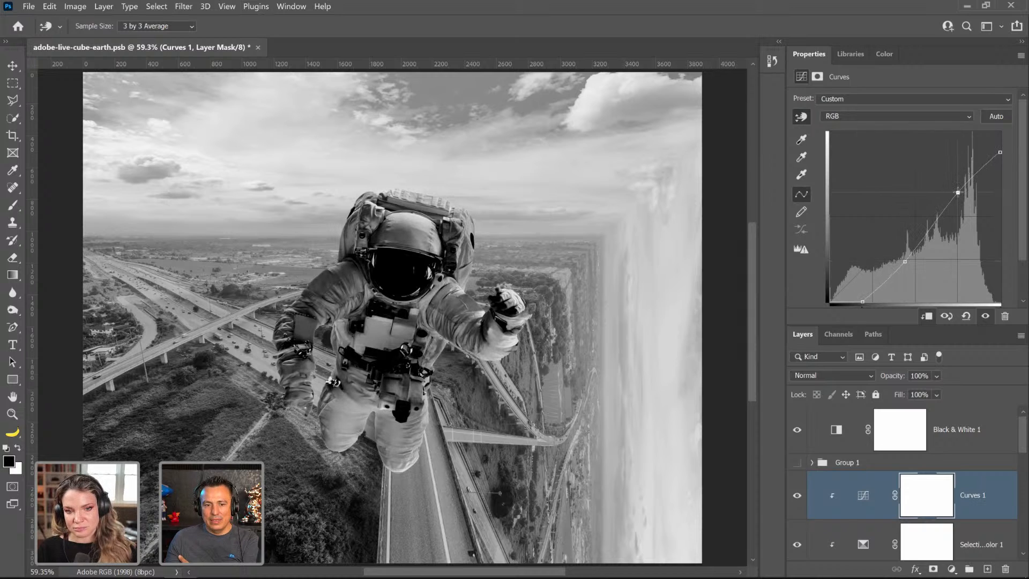
{"action": "left_click", "coordinate": [797, 496]}
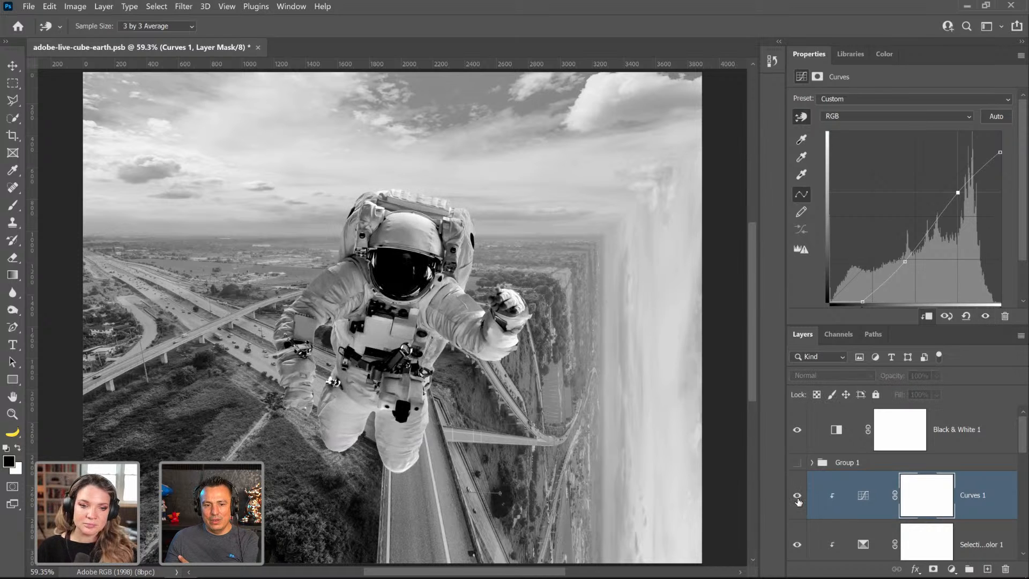
{"action": "left_click", "coordinate": [798, 499]}
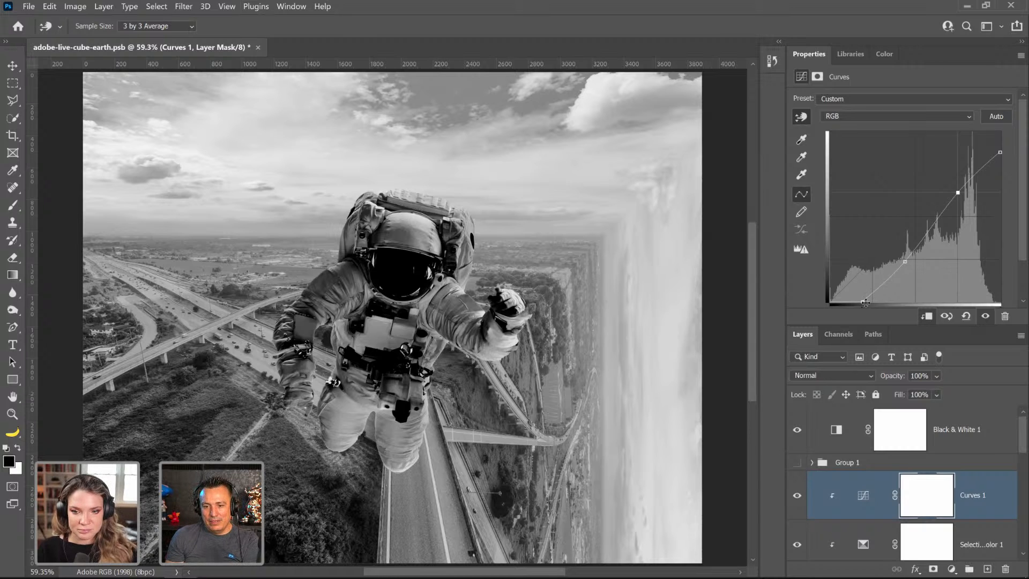
Step: Raise the curve's black point to lift the astronaut's shadows, and compare with the Curves adjustment hidden and shown
{"action": "left_click_drag", "start_coordinate": [862, 302], "coordinate": [835, 289]}
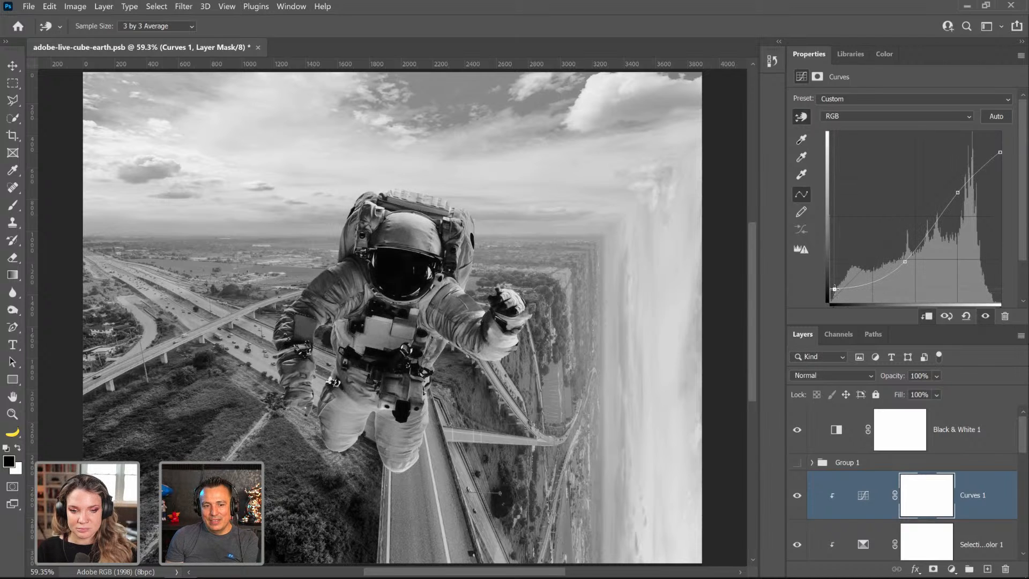
{"action": "left_click", "coordinate": [905, 262]}
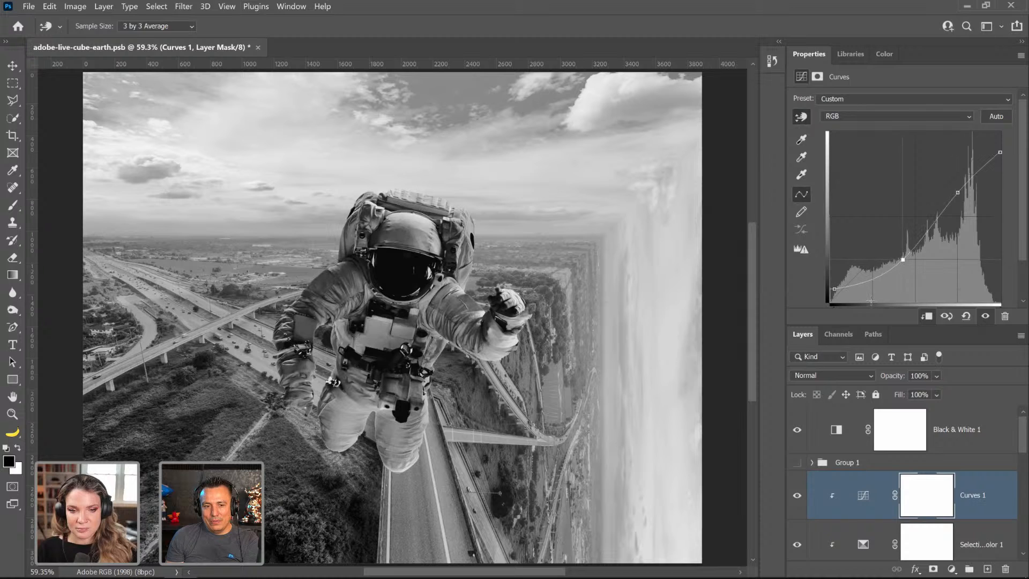
{"action": "left_click", "coordinate": [796, 497]}
{"action": "left_click", "coordinate": [797, 498]}
{"action": "left_click", "coordinate": [796, 498]}
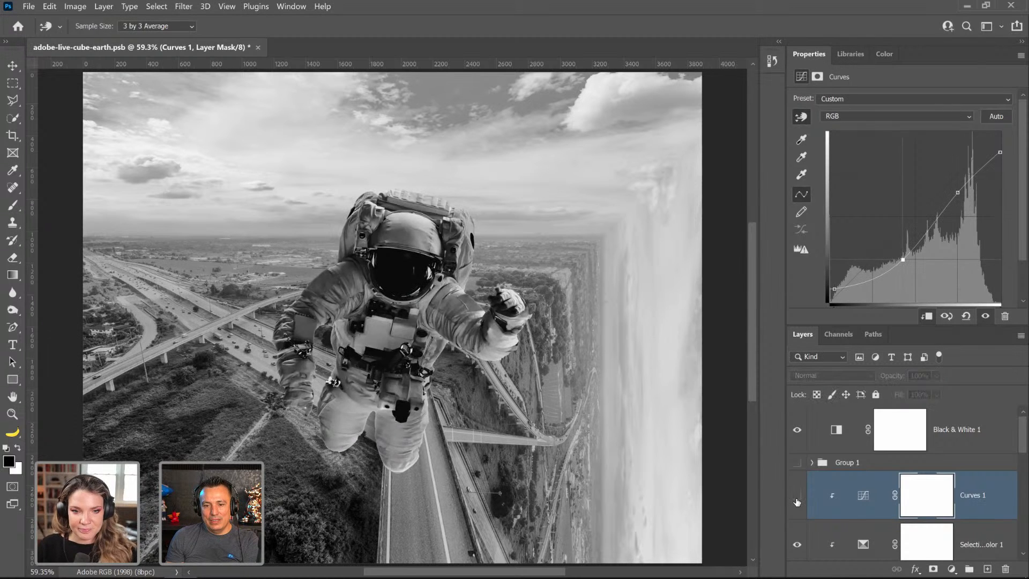
{"action": "left_click", "coordinate": [796, 498]}
Step: Hide the Black & White check layer and move the Selective Color adjustment above the Curves adjustment
{"action": "left_click", "coordinate": [796, 430]}
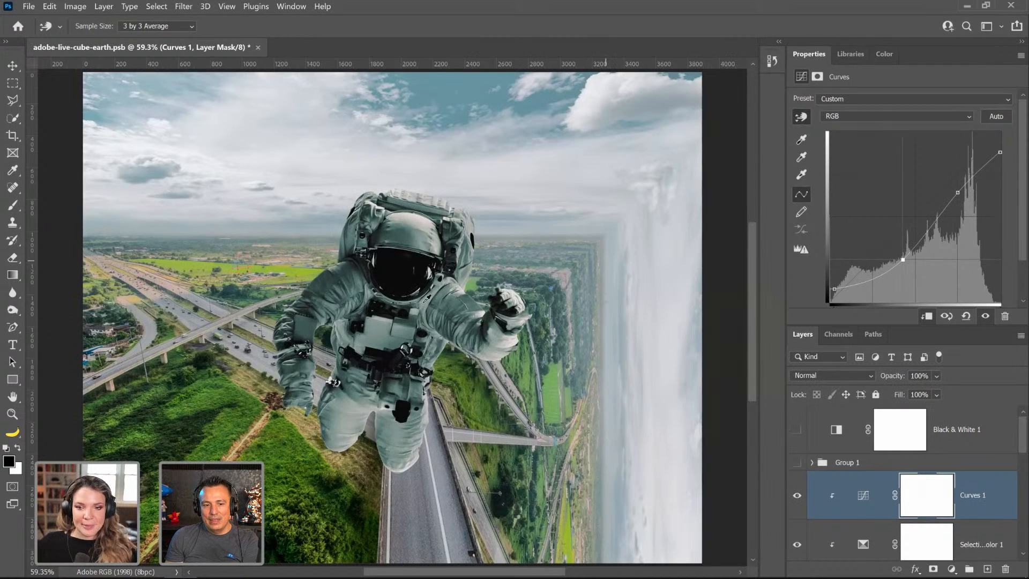
{"action": "scroll", "coordinate": [859, 517], "scroll_direction": "down", "scroll_amount": 1}
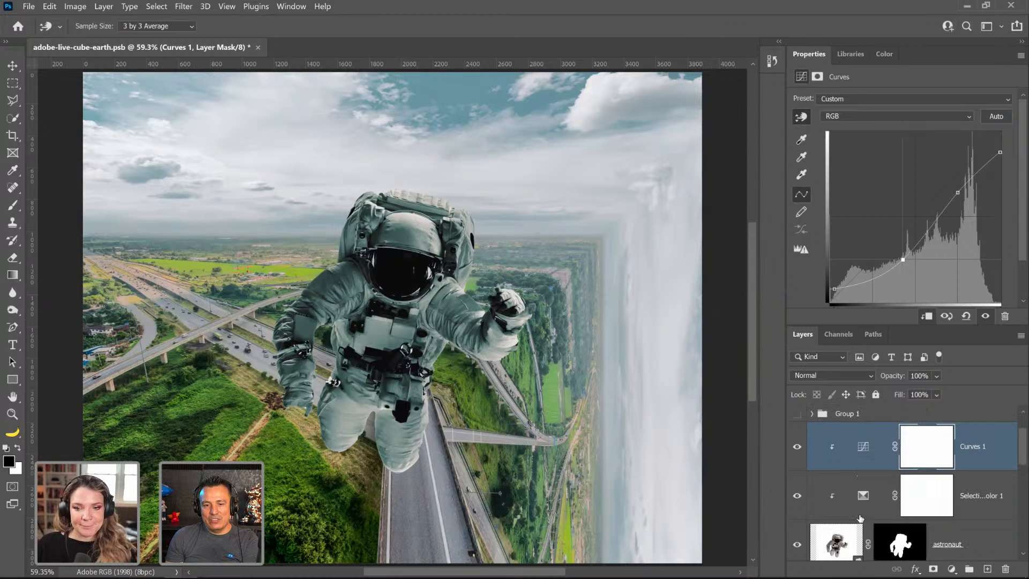
{"action": "left_click", "coordinate": [863, 497]}
{"action": "key", "text": "z"}
{"action": "left_click_drag", "start_coordinate": [864, 500], "coordinate": [878, 422]}
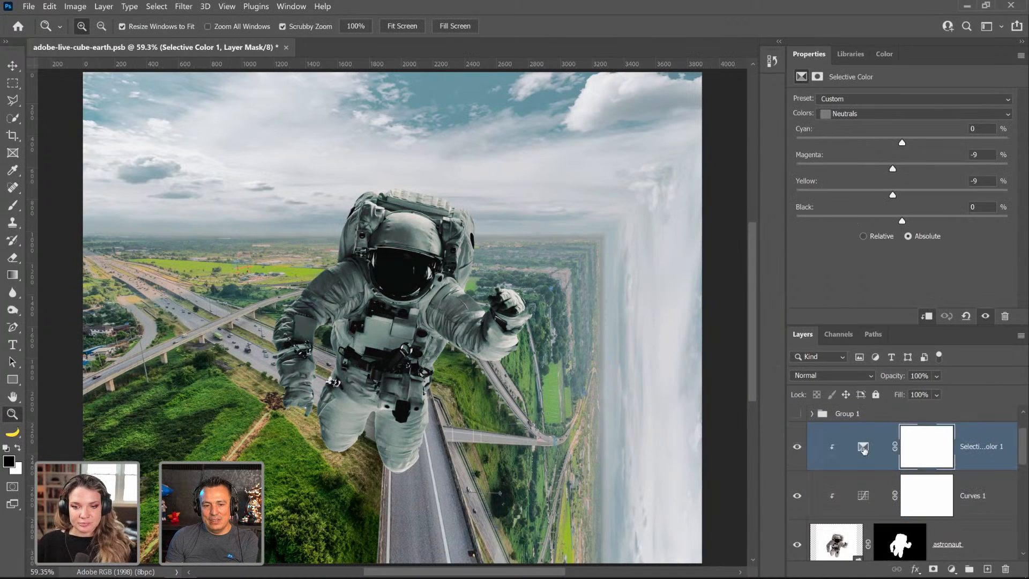
Step: Rebalance the astronaut's Neutrals using the color-check group, ending at Cyan -3% and Magenta -9% with the group hidden
{"action": "left_click", "coordinate": [797, 415]}
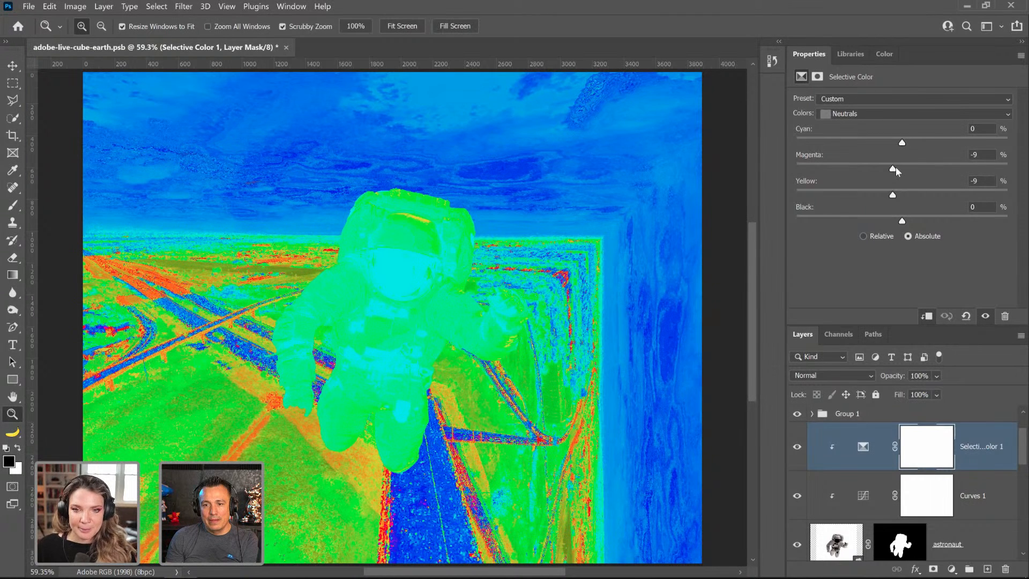
{"action": "left_click_drag", "start_coordinate": [895, 166], "coordinate": [899, 146]}
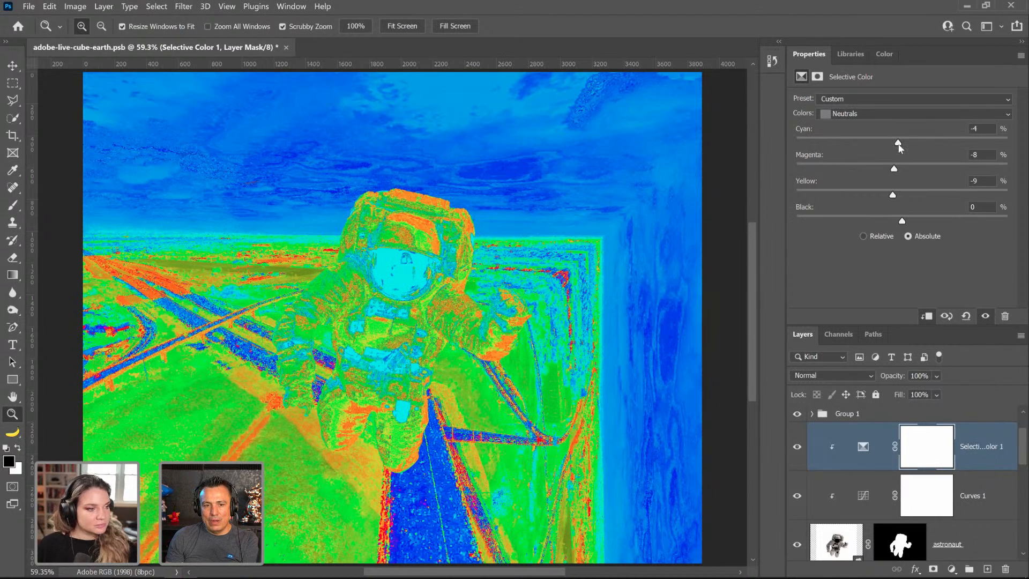
{"action": "left_click", "coordinate": [796, 414]}
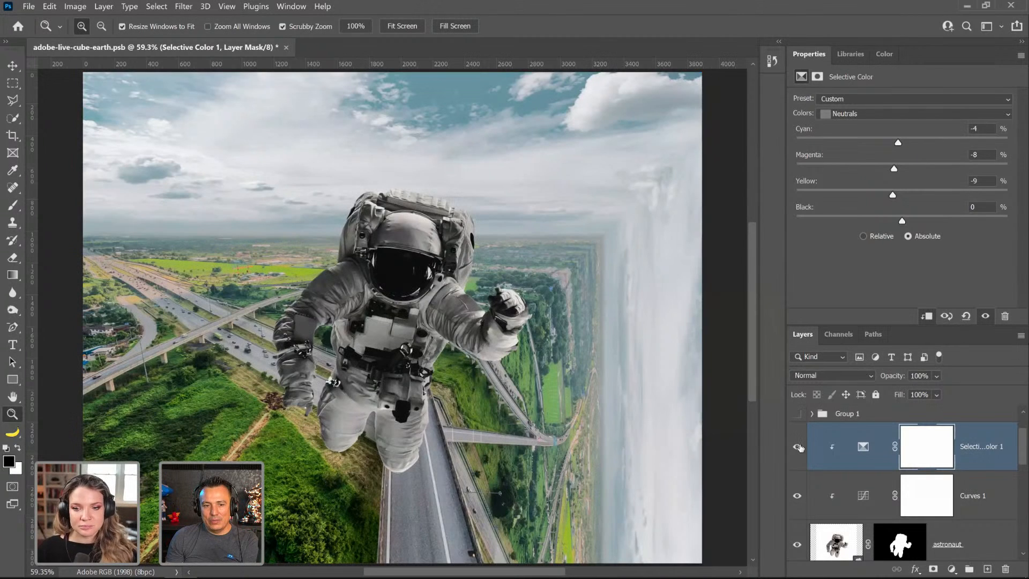
{"action": "left_click", "coordinate": [797, 446]}
{"action": "left_click", "coordinate": [797, 447]}
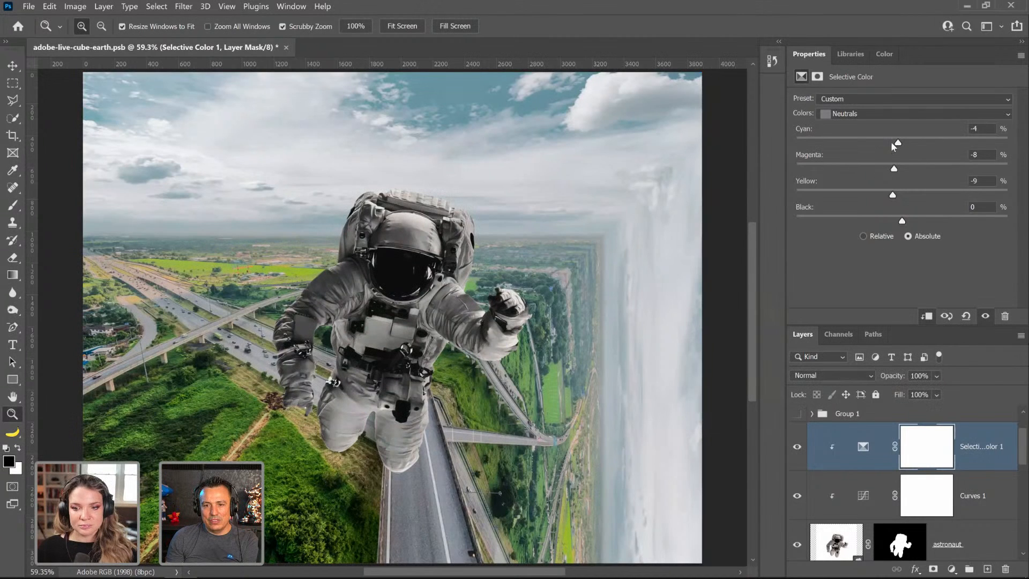
{"action": "left_click_drag", "start_coordinate": [894, 146], "coordinate": [901, 150]}
{"action": "left_click_drag", "start_coordinate": [894, 171], "coordinate": [893, 171]}
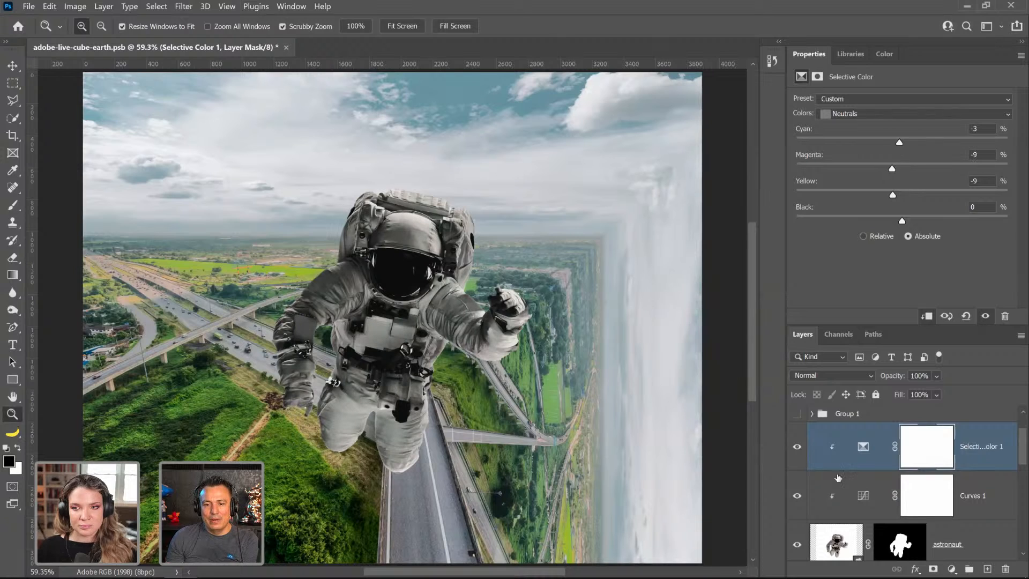
Step: Compare the astronaut's color repeatedly with the Selective Color adjustment off and on, leaving the adjustment visible
{"action": "left_click", "coordinate": [798, 449]}
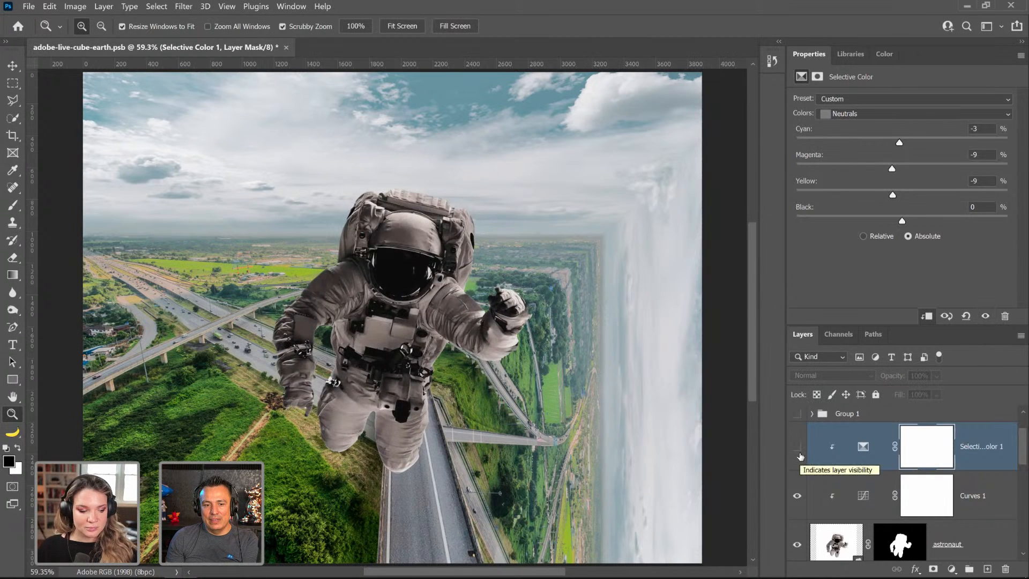
{"action": "left_click", "coordinate": [800, 456]}
{"action": "left_click", "coordinate": [800, 458]}
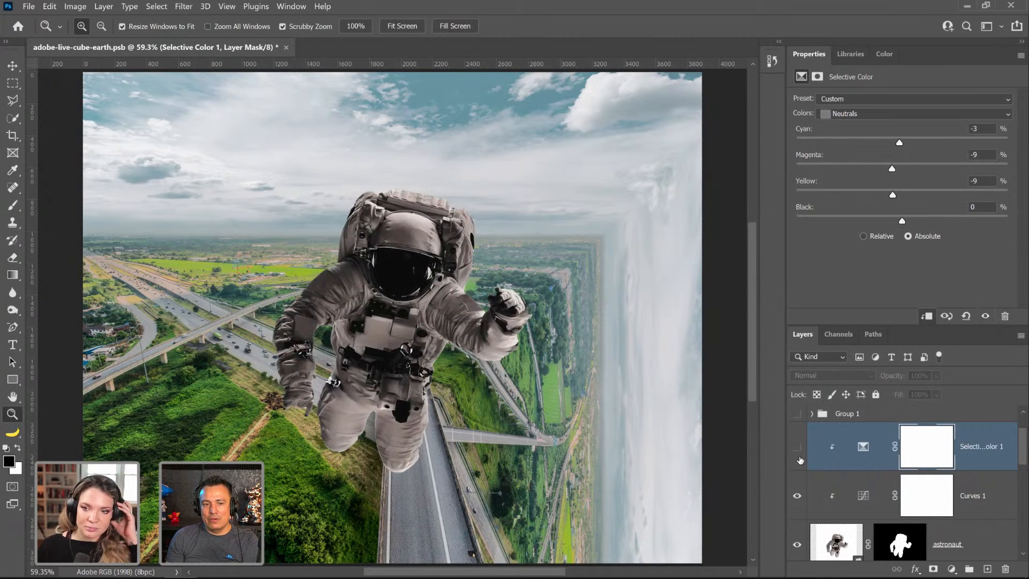
{"action": "left_click", "coordinate": [800, 459]}
{"action": "left_click", "coordinate": [800, 461]}
{"action": "left_click", "coordinate": [798, 462]}
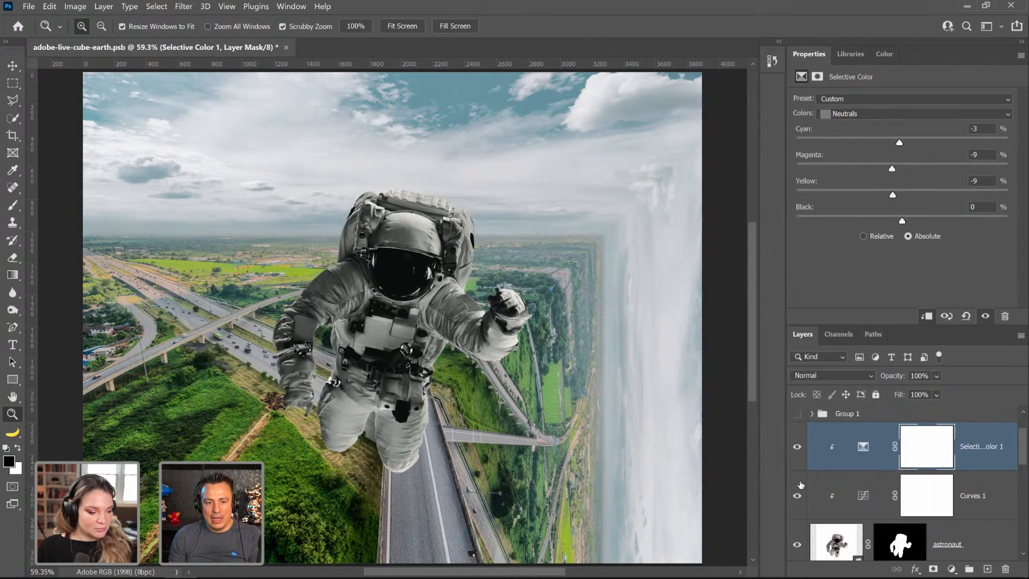
Step: Save the document and stamp all visible layers into a new layer named Final above the Selective Color adjustment
{"action": "key", "text": "ctrl+s"}
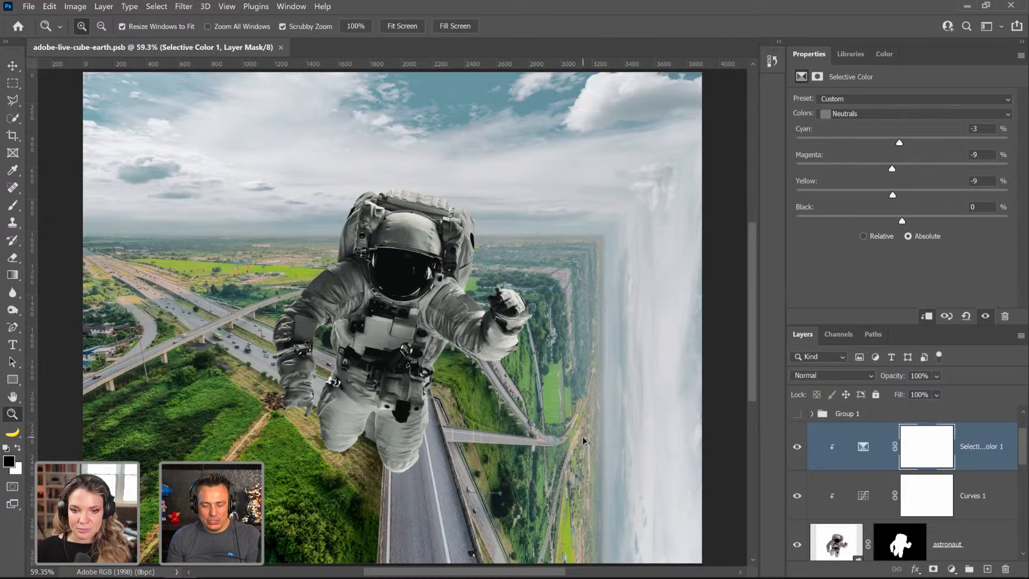
{"action": "key", "text": "ctrl+alt+shift+e"}
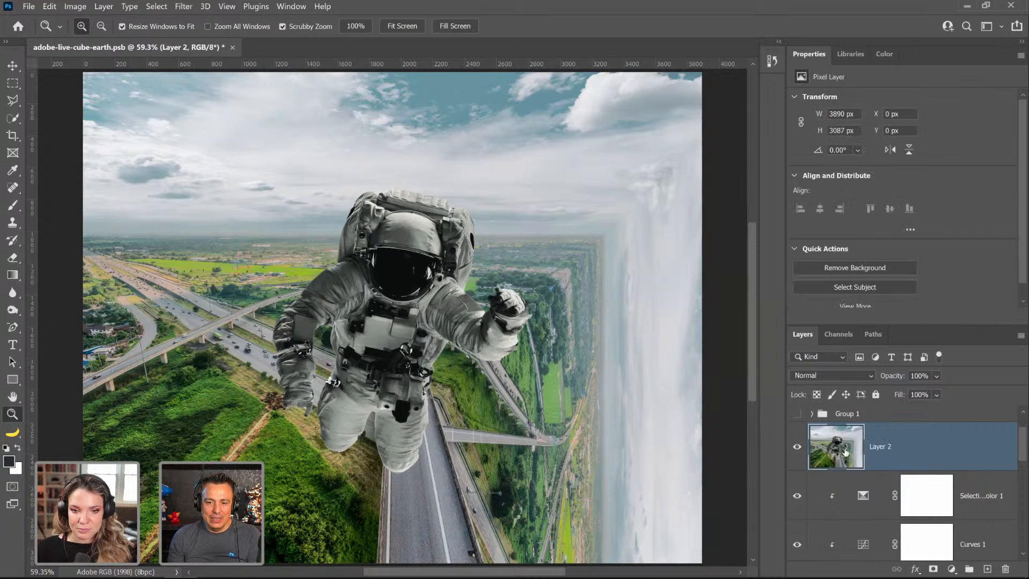
{"action": "double_click", "coordinate": [880, 446]}
{"action": "type", "text": "F"}
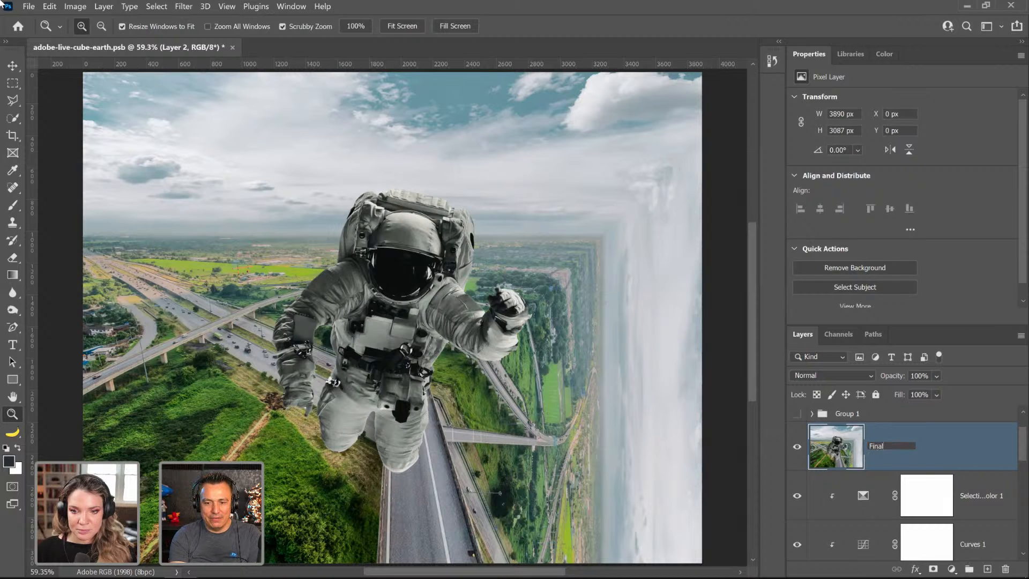
{"action": "type", "text": "inal"}
{"action": "key", "text": "Return"}
Step: Convert the Final layer to a smart object, and open its contents to check them before returning to the main document
{"action": "right_click", "coordinate": [839, 431]}
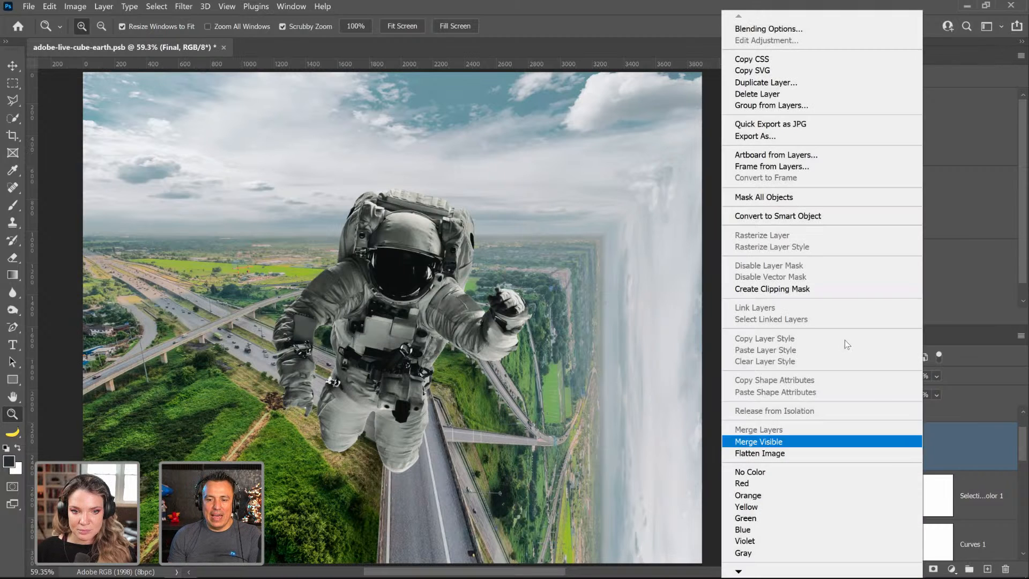
{"action": "left_click", "coordinate": [852, 216]}
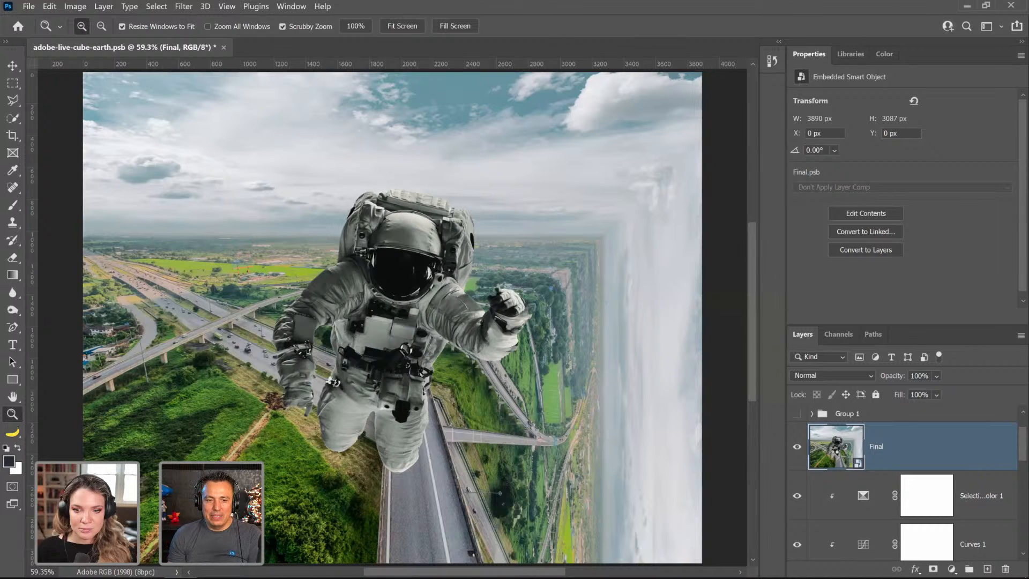
{"action": "double_click", "coordinate": [835, 449]}
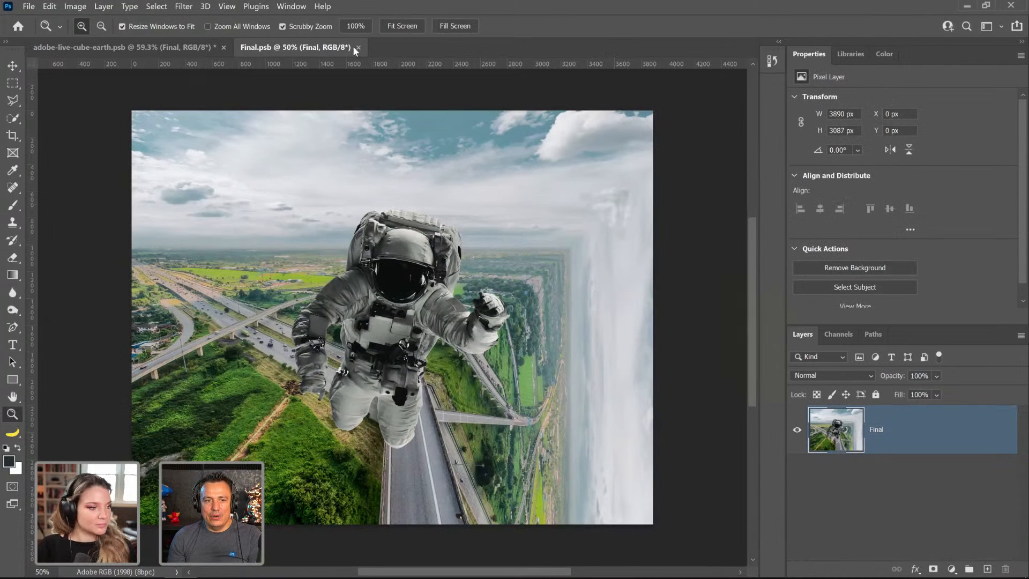
{"action": "key", "text": "ctrl+w"}
{"action": "left_click", "coordinate": [798, 505]}
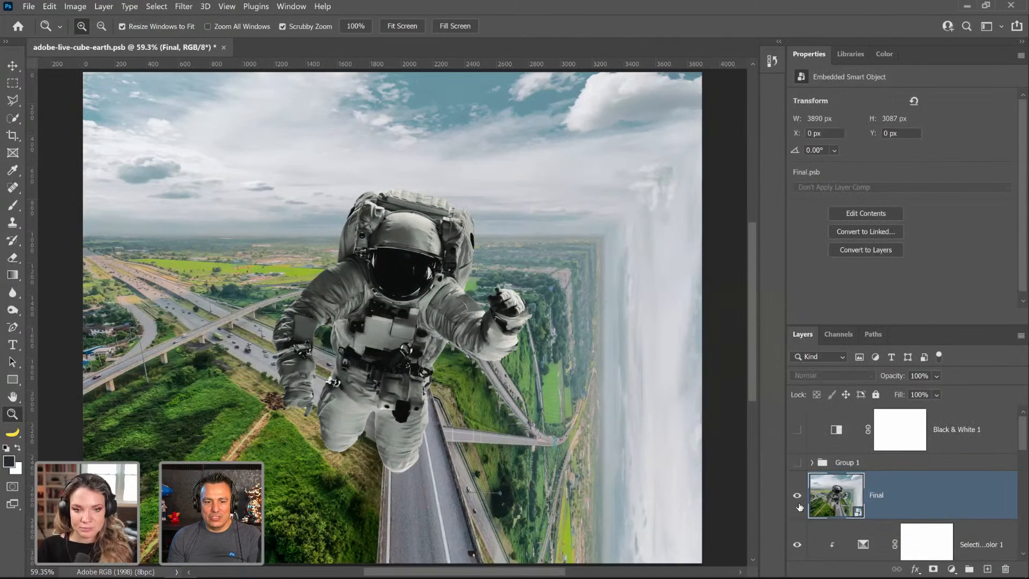
Step: Apply Camera Raw Filter basics to Final: warmer temperature, Tint +4, Contrast +20, Highlights -35, Shadows +32, Texture +17, Clarity +7, Vibrance +16
{"action": "left_click", "coordinate": [183, 7]}
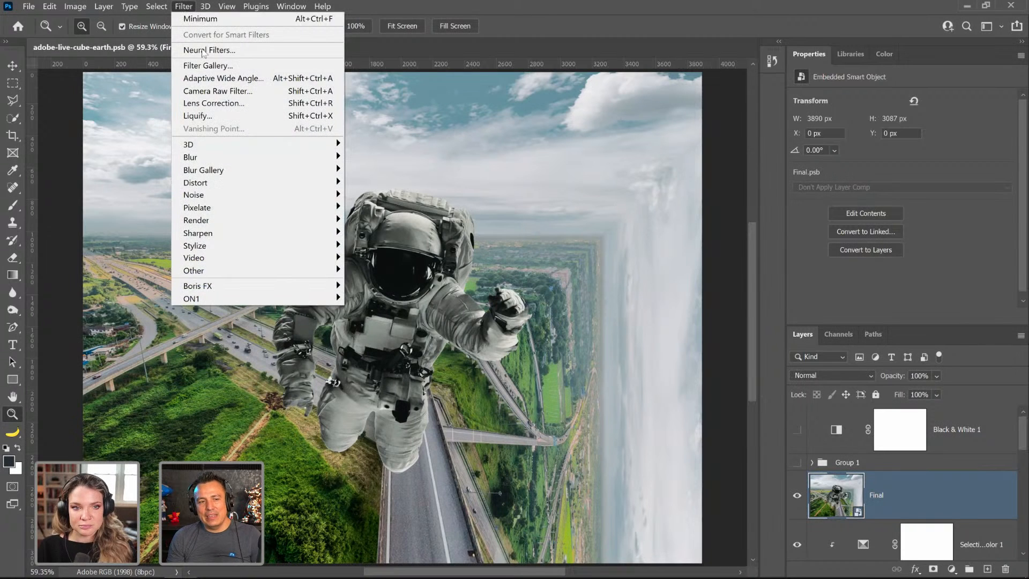
{"action": "left_click", "coordinate": [226, 94]}
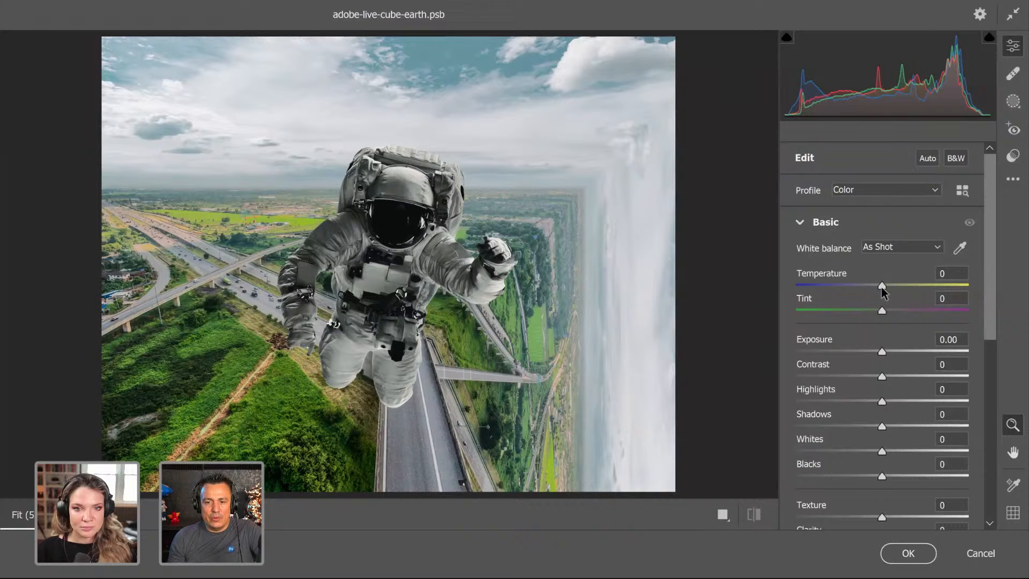
{"action": "mouse_move", "coordinate": [881, 286]}
{"action": "left_mouse_down"}
{"action": "mouse_move", "coordinate": [886, 311]}
{"action": "mouse_move", "coordinate": [889, 286]}
{"action": "left_mouse_up"}
{"action": "left_click_drag", "start_coordinate": [882, 376], "coordinate": [845, 401]}
{"action": "left_click_drag", "start_coordinate": [904, 429], "coordinate": [891, 454]}
{"action": "scroll", "coordinate": [887, 459], "scroll_direction": "down", "scroll_amount": 3}
{"action": "scroll", "coordinate": [886, 467], "scroll_direction": "down", "scroll_amount": 3}
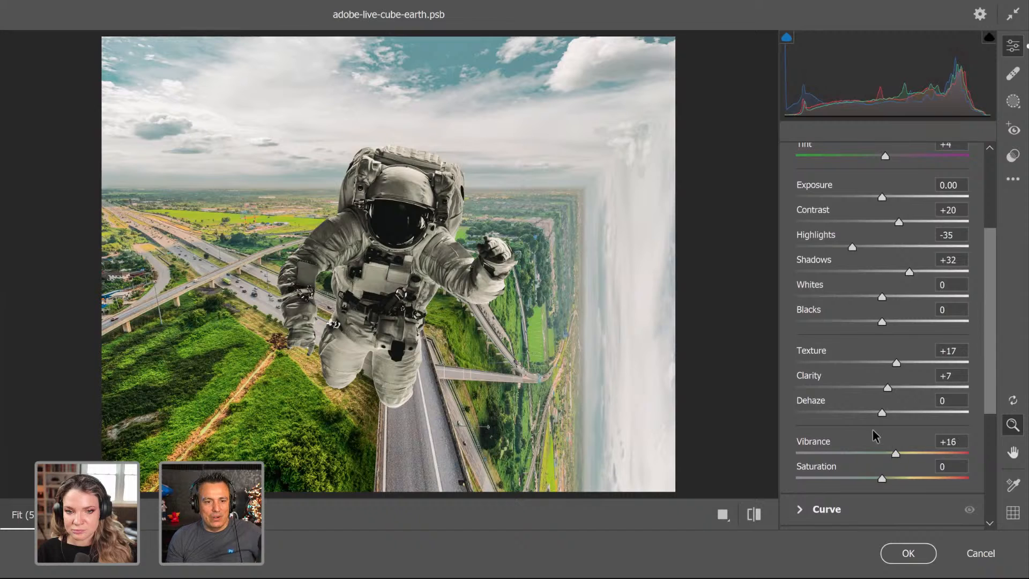
Step: Sharpen the image in the Camera Raw detail settings with Sharpening 44 and Masking 95, previewing the mask while adjusting it
{"action": "scroll", "coordinate": [874, 429], "scroll_direction": "down", "scroll_amount": 4}
{"action": "left_click", "coordinate": [829, 427]}
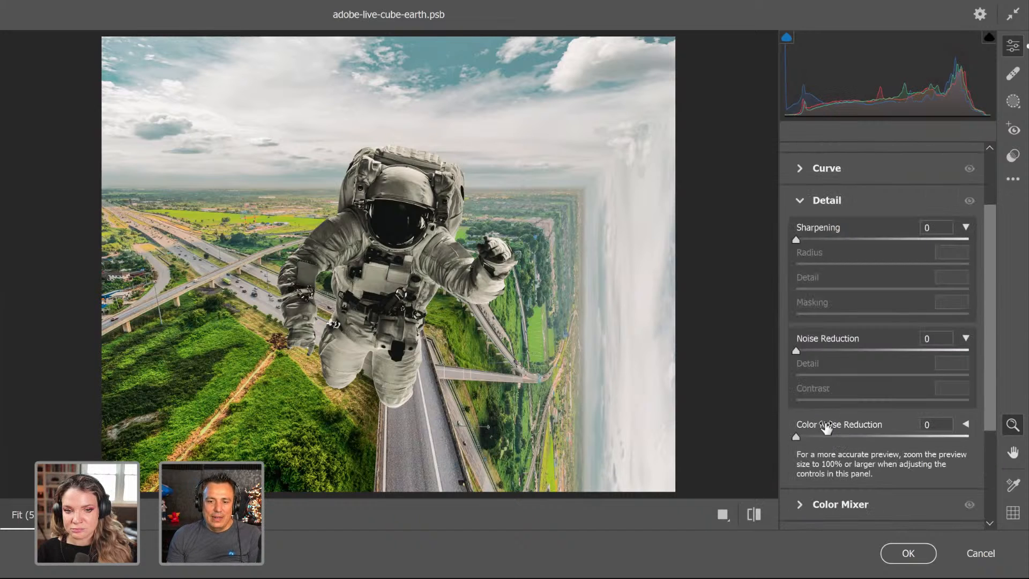
{"action": "mouse_move", "coordinate": [797, 241]}
{"action": "left_mouse_down"}
{"action": "mouse_move", "coordinate": [881, 237]}
{"action": "mouse_move", "coordinate": [790, 248]}
{"action": "mouse_move", "coordinate": [859, 244]}
{"action": "mouse_move", "coordinate": [803, 240]}
{"action": "left_mouse_up"}
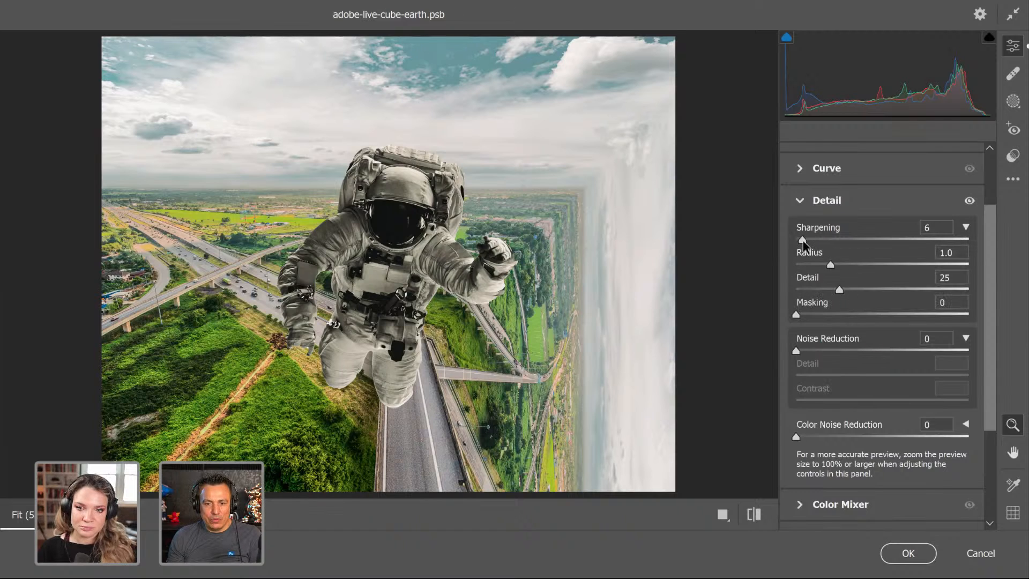
{"action": "key", "text": "alt"}
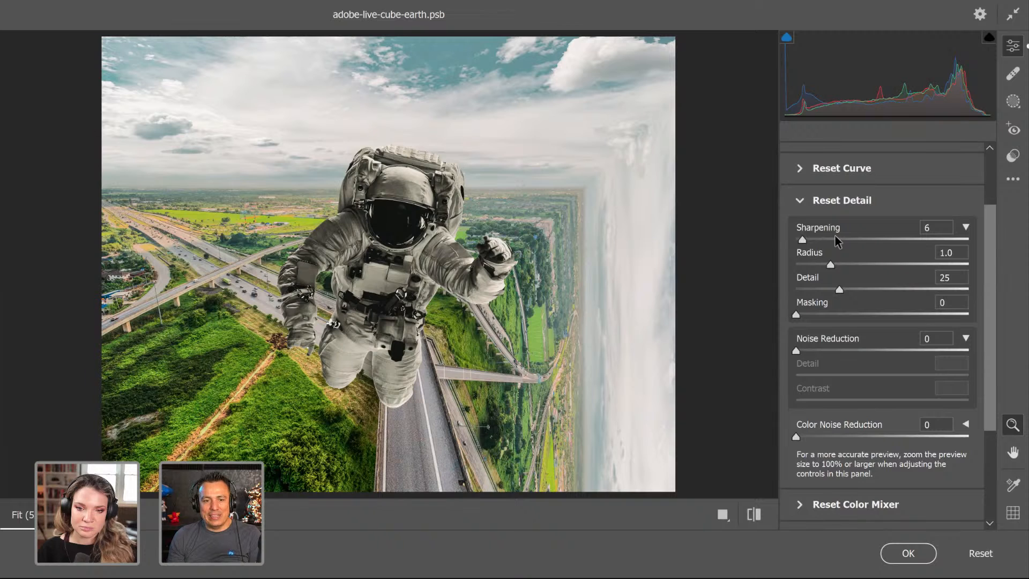
{"action": "left_click_drag", "start_coordinate": [835, 235], "coordinate": [846, 274]}
{"action": "key", "text": "alt"}
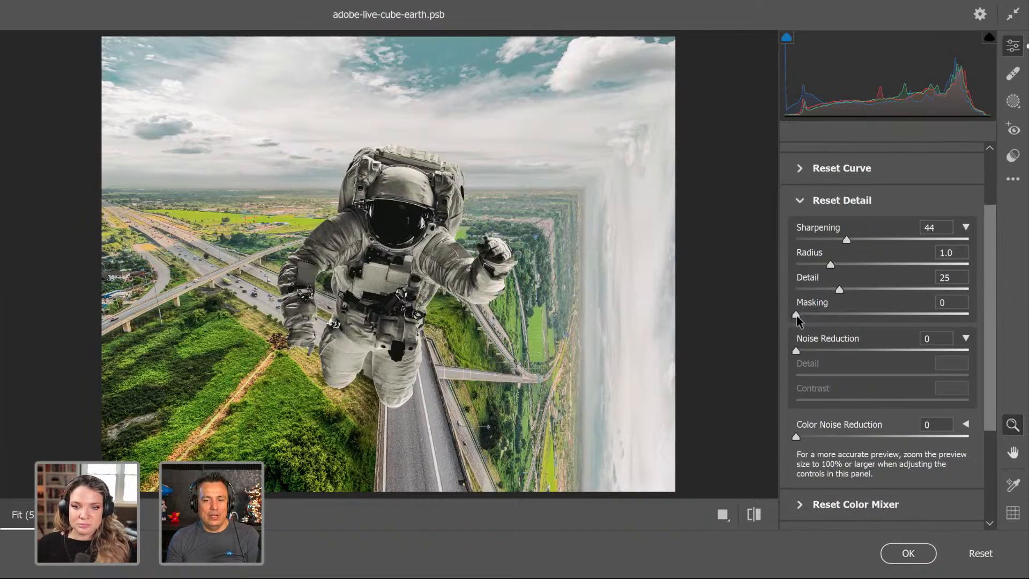
{"action": "mouse_move", "coordinate": [800, 317]}
{"action": "left_mouse_down"}
{"action": "mouse_move", "coordinate": [820, 320]}
{"action": "mouse_move", "coordinate": [795, 322]}
{"action": "left_mouse_up"}
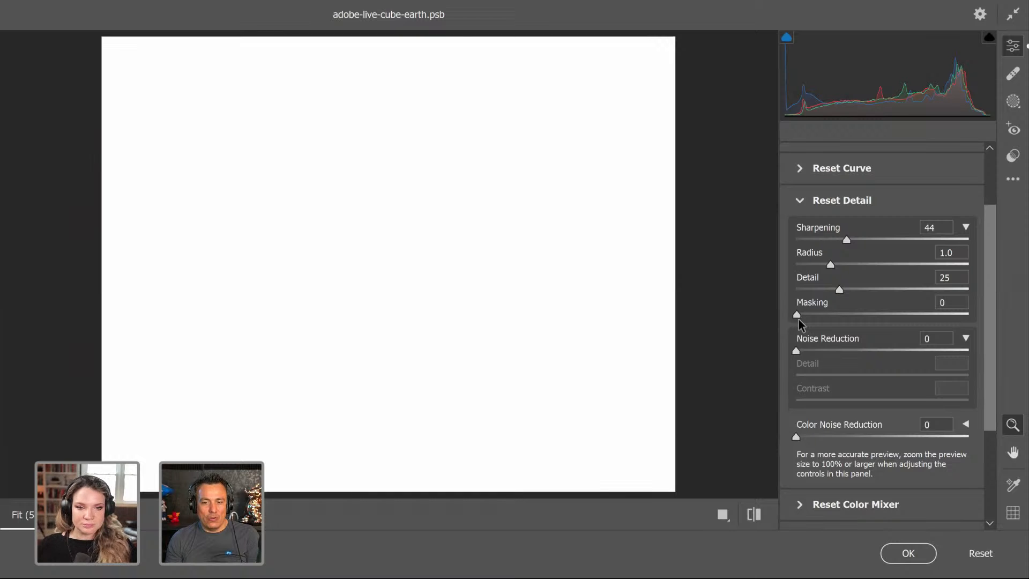
{"action": "left_click_drag", "start_coordinate": [798, 322], "coordinate": [865, 321]}
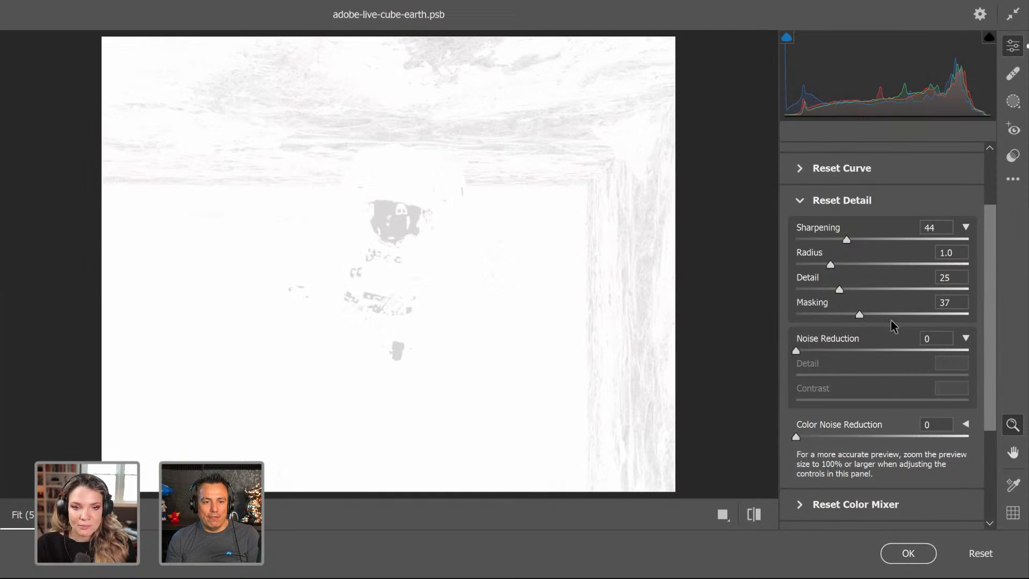
{"action": "left_click_drag", "start_coordinate": [937, 320], "coordinate": [946, 320]}
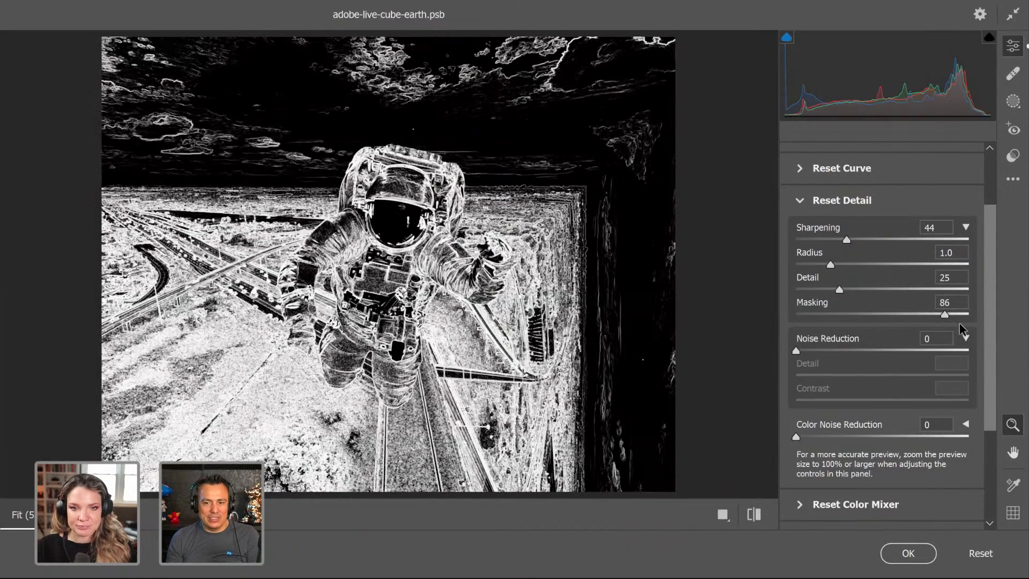
{"action": "left_click_drag", "start_coordinate": [945, 319], "coordinate": [960, 323]}
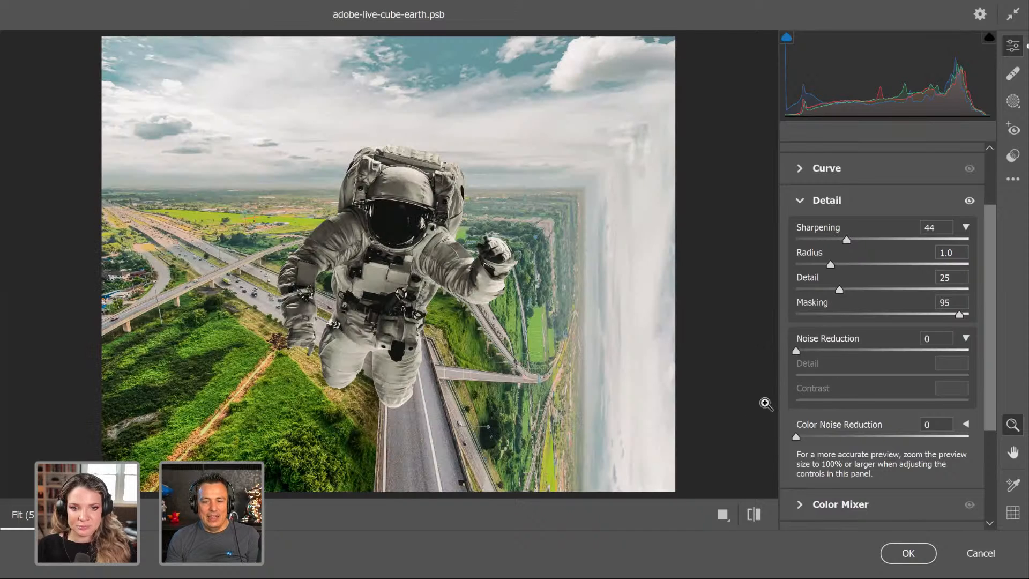
{"action": "left_click", "coordinate": [801, 200]}
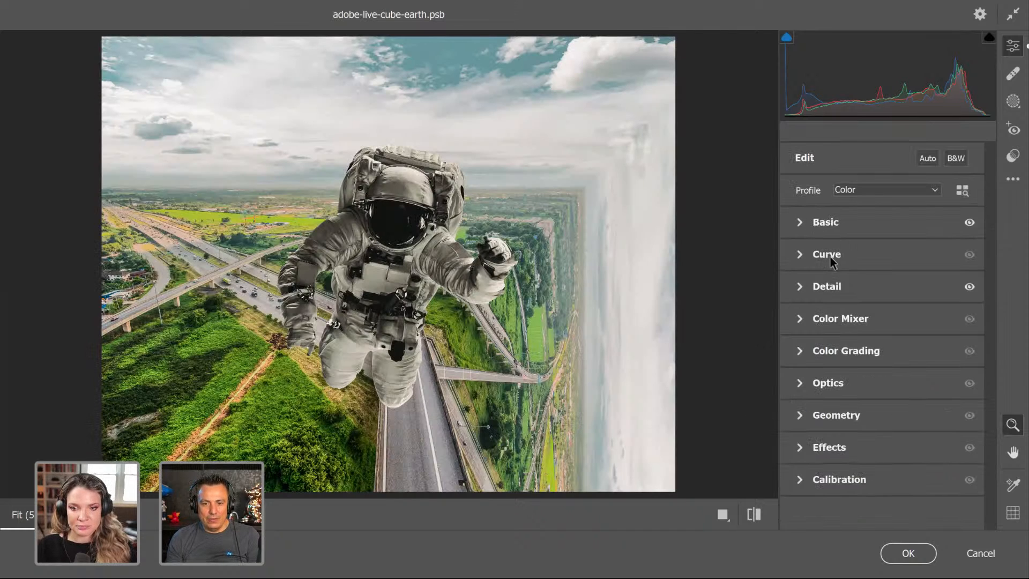
Step: Add Grain 24 and Vignetting -19 in the Camera Raw effects settings
{"action": "left_click", "coordinate": [801, 447]}
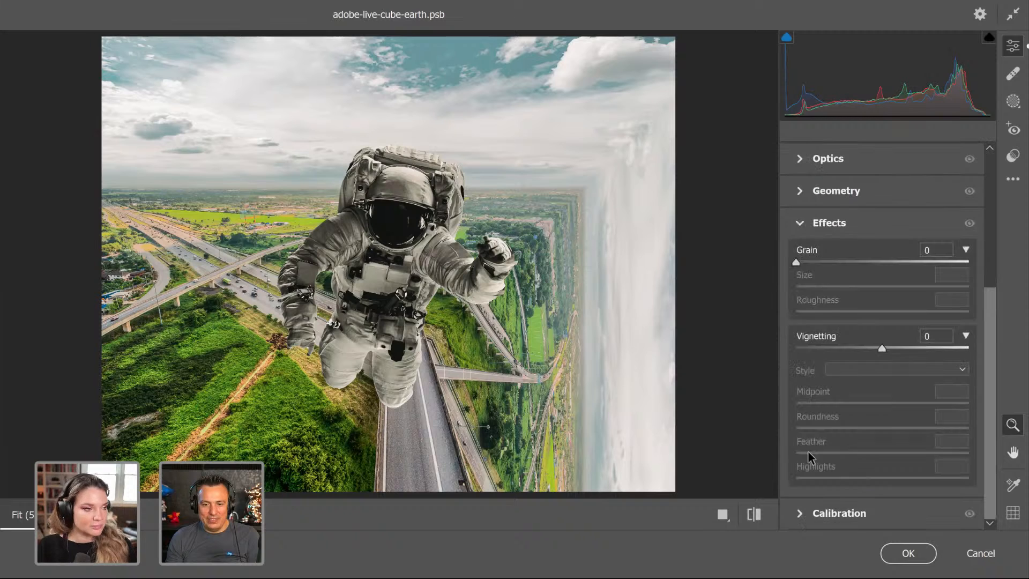
{"action": "left_click_drag", "start_coordinate": [803, 262], "coordinate": [839, 268]}
{"action": "mouse_move", "coordinate": [867, 346]}
{"action": "left_mouse_down"}
{"action": "mouse_move", "coordinate": [850, 345]}
{"action": "mouse_move", "coordinate": [866, 349]}
{"action": "left_mouse_up"}
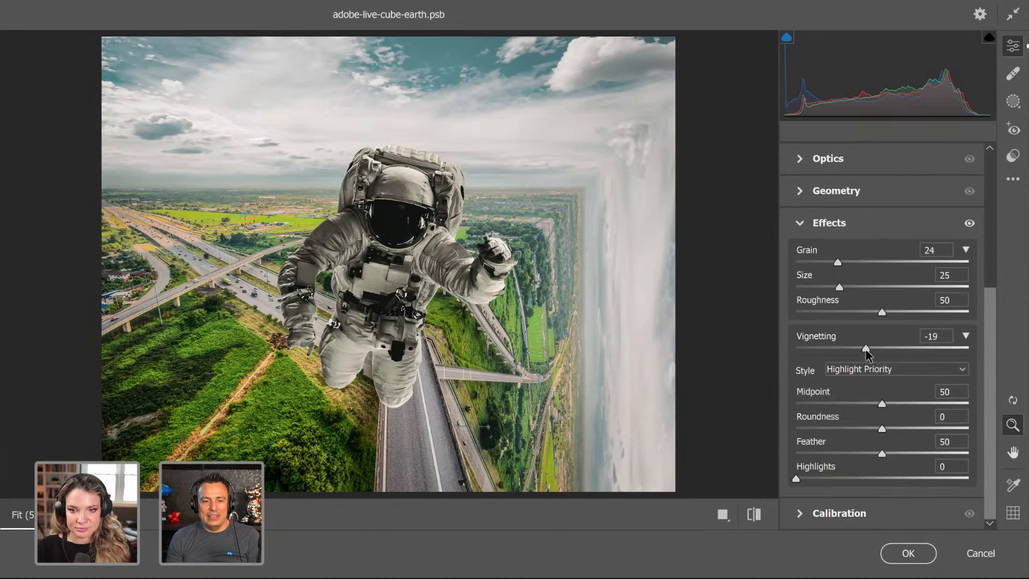
{"action": "left_click", "coordinate": [802, 223]}
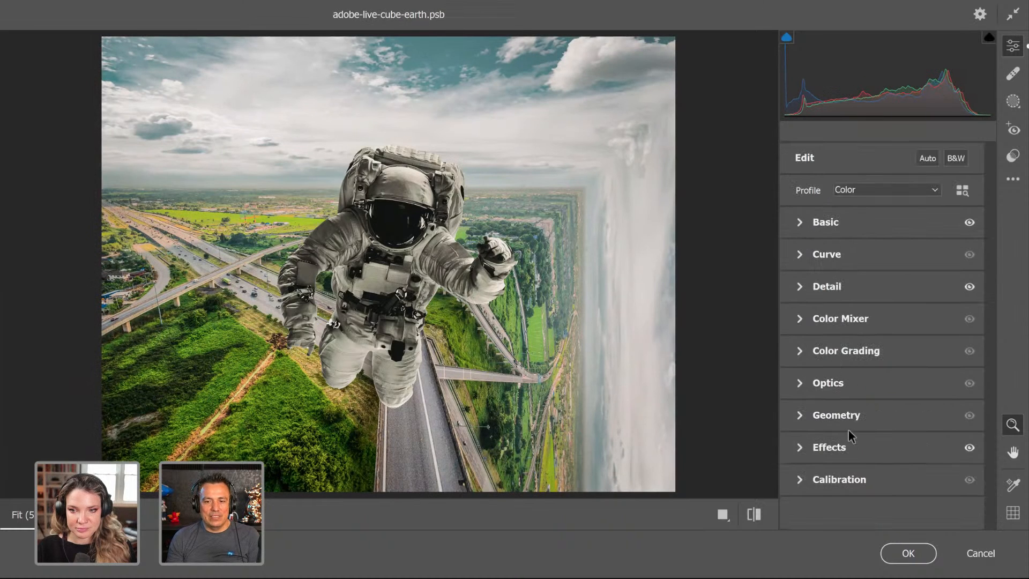
Step: Grade the shadows with a moderate warm yellow tint and luminance -58, and apply the Camera Raw filter
{"action": "left_click", "coordinate": [800, 351]}
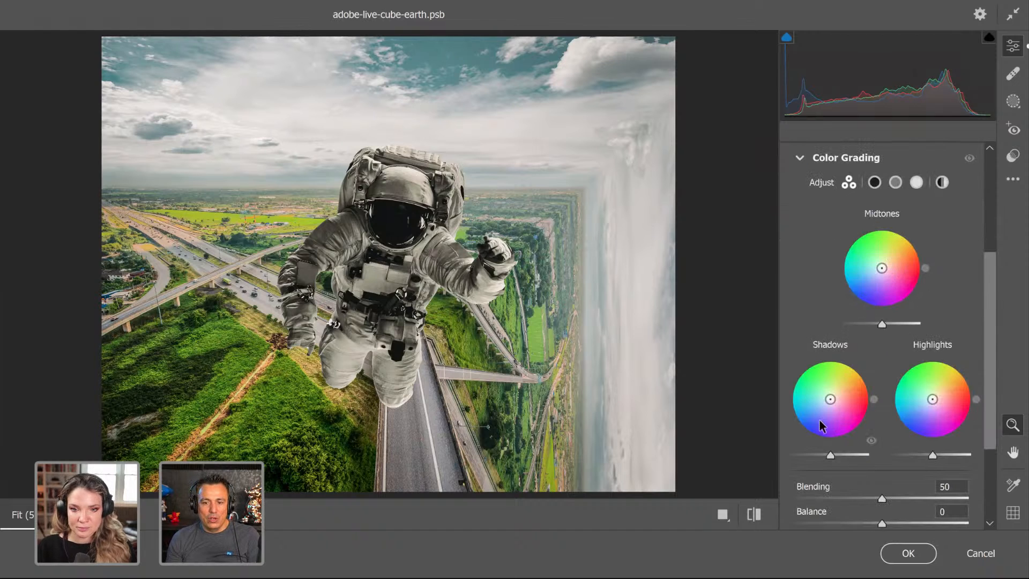
{"action": "left_click_drag", "start_coordinate": [830, 399], "coordinate": [849, 377]}
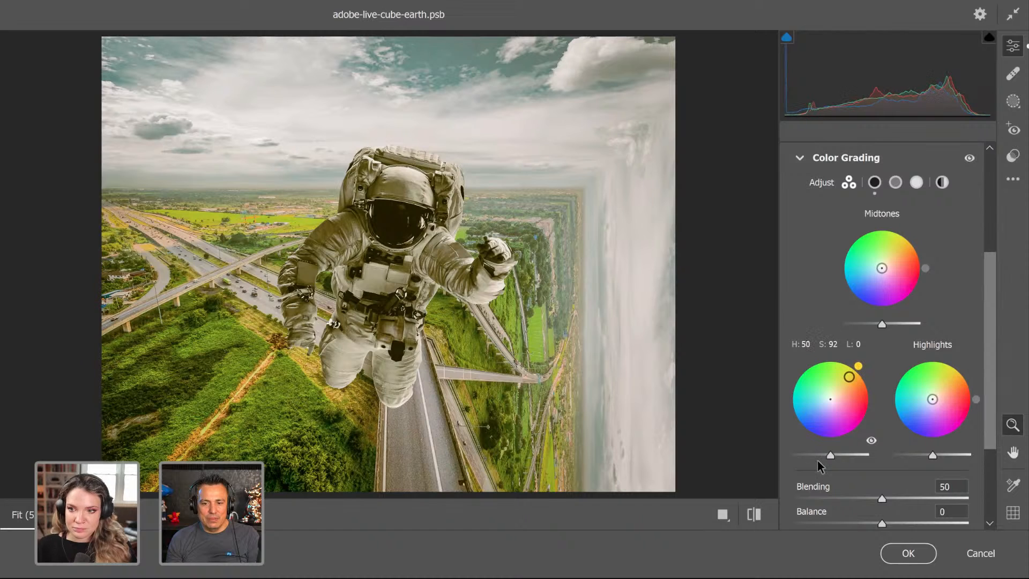
{"action": "left_click_drag", "start_coordinate": [830, 455], "coordinate": [808, 457]}
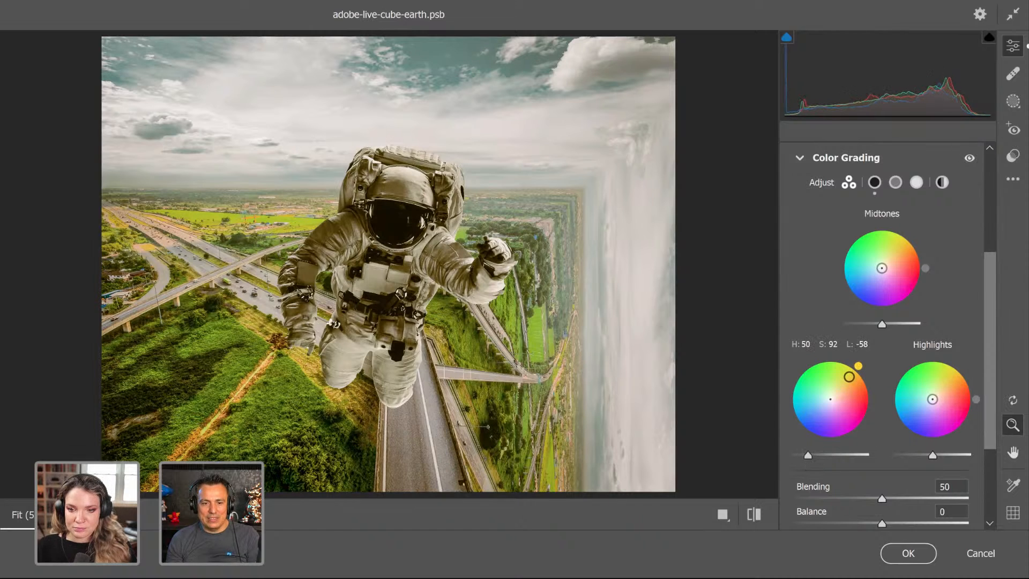
{"action": "left_click_drag", "start_coordinate": [848, 376], "coordinate": [839, 388]}
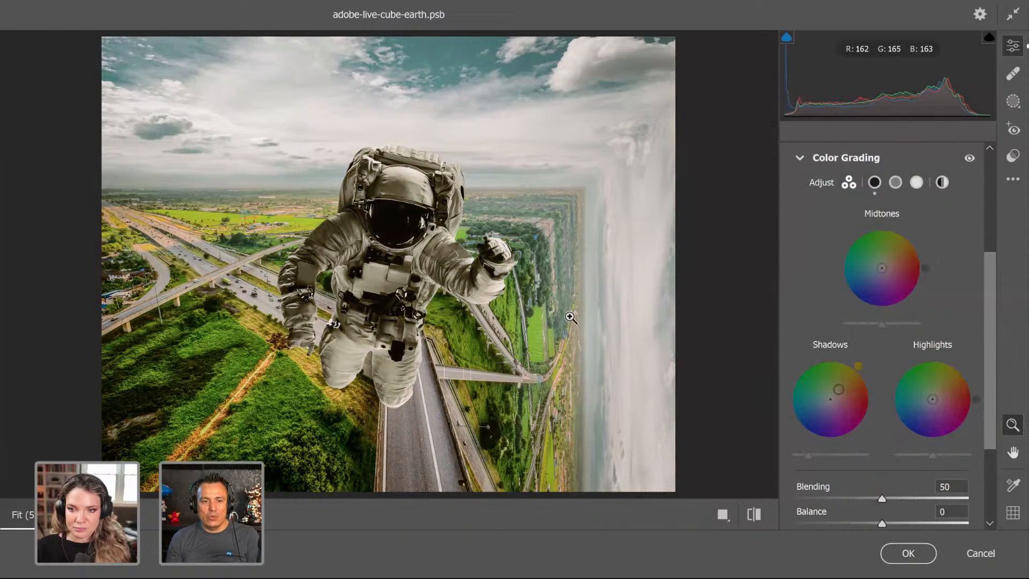
{"action": "left_click", "coordinate": [917, 559]}
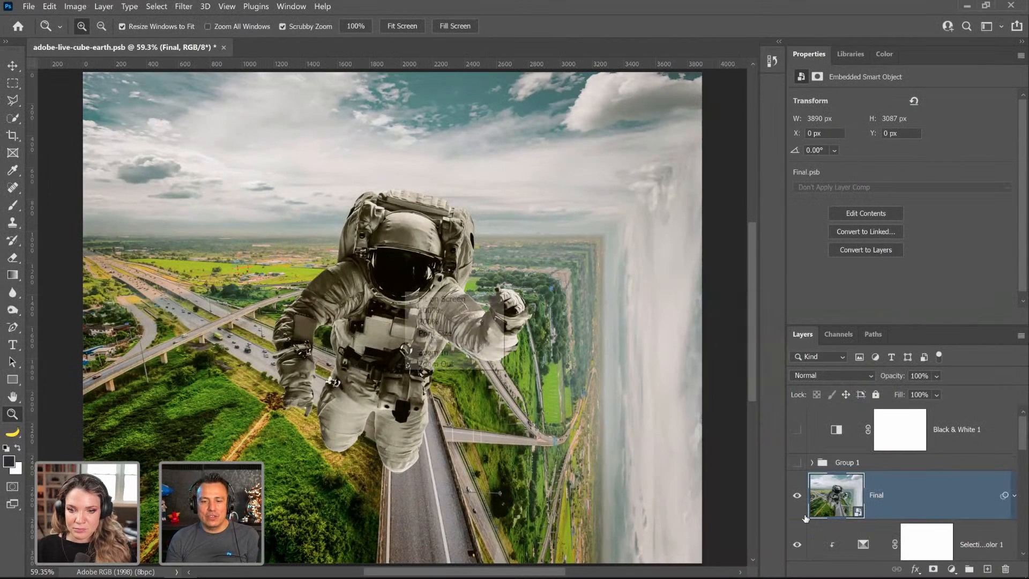
Step: Hide the Final layer and group the astronaut layer with its Curves and Selective Color adjustments as Astronaut
{"action": "key", "text": "ctrl+minus"}
{"action": "key", "text": "ctrl+comma"}
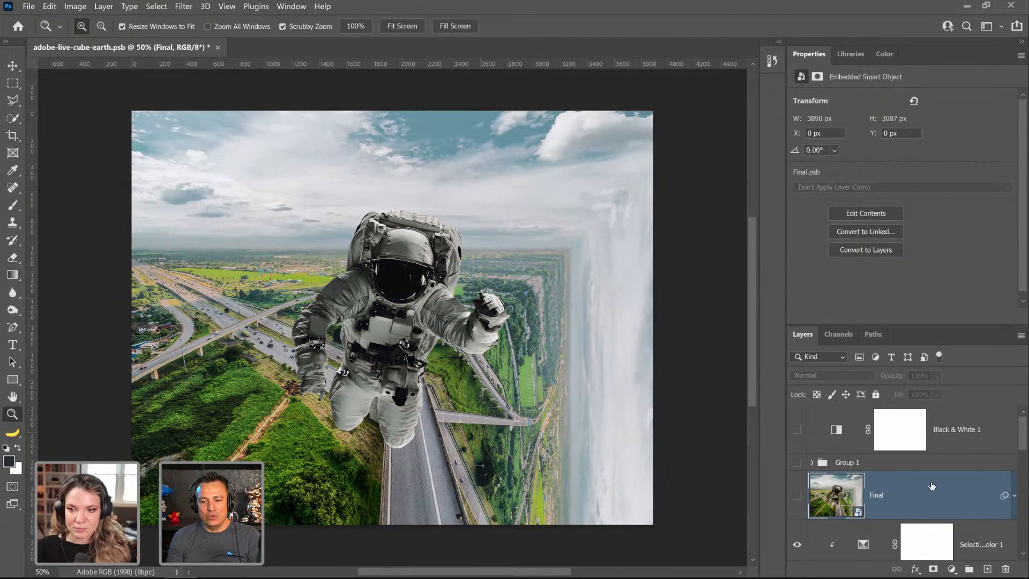
{"action": "scroll", "coordinate": [851, 510], "scroll_direction": "down", "scroll_amount": 2}
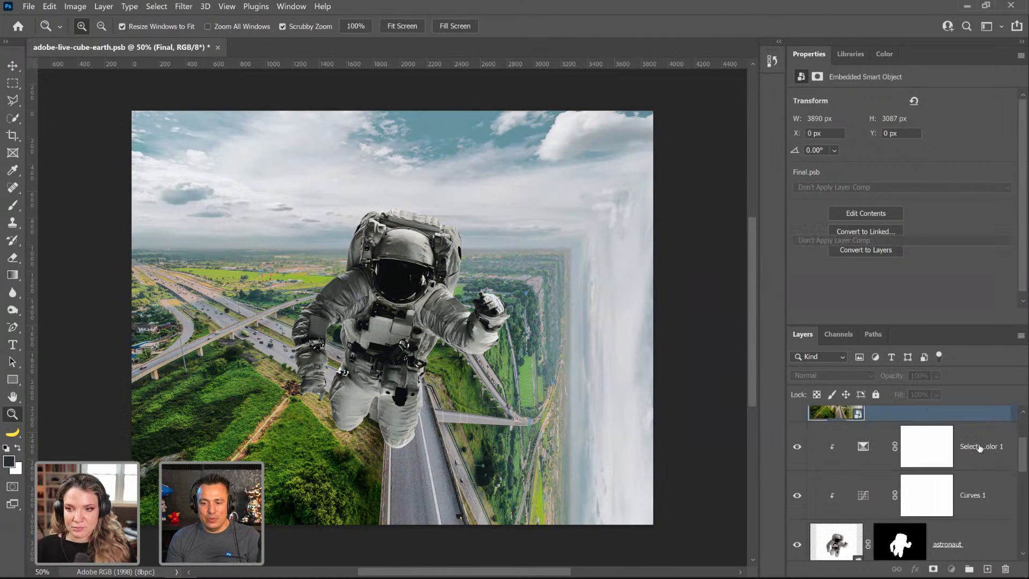
{"action": "left_click", "coordinate": [971, 547]}
{"action": "left_click", "coordinate": [978, 450], "text": "shift"}
{"action": "key", "text": "ctrl+g"}
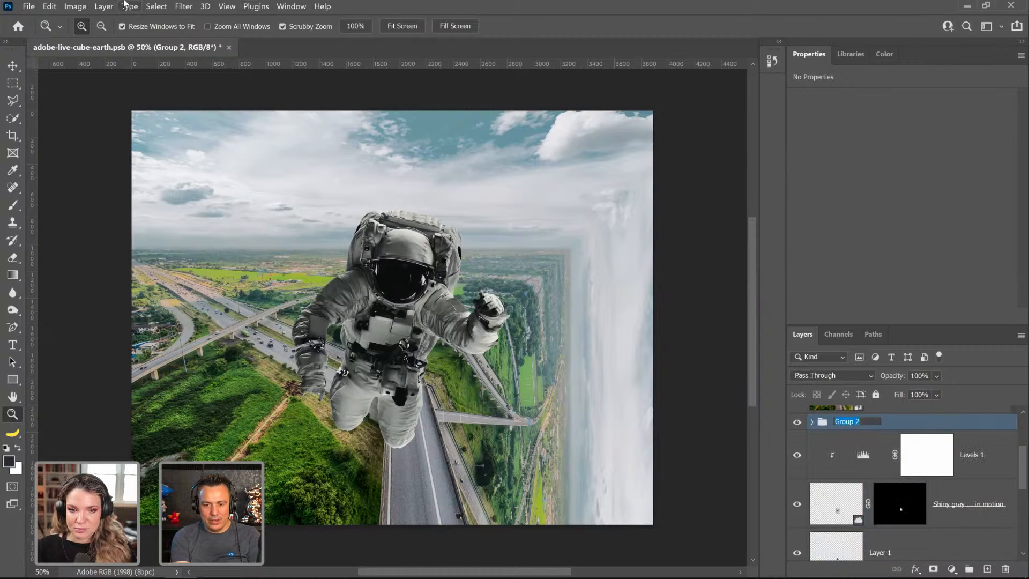
{"action": "type", "text": "Astronau"}
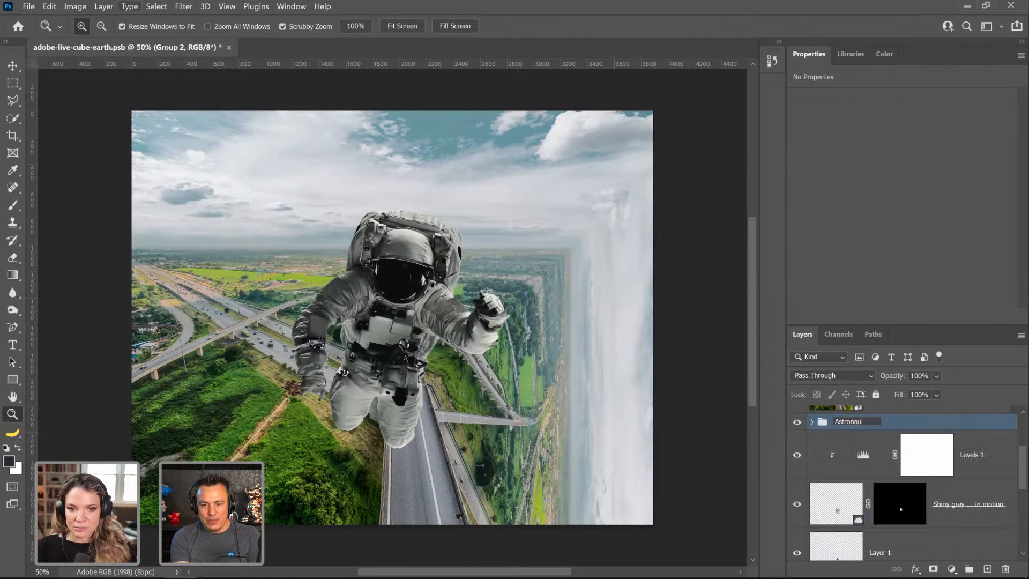
{"action": "type", "text": "t"}
{"action": "key", "text": "Return"}
{"action": "scroll", "coordinate": [393, 321], "scroll_direction": "up", "scroll_amount": 1}
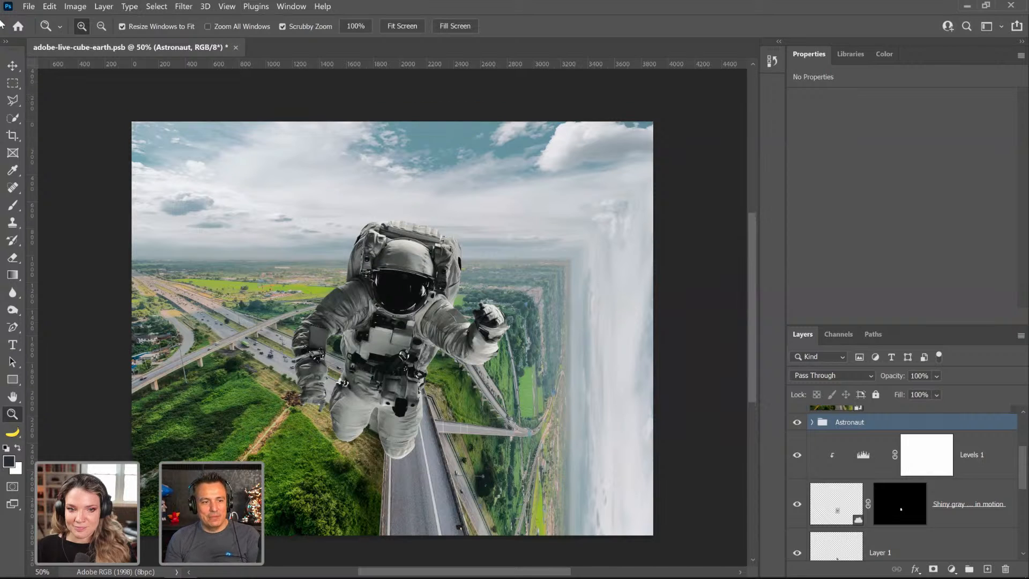
Step: Move the Astronaut group up and left to uncover the bridge, and copy the whole canvas merged
{"action": "left_click", "coordinate": [15, 66]}
{"action": "left_click_drag", "start_coordinate": [445, 316], "coordinate": [330, 249]}
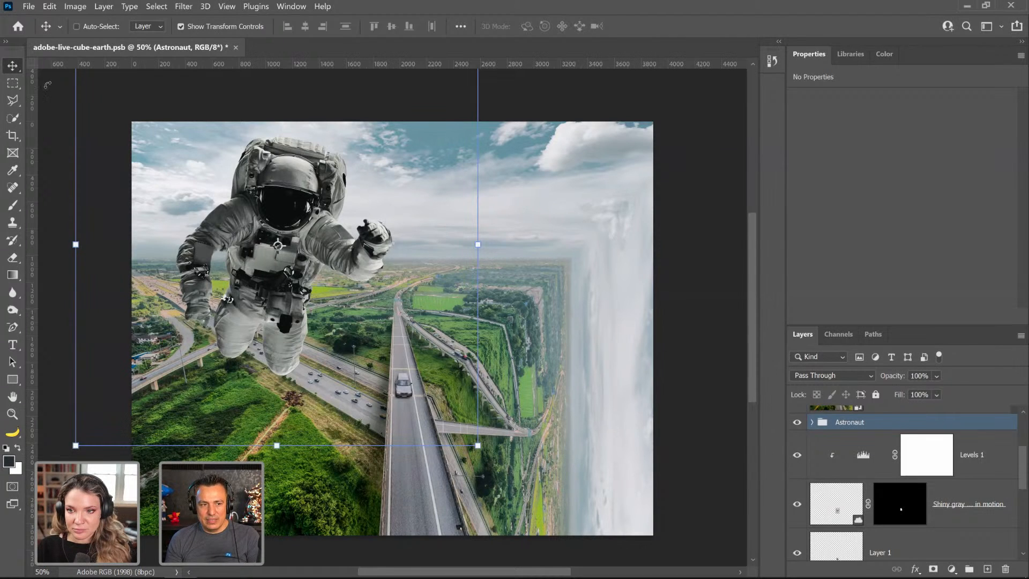
{"action": "left_click", "coordinate": [13, 83]}
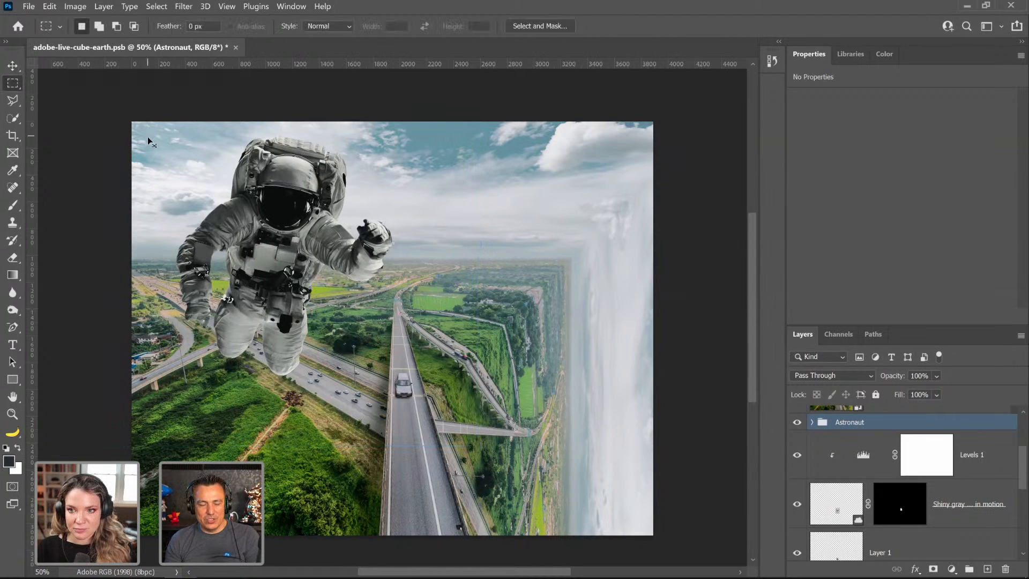
{"action": "key", "text": "ctrl+a"}
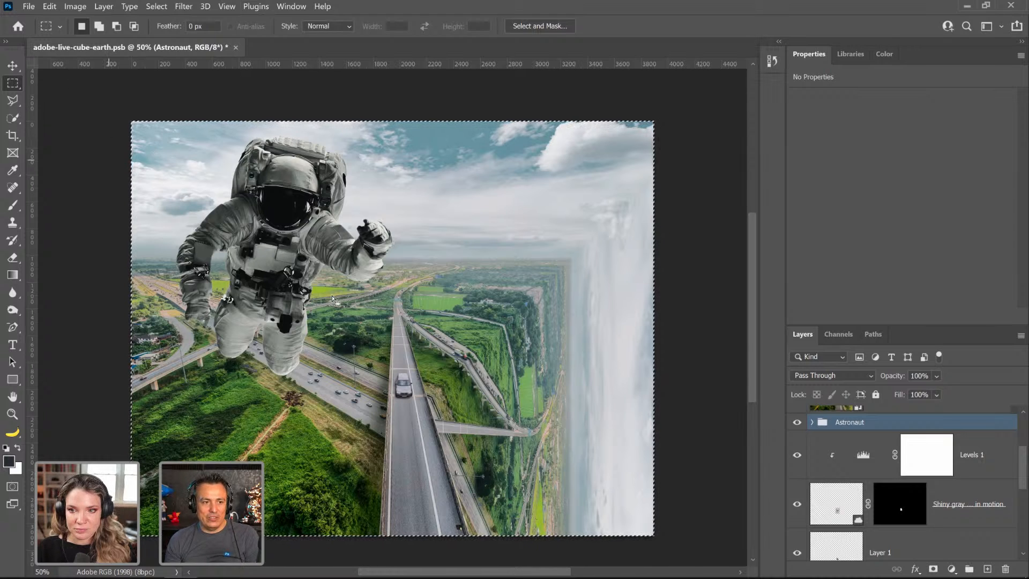
{"action": "left_click", "coordinate": [50, 7]}
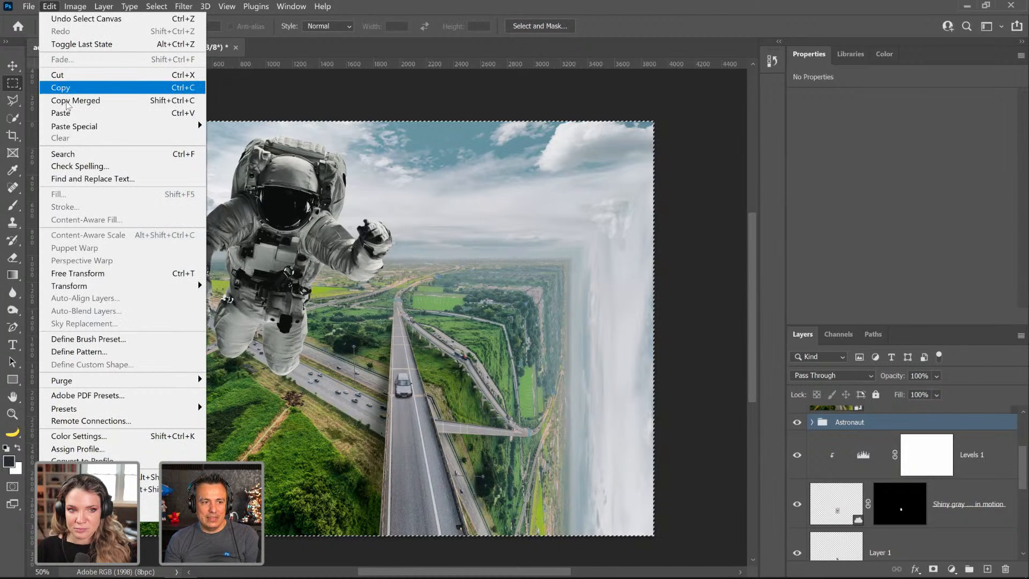
{"action": "left_click", "coordinate": [110, 103]}
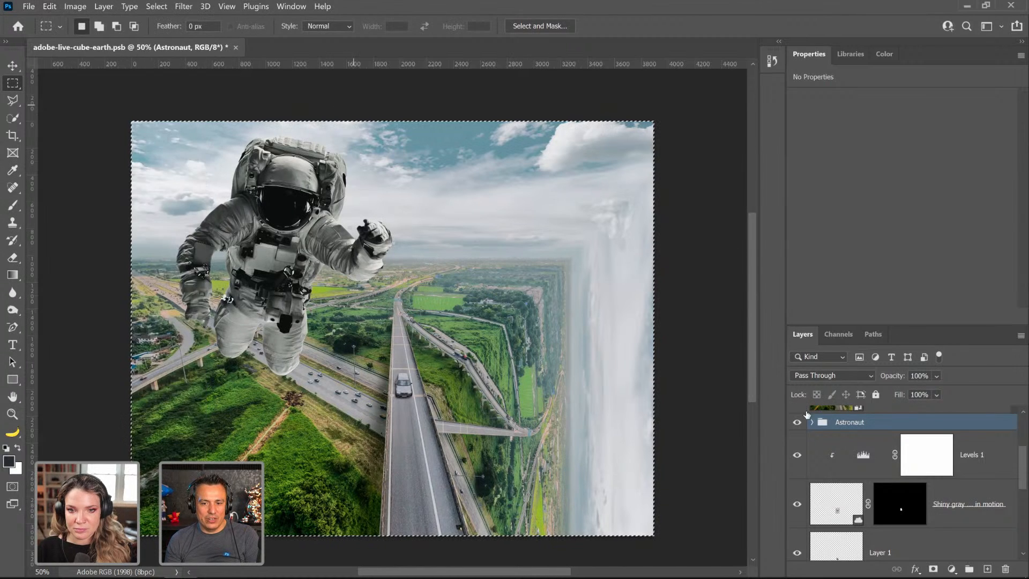
Step: Show the Final layer, open its smart object contents, and paste the merged copy onto a new layer above the old image
{"action": "scroll", "coordinate": [814, 463], "scroll_direction": "up", "scroll_amount": 1}
{"action": "left_click", "coordinate": [796, 439]}
{"action": "double_click", "coordinate": [840, 444]}
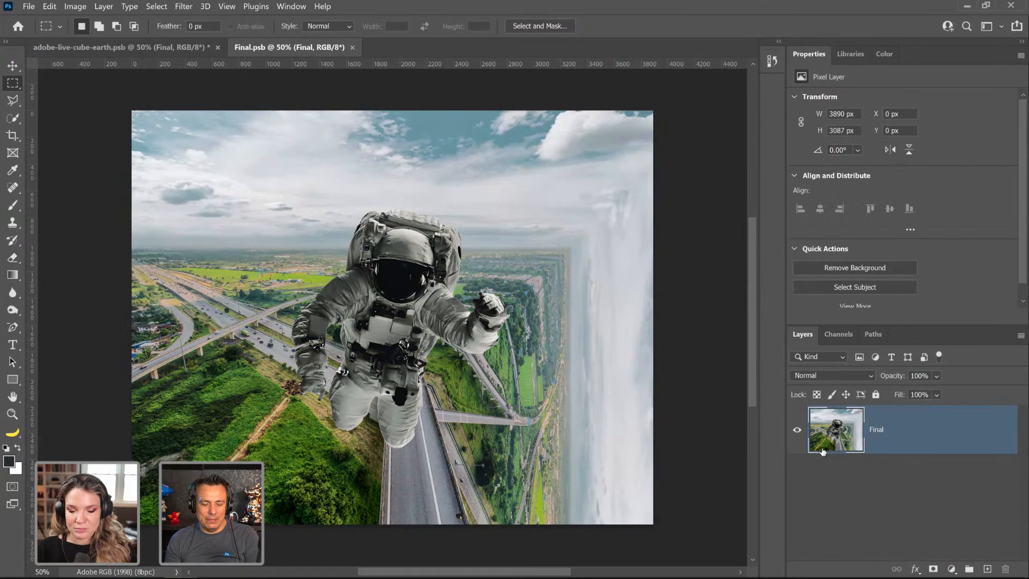
{"action": "key", "text": "ctrl+shift+alt+n"}
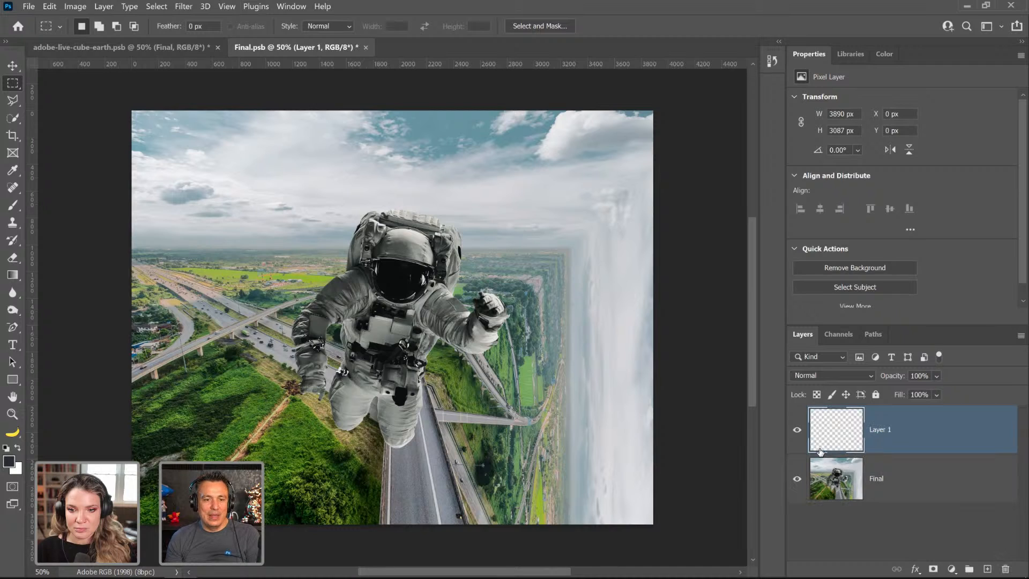
{"action": "key", "text": "ctrl+v"}
Step: Compare the pasted layer with the old image, leave it visible, and close Final.psb with its changes saved
{"action": "left_click", "coordinate": [799, 434]}
{"action": "left_click", "coordinate": [799, 434]}
{"action": "left_click", "coordinate": [799, 434]}
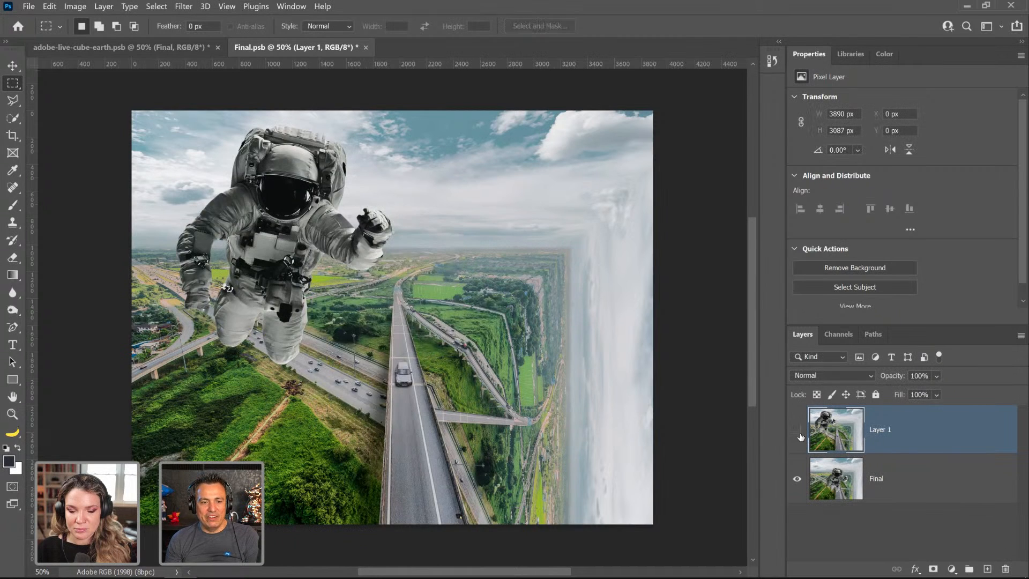
{"action": "left_click", "coordinate": [799, 434]}
{"action": "left_click", "coordinate": [365, 47]}
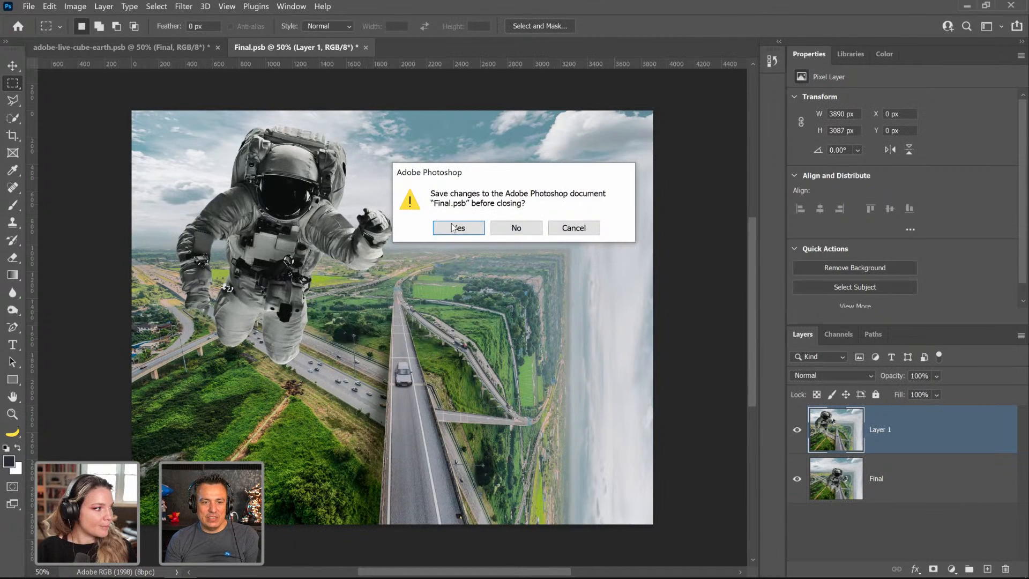
{"action": "left_click", "coordinate": [457, 228]}
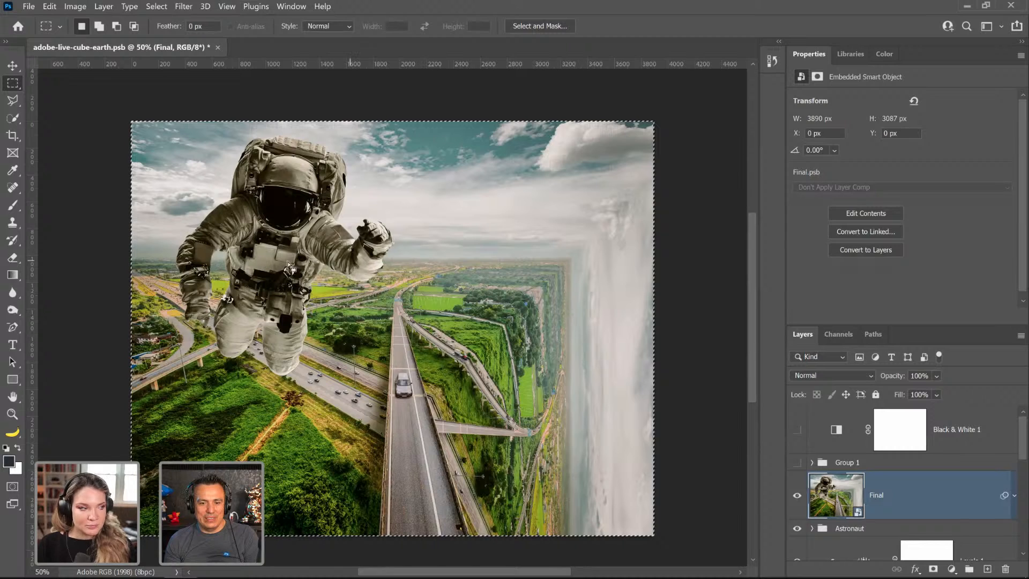
Step: Compare the composite with and without the Final layer, leave the layer hidden, and save the document
{"action": "left_click", "coordinate": [798, 496]}
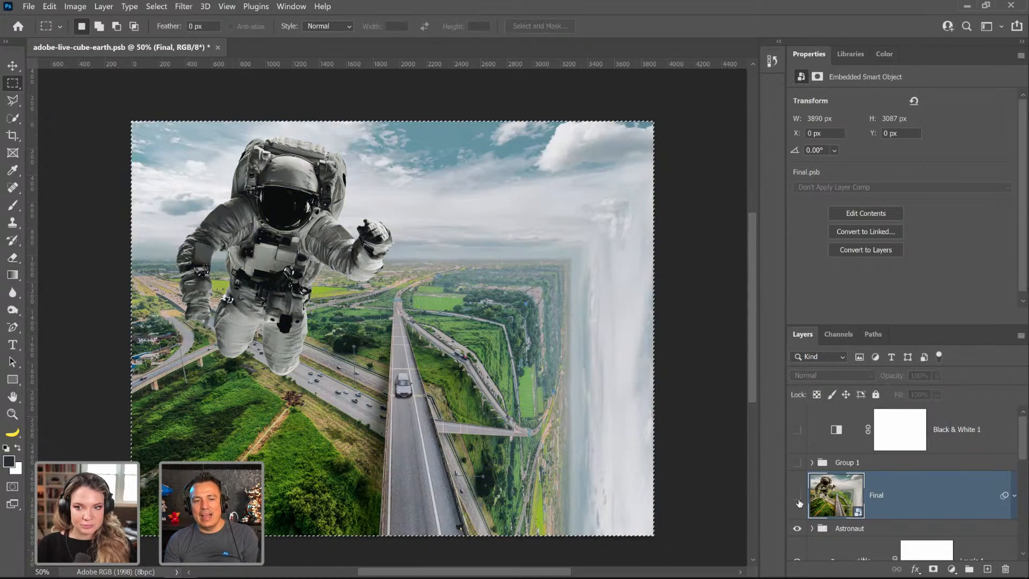
{"action": "left_click", "coordinate": [798, 497]}
{"action": "left_click", "coordinate": [797, 497]}
{"action": "left_click", "coordinate": [798, 498]}
{"action": "left_click", "coordinate": [800, 504]}
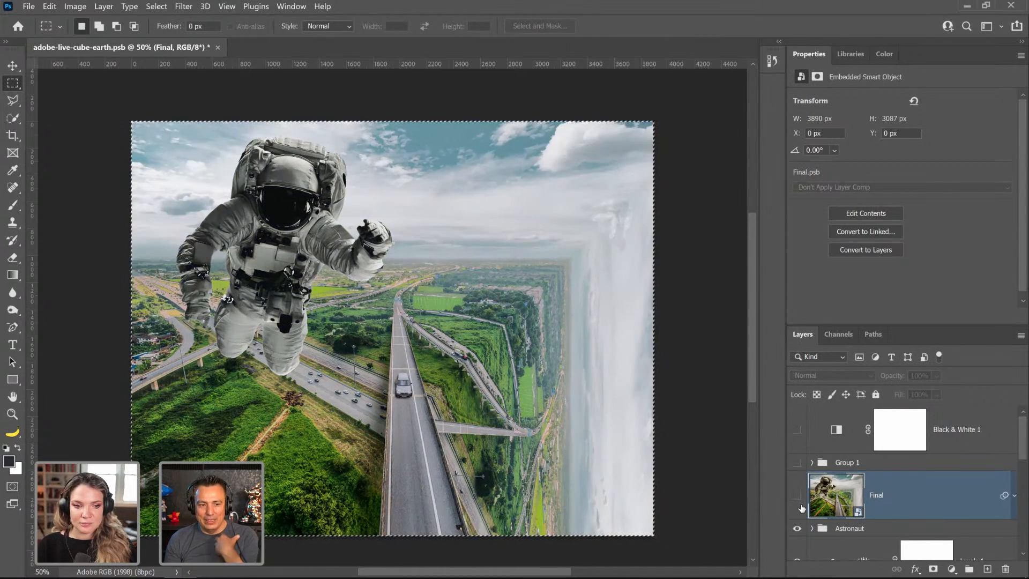
{"action": "left_click", "coordinate": [800, 506]}
{"action": "left_click", "coordinate": [801, 510]}
{"action": "left_click", "coordinate": [801, 511]}
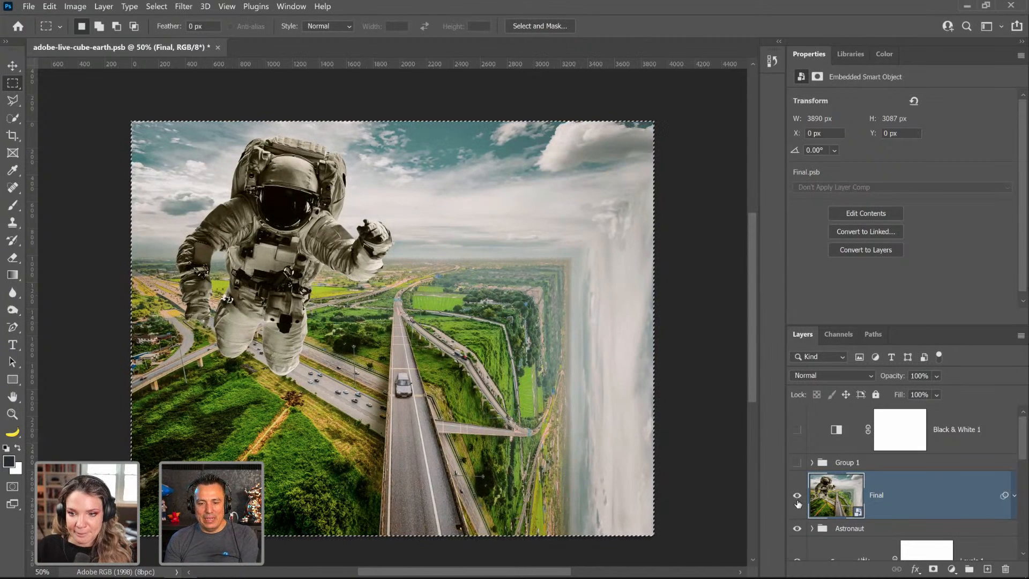
{"action": "left_click", "coordinate": [798, 504]}
{"action": "scroll", "coordinate": [844, 477], "scroll_direction": "down", "scroll_amount": 5}
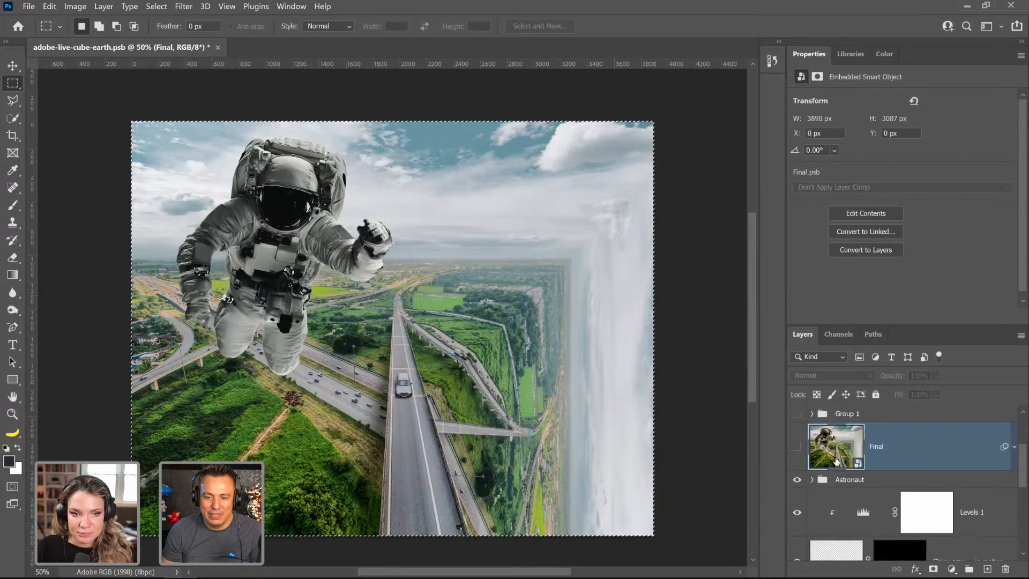
{"action": "key", "text": "ctrl+s"}
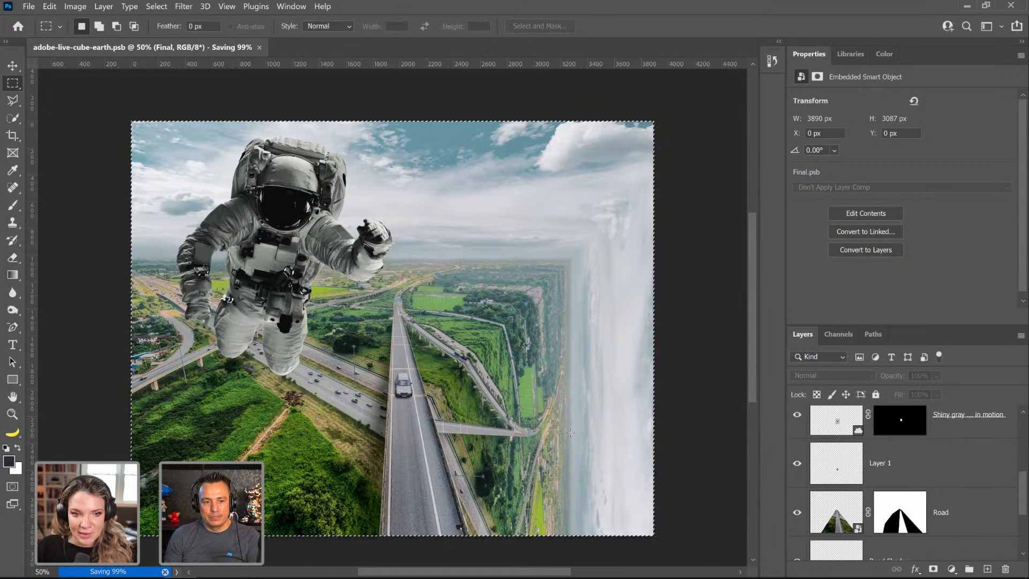
{"action": "scroll", "coordinate": [875, 500], "scroll_direction": "up", "scroll_amount": 5}
{"action": "scroll", "coordinate": [873, 501], "scroll_direction": "down", "scroll_amount": 1}
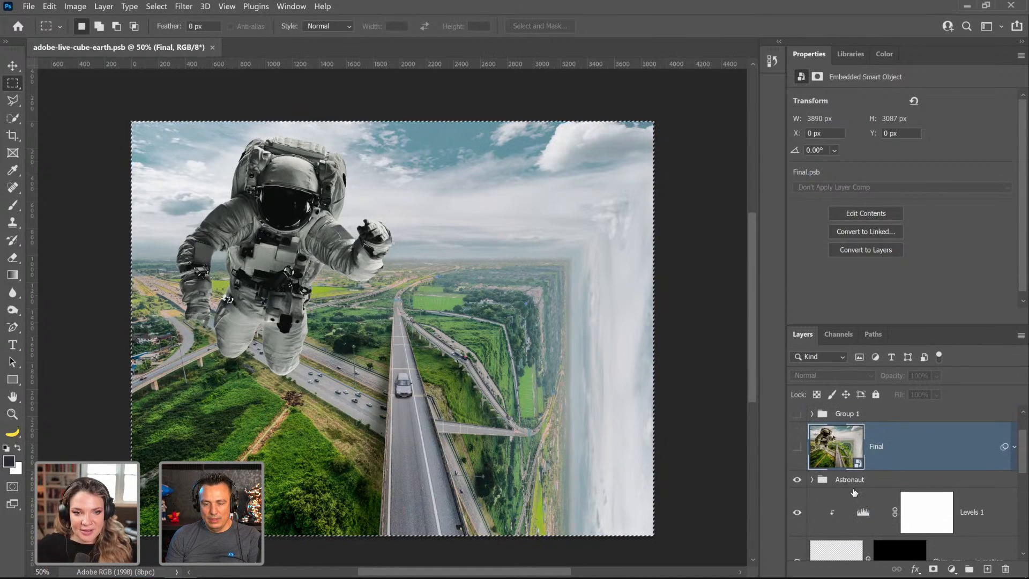
Step: Free Transform the Astronaut group, tilting it clockwise by about 11.91° and adjusting its size and position over the highways beside the bridge
{"action": "key", "text": "alt+bracketleft"}
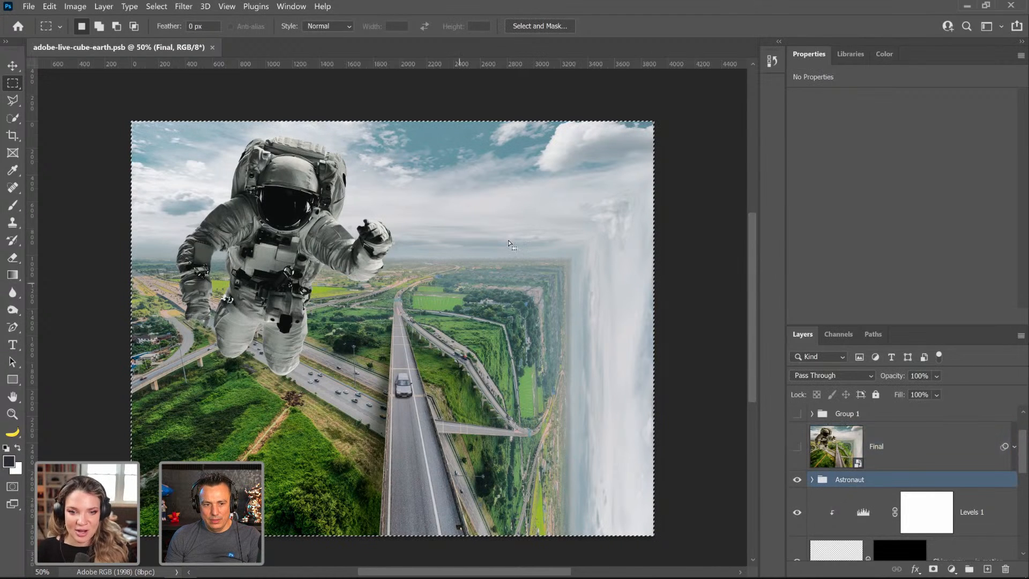
{"action": "key", "text": "ctrl+t"}
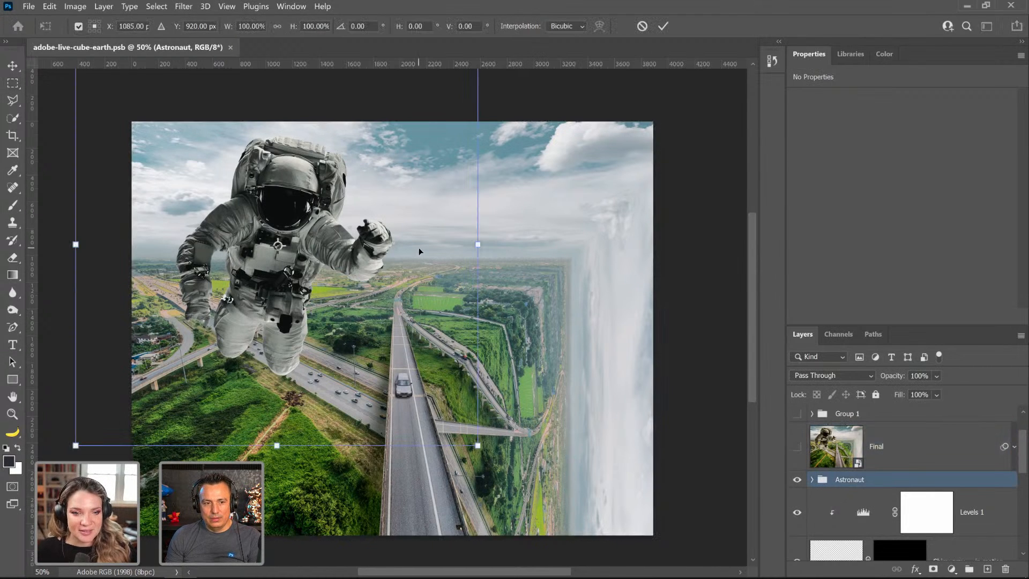
{"action": "left_click_drag", "start_coordinate": [474, 440], "coordinate": [433, 400]}
{"action": "left_click_drag", "start_coordinate": [472, 197], "coordinate": [503, 211]}
{"action": "left_click_drag", "start_coordinate": [335, 230], "coordinate": [304, 225]}
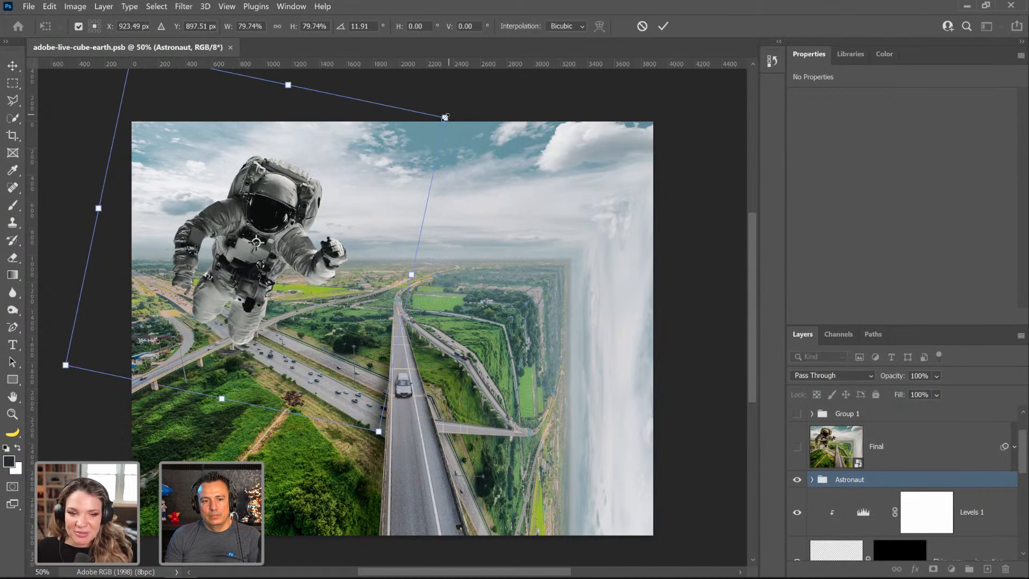
{"action": "left_click_drag", "start_coordinate": [444, 117], "coordinate": [503, 80]}
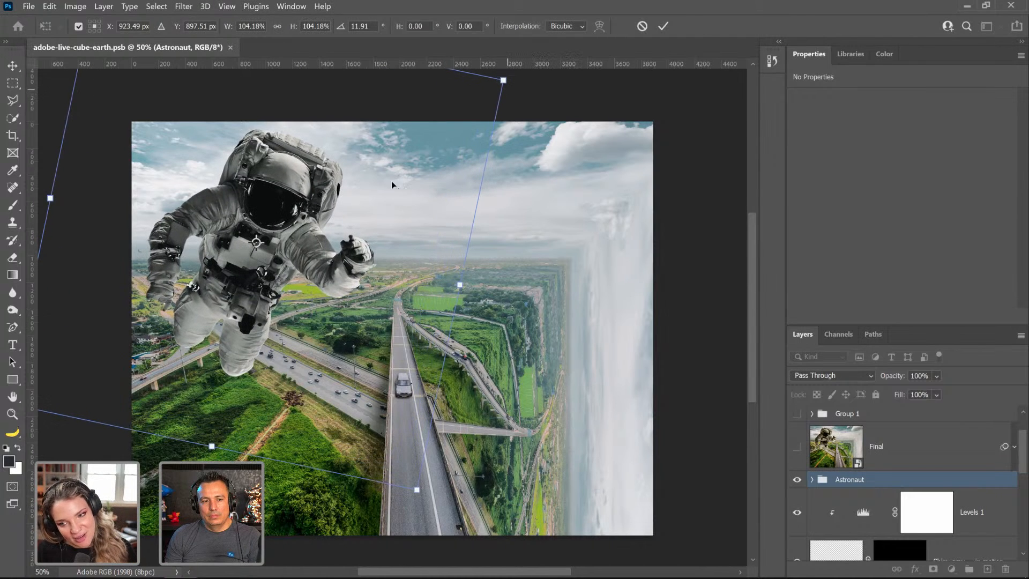
{"action": "left_click_drag", "start_coordinate": [366, 207], "coordinate": [378, 212]}
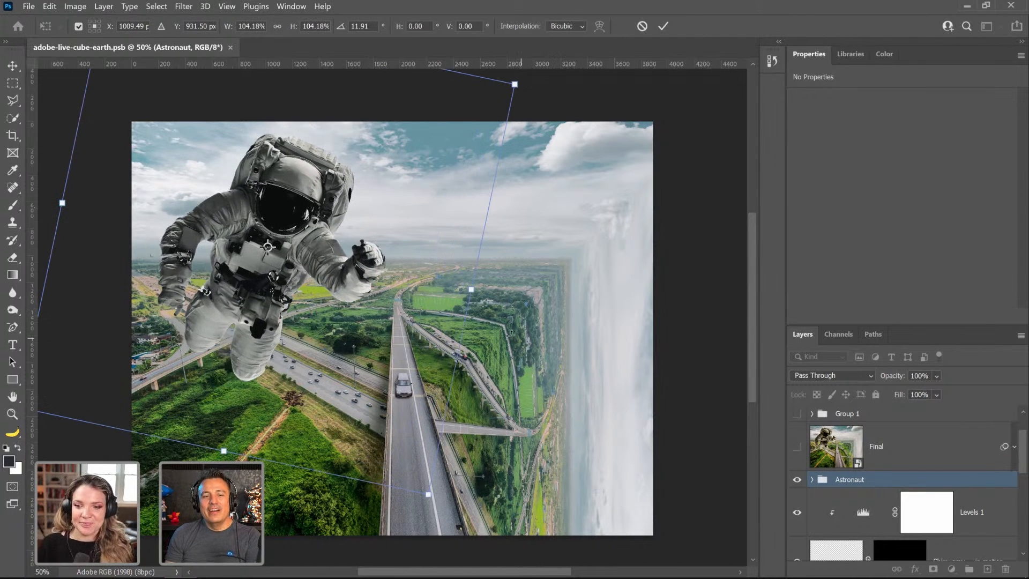
{"action": "left_click_drag", "start_coordinate": [432, 500], "coordinate": [417, 484]}
{"action": "key", "text": "Return"}
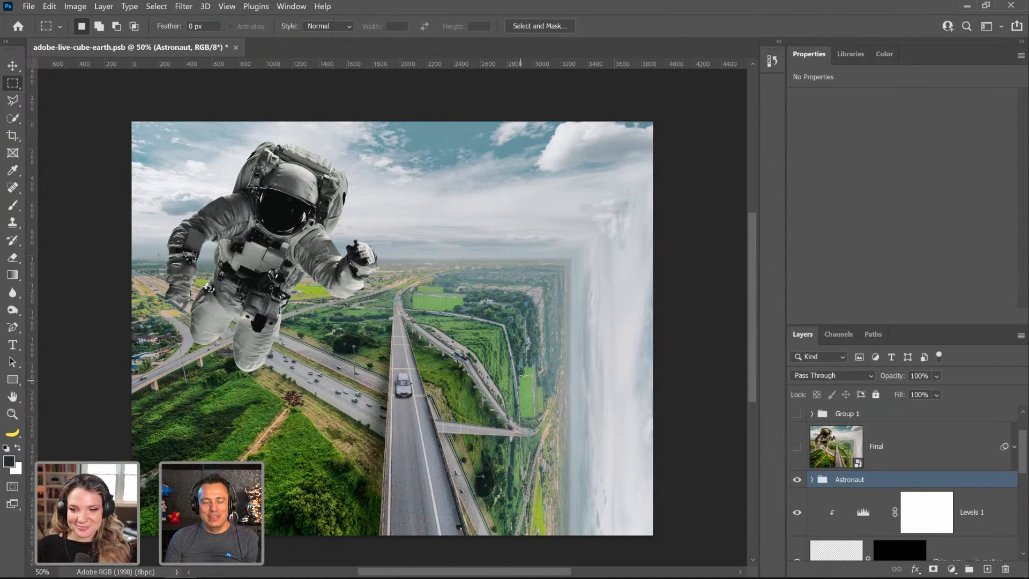
Step: Search the libraries for "sun" and place the sun lens flare overlay directly above the Astronaut group
{"action": "left_click", "coordinate": [852, 55]}
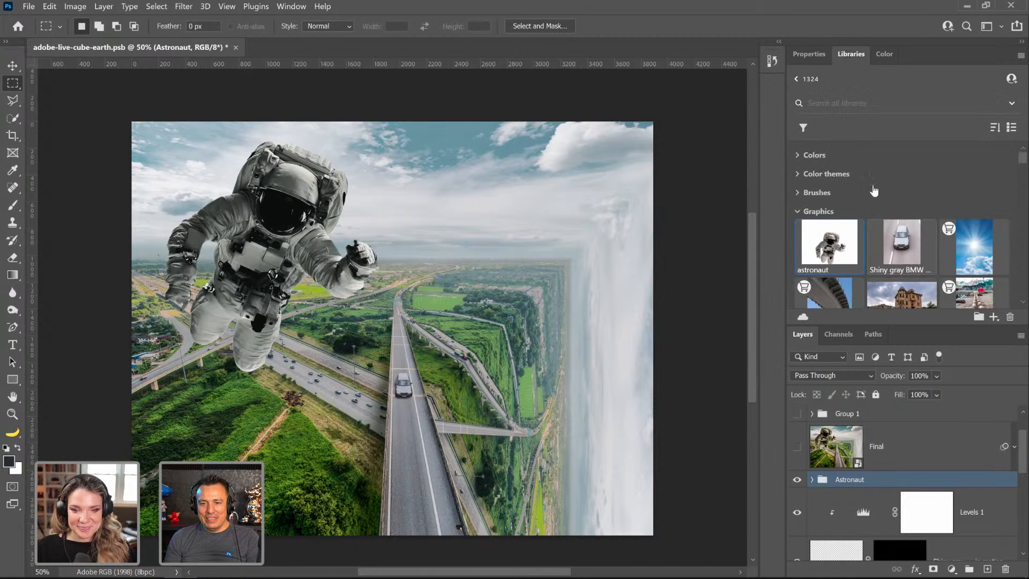
{"action": "left_click", "coordinate": [877, 103]}
{"action": "type", "text": "sun"}
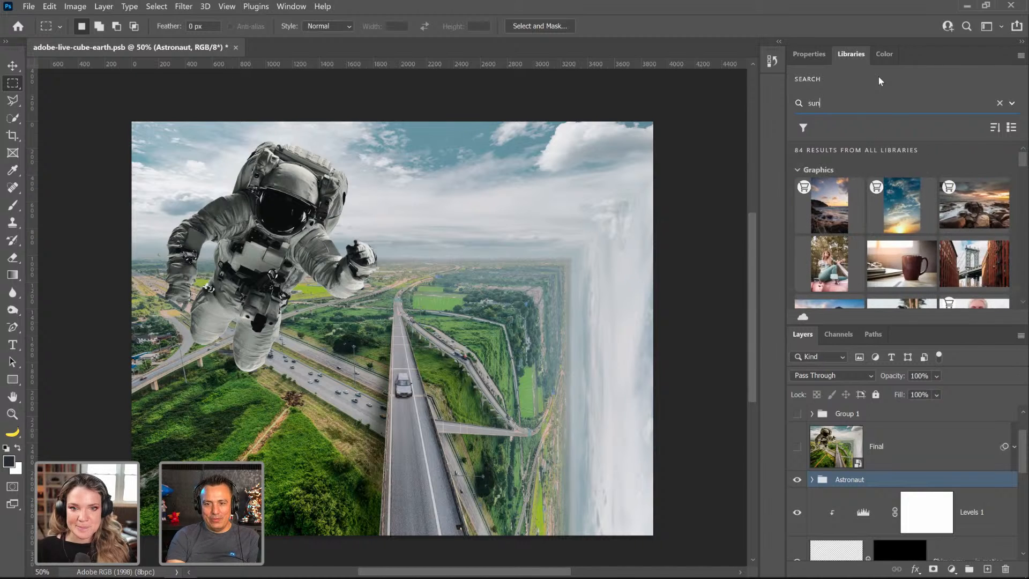
{"action": "scroll", "coordinate": [947, 252], "scroll_direction": "down", "scroll_amount": 3}
{"action": "scroll", "coordinate": [946, 252], "scroll_direction": "down", "scroll_amount": 5}
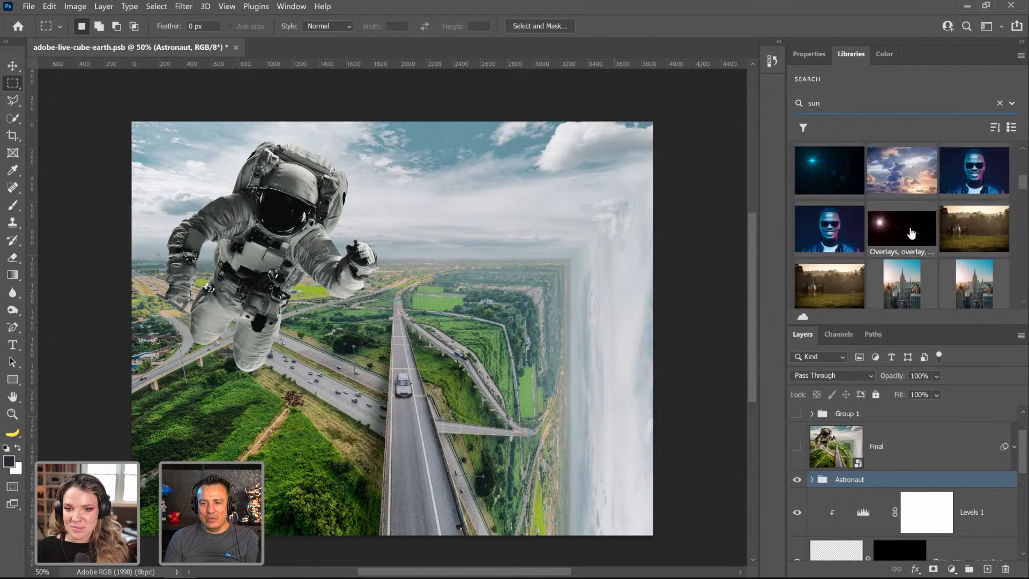
{"action": "scroll", "coordinate": [900, 236], "scroll_direction": "down", "scroll_amount": 5}
{"action": "scroll", "coordinate": [908, 251], "scroll_direction": "down", "scroll_amount": 6}
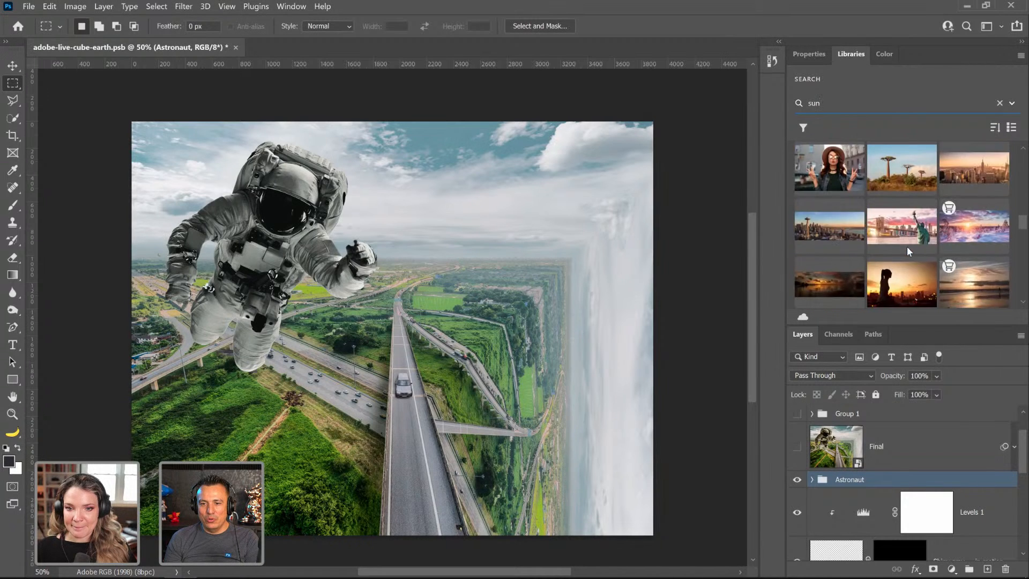
{"action": "scroll", "coordinate": [910, 256], "scroll_direction": "up", "scroll_amount": 5}
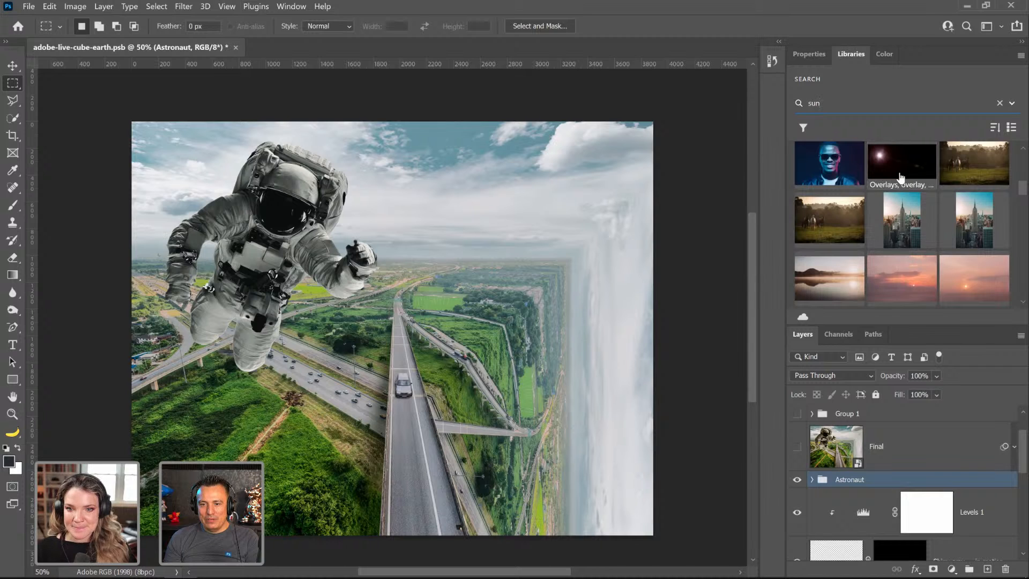
{"action": "left_click_drag", "start_coordinate": [900, 174], "coordinate": [909, 477]}
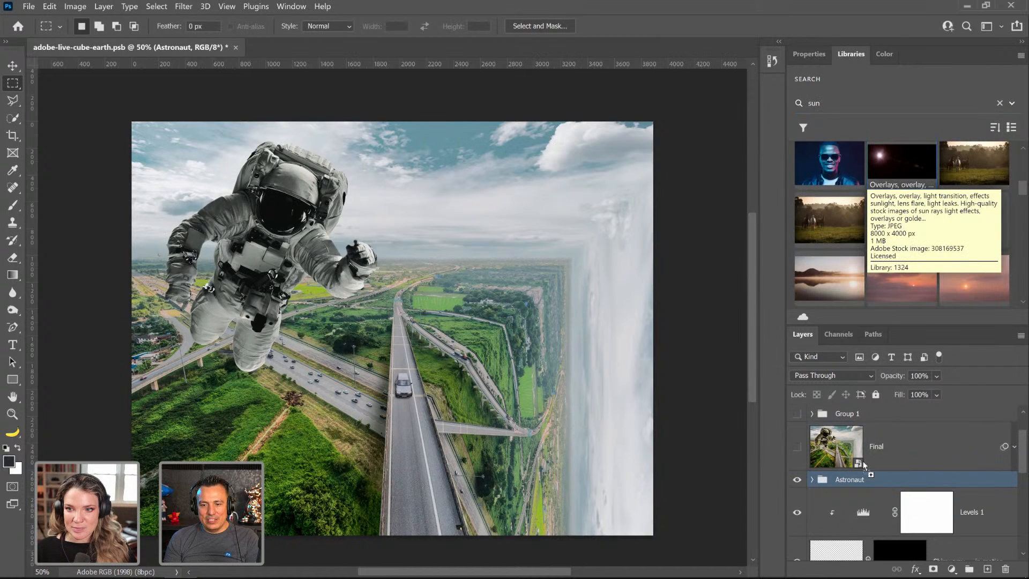
Step: Flip the placed flare overlay horizontally and move it up and right so the sun sits near the bent edge of the sky
{"action": "right_click", "coordinate": [451, 254]}
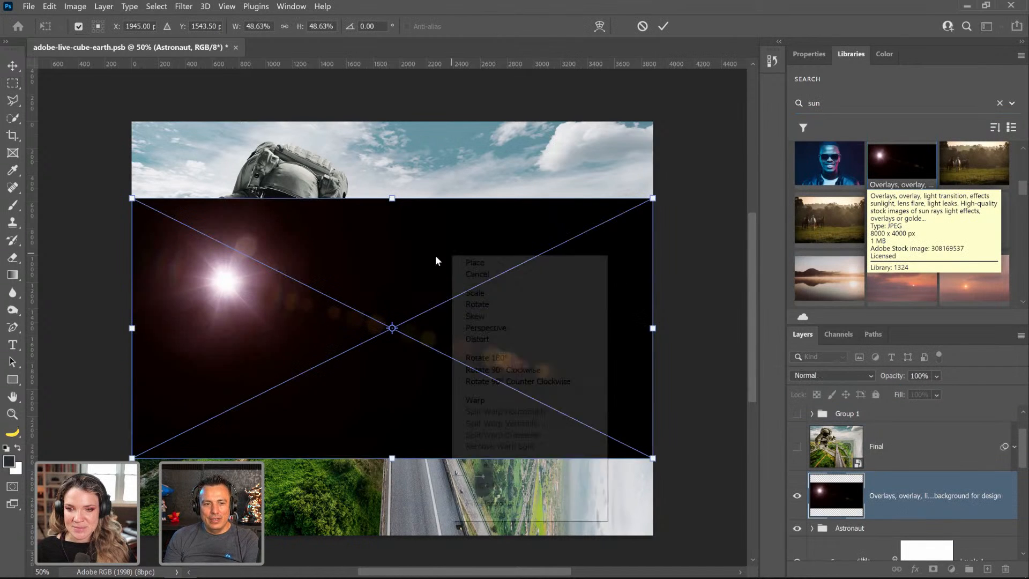
{"action": "left_click", "coordinate": [506, 504]}
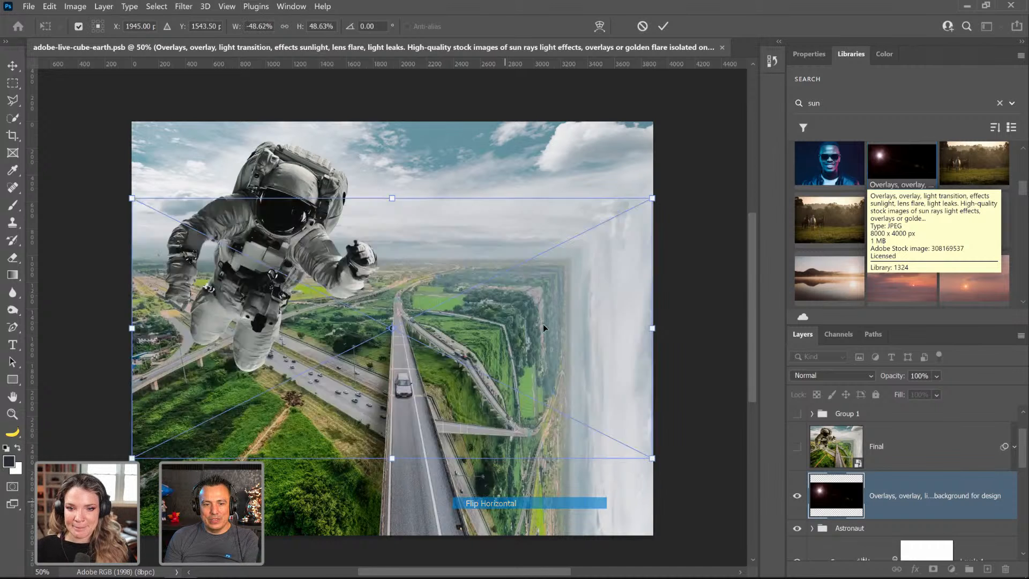
{"action": "left_click_drag", "start_coordinate": [538, 331], "coordinate": [585, 264]}
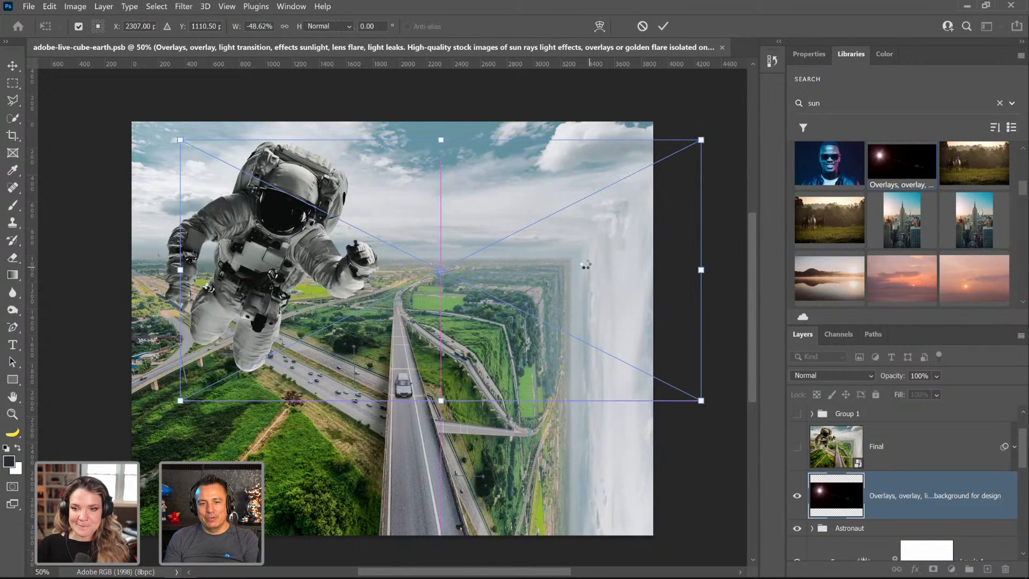
{"action": "key", "text": "Return"}
Step: Set the flare overlay's blending mode to Screen
{"action": "key", "text": "m"}
{"action": "left_click", "coordinate": [833, 375]}
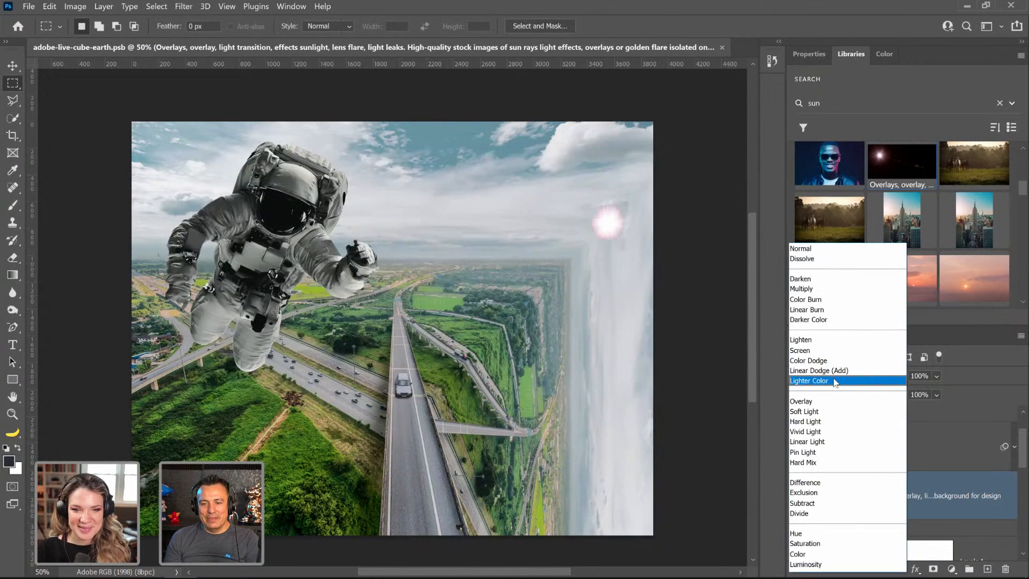
{"action": "left_click", "coordinate": [821, 352]}
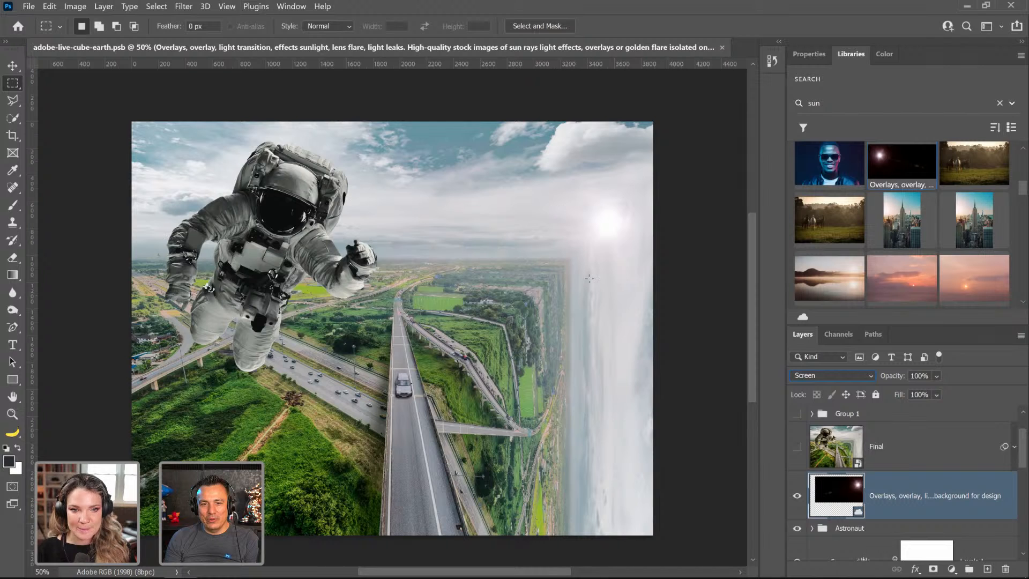
Step: Nudge the flare overlay up and rotate it counterclockwise to 167.38° around a reference point on its sun
{"action": "left_click", "coordinate": [12, 65]}
{"action": "mouse_move", "coordinate": [602, 250]}
{"action": "left_mouse_down"}
{"action": "mouse_move", "coordinate": [632, 257]}
{"action": "mouse_move", "coordinate": [623, 223]}
{"action": "mouse_move", "coordinate": [594, 240]}
{"action": "mouse_move", "coordinate": [610, 221]}
{"action": "mouse_move", "coordinate": [615, 235]}
{"action": "left_mouse_up"}
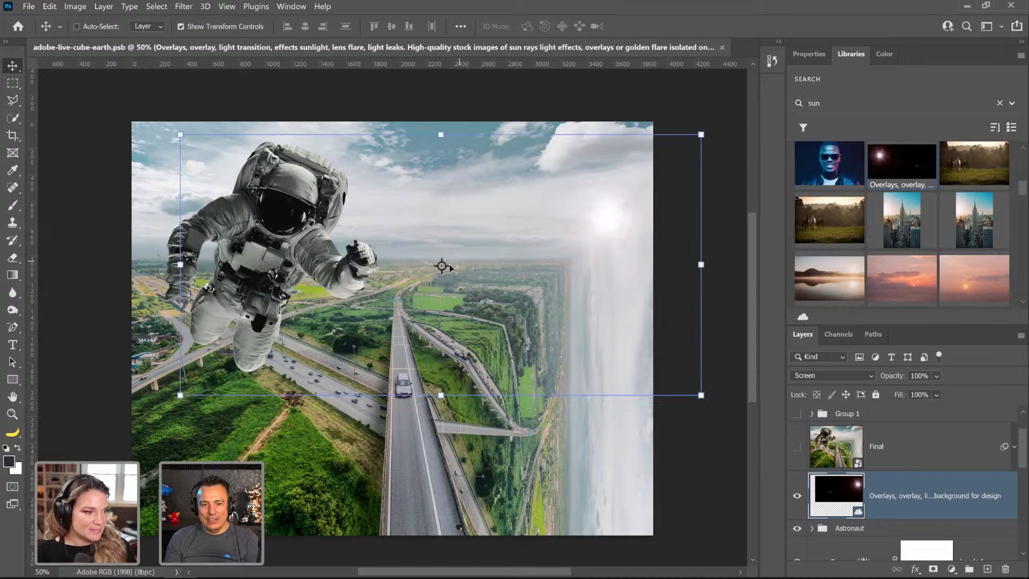
{"action": "left_click_drag", "start_coordinate": [442, 266], "coordinate": [579, 239]}
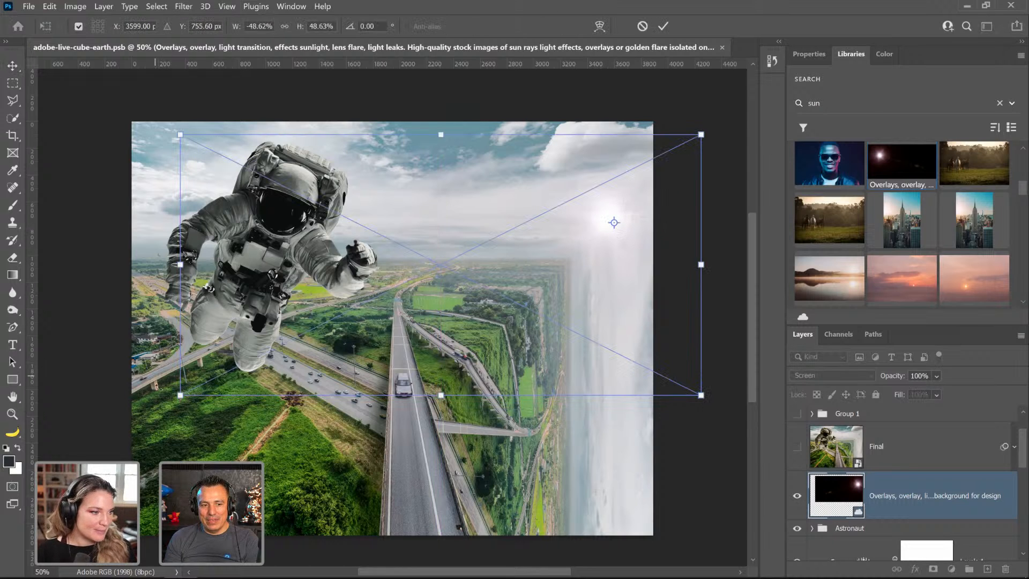
{"action": "left_click_drag", "start_coordinate": [166, 420], "coordinate": [219, 485]}
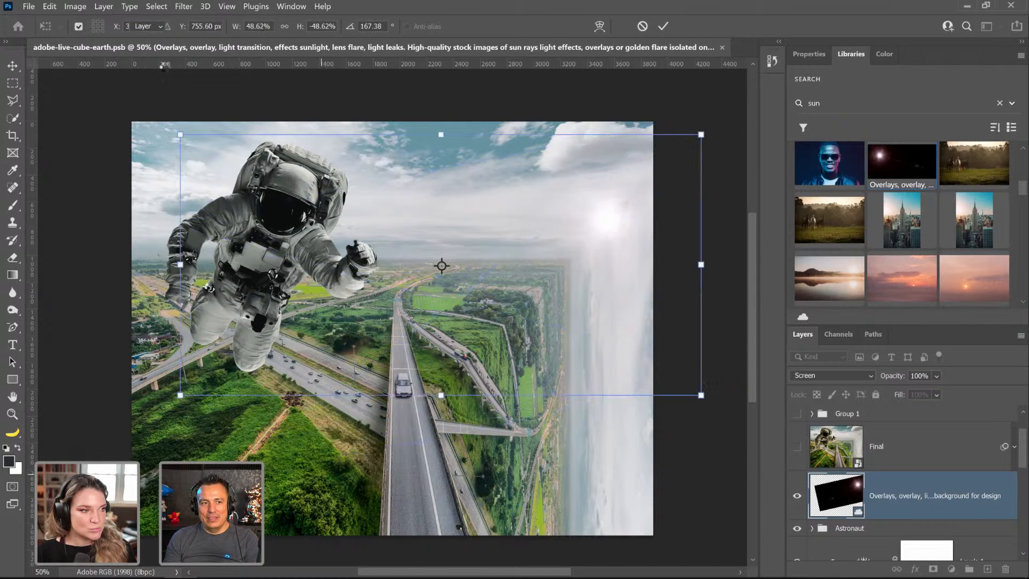
{"action": "key", "text": "Return"}
Step: Apply a Levels adjustment to the flare overlay with the midtone input level at 1.19
{"action": "left_click", "coordinate": [75, 6]}
{"action": "mouse_move", "coordinate": [94, 40]}
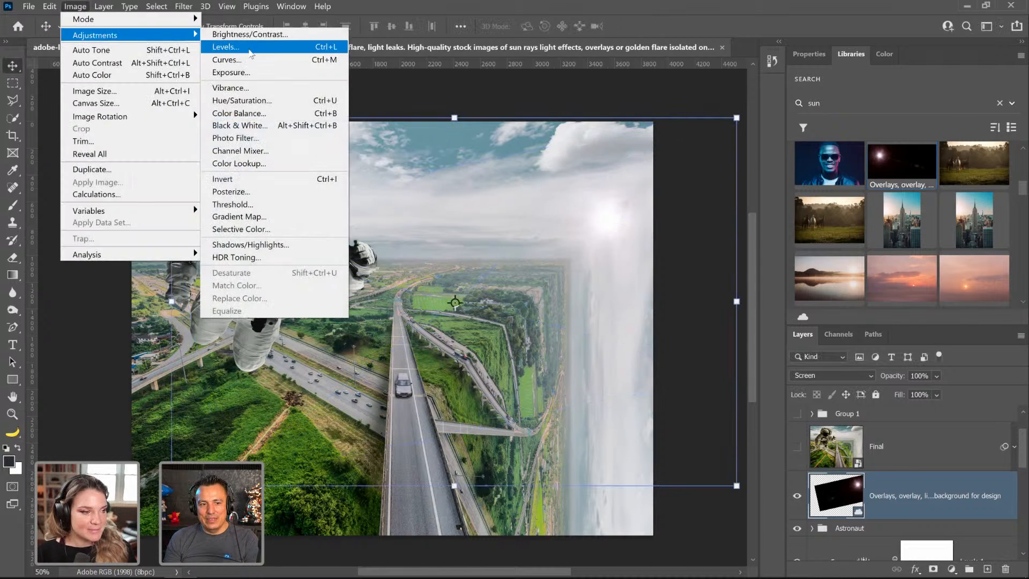
{"action": "left_click", "coordinate": [257, 46]}
{"action": "left_click_drag", "start_coordinate": [317, 251], "coordinate": [889, 170]}
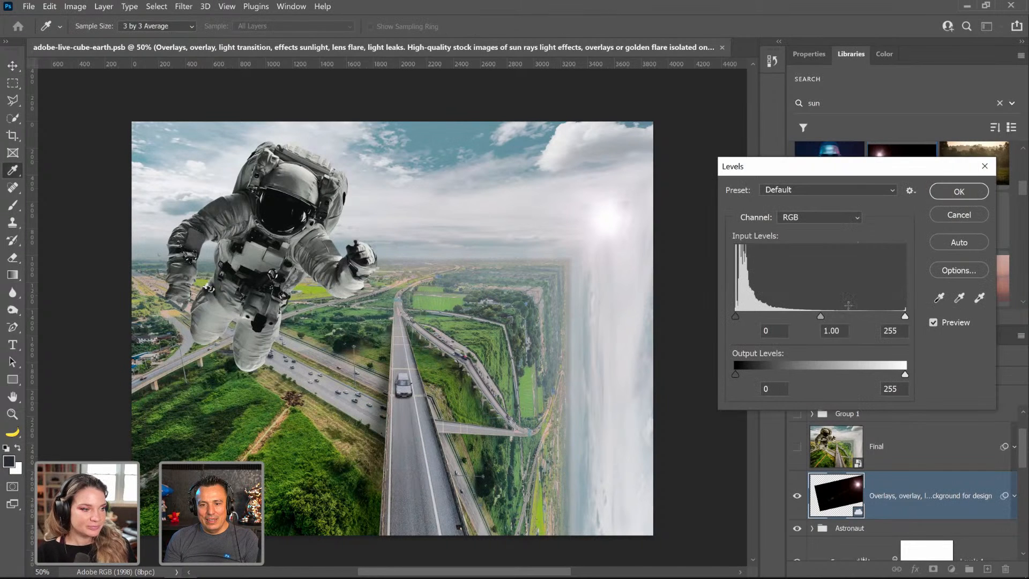
{"action": "mouse_move", "coordinate": [823, 317]}
{"action": "left_mouse_down"}
{"action": "mouse_move", "coordinate": [777, 315]}
{"action": "mouse_move", "coordinate": [819, 314]}
{"action": "mouse_move", "coordinate": [810, 320]}
{"action": "left_mouse_up"}
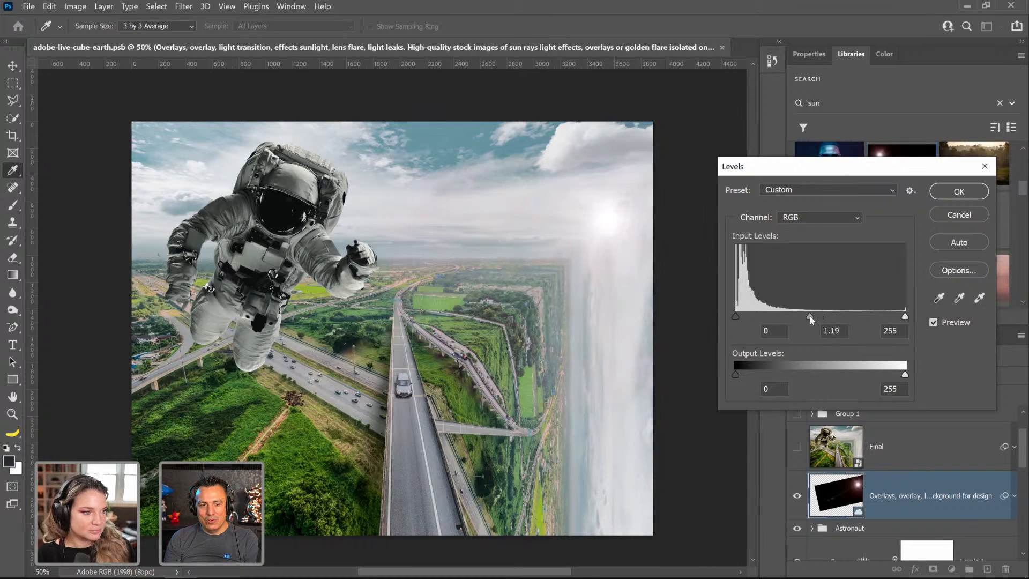
{"action": "left_click", "coordinate": [948, 192]}
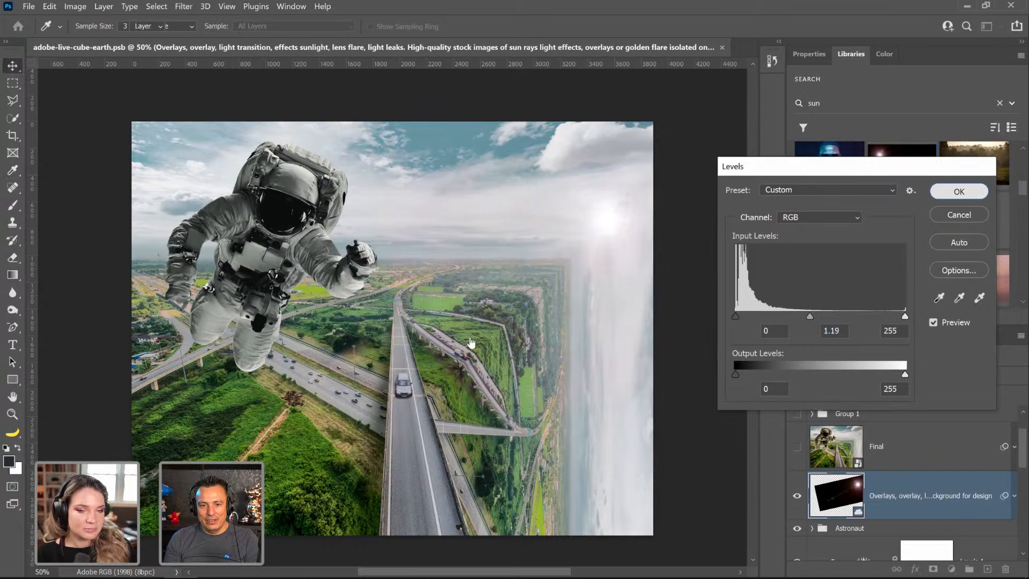
Step: Enlarge the flare overlay to 61.61% around a reference point on its sun
{"action": "left_click_drag", "start_coordinate": [455, 303], "coordinate": [611, 217]}
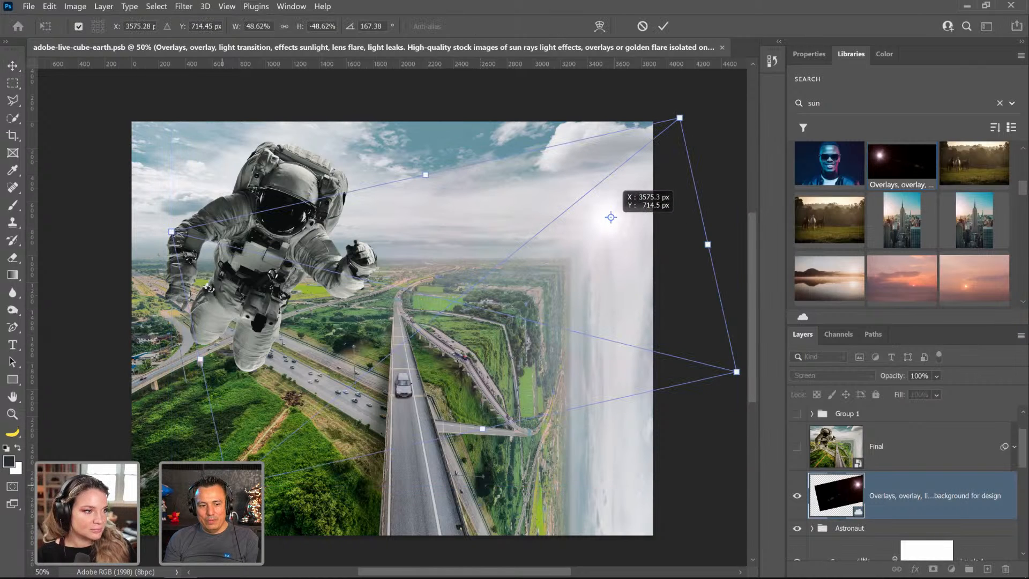
{"action": "left_click_drag", "start_coordinate": [228, 485], "coordinate": [125, 557]}
{"action": "key", "text": "Return"}
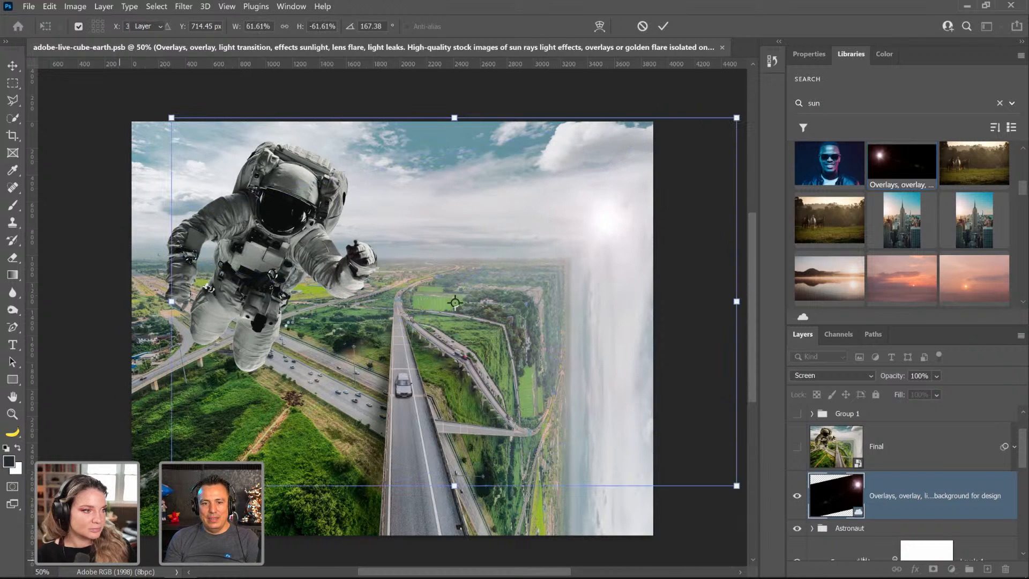
Step: Save the document and collapse the flare overlay's smart filter list
{"action": "key", "text": "m"}
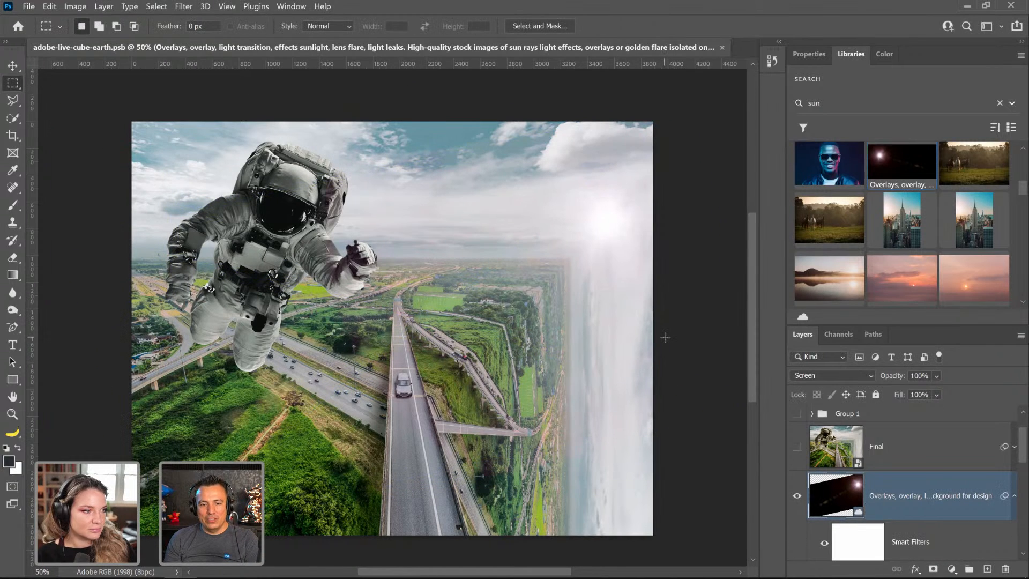
{"action": "key", "text": "ctrl+s"}
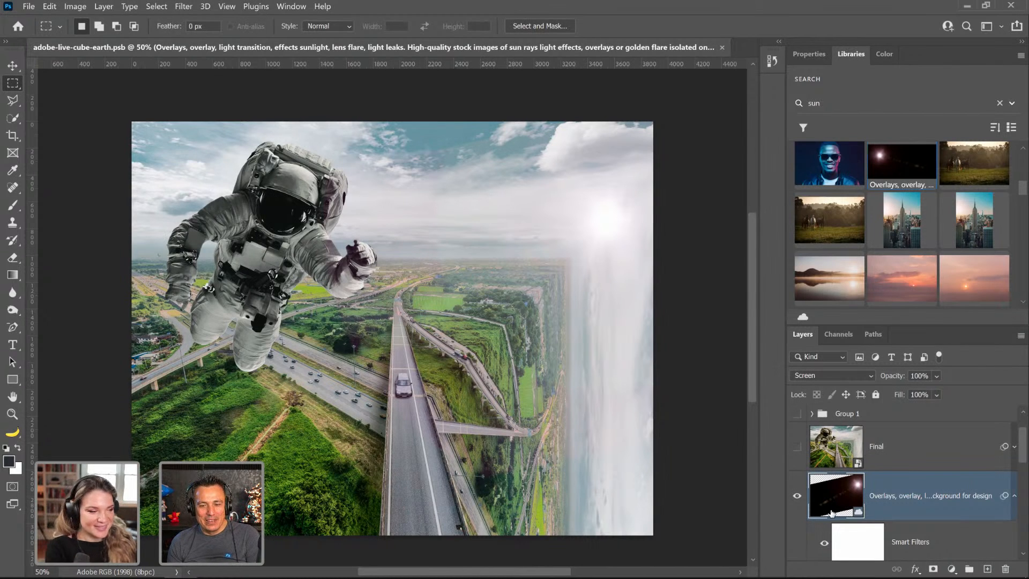
{"action": "left_click", "coordinate": [1014, 497]}
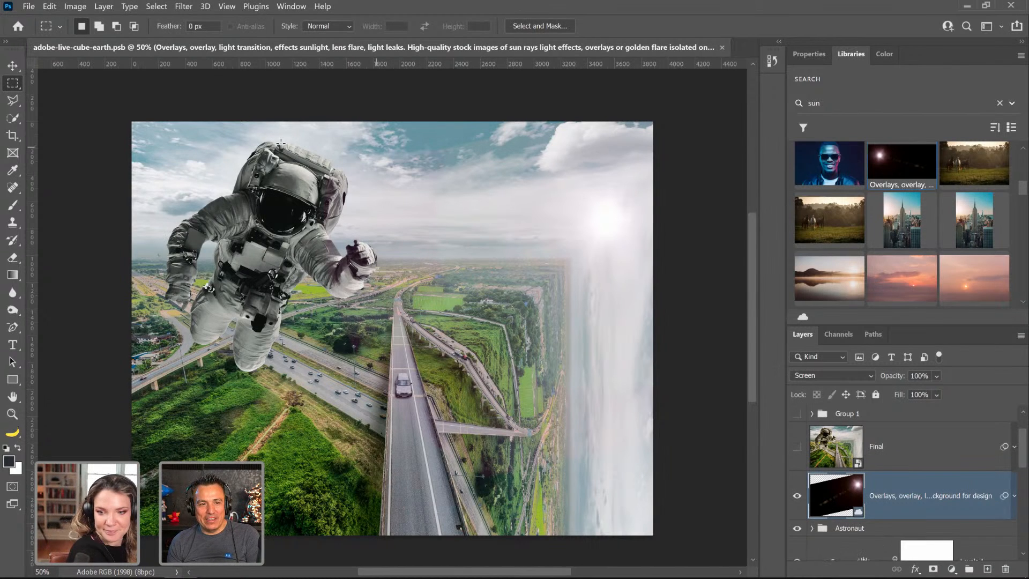
Step: Save the composite and create a new 1920 × 1080 px document at 72 ppi with transparent background
{"action": "key", "text": "ctrl+s"}
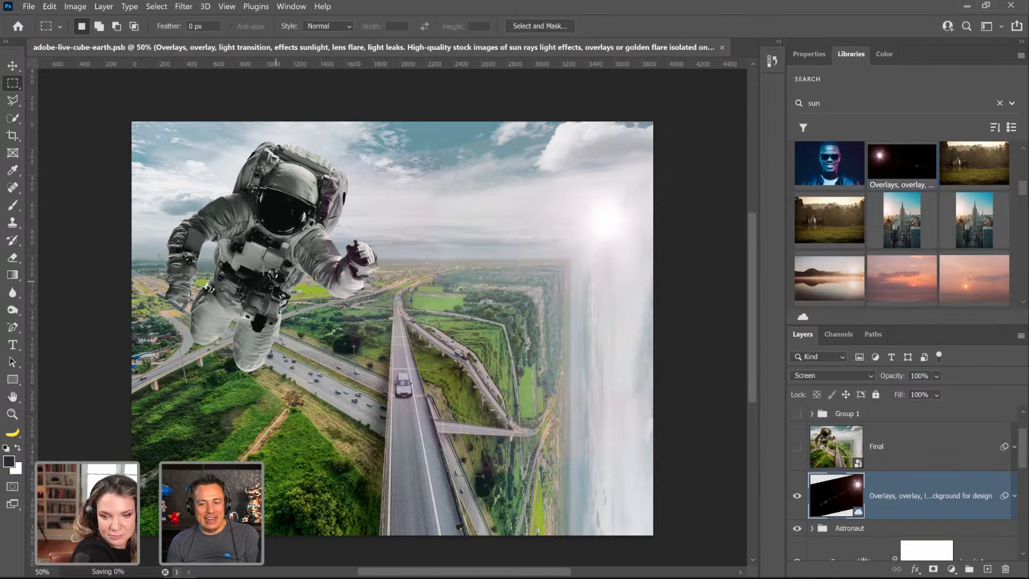
{"action": "left_click", "coordinate": [29, 7]}
{"action": "left_click", "coordinate": [35, 19]}
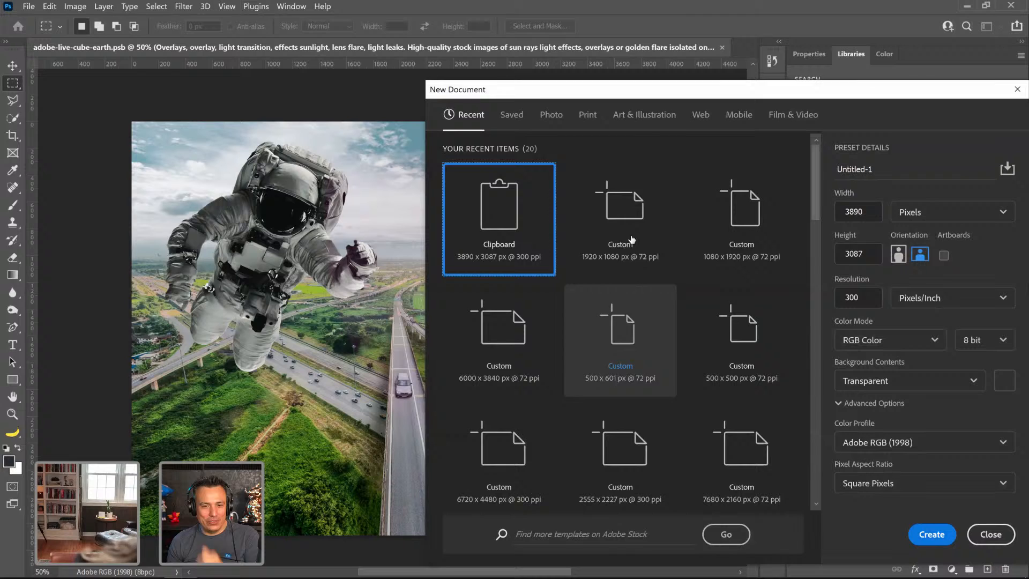
{"action": "left_click", "coordinate": [620, 215]}
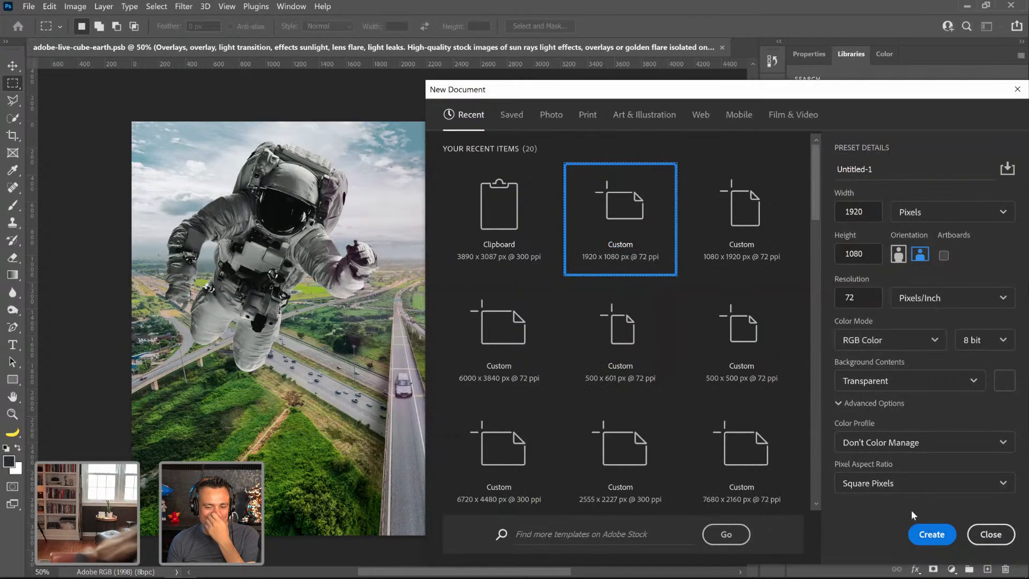
{"action": "left_click", "coordinate": [930, 534]}
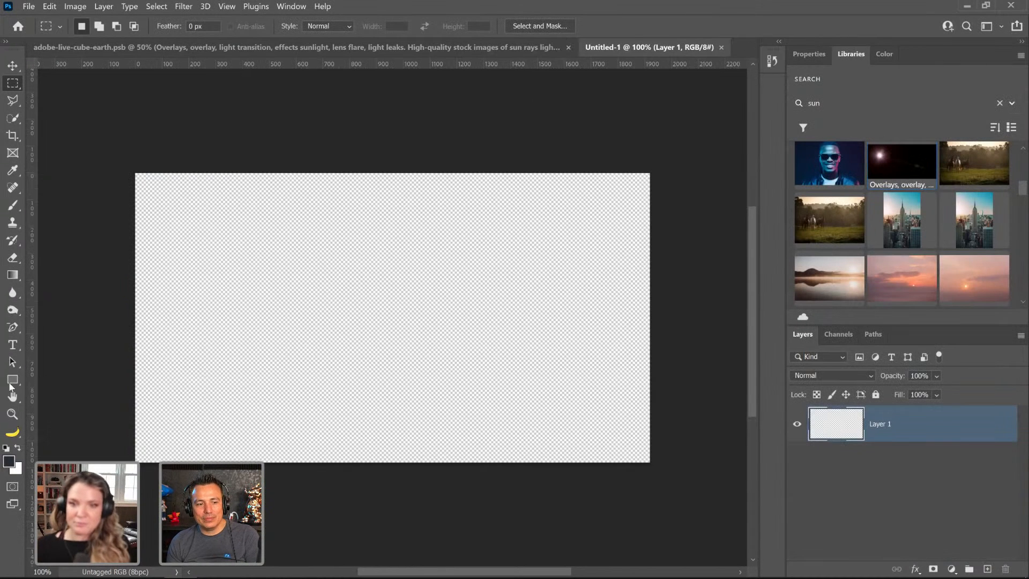
Step: Draw a rounded rectangle about 572 × 315 px with 33 px corners and try a black fill
{"action": "left_click", "coordinate": [12, 382]}
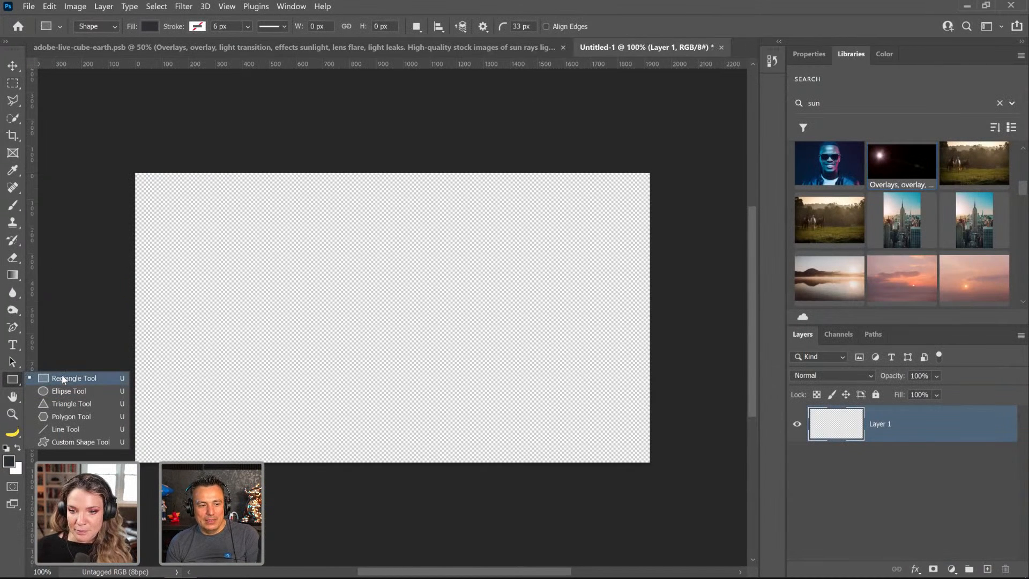
{"action": "left_click", "coordinate": [62, 374]}
{"action": "left_click_drag", "start_coordinate": [252, 245], "coordinate": [405, 328]}
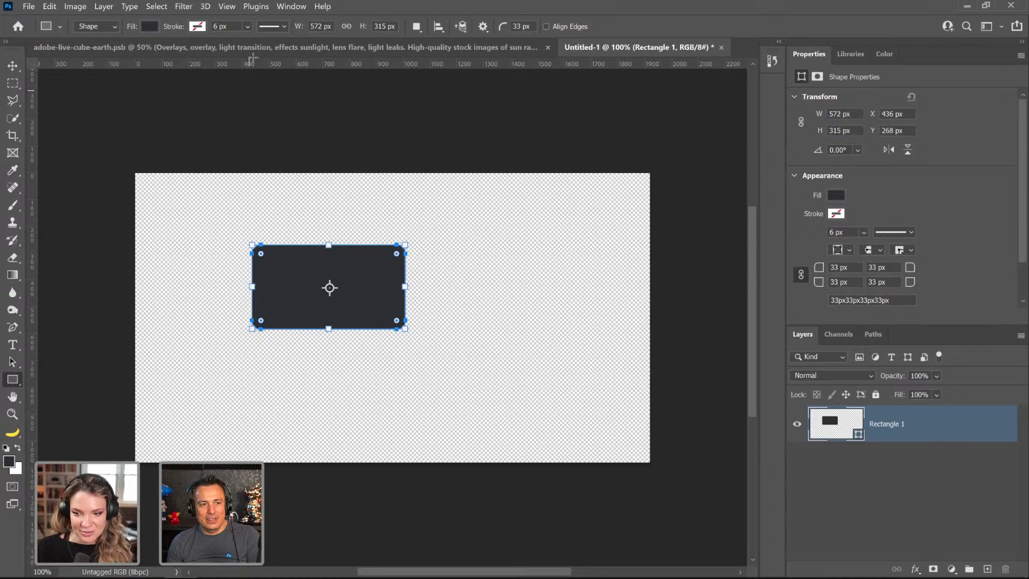
{"action": "left_click", "coordinate": [150, 27]}
{"action": "left_click", "coordinate": [100, 97]}
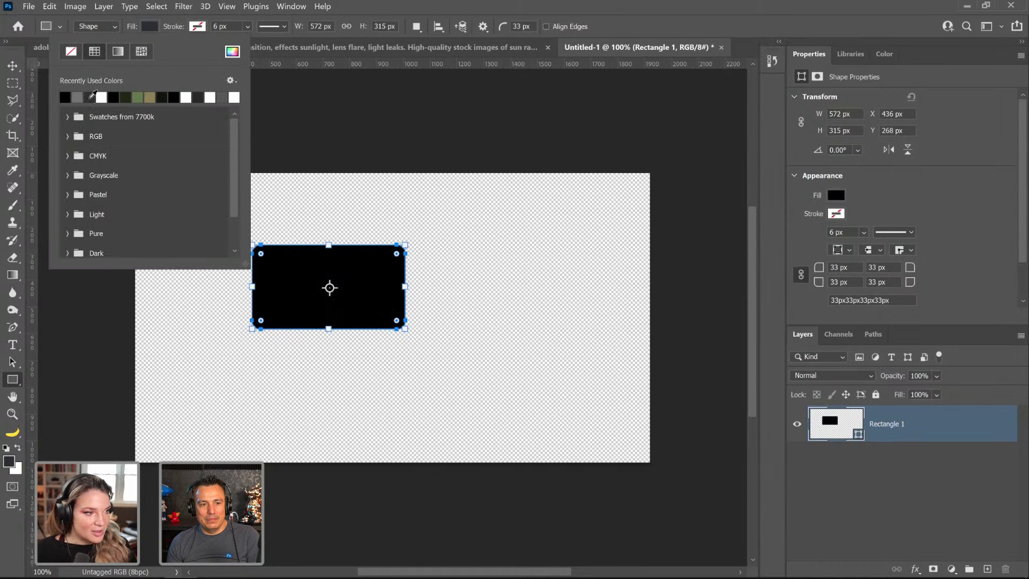
Step: Return to the adobe-live-cube-earth.psb document
{"action": "left_click", "coordinate": [497, 53]}
{"action": "left_click", "coordinate": [497, 54]}
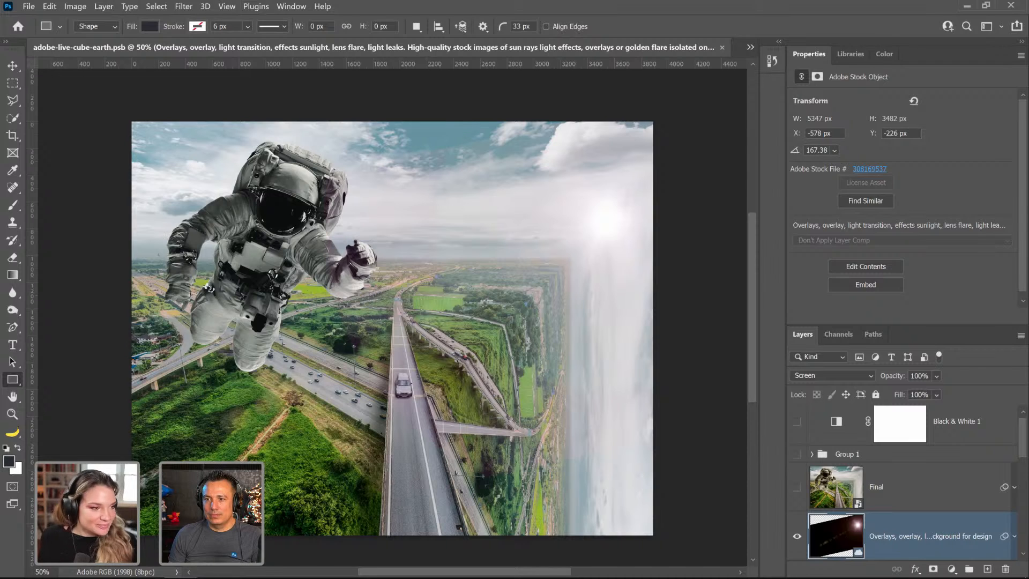
{"action": "mouse_move", "coordinate": [279, 577]}
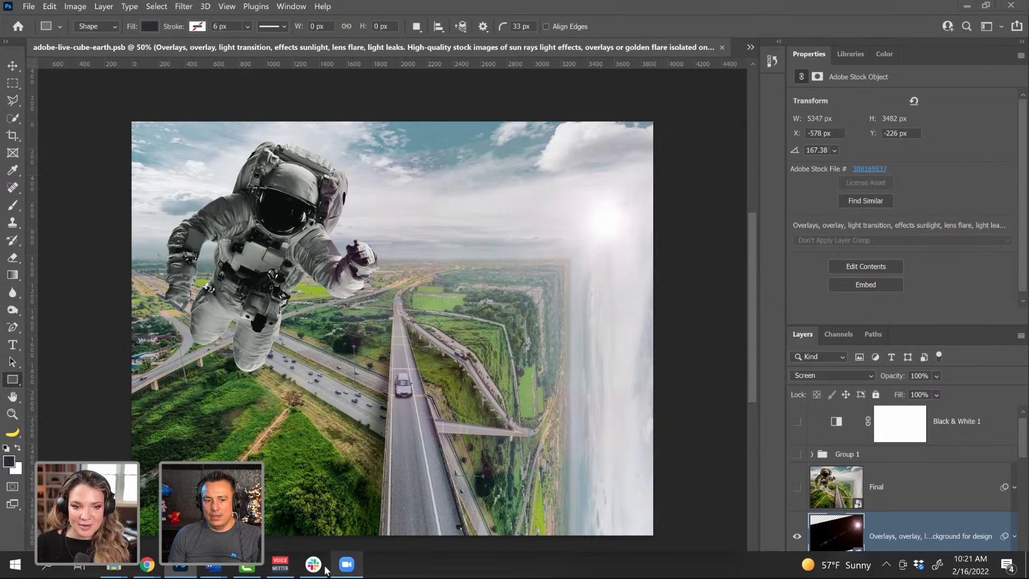
{"action": "left_click", "coordinate": [283, 569]}
{"action": "left_click", "coordinate": [283, 569]}
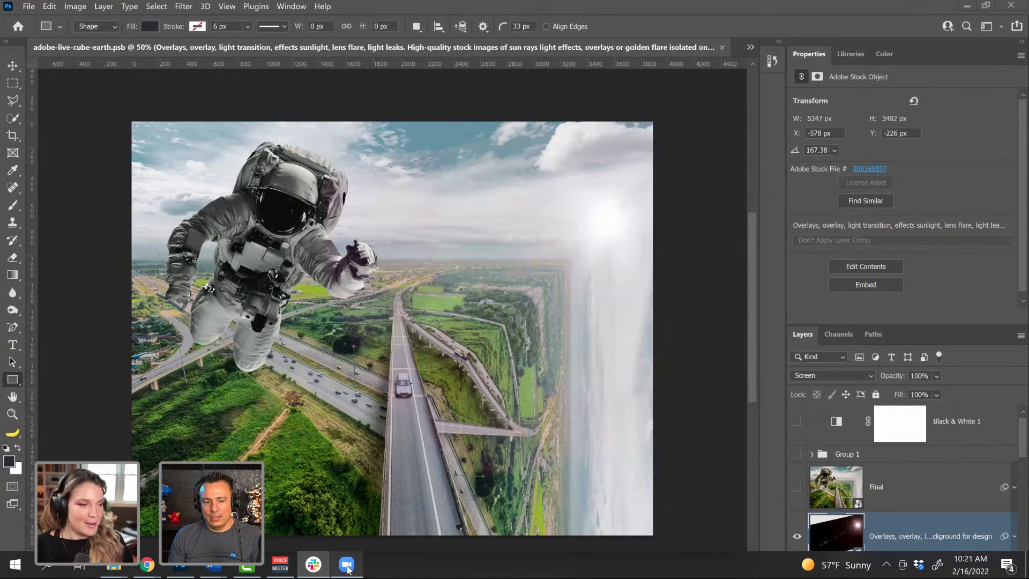
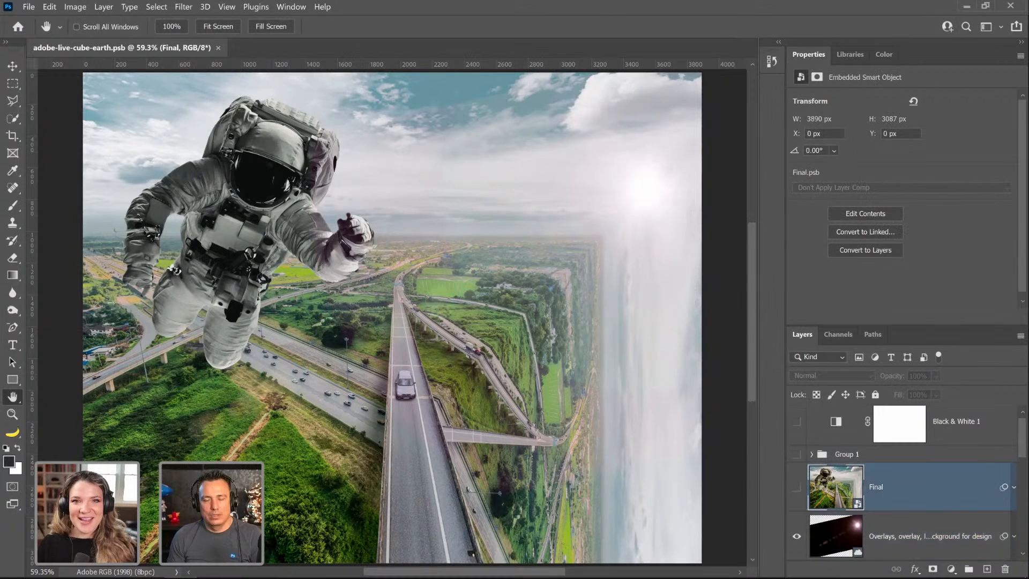
{"action": "key", "text": "alt+Tab"}
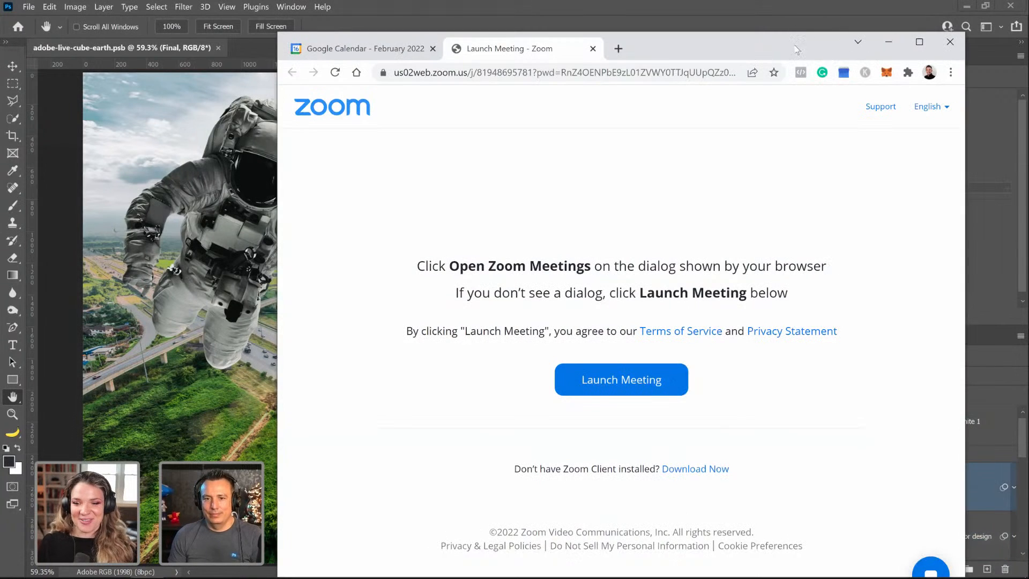
{"action": "left_click_drag", "start_coordinate": [818, 53], "coordinate": [1028, 58]}
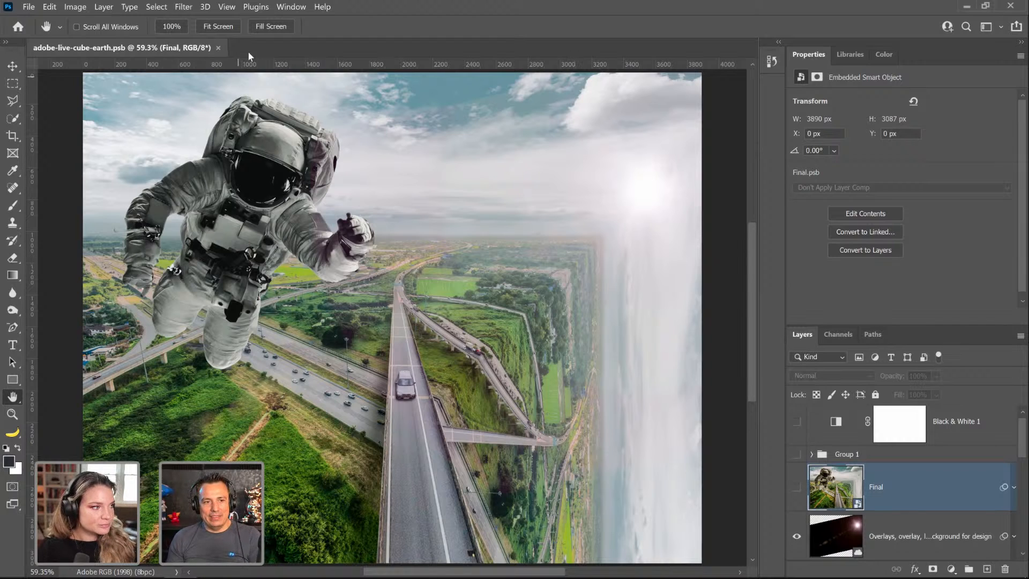
Step: Create another blank 1920 × 1080 px document at 72 ppi in RGB Color with transparent background
{"action": "left_click", "coordinate": [28, 7]}
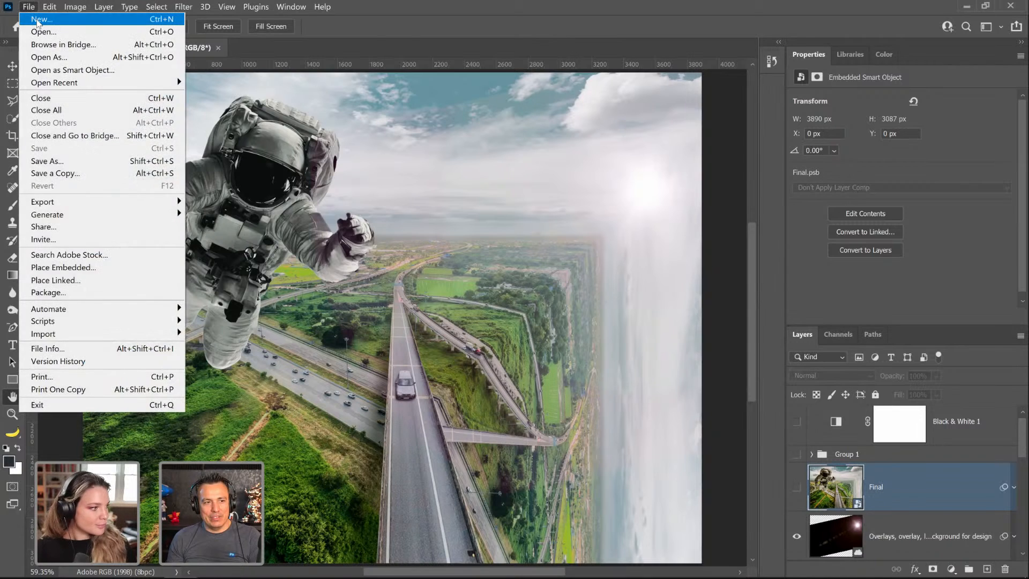
{"action": "left_click", "coordinate": [50, 17]}
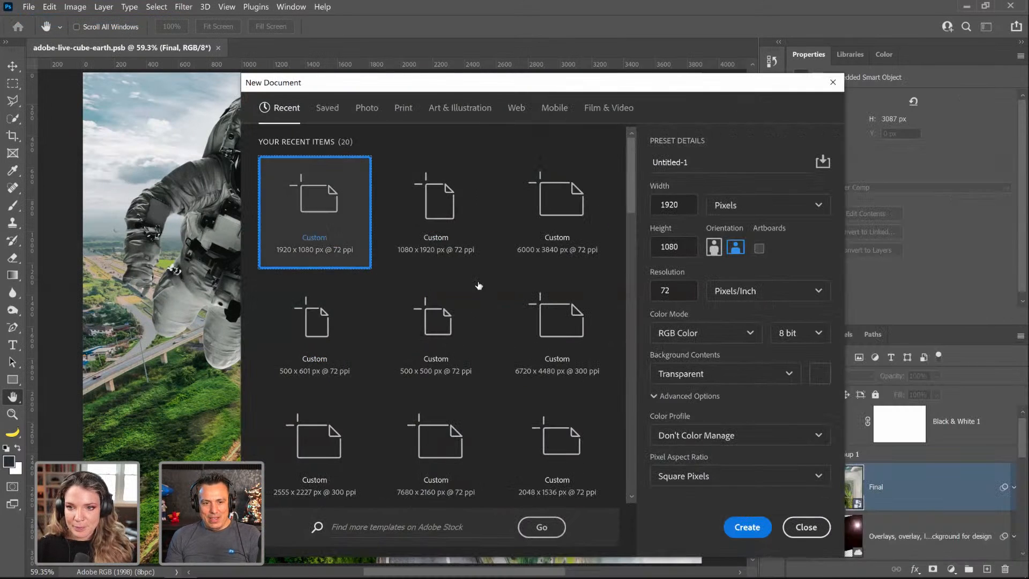
{"action": "left_click", "coordinate": [762, 527]}
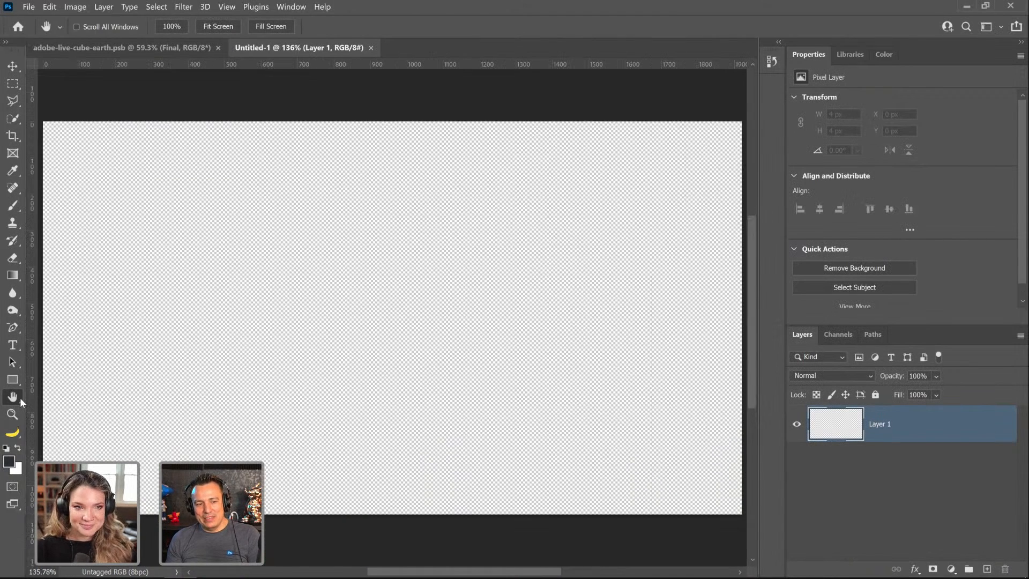
Step: Draw a dark rounded rectangle about 538 × 292 px with 33 px corners in the left half of the canvas
{"action": "double_click", "coordinate": [20, 401]}
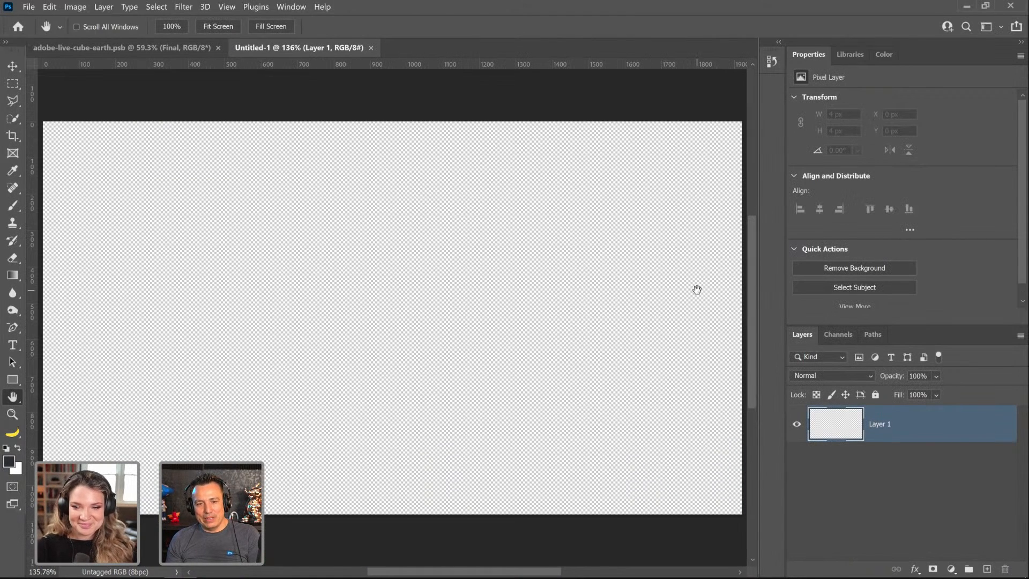
{"action": "scroll", "coordinate": [678, 271], "scroll_direction": "down", "scroll_amount": 3}
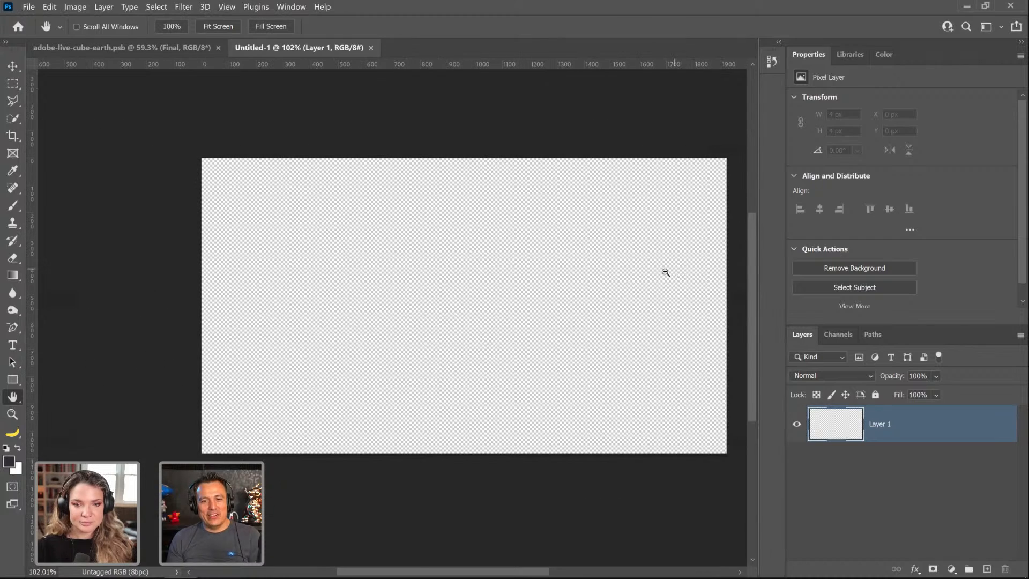
{"action": "left_click_drag", "start_coordinate": [636, 279], "coordinate": [545, 279]}
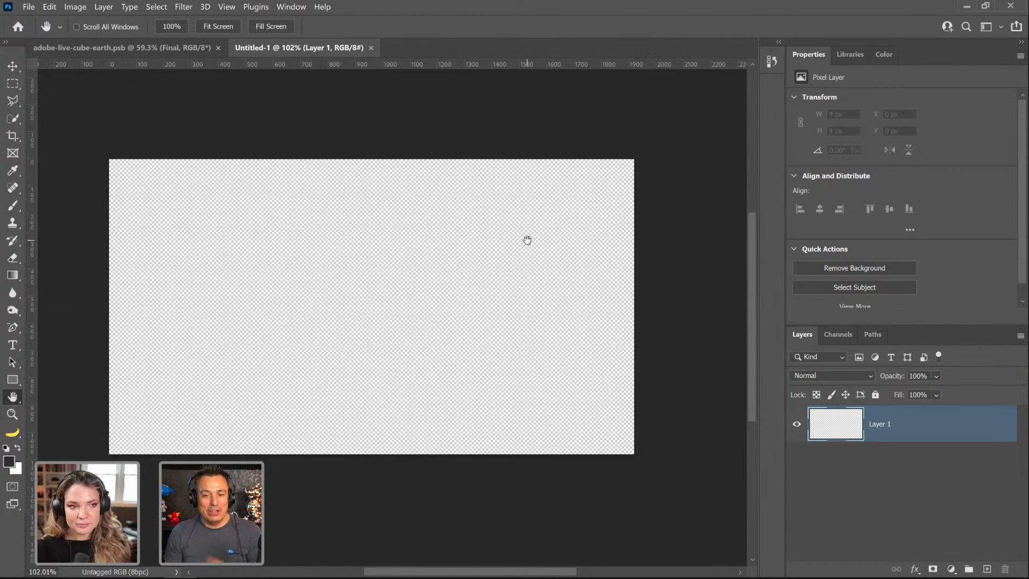
{"action": "left_click", "coordinate": [12, 380]}
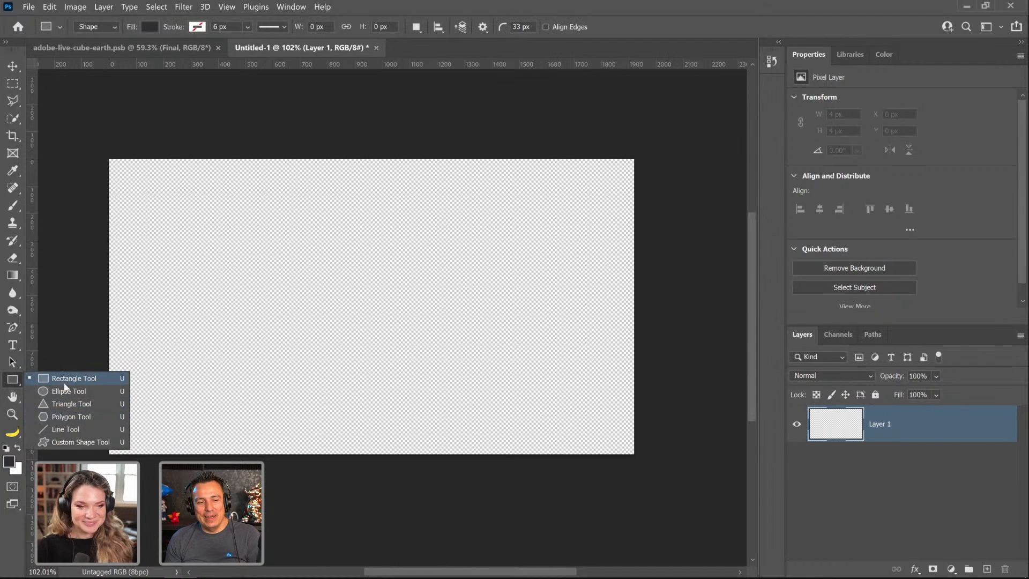
{"action": "left_click", "coordinate": [63, 378]}
{"action": "left_click_drag", "start_coordinate": [226, 260], "coordinate": [373, 340]}
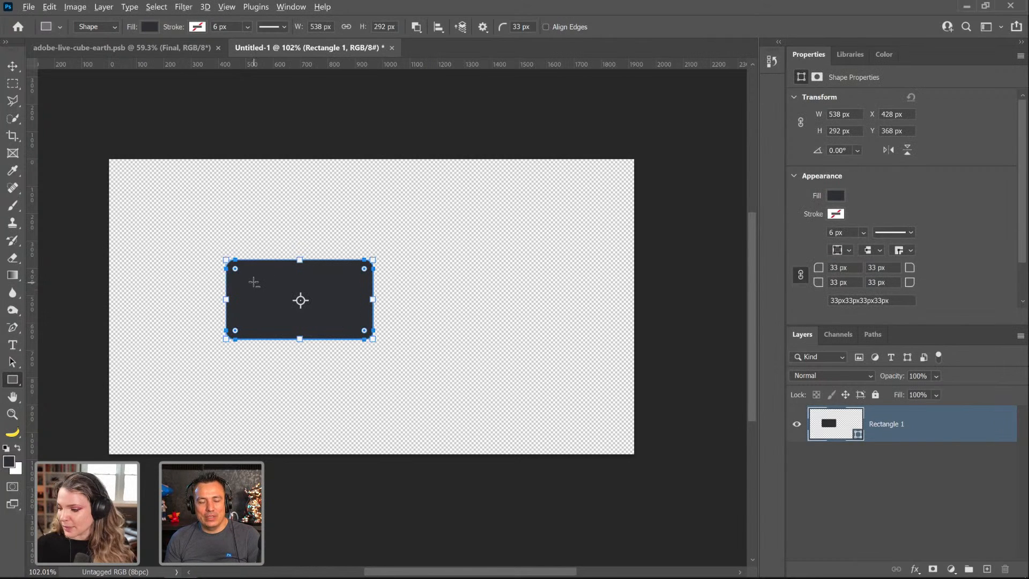
Step: Subtract a second rounded rectangle from the shape, then move it inside and shrink it to about 387 × 146 px
{"action": "left_click_drag", "start_coordinate": [248, 278], "coordinate": [316, 306]}
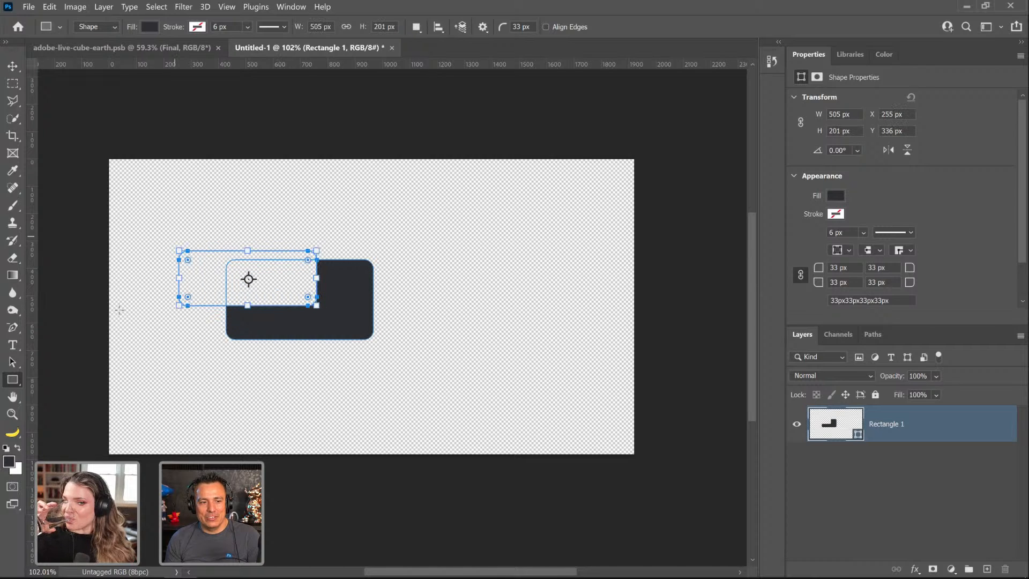
{"action": "key", "text": "a"}
{"action": "left_click_drag", "start_coordinate": [248, 279], "coordinate": [285, 284]}
{"action": "left_click_drag", "start_coordinate": [381, 328], "coordinate": [354, 303]}
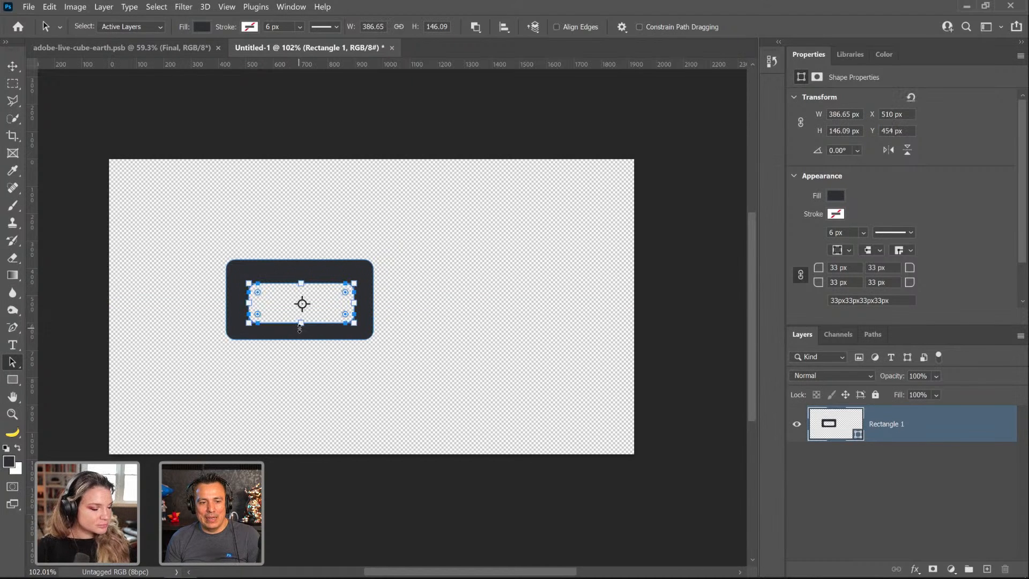
Step: Enlarge the cutout inside the rectangle to about 401 × 170 px to even out the frame, and deselect its path
{"action": "left_click_drag", "start_coordinate": [299, 323], "coordinate": [244, 303]}
{"action": "left_click_drag", "start_coordinate": [298, 282], "coordinate": [298, 276]}
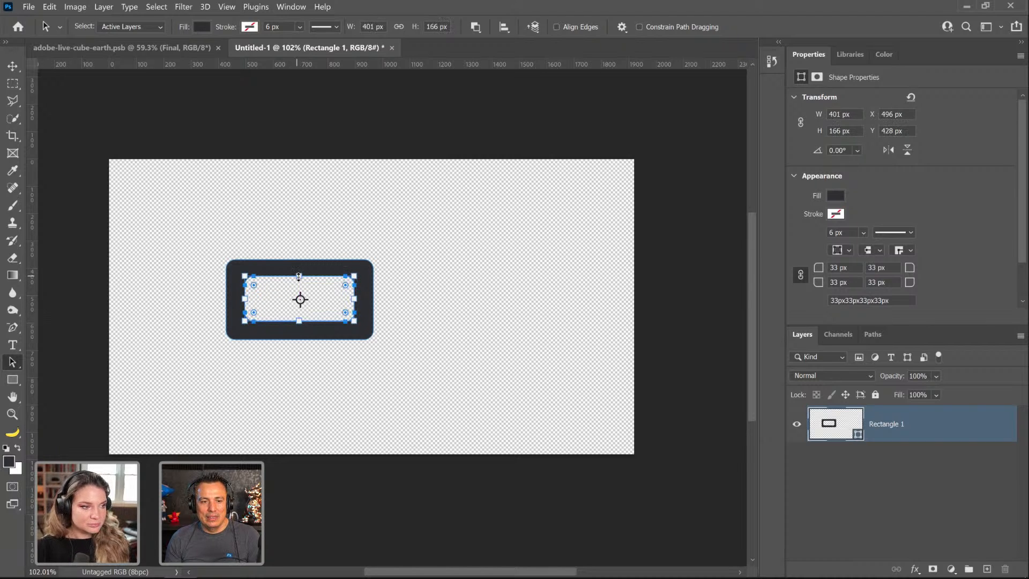
{"action": "left_click_drag", "start_coordinate": [299, 322], "coordinate": [299, 323]}
{"action": "left_click", "coordinate": [314, 362]}
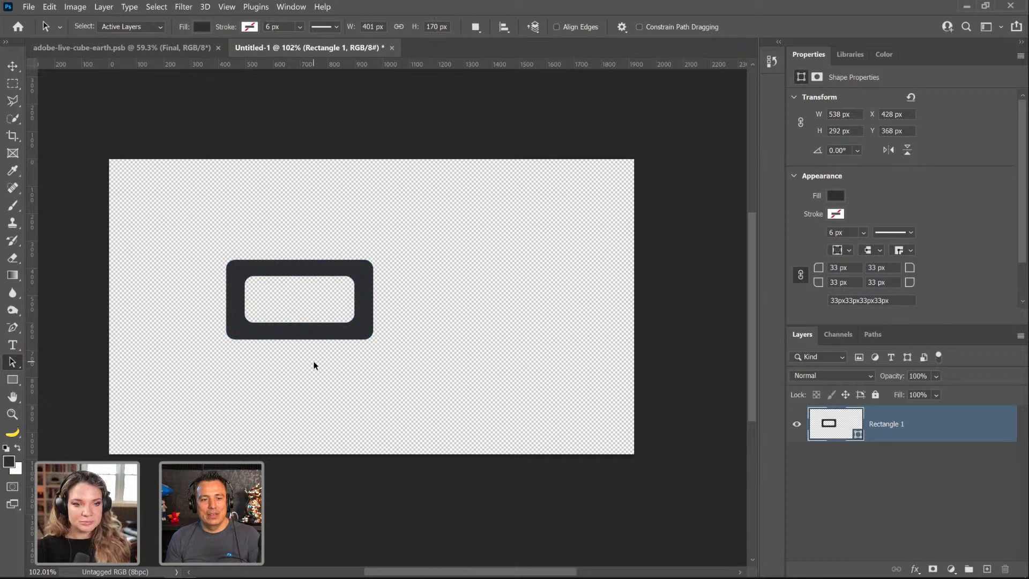
Step: Select the outer rectangle and cutout paths together and align their vertical centers
{"action": "left_click", "coordinate": [298, 326]}
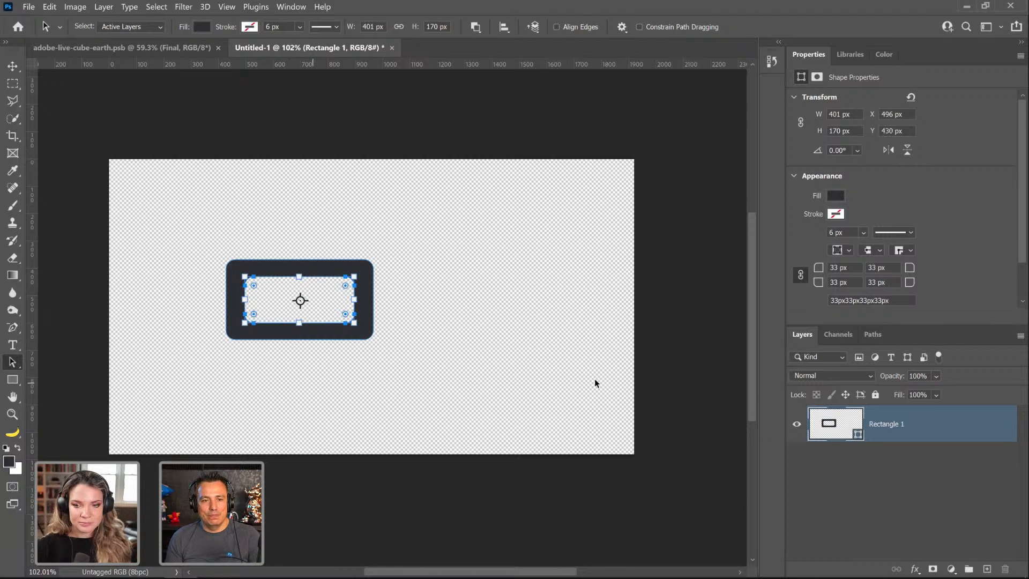
{"action": "left_click_drag", "start_coordinate": [386, 232], "coordinate": [278, 322]}
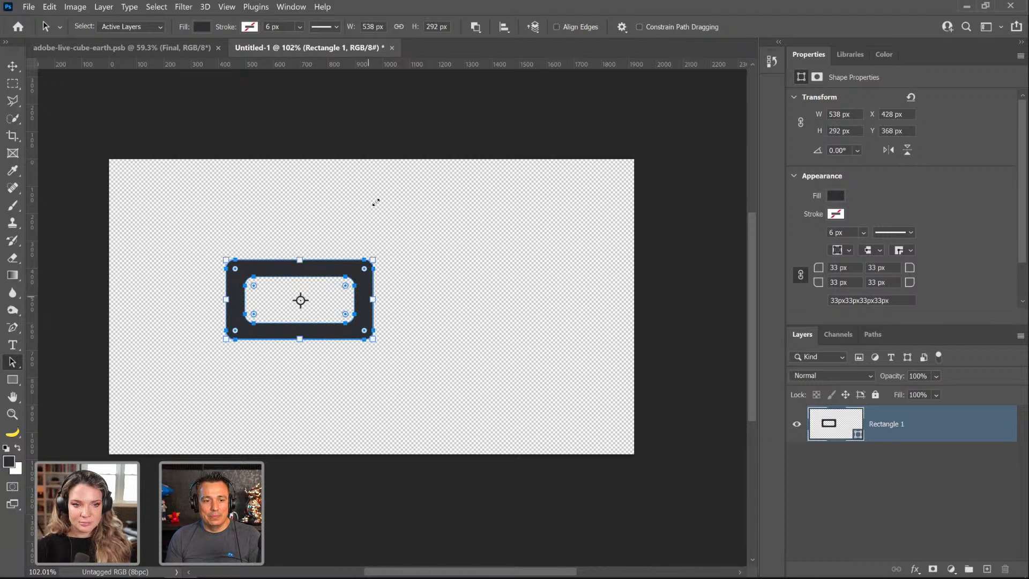
{"action": "left_click", "coordinate": [505, 28]}
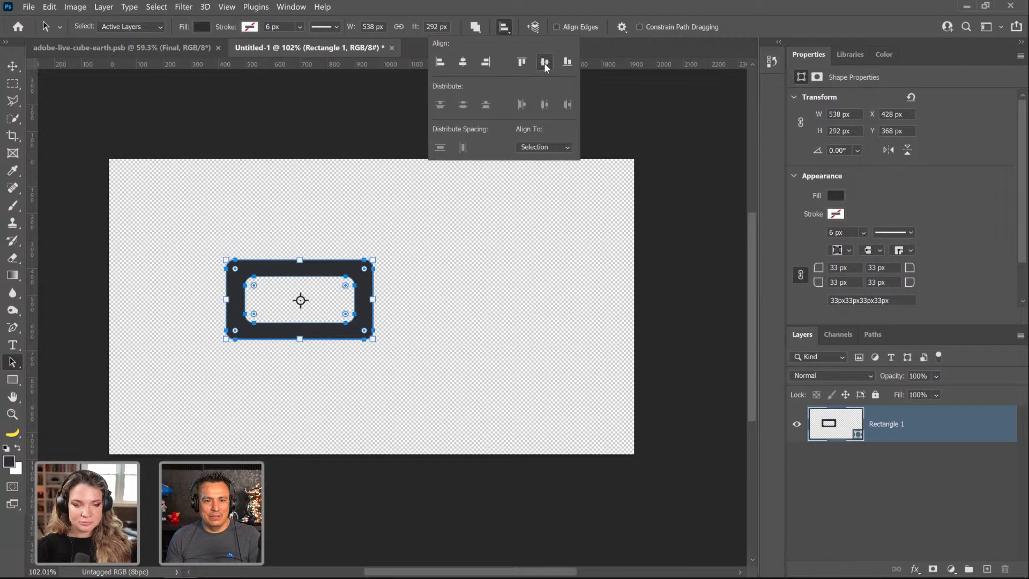
{"action": "left_click", "coordinate": [309, 216]}
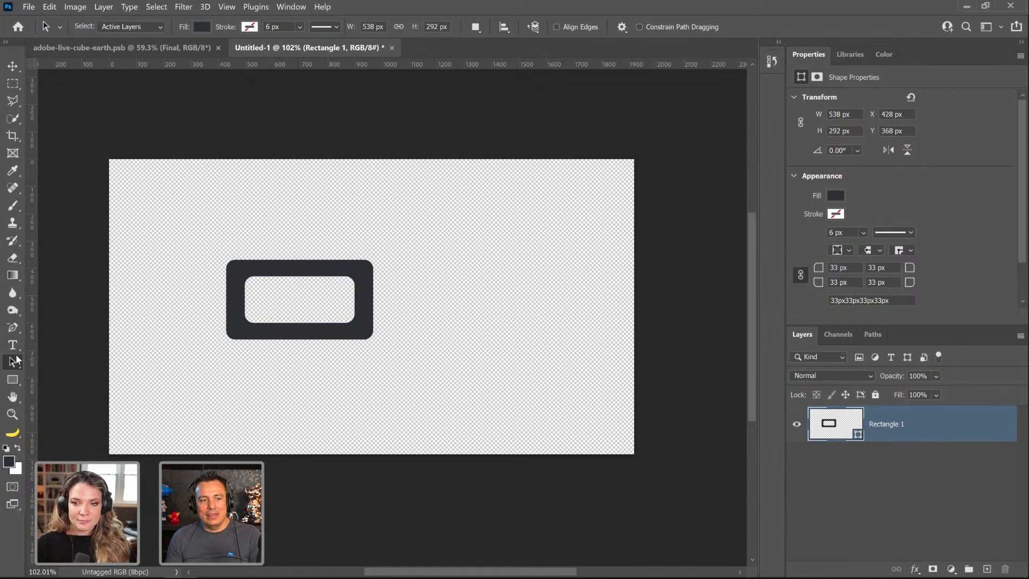
Step: Add a rounded bar about 251 × 60 px with 30 px corners across the frame's right side on its own layer
{"action": "left_click", "coordinate": [13, 380]}
{"action": "left_click", "coordinate": [73, 380]}
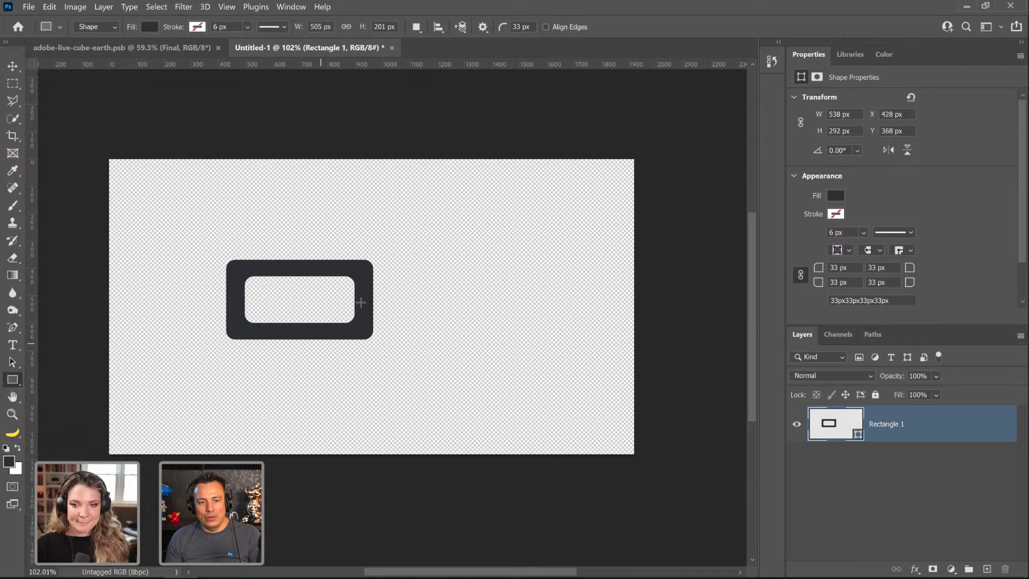
{"action": "left_click_drag", "start_coordinate": [272, 265], "coordinate": [407, 299]}
{"action": "left_click", "coordinate": [13, 66]}
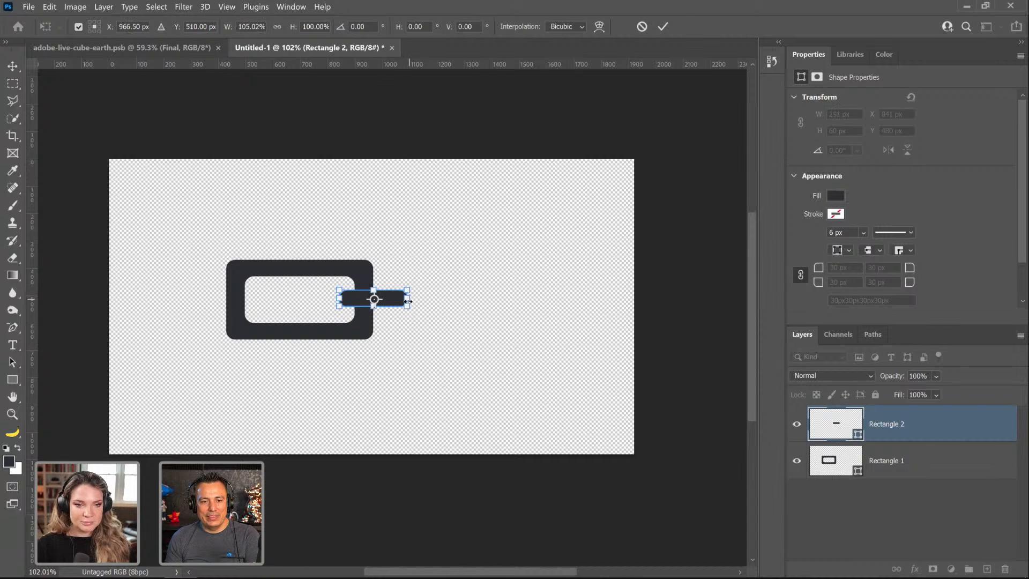
{"action": "key", "text": "Return"}
{"action": "key", "text": "m"}
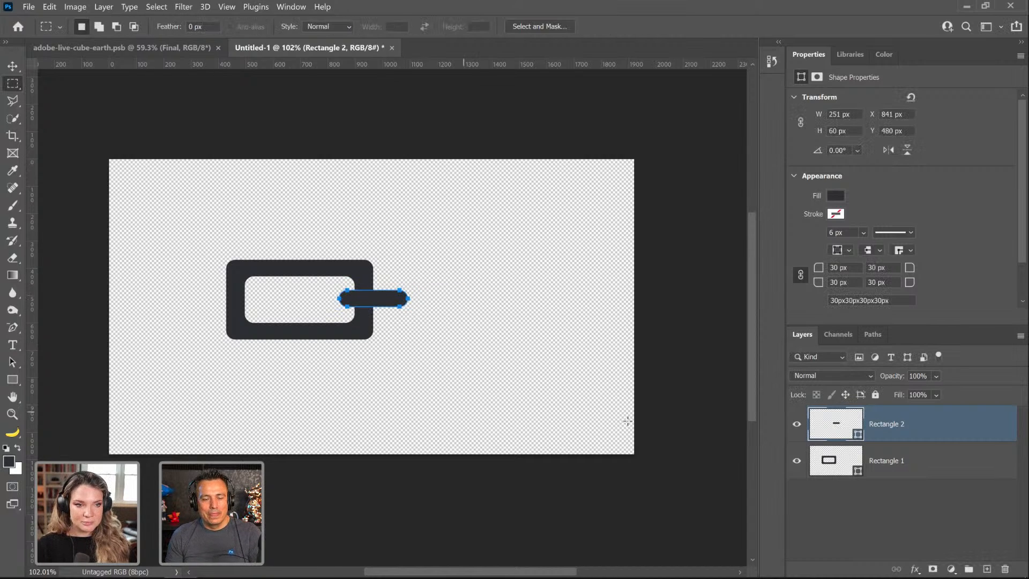
{"action": "left_click", "coordinate": [855, 483]}
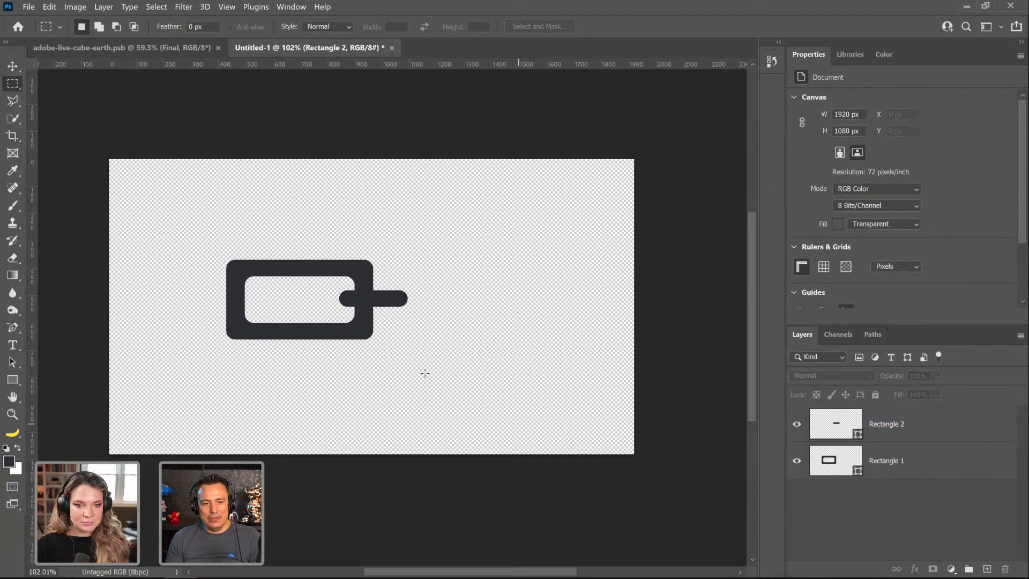
Step: Narrow and flatten the hollow rounded rectangle to about 449 × 241 px, keeping its right side in place
{"action": "scroll", "coordinate": [755, 428], "scroll_direction": "up", "scroll_amount": 1}
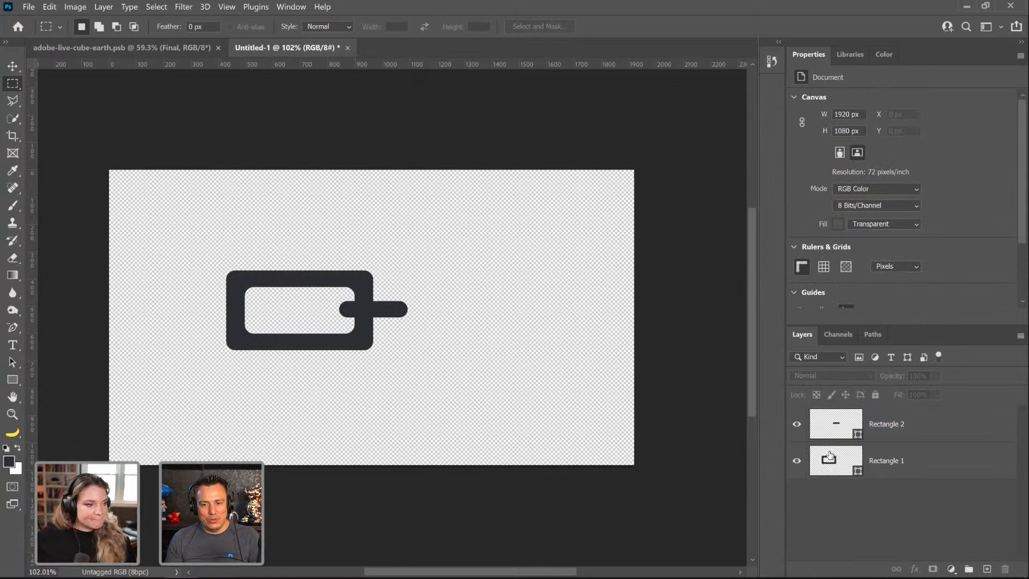
{"action": "left_click", "coordinate": [839, 462]}
{"action": "key", "text": "ctrl+t"}
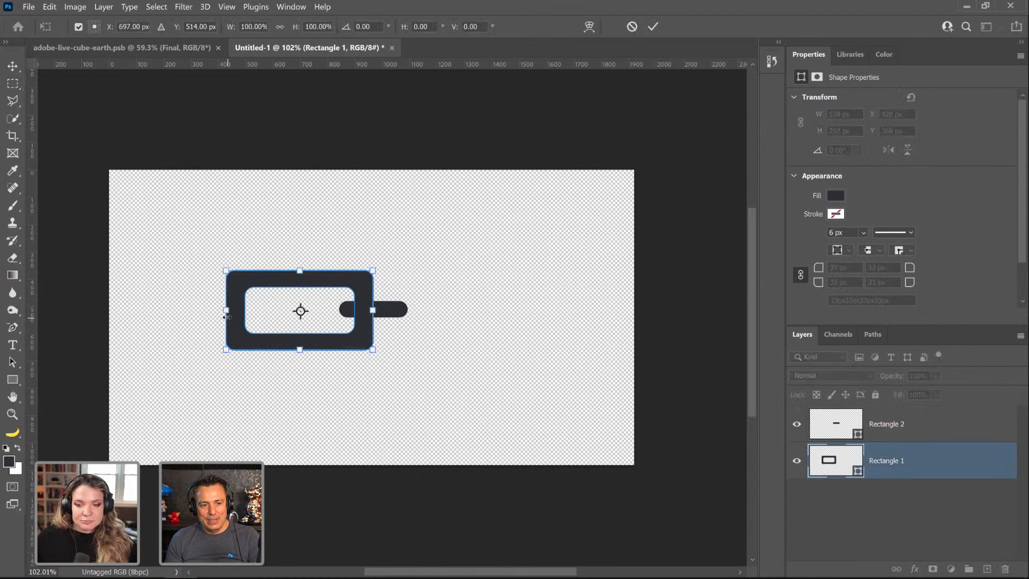
{"action": "left_click_drag", "start_coordinate": [227, 320], "coordinate": [251, 323]}
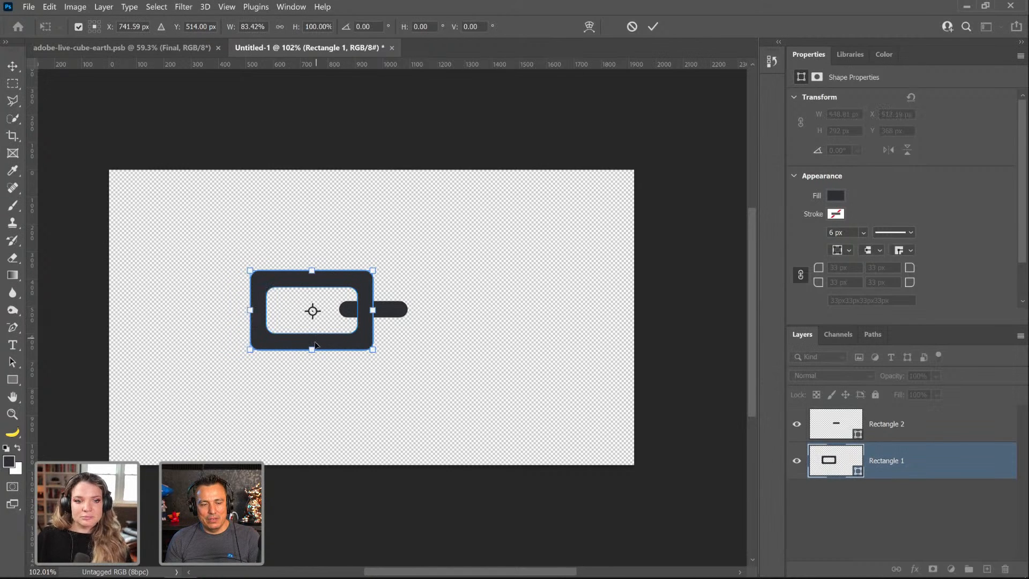
{"action": "left_click_drag", "start_coordinate": [311, 352], "coordinate": [309, 343]}
{"action": "key", "text": "Return"}
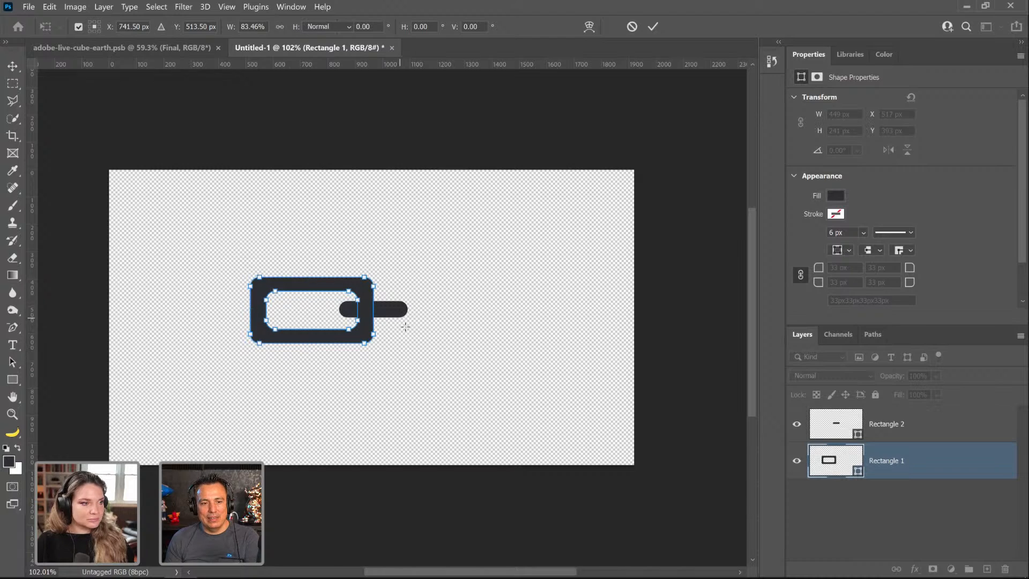
Step: Shift the rounded bar 20 px to the right so it extends farther out of the frame
{"action": "key", "text": "m"}
{"action": "key", "text": "alt+bracketright"}
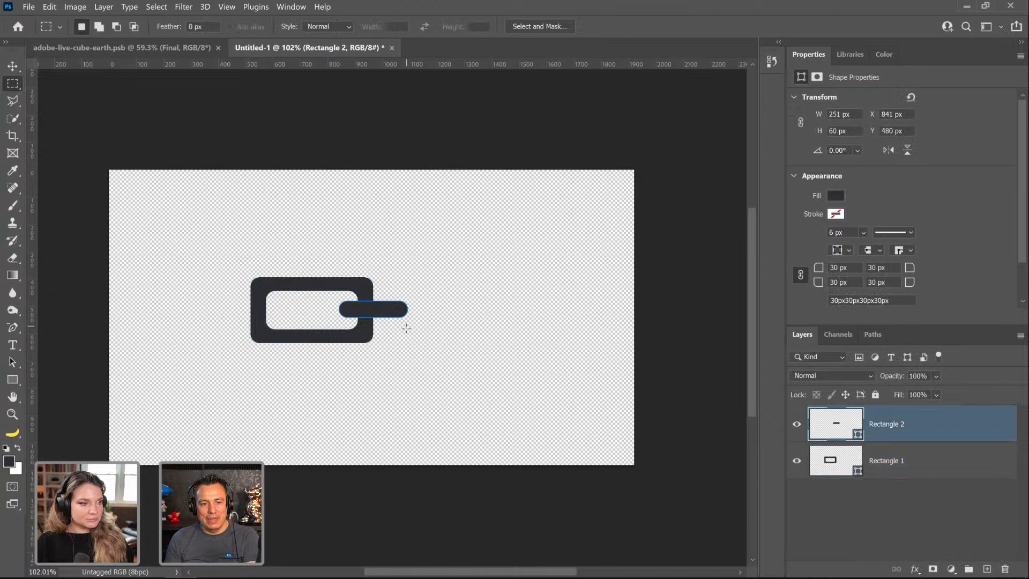
{"action": "key", "text": "v"}
{"action": "key", "text": "shift+Right"}
{"action": "key", "text": "shift+Right"}
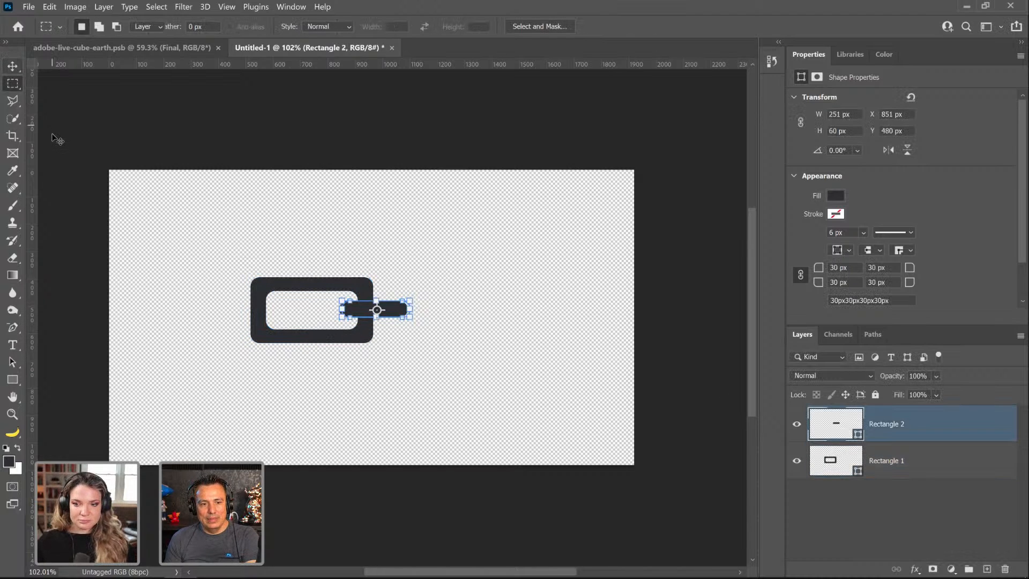
Step: Group the frame and bar layers together and toggle the group's visibility to check it, leaving it visible
{"action": "left_click", "coordinate": [913, 458], "text": "shift"}
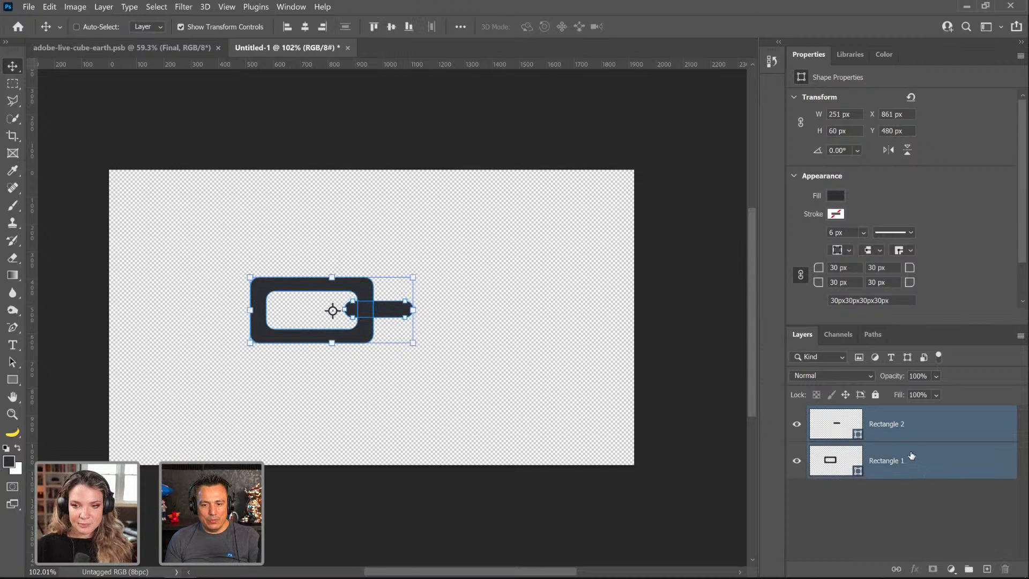
{"action": "key", "text": "ctrl+g"}
{"action": "left_click", "coordinate": [797, 413]}
{"action": "left_click", "coordinate": [797, 413]}
{"action": "left_click", "coordinate": [796, 413]}
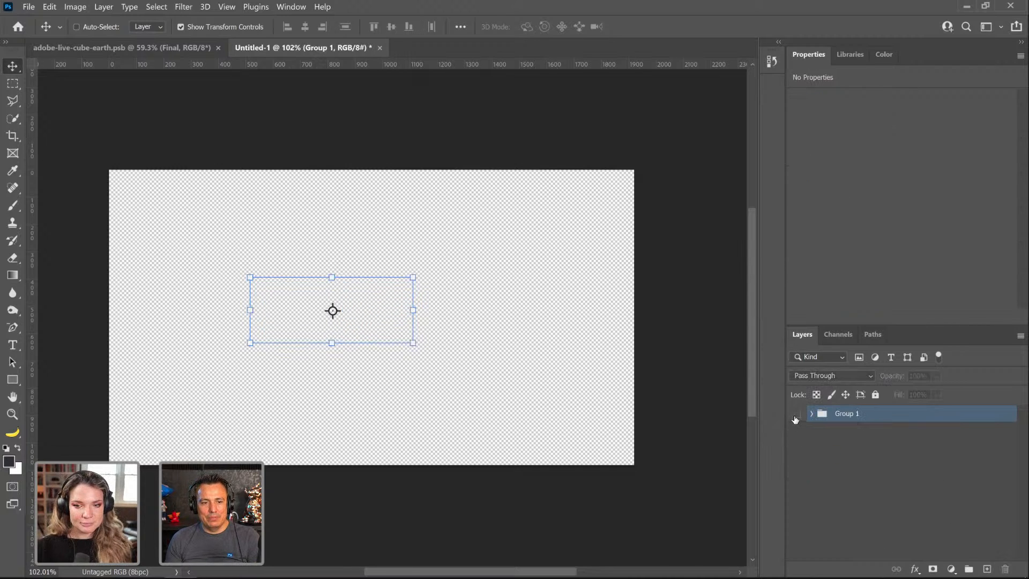
{"action": "left_click", "coordinate": [797, 413]}
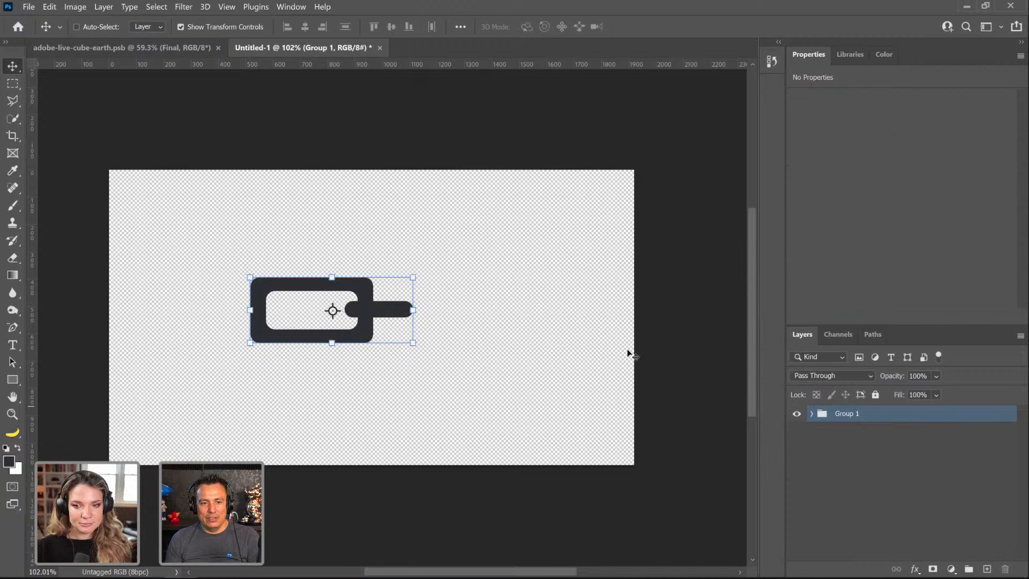
Step: Define the link shape as a new brush preset named Chain
{"action": "left_click", "coordinate": [13, 206]}
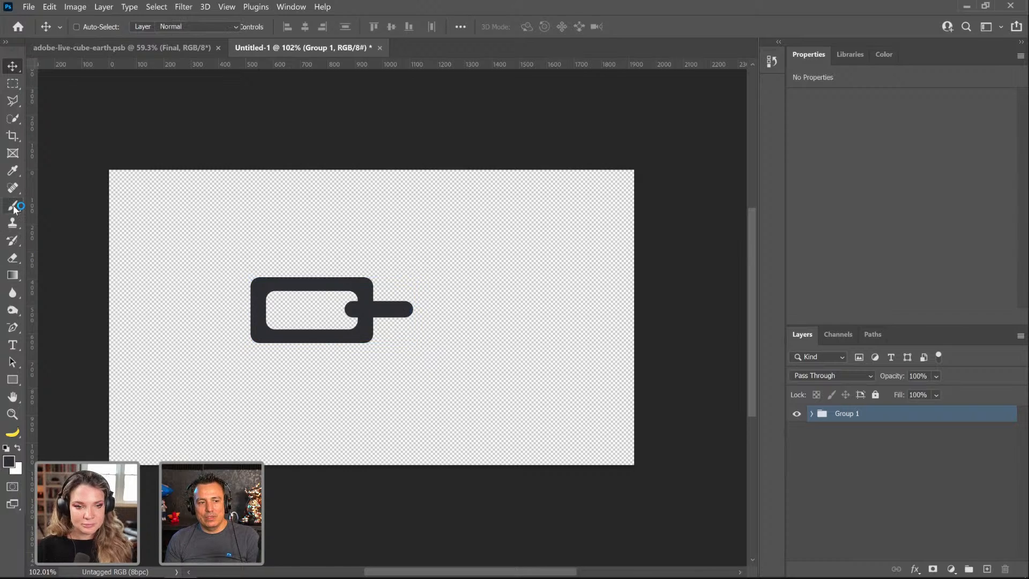
{"action": "left_click", "coordinate": [49, 8]}
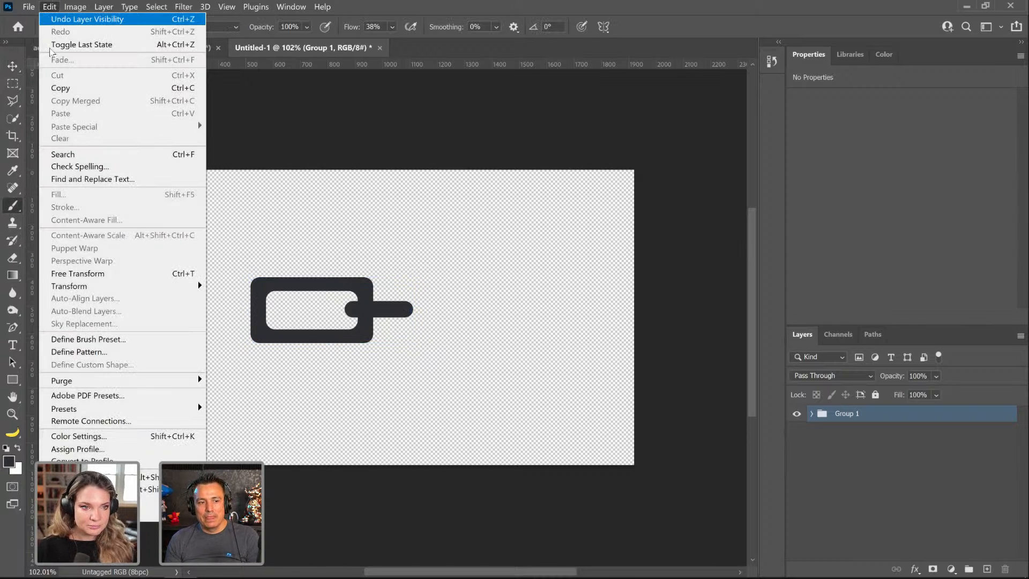
{"action": "left_click", "coordinate": [86, 339]}
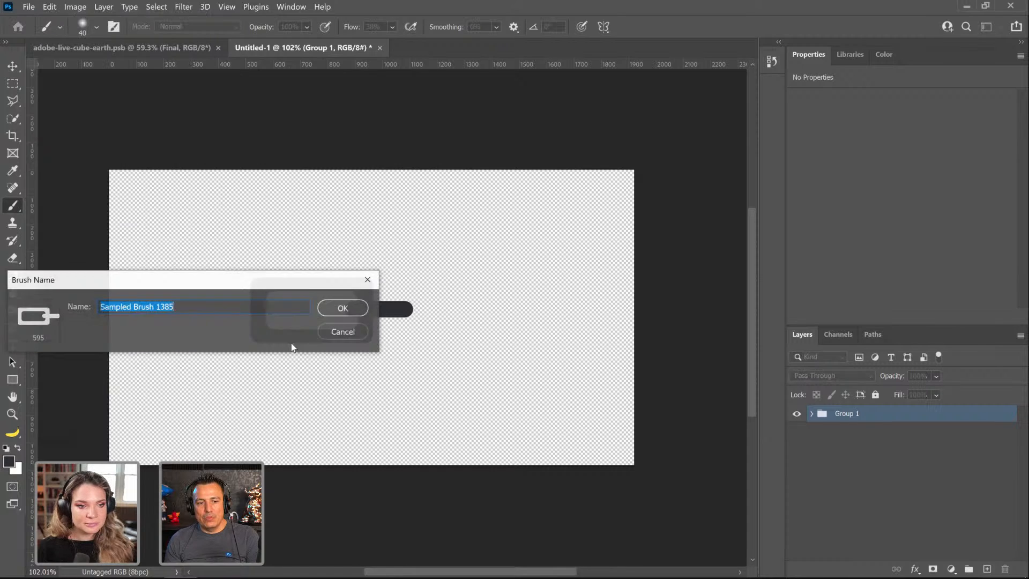
{"action": "type", "text": "Chain"}
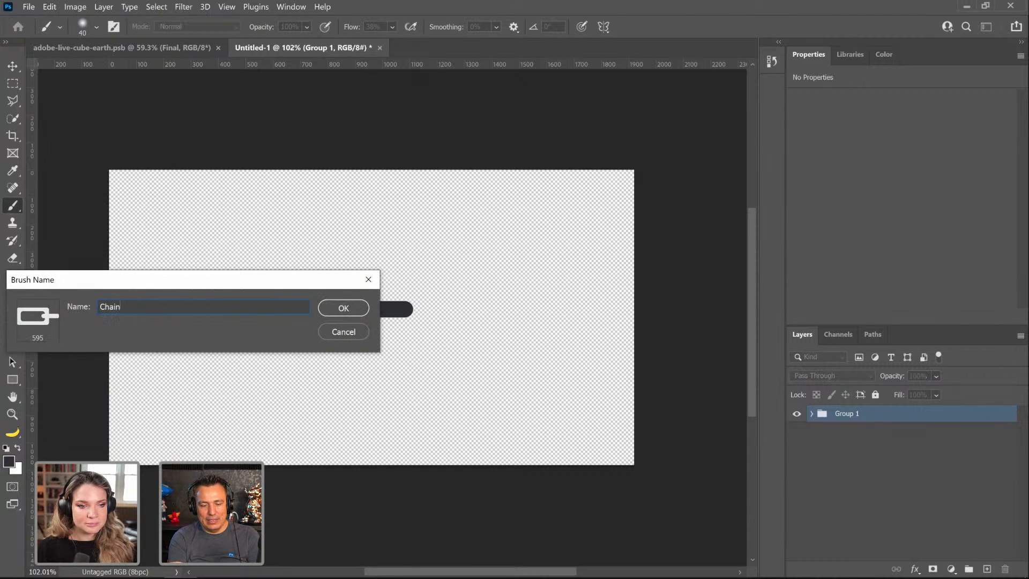
{"action": "key", "text": "Return"}
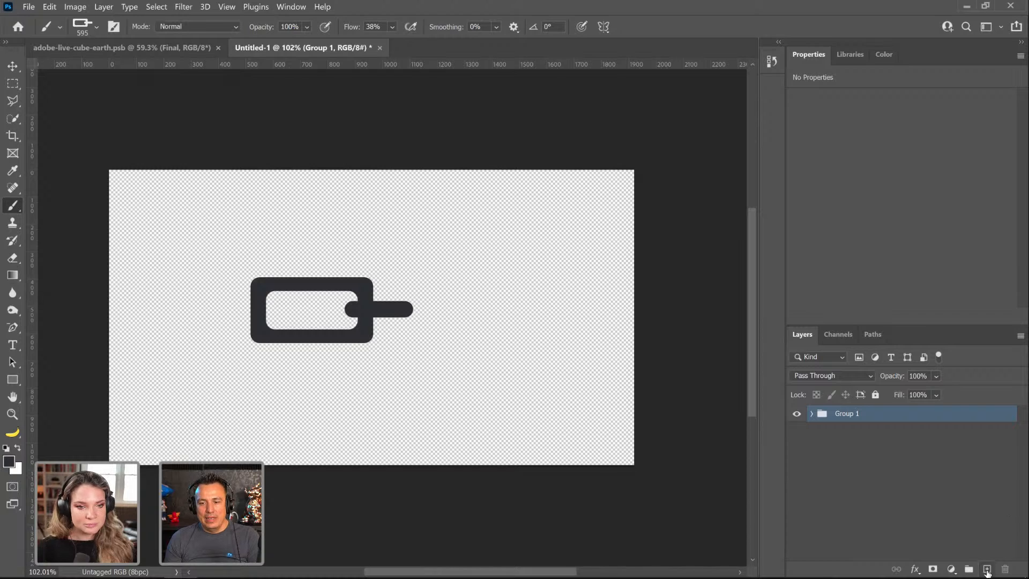
Step: Add a white (ffffff) solid color fill layer above the group and an empty layer on top of it
{"action": "left_click", "coordinate": [951, 569]}
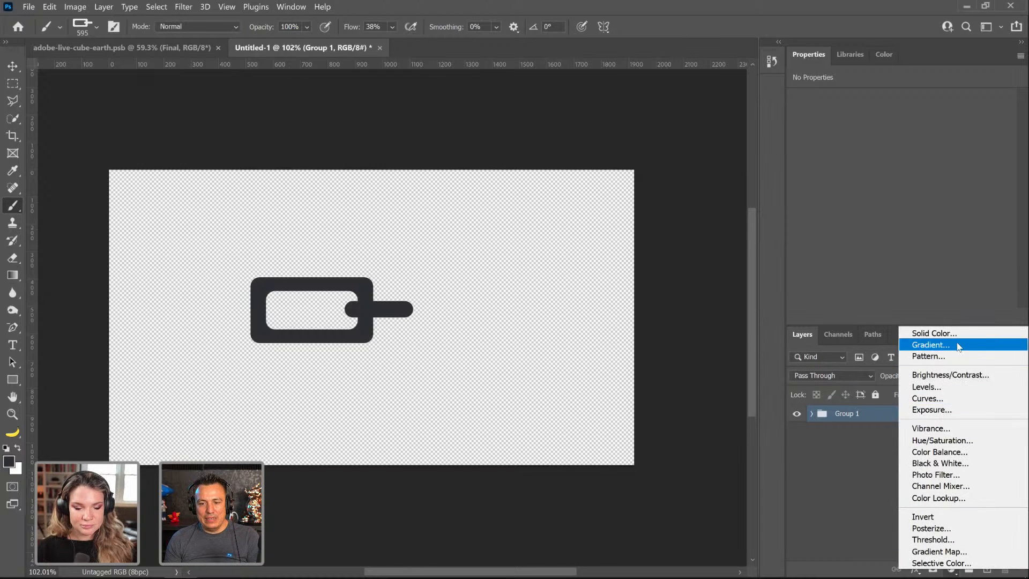
{"action": "left_click", "coordinate": [934, 333]}
{"action": "type", "text": "ffffff"}
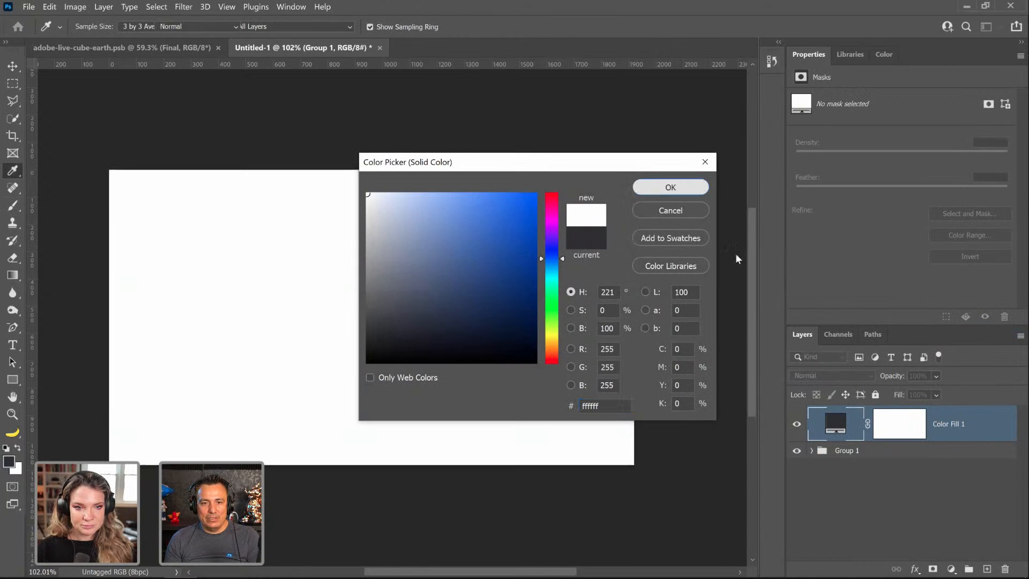
{"action": "key", "text": "Return"}
{"action": "left_click", "coordinate": [986, 569]}
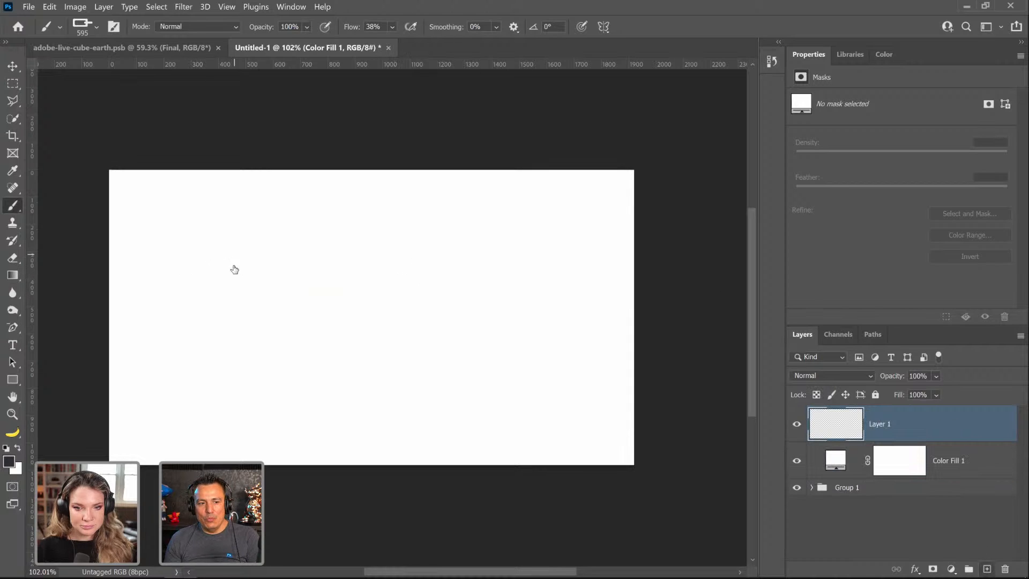
Step: Set the brush flow to 100% and the foreground color to black, undoing the test strokes on the empty layer
{"action": "mouse_move", "coordinate": [232, 268]}
{"action": "left_mouse_down"}
{"action": "mouse_move", "coordinate": [276, 281]}
{"action": "mouse_move", "coordinate": [508, 276]}
{"action": "mouse_move", "coordinate": [446, 433]}
{"action": "mouse_move", "coordinate": [229, 265]}
{"action": "mouse_move", "coordinate": [365, 255]}
{"action": "mouse_move", "coordinate": [337, 300]}
{"action": "mouse_move", "coordinate": [385, 359]}
{"action": "mouse_move", "coordinate": [462, 303]}
{"action": "mouse_move", "coordinate": [433, 334]}
{"action": "mouse_move", "coordinate": [498, 322]}
{"action": "left_mouse_up"}
{"action": "key", "text": "ctrl+z"}
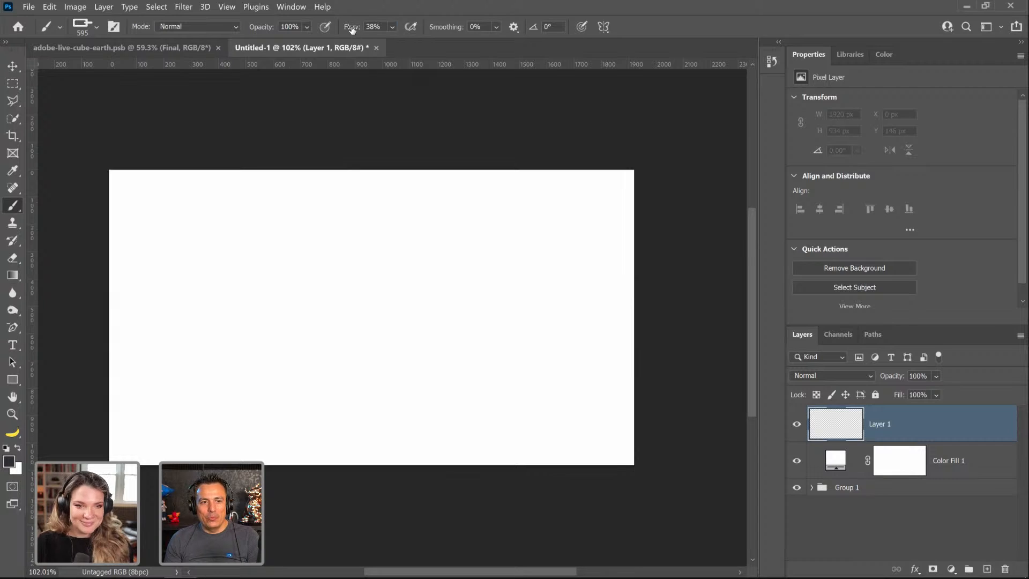
{"action": "left_click_drag", "start_coordinate": [351, 29], "coordinate": [455, 38]}
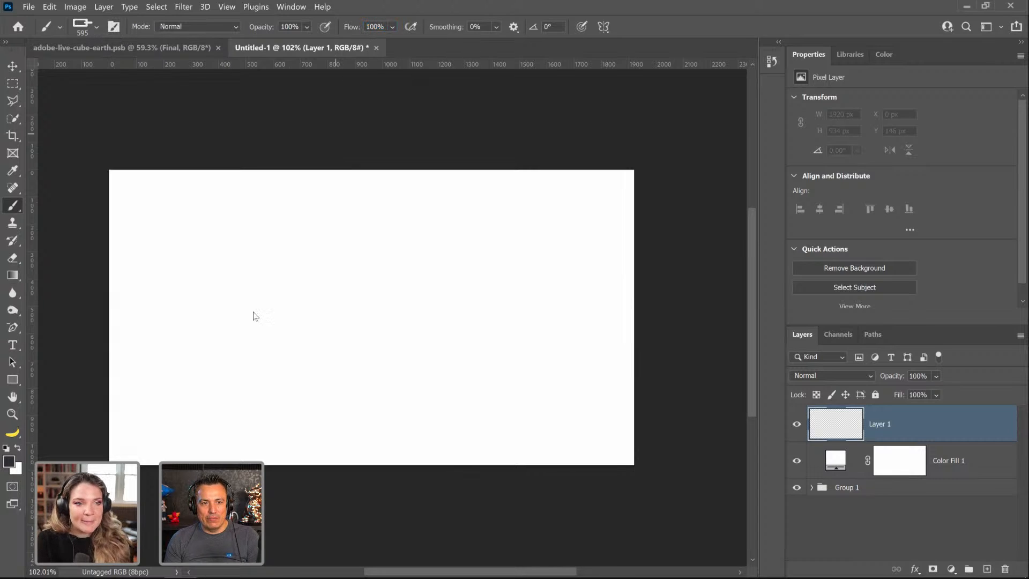
{"action": "mouse_move", "coordinate": [255, 316]}
{"action": "left_mouse_down"}
{"action": "mouse_move", "coordinate": [377, 307]}
{"action": "mouse_move", "coordinate": [618, 340]}
{"action": "left_mouse_up"}
{"action": "key", "text": "ctrl+z"}
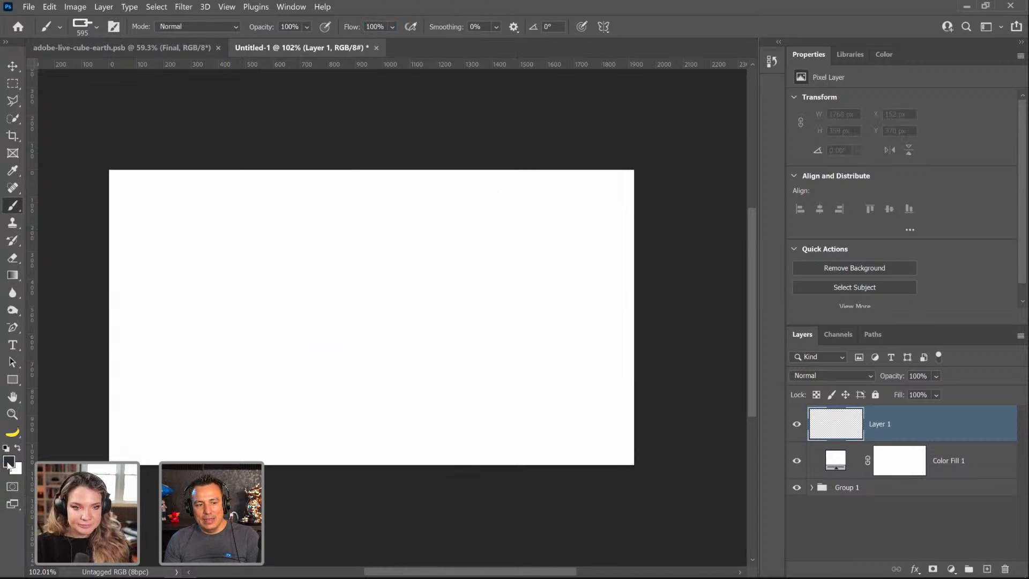
{"action": "left_click_drag", "start_coordinate": [298, 246], "coordinate": [514, 333]}
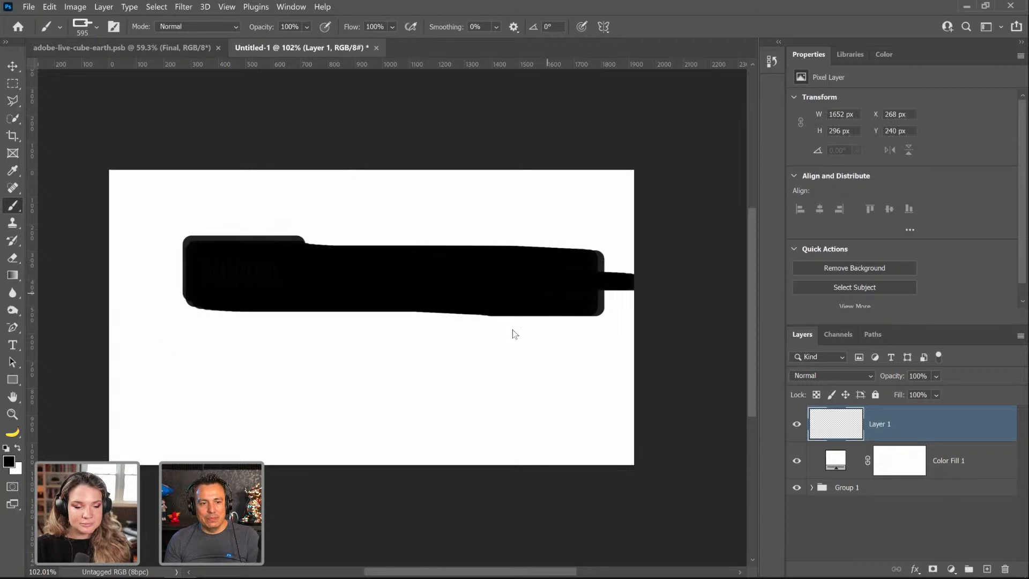
{"action": "key", "text": "ctrl+z"}
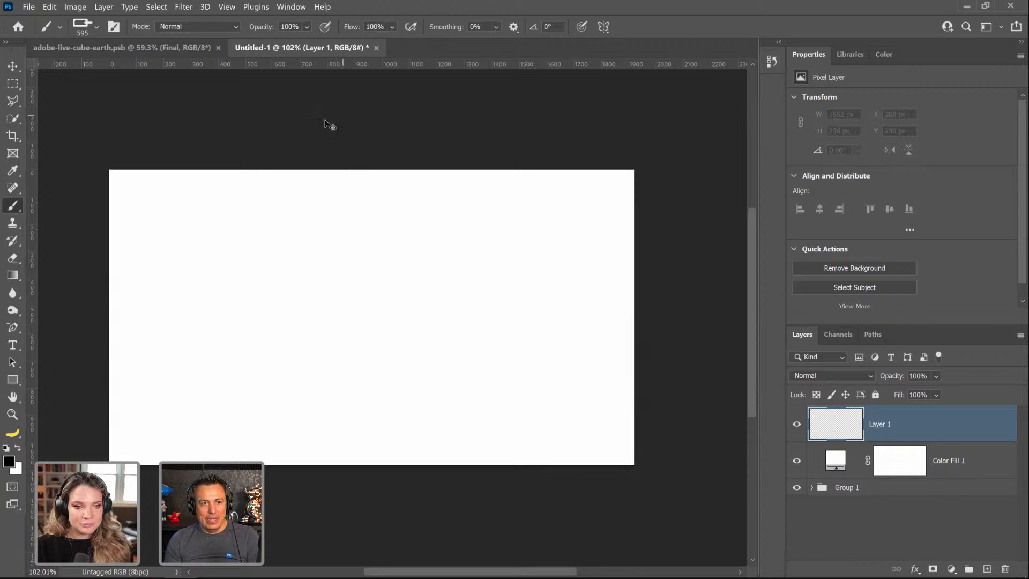
Step: Enable Shape Dynamics and set the chain brush's spacing to 220%, then paint a horizontal test stroke and undo it
{"action": "left_click", "coordinate": [111, 30]}
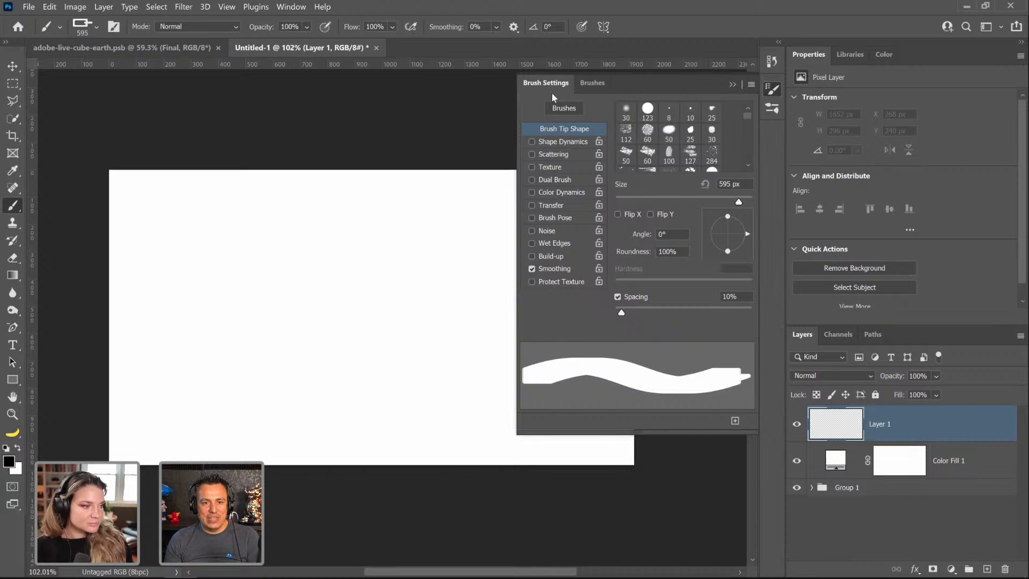
{"action": "left_click", "coordinate": [564, 142]}
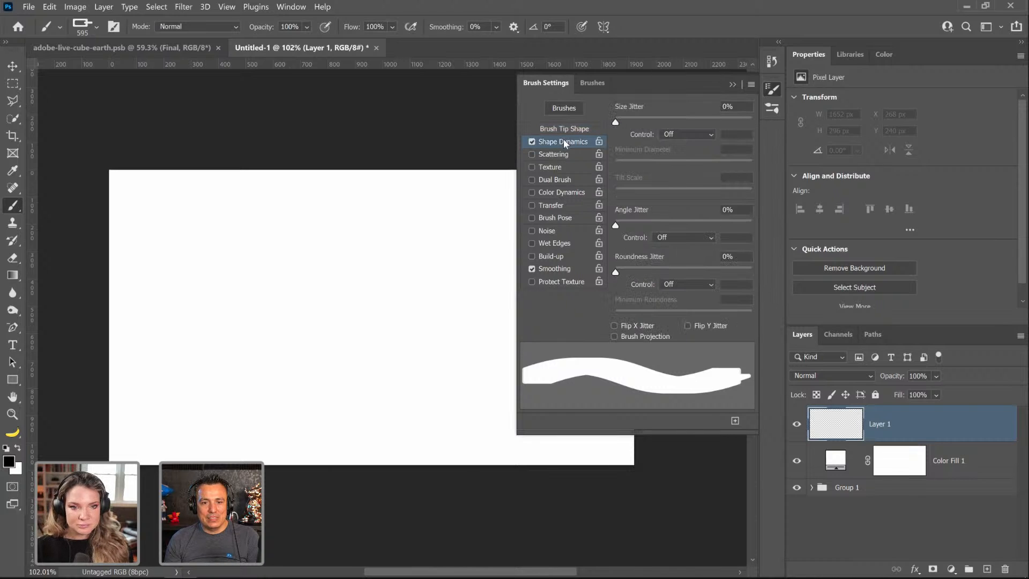
{"action": "left_click", "coordinate": [557, 131]}
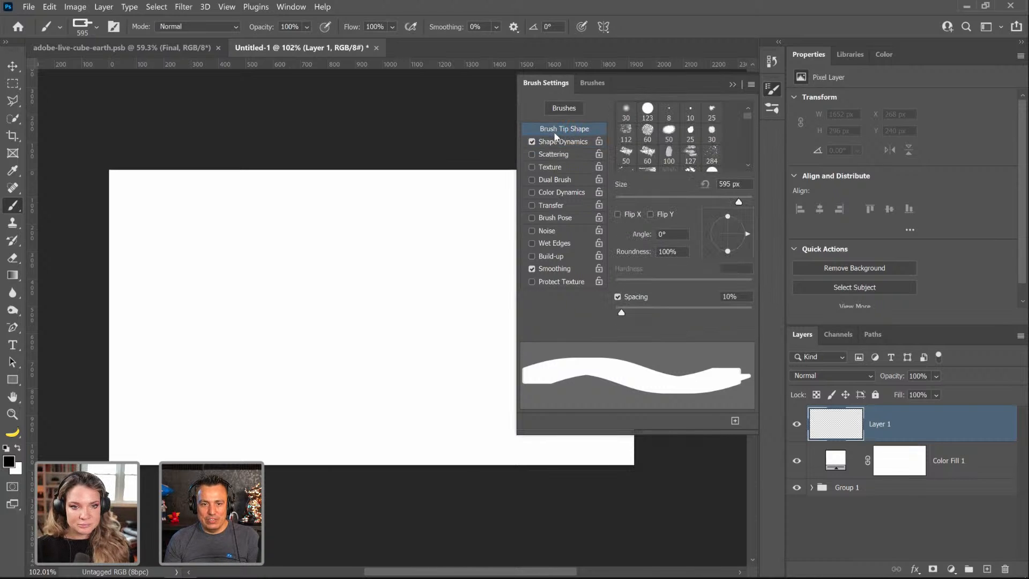
{"action": "left_click_drag", "start_coordinate": [622, 312], "coordinate": [719, 324]}
{"action": "left_click_drag", "start_coordinate": [247, 301], "coordinate": [619, 299]}
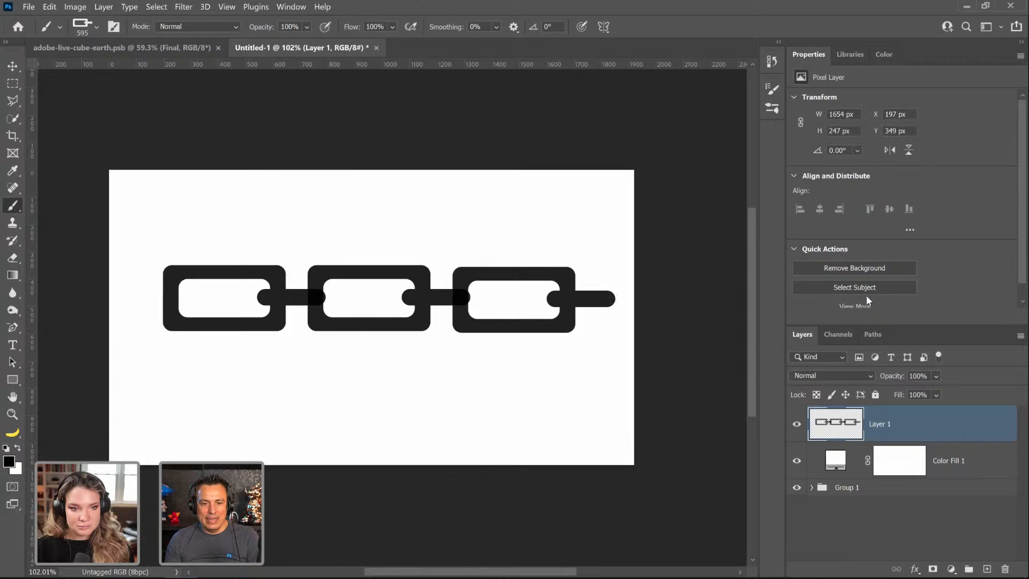
{"action": "key", "text": "ctrl+z"}
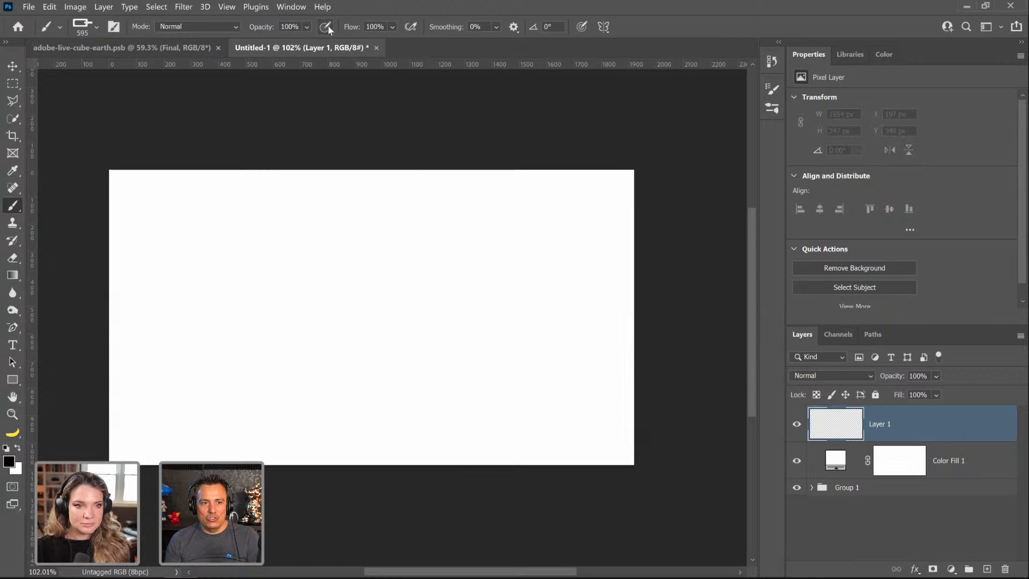
Step: Set the chain brush's angle jitter control to Direction and close the brush settings
{"action": "left_click", "coordinate": [114, 26]}
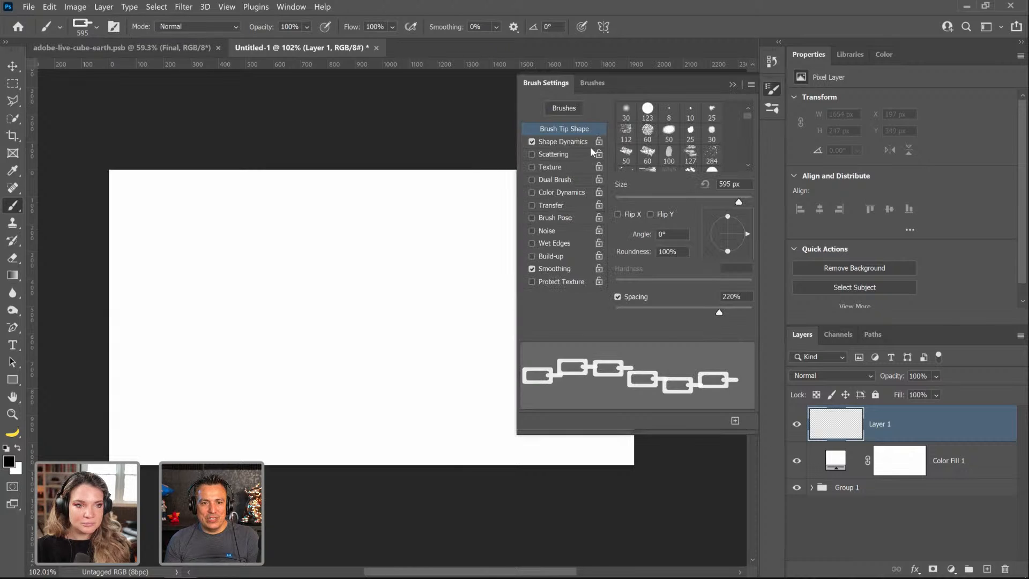
{"action": "left_click", "coordinate": [562, 142]}
{"action": "left_click", "coordinate": [668, 238]}
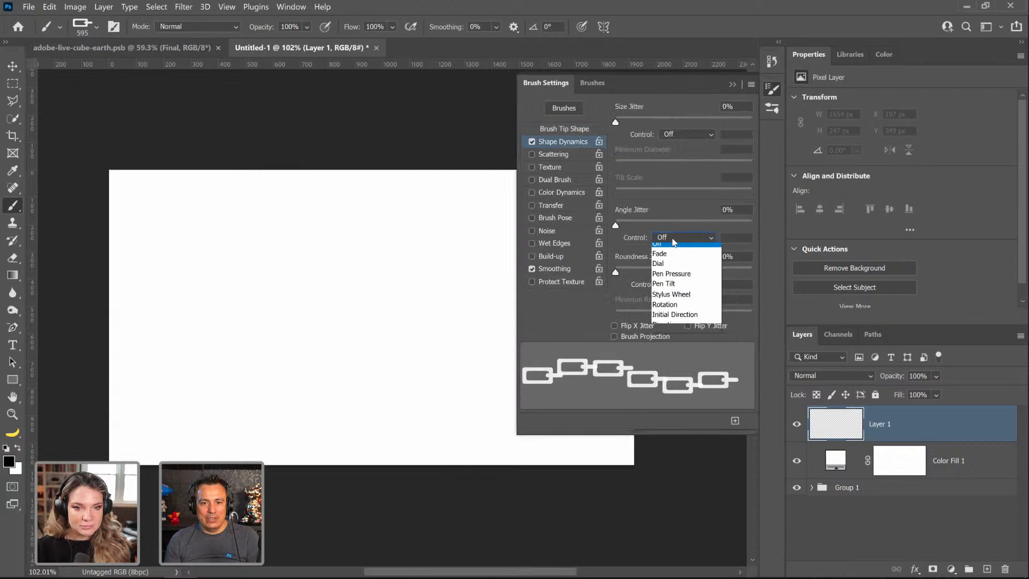
{"action": "left_click", "coordinate": [677, 329]}
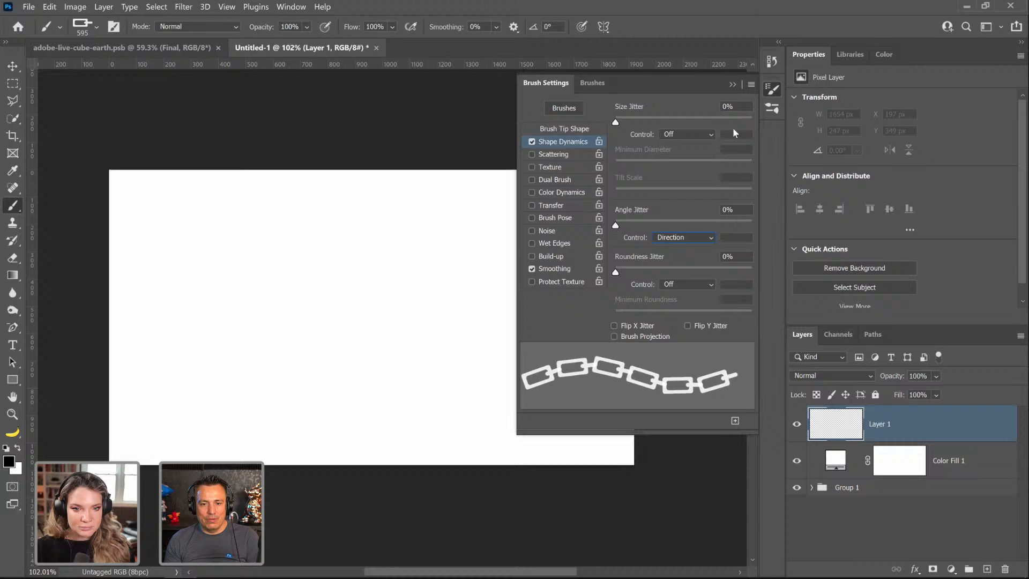
{"action": "left_click", "coordinate": [733, 84]}
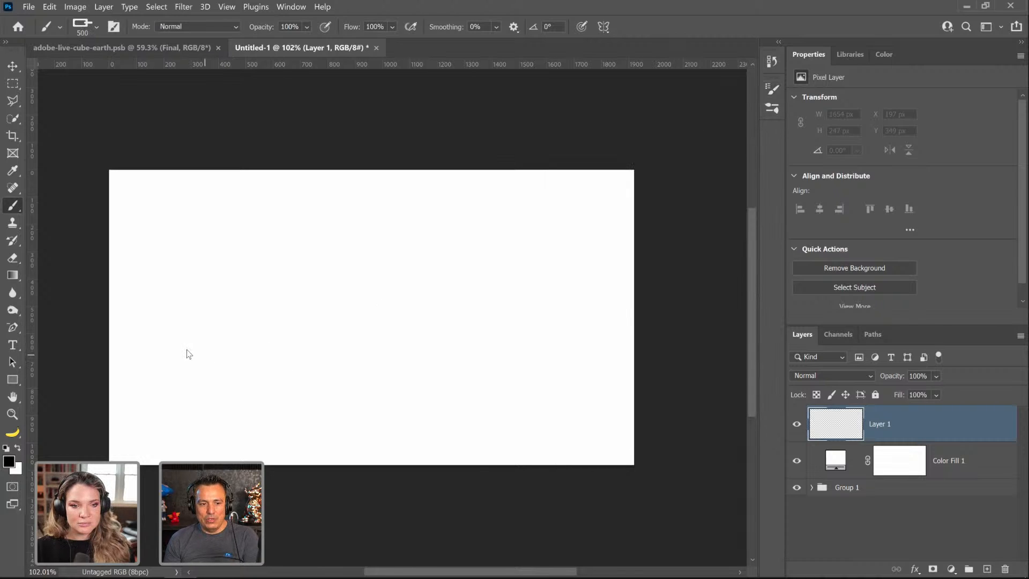
Step: Reduce the brush to 70 px and paint a curved chain from the canvas's upper right to its lower left, undoing a first wavy stroke
{"action": "key", "text": "bracketleft"}
{"action": "key", "text": "bracketleft"}
{"action": "key", "text": "bracketleft"}
{"action": "key", "text": "bracketleft"}
{"action": "key", "text": "bracketleft"}
{"action": "key", "text": "bracketleft"}
{"action": "key", "text": "bracketleft"}
{"action": "key", "text": "bracketleft"}
{"action": "key", "text": "bracketleft"}
{"action": "key", "text": "bracketleft"}
{"action": "key", "text": "bracketleft"}
{"action": "key", "text": "bracketleft"}
{"action": "mouse_move", "coordinate": [130, 350]}
{"action": "left_mouse_down"}
{"action": "mouse_move", "coordinate": [188, 313]}
{"action": "mouse_move", "coordinate": [355, 251]}
{"action": "mouse_move", "coordinate": [480, 330]}
{"action": "mouse_move", "coordinate": [684, 241]}
{"action": "mouse_move", "coordinate": [737, 333]}
{"action": "left_mouse_up"}
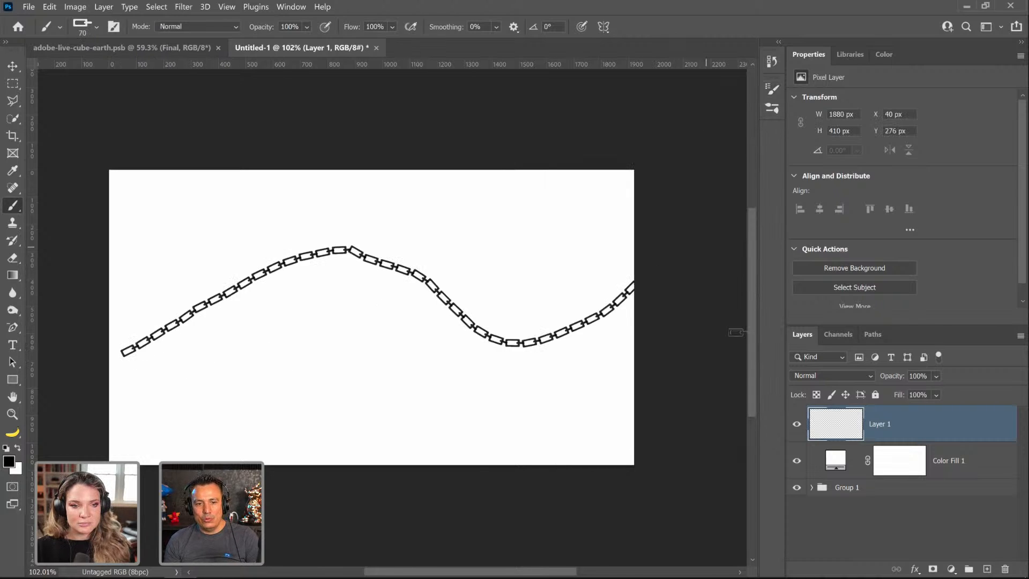
{"action": "key", "text": "ctrl+z"}
{"action": "mouse_move", "coordinate": [621, 211]}
{"action": "left_mouse_down"}
{"action": "mouse_move", "coordinate": [307, 370]}
{"action": "mouse_move", "coordinate": [81, 445]}
{"action": "left_mouse_up"}
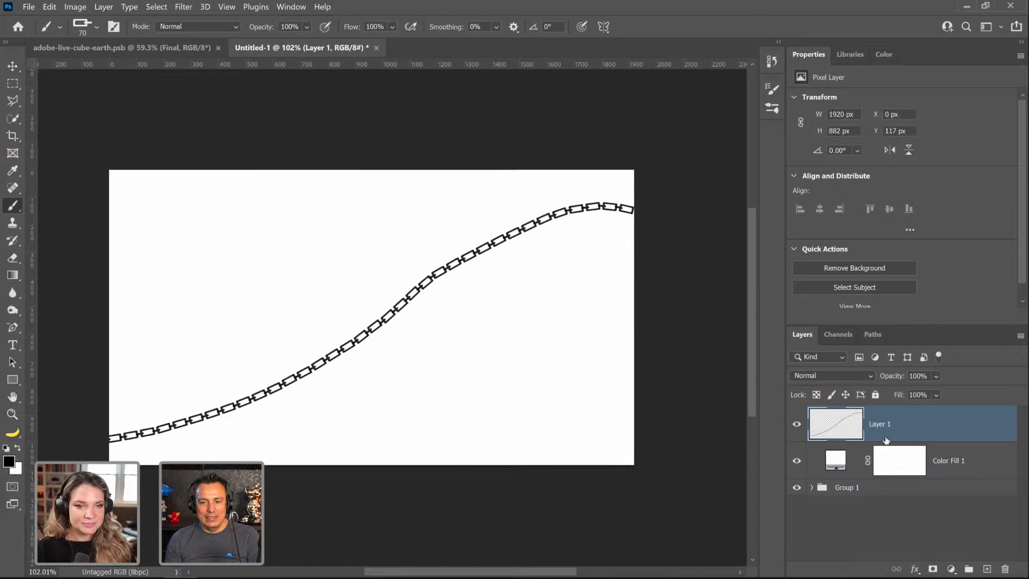
Step: Examine the links of the painted chain up close at 300% magnification
{"action": "left_click", "coordinate": [15, 416]}
{"action": "left_click", "coordinate": [340, 413]}
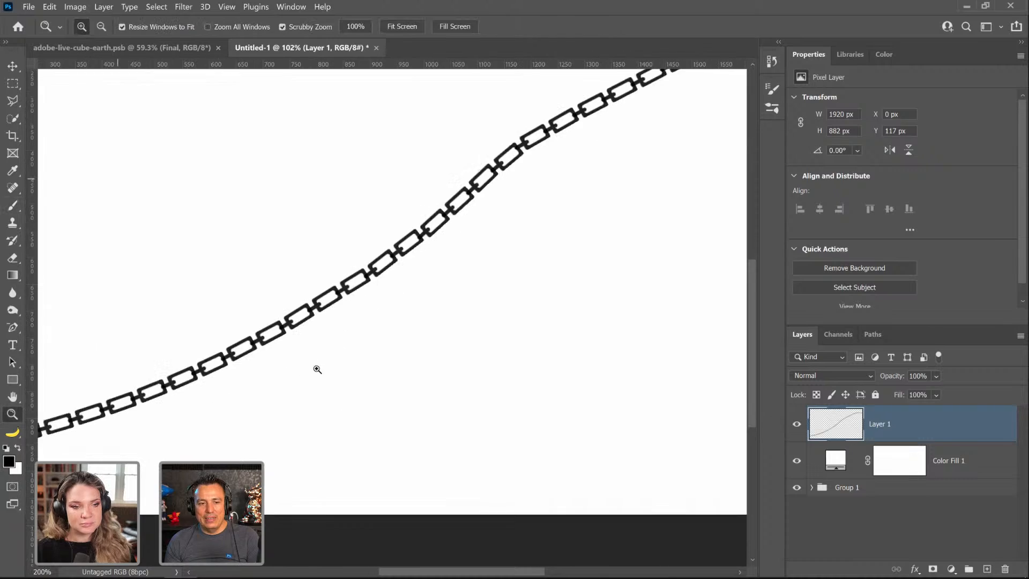
{"action": "left_click", "coordinate": [315, 365]}
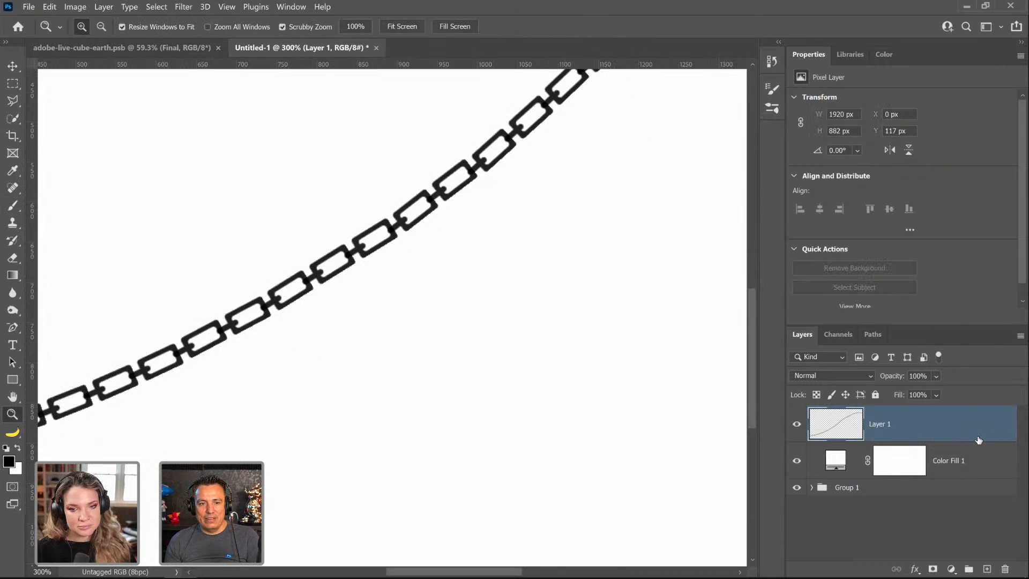
Step: Apply an Inner Bevel with 553% depth and 7 px size to the painted chain's layer
{"action": "key", "text": "space"}
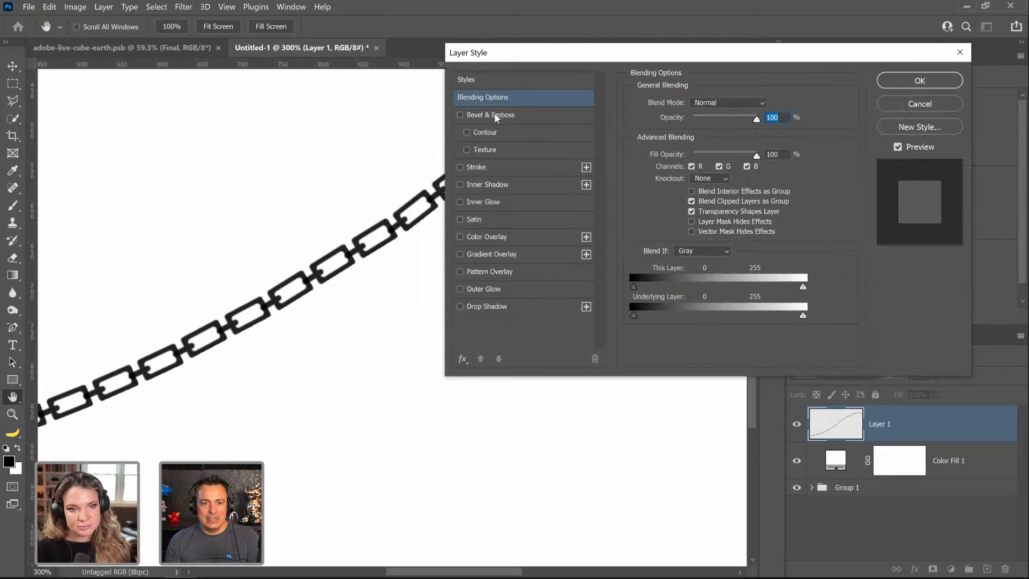
{"action": "left_click", "coordinate": [497, 115]}
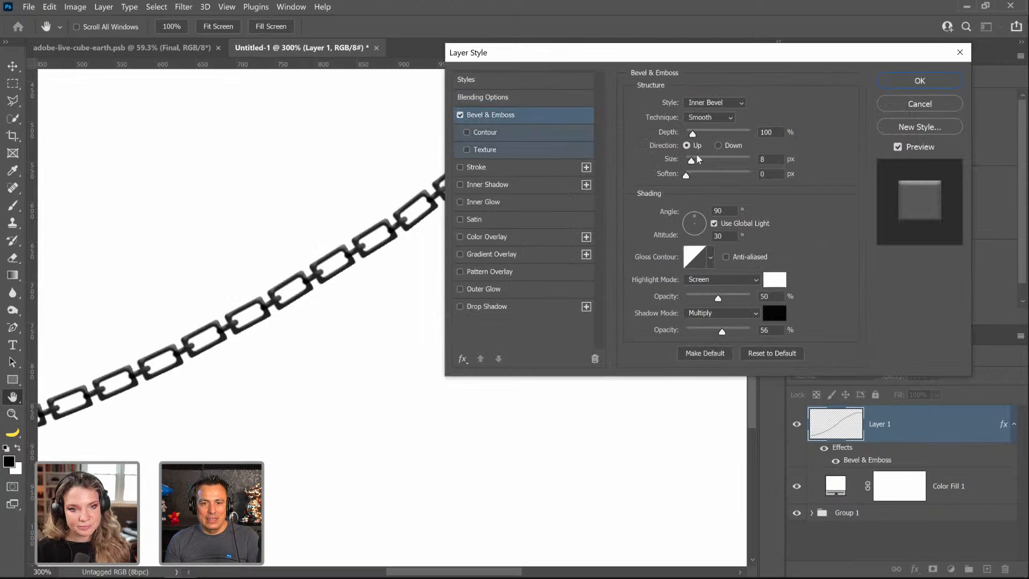
{"action": "left_click_drag", "start_coordinate": [697, 167], "coordinate": [692, 164]}
{"action": "left_click_drag", "start_coordinate": [690, 165], "coordinate": [721, 135]}
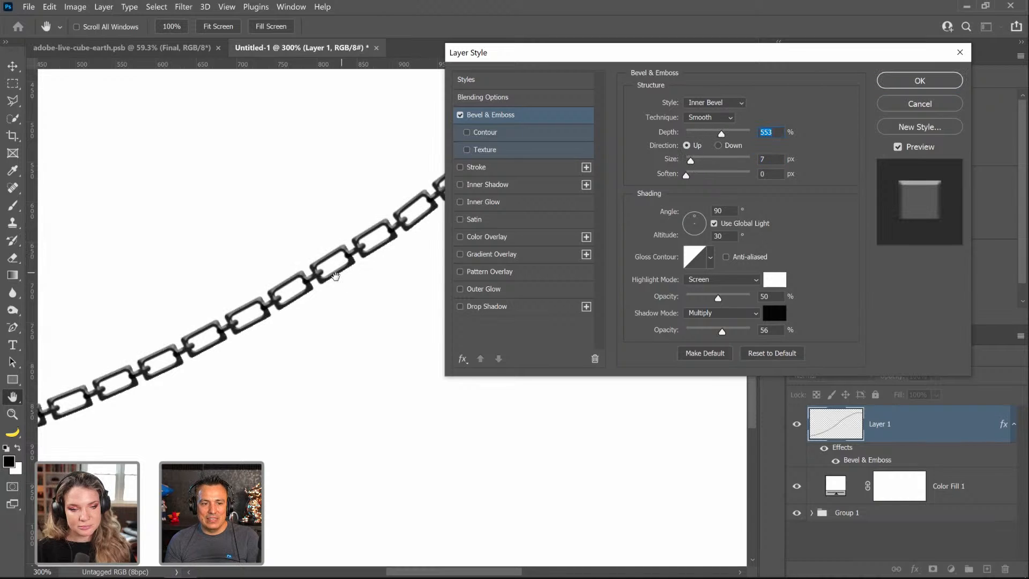
{"action": "left_click", "coordinate": [911, 82]}
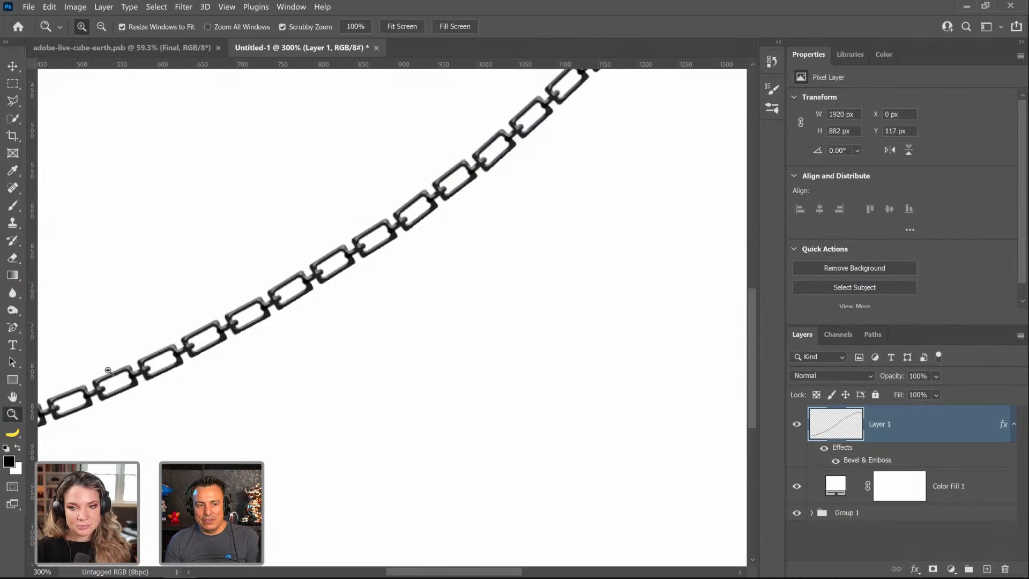
Step: Examine the bevelled chain links up close at 800%, then view the whole chain at 66.7% magnification
{"action": "left_click", "coordinate": [275, 280]}
{"action": "left_click", "coordinate": [275, 280]}
{"action": "left_click", "coordinate": [276, 280]}
{"action": "left_click", "coordinate": [276, 280]}
{"action": "right_click", "coordinate": [378, 253]}
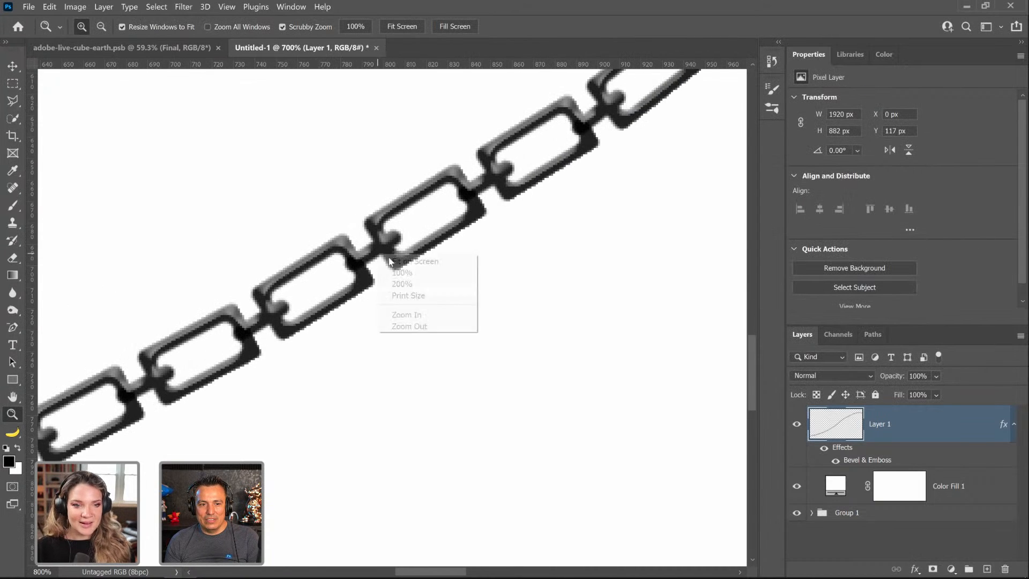
{"action": "left_click", "coordinate": [395, 263]}
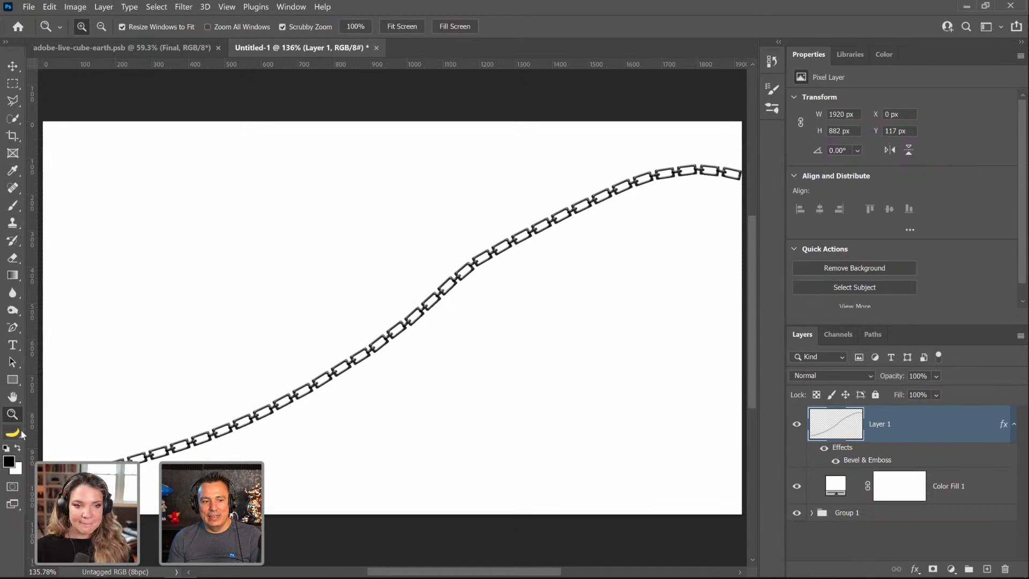
{"action": "left_click", "coordinate": [545, 315], "text": "alt"}
{"action": "left_click", "coordinate": [542, 322], "text": "alt"}
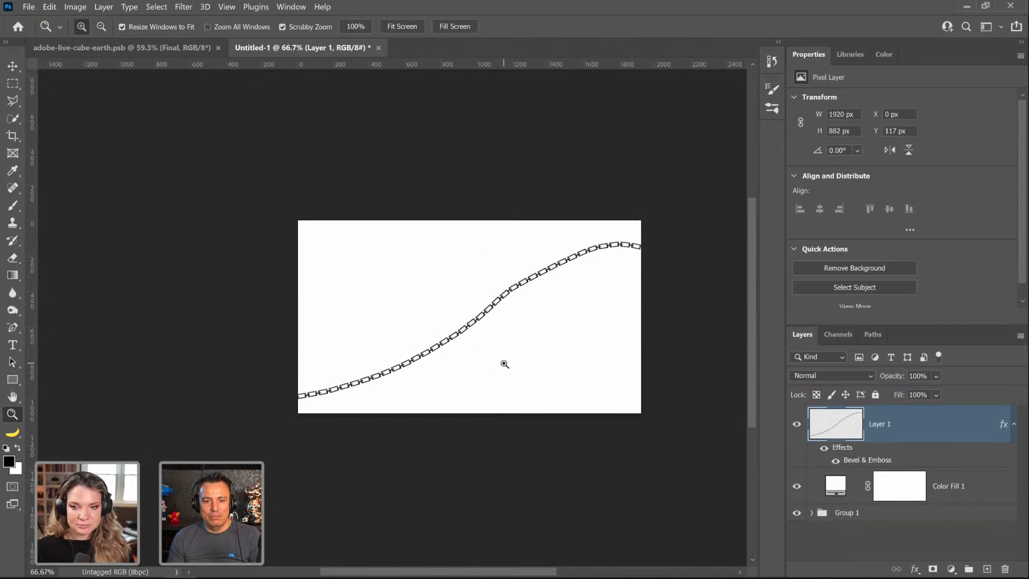
Step: Switch to the adobe-live-cube-earth.psb composite and add a new layer above Final for painting with the chain brush
{"action": "left_click", "coordinate": [172, 48]}
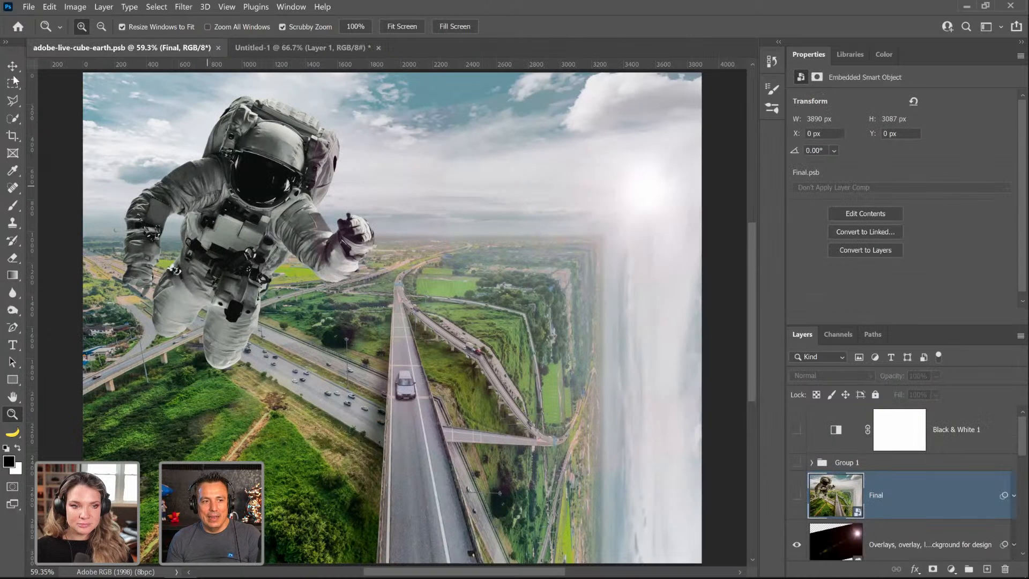
{"action": "left_click", "coordinate": [12, 205]}
{"action": "left_click", "coordinate": [987, 568]}
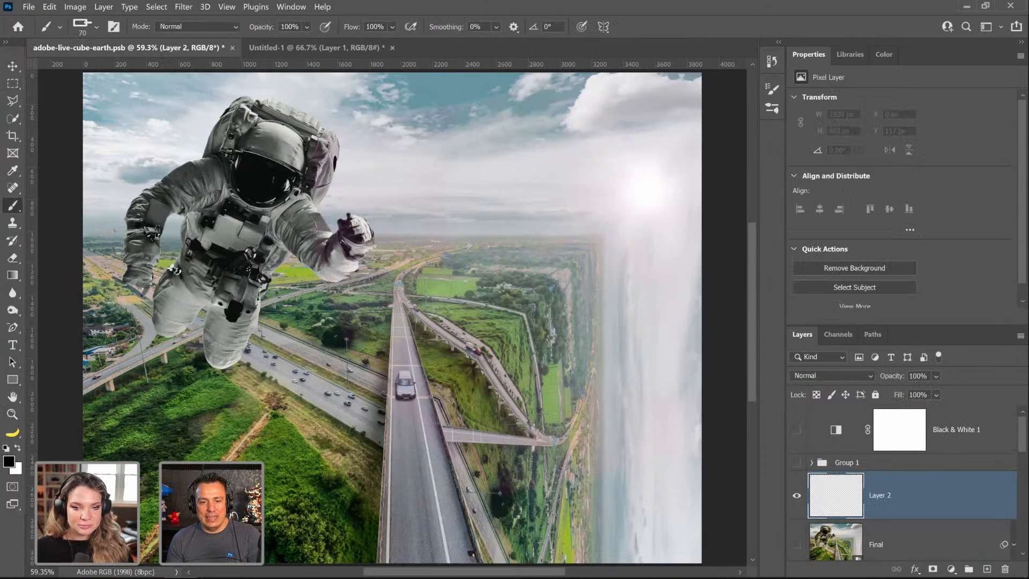
Step: Try painting long looping chains across the astronaut composite on the new layer and undo all three strokes
{"action": "mouse_move", "coordinate": [181, 487]}
{"action": "left_mouse_down"}
{"action": "mouse_move", "coordinate": [620, 127]}
{"action": "mouse_move", "coordinate": [506, 70]}
{"action": "left_mouse_up"}
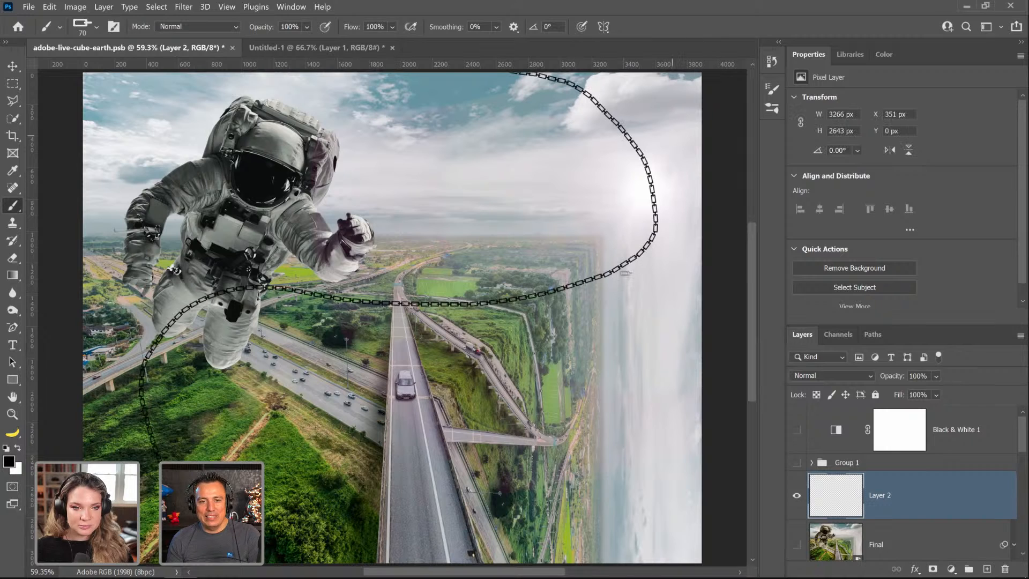
{"action": "left_click_drag", "start_coordinate": [592, 204], "coordinate": [704, 577]}
{"action": "mouse_move", "coordinate": [336, 456]}
{"action": "left_mouse_down"}
{"action": "mouse_move", "coordinate": [96, 306]}
{"action": "mouse_move", "coordinate": [132, 83]}
{"action": "mouse_move", "coordinate": [180, 147]}
{"action": "left_mouse_up"}
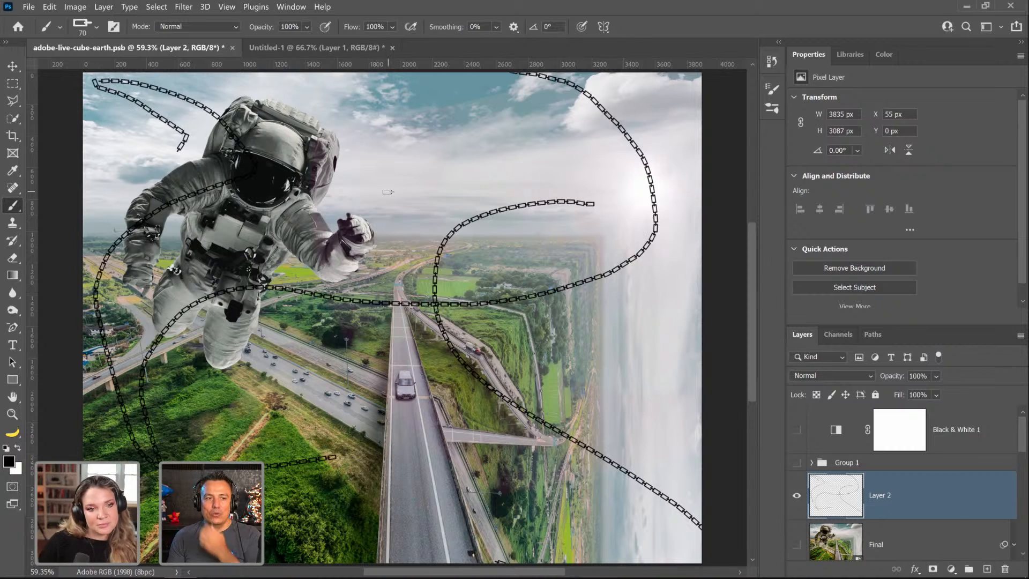
{"action": "key", "text": "ctrl+z"}
{"action": "key", "text": "ctrl+z"}
{"action": "key", "text": "ctrl+z"}
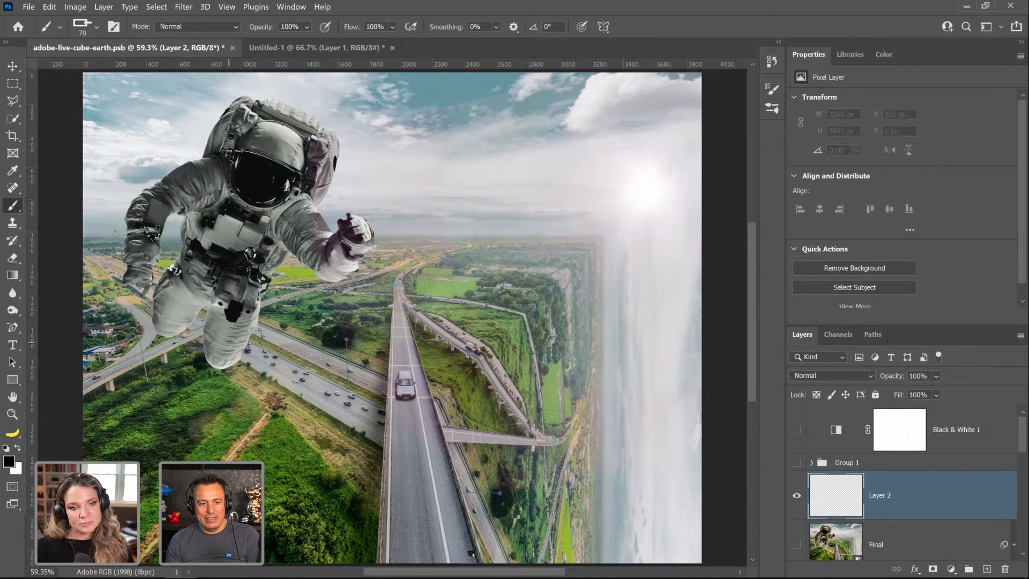
Step: Paint a chain about 1786 px long from the astronaut's waist down over the field and move its layer below the Astronaut group
{"action": "left_click_drag", "start_coordinate": [223, 284], "coordinate": [237, 420]}
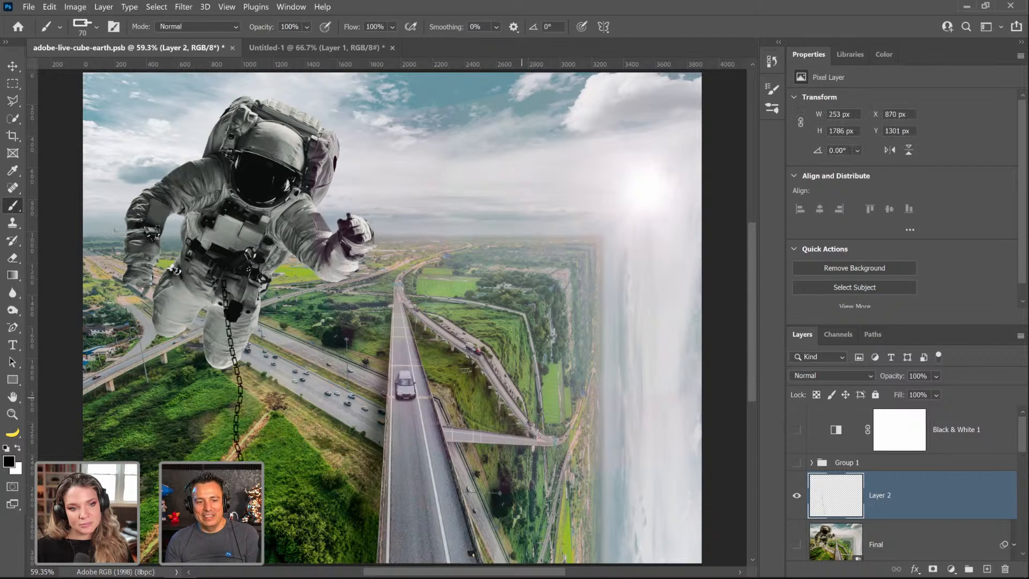
{"action": "scroll", "coordinate": [464, 369], "scroll_direction": "down", "scroll_amount": 3}
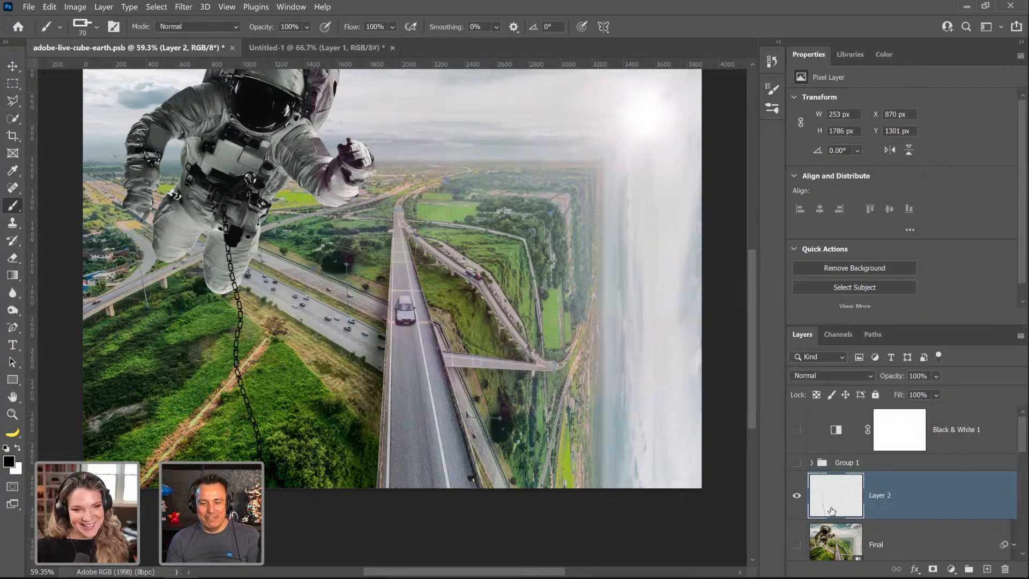
{"action": "scroll", "coordinate": [837, 515], "scroll_direction": "down", "scroll_amount": 3}
{"action": "left_click_drag", "start_coordinate": [838, 417], "coordinate": [848, 477]}
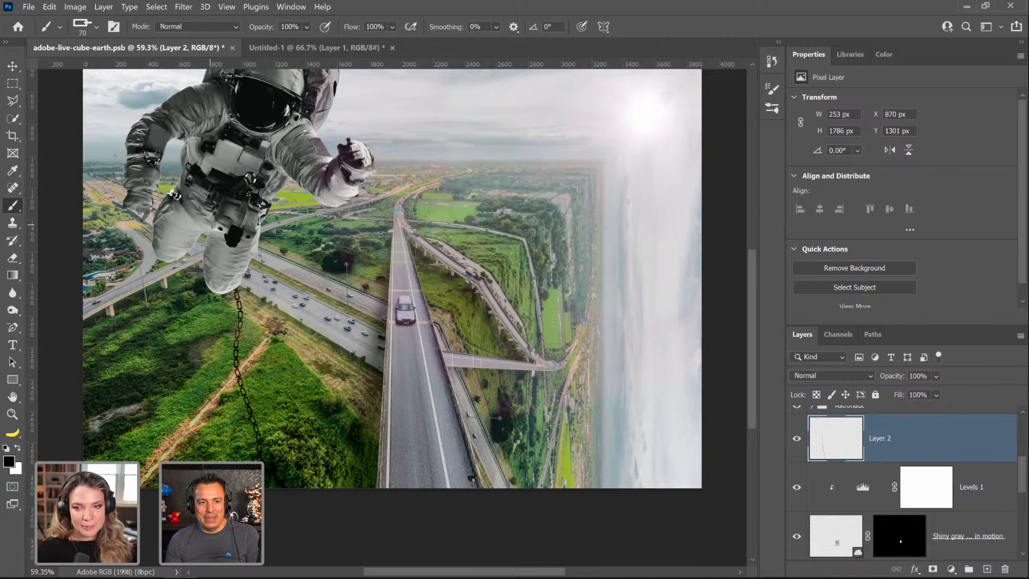
Step: Enlarge the chain brush to 90 px and paint a curved chain around the astronaut's leg on a new layer above the Astronaut group
{"action": "key", "text": "bracketright"}
{"action": "key", "text": "bracketright"}
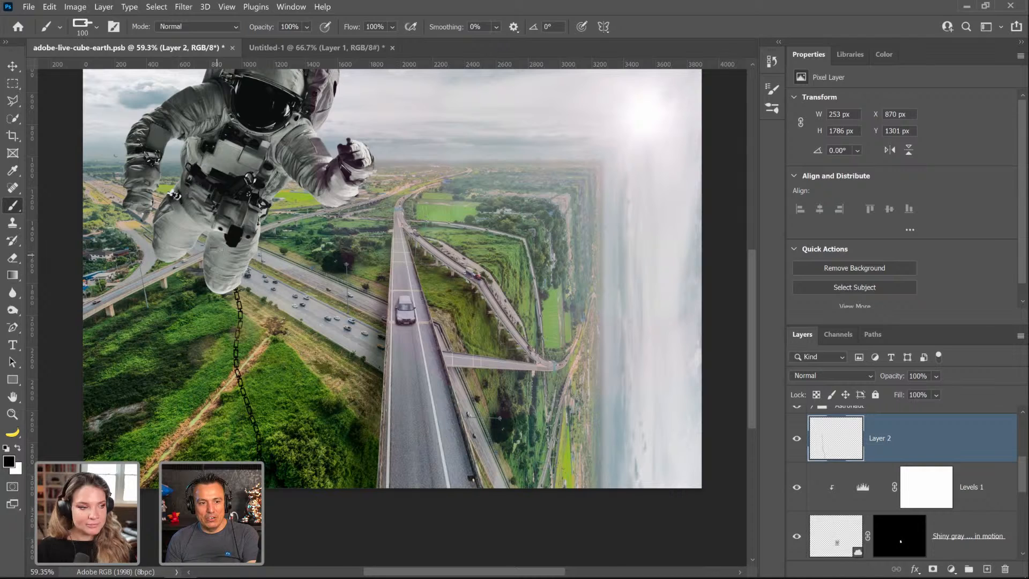
{"action": "key", "text": "bracketleft"}
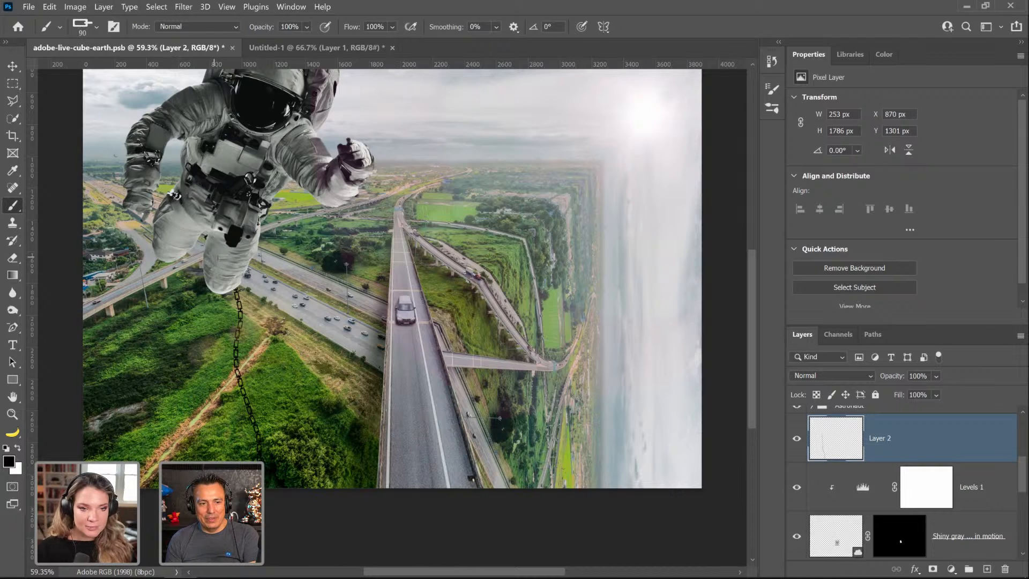
{"action": "scroll", "coordinate": [863, 476], "scroll_direction": "up", "scroll_amount": 3}
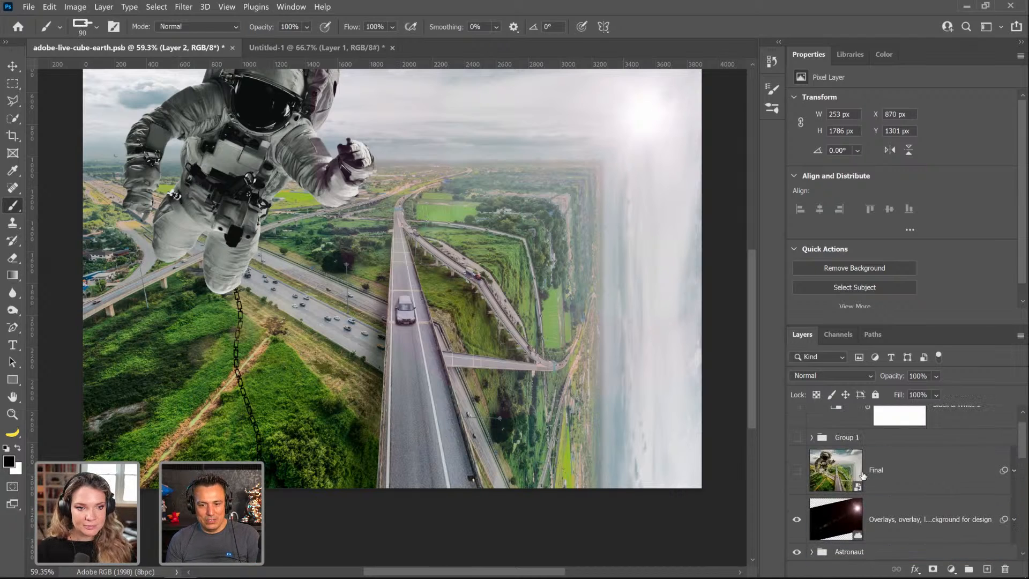
{"action": "scroll", "coordinate": [868, 507], "scroll_direction": "down", "scroll_amount": 1}
{"action": "left_click", "coordinate": [889, 459]}
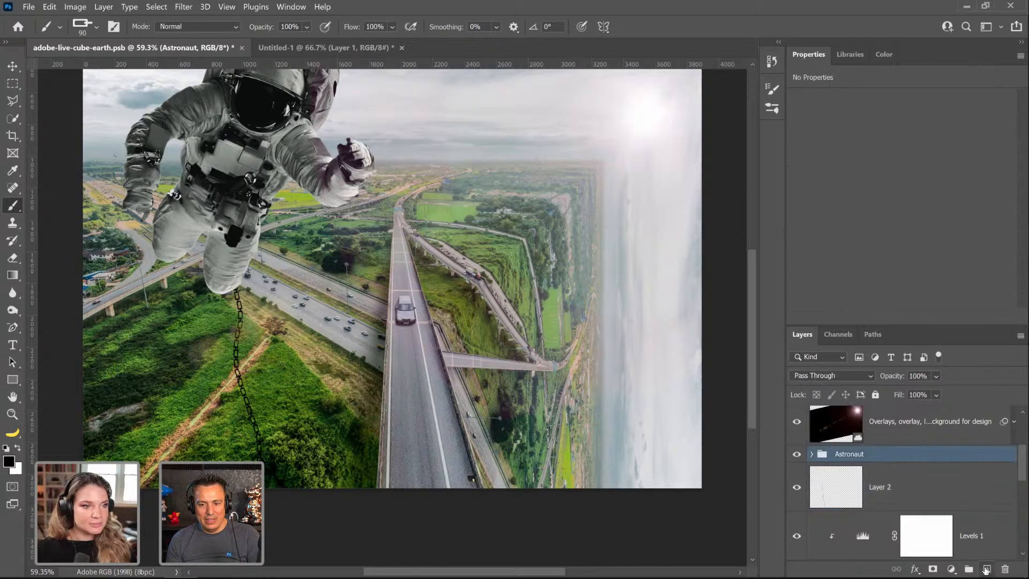
{"action": "left_click", "coordinate": [986, 568]}
{"action": "mouse_move", "coordinate": [209, 234]}
{"action": "left_mouse_down"}
{"action": "mouse_move", "coordinate": [221, 253]}
{"action": "mouse_move", "coordinate": [252, 260]}
{"action": "mouse_move", "coordinate": [262, 225]}
{"action": "left_mouse_up"}
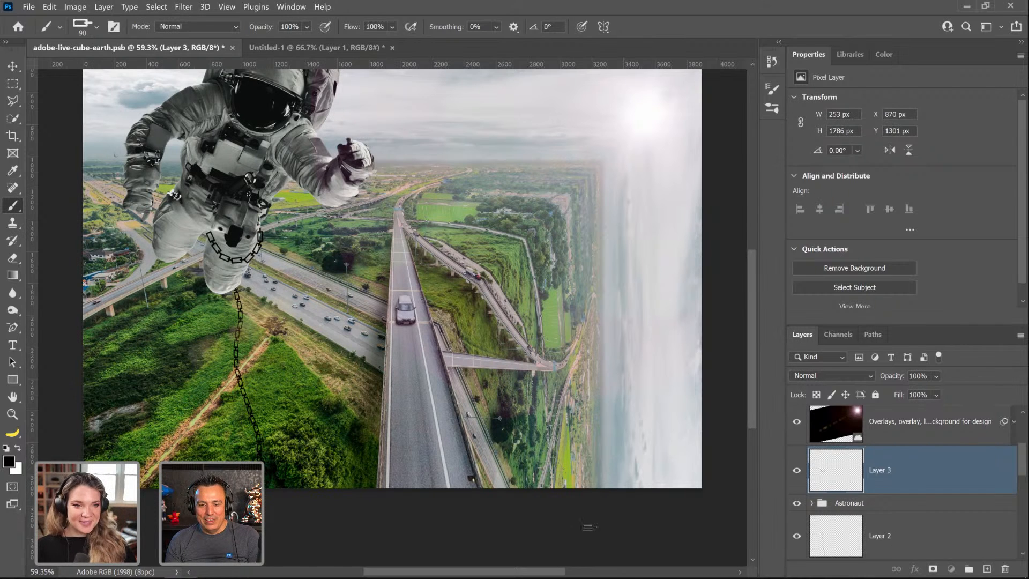
Step: Add a Bevel & Emboss effect to Layer 2's chain with a 40° angle, 11° altitude, 5 px size and 272% depth
{"action": "left_click", "coordinate": [899, 546]}
{"action": "left_click", "coordinate": [12, 413]}
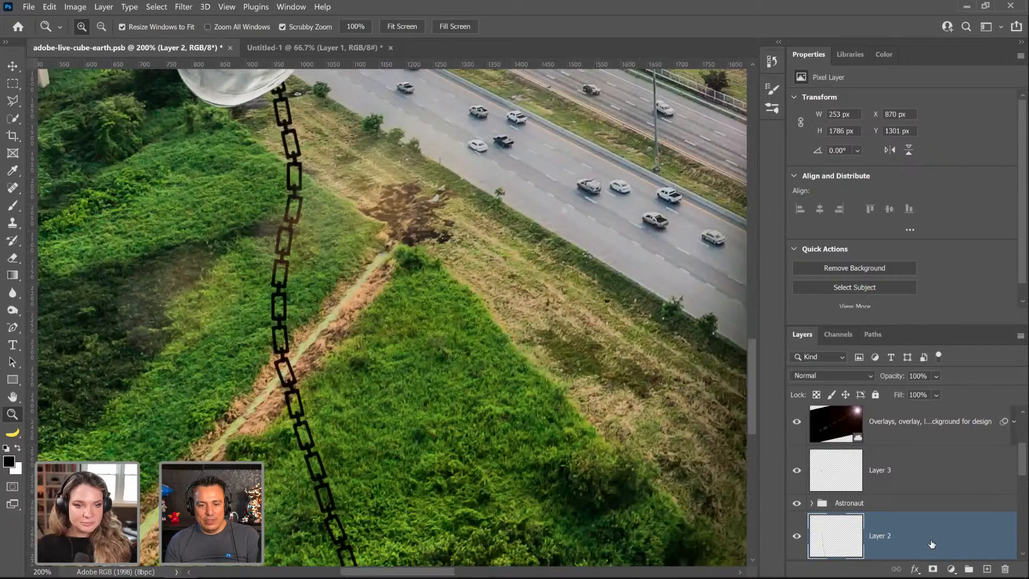
{"action": "double_click", "coordinate": [930, 544]}
{"action": "left_click", "coordinate": [490, 114]}
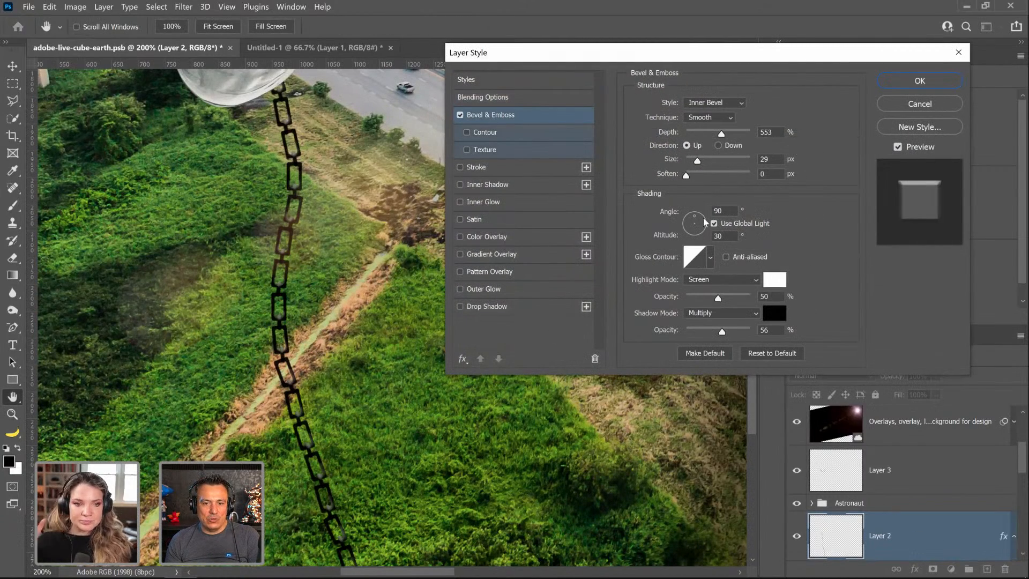
{"action": "left_click", "coordinate": [704, 220]}
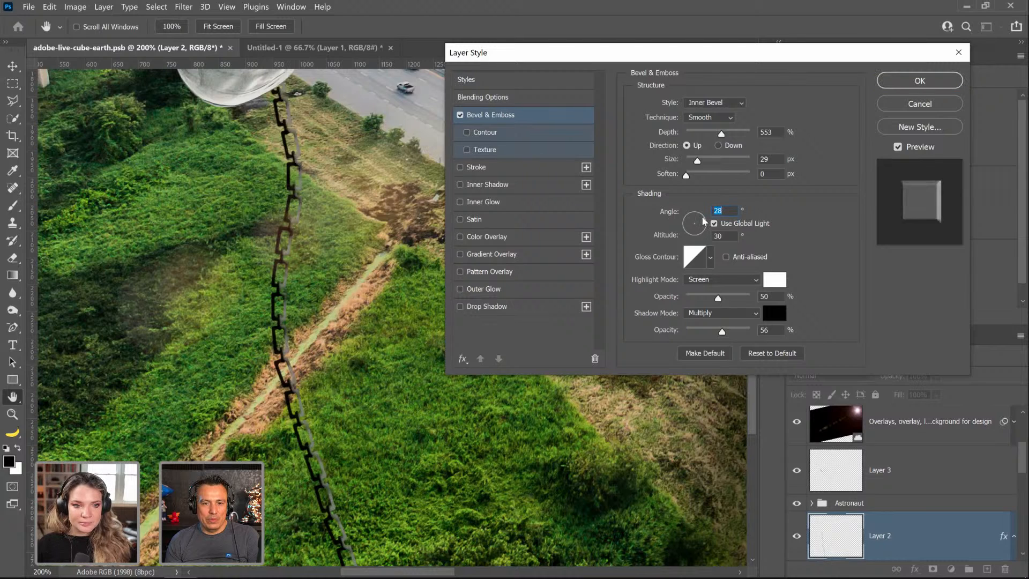
{"action": "left_click", "coordinate": [704, 220]}
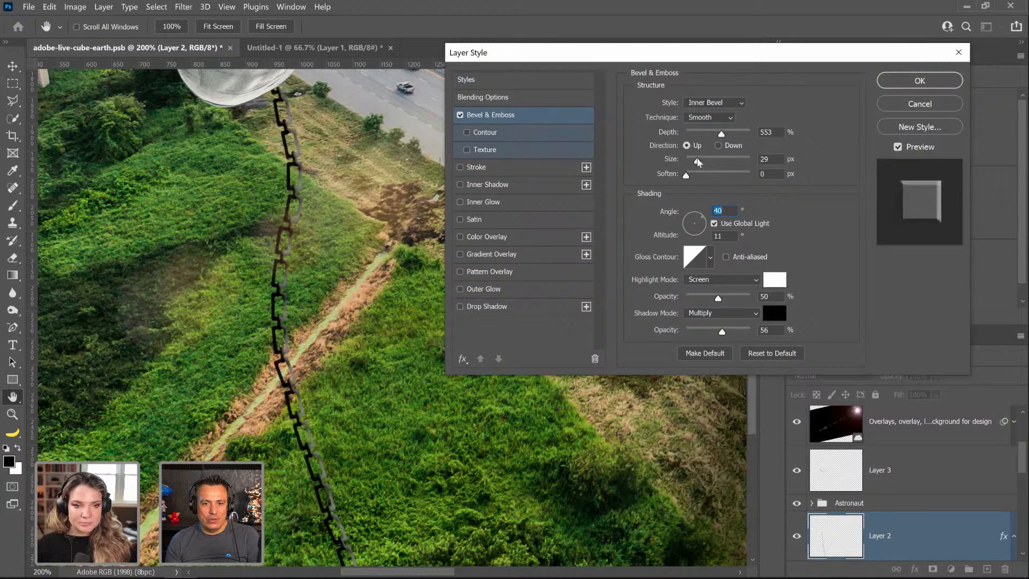
{"action": "left_click_drag", "start_coordinate": [697, 162], "coordinate": [692, 168]}
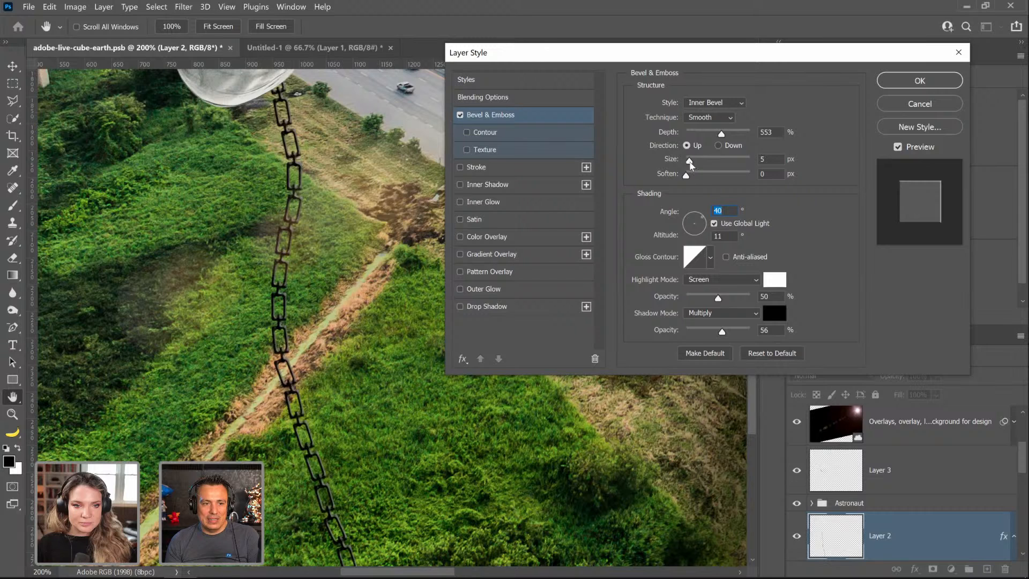
{"action": "mouse_move", "coordinate": [721, 134]}
{"action": "left_mouse_down"}
{"action": "mouse_move", "coordinate": [691, 134]}
{"action": "mouse_move", "coordinate": [703, 134]}
{"action": "left_mouse_up"}
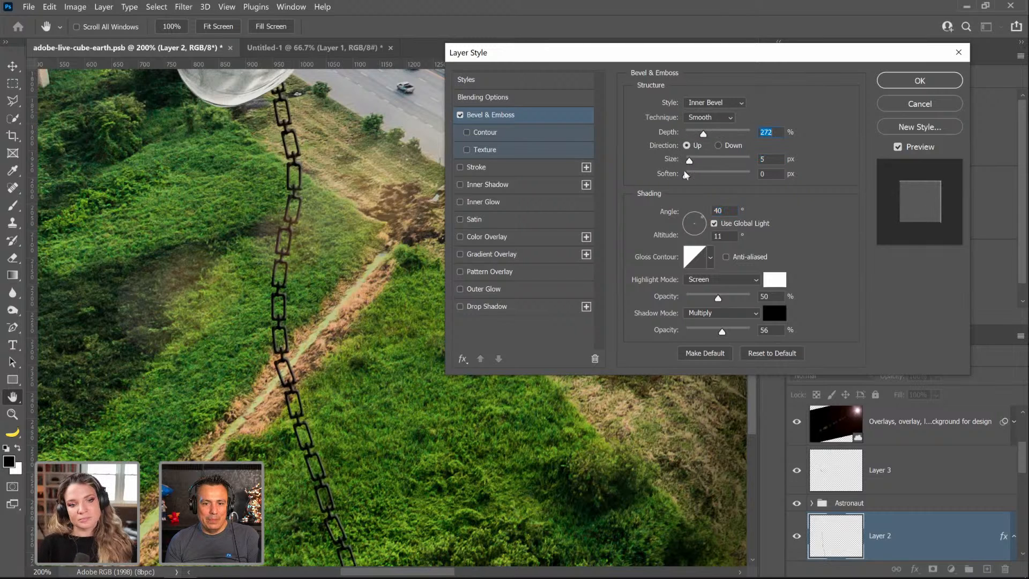
Step: Set the bevel highlight to pale yellow fff29a in Lighten mode at 52% opacity
{"action": "left_click", "coordinate": [775, 280]}
{"action": "left_click", "coordinate": [549, 339]}
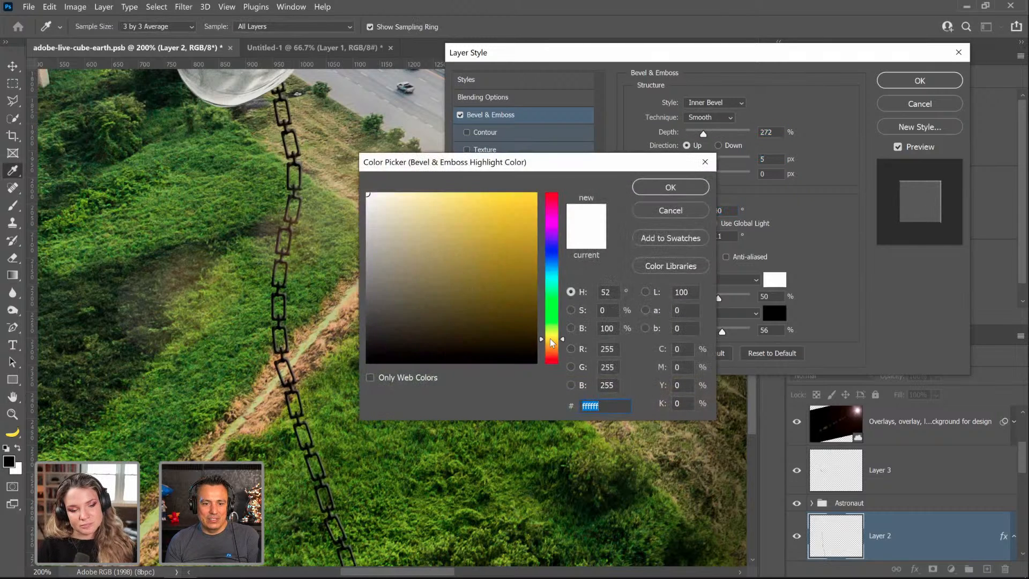
{"action": "left_click", "coordinate": [433, 243]}
{"action": "left_click_drag", "start_coordinate": [433, 242], "coordinate": [434, 193]}
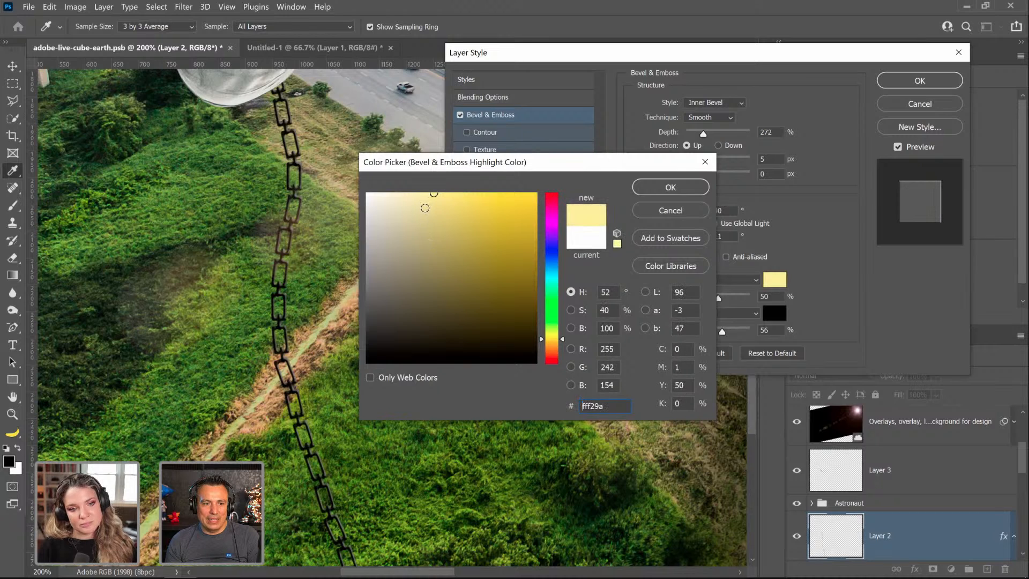
{"action": "left_click", "coordinate": [684, 187]}
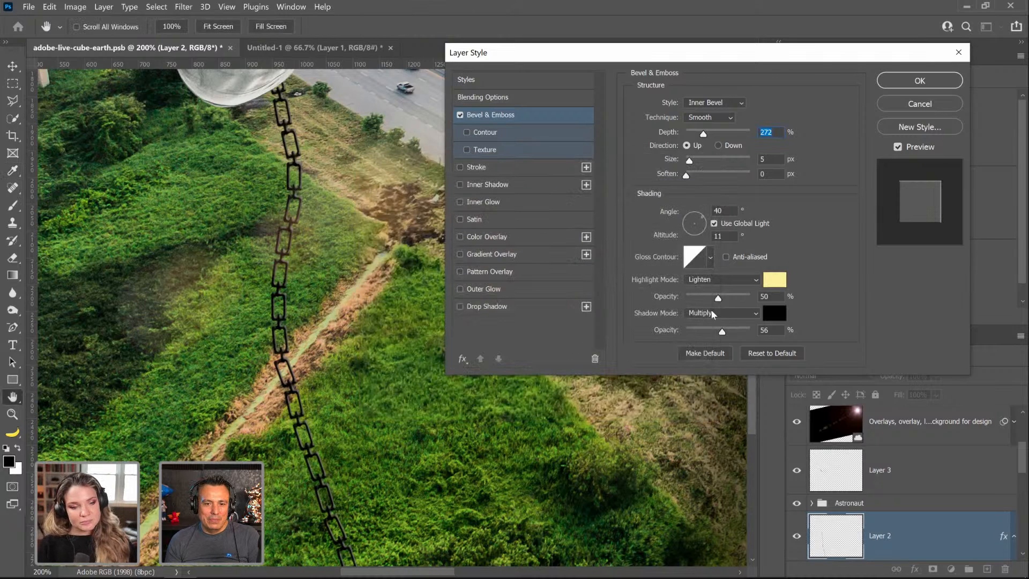
{"action": "left_click_drag", "start_coordinate": [718, 298], "coordinate": [719, 299]}
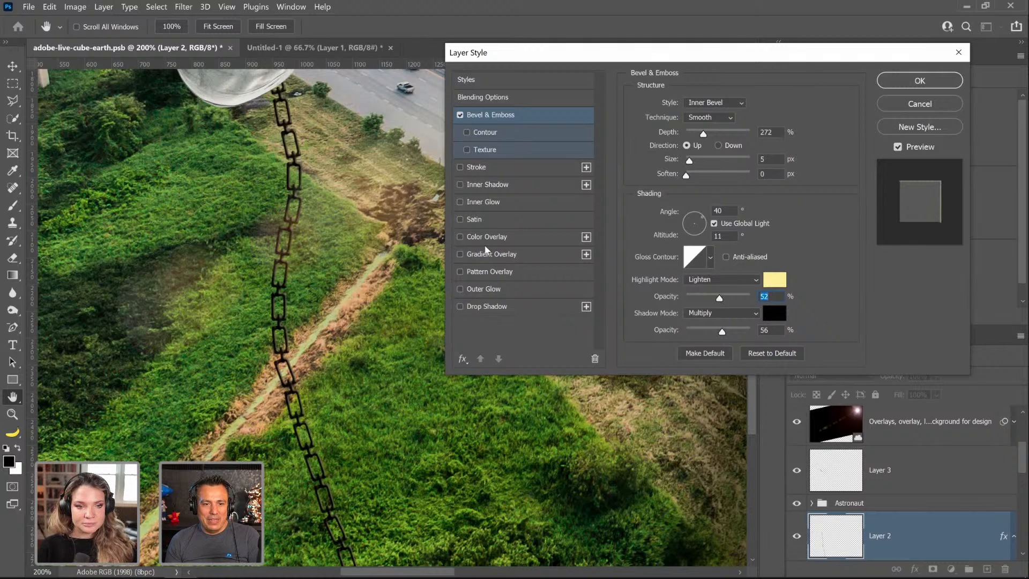
Step: Add a Color Overlay to the chain in dark gray 383838
{"action": "left_click", "coordinate": [547, 240]}
{"action": "left_click", "coordinate": [765, 110]}
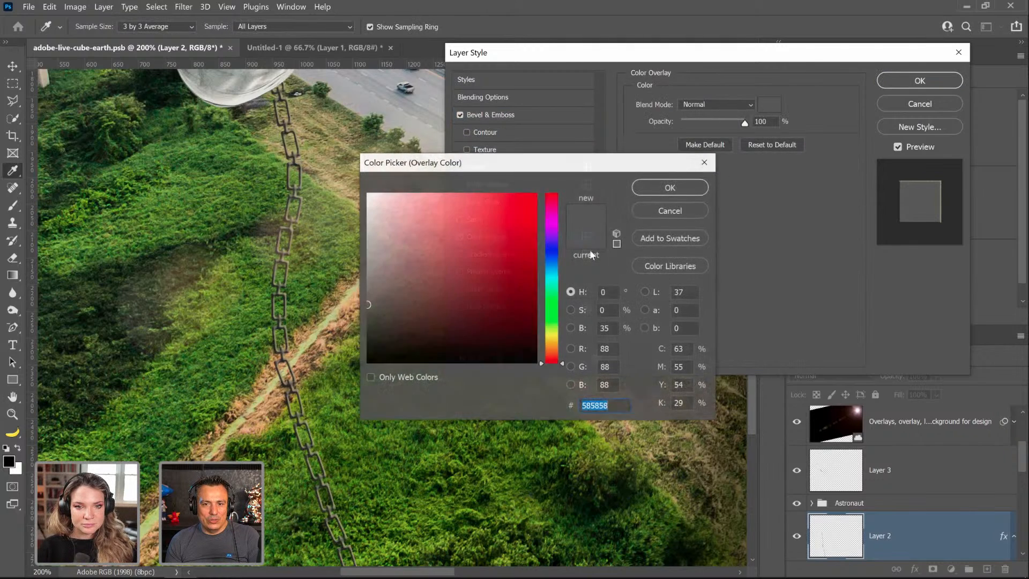
{"action": "left_click_drag", "start_coordinate": [407, 306], "coordinate": [363, 334]}
{"action": "left_click", "coordinate": [700, 188]}
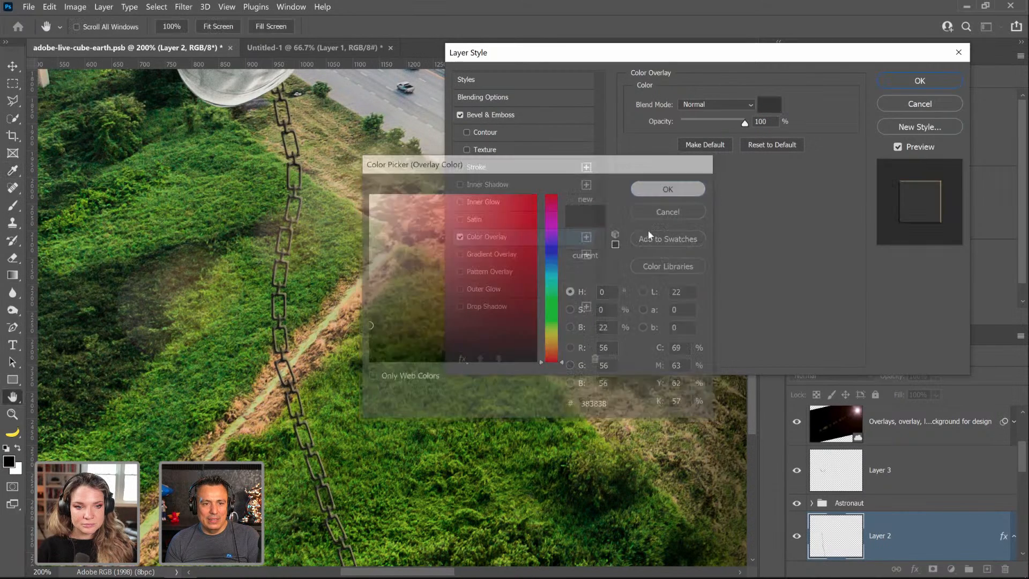
Step: Enable the bevel's Contour option and compare several gloss contour presets, ending on the straight linear one
{"action": "left_click", "coordinate": [482, 134]}
{"action": "left_click", "coordinate": [478, 115]}
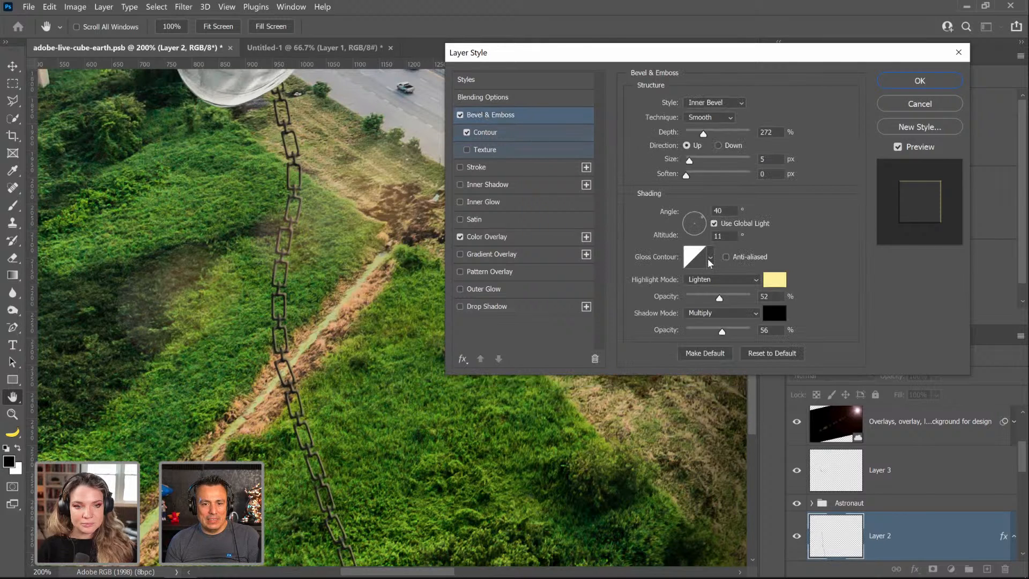
{"action": "left_click", "coordinate": [710, 258]}
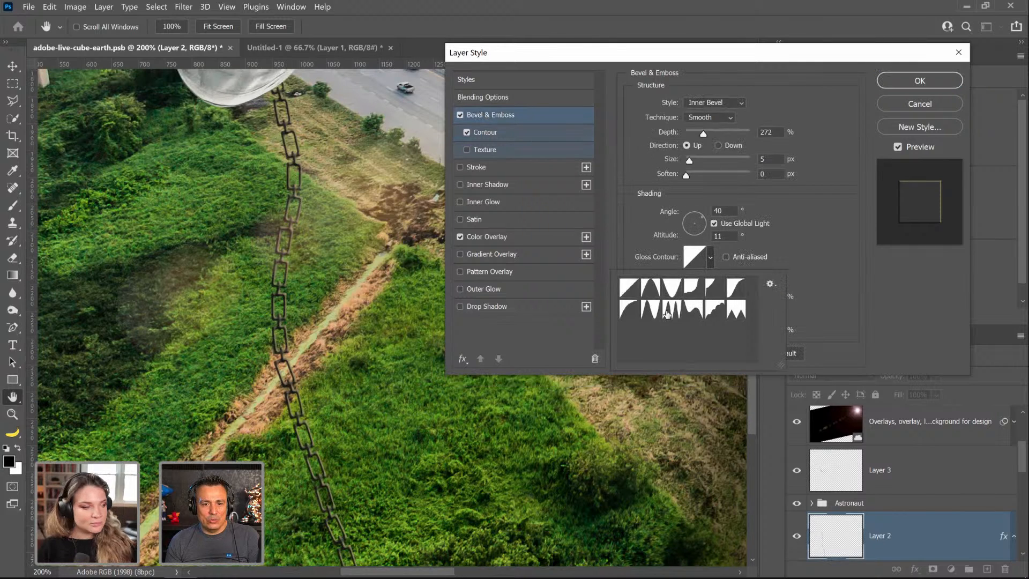
{"action": "left_click", "coordinate": [669, 309]}
{"action": "left_click", "coordinate": [651, 316]}
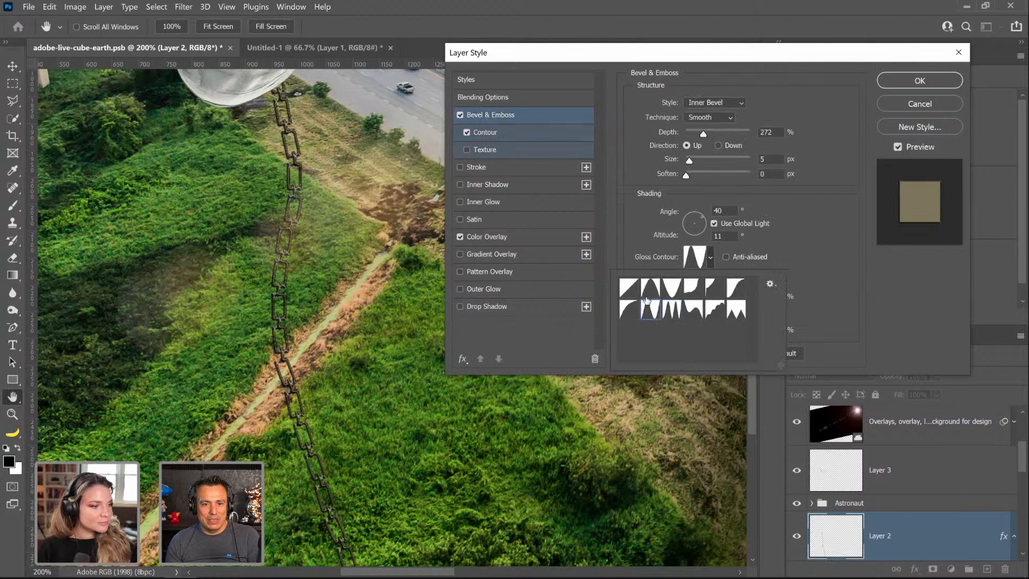
{"action": "left_click", "coordinate": [652, 292]}
{"action": "left_click", "coordinate": [677, 297]}
{"action": "left_click", "coordinate": [700, 296]}
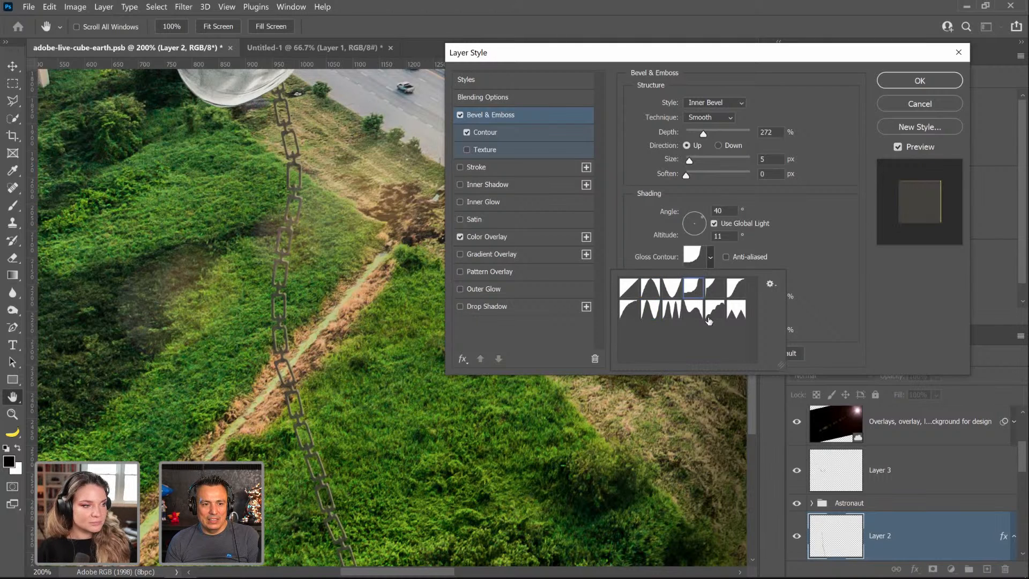
{"action": "left_click", "coordinate": [714, 316]}
{"action": "left_click", "coordinate": [628, 296]}
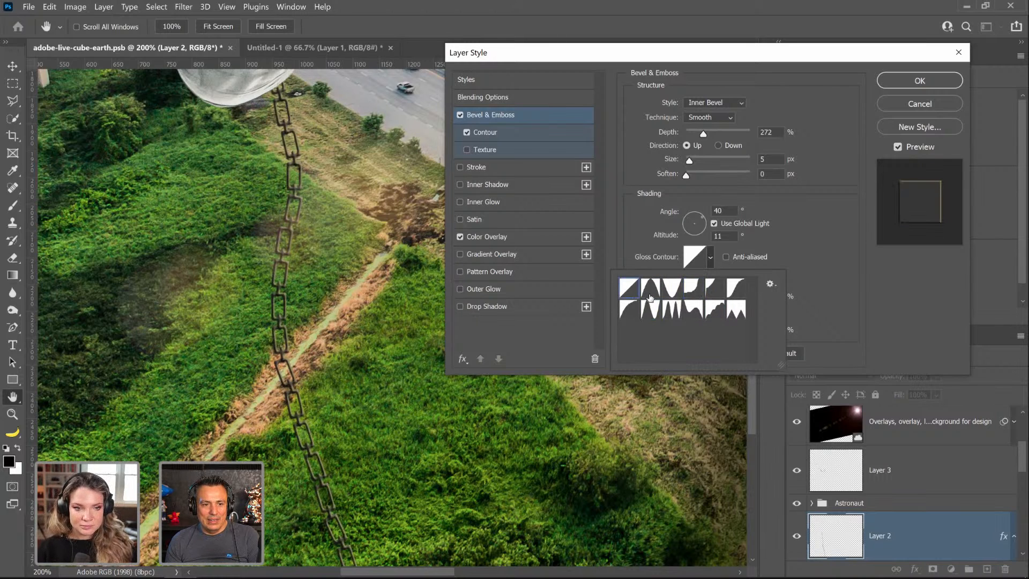
Step: Compare the linear and stepped gloss contours, choose the stepped one and apply the layer style
{"action": "left_click", "coordinate": [711, 313]}
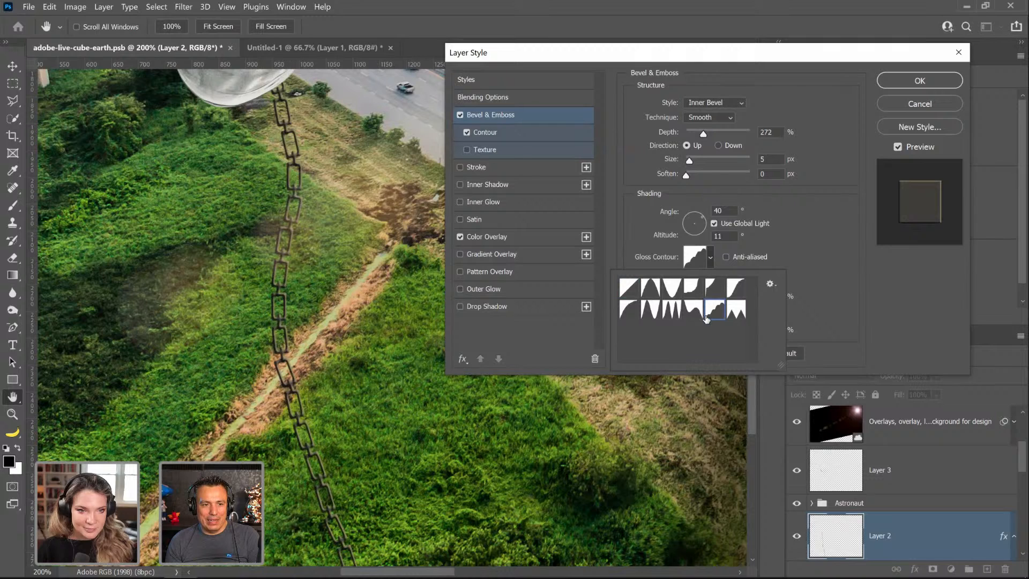
{"action": "left_click", "coordinate": [630, 290]}
{"action": "left_click", "coordinate": [715, 315]}
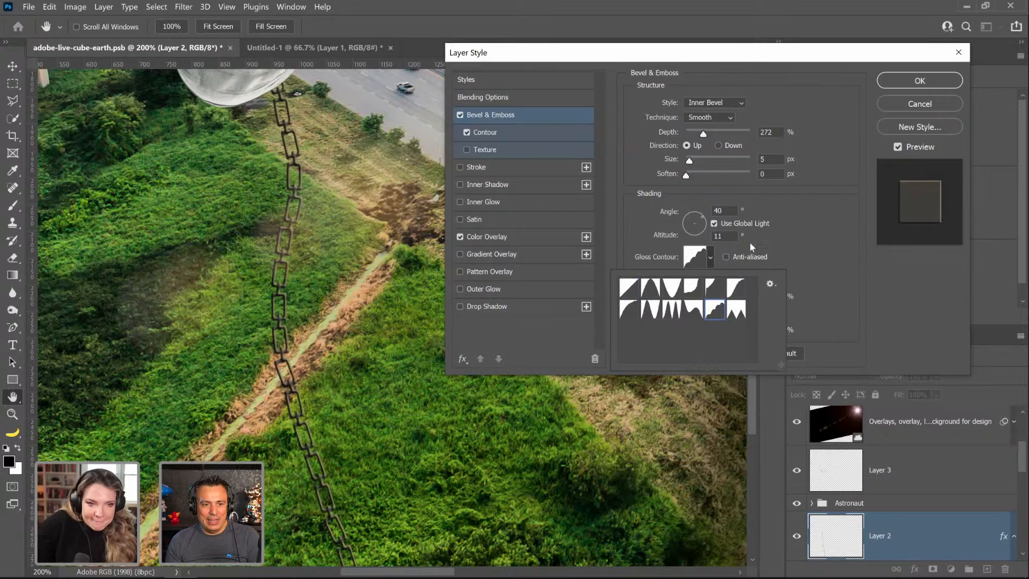
{"action": "left_click", "coordinate": [915, 79]}
{"action": "left_click", "coordinate": [918, 80]}
Step: Narrow the lower end of Layer 2's hanging chain with a Perspective transform
{"action": "left_click", "coordinate": [12, 414]}
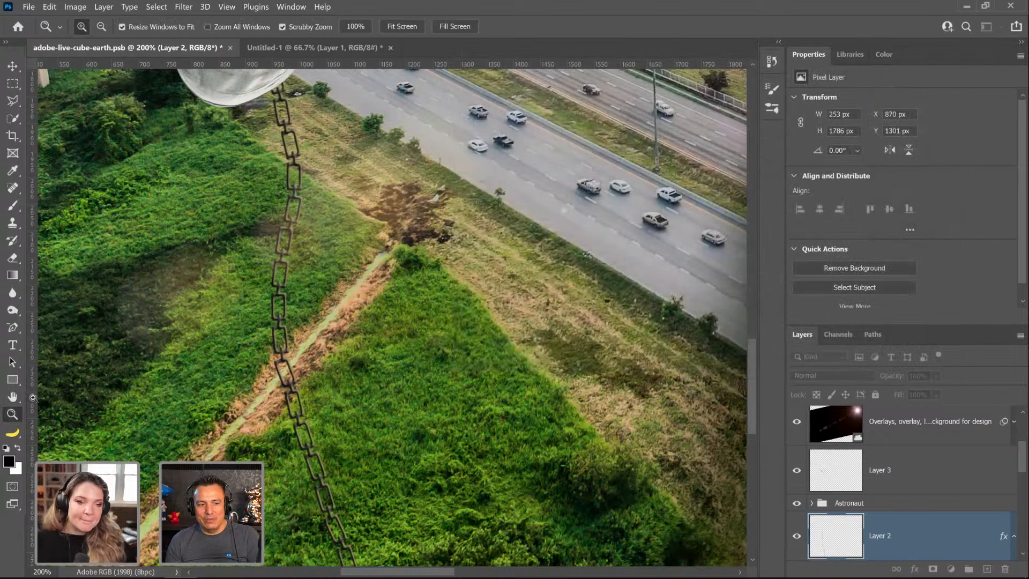
{"action": "key", "text": "ctrl+minus"}
{"action": "key", "text": "ctrl+minus"}
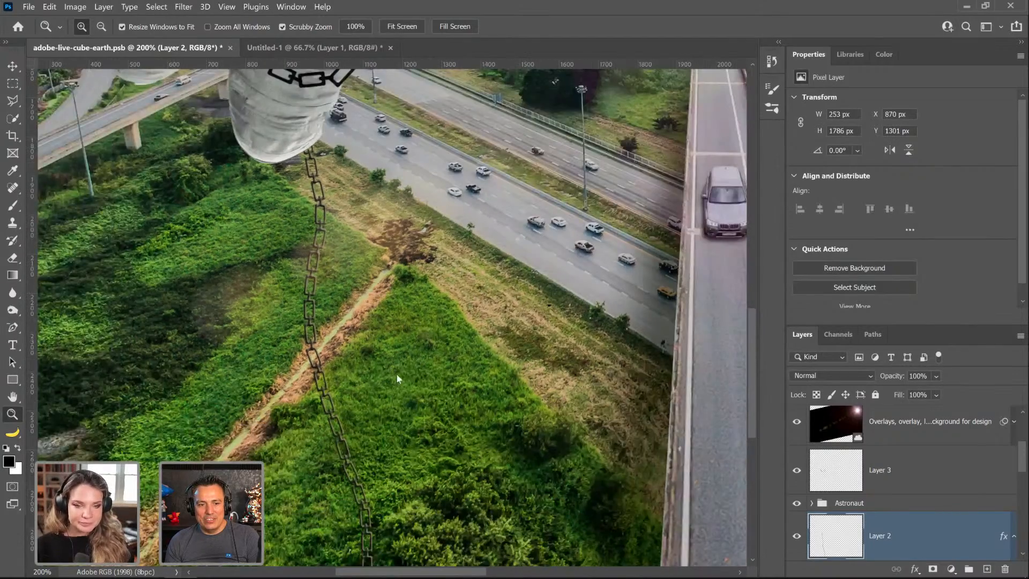
{"action": "key", "text": "ctrl+minus"}
{"action": "right_click", "coordinate": [370, 363]}
{"action": "left_click", "coordinate": [402, 434]}
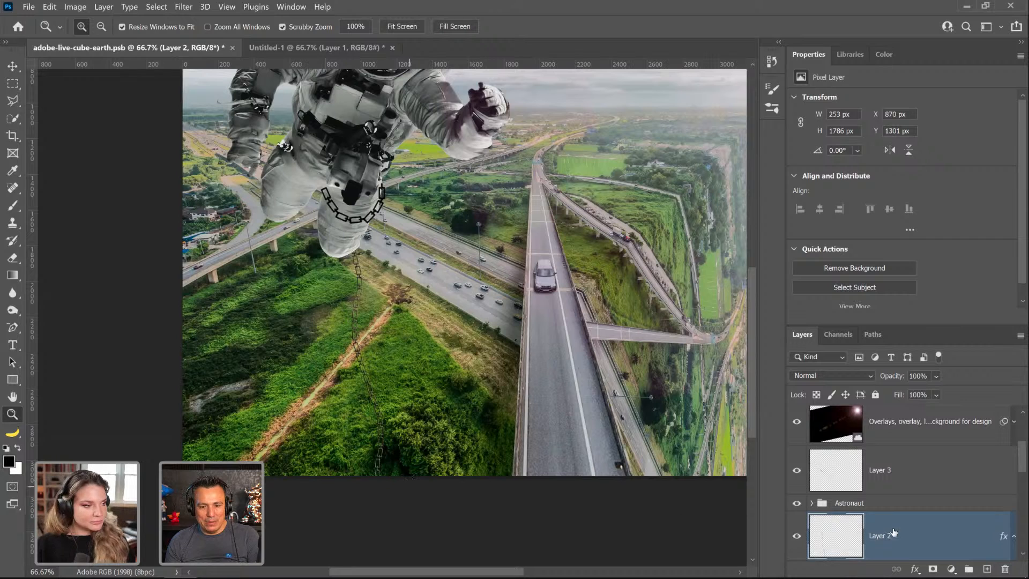
{"action": "key", "text": "ctrl+t"}
{"action": "right_click", "coordinate": [363, 166]}
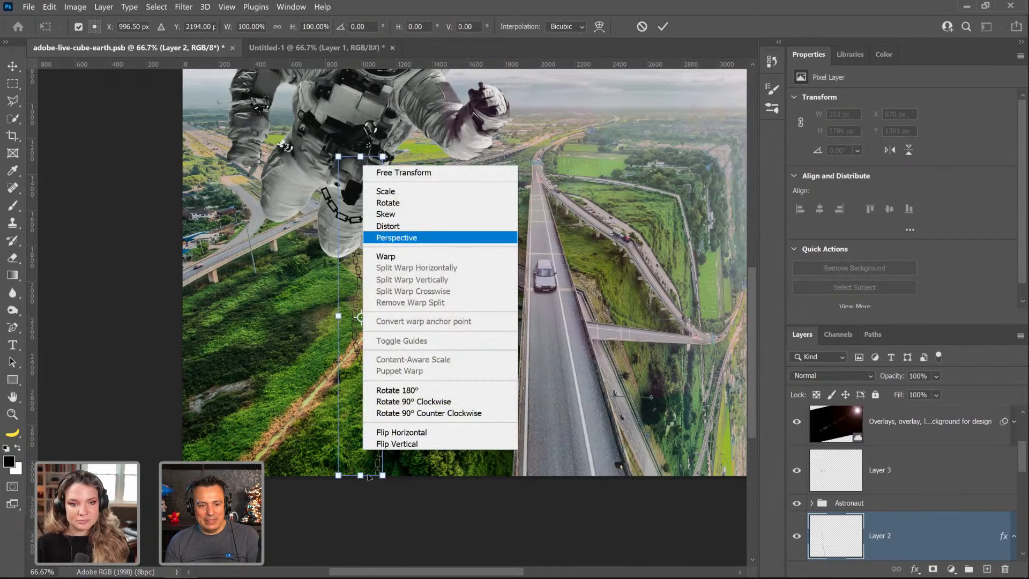
{"action": "key", "text": "Return"}
{"action": "left_click_drag", "start_coordinate": [338, 475], "coordinate": [349, 477]}
{"action": "key", "text": "Return"}
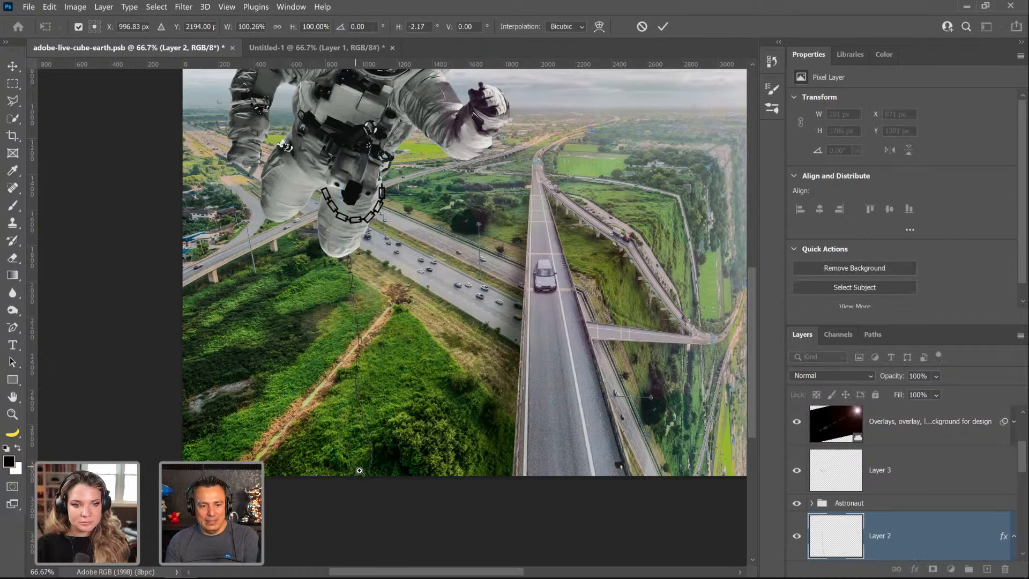
Step: Copy the Bevel & Emboss and Color Overlay effects from Layer 2 onto Layer 3's chain
{"action": "key", "text": "z"}
{"action": "left_click_drag", "start_coordinate": [346, 256], "coordinate": [252, 322]}
{"action": "left_click", "coordinate": [251, 322]}
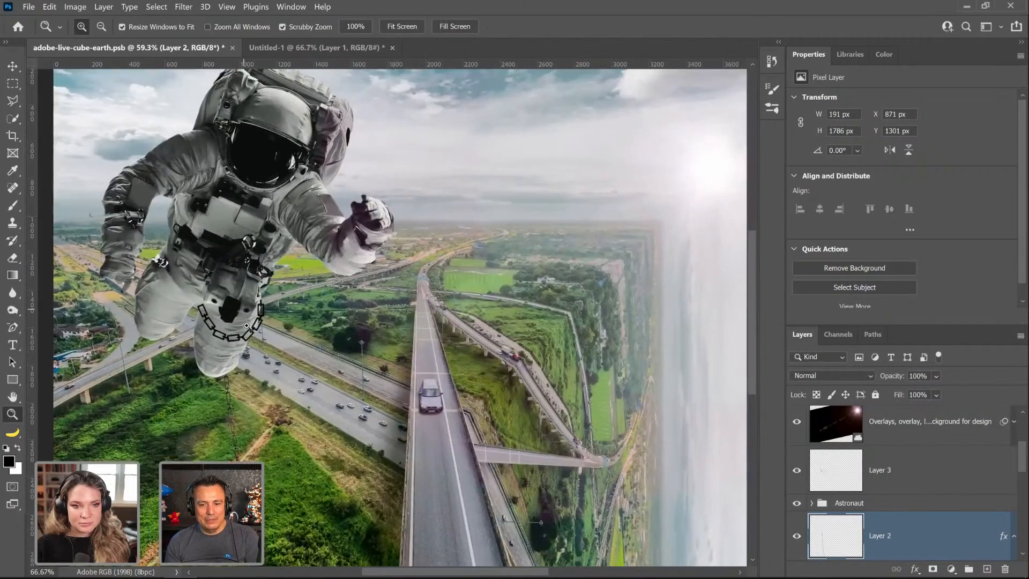
{"action": "left_click", "coordinate": [251, 322]}
{"action": "scroll", "coordinate": [1006, 486], "scroll_direction": "down", "scroll_amount": 1}
{"action": "left_click", "coordinate": [1013, 487]}
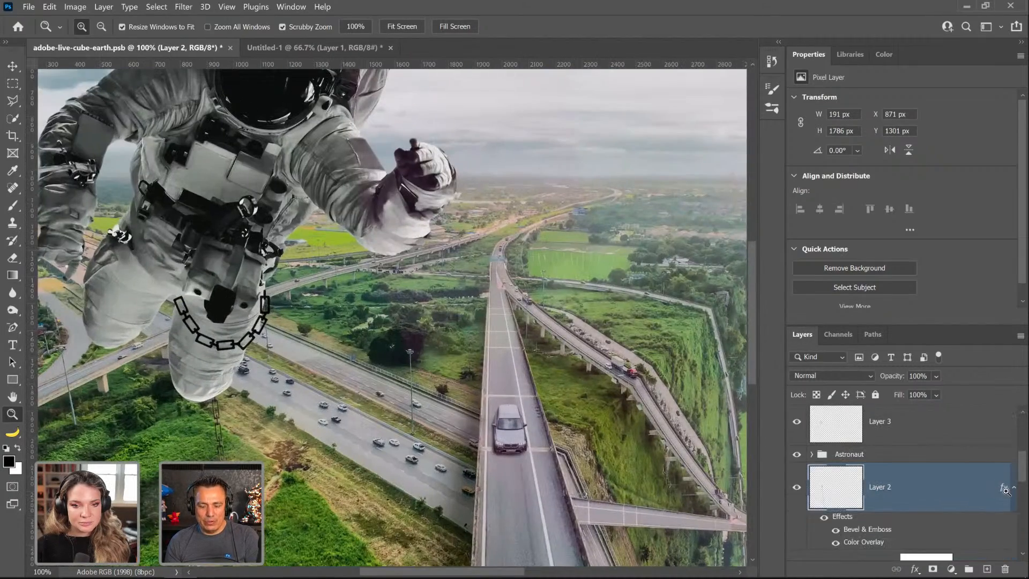
{"action": "key", "text": "alt"}
{"action": "left_click_drag", "start_coordinate": [968, 473], "coordinate": [972, 423]}
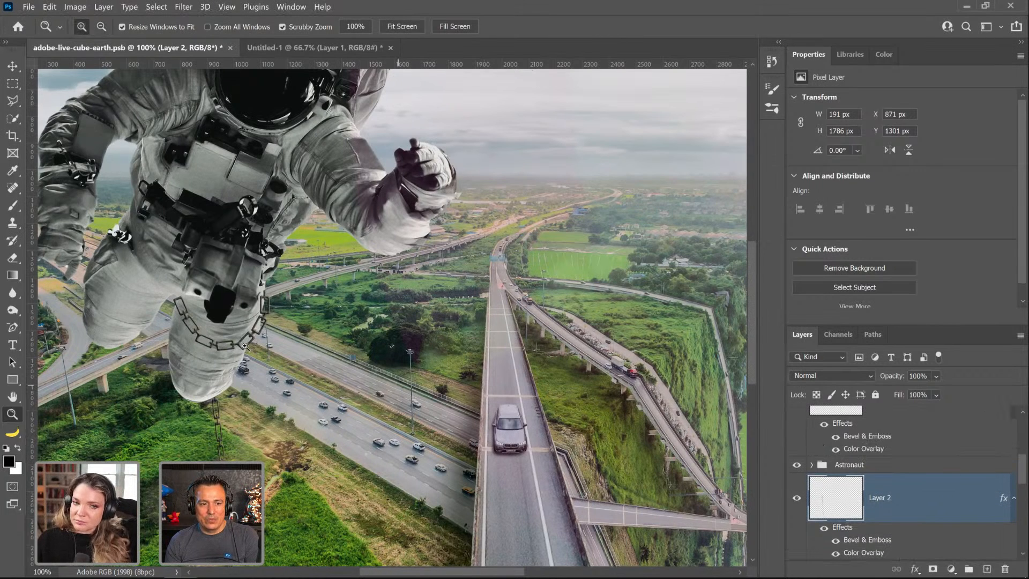
Step: Examine the chain links around the astronaut's leg up close and in the overall composition
{"action": "left_click", "coordinate": [261, 304]}
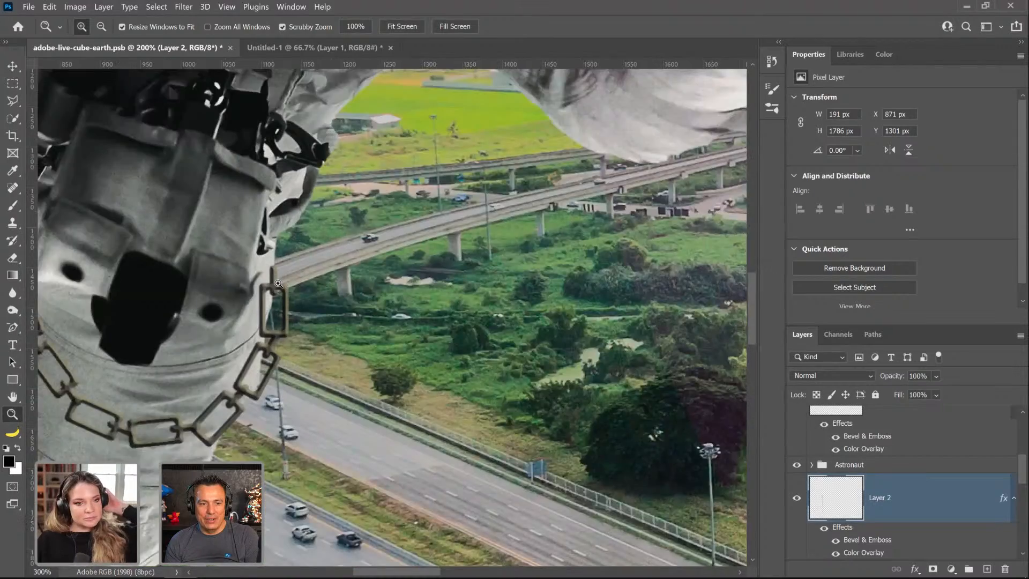
{"action": "left_click", "coordinate": [279, 284]}
{"action": "right_click", "coordinate": [219, 300]}
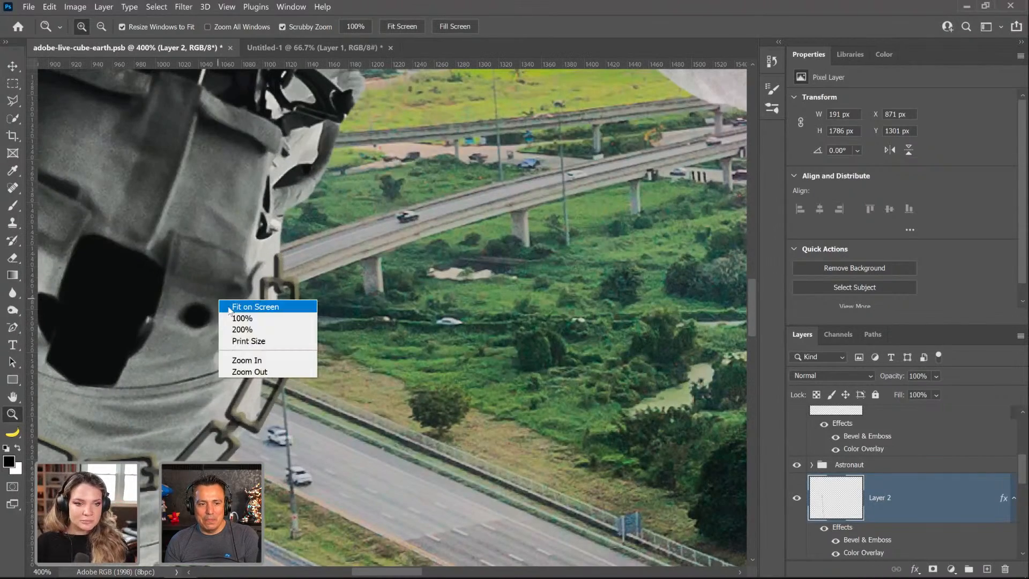
{"action": "left_click", "coordinate": [232, 307]}
{"action": "left_click", "coordinate": [213, 308]}
{"action": "left_click", "coordinate": [212, 308]}
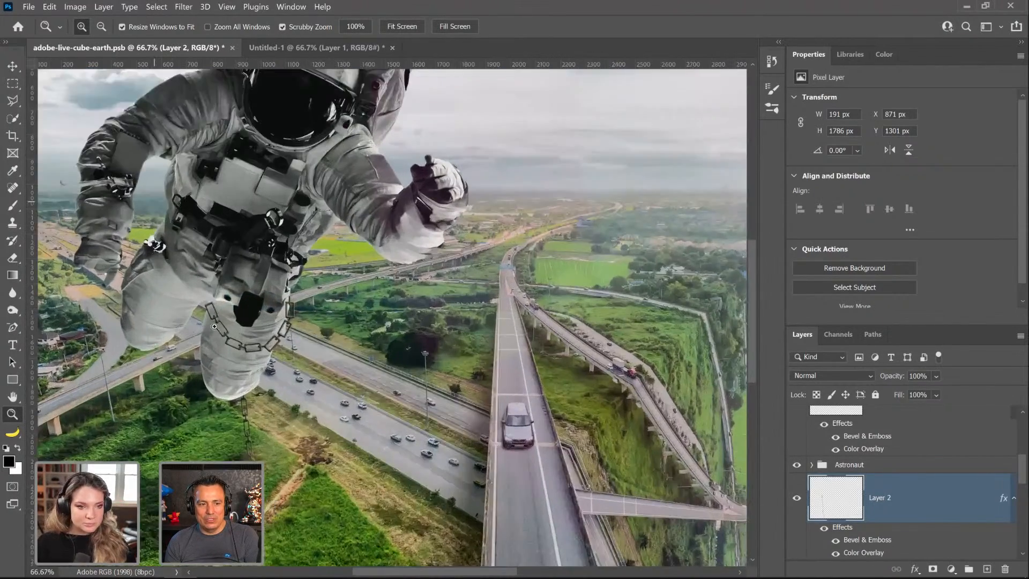
{"action": "left_click", "coordinate": [212, 308]}
{"action": "left_click", "coordinate": [211, 308]}
{"action": "left_click", "coordinate": [212, 309]}
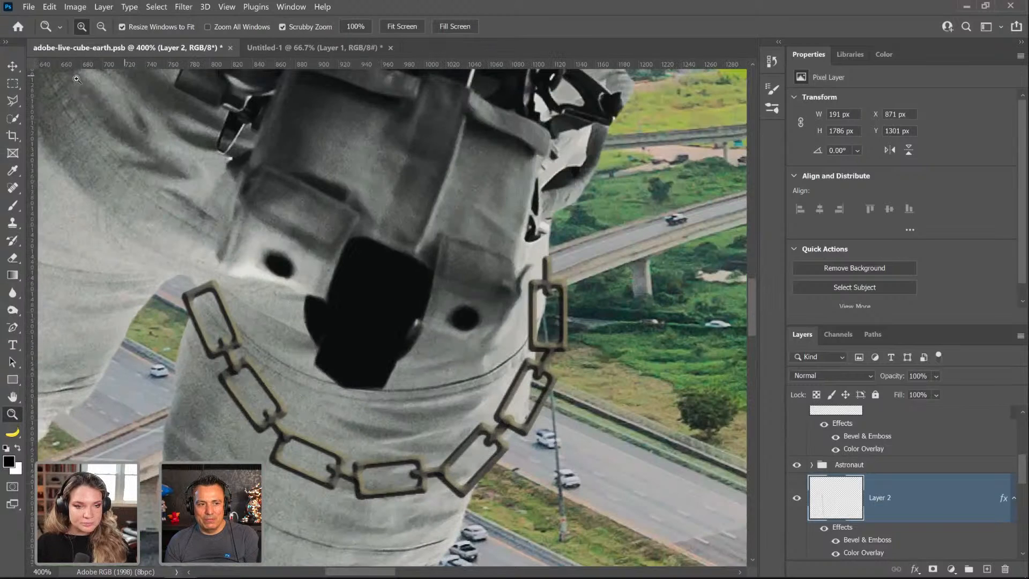
Step: Move Layer 3's chain about 20 px left and 32 px down, and stretch its width to about 390 px
{"action": "left_click", "coordinate": [20, 66]}
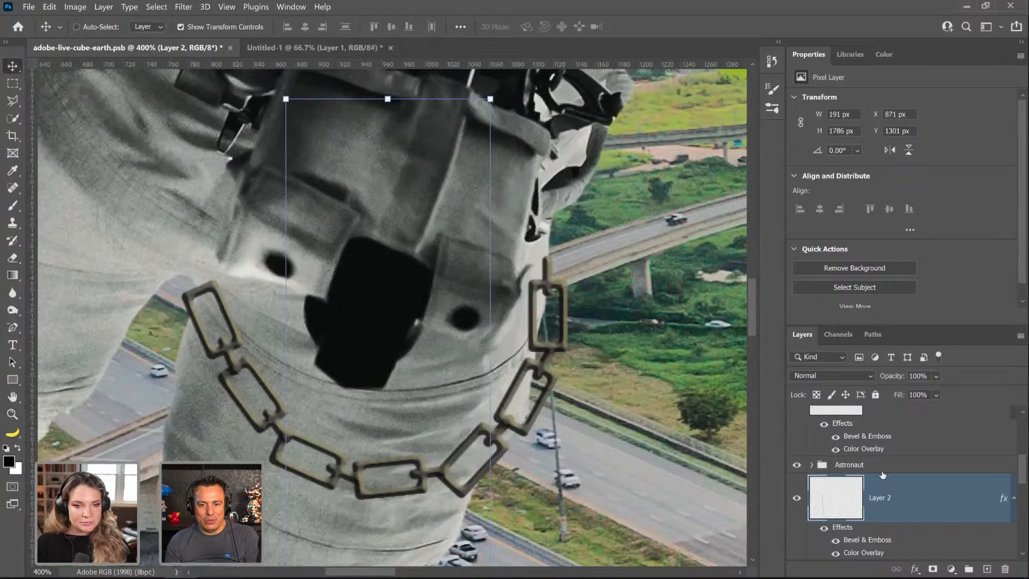
{"action": "scroll", "coordinate": [892, 488], "scroll_direction": "up", "scroll_amount": 2}
{"action": "left_click", "coordinate": [889, 491]}
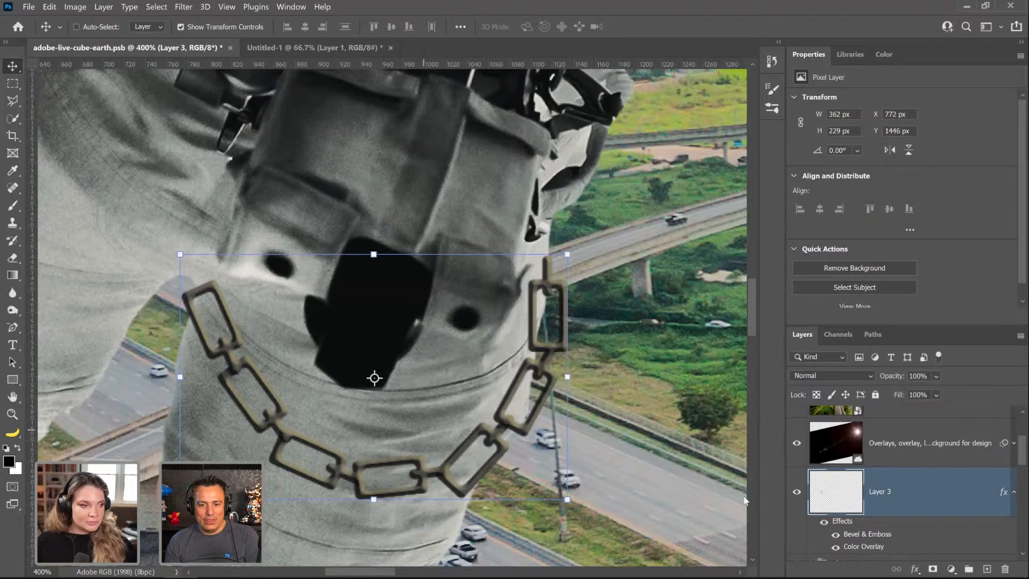
{"action": "left_click_drag", "start_coordinate": [349, 378], "coordinate": [326, 412]}
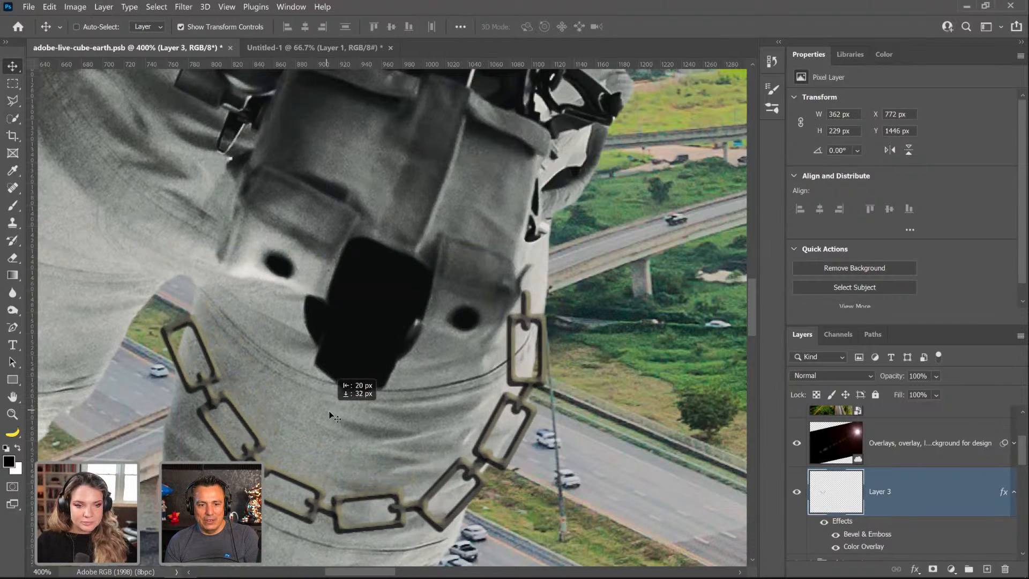
{"action": "left_click_drag", "start_coordinate": [546, 411], "coordinate": [576, 413]}
{"action": "key", "text": "Return"}
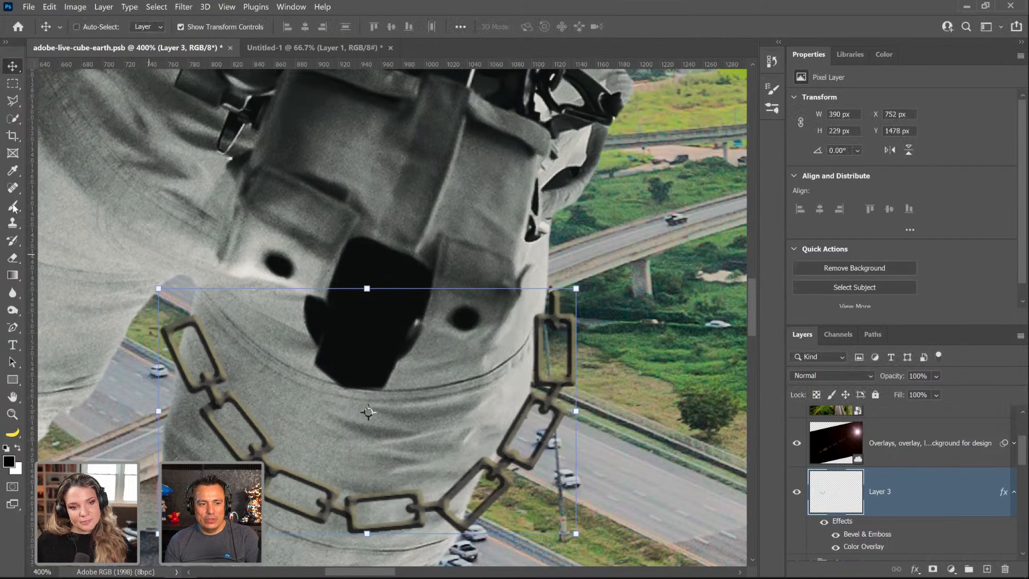
Step: Paint small connecting links at both upper ends of Layer 3's chain with a hard round 6 px black brush
{"action": "left_click", "coordinate": [13, 206]}
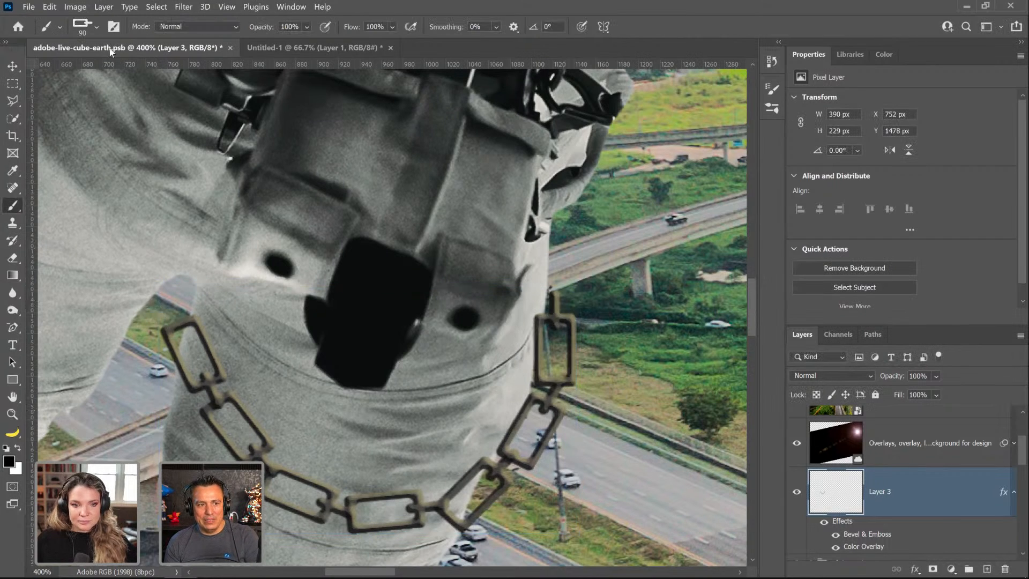
{"action": "left_click", "coordinate": [96, 28]}
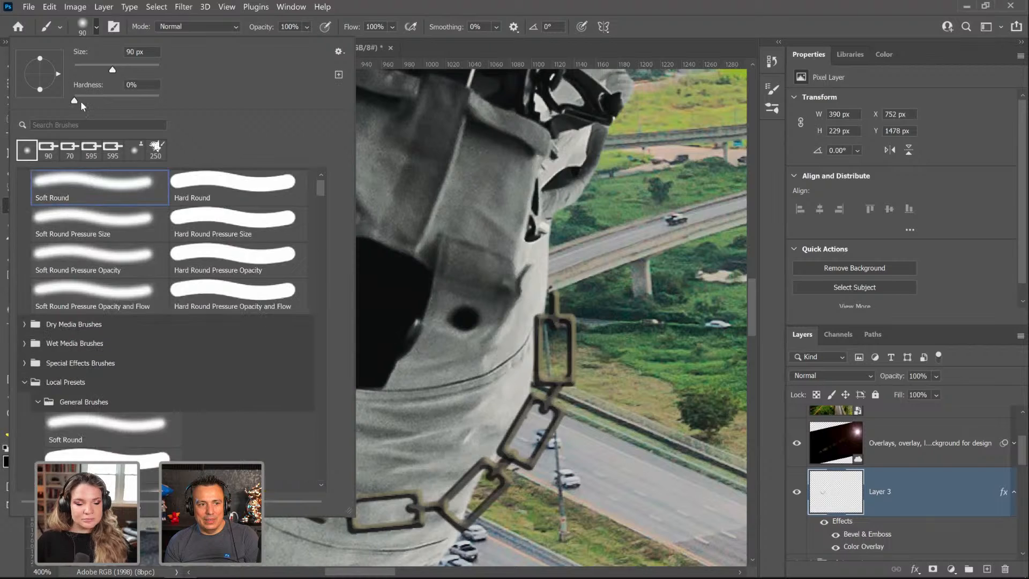
{"action": "left_click_drag", "start_coordinate": [76, 99], "coordinate": [162, 102]}
{"action": "left_click_drag", "start_coordinate": [112, 71], "coordinate": [89, 71]}
{"action": "left_click", "coordinate": [249, 106]}
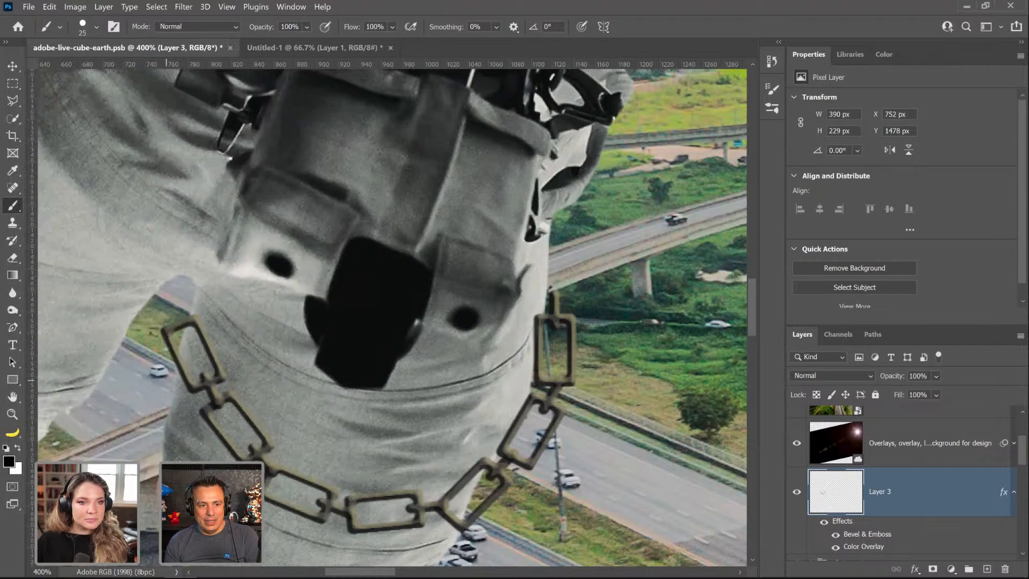
{"action": "key", "text": "bracketleft"}
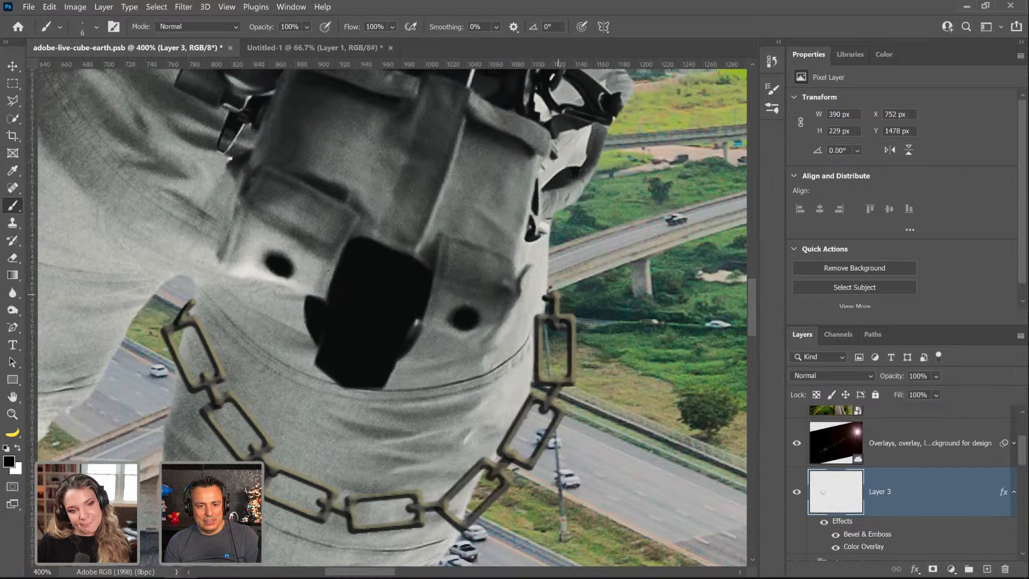
{"action": "left_click_drag", "start_coordinate": [557, 294], "coordinate": [548, 257]}
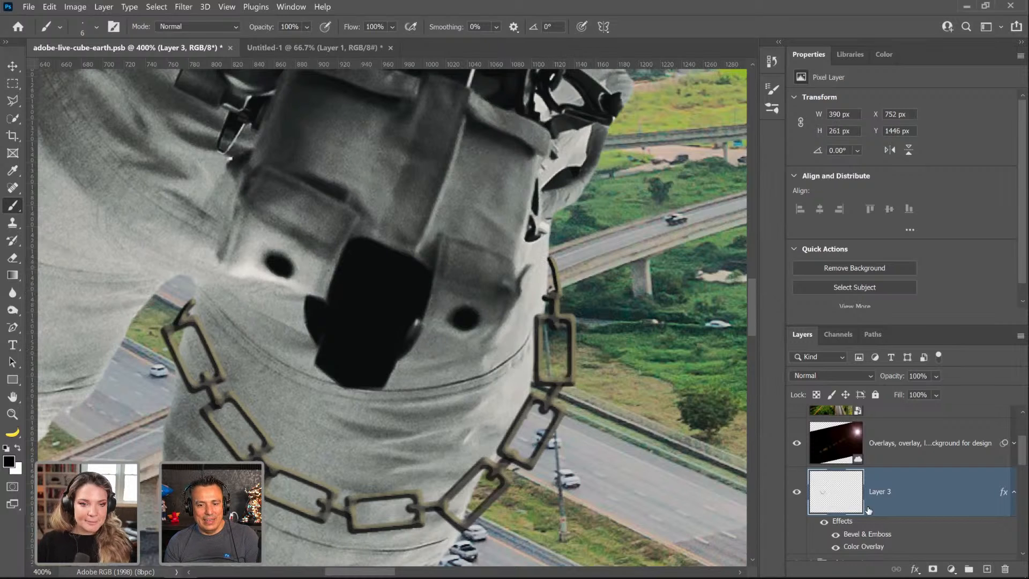
{"action": "left_click", "coordinate": [933, 569]}
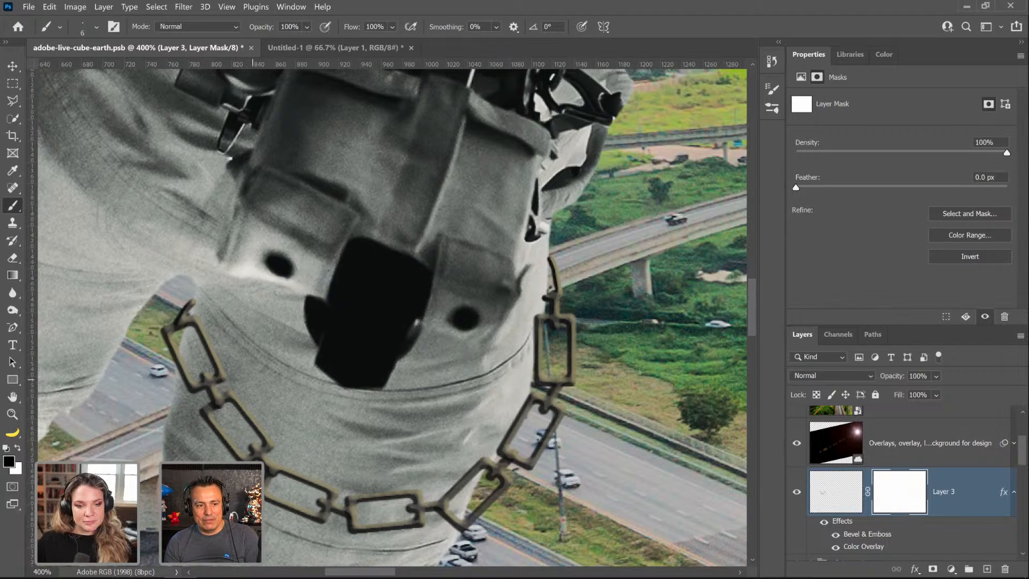
{"action": "mouse_move", "coordinate": [177, 311]}
{"action": "left_mouse_down"}
{"action": "mouse_move", "coordinate": [197, 328]}
{"action": "mouse_move", "coordinate": [218, 382]}
{"action": "mouse_move", "coordinate": [187, 381]}
{"action": "mouse_move", "coordinate": [164, 325]}
{"action": "left_mouse_up"}
{"action": "key", "text": "ctrl+z"}
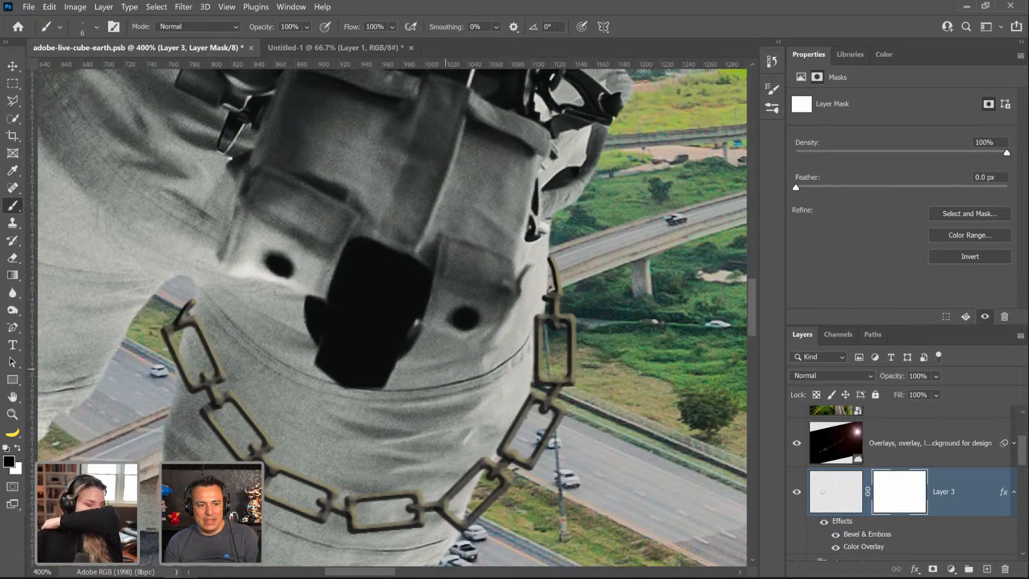
{"action": "right_click", "coordinate": [905, 505]}
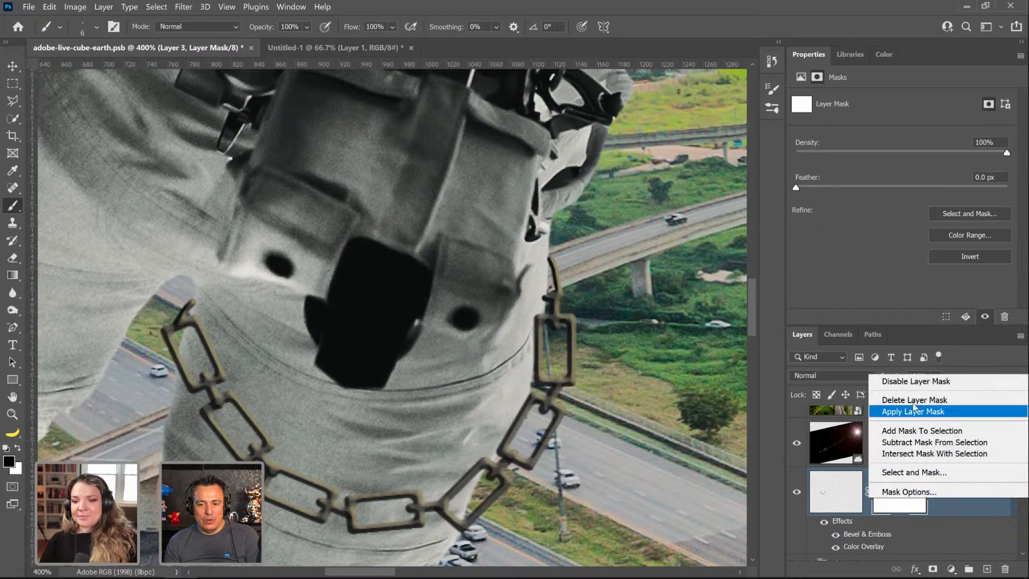
{"action": "left_click", "coordinate": [914, 401]}
Step: Put Layer 3 in its own group and add a layer mask to the group to trim the chain's upper ends
{"action": "left_click", "coordinate": [969, 569]}
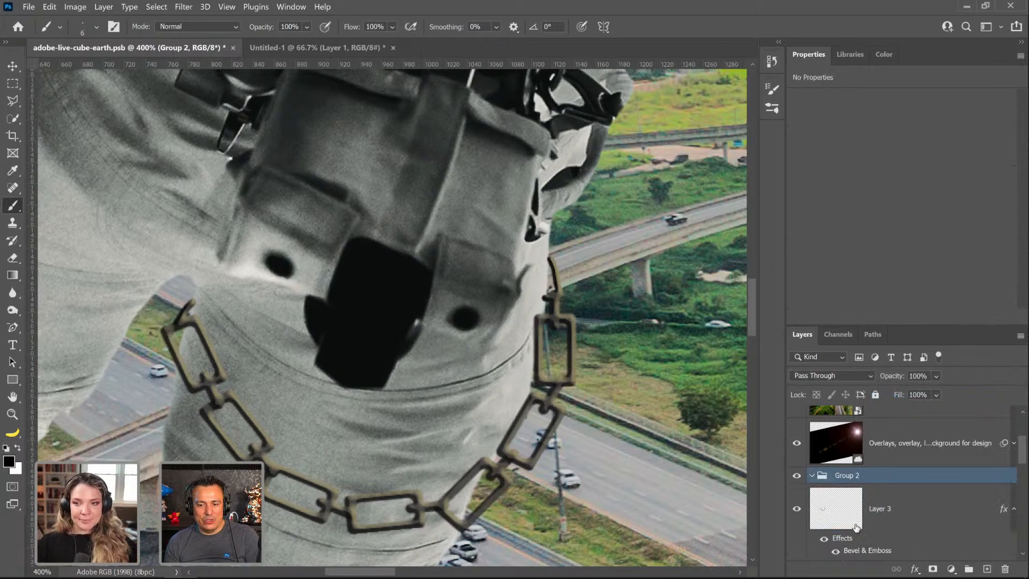
{"action": "left_click_drag", "start_coordinate": [867, 480], "coordinate": [817, 481]}
{"action": "left_click", "coordinate": [811, 465]}
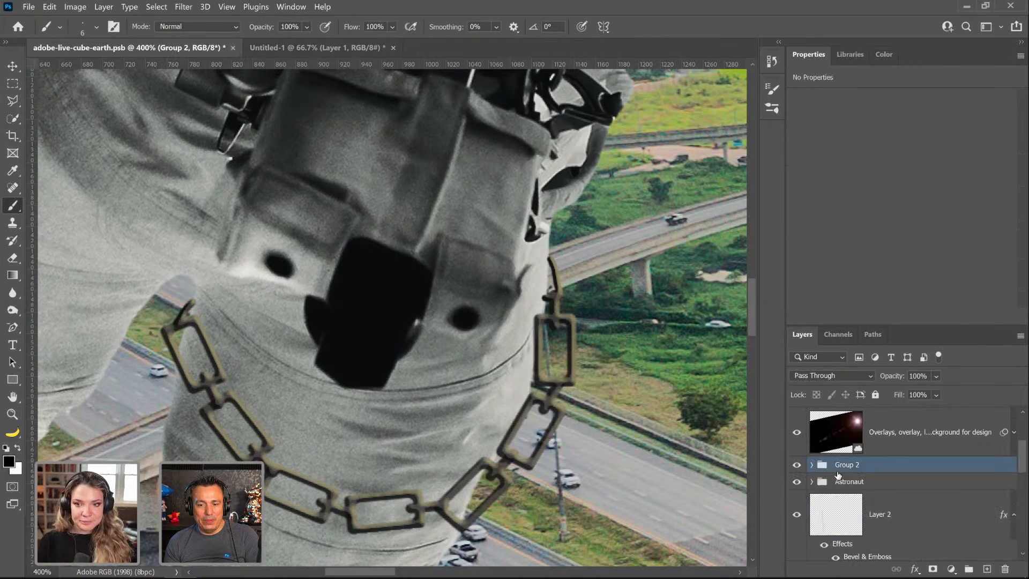
{"action": "left_click", "coordinate": [933, 568]}
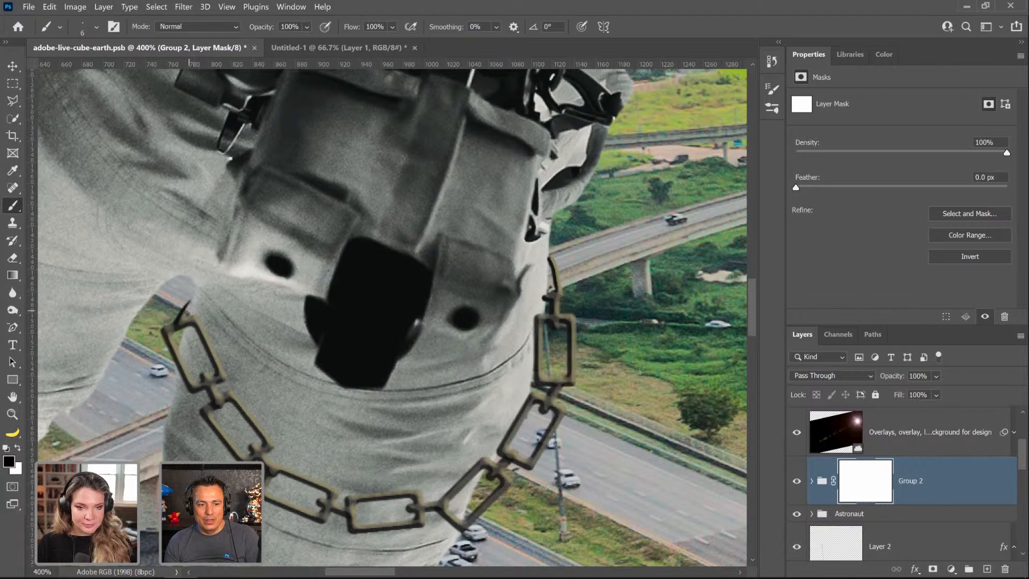
{"action": "key", "text": "ctrl+z"}
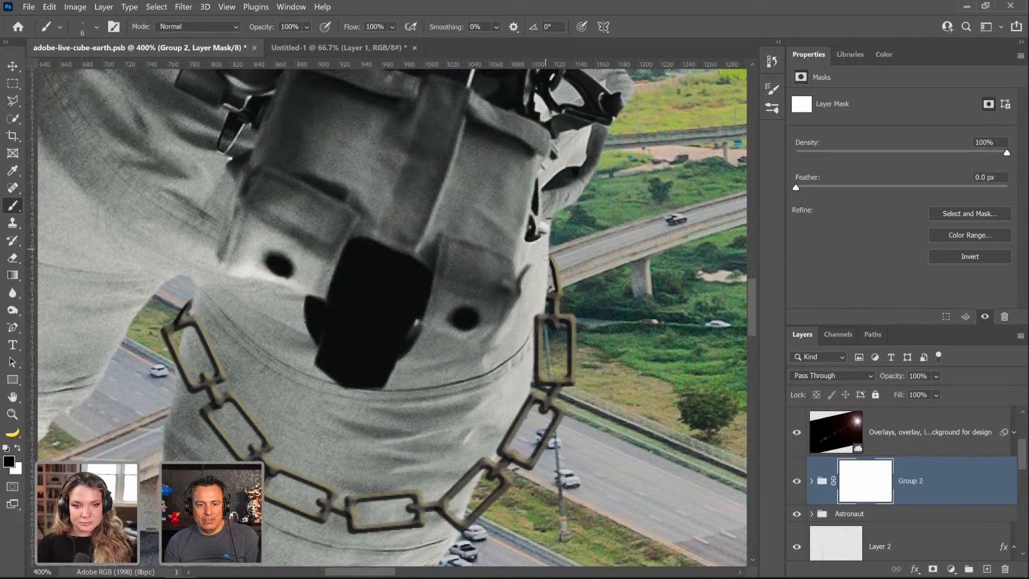
Step: Save the composite document
{"action": "double_click", "coordinate": [13, 414]}
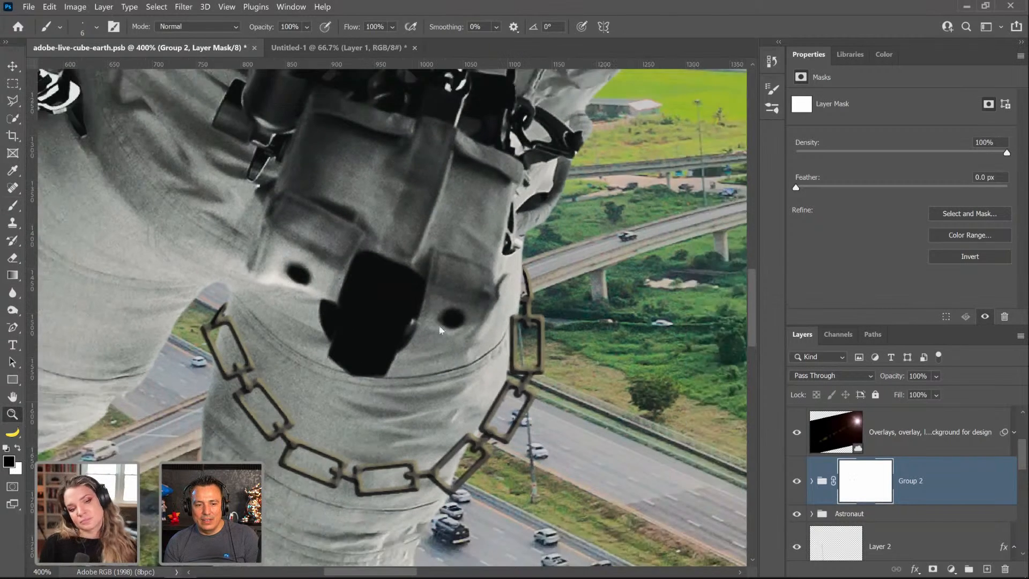
{"action": "key", "text": "ctrl+0"}
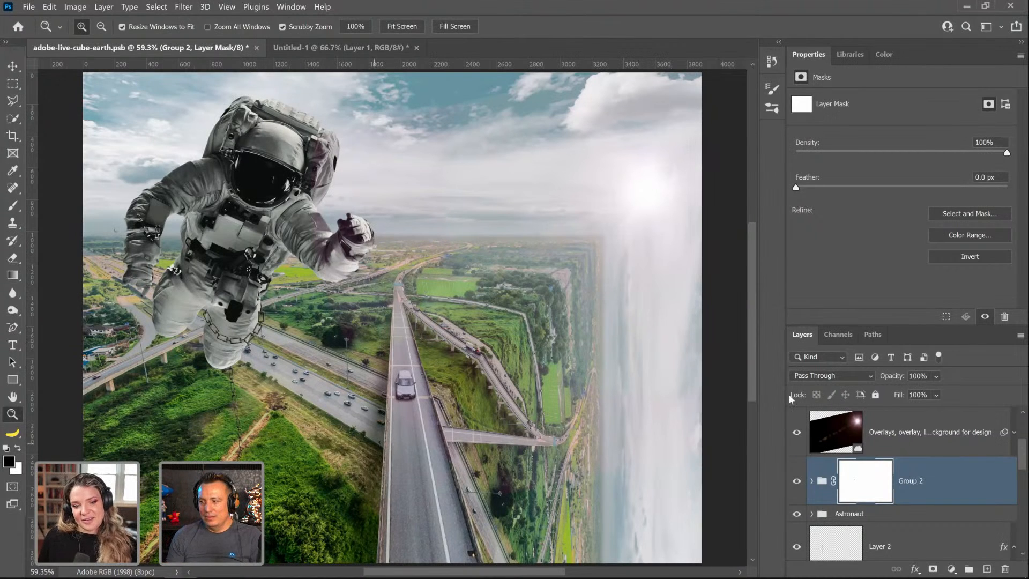
{"action": "key", "text": "ctrl+s"}
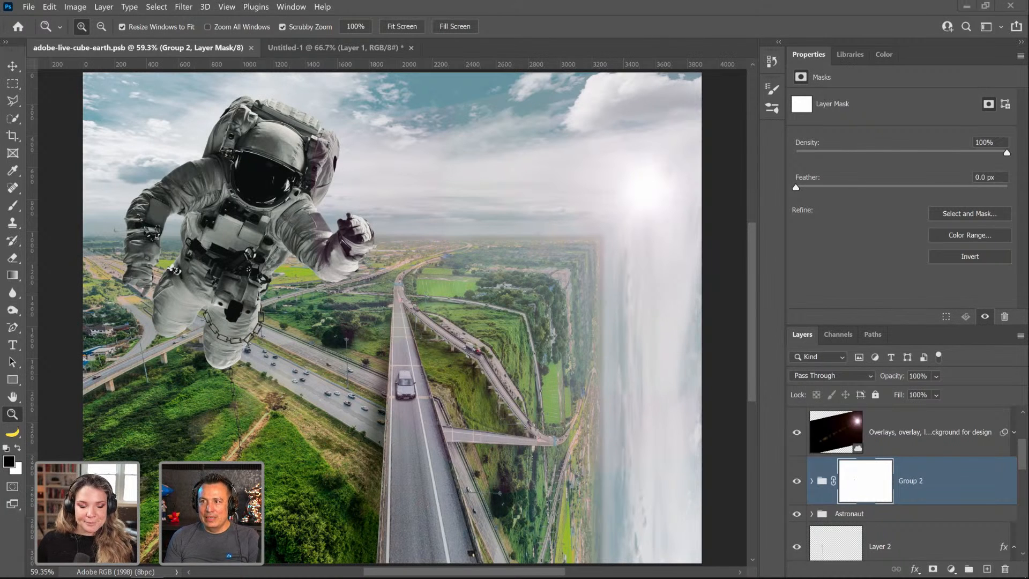
Step: Switch to Adobe Stock in the browser and search the Free collection for "bridge overpass"
{"action": "left_click_drag", "start_coordinate": [498, 0], "coordinate": [498, 86]}
{"action": "double_click", "coordinate": [497, 72]}
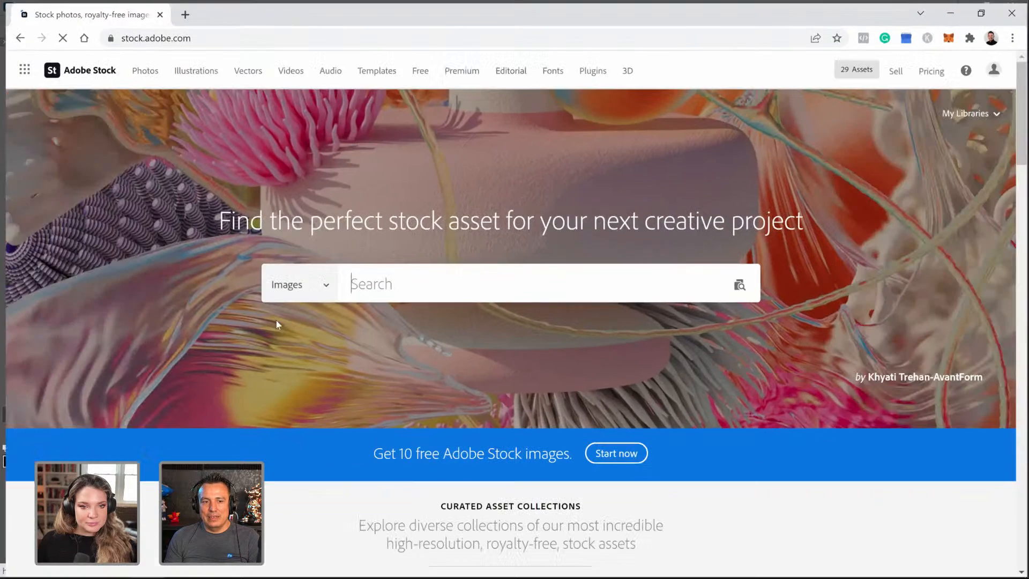
{"action": "left_click", "coordinate": [307, 296]}
{"action": "left_click", "coordinate": [300, 391]}
{"action": "left_click", "coordinate": [381, 283]}
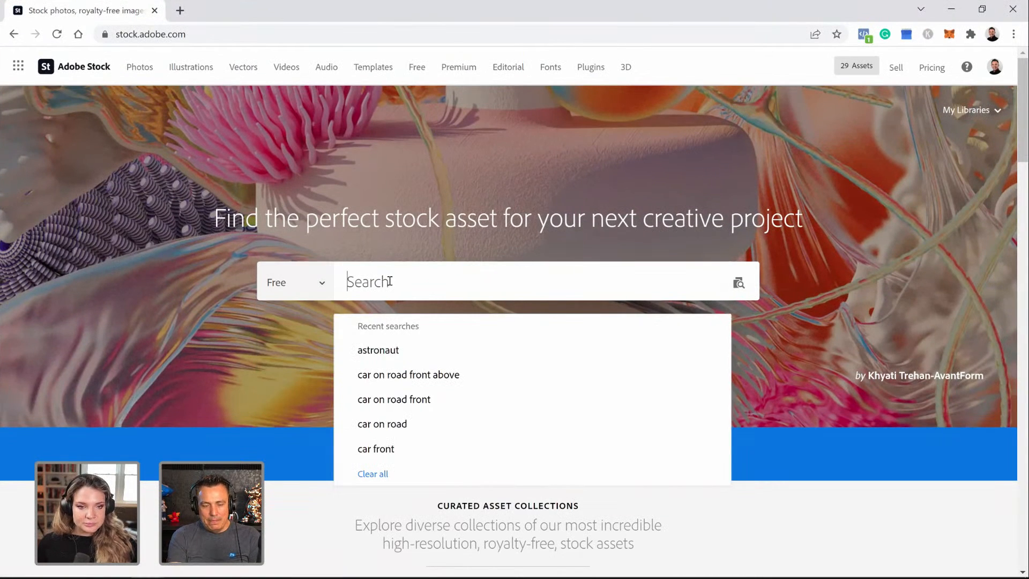
{"action": "type", "text": "bridge"}
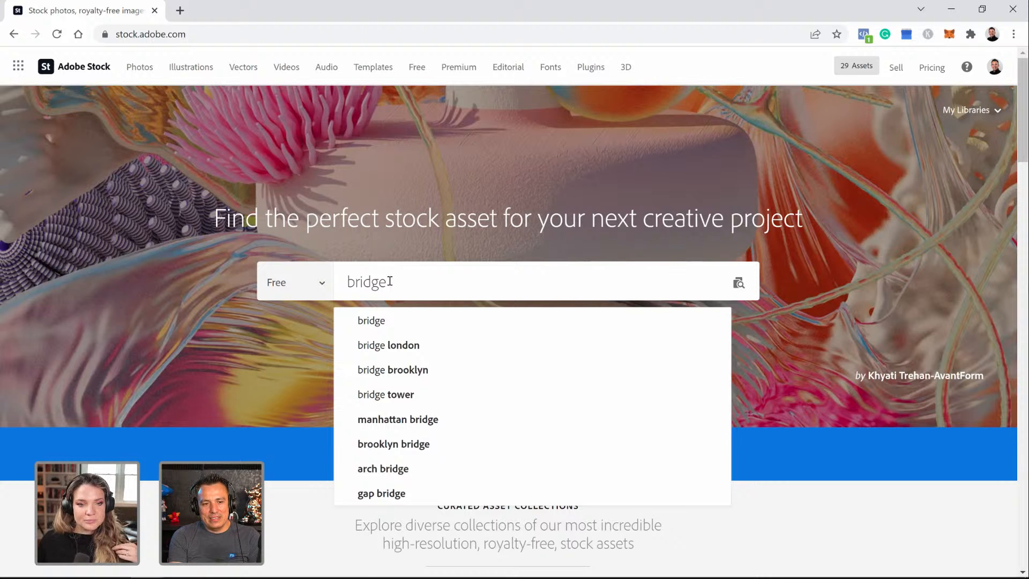
{"action": "type", "text": "overpass"}
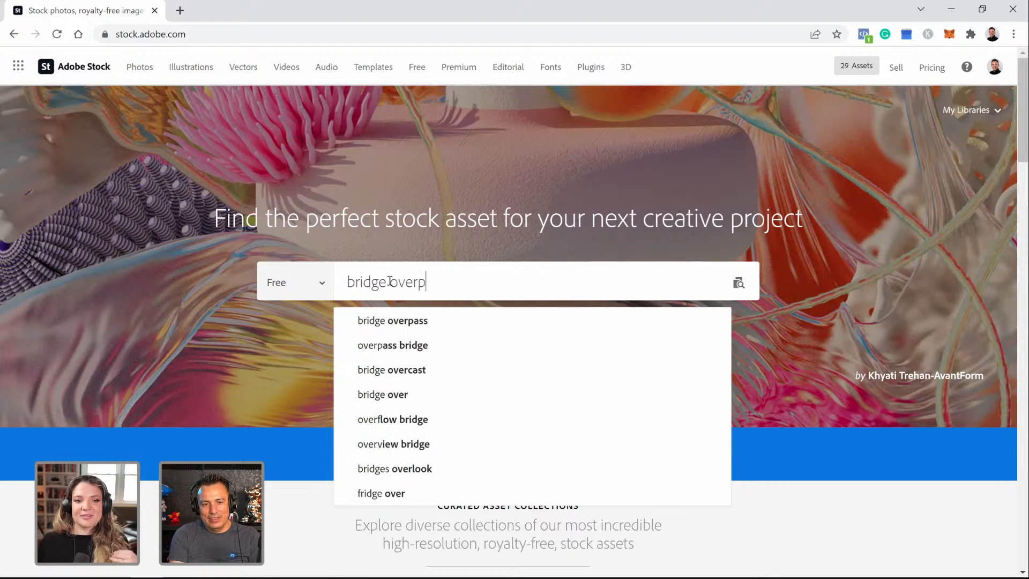
{"action": "left_click", "coordinate": [395, 320]}
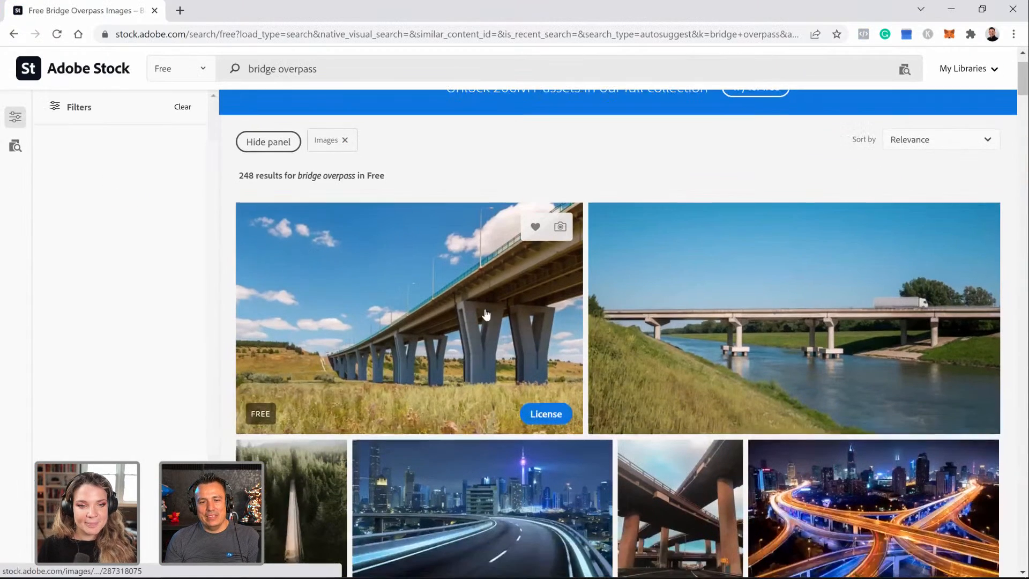
Step: Browse the bridge overpass results for an image whose perspective suits the road composite
{"action": "scroll", "coordinate": [432, 300], "scroll_direction": "down", "scroll_amount": 4}
{"action": "scroll", "coordinate": [423, 316], "scroll_direction": "down", "scroll_amount": 2}
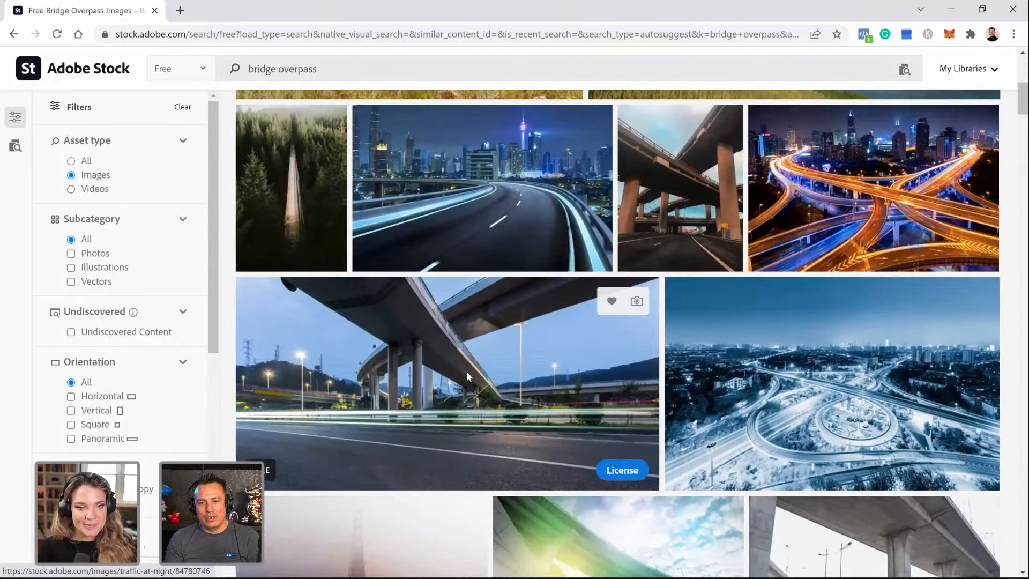
{"action": "scroll", "coordinate": [466, 376], "scroll_direction": "down", "scroll_amount": 14}
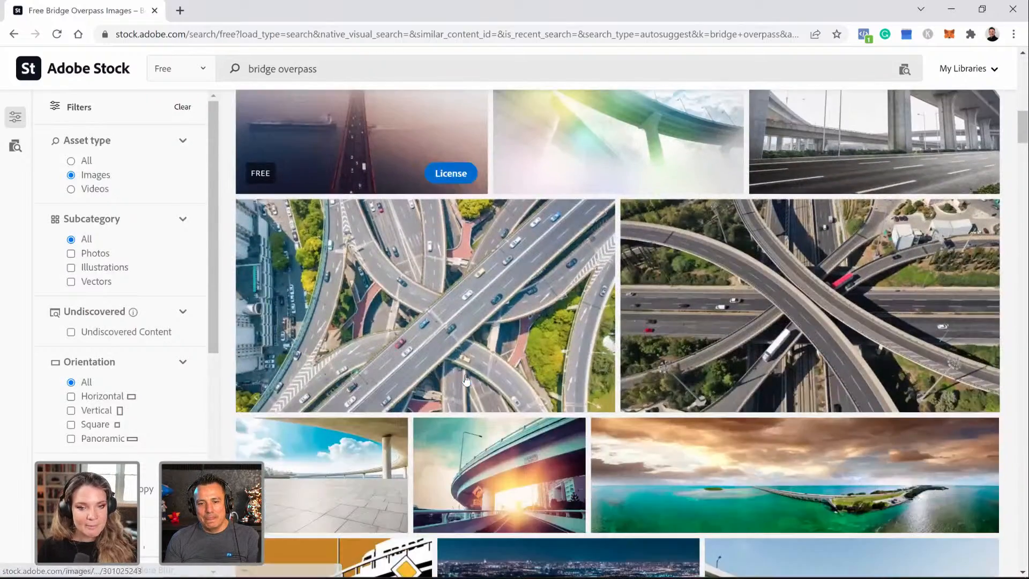
{"action": "scroll", "coordinate": [465, 379], "scroll_direction": "down", "scroll_amount": 12}
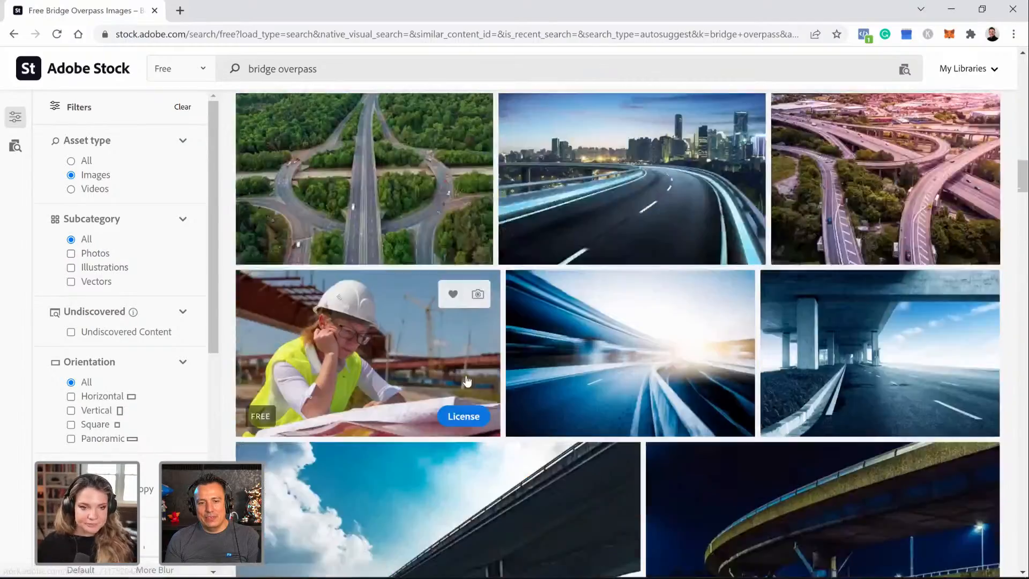
{"action": "scroll", "coordinate": [525, 278], "scroll_direction": "down", "scroll_amount": 1}
{"action": "scroll", "coordinate": [507, 281], "scroll_direction": "up", "scroll_amount": 1}
{"action": "scroll", "coordinate": [507, 280], "scroll_direction": "down", "scroll_amount": 4}
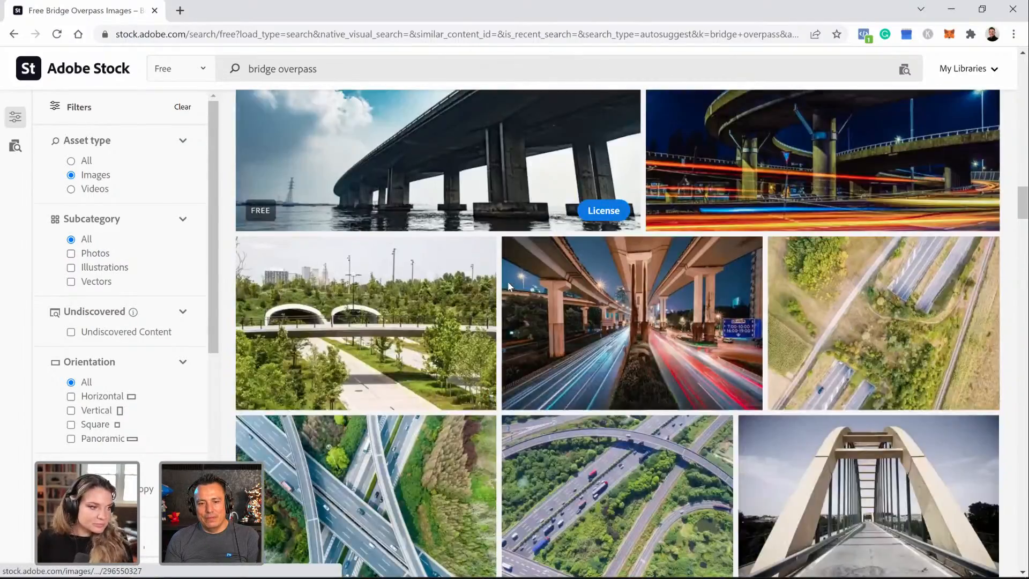
{"action": "scroll", "coordinate": [509, 287], "scroll_direction": "down", "scroll_amount": 14}
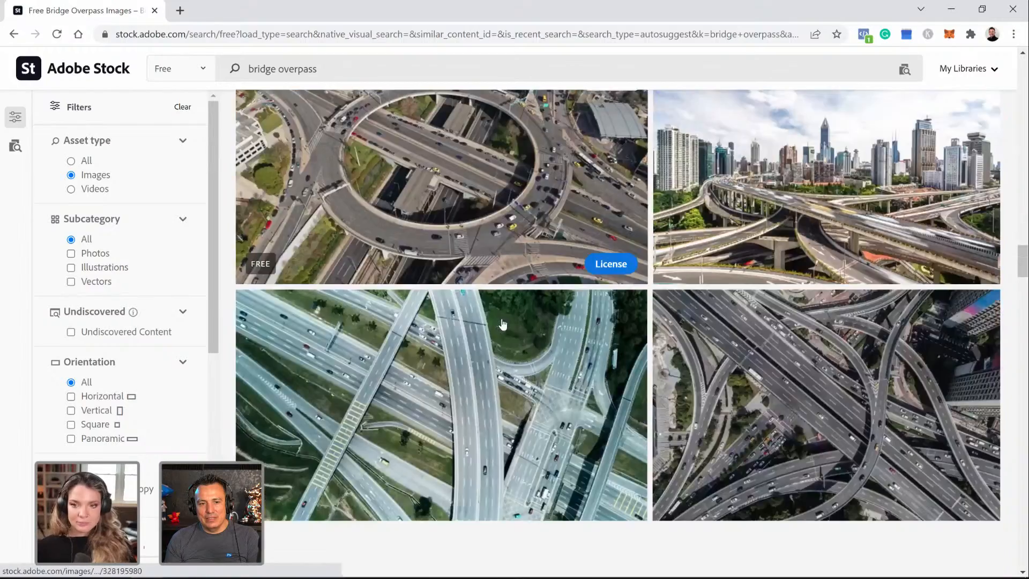
{"action": "scroll", "coordinate": [501, 322], "scroll_direction": "up", "scroll_amount": 8}
{"action": "scroll", "coordinate": [503, 327], "scroll_direction": "up", "scroll_amount": 20}
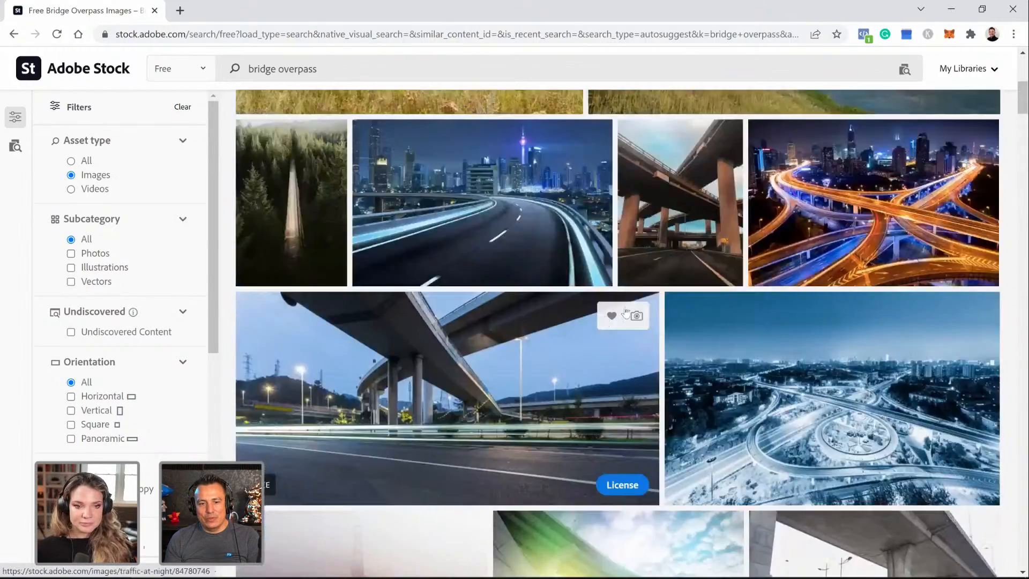
Step: License the free "traffic at night" overpass image and switch back to Photoshop without saving its JPEG to disk
{"action": "scroll", "coordinate": [626, 313], "scroll_direction": "down", "scroll_amount": 1}
{"action": "left_click", "coordinate": [622, 473]}
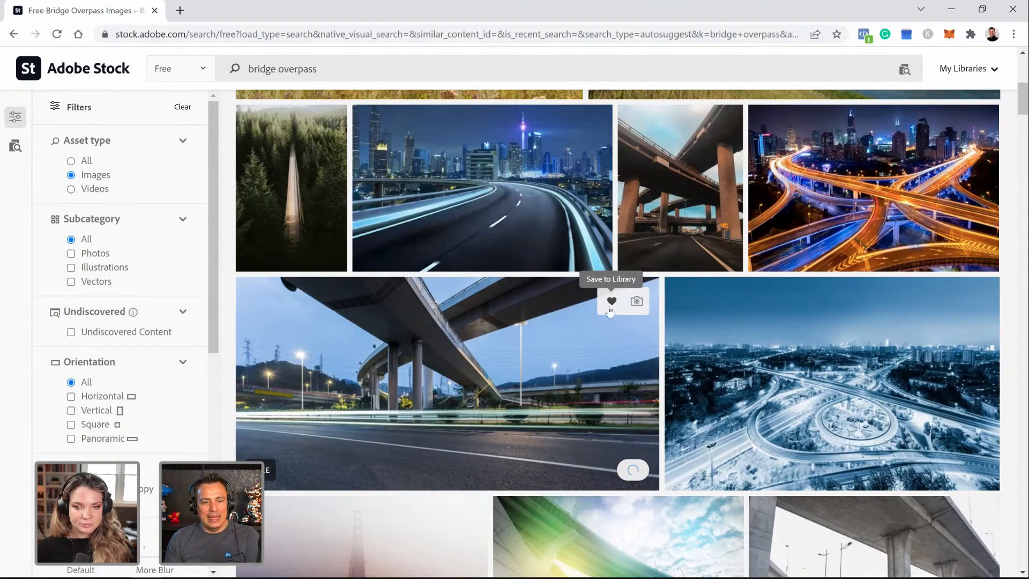
{"action": "key", "text": "alt+Tab"}
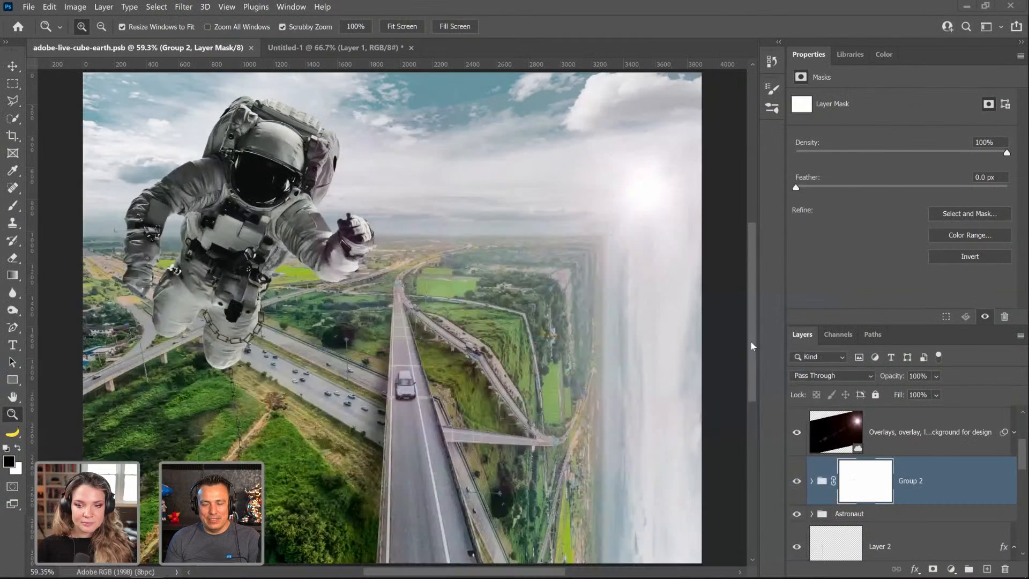
{"action": "left_click", "coordinate": [848, 57]}
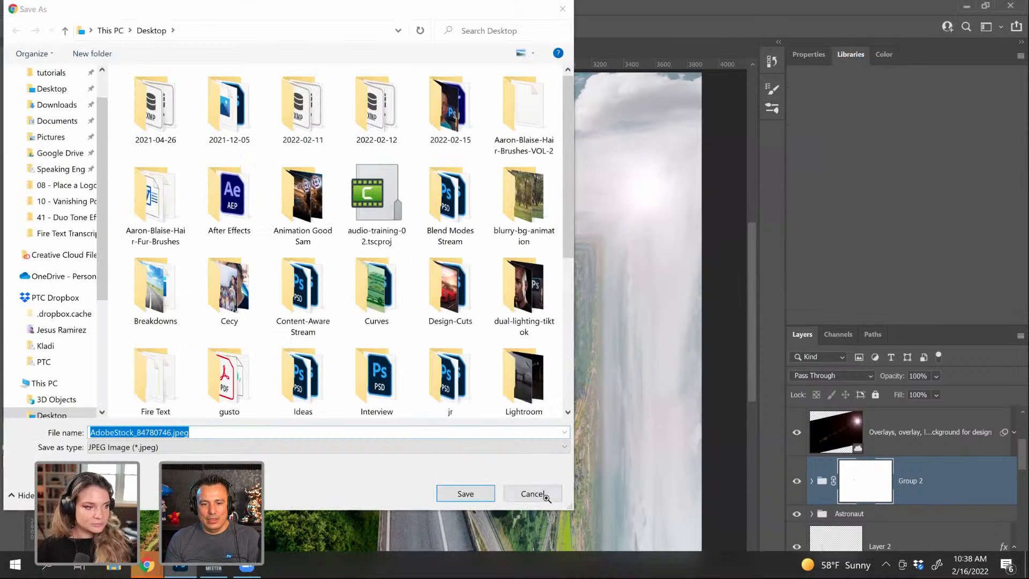
{"action": "left_click", "coordinate": [525, 486]}
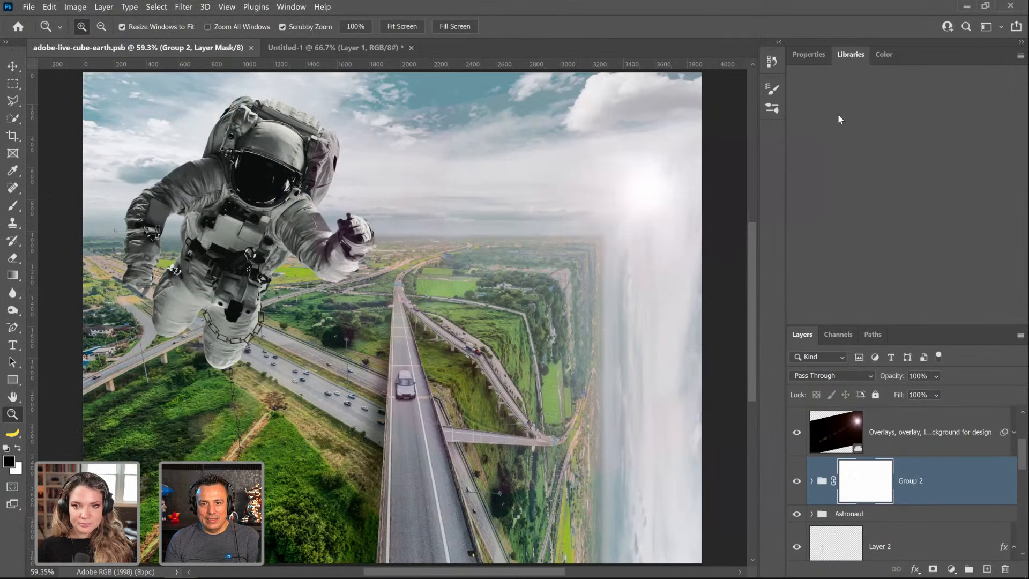
Step: Place the "traffic at night" graphic from the 1324 library above Group 2 and scale it to about 80%
{"action": "left_click", "coordinate": [815, 55]}
{"action": "left_click", "coordinate": [848, 55]}
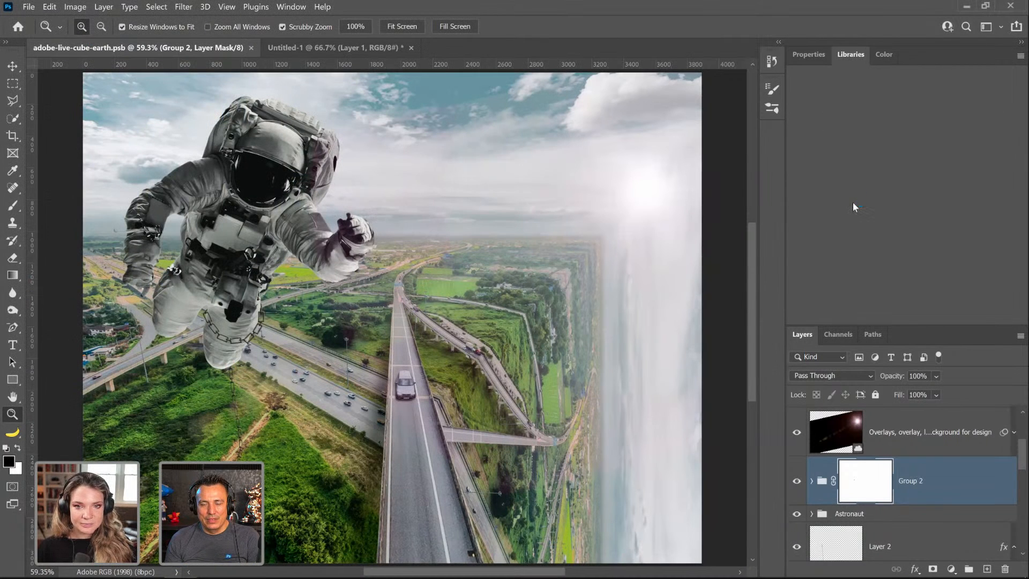
{"action": "left_click", "coordinate": [808, 61]}
{"action": "left_click", "coordinate": [848, 55]}
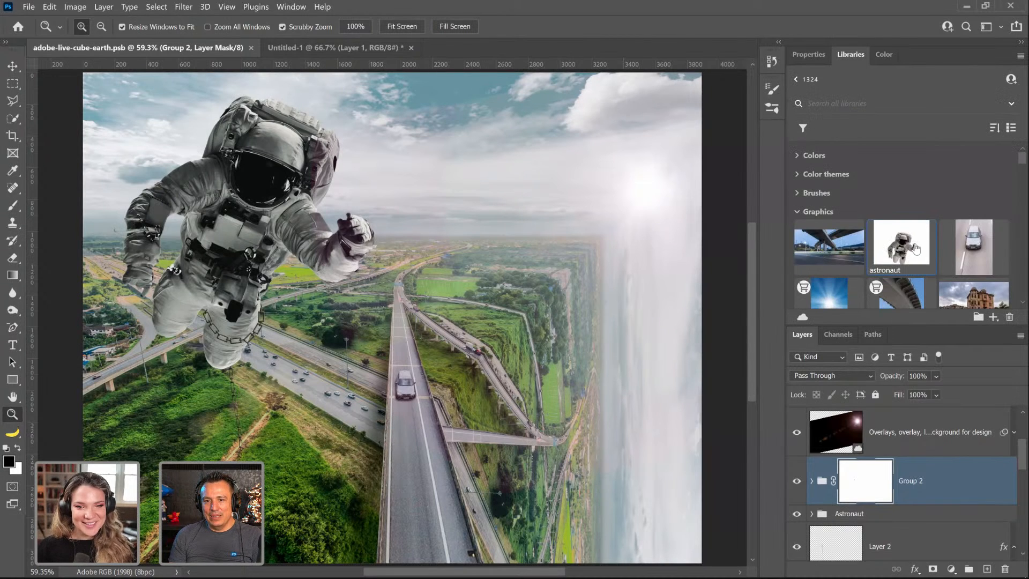
{"action": "left_click_drag", "start_coordinate": [836, 256], "coordinate": [359, 291]}
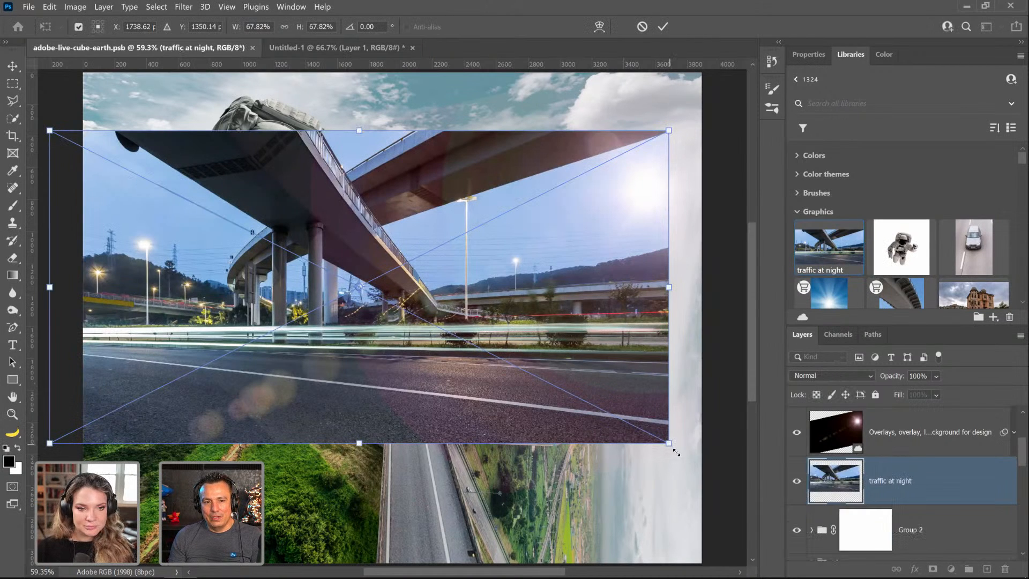
{"action": "left_click_drag", "start_coordinate": [676, 452], "coordinate": [726, 472]}
Step: Flip the "traffic at night" image horizontally and move it so the overpass crosses the canvas's lower-right corner
{"action": "right_click", "coordinate": [383, 296]}
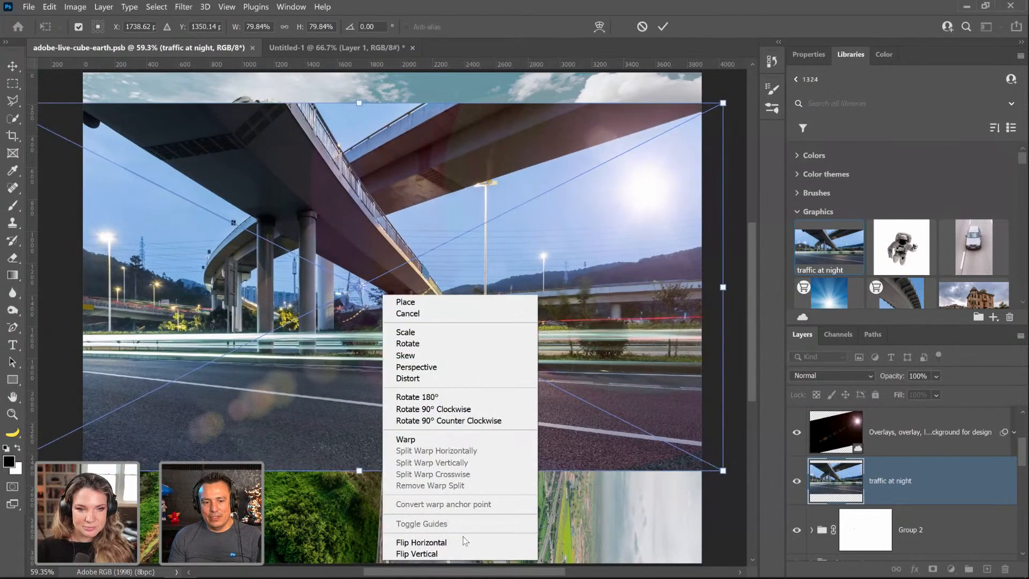
{"action": "left_click", "coordinate": [421, 542]}
{"action": "left_click_drag", "start_coordinate": [485, 299], "coordinate": [728, 507]}
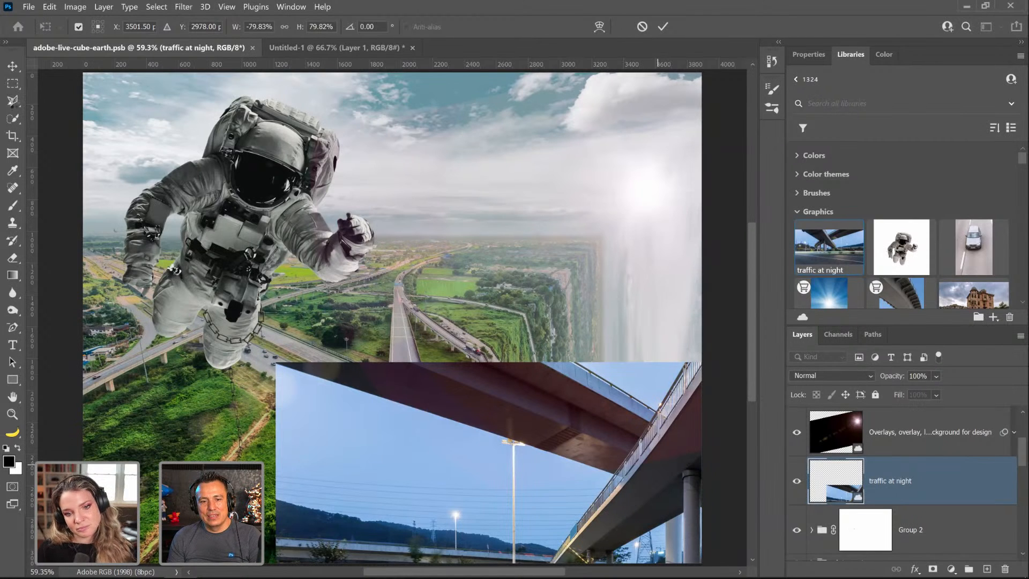
{"action": "left_click", "coordinate": [12, 101]}
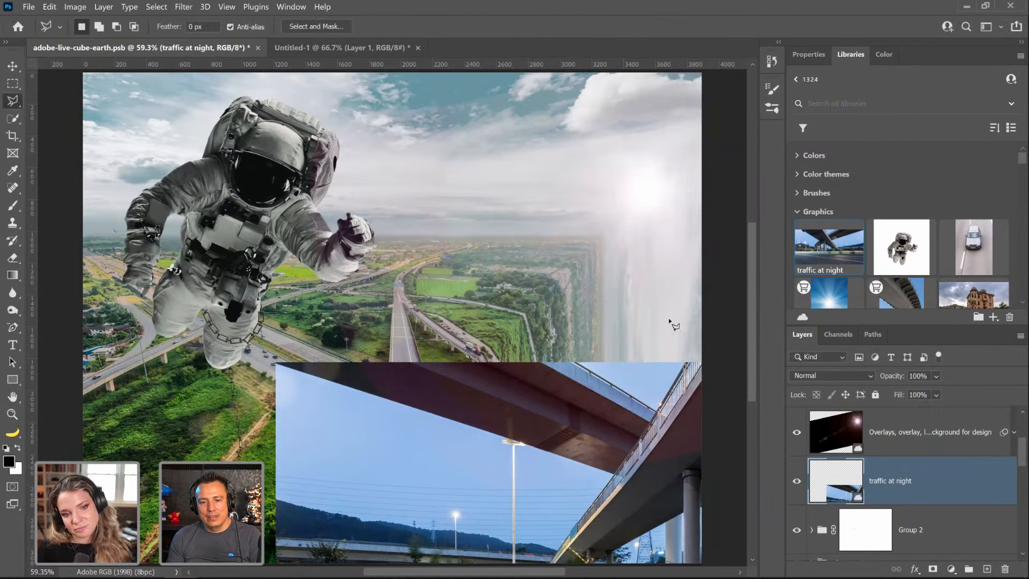
{"action": "left_click", "coordinate": [13, 65]}
{"action": "left_click_drag", "start_coordinate": [560, 415], "coordinate": [579, 416]}
Step: Outline the nearest overpass along its railing and underside with the Polygonal Lasso and turn the selection into a layer mask
{"action": "left_click", "coordinate": [12, 100]}
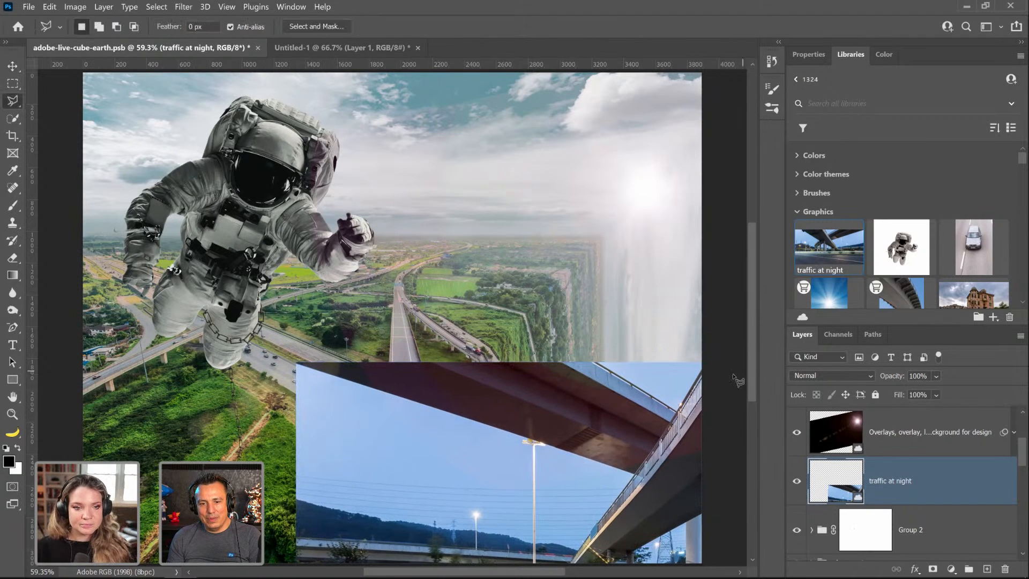
{"action": "left_click", "coordinate": [702, 366]}
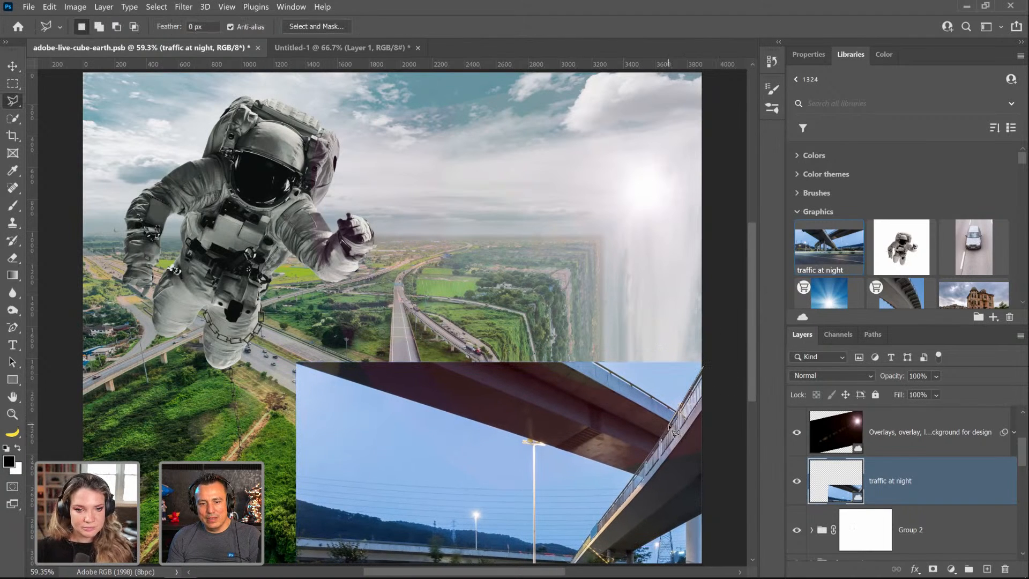
{"action": "left_click", "coordinate": [668, 427]}
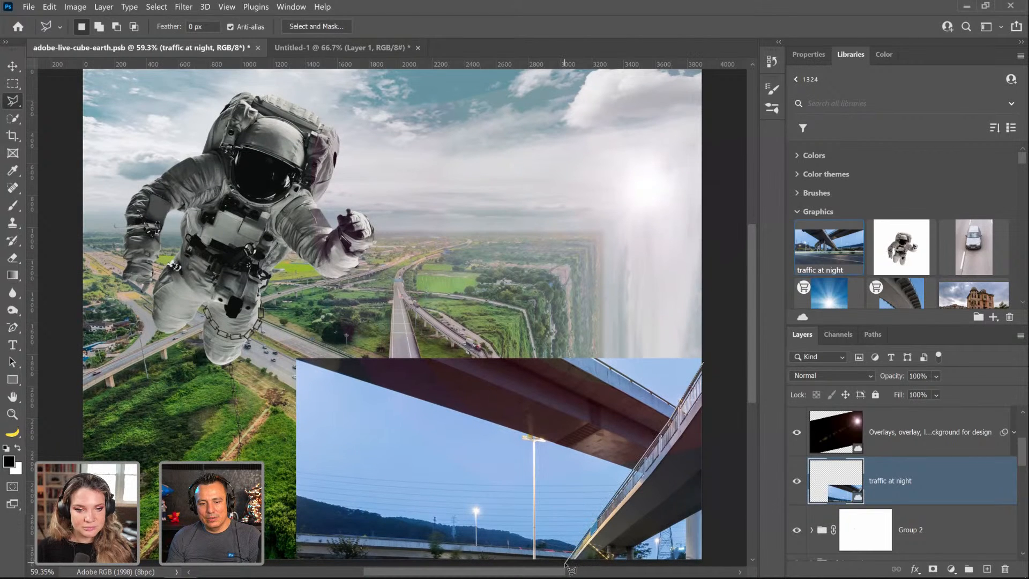
{"action": "left_click", "coordinate": [566, 561]}
{"action": "left_click", "coordinate": [630, 553]}
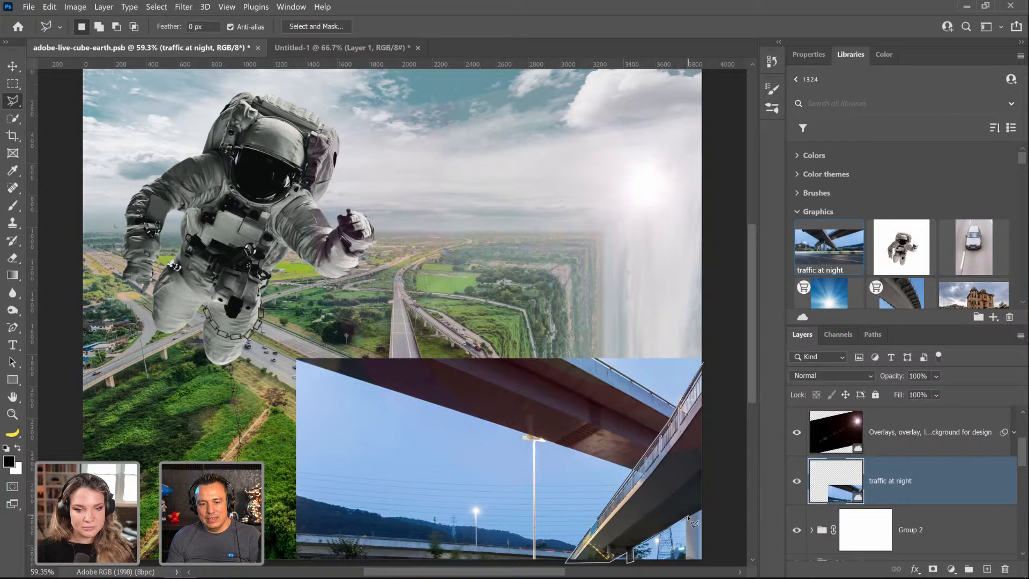
{"action": "left_click", "coordinate": [712, 559]}
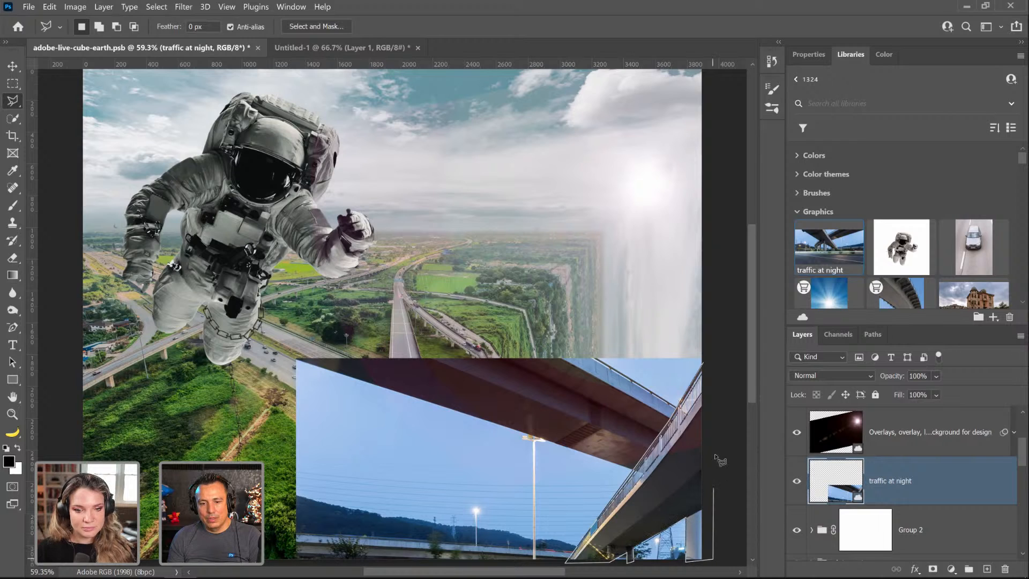
{"action": "left_click", "coordinate": [714, 455]}
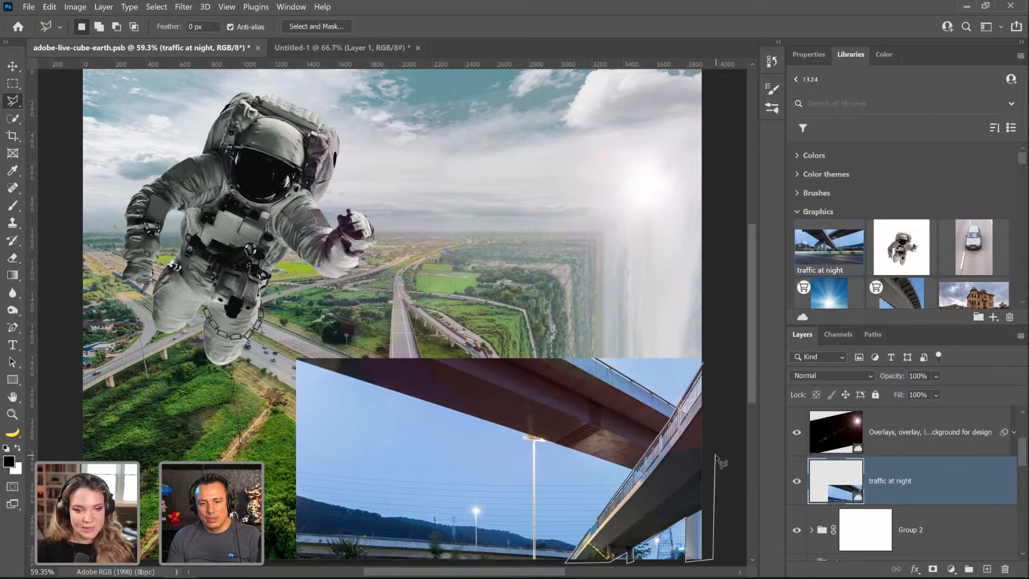
{"action": "left_click", "coordinate": [705, 366]}
{"action": "left_click", "coordinate": [933, 569]}
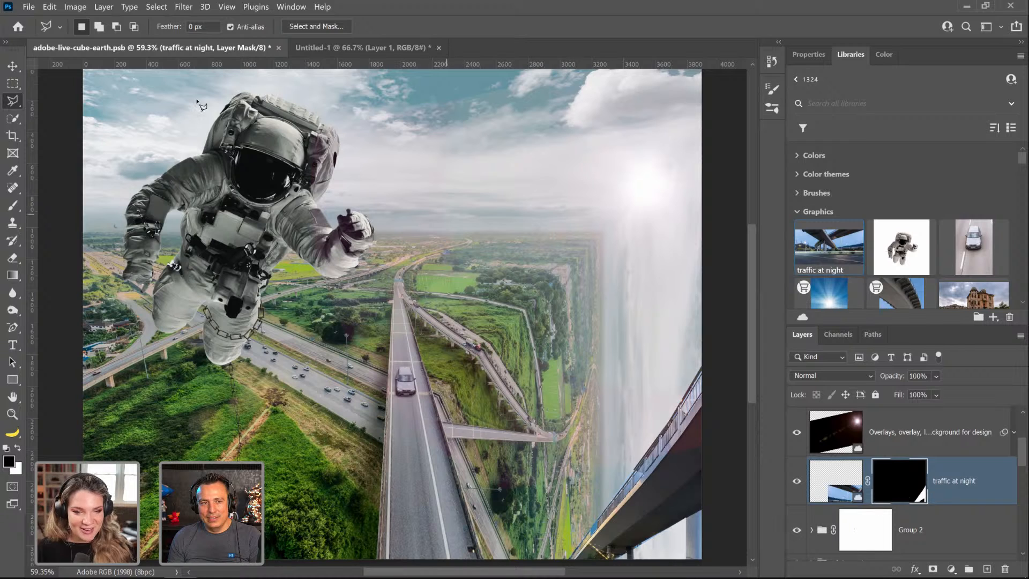
Step: Scale the masked overpass to about 140%, rotate it about 14°, and shift it into the canvas's lower-right corner
{"action": "key", "text": "ctrl+t"}
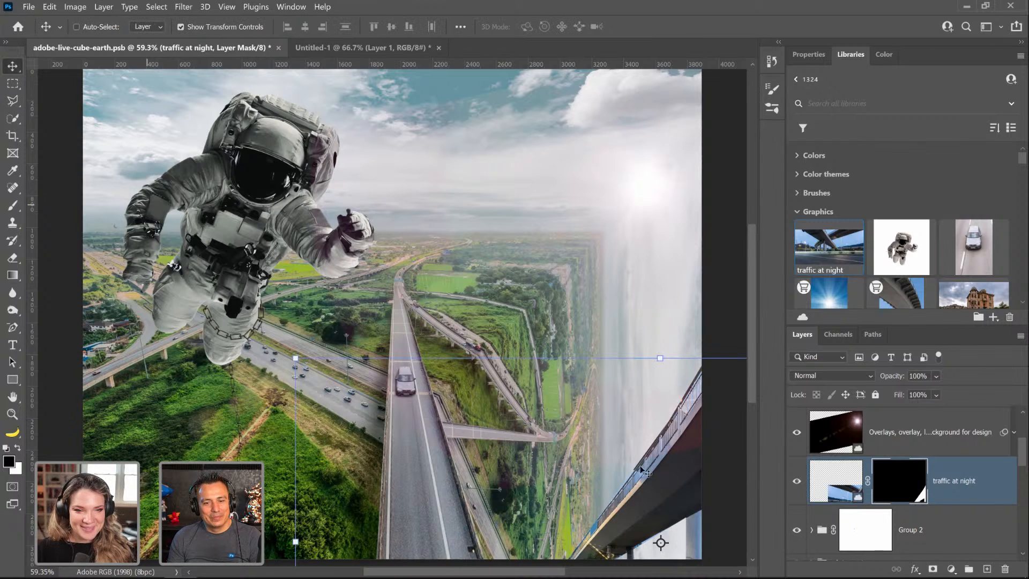
{"action": "left_click_drag", "start_coordinate": [660, 542], "coordinate": [636, 559]}
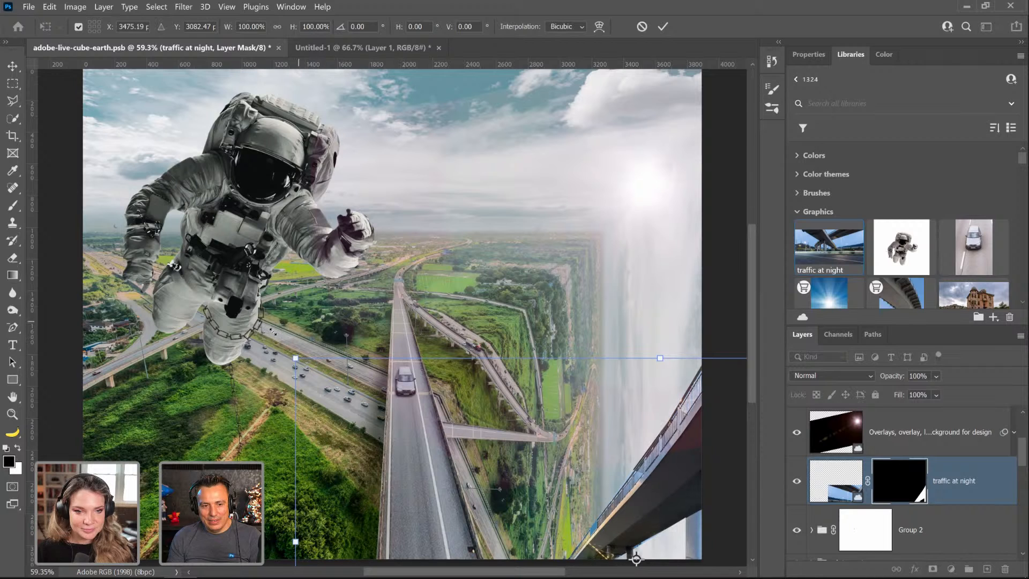
{"action": "left_click_drag", "start_coordinate": [296, 357], "coordinate": [161, 278]}
{"action": "left_click_drag", "start_coordinate": [353, 250], "coordinate": [552, 386]}
{"action": "left_click_drag", "start_coordinate": [614, 519], "coordinate": [598, 545]}
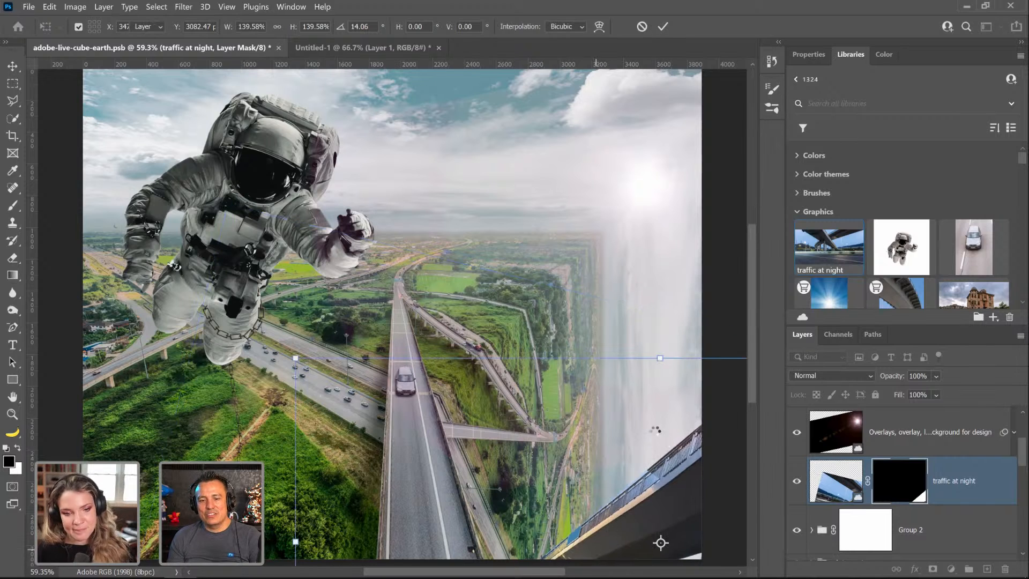
{"action": "left_click_drag", "start_coordinate": [687, 524], "coordinate": [663, 522]}
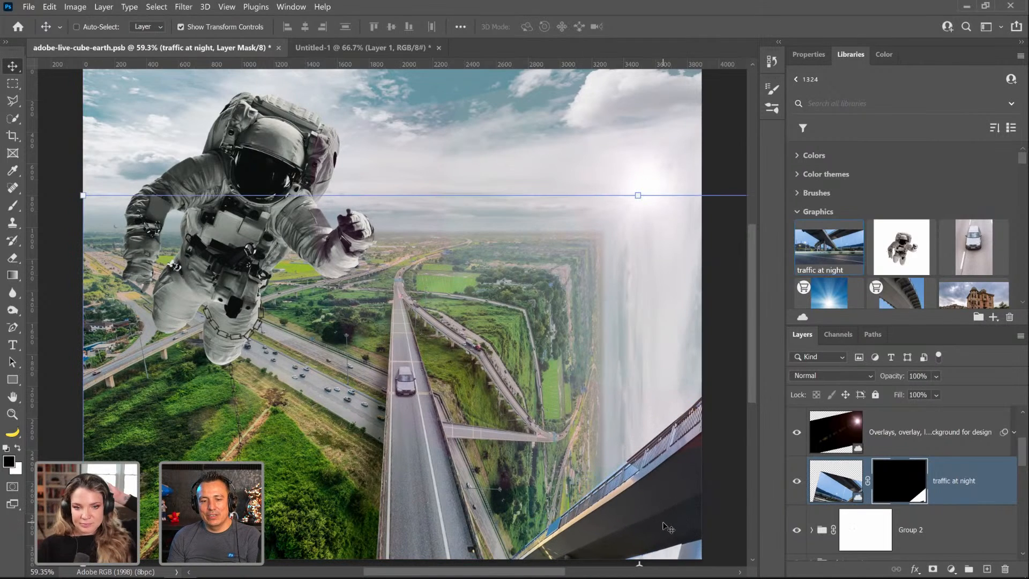
Step: Search the libraries for "birds", pick the "Birds From" brush at 500 px, and add an empty layer above the overpass
{"action": "left_click", "coordinate": [13, 84]}
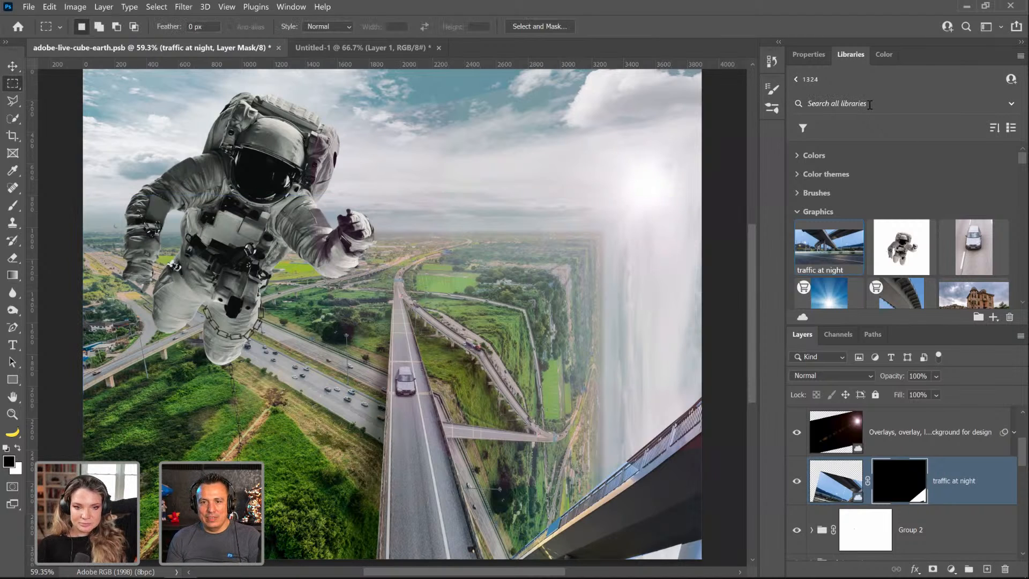
{"action": "left_click", "coordinate": [836, 103]}
{"action": "type", "text": "birds"}
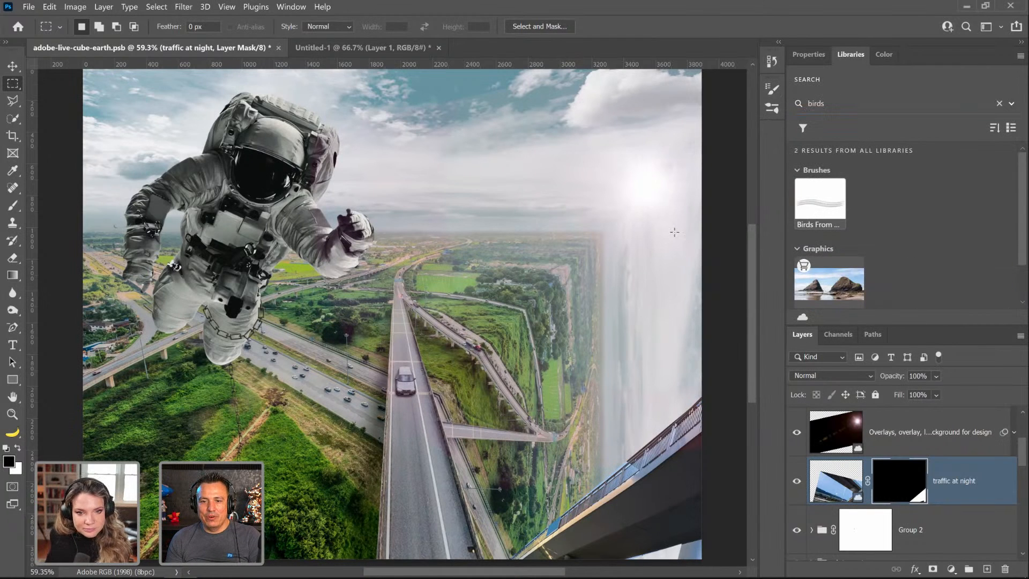
{"action": "left_click", "coordinate": [829, 201]}
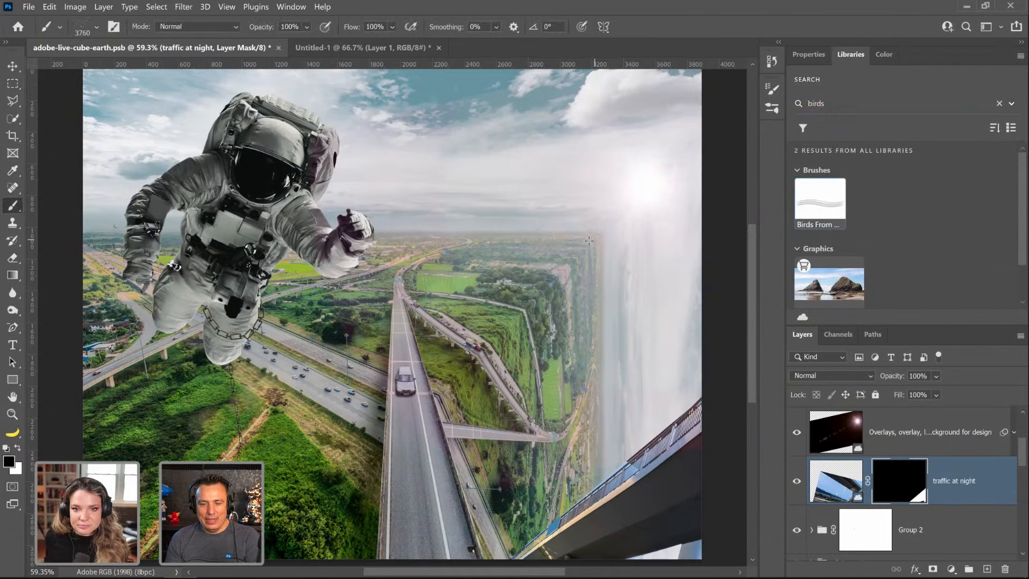
{"action": "key", "text": "bracketright"}
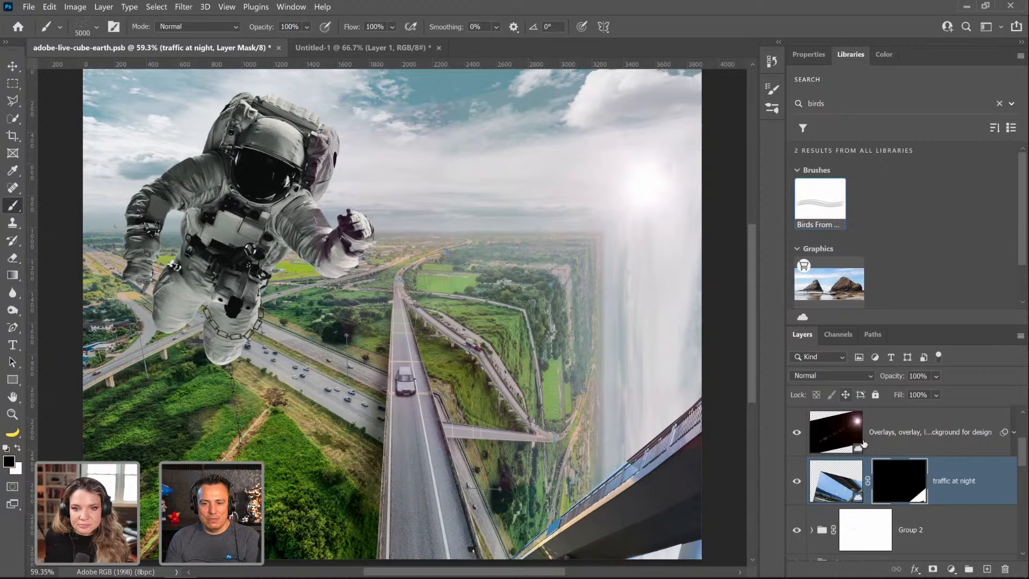
{"action": "left_click", "coordinate": [987, 568]}
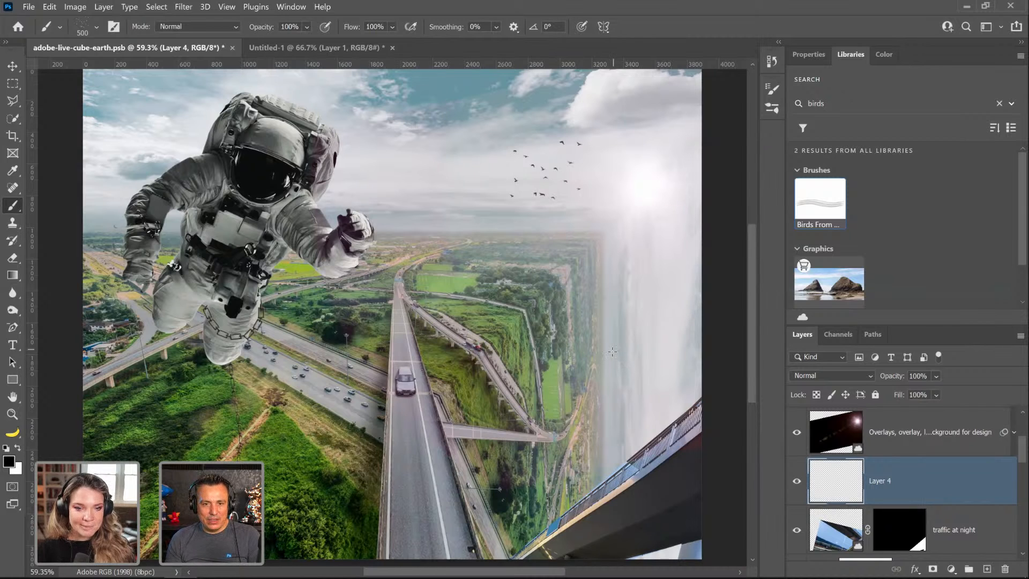
{"action": "left_click", "coordinate": [59, 27]}
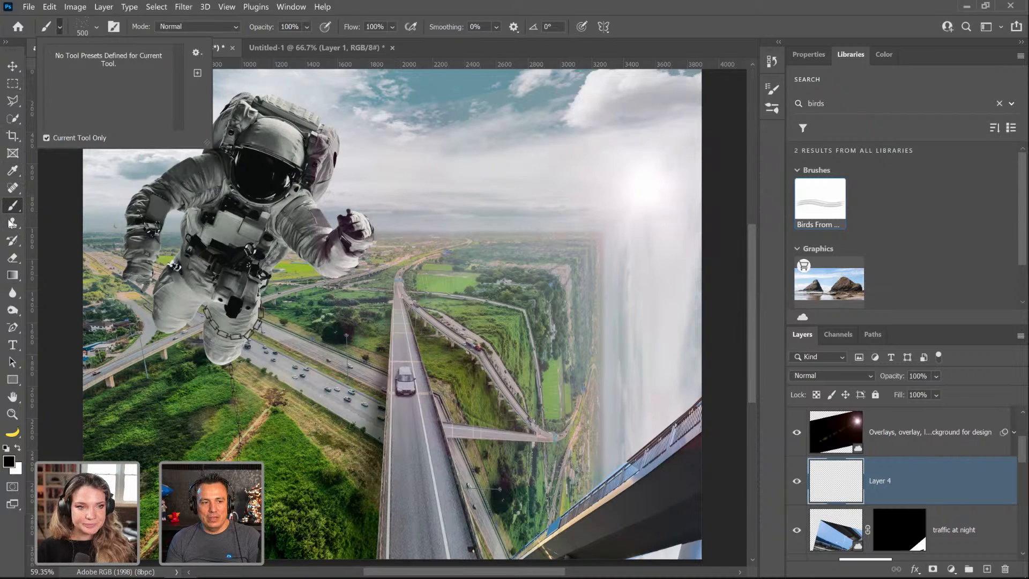
{"action": "left_click", "coordinate": [196, 53]}
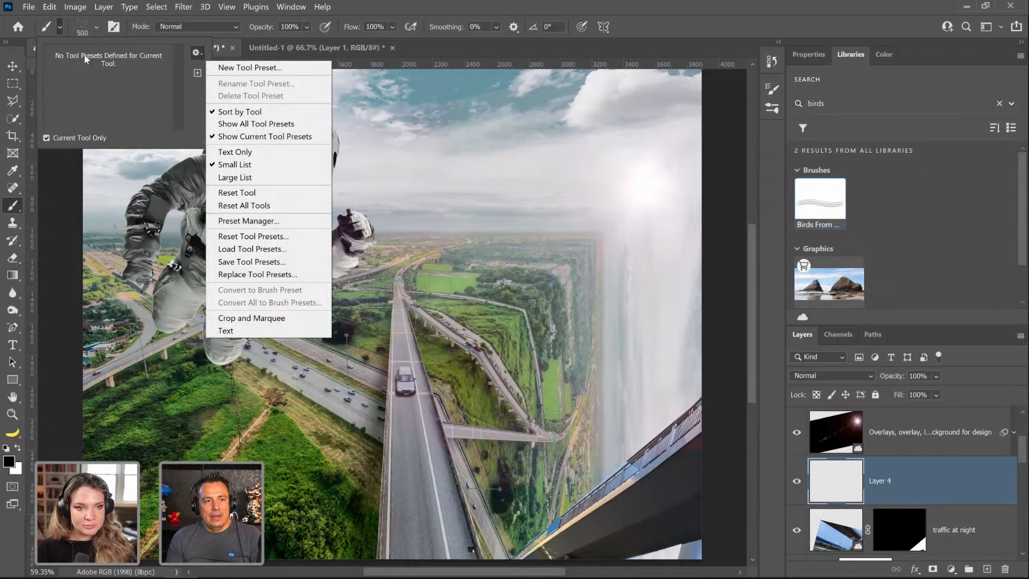
{"action": "left_click", "coordinate": [105, 28]}
{"action": "left_click", "coordinate": [98, 27]}
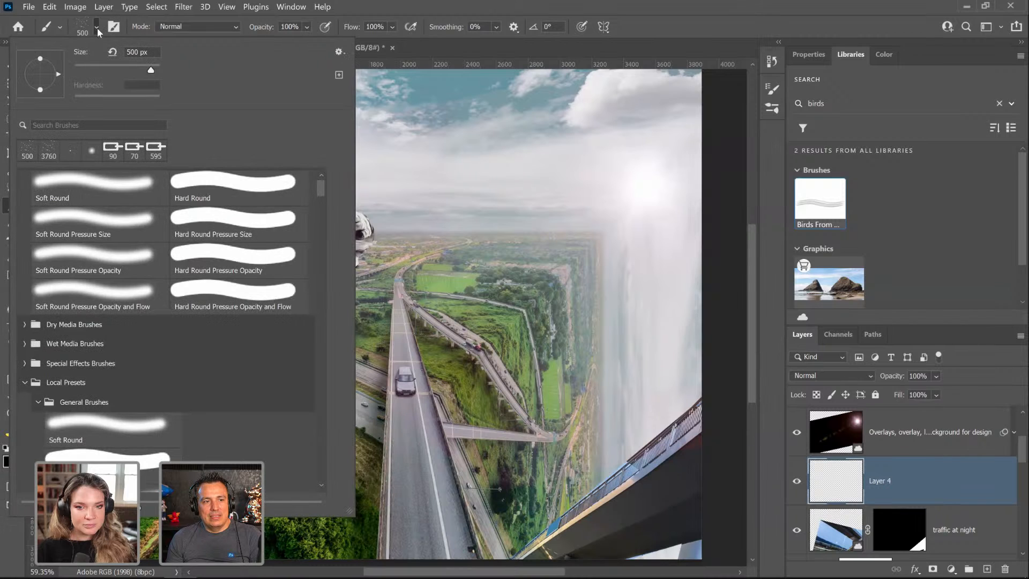
{"action": "left_click", "coordinate": [98, 27]}
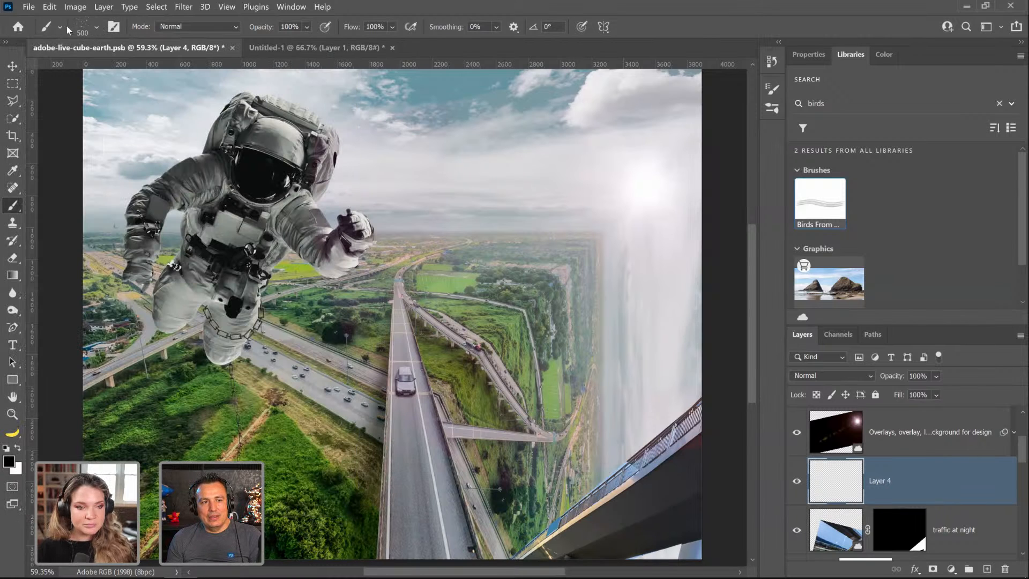
{"action": "left_click", "coordinate": [60, 25]}
{"action": "left_click", "coordinate": [61, 24]}
Step: Open Adobe's brush download web page through the Get More Brushes command of the brush presets
{"action": "left_click", "coordinate": [97, 27]}
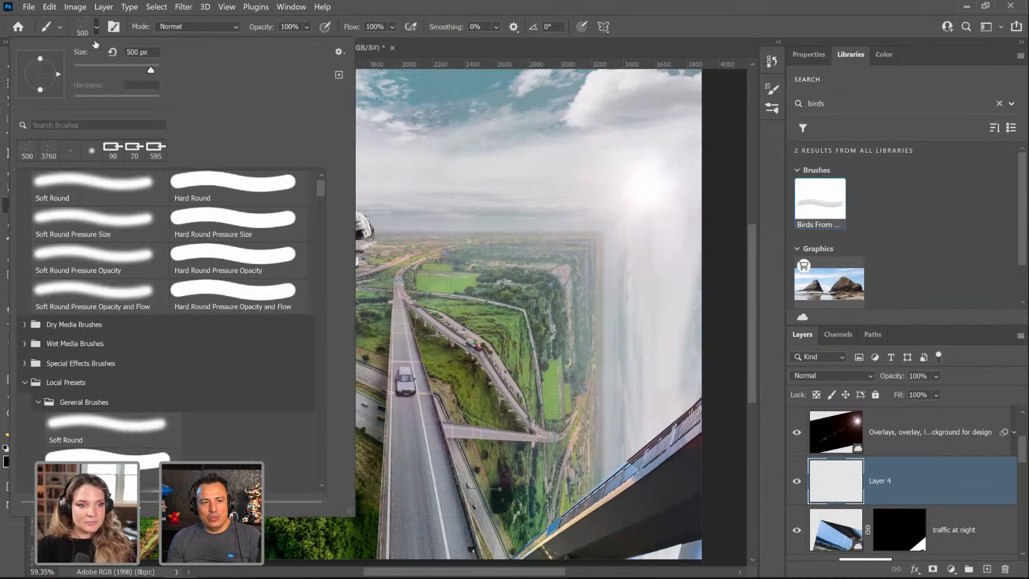
{"action": "left_click", "coordinate": [339, 52]}
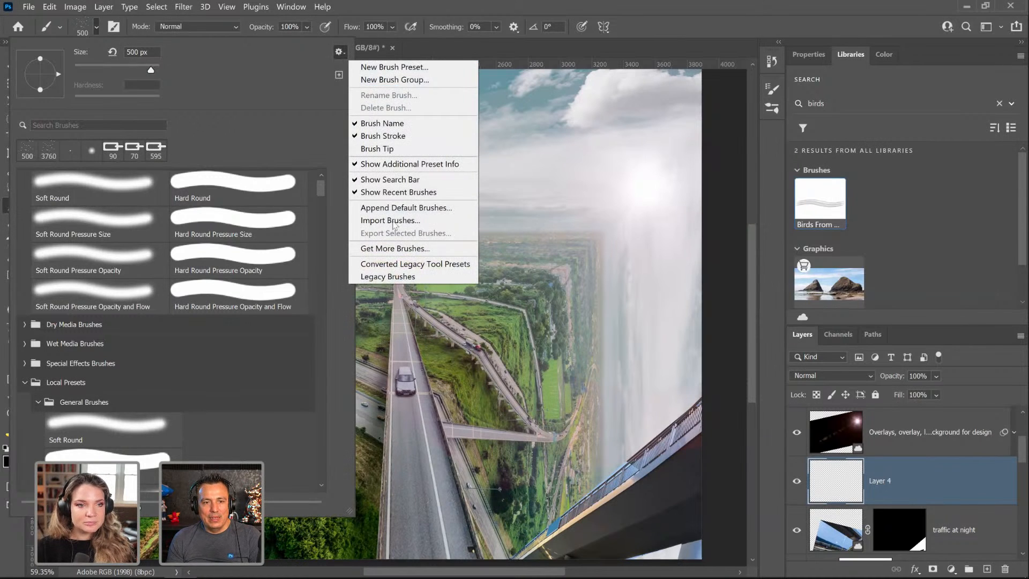
{"action": "left_click", "coordinate": [395, 248]}
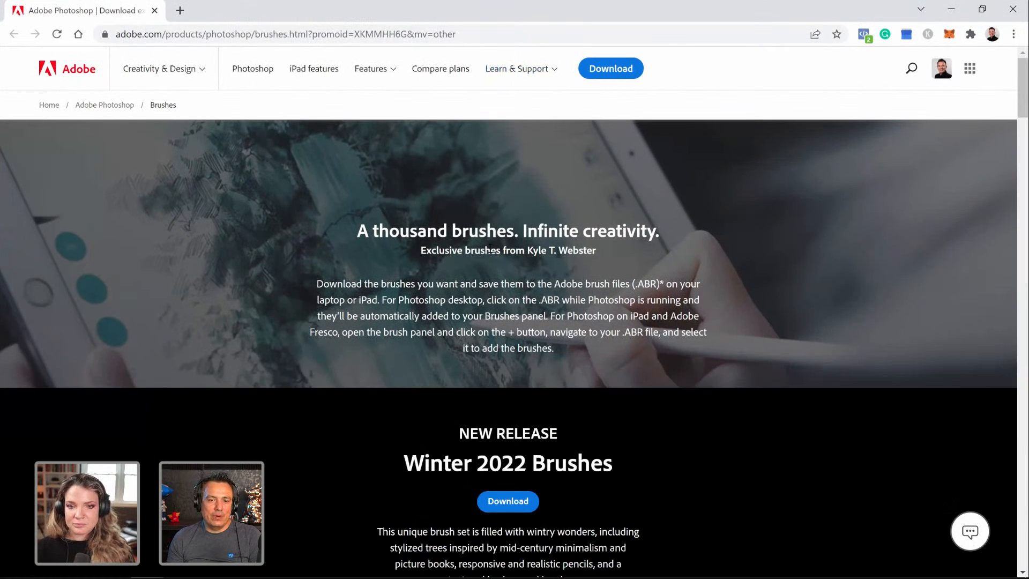
Step: Browse the brush sets on the page, request the Concept set's download, and switch back to Photoshop
{"action": "scroll", "coordinate": [542, 279], "scroll_direction": "down", "scroll_amount": 3}
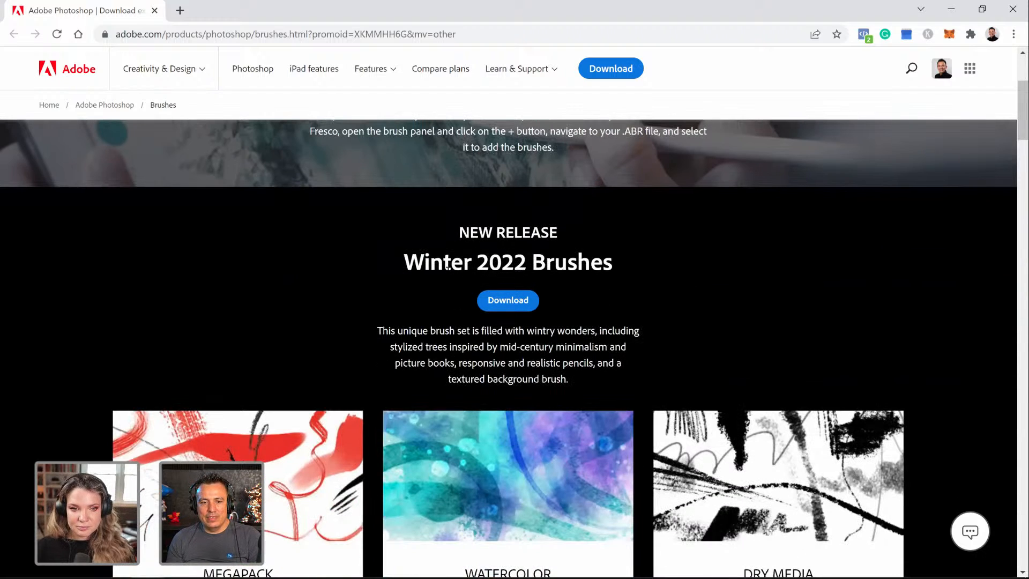
{"action": "scroll", "coordinate": [592, 277], "scroll_direction": "down", "scroll_amount": 5}
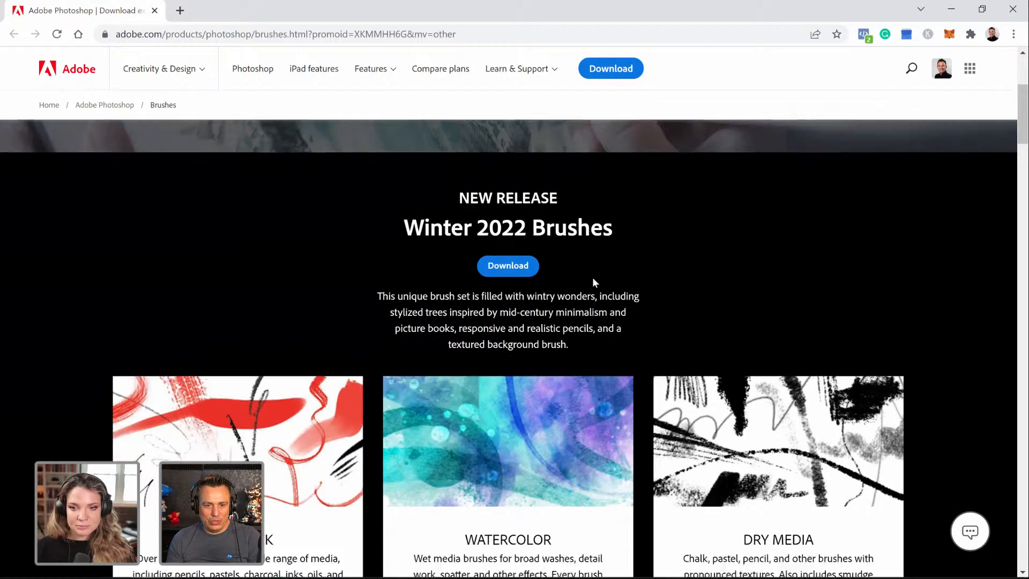
{"action": "scroll", "coordinate": [596, 281], "scroll_direction": "down", "scroll_amount": 9}
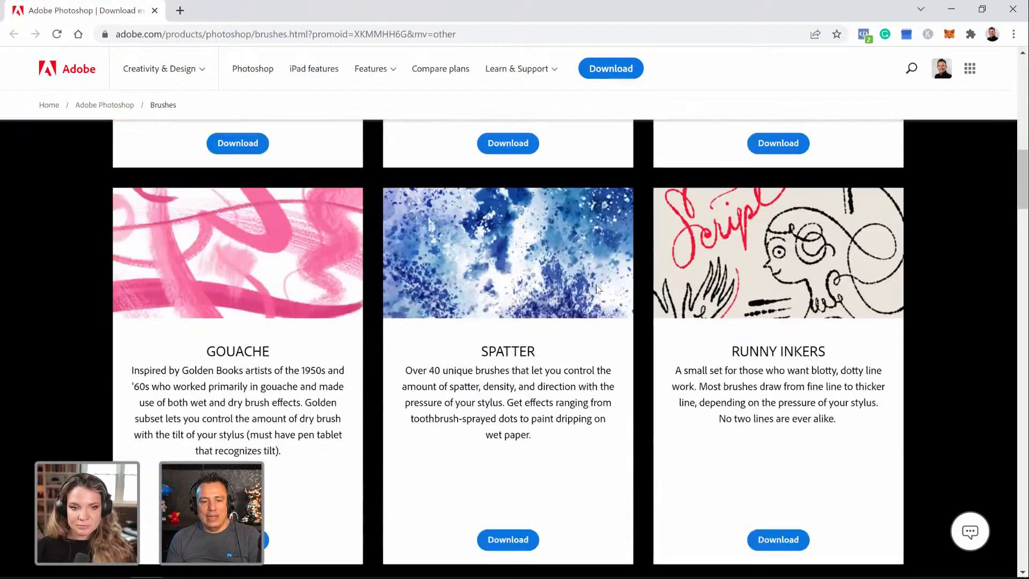
{"action": "scroll", "coordinate": [598, 289], "scroll_direction": "down", "scroll_amount": 9}
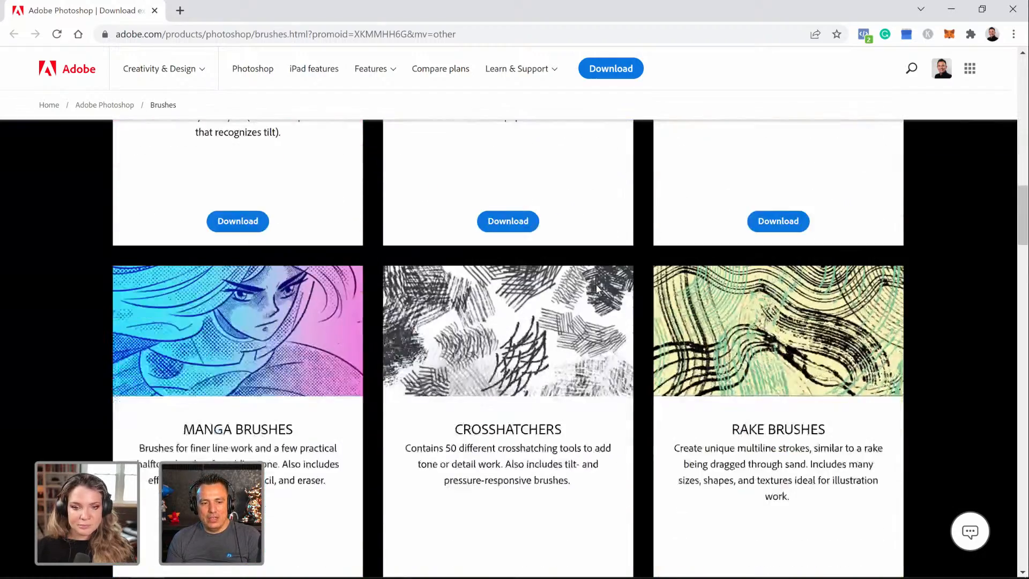
{"action": "scroll", "coordinate": [598, 290], "scroll_direction": "down", "scroll_amount": 14}
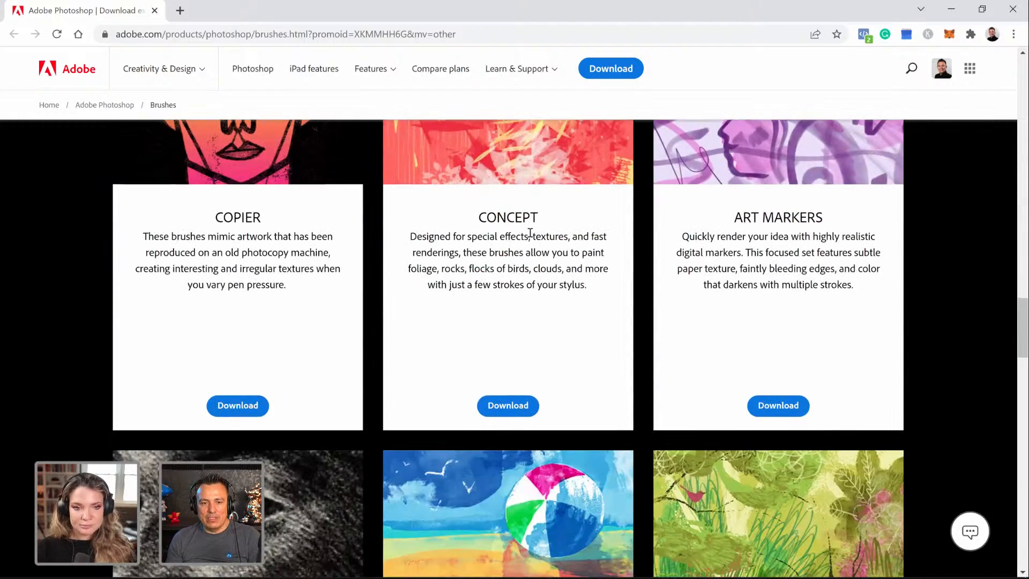
{"action": "left_click", "coordinate": [516, 415]}
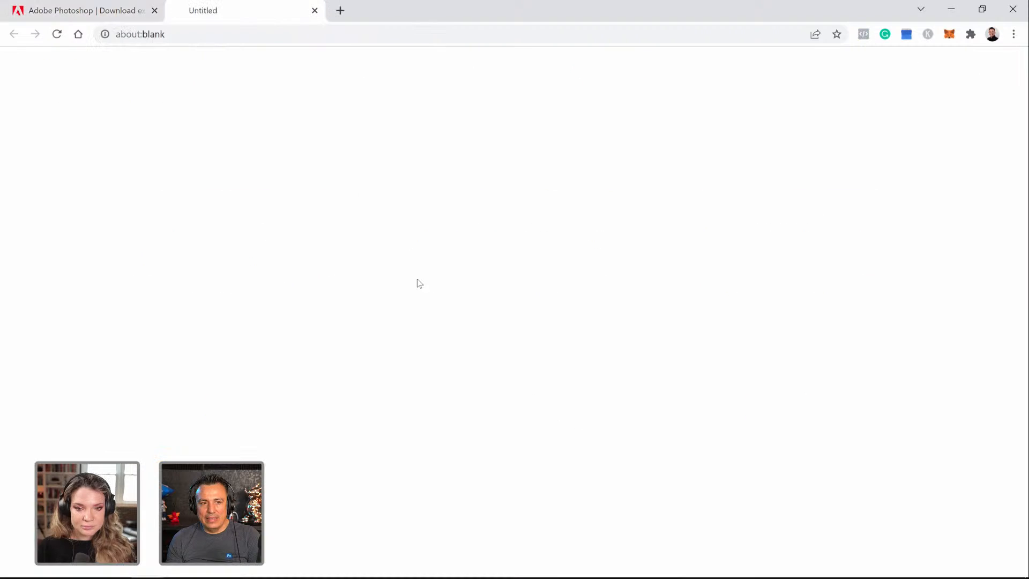
{"action": "left_click", "coordinate": [464, 495]}
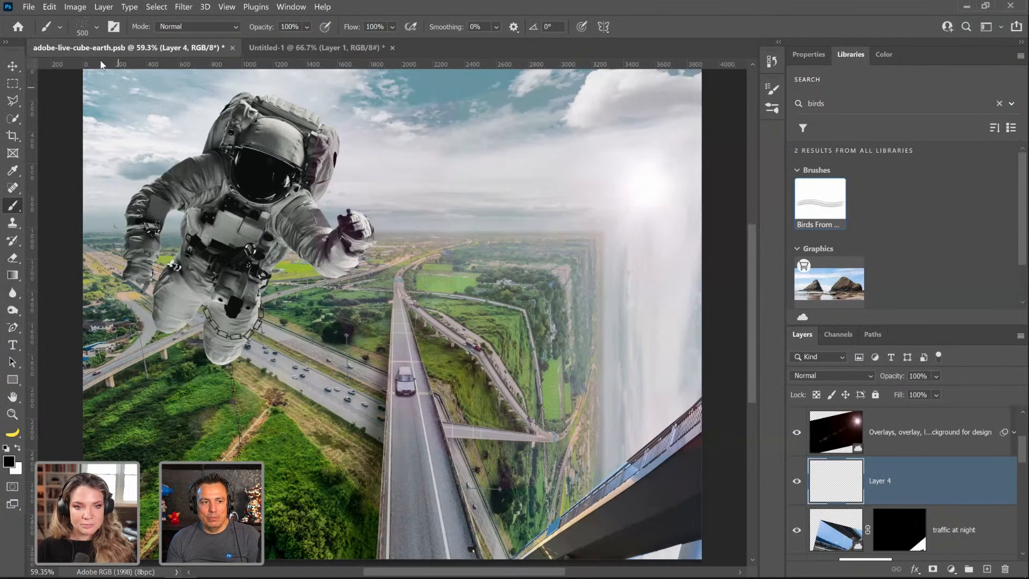
Step: Find "Kyle's Concept Brushes - Bird Mix" by searching the brush presets for "bird", and add an empty layer above Layer 4
{"action": "left_click", "coordinate": [112, 27]}
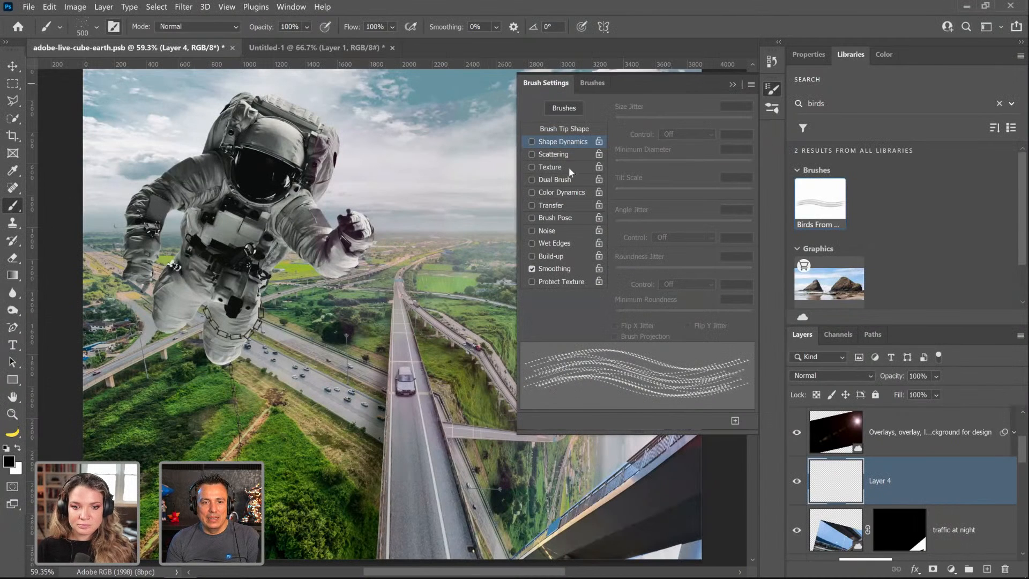
{"action": "left_click", "coordinate": [95, 28]}
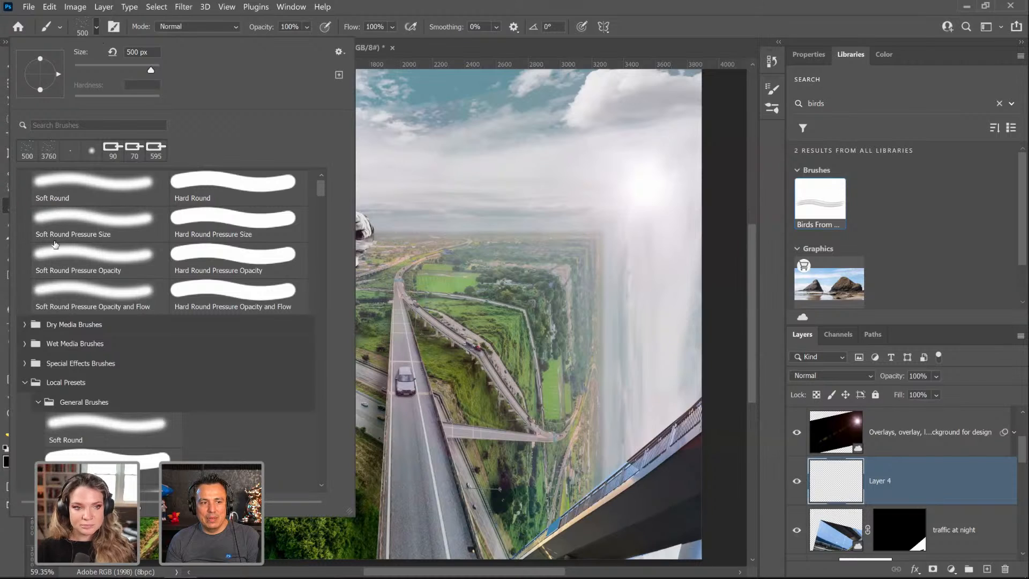
{"action": "left_click", "coordinate": [24, 384]}
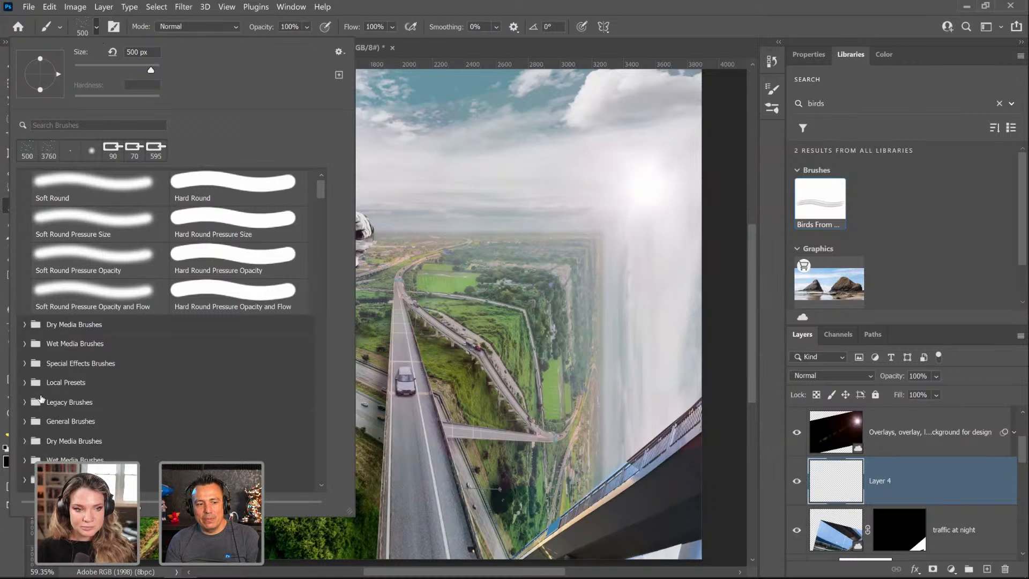
{"action": "scroll", "coordinate": [46, 407], "scroll_direction": "down", "scroll_amount": 3}
{"action": "left_click_drag", "start_coordinate": [321, 197], "coordinate": [314, 496]}
{"action": "left_click_drag", "start_coordinate": [319, 371], "coordinate": [322, 401]}
{"action": "left_click", "coordinate": [97, 125]}
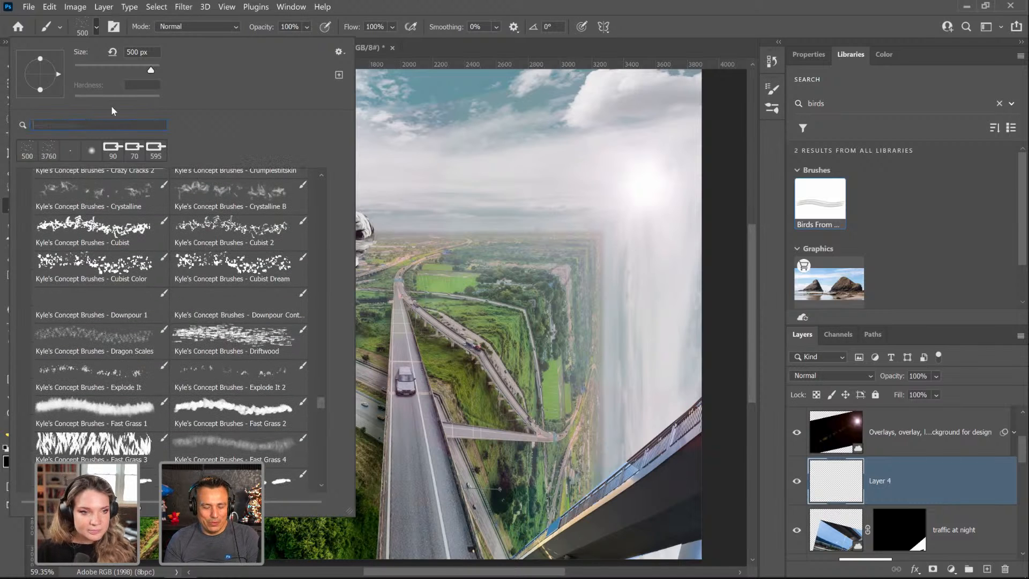
{"action": "type", "text": "bird"}
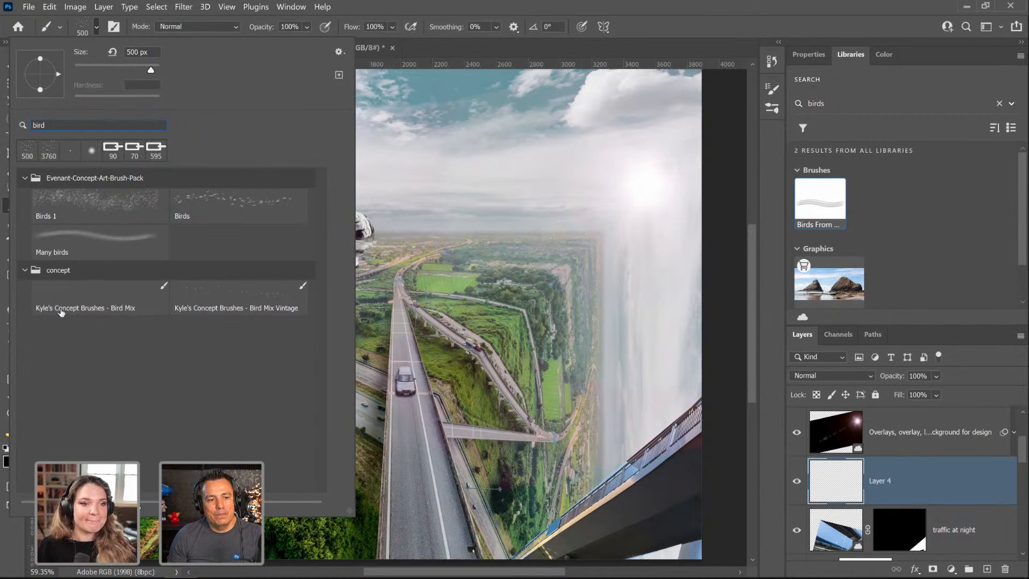
{"action": "left_click", "coordinate": [125, 309]}
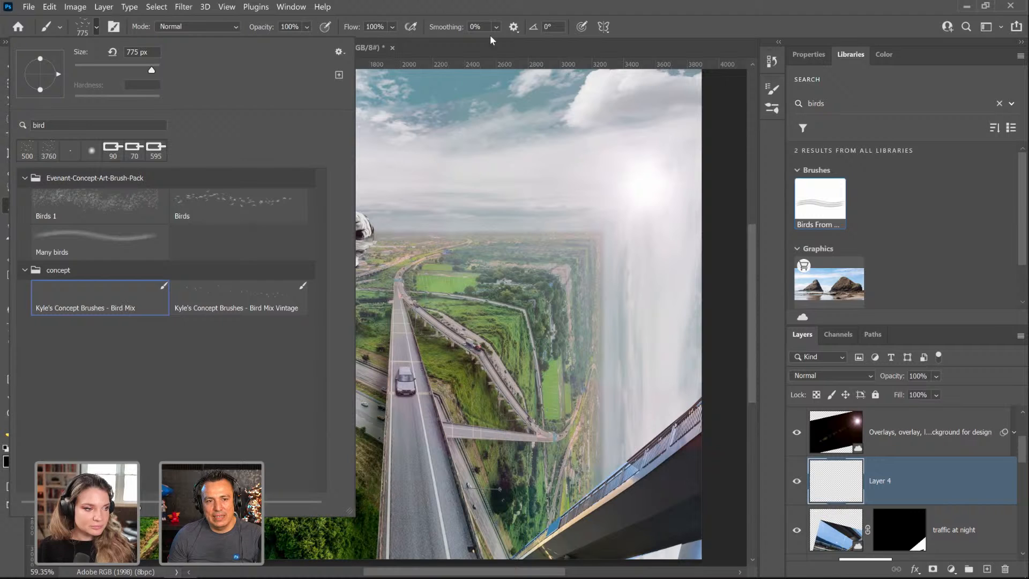
{"action": "left_click", "coordinate": [492, 11]}
{"action": "left_click", "coordinate": [987, 568]}
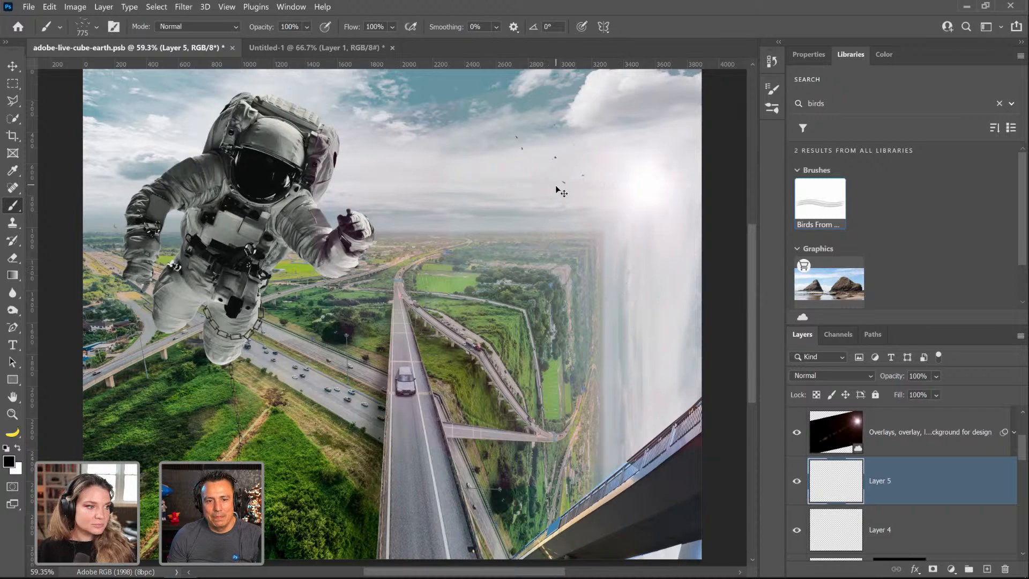
Step: Enlarge the Bird Mix brush to 1700 px
{"action": "key", "text": "bracketright"}
{"action": "key", "text": "bracketright"}
{"action": "key", "text": "bracketright"}
{"action": "key", "text": "bracketright"}
{"action": "key", "text": "bracketright"}
{"action": "key", "text": "bracketright"}
{"action": "key", "text": "bracketright"}
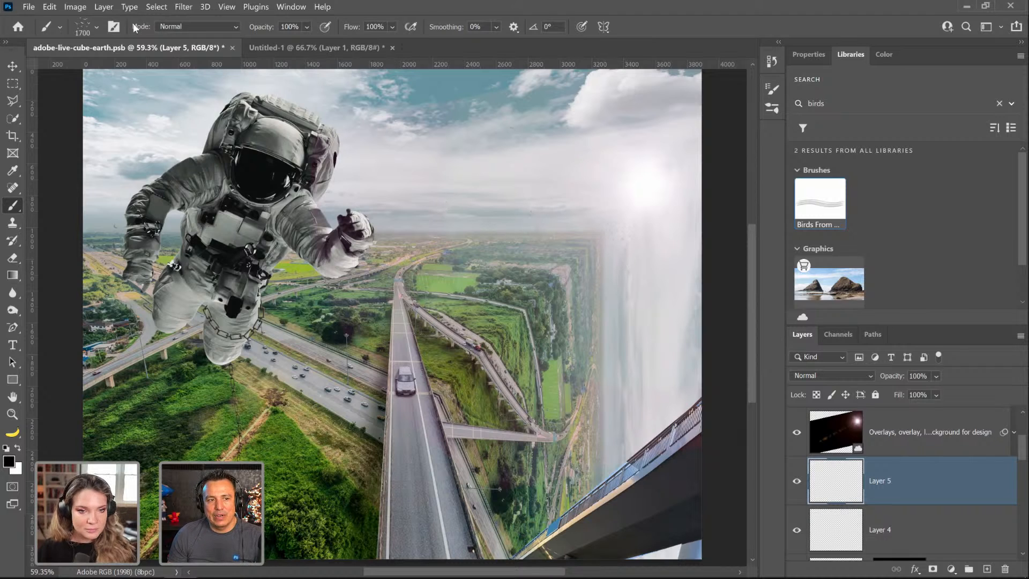
Step: Turn off the brush's Dual Brush option, try one stamp of large birds beside the astronaut, and undo the stamp
{"action": "left_click", "coordinate": [114, 26]}
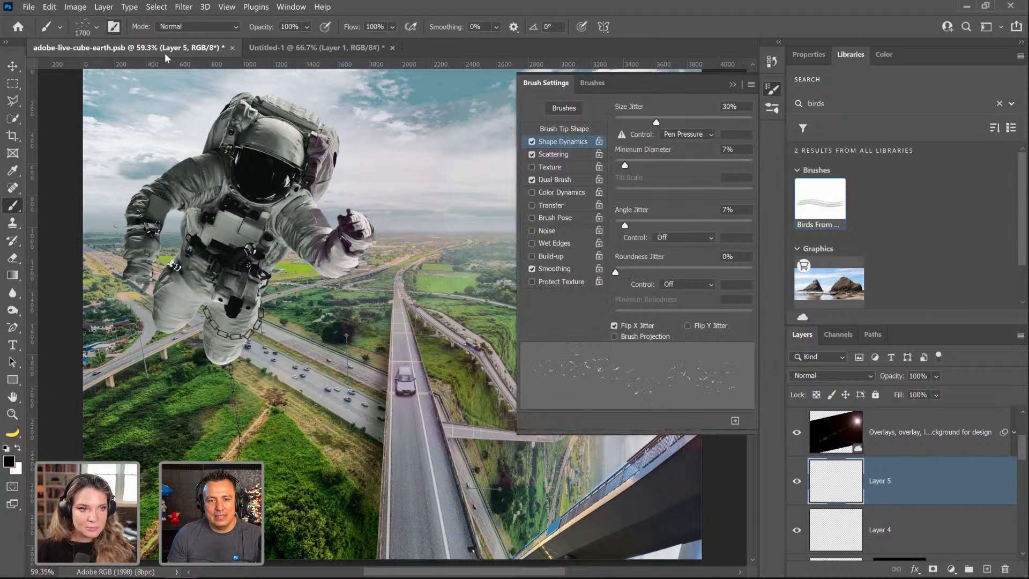
{"action": "left_click", "coordinate": [531, 181]}
{"action": "left_click", "coordinate": [395, 215]}
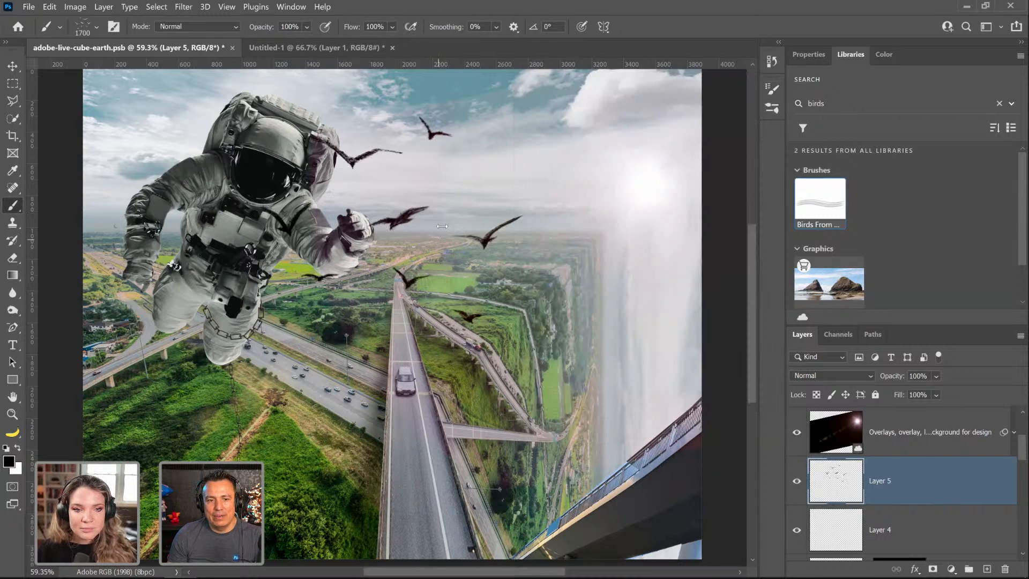
{"action": "key", "text": "ctrl+z"}
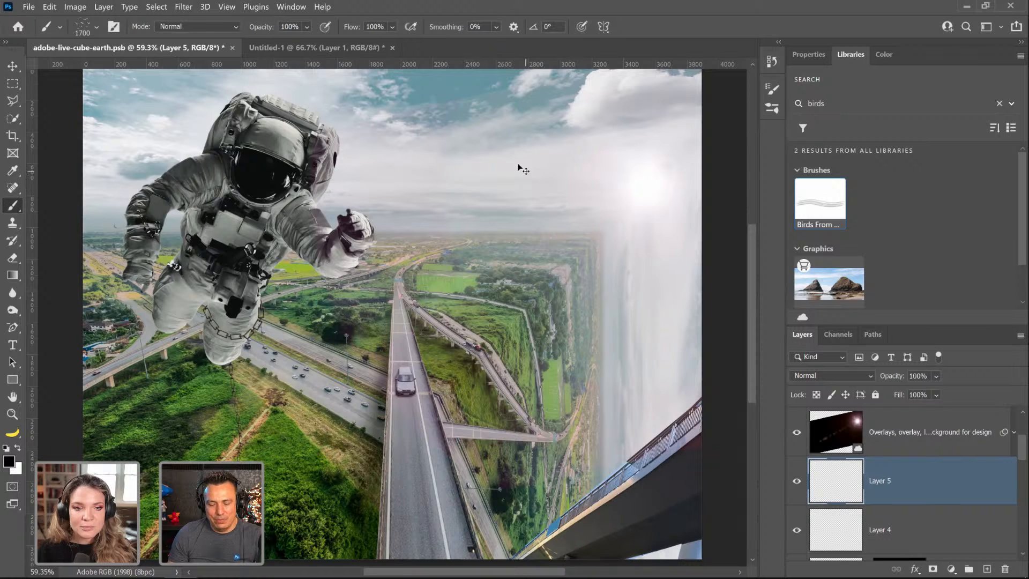
Step: Reduce the bird brush to 200 px and stamp a small flock in the sky just left of the sun
{"action": "key", "text": "bracketleft"}
{"action": "key", "text": "bracketleft"}
{"action": "key", "text": "bracketleft"}
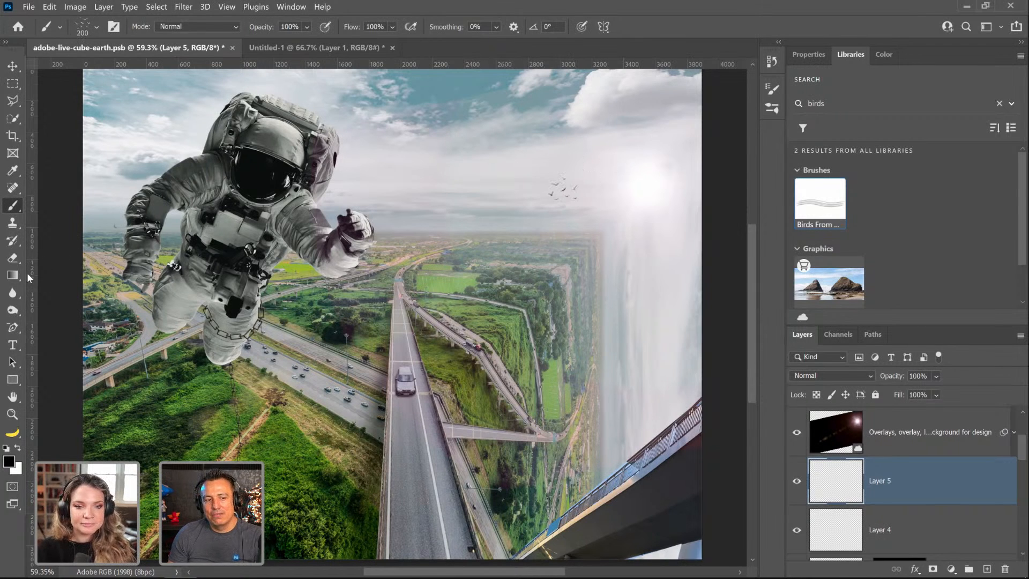
Step: Inspect the small flock at different magnifications and compare the sky with Layer 5 hidden and shown
{"action": "key", "text": "z"}
{"action": "mouse_move", "coordinate": [579, 213]}
{"action": "left_mouse_down"}
{"action": "mouse_move", "coordinate": [576, 199]}
{"action": "mouse_move", "coordinate": [564, 202]}
{"action": "mouse_move", "coordinate": [632, 315]}
{"action": "left_mouse_up"}
{"action": "left_click", "coordinate": [633, 315]}
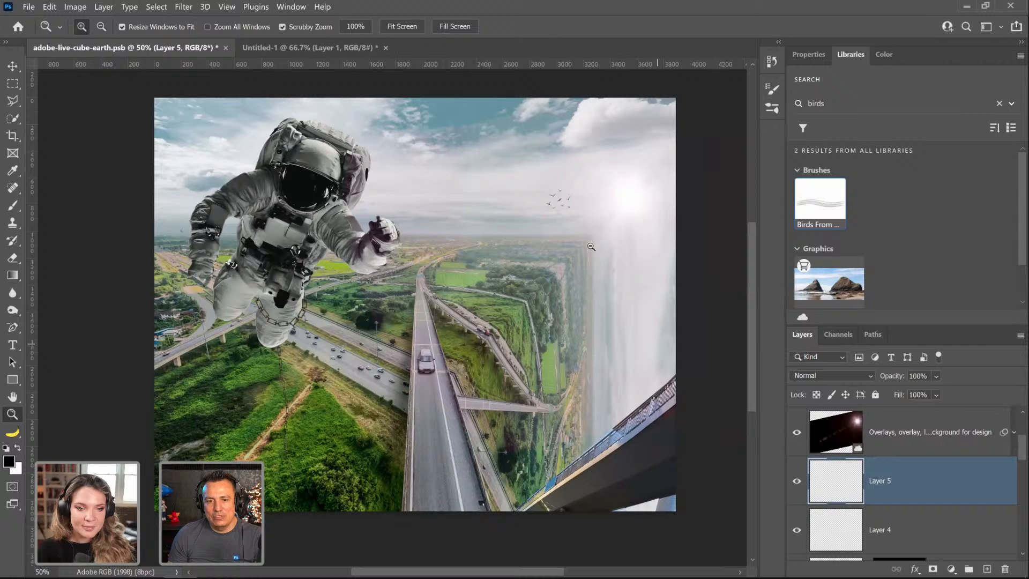
{"action": "left_click", "coordinate": [553, 194]}
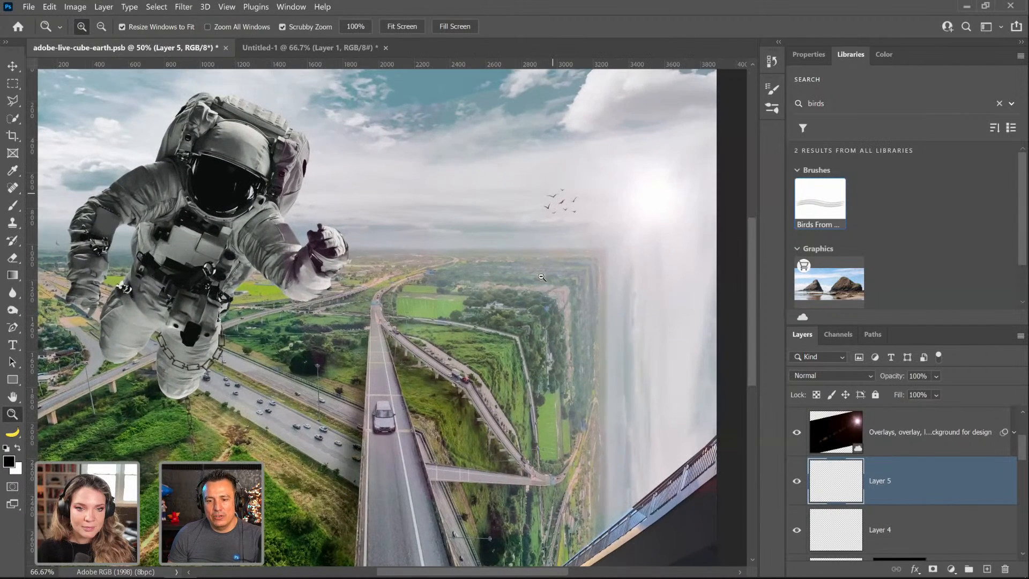
{"action": "left_click", "coordinate": [588, 220]}
{"action": "left_click_drag", "start_coordinate": [584, 221], "coordinate": [543, 298]}
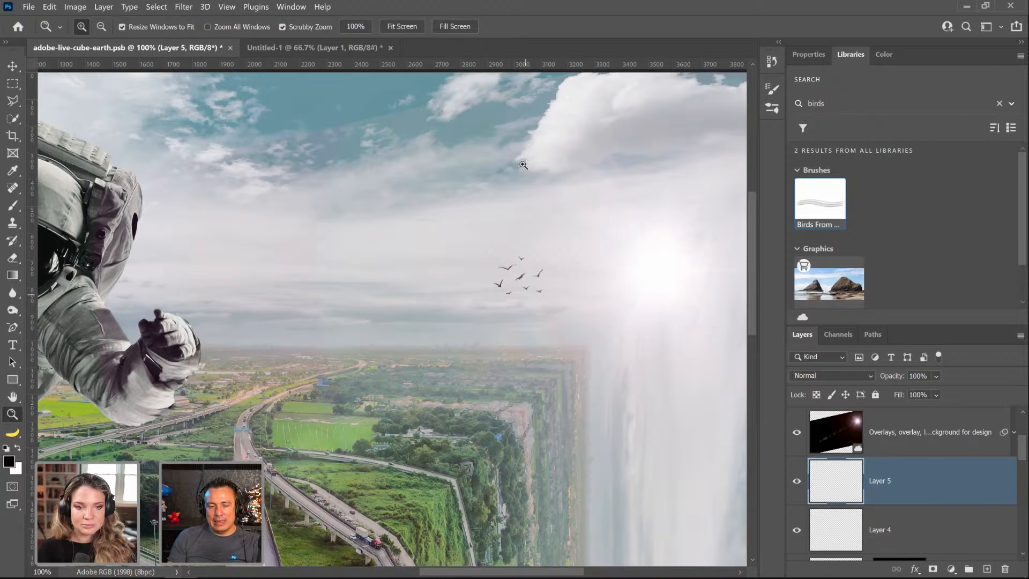
{"action": "key", "text": "alt"}
{"action": "left_click", "coordinate": [517, 265], "text": "alt"}
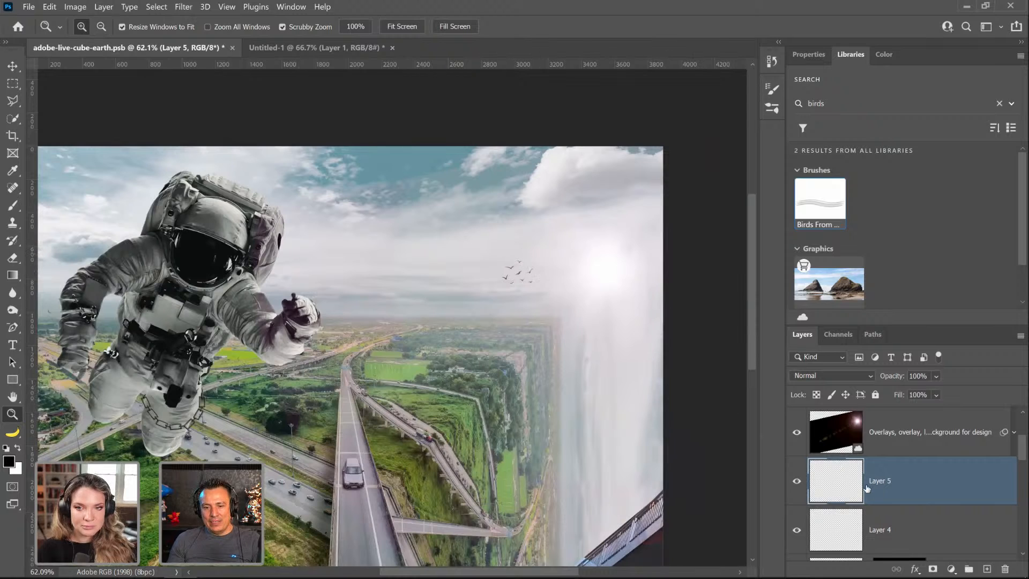
{"action": "left_click", "coordinate": [796, 482]}
{"action": "left_click", "coordinate": [796, 483]}
{"action": "left_click", "coordinate": [797, 483]}
{"action": "left_click", "coordinate": [796, 481]}
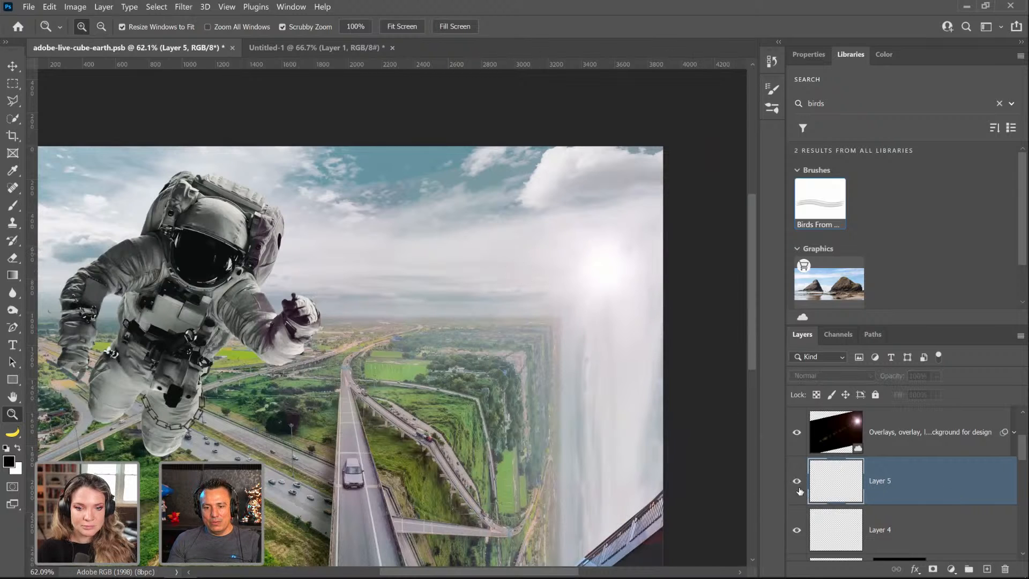
Step: Apply a Normal-mode Color Overlay to Layer 5 at 100% opacity, using blue-grey 7591a0 sampled from the sky
{"action": "double_click", "coordinate": [986, 486]}
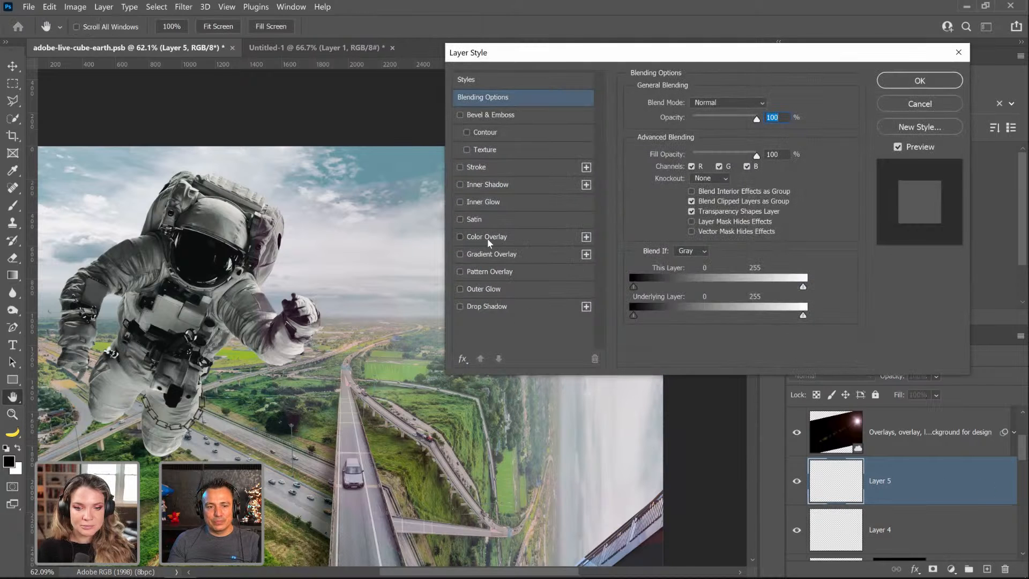
{"action": "left_click", "coordinate": [488, 237]}
{"action": "left_click_drag", "start_coordinate": [804, 52], "coordinate": [944, 72]}
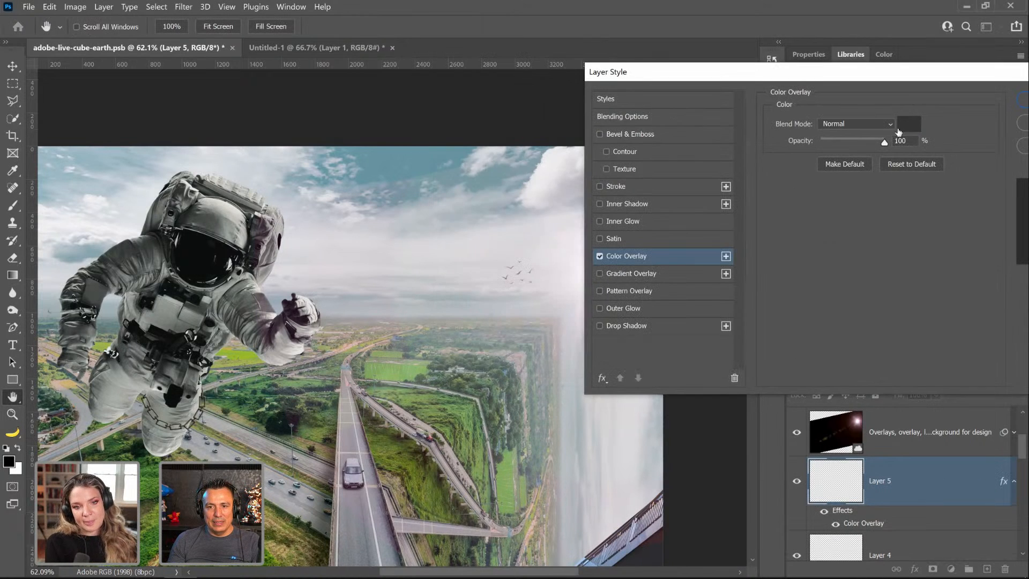
{"action": "left_click", "coordinate": [908, 124]}
{"action": "left_click", "coordinate": [378, 148]}
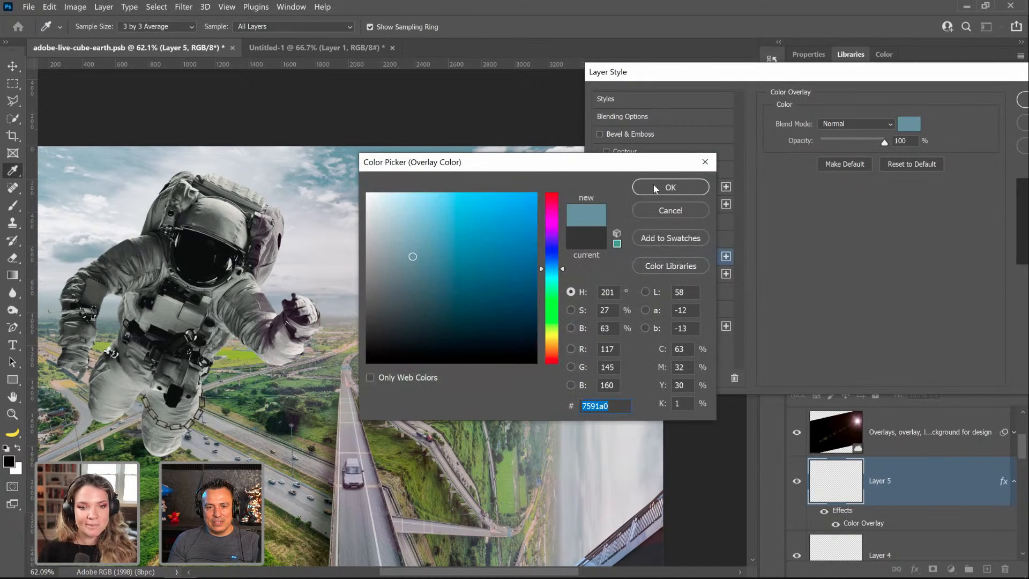
{"action": "left_click", "coordinate": [670, 187]}
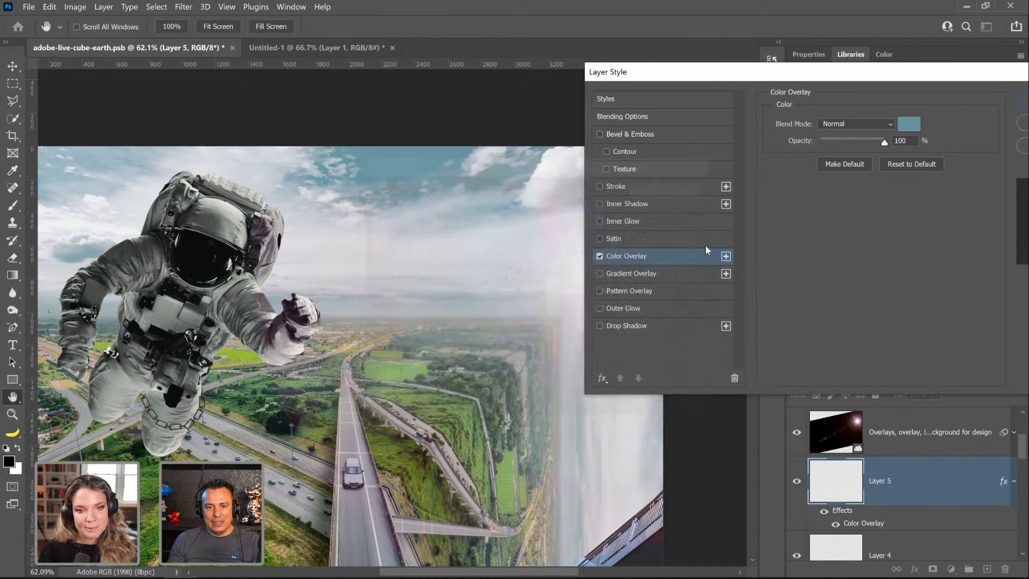
{"action": "double_click", "coordinate": [899, 142]}
{"action": "left_click_drag", "start_coordinate": [922, 77], "coordinate": [813, 116]}
{"action": "left_click", "coordinate": [927, 143]}
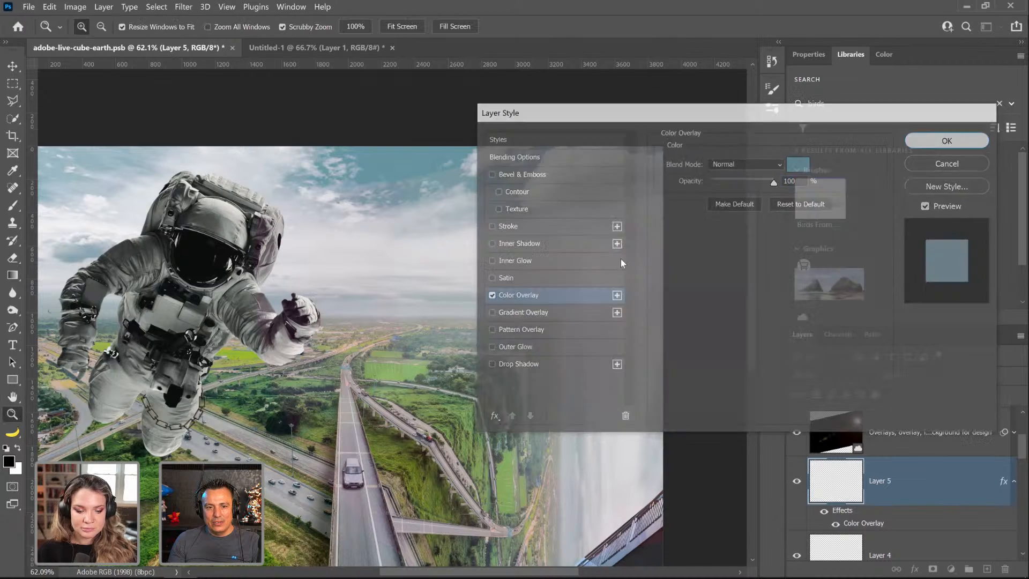
Step: Examine the tinted birds up close, return to the full composition, and compare it with Layer 5's effects off and on
{"action": "left_click", "coordinate": [523, 277]}
{"action": "left_click_drag", "start_coordinate": [523, 278], "coordinate": [525, 247]}
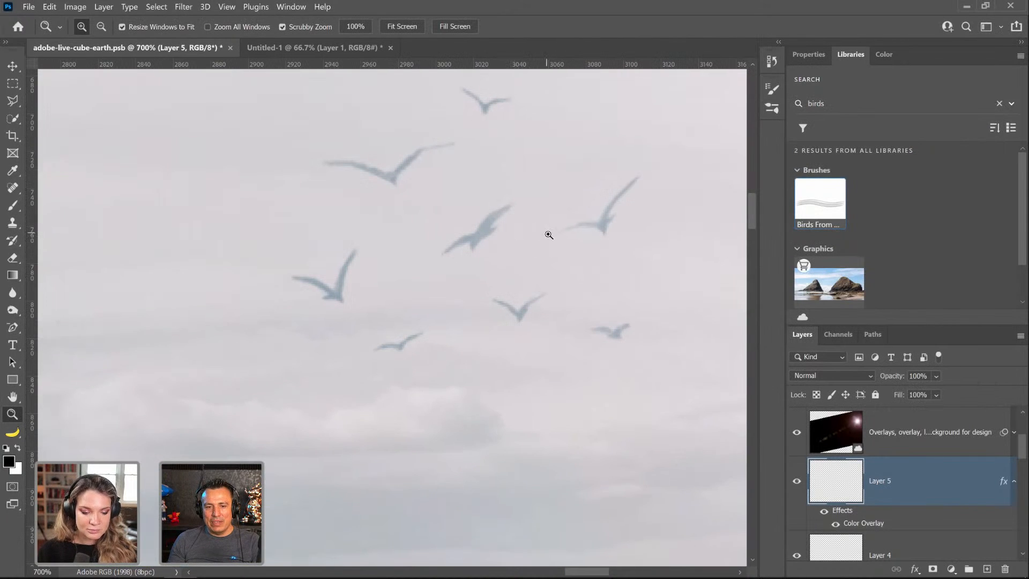
{"action": "right_click", "coordinate": [546, 234]}
{"action": "left_click", "coordinate": [563, 242]}
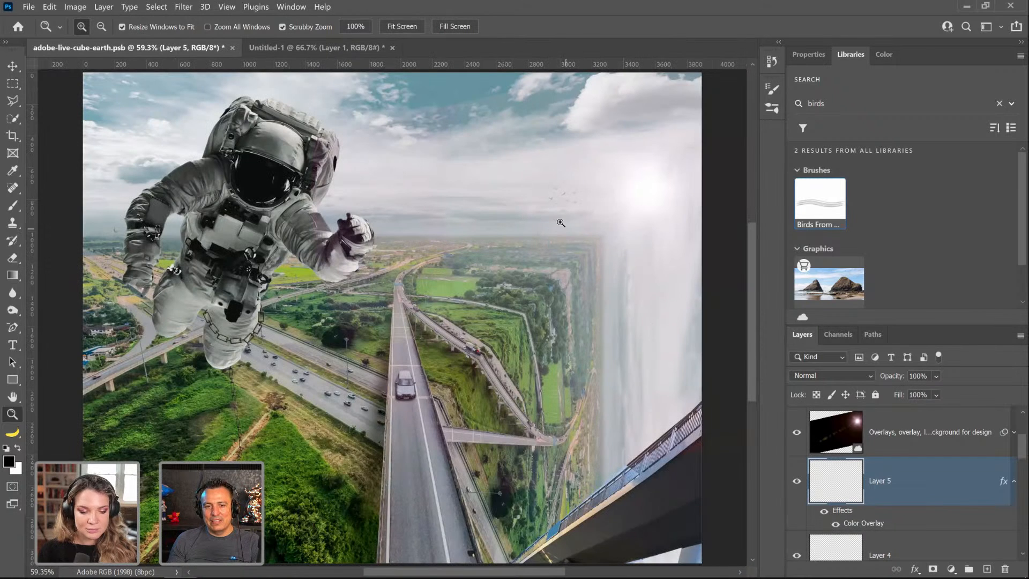
{"action": "left_click", "coordinate": [824, 511]}
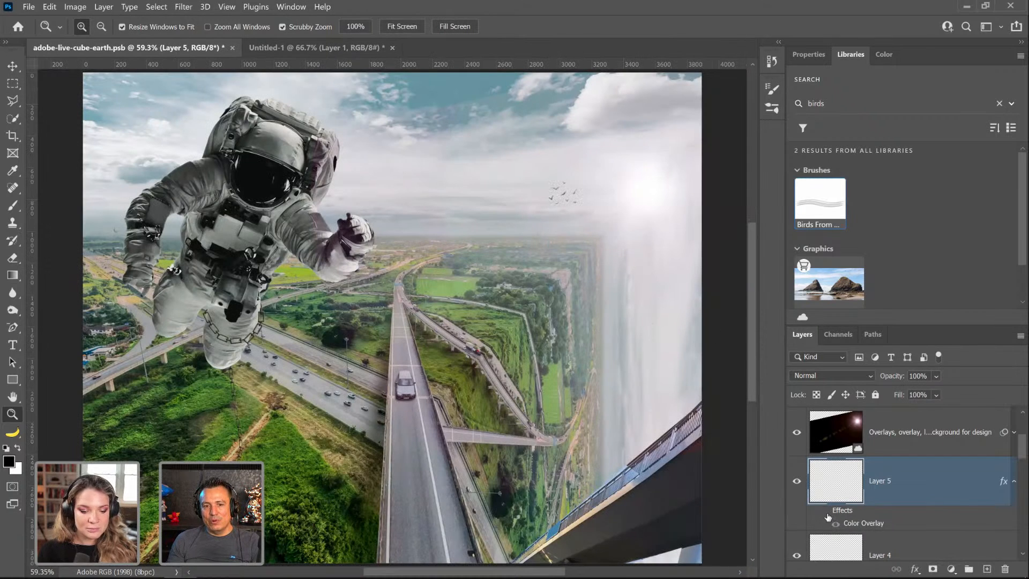
{"action": "left_click", "coordinate": [824, 510]}
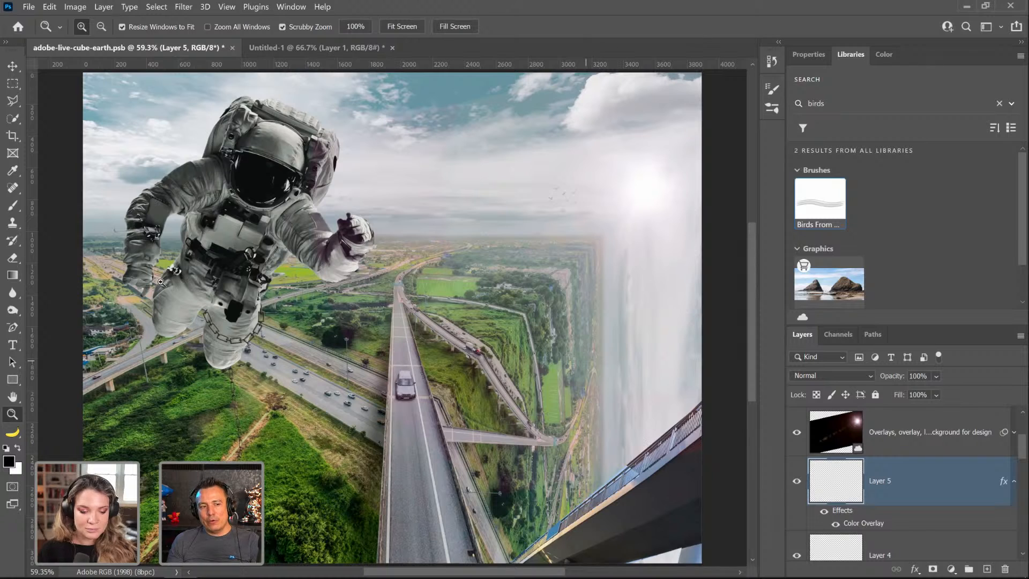
Step: Sample the blue of the upper sky as the brush's foreground color and add an empty layer above Layer 5
{"action": "left_click", "coordinate": [12, 205]}
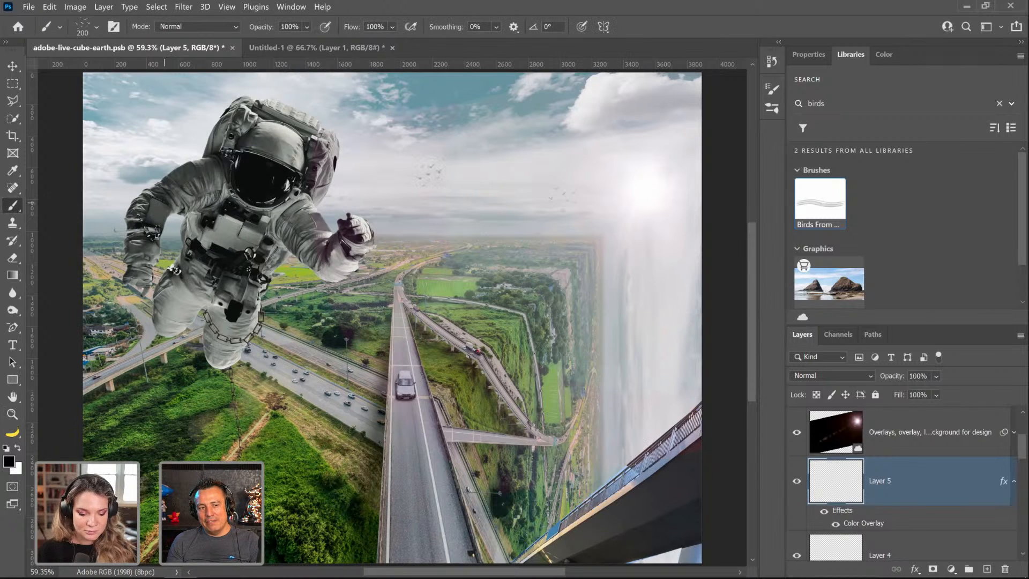
{"action": "left_click", "coordinate": [479, 81], "text": "alt"}
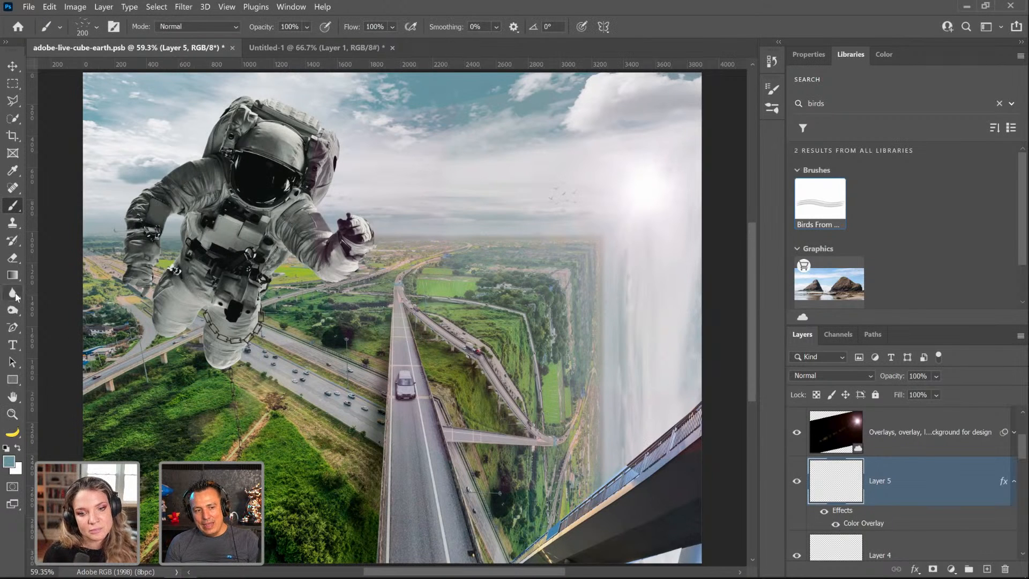
{"action": "left_click", "coordinate": [986, 568]}
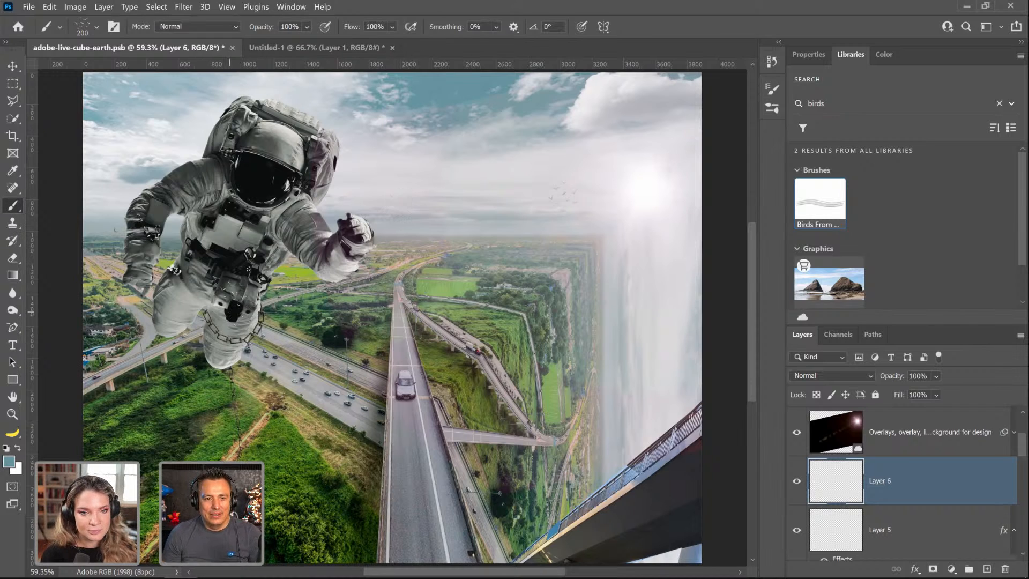
Step: Examine how the tinted flock blends with the hazy sky, up close and in the full composition
{"action": "left_click", "coordinate": [12, 414]}
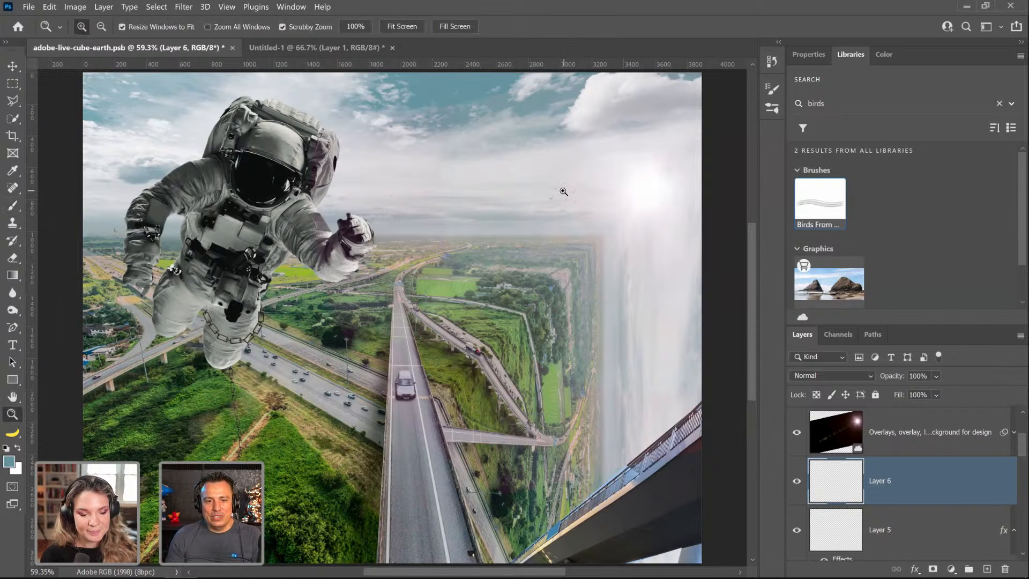
{"action": "left_click", "coordinate": [558, 193]}
{"action": "left_click", "coordinate": [563, 190]}
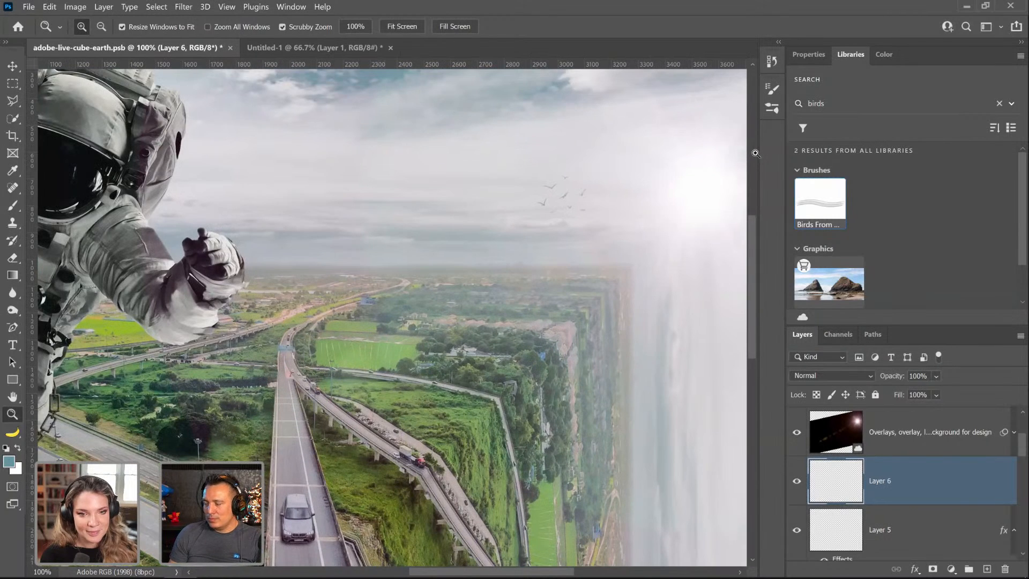
{"action": "left_click", "coordinate": [539, 217]}
{"action": "left_click", "coordinate": [555, 225]}
{"action": "right_click", "coordinate": [556, 228]}
{"action": "left_click", "coordinate": [556, 227]}
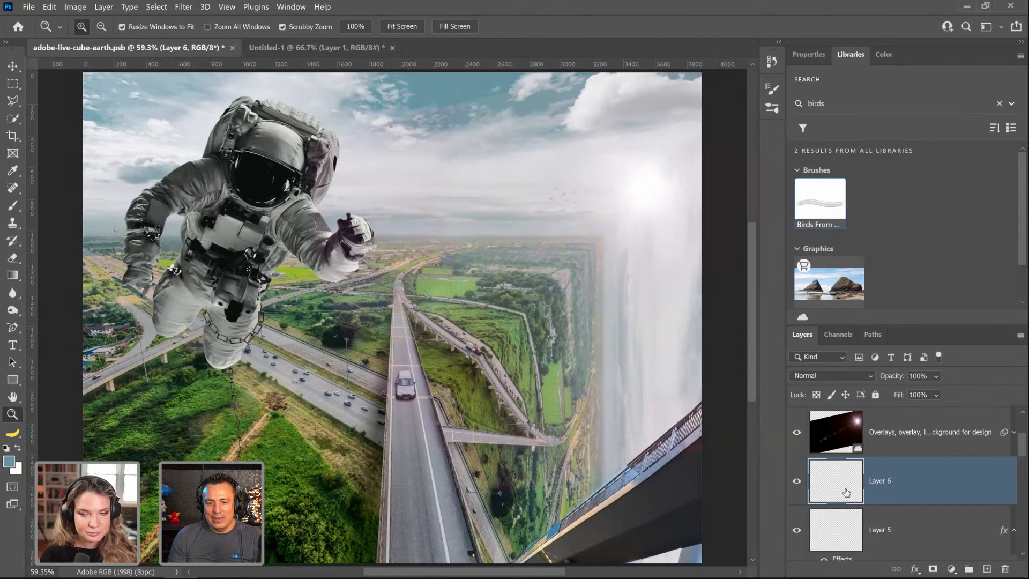
Step: Hide the "traffic at night" overpass layer and save the document
{"action": "scroll", "coordinate": [844, 489], "scroll_direction": "down", "scroll_amount": 5}
{"action": "scroll", "coordinate": [811, 449], "scroll_direction": "up", "scroll_amount": 1}
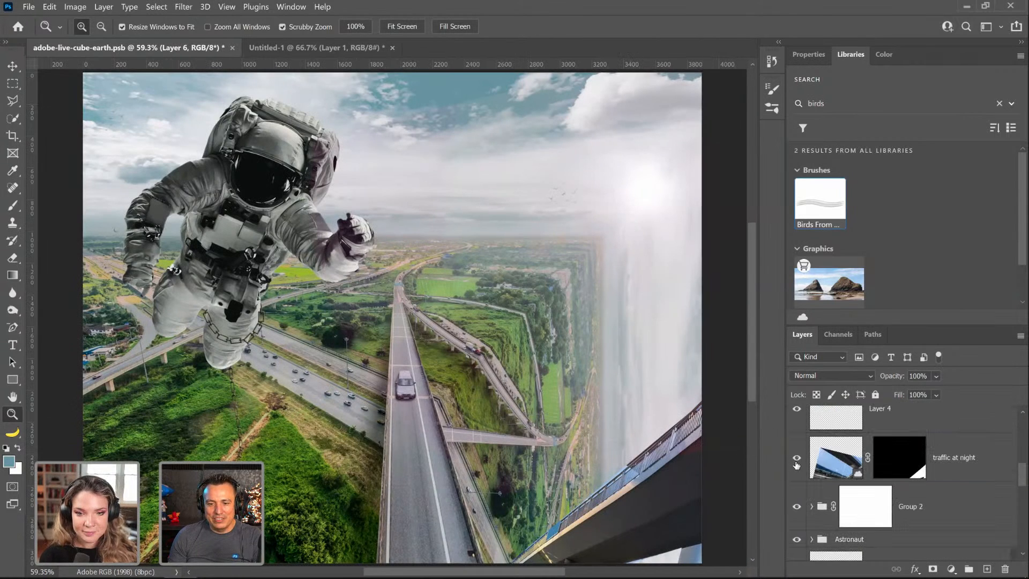
{"action": "left_click", "coordinate": [797, 458]}
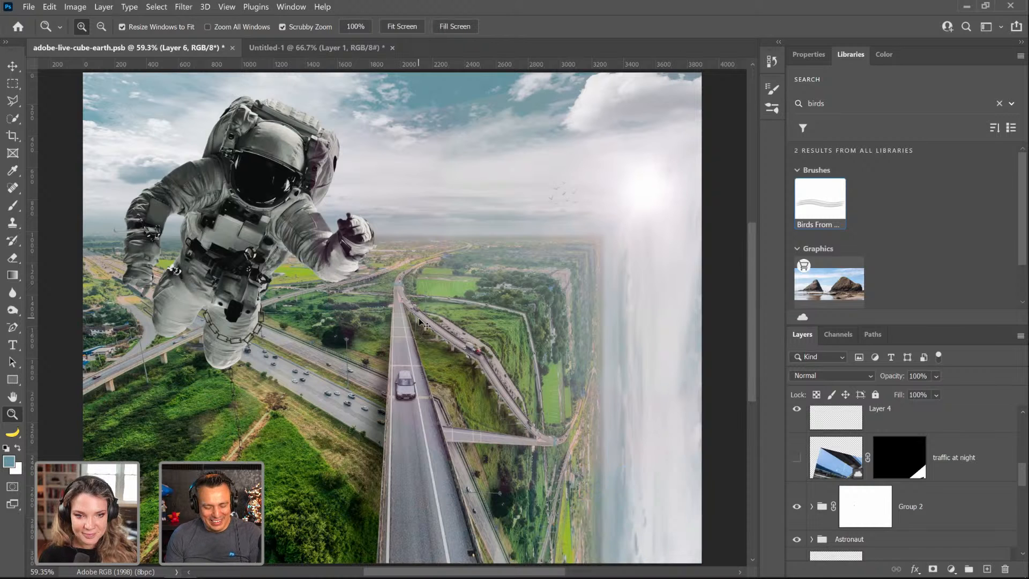
{"action": "key", "text": "ctrl+s"}
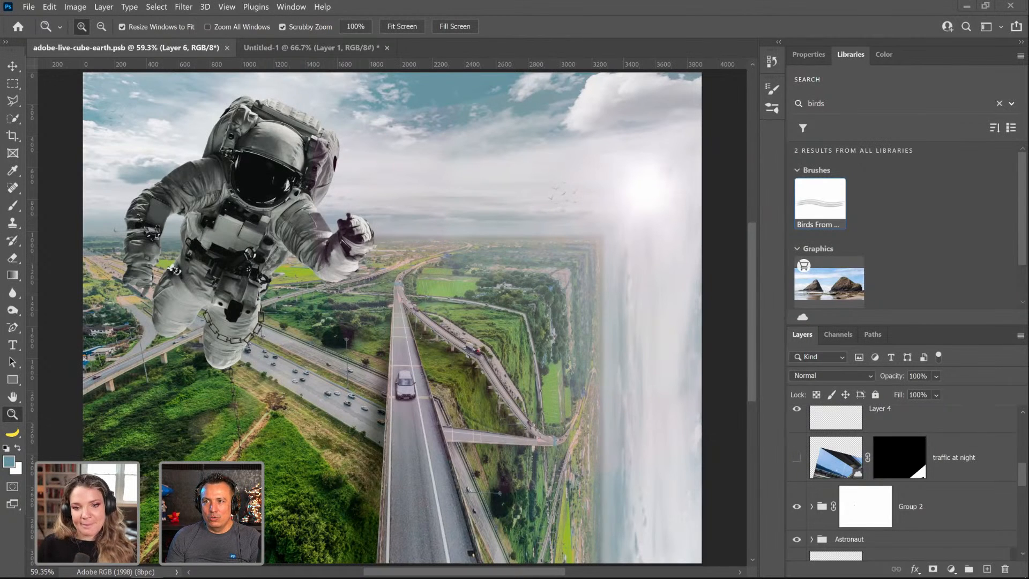
Step: Switch to the Chrome browser and open stock.adobe.com
{"action": "left_click_drag", "start_coordinate": [558, 104], "coordinate": [658, 107]}
{"action": "double_click", "coordinate": [658, 107]}
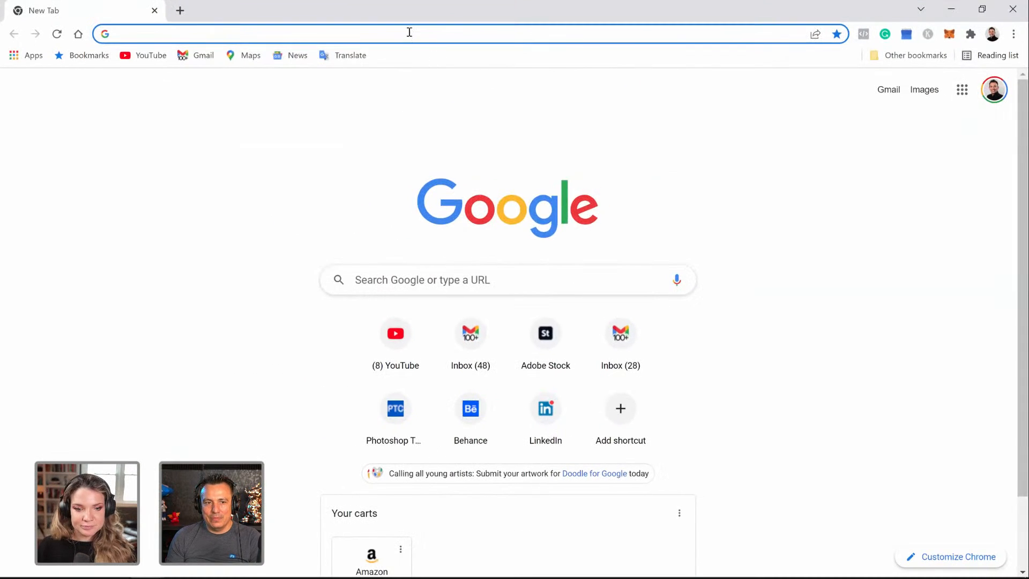
{"action": "left_click", "coordinate": [409, 32]}
{"action": "type", "text": "stock.adobe.com"}
{"action": "key", "text": "Return"}
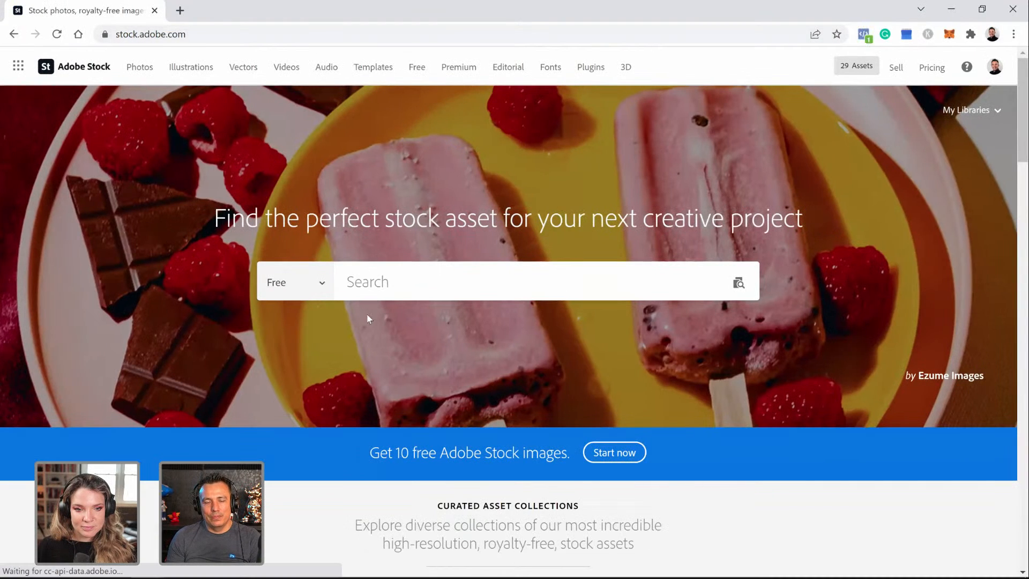
Step: Search the Free collection for "float hot air balloon" using the suggested search term
{"action": "left_click", "coordinate": [370, 289]}
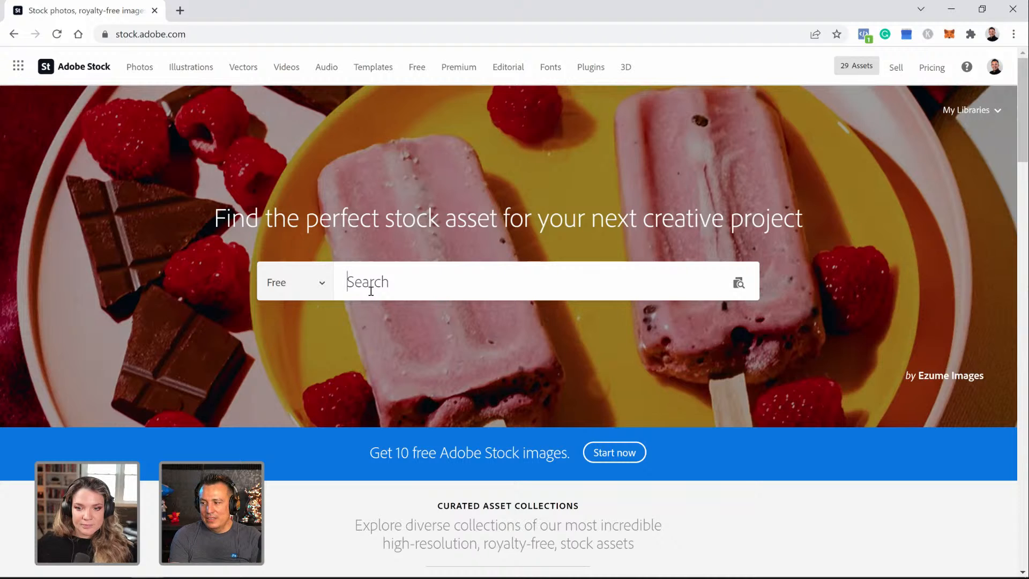
{"action": "type", "text": "hot air"}
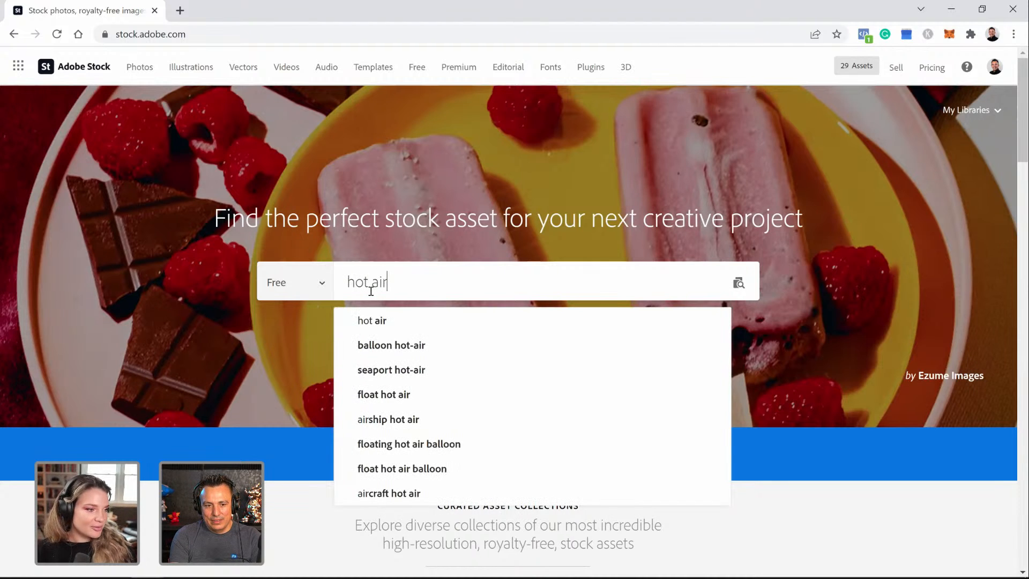
{"action": "type", "text": " b"}
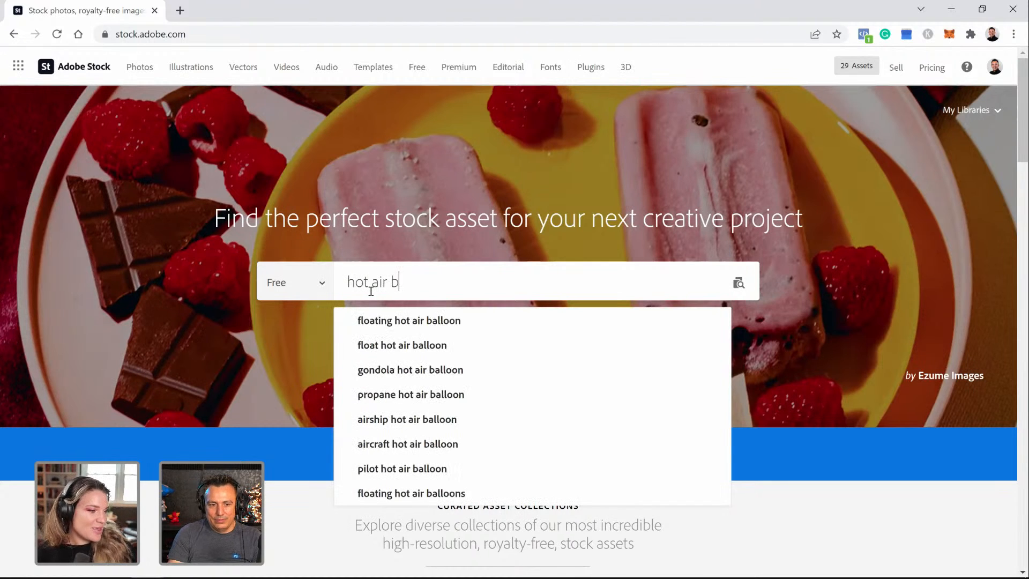
{"action": "key", "text": "Down"}
{"action": "key", "text": "Down"}
{"action": "key", "text": "Return"}
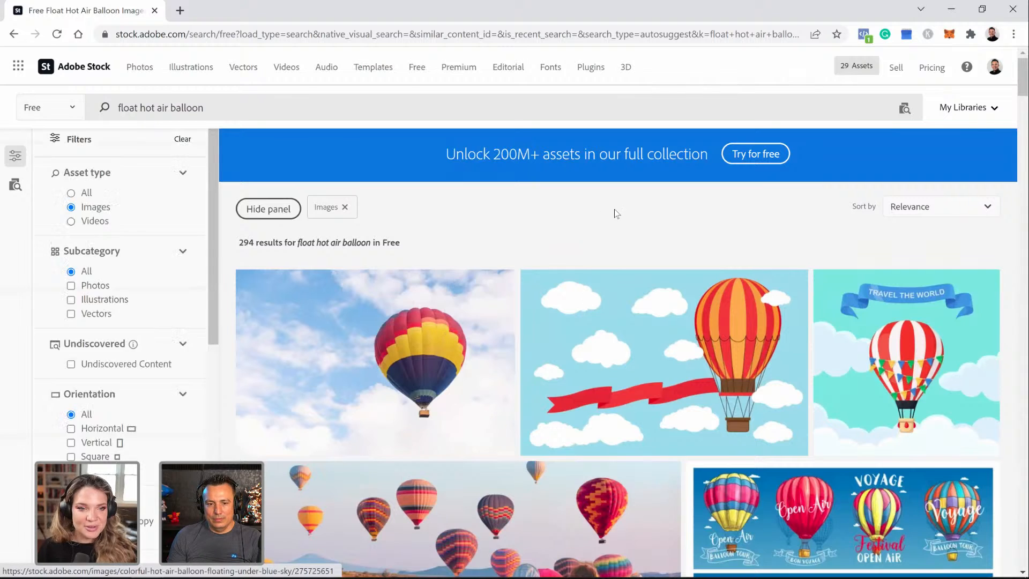
Step: Browse the free balloon results and license the rainbow balloon over the farm, saving it to library 1324
{"action": "scroll", "coordinate": [616, 225], "scroll_direction": "down", "scroll_amount": 3}
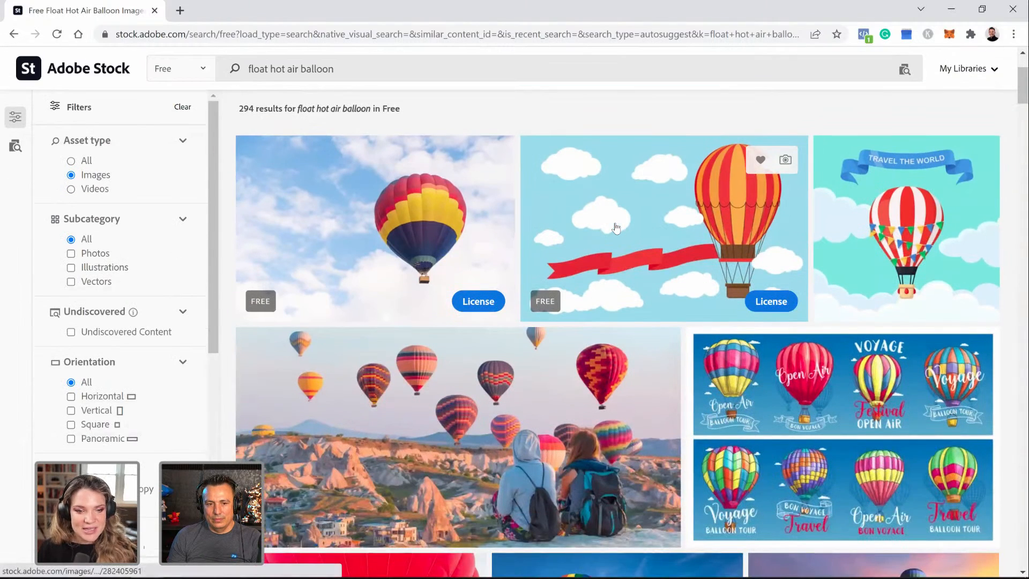
{"action": "scroll", "coordinate": [616, 228], "scroll_direction": "down", "scroll_amount": 8}
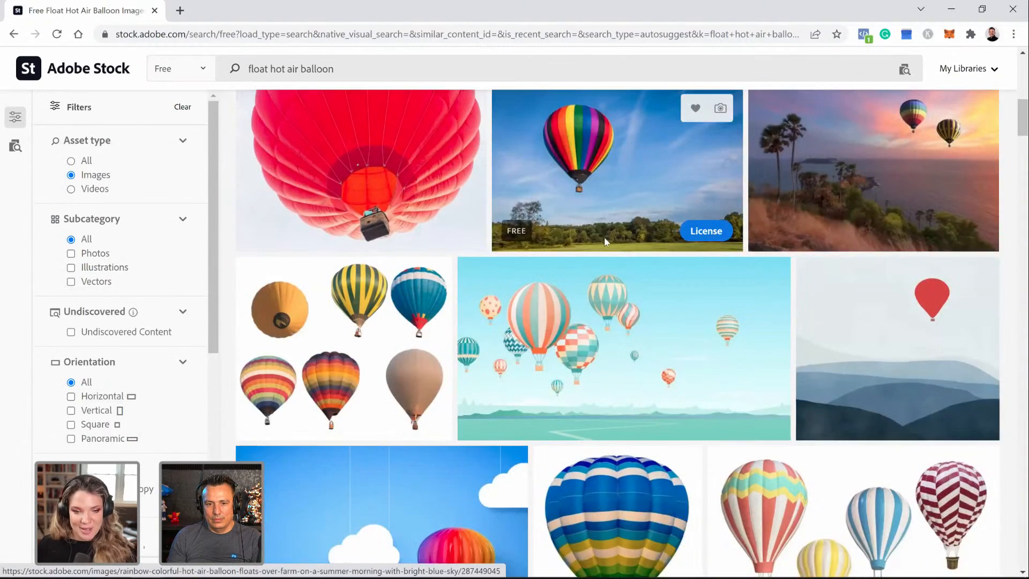
{"action": "left_click", "coordinate": [949, 11]}
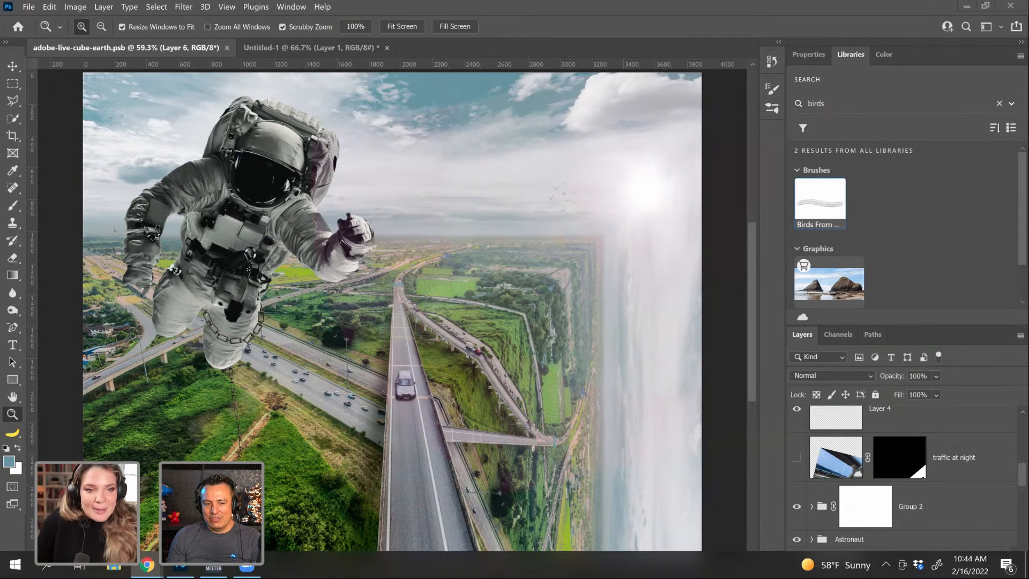
{"action": "mouse_move", "coordinate": [147, 565]}
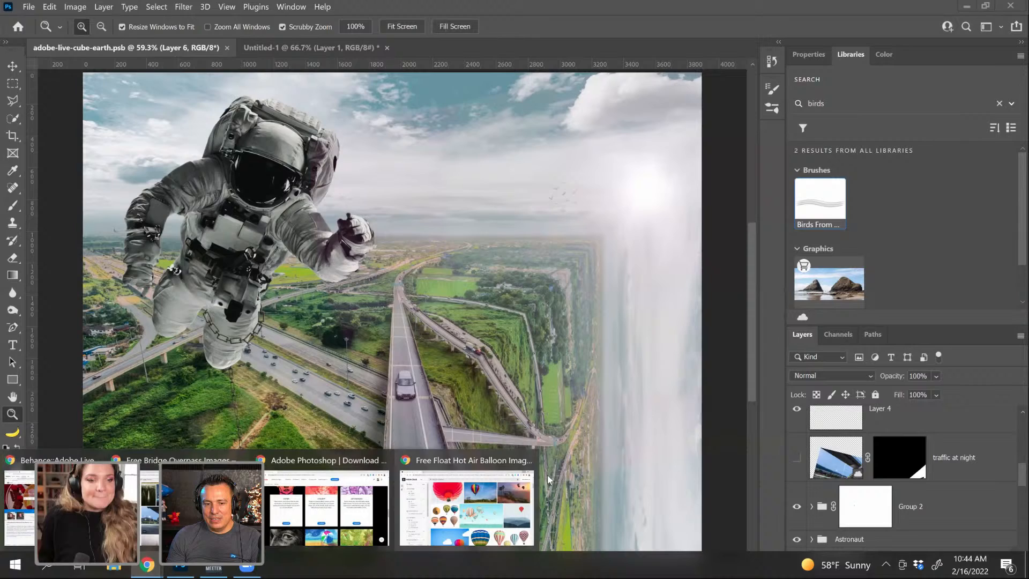
{"action": "left_click", "coordinate": [515, 502]}
{"action": "scroll", "coordinate": [604, 251], "scroll_direction": "up", "scroll_amount": 2}
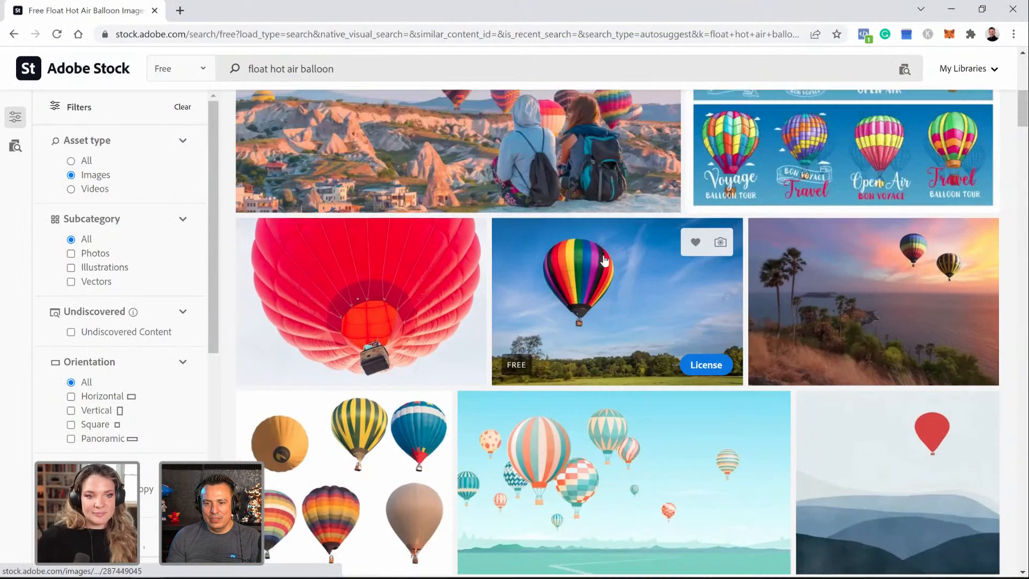
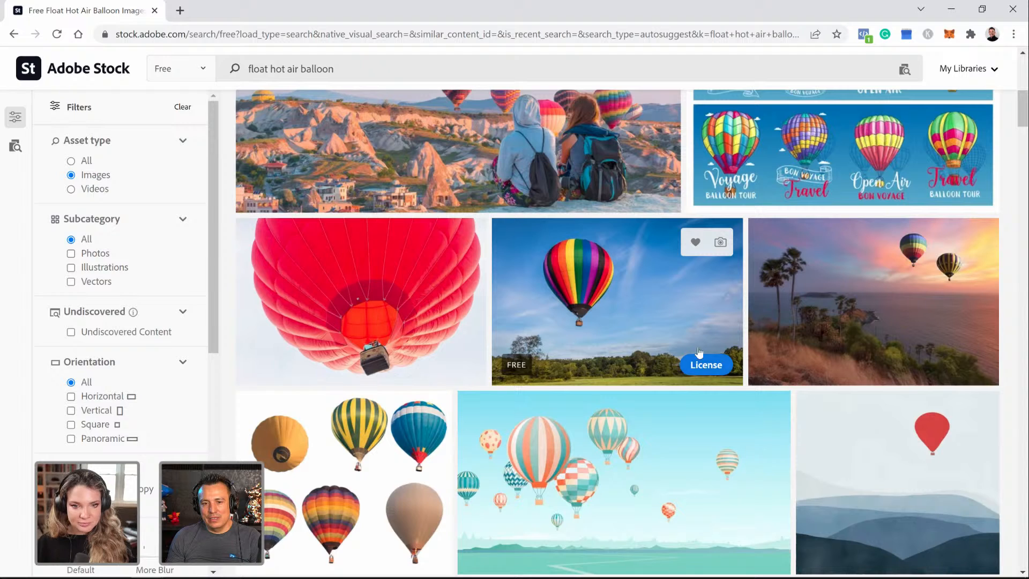
{"action": "left_click", "coordinate": [700, 365]}
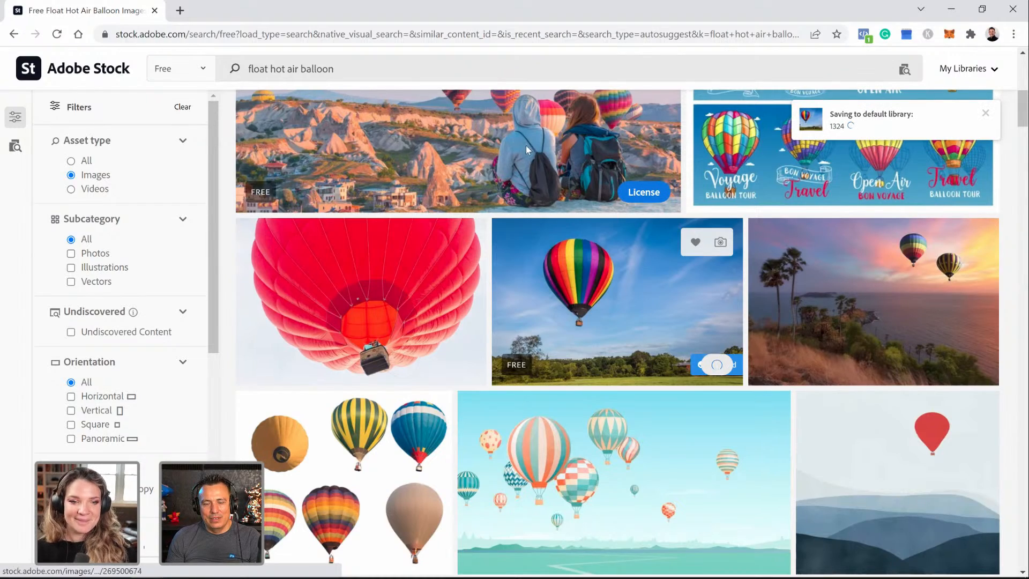
{"action": "key", "text": "Return"}
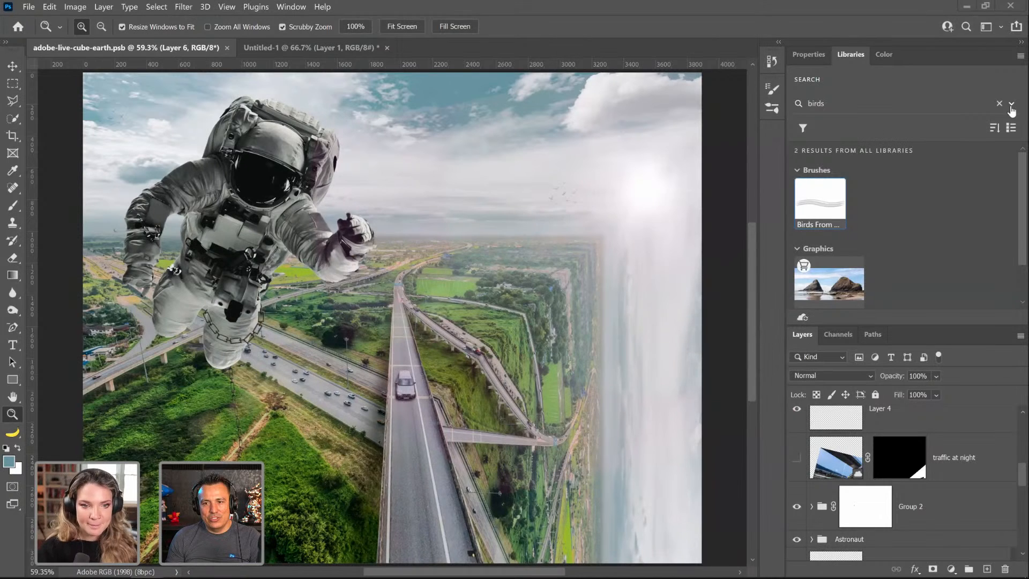
Step: Back in Photoshop, clear the birds search and place the rainbow balloon photo over the sky beside the astronaut, scaled to 28.96%
{"action": "left_click", "coordinate": [999, 104]}
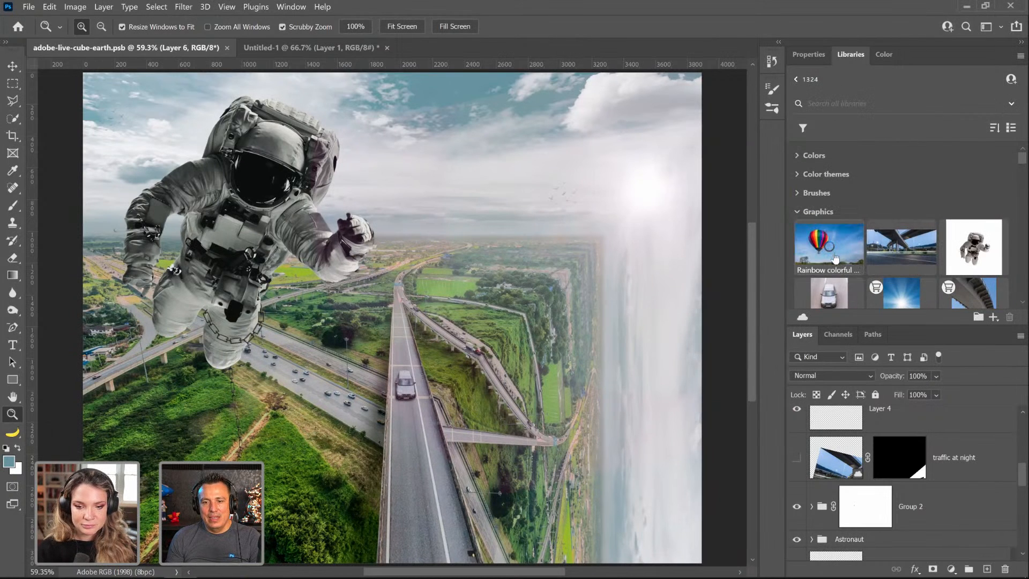
{"action": "left_click_drag", "start_coordinate": [835, 255], "coordinate": [443, 260]}
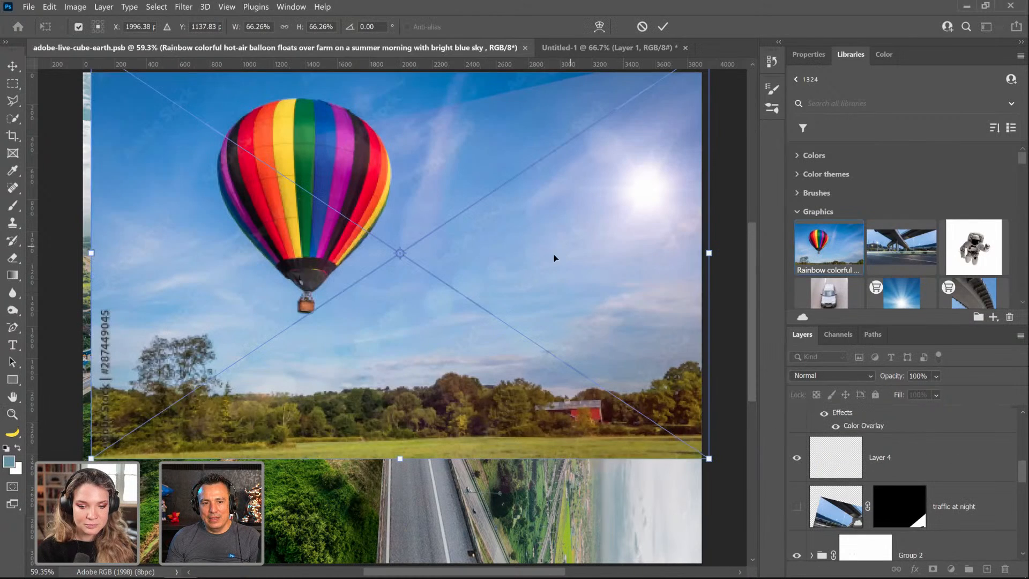
{"action": "left_click_drag", "start_coordinate": [551, 256], "coordinate": [557, 207]}
{"action": "scroll", "coordinate": [552, 247], "scroll_direction": "down", "scroll_amount": 4}
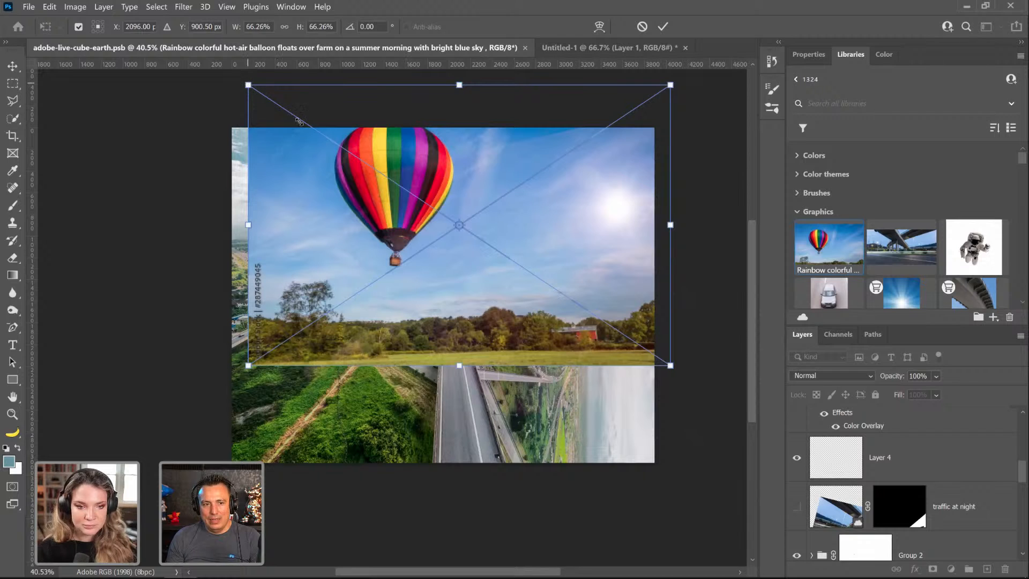
{"action": "left_click_drag", "start_coordinate": [299, 121], "coordinate": [338, 142]}
{"action": "left_click_drag", "start_coordinate": [552, 226], "coordinate": [645, 194]}
{"action": "left_click_drag", "start_coordinate": [678, 113], "coordinate": [651, 137]}
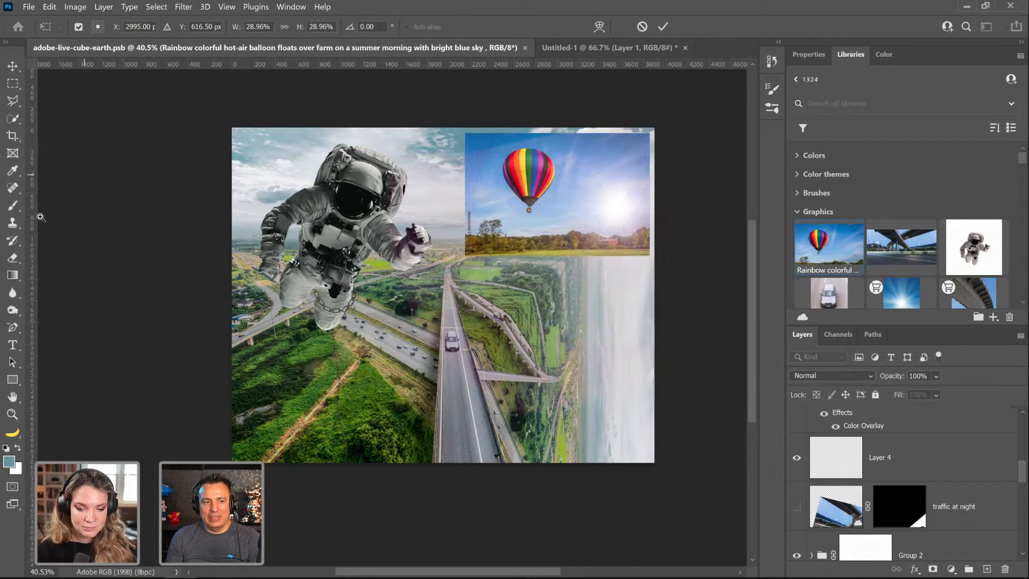
Step: Select the whole striped envelope of the placed hot-air balloon with the Quick Selection tool
{"action": "key", "text": "z"}
{"action": "left_click", "coordinate": [541, 174]}
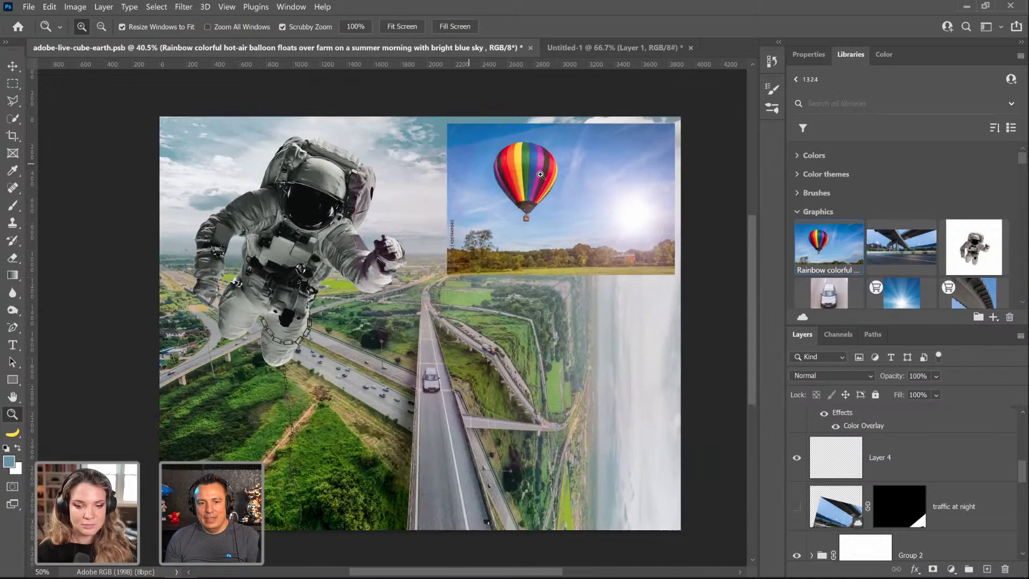
{"action": "left_click", "coordinate": [541, 174]}
{"action": "left_click", "coordinate": [421, 190]}
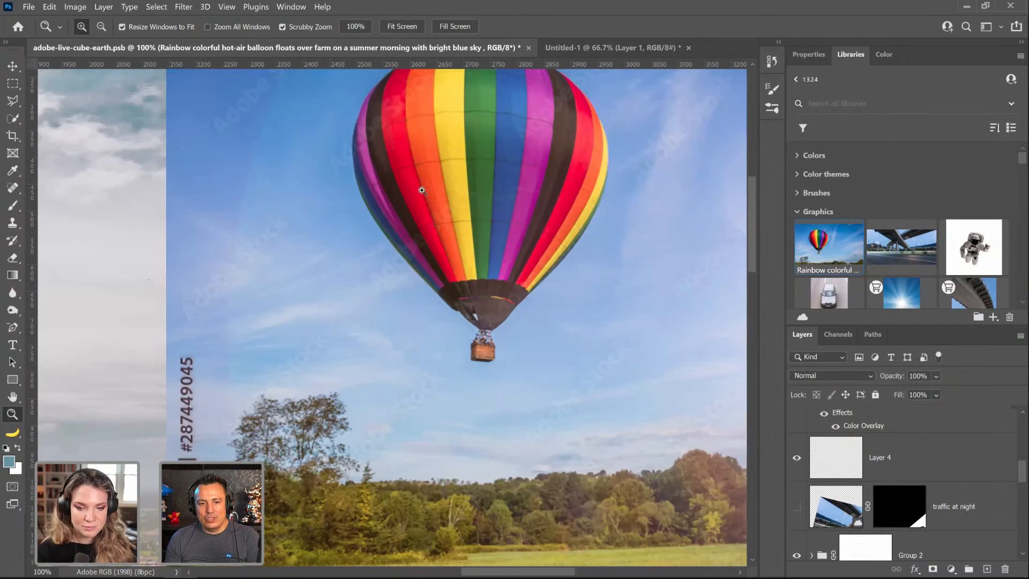
{"action": "left_click", "coordinate": [13, 117]}
{"action": "left_click_drag", "start_coordinate": [480, 182], "coordinate": [487, 263]}
{"action": "mouse_move", "coordinate": [454, 215]}
{"action": "left_mouse_down"}
{"action": "mouse_move", "coordinate": [452, 206]}
{"action": "mouse_move", "coordinate": [519, 209]}
{"action": "mouse_move", "coordinate": [577, 221]}
{"action": "left_mouse_up"}
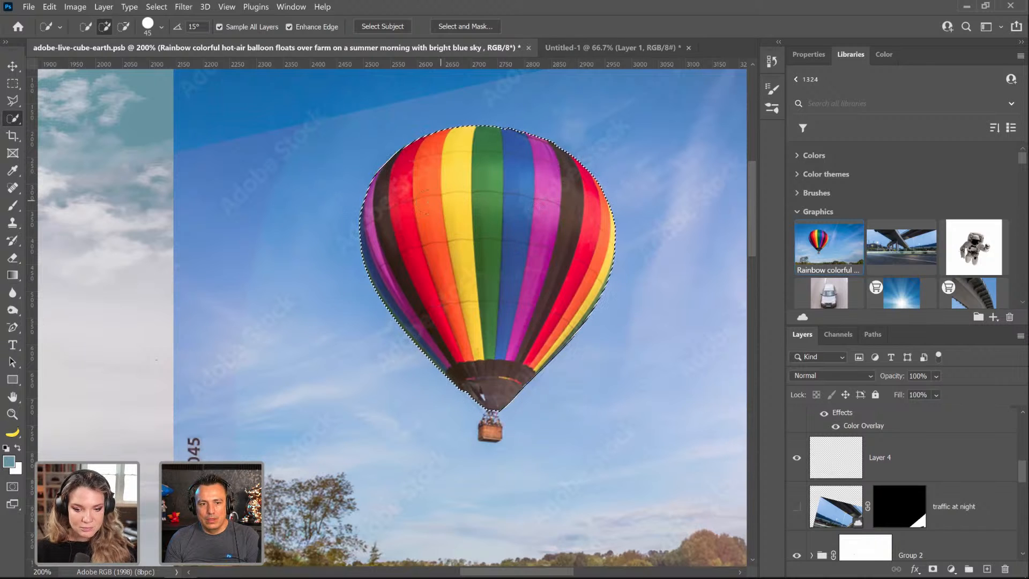
Step: Add the basket to the selection with a size 25 selection brush and mask the photo down to the balloon and basket
{"action": "key", "text": "bracketleft"}
{"action": "key", "text": "bracketleft"}
{"action": "key", "text": "bracketleft"}
{"action": "key", "text": "bracketleft"}
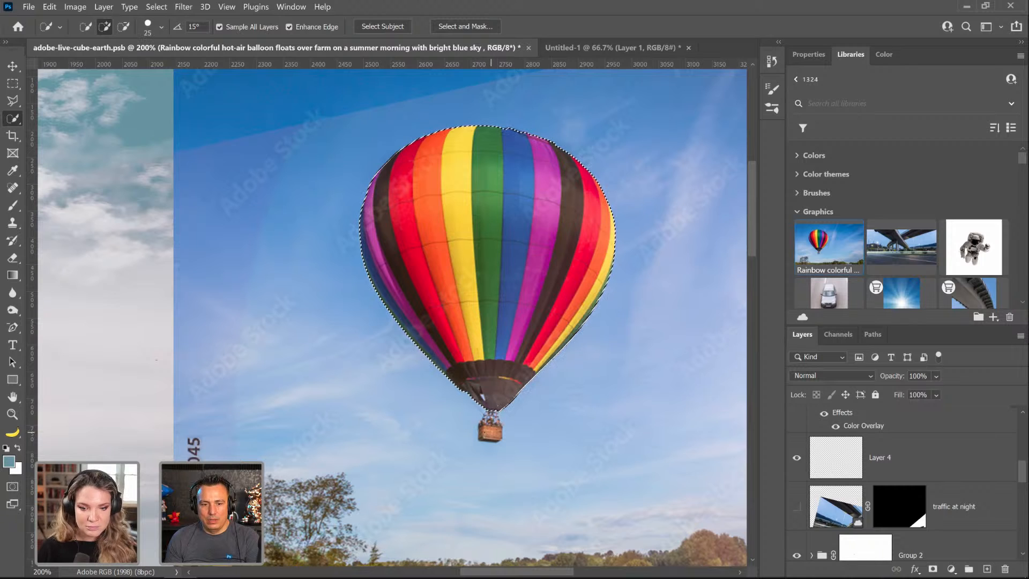
{"action": "left_click_drag", "start_coordinate": [490, 415], "coordinate": [494, 434]}
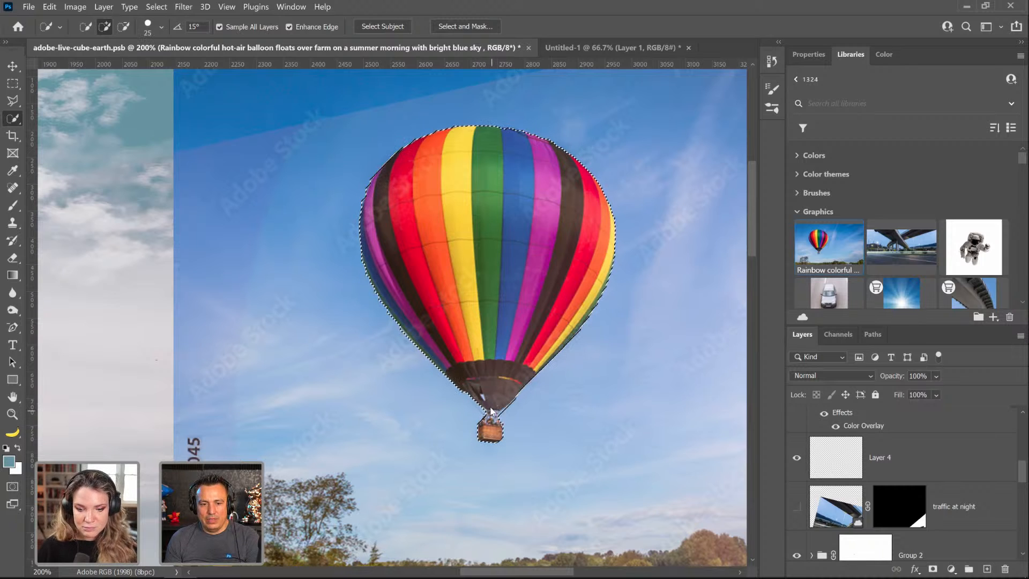
{"action": "left_click", "coordinate": [933, 570]}
{"action": "scroll", "coordinate": [537, 378], "scroll_direction": "down", "scroll_amount": 1}
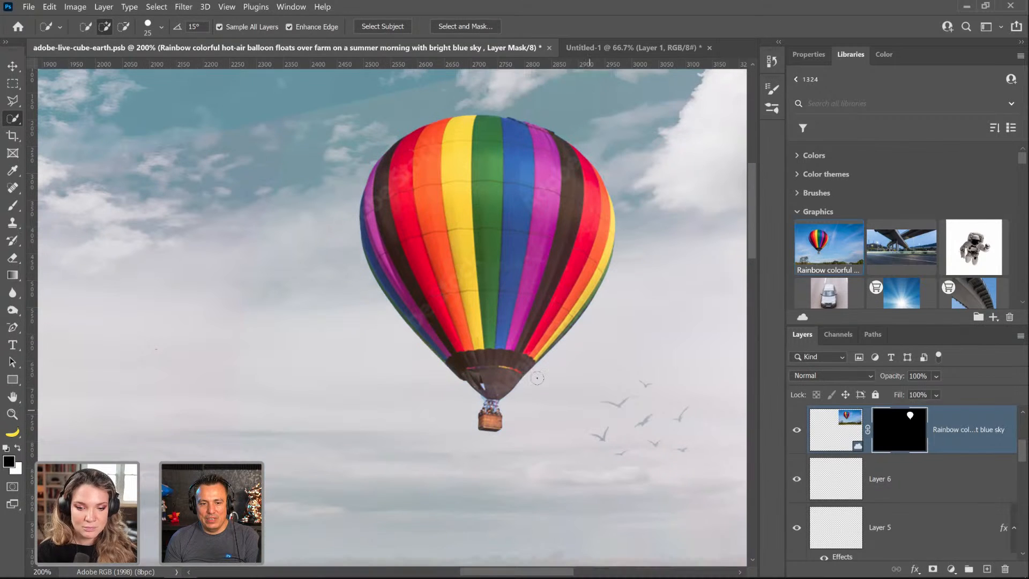
Step: Examine the masked balloon in the full composition and compare the scene with its layer hidden and shown
{"action": "double_click", "coordinate": [13, 416]}
{"action": "left_click", "coordinate": [479, 355], "text": "alt"}
{"action": "left_click", "coordinate": [479, 356], "text": "alt"}
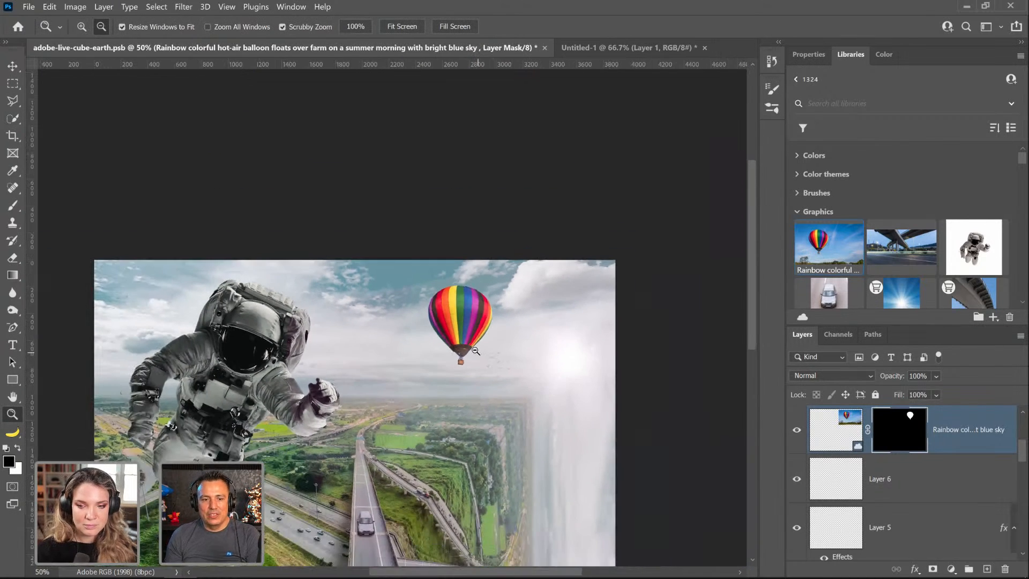
{"action": "left_click", "coordinate": [475, 351], "text": "alt"}
{"action": "left_click_drag", "start_coordinate": [518, 371], "coordinate": [513, 389]}
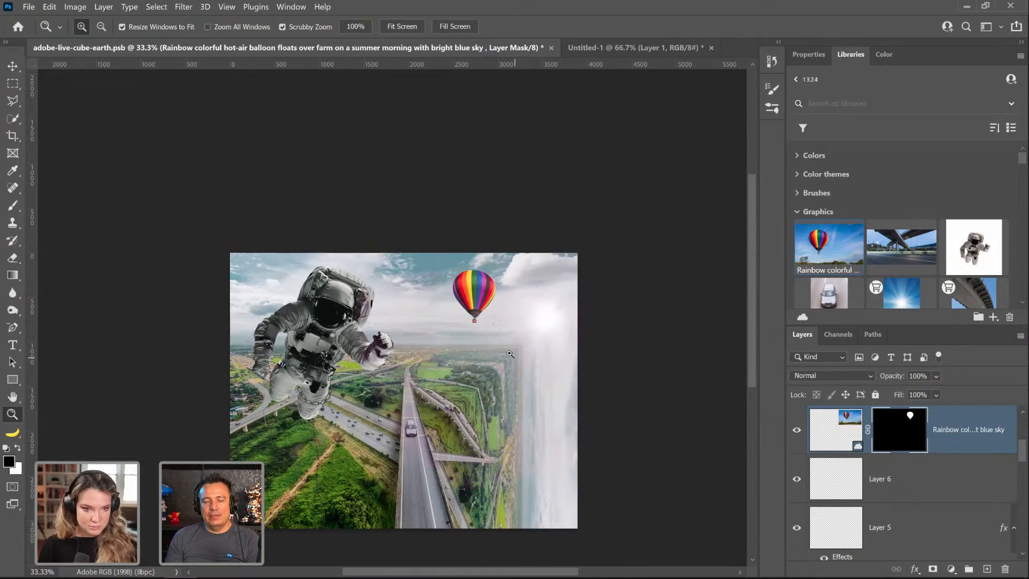
{"action": "left_click", "coordinate": [478, 329]}
{"action": "left_click_drag", "start_coordinate": [468, 344], "coordinate": [472, 219]}
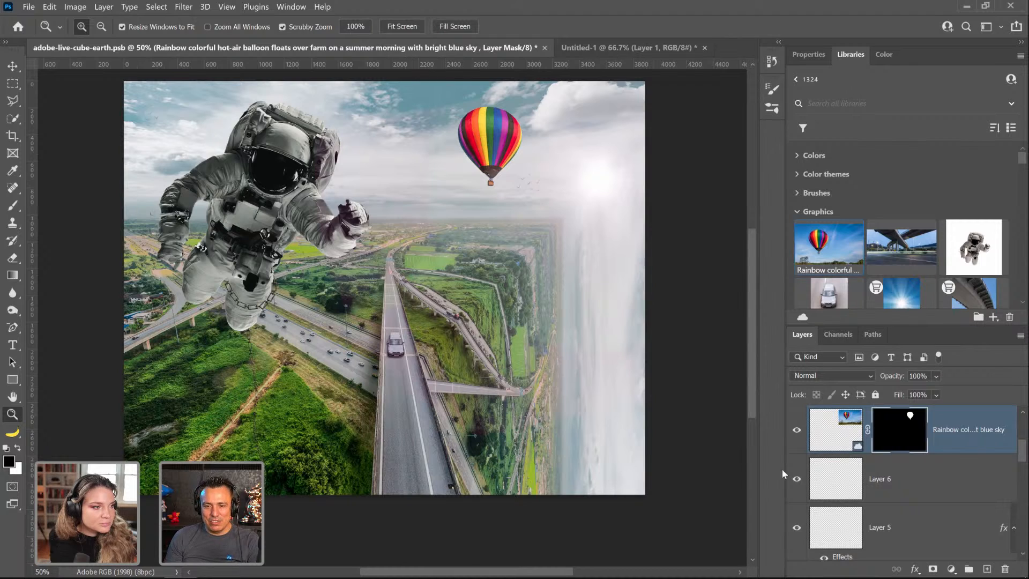
{"action": "left_click", "coordinate": [798, 432]}
{"action": "left_click", "coordinate": [797, 432]}
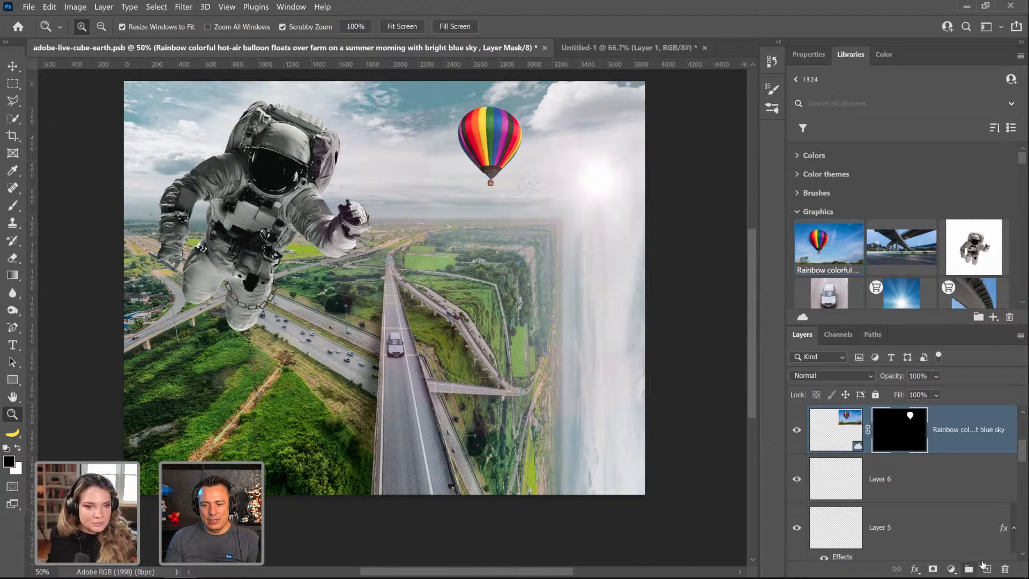
Step: Give the balloon layer a muted blue Color Overlay in Normal blend mode at 47% opacity
{"action": "scroll", "coordinate": [953, 485], "scroll_direction": "up", "scroll_amount": 1}
{"action": "scroll", "coordinate": [952, 485], "scroll_direction": "up", "scroll_amount": 1}
{"action": "scroll", "coordinate": [953, 491], "scroll_direction": "down", "scroll_amount": 2}
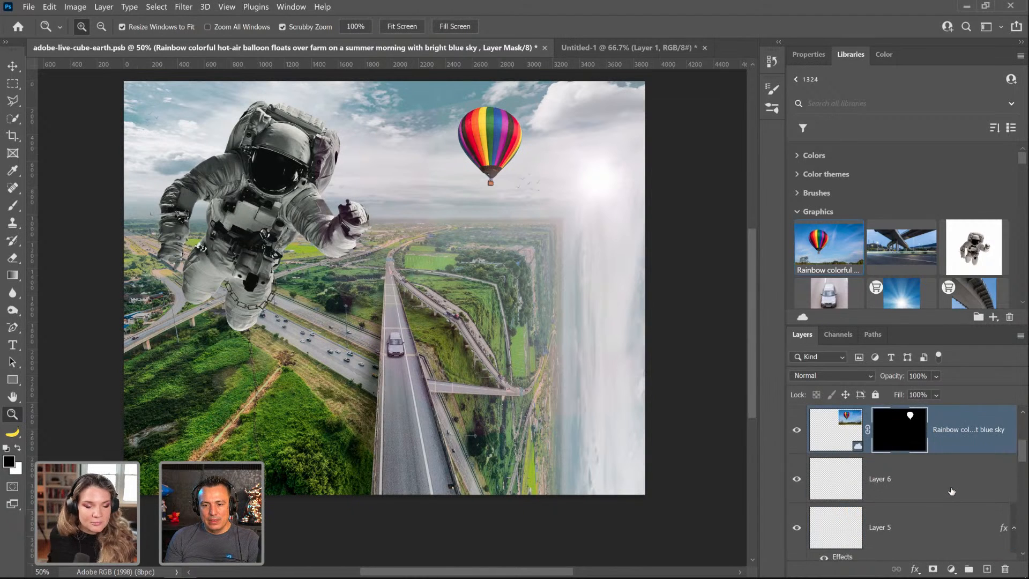
{"action": "scroll", "coordinate": [952, 495], "scroll_direction": "up", "scroll_amount": 1}
{"action": "left_click", "coordinate": [1005, 497]}
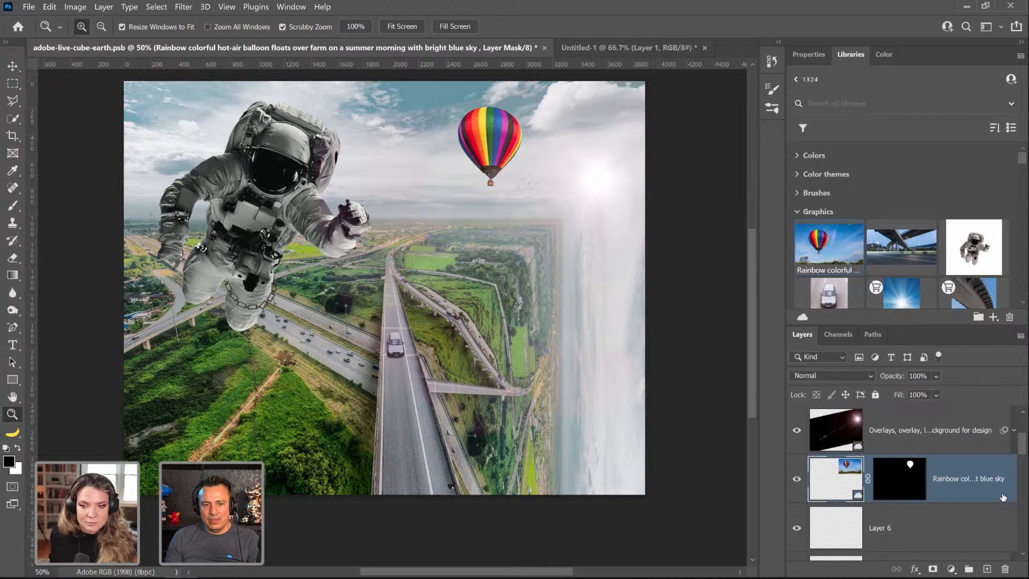
{"action": "double_click", "coordinate": [1003, 497]}
{"action": "left_click", "coordinate": [520, 297]}
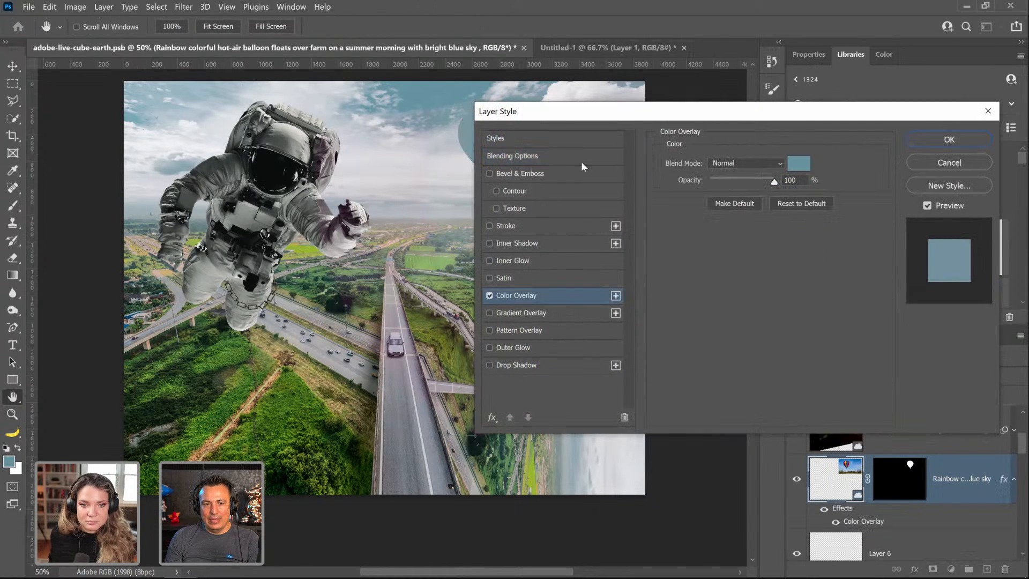
{"action": "left_click_drag", "start_coordinate": [811, 116], "coordinate": [753, 232]}
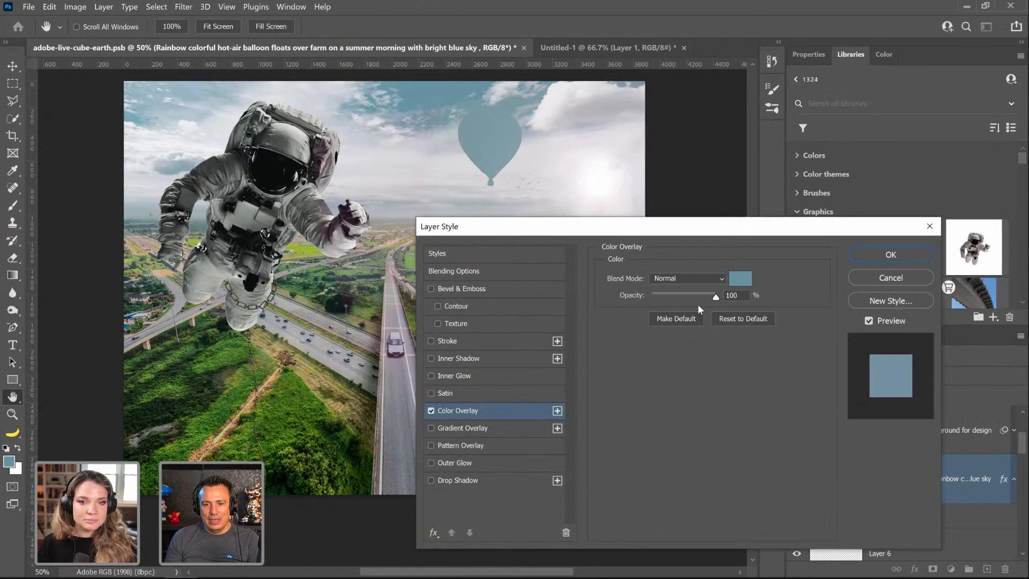
{"action": "left_click_drag", "start_coordinate": [713, 297], "coordinate": [681, 300]}
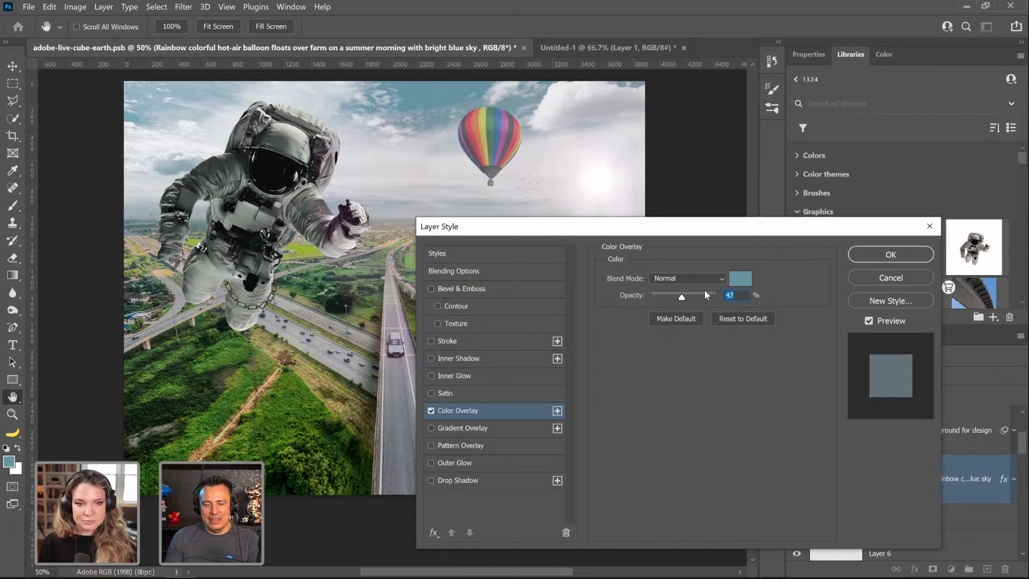
{"action": "left_click", "coordinate": [886, 261]}
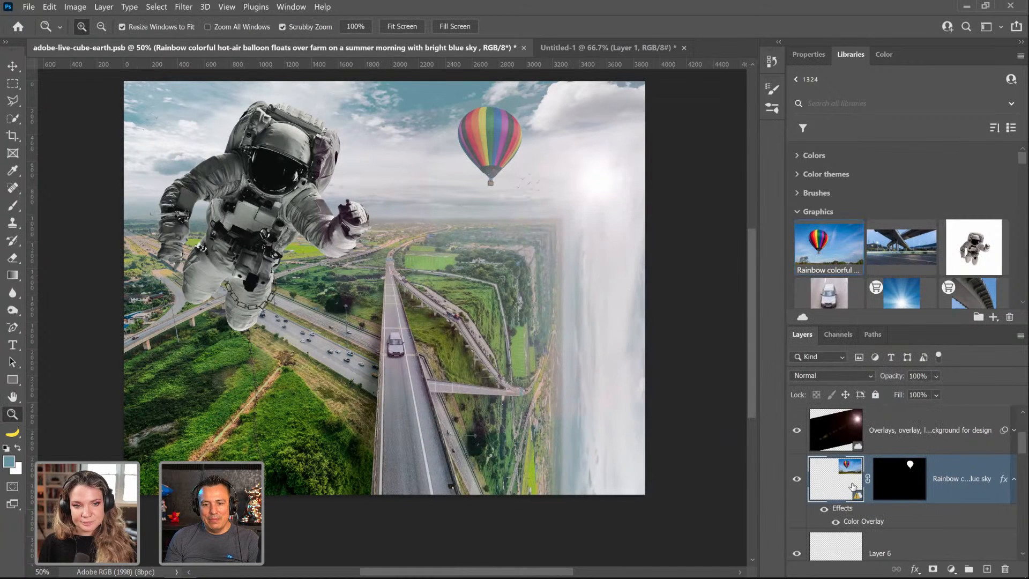
Step: Scale the masked hot-air balloon down with Free Transform and reposition it slightly in the sky beside the sun
{"action": "key", "text": "ctrl+t"}
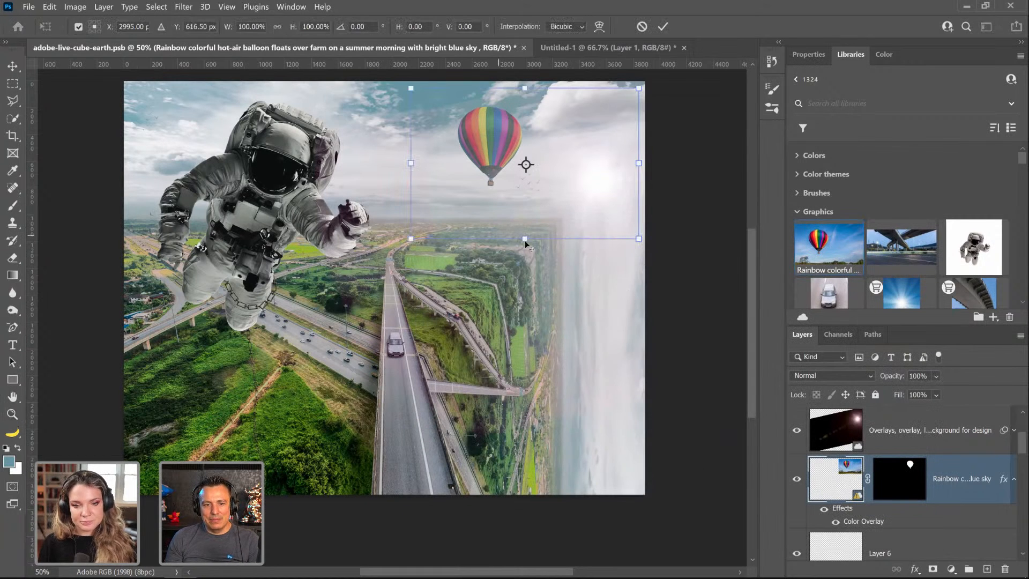
{"action": "left_click_drag", "start_coordinate": [642, 240], "coordinate": [602, 215]}
{"action": "left_click_drag", "start_coordinate": [498, 166], "coordinate": [479, 147]}
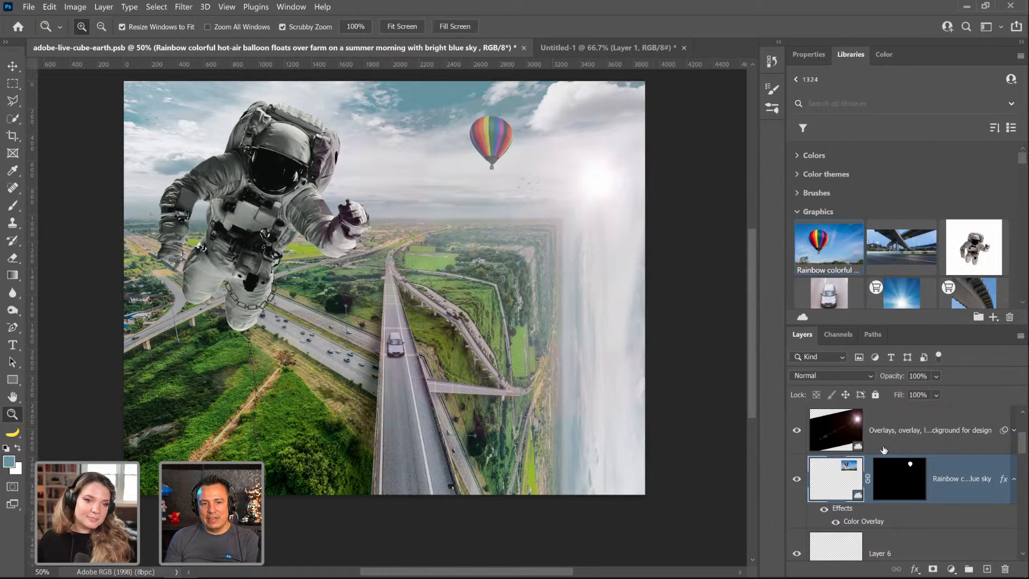
Step: Add a new empty layer above the hot-air balloon and clip it to the balloon layer
{"action": "left_click", "coordinate": [950, 568]}
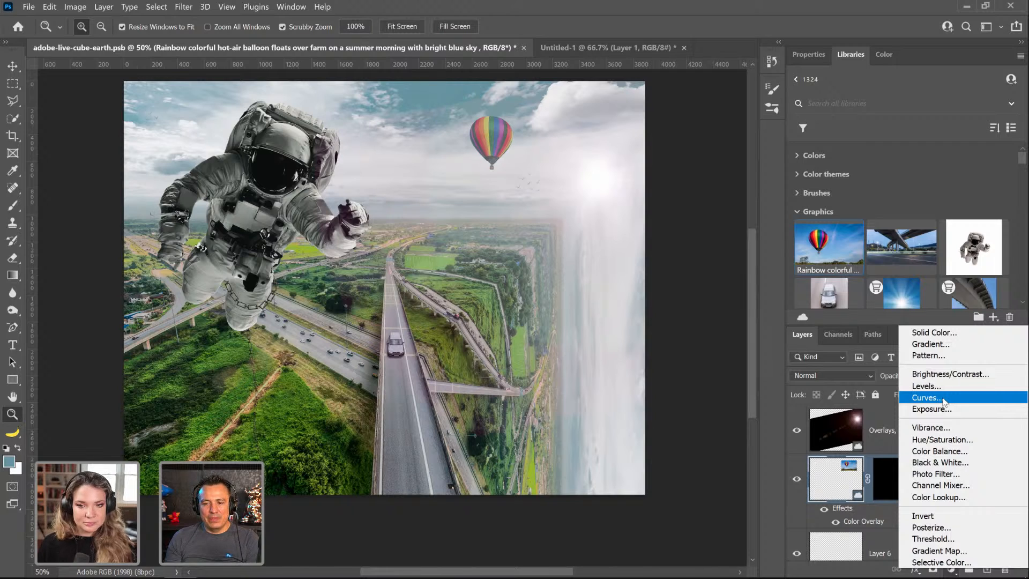
{"action": "left_click", "coordinate": [770, 432]}
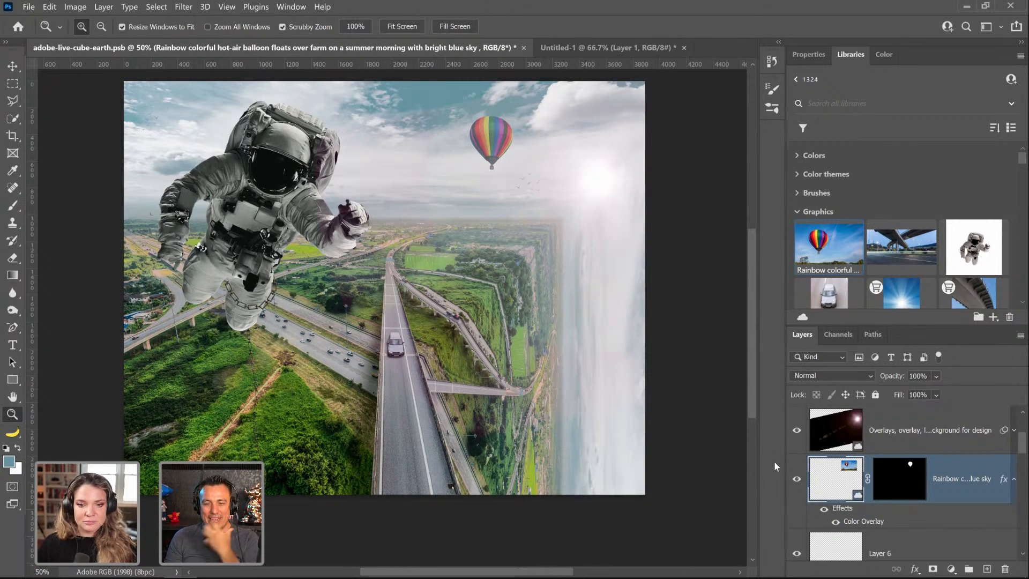
{"action": "left_click", "coordinate": [986, 569]}
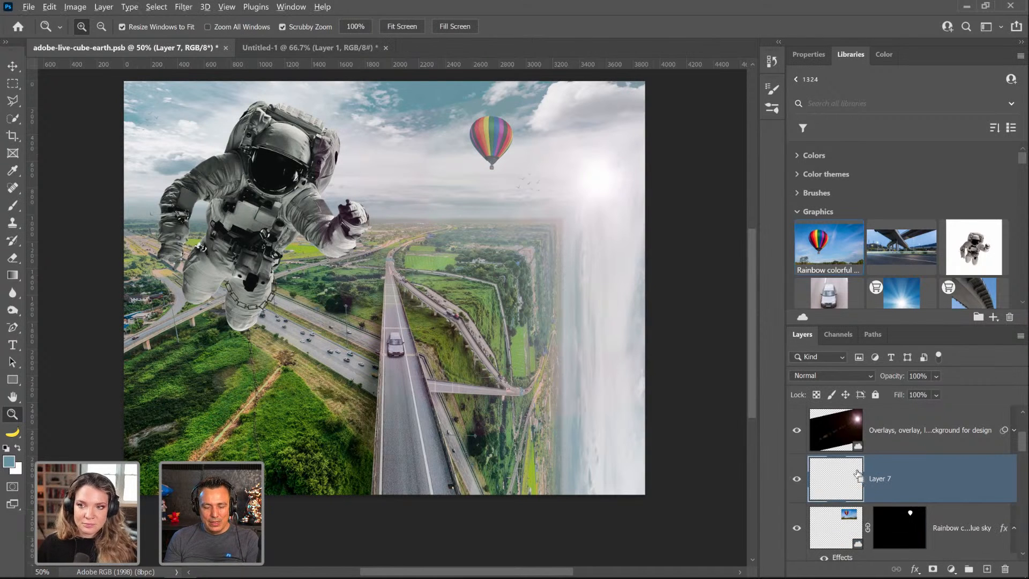
{"action": "key", "text": "ctrl+alt+g"}
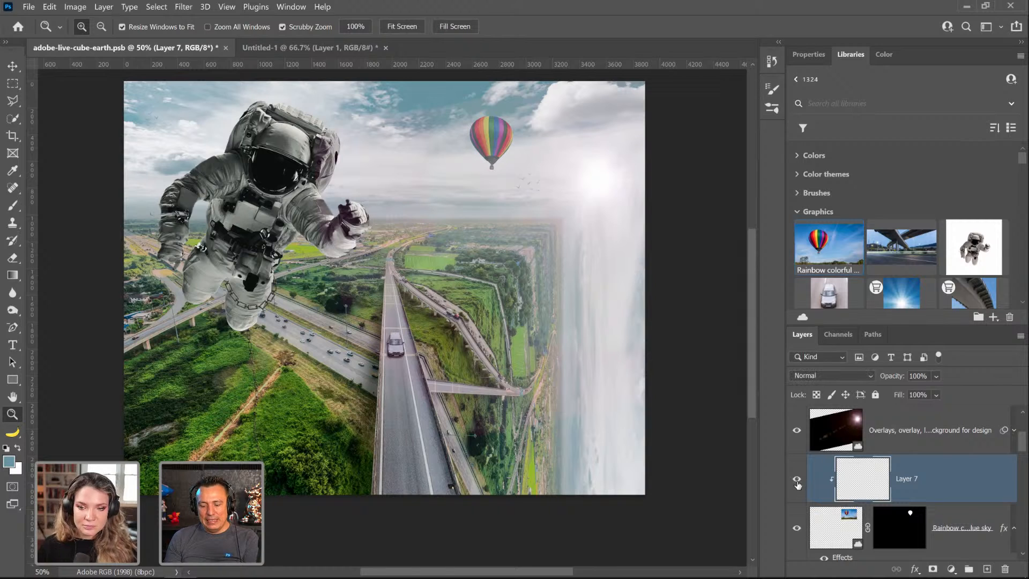
Step: Fill the clipped layer with 50% Gray and set its blend mode to Overlay
{"action": "key", "text": "shift+F5"}
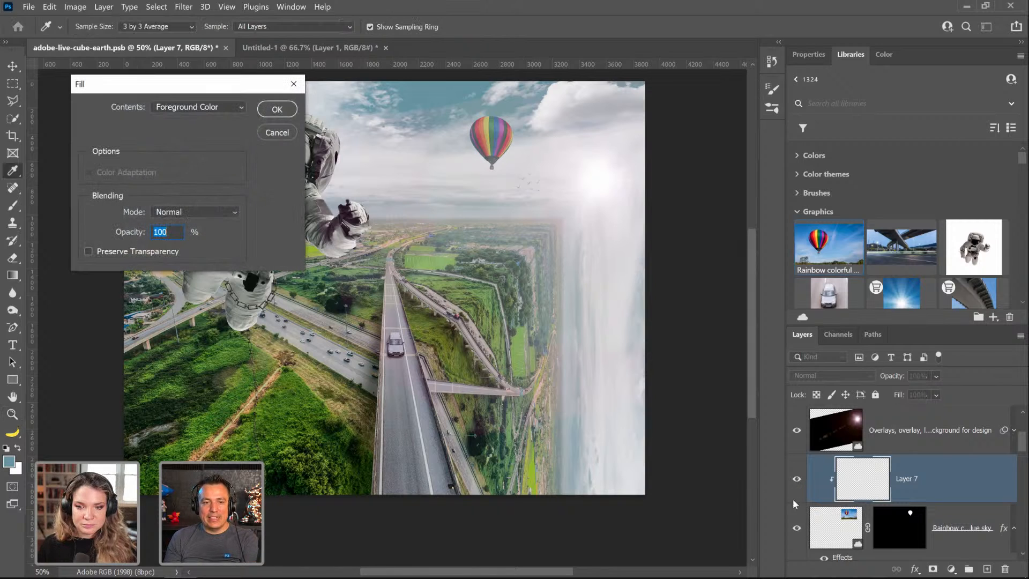
{"action": "left_click", "coordinate": [174, 110]}
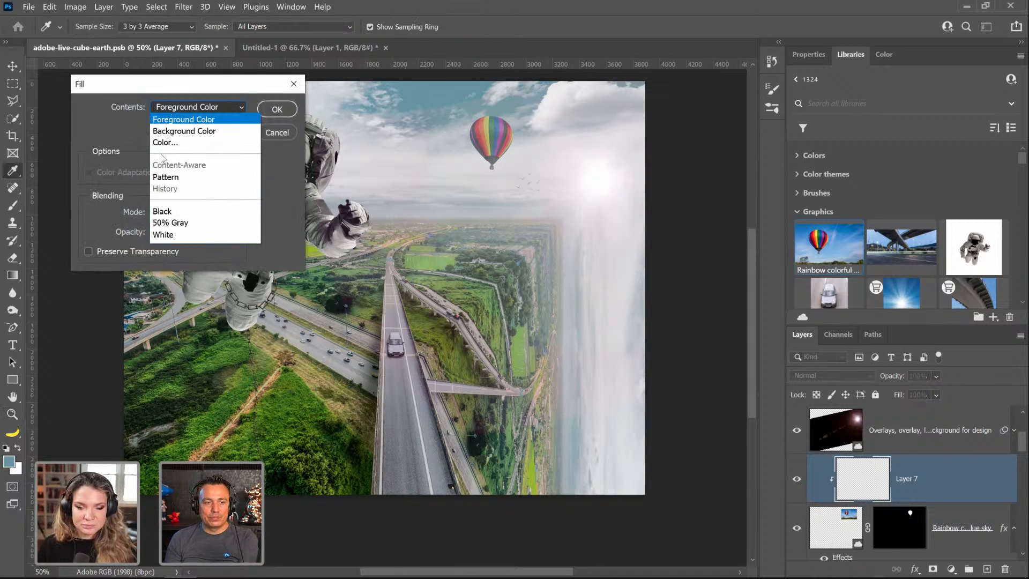
{"action": "left_click", "coordinate": [186, 220]}
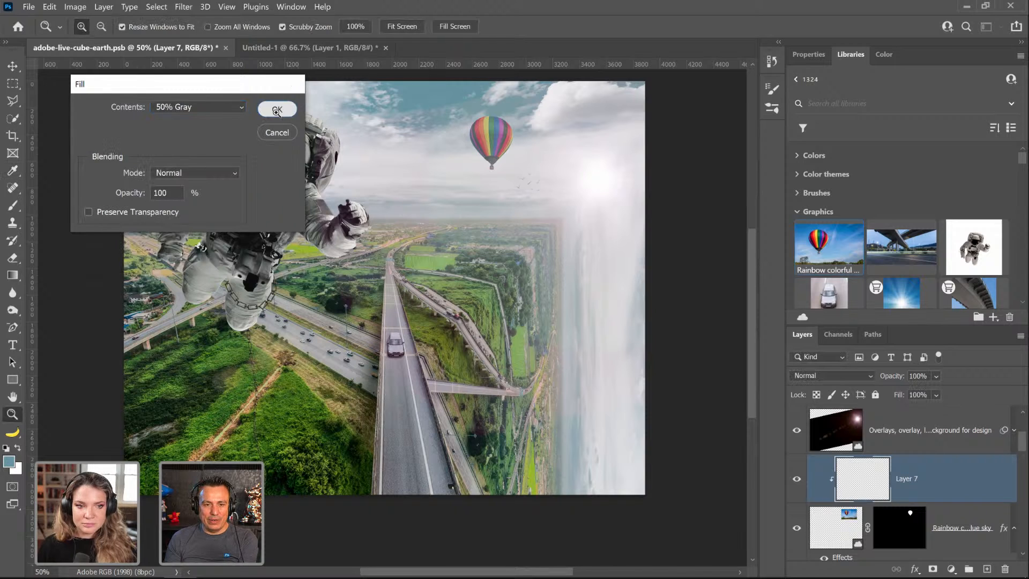
{"action": "left_click", "coordinate": [277, 109]}
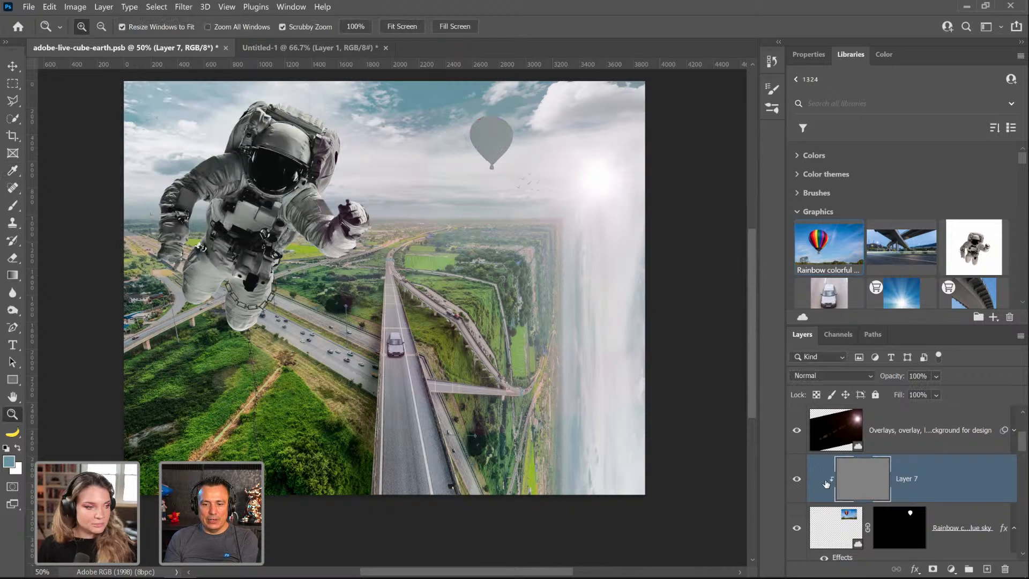
{"action": "left_click", "coordinate": [812, 375]}
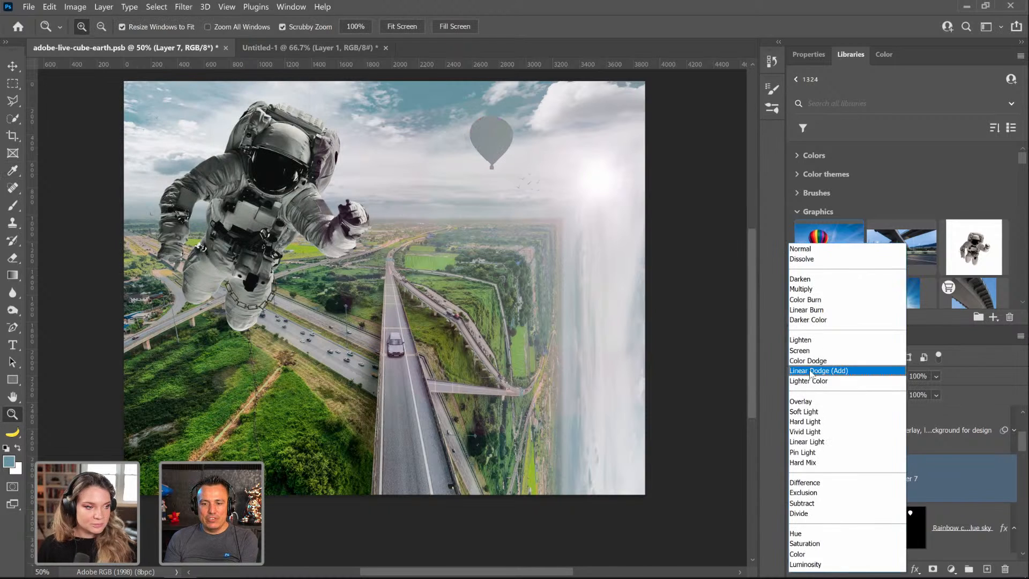
{"action": "left_click", "coordinate": [809, 402]}
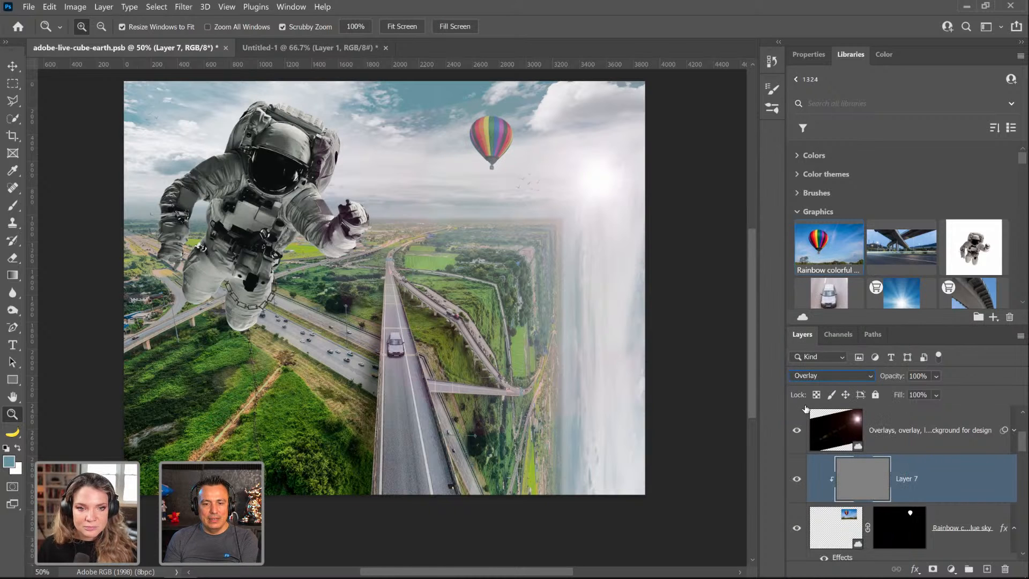
Step: Darken the balloon's left side on the gray Overlay layer with a size 125 Burn brush and compare the result with the layer hidden
{"action": "left_click", "coordinate": [495, 132]}
{"action": "left_click", "coordinate": [496, 133]}
{"action": "left_click", "coordinate": [496, 133]}
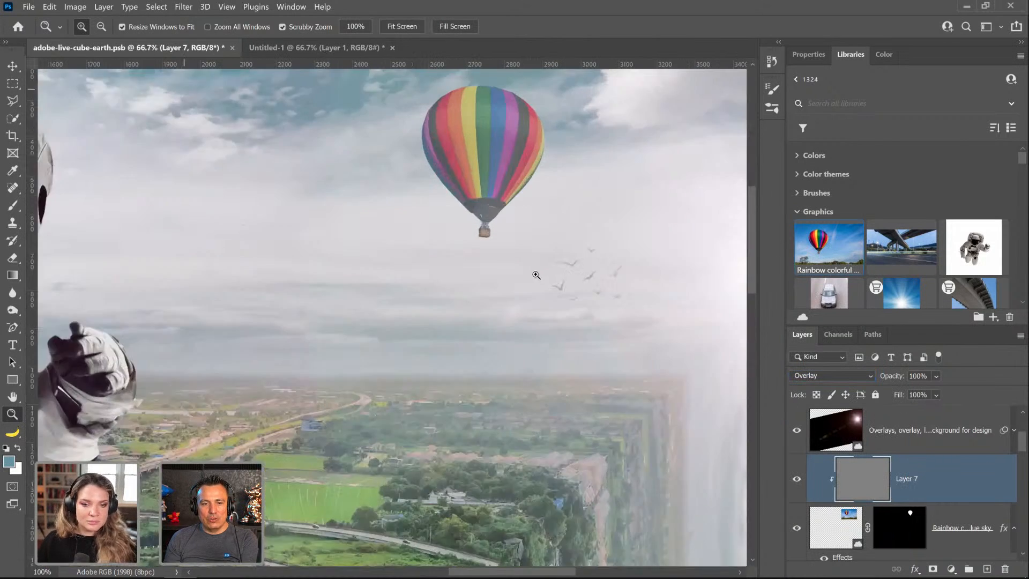
{"action": "left_click_drag", "start_coordinate": [536, 225], "coordinate": [537, 303]}
{"action": "left_click_drag", "start_coordinate": [12, 310], "coordinate": [64, 322]}
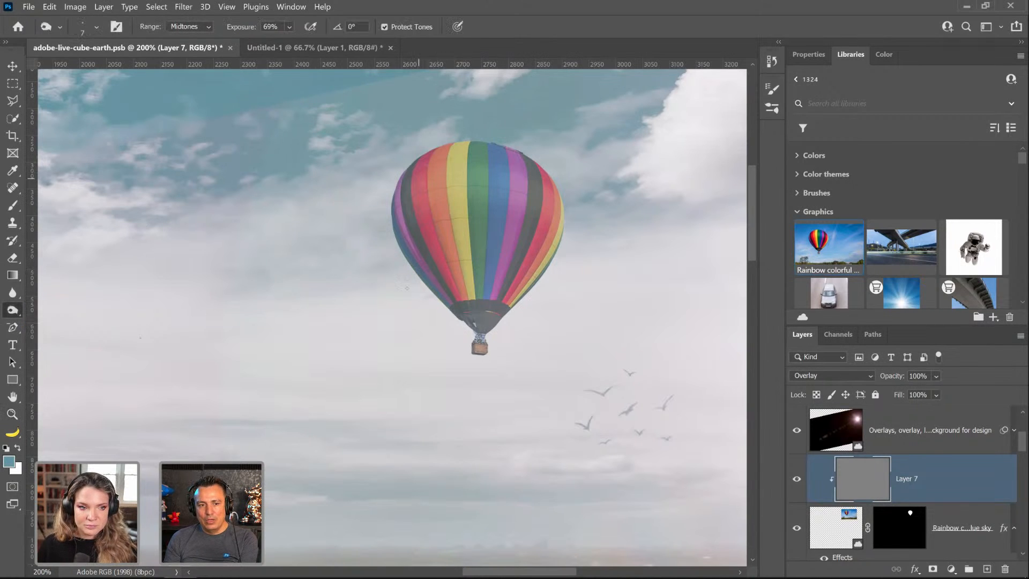
{"action": "key", "text": "bracketright"}
{"action": "key", "text": "bracketright"}
{"action": "key", "text": "bracketright"}
{"action": "key", "text": "bracketright"}
{"action": "key", "text": "bracketright"}
{"action": "key", "text": "bracketright"}
{"action": "key", "text": "bracketright"}
{"action": "key", "text": "bracketright"}
{"action": "key", "text": "bracketright"}
{"action": "key", "text": "bracketright"}
{"action": "key", "text": "bracketright"}
{"action": "key", "text": "bracketright"}
{"action": "key", "text": "bracketright"}
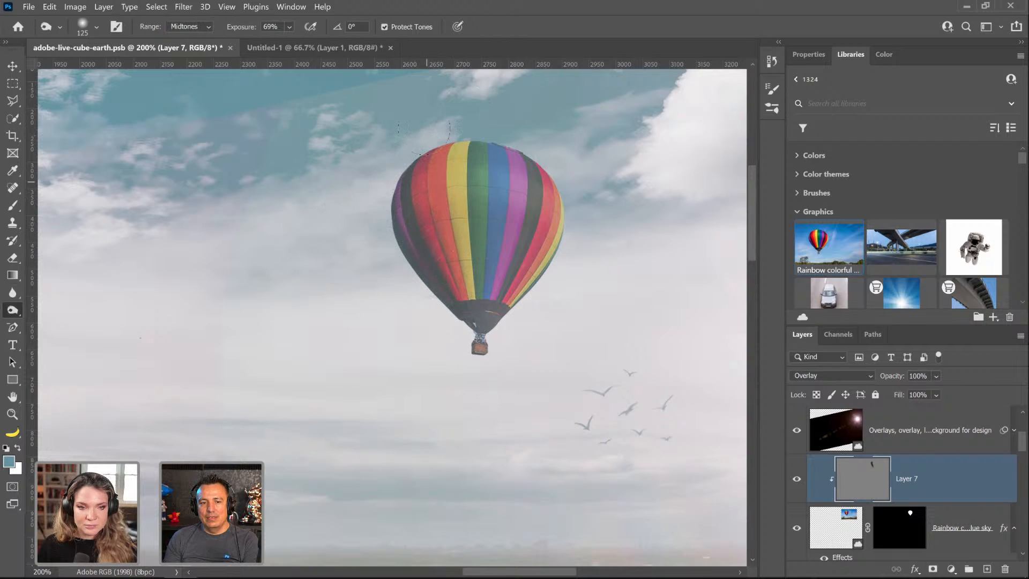
{"action": "left_click", "coordinate": [797, 485]}
{"action": "left_click", "coordinate": [797, 484]}
{"action": "left_click", "coordinate": [797, 484]}
{"action": "left_click", "coordinate": [797, 484]}
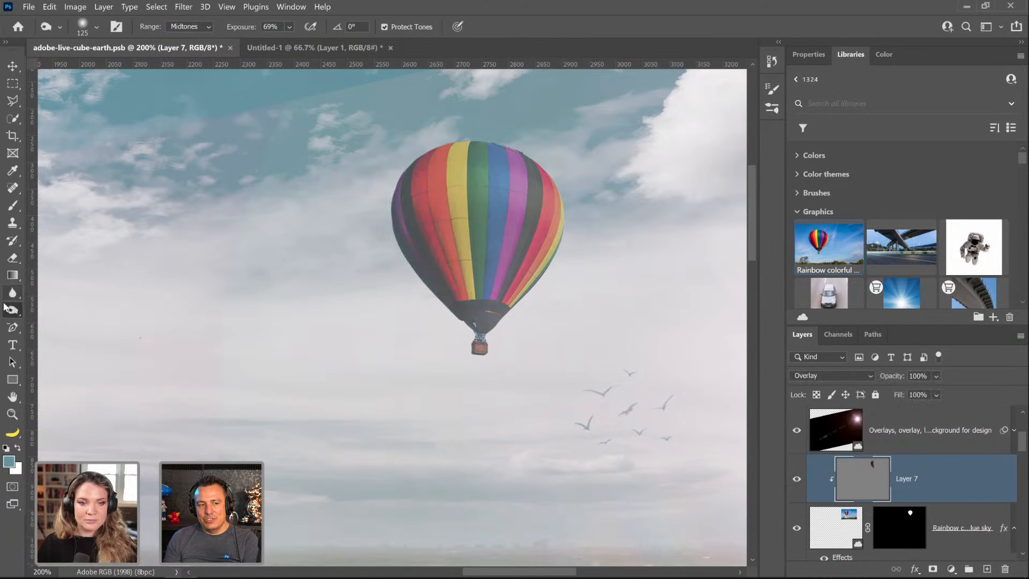
Step: Brighten the balloon's sun-facing right side on the gray layer with the Dodge tool at size 80, Highlights range, 26% exposure
{"action": "right_click", "coordinate": [12, 310]}
{"action": "left_click", "coordinate": [53, 306]}
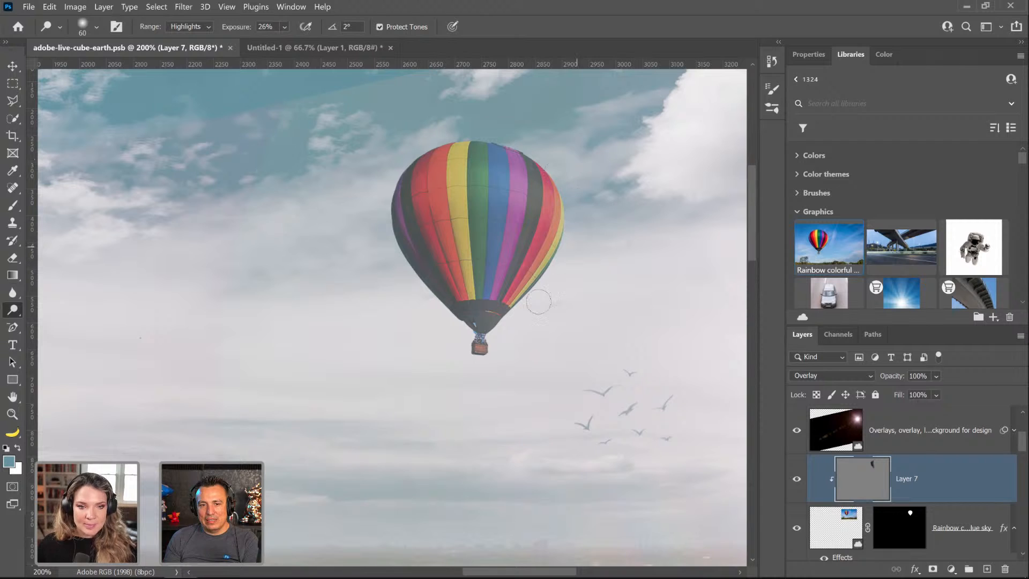
{"action": "key", "text": "bracketright"}
{"action": "key", "text": "bracketright"}
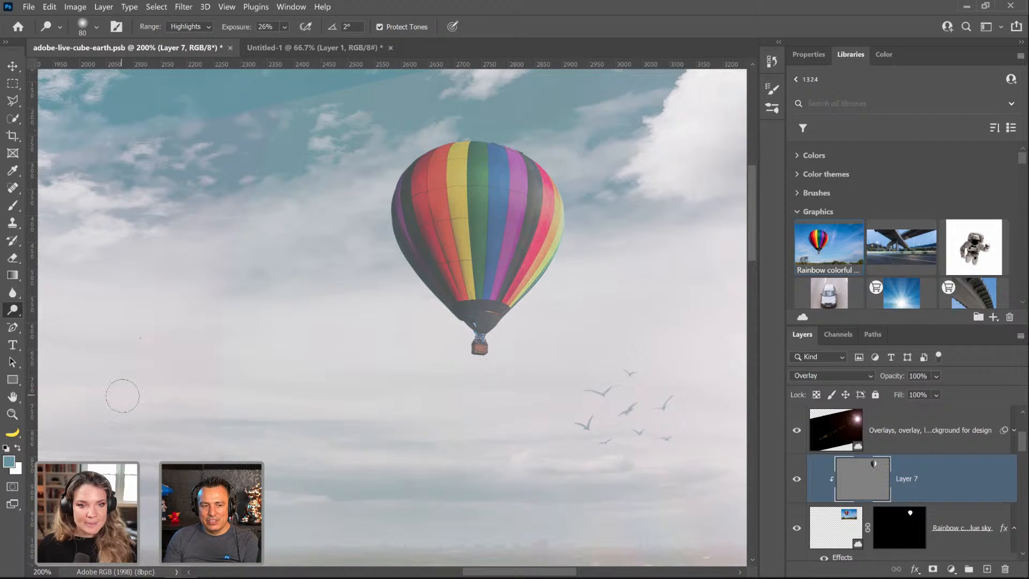
Step: Examine the balloon's shading in the full composition by comparing the scene with the dodge-and-burn layer hidden and shown
{"action": "left_click", "coordinate": [12, 397]}
{"action": "double_click", "coordinate": [14, 398]}
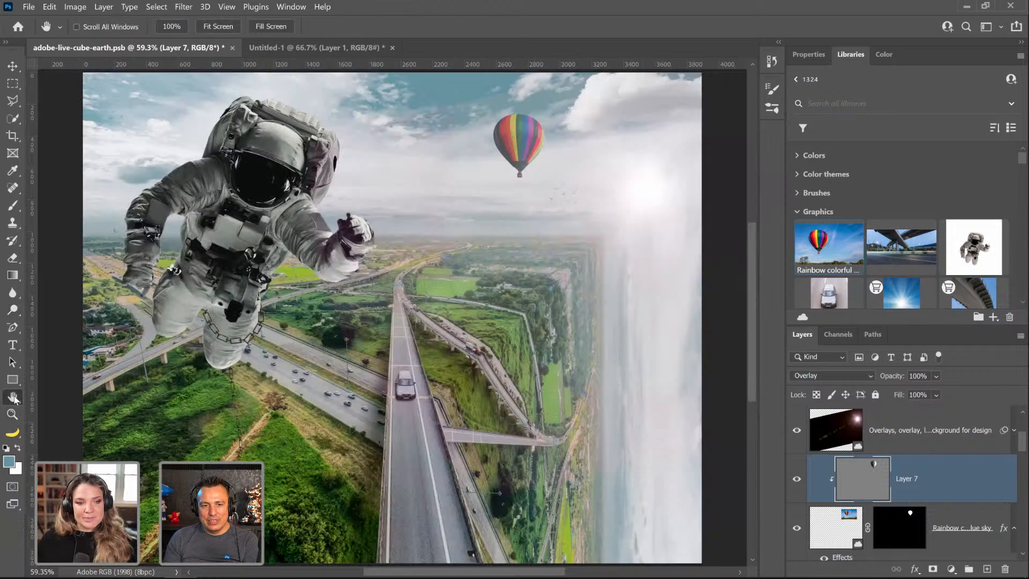
{"action": "left_click", "coordinate": [796, 486]}
{"action": "left_click", "coordinate": [796, 485]}
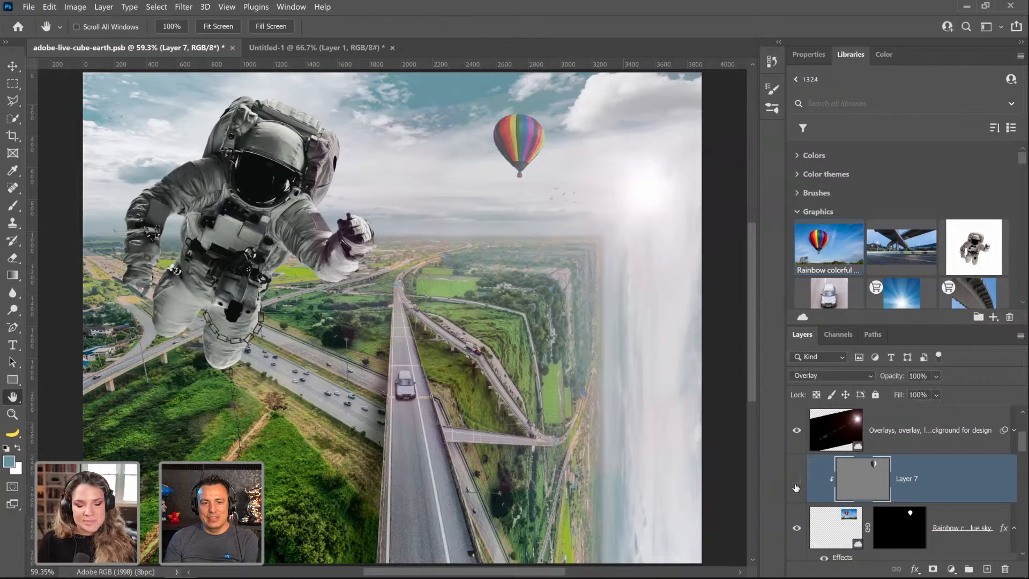
{"action": "left_click", "coordinate": [796, 486]}
{"action": "left_click", "coordinate": [796, 486]}
{"action": "left_click", "coordinate": [795, 488]}
{"action": "left_click", "coordinate": [795, 490]}
{"action": "left_click", "coordinate": [796, 489]}
{"action": "left_click", "coordinate": [795, 490]}
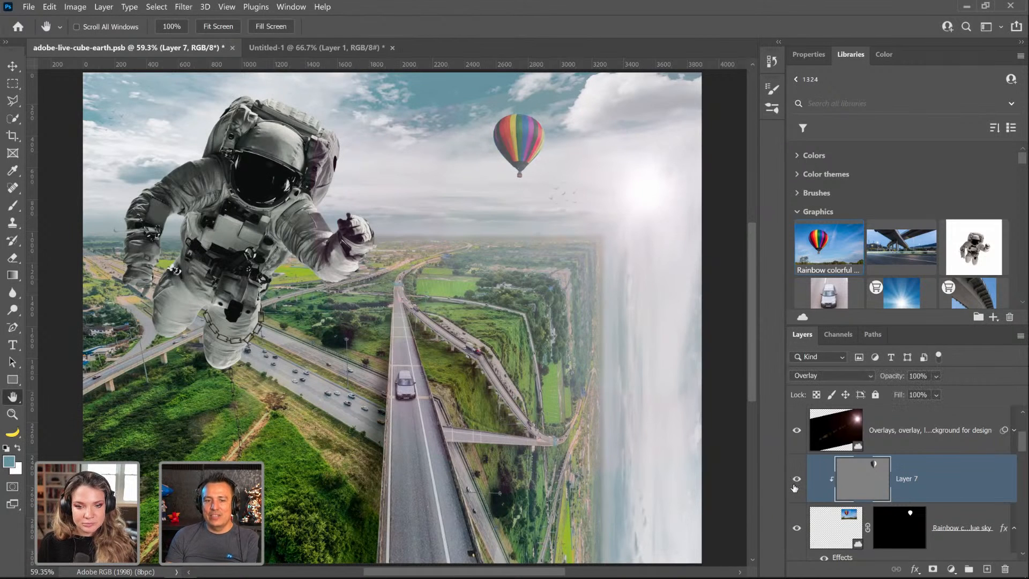
{"action": "left_click", "coordinate": [795, 490]}
{"action": "left_click", "coordinate": [793, 490]}
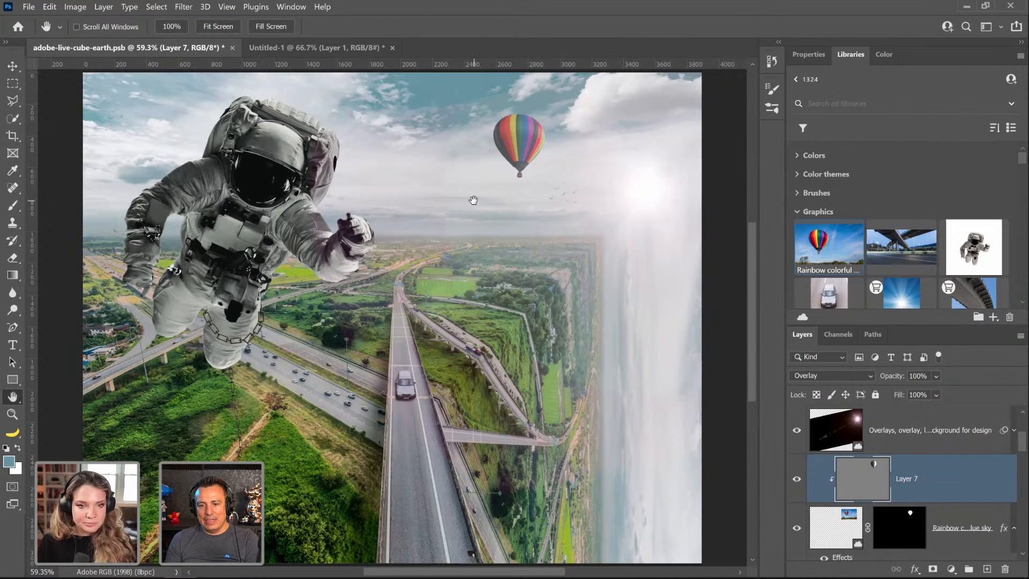
Step: Copy a rectangular area of the Background's upper sky to a new layer and stack it above the balloon's dodge-and-burn layer
{"action": "scroll", "coordinate": [860, 473], "scroll_direction": "down", "scroll_amount": 5}
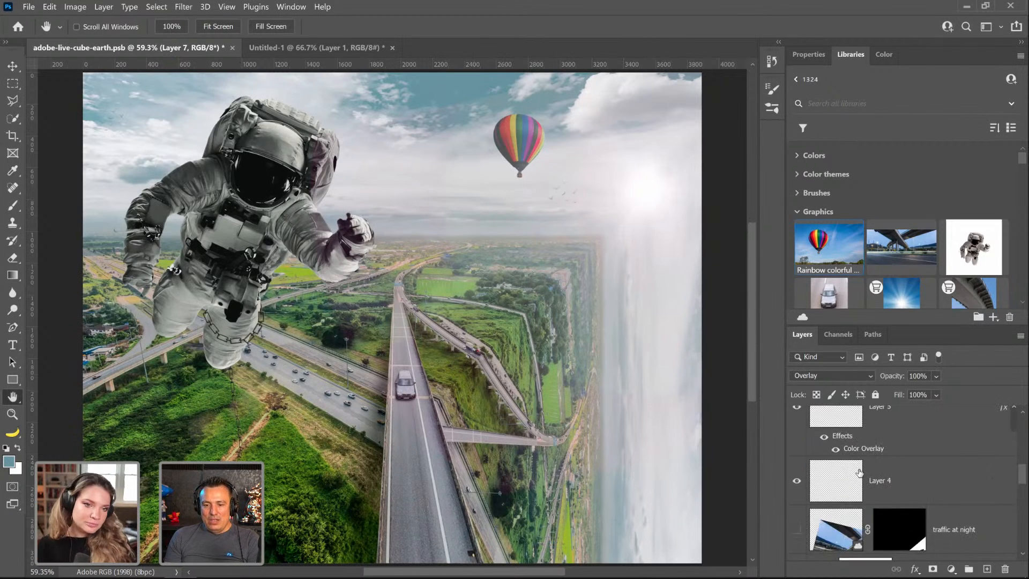
{"action": "scroll", "coordinate": [860, 472], "scroll_direction": "down", "scroll_amount": 5}
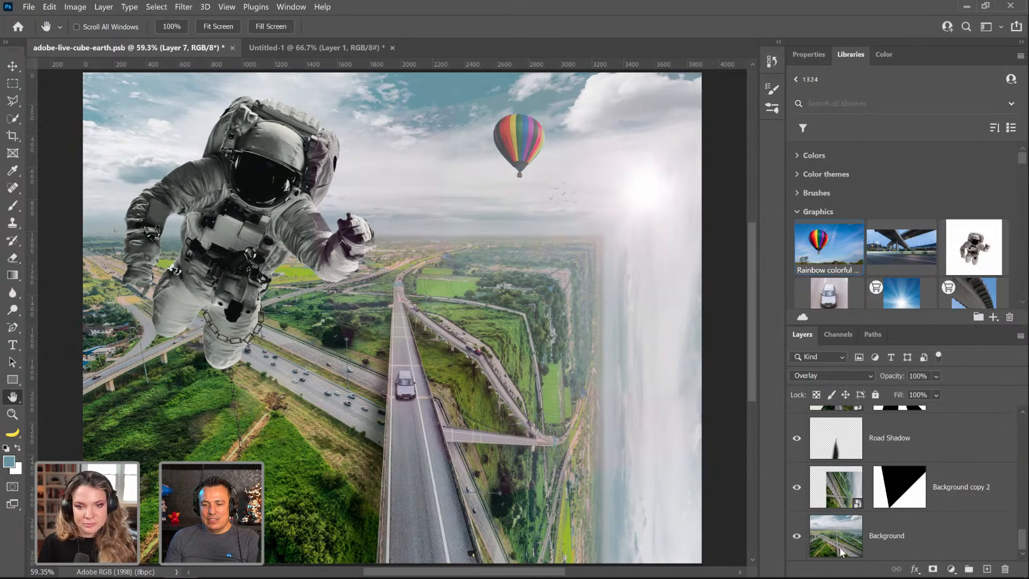
{"action": "left_click", "coordinate": [839, 547]}
{"action": "key", "text": "m"}
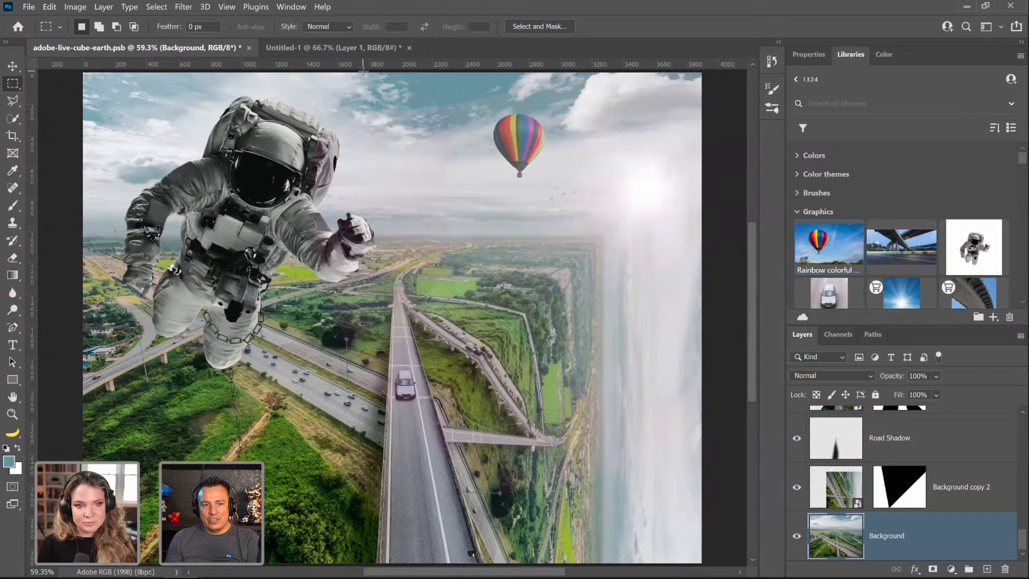
{"action": "left_click_drag", "start_coordinate": [363, 72], "coordinate": [611, 157]}
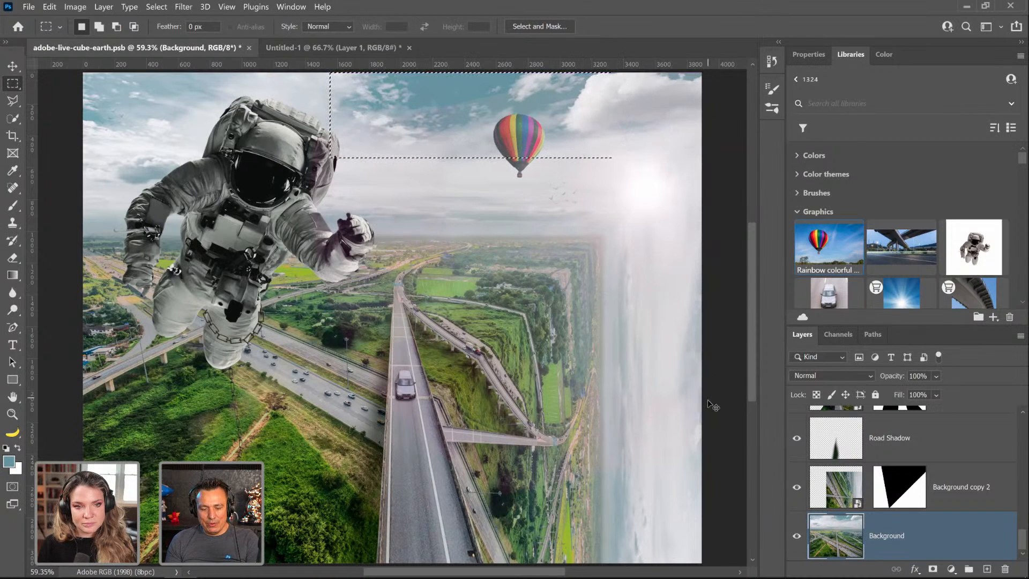
{"action": "key", "text": "ctrl+j"}
{"action": "left_click_drag", "start_coordinate": [836, 536], "coordinate": [851, 445]}
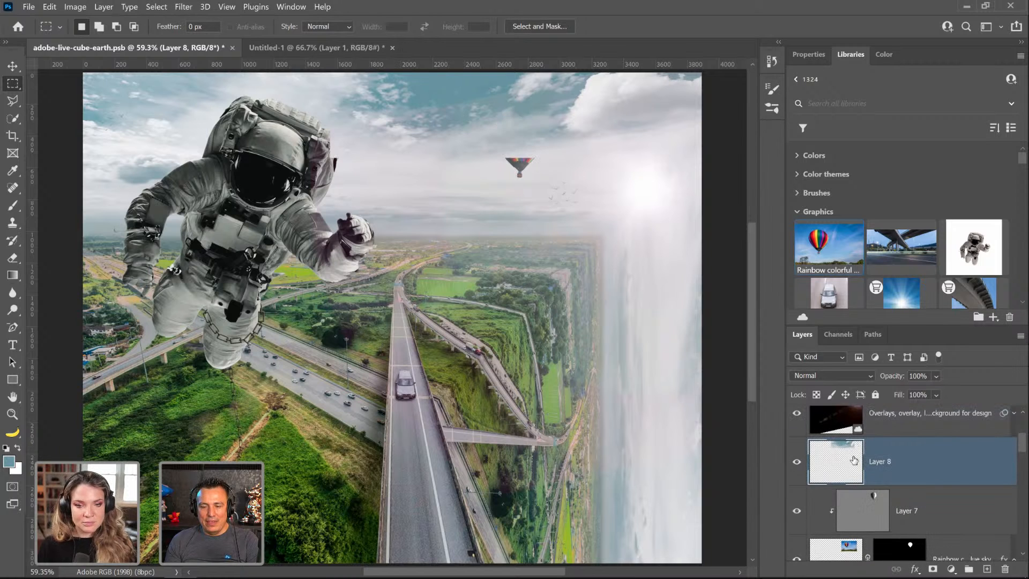
Step: Split the sky copy's This Layer dark Blend If slider to 171 / 217 so only its brighter clouds remain
{"action": "double_click", "coordinate": [982, 470]}
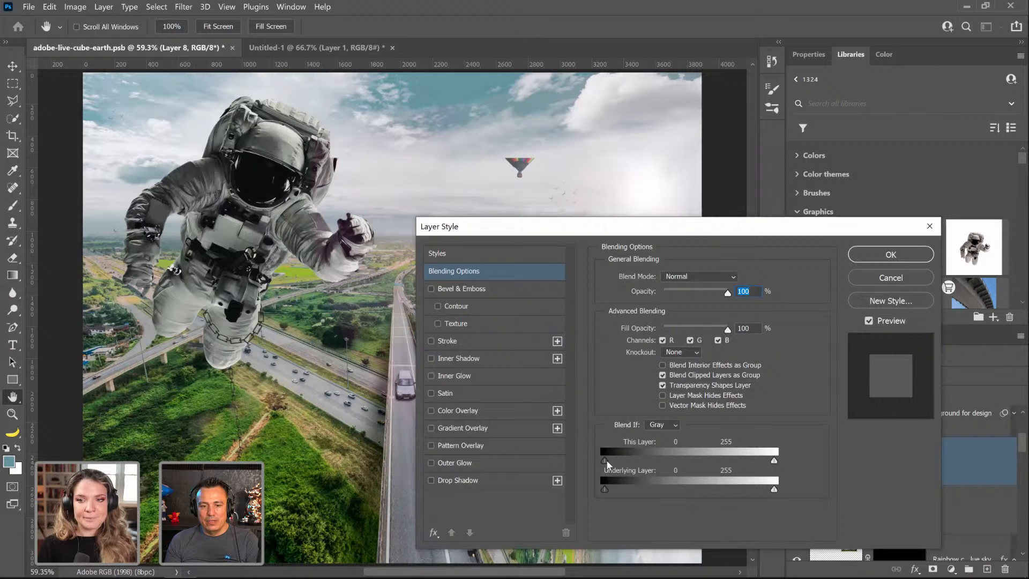
{"action": "left_click_drag", "start_coordinate": [607, 462], "coordinate": [732, 465]}
{"action": "mouse_move", "coordinate": [734, 464]}
{"action": "left_mouse_down", "text": "alt"}
{"action": "mouse_move", "coordinate": [753, 471]}
{"action": "mouse_move", "coordinate": [720, 469]}
{"action": "left_mouse_up", "text": "alt"}
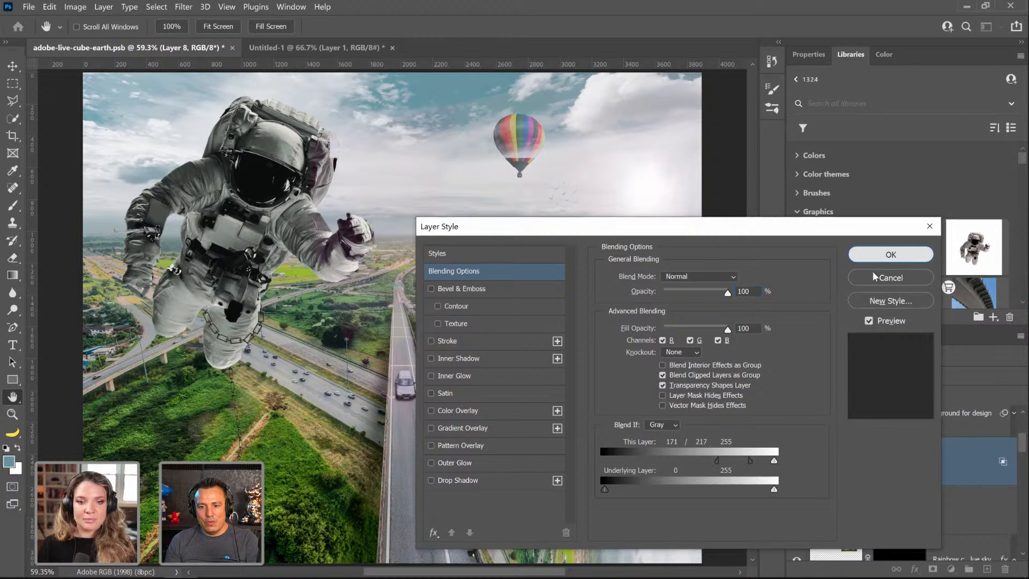
{"action": "left_click", "coordinate": [857, 254]}
Step: Move the sky copy so that its clouds overlap the balloon's envelope and basket
{"action": "key", "text": "ctrl"}
{"action": "left_click_drag", "start_coordinate": [560, 148], "coordinate": [671, 173]}
{"action": "scroll", "coordinate": [520, 177], "scroll_direction": "up", "scroll_amount": 4}
{"action": "scroll", "coordinate": [519, 180], "scroll_direction": "up", "scroll_amount": 3}
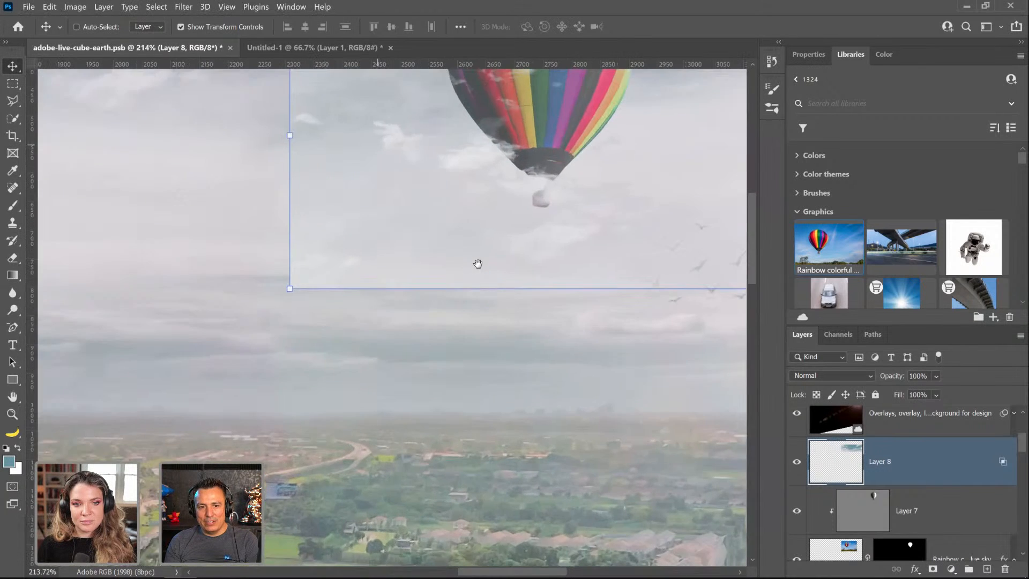
Step: Refine the sky copy's Blend If by setting the This Layer dark sliders to 162 / 248
{"action": "double_click", "coordinate": [1001, 464]}
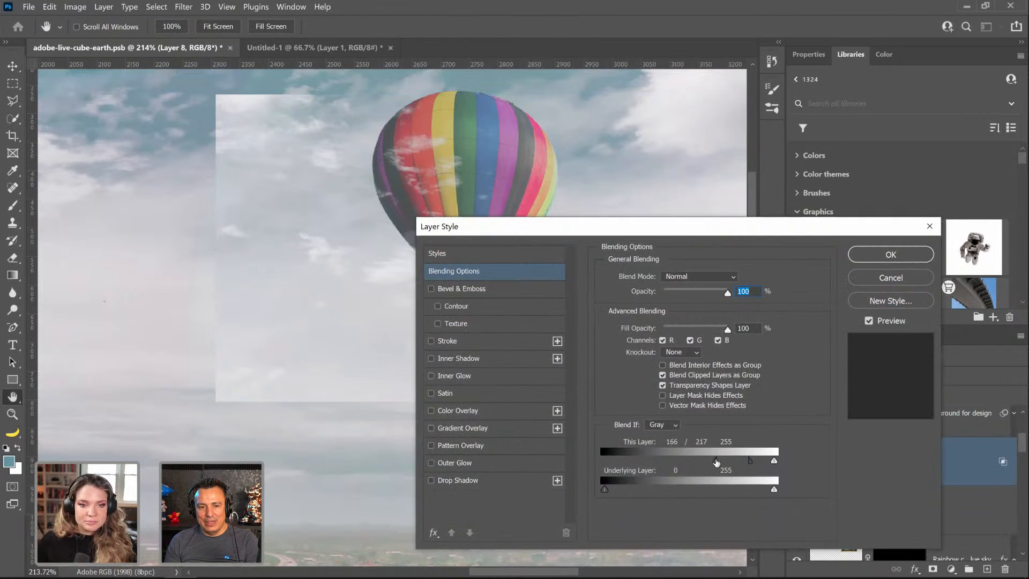
{"action": "left_click_drag", "start_coordinate": [717, 462], "coordinate": [770, 461]}
{"action": "mouse_move", "coordinate": [707, 463]}
{"action": "left_mouse_down"}
{"action": "mouse_move", "coordinate": [736, 462]}
{"action": "mouse_move", "coordinate": [712, 462]}
{"action": "left_mouse_up"}
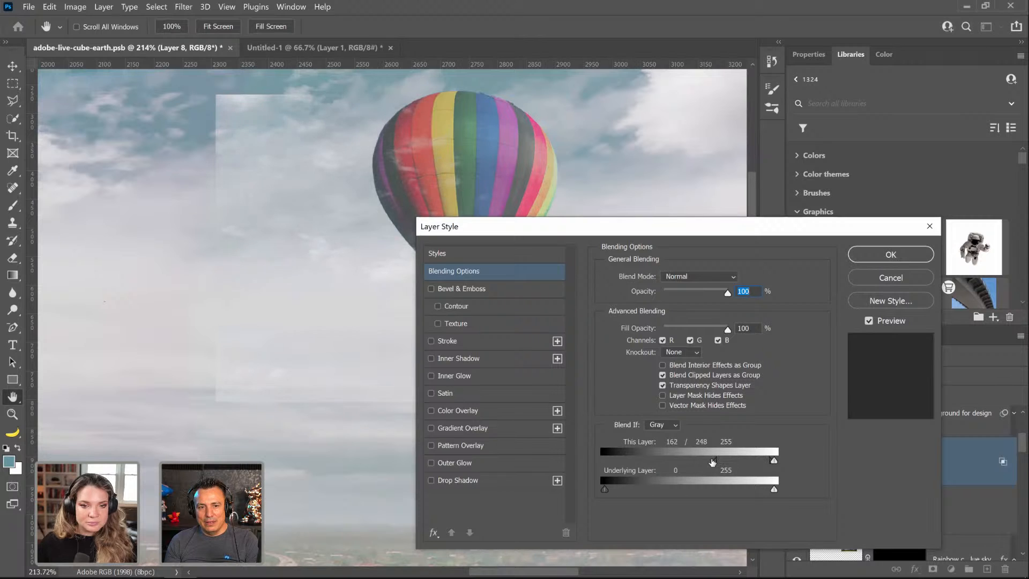
{"action": "left_click", "coordinate": [890, 254]}
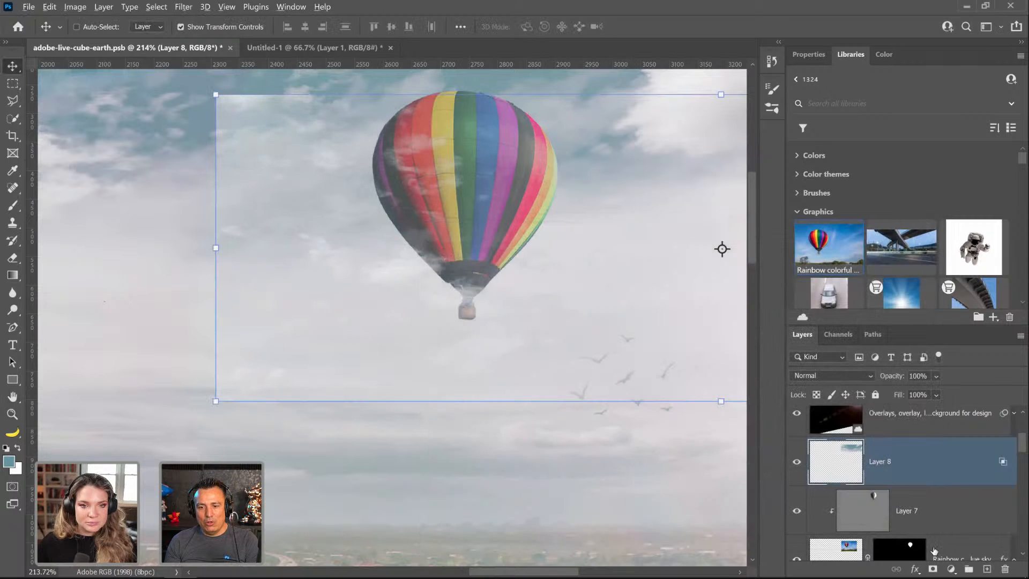
Step: Hide the sky copy with a black mask and paint clouds back over the balloon using a white 200 px Soft Round brush
{"action": "left_click", "coordinate": [933, 571], "text": "alt"}
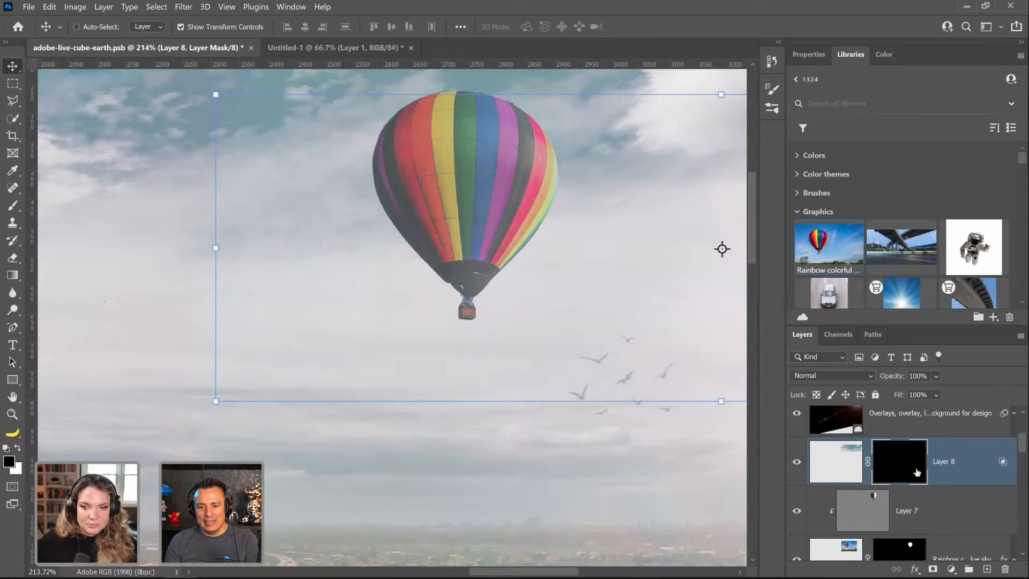
{"action": "left_click", "coordinate": [12, 205]}
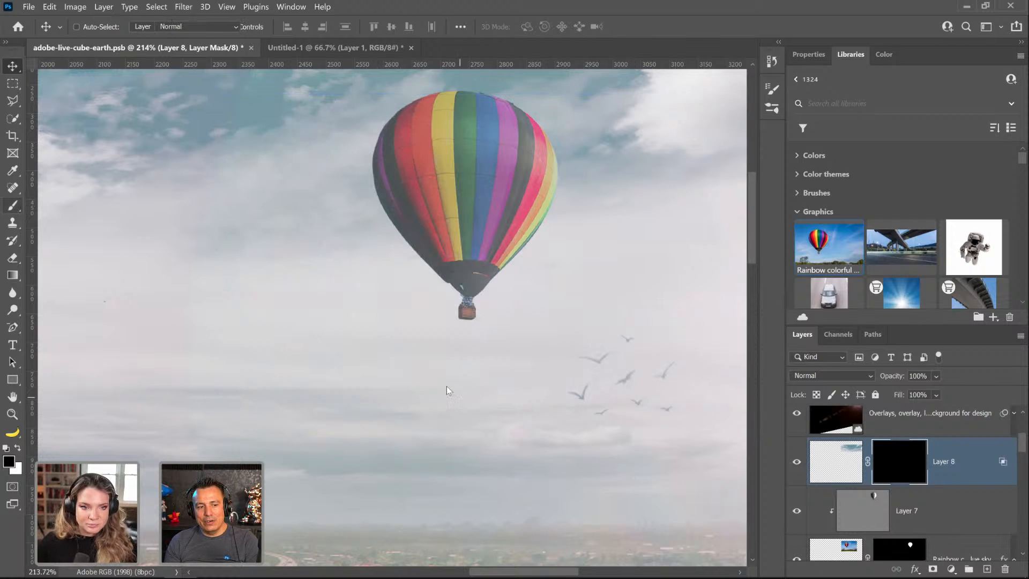
{"action": "left_click", "coordinate": [97, 28]}
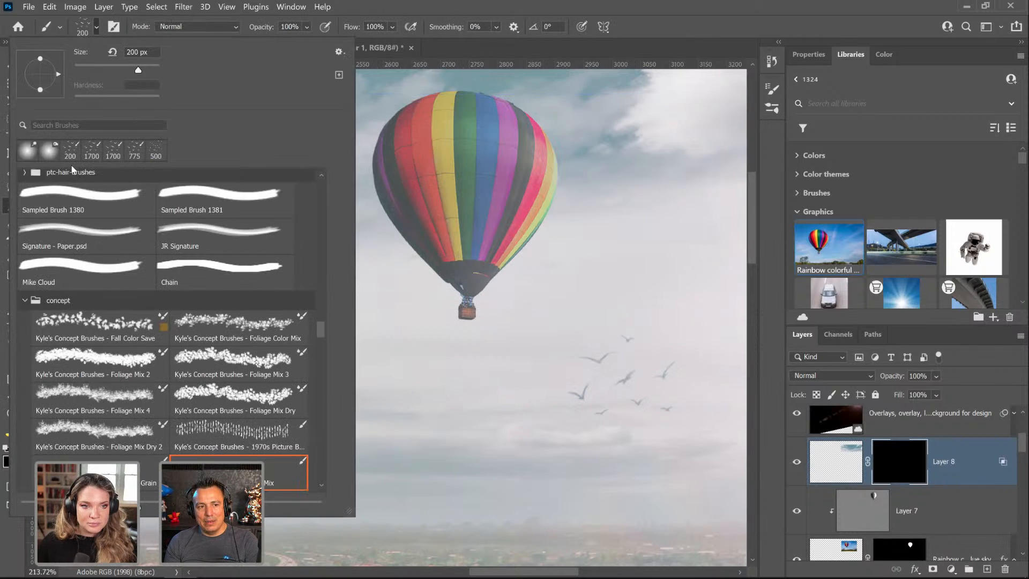
{"action": "left_click_drag", "start_coordinate": [324, 335], "coordinate": [330, 177]}
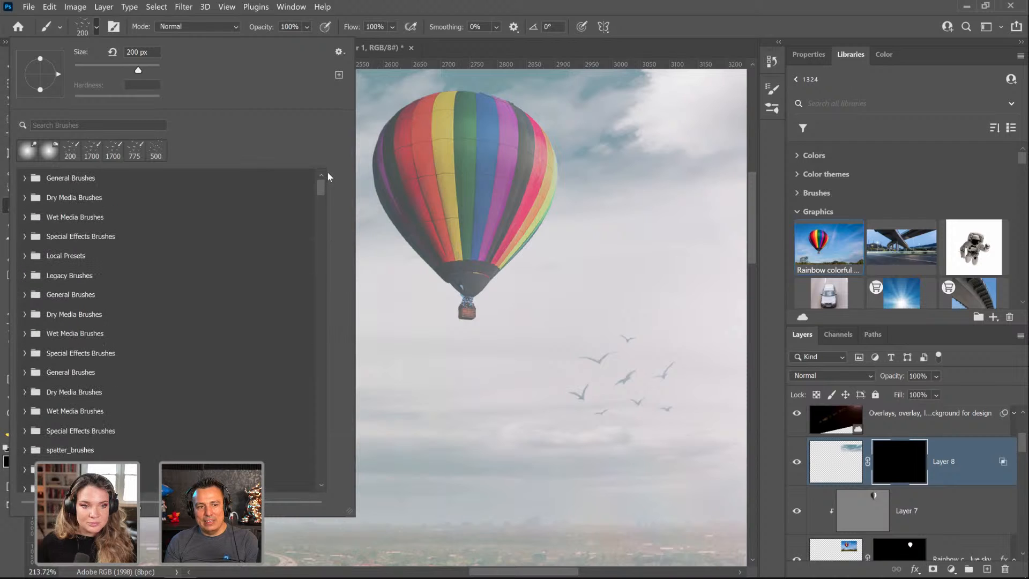
{"action": "left_click", "coordinate": [25, 177]}
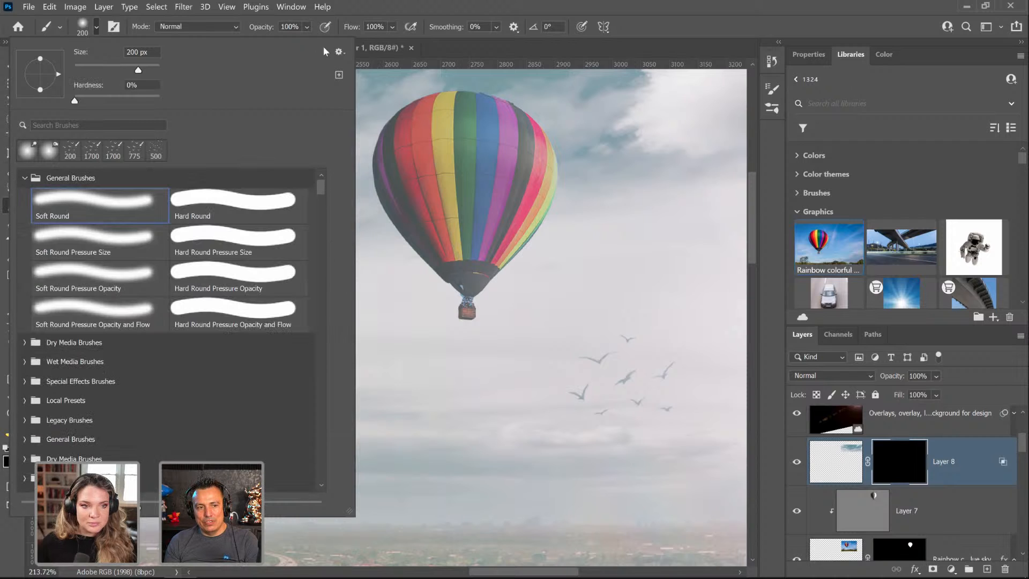
{"action": "left_click", "coordinate": [447, 12]}
{"action": "key", "text": "x"}
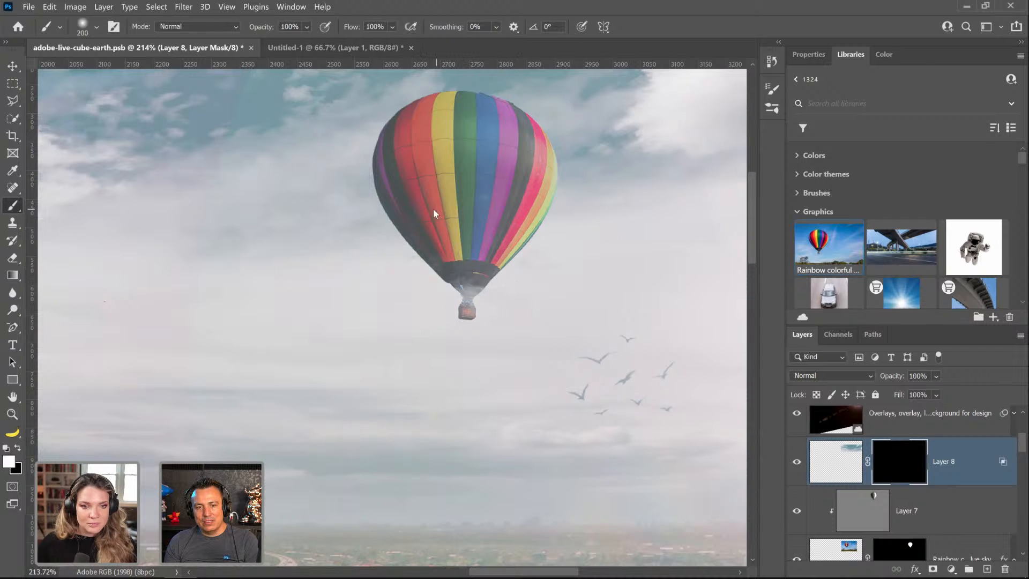
{"action": "mouse_move", "coordinate": [433, 210]}
{"action": "left_mouse_down"}
{"action": "mouse_move", "coordinate": [391, 218]}
{"action": "mouse_move", "coordinate": [379, 234]}
{"action": "left_mouse_up"}
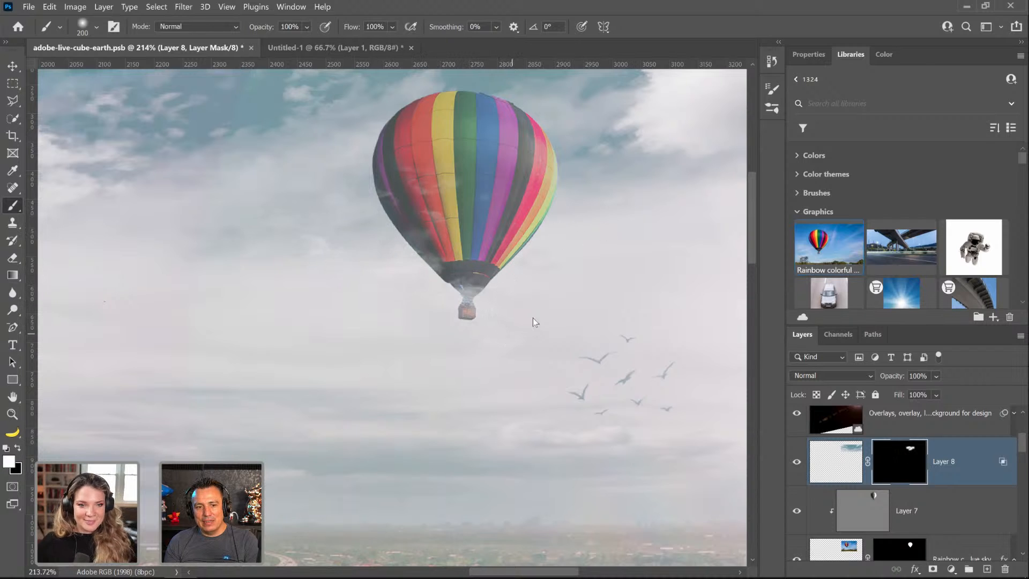
Step: Reduce the sky copy's opacity to 51% and save the document
{"action": "double_click", "coordinate": [12, 414]}
{"action": "right_click", "coordinate": [512, 394]}
{"action": "left_click", "coordinate": [521, 398]}
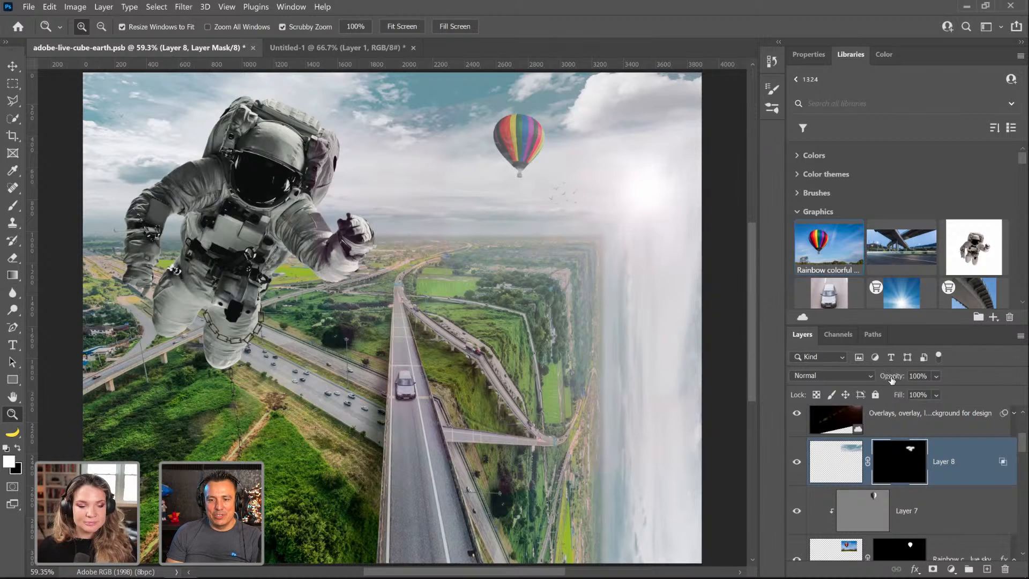
{"action": "mouse_move", "coordinate": [892, 380]}
{"action": "left_mouse_down"}
{"action": "mouse_move", "coordinate": [878, 380]}
{"action": "mouse_move", "coordinate": [892, 380]}
{"action": "left_mouse_up"}
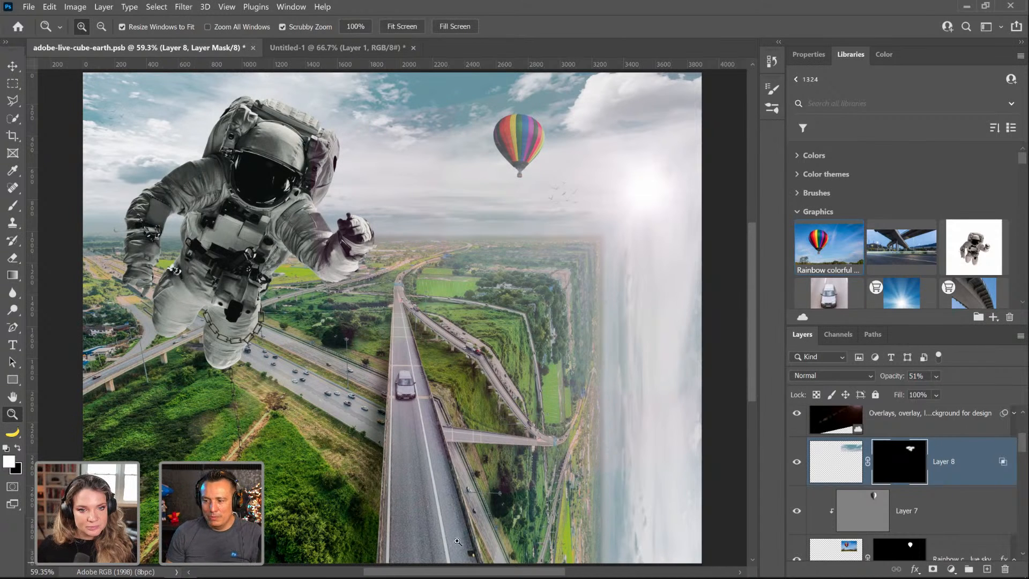
{"action": "left_click", "coordinate": [516, 461]}
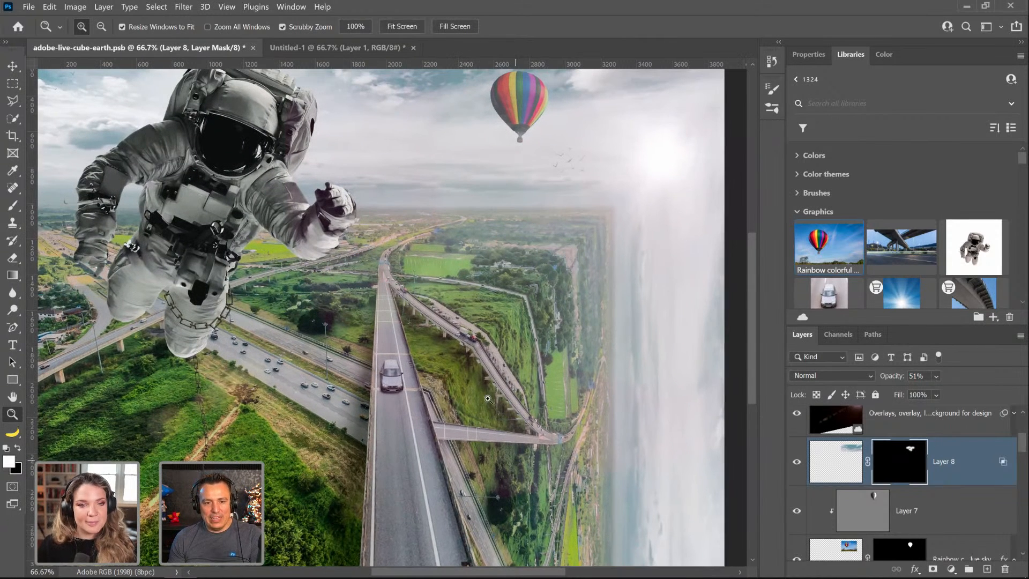
{"action": "key", "text": "ctrl+s"}
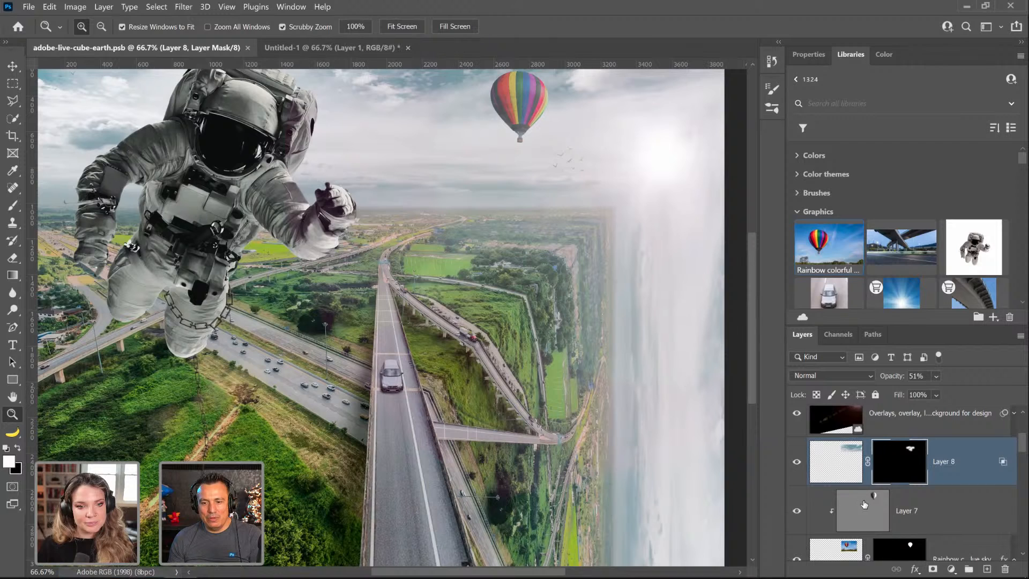
Step: Duplicate the Background layer and stack the copy directly above the Final layer
{"action": "scroll", "coordinate": [857, 509], "scroll_direction": "down", "scroll_amount": 10}
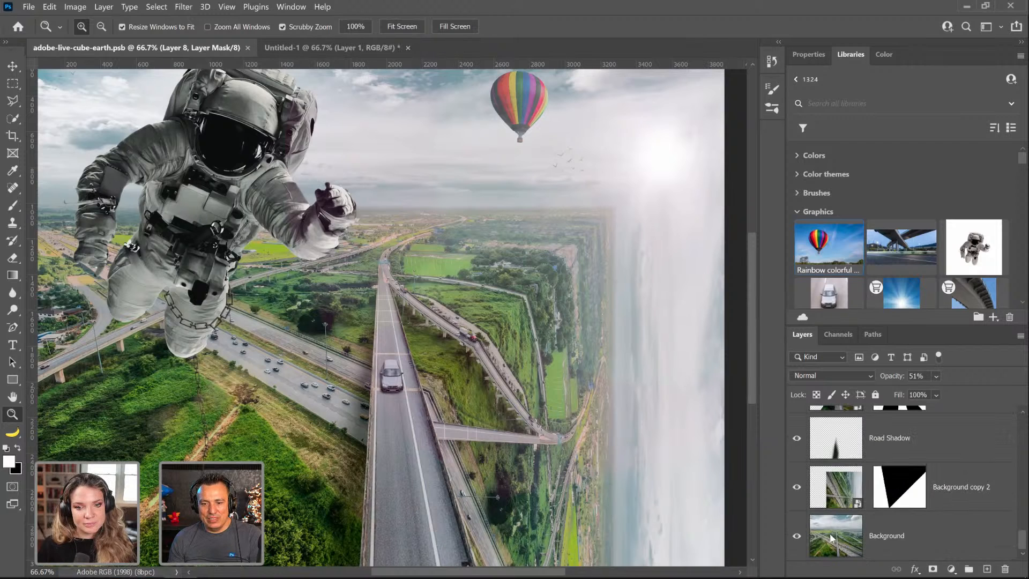
{"action": "left_click", "coordinate": [833, 538]}
{"action": "key", "text": "ctrl+j"}
{"action": "left_click_drag", "start_coordinate": [838, 546], "coordinate": [865, 484]}
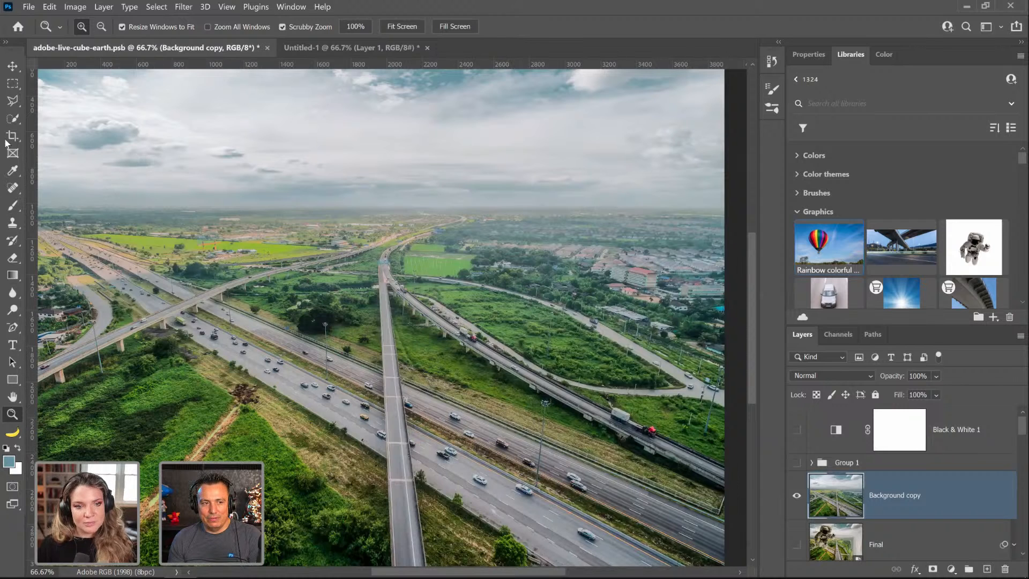
Step: Mask the Background copy to a freehand selection of the elevated road with the trucks and convert it to a smart object
{"action": "left_click_drag", "start_coordinate": [13, 100], "coordinate": [51, 101]}
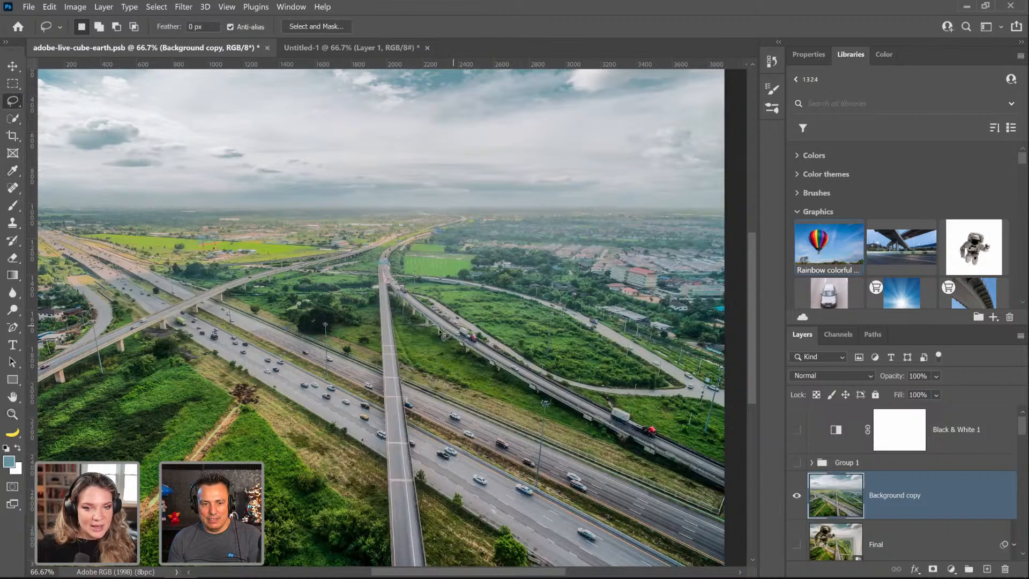
{"action": "mouse_move", "coordinate": [439, 338]}
{"action": "left_mouse_down"}
{"action": "mouse_move", "coordinate": [539, 420]}
{"action": "mouse_move", "coordinate": [736, 503]}
{"action": "mouse_move", "coordinate": [737, 458]}
{"action": "mouse_move", "coordinate": [578, 388]}
{"action": "mouse_move", "coordinate": [493, 319]}
{"action": "mouse_move", "coordinate": [436, 308]}
{"action": "mouse_move", "coordinate": [435, 333]}
{"action": "left_mouse_up"}
{"action": "left_click", "coordinate": [930, 570]}
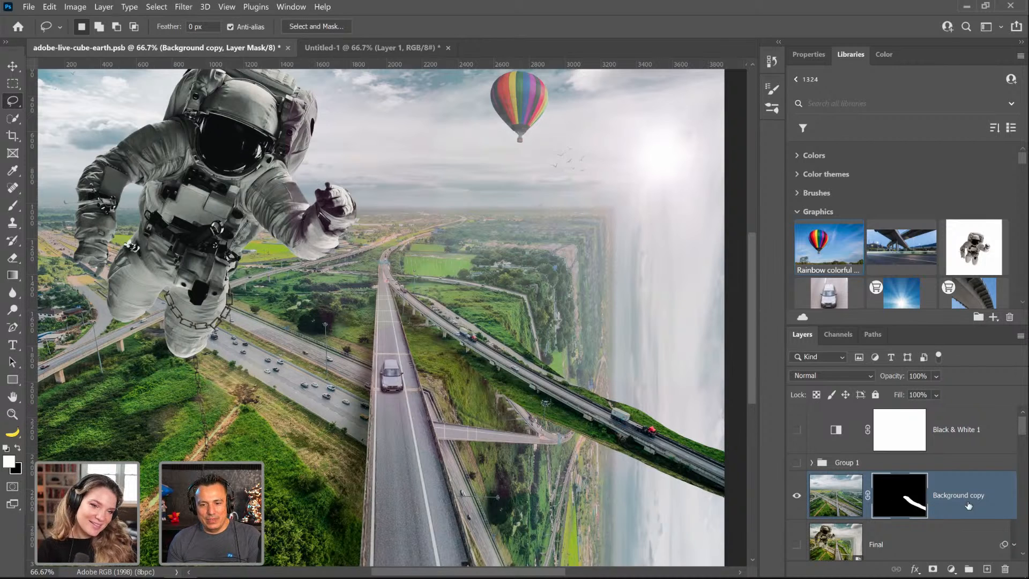
{"action": "right_click", "coordinate": [975, 466]}
{"action": "left_click", "coordinate": [858, 212]}
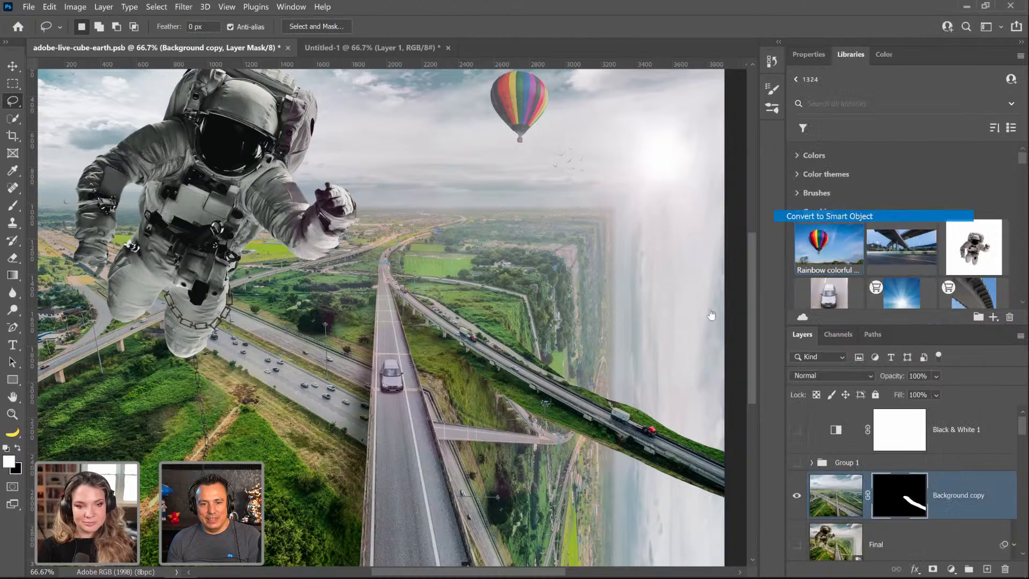
Step: Distort the road cutout with its reference point on its upper-left corner, pulling its right side outward and upward past the canvas edge
{"action": "key", "text": "ctrl+t"}
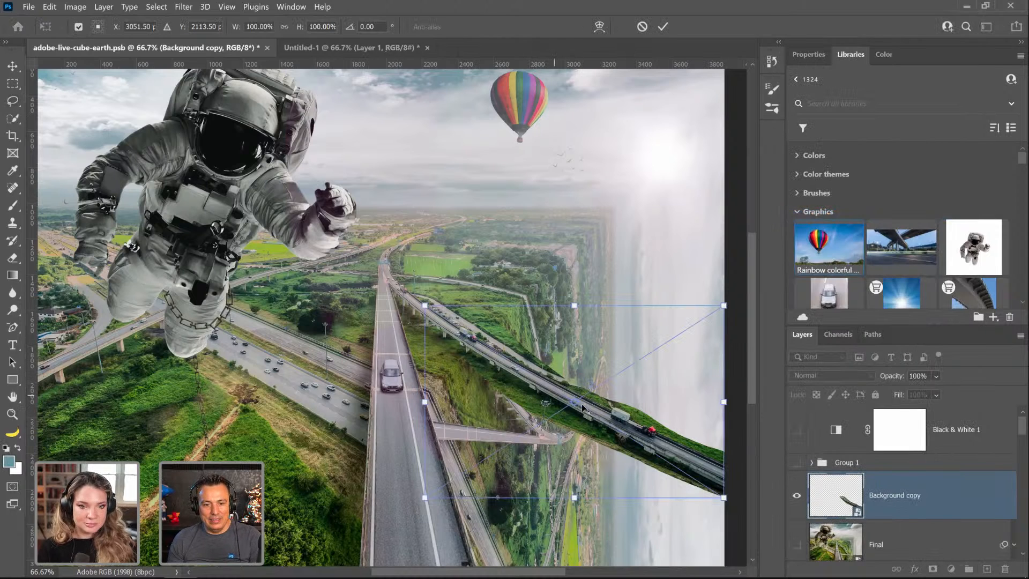
{"action": "left_click_drag", "start_coordinate": [455, 344], "coordinate": [425, 306]}
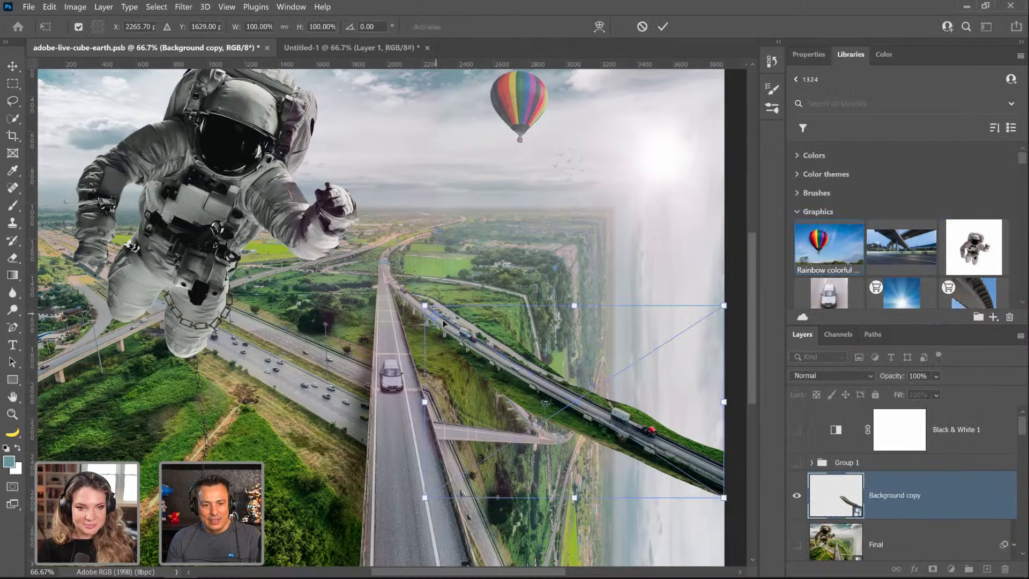
{"action": "scroll", "coordinate": [466, 347], "scroll_direction": "down", "scroll_amount": 4}
{"action": "right_click", "coordinate": [485, 355]}
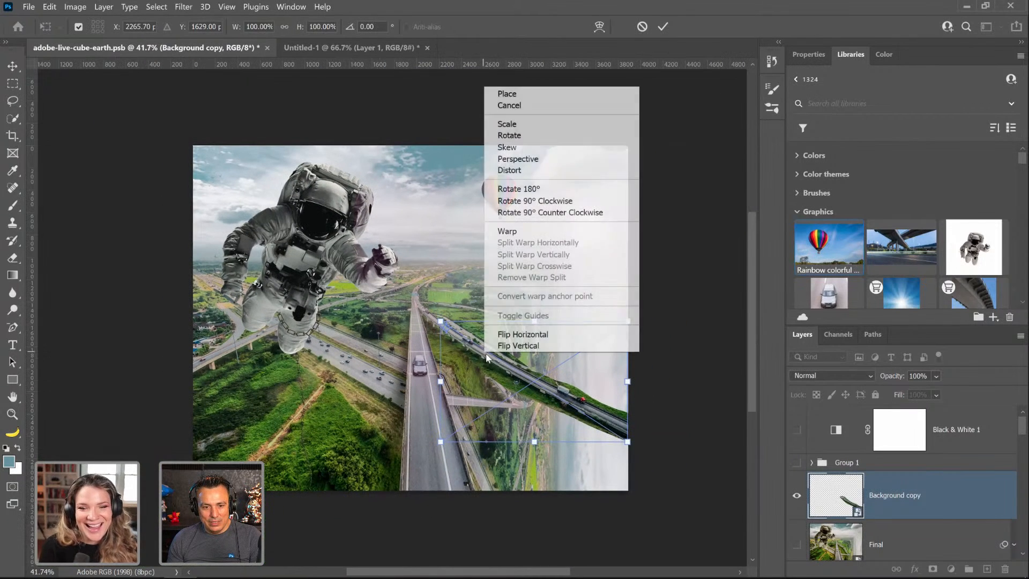
{"action": "key", "text": "Escape"}
{"action": "right_click", "coordinate": [508, 386]}
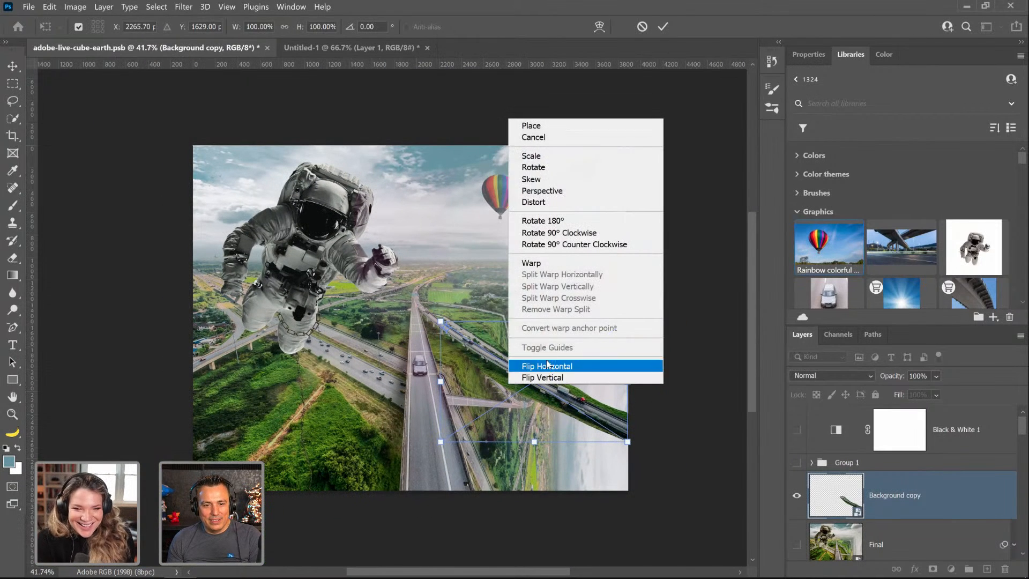
{"action": "left_click", "coordinate": [566, 203]}
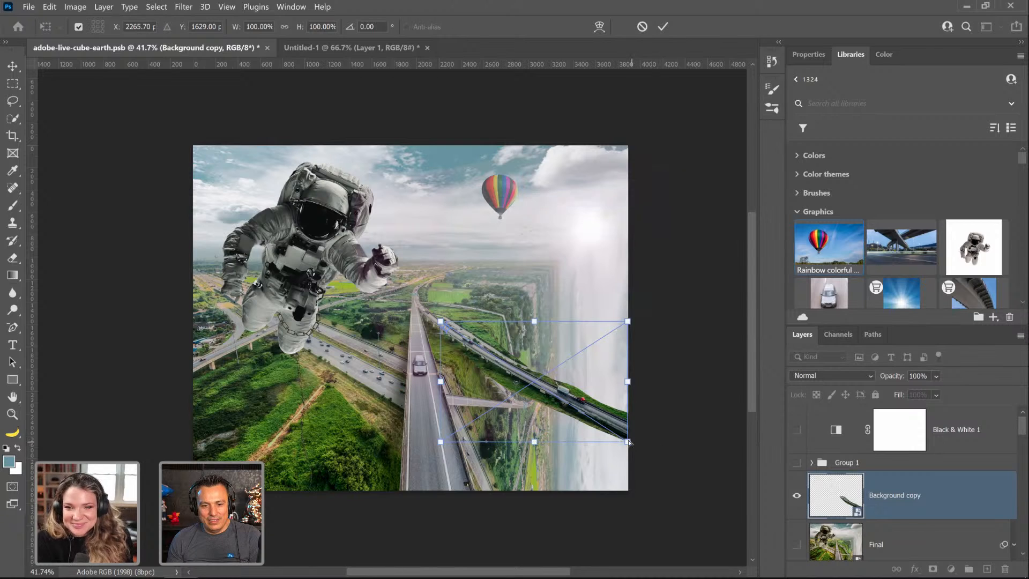
{"action": "left_click_drag", "start_coordinate": [628, 441], "coordinate": [660, 472]}
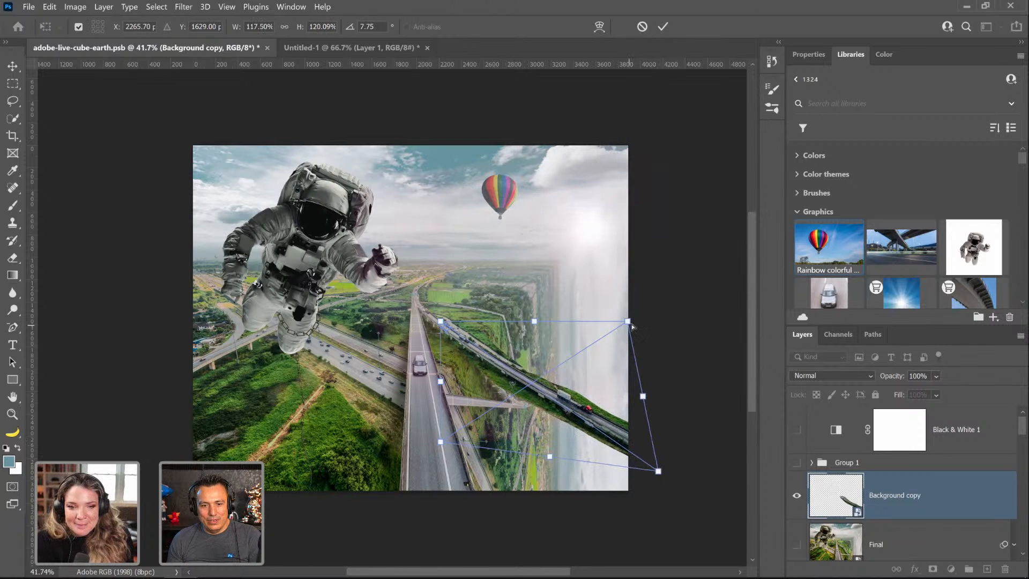
{"action": "left_click_drag", "start_coordinate": [627, 321], "coordinate": [701, 249]}
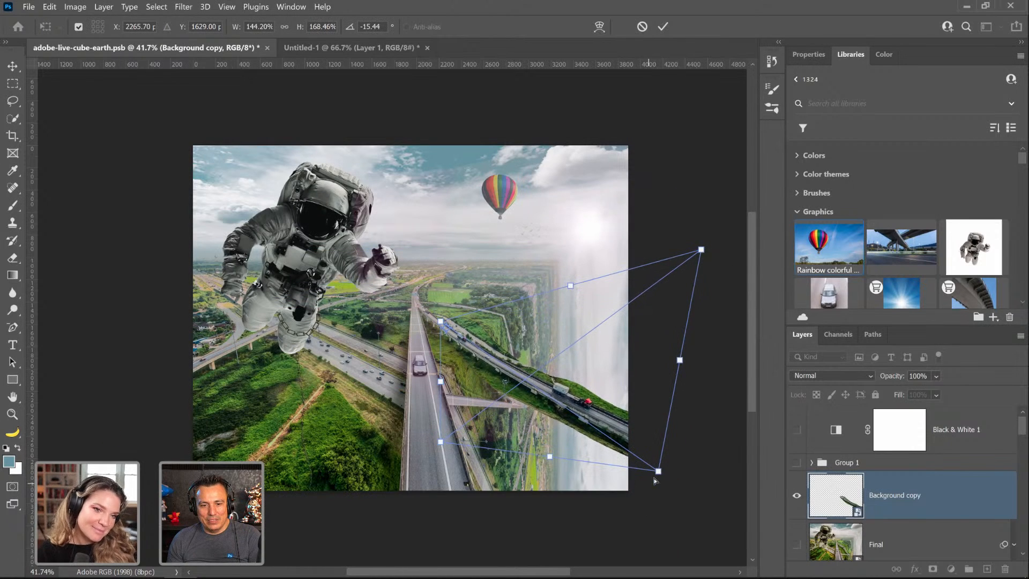
{"action": "left_click_drag", "start_coordinate": [655, 480], "coordinate": [690, 481]}
{"action": "left_click_drag", "start_coordinate": [688, 360], "coordinate": [673, 309]}
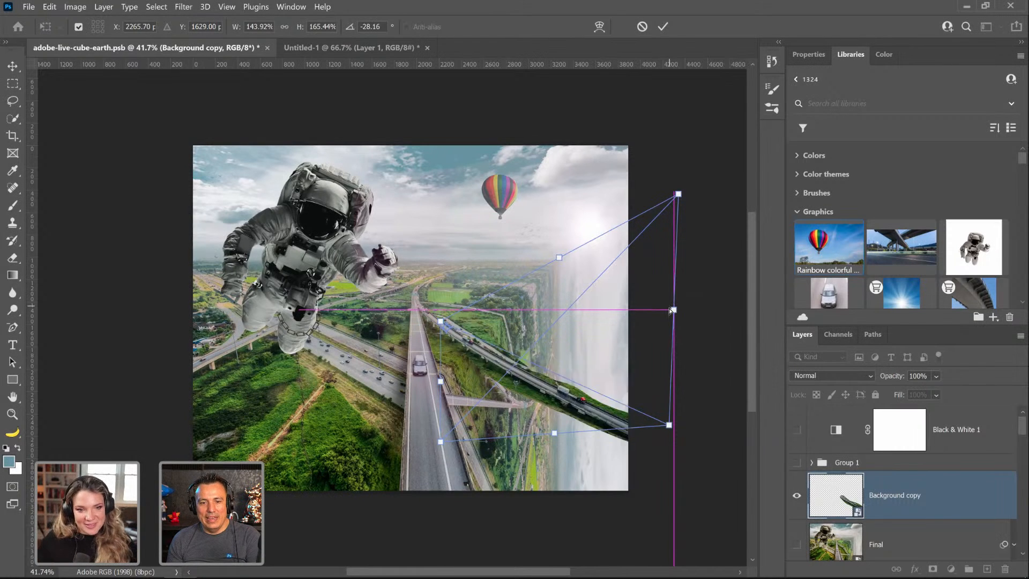
{"action": "key", "text": "Return"}
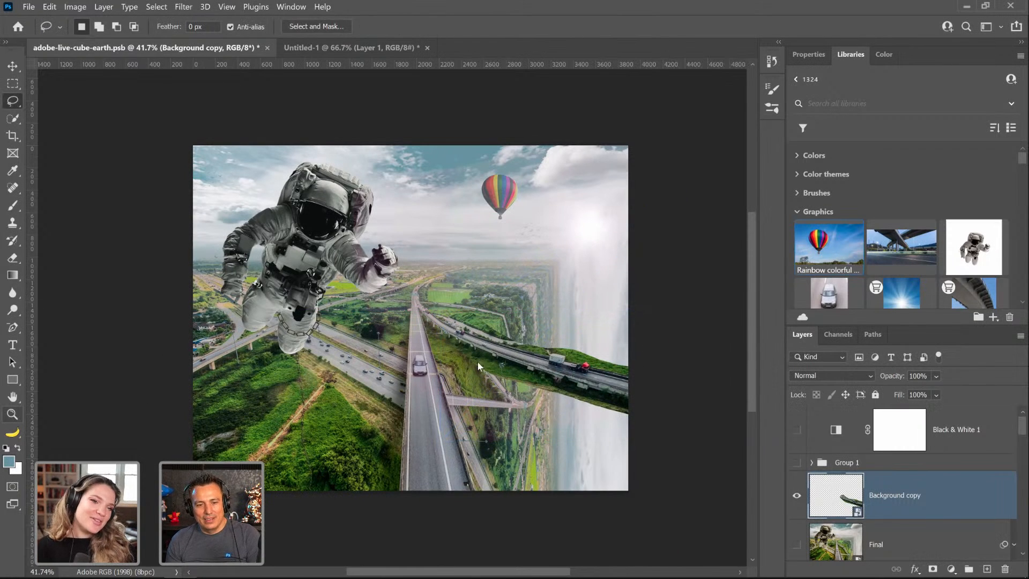
Step: Examine the distorted road up close and compare the composite with and without the road layer
{"action": "left_click", "coordinate": [12, 417]}
{"action": "left_click", "coordinate": [523, 349]}
{"action": "left_click", "coordinate": [470, 355]}
{"action": "left_click", "coordinate": [457, 353]}
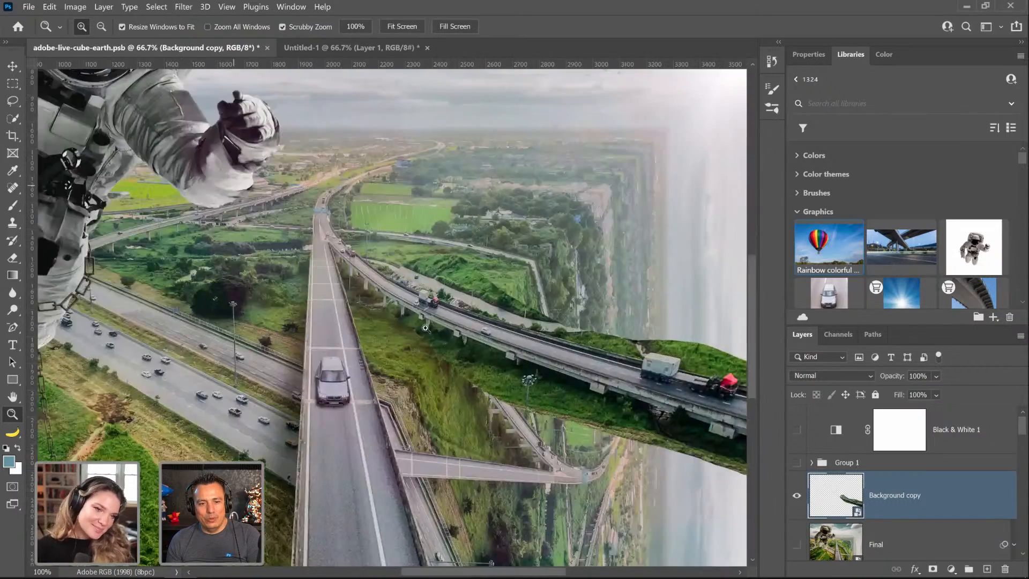
{"action": "left_click", "coordinate": [456, 355]}
{"action": "left_click_drag", "start_coordinate": [466, 347], "coordinate": [312, 317]}
{"action": "left_click_drag", "start_coordinate": [616, 364], "coordinate": [435, 370]}
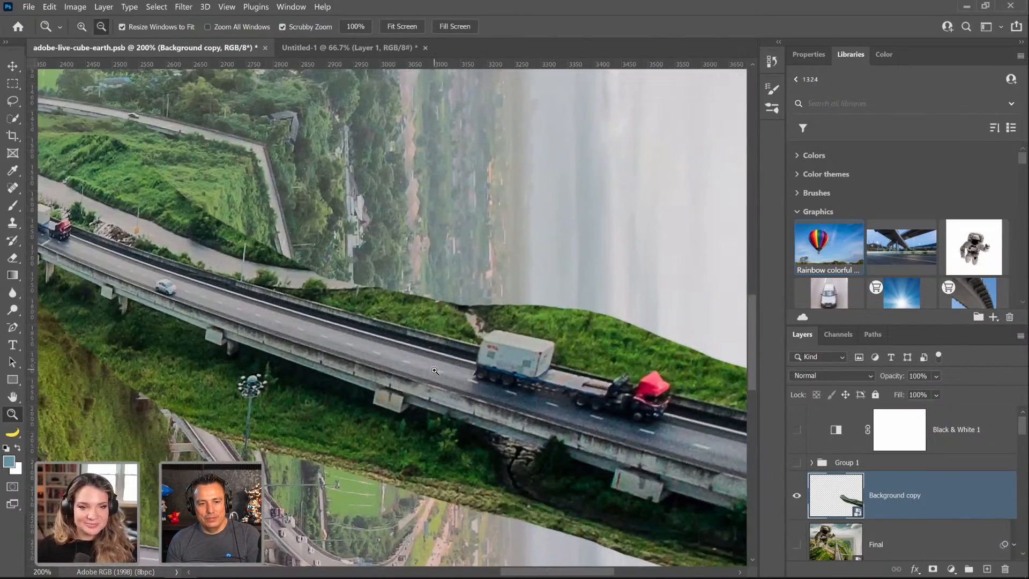
{"action": "left_click", "coordinate": [436, 370], "text": "alt"}
{"action": "left_click", "coordinate": [796, 499]}
{"action": "left_click", "coordinate": [797, 498]}
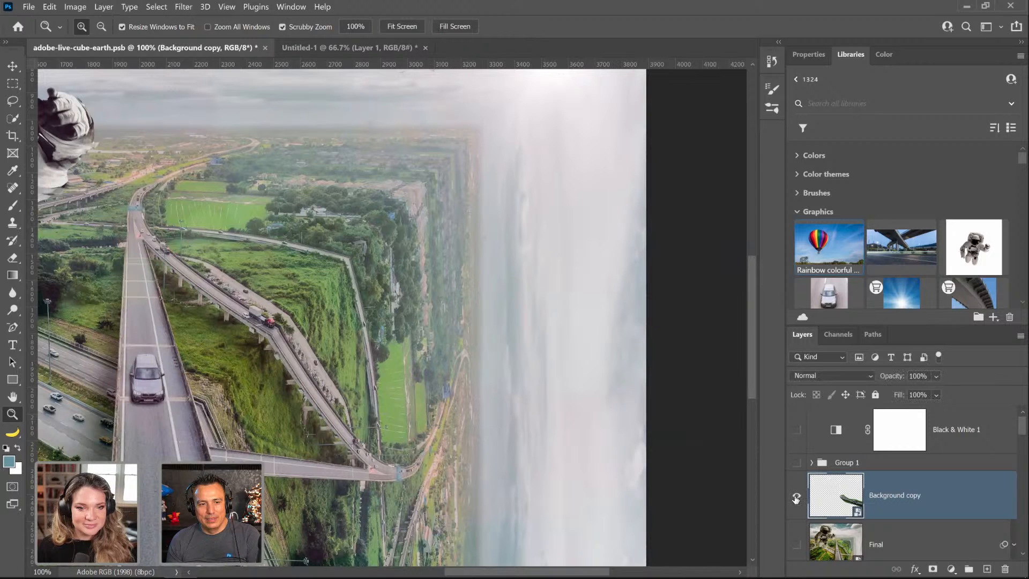
{"action": "left_click", "coordinate": [796, 498]}
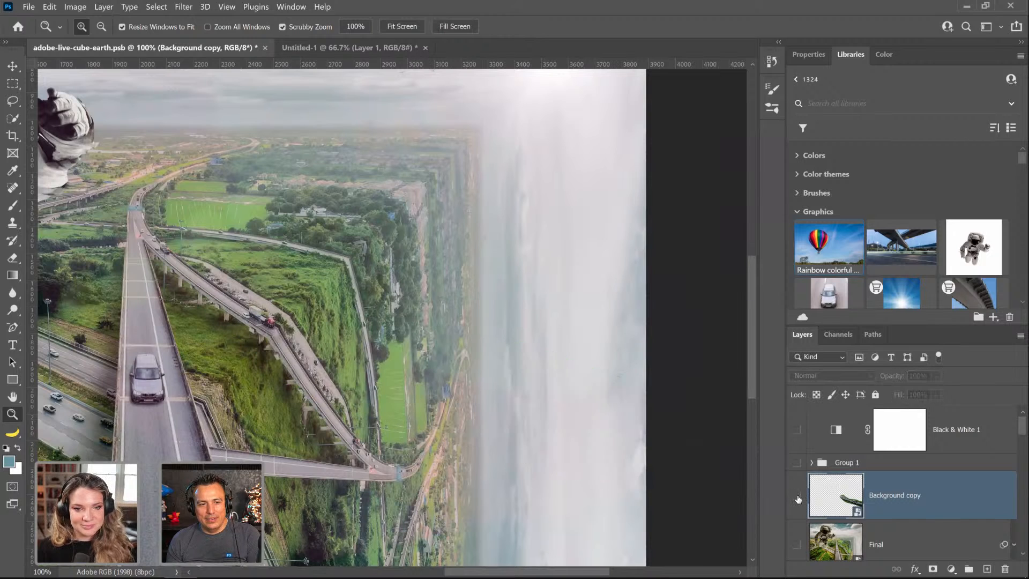
{"action": "left_click", "coordinate": [797, 498]}
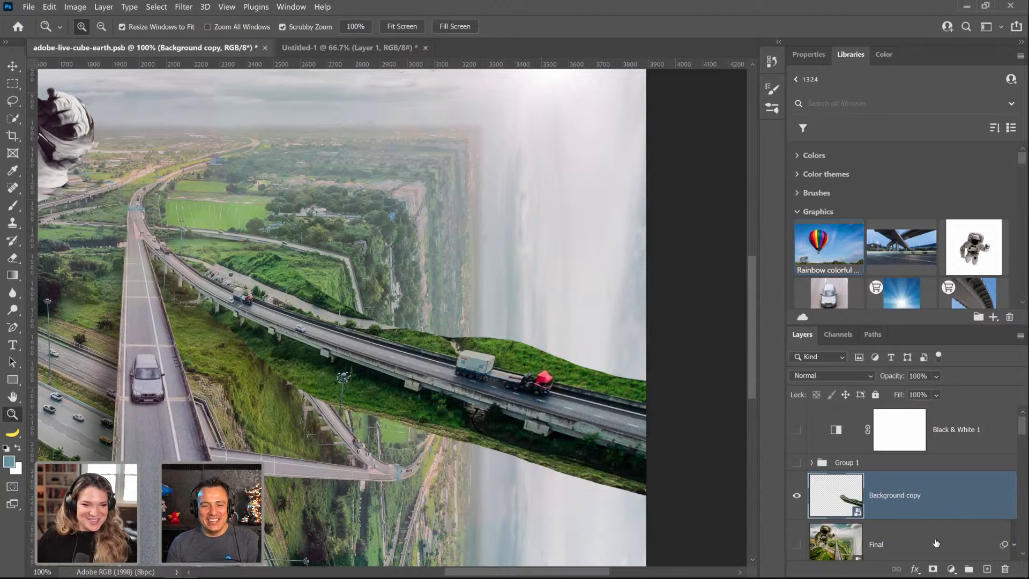
Step: Open the Background copy smart object and outline the area above the road's upper edge and trucks with the Polygonal Lasso
{"action": "double_click", "coordinate": [840, 499]}
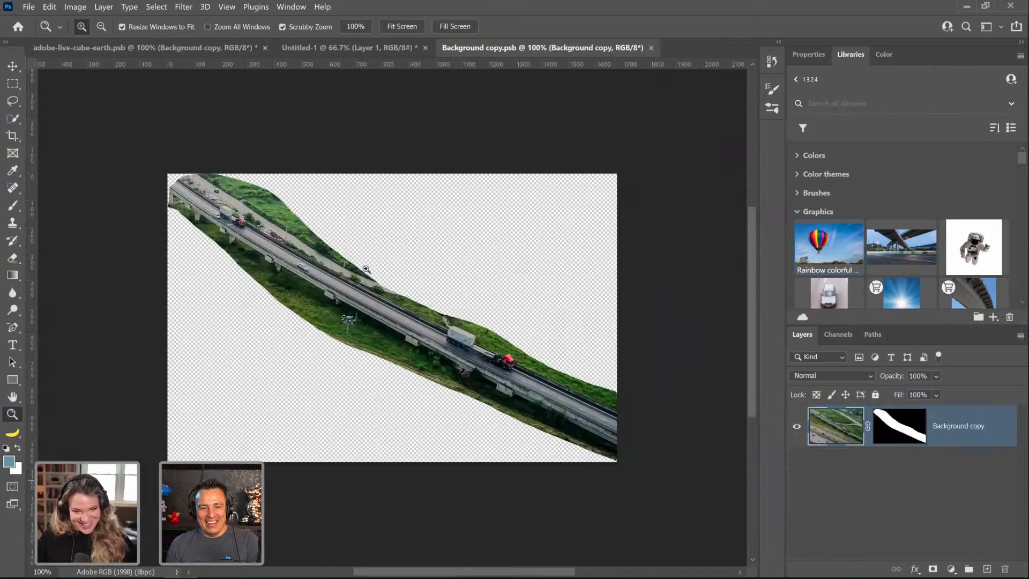
{"action": "mouse_move", "coordinate": [212, 182]}
{"action": "left_mouse_down"}
{"action": "mouse_move", "coordinate": [294, 260]}
{"action": "mouse_move", "coordinate": [279, 276]}
{"action": "mouse_move", "coordinate": [284, 289]}
{"action": "left_mouse_up"}
{"action": "right_click", "coordinate": [294, 261]}
{"action": "left_click", "coordinate": [309, 271]}
{"action": "left_click", "coordinate": [15, 104]}
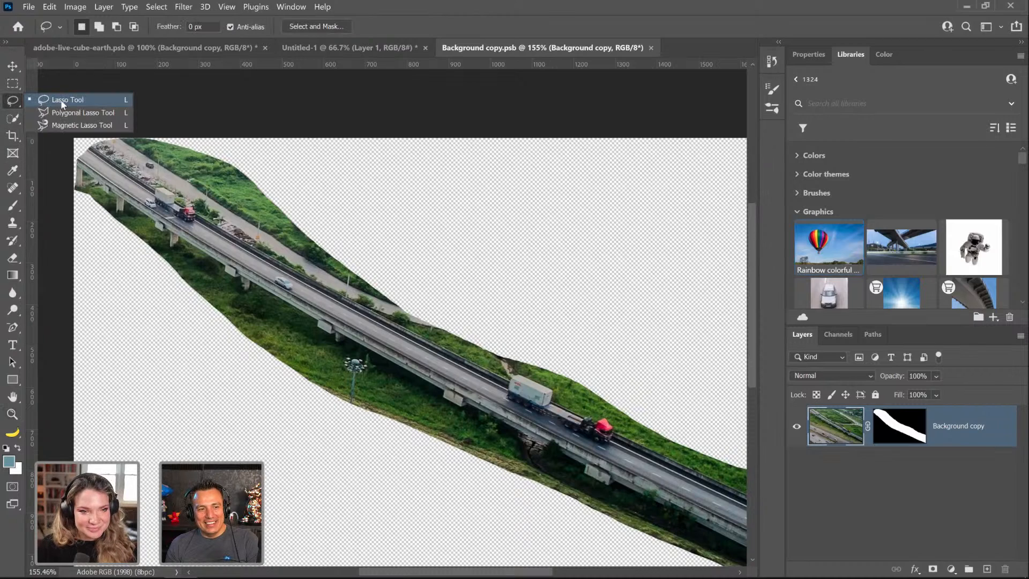
{"action": "left_click", "coordinate": [70, 113]}
{"action": "left_click", "coordinate": [90, 147]}
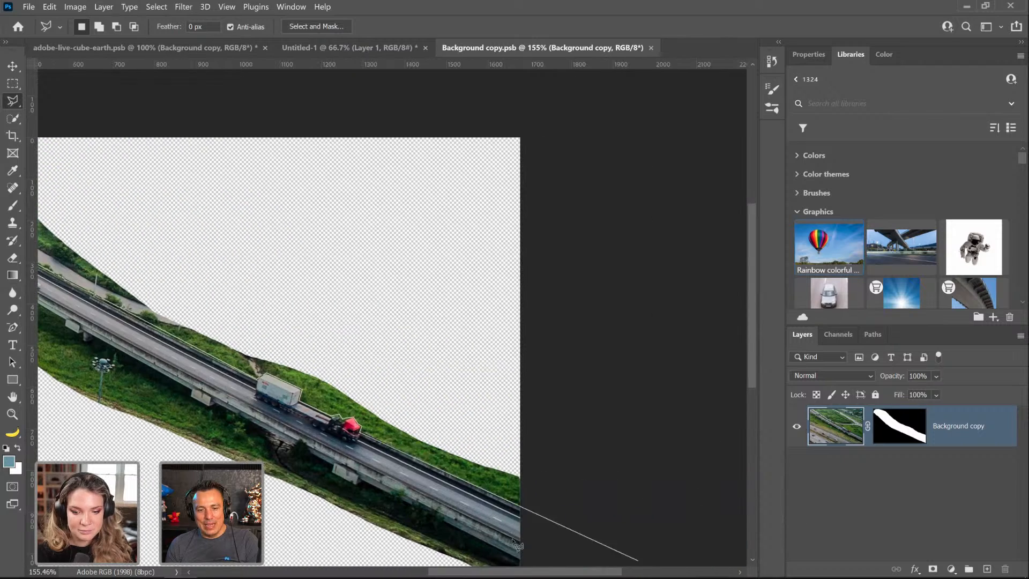
{"action": "left_click", "coordinate": [538, 510]}
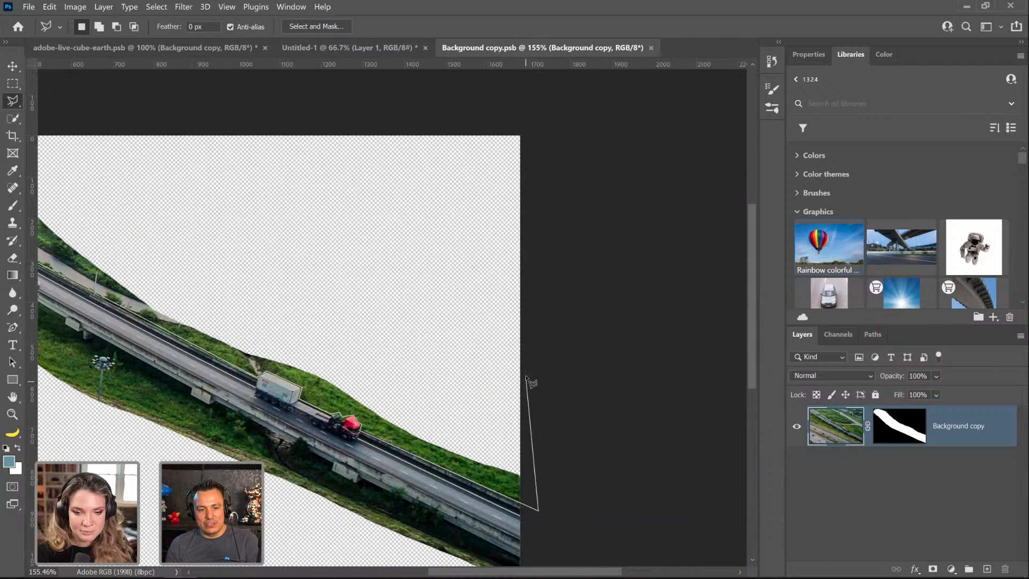
{"action": "left_click", "coordinate": [523, 375]}
{"action": "left_click", "coordinate": [266, 235]}
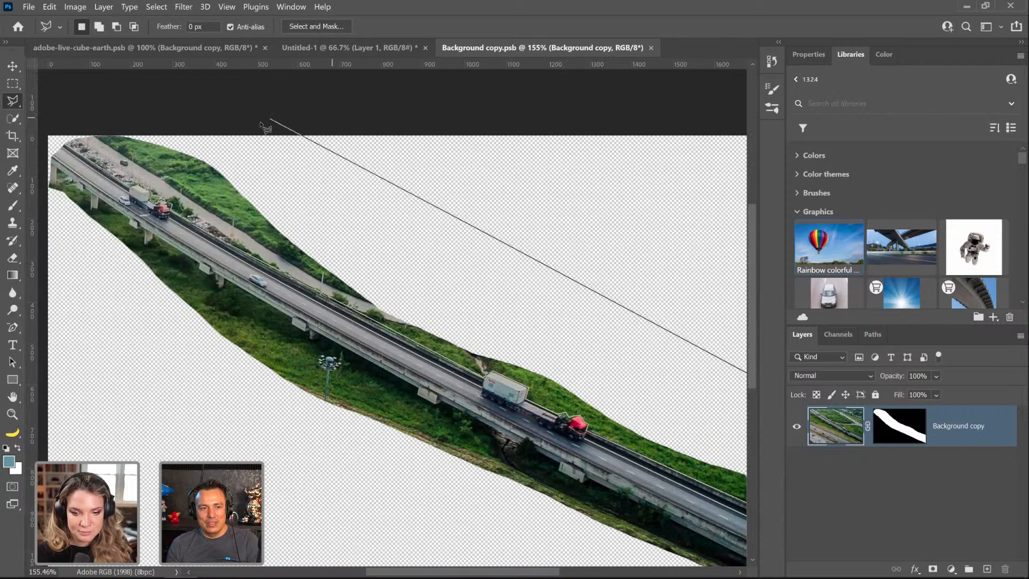
{"action": "left_click", "coordinate": [260, 122]}
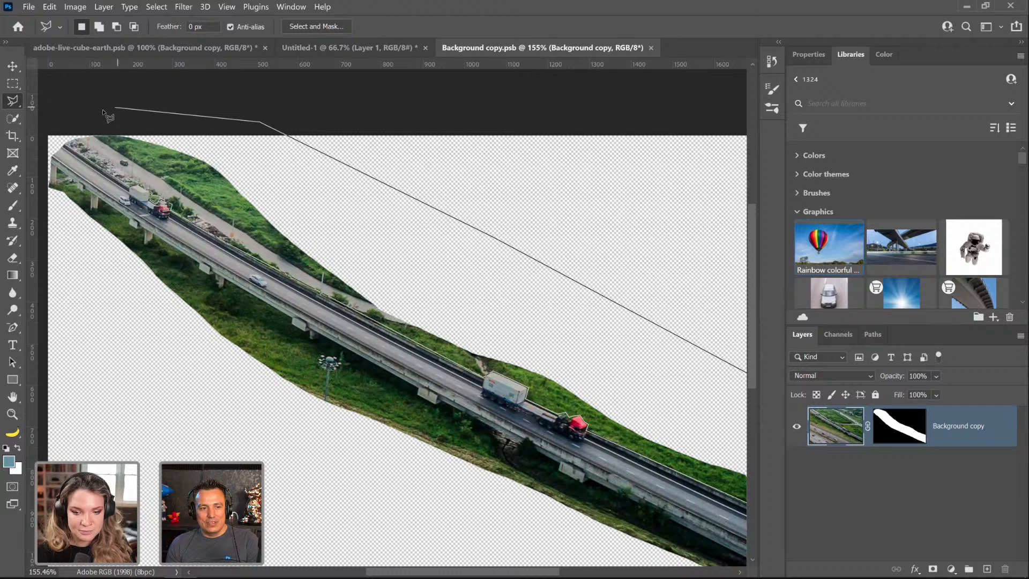
{"action": "double_click", "coordinate": [76, 117]}
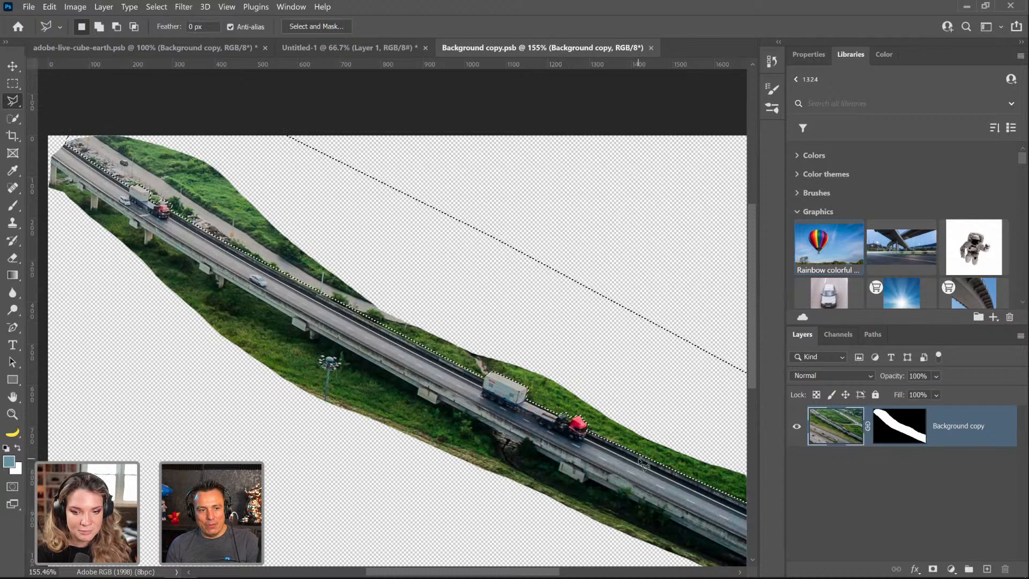
Step: Hide the selected area above the road on the layer mask and clear the selection
{"action": "left_click", "coordinate": [899, 426]}
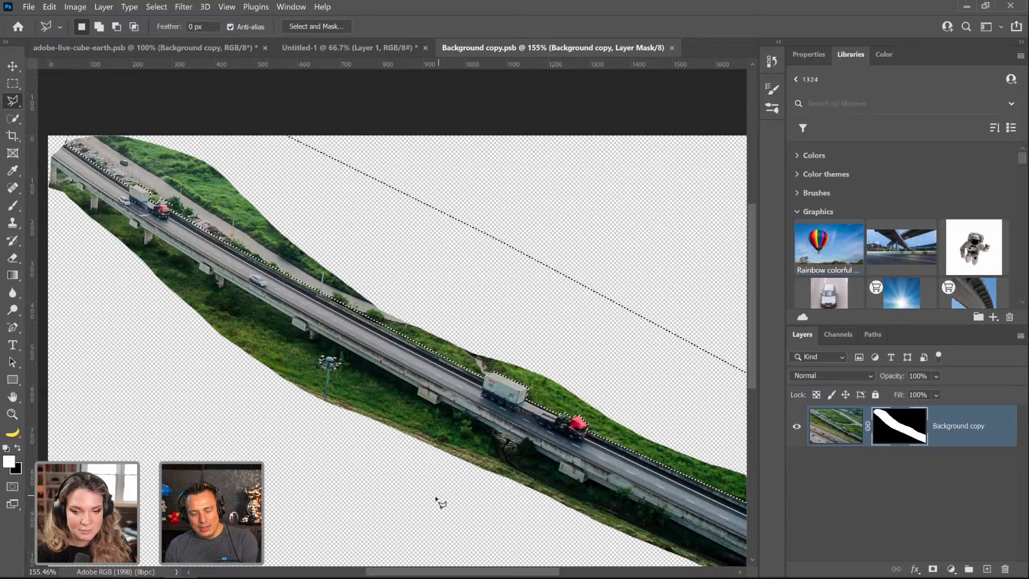
{"action": "key", "text": "Delete"}
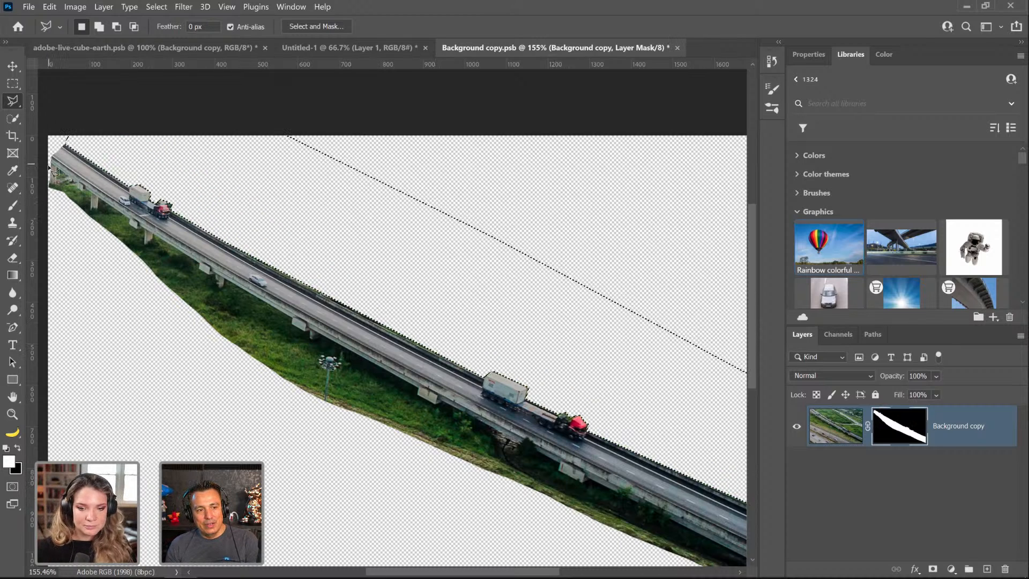
{"action": "key", "text": "ctrl+d"}
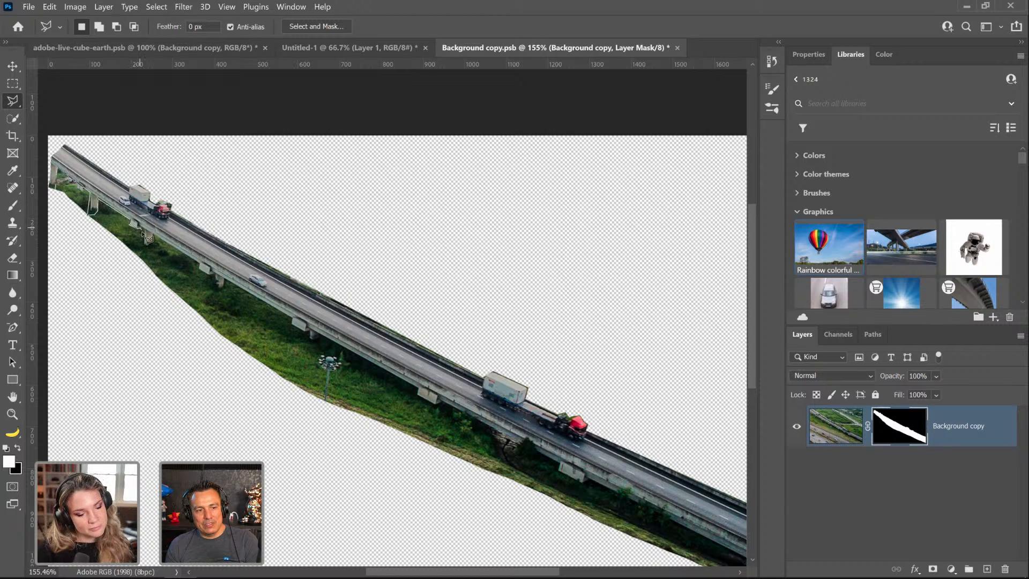
Step: Outline the road's underside, including its support pillars, with the Polygonal Lasso and invert the selection
{"action": "left_click", "coordinate": [143, 251]}
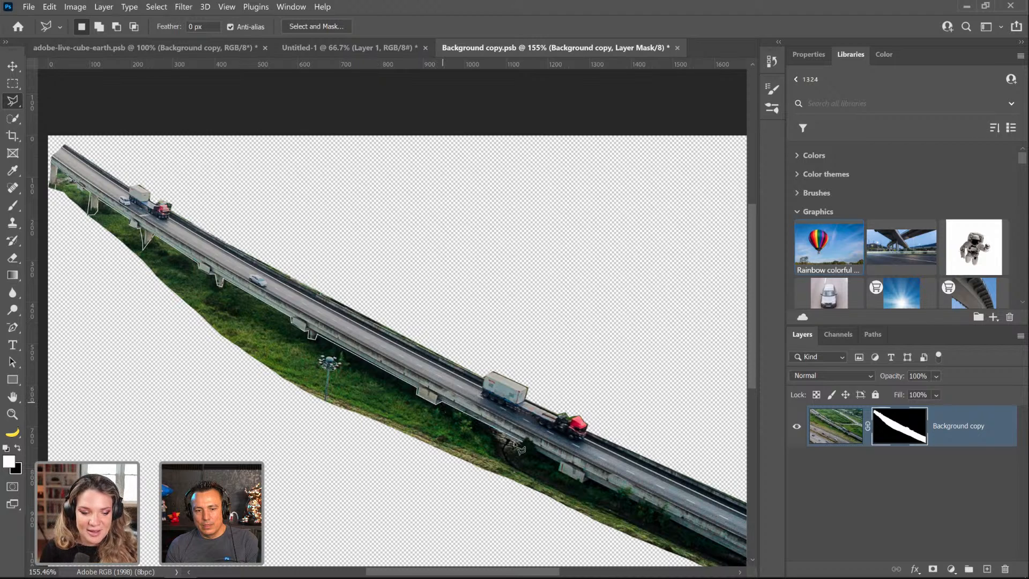
{"action": "left_click", "coordinate": [588, 479]}
{"action": "left_click_drag", "start_coordinate": [638, 486], "coordinate": [345, 263]}
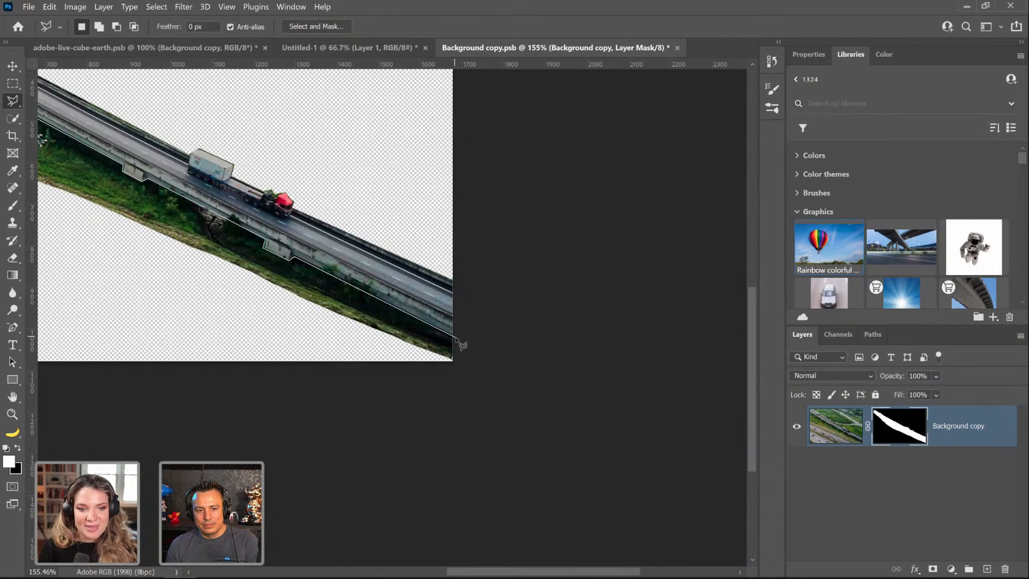
{"action": "double_click", "coordinate": [456, 321]}
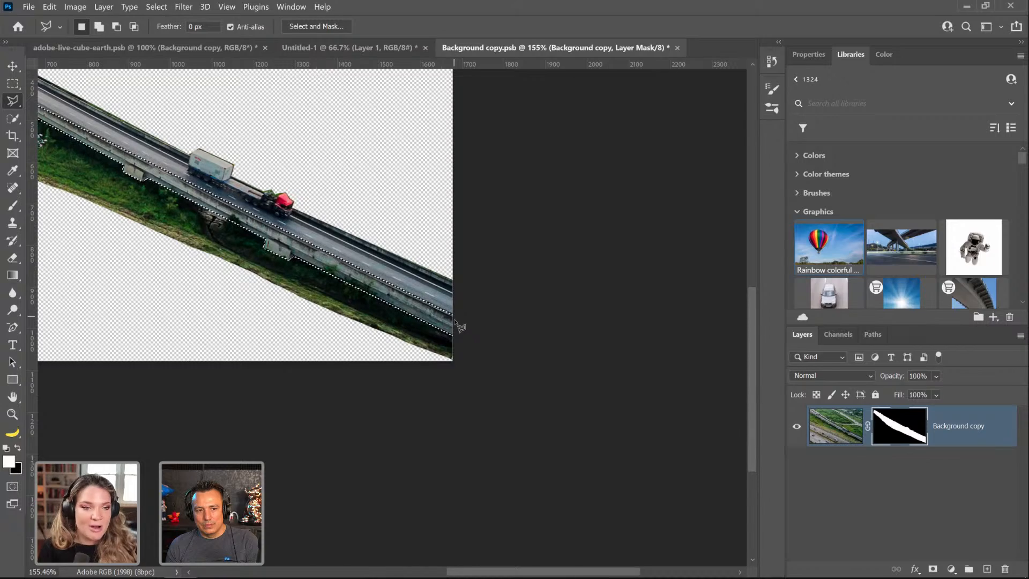
{"action": "left_click_drag", "start_coordinate": [500, 370], "coordinate": [588, 396]}
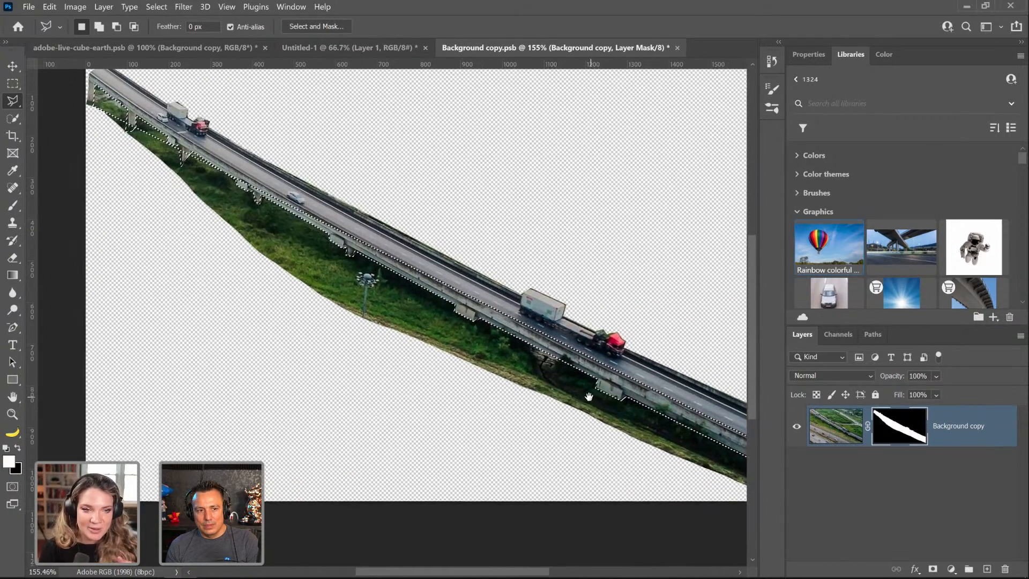
{"action": "right_click", "coordinate": [564, 363]}
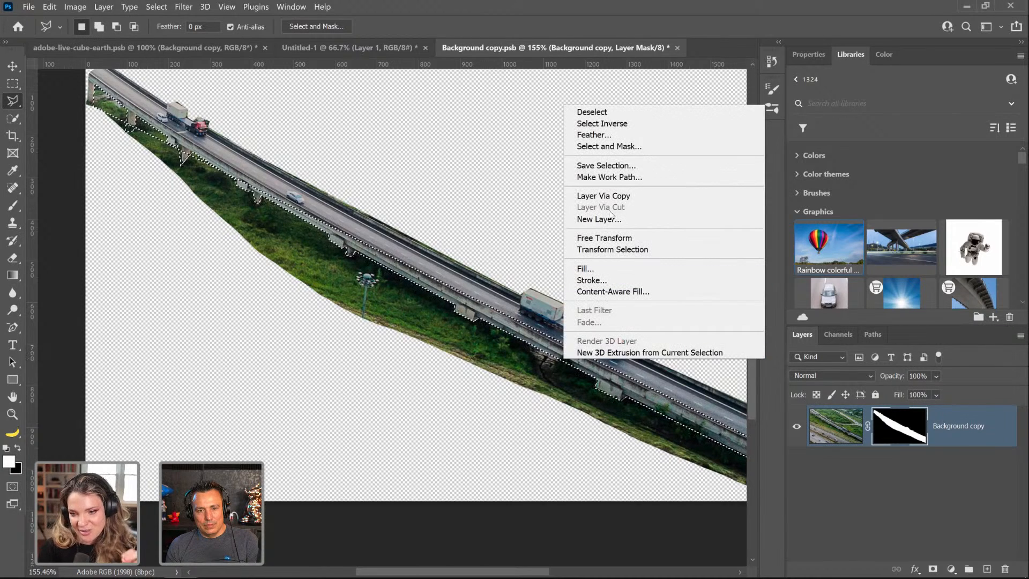
{"action": "left_click", "coordinate": [621, 124]}
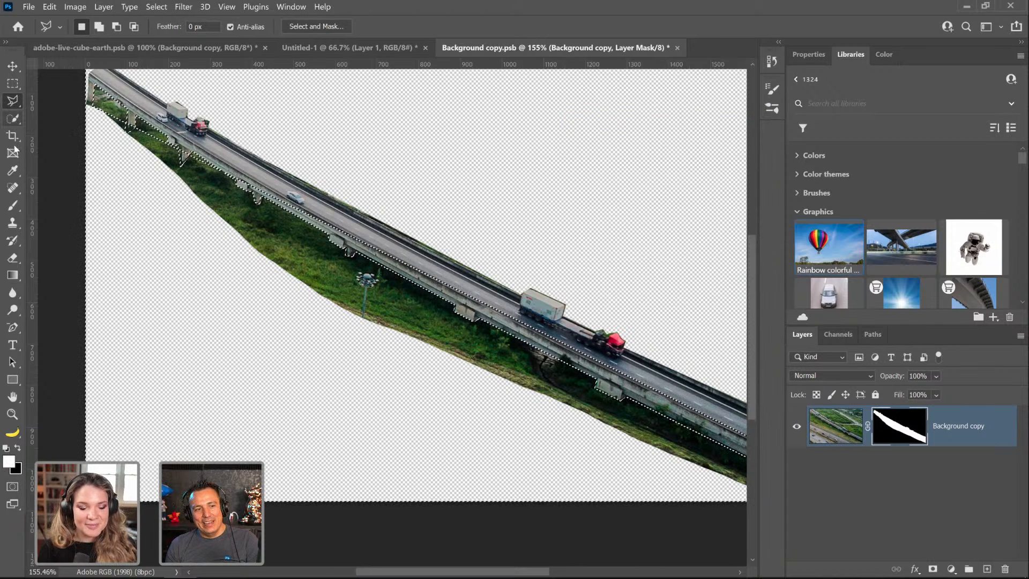
Step: Paint black on the mask to hide grass beneath the middle of the road, and reduce the brush size to 60
{"action": "key", "text": "b"}
{"action": "key", "text": "x"}
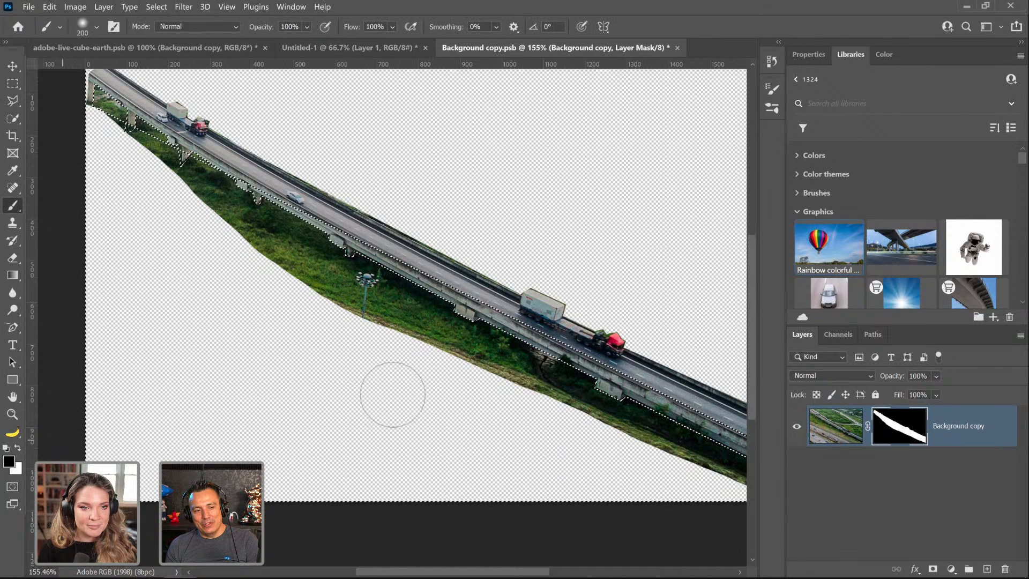
{"action": "key", "text": "bracketleft"}
{"action": "mouse_move", "coordinate": [471, 369]}
{"action": "left_mouse_down"}
{"action": "mouse_move", "coordinate": [455, 349]}
{"action": "mouse_move", "coordinate": [452, 363]}
{"action": "mouse_move", "coordinate": [452, 332]}
{"action": "mouse_move", "coordinate": [482, 337]}
{"action": "mouse_move", "coordinate": [447, 316]}
{"action": "mouse_move", "coordinate": [419, 324]}
{"action": "left_mouse_up"}
{"action": "key", "text": "bracketleft"}
{"action": "key", "text": "bracketleft"}
{"action": "key", "text": "bracketleft"}
{"action": "key", "text": "bracketleft"}
{"action": "key", "text": "bracketleft"}
{"action": "key", "text": "bracketleft"}
{"action": "key", "text": "bracketleft"}
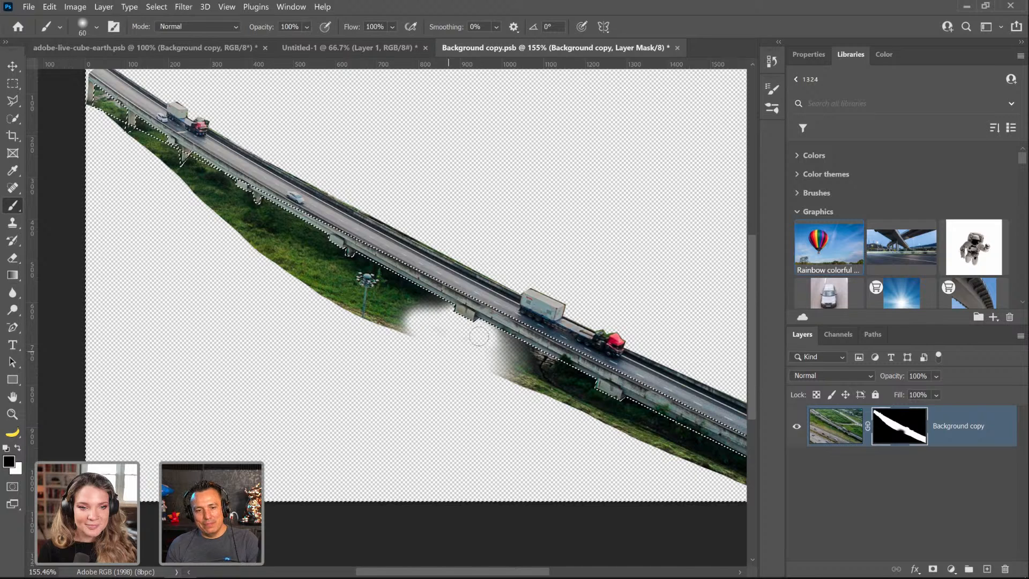
Step: Paint out the remaining grass along the road's underside on the mask with the size 60 brush and clear the selection
{"action": "mouse_move", "coordinate": [478, 337]}
{"action": "left_mouse_down"}
{"action": "mouse_move", "coordinate": [541, 360]}
{"action": "mouse_move", "coordinate": [302, 270]}
{"action": "mouse_move", "coordinate": [369, 295]}
{"action": "mouse_move", "coordinate": [335, 268]}
{"action": "mouse_move", "coordinate": [416, 320]}
{"action": "left_mouse_up"}
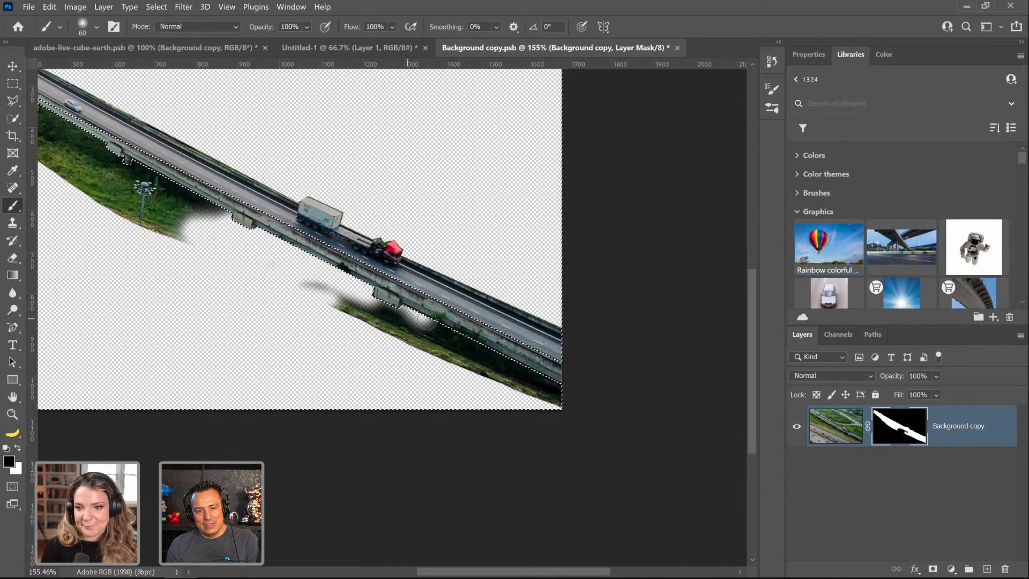
{"action": "key", "text": "ctrl+z"}
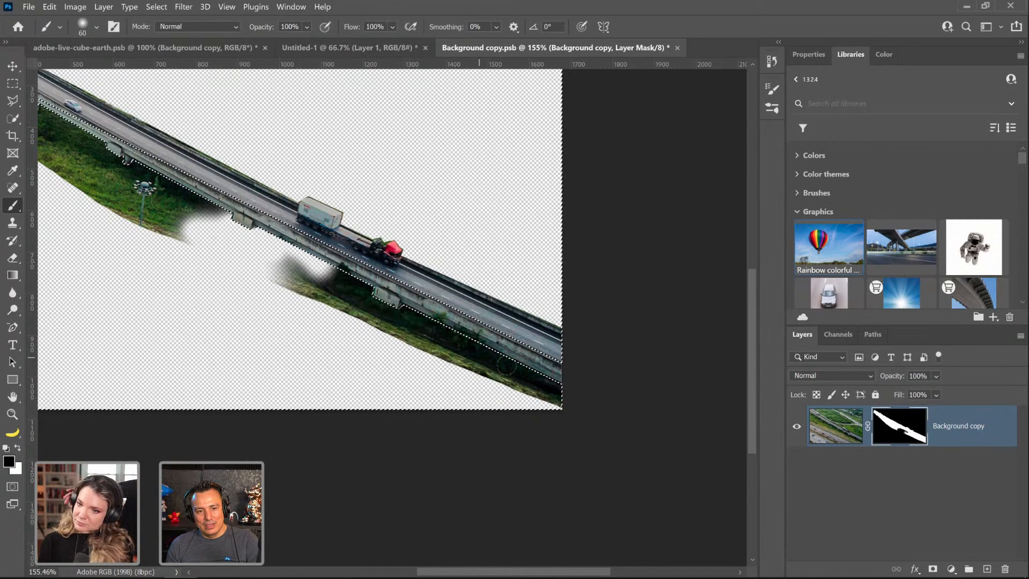
{"action": "mouse_move", "coordinate": [557, 396]}
{"action": "left_mouse_down"}
{"action": "mouse_move", "coordinate": [499, 389]}
{"action": "mouse_move", "coordinate": [329, 315]}
{"action": "mouse_move", "coordinate": [230, 257]}
{"action": "mouse_move", "coordinate": [225, 243]}
{"action": "mouse_move", "coordinate": [451, 338]}
{"action": "mouse_move", "coordinate": [518, 385]}
{"action": "mouse_move", "coordinate": [381, 308]}
{"action": "mouse_move", "coordinate": [289, 301]}
{"action": "left_mouse_up"}
{"action": "left_click_drag", "start_coordinate": [234, 276], "coordinate": [651, 448]}
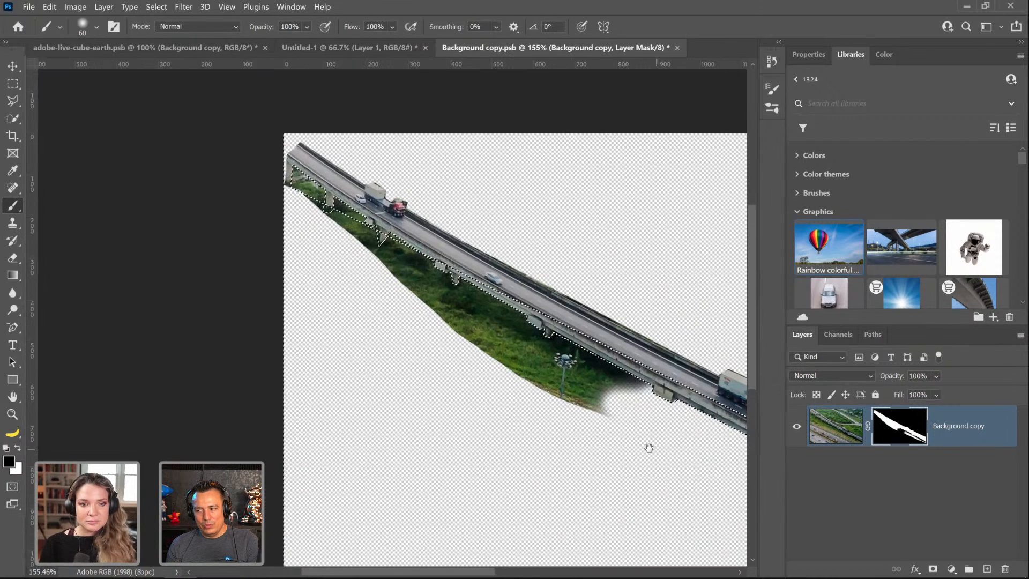
{"action": "mouse_move", "coordinate": [614, 419]}
{"action": "left_mouse_down"}
{"action": "mouse_move", "coordinate": [437, 328]}
{"action": "mouse_move", "coordinate": [331, 218]}
{"action": "mouse_move", "coordinate": [435, 276]}
{"action": "mouse_move", "coordinate": [355, 239]}
{"action": "mouse_move", "coordinate": [387, 262]}
{"action": "mouse_move", "coordinate": [372, 258]}
{"action": "mouse_move", "coordinate": [343, 234]}
{"action": "mouse_move", "coordinate": [437, 312]}
{"action": "mouse_move", "coordinate": [423, 282]}
{"action": "mouse_move", "coordinate": [467, 291]}
{"action": "mouse_move", "coordinate": [652, 408]}
{"action": "mouse_move", "coordinate": [640, 391]}
{"action": "mouse_move", "coordinate": [430, 273]}
{"action": "mouse_move", "coordinate": [492, 361]}
{"action": "mouse_move", "coordinate": [451, 336]}
{"action": "mouse_move", "coordinate": [482, 355]}
{"action": "mouse_move", "coordinate": [453, 319]}
{"action": "mouse_move", "coordinate": [456, 303]}
{"action": "mouse_move", "coordinate": [556, 368]}
{"action": "mouse_move", "coordinate": [624, 394]}
{"action": "mouse_move", "coordinate": [618, 419]}
{"action": "mouse_move", "coordinate": [631, 445]}
{"action": "mouse_move", "coordinate": [549, 401]}
{"action": "left_mouse_up"}
{"action": "key", "text": "ctrl+z"}
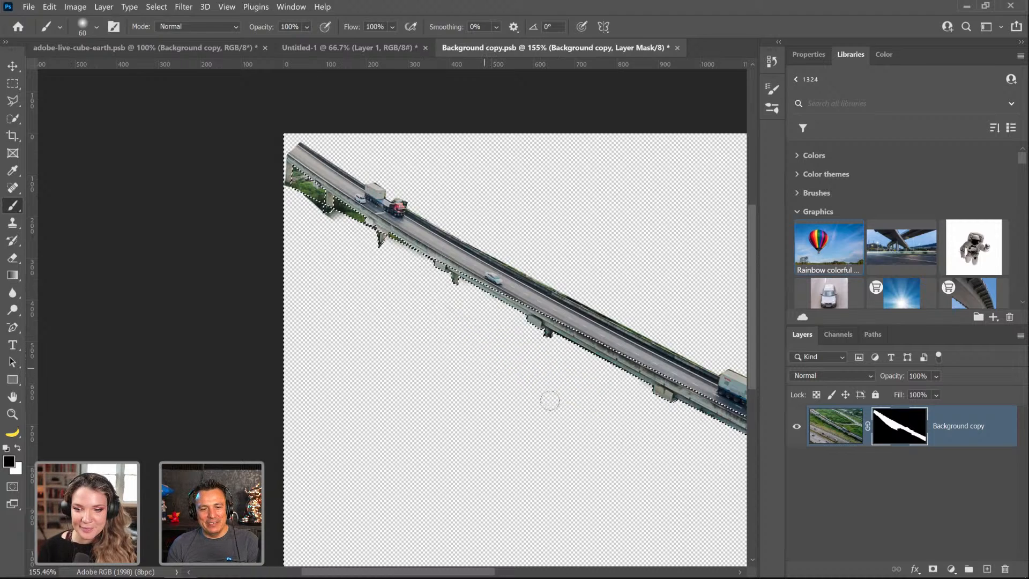
{"action": "key", "text": "ctrl+d"}
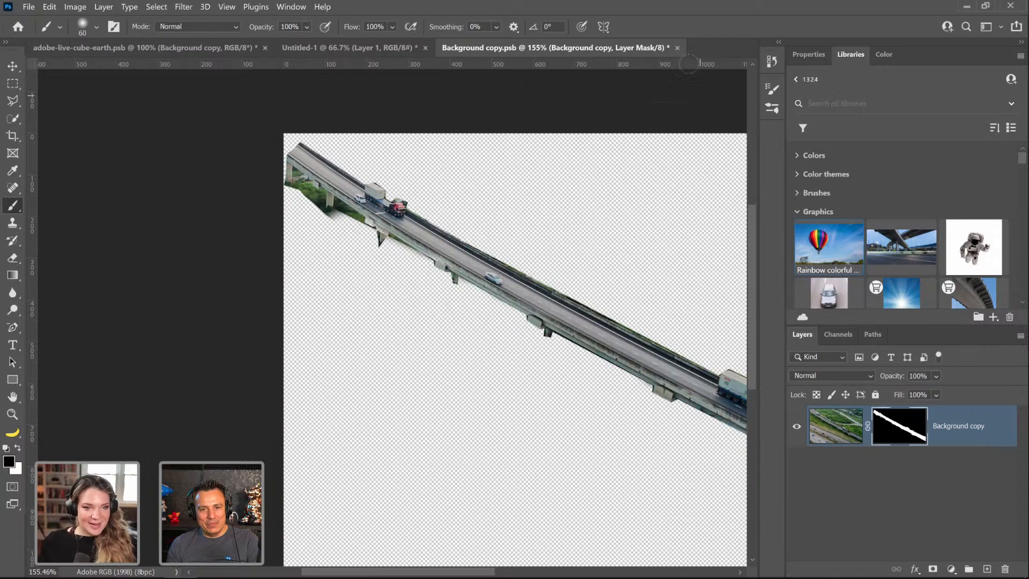
Step: Save and close the road smart object, and compare the composite with and without the updated Background copy layer
{"action": "left_click", "coordinate": [678, 49]}
{"action": "left_click", "coordinate": [531, 239]}
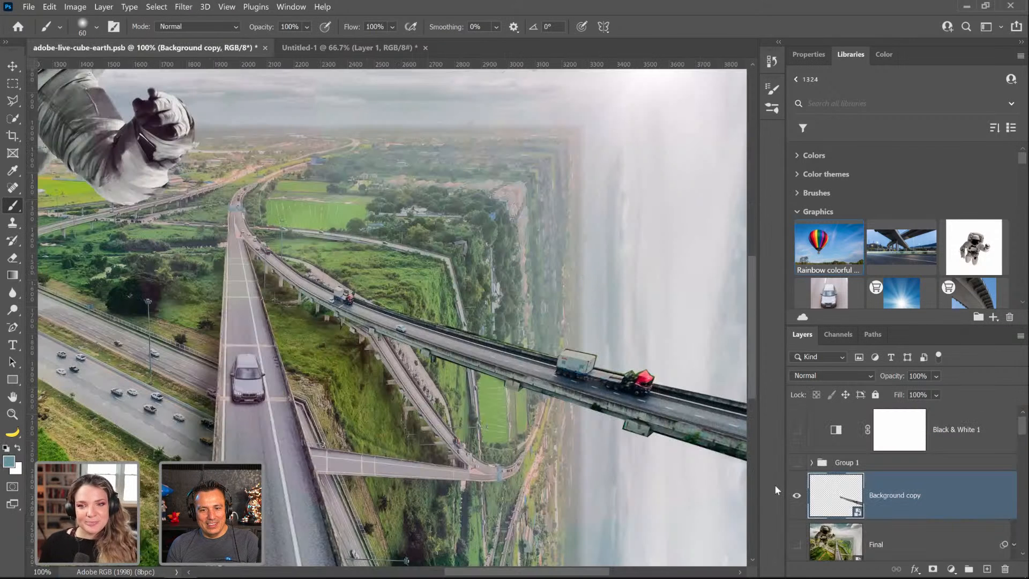
{"action": "left_click", "coordinate": [797, 500]}
{"action": "left_click", "coordinate": [799, 503]}
{"action": "left_click", "coordinate": [800, 505]}
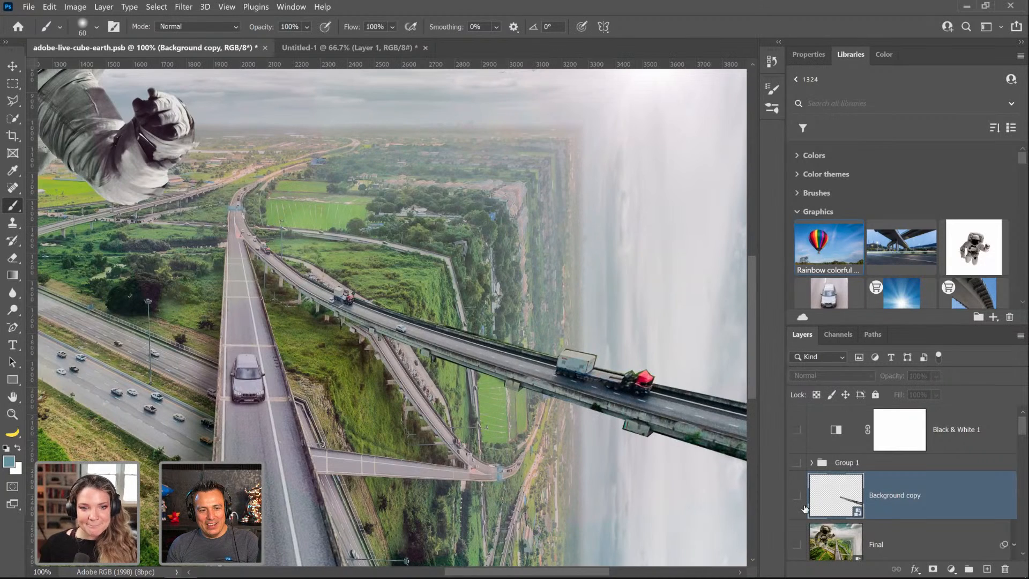
{"action": "left_click", "coordinate": [801, 507]}
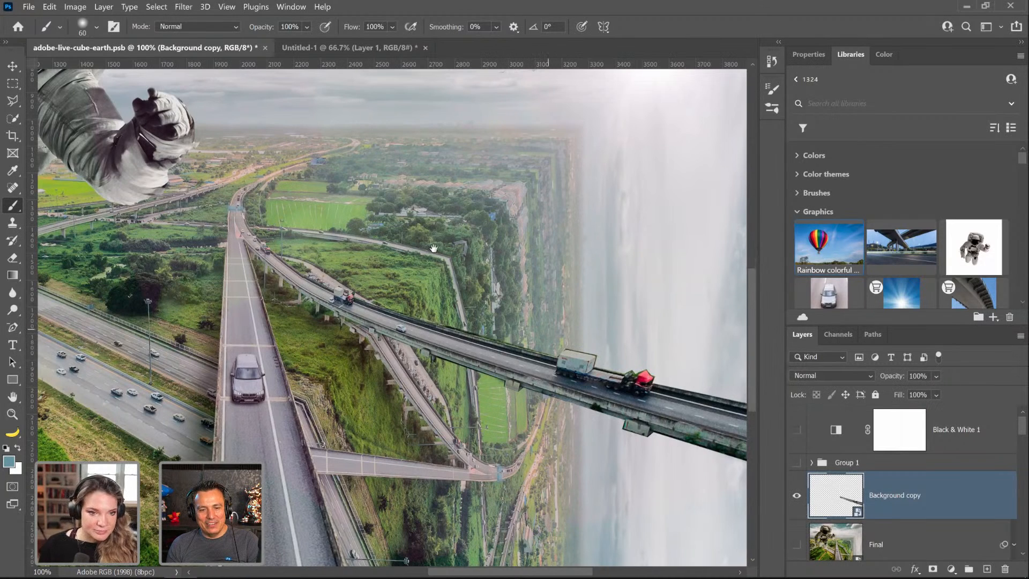
{"action": "left_click_drag", "start_coordinate": [567, 355], "coordinate": [468, 256]}
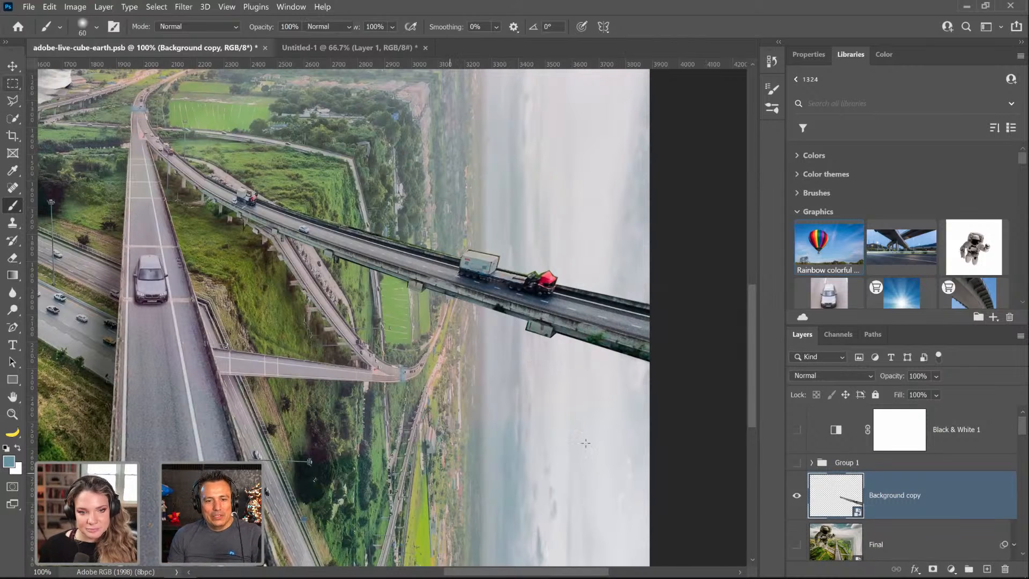
Step: Draw a vertical pillar shape about 45 px wide and 1228 px tall from the road's underside to the canvas bottom with the Pen tool
{"action": "key", "text": "m"}
{"action": "mouse_move", "coordinate": [585, 443]}
{"action": "left_mouse_down"}
{"action": "mouse_move", "coordinate": [565, 360]}
{"action": "mouse_move", "coordinate": [592, 379]}
{"action": "left_mouse_up"}
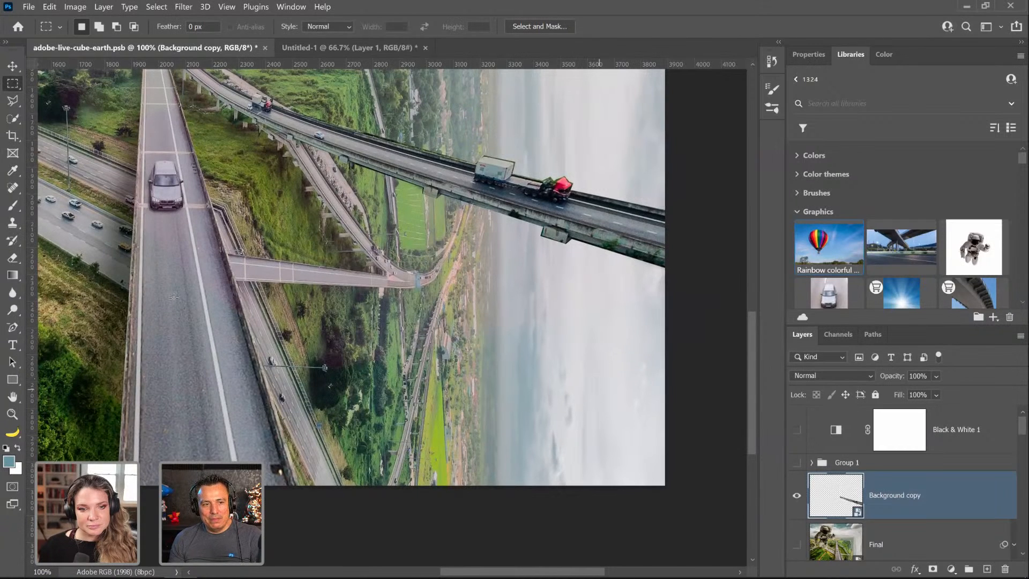
{"action": "left_click", "coordinate": [12, 329]}
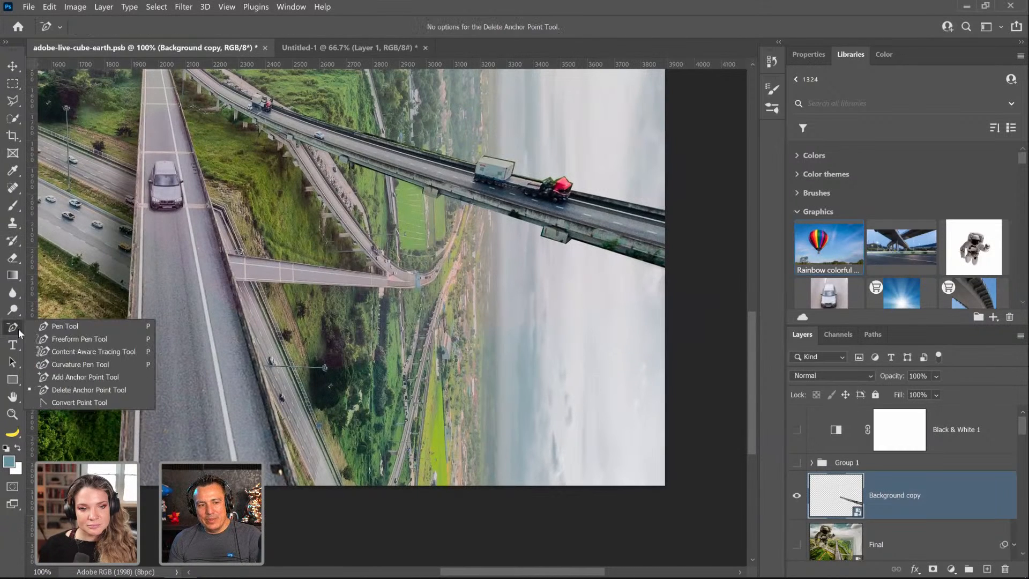
{"action": "left_click", "coordinate": [62, 327]}
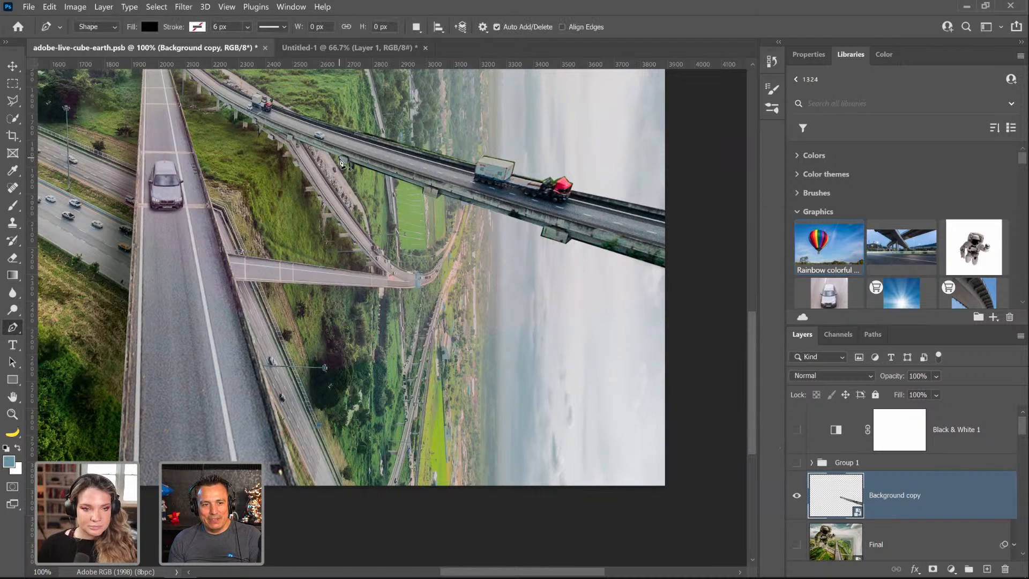
{"action": "left_click", "coordinate": [317, 486]}
{"action": "left_click", "coordinate": [324, 488], "text": "shift"}
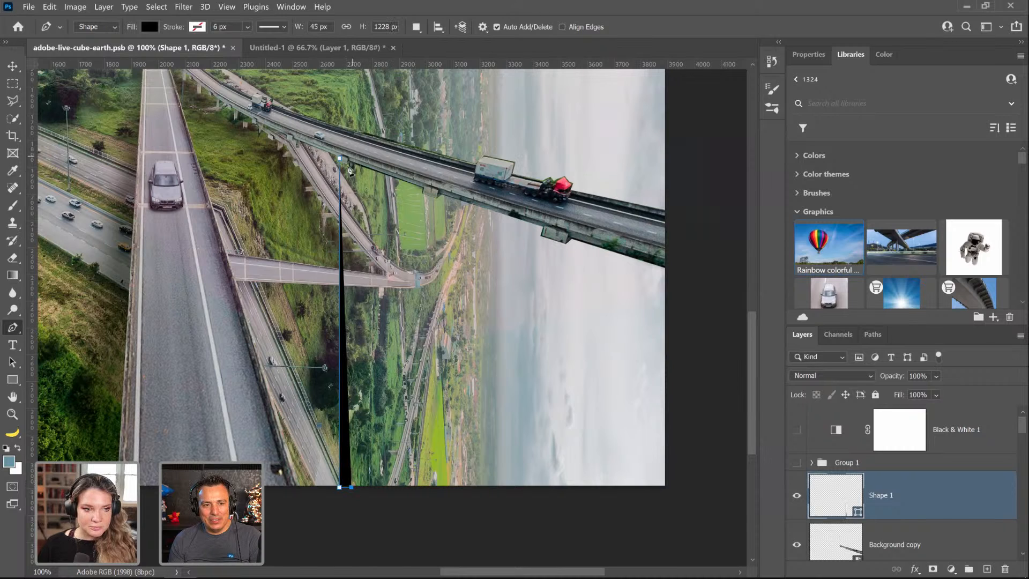
{"action": "left_click", "coordinate": [350, 159]}
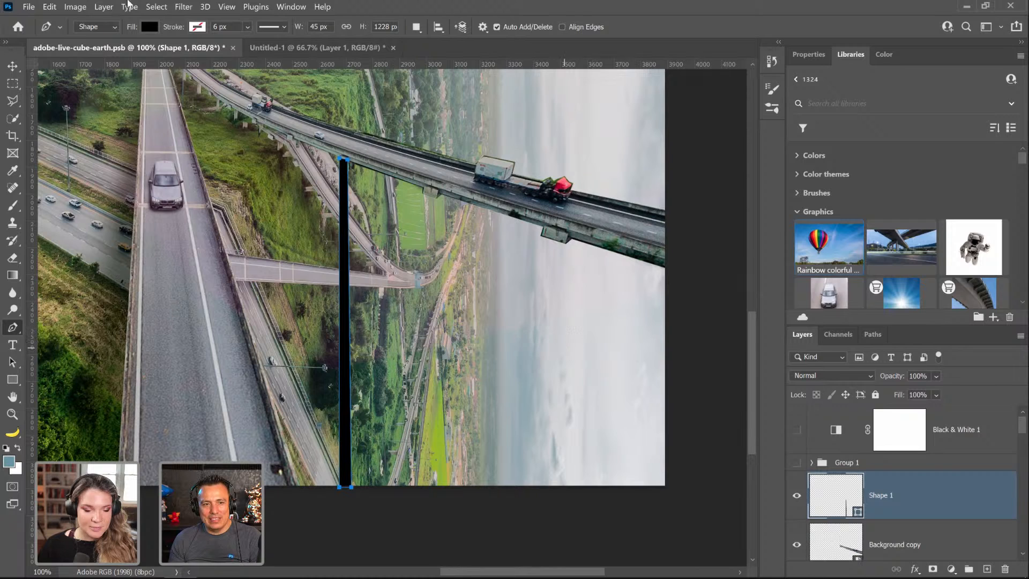
Step: Recolour the pillar shape's fill to light grey 91938f, sampled from the road's concrete edge just above the pillar
{"action": "left_click", "coordinate": [146, 29]}
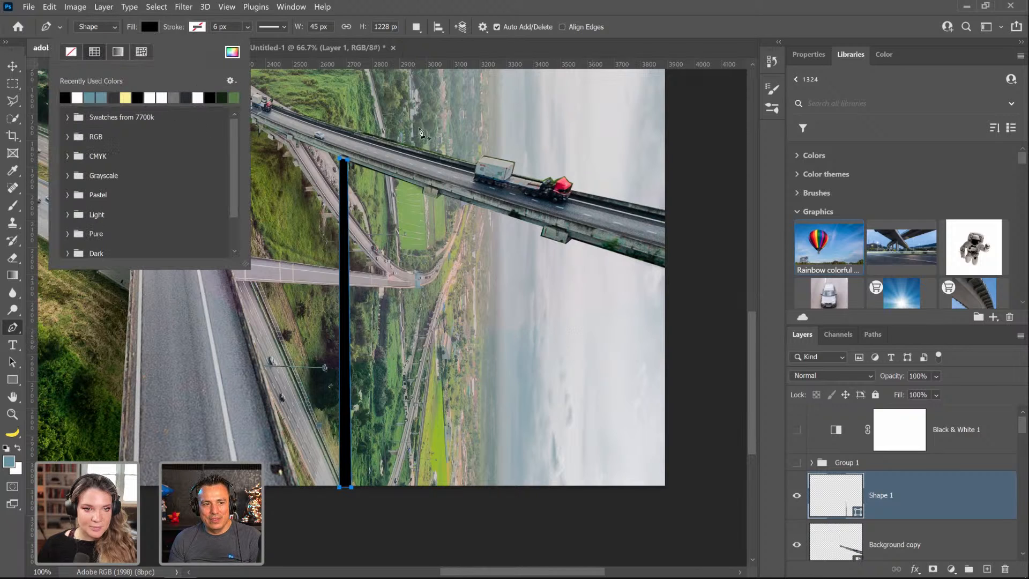
{"action": "left_click", "coordinate": [232, 51]}
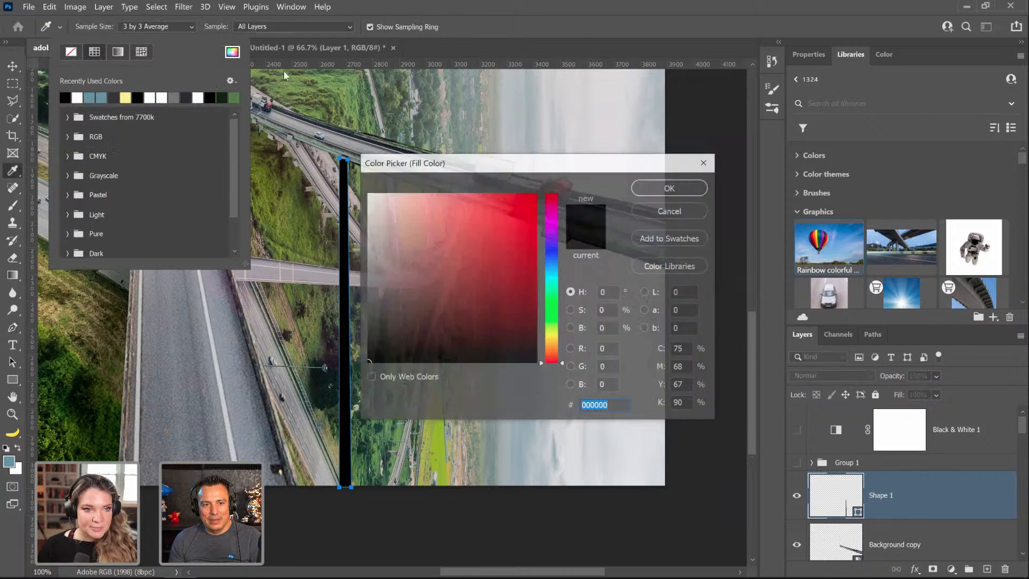
{"action": "left_click_drag", "start_coordinate": [443, 172], "coordinate": [518, 176]}
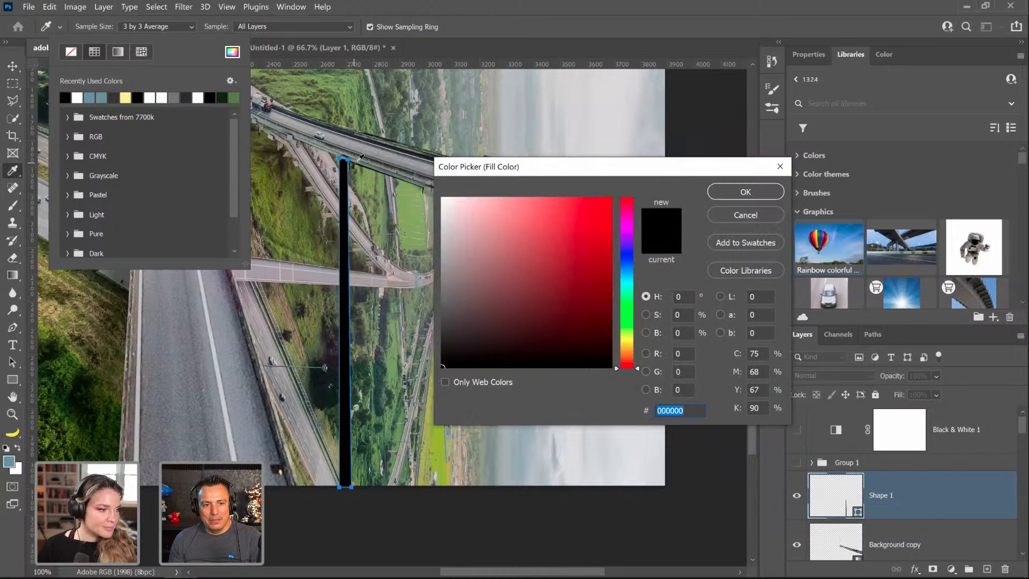
{"action": "left_click", "coordinate": [357, 159]}
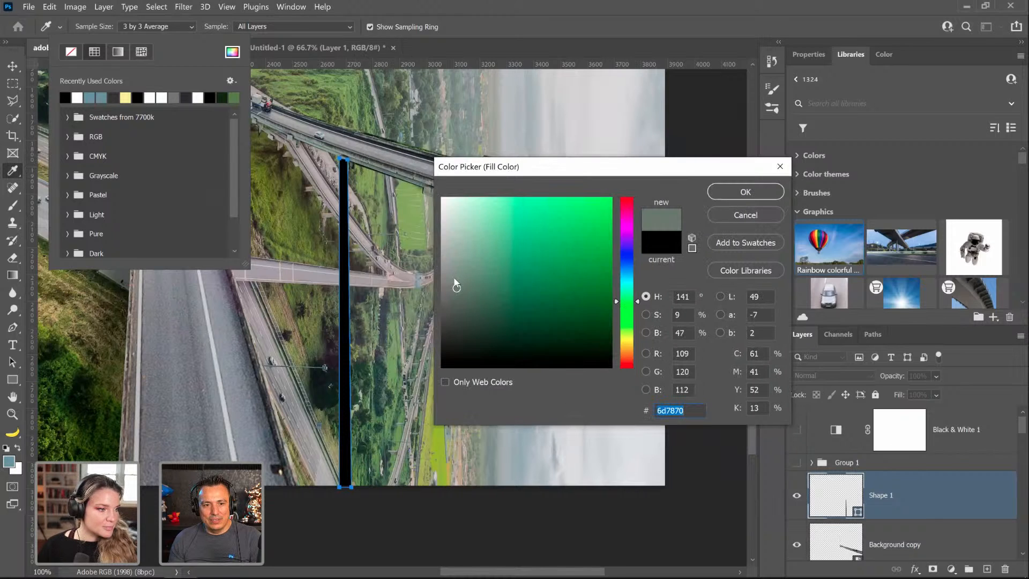
{"action": "left_click", "coordinate": [342, 154]}
{"action": "left_click", "coordinate": [343, 155]}
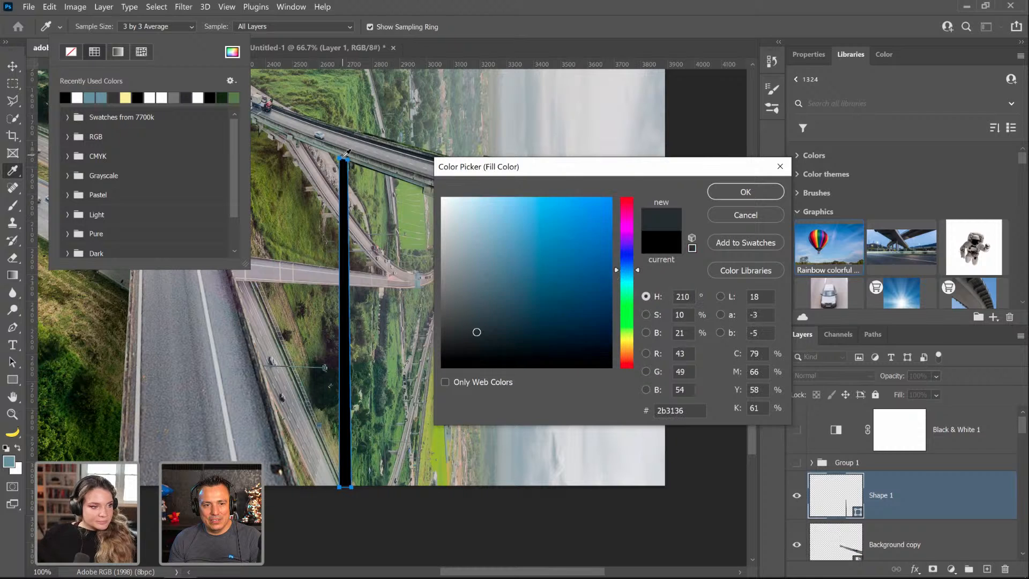
{"action": "left_click", "coordinate": [344, 154]}
{"action": "left_click", "coordinate": [721, 192]}
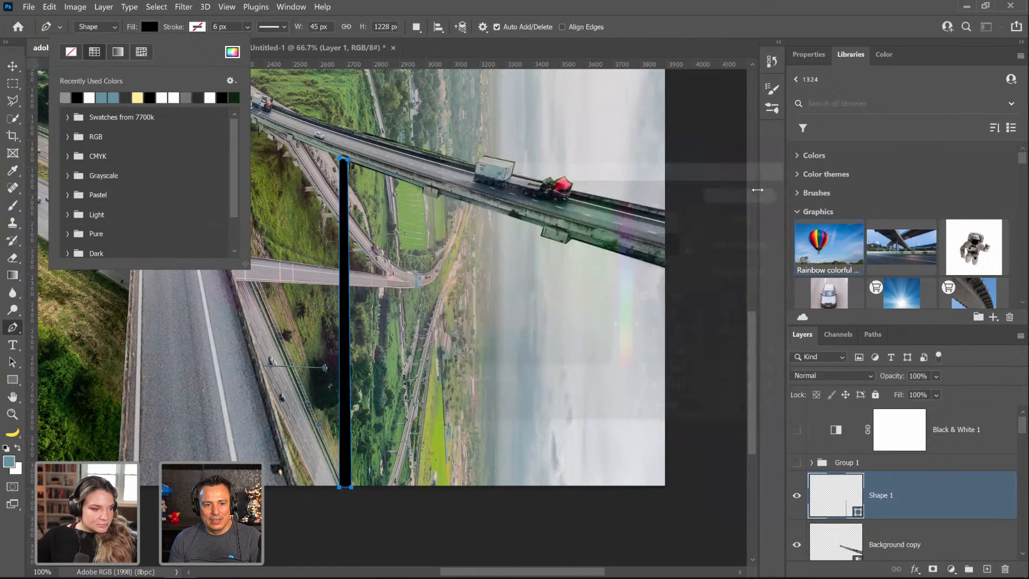
{"action": "left_click", "coordinate": [13, 84]}
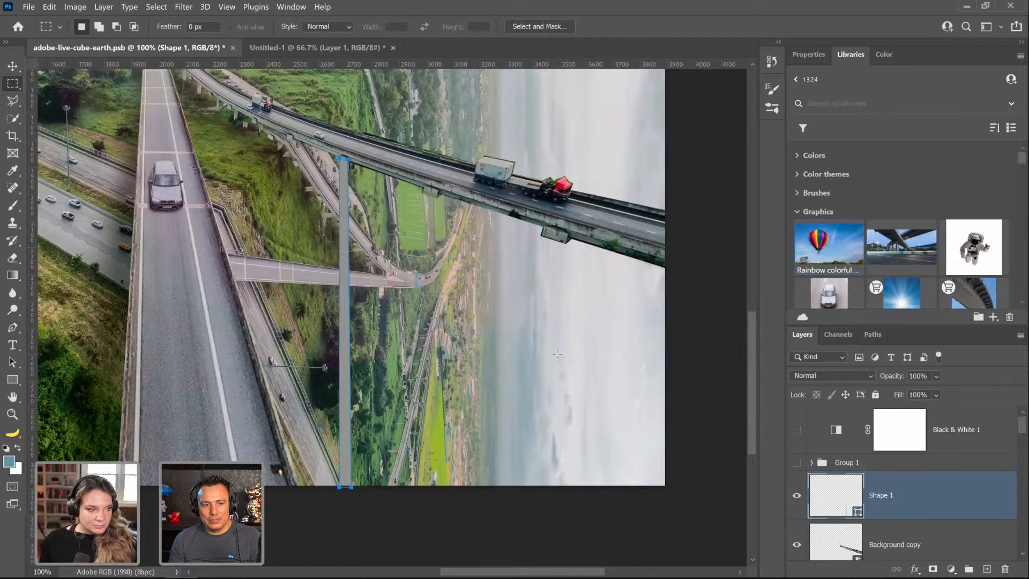
Step: Duplicate the Shape 1 pillar layer and nudge the original beneath it slightly to the right to form the pillar's side face
{"action": "left_click", "coordinate": [13, 414]}
{"action": "left_click", "coordinate": [338, 177]}
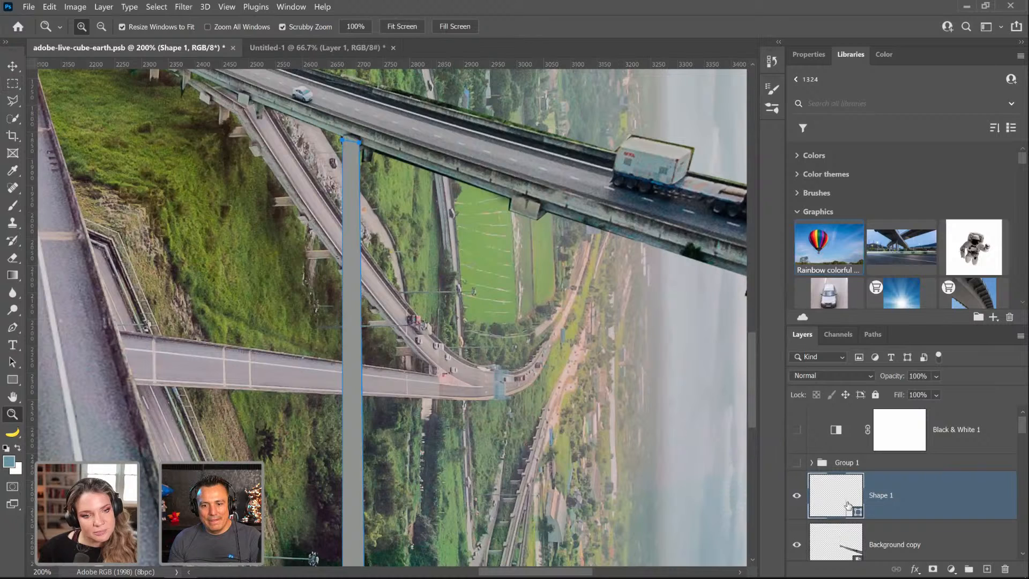
{"action": "left_click_drag", "start_coordinate": [847, 501], "coordinate": [988, 564]}
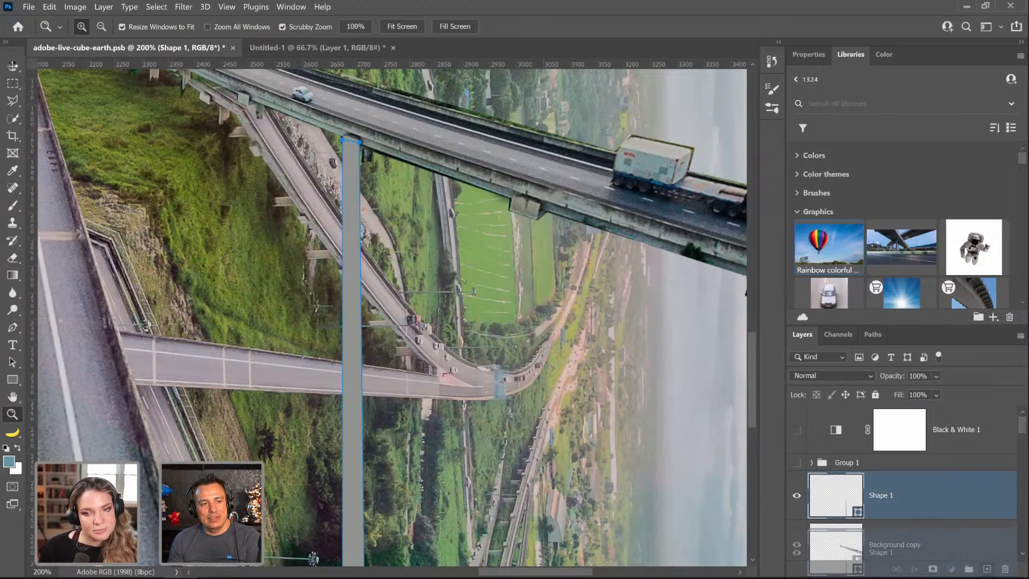
{"action": "left_click", "coordinate": [15, 73]}
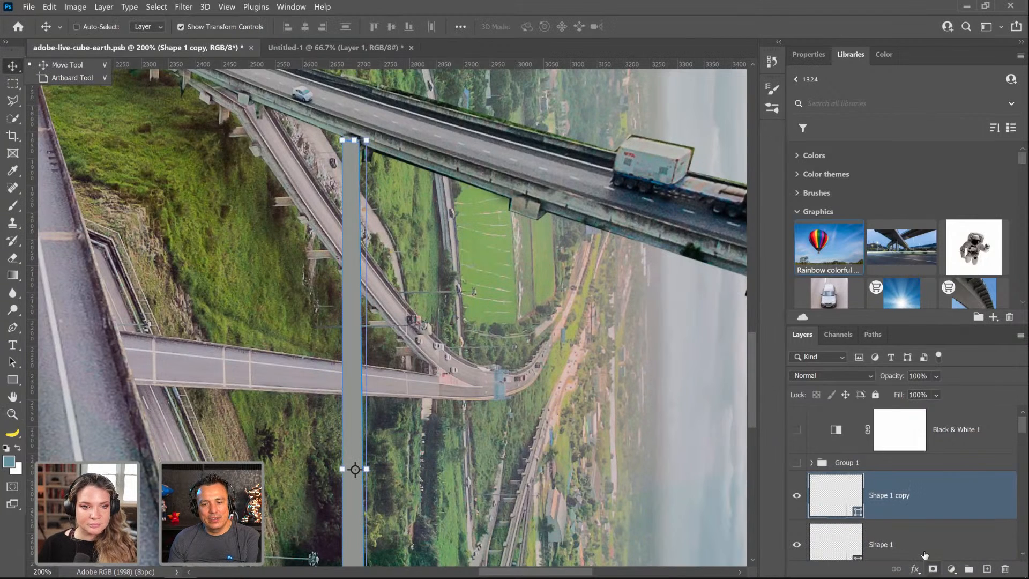
{"action": "left_click", "coordinate": [873, 537]}
{"action": "key", "text": "Right"}
{"action": "key", "text": "Right"}
{"action": "key", "text": "Right"}
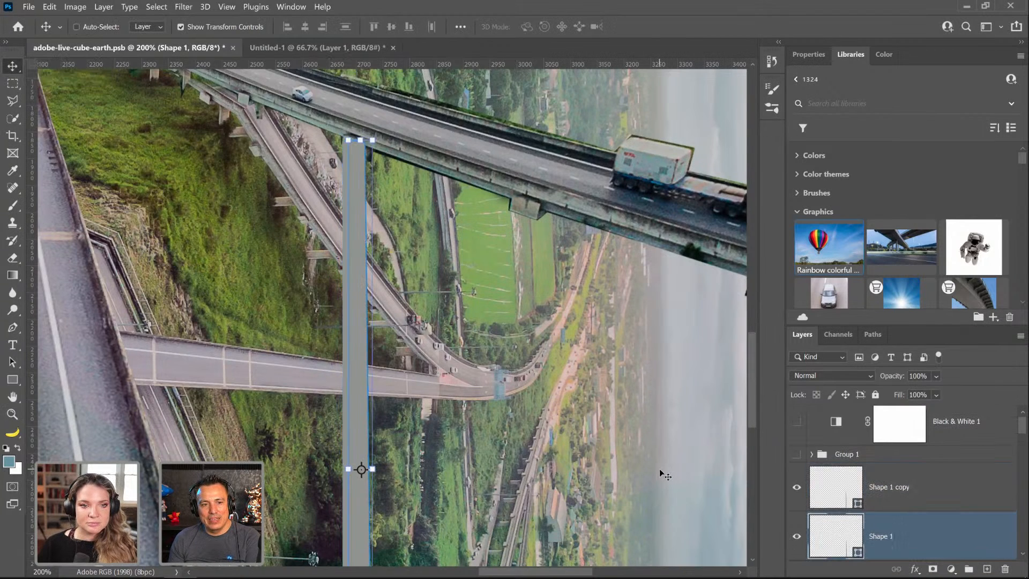
Step: Set the offset Shape 1 pillar's fill to the darker grey 666765
{"action": "double_click", "coordinate": [843, 535]}
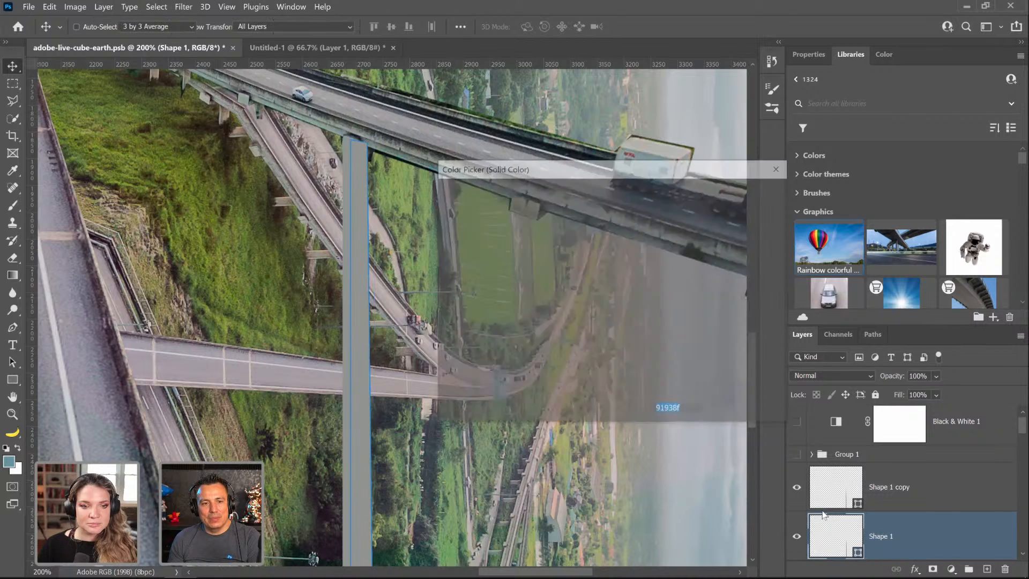
{"action": "left_click", "coordinate": [444, 298]}
{"action": "left_click_drag", "start_coordinate": [444, 297], "coordinate": [443, 299]}
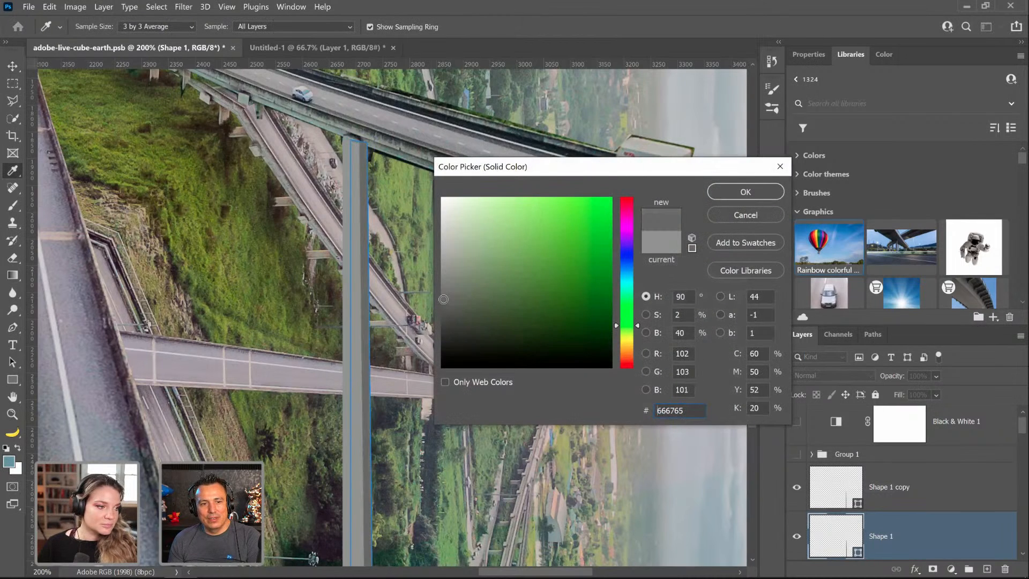
{"action": "left_click", "coordinate": [743, 192]}
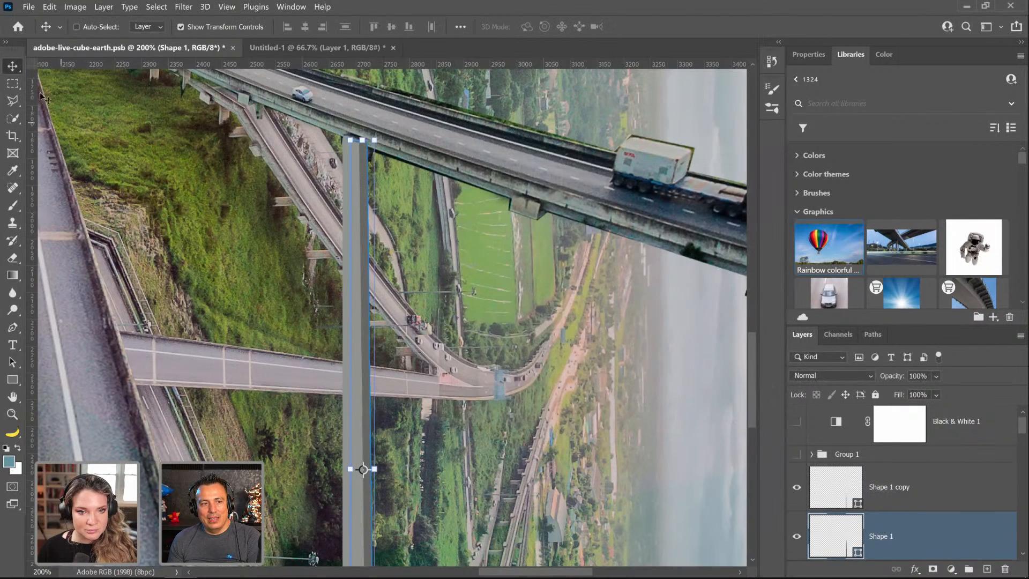
Step: Group the Shape 1 and Shape 1 copy pillar layers together
{"action": "key", "text": "m"}
{"action": "left_click", "coordinate": [893, 502], "text": "shift"}
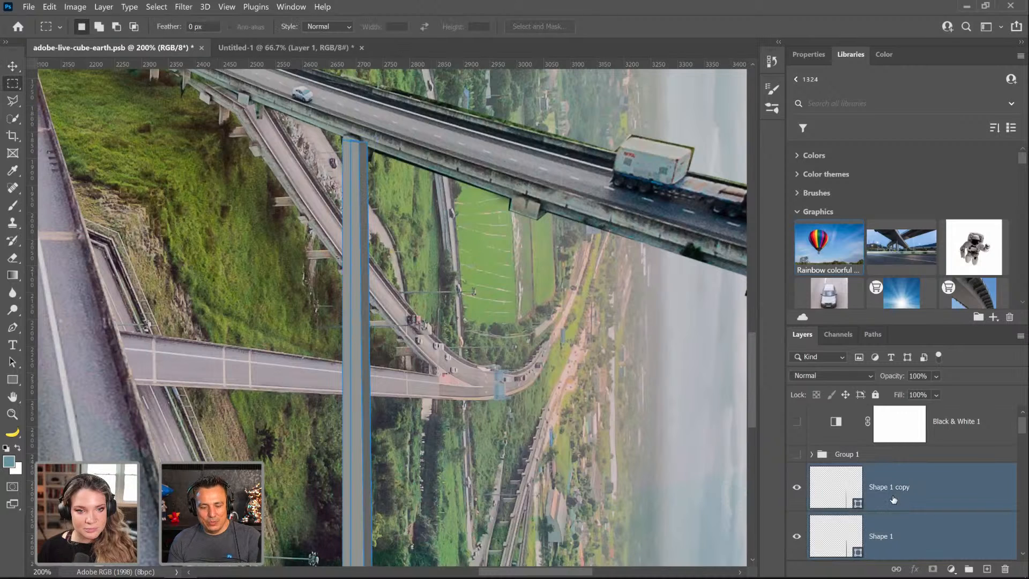
{"action": "key", "text": "ctrl+g"}
Step: Search the libraries for "text" and place the Textured concrete wall image above the pillar group
{"action": "left_click", "coordinate": [845, 104]}
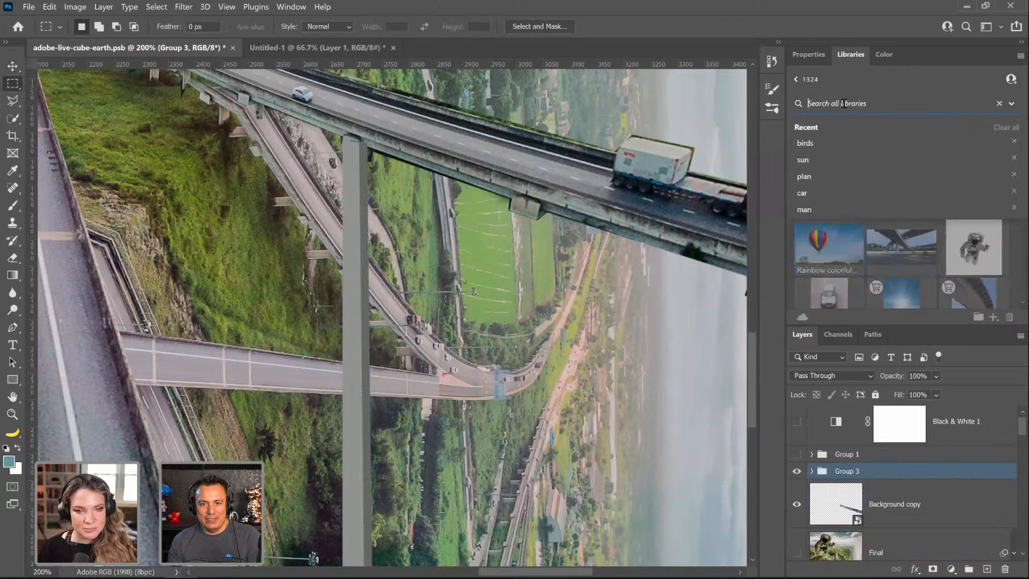
{"action": "type", "text": "text"}
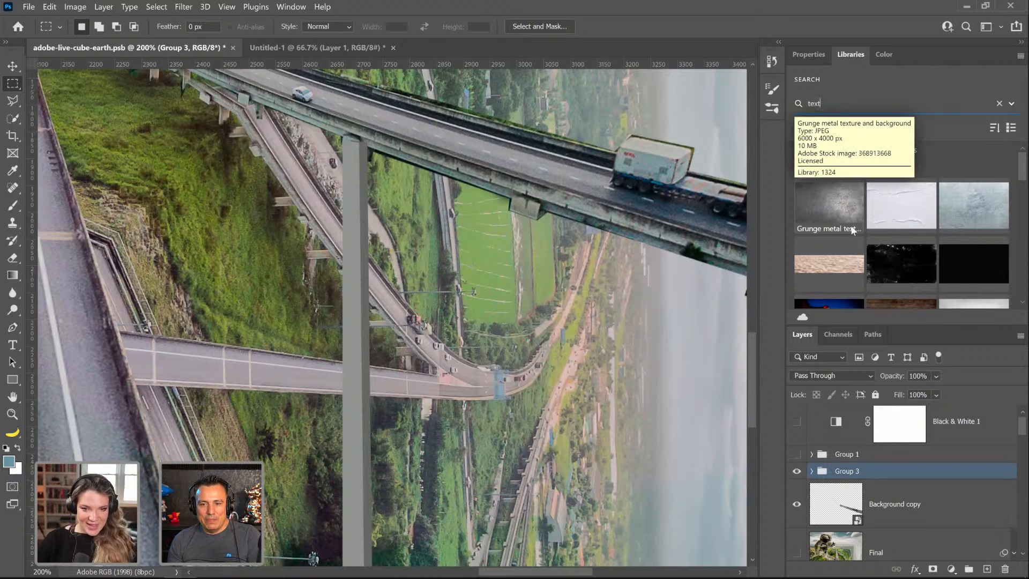
{"action": "scroll", "coordinate": [853, 230], "scroll_direction": "down", "scroll_amount": 2}
{"action": "scroll", "coordinate": [972, 265], "scroll_direction": "down", "scroll_amount": 2}
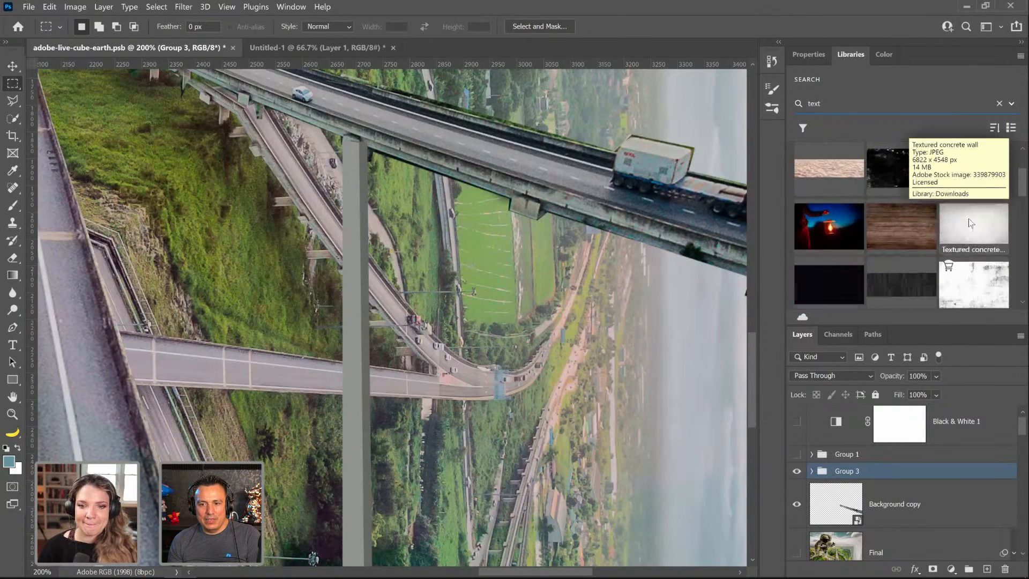
{"action": "left_click_drag", "start_coordinate": [968, 199], "coordinate": [914, 473]}
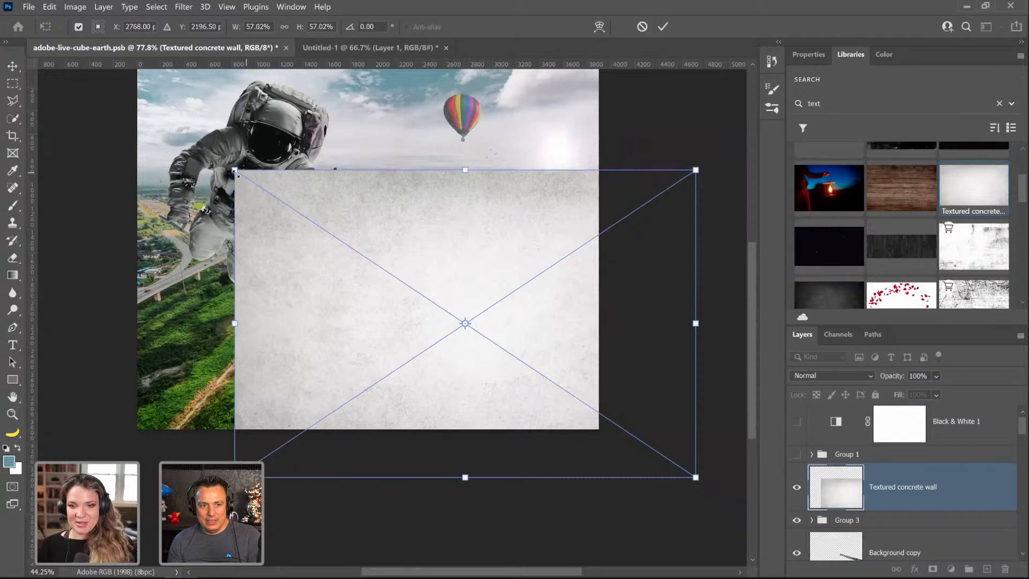
Step: Scale the placed concrete wall image to about 13.5% by 16.5%, rotate it about a quarter turn over the pillar and commit the transform
{"action": "left_click_drag", "start_coordinate": [234, 171], "coordinate": [411, 279]}
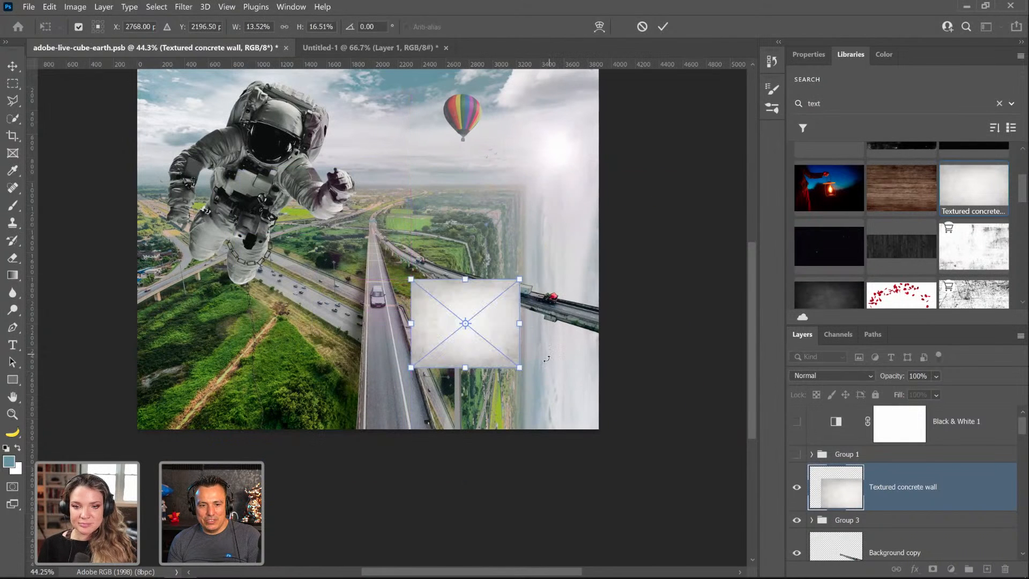
{"action": "left_click_drag", "start_coordinate": [547, 357], "coordinate": [426, 437]}
{"action": "key", "text": "Return"}
{"action": "key", "text": "m"}
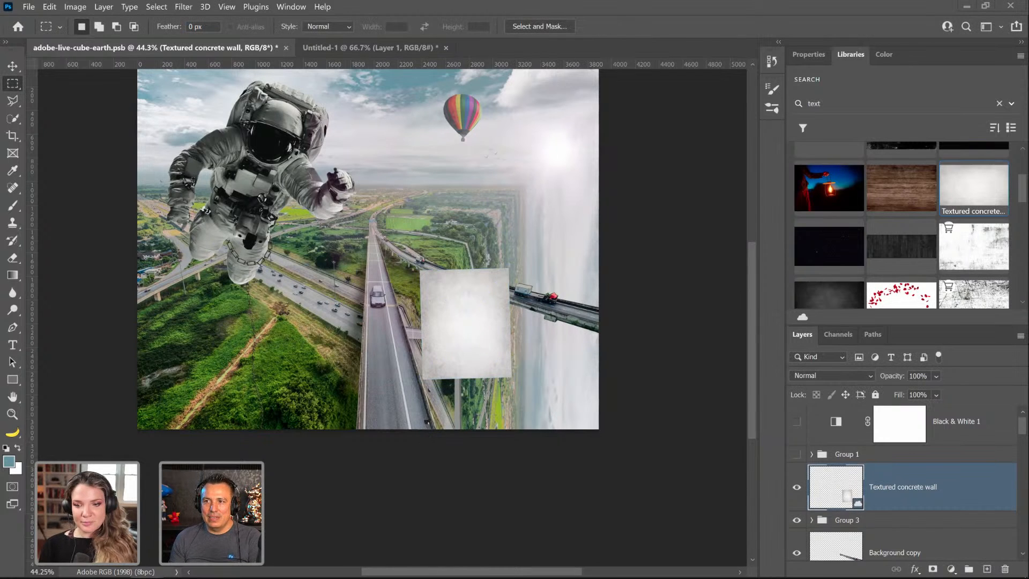
Step: Switch to Adobe Stock in the browser and search the Free collection for "concrete texture"
{"action": "key", "text": "alt+Tab"}
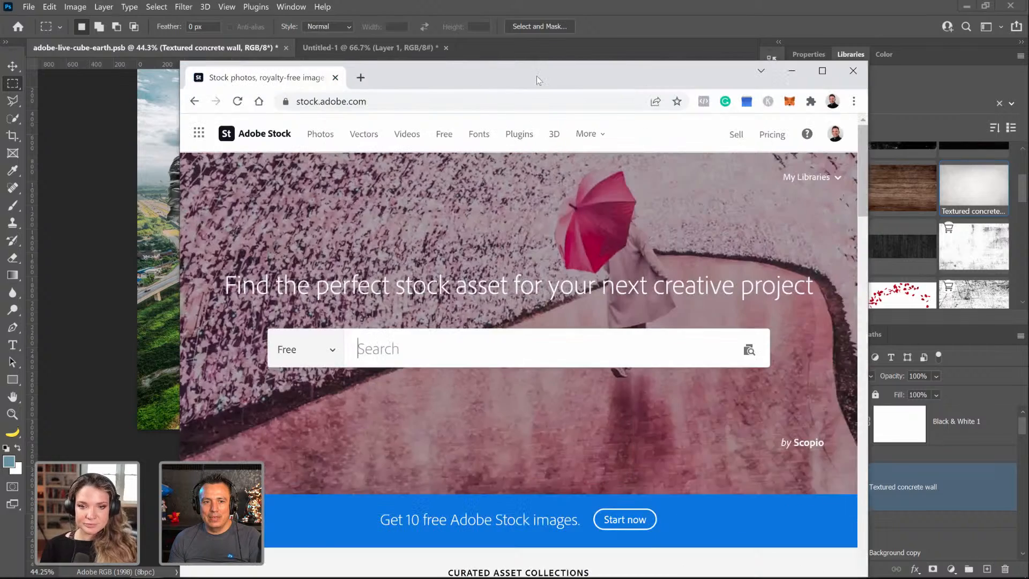
{"action": "double_click", "coordinate": [535, 76]}
{"action": "left_click", "coordinate": [309, 287]}
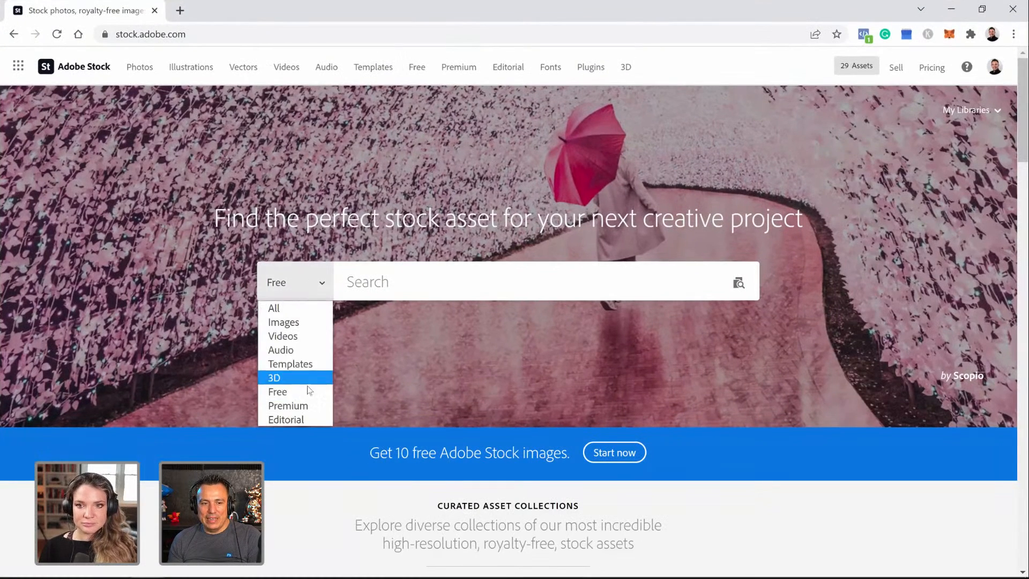
{"action": "left_click", "coordinate": [309, 390]}
{"action": "left_click", "coordinate": [419, 294]}
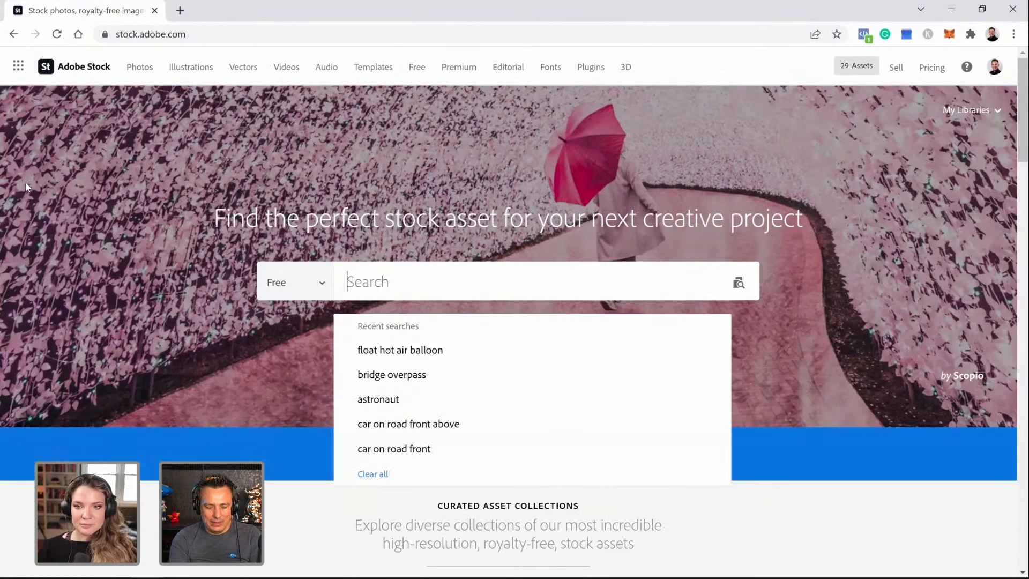
{"action": "type", "text": "c"}
{"action": "key", "text": "BackSpace"}
{"action": "type", "text": "co"}
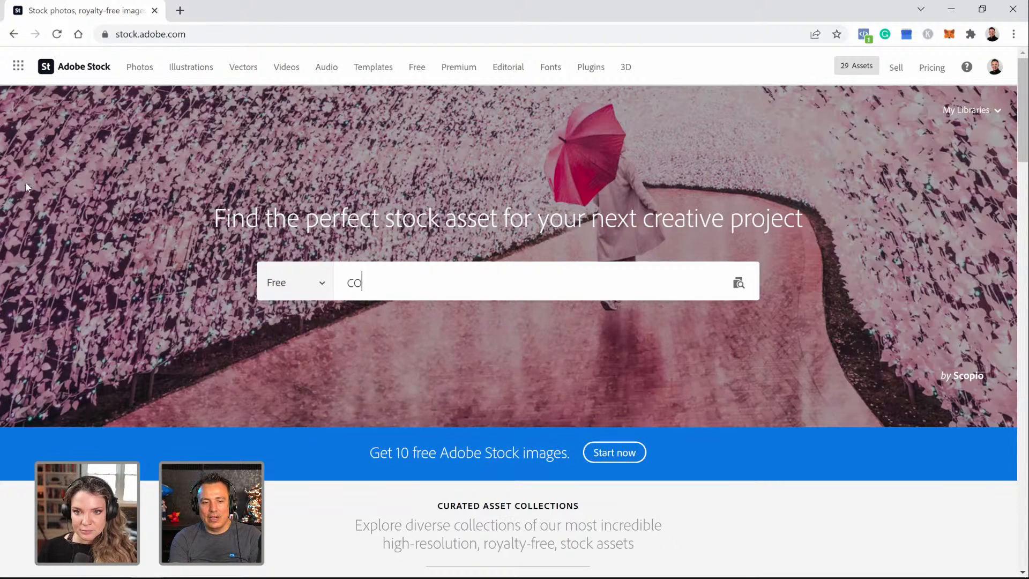
{"action": "type", "text": "ncrete textxu"}
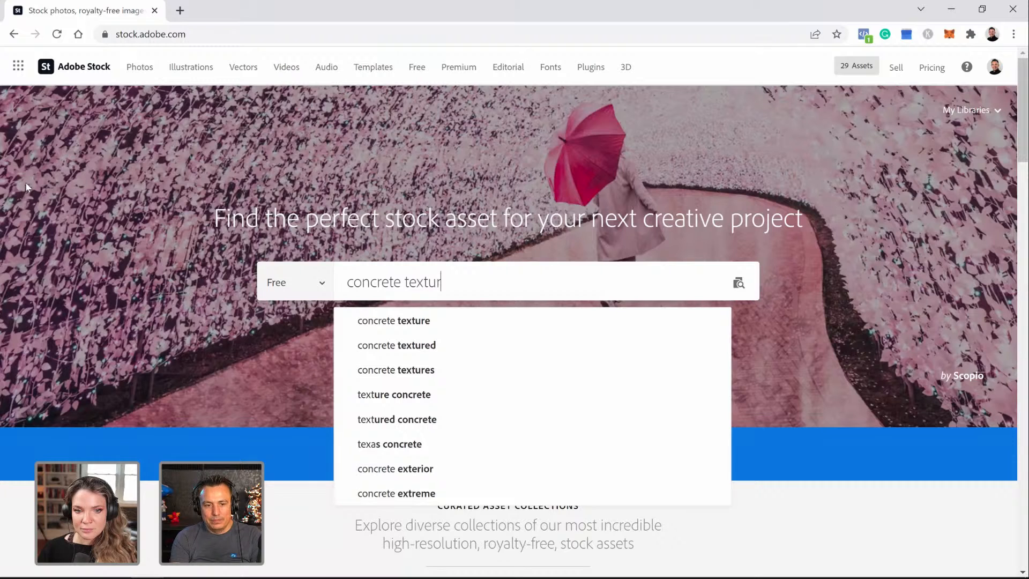
{"action": "type", "text": "e"}
{"action": "left_click", "coordinate": [438, 321]}
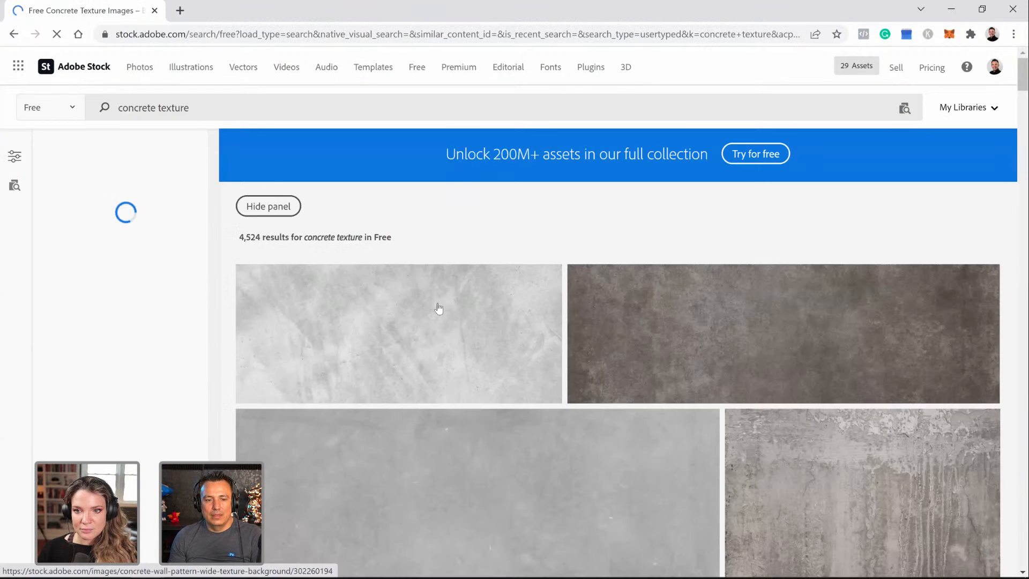
Step: Browse the concrete textures, license the free grunge rough one with drip streaks into the 1324 library, and cancel its file download
{"action": "scroll", "coordinate": [625, 316], "scroll_direction": "down", "scroll_amount": 2}
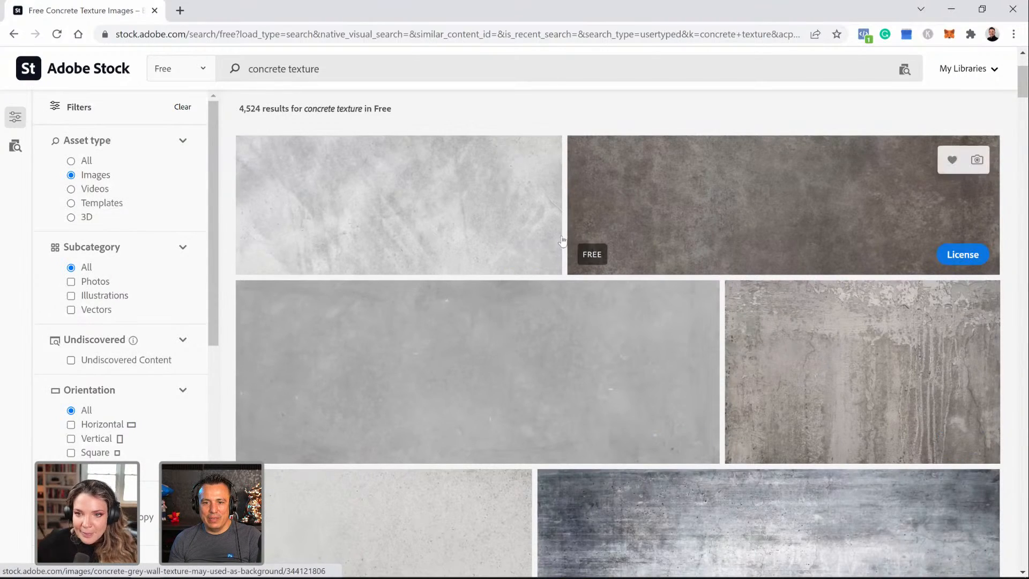
{"action": "scroll", "coordinate": [518, 325], "scroll_direction": "down", "scroll_amount": 7}
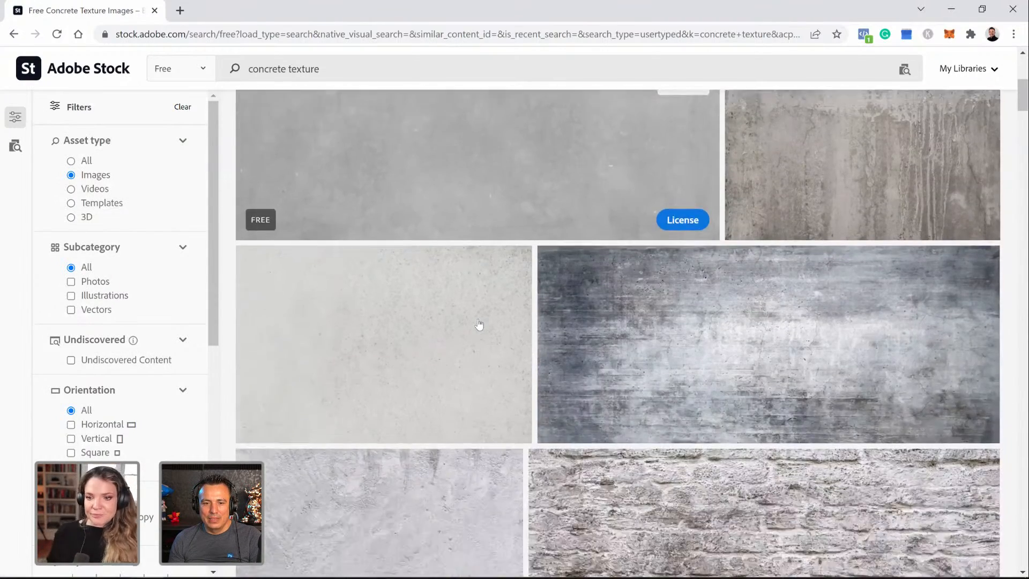
{"action": "scroll", "coordinate": [479, 319], "scroll_direction": "down", "scroll_amount": 10}
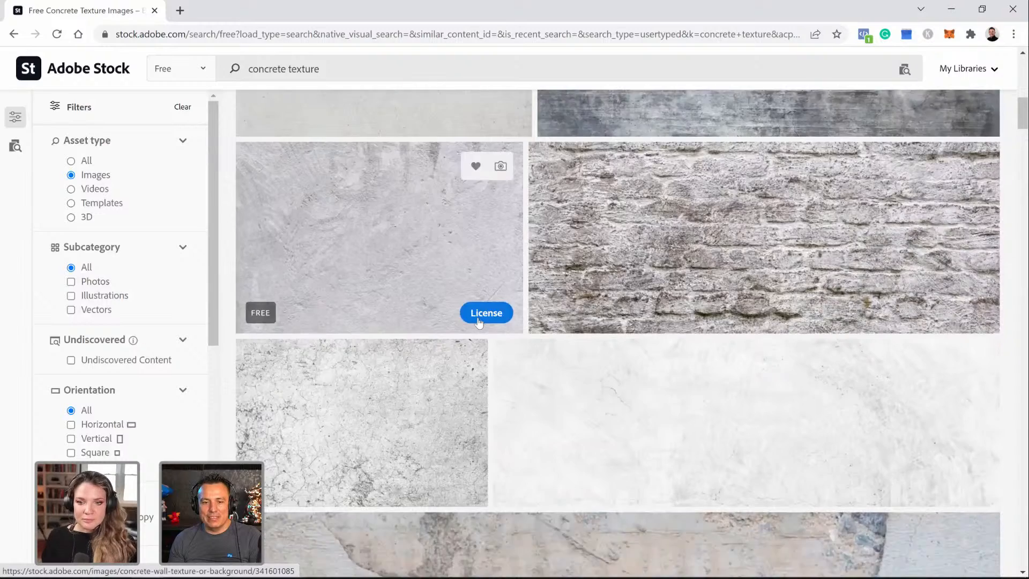
{"action": "scroll", "coordinate": [461, 364], "scroll_direction": "up", "scroll_amount": 6}
{"action": "scroll", "coordinate": [455, 374], "scroll_direction": "up", "scroll_amount": 10}
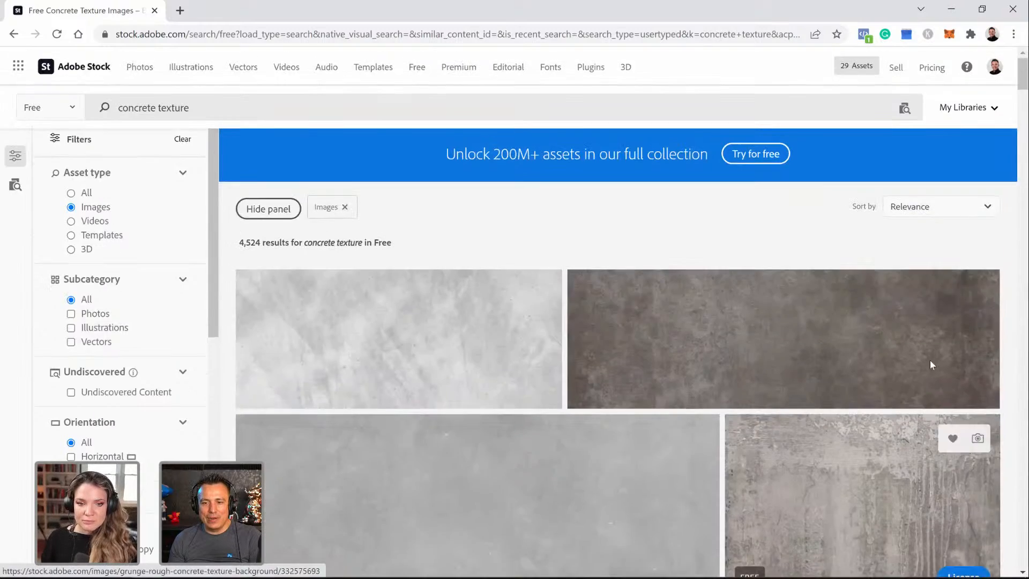
{"action": "scroll", "coordinate": [930, 359], "scroll_direction": "down", "scroll_amount": 2}
{"action": "left_click", "coordinate": [962, 443]}
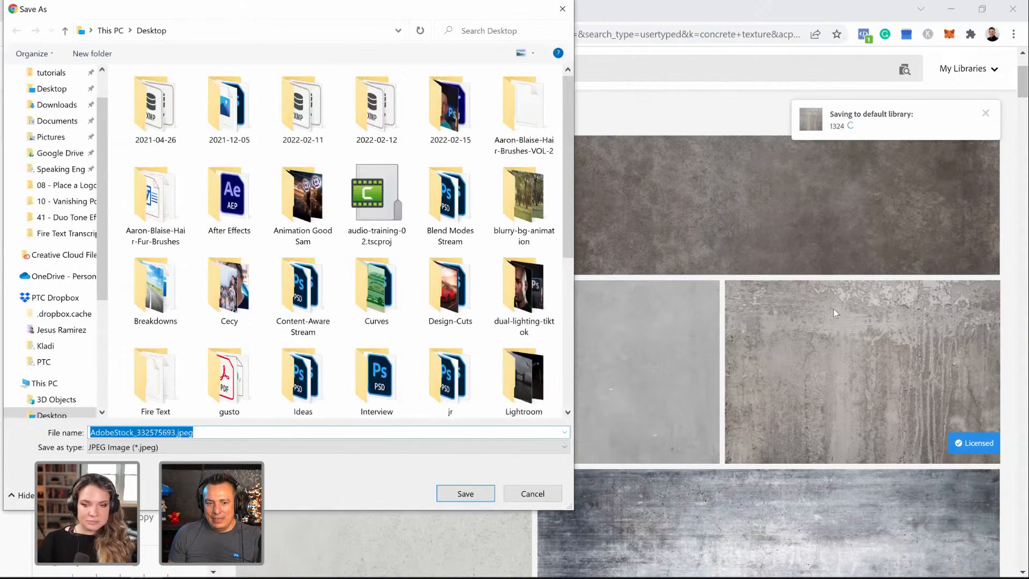
{"action": "left_click", "coordinate": [562, 8]}
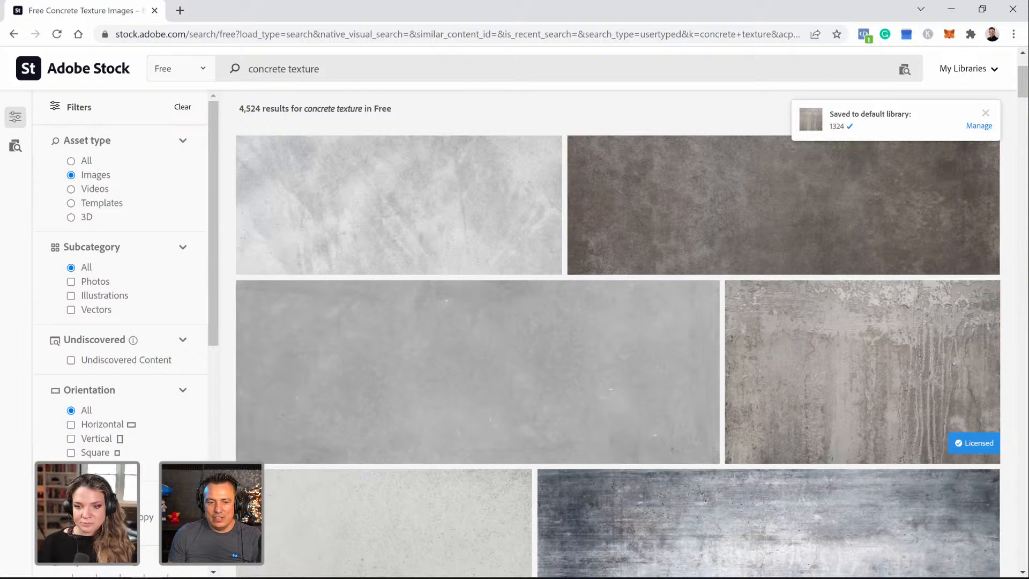
Step: Switch back to Photoshop and clear the library search to return to the 1324 library
{"action": "key", "text": "alt+Tab"}
{"action": "scroll", "coordinate": [868, 261], "scroll_direction": "up", "scroll_amount": 3}
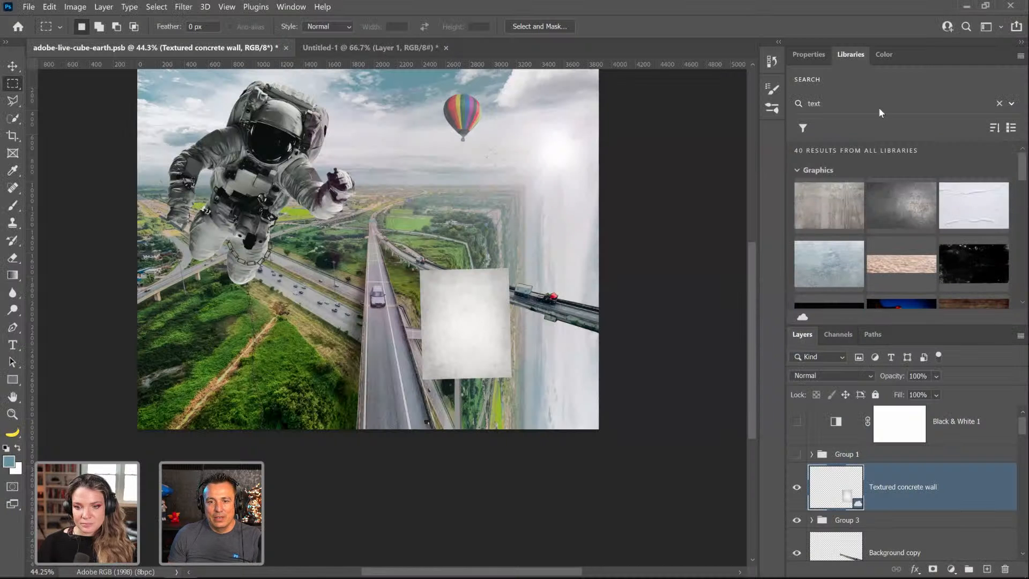
{"action": "left_click", "coordinate": [999, 102]}
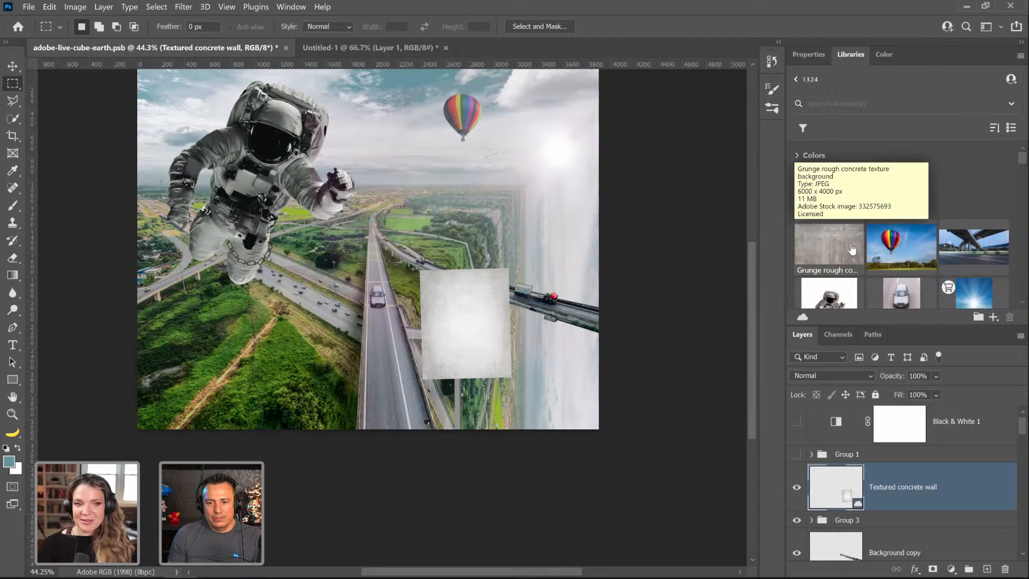
Step: Place the library's grunge rough concrete texture above Group 3, delete the Textured concrete wall layer, and clip the new texture to Group 3
{"action": "left_click_drag", "start_coordinate": [829, 247], "coordinate": [872, 503]}
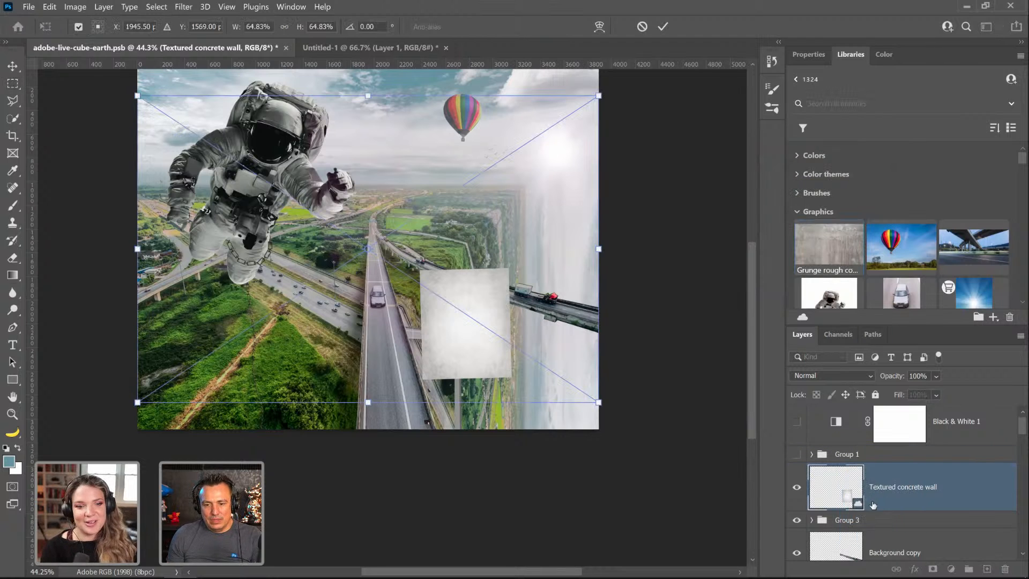
{"action": "key", "text": "Return"}
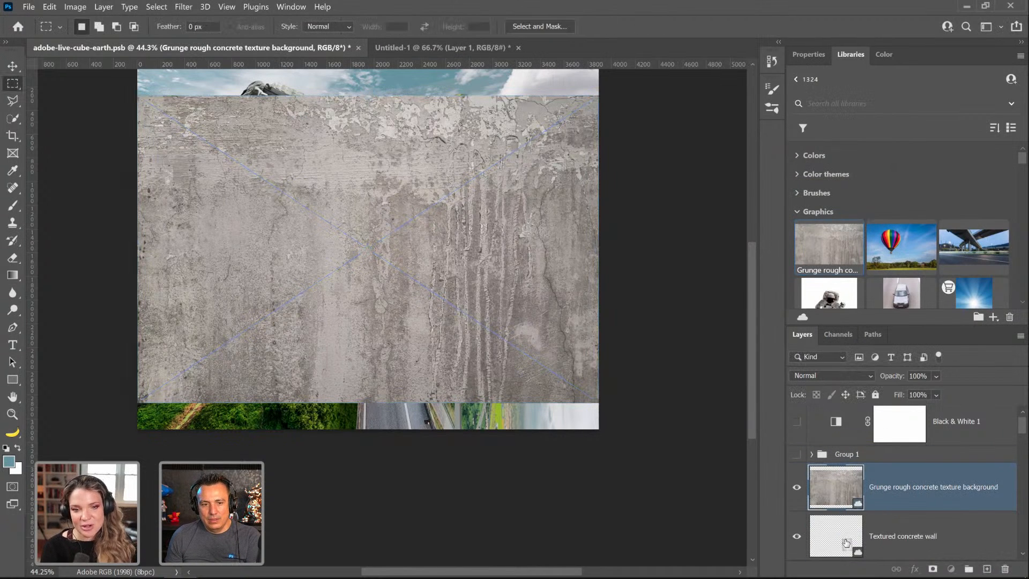
{"action": "left_click", "coordinate": [845, 495]}
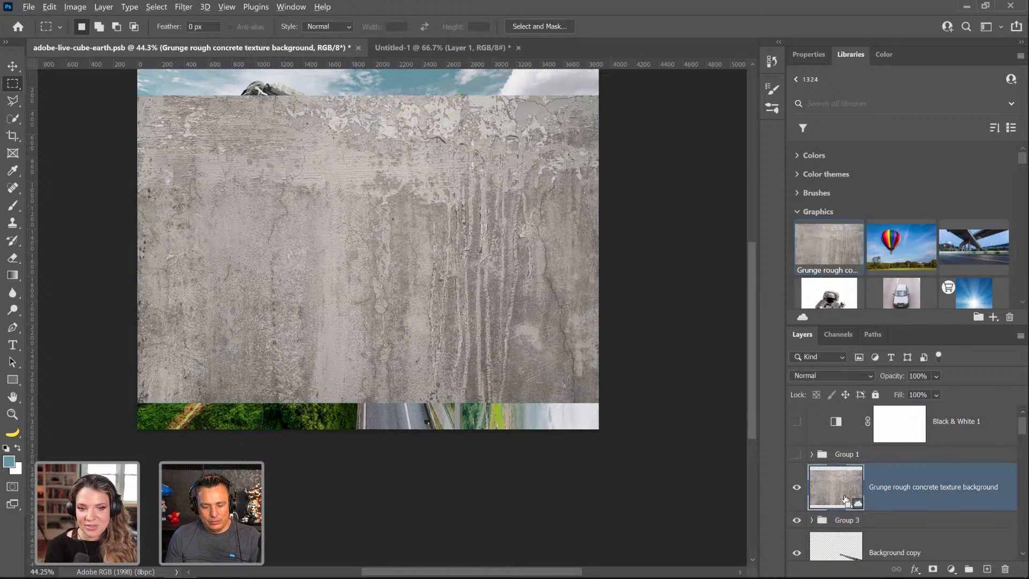
{"action": "key", "text": "ctrl+alt+g"}
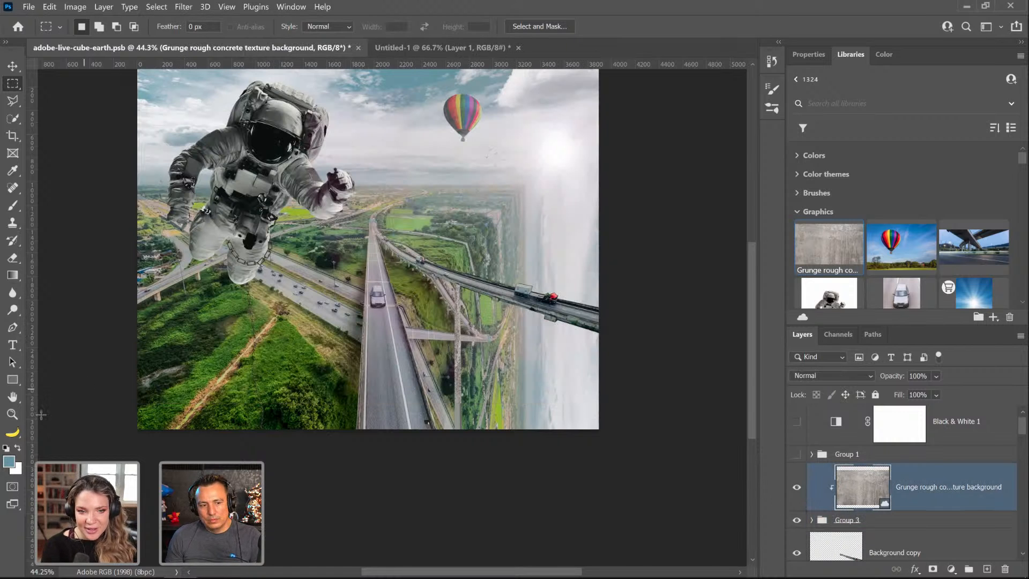
Step: Rotate the grunge concrete texture by -90°, scale it to 34.5% by 23.75% and move it over the pillar
{"action": "left_click", "coordinate": [12, 414]}
{"action": "left_click_drag", "start_coordinate": [455, 365], "coordinate": [860, 504]}
{"action": "key", "text": "ctrl+1"}
{"action": "key", "text": "ctrl+t"}
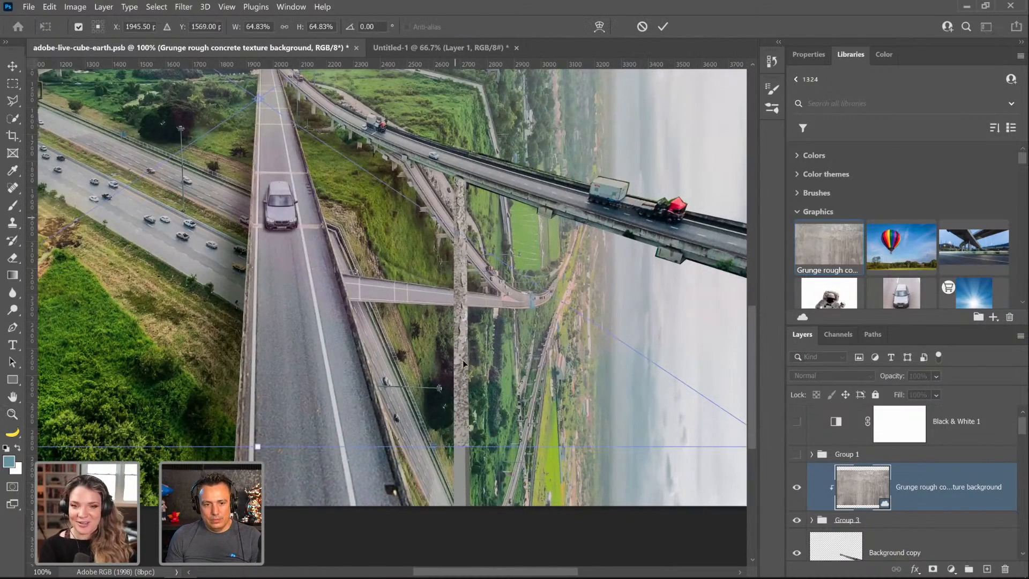
{"action": "left_click_drag", "start_coordinate": [429, 481], "coordinate": [428, 477]}
{"action": "scroll", "coordinate": [428, 476], "scroll_direction": "down", "scroll_amount": 3}
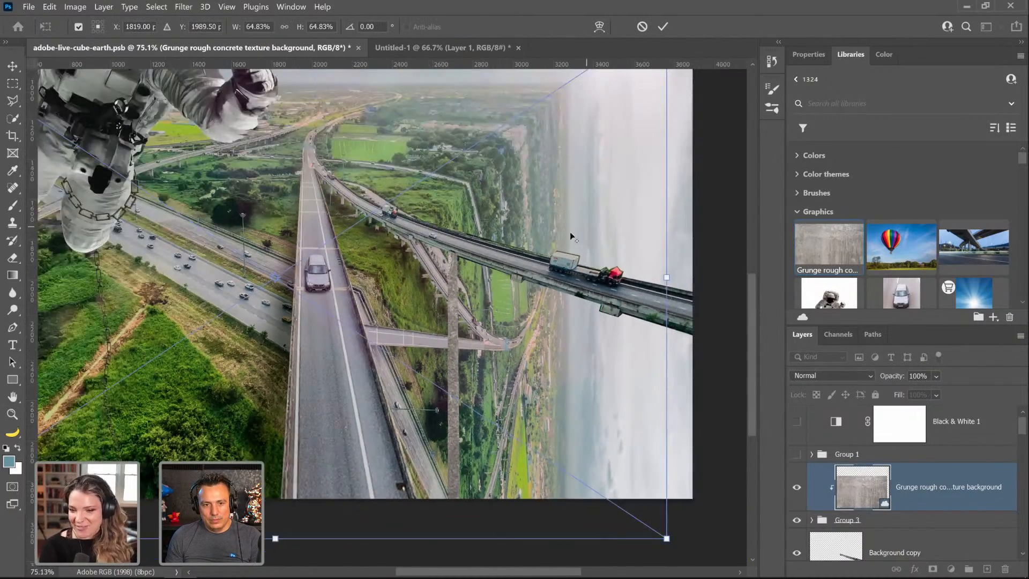
{"action": "scroll", "coordinate": [572, 234], "scroll_direction": "down", "scroll_amount": 4}
{"action": "left_click_drag", "start_coordinate": [636, 88], "coordinate": [344, 200]}
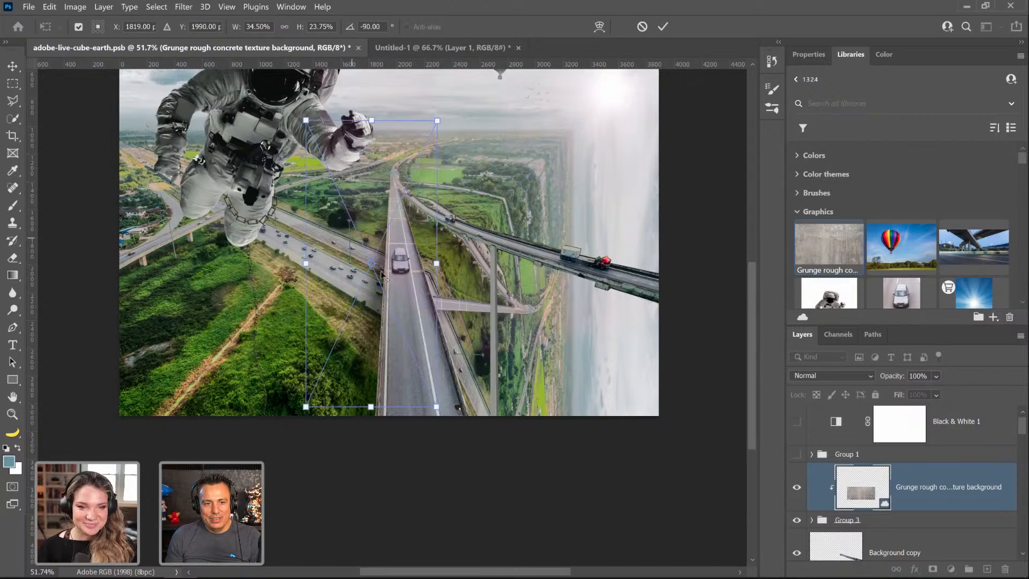
{"action": "left_click_drag", "start_coordinate": [381, 274], "coordinate": [501, 354]}
{"action": "scroll", "coordinate": [501, 368], "scroll_direction": "up", "scroll_amount": 2}
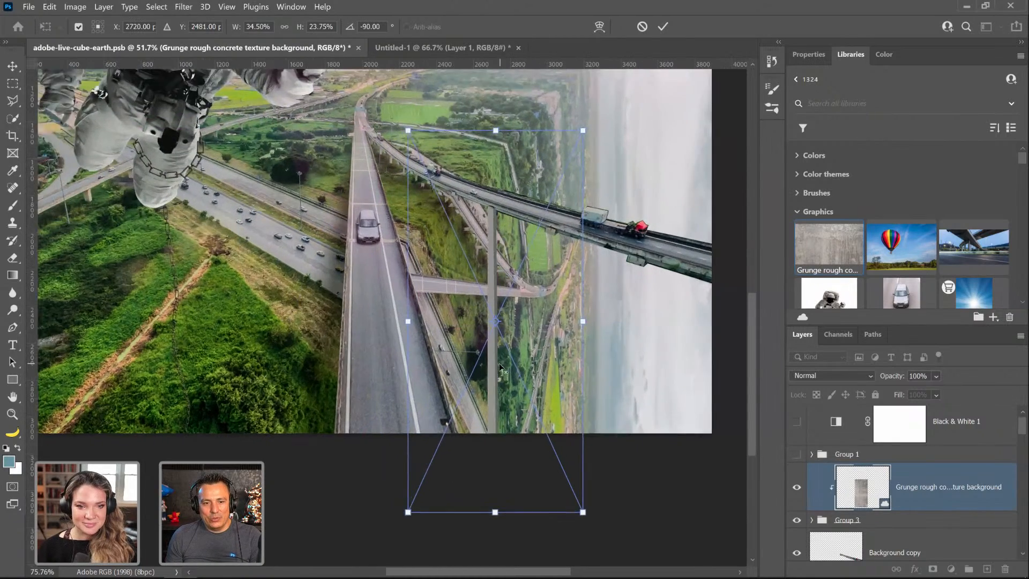
Step: Shrink the concrete texture to about 22% by 12.9%, fit it over the pillar and commit the transform
{"action": "scroll", "coordinate": [501, 368], "scroll_direction": "up", "scroll_amount": 3}
{"action": "scroll", "coordinate": [555, 428], "scroll_direction": "down", "scroll_amount": 3}
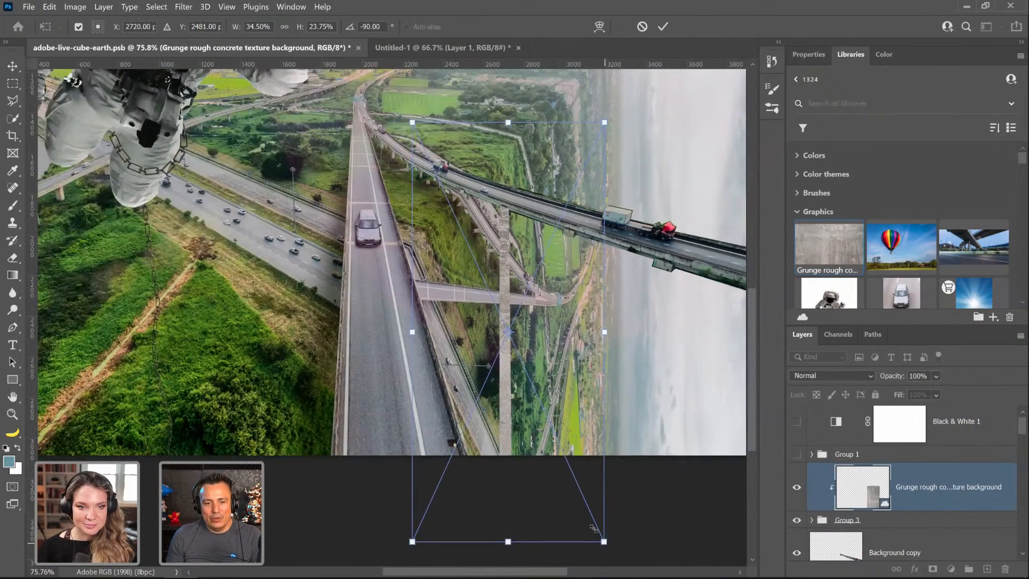
{"action": "left_click_drag", "start_coordinate": [592, 528], "coordinate": [548, 473]}
{"action": "left_click_drag", "start_coordinate": [520, 336], "coordinate": [528, 313]}
{"action": "left_click_drag", "start_coordinate": [444, 140], "coordinate": [473, 183]}
{"action": "key", "text": "Return"}
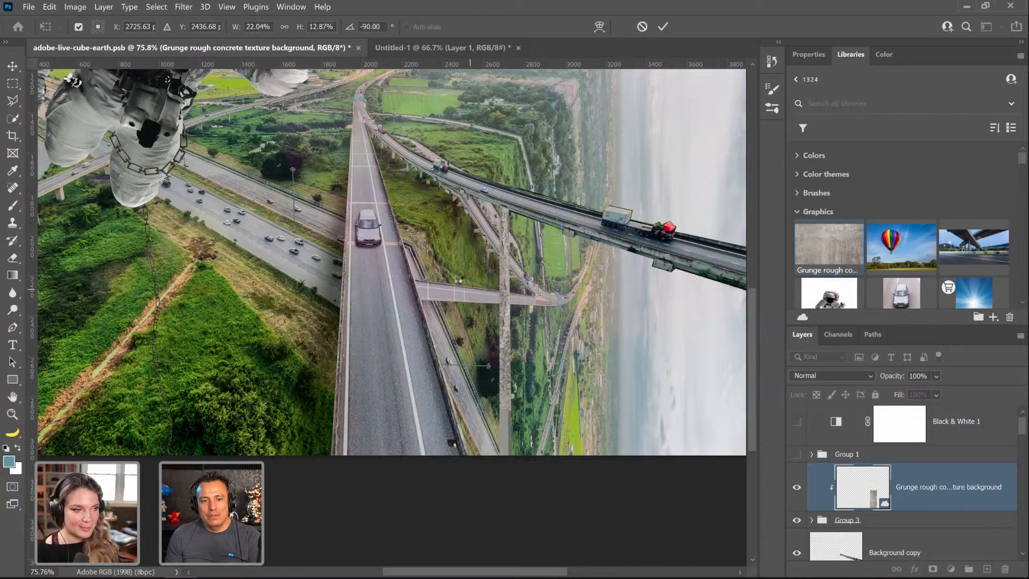
Step: Examine the textured pillar up close and compare it with the texture's clipping to Group 3 released and restored
{"action": "key", "text": "z"}
{"action": "left_click_drag", "start_coordinate": [502, 277], "coordinate": [531, 277]}
{"action": "right_click", "coordinate": [494, 275]}
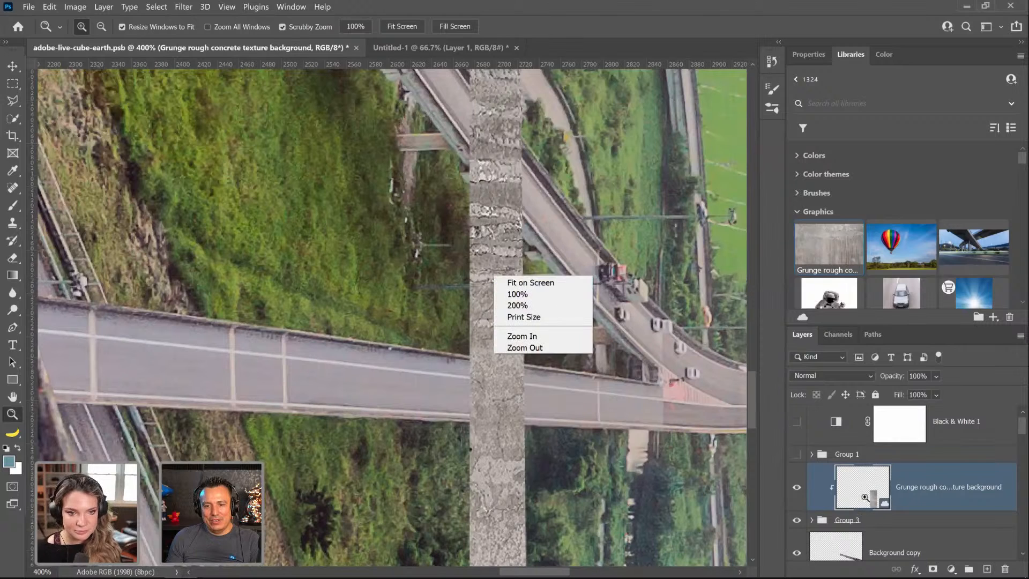
{"action": "left_click", "coordinate": [853, 512], "text": "alt"}
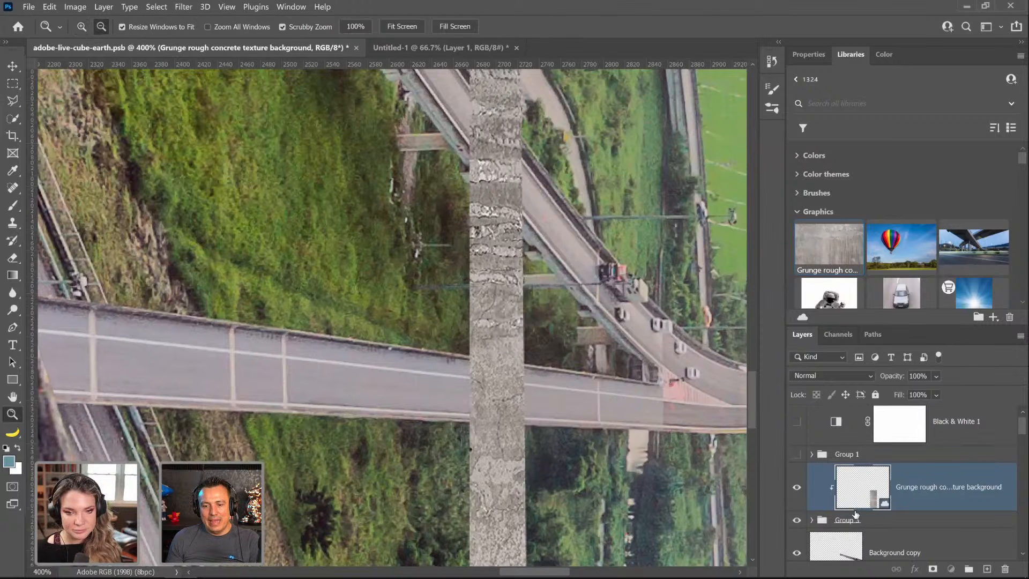
{"action": "key", "text": "ctrl+0"}
{"action": "left_click", "coordinate": [855, 511], "text": "alt"}
{"action": "left_click", "coordinate": [796, 488]}
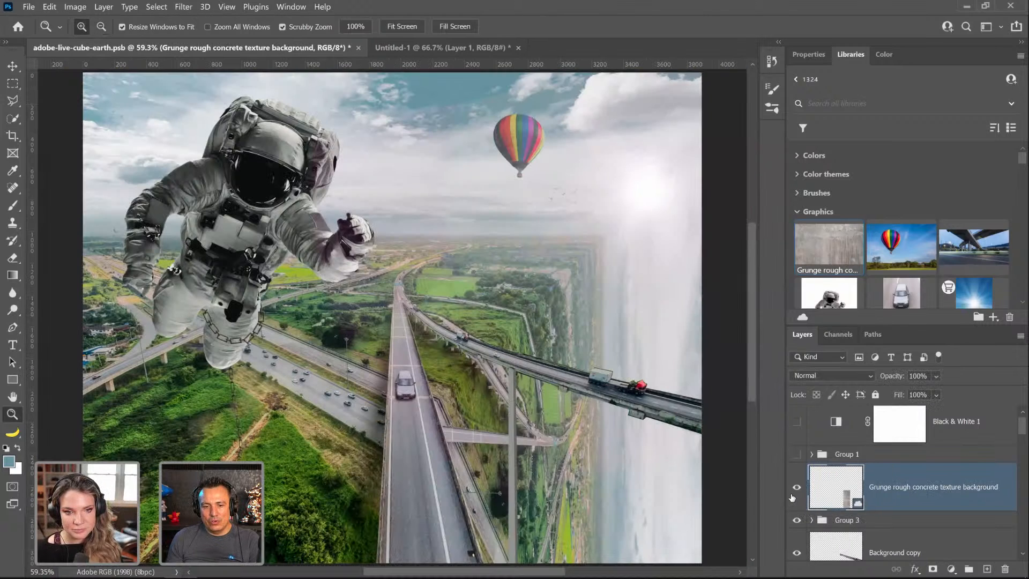
{"action": "left_click", "coordinate": [796, 488]}
{"action": "left_click", "coordinate": [840, 510], "text": "alt"}
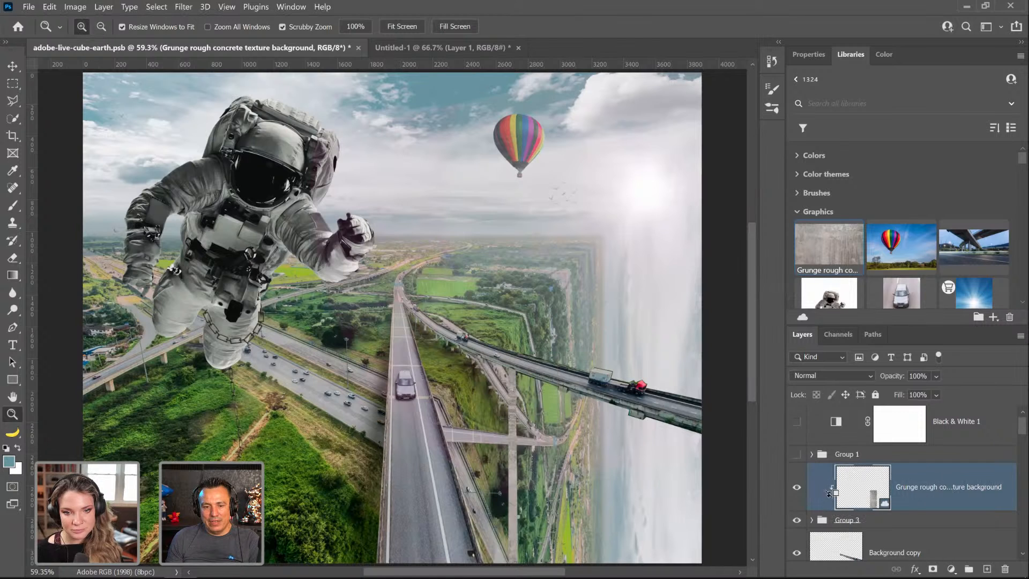
Step: Set the concrete texture layer to Soft Light, compare the pillar with and without it, and lower its opacity to 44%
{"action": "left_click", "coordinate": [811, 375]}
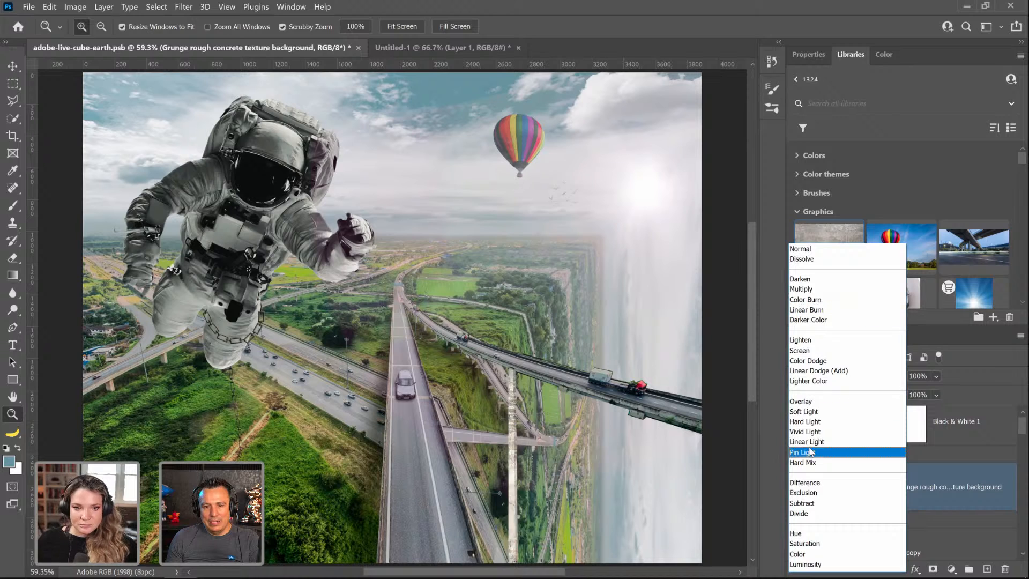
{"action": "left_click", "coordinate": [813, 411]}
{"action": "left_click_drag", "start_coordinate": [506, 416], "coordinate": [618, 319]}
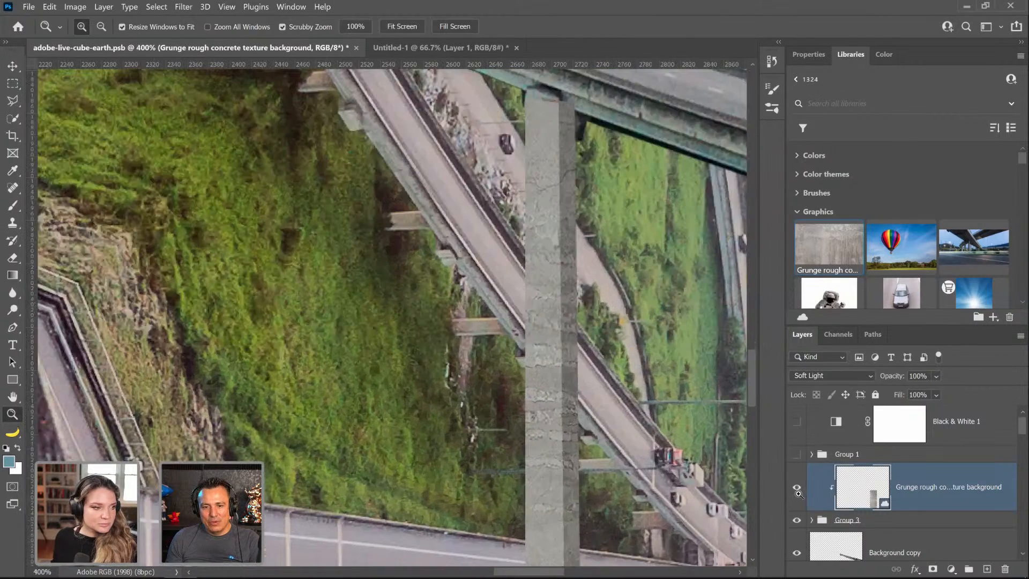
{"action": "left_click", "coordinate": [798, 495]}
{"action": "left_click", "coordinate": [798, 497]}
{"action": "left_click", "coordinate": [798, 496]}
{"action": "left_click", "coordinate": [798, 497]}
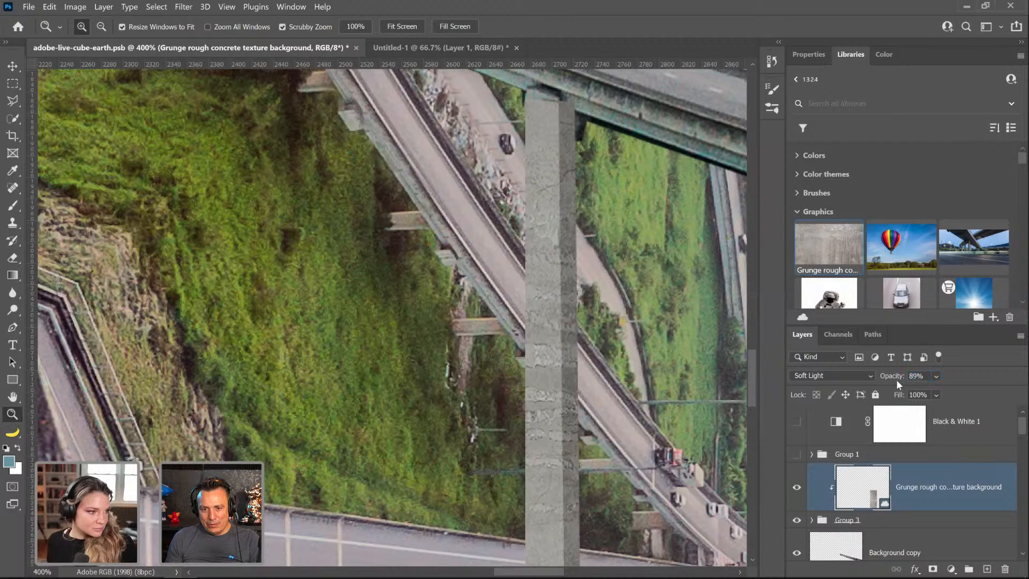
{"action": "left_click_drag", "start_coordinate": [896, 380], "coordinate": [891, 379]}
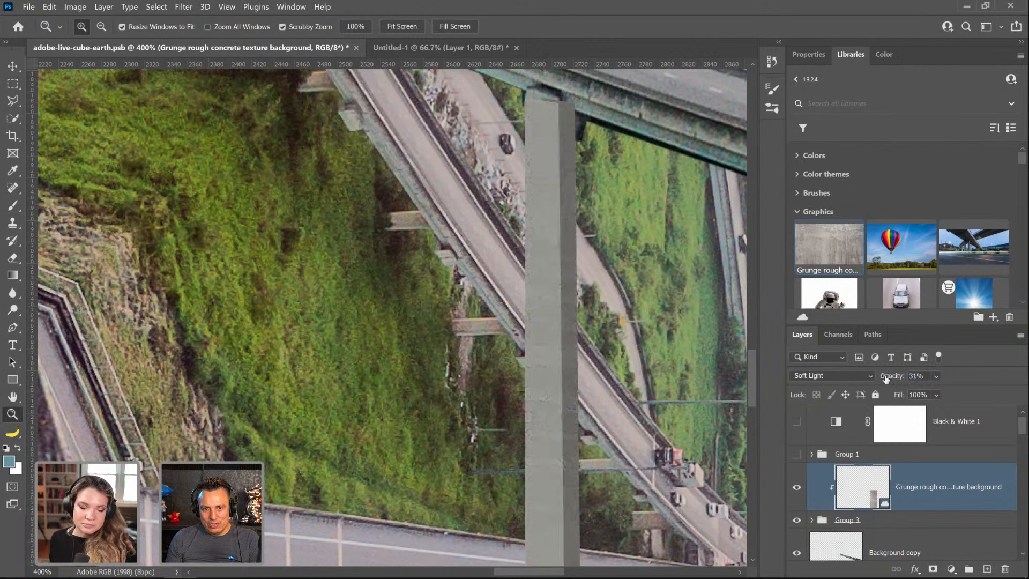
Step: Examine the concrete texture and the edge between the pillar's light and dark faces at high magnification
{"action": "left_click", "coordinate": [560, 211]}
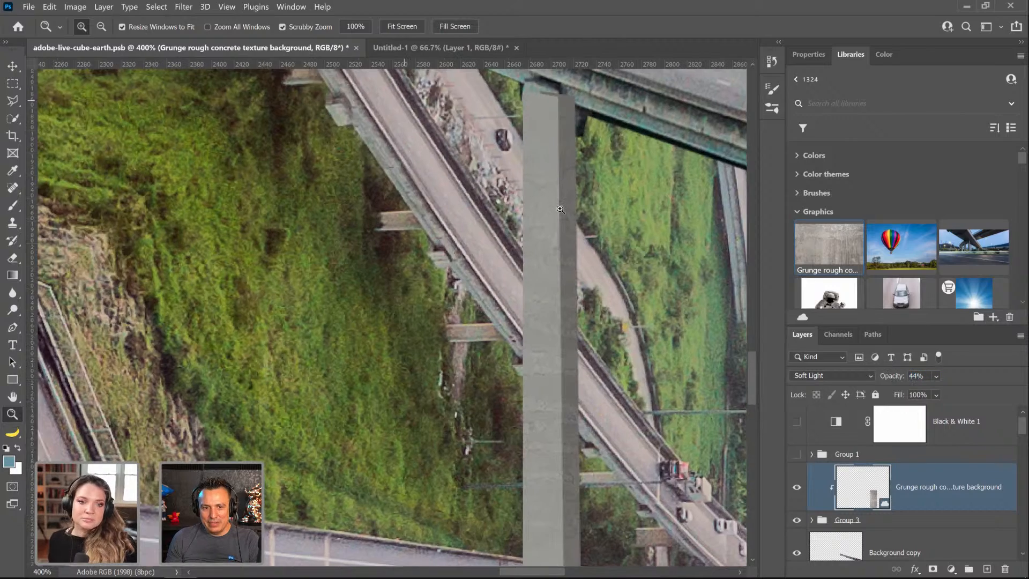
{"action": "left_click", "coordinate": [557, 217]}
{"action": "left_click", "coordinate": [555, 223]}
{"action": "left_click", "coordinate": [552, 231]}
{"action": "left_click", "coordinate": [550, 232]}
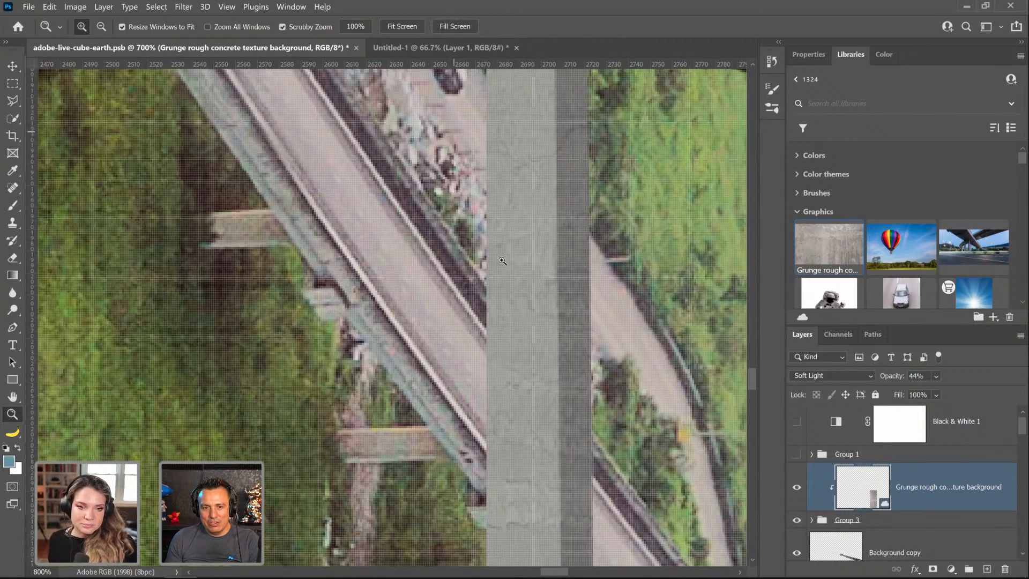
{"action": "left_click", "coordinate": [545, 229]}
{"action": "right_click", "coordinate": [537, 225]}
{"action": "key", "text": "Escape"}
{"action": "left_click", "coordinate": [542, 293], "text": "alt"}
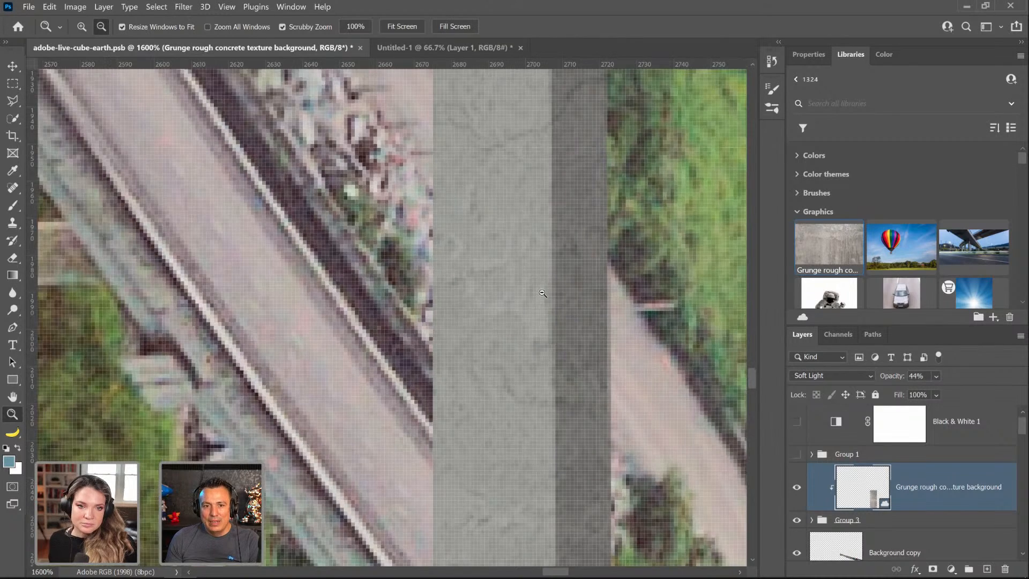
{"action": "left_click", "coordinate": [542, 293], "text": "alt"}
{"action": "left_click", "coordinate": [541, 293], "text": "alt"}
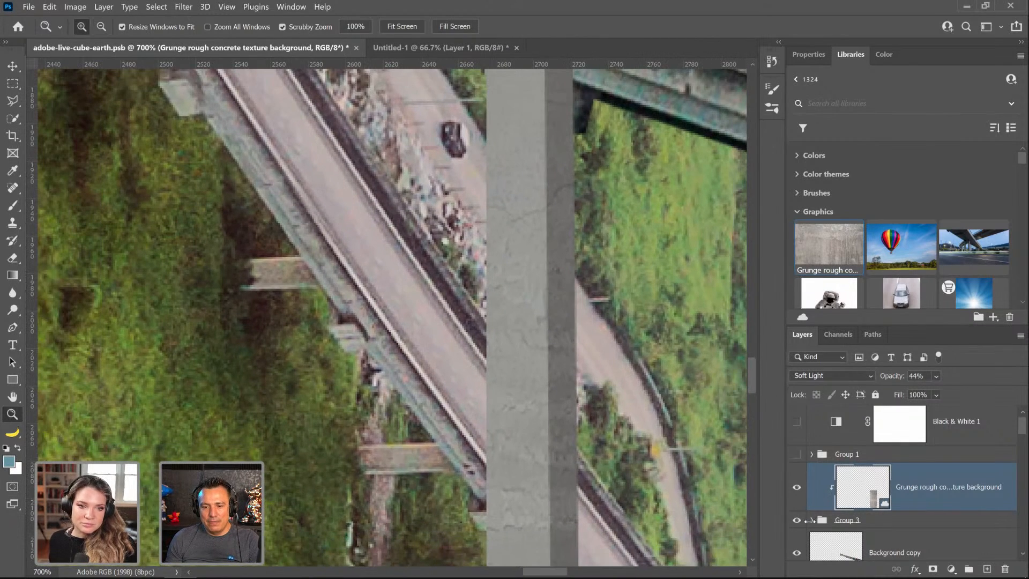
Step: Slightly feather the shape path of Shape 1 copy inside Group 3, and check the pillar in the full composition
{"action": "scroll", "coordinate": [899, 468], "scroll_direction": "down", "scroll_amount": 3}
{"action": "scroll", "coordinate": [891, 472], "scroll_direction": "up", "scroll_amount": 3}
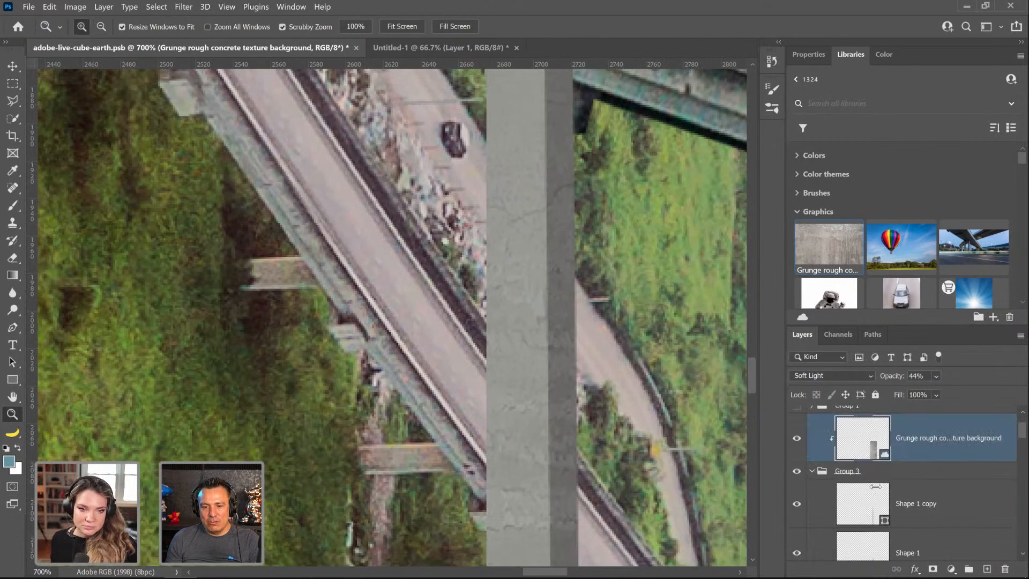
{"action": "left_click", "coordinate": [799, 512]}
{"action": "left_click", "coordinate": [797, 506]}
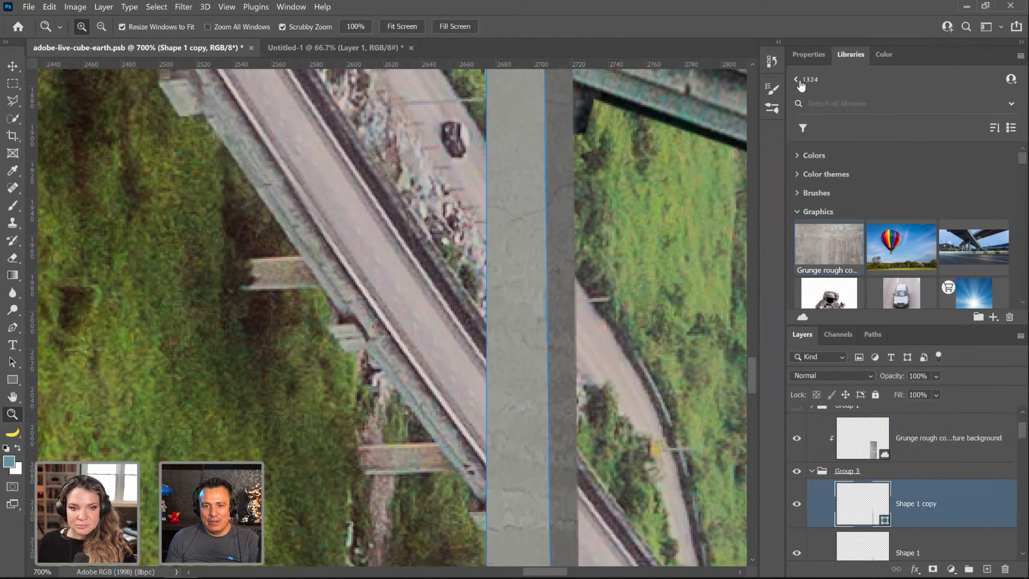
{"action": "left_click", "coordinate": [807, 56]}
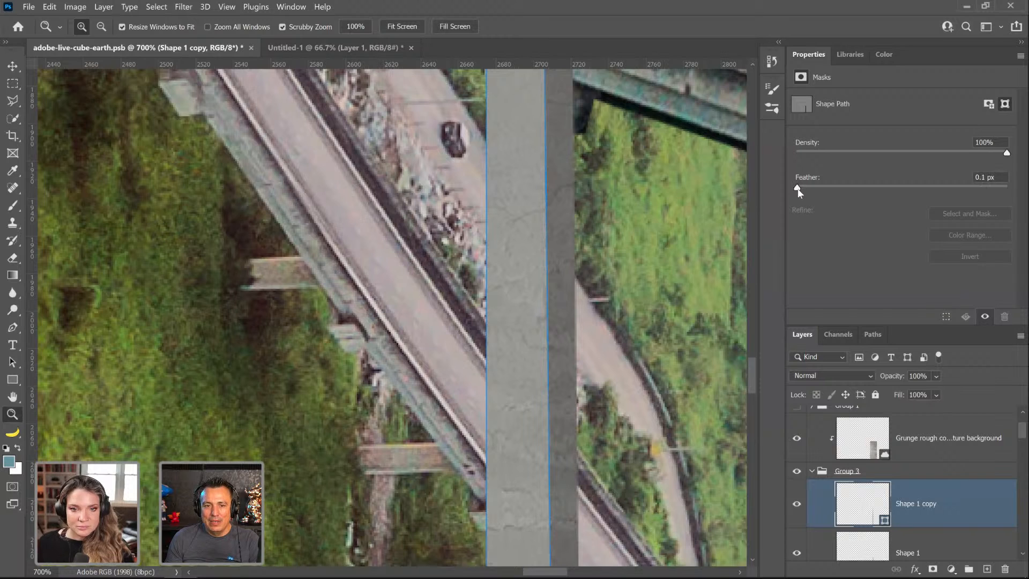
{"action": "left_click", "coordinate": [896, 440]}
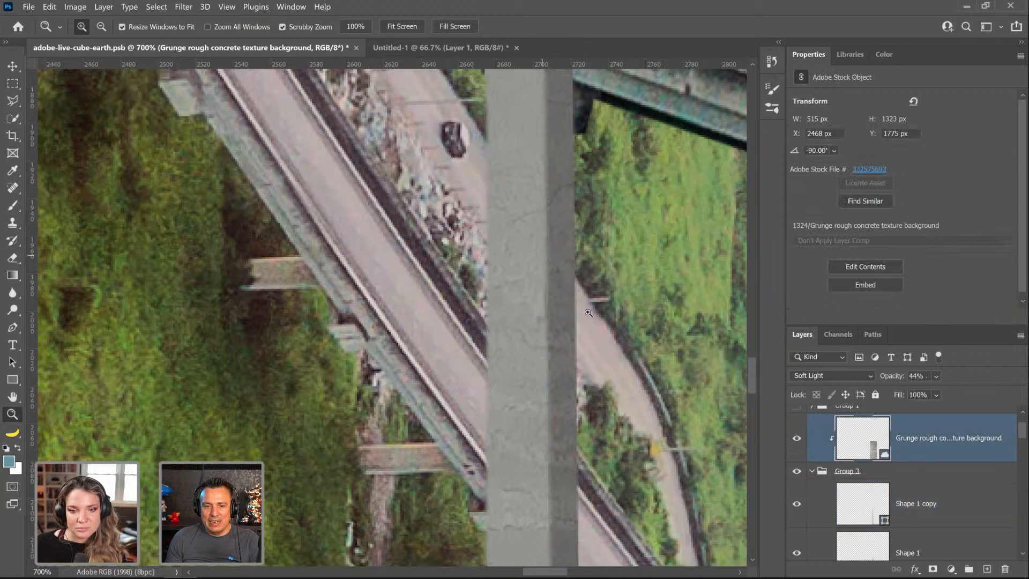
{"action": "right_click", "coordinate": [546, 314]}
{"action": "left_click", "coordinate": [565, 322]}
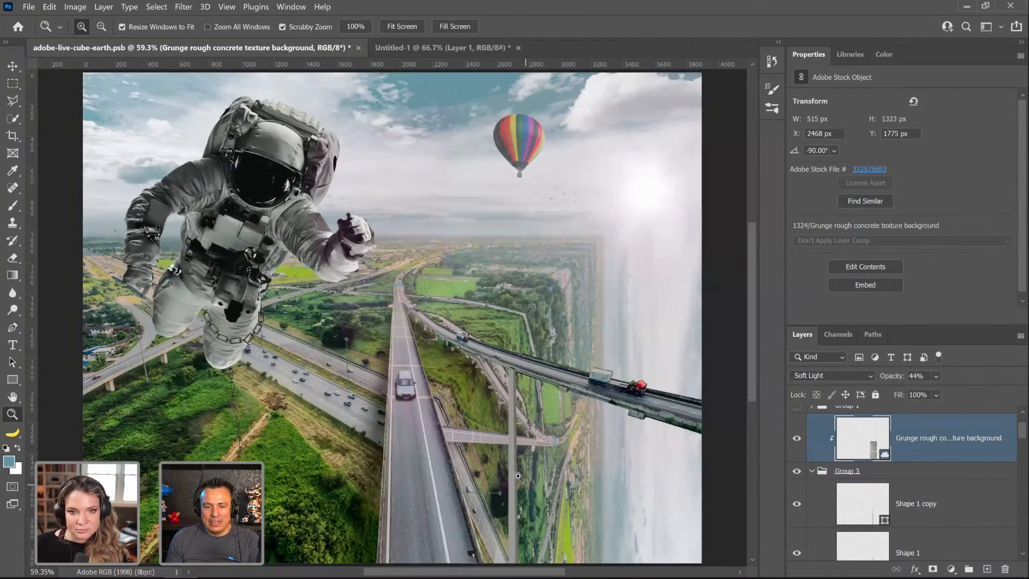
Step: Collapse Group 3, group it together with its clipped concrete texture, and name the new group "Pillar"
{"action": "left_click", "coordinate": [813, 471]}
{"action": "left_click", "coordinate": [850, 470]}
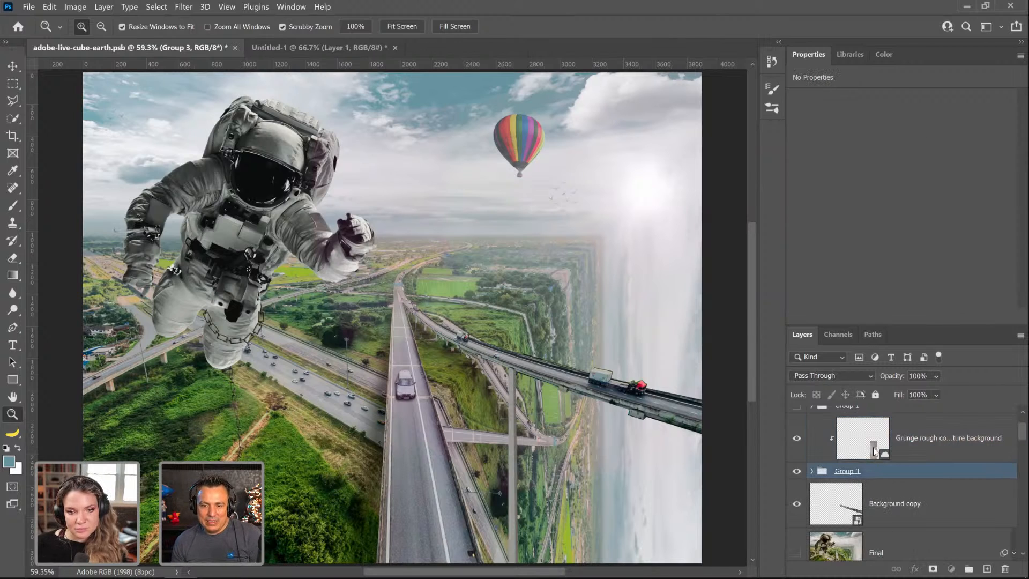
{"action": "left_click", "coordinate": [874, 450], "text": "shift"}
{"action": "key", "text": "ctrl+g"}
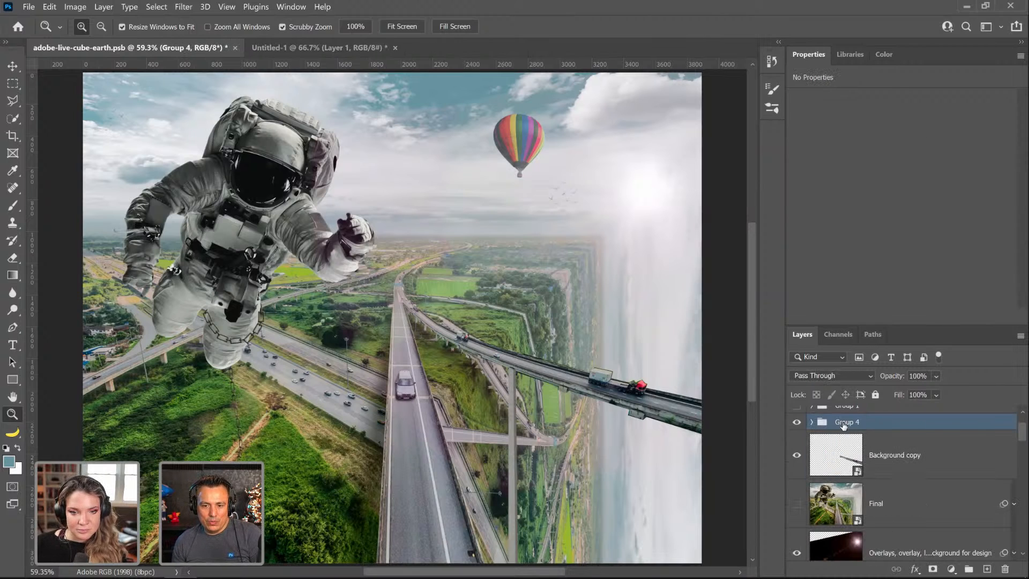
{"action": "type", "text": "Pill"}
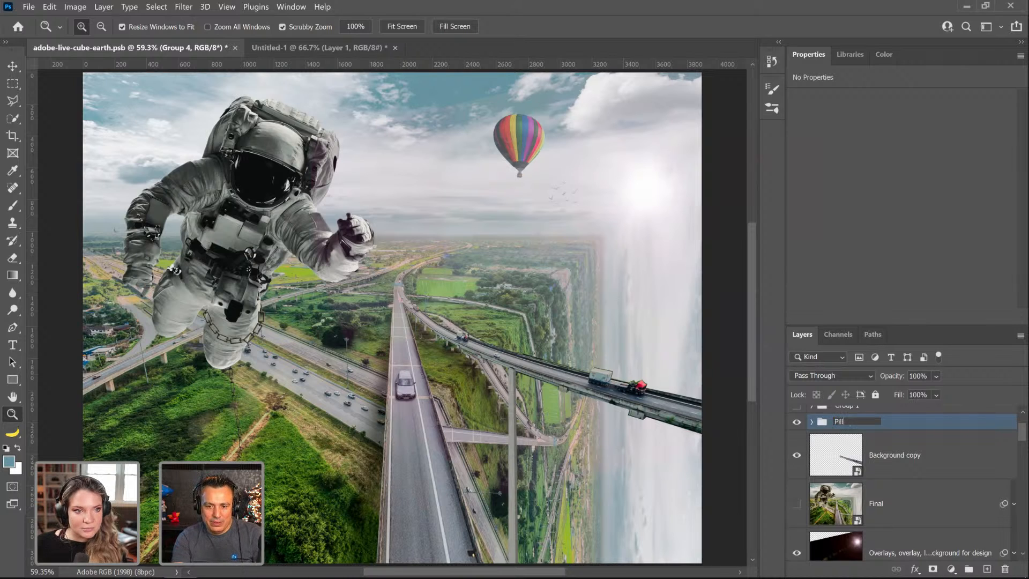
{"action": "type", "text": "ar"}
{"action": "key", "text": "Return"}
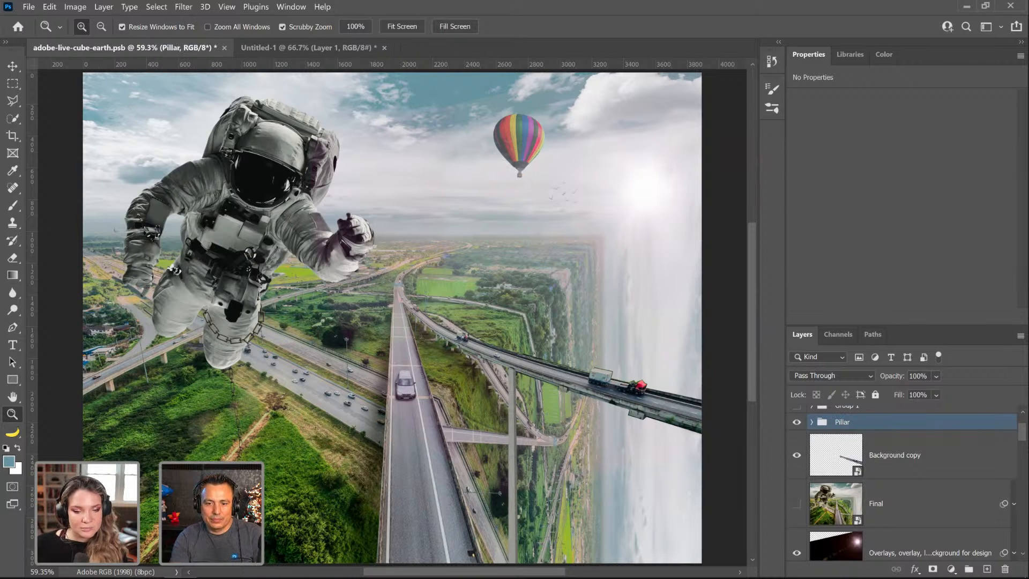
Step: Duplicate the Pillar group farther along the elevated road and scale the copy to 161.9%
{"action": "left_click", "coordinate": [13, 67]}
{"action": "left_click_drag", "start_coordinate": [509, 425], "coordinate": [561, 441]}
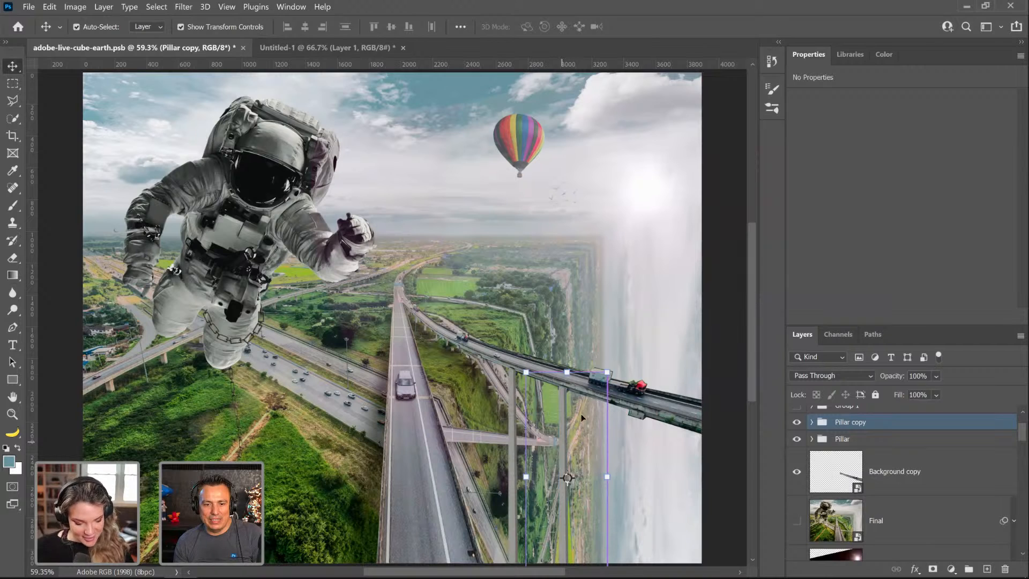
{"action": "left_click_drag", "start_coordinate": [567, 477], "coordinate": [631, 336]}
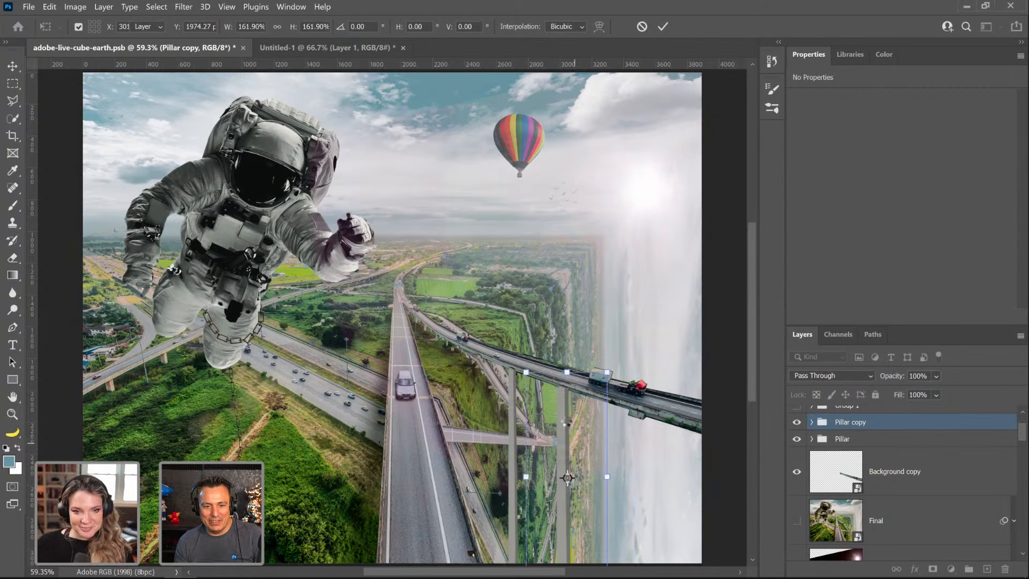
{"action": "key", "text": "Return"}
Step: Nudge the Pillar copy slightly to the right beneath the elevated road
{"action": "scroll", "coordinate": [564, 404], "scroll_direction": "up", "scroll_amount": 8}
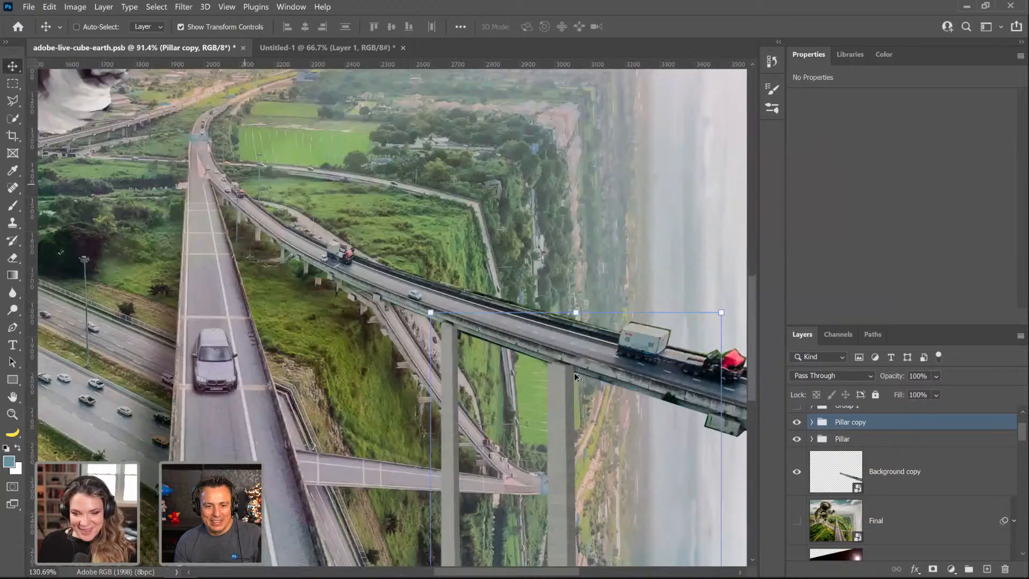
{"action": "key", "text": "Right"}
{"action": "key", "text": "Right"}
{"action": "key", "text": "Right"}
{"action": "key", "text": "Right"}
{"action": "key", "text": "Right"}
{"action": "key", "text": "Right"}
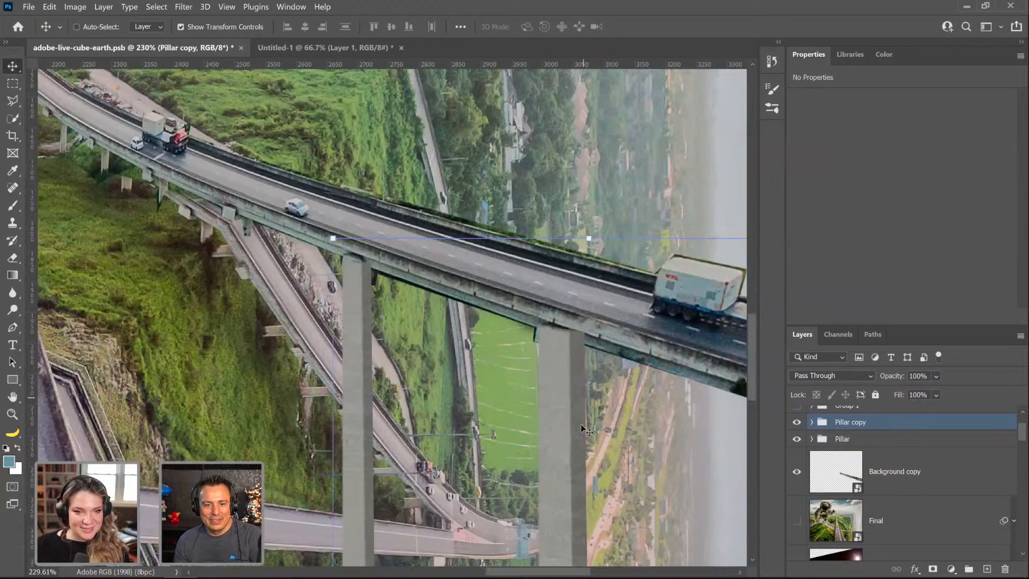
Step: Nudge the Pillar copy group slightly back toward the first pillar beneath the elevated road
{"action": "key", "text": "Left"}
{"action": "key", "text": "Left"}
{"action": "key", "text": "Left"}
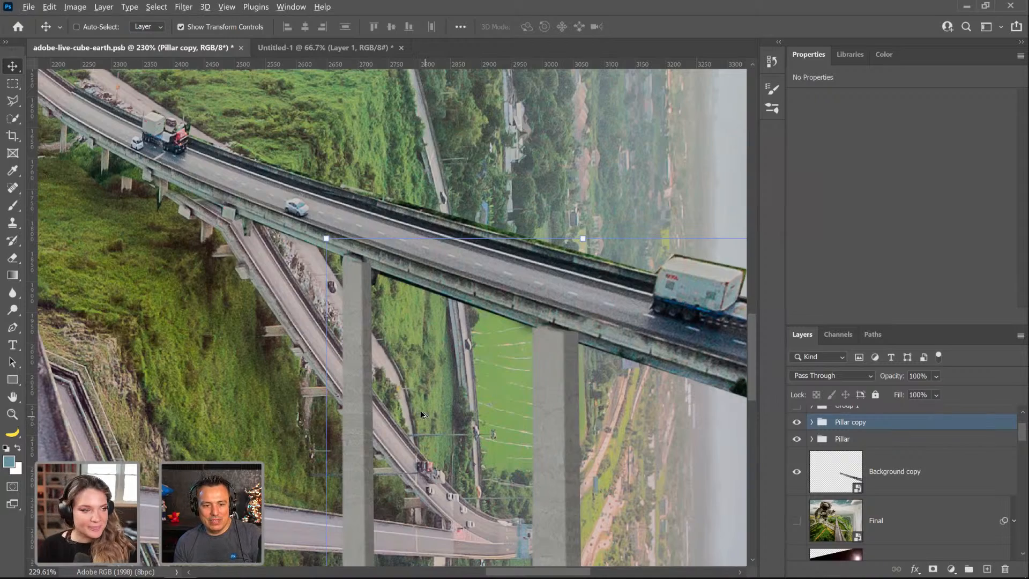
Step: Duplicate the Pillar copy group to beneath the road by the red truck, and enlarge this third pillar for perspective
{"action": "scroll", "coordinate": [421, 414], "scroll_direction": "down", "scroll_amount": 8}
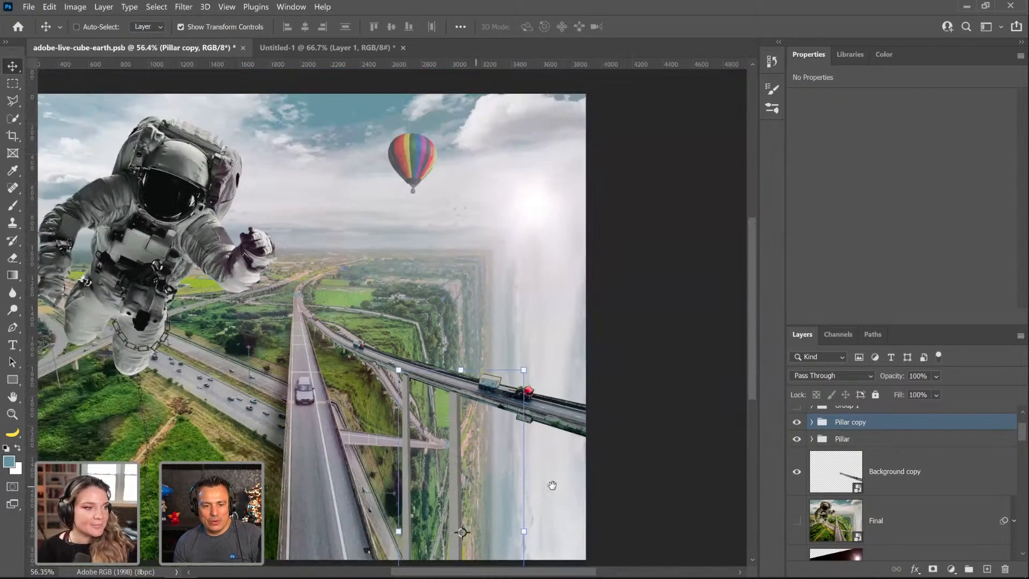
{"action": "left_click_drag", "start_coordinate": [552, 485], "coordinate": [450, 350]}
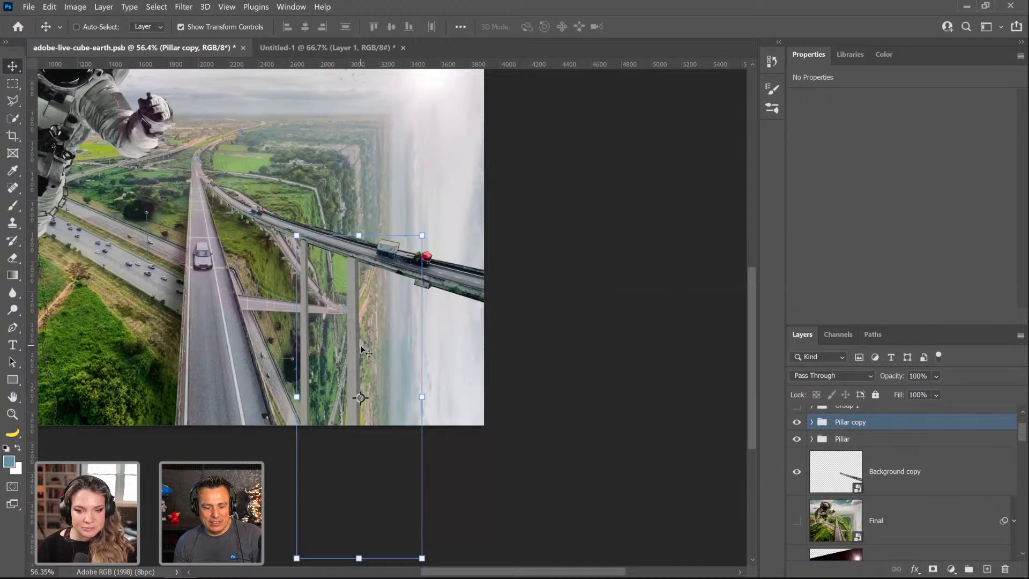
{"action": "left_click_drag", "start_coordinate": [386, 345], "coordinate": [430, 368]}
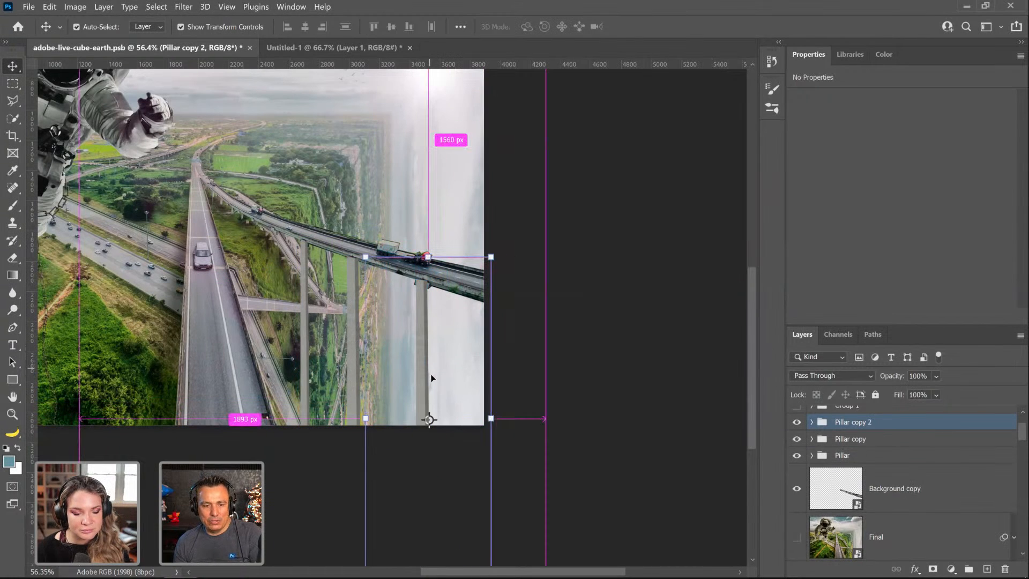
{"action": "key", "text": "ctrl+t"}
{"action": "left_click_drag", "start_coordinate": [429, 419], "coordinate": [418, 280]}
{"action": "left_click_drag", "start_coordinate": [491, 258], "coordinate": [545, 236]}
{"action": "key", "text": "Return"}
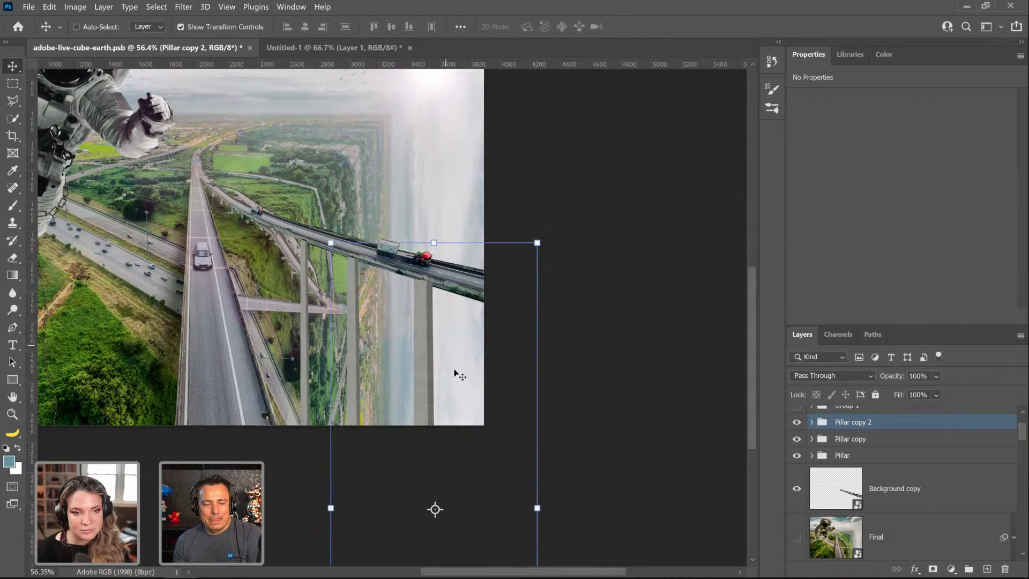
Step: Add a layer mask to Pillar copy 2 and brush black over the pillar's top edge to blend it under the road
{"action": "key", "text": "m"}
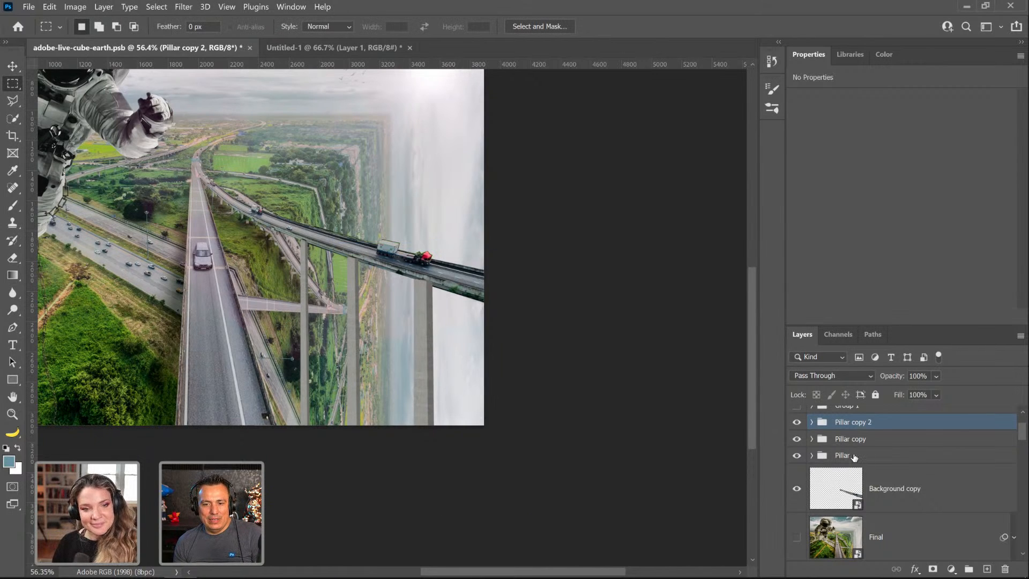
{"action": "left_click", "coordinate": [933, 569]}
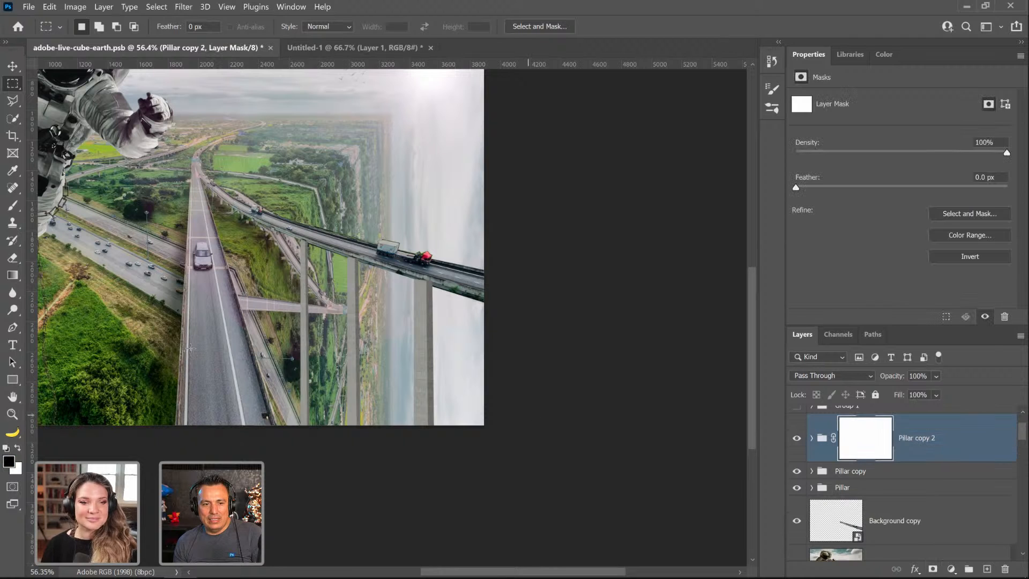
{"action": "left_click", "coordinate": [12, 414]}
{"action": "left_click_drag", "start_coordinate": [424, 267], "coordinate": [487, 353]}
{"action": "left_click", "coordinate": [487, 353]}
{"action": "left_click", "coordinate": [12, 204]}
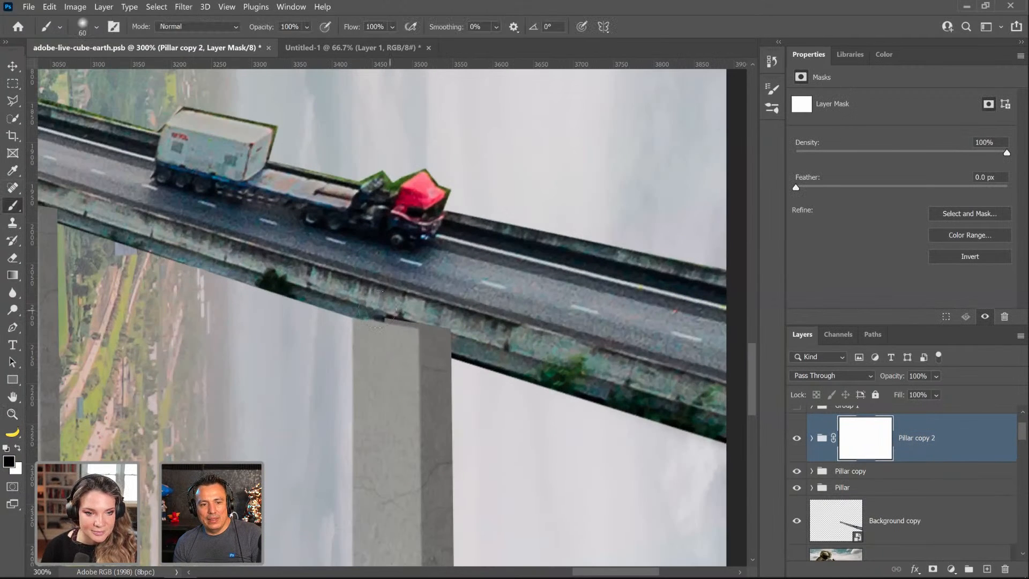
{"action": "mouse_move", "coordinate": [452, 316]}
{"action": "left_mouse_down"}
{"action": "mouse_move", "coordinate": [366, 293]}
{"action": "mouse_move", "coordinate": [449, 319]}
{"action": "left_mouse_up"}
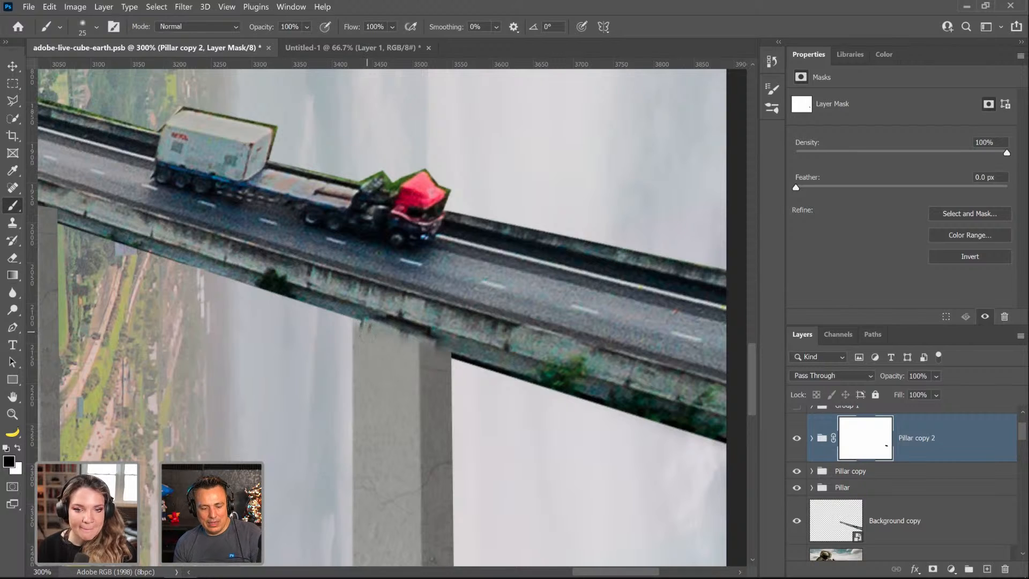
{"action": "key", "text": "x"}
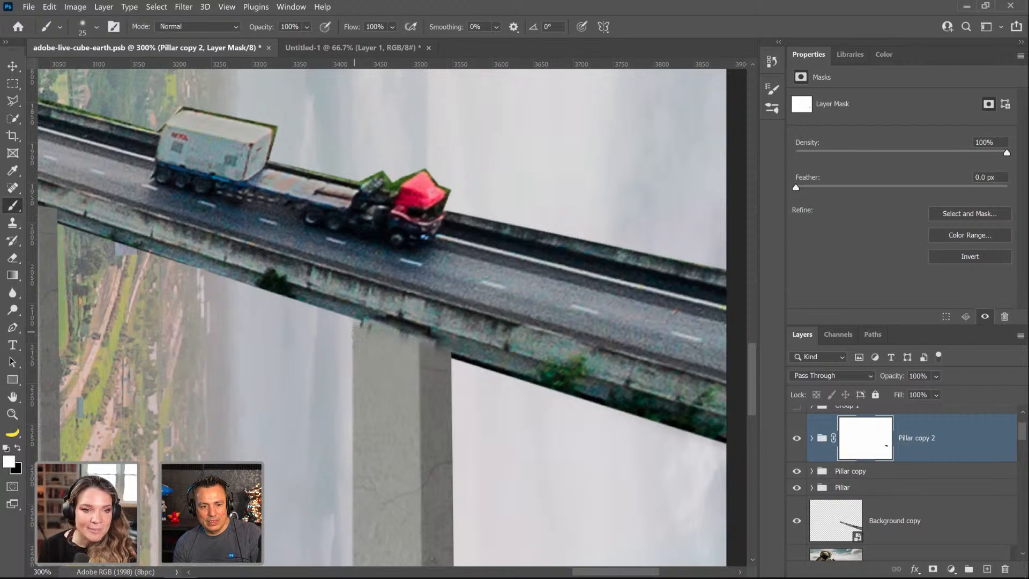
{"action": "key", "text": "x"}
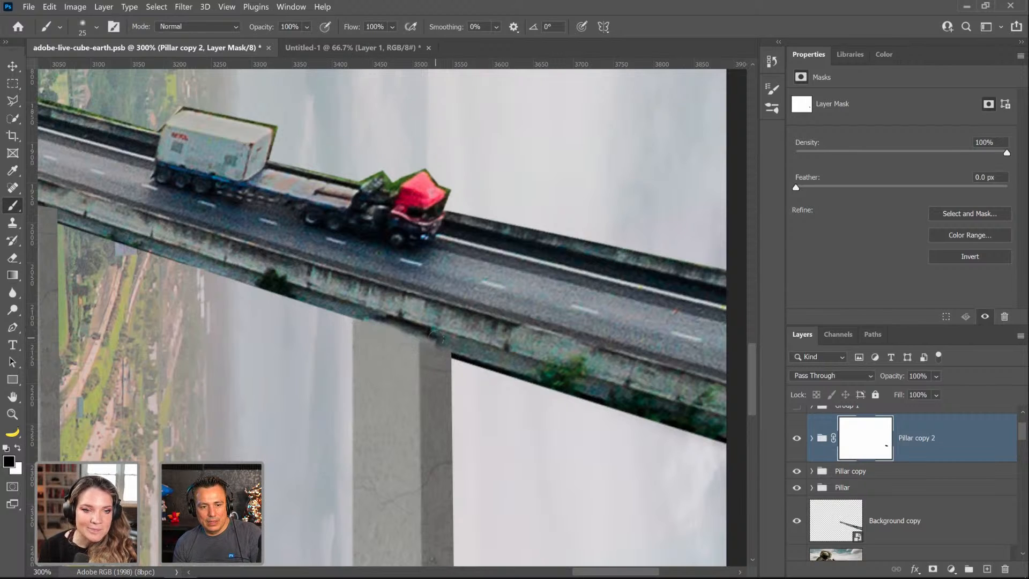
Step: Add a layer mask to the Pillar copy group and brush out the middle pillar's top where it meets the road
{"action": "left_click_drag", "start_coordinate": [345, 356], "coordinate": [602, 441]}
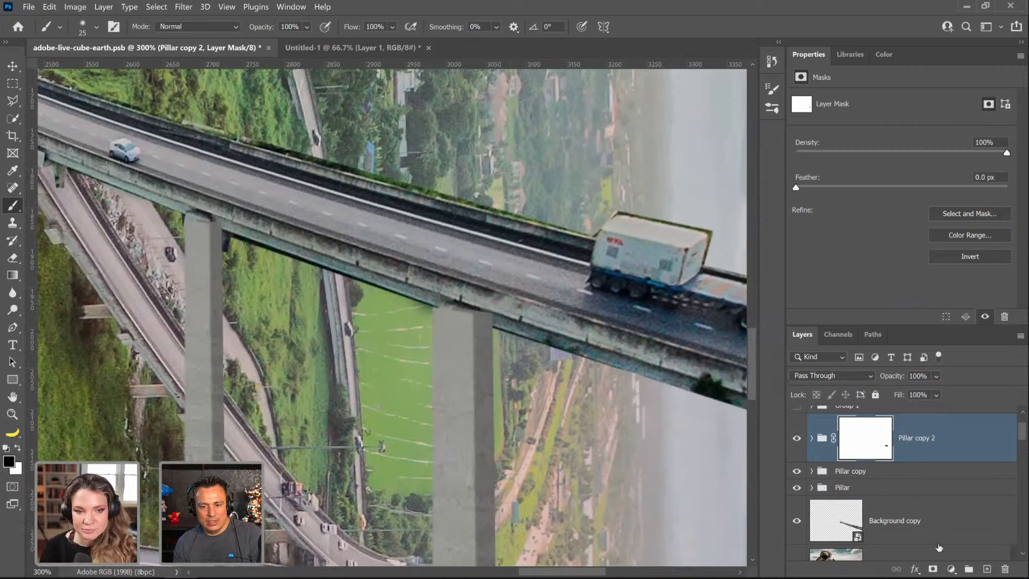
{"action": "left_click", "coordinate": [884, 471]}
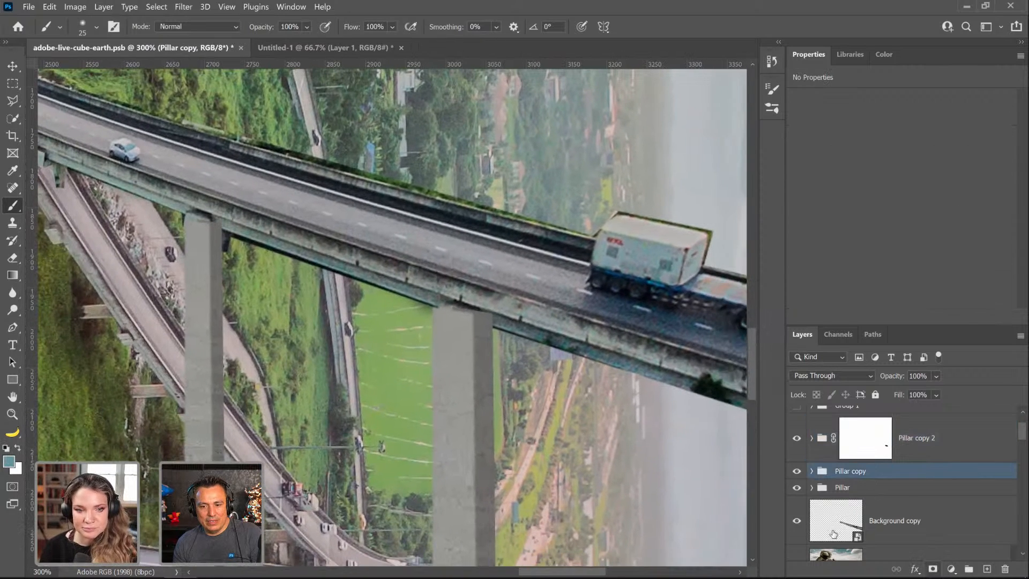
{"action": "left_click", "coordinate": [933, 569]}
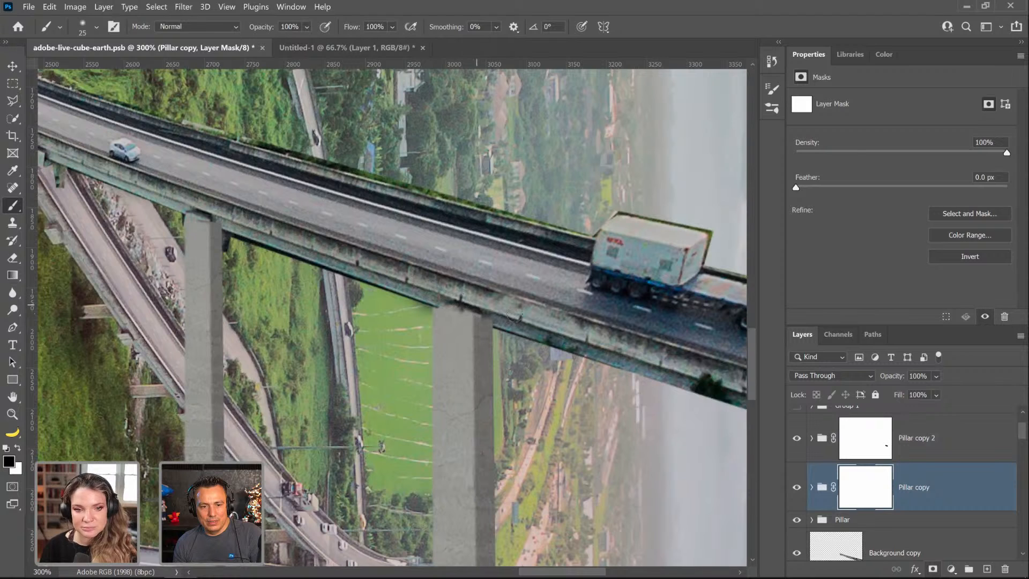
Step: Add a layer mask to the original Pillar group and brush out its top edge beneath the road
{"action": "left_click_drag", "start_coordinate": [536, 358], "coordinate": [750, 428]}
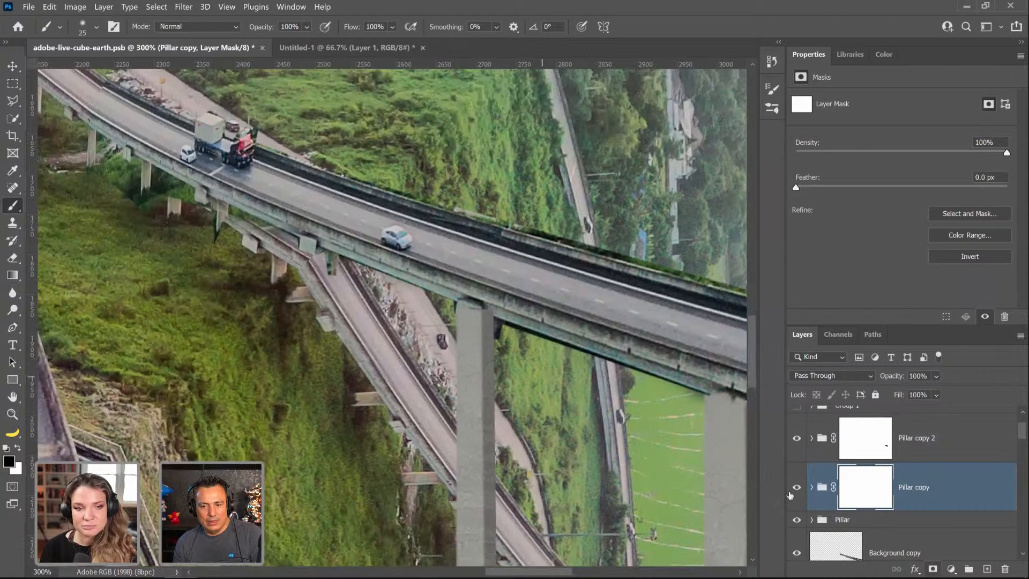
{"action": "left_click", "coordinate": [844, 519]}
{"action": "left_click", "coordinate": [933, 568]}
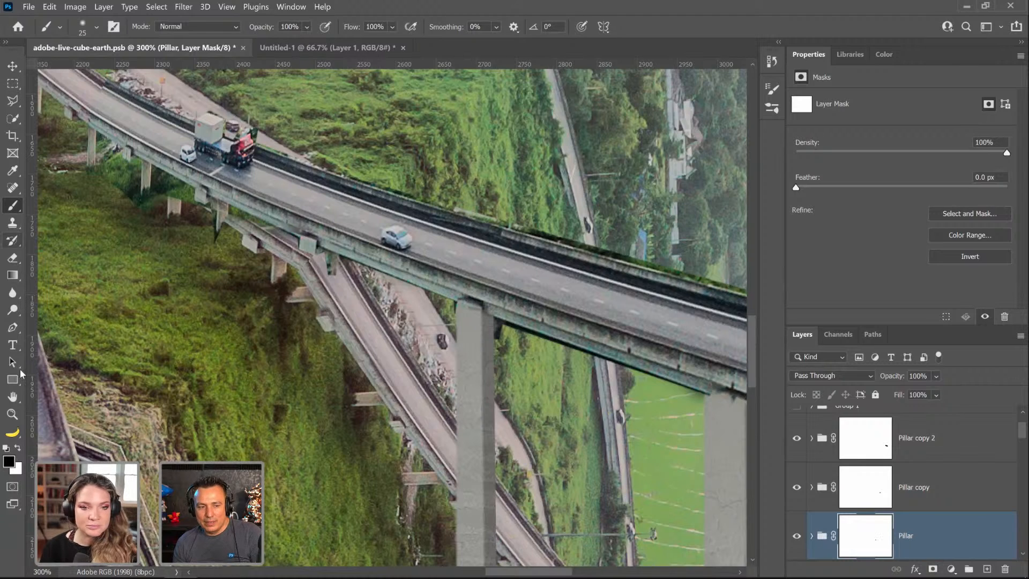
Step: Check the three pillars in the full composition and save the document
{"action": "left_click", "coordinate": [14, 413]}
{"action": "key", "text": "ctrl+1"}
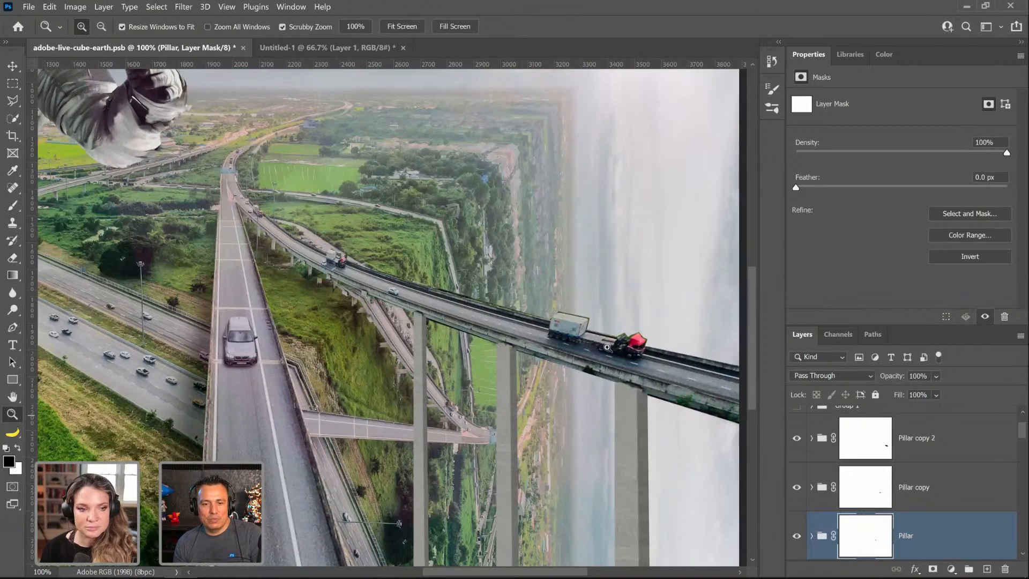
{"action": "right_click", "coordinate": [608, 349]}
{"action": "left_click", "coordinate": [643, 354]}
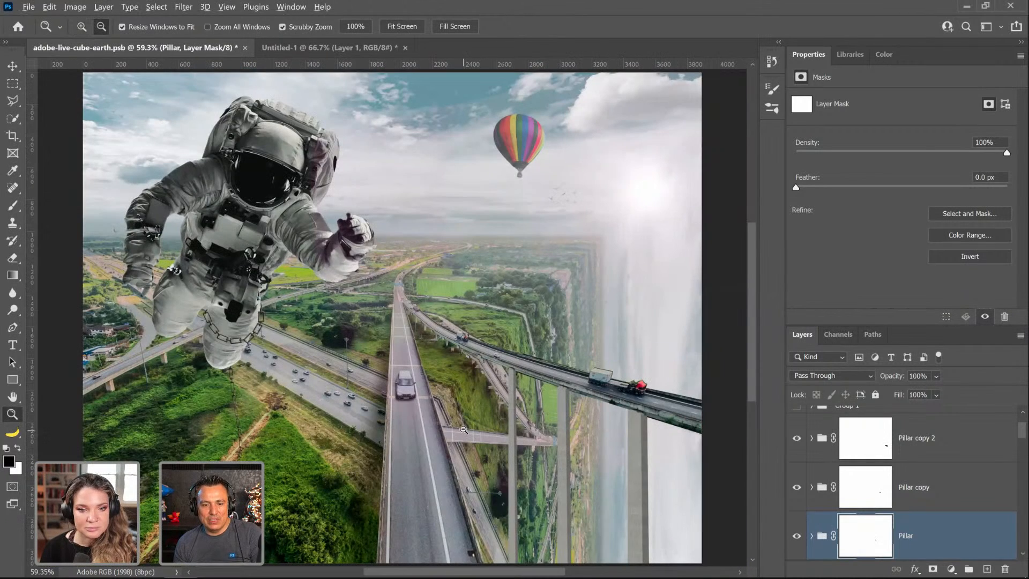
{"action": "left_click", "coordinate": [474, 421], "text": "alt"}
{"action": "scroll", "coordinate": [865, 484], "scroll_direction": "down", "scroll_amount": 1}
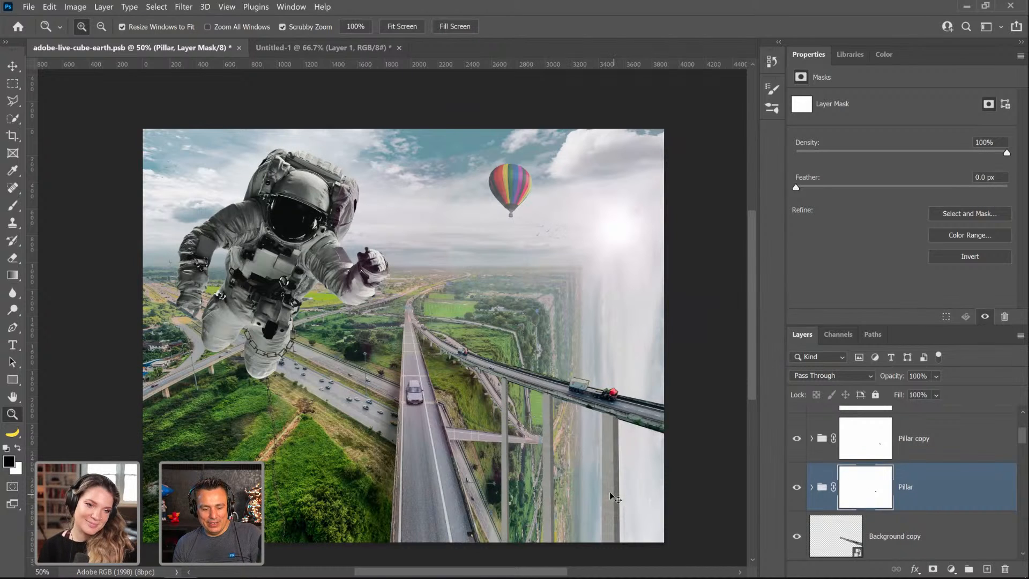
{"action": "key", "text": "ctrl+s"}
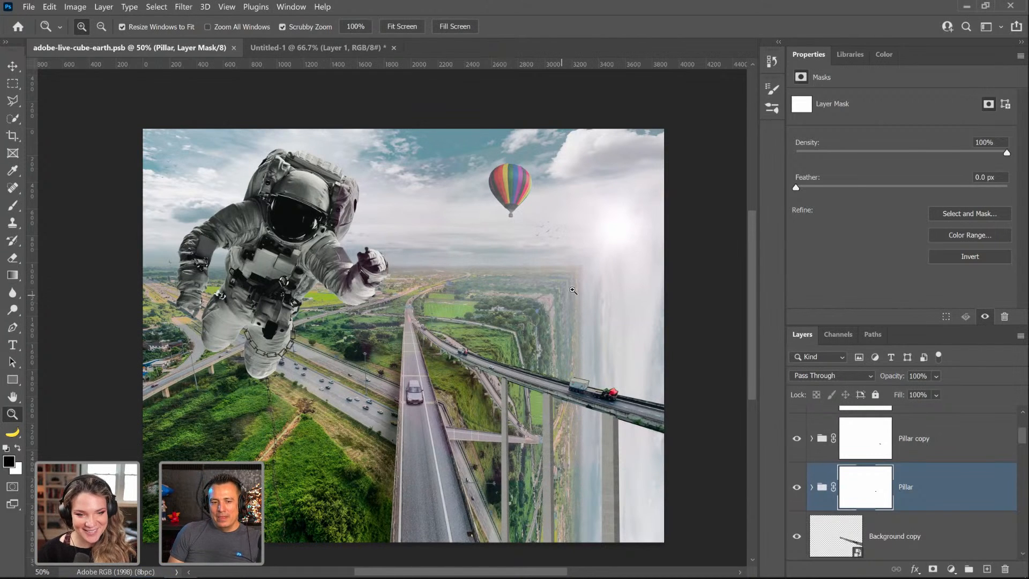
Step: Move the Final smart object between Black & White 1 and Group 1, and compare it with the current composite
{"action": "scroll", "coordinate": [911, 482], "scroll_direction": "up", "scroll_amount": 2}
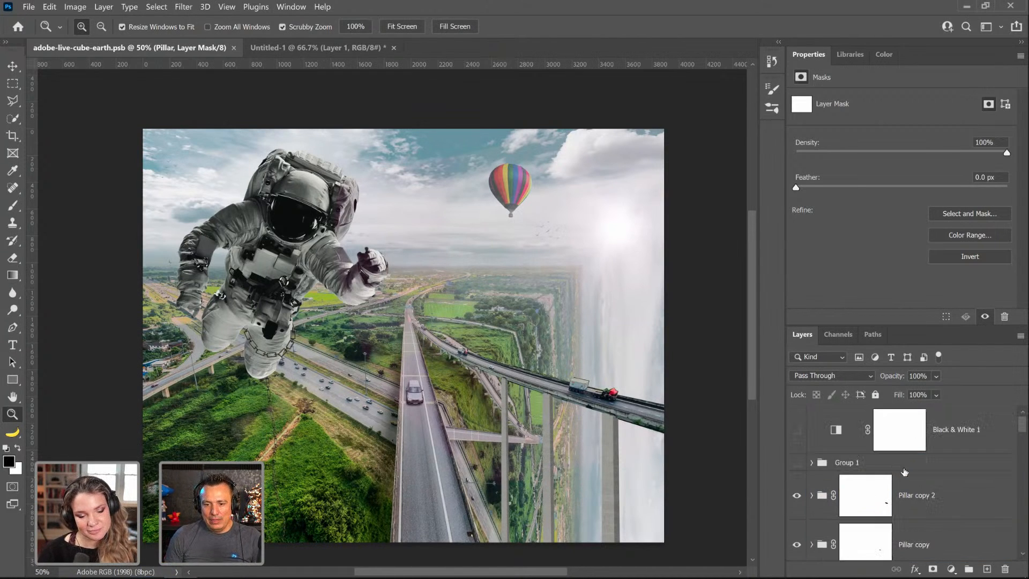
{"action": "left_click", "coordinate": [927, 503]}
{"action": "scroll", "coordinate": [927, 503], "scroll_direction": "down", "scroll_amount": 1}
{"action": "scroll", "coordinate": [927, 502], "scroll_direction": "up", "scroll_amount": 1}
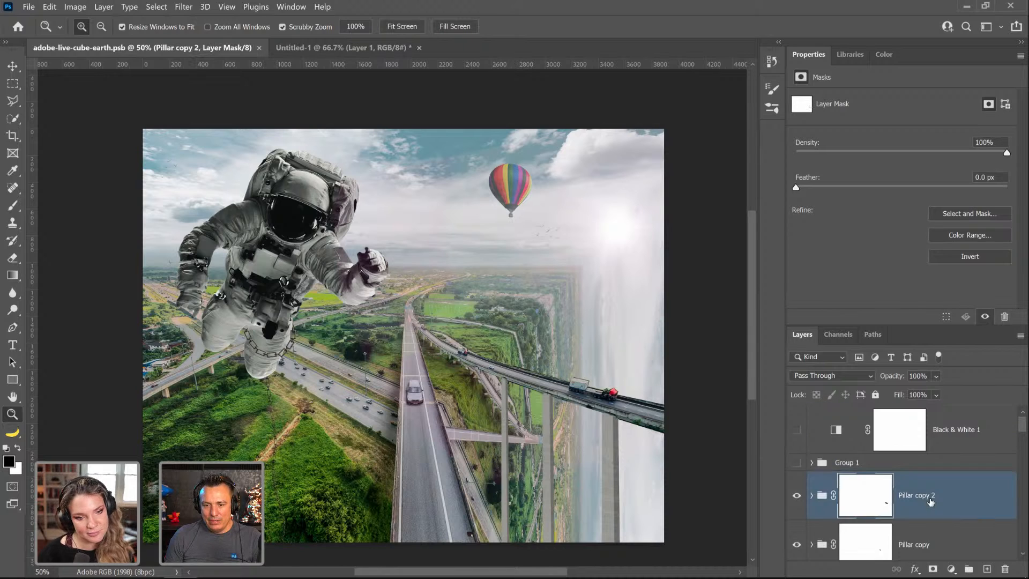
{"action": "scroll", "coordinate": [923, 499], "scroll_direction": "down", "scroll_amount": 3}
{"action": "scroll", "coordinate": [878, 507], "scroll_direction": "up", "scroll_amount": 3}
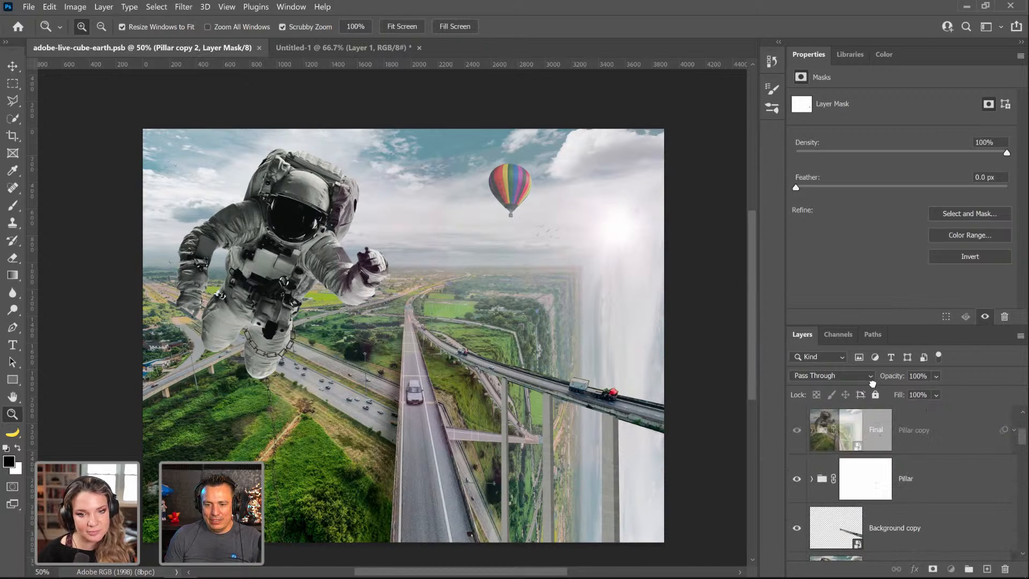
{"action": "left_click_drag", "start_coordinate": [863, 475], "coordinate": [860, 453]}
{"action": "left_click", "coordinate": [796, 478]}
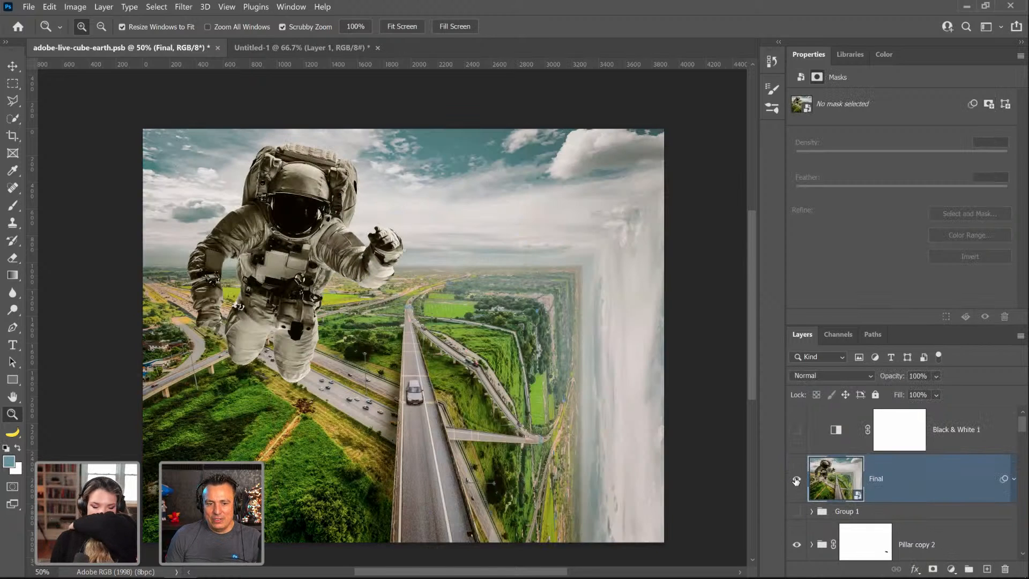
{"action": "left_click", "coordinate": [796, 478]}
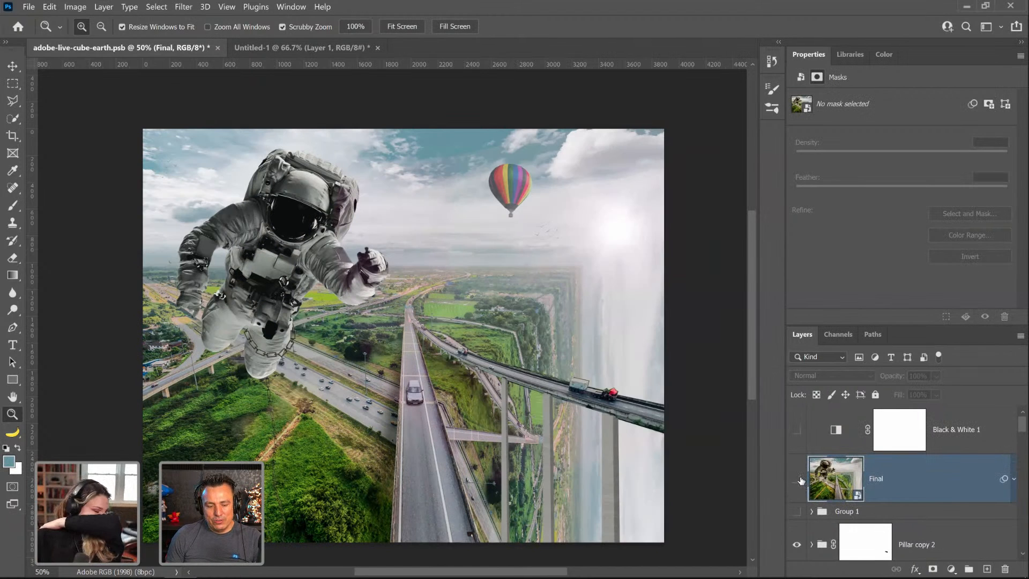
Step: Copy the entire merged composite, show the Final smart object, and paste the copy into its contents as a new layer
{"action": "key", "text": "ctrl+a"}
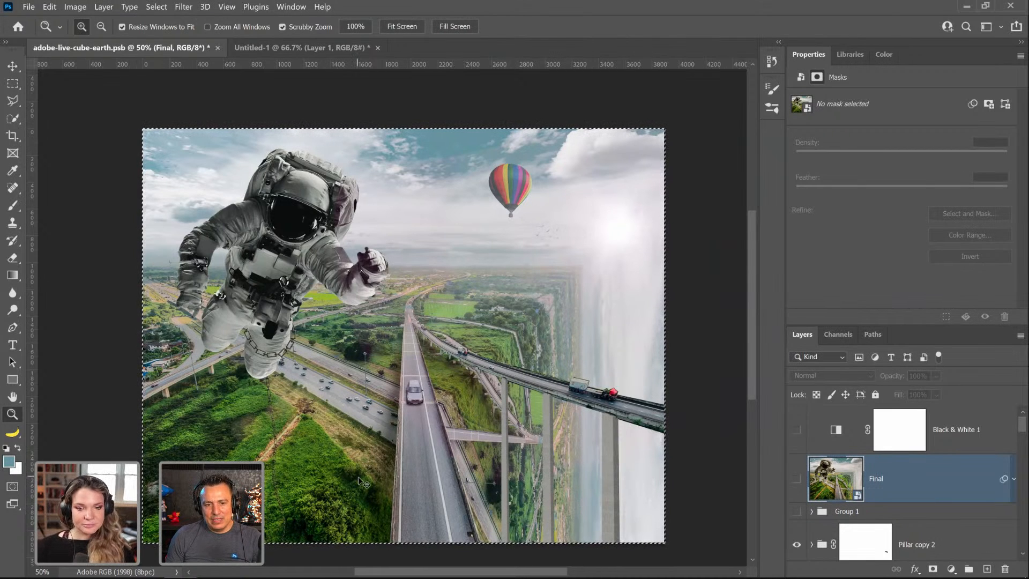
{"action": "left_click", "coordinate": [797, 479]}
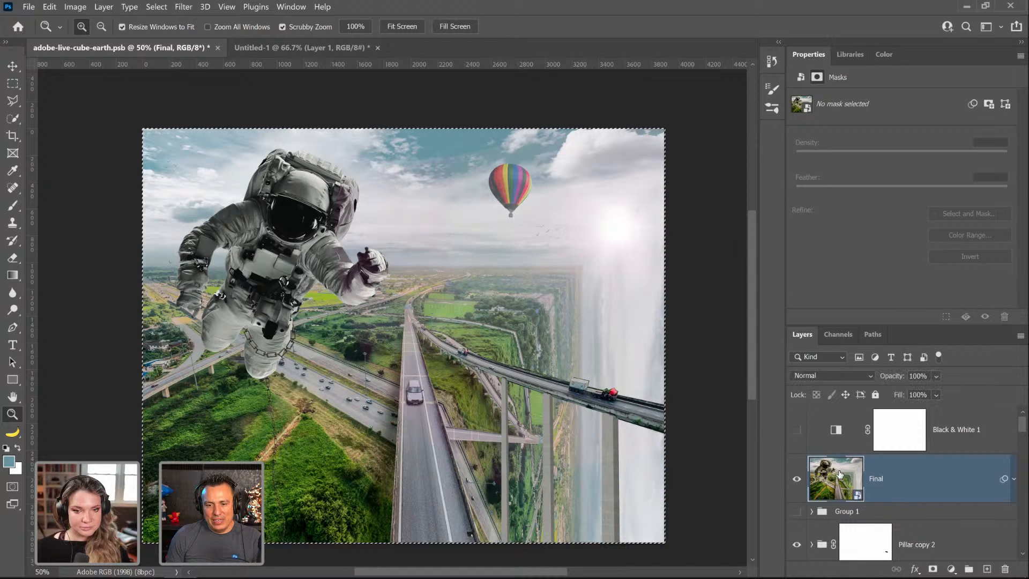
{"action": "double_click", "coordinate": [811, 484]}
{"action": "key", "text": "ctrl+v"}
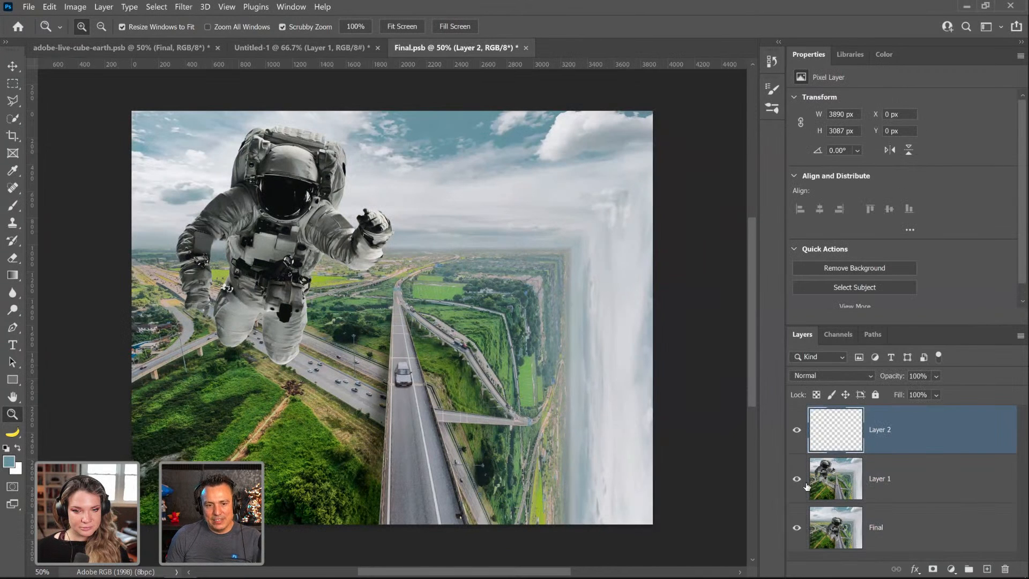
Step: Compare the versions by toggling Layer 1 and Layer 2 in Final.psb, and save and close it with all layers shown
{"action": "left_click", "coordinate": [797, 430]}
{"action": "left_click", "coordinate": [797, 479]}
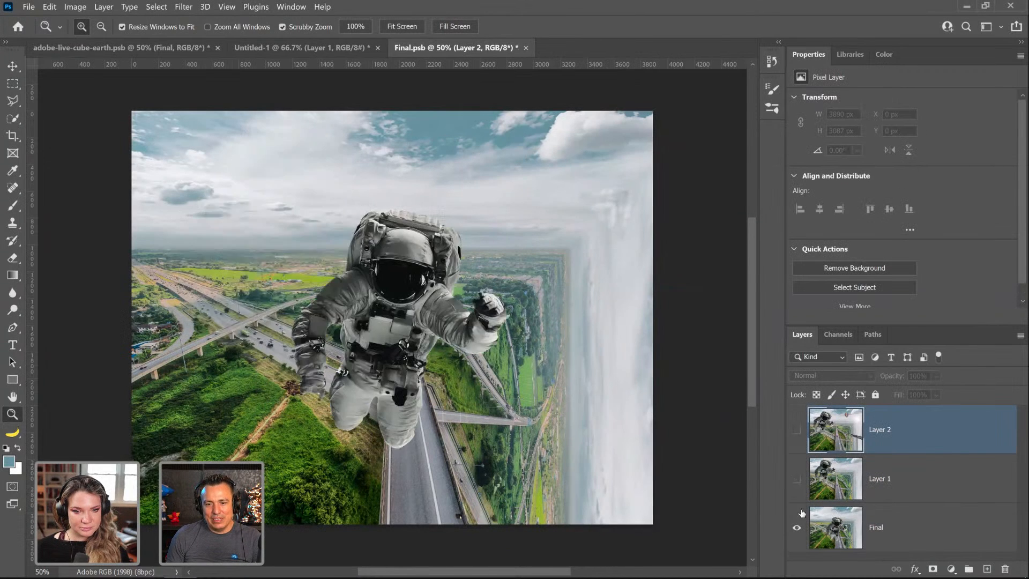
{"action": "left_click", "coordinate": [797, 479]}
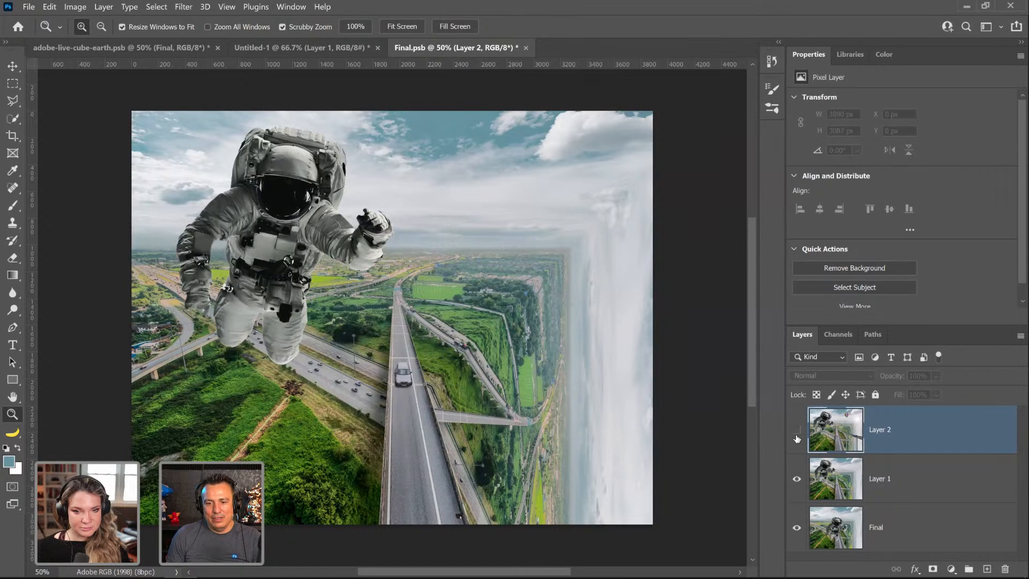
{"action": "left_click", "coordinate": [797, 437]}
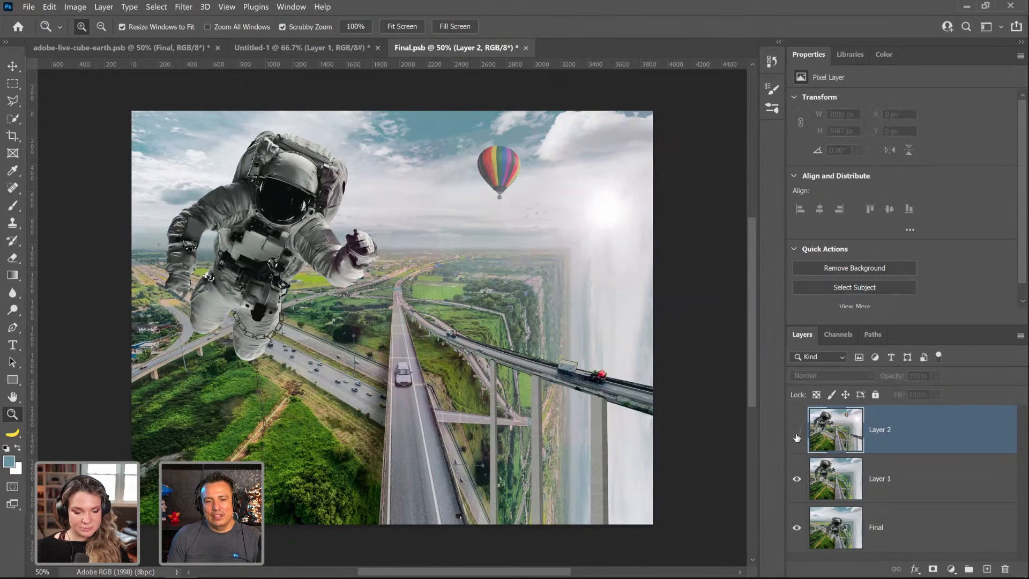
{"action": "left_click", "coordinate": [797, 435]}
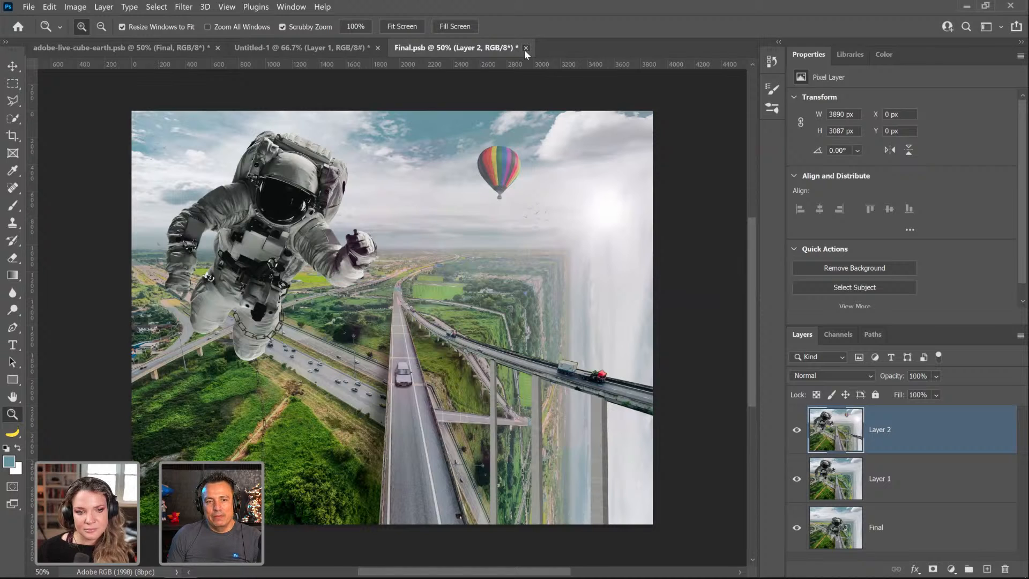
{"action": "left_click", "coordinate": [526, 48]}
{"action": "left_click", "coordinate": [538, 244]}
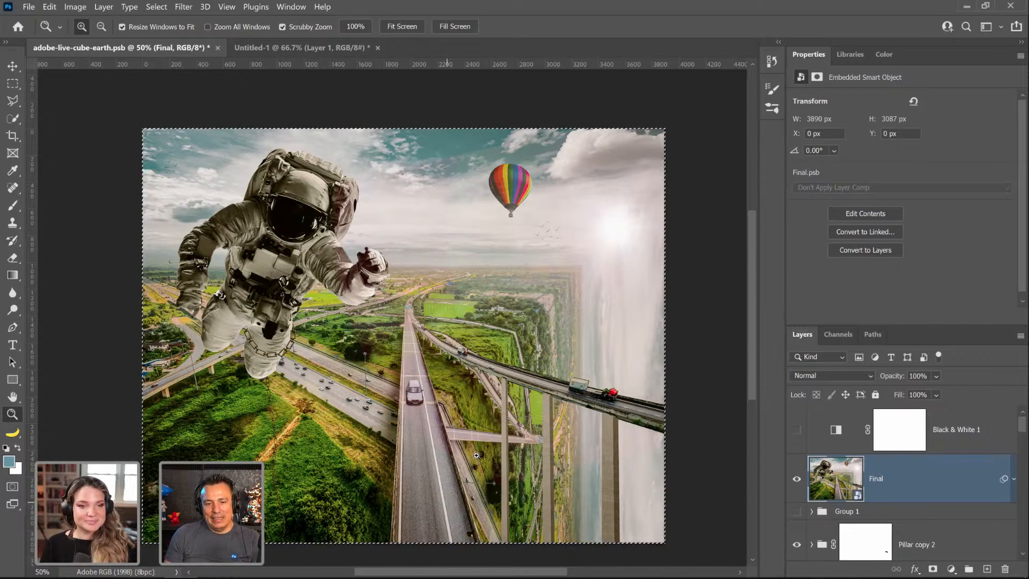
Step: Inspect the color-graded pillars and crossing road up close, and review the whole updated composition
{"action": "left_click_drag", "start_coordinate": [475, 455], "coordinate": [695, 422]}
{"action": "left_click_drag", "start_coordinate": [363, 460], "coordinate": [323, 467]}
{"action": "left_click_drag", "start_coordinate": [496, 454], "coordinate": [372, 444]}
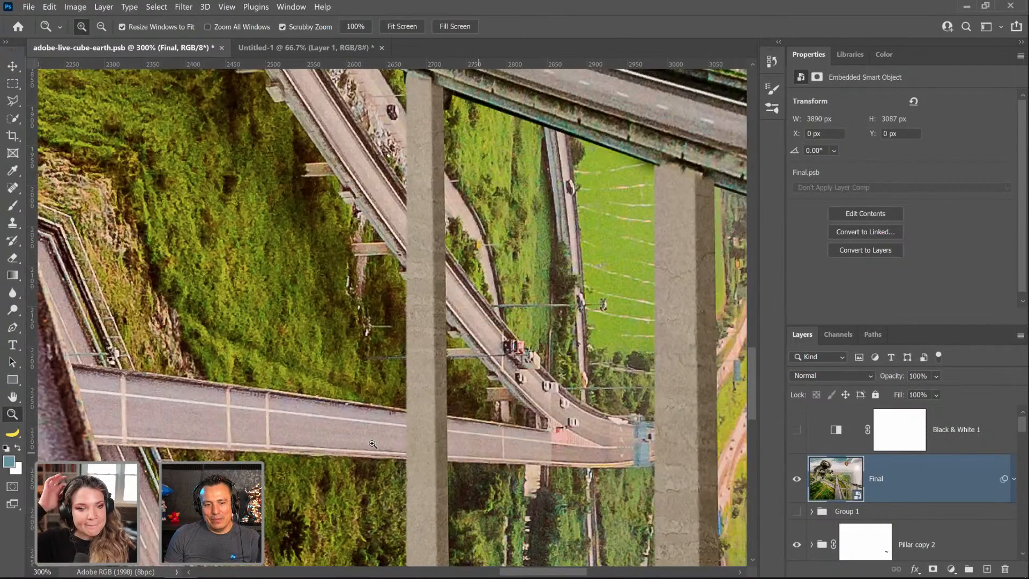
{"action": "right_click", "coordinate": [371, 443]}
{"action": "left_click", "coordinate": [383, 450]}
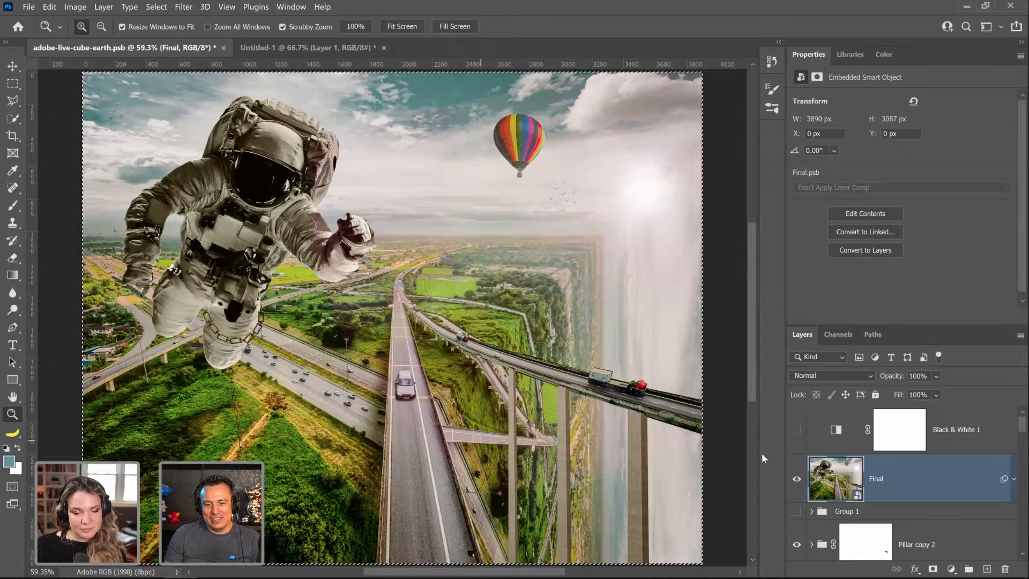
Step: Hide the Final smart object, check Background copy 2 by toggling its visibility, and open that smart object's contents
{"action": "left_click", "coordinate": [796, 479]}
{"action": "scroll", "coordinate": [809, 499], "scroll_direction": "down", "scroll_amount": 10}
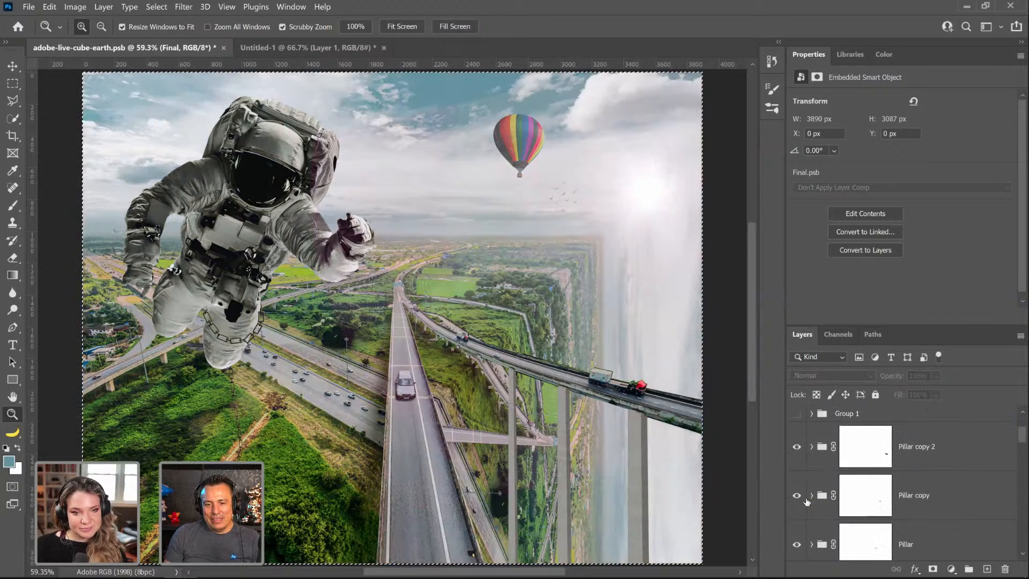
{"action": "scroll", "coordinate": [806, 506], "scroll_direction": "down", "scroll_amount": 10}
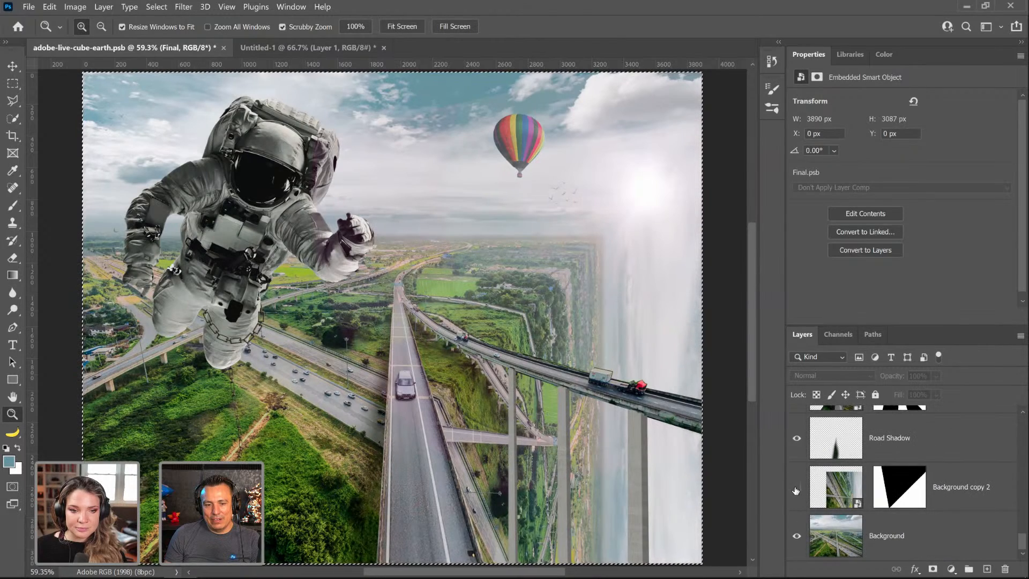
{"action": "left_click", "coordinate": [797, 487]}
{"action": "left_click", "coordinate": [798, 487]}
{"action": "left_click_drag", "start_coordinate": [471, 434], "coordinate": [842, 494]}
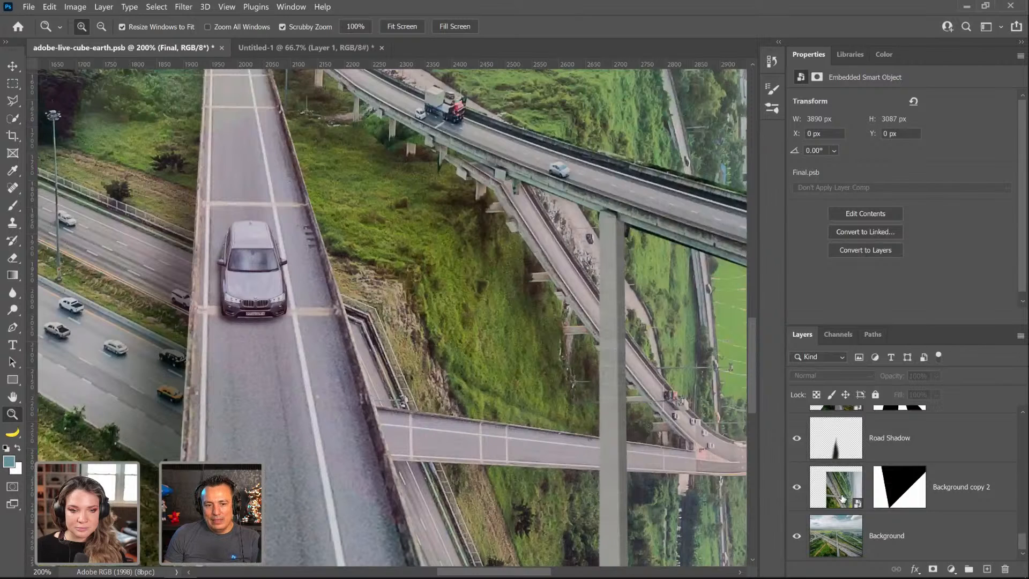
{"action": "double_click", "coordinate": [842, 498]}
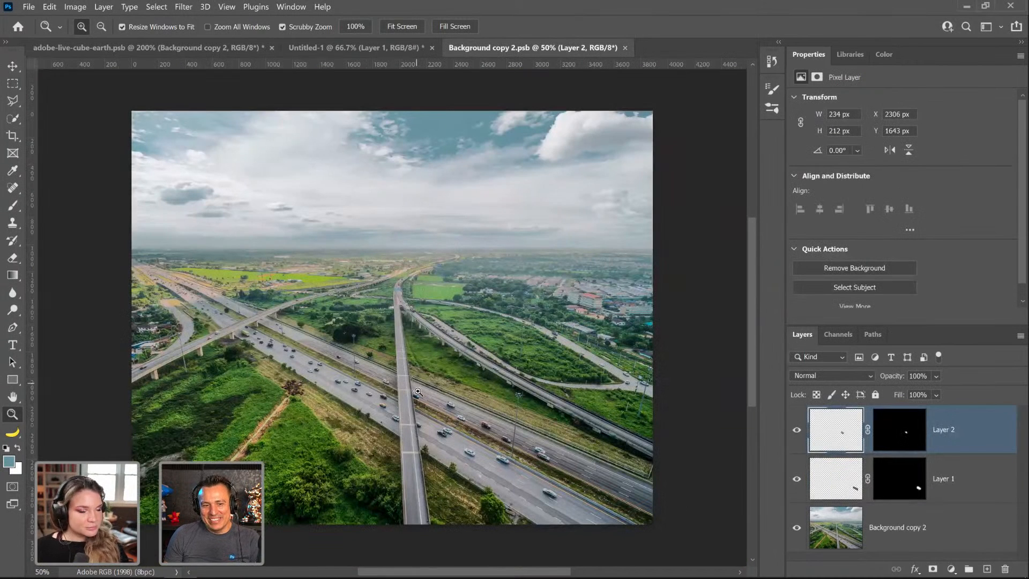
Step: Close the Untitled-1 chain document without saving, and compare the crossing road in the composite with Background copy 2.psb
{"action": "left_click", "coordinate": [365, 49]}
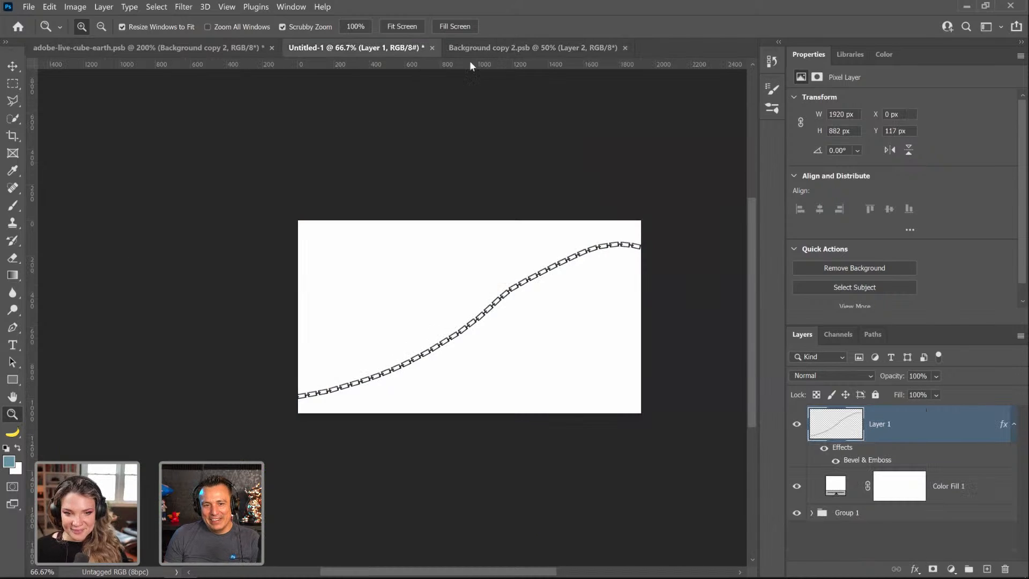
{"action": "left_click", "coordinate": [432, 48]}
{"action": "left_click", "coordinate": [587, 244]}
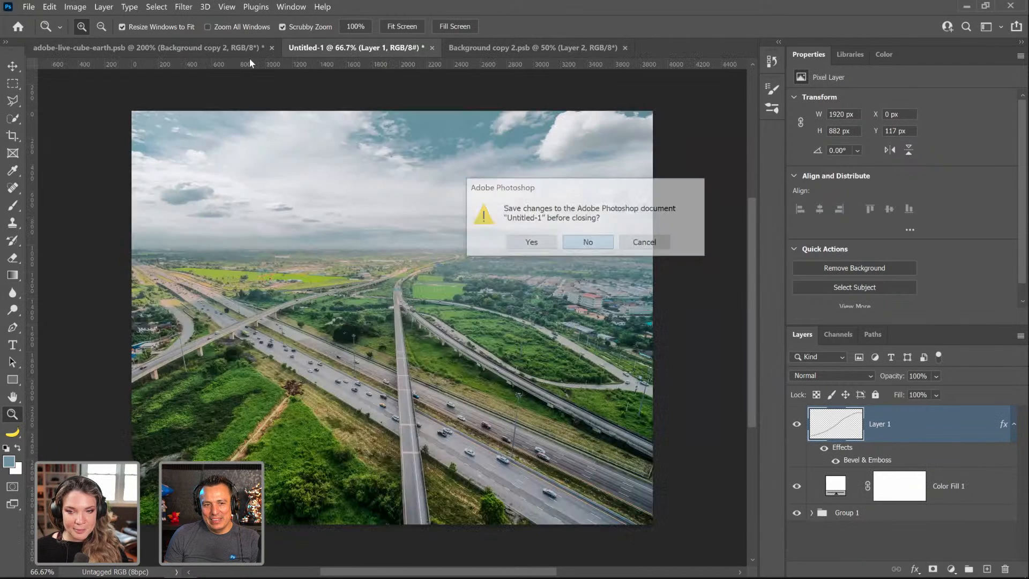
{"action": "left_click", "coordinate": [233, 48]}
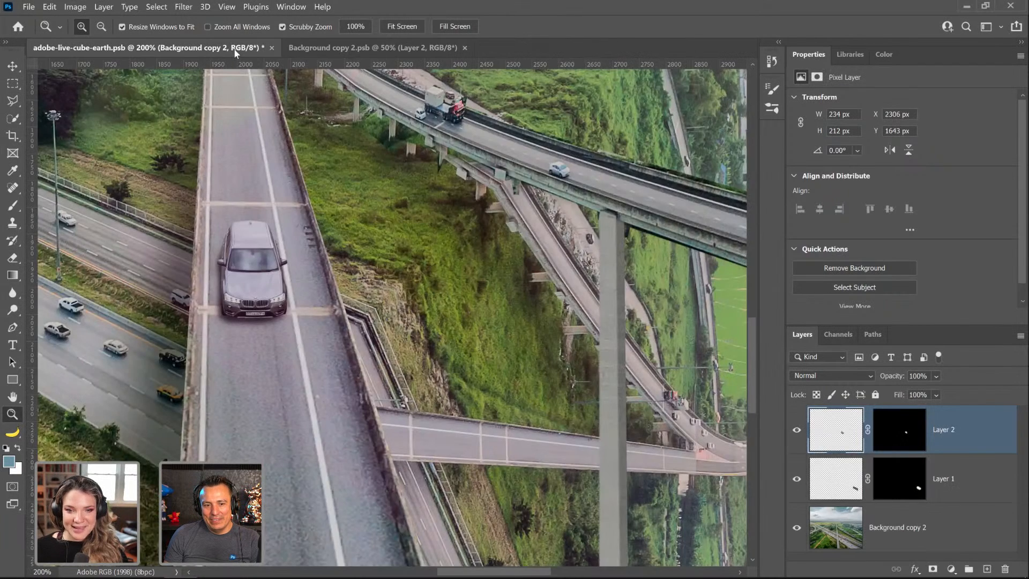
{"action": "left_click", "coordinate": [373, 47]}
Step: On a new layer in Background copy 2.psb, paint a bright red circle around the middle of the elevated road, and save
{"action": "left_click", "coordinate": [405, 361]}
{"action": "left_click", "coordinate": [405, 362]}
{"action": "left_click", "coordinate": [405, 362]}
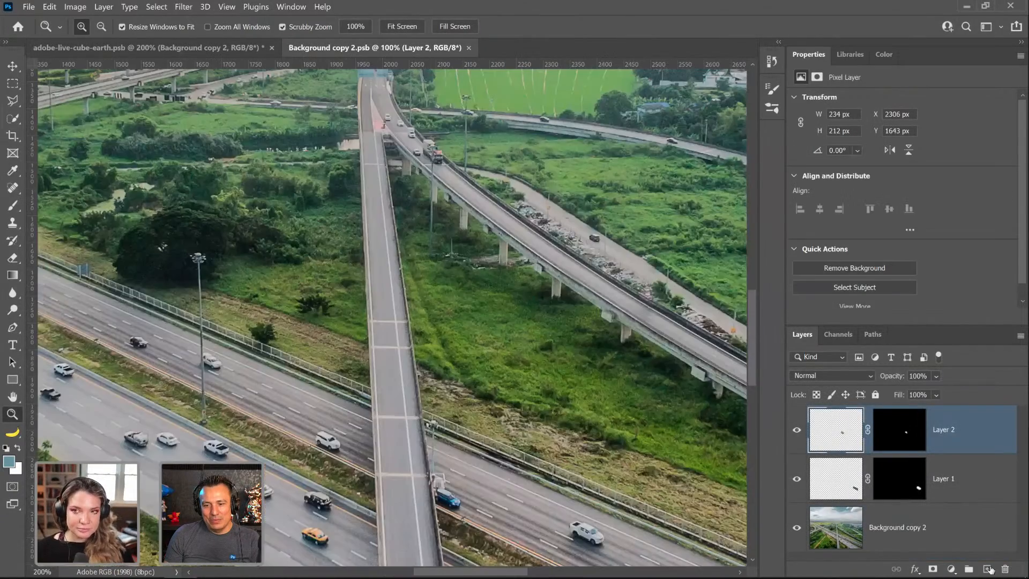
{"action": "left_click", "coordinate": [987, 569]}
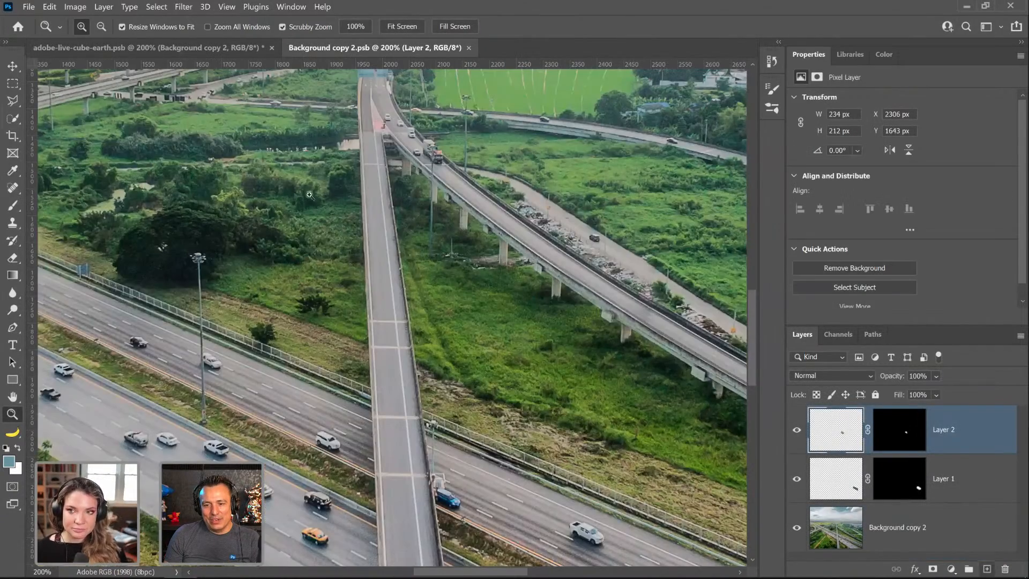
{"action": "left_click", "coordinate": [13, 206]}
{"action": "left_click", "coordinate": [8, 461]}
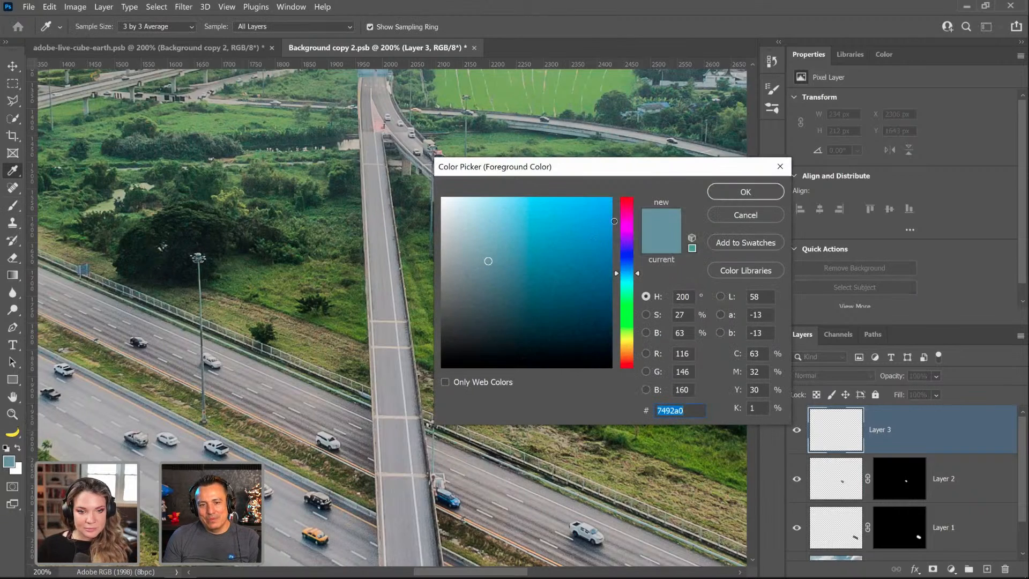
{"action": "type", "text": "f80000"}
{"action": "key", "text": "Return"}
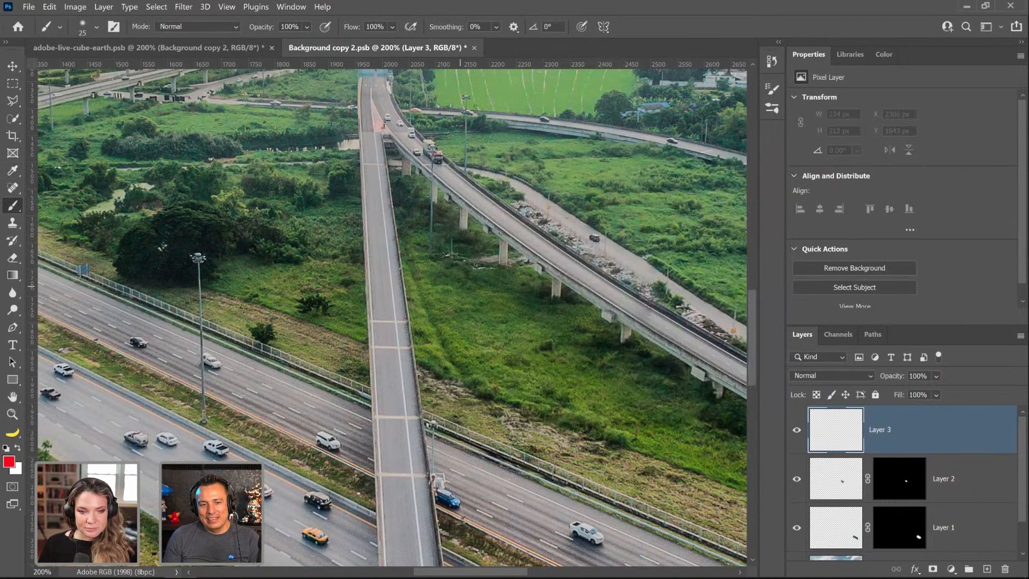
{"action": "mouse_move", "coordinate": [429, 228]}
{"action": "left_mouse_down"}
{"action": "mouse_move", "coordinate": [536, 375]}
{"action": "mouse_move", "coordinate": [460, 290]}
{"action": "left_mouse_up"}
{"action": "key", "text": "ctrl+s"}
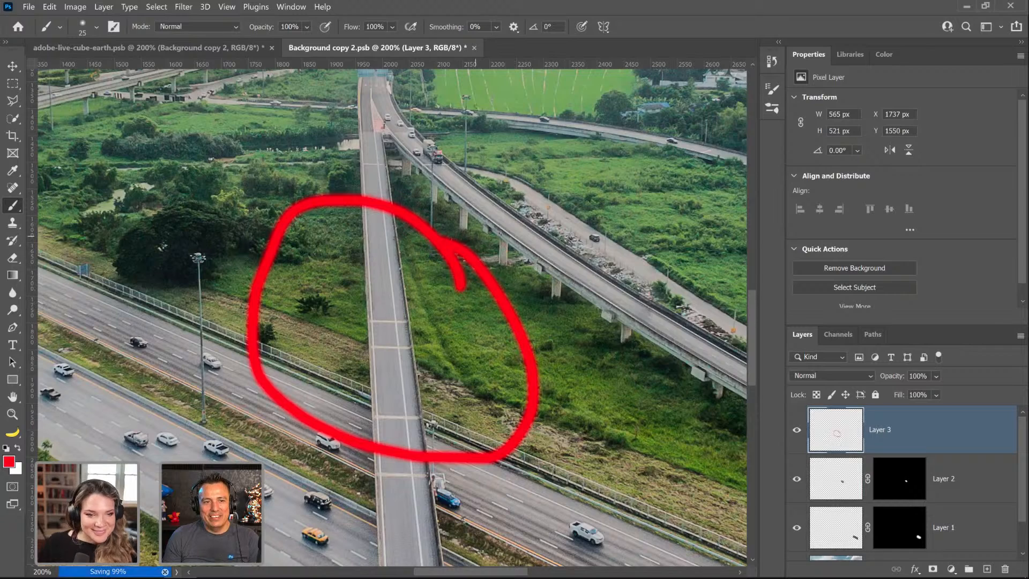
Step: Check where the red circle falls in the main composite, and delete its layer from Background copy 2.psb
{"action": "left_click", "coordinate": [235, 49]}
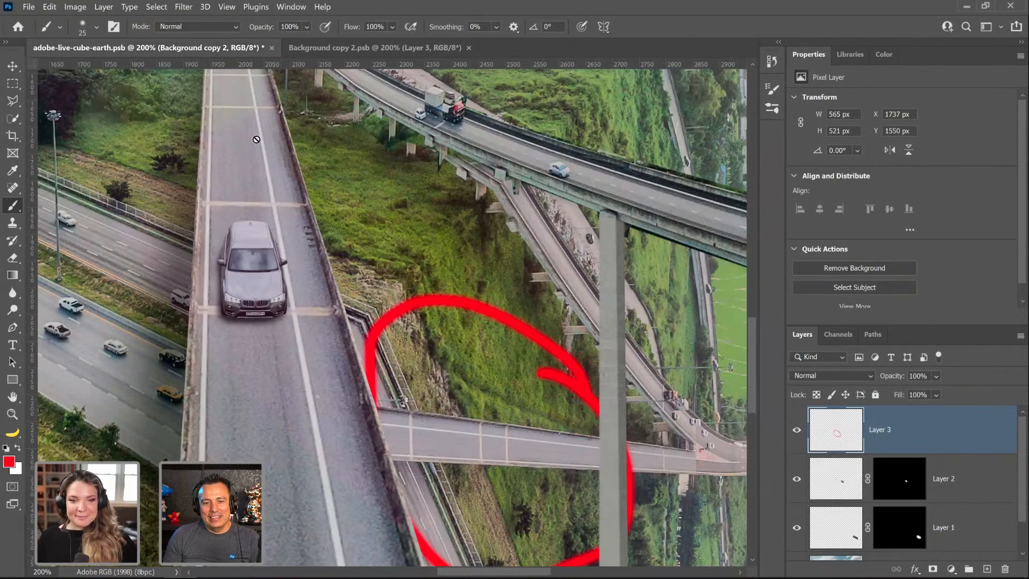
{"action": "left_click", "coordinate": [372, 48]}
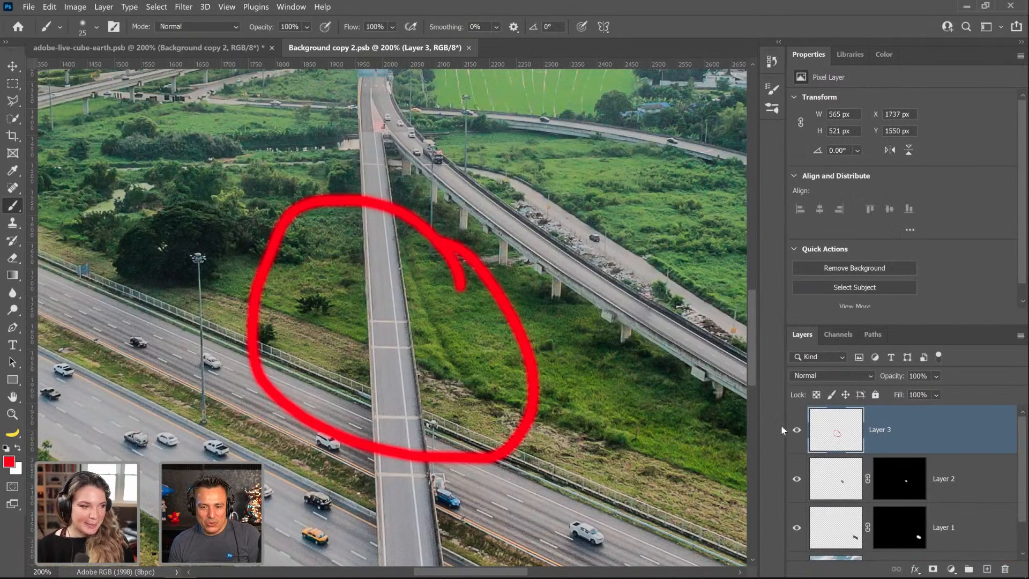
{"action": "left_click_drag", "start_coordinate": [825, 441], "coordinate": [1005, 569]}
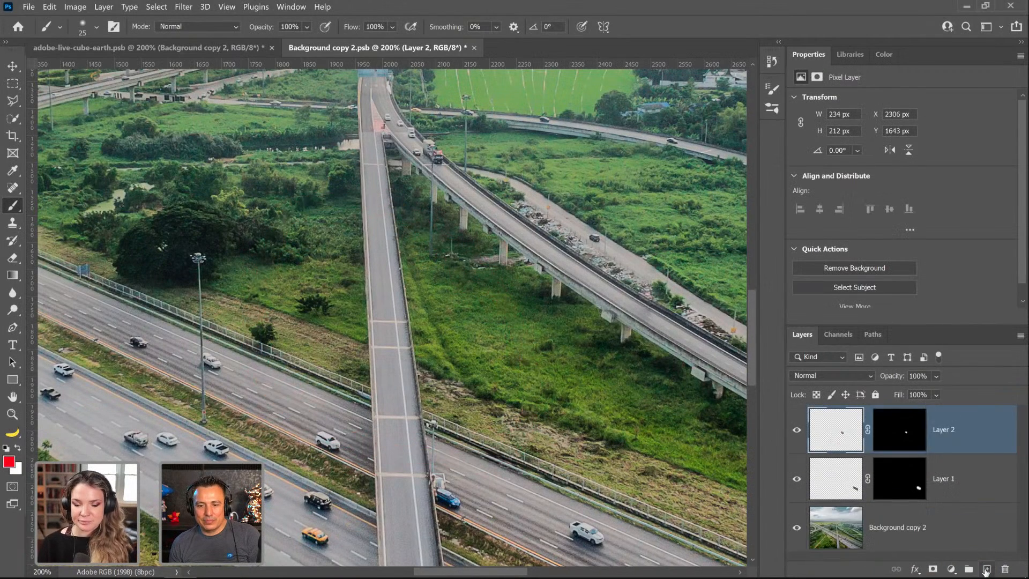
Step: Add a new layer and use the Clone Stamp to cover the elevated road beside the highway guardrail with guardrail and dry grass
{"action": "left_click", "coordinate": [987, 569]}
{"action": "key", "text": "s"}
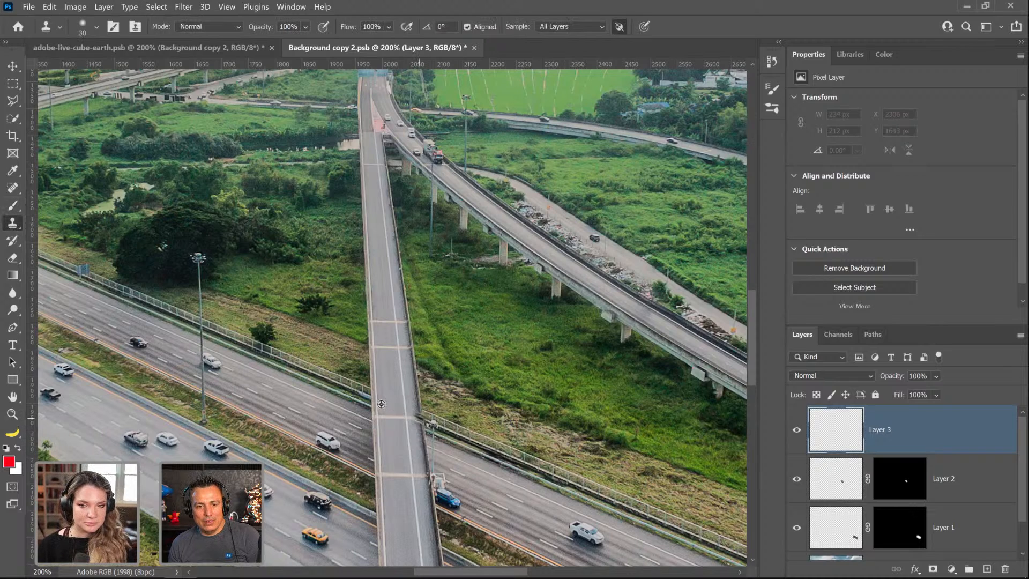
{"action": "mouse_move", "coordinate": [381, 403]}
{"action": "left_mouse_down"}
{"action": "mouse_move", "coordinate": [369, 393]}
{"action": "mouse_move", "coordinate": [428, 414]}
{"action": "mouse_move", "coordinate": [447, 403]}
{"action": "mouse_move", "coordinate": [370, 382]}
{"action": "mouse_move", "coordinate": [421, 378]}
{"action": "mouse_move", "coordinate": [391, 381]}
{"action": "mouse_move", "coordinate": [370, 365]}
{"action": "mouse_move", "coordinate": [375, 353]}
{"action": "mouse_move", "coordinate": [478, 384]}
{"action": "left_mouse_up"}
{"action": "left_click", "coordinate": [505, 403], "text": "alt"}
{"action": "left_click", "coordinate": [548, 393], "text": "alt"}
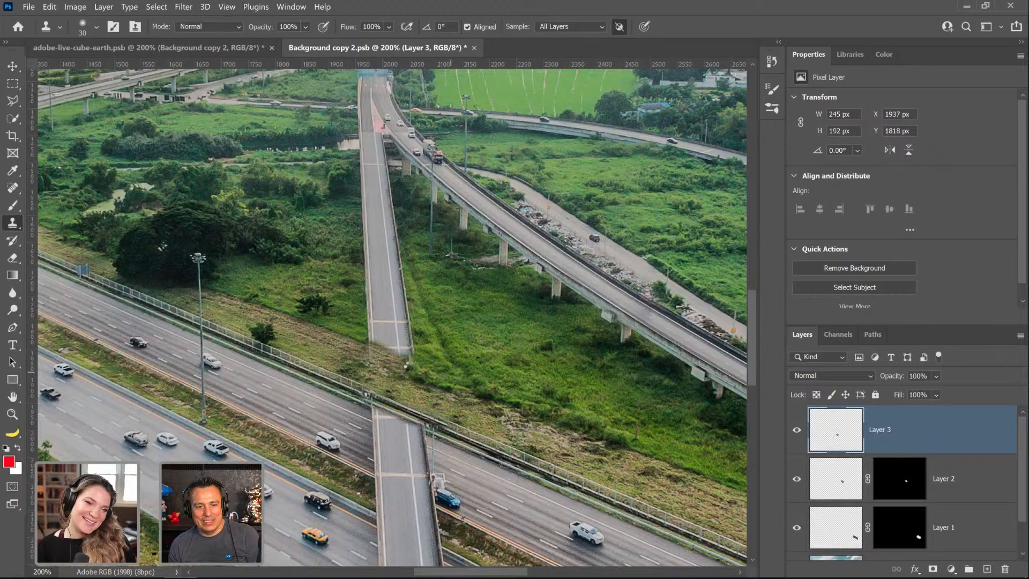
{"action": "mouse_move", "coordinate": [414, 374]}
{"action": "left_mouse_down"}
{"action": "mouse_move", "coordinate": [463, 387]}
{"action": "mouse_move", "coordinate": [376, 364]}
{"action": "left_mouse_up"}
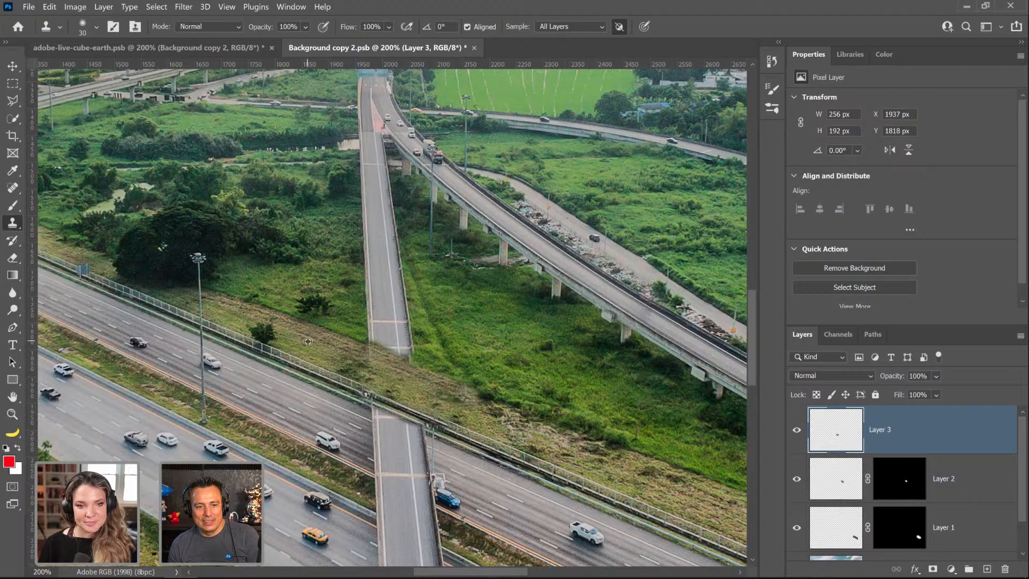
{"action": "left_click_drag", "start_coordinate": [449, 394], "coordinate": [484, 403]}
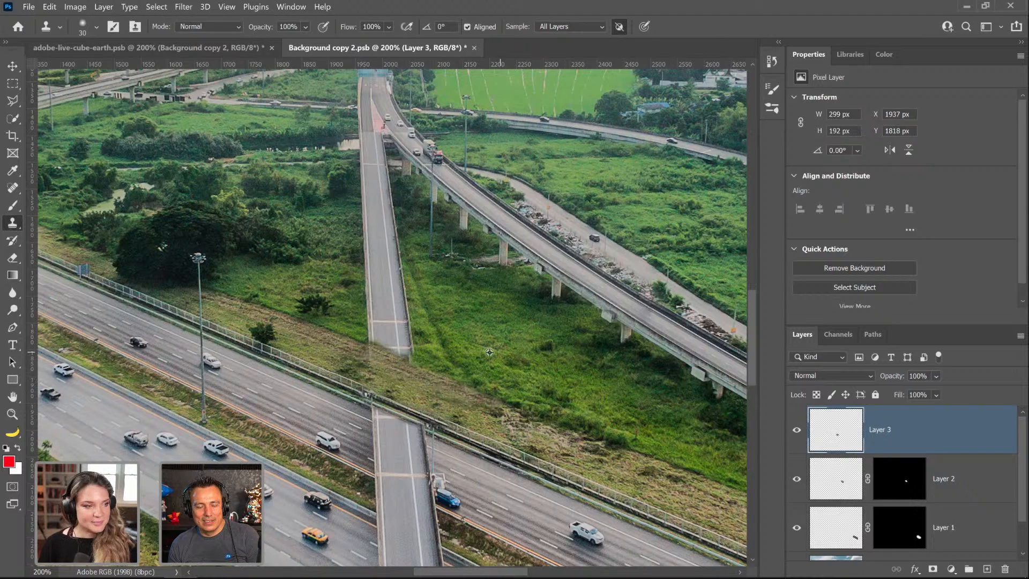
Step: Clone green grass over the lower end of the remaining upper road section, shortening it to its next cross line
{"action": "left_click_drag", "start_coordinate": [436, 317], "coordinate": [421, 292]}
{"action": "mouse_move", "coordinate": [454, 365]}
{"action": "left_mouse_down"}
{"action": "mouse_move", "coordinate": [438, 349]}
{"action": "mouse_move", "coordinate": [411, 272]}
{"action": "left_mouse_up"}
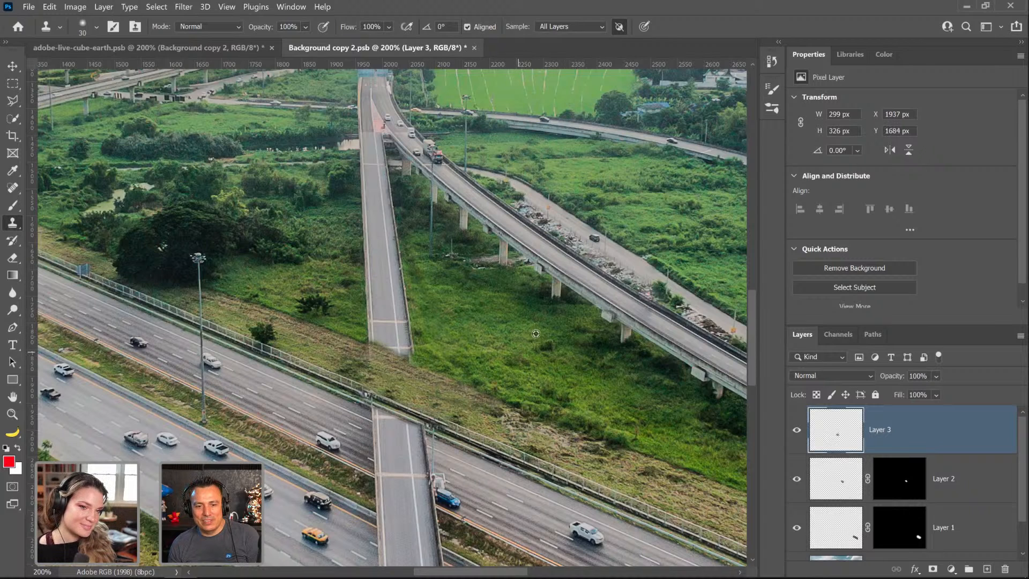
{"action": "mouse_move", "coordinate": [415, 335]}
{"action": "left_mouse_down"}
{"action": "mouse_move", "coordinate": [413, 351]}
{"action": "mouse_move", "coordinate": [388, 347]}
{"action": "mouse_move", "coordinate": [406, 354]}
{"action": "mouse_move", "coordinate": [378, 330]}
{"action": "mouse_move", "coordinate": [410, 343]}
{"action": "left_mouse_up"}
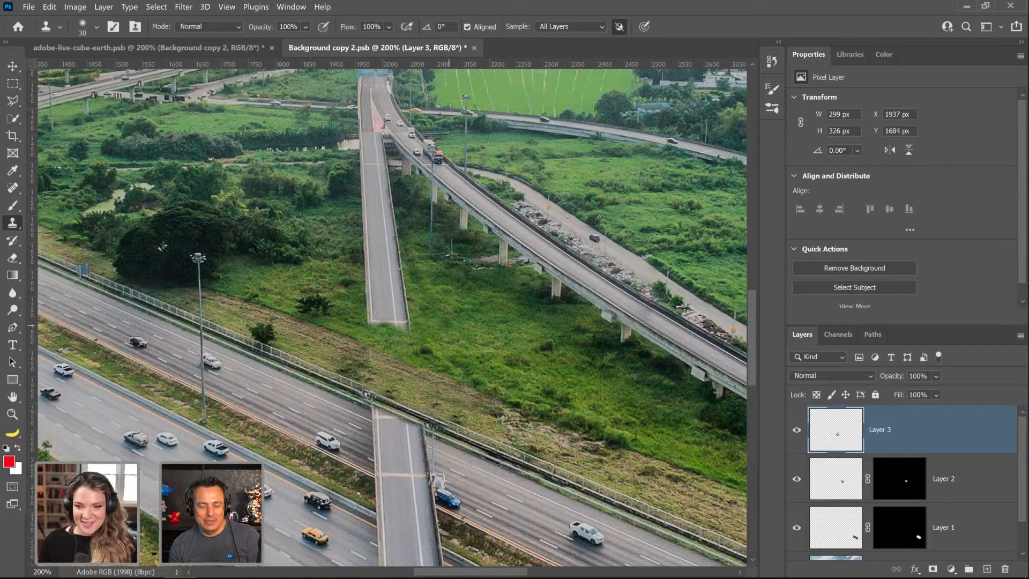
Step: Continue cloning grass and shrubs up the elevated road toward the junction, blending the covered area with the field beside it
{"action": "scroll", "coordinate": [471, 319], "scroll_direction": "down", "scroll_amount": 2}
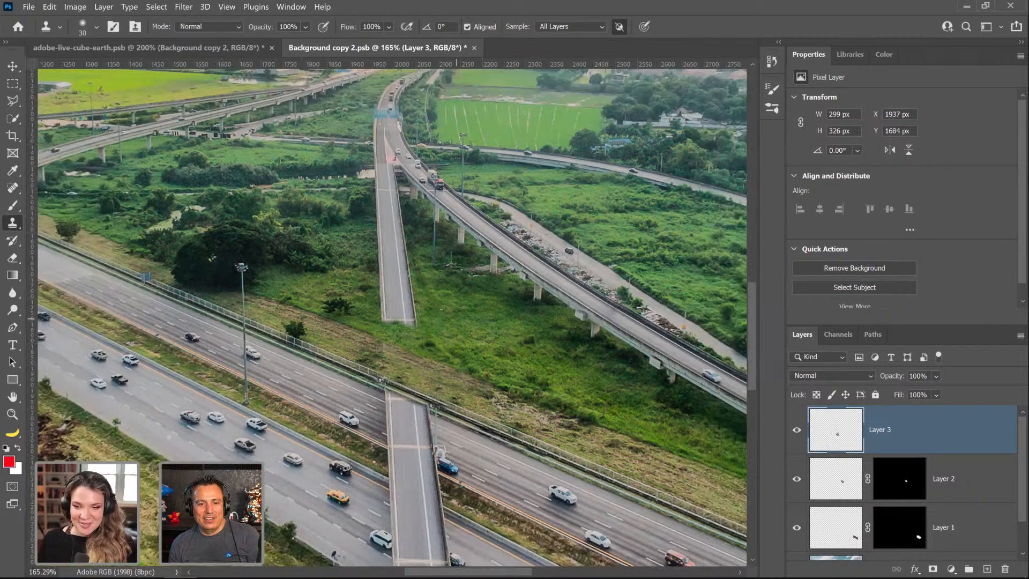
{"action": "left_click_drag", "start_coordinate": [425, 287], "coordinate": [419, 267]}
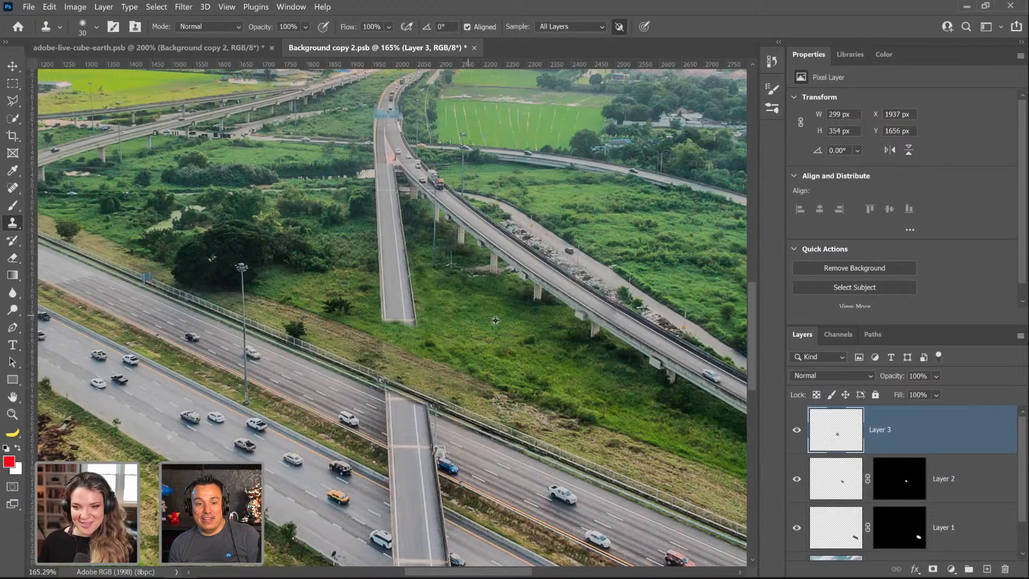
{"action": "mouse_move", "coordinate": [410, 319]}
{"action": "left_mouse_down"}
{"action": "mouse_move", "coordinate": [382, 307]}
{"action": "mouse_move", "coordinate": [412, 296]}
{"action": "mouse_move", "coordinate": [409, 310]}
{"action": "left_mouse_up"}
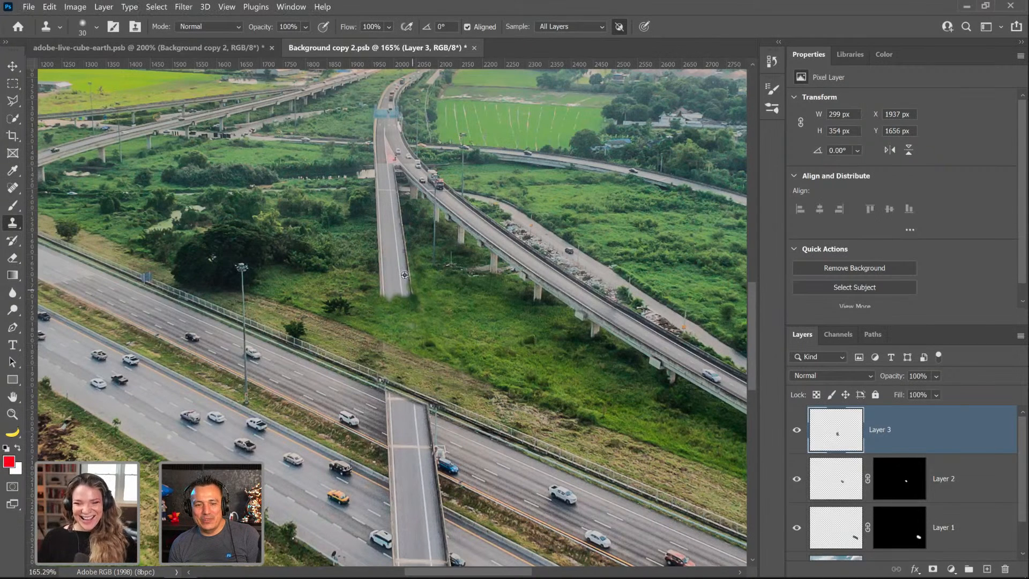
{"action": "mouse_move", "coordinate": [404, 275]}
{"action": "left_mouse_down"}
{"action": "mouse_move", "coordinate": [411, 305]}
{"action": "mouse_move", "coordinate": [385, 294]}
{"action": "mouse_move", "coordinate": [385, 281]}
{"action": "mouse_move", "coordinate": [424, 272]}
{"action": "mouse_move", "coordinate": [441, 312]}
{"action": "mouse_move", "coordinate": [459, 299]}
{"action": "mouse_move", "coordinate": [444, 276]}
{"action": "mouse_move", "coordinate": [436, 298]}
{"action": "mouse_move", "coordinate": [427, 278]}
{"action": "mouse_move", "coordinate": [434, 293]}
{"action": "mouse_move", "coordinate": [447, 259]}
{"action": "mouse_move", "coordinate": [428, 288]}
{"action": "mouse_move", "coordinate": [496, 425]}
{"action": "left_mouse_up"}
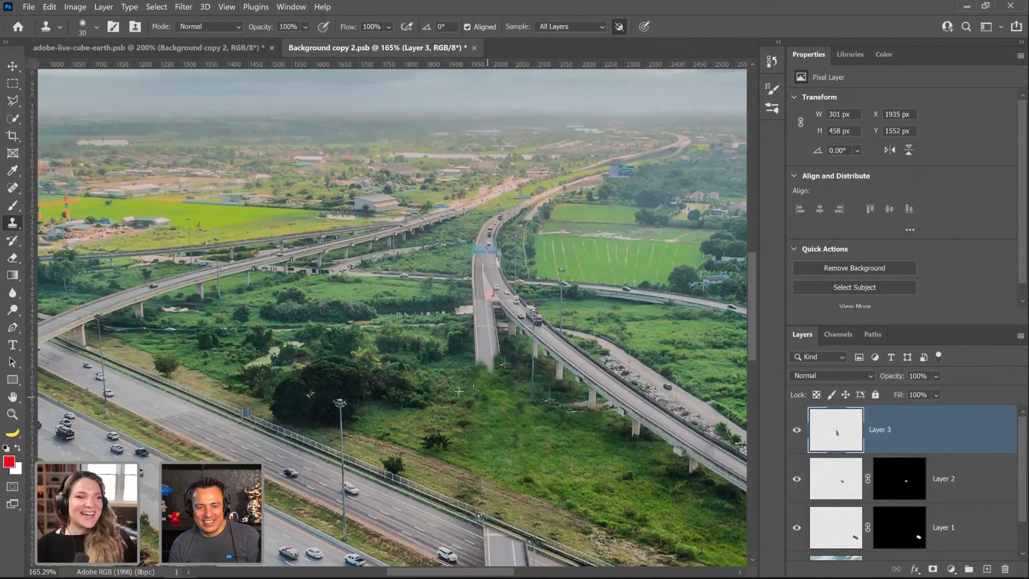
{"action": "left_click_drag", "start_coordinate": [459, 391], "coordinate": [441, 384]}
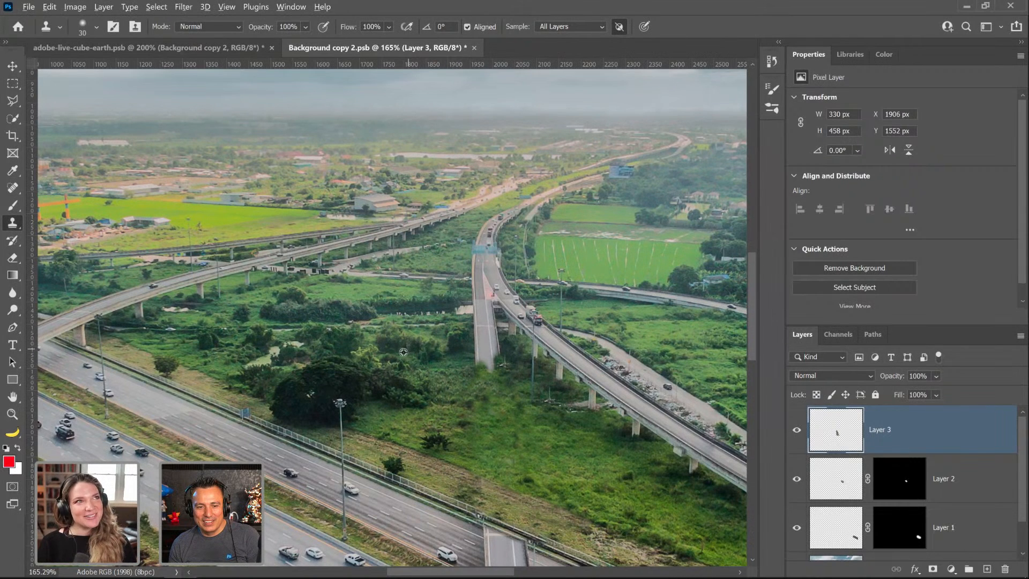
Step: Clone greenery over the remaining straight road section between the grass field and the curved bridge
{"action": "mouse_move", "coordinate": [475, 345]}
{"action": "left_mouse_down"}
{"action": "mouse_move", "coordinate": [484, 353]}
{"action": "mouse_move", "coordinate": [494, 340]}
{"action": "mouse_move", "coordinate": [472, 335]}
{"action": "mouse_move", "coordinate": [491, 326]}
{"action": "mouse_move", "coordinate": [469, 305]}
{"action": "mouse_move", "coordinate": [485, 301]}
{"action": "mouse_move", "coordinate": [438, 306]}
{"action": "mouse_move", "coordinate": [482, 292]}
{"action": "left_mouse_up"}
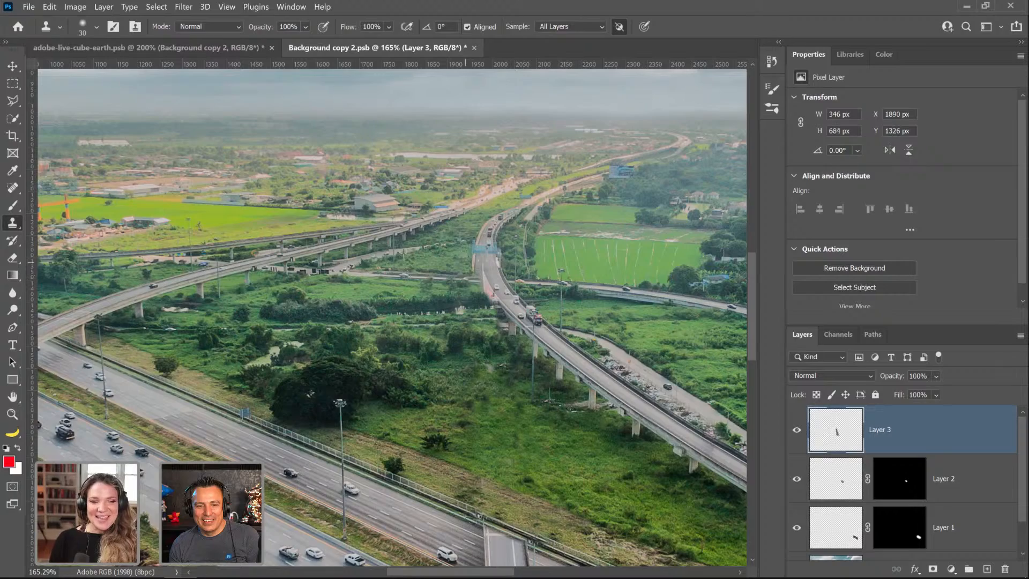
{"action": "left_click_drag", "start_coordinate": [595, 496], "coordinate": [440, 334]}
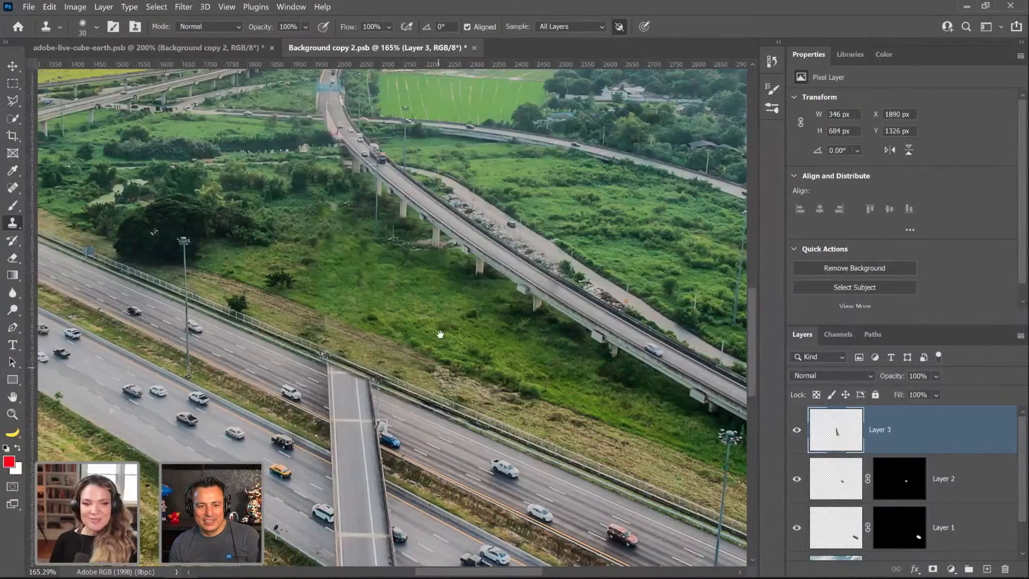
{"action": "scroll", "coordinate": [446, 334], "scroll_direction": "down", "scroll_amount": 3}
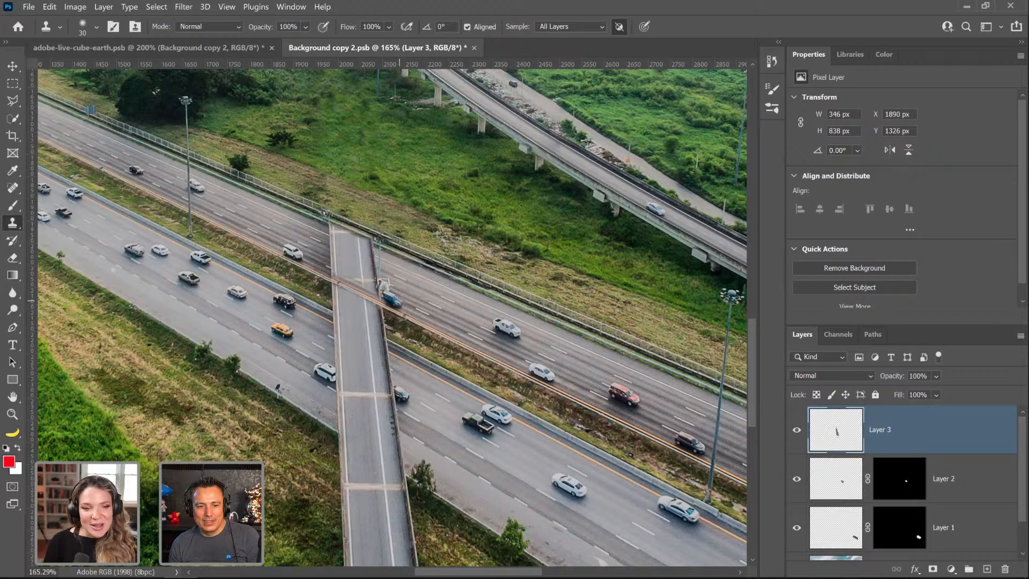
Step: Clone clean highway asphalt over the white car and the overpass where it crosses the upper carriageway, and save Background copy 2.psb
{"action": "left_click_drag", "start_coordinate": [391, 298], "coordinate": [363, 283]}
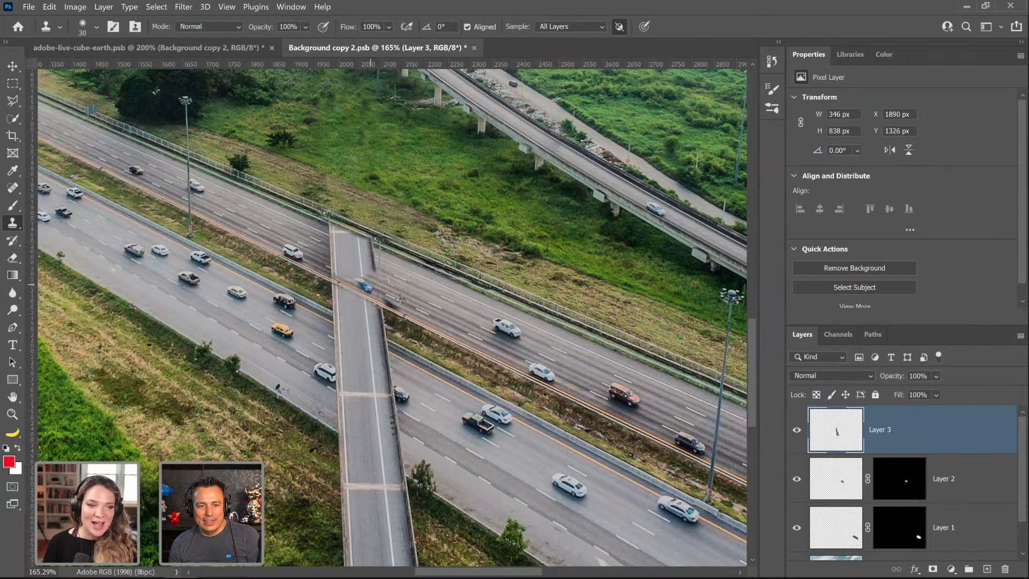
{"action": "key", "text": "ctrl+z"}
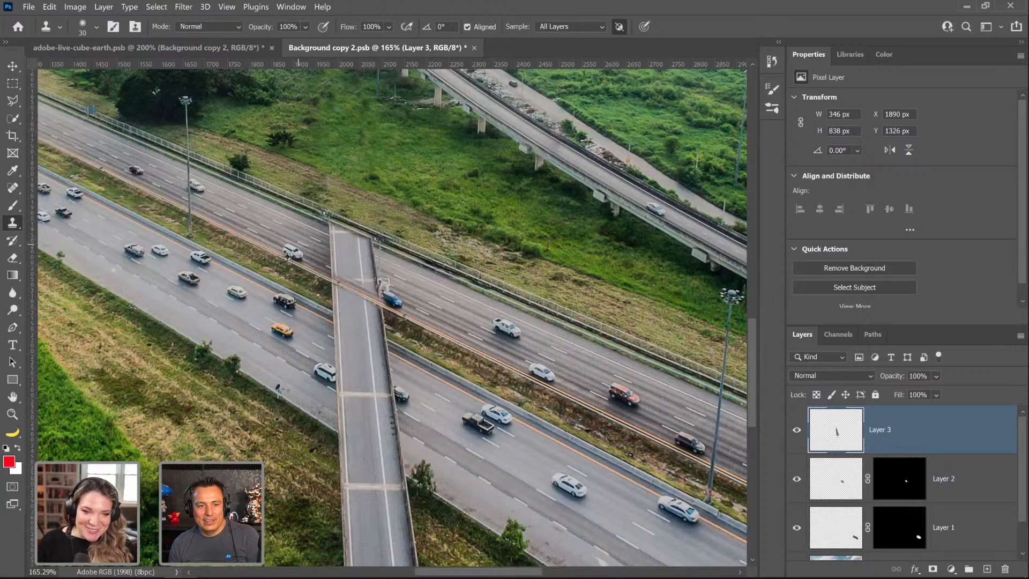
{"action": "left_click_drag", "start_coordinate": [289, 249], "coordinate": [295, 255]}
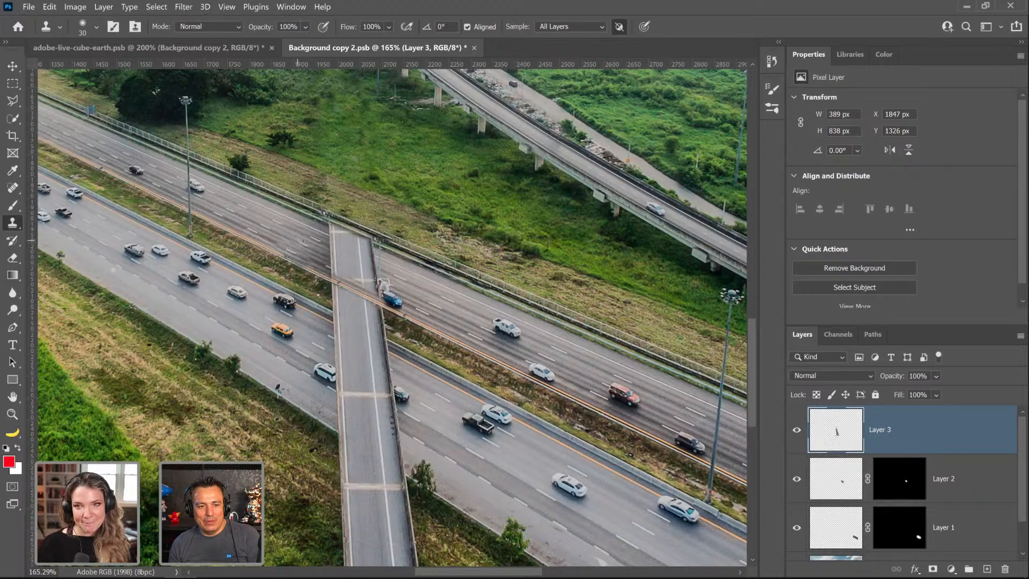
{"action": "mouse_move", "coordinate": [302, 241]}
{"action": "left_mouse_down"}
{"action": "mouse_move", "coordinate": [330, 254]}
{"action": "mouse_move", "coordinate": [329, 268]}
{"action": "mouse_move", "coordinate": [371, 275]}
{"action": "left_mouse_up"}
{"action": "left_click_drag", "start_coordinate": [327, 247], "coordinate": [308, 242]}
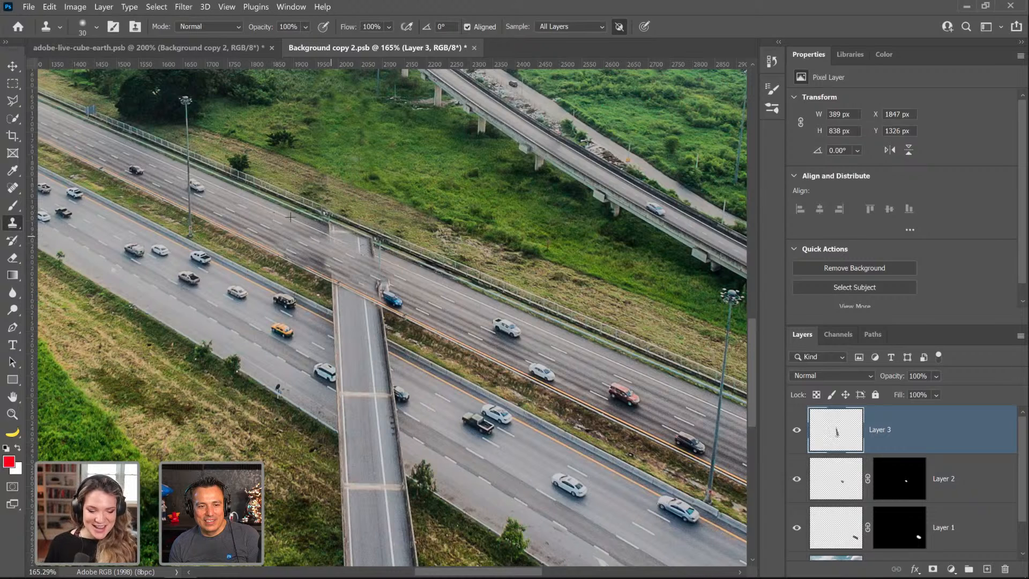
{"action": "mouse_move", "coordinate": [360, 251]}
{"action": "left_mouse_down"}
{"action": "mouse_move", "coordinate": [336, 242]}
{"action": "mouse_move", "coordinate": [382, 248]}
{"action": "mouse_move", "coordinate": [318, 217]}
{"action": "mouse_move", "coordinate": [405, 255]}
{"action": "left_mouse_up"}
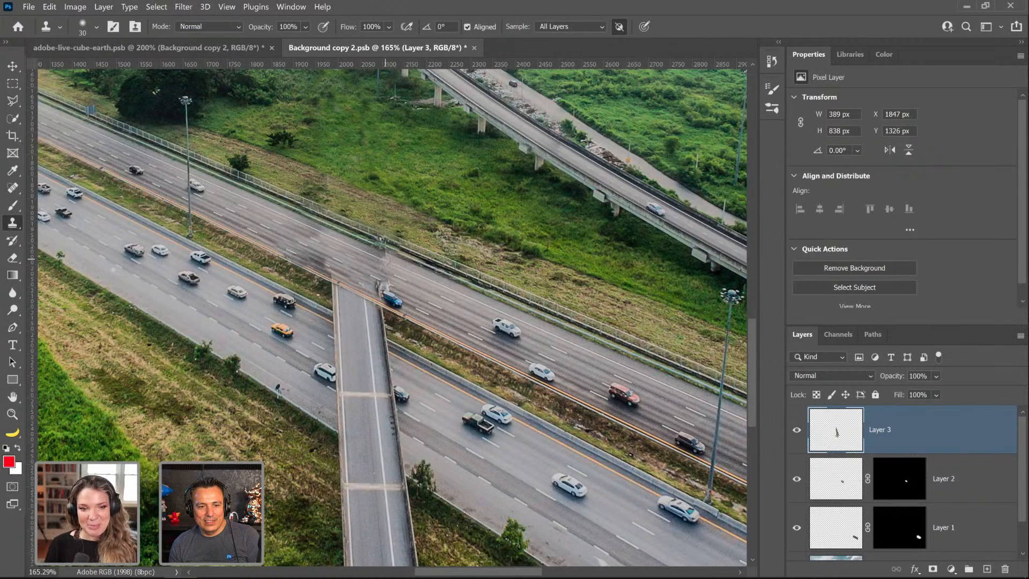
{"action": "mouse_move", "coordinate": [383, 260]}
{"action": "left_mouse_down"}
{"action": "mouse_move", "coordinate": [360, 240]}
{"action": "mouse_move", "coordinate": [384, 264]}
{"action": "mouse_move", "coordinate": [391, 303]}
{"action": "left_mouse_up"}
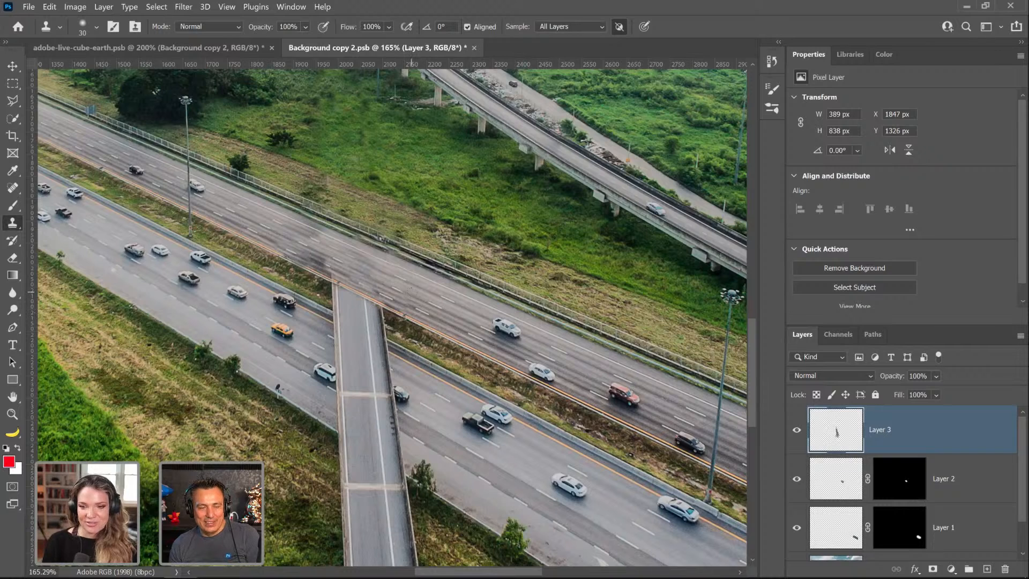
{"action": "key", "text": "ctrl+s"}
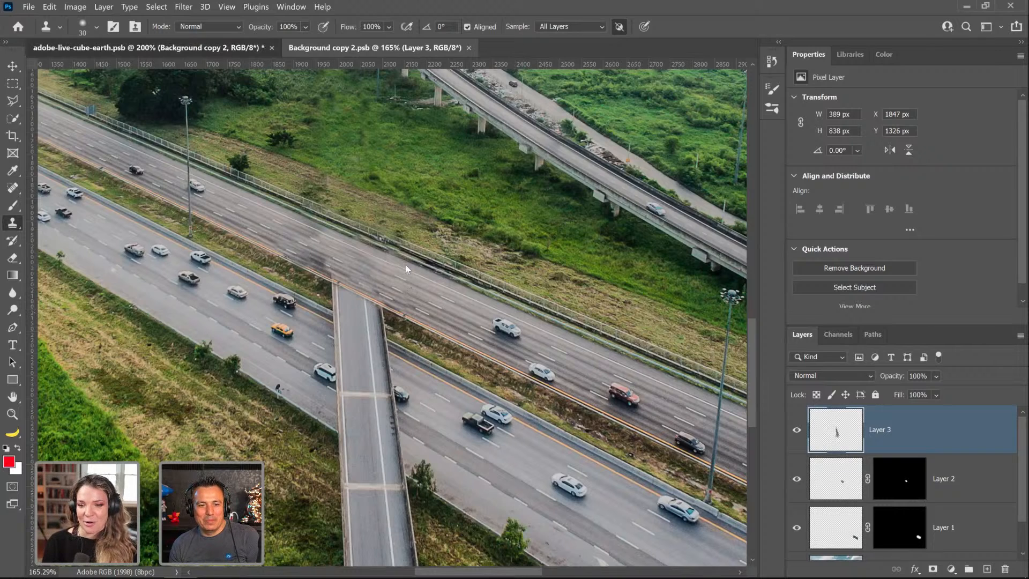
Step: Return to the adobe-live-cube-earth.psb composite and save it with the retouched background
{"action": "key", "text": "ctrl+Tab"}
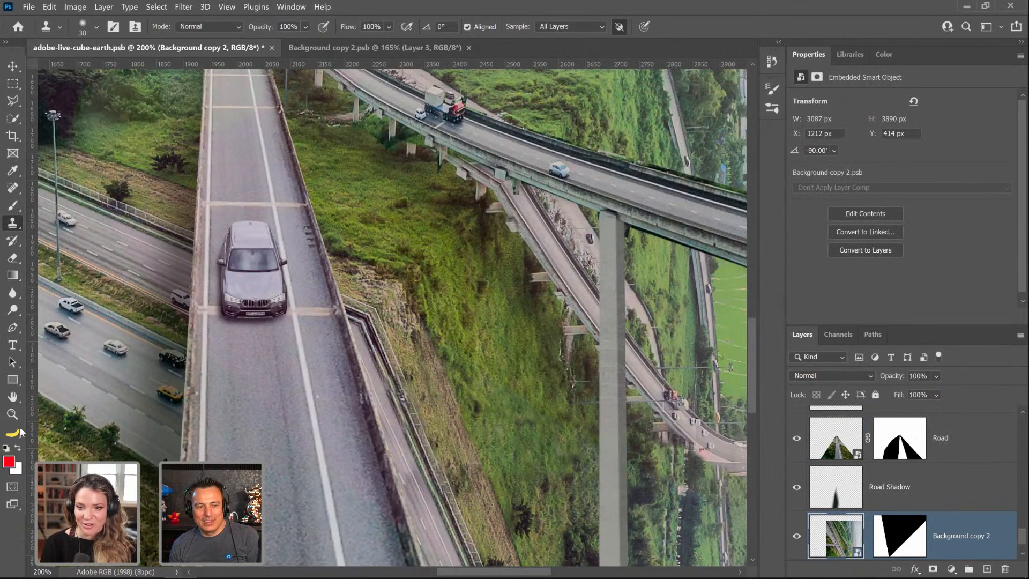
{"action": "double_click", "coordinate": [9, 417]}
{"action": "right_click", "coordinate": [505, 374]}
{"action": "left_click", "coordinate": [519, 382]}
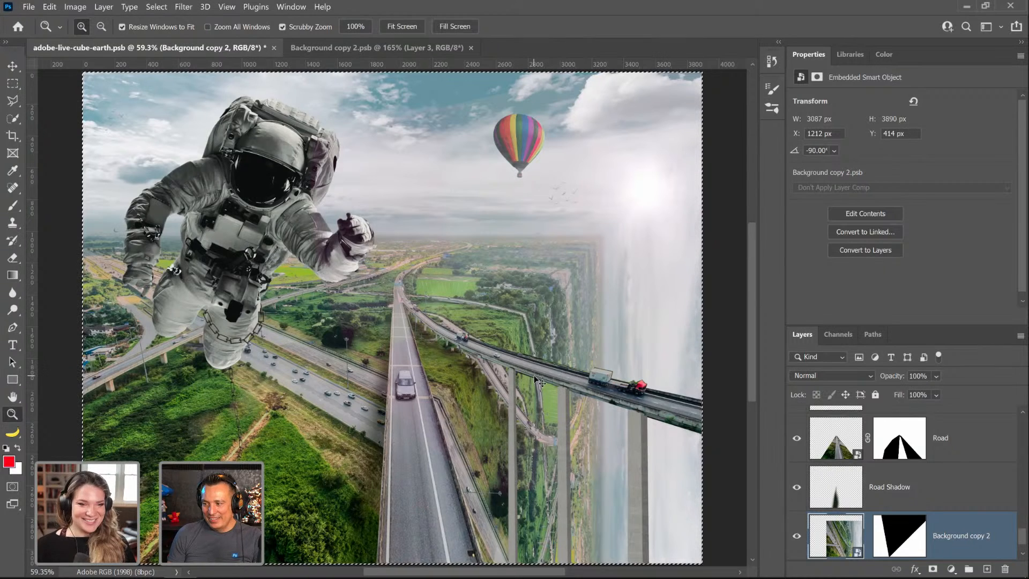
{"action": "key", "text": "ctrl+s"}
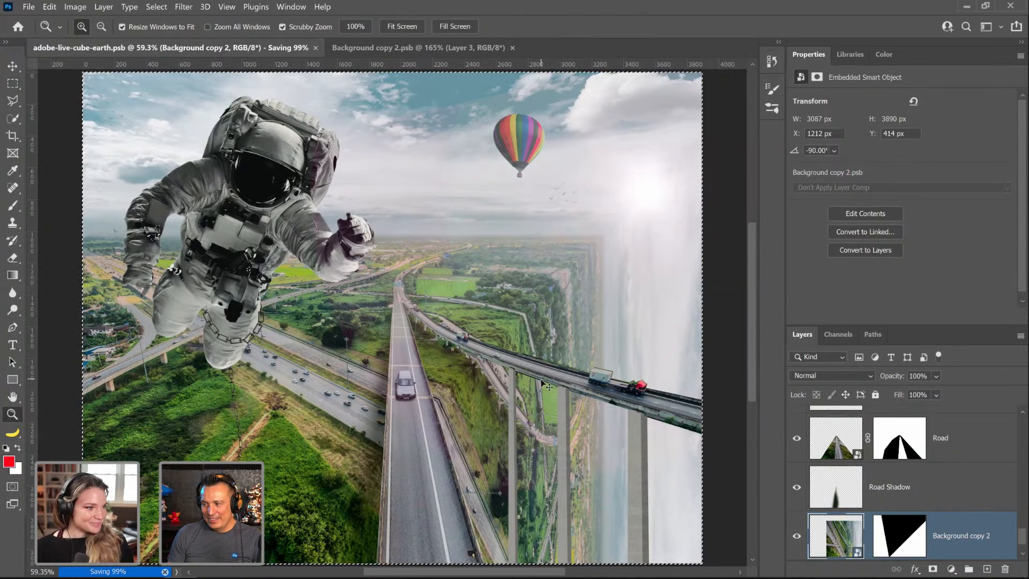
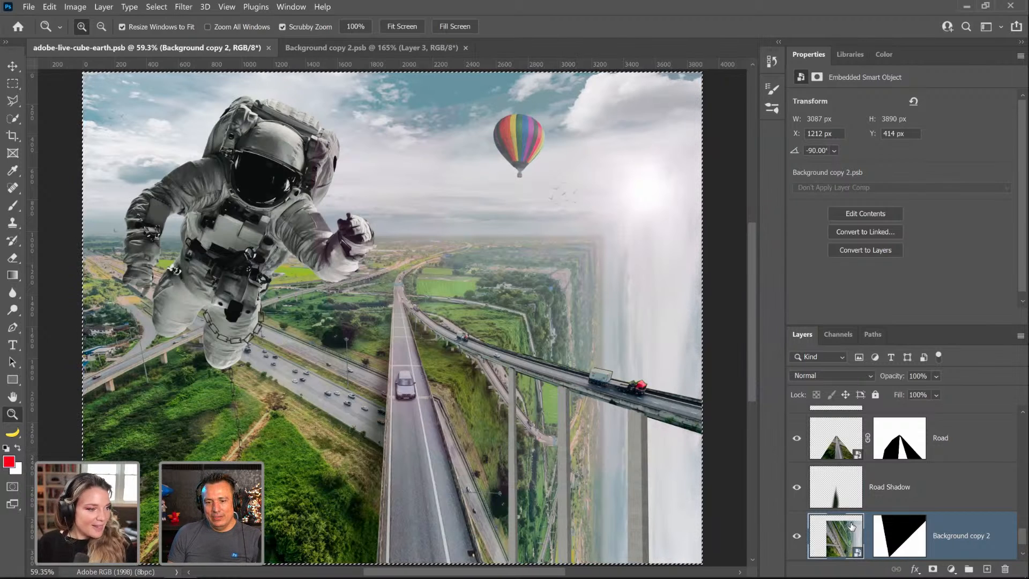
Step: Add a Levels adjustment clipped to Background copy 2, set its black output level to 20, and compare it on and off
{"action": "scroll", "coordinate": [836, 509], "scroll_direction": "down", "scroll_amount": 1}
{"action": "left_click", "coordinate": [797, 488]}
{"action": "left_click", "coordinate": [797, 488]}
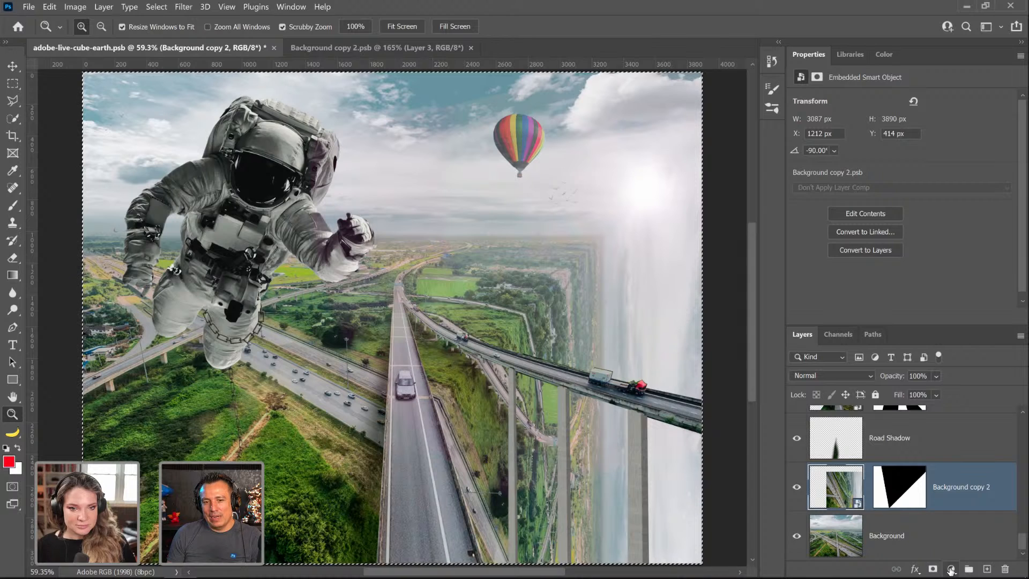
{"action": "left_click", "coordinate": [951, 569]}
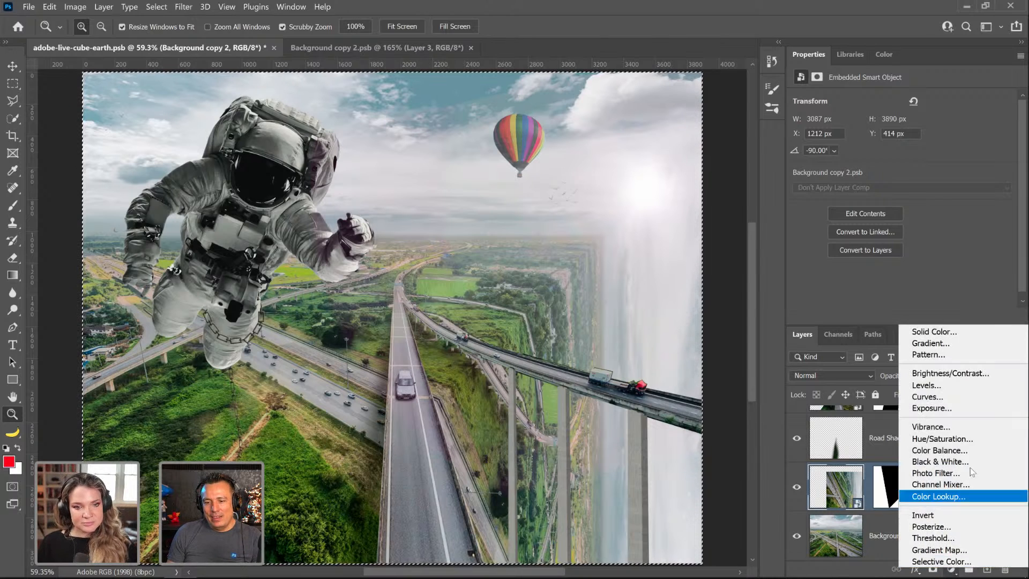
{"action": "left_click", "coordinate": [964, 390]}
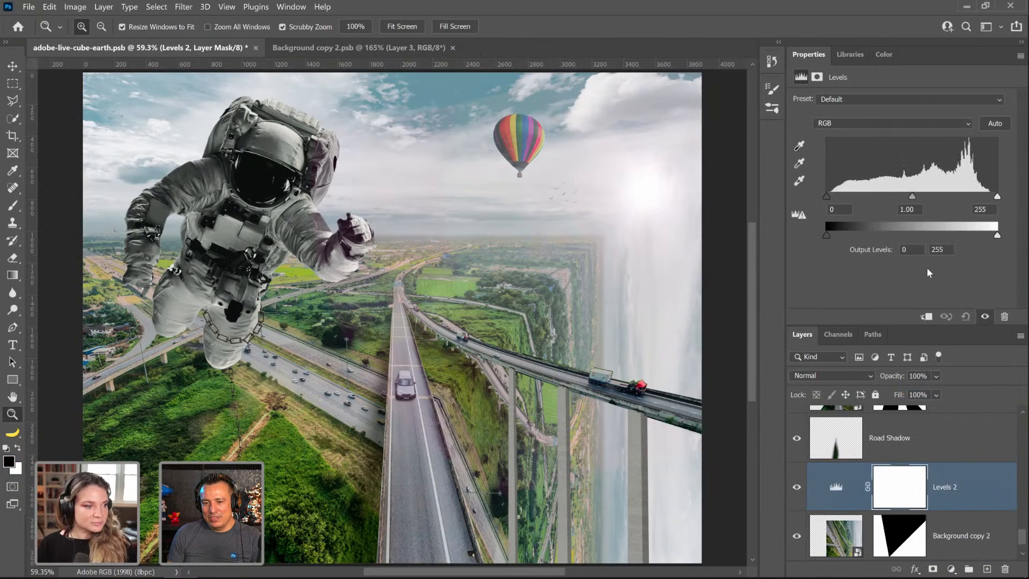
{"action": "mouse_move", "coordinate": [997, 235]}
{"action": "left_mouse_down"}
{"action": "mouse_move", "coordinate": [977, 236]}
{"action": "mouse_move", "coordinate": [1001, 233]}
{"action": "left_mouse_up"}
{"action": "left_click", "coordinate": [926, 317]}
{"action": "mouse_move", "coordinate": [827, 235]}
{"action": "left_mouse_down"}
{"action": "mouse_move", "coordinate": [853, 236]}
{"action": "mouse_move", "coordinate": [826, 242]}
{"action": "mouse_move", "coordinate": [840, 237]}
{"action": "left_mouse_up"}
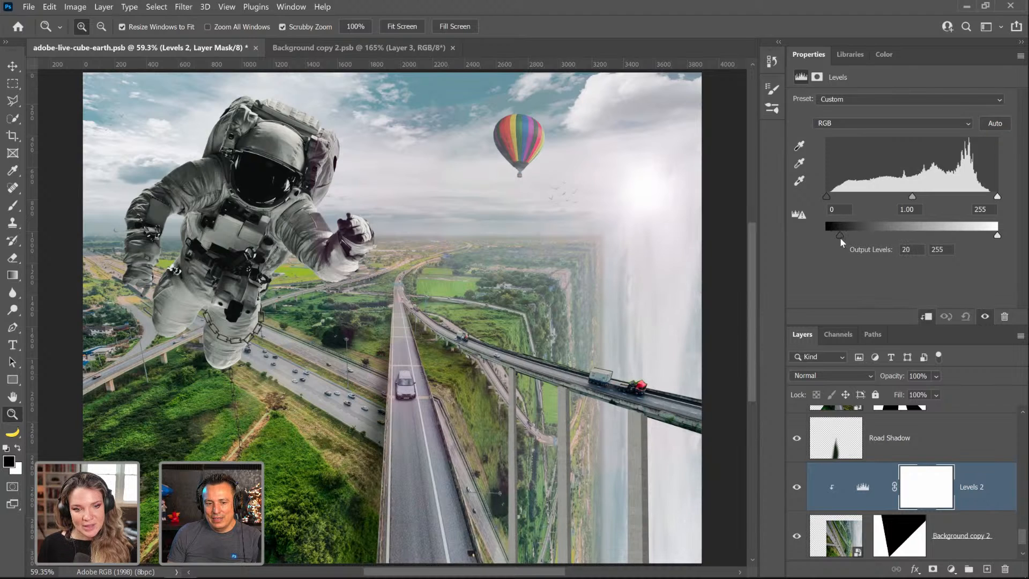
{"action": "left_click", "coordinate": [802, 486]}
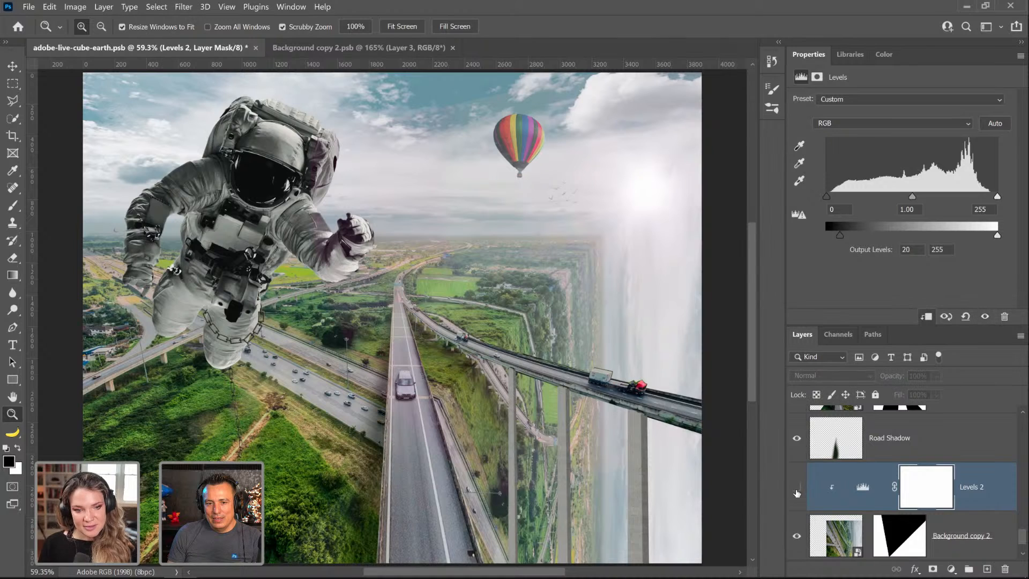
{"action": "left_click", "coordinate": [803, 487]}
Step: Paint black with a soft 300 px brush on the Levels 2 mask over the bright vertical sky beyond the cliff edge
{"action": "left_click", "coordinate": [918, 500]}
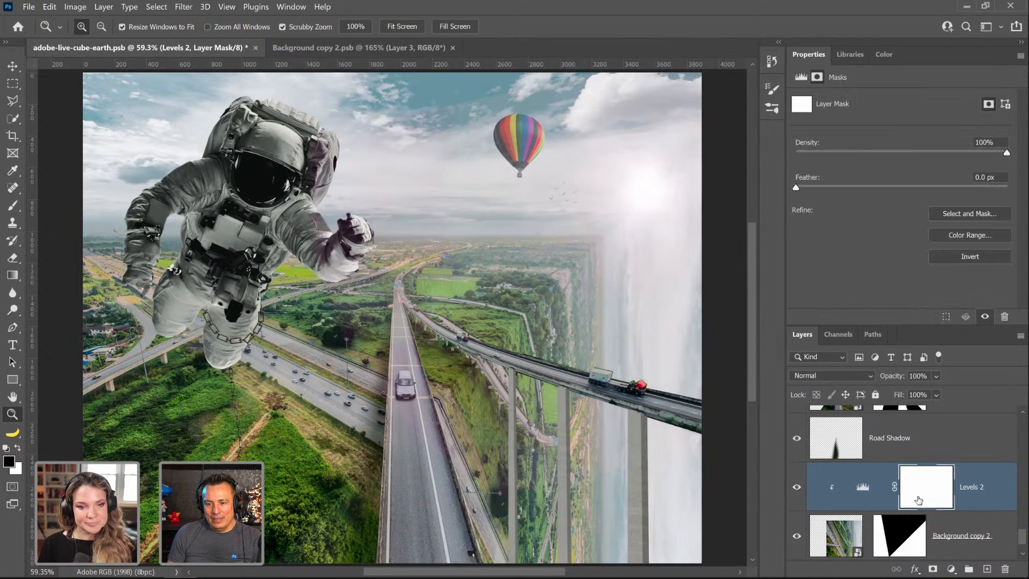
{"action": "key", "text": "b"}
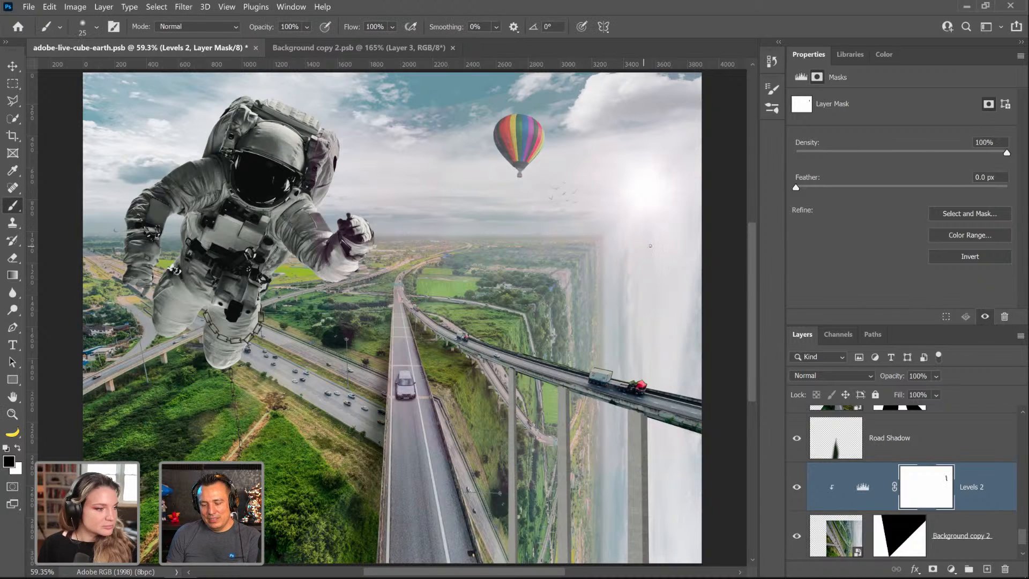
{"action": "key", "text": "bracketright"}
{"action": "key", "text": "bracketright"}
{"action": "key", "text": "bracketright"}
{"action": "key", "text": "bracketright"}
{"action": "key", "text": "bracketright"}
{"action": "key", "text": "bracketright"}
{"action": "key", "text": "bracketright"}
{"action": "key", "text": "bracketright"}
{"action": "key", "text": "bracketright"}
{"action": "key", "text": "bracketright"}
{"action": "key", "text": "bracketright"}
{"action": "key", "text": "bracketright"}
{"action": "key", "text": "bracketright"}
{"action": "key", "text": "bracketright"}
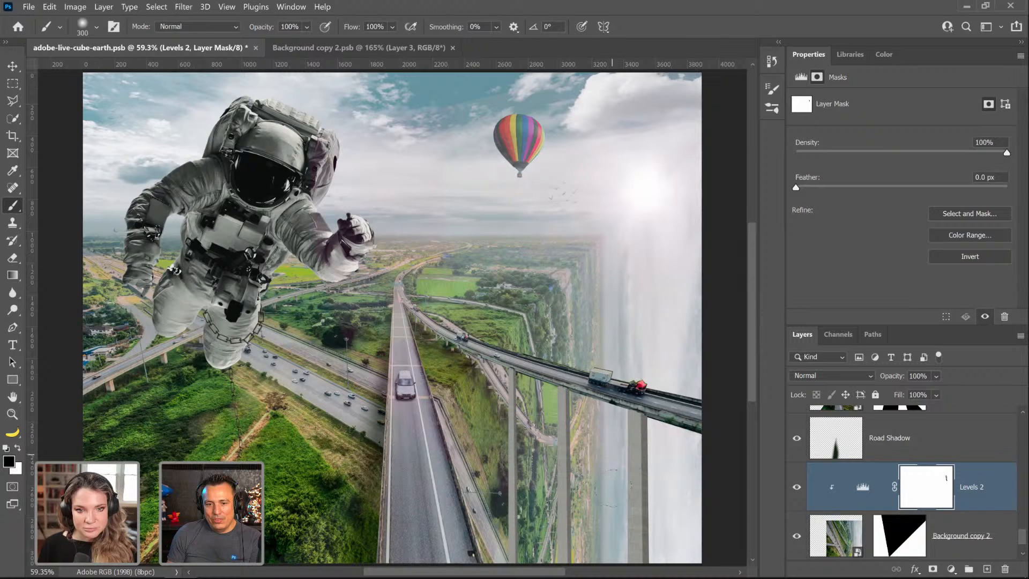
{"action": "mouse_move", "coordinate": [663, 319]}
{"action": "left_mouse_down"}
{"action": "mouse_move", "coordinate": [715, 519]}
{"action": "mouse_move", "coordinate": [690, 219]}
{"action": "mouse_move", "coordinate": [673, 185]}
{"action": "left_mouse_up"}
Step: Enlarge the brush to 1200 px and extend the black on the Levels 2 mask along the image's right edge
{"action": "key", "text": "bracketright"}
{"action": "key", "text": "bracketright"}
{"action": "key", "text": "bracketright"}
{"action": "key", "text": "bracketright"}
{"action": "key", "text": "bracketright"}
{"action": "key", "text": "bracketright"}
{"action": "key", "text": "bracketright"}
{"action": "key", "text": "bracketright"}
{"action": "key", "text": "bracketright"}
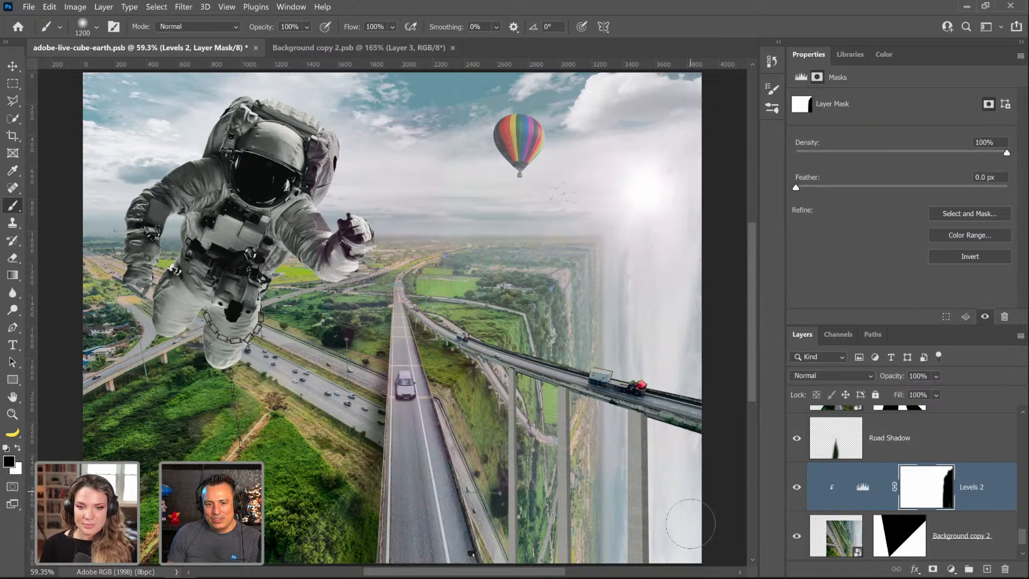
{"action": "left_click_drag", "start_coordinate": [684, 133], "coordinate": [689, 78]}
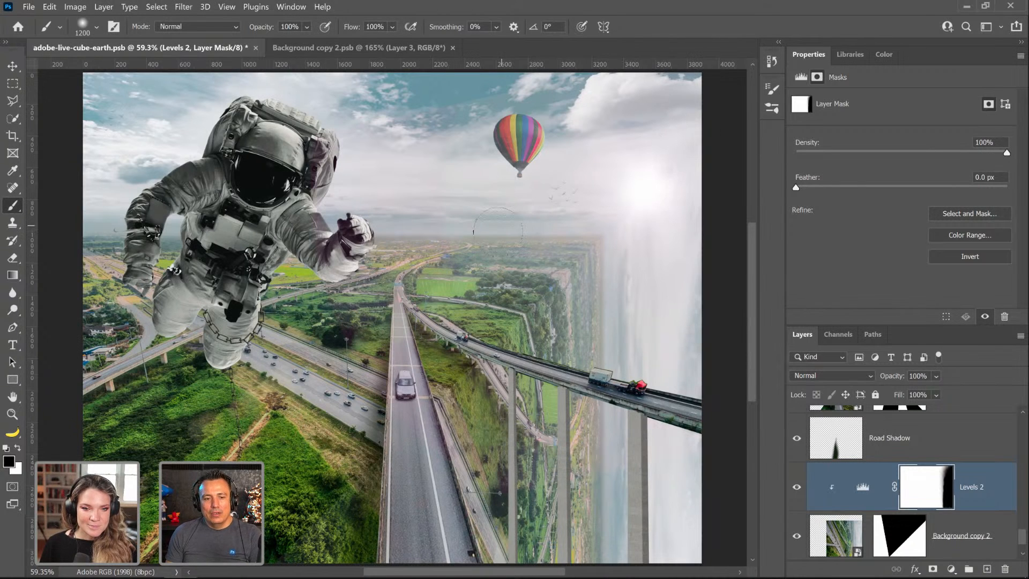
Step: Search the brush presets for "clouds" and choose Kyle's Concept Brushes - Clouds Puffy 1
{"action": "left_click", "coordinate": [97, 27]}
{"action": "scroll", "coordinate": [92, 268], "scroll_direction": "down", "scroll_amount": 10}
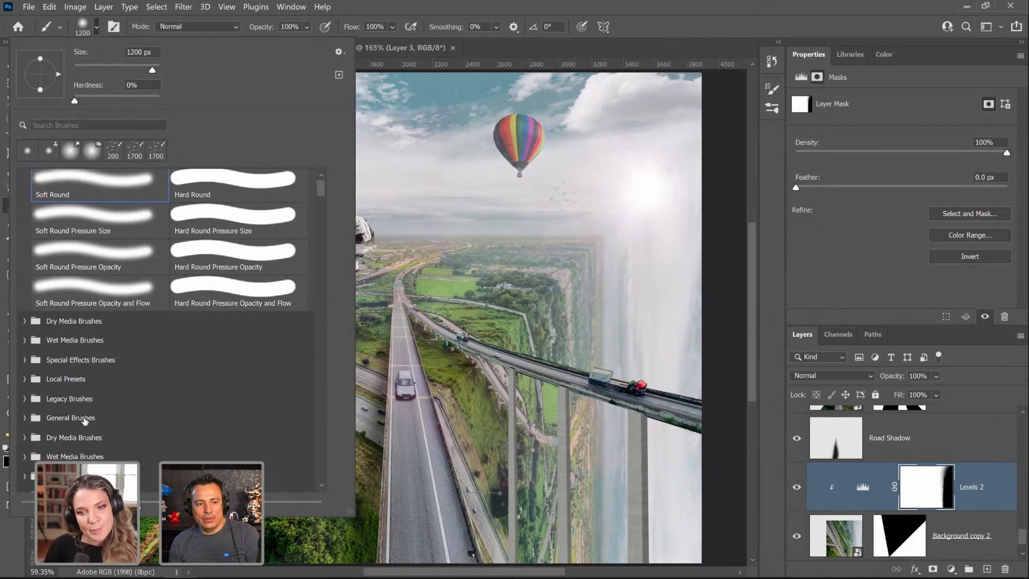
{"action": "scroll", "coordinate": [93, 443], "scroll_direction": "down", "scroll_amount": 1}
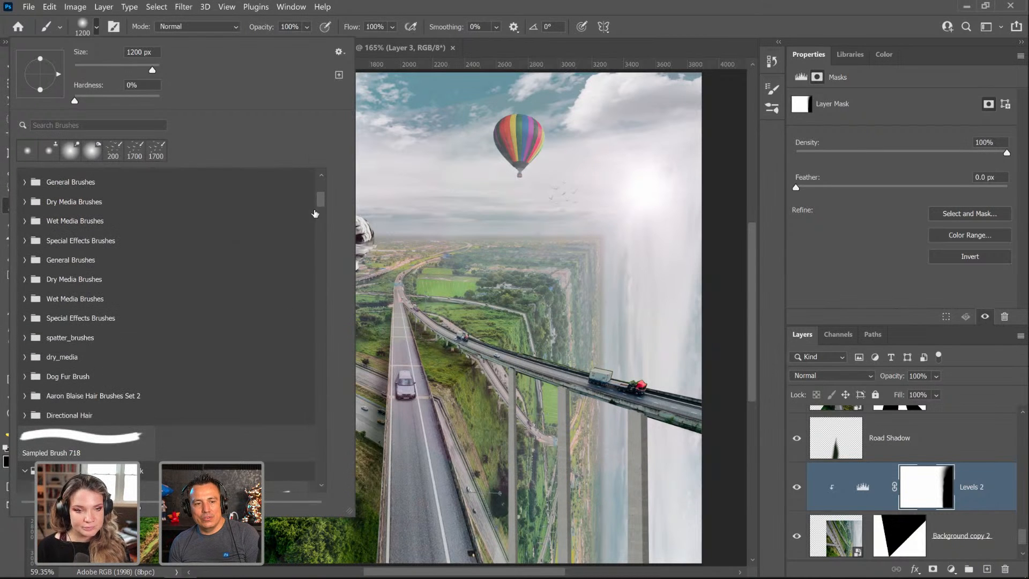
{"action": "mouse_move", "coordinate": [320, 203]}
{"action": "left_mouse_down"}
{"action": "mouse_move", "coordinate": [324, 486]}
{"action": "mouse_move", "coordinate": [332, 399]}
{"action": "mouse_move", "coordinate": [316, 364]}
{"action": "left_mouse_up"}
{"action": "left_click", "coordinate": [60, 125]}
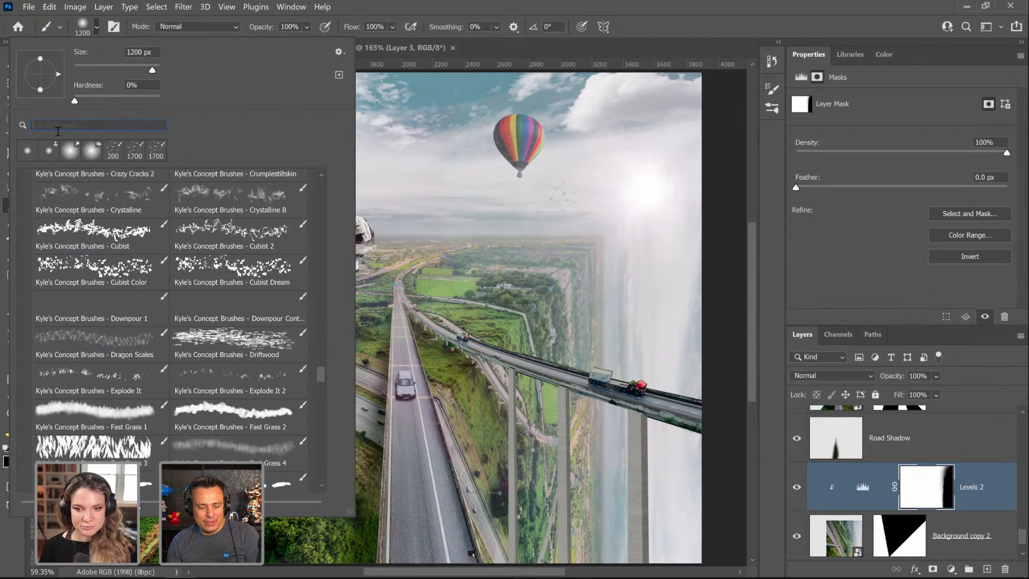
{"action": "type", "text": "clouds"}
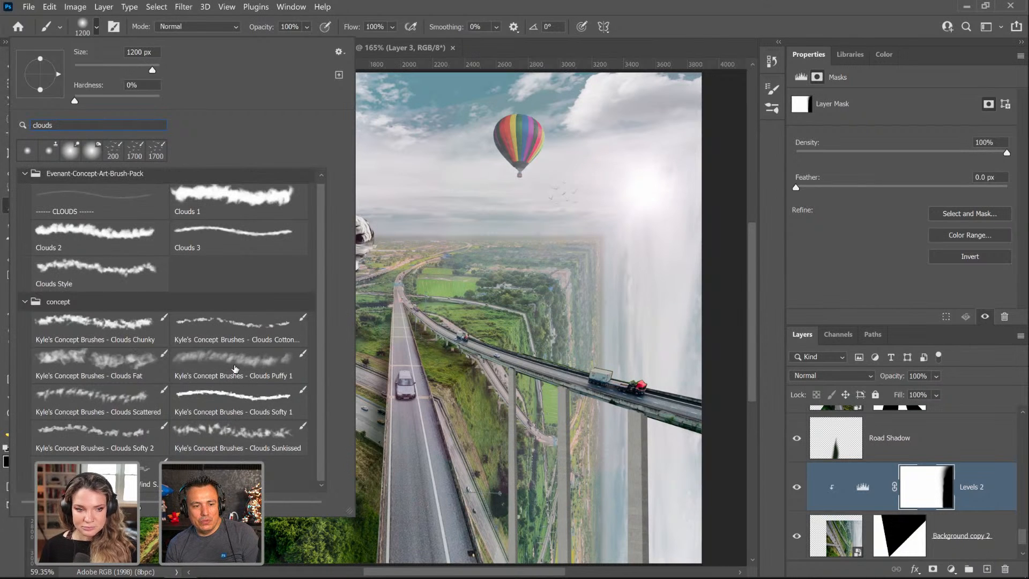
{"action": "left_click", "coordinate": [235, 368]}
Step: Create a new empty layer directly above the Pillar copy 2 group
{"action": "scroll", "coordinate": [952, 495], "scroll_direction": "up", "scroll_amount": 3}
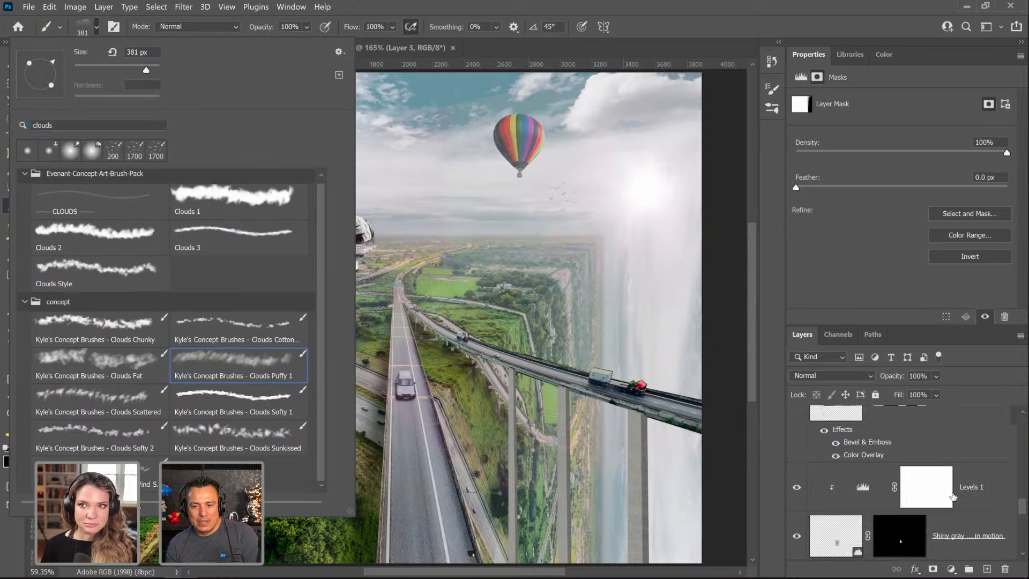
{"action": "scroll", "coordinate": [953, 495], "scroll_direction": "up", "scroll_amount": 5}
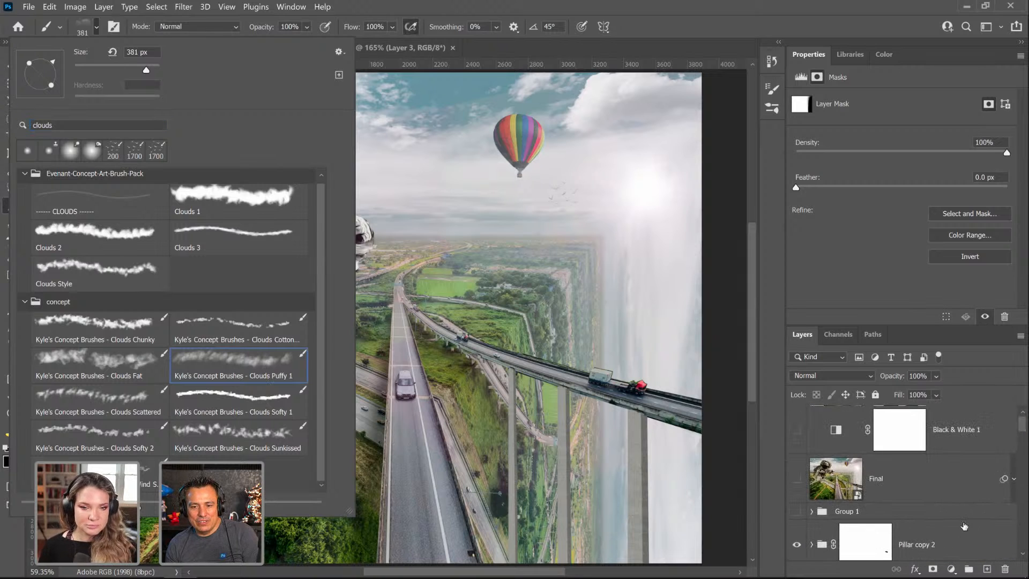
{"action": "scroll", "coordinate": [952, 517], "scroll_direction": "down", "scroll_amount": 2}
{"action": "scroll", "coordinate": [951, 518], "scroll_direction": "up", "scroll_amount": 2}
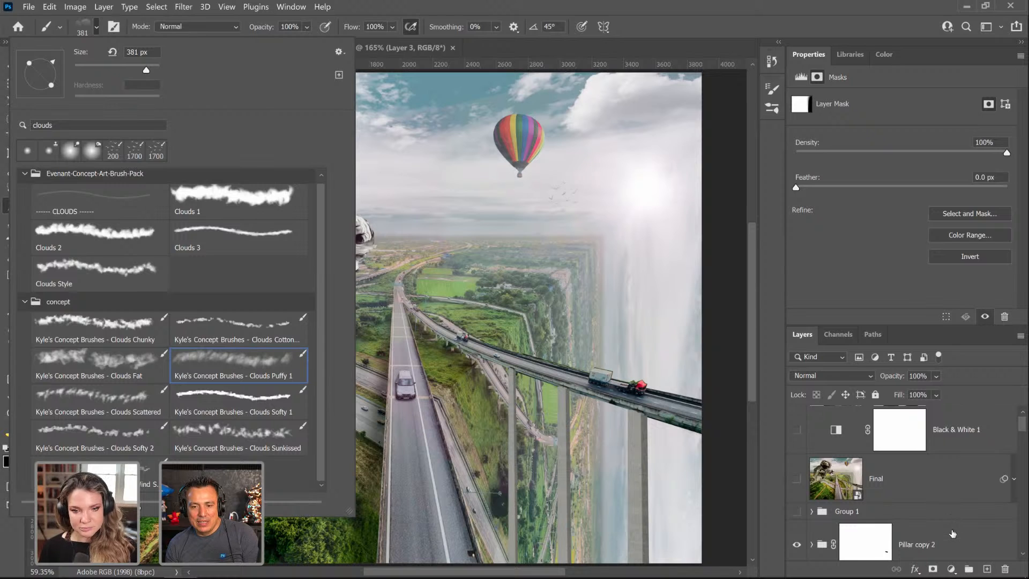
{"action": "left_click", "coordinate": [957, 542]}
{"action": "left_click", "coordinate": [987, 569]}
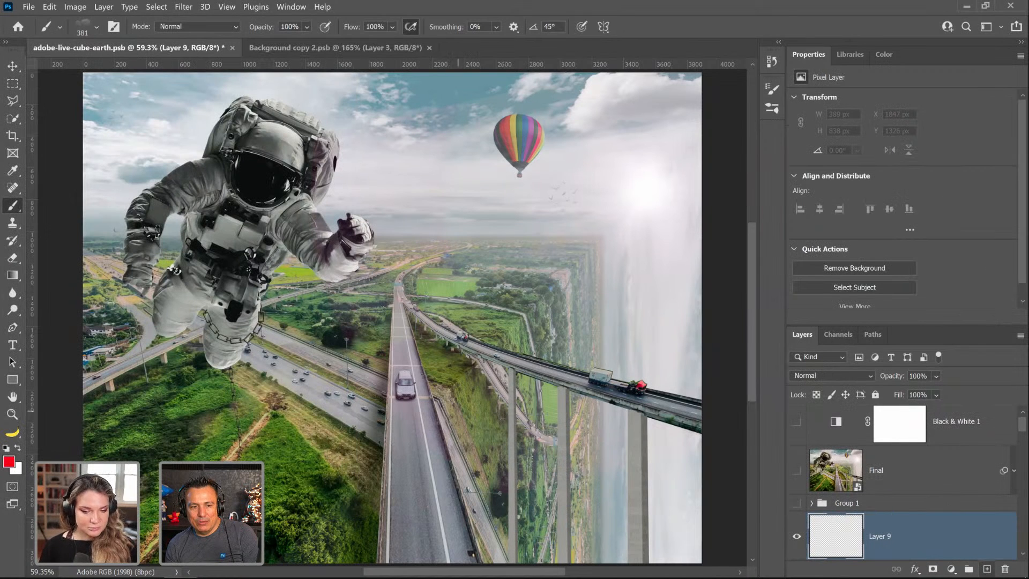
Step: Undo the red test stroke and set the foreground colour to pale blue #eaf8fe, starting from a colour sampled from the sky
{"action": "mouse_move", "coordinate": [236, 319]}
{"action": "left_mouse_down"}
{"action": "mouse_move", "coordinate": [365, 351]}
{"action": "mouse_move", "coordinate": [390, 393]}
{"action": "left_mouse_up"}
{"action": "key", "text": "ctrl+z"}
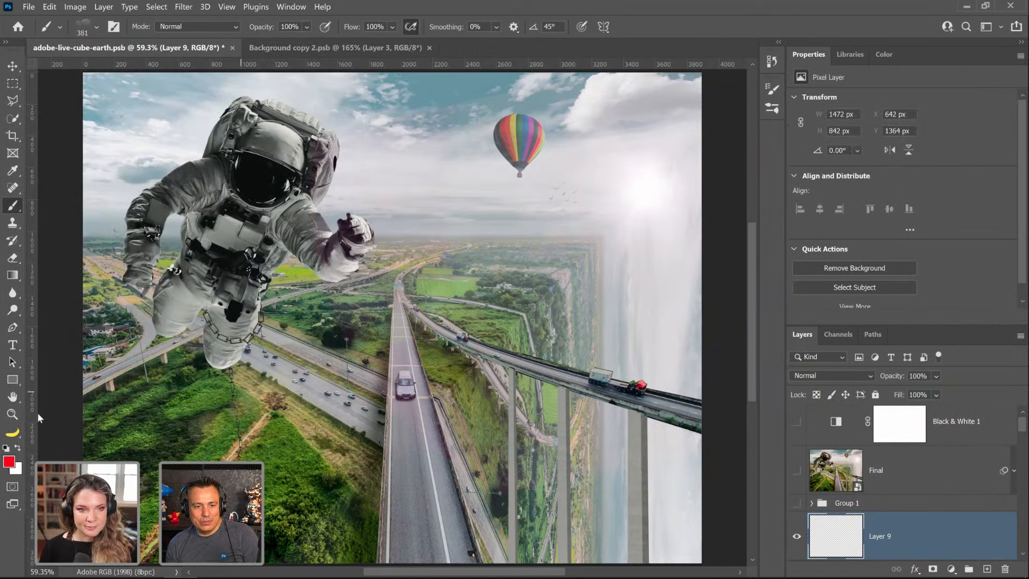
{"action": "left_click", "coordinate": [18, 448]}
{"action": "left_click", "coordinate": [9, 461]}
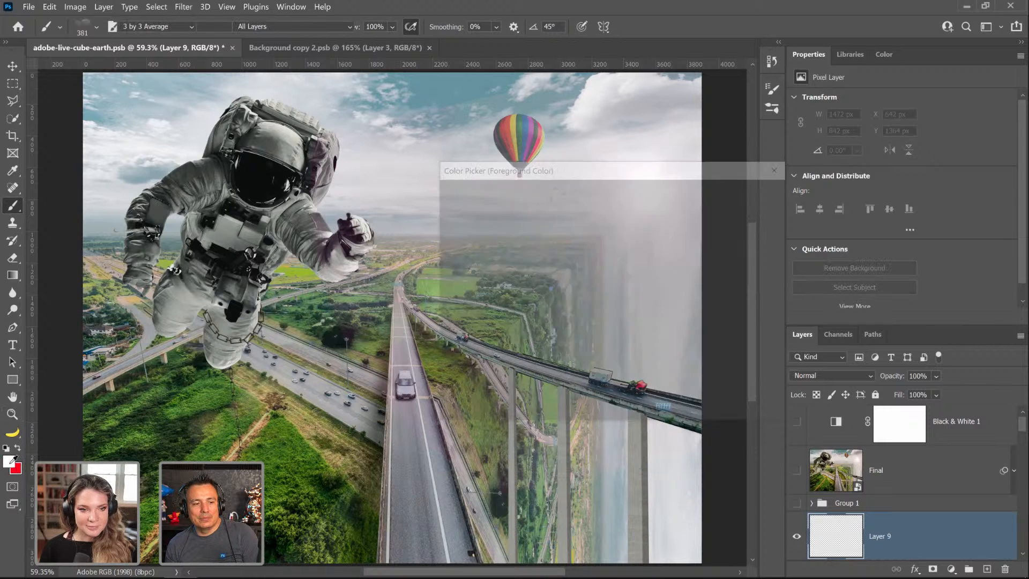
{"action": "left_click", "coordinate": [439, 213]}
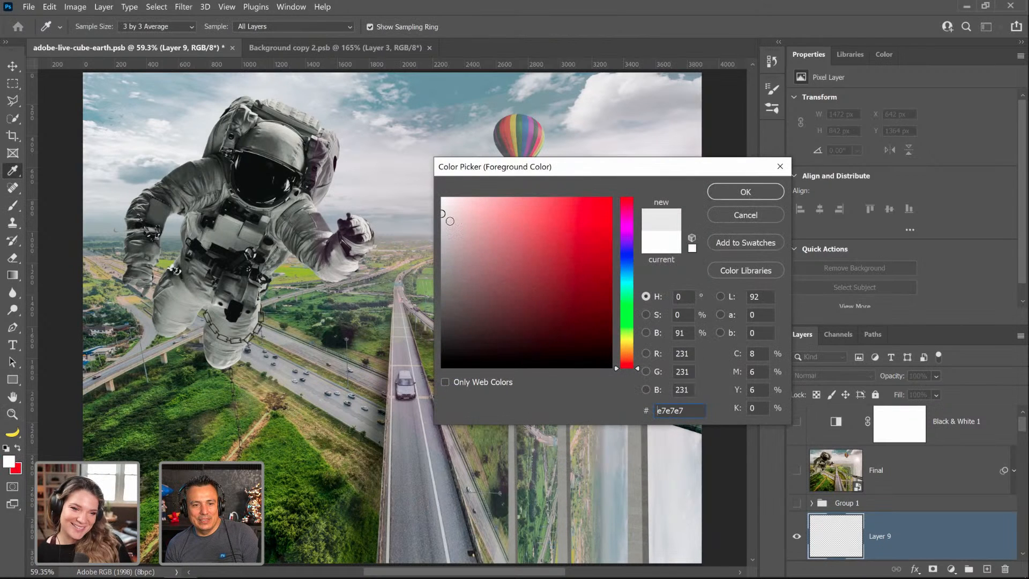
{"action": "left_click", "coordinate": [465, 85]}
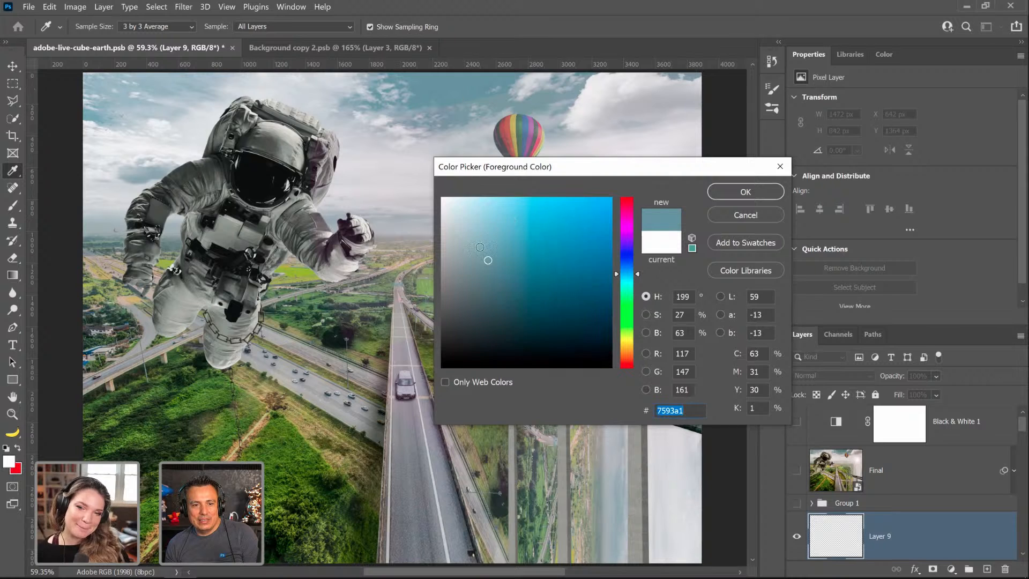
{"action": "left_click_drag", "start_coordinate": [473, 208], "coordinate": [450, 196]}
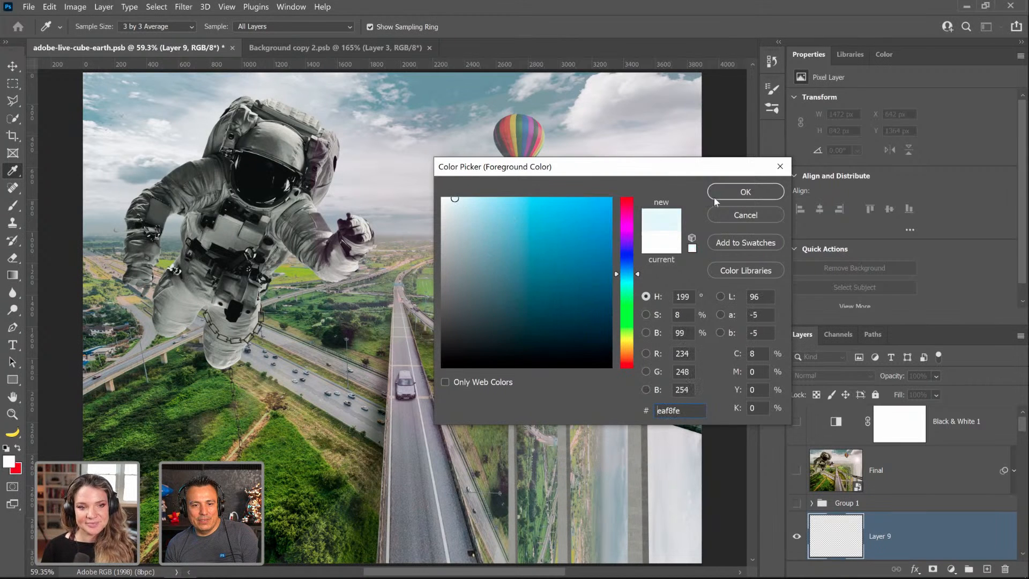
{"action": "left_click", "coordinate": [744, 191]}
Step: Enlarge the cloud brush to 2200 px and paint pale clouds over the astronaut's legs, the green fields and the lower bridge area on Layer 9
{"action": "key", "text": "b"}
{"action": "key", "text": "bracketright"}
{"action": "key", "text": "bracketright"}
{"action": "key", "text": "bracketright"}
{"action": "key", "text": "bracketright"}
{"action": "key", "text": "bracketright"}
{"action": "key", "text": "bracketright"}
{"action": "key", "text": "bracketright"}
{"action": "key", "text": "bracketright"}
{"action": "key", "text": "bracketright"}
{"action": "key", "text": "bracketright"}
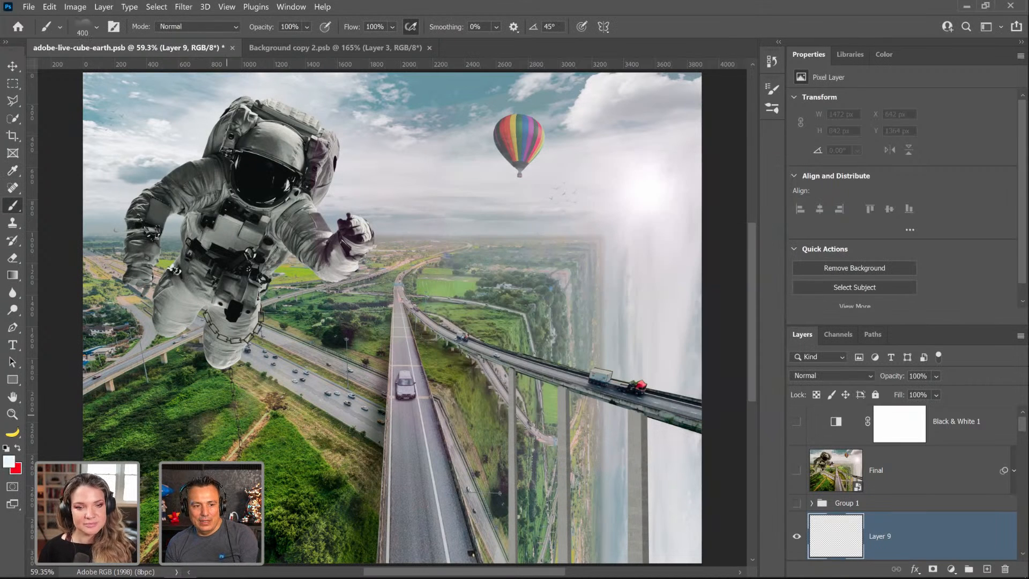
{"action": "left_click_drag", "start_coordinate": [102, 375], "coordinate": [185, 367]}
{"action": "left_click", "coordinate": [392, 429]}
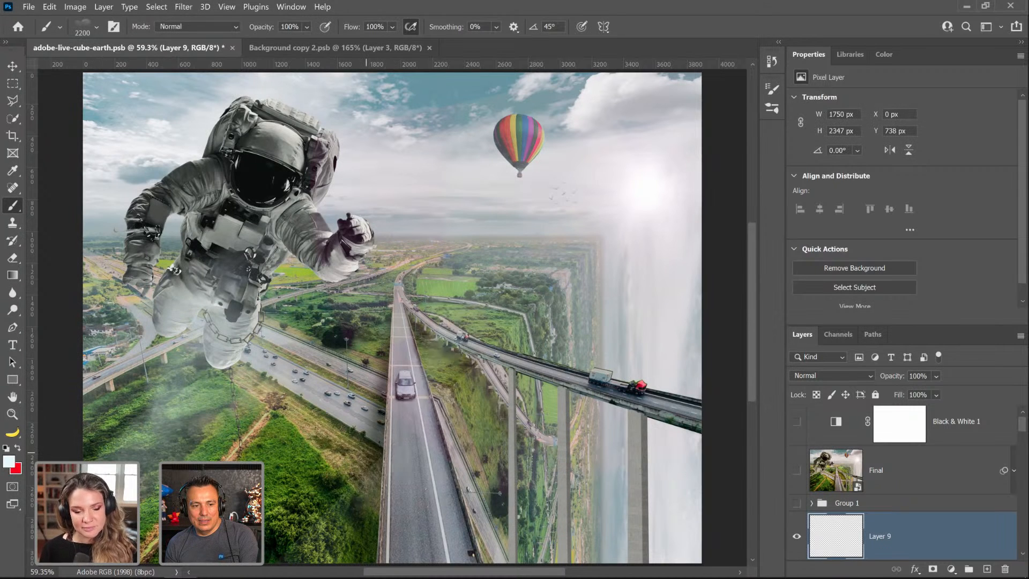
{"action": "left_click", "coordinate": [716, 470]}
{"action": "left_click", "coordinate": [728, 493]}
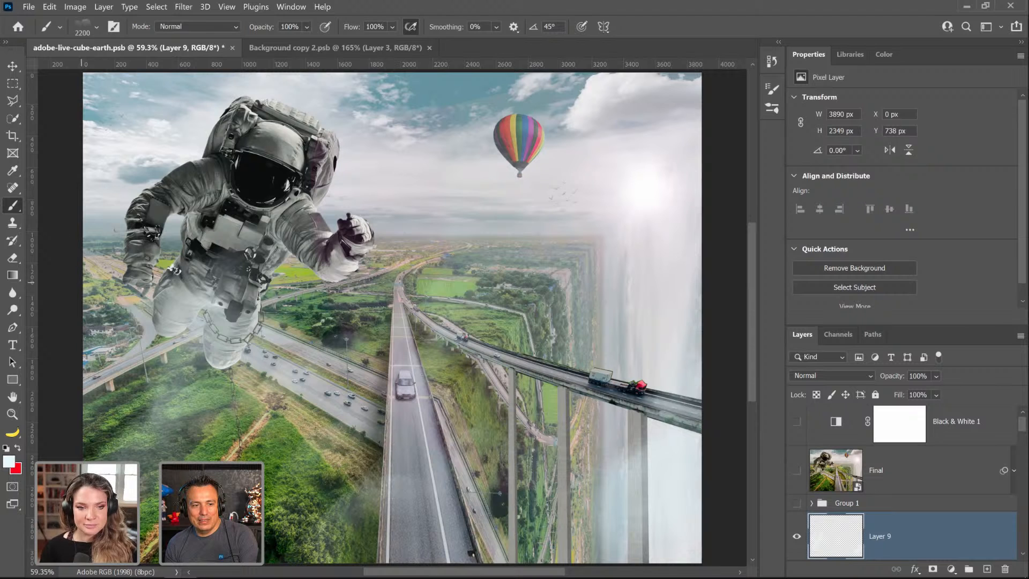
Step: Compare the image with and without the painted clouds on Layer 9, and reduce that layer's opacity to 83%
{"action": "key", "text": "bracketleft"}
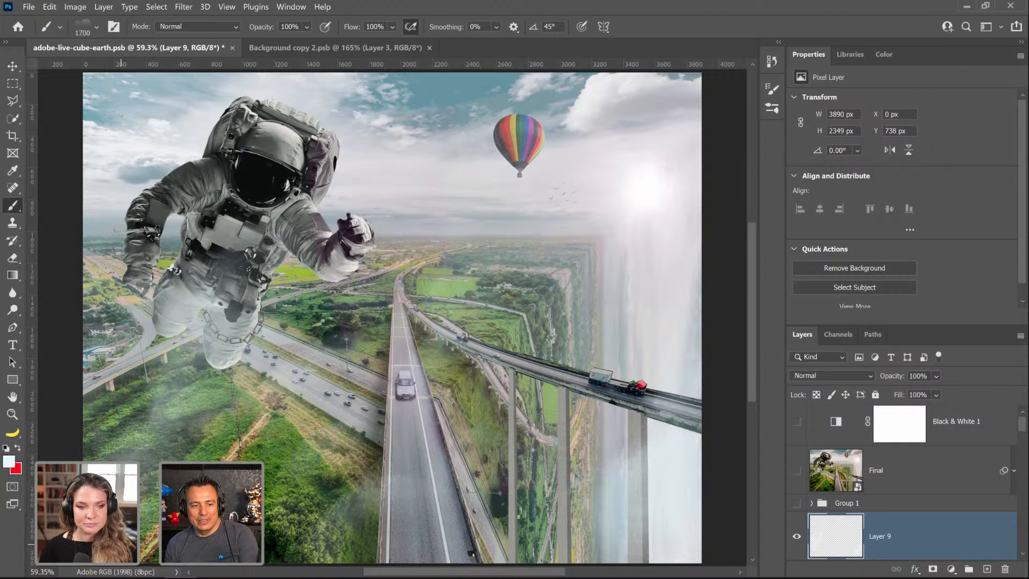
{"action": "scroll", "coordinate": [320, 394], "scroll_direction": "down", "scroll_amount": 3}
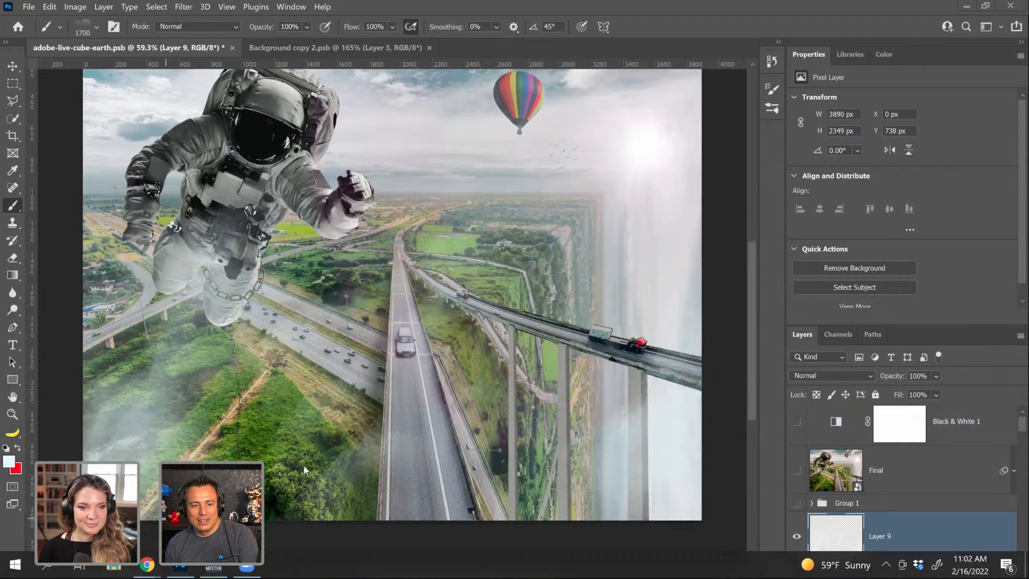
{"action": "scroll", "coordinate": [356, 306], "scroll_direction": "up", "scroll_amount": 4}
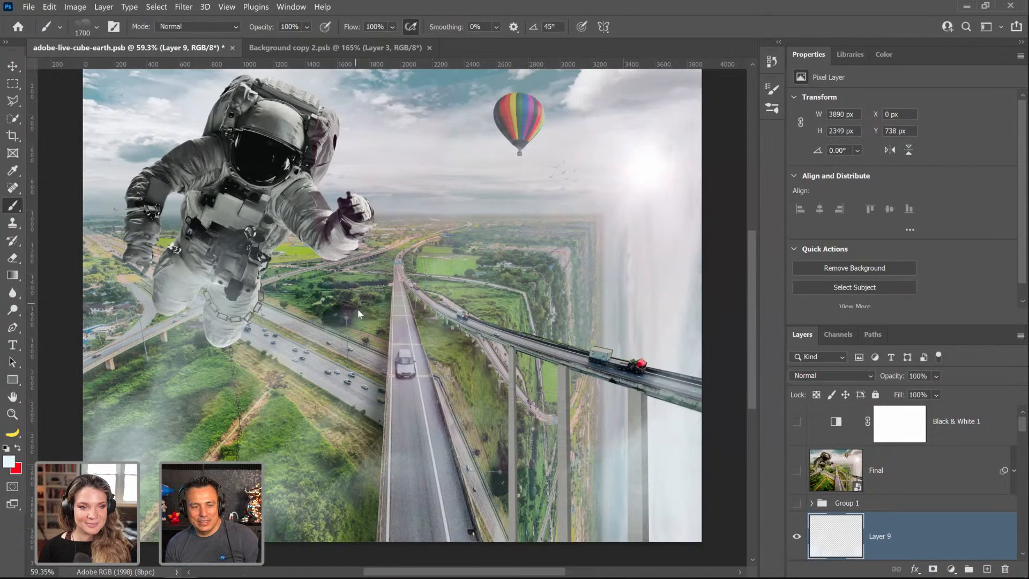
{"action": "left_click", "coordinate": [796, 538]}
{"action": "left_click", "coordinate": [797, 542]}
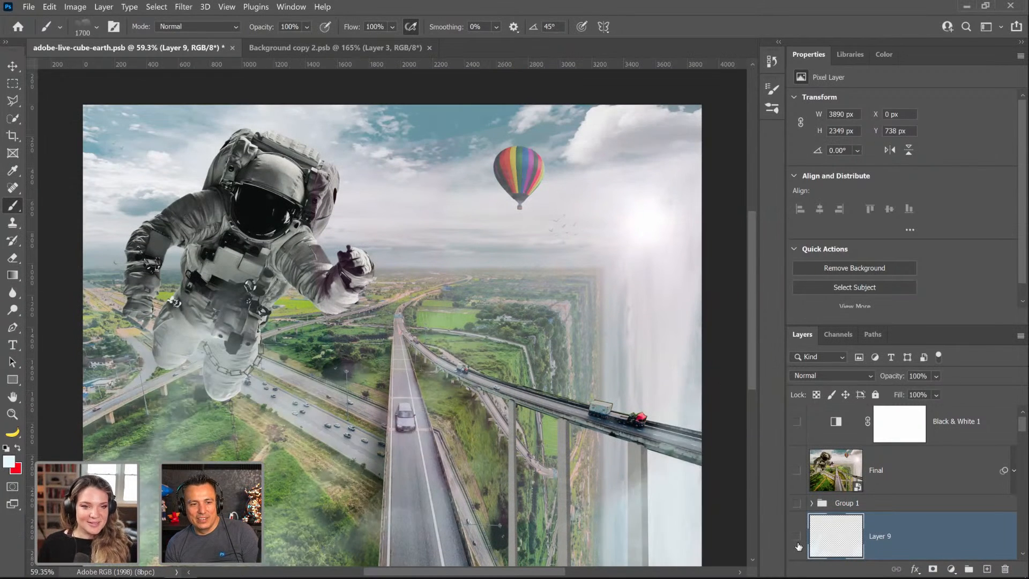
{"action": "left_click", "coordinate": [797, 542]}
{"action": "left_click", "coordinate": [797, 542]}
{"action": "left_click", "coordinate": [798, 542]}
{"action": "left_click", "coordinate": [797, 544]}
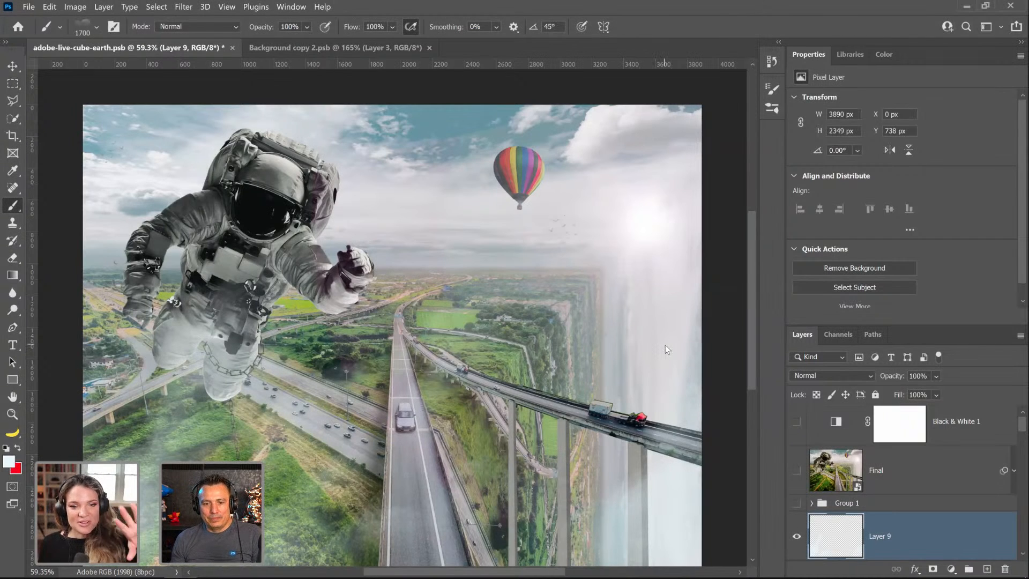
{"action": "left_click_drag", "start_coordinate": [900, 380], "coordinate": [891, 382]}
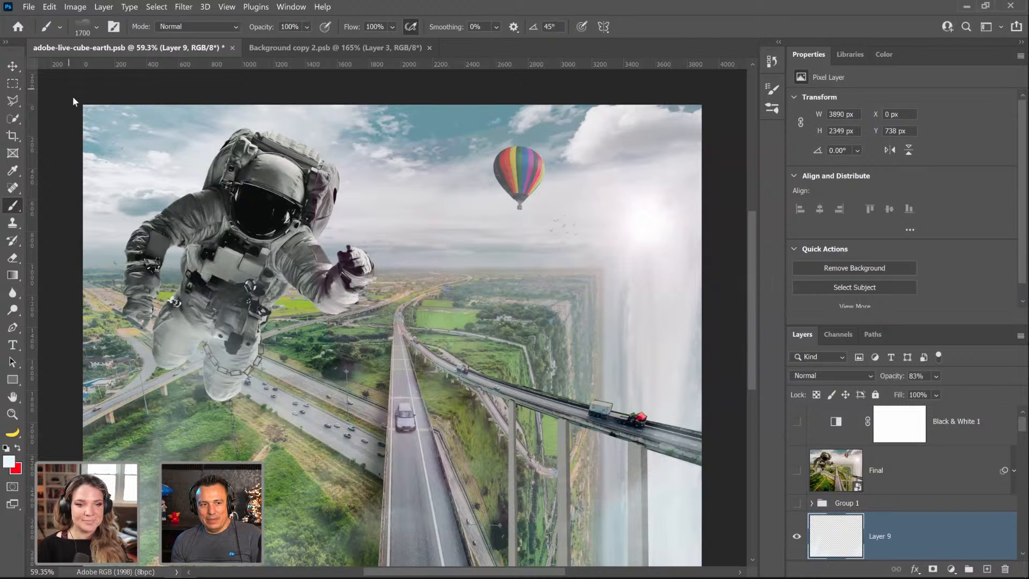
{"action": "key", "text": "bracketleft"}
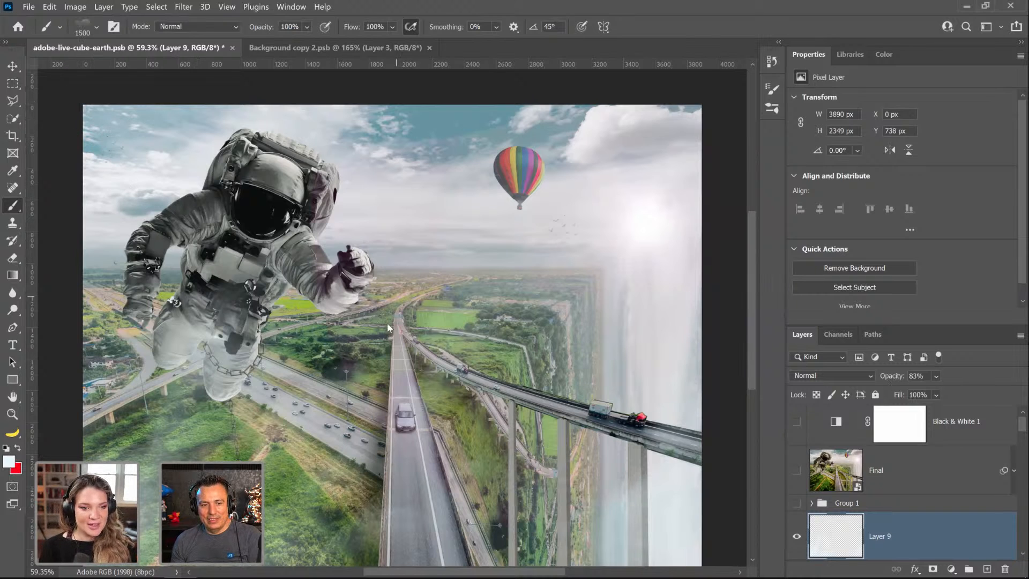
Step: Discard the first cloud layer, repaint lighter clouds over the lower landscape with a 1600 px brush on a fresh layer, and save the document
{"action": "left_click_drag", "start_coordinate": [853, 537], "coordinate": [1005, 571]}
{"action": "key", "text": "ctrl+z"}
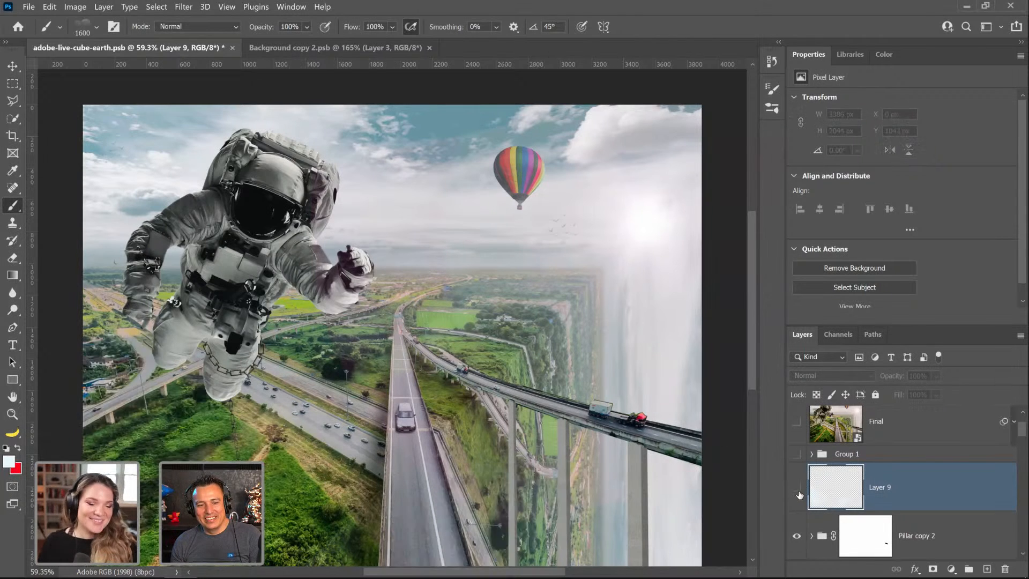
{"action": "scroll", "coordinate": [199, 398], "scroll_direction": "down", "scroll_amount": 4}
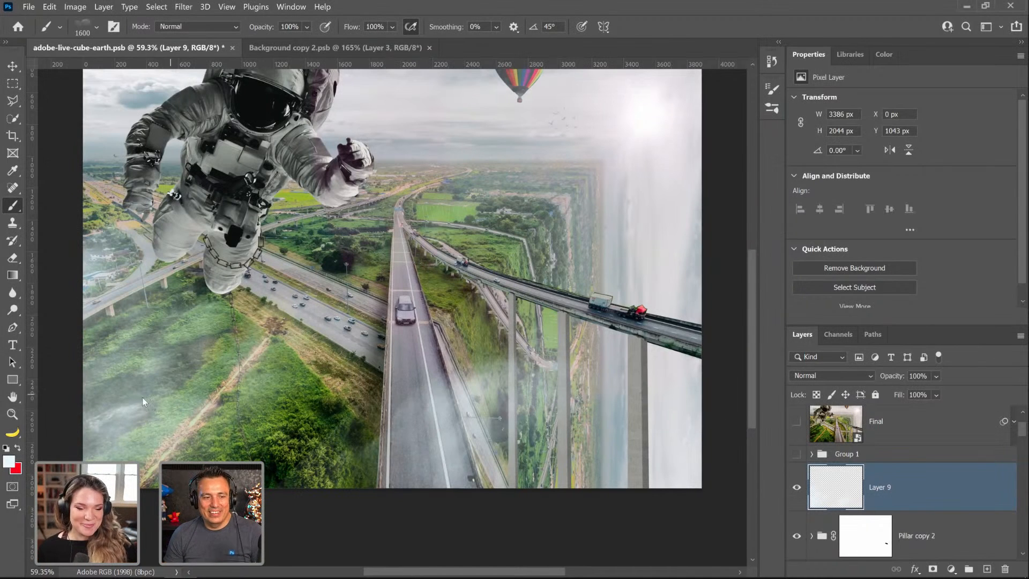
{"action": "left_click", "coordinate": [12, 398]}
{"action": "scroll", "coordinate": [475, 396], "scroll_direction": "up", "scroll_amount": 3}
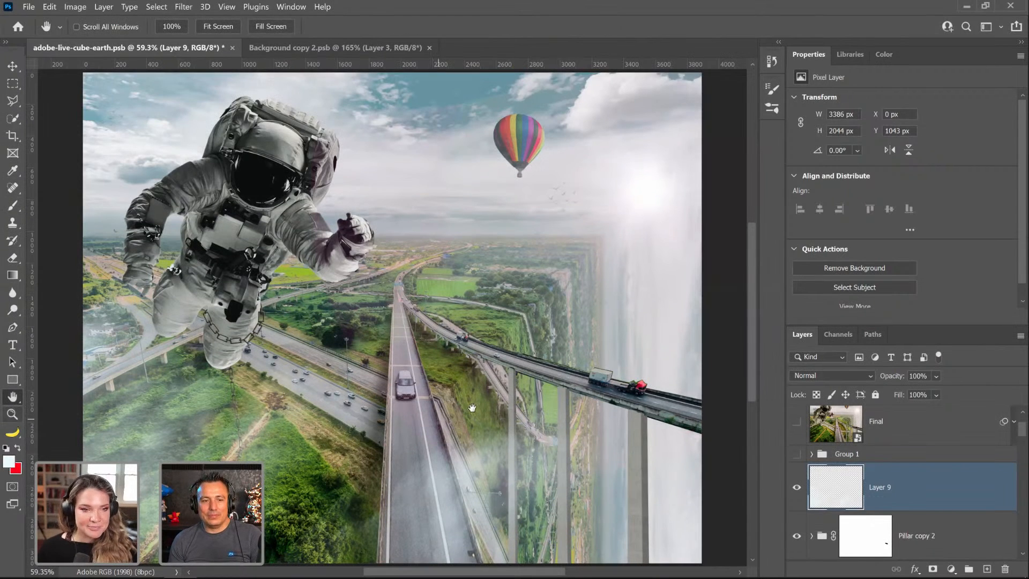
{"action": "scroll", "coordinate": [542, 400], "scroll_direction": "down", "scroll_amount": 1}
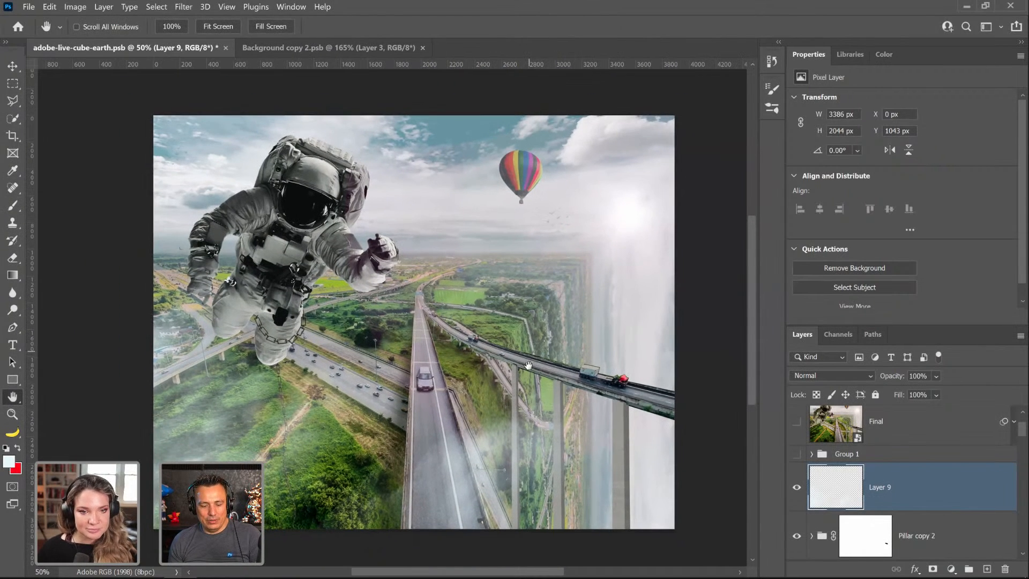
{"action": "key", "text": "ctrl+s"}
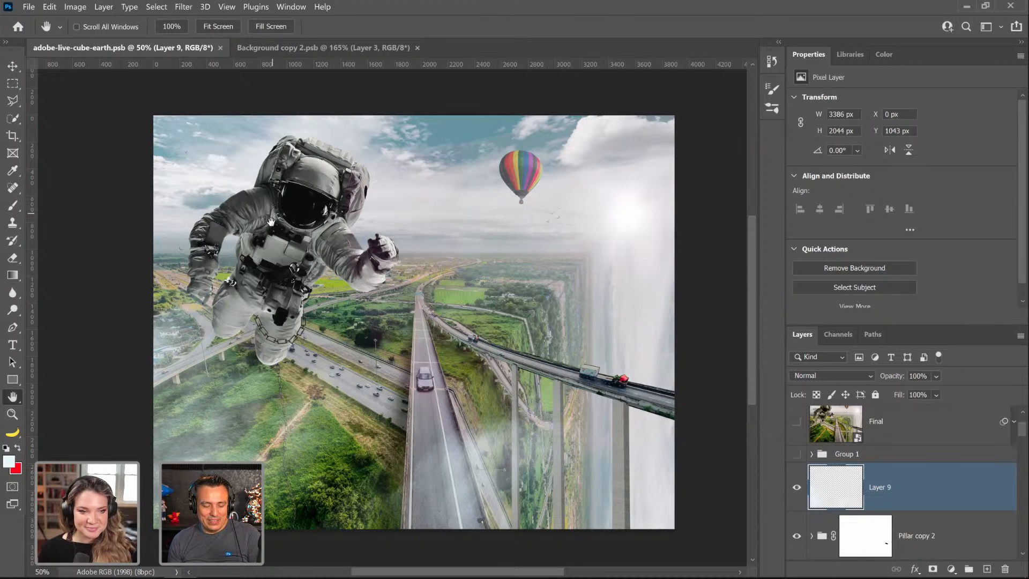
Step: Copy the entire merged composite and paste it as a new top layer inside the Final smart object
{"action": "key", "text": "ctrl+a"}
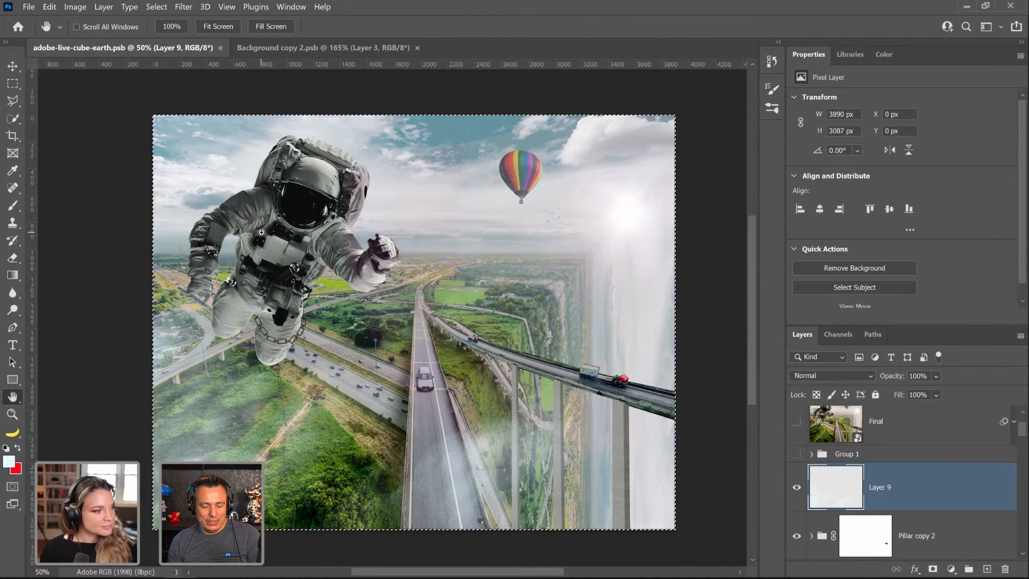
{"action": "double_click", "coordinate": [839, 432]}
{"action": "key", "text": "ctrl+shift+alt+e"}
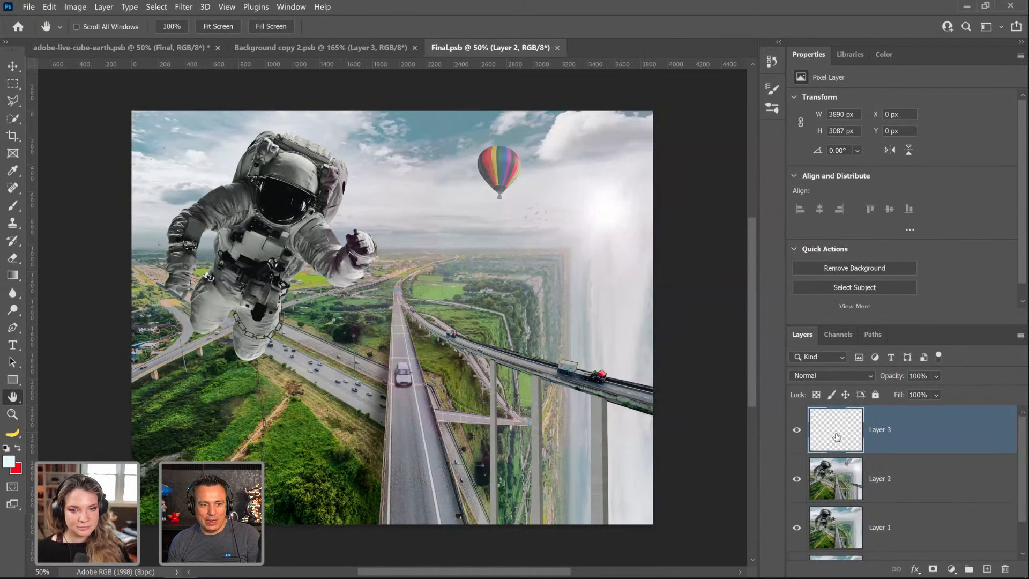
Step: Compare the pasted version with the earlier layers in Final.psb, leave all layers visible, and save and close the smart object
{"action": "left_click", "coordinate": [797, 430]}
{"action": "left_click", "coordinate": [796, 478]}
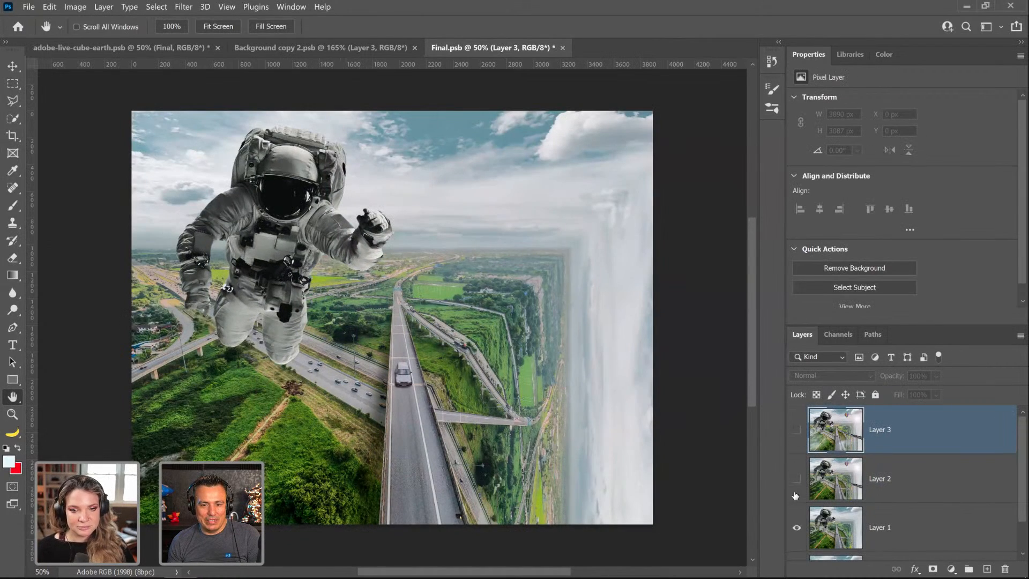
{"action": "left_click_drag", "start_coordinate": [795, 493], "coordinate": [797, 452]}
{"action": "left_click", "coordinate": [562, 48]}
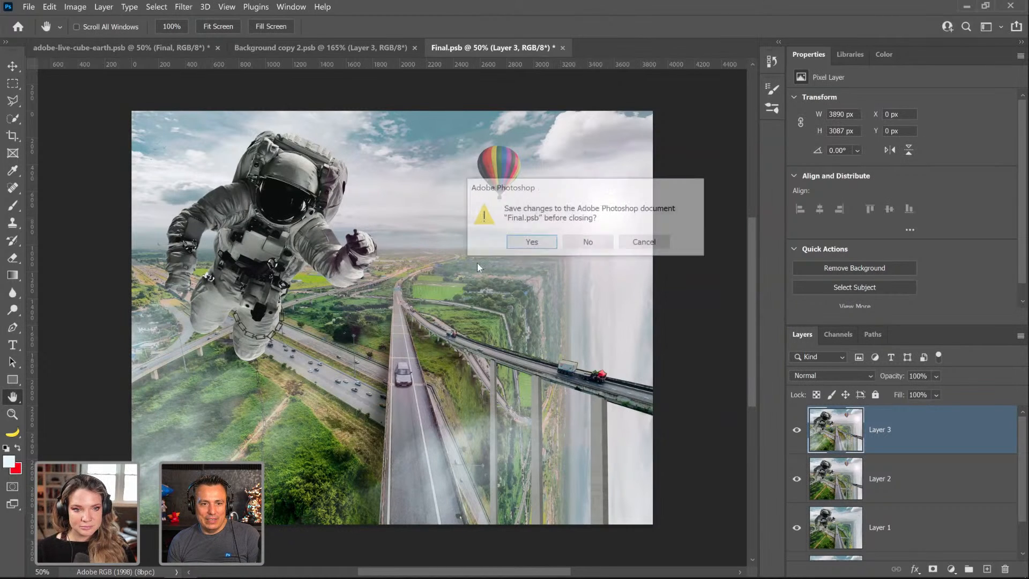
{"action": "left_click", "coordinate": [530, 243]}
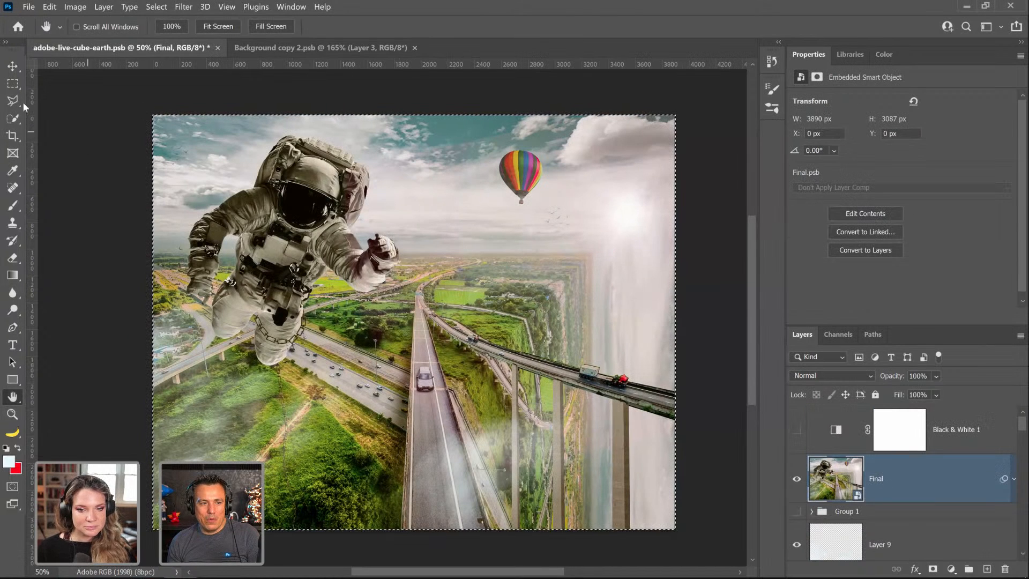
Step: Clear the full-canvas selection and compare the composite with and without the Final layer
{"action": "left_click", "coordinate": [12, 89]}
{"action": "left_click", "coordinate": [106, 111]}
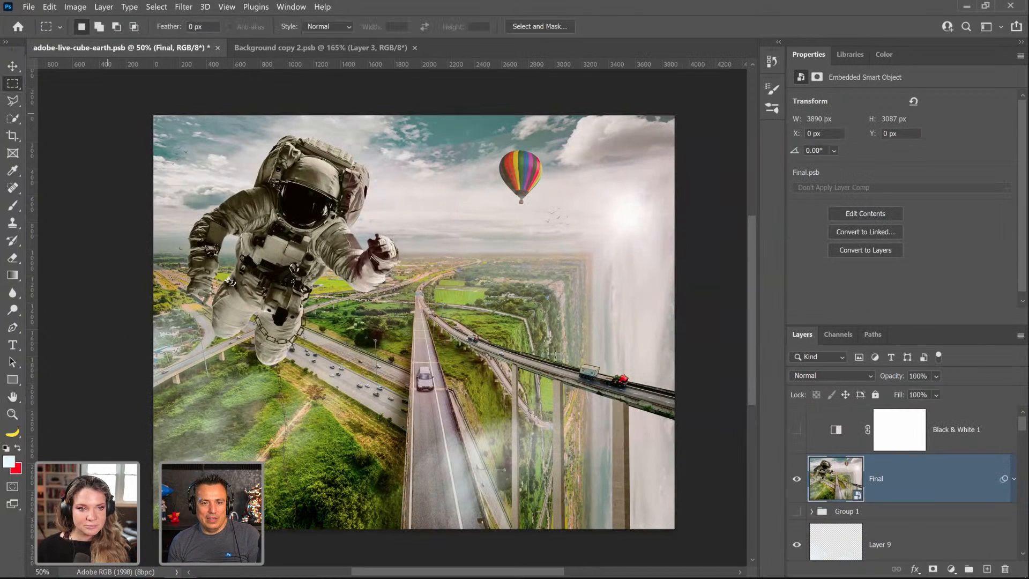
{"action": "left_click", "coordinate": [796, 480]}
{"action": "left_click", "coordinate": [796, 481]}
{"action": "left_click", "coordinate": [797, 480]}
{"action": "left_click", "coordinate": [796, 480]}
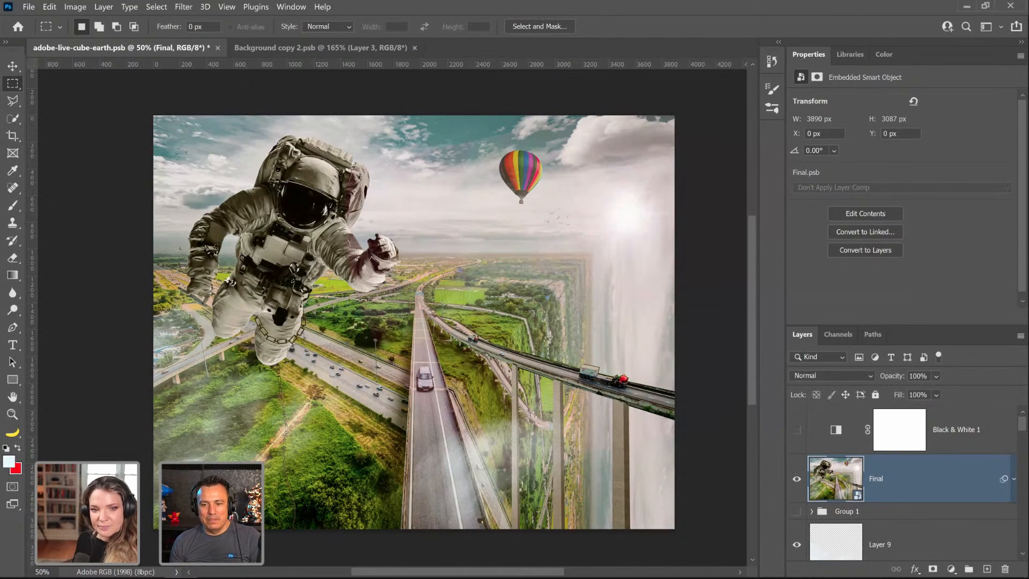
Step: Edit the Final layer's Camera Raw Filter, setting Temperature to -1 and Tint to -4, and apply it
{"action": "left_click", "coordinate": [1011, 480]}
{"action": "scroll", "coordinate": [856, 489], "scroll_direction": "down", "scroll_amount": 1}
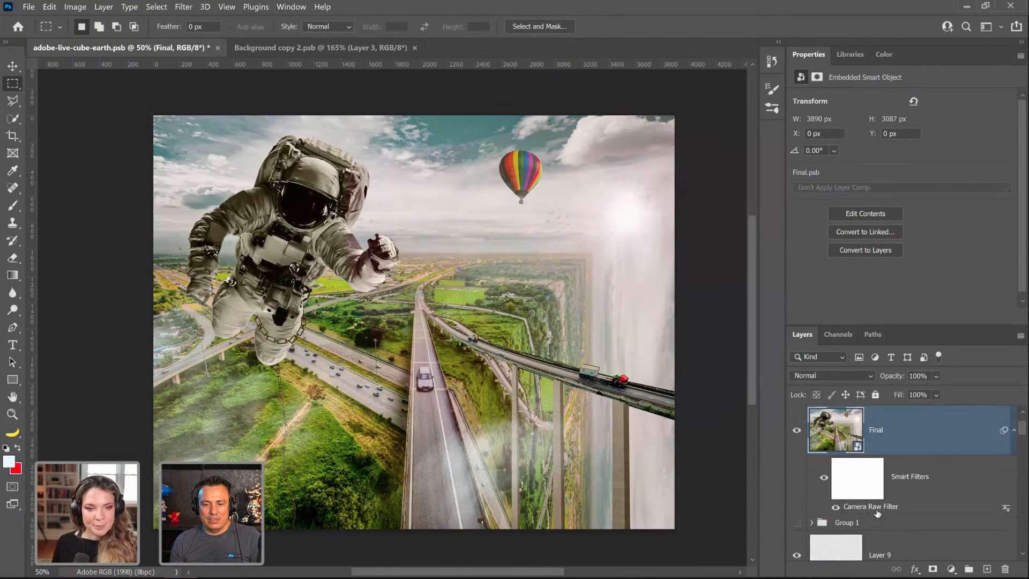
{"action": "double_click", "coordinate": [873, 507]}
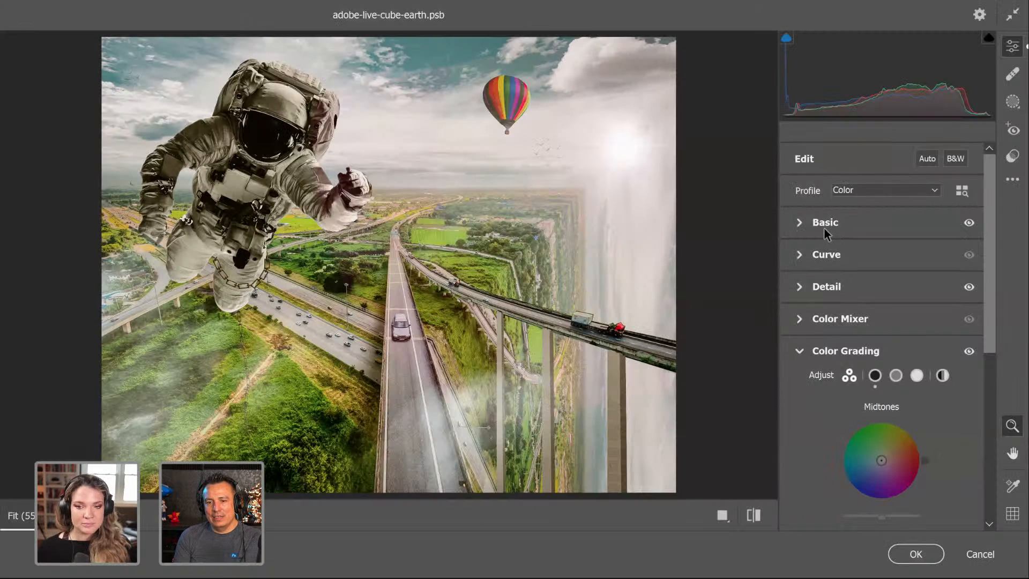
{"action": "left_click", "coordinate": [824, 229]}
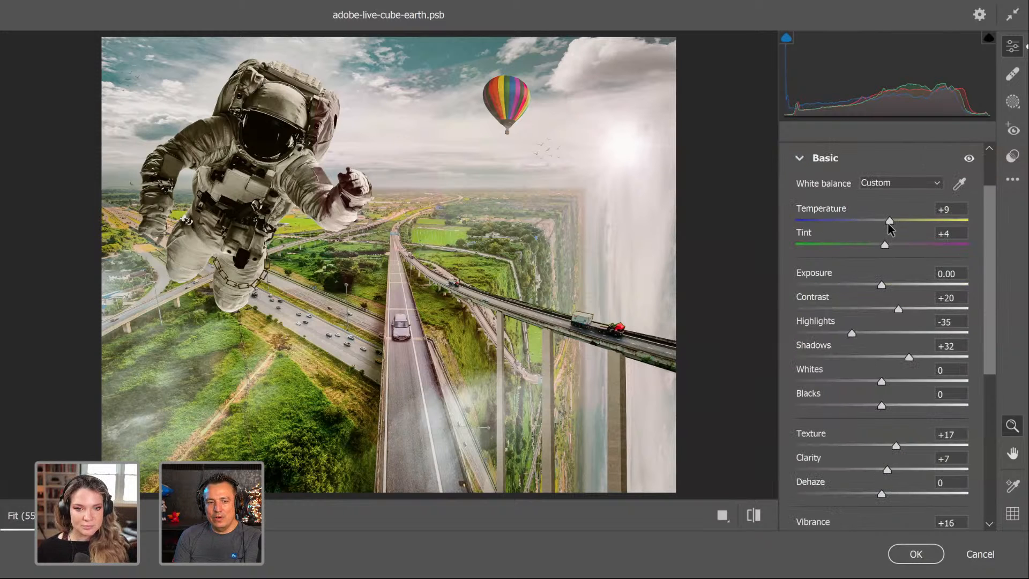
{"action": "left_click_drag", "start_coordinate": [888, 223], "coordinate": [877, 246]}
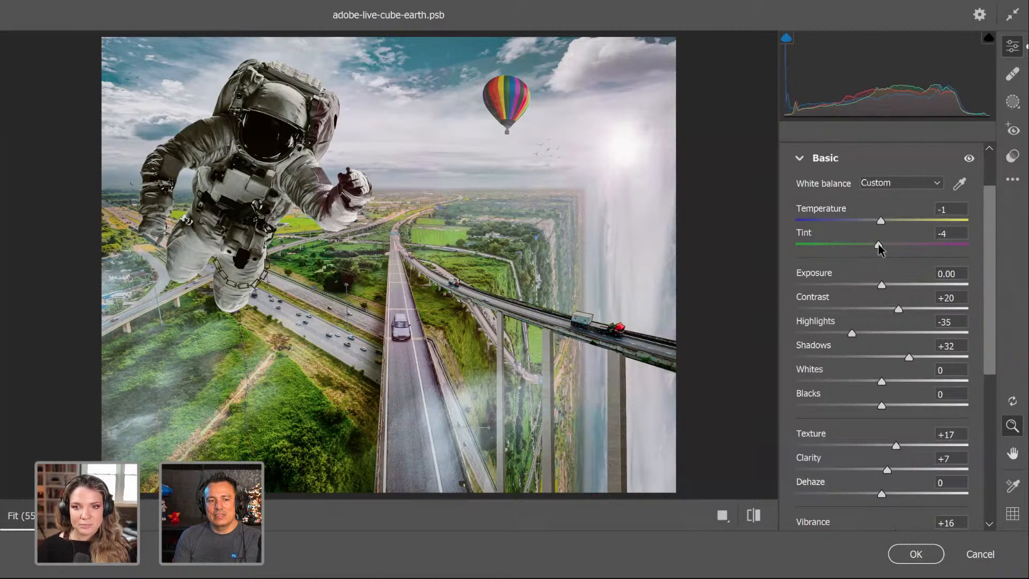
{"action": "left_click", "coordinate": [916, 554]}
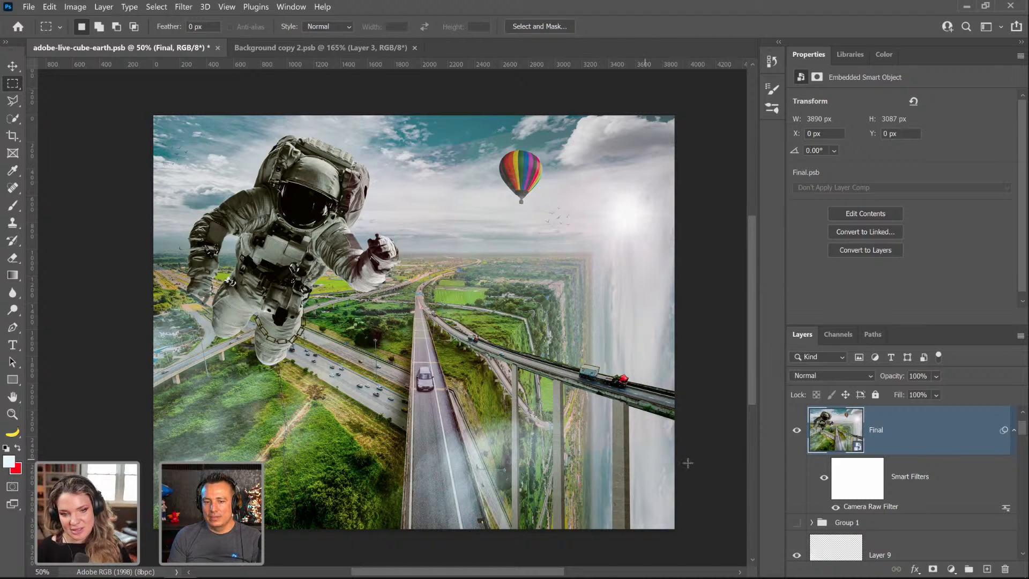
Step: Look through the pillar groups in the layer stack, checking their visibility to find the one holding the rightmost bridge pillar
{"action": "scroll", "coordinate": [633, 422], "scroll_direction": "down", "scroll_amount": 2}
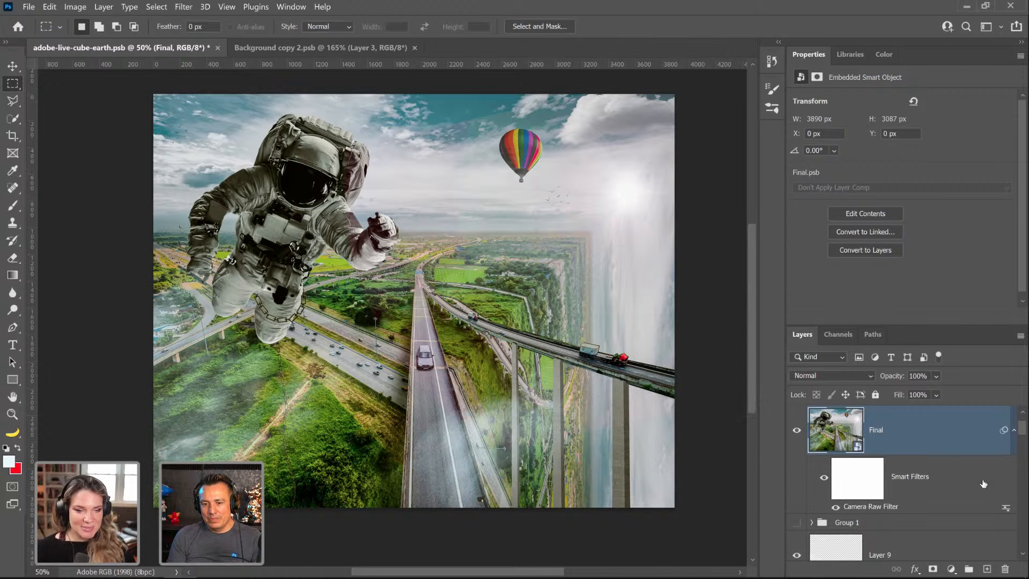
{"action": "left_click", "coordinate": [812, 523]}
{"action": "scroll", "coordinate": [804, 493], "scroll_direction": "down", "scroll_amount": 5}
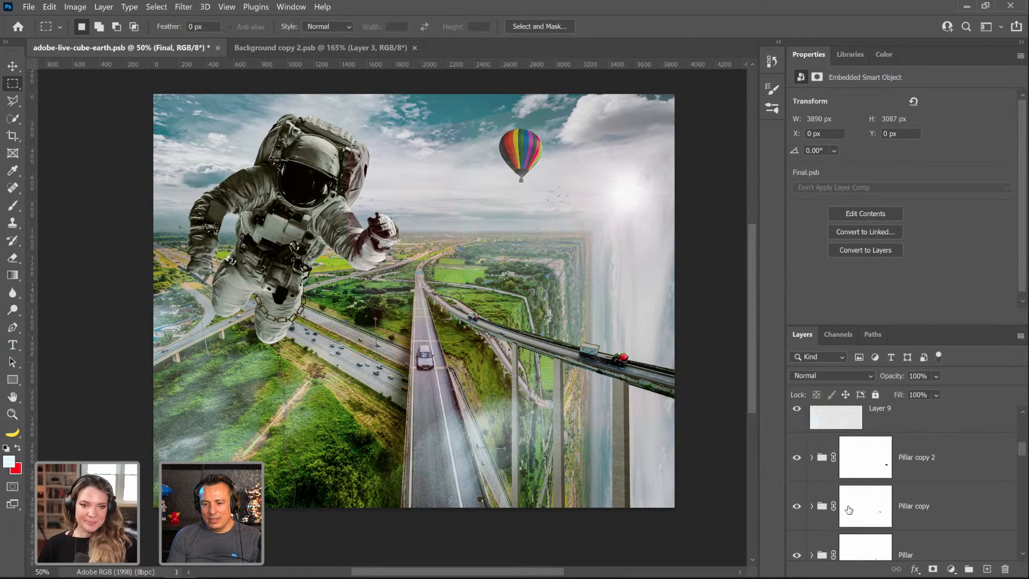
{"action": "left_click", "coordinate": [798, 460]}
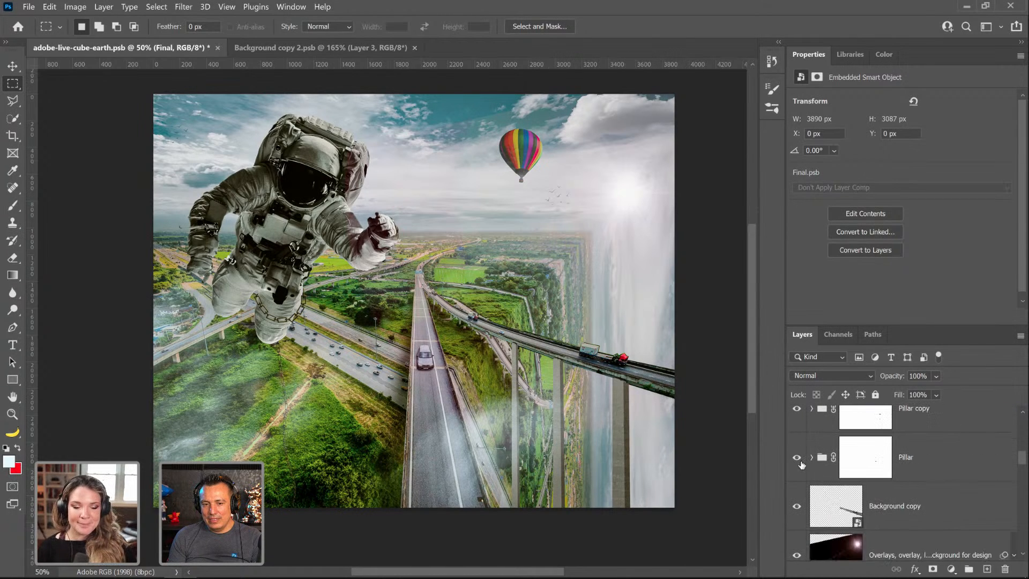
{"action": "scroll", "coordinate": [803, 464], "scroll_direction": "up", "scroll_amount": 3}
{"action": "left_click", "coordinate": [797, 507]}
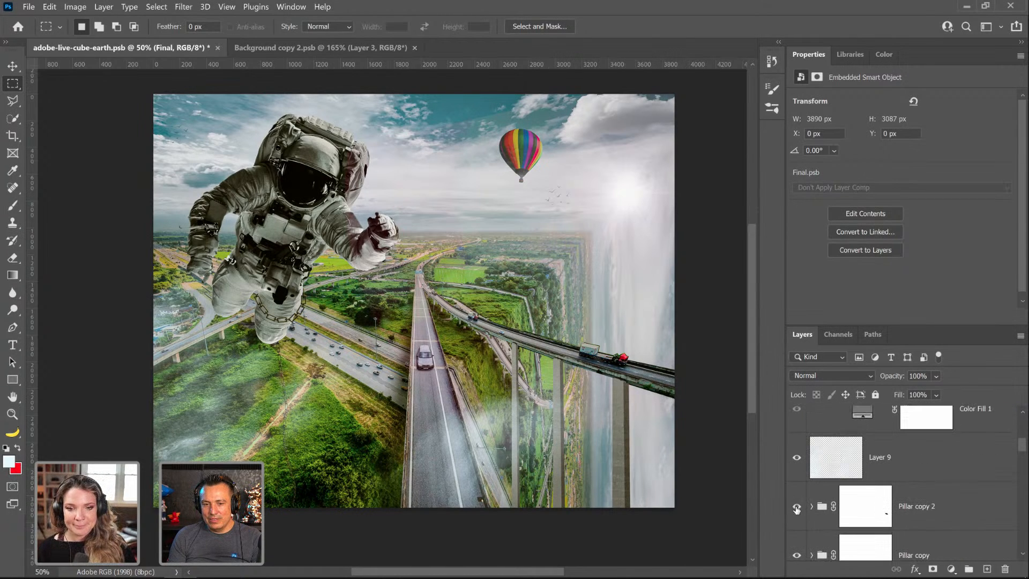
{"action": "scroll", "coordinate": [796, 542], "scroll_direction": "down", "scroll_amount": 1}
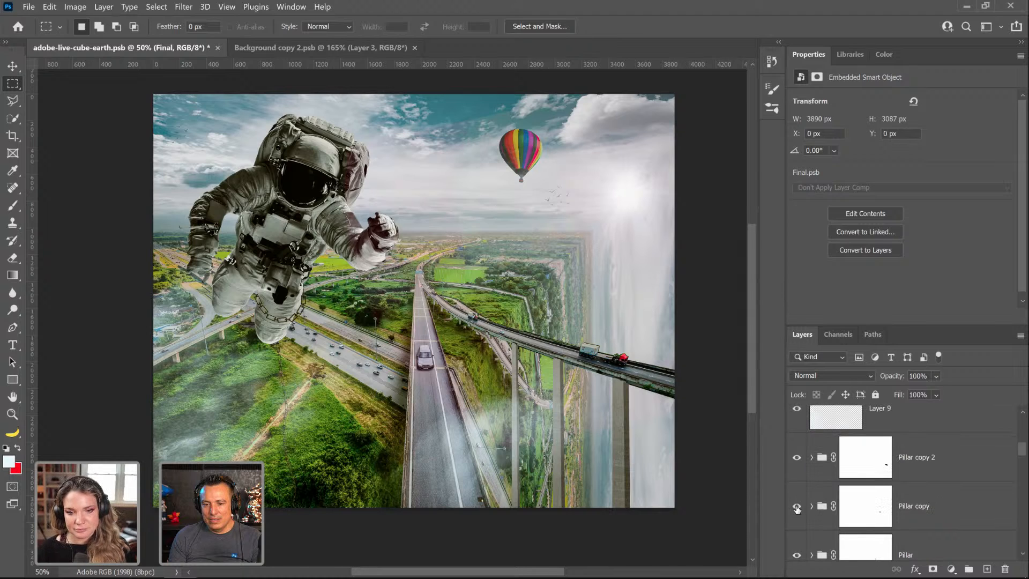
Step: Pick the rightmost bridge pillar on the canvas with the Move tool and select its Pillar copy 2 group
{"action": "left_click", "coordinate": [12, 66]}
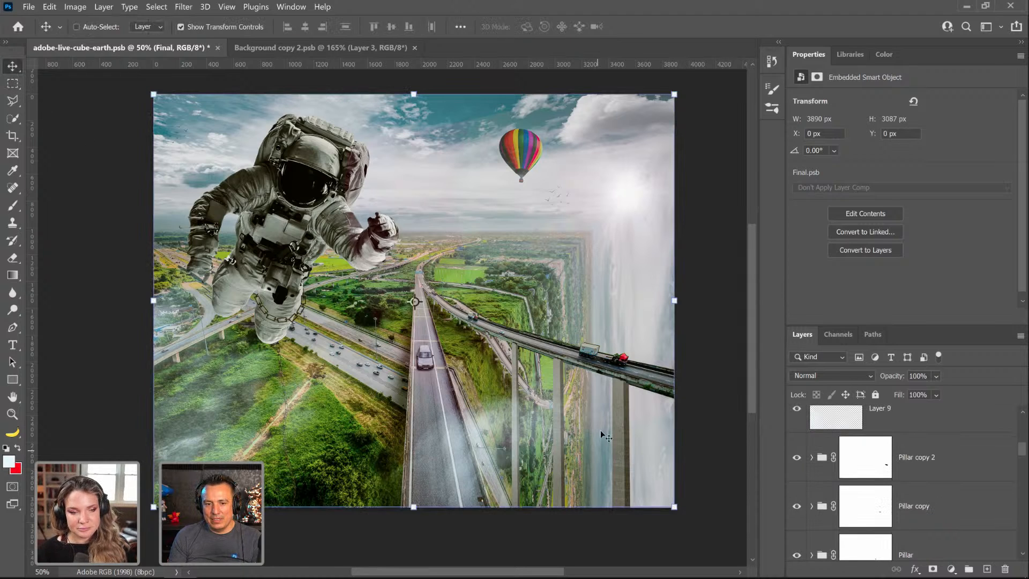
{"action": "right_click", "coordinate": [621, 421]}
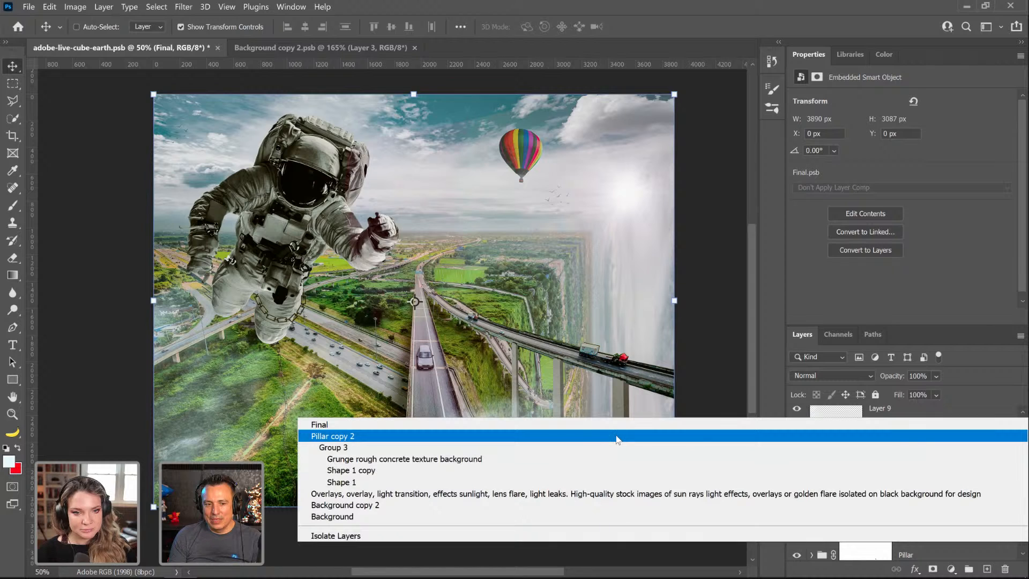
{"action": "left_click", "coordinate": [617, 437]}
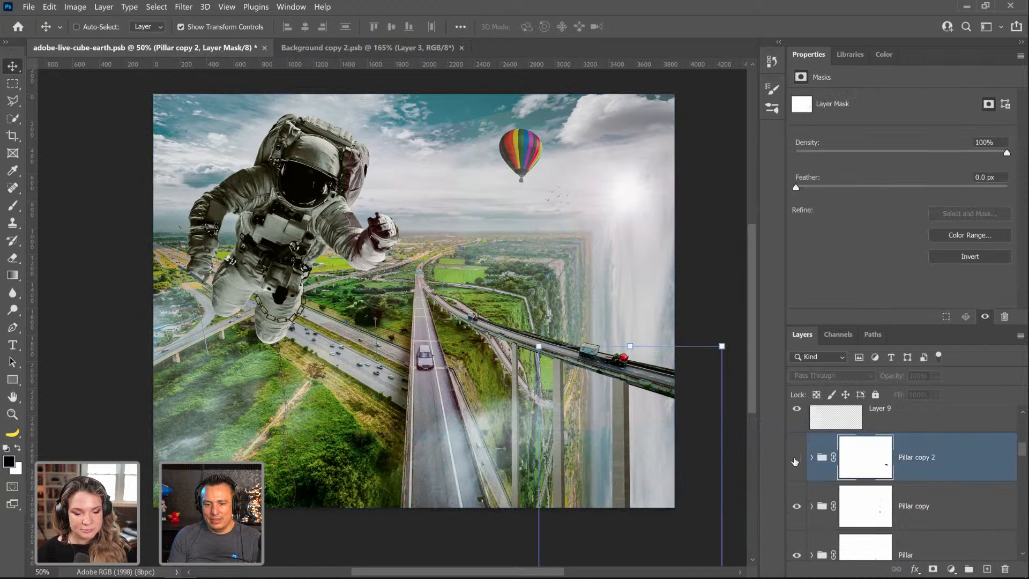
Step: Hide the Final layer and toggle the Pillar copy 2 group to check it on the canvas, leaving the group visible
{"action": "scroll", "coordinate": [794, 462], "scroll_direction": "up", "scroll_amount": 3}
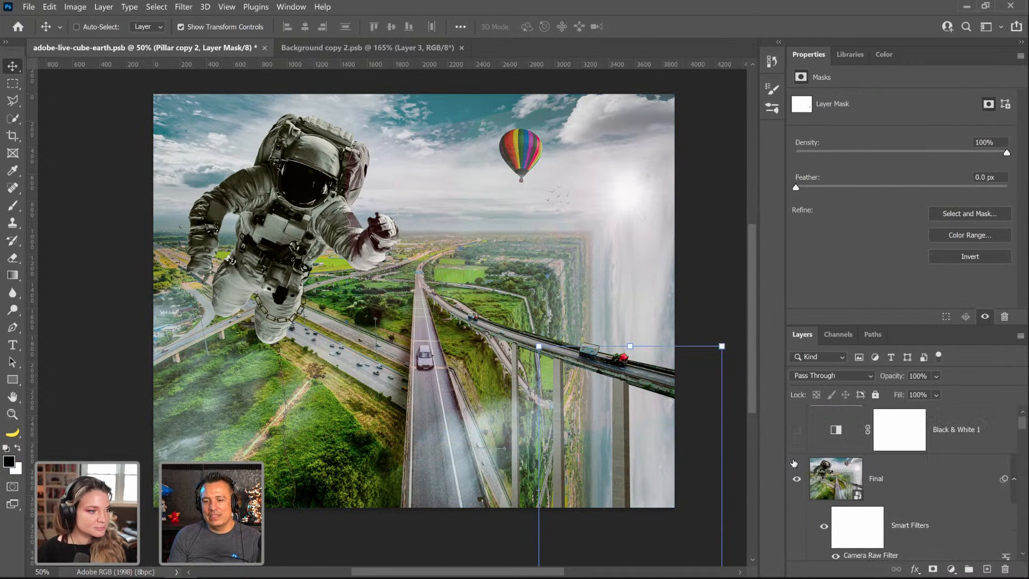
{"action": "left_click", "coordinate": [796, 478]}
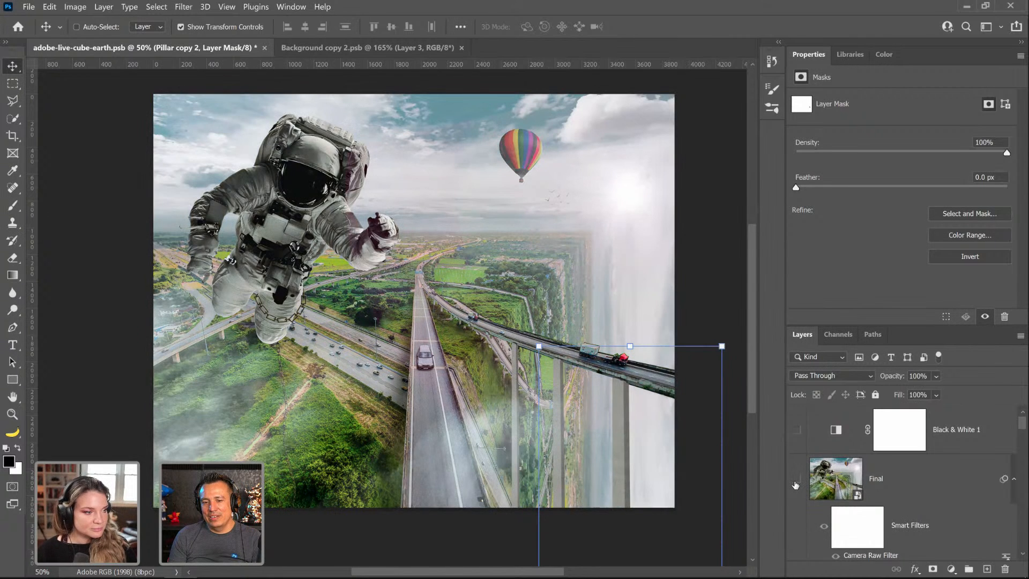
{"action": "scroll", "coordinate": [791, 486], "scroll_direction": "down", "scroll_amount": 3}
{"action": "scroll", "coordinate": [793, 483], "scroll_direction": "down", "scroll_amount": 3}
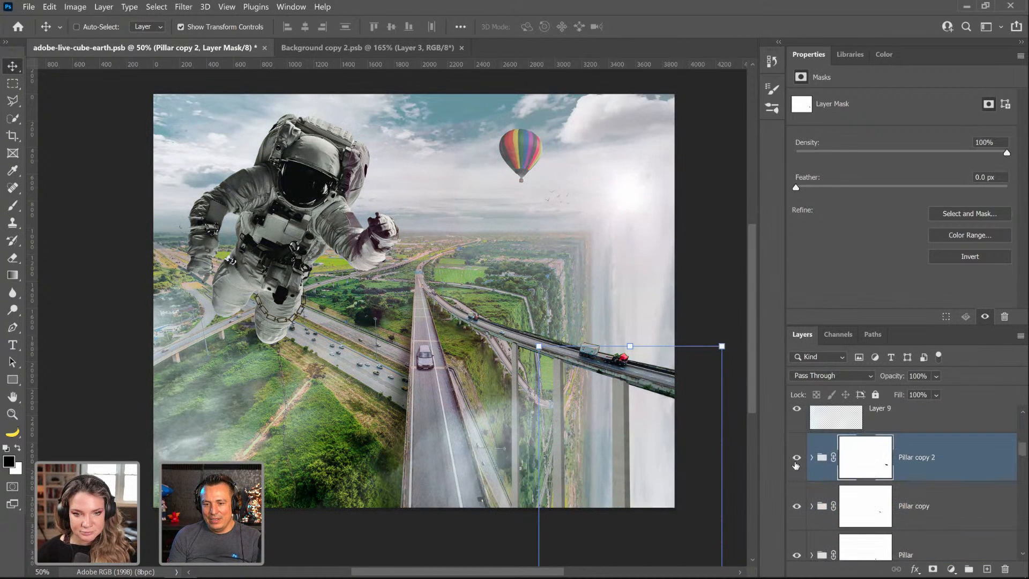
{"action": "left_click", "coordinate": [796, 459]}
{"action": "left_click", "coordinate": [796, 458]}
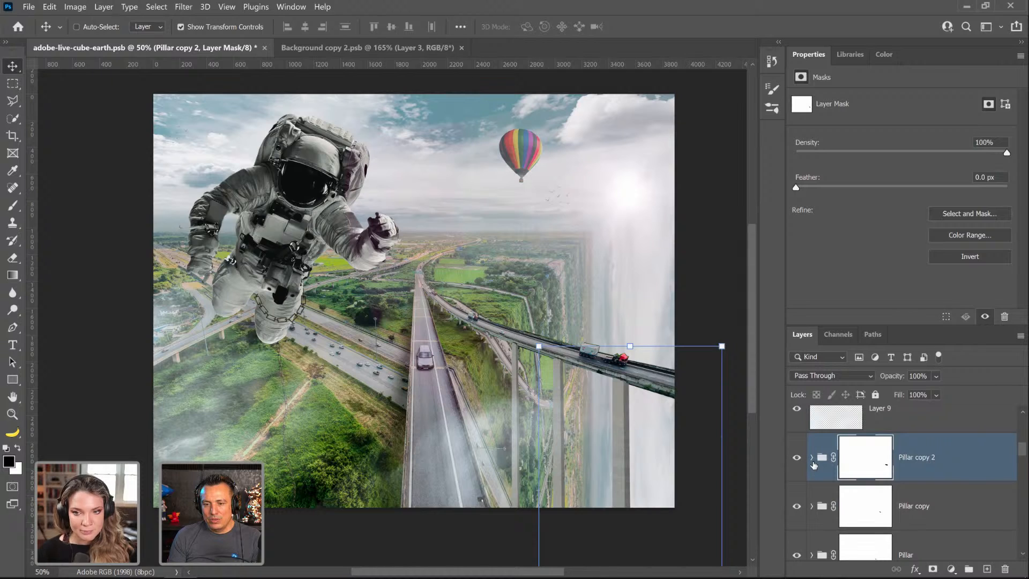
Step: Expand Pillar copy 2 and its Group 3, and toggle Shape 1 copy to identify which pillar face it forms
{"action": "left_click", "coordinate": [811, 458]}
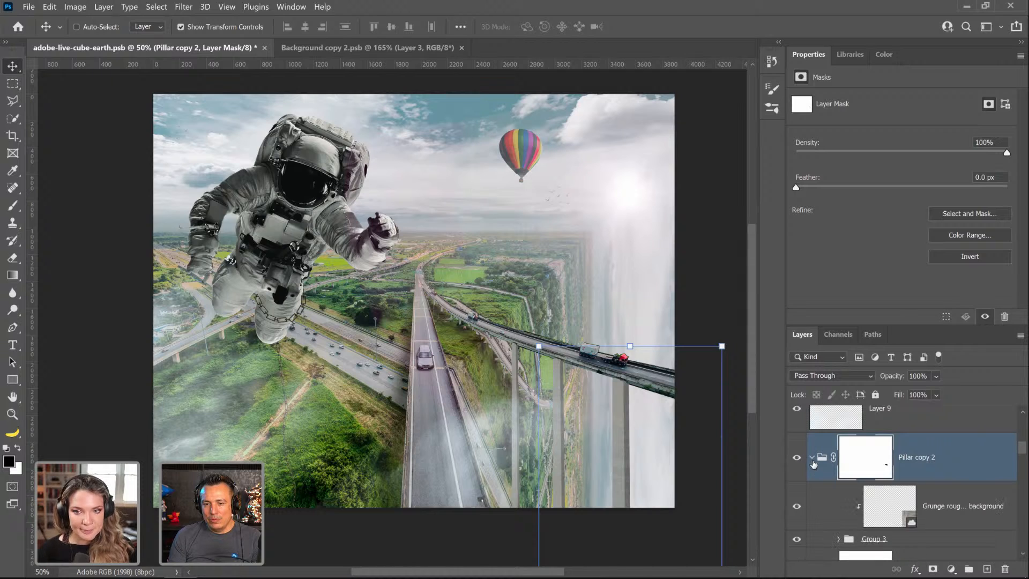
{"action": "left_click", "coordinate": [838, 539]}
{"action": "scroll", "coordinate": [884, 508], "scroll_direction": "down", "scroll_amount": 3}
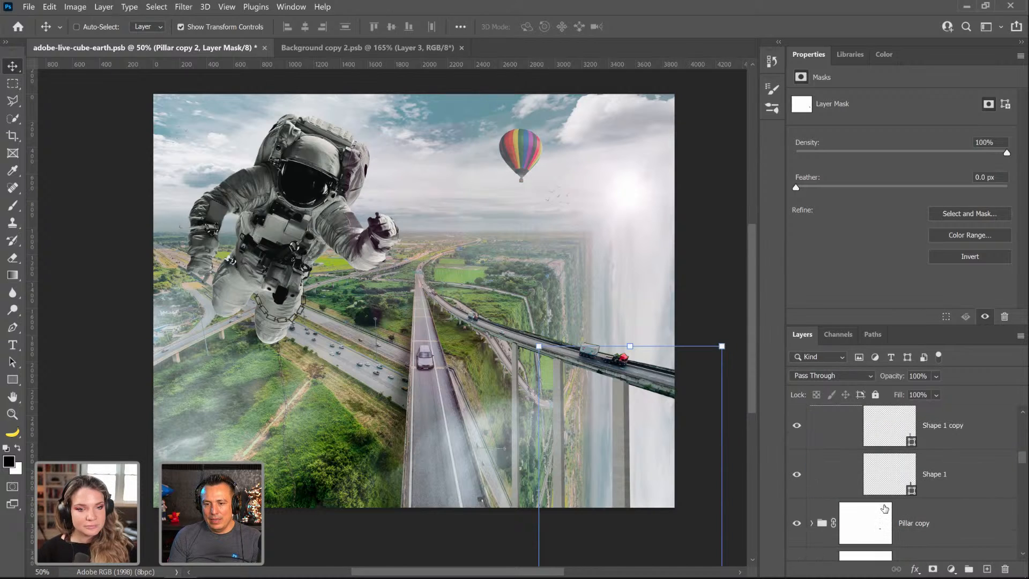
{"action": "scroll", "coordinate": [884, 508], "scroll_direction": "up", "scroll_amount": 1}
{"action": "left_click", "coordinate": [797, 479]}
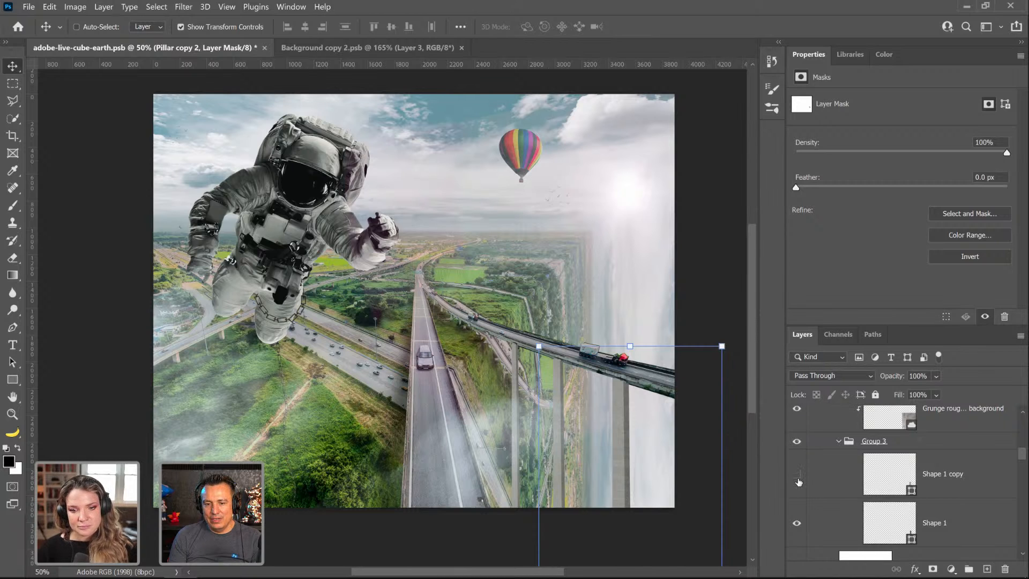
{"action": "left_click", "coordinate": [798, 482]}
Step: Copy the fill colour 91938f from Shape 1 copy in Pillar copy 2 and apply it to Shape 1
{"action": "double_click", "coordinate": [878, 487]}
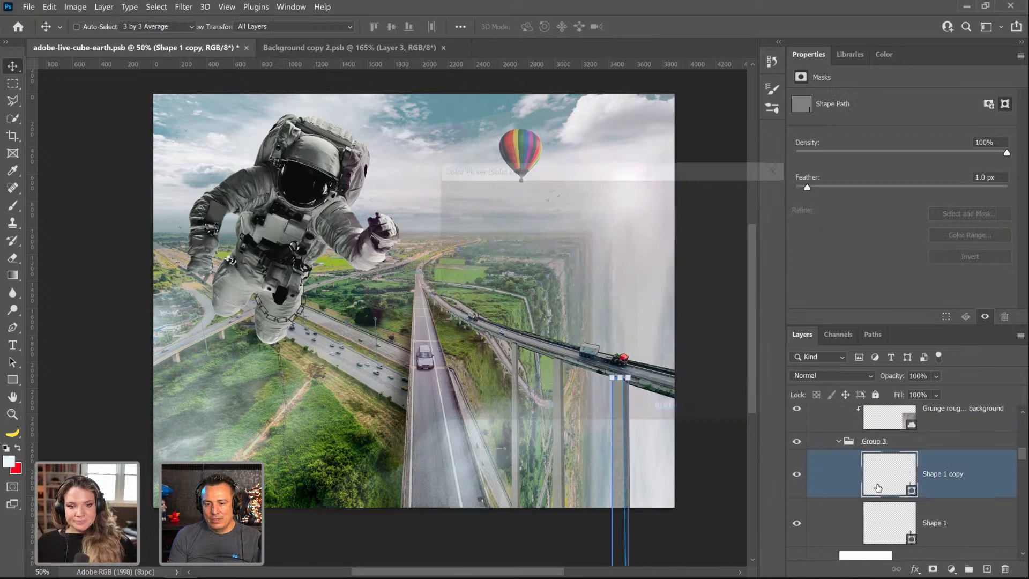
{"action": "double_click", "coordinate": [699, 412]}
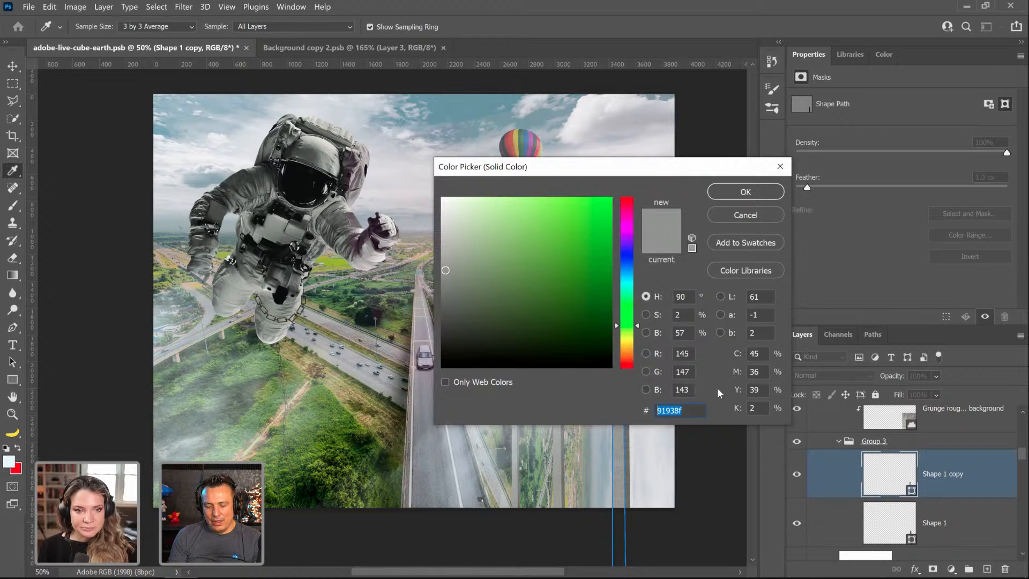
{"action": "left_click", "coordinate": [757, 219]}
{"action": "double_click", "coordinate": [884, 530]}
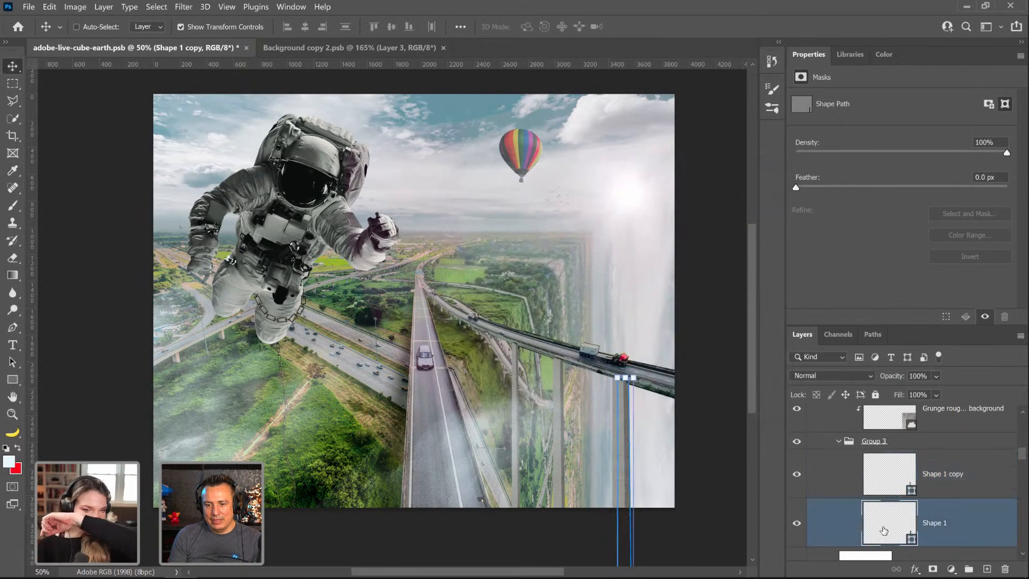
{"action": "type", "text": "91938f"}
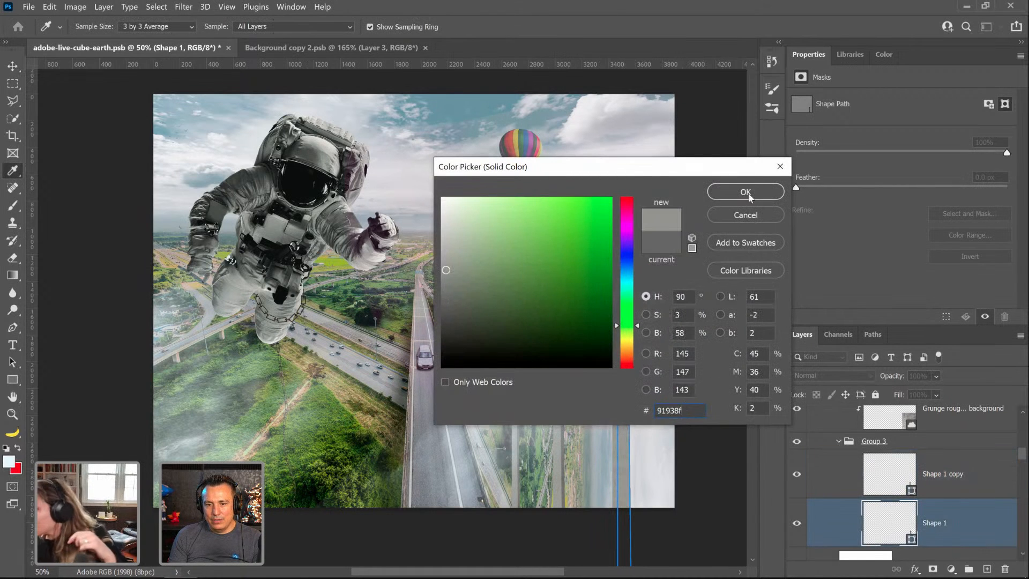
{"action": "left_click", "coordinate": [746, 192]}
Step: Change the fill of Shape 1 copy in Pillar copy 2 to a darker grey, about 767675
{"action": "double_click", "coordinate": [889, 473]}
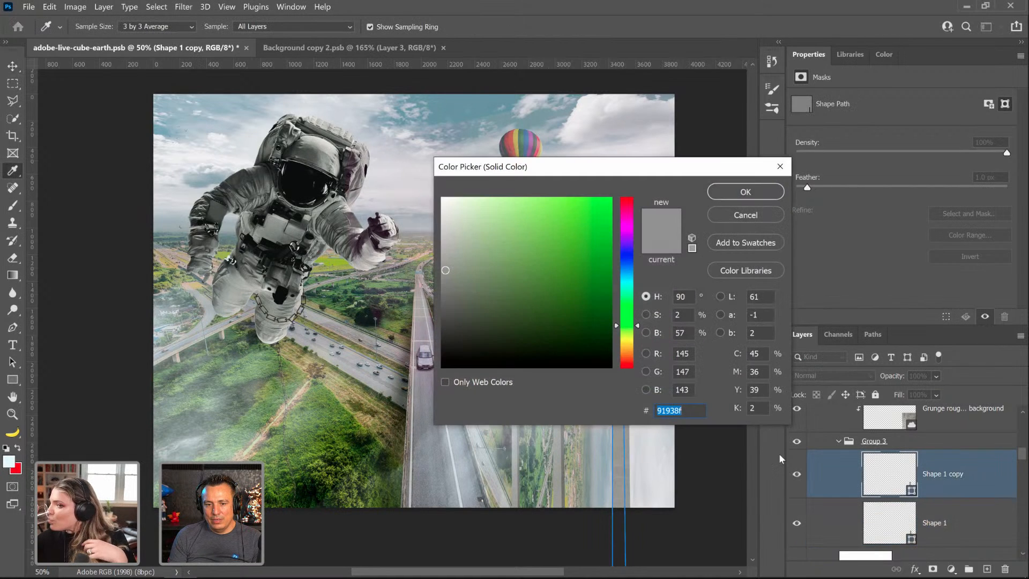
{"action": "left_click", "coordinate": [442, 288]}
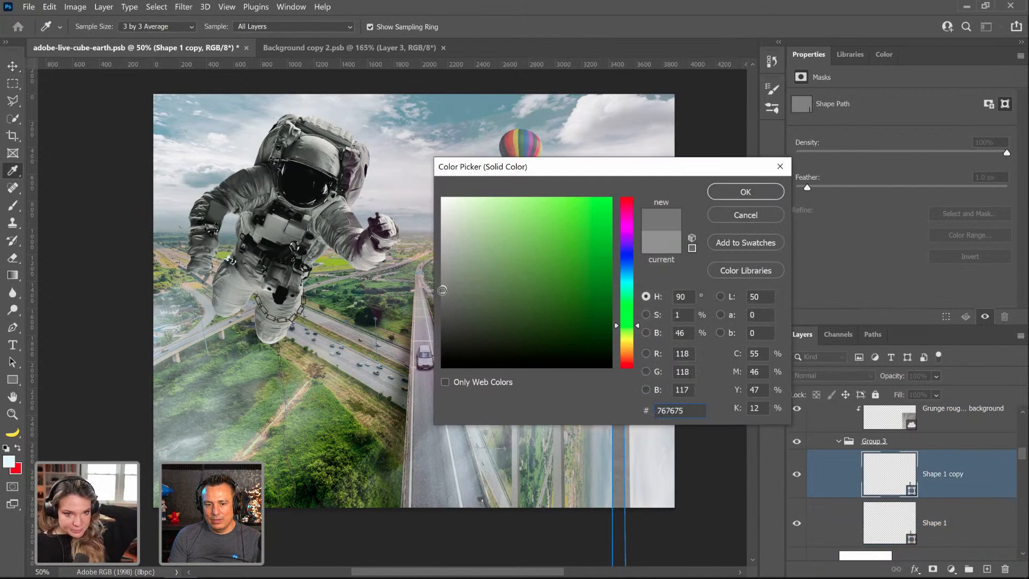
{"action": "left_click", "coordinate": [443, 291]}
{"action": "left_click", "coordinate": [742, 194]}
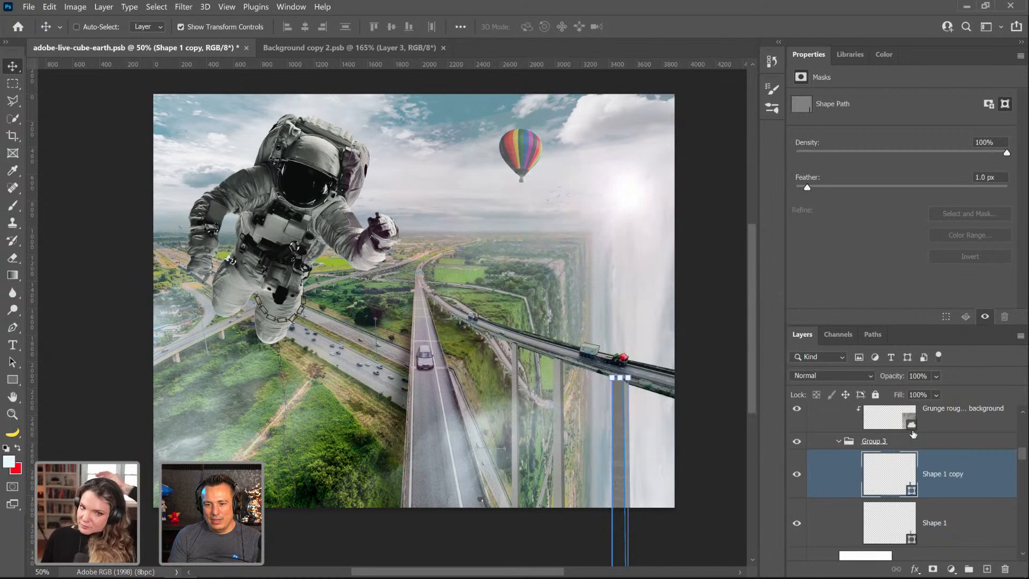
Step: Collapse Pillar copy 2, expand Pillar copy and its Group 3, and toggle Shape 1 to identify its pillar face
{"action": "left_click", "coordinate": [937, 428]}
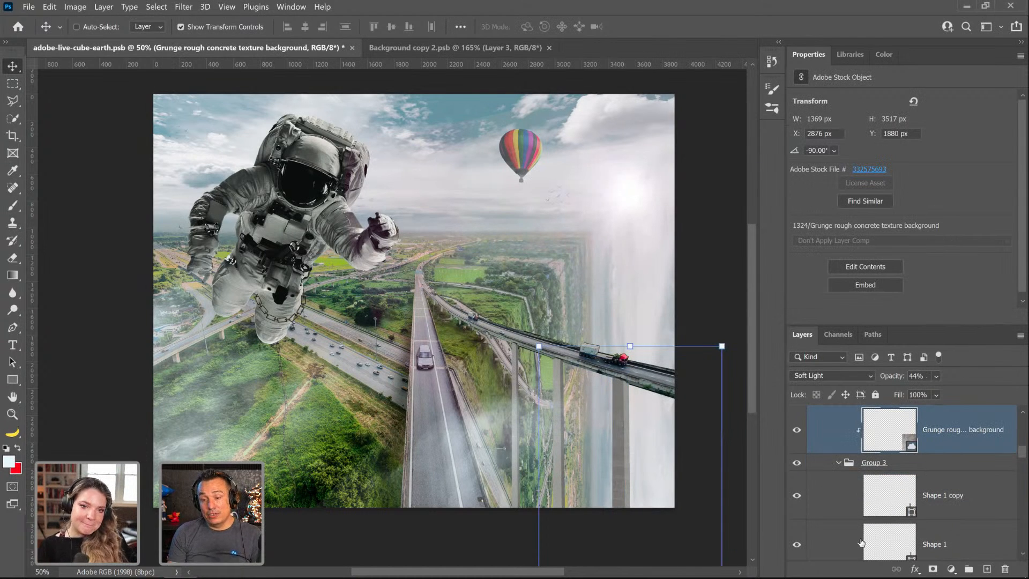
{"action": "scroll", "coordinate": [864, 534], "scroll_direction": "up", "scroll_amount": 1}
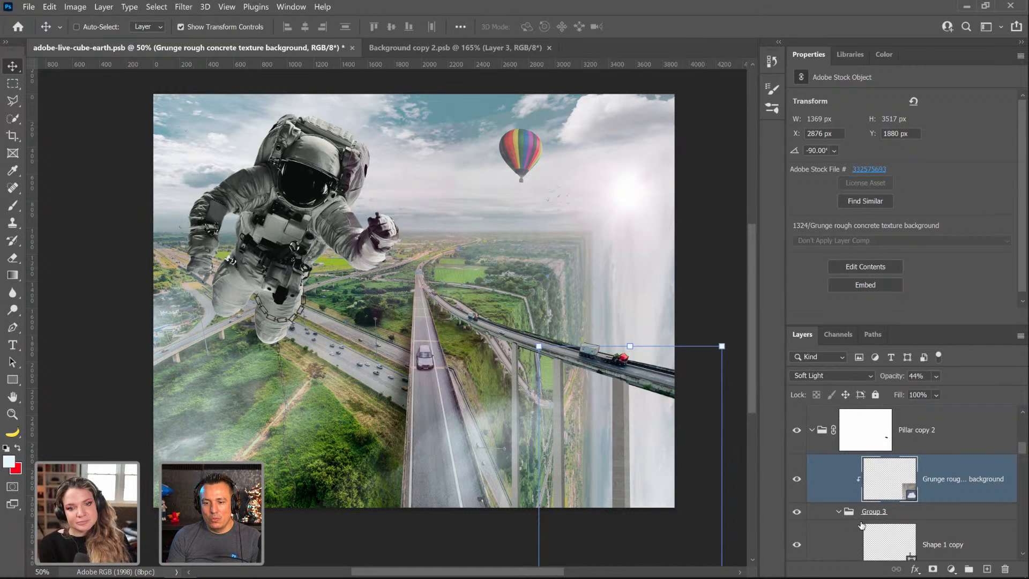
{"action": "scroll", "coordinate": [865, 507], "scroll_direction": "down", "scroll_amount": 1}
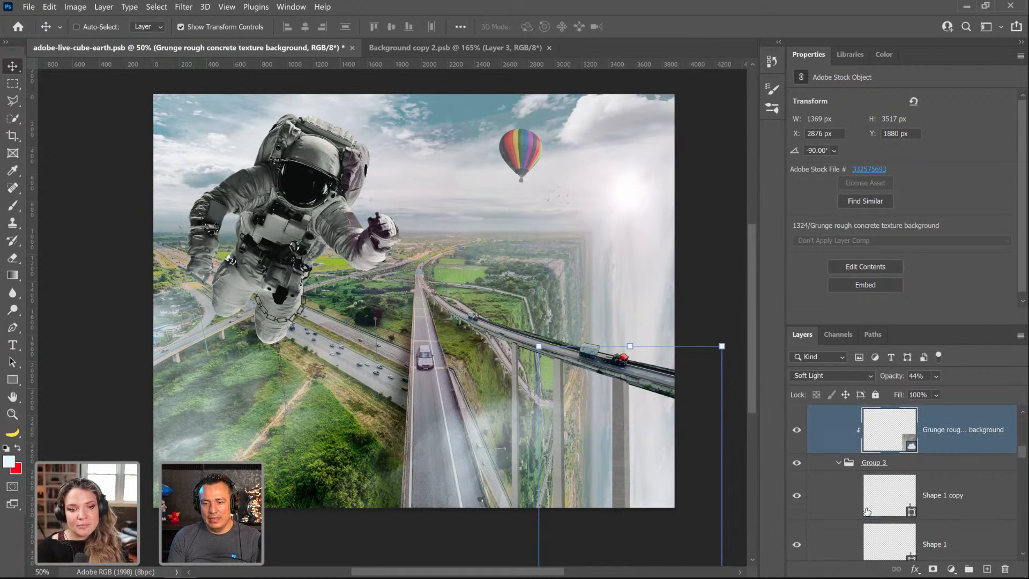
{"action": "scroll", "coordinate": [847, 484], "scroll_direction": "up", "scroll_amount": 1}
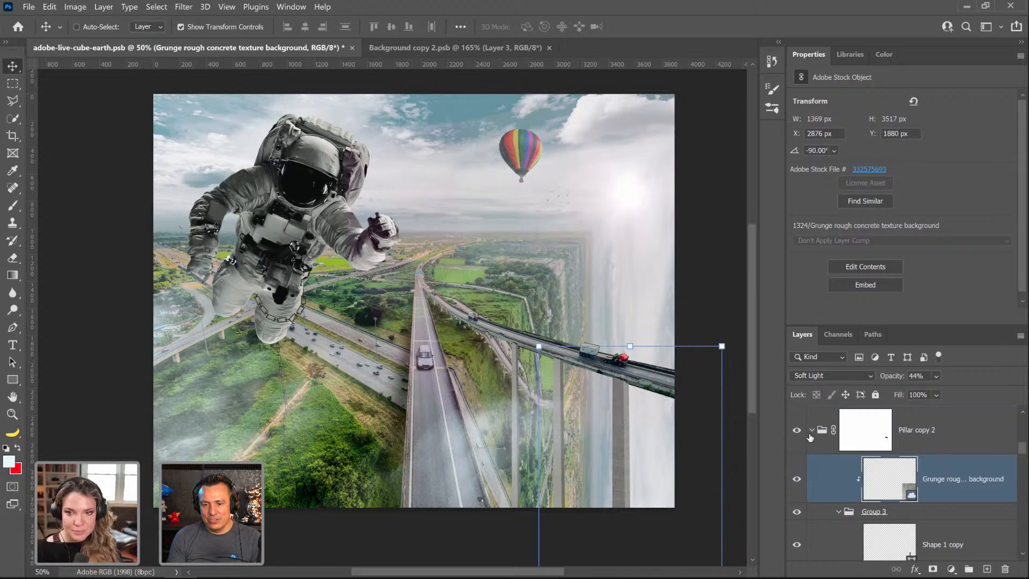
{"action": "left_click", "coordinate": [811, 430]}
{"action": "left_click", "coordinate": [812, 479]}
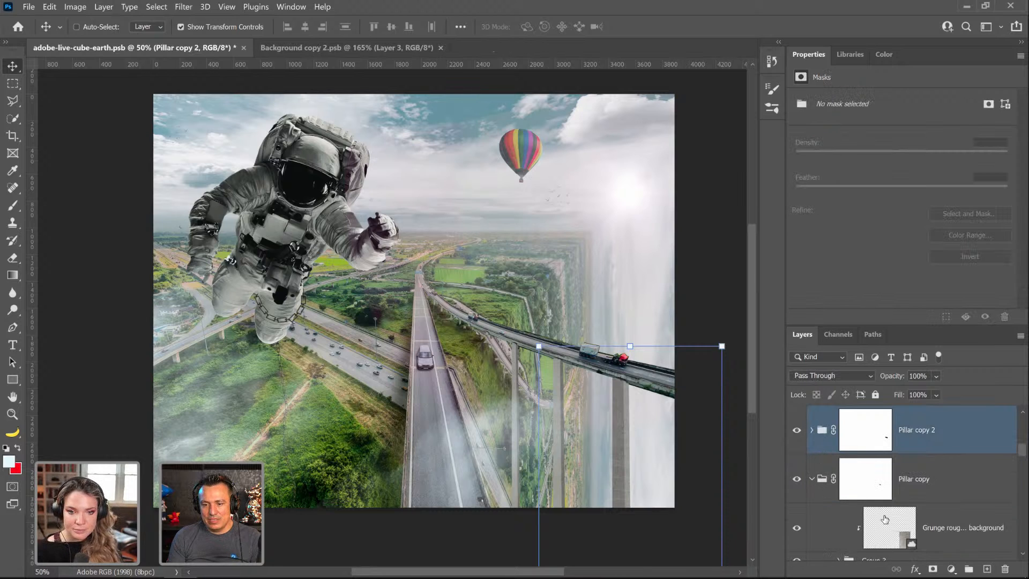
{"action": "scroll", "coordinate": [859, 519], "scroll_direction": "down", "scroll_amount": 1}
{"action": "left_click", "coordinate": [838, 512]}
{"action": "scroll", "coordinate": [868, 517], "scroll_direction": "down", "scroll_amount": 2}
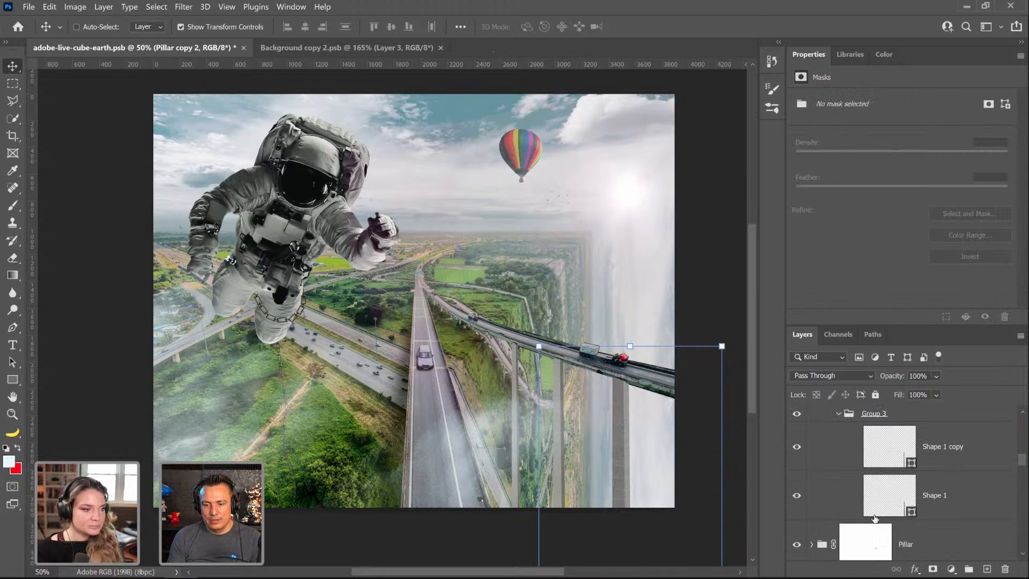
{"action": "left_click", "coordinate": [798, 496]}
{"action": "left_click", "coordinate": [798, 496]}
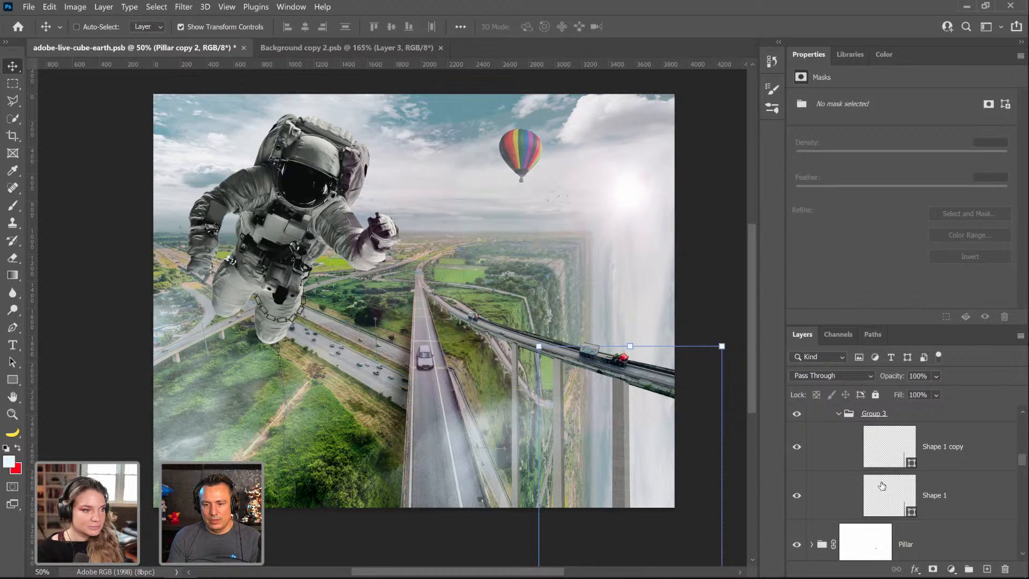
Step: Copy the fill colour 91938f from Shape 1 copy in the Pillar copy group and apply it to Shape 1
{"action": "left_click", "coordinate": [883, 455]}
{"action": "double_click", "coordinate": [883, 455]}
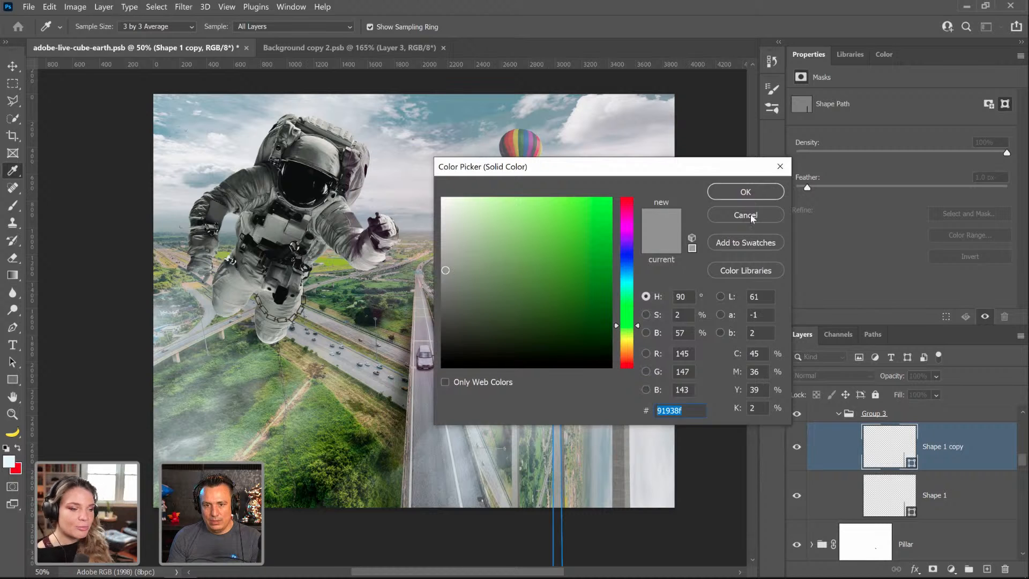
{"action": "left_click", "coordinate": [745, 192]}
{"action": "double_click", "coordinate": [893, 496]}
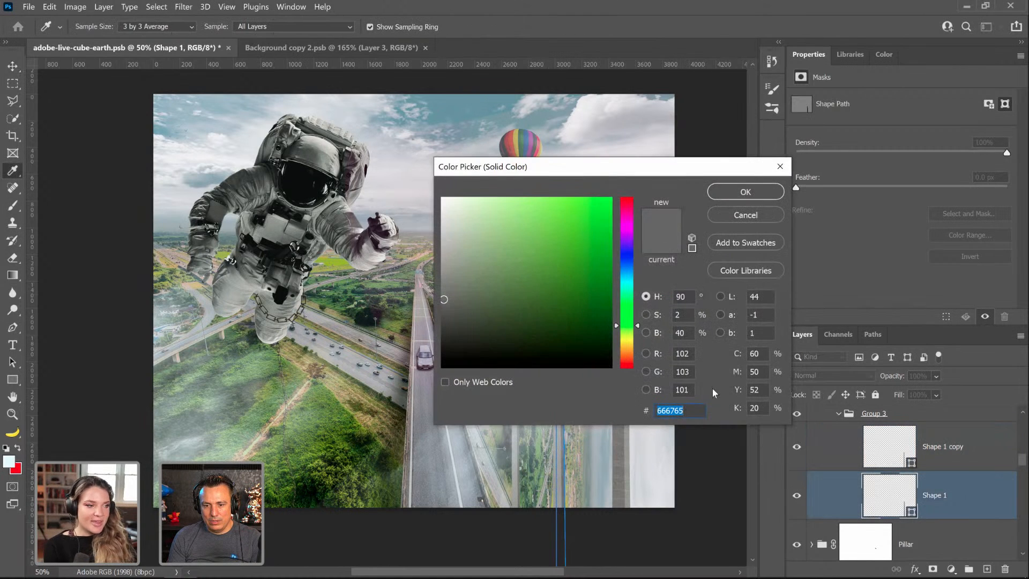
{"action": "type", "text": "91938f"}
{"action": "left_click", "coordinate": [745, 192]}
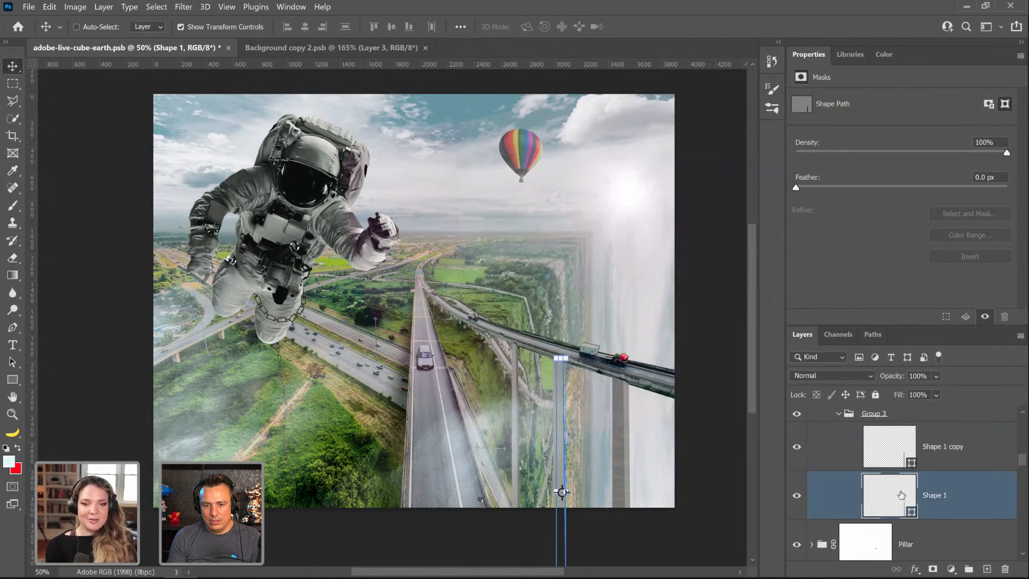
Step: Edit the fill colour of Shape 1 copy in the Pillar copy group and apply it
{"action": "left_click", "coordinate": [888, 459]}
{"action": "left_click", "coordinate": [887, 485]}
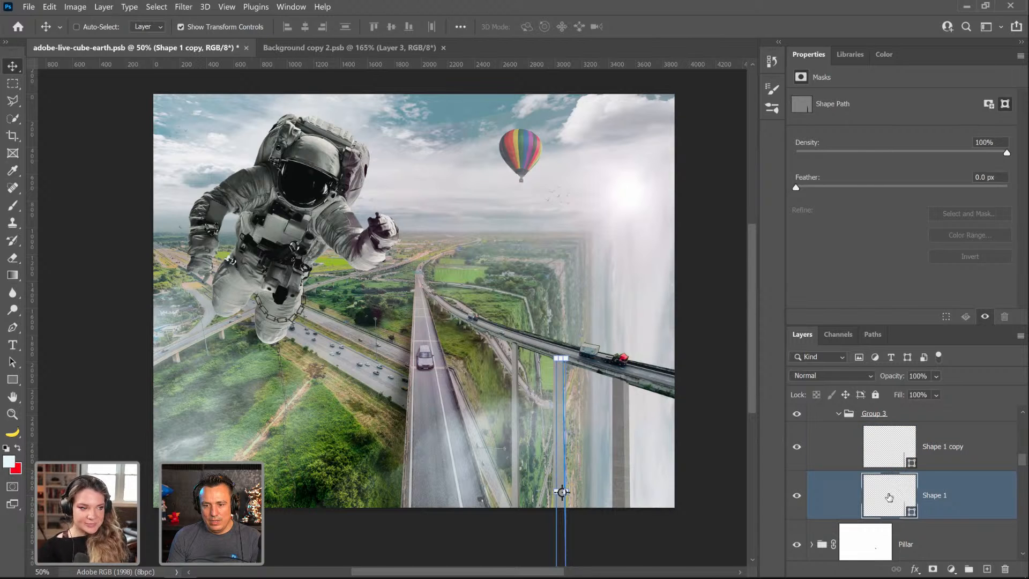
{"action": "double_click", "coordinate": [881, 457]}
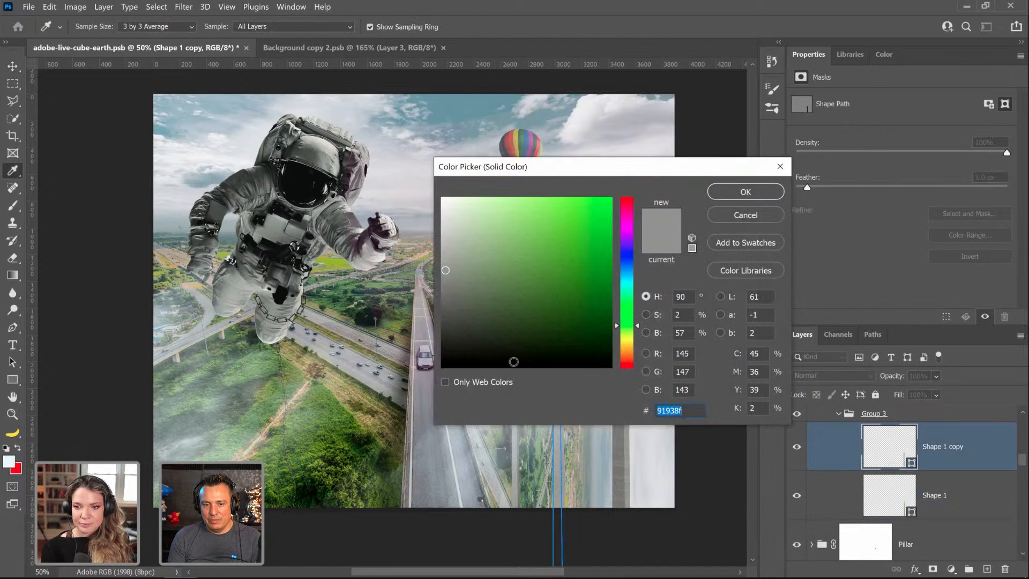
{"action": "left_click", "coordinate": [767, 195]}
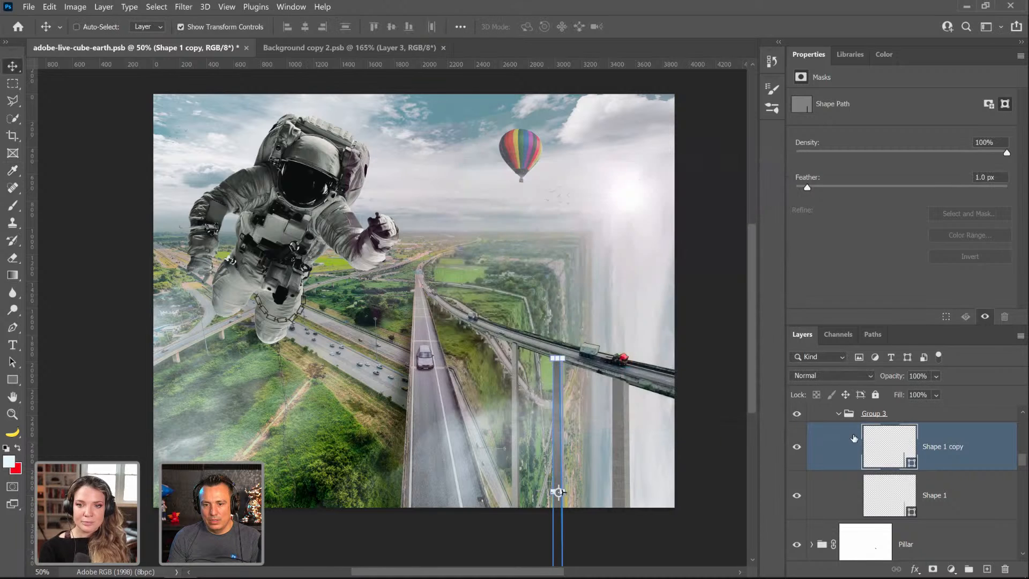
Step: Collapse Group 3 in Pillar copy, expand the Pillar group and its Group 3, and toggle Shape 1 copy to identify its pillar face
{"action": "left_click", "coordinate": [837, 417]}
{"action": "left_click", "coordinate": [839, 414]}
{"action": "scroll", "coordinate": [854, 476], "scroll_direction": "down", "scroll_amount": 1}
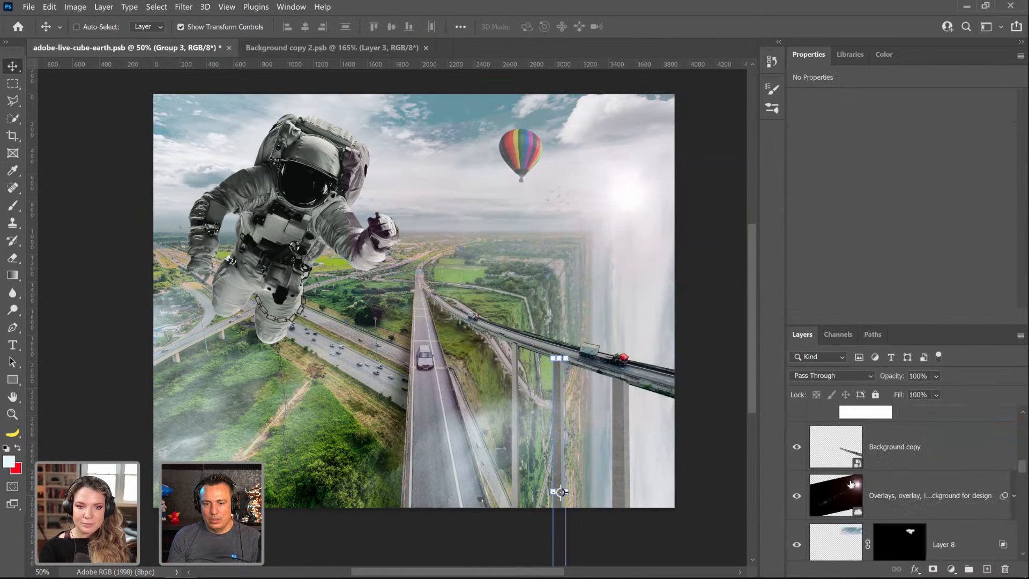
{"action": "scroll", "coordinate": [848, 484], "scroll_direction": "up", "scroll_amount": 1}
{"action": "left_click", "coordinate": [811, 447]}
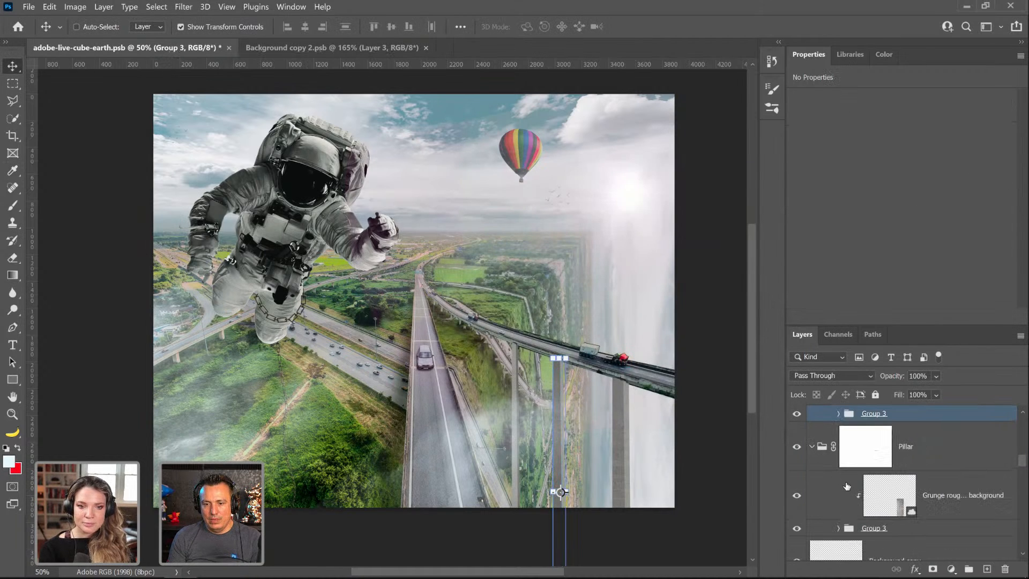
{"action": "left_click", "coordinate": [838, 529]}
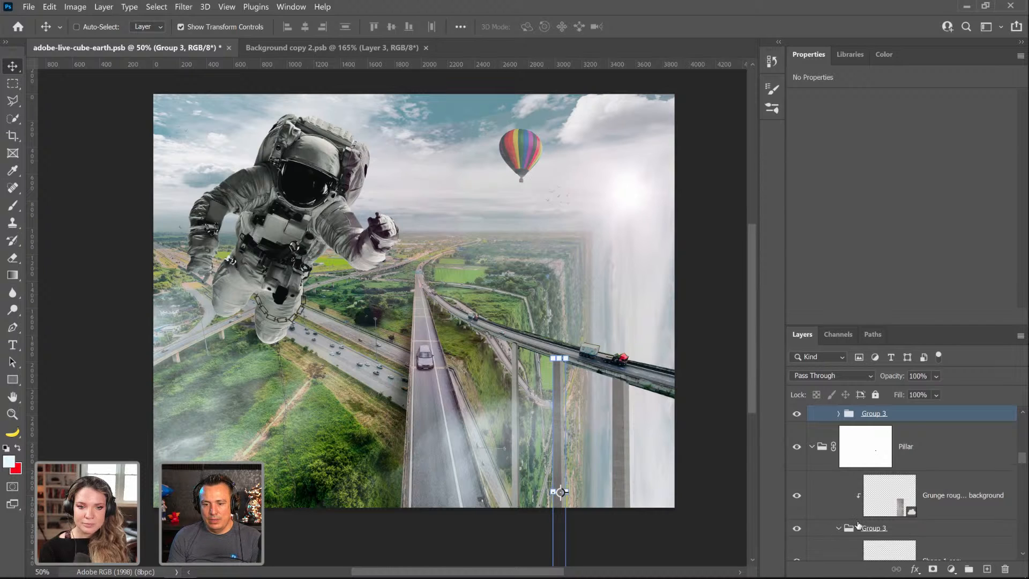
{"action": "scroll", "coordinate": [859, 526], "scroll_direction": "down", "scroll_amount": 3}
{"action": "left_click", "coordinate": [794, 423]}
{"action": "left_click", "coordinate": [793, 422]}
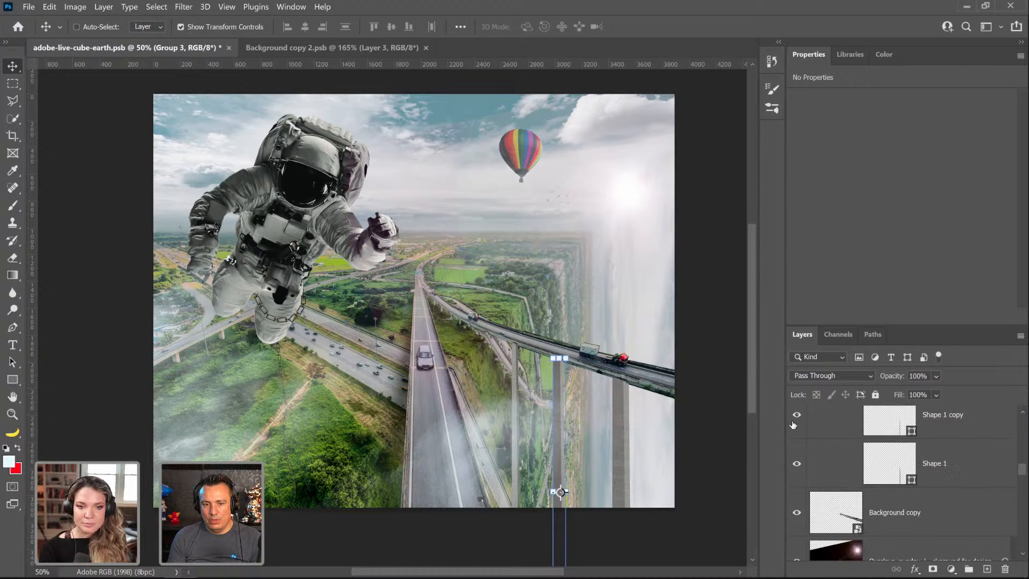
Step: Check the fill colour of Shape 1 in the Pillar group and make the fill of Shape 1 copy a slightly darker grey
{"action": "double_click", "coordinate": [898, 467]}
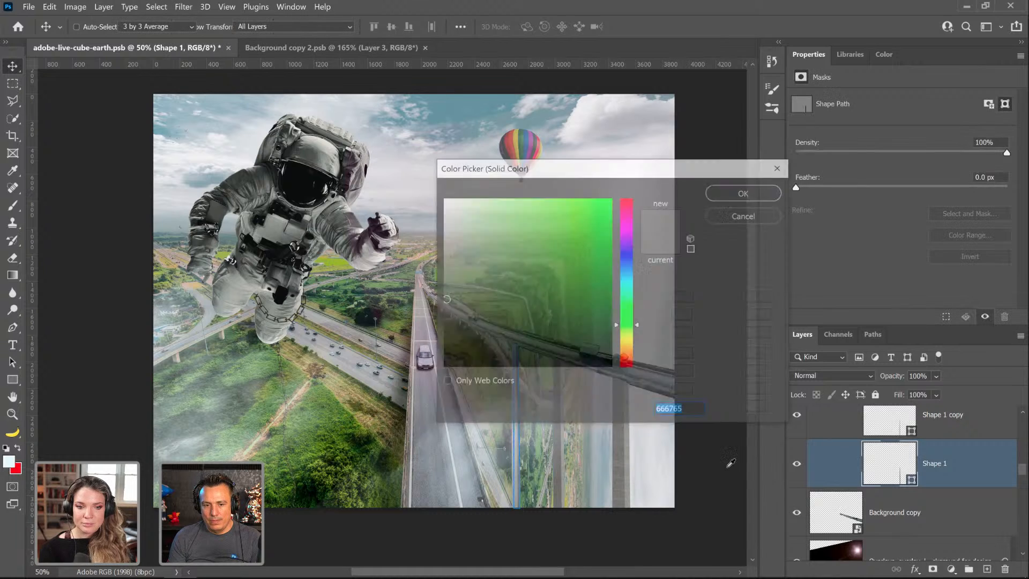
{"action": "left_click", "coordinate": [745, 193]}
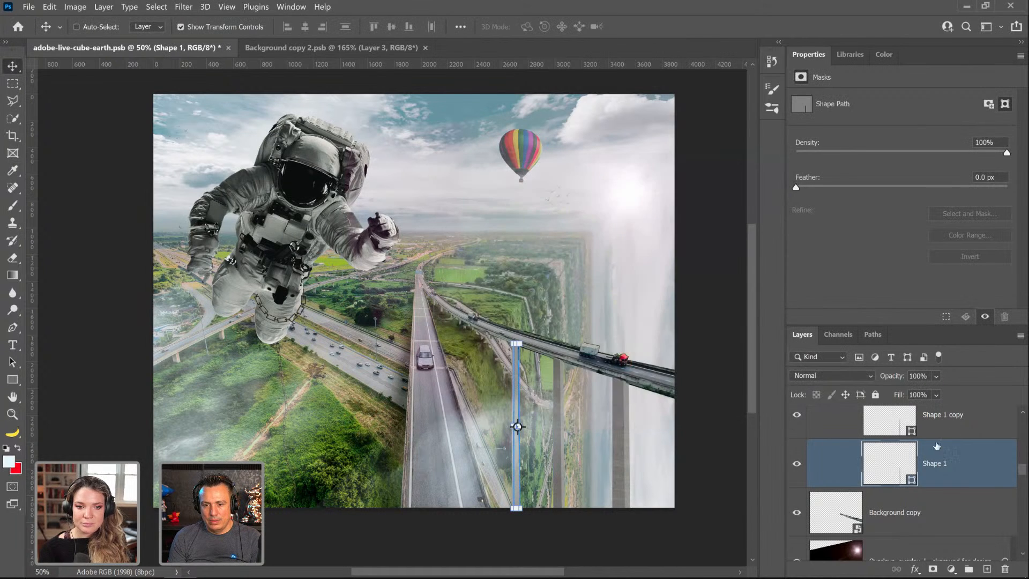
{"action": "double_click", "coordinate": [908, 429]}
{"action": "mouse_move", "coordinate": [450, 300]}
{"action": "left_mouse_down"}
{"action": "mouse_move", "coordinate": [449, 316]}
{"action": "mouse_move", "coordinate": [453, 304]}
{"action": "left_mouse_up"}
{"action": "left_click", "coordinate": [745, 192]}
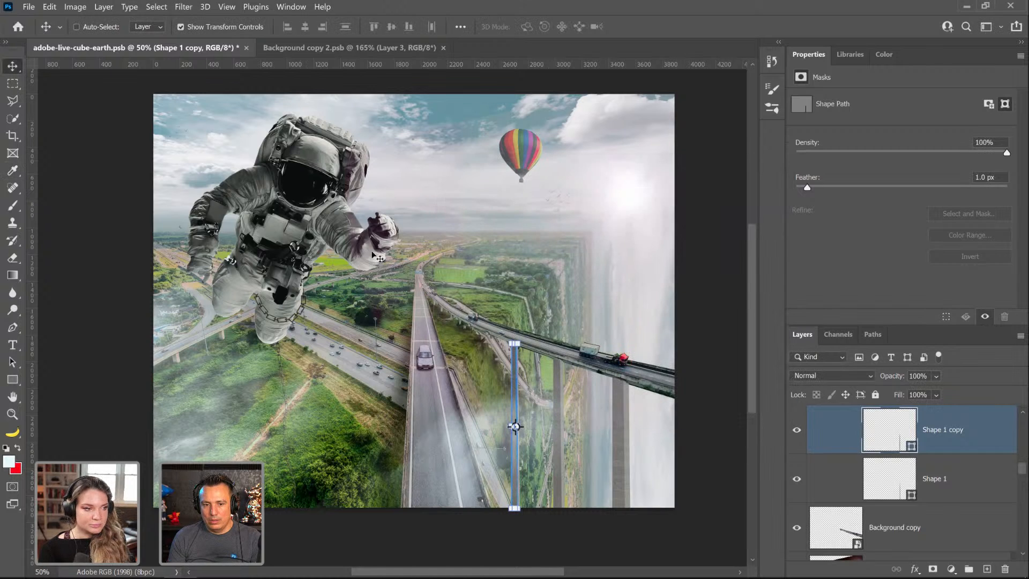
Step: Collapse the Pillar and Pillar copy groups in the layer stack
{"action": "left_click", "coordinate": [13, 83]}
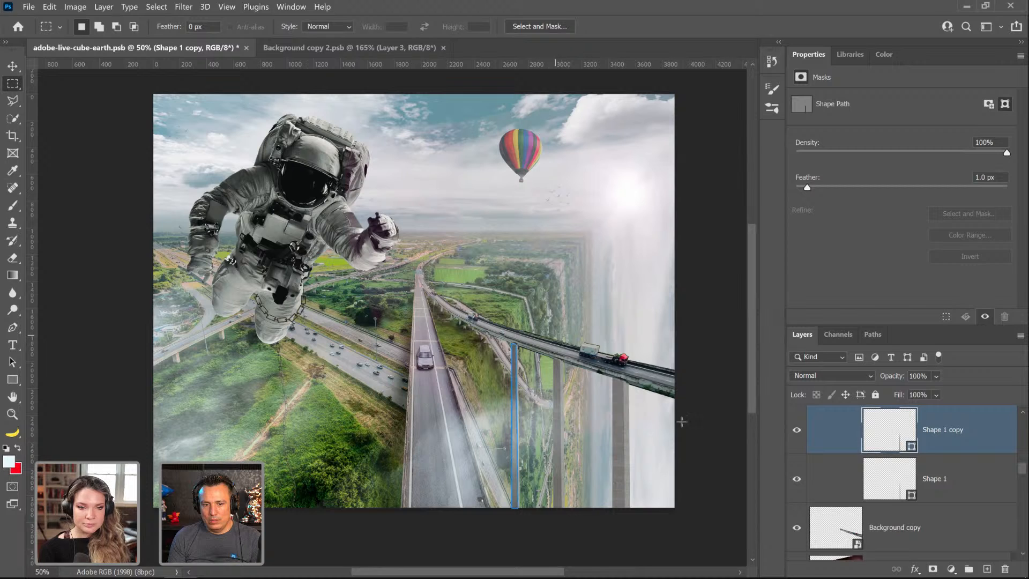
{"action": "scroll", "coordinate": [837, 484], "scroll_direction": "up", "scroll_amount": 3}
{"action": "left_click", "coordinate": [817, 466]}
{"action": "key", "text": "ctrl+j"}
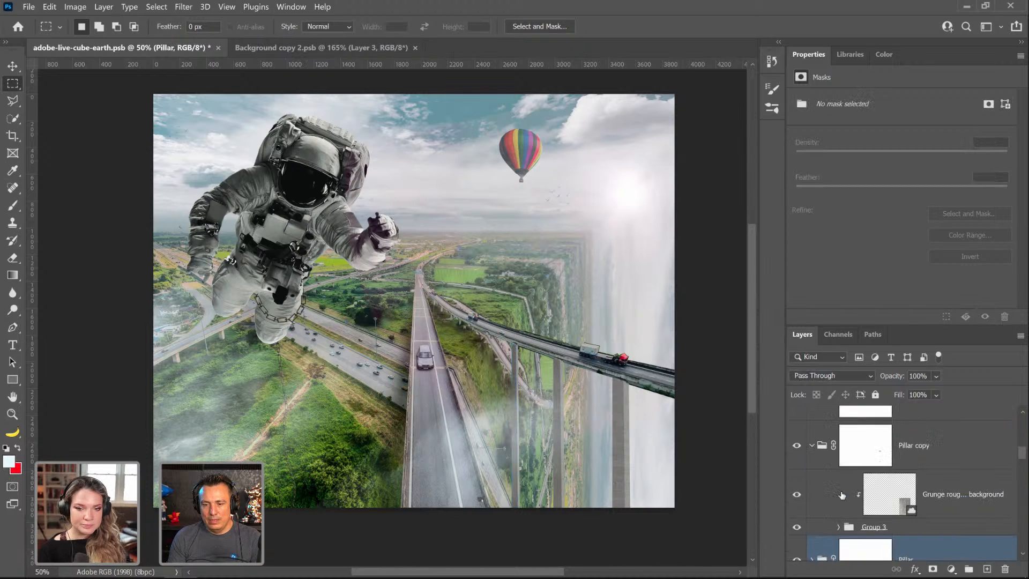
{"action": "key", "text": "ctrl+j"}
{"action": "left_click", "coordinate": [812, 495]}
{"action": "scroll", "coordinate": [821, 492], "scroll_direction": "up", "scroll_amount": 1}
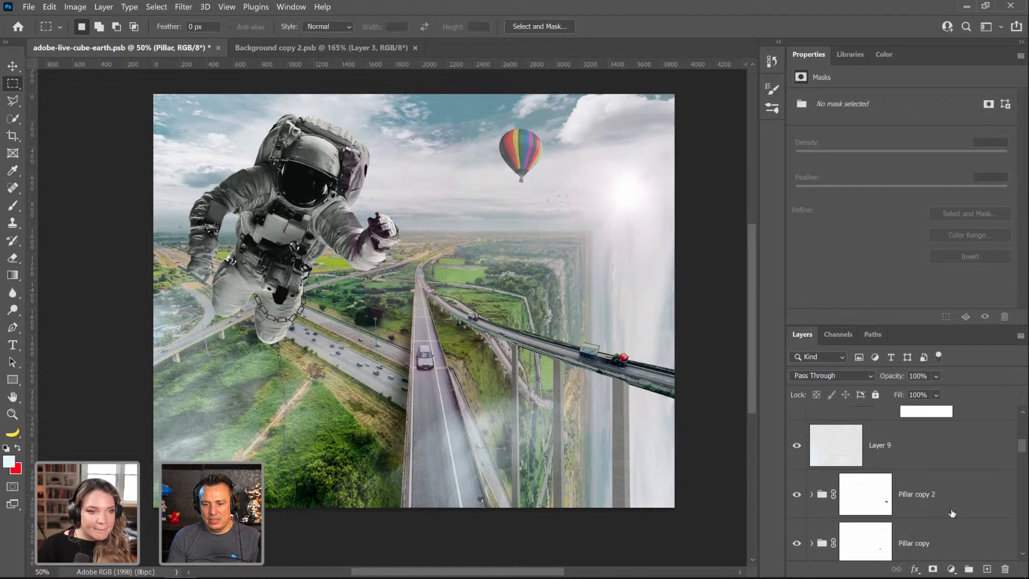
Step: Select the Pillar copy 2, Pillar copy and Pillar groups together and convert them to one smart object
{"action": "scroll", "coordinate": [948, 512], "scroll_direction": "down", "scroll_amount": 1}
{"action": "left_click", "coordinate": [935, 456]}
{"action": "scroll", "coordinate": [943, 482], "scroll_direction": "down", "scroll_amount": 1}
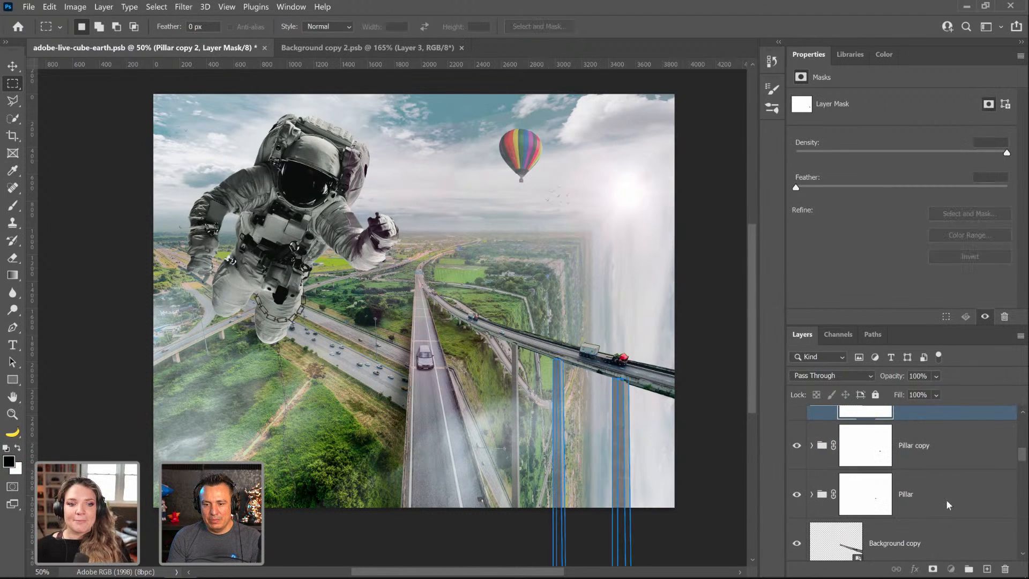
{"action": "left_click", "coordinate": [947, 503], "text": "shift"}
{"action": "right_click", "coordinate": [948, 504]}
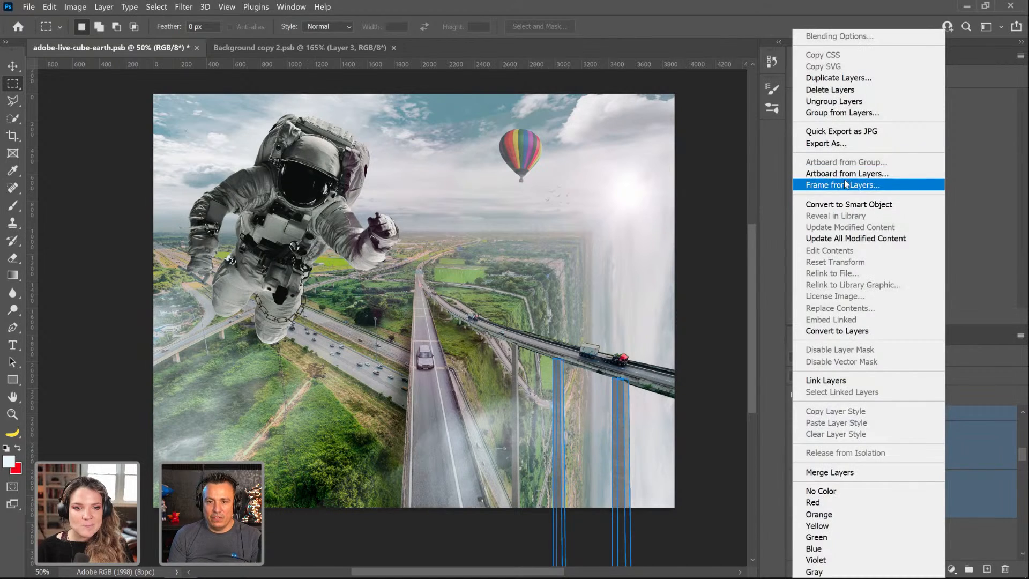
{"action": "left_click", "coordinate": [866, 204]}
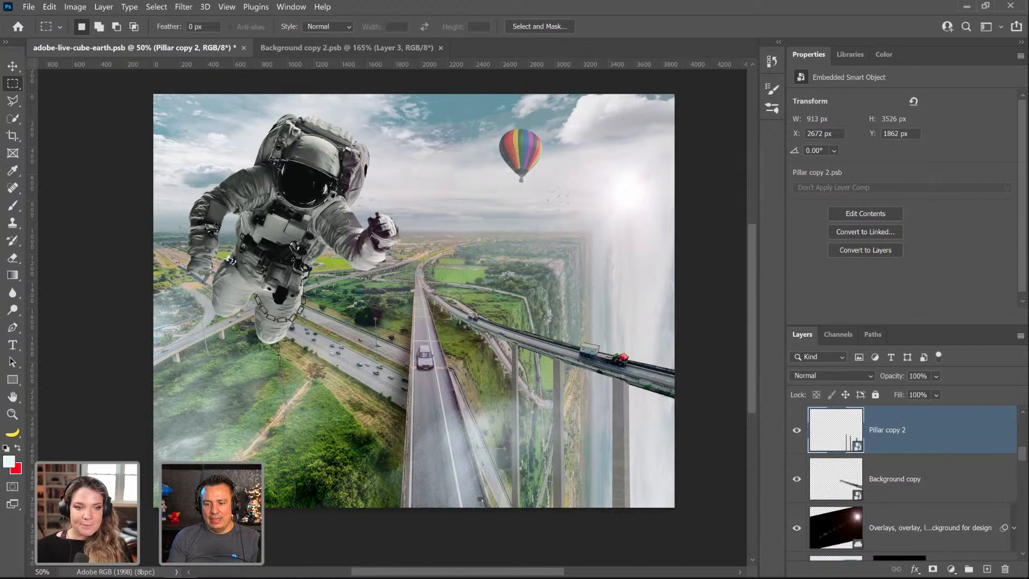
{"action": "left_click", "coordinate": [987, 568]}
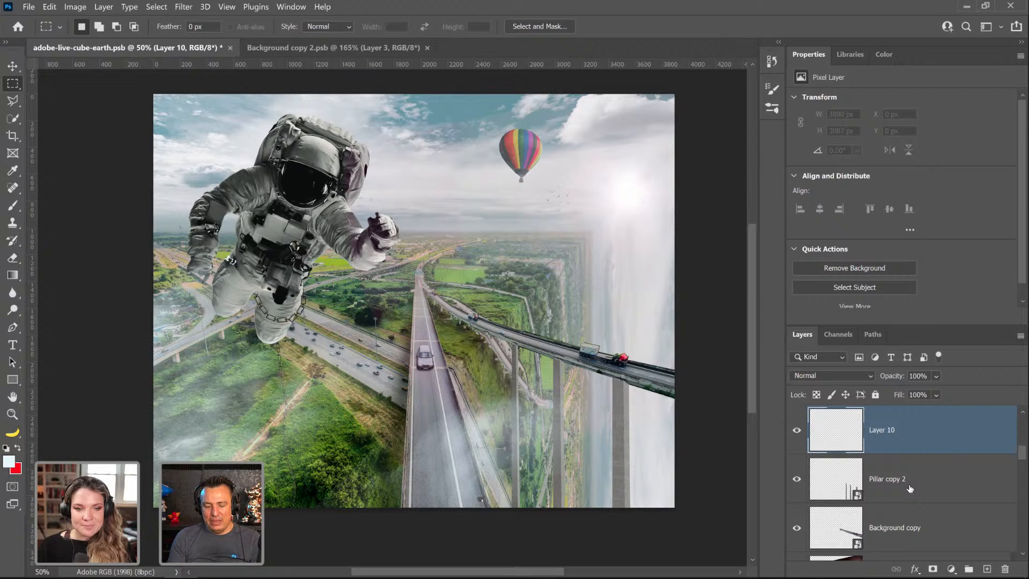
{"action": "key", "text": "ctrl+alt+g"}
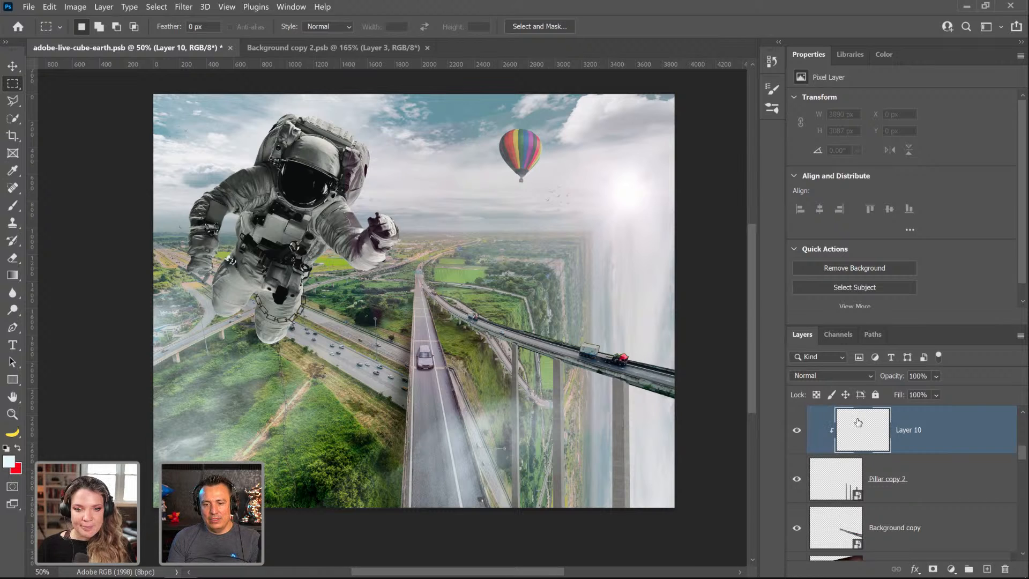
{"action": "left_click_drag", "start_coordinate": [859, 423], "coordinate": [1008, 565]}
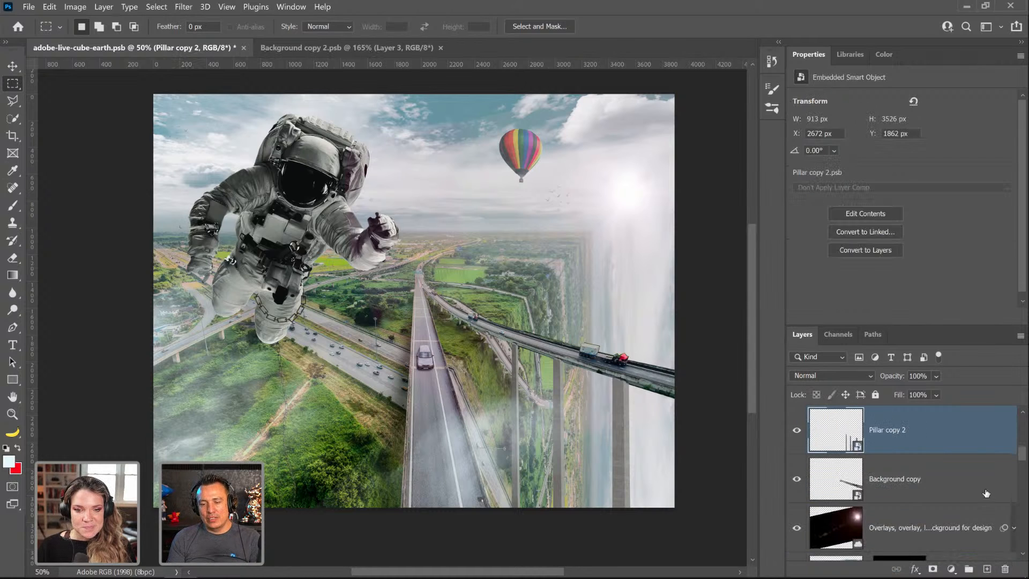
Step: Clip a Curves adjustment that strongly darkens the midtones to the Pillar copy 2 smart object, and invert its mask to black
{"action": "left_click", "coordinate": [951, 569]}
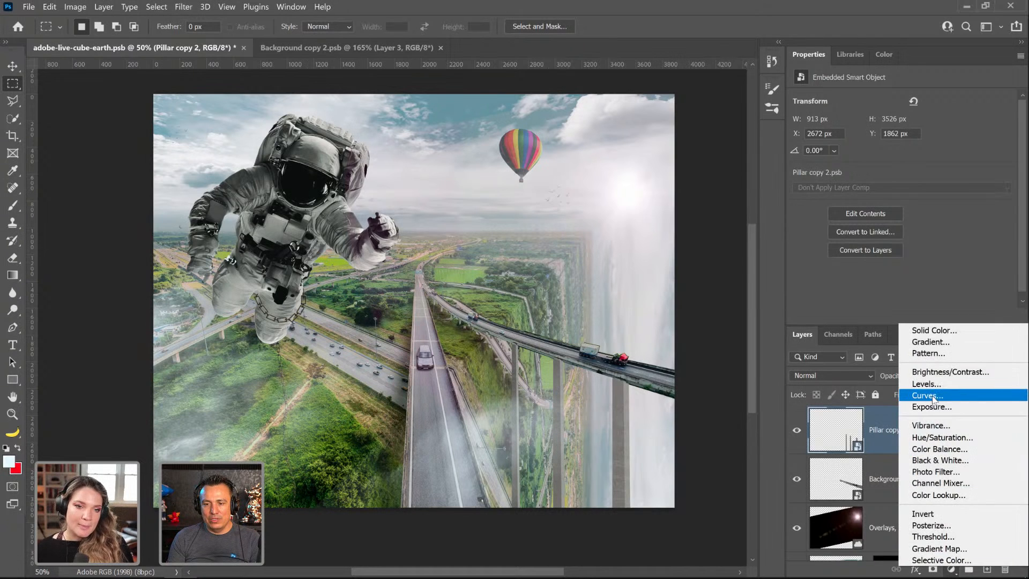
{"action": "left_click", "coordinate": [933, 398]}
{"action": "left_click", "coordinate": [926, 317]}
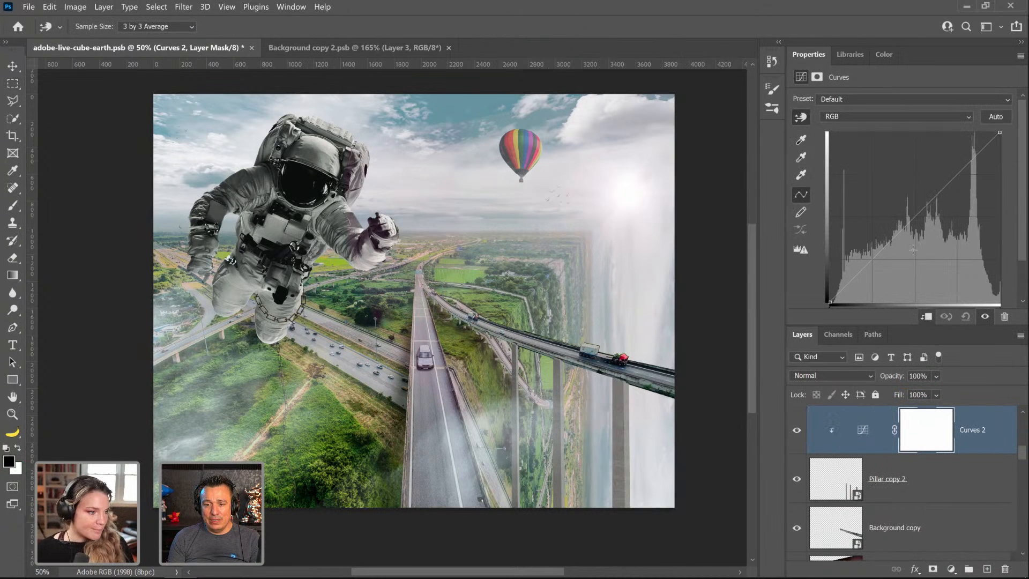
{"action": "left_click_drag", "start_coordinate": [918, 238], "coordinate": [931, 255]}
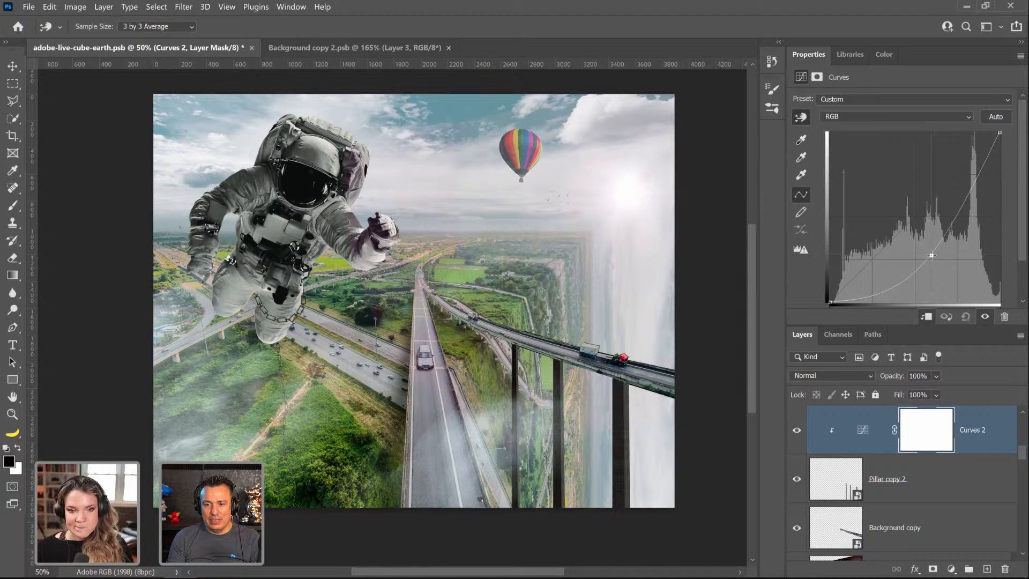
{"action": "left_click", "coordinate": [927, 438]}
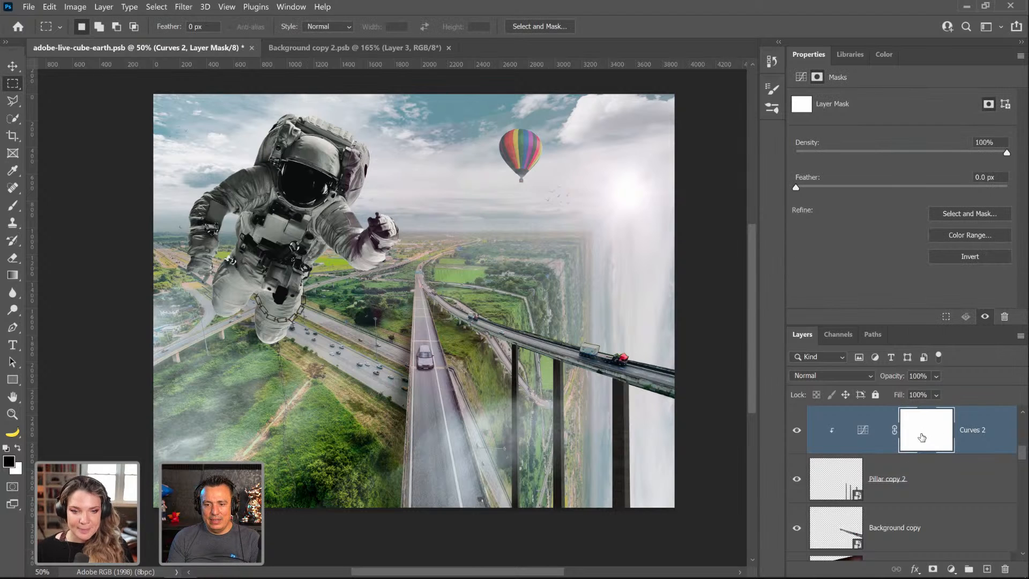
{"action": "left_click", "coordinate": [961, 258]}
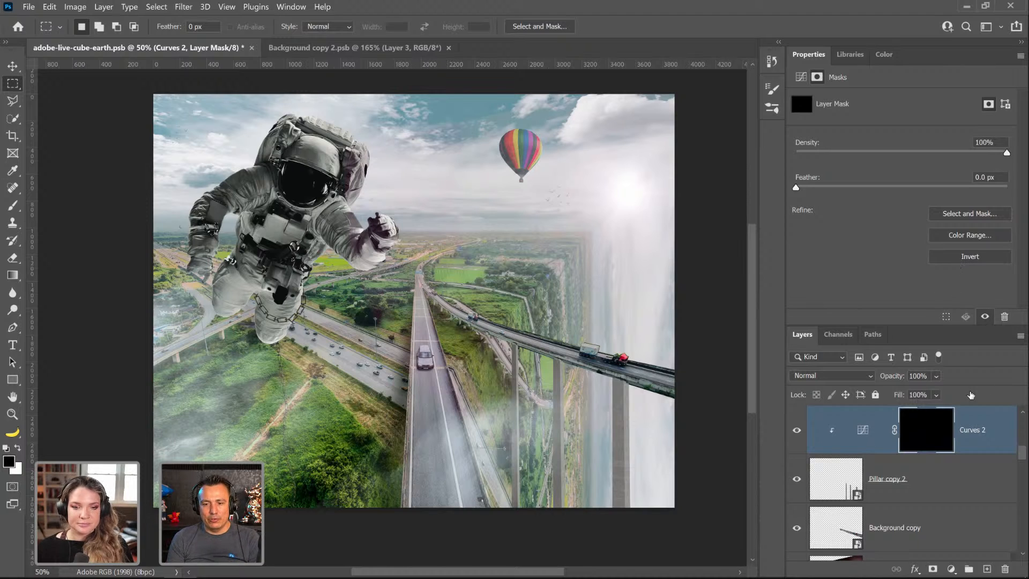
Step: Paint white on the Curves 2 mask with a soft round brush, sized 900 and 400 px, to shade the pillars beneath the bridge
{"action": "left_click", "coordinate": [13, 205]}
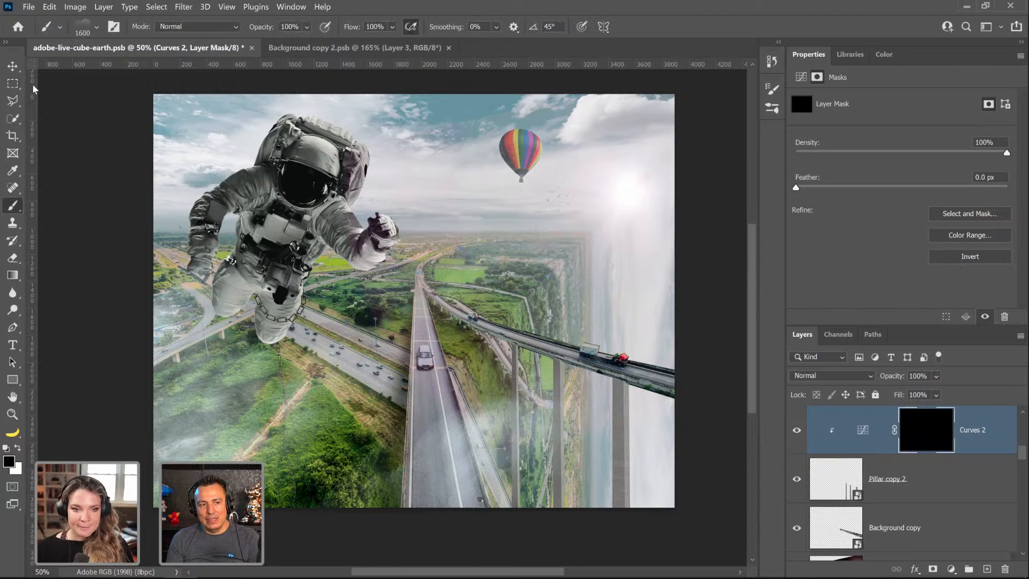
{"action": "left_click", "coordinate": [96, 28]}
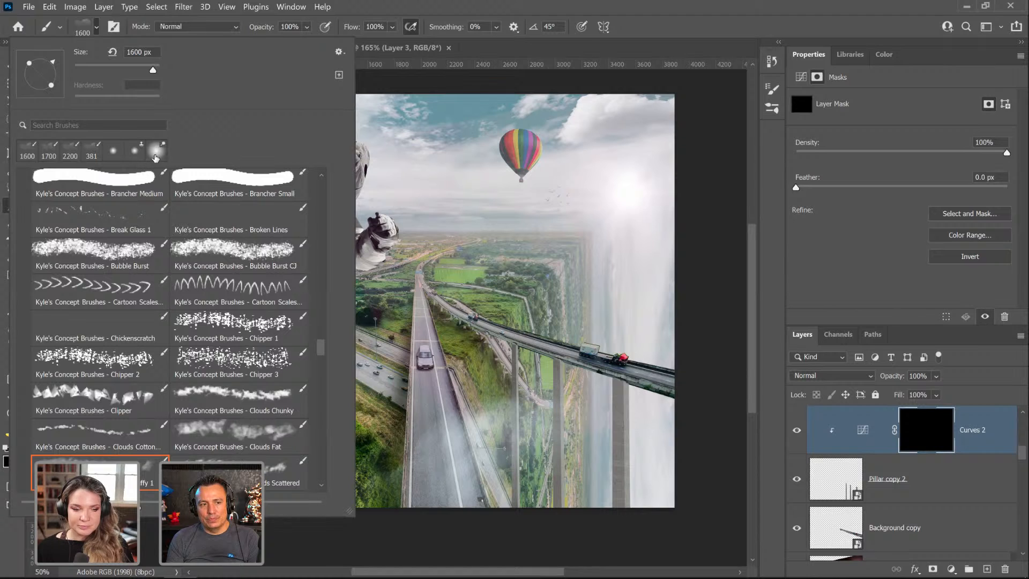
{"action": "left_click", "coordinate": [116, 151]}
{"action": "left_click", "coordinate": [443, 27]}
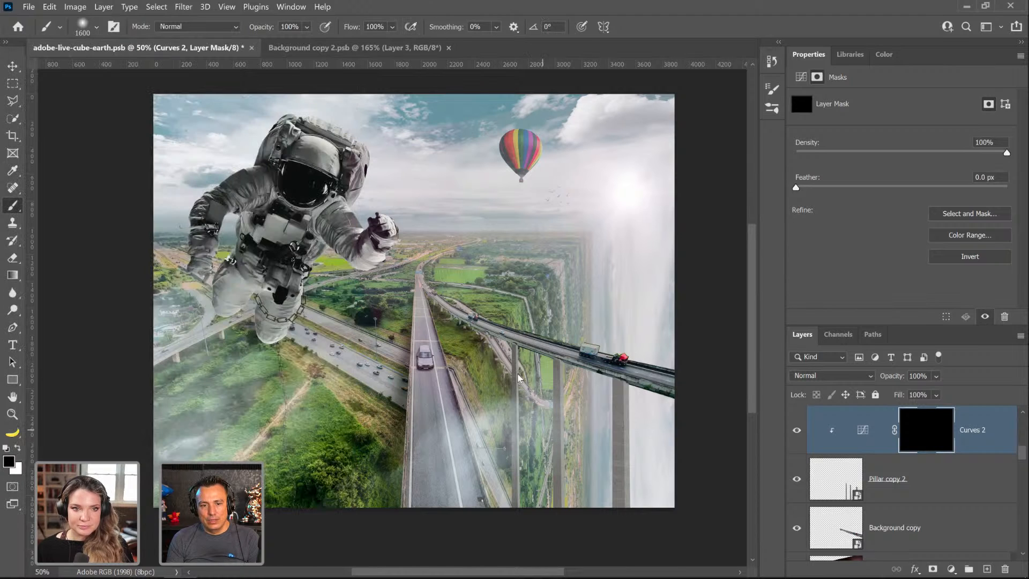
{"action": "key", "text": "bracketleft"}
{"action": "key", "text": "bracketleft"}
{"action": "key", "text": "bracketleft"}
{"action": "key", "text": "bracketleft"}
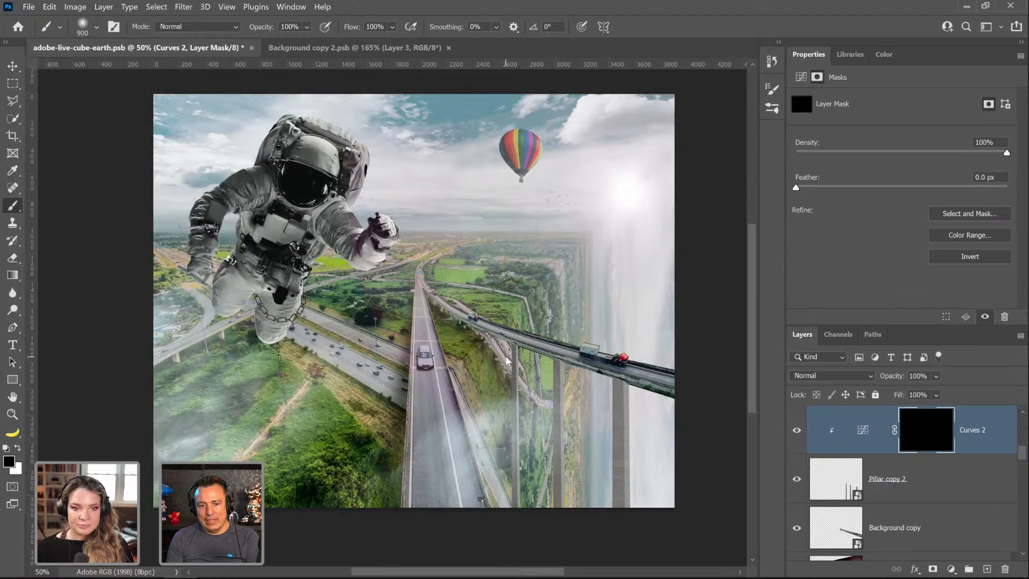
{"action": "key", "text": "x"}
{"action": "left_click_drag", "start_coordinate": [480, 346], "coordinate": [503, 378]}
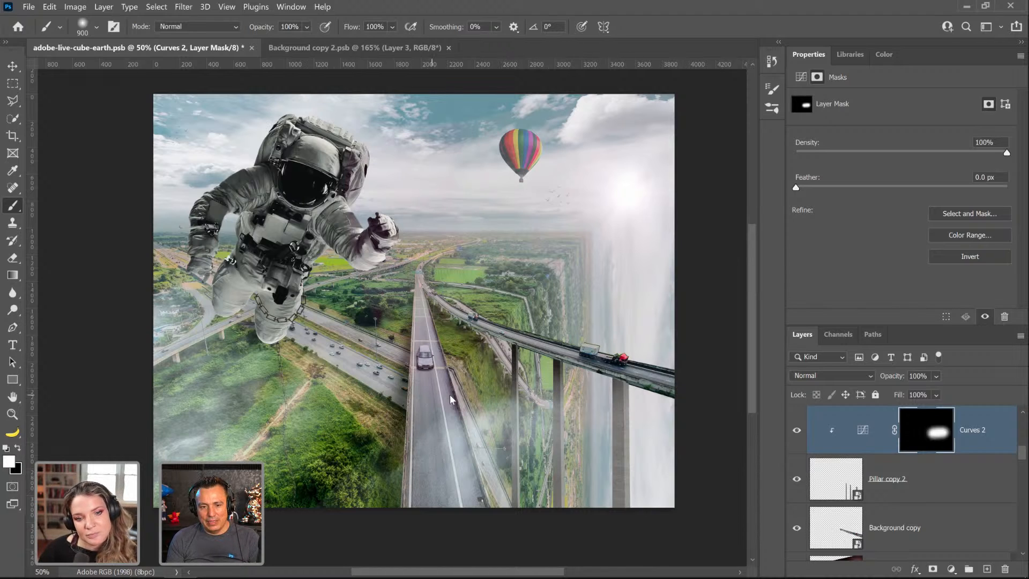
{"action": "left_click", "coordinate": [571, 403]}
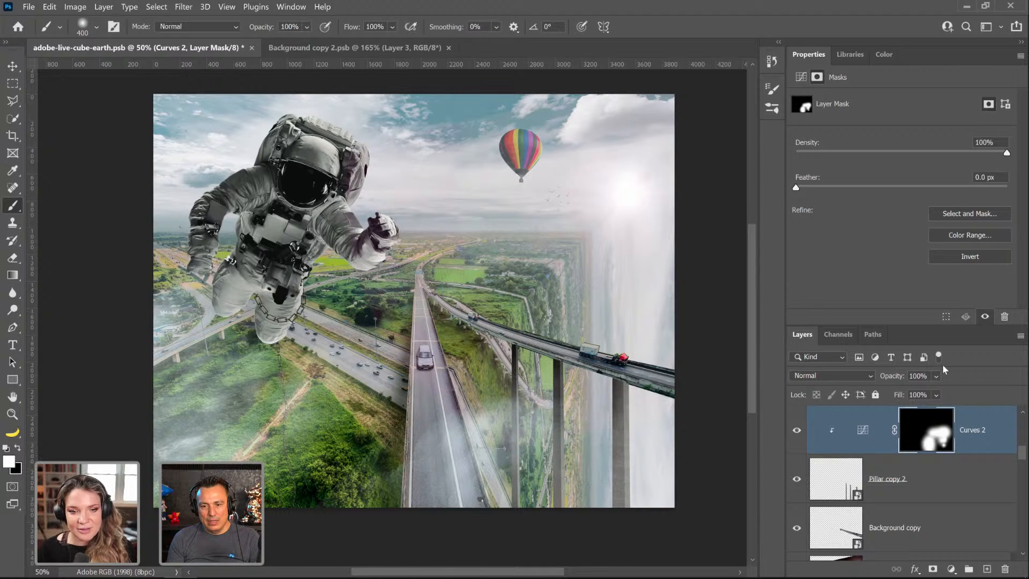
Step: Raise the midtone point of the Curves 2 adjustment slightly to soften the shading on the pillars
{"action": "left_click", "coordinate": [863, 430]}
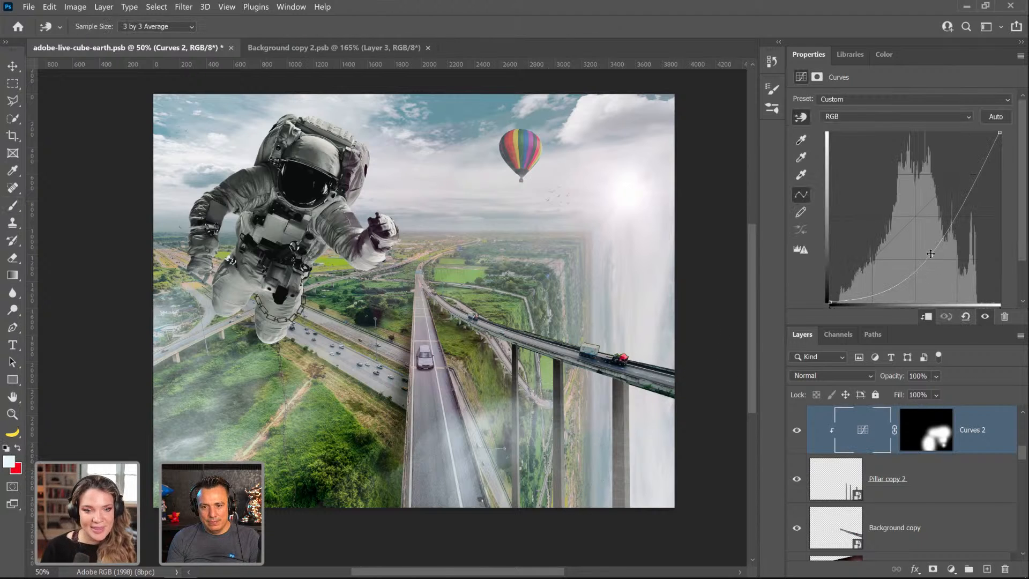
{"action": "left_click_drag", "start_coordinate": [930, 254], "coordinate": [920, 250]}
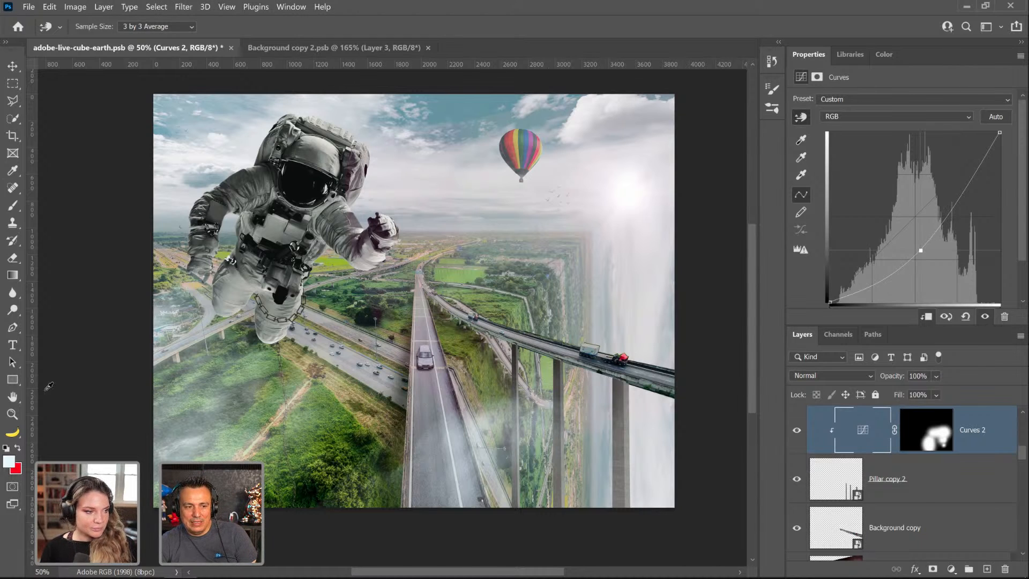
{"action": "left_click", "coordinate": [12, 414]}
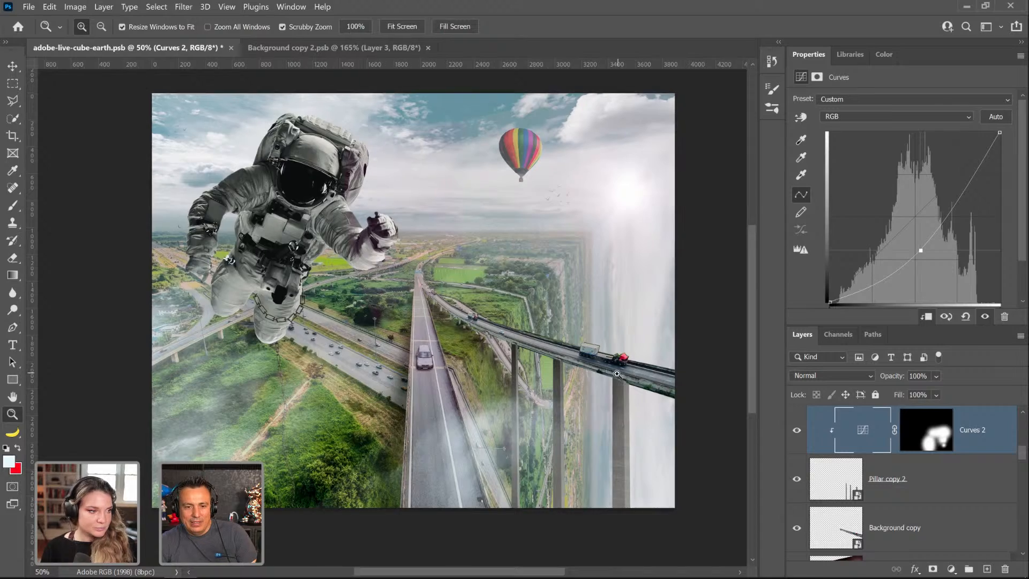
{"action": "left_click", "coordinate": [616, 378]}
{"action": "left_click_drag", "start_coordinate": [616, 379], "coordinate": [642, 421]}
{"action": "right_click", "coordinate": [642, 421]}
{"action": "left_click", "coordinate": [642, 419]}
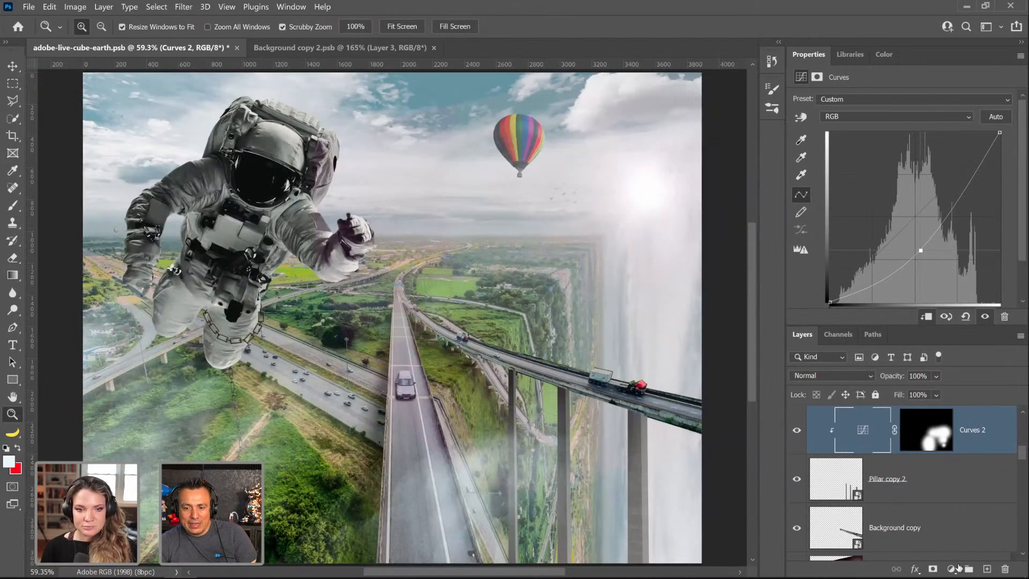
Step: Add a second Curves adjustment clipped to the pillars that brightens the midtones, and invert its mask to black
{"action": "left_click", "coordinate": [958, 568]}
{"action": "left_click", "coordinate": [948, 394]}
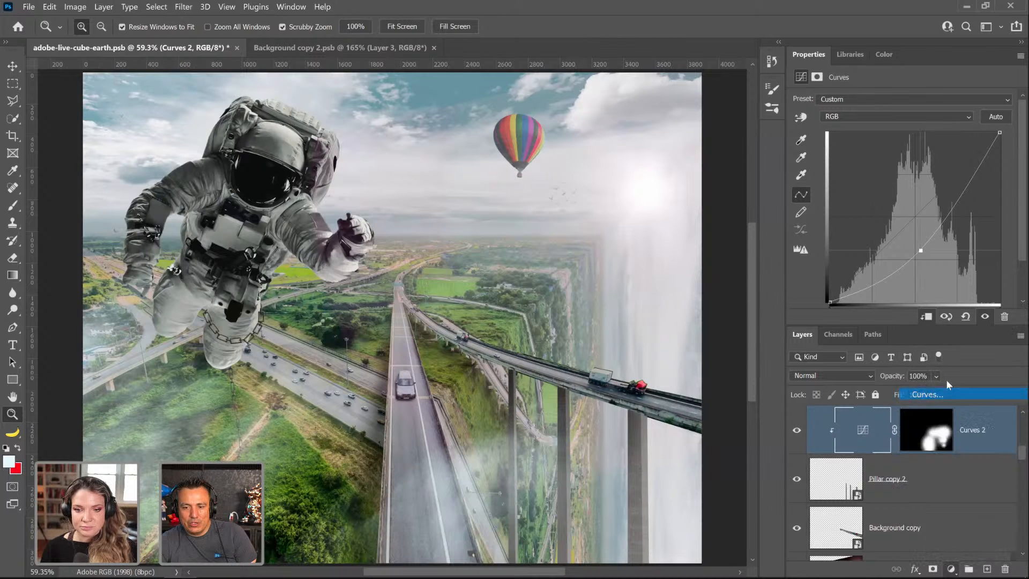
{"action": "left_click", "coordinate": [925, 318]}
{"action": "left_click_drag", "start_coordinate": [911, 222], "coordinate": [901, 196]}
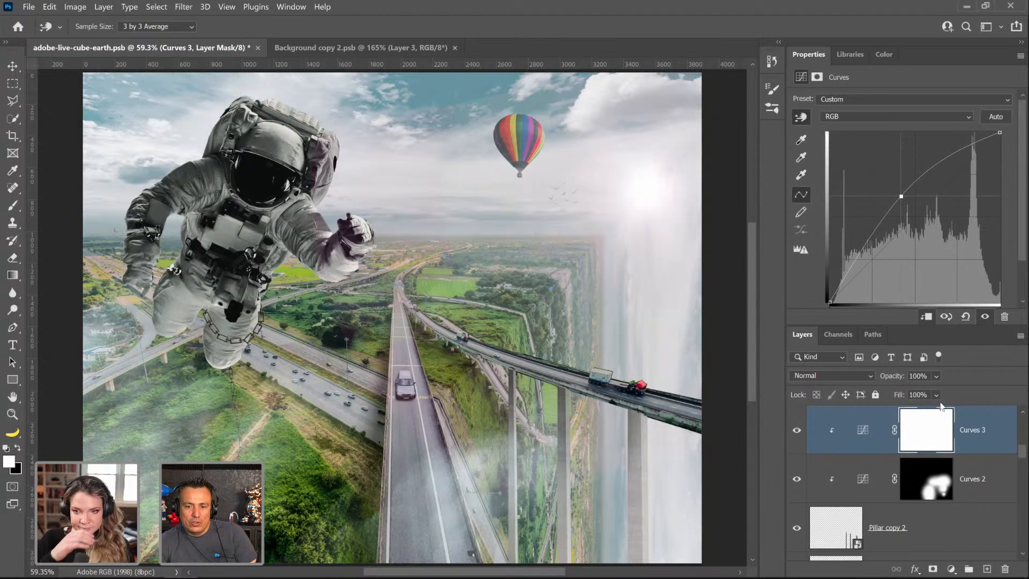
{"action": "left_click", "coordinate": [918, 446]}
{"action": "key", "text": "z"}
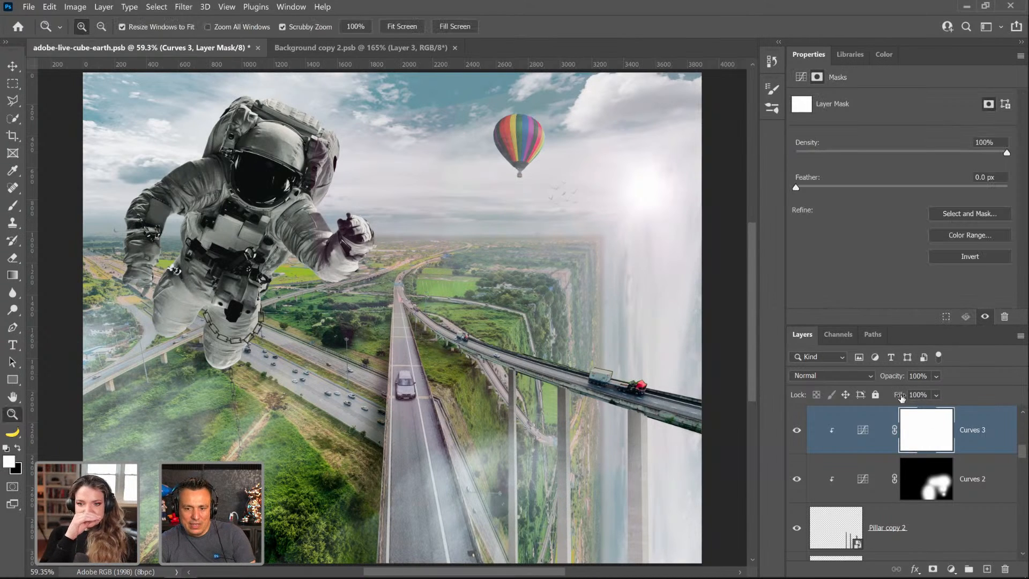
{"action": "key", "text": "ctrl+i"}
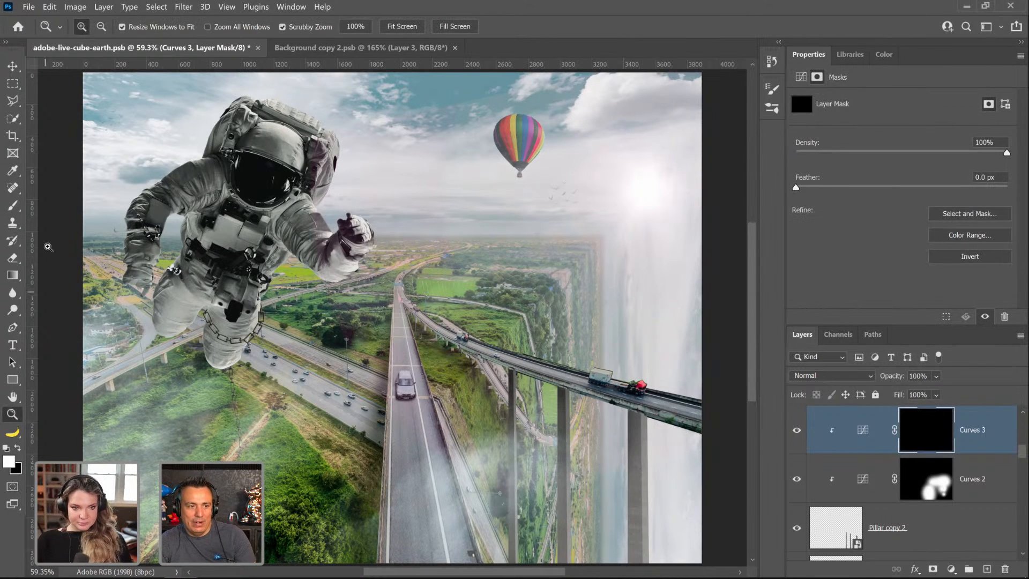
Step: Paint white on the Curves 3 mask along the bridge pillars with a 400 px soft brush, and compare the effect on and off
{"action": "key", "text": "b"}
{"action": "left_click_drag", "start_coordinate": [641, 418], "coordinate": [643, 520]}
{"action": "left_click_drag", "start_coordinate": [583, 427], "coordinate": [569, 552]}
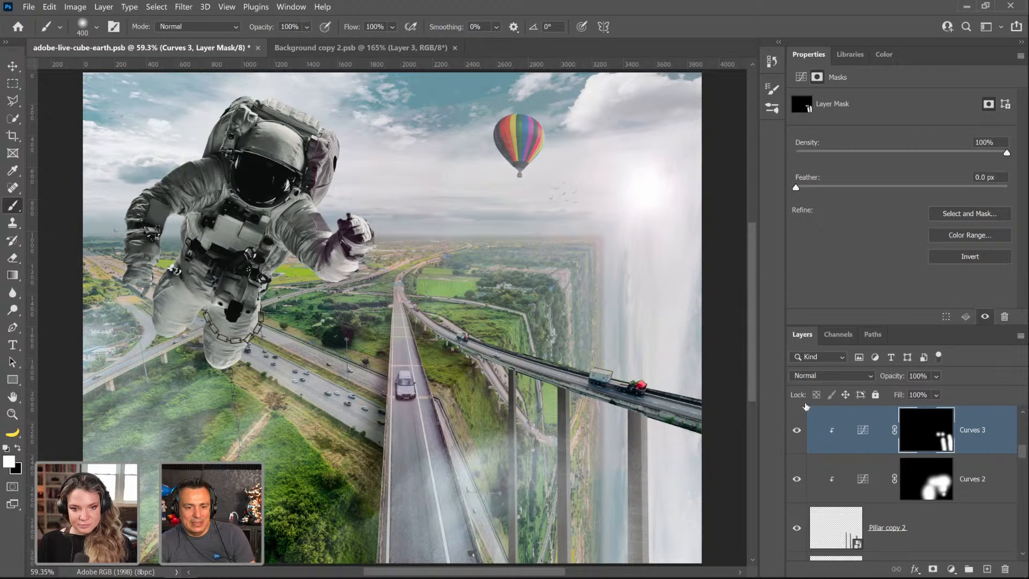
{"action": "left_click", "coordinate": [796, 430]}
{"action": "left_click", "coordinate": [797, 429]}
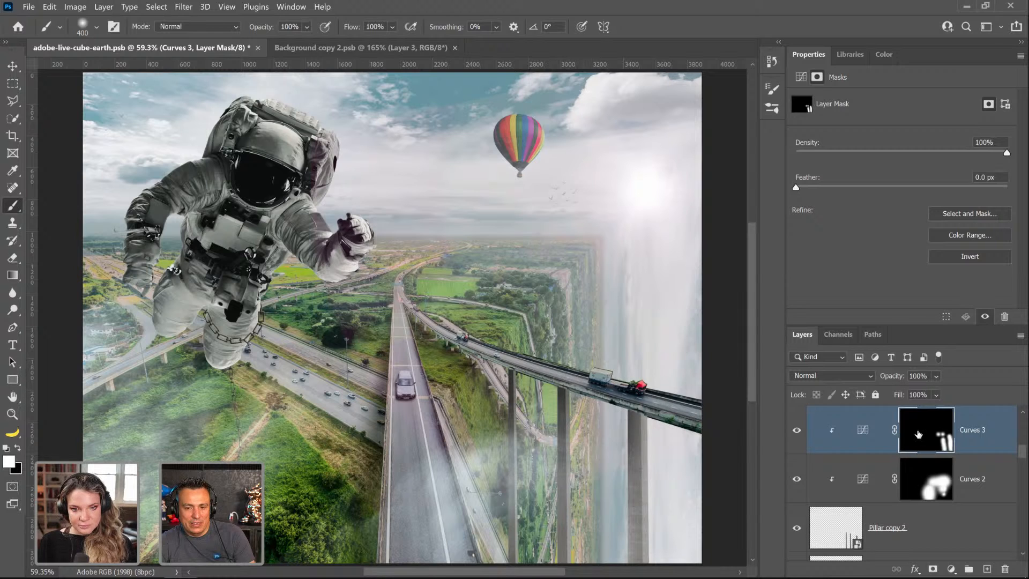
Step: Adjust the Curves 3 midtone point to a mild brightening, and nudge the Curves 2 midtone point slightly to fine-tune the pillar shading
{"action": "left_click", "coordinate": [873, 439]}
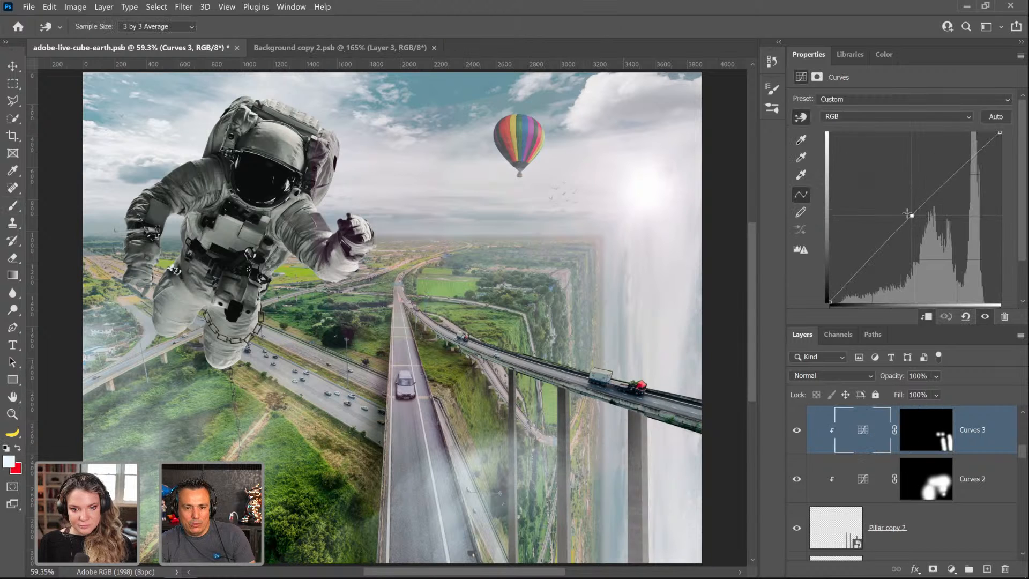
{"action": "mouse_move", "coordinate": [909, 219]}
{"action": "left_mouse_down"}
{"action": "mouse_move", "coordinate": [898, 268]}
{"action": "mouse_move", "coordinate": [877, 223]}
{"action": "mouse_move", "coordinate": [884, 229]}
{"action": "mouse_move", "coordinate": [883, 203]}
{"action": "mouse_move", "coordinate": [901, 241]}
{"action": "mouse_move", "coordinate": [889, 212]}
{"action": "mouse_move", "coordinate": [852, 203]}
{"action": "mouse_move", "coordinate": [839, 161]}
{"action": "mouse_move", "coordinate": [899, 222]}
{"action": "left_mouse_up"}
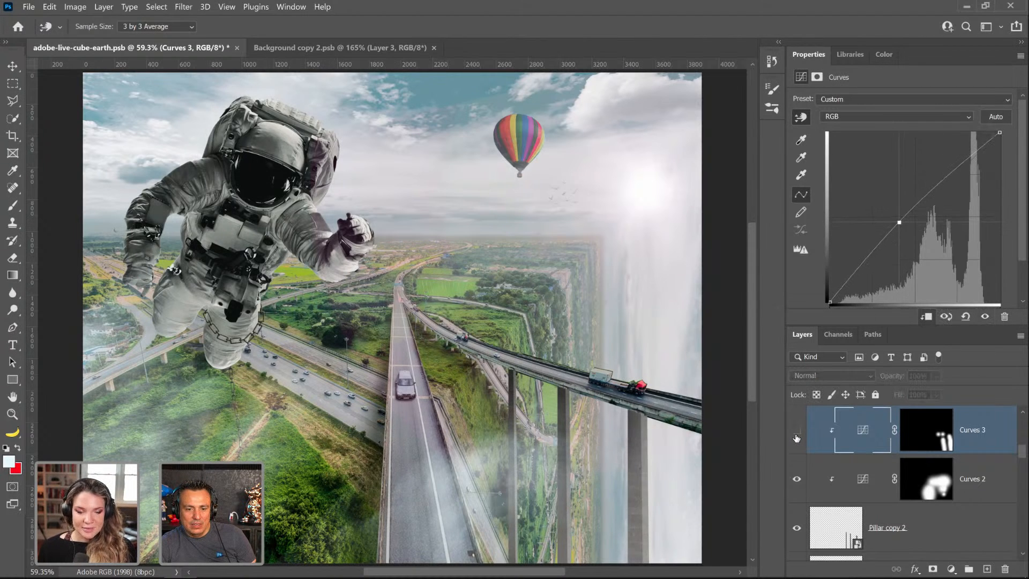
{"action": "left_click", "coordinate": [798, 479]}
{"action": "left_click", "coordinate": [798, 479]}
{"action": "left_click", "coordinate": [798, 479]}
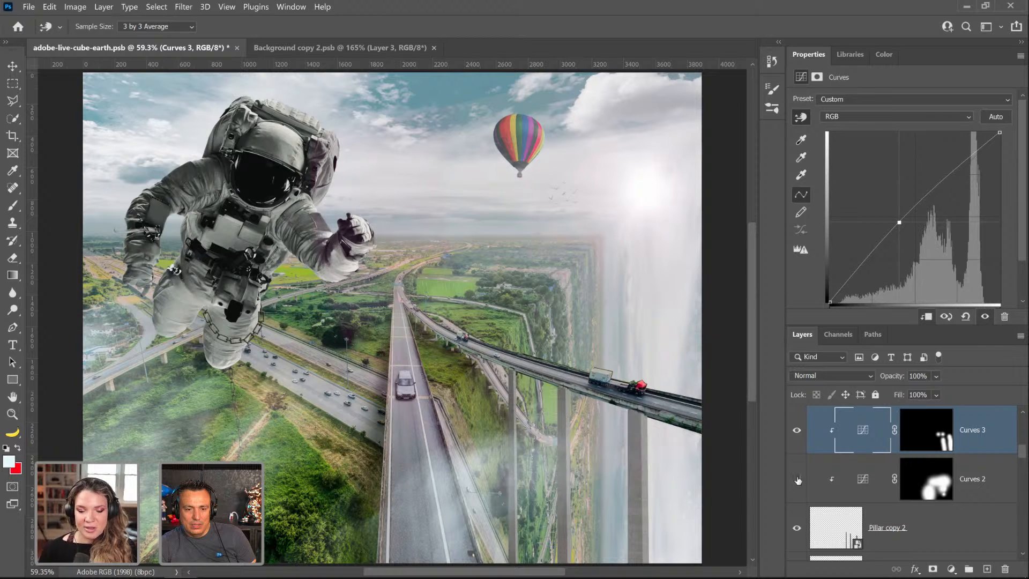
{"action": "left_click", "coordinate": [798, 479]}
{"action": "left_click", "coordinate": [858, 481]}
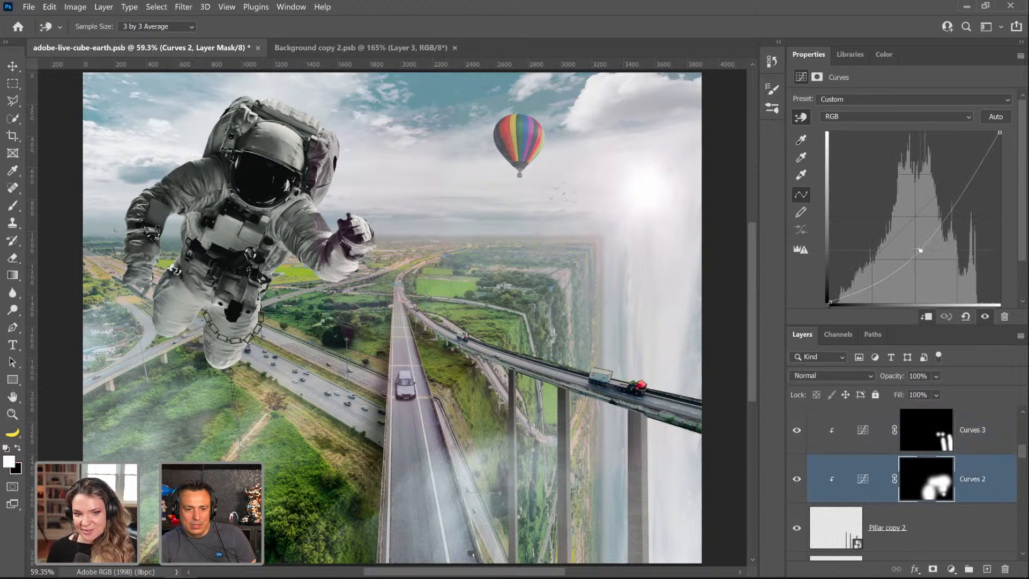
{"action": "left_click_drag", "start_coordinate": [920, 250], "coordinate": [917, 250]}
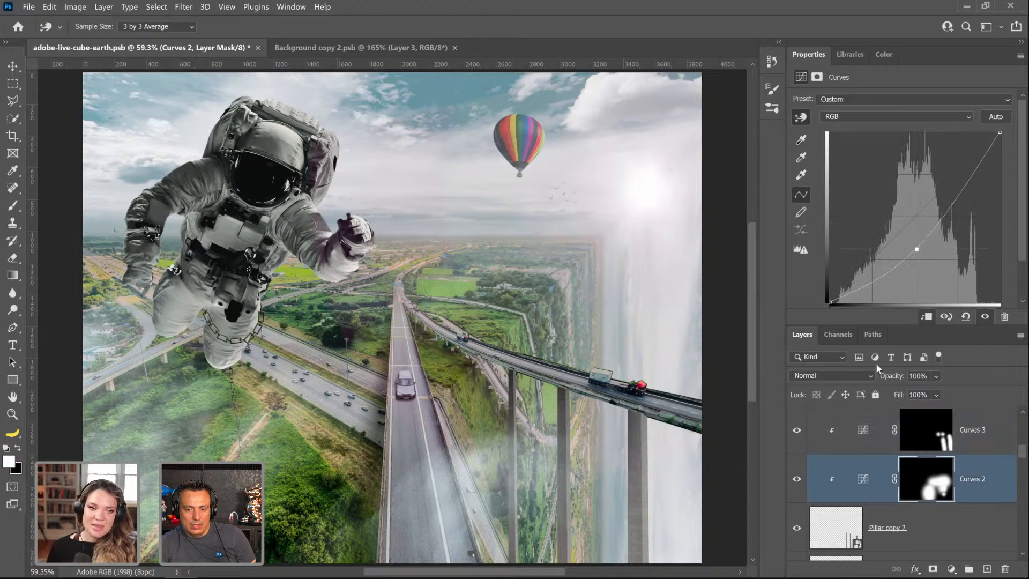
Step: Group Curves 3, Curves 2 and the Pillar copy 2 smart object, and rename the group Pillars
{"action": "scroll", "coordinate": [862, 528], "scroll_direction": "up", "scroll_amount": 2}
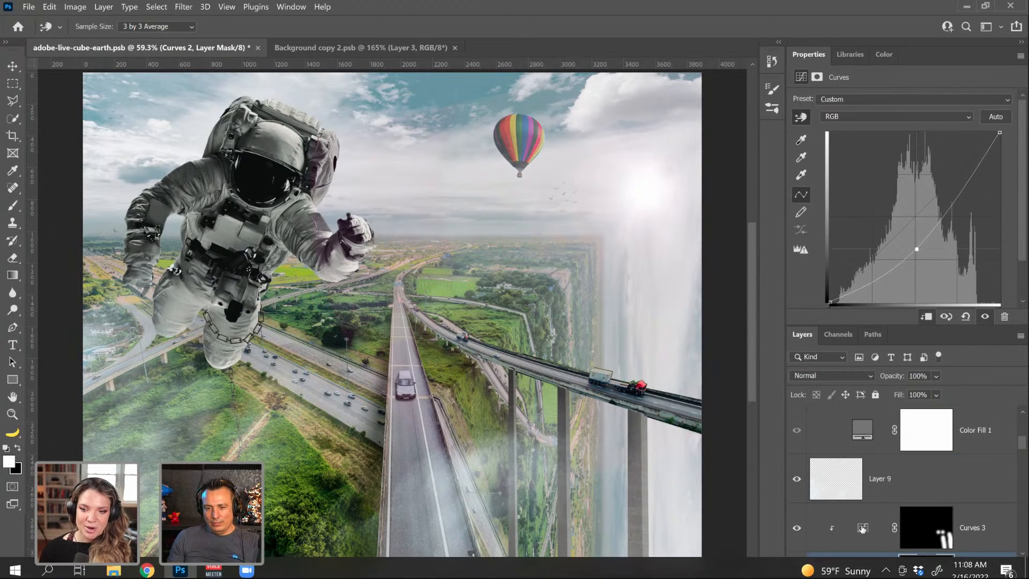
{"action": "scroll", "coordinate": [862, 527], "scroll_direction": "down", "scroll_amount": 2}
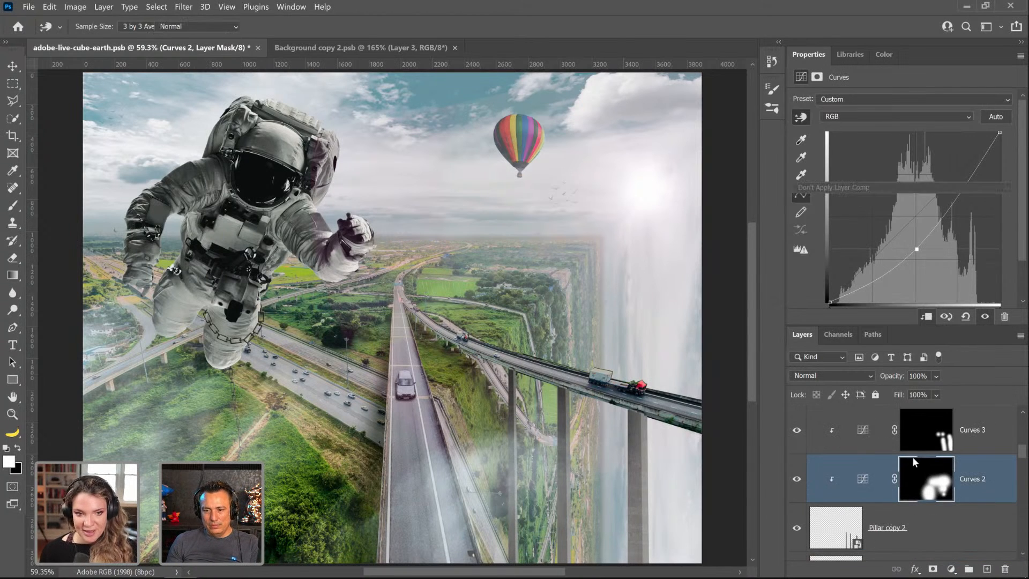
{"action": "left_click", "coordinate": [959, 525]}
{"action": "left_click", "coordinate": [985, 441], "text": "shift"}
{"action": "key", "text": "ctrl+g"}
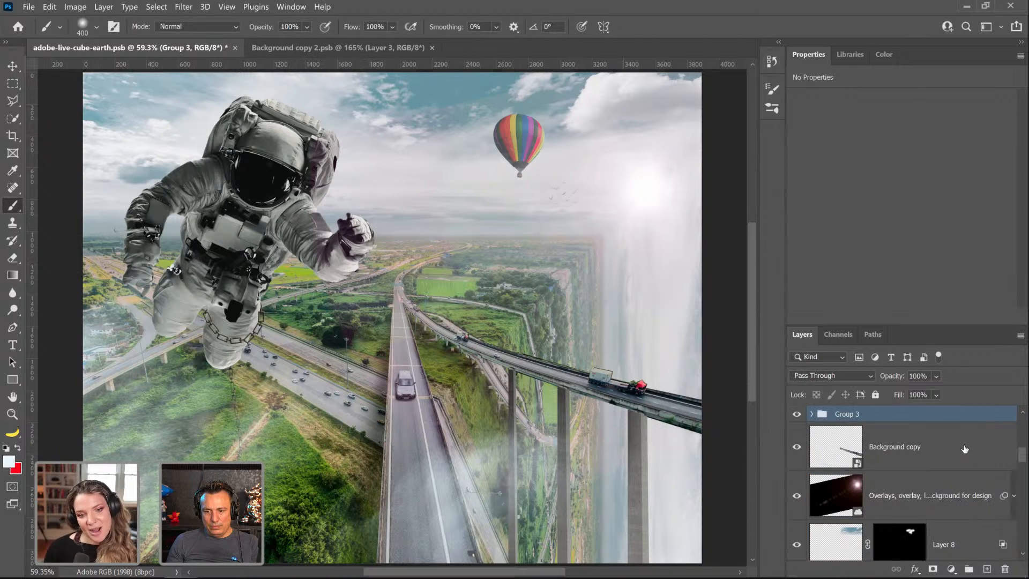
{"action": "double_click", "coordinate": [849, 414]}
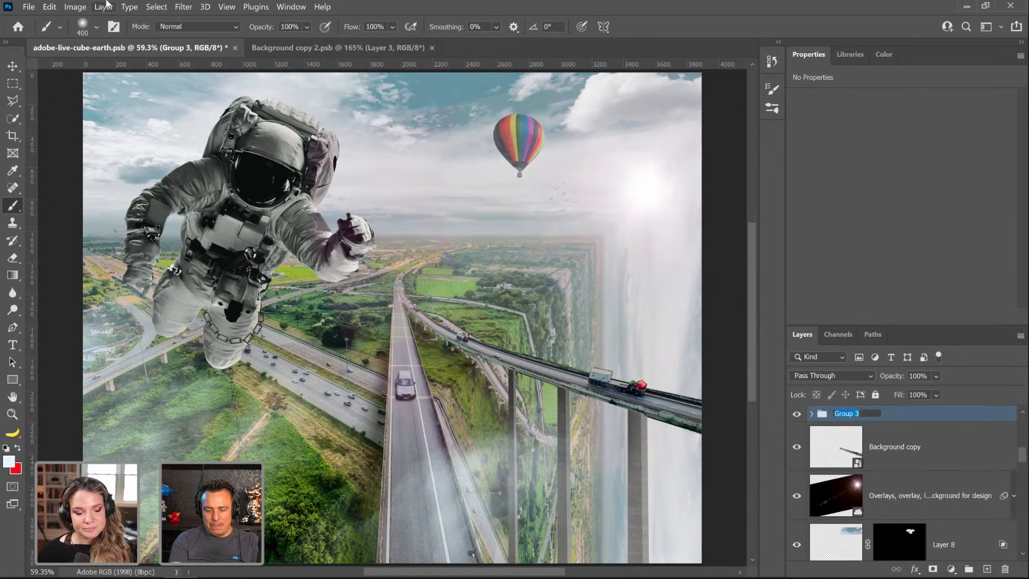
{"action": "type", "text": "Pillars"}
{"action": "key", "text": "Return"}
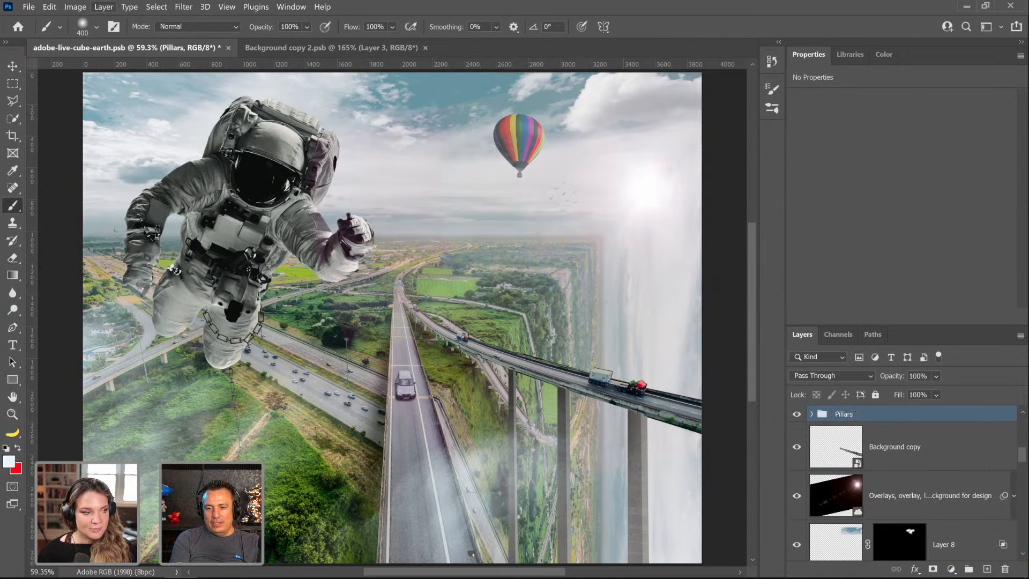
Step: Compare the composite with and without the Pillars group, and save the document
{"action": "left_click", "coordinate": [797, 415]}
{"action": "left_click", "coordinate": [797, 415]}
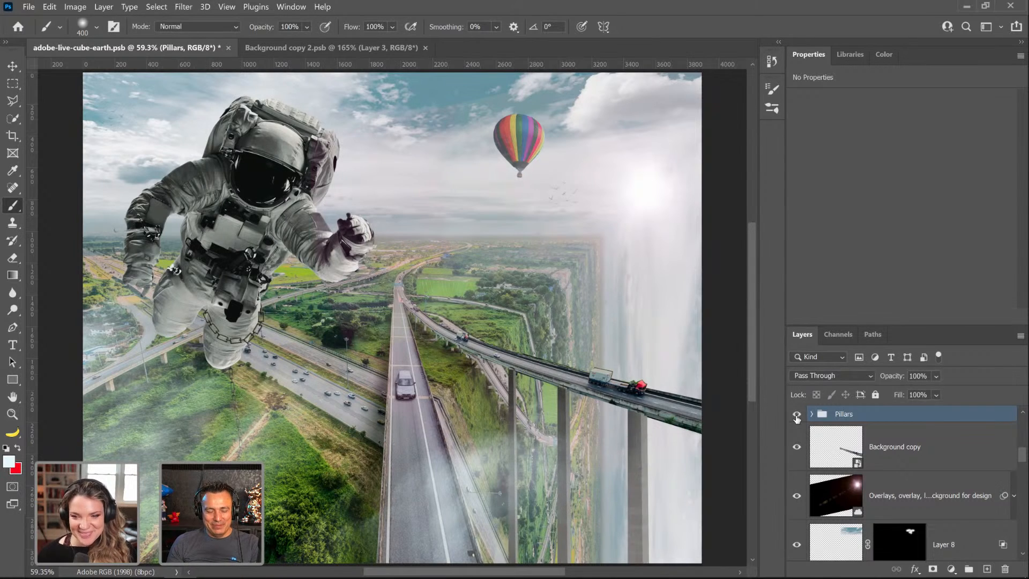
{"action": "left_click", "coordinate": [797, 415]}
{"action": "left_click", "coordinate": [796, 415]}
{"action": "key", "text": "ctrl+s"}
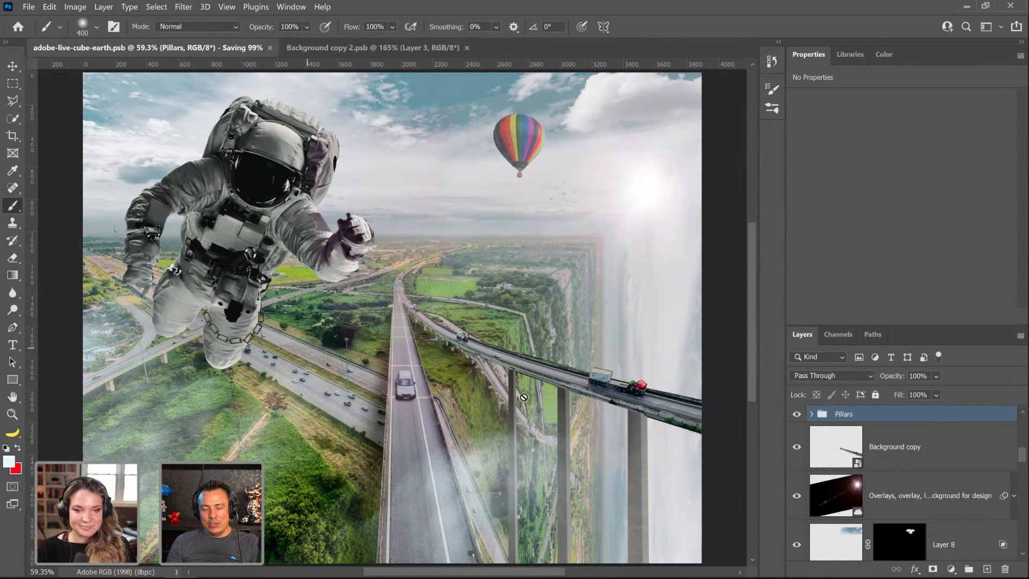
Step: Add a Curves adjustment above the Final smart object and bend it into a steep solarizing wave with alternating peak and dip
{"action": "scroll", "coordinate": [904, 486], "scroll_direction": "up", "scroll_amount": 2}
{"action": "scroll", "coordinate": [904, 486], "scroll_direction": "up", "scroll_amount": 4}
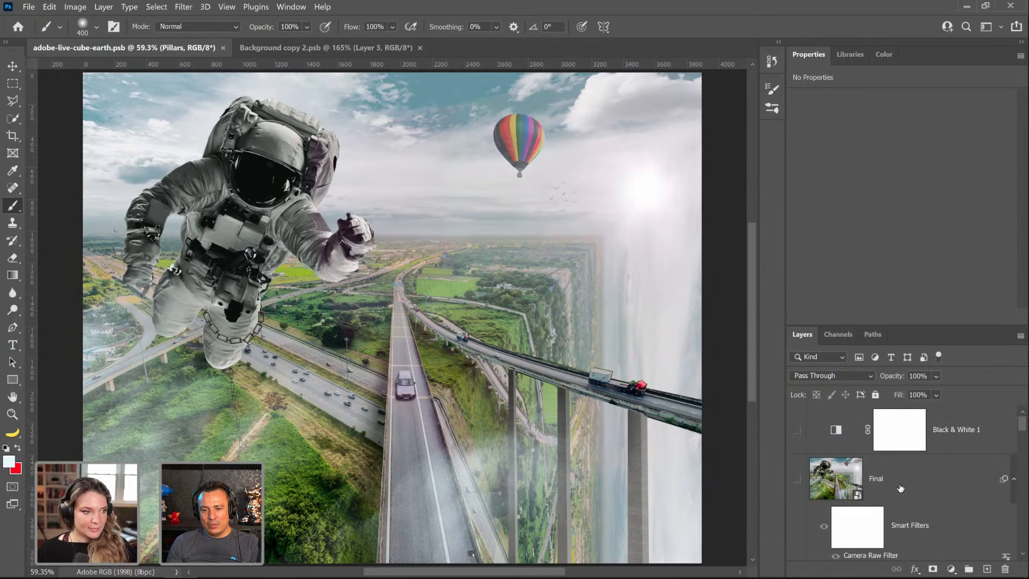
{"action": "left_click", "coordinate": [907, 483]}
{"action": "left_click", "coordinate": [951, 568]}
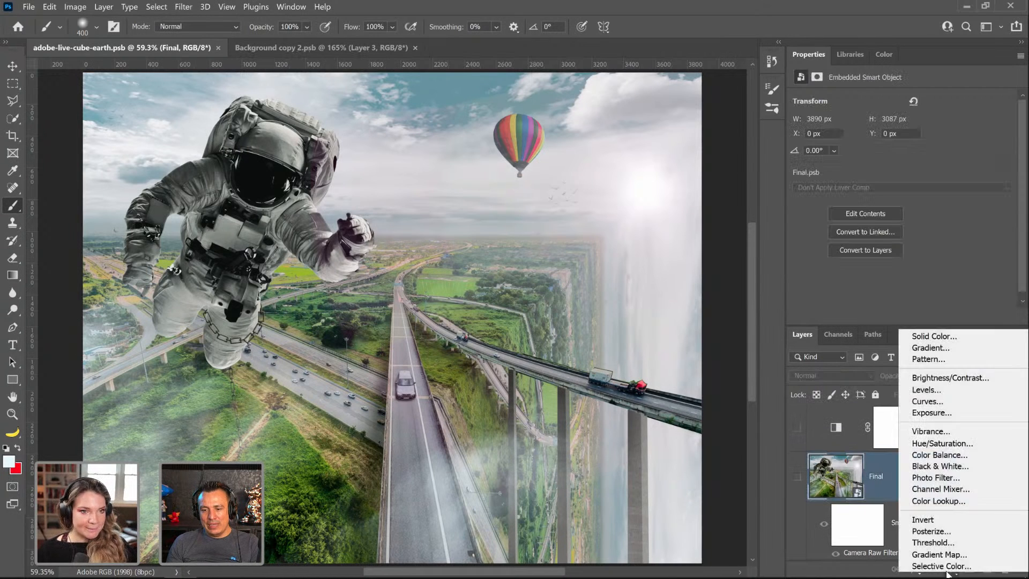
{"action": "left_click", "coordinate": [926, 402]}
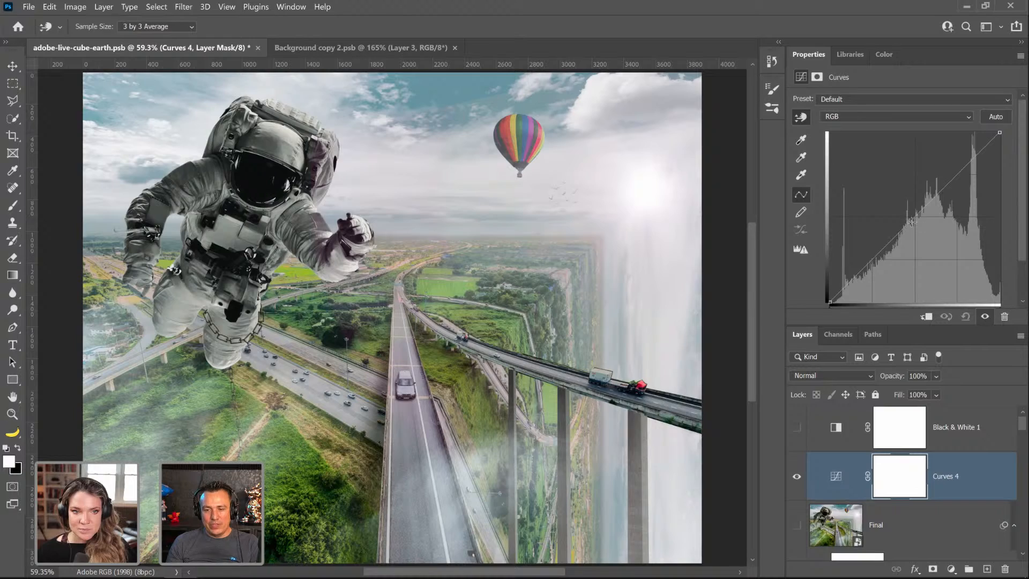
{"action": "left_click_drag", "start_coordinate": [912, 220], "coordinate": [938, 281]}
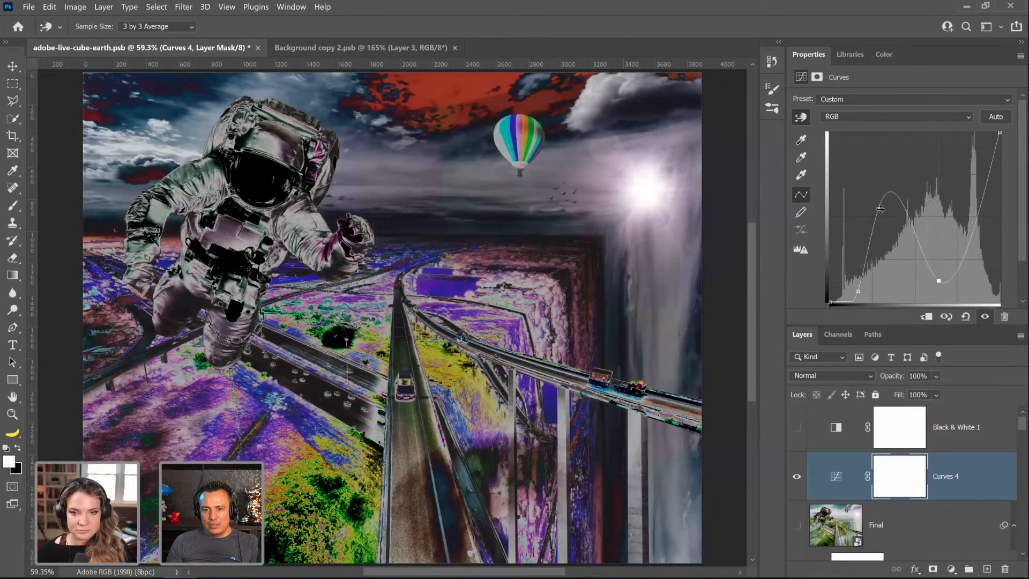
{"action": "left_click_drag", "start_coordinate": [891, 157], "coordinate": [888, 155]}
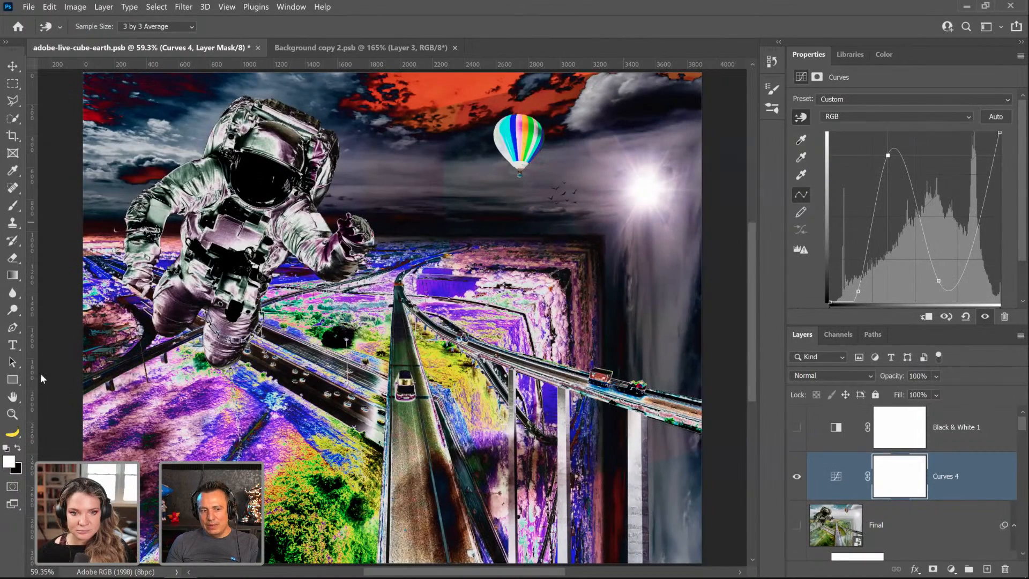
Step: Inspect the astronaut's glove at 300% zoom through the solarizing curve, and set the Curves 4 blend mode to Luminosity
{"action": "left_click", "coordinate": [11, 414]}
{"action": "left_click", "coordinate": [313, 227]}
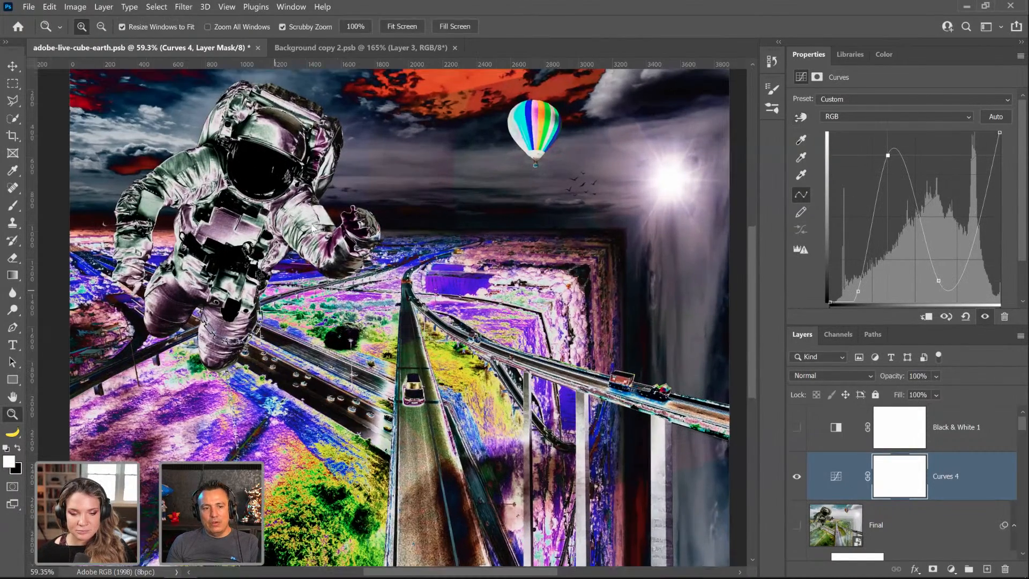
{"action": "left_click_drag", "start_coordinate": [384, 323], "coordinate": [395, 339]}
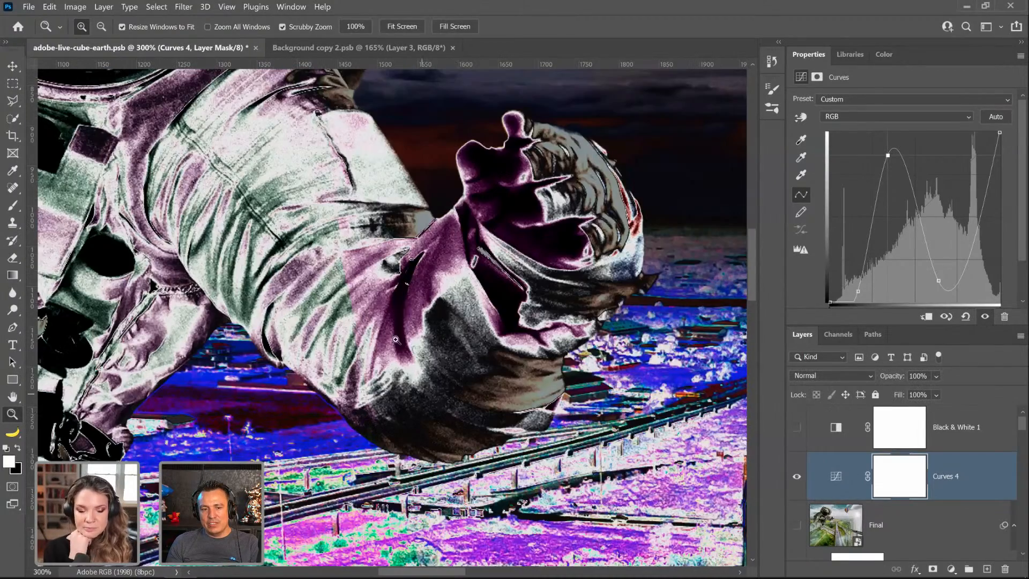
{"action": "left_click", "coordinate": [840, 375]}
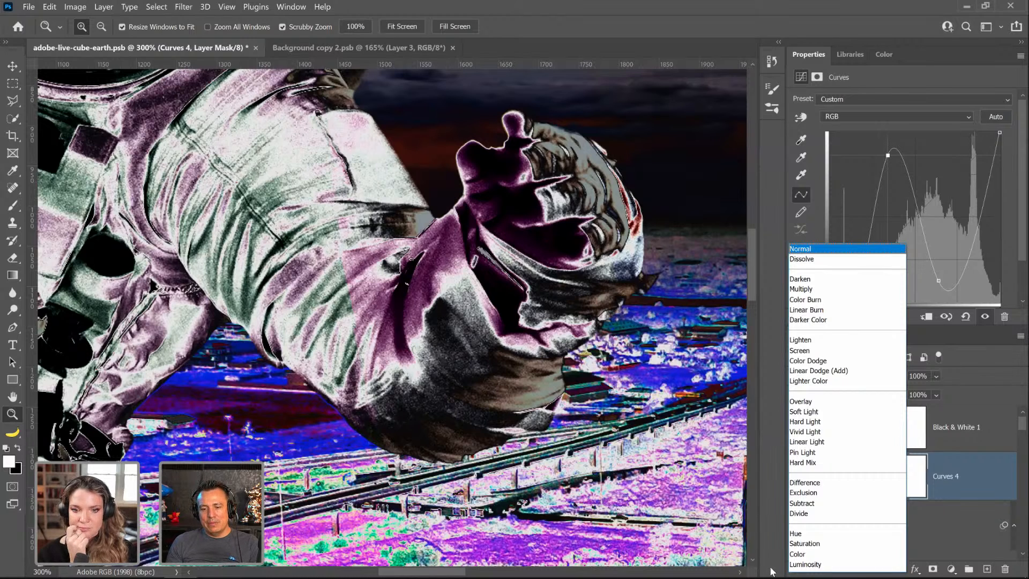
{"action": "left_click", "coordinate": [801, 566]}
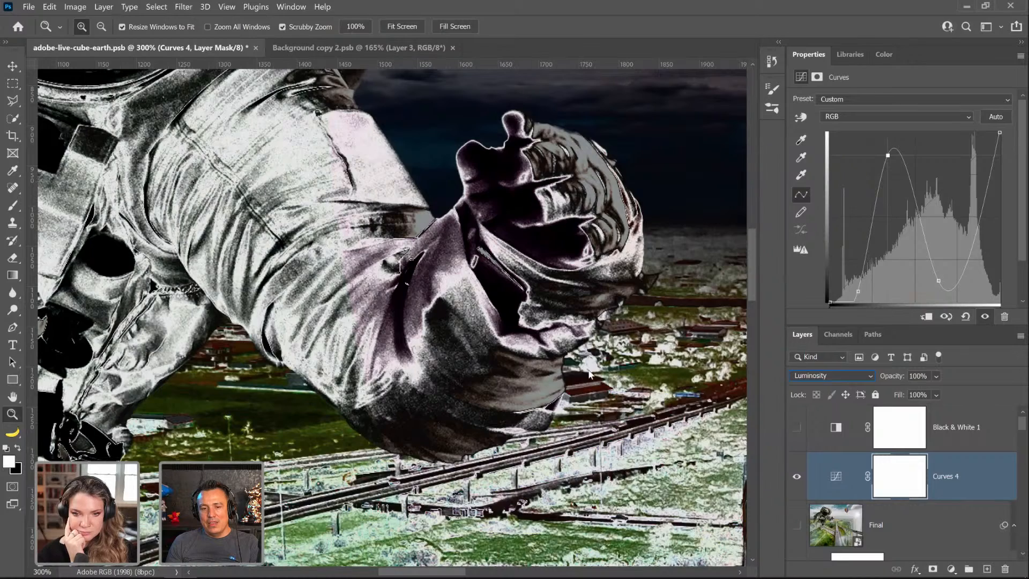
{"action": "key", "text": "ctrl+0"}
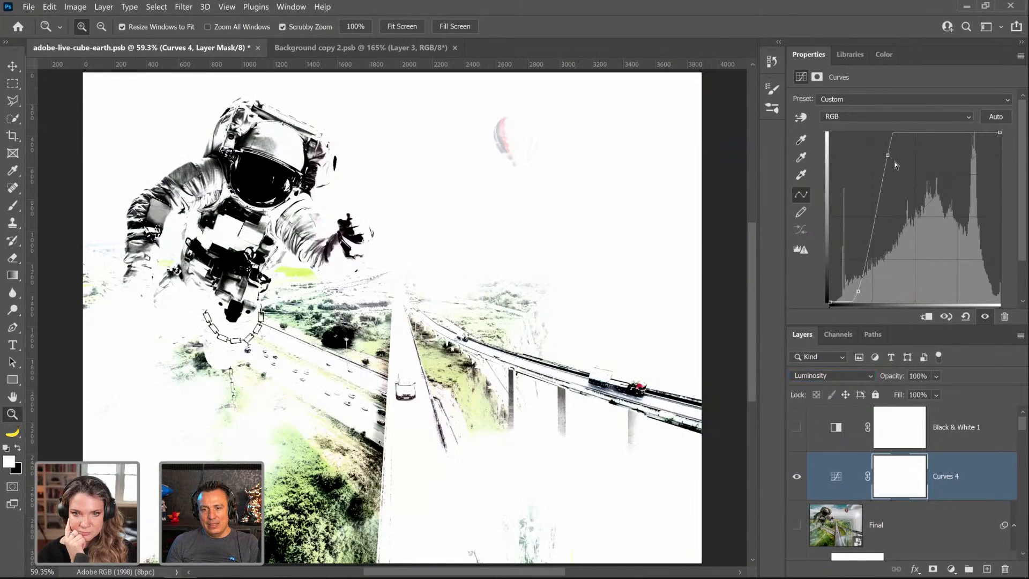
Step: Flatten the solarizing curve back to a nearly straight line and delete the Curves 4 adjustment layer
{"action": "left_click_drag", "start_coordinate": [888, 155], "coordinate": [929, 355]}
{"action": "left_click_drag", "start_coordinate": [867, 294], "coordinate": [873, 255]}
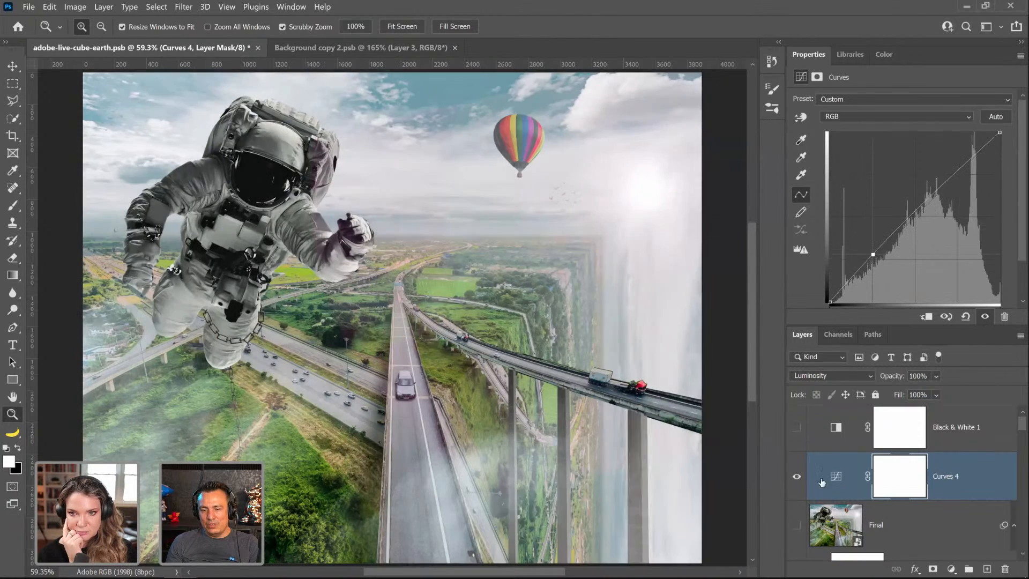
{"action": "left_click_drag", "start_coordinate": [822, 482], "coordinate": [1005, 569]}
Step: Examine the edges and concrete texture of the bridge pillar nearest the waterfall at 500% zoom, and save the document
{"action": "left_click", "coordinate": [638, 467]}
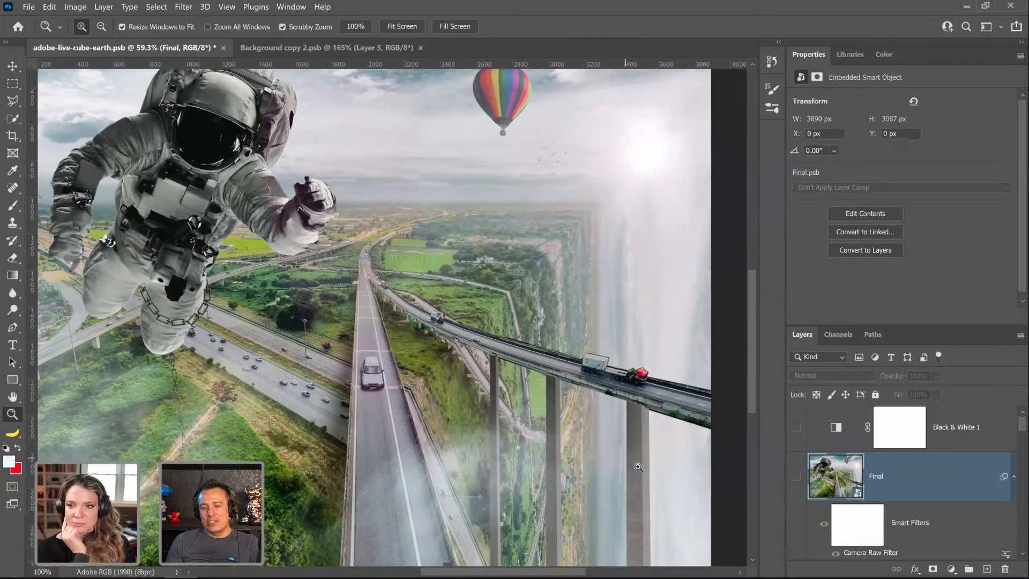
{"action": "left_click", "coordinate": [637, 466]}
{"action": "left_click", "coordinate": [632, 461]}
{"action": "left_click", "coordinate": [622, 435]}
{"action": "left_click", "coordinate": [619, 399]}
{"action": "right_click", "coordinate": [635, 323]}
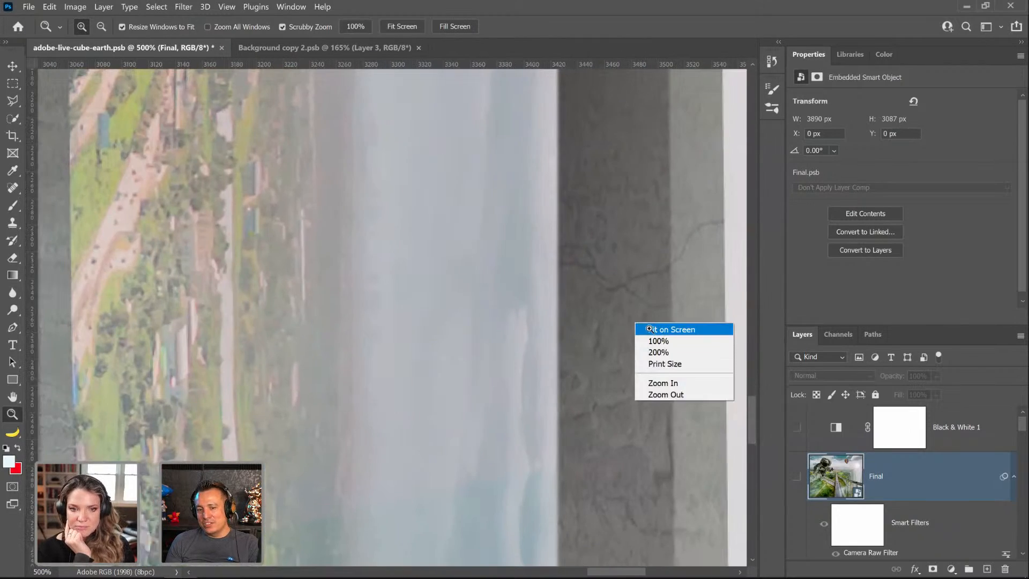
{"action": "left_click", "coordinate": [649, 328]}
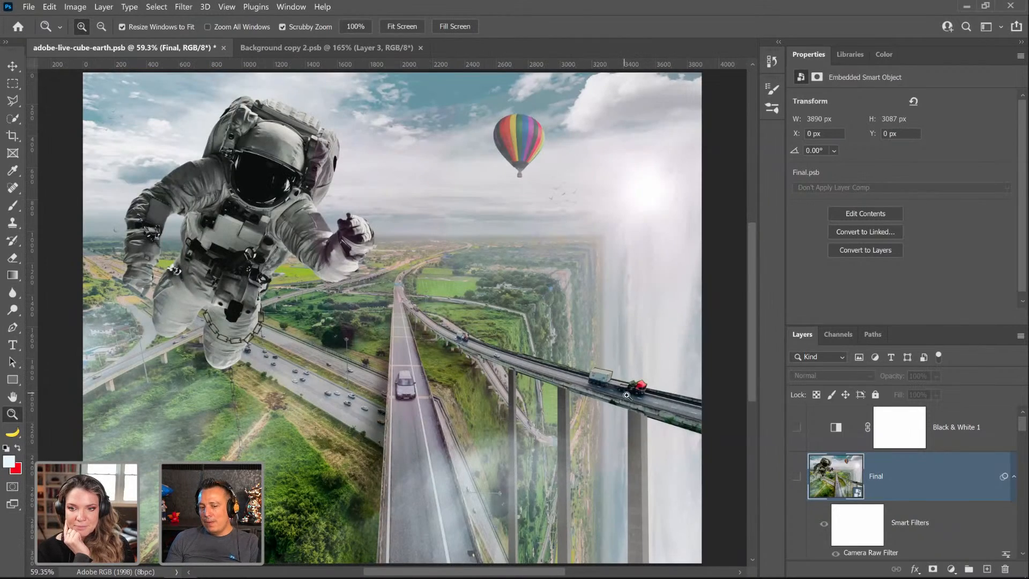
{"action": "key", "text": "ctrl+s"}
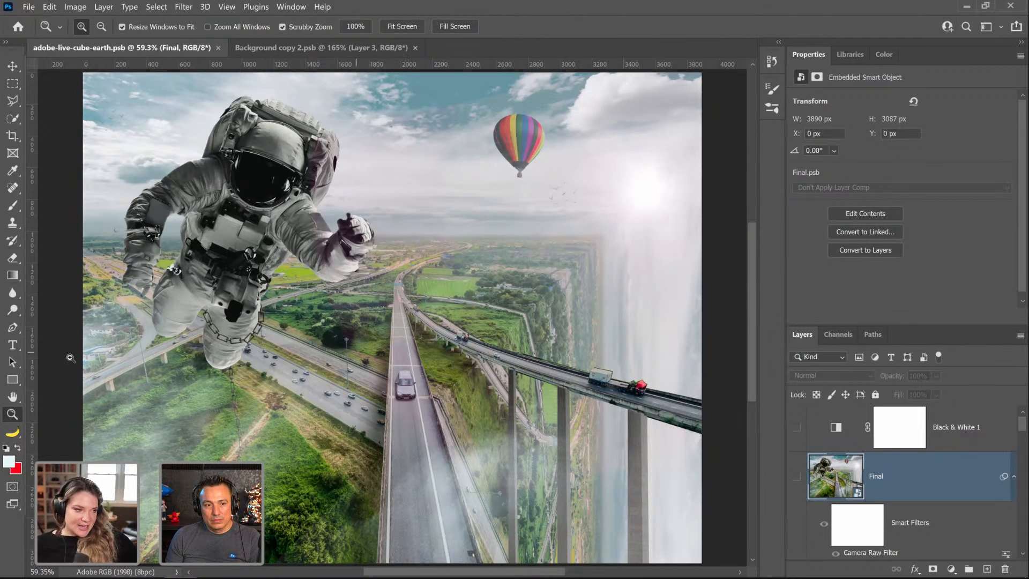
Step: Examine the reflections in the astronaut's helmet visor at high magnification
{"action": "left_click", "coordinate": [264, 169]}
{"action": "left_click", "coordinate": [264, 169]}
{"action": "left_click", "coordinate": [260, 179]}
{"action": "left_click", "coordinate": [252, 198]}
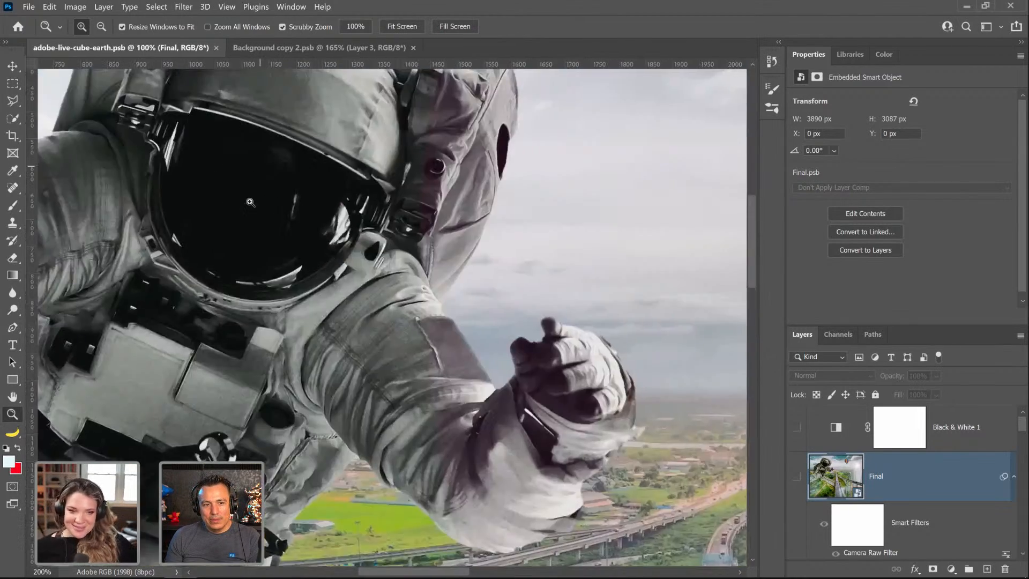
{"action": "left_click", "coordinate": [250, 202]}
{"action": "left_click", "coordinate": [250, 202]}
{"action": "right_click", "coordinate": [415, 237]}
{"action": "left_click", "coordinate": [424, 242]}
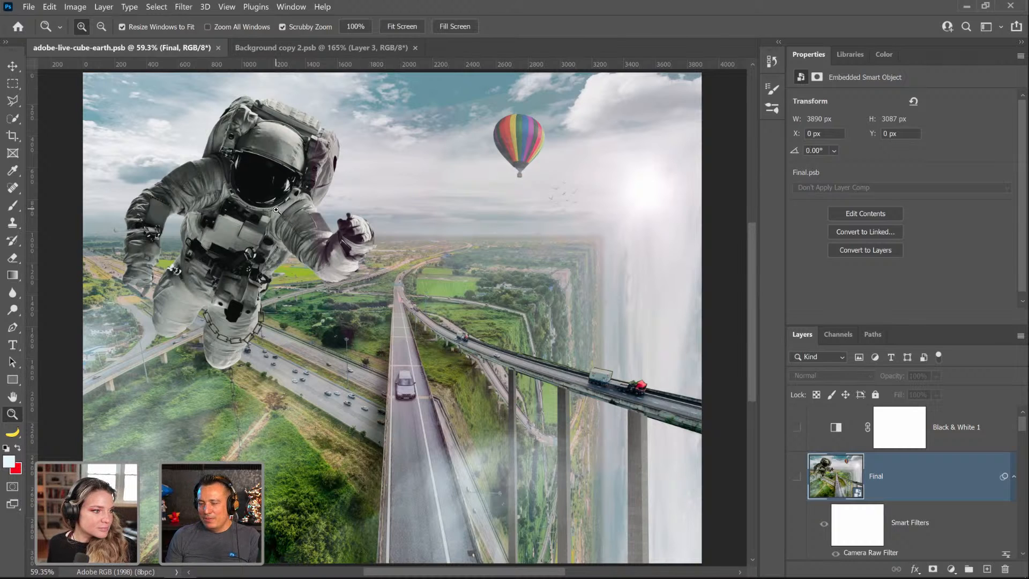
{"action": "left_click_drag", "start_coordinate": [276, 210], "coordinate": [459, 480]}
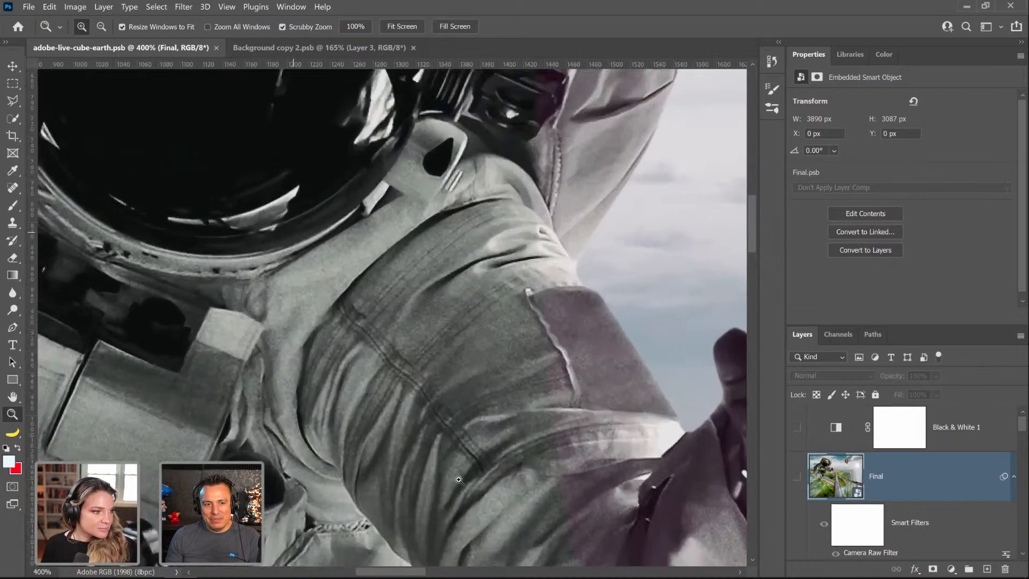
{"action": "left_click_drag", "start_coordinate": [293, 232], "coordinate": [458, 480]}
{"action": "scroll", "coordinate": [380, 259], "scroll_direction": "up", "scroll_amount": 4}
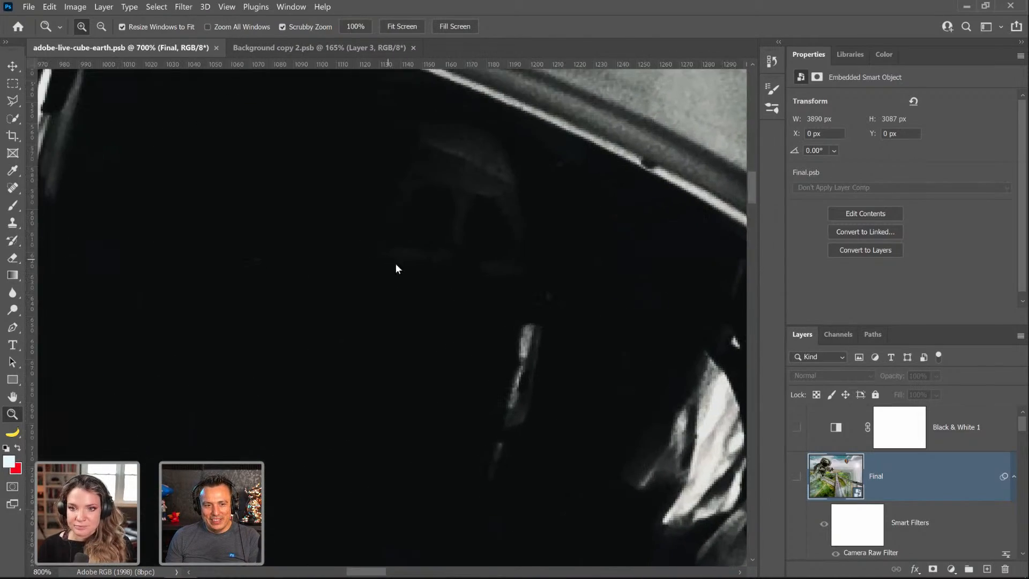
{"action": "key", "text": "ctrl+0"}
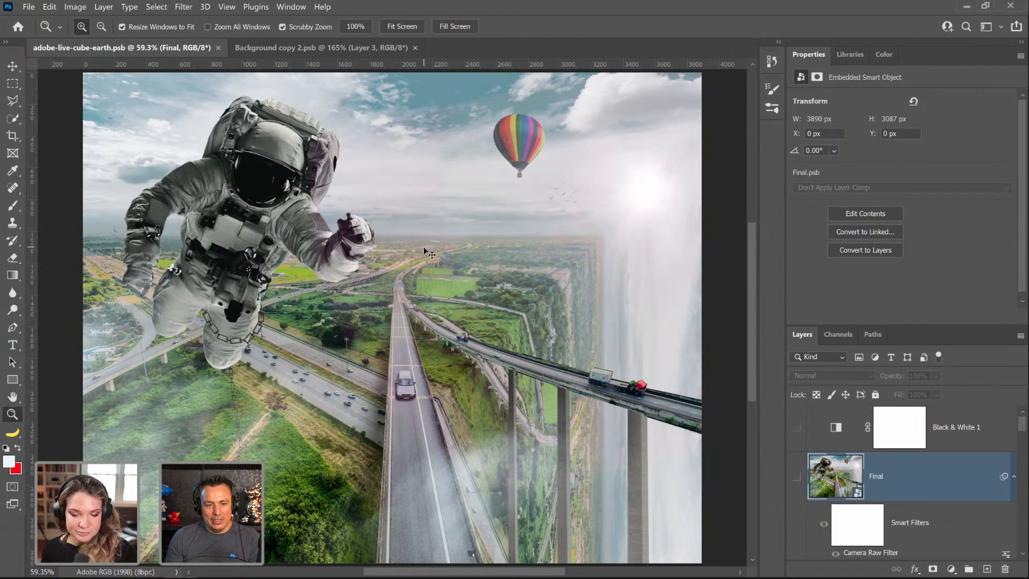
Step: Paste the copied framed portrait photo as a new layer directly above the Final smart object
{"action": "key", "text": "ctrl+v"}
{"action": "left_click", "coordinate": [392, 286]}
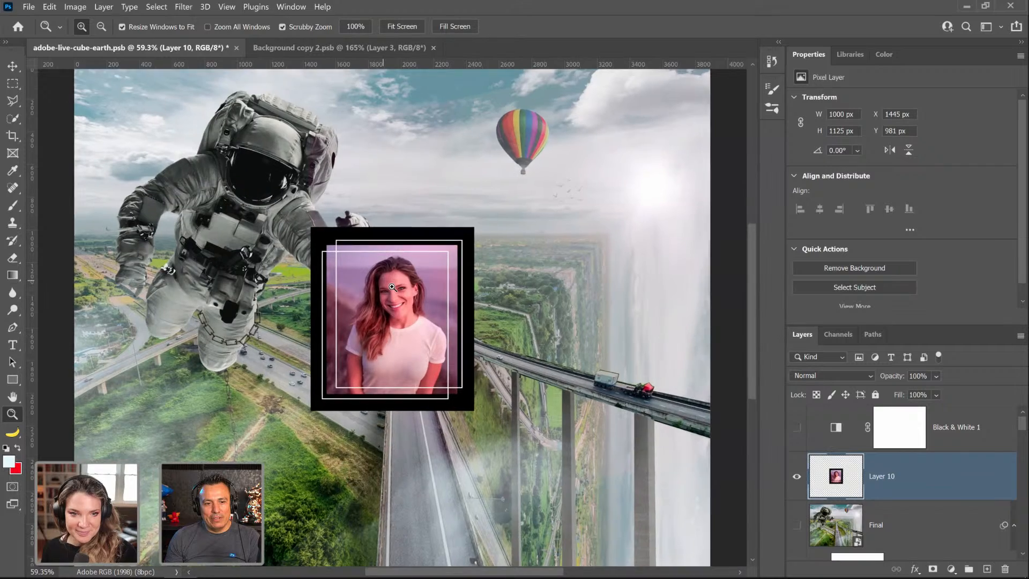
Step: Enlarge the framed portrait to about 156%, flip it horizontally, and rotate it about 7° clockwise
{"action": "key", "text": "ctrl+1"}
{"action": "key", "text": "v"}
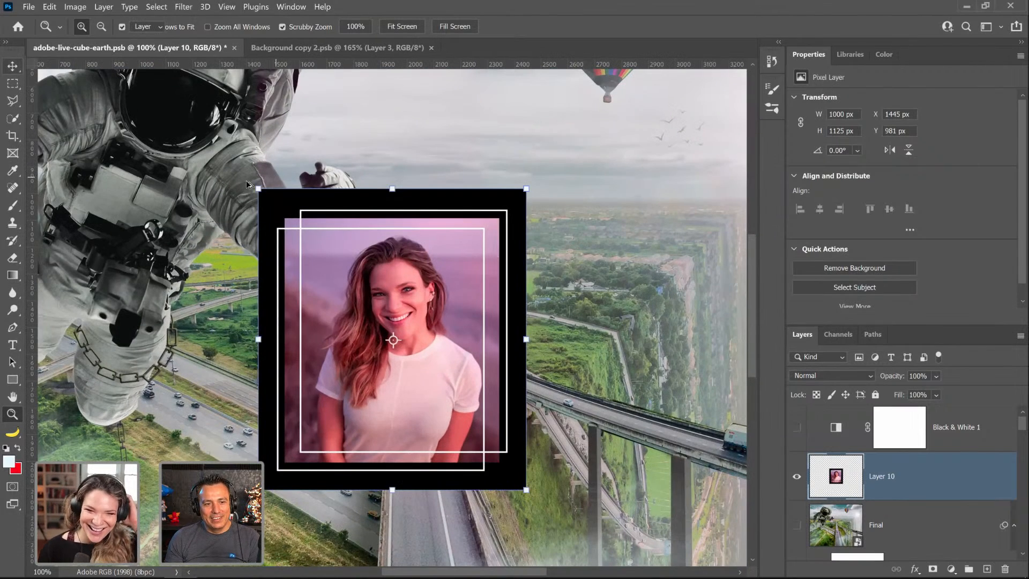
{"action": "left_click_drag", "start_coordinate": [258, 188], "coordinate": [183, 103]}
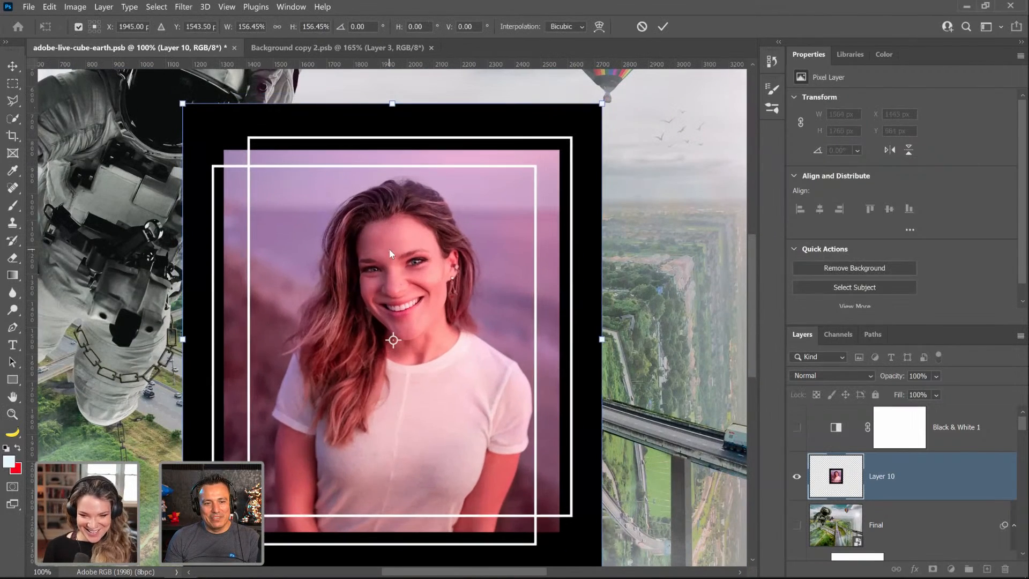
{"action": "right_click", "coordinate": [390, 253]}
{"action": "left_click", "coordinate": [456, 516]}
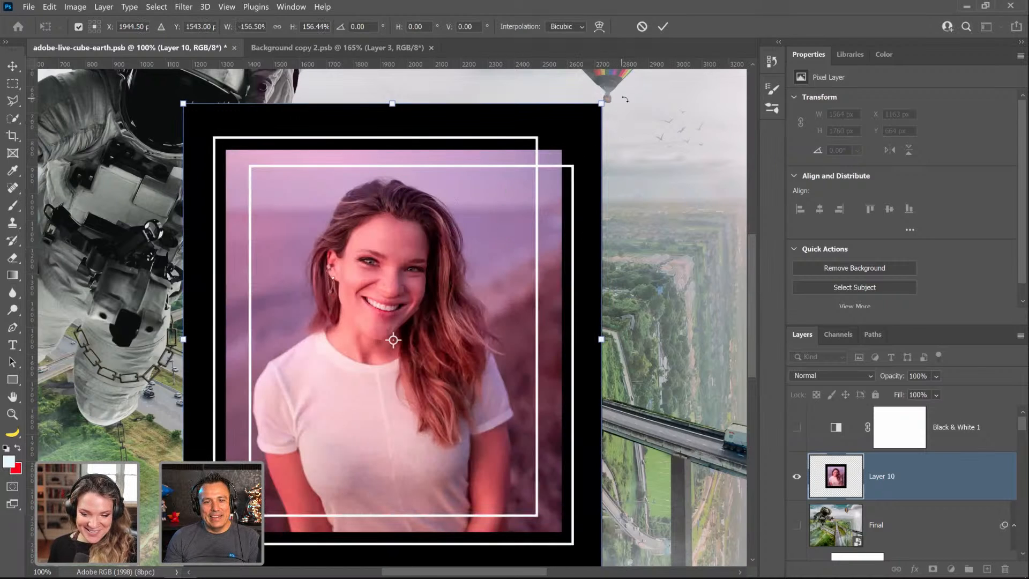
{"action": "left_click_drag", "start_coordinate": [625, 99], "coordinate": [651, 128]}
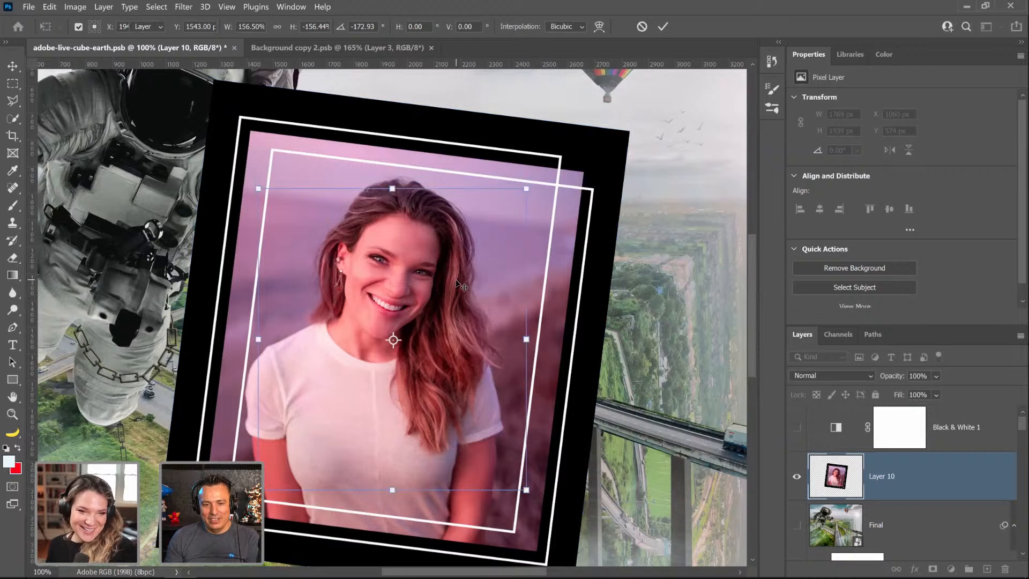
{"action": "key", "text": "Return"}
Step: Outline the woman's face with a freehand Lasso selection and turn it into a mask on the portrait layer
{"action": "left_click", "coordinate": [12, 101]}
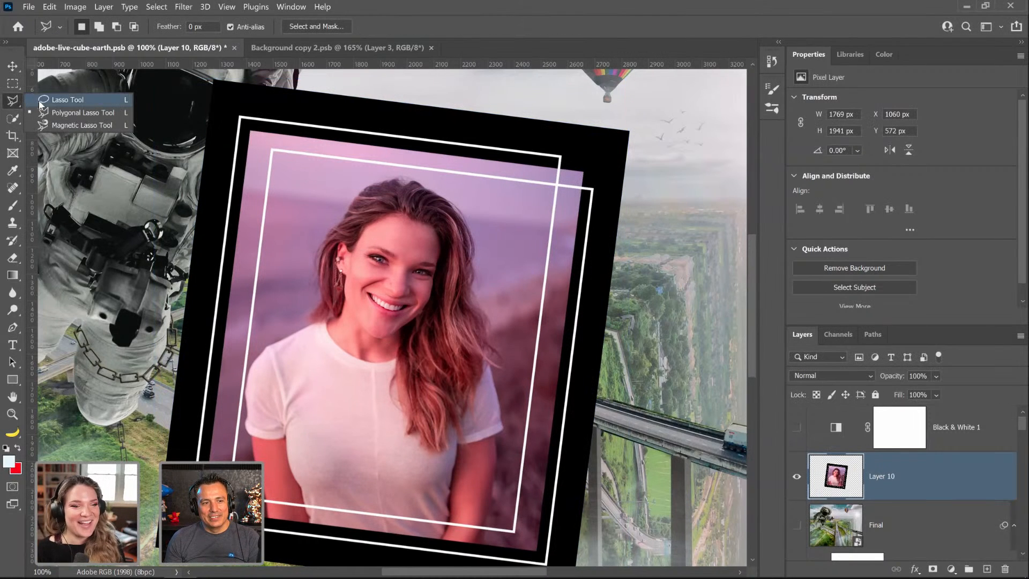
{"action": "left_click", "coordinate": [41, 101]}
{"action": "mouse_move", "coordinate": [437, 228]}
{"action": "left_mouse_down"}
{"action": "mouse_move", "coordinate": [433, 316]}
{"action": "mouse_move", "coordinate": [409, 344]}
{"action": "mouse_move", "coordinate": [382, 347]}
{"action": "mouse_move", "coordinate": [342, 301]}
{"action": "mouse_move", "coordinate": [333, 269]}
{"action": "mouse_move", "coordinate": [343, 226]}
{"action": "mouse_move", "coordinate": [378, 210]}
{"action": "mouse_move", "coordinate": [430, 214]}
{"action": "mouse_move", "coordinate": [456, 238]}
{"action": "left_mouse_up"}
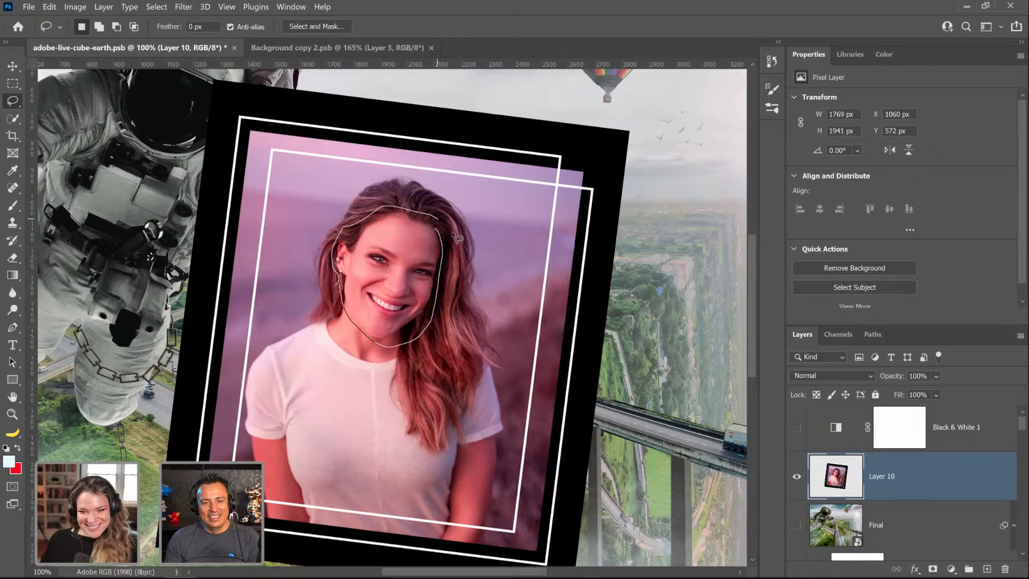
{"action": "left_click", "coordinate": [933, 569]}
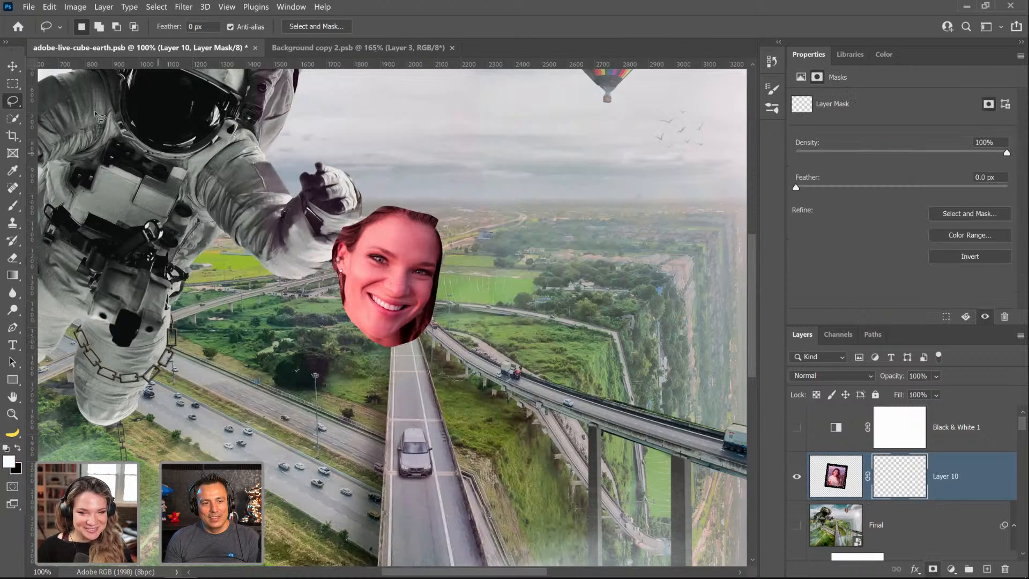
Step: Move the masked face onto the astronaut's helmet visor
{"action": "key", "text": "v"}
{"action": "left_click_drag", "start_coordinate": [414, 264], "coordinate": [263, 256]}
{"action": "mouse_move", "coordinate": [244, 192]}
{"action": "left_mouse_down"}
{"action": "mouse_move", "coordinate": [305, 249]}
{"action": "mouse_move", "coordinate": [249, 179]}
{"action": "left_mouse_up"}
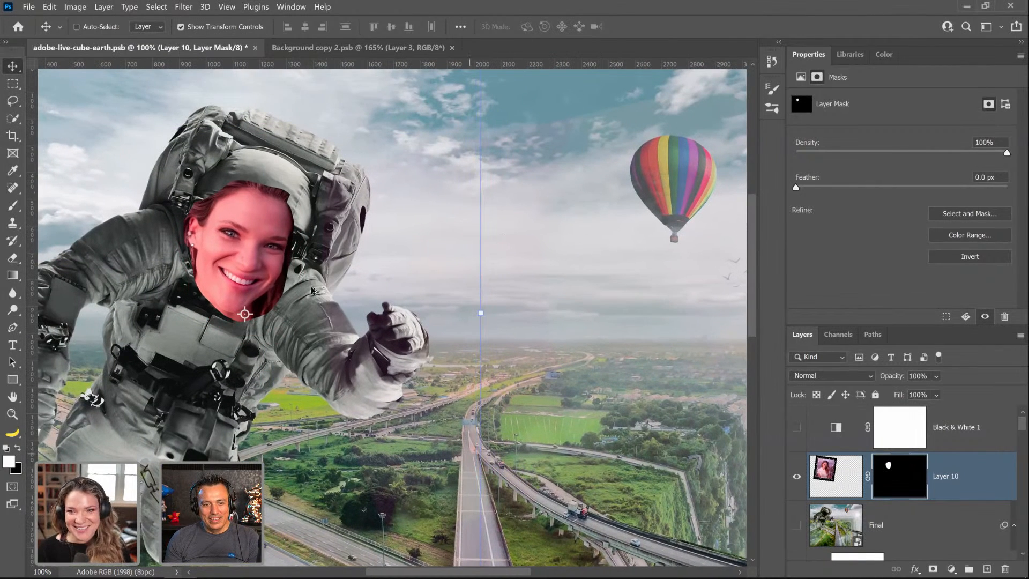
Step: Scale the masked face to about 77%, rotate it about 8.8° clockwise, and fit it inside the helmet opening
{"action": "scroll", "coordinate": [312, 290], "scroll_direction": "down", "scroll_amount": 2}
{"action": "key", "text": "ctrl+t"}
{"action": "left_click_drag", "start_coordinate": [443, 92], "coordinate": [394, 149]}
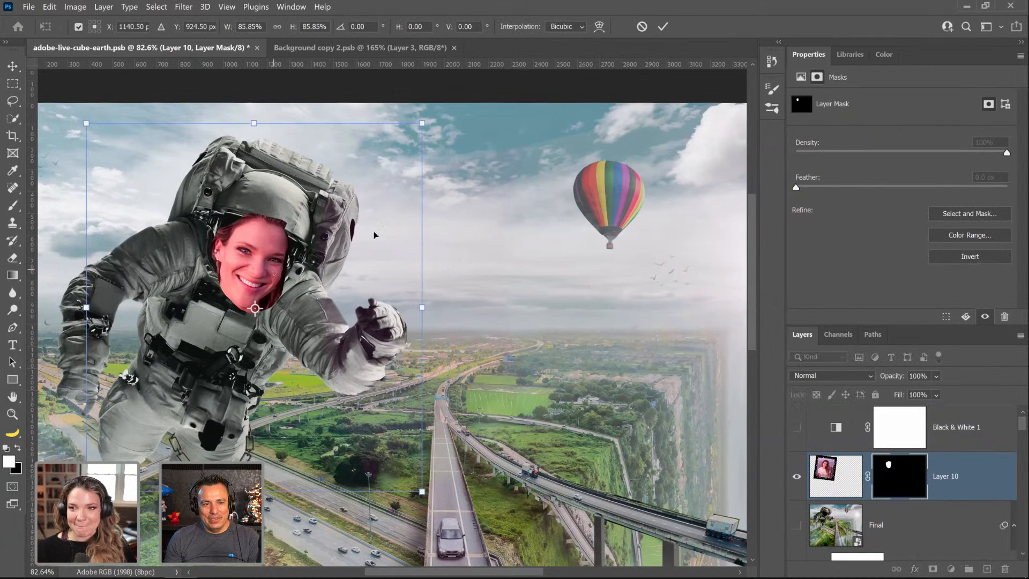
{"action": "mouse_move", "coordinate": [276, 276]}
{"action": "left_mouse_down"}
{"action": "mouse_move", "coordinate": [364, 241]}
{"action": "mouse_move", "coordinate": [290, 252]}
{"action": "mouse_move", "coordinate": [278, 265]}
{"action": "left_mouse_up"}
{"action": "left_click_drag", "start_coordinate": [422, 105], "coordinate": [451, 165]}
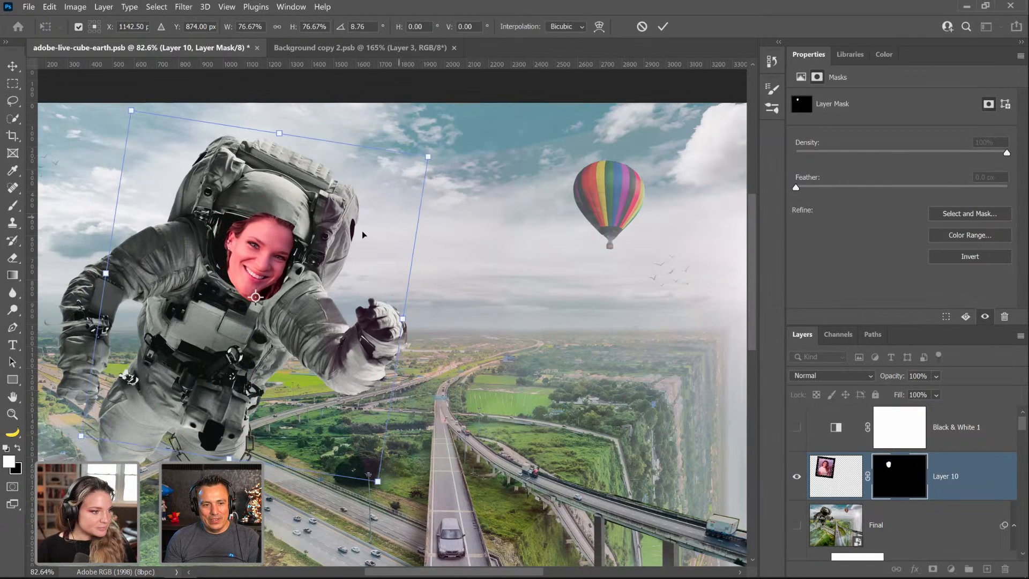
{"action": "left_click_drag", "start_coordinate": [362, 234], "coordinate": [352, 225]}
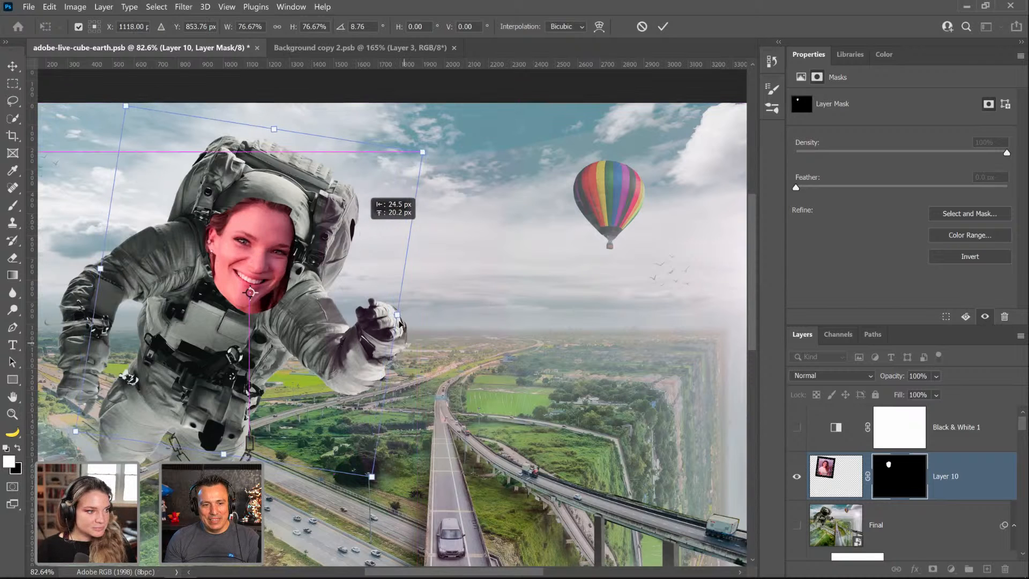
{"action": "left_click_drag", "start_coordinate": [399, 323], "coordinate": [399, 323]}
{"action": "key", "text": "Return"}
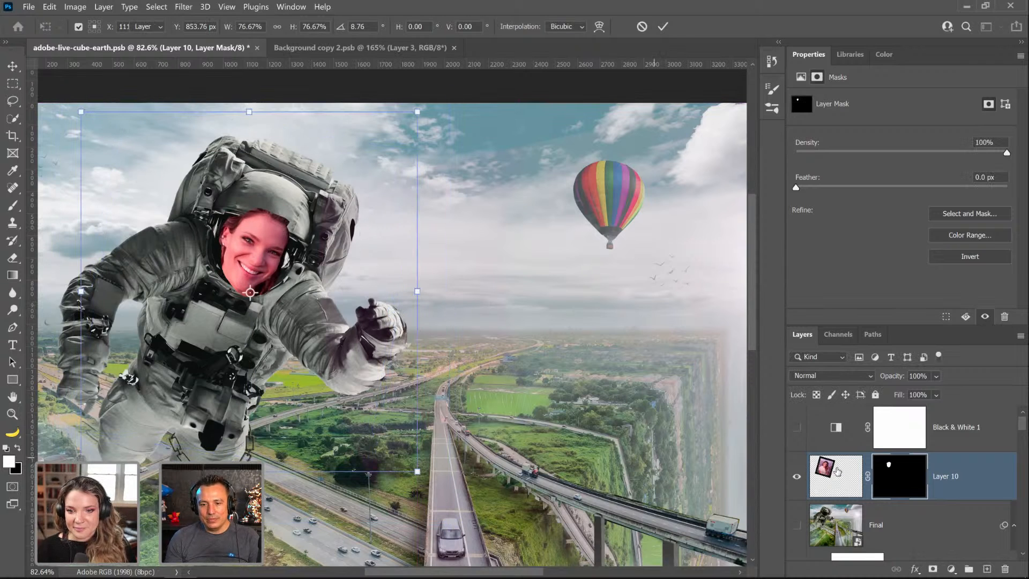
Step: Try the Luminosity blend mode on the face layer and return it to Normal
{"action": "left_click", "coordinate": [838, 376]}
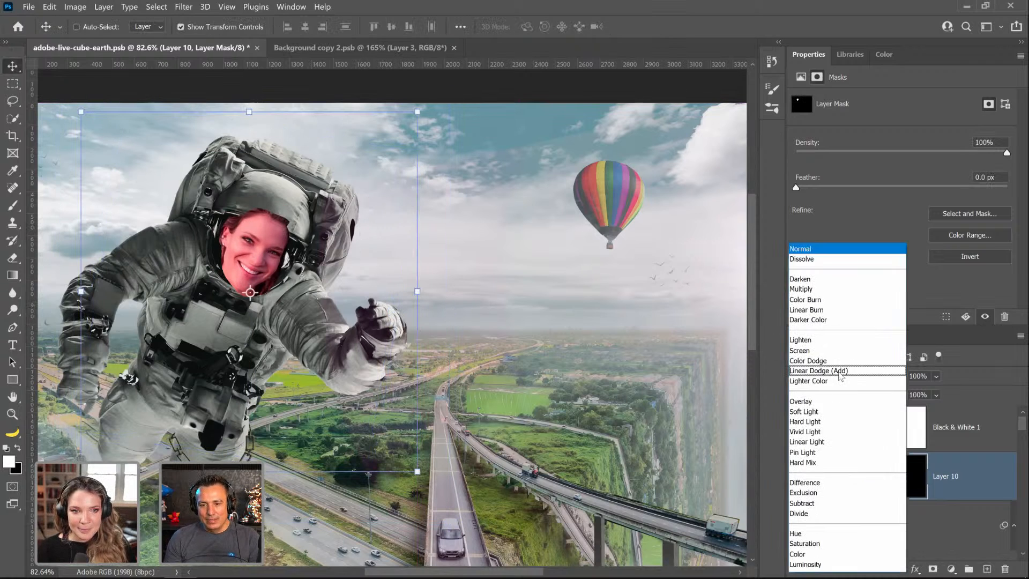
{"action": "left_click", "coordinate": [813, 564]}
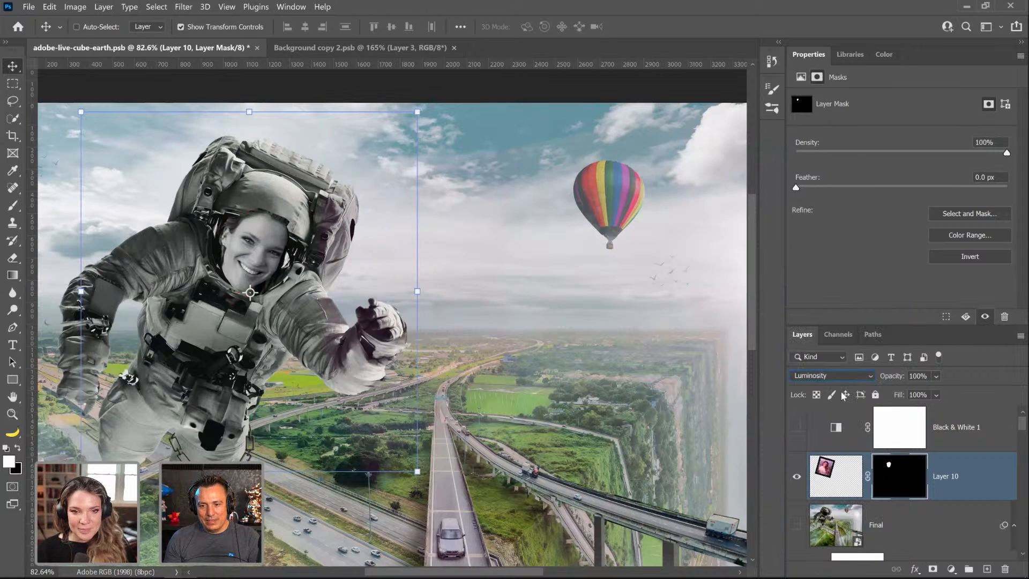
{"action": "left_click", "coordinate": [836, 378]}
{"action": "left_click", "coordinate": [814, 248]}
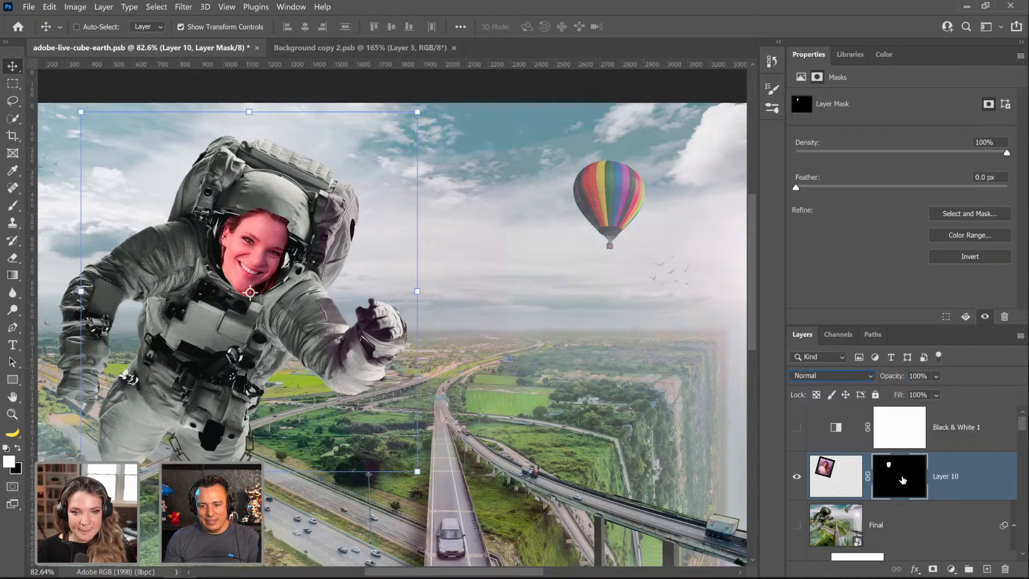
Step: Place the masked face layer in a new layer group and add a white layer mask to the group
{"action": "left_click", "coordinate": [969, 568]}
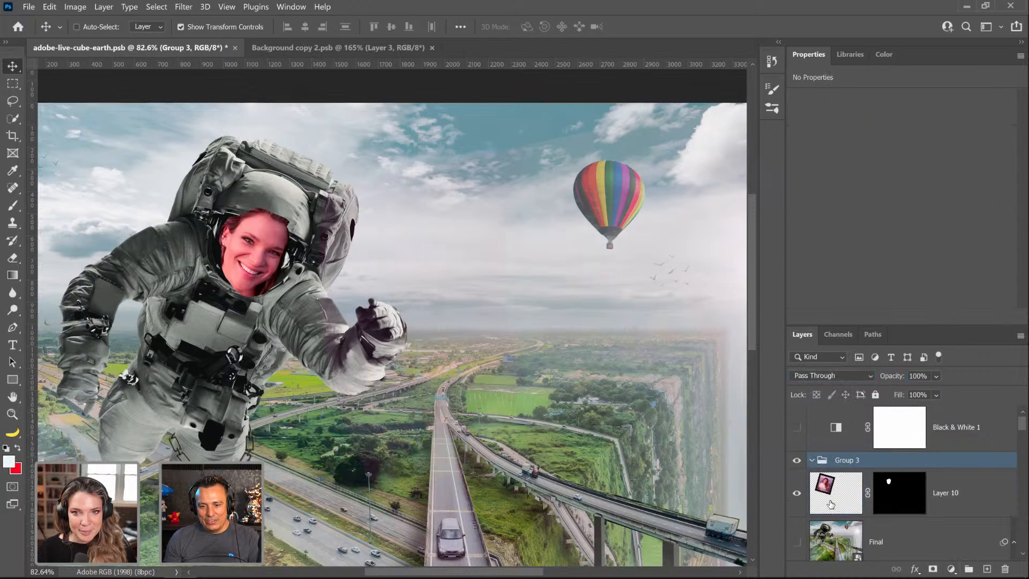
{"action": "left_click_drag", "start_coordinate": [841, 510], "coordinate": [824, 467]}
{"action": "left_click", "coordinate": [812, 464]}
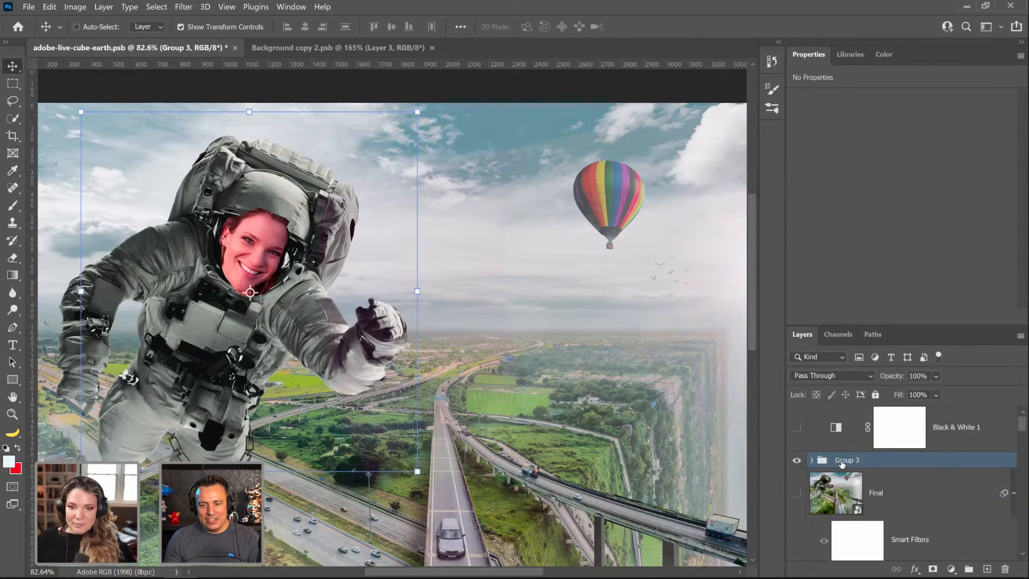
{"action": "left_click", "coordinate": [933, 568]}
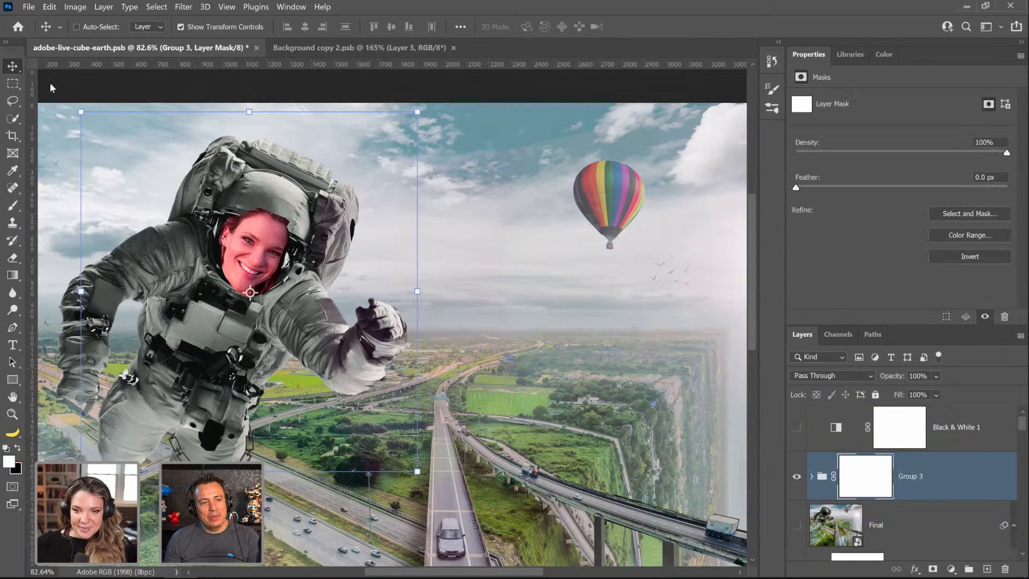
Step: Paint black on the group mask with a 400 px brush to hide the face's upper edge beneath the helmet rim
{"action": "left_click", "coordinate": [12, 206]}
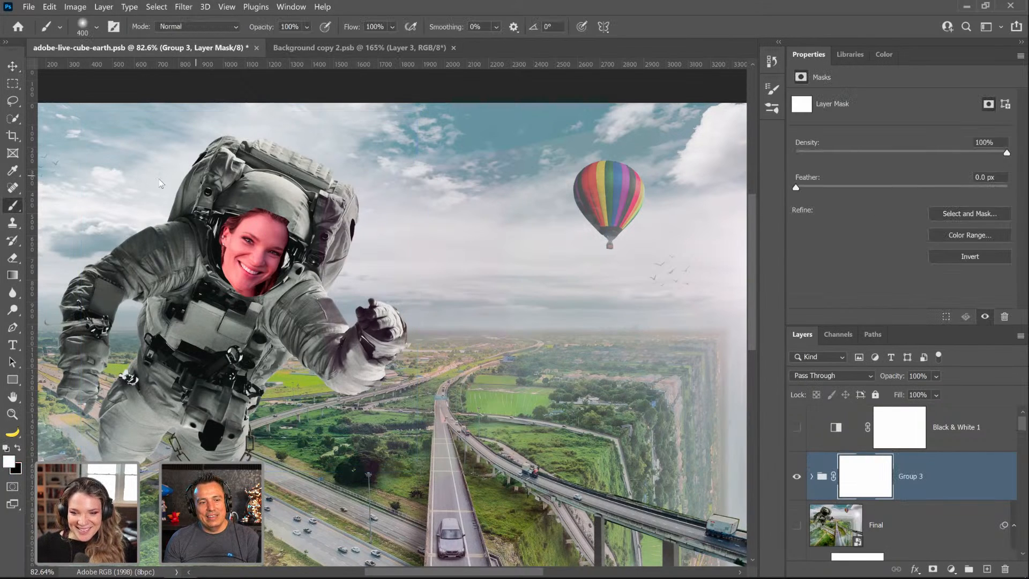
{"action": "left_click", "coordinate": [18, 449]}
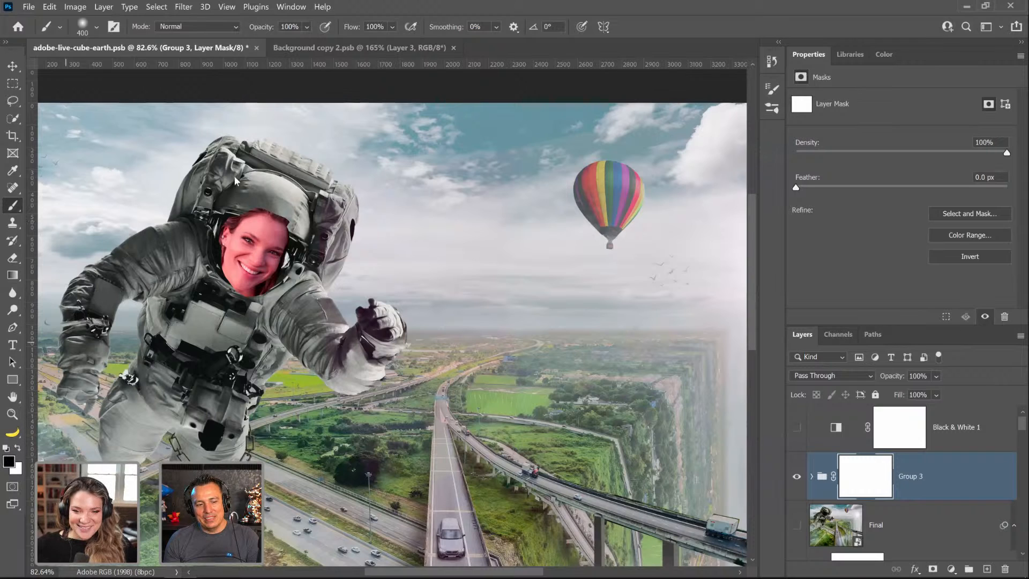
{"action": "mouse_move", "coordinate": [246, 183]}
{"action": "left_mouse_down"}
{"action": "mouse_move", "coordinate": [278, 183]}
{"action": "mouse_move", "coordinate": [262, 188]}
{"action": "mouse_move", "coordinate": [301, 236]}
{"action": "left_mouse_up"}
Step: Reduce the brush to 80 px and paint black on the group mask around the face's sides and chin to fit the helmet
{"action": "key", "text": "["}
{"action": "key", "text": "["}
{"action": "key", "text": "["}
{"action": "key", "text": "["}
{"action": "key", "text": "["}
{"action": "key", "text": "["}
{"action": "key", "text": "["}
{"action": "key", "text": "["}
{"action": "key", "text": "["}
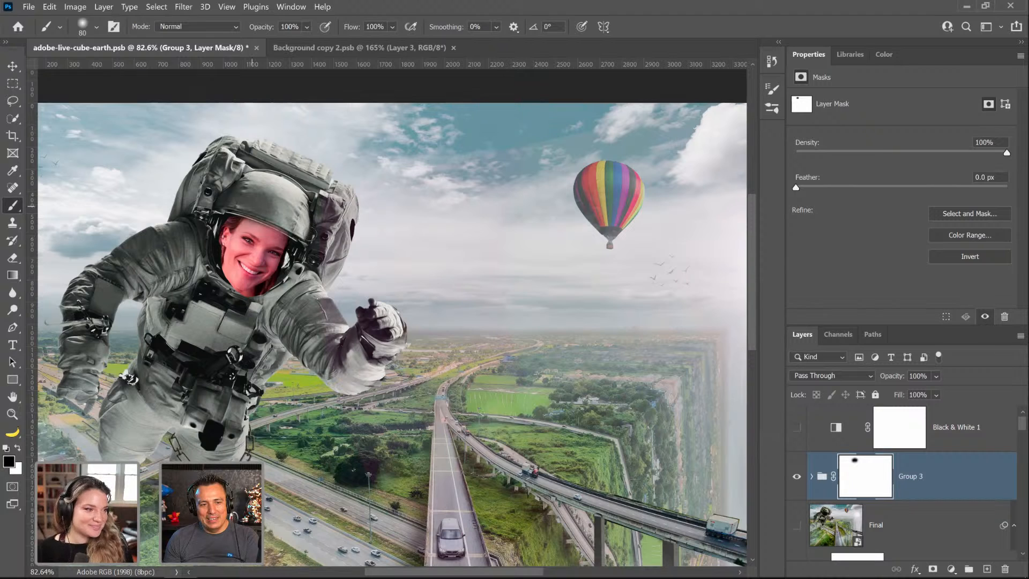
{"action": "mouse_move", "coordinate": [220, 213]}
{"action": "left_mouse_down"}
{"action": "mouse_move", "coordinate": [214, 253]}
{"action": "mouse_move", "coordinate": [236, 303]}
{"action": "left_mouse_up"}
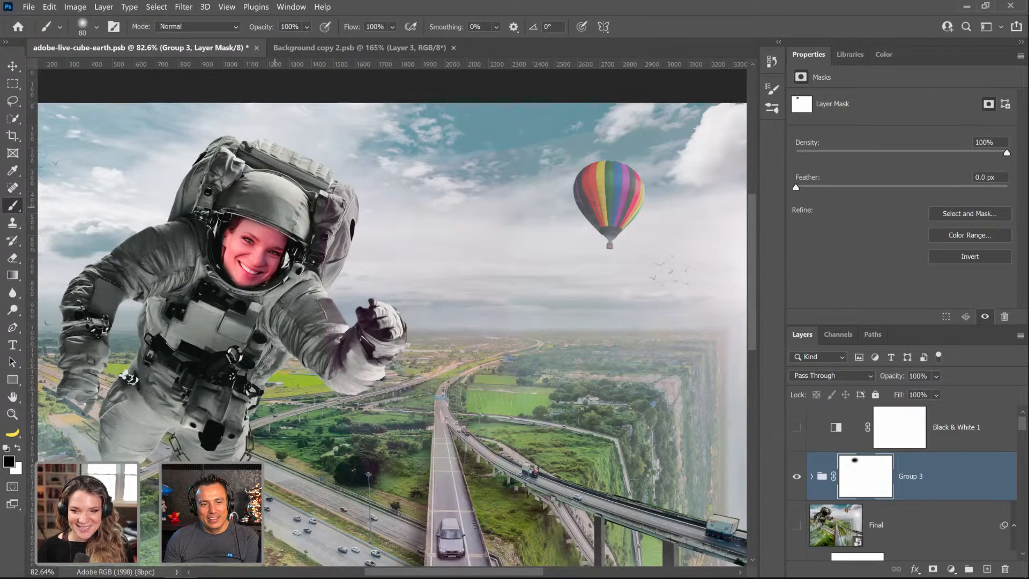
{"action": "mouse_move", "coordinate": [214, 277]}
{"action": "left_mouse_down"}
{"action": "mouse_move", "coordinate": [213, 241]}
{"action": "mouse_move", "coordinate": [225, 225]}
{"action": "left_mouse_up"}
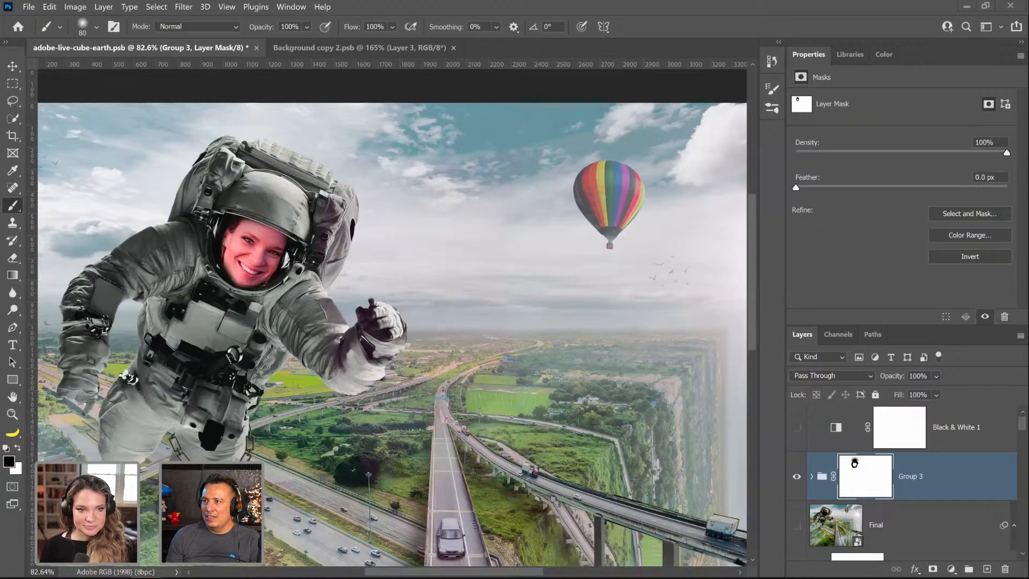
Step: Switch to the browser's Behance portfolio and open the Contemporary Living Space - 3D Scene in Dimension CC project
{"action": "key", "text": "alt+Tab"}
{"action": "left_click", "coordinate": [242, 11]}
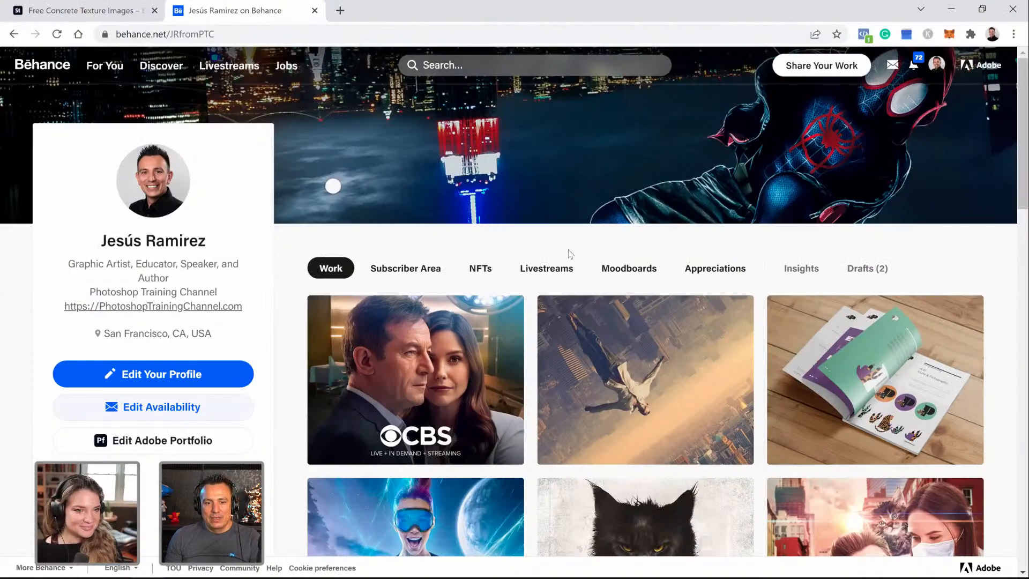
{"action": "scroll", "coordinate": [544, 266], "scroll_direction": "down", "scroll_amount": 11}
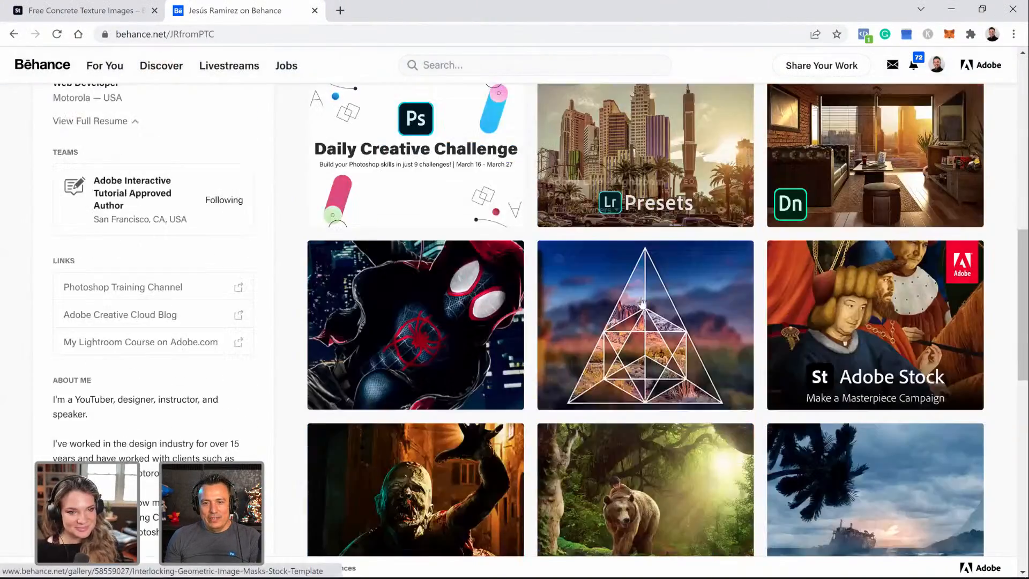
{"action": "left_click", "coordinate": [909, 139]}
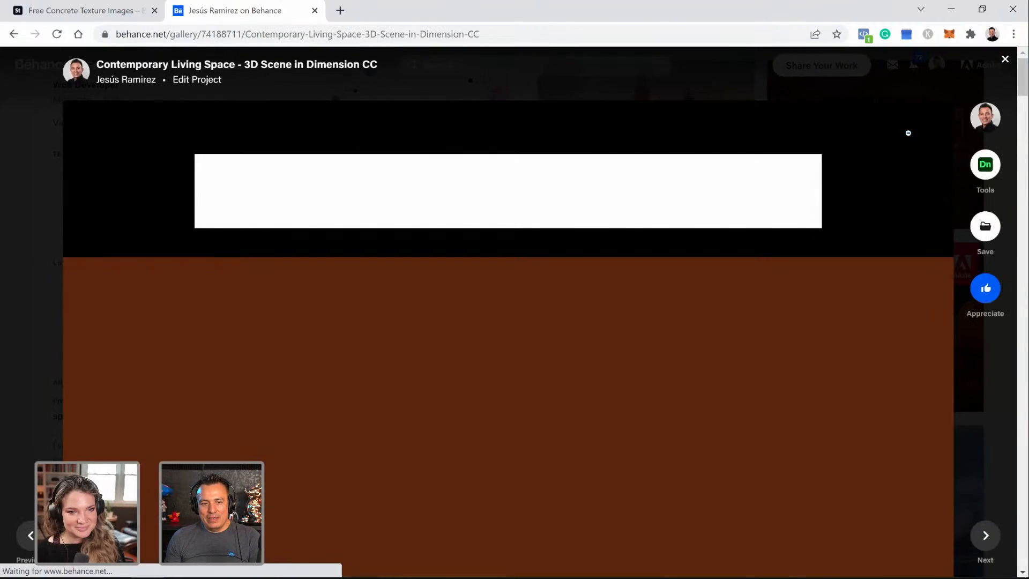
Step: Examine the living space renders, including the room details, the stickered laptop, and the high-resolution thumbnails
{"action": "scroll", "coordinate": [906, 142], "scroll_direction": "down", "scroll_amount": 5}
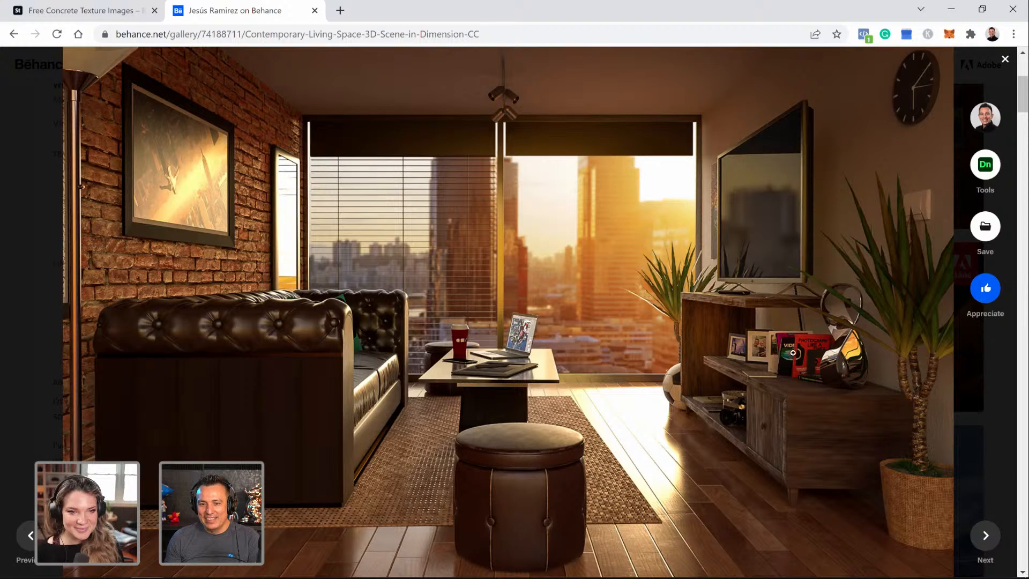
{"action": "scroll", "coordinate": [675, 384], "scroll_direction": "down", "scroll_amount": 5}
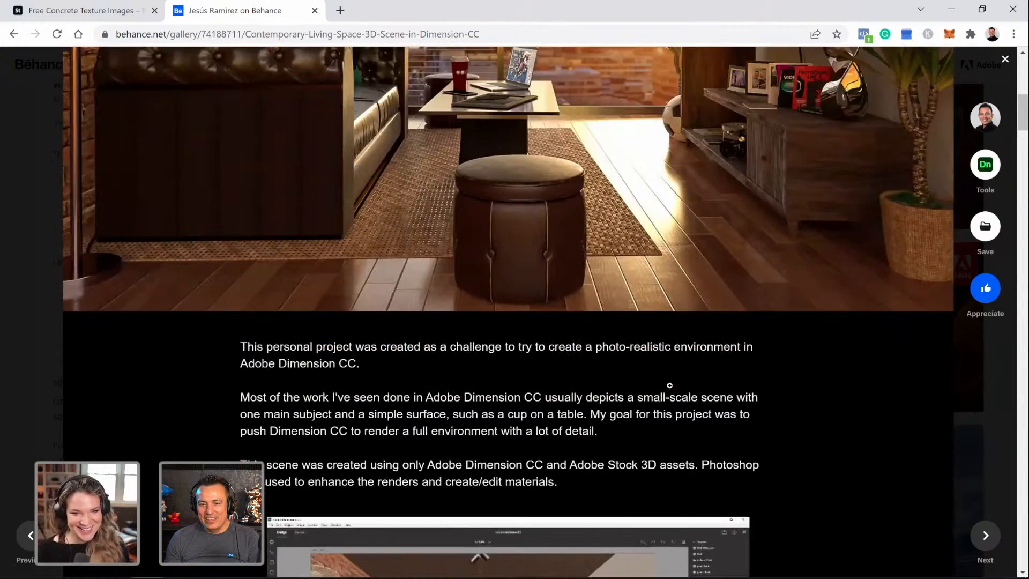
{"action": "scroll", "coordinate": [669, 385], "scroll_direction": "down", "scroll_amount": 20}
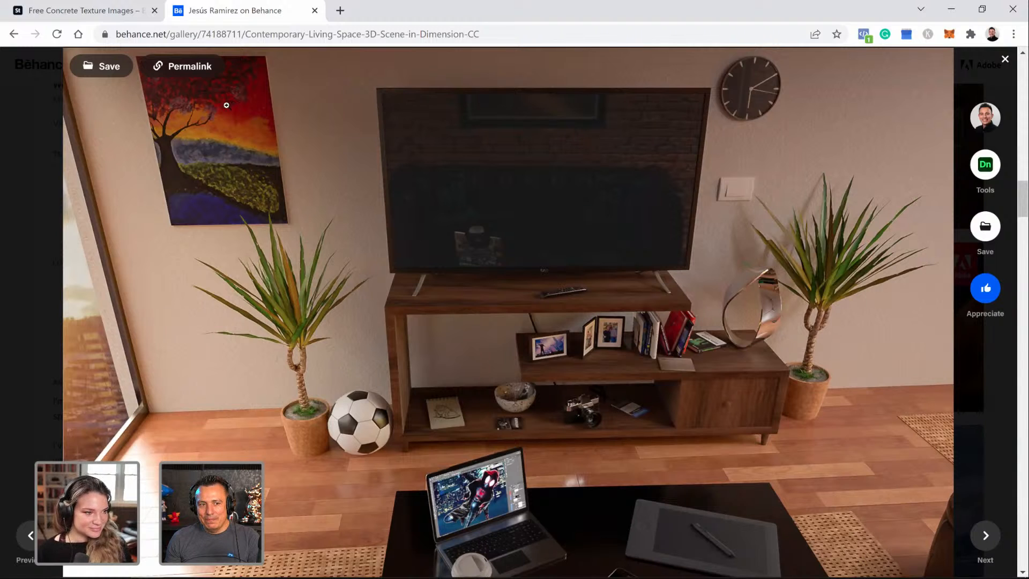
{"action": "scroll", "coordinate": [601, 442], "scroll_direction": "down", "scroll_amount": 1}
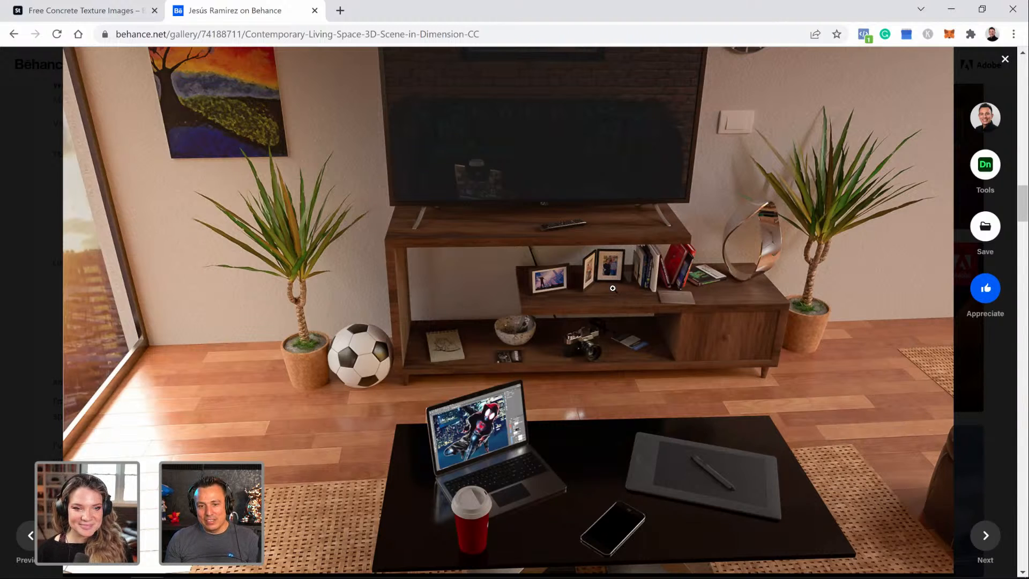
{"action": "scroll", "coordinate": [610, 298], "scroll_direction": "down", "scroll_amount": 3}
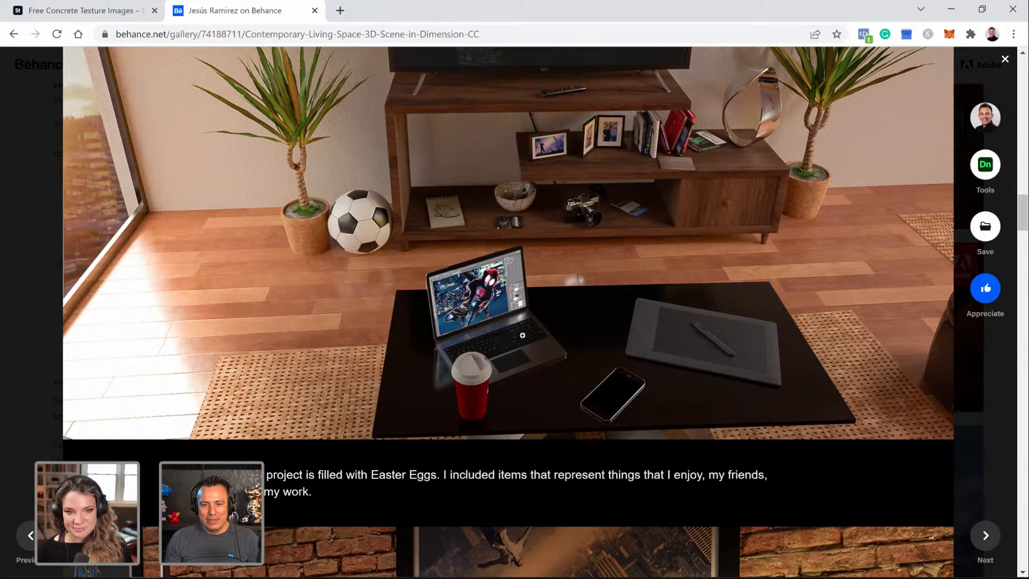
{"action": "scroll", "coordinate": [522, 335], "scroll_direction": "down", "scroll_amount": 10}
{"action": "scroll", "coordinate": [458, 216], "scroll_direction": "up", "scroll_amount": 1}
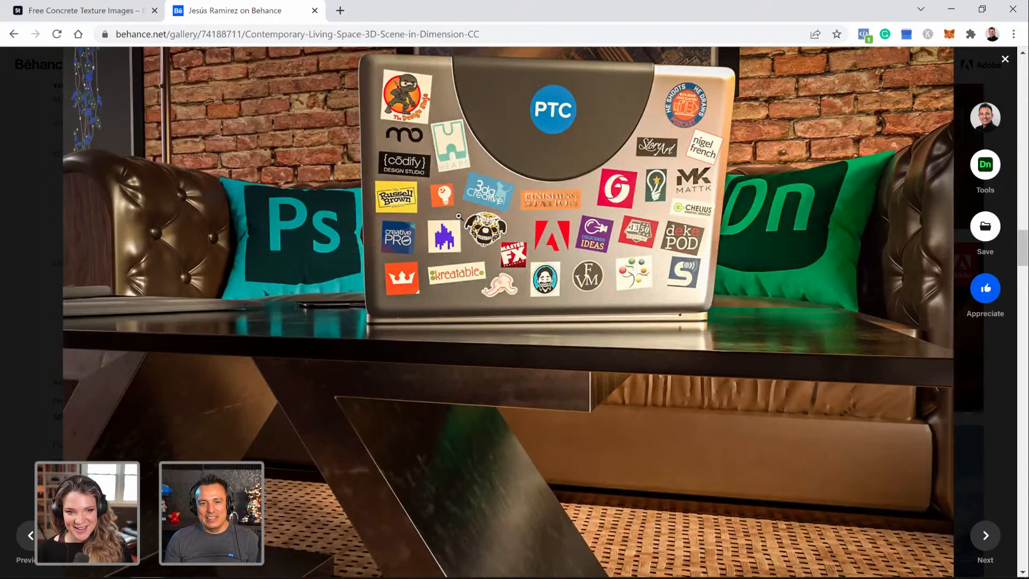
{"action": "scroll", "coordinate": [459, 216], "scroll_direction": "up", "scroll_amount": 1}
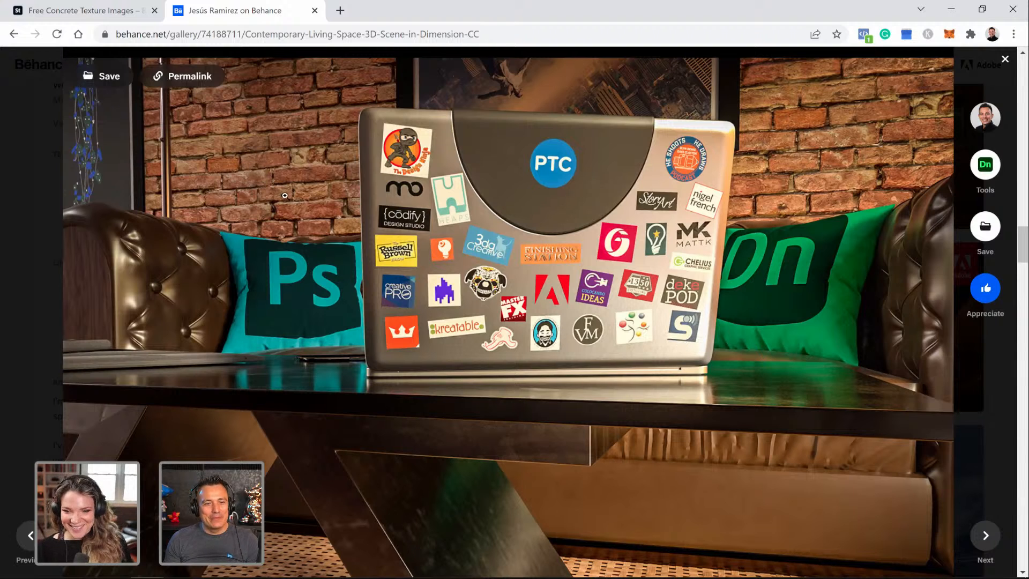
{"action": "scroll", "coordinate": [644, 366], "scroll_direction": "down", "scroll_amount": 10}
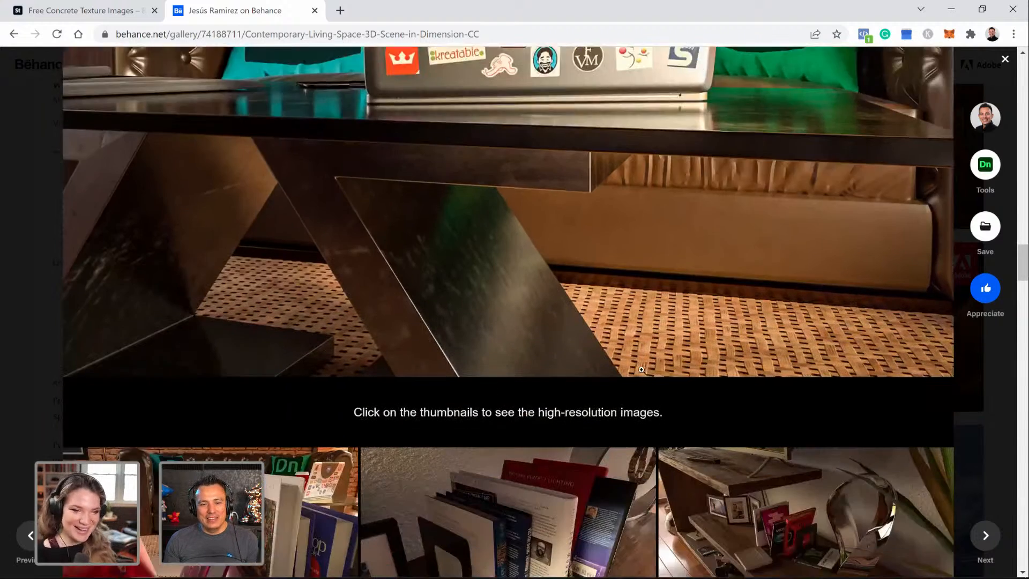
{"action": "scroll", "coordinate": [643, 366], "scroll_direction": "down", "scroll_amount": 2}
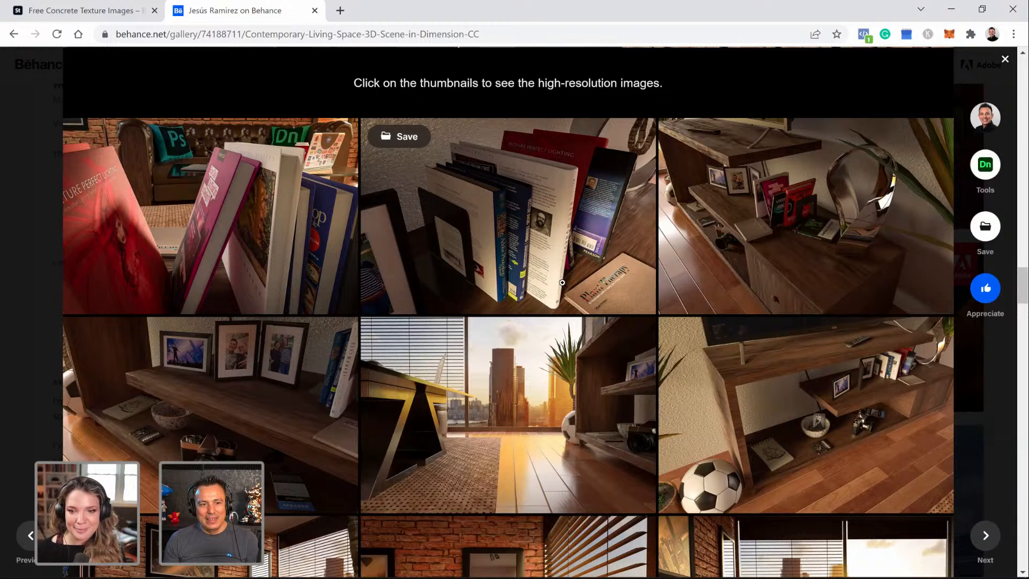
Step: Examine the remaining high-resolution thumbnails, the elevated view of the whole living room, and the stickered laptop render again
{"action": "scroll", "coordinate": [563, 282], "scroll_direction": "down", "scroll_amount": 2}
{"action": "scroll", "coordinate": [297, 292], "scroll_direction": "down", "scroll_amount": 2}
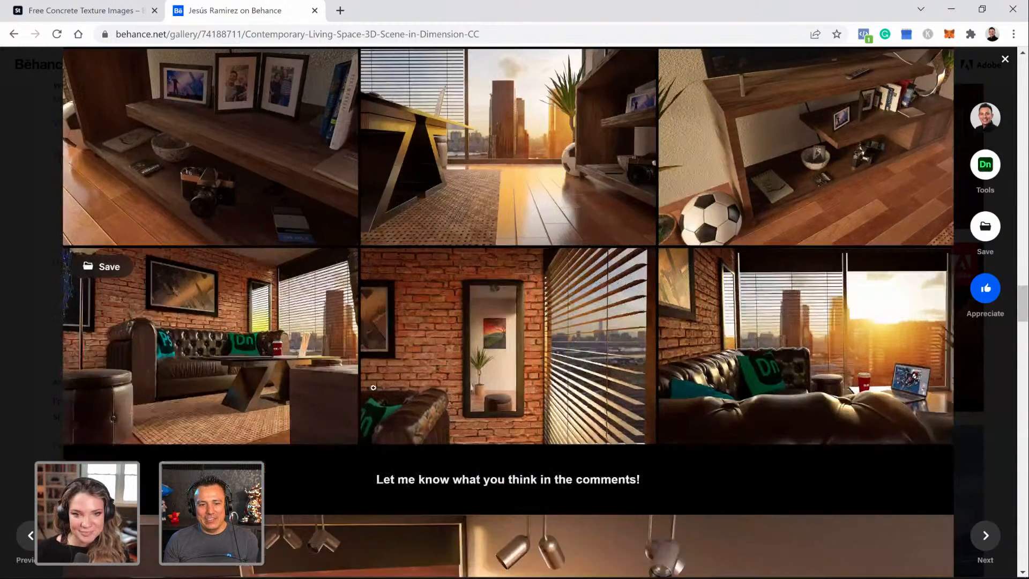
{"action": "scroll", "coordinate": [625, 387], "scroll_direction": "down", "scroll_amount": 7}
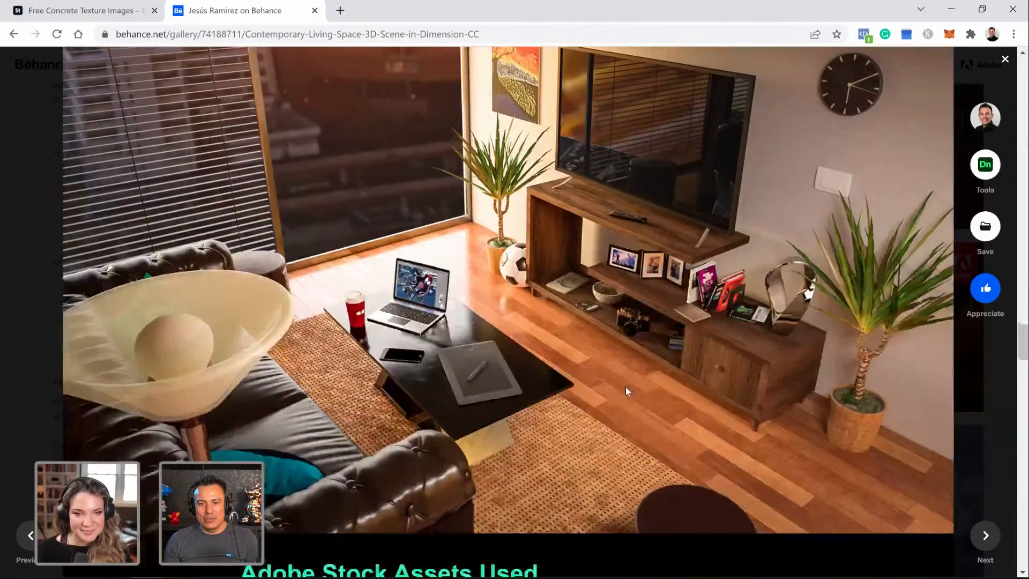
{"action": "scroll", "coordinate": [625, 387], "scroll_direction": "down", "scroll_amount": 3}
{"action": "scroll", "coordinate": [622, 387], "scroll_direction": "up", "scroll_amount": 5}
{"action": "scroll", "coordinate": [600, 356], "scroll_direction": "up", "scroll_amount": 1}
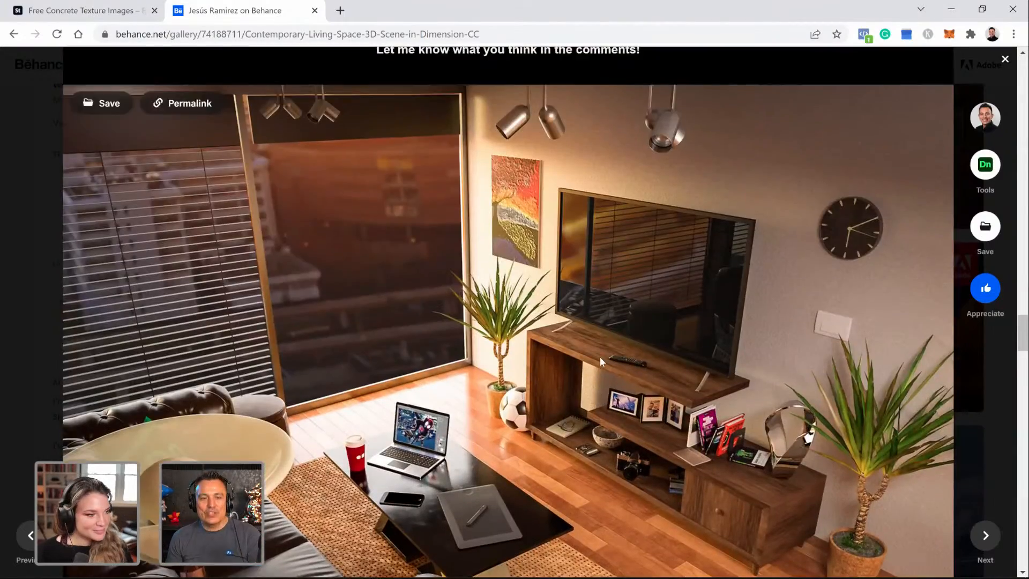
{"action": "scroll", "coordinate": [600, 356], "scroll_direction": "up", "scroll_amount": 18}
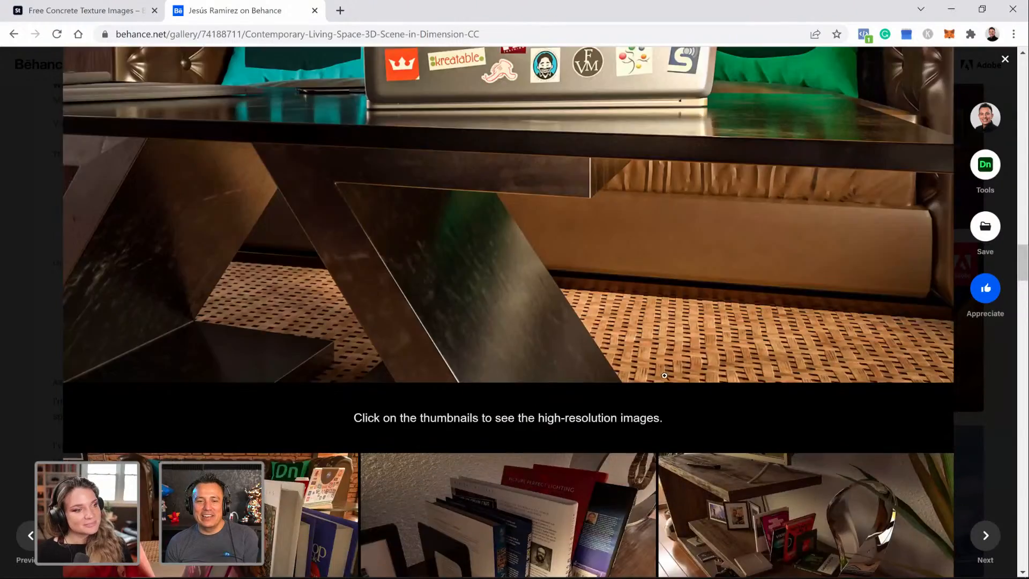
{"action": "scroll", "coordinate": [664, 375], "scroll_direction": "up", "scroll_amount": 5}
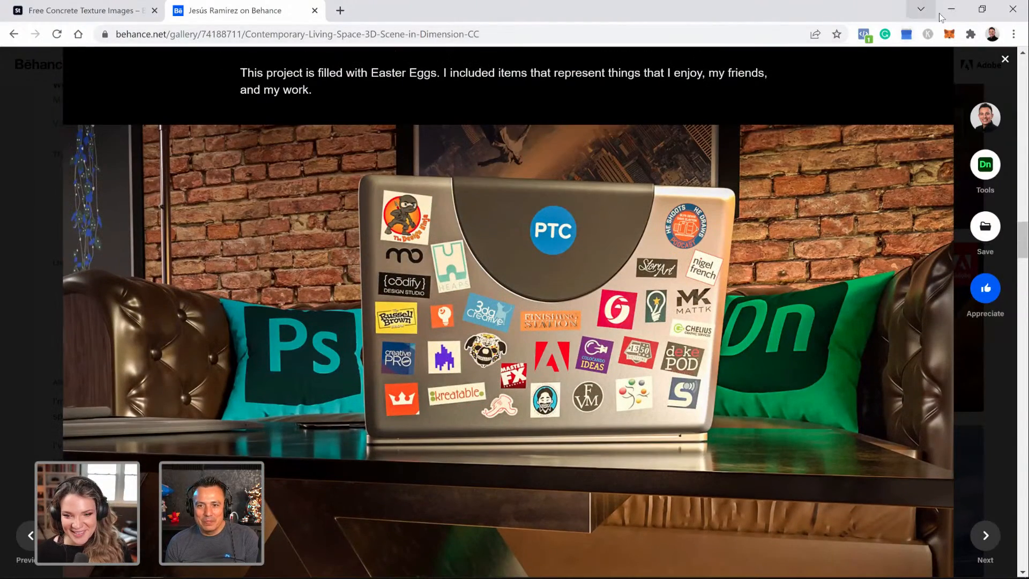
Step: Switch back to Photoshop and add a black Solid Color fill above Layer 10 in Group 3, clipped to it at 75% opacity
{"action": "left_click", "coordinate": [950, 10]}
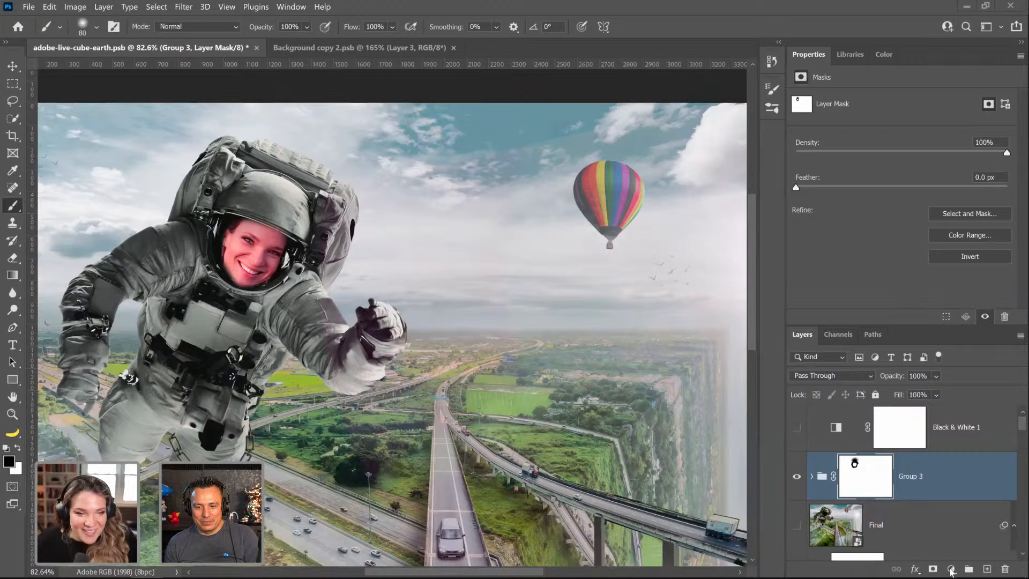
{"action": "left_click", "coordinate": [812, 476]}
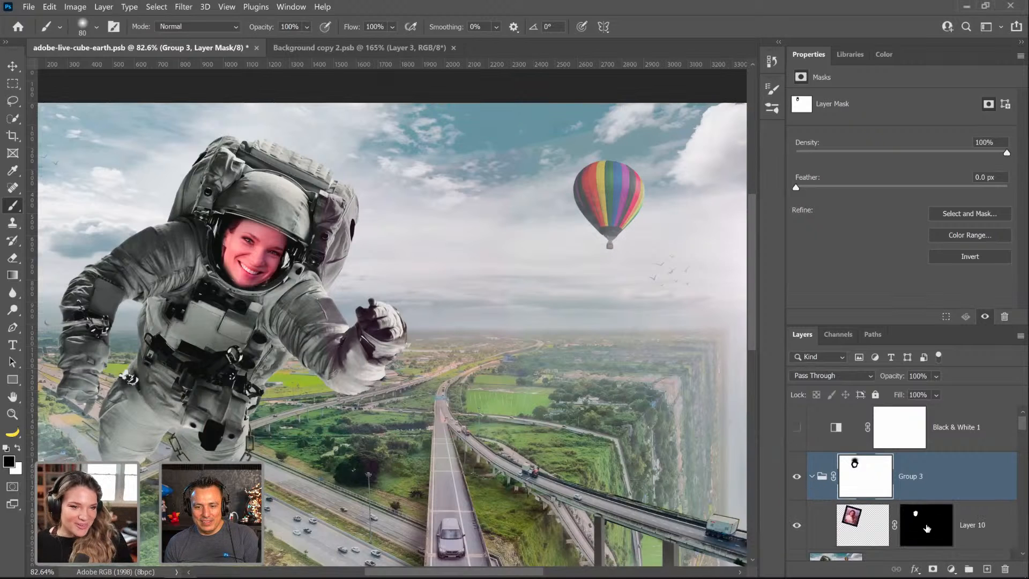
{"action": "left_click", "coordinate": [982, 540]}
{"action": "left_click", "coordinate": [951, 570]}
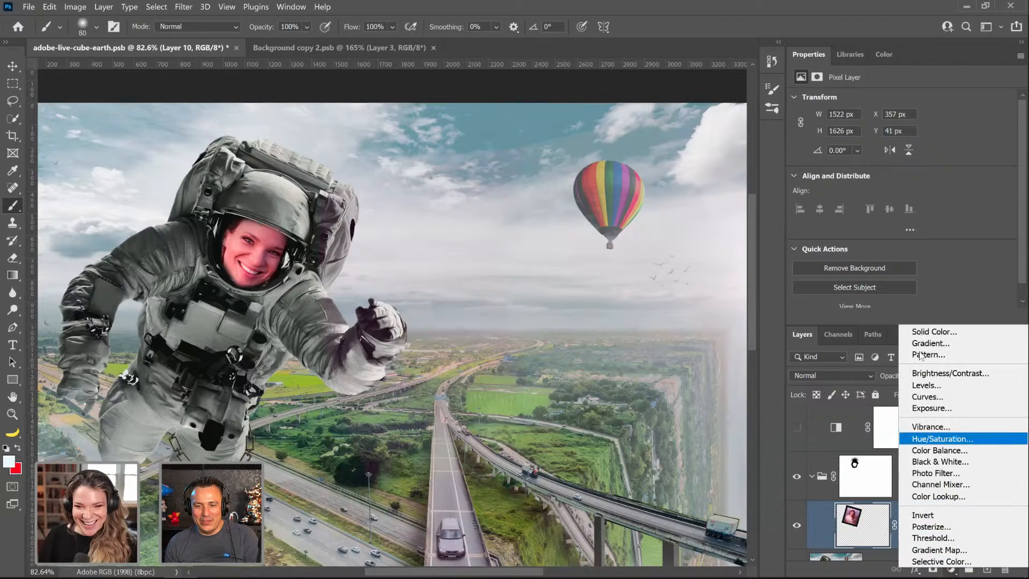
{"action": "left_click", "coordinate": [926, 330]}
{"action": "left_click_drag", "start_coordinate": [526, 300], "coordinate": [440, 393]}
{"action": "left_click", "coordinate": [746, 192]}
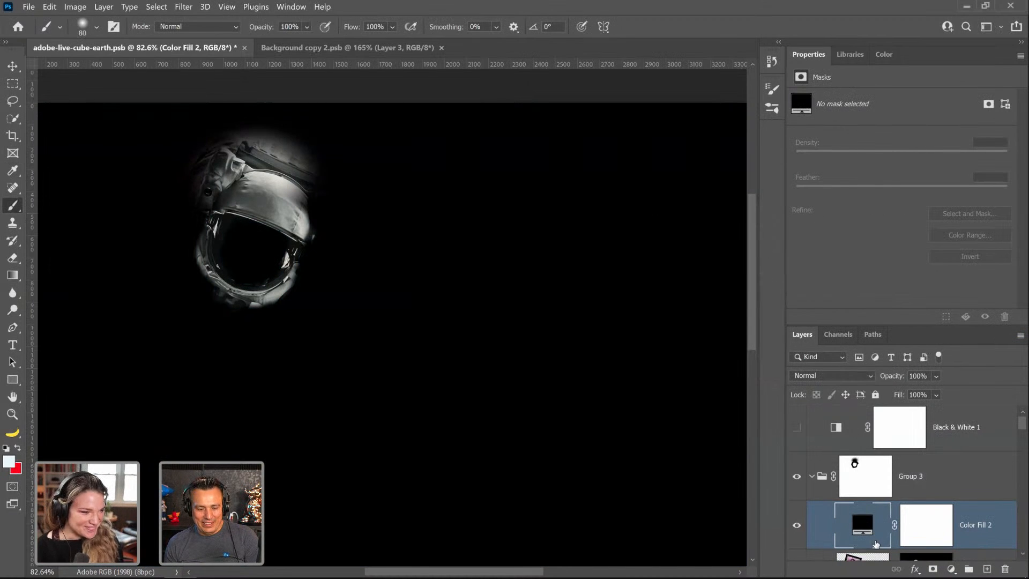
{"action": "left_click", "coordinate": [860, 500], "text": "alt"}
{"action": "left_click_drag", "start_coordinate": [896, 379], "coordinate": [884, 381]}
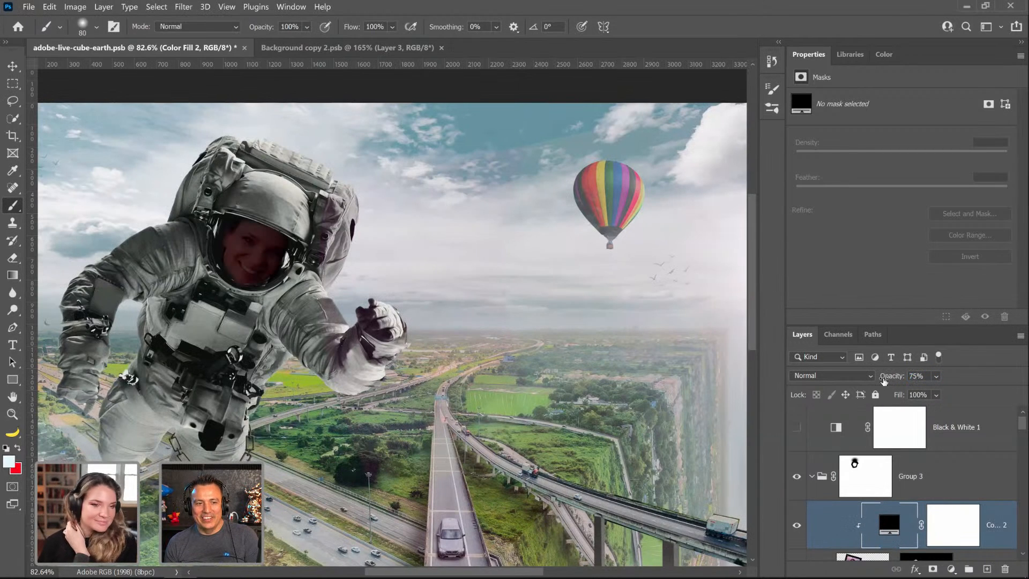
Step: Scale the Layer 10 portrait to about 91% and move it slightly upward inside the helmet
{"action": "scroll", "coordinate": [886, 483], "scroll_direction": "down", "scroll_amount": 1}
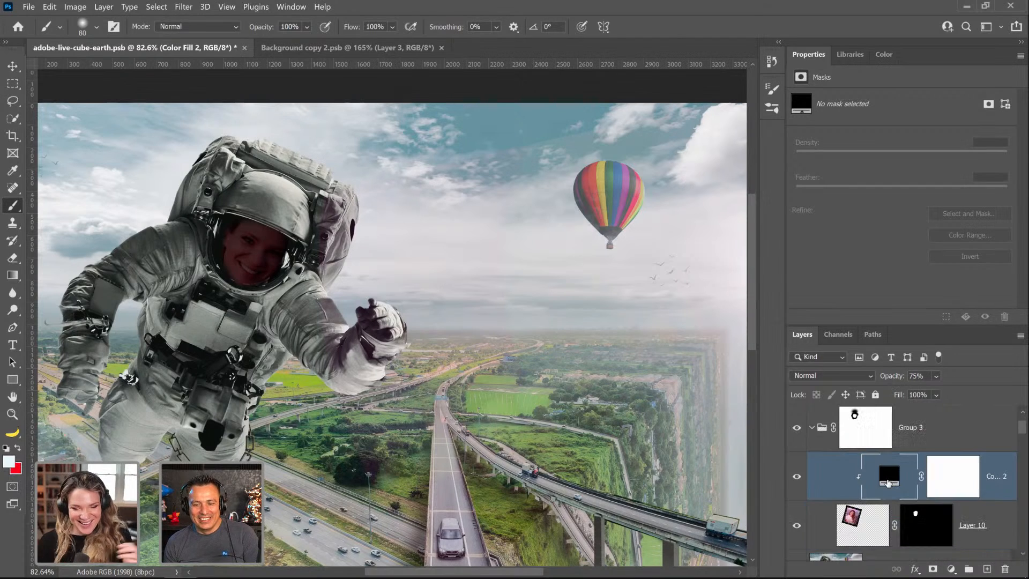
{"action": "left_click", "coordinate": [873, 525]}
{"action": "key", "text": "ctrl+t"}
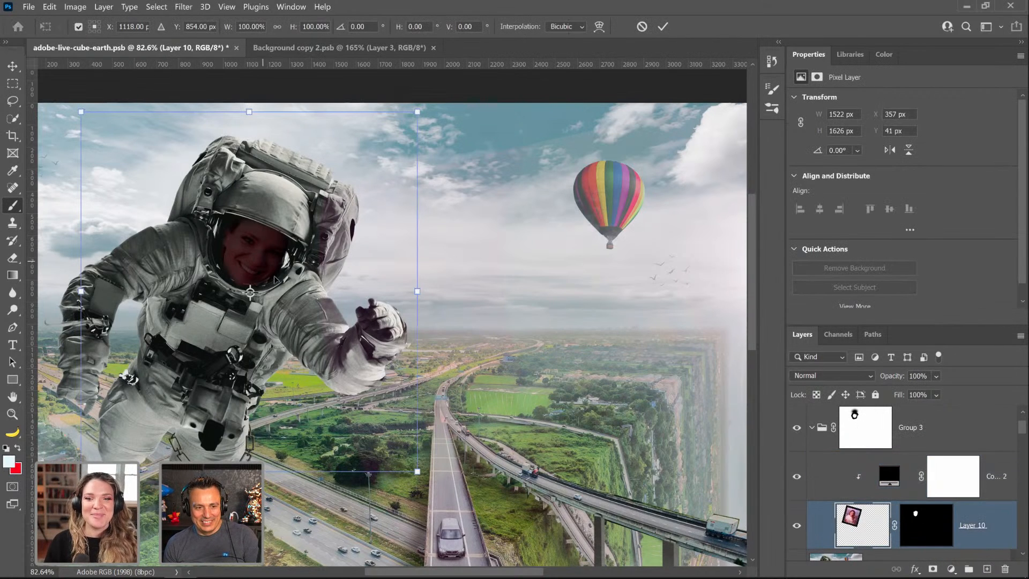
{"action": "left_click_drag", "start_coordinate": [81, 471], "coordinate": [96, 455]}
{"action": "left_click_drag", "start_coordinate": [281, 292], "coordinate": [277, 281]}
{"action": "key", "text": "Return"}
Step: Add a new empty layer above the black fill and clip it to the face layer
{"action": "key", "text": "b"}
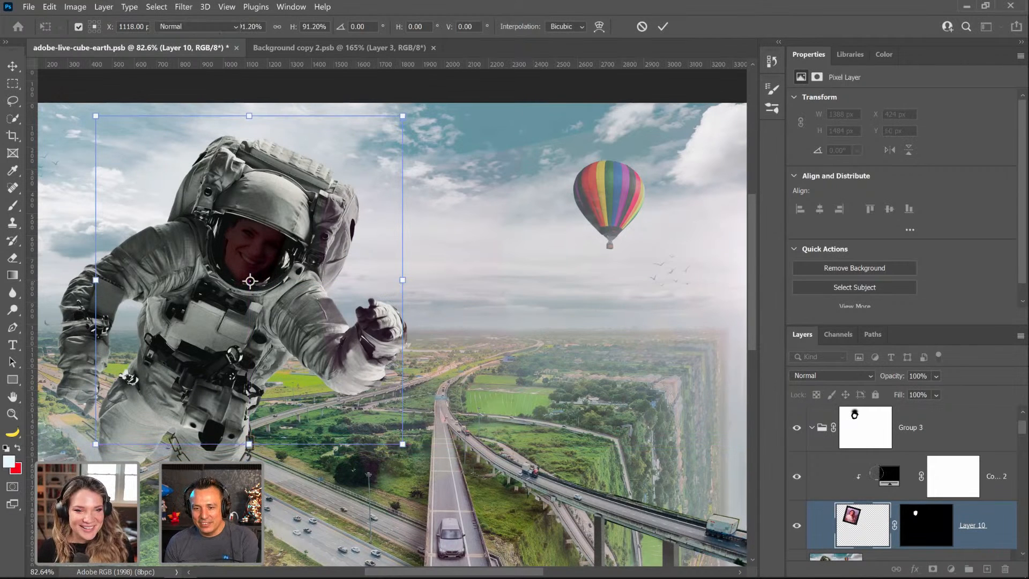
{"action": "left_click", "coordinate": [908, 474]}
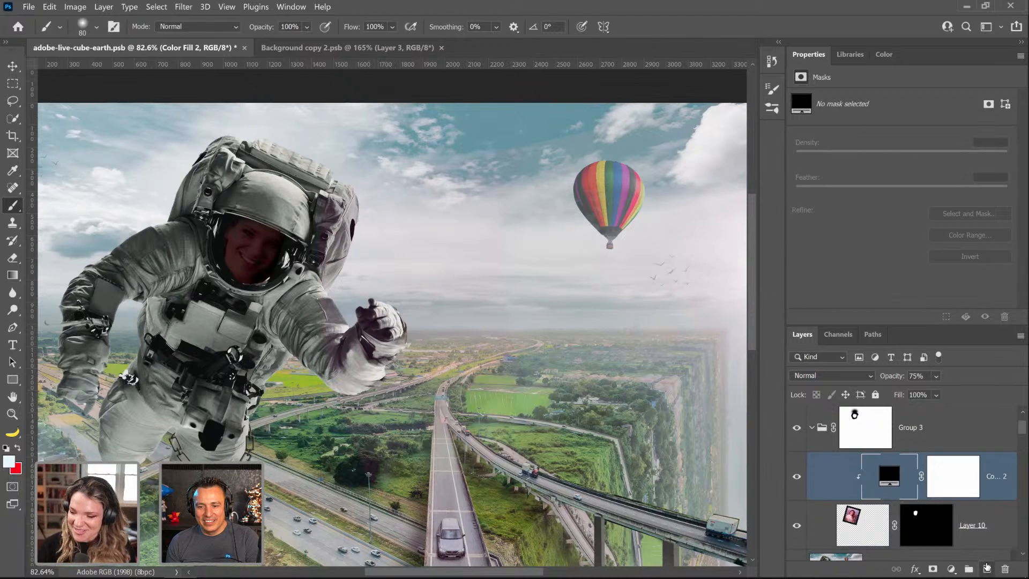
{"action": "left_click", "coordinate": [986, 568]}
{"action": "left_click", "coordinate": [924, 496], "text": "alt"}
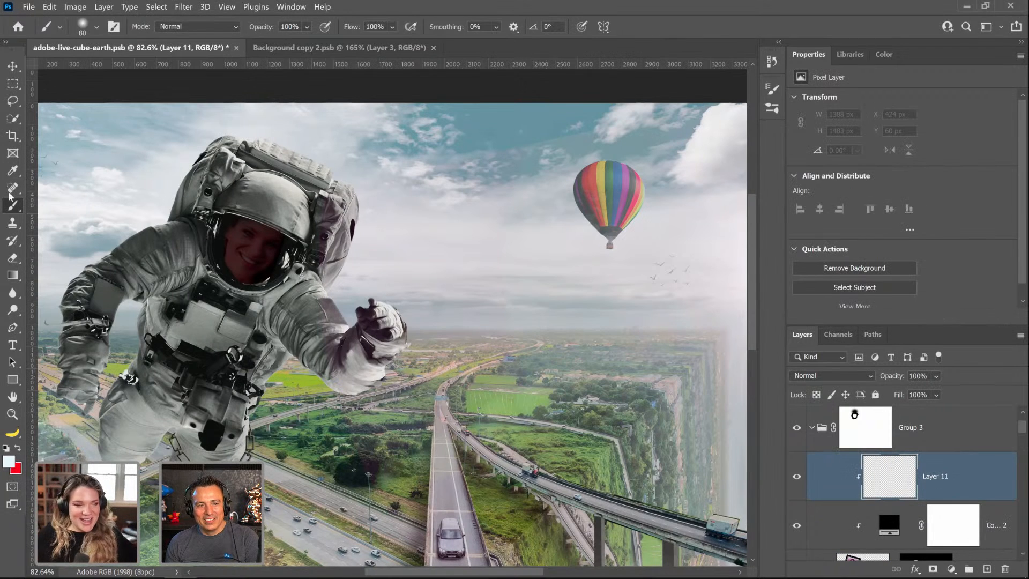
Step: Paint black with a 300 px soft brush around the left side of the face to shade it, and collapse Group 3
{"action": "key", "text": "d"}
{"action": "left_click", "coordinate": [16, 450]}
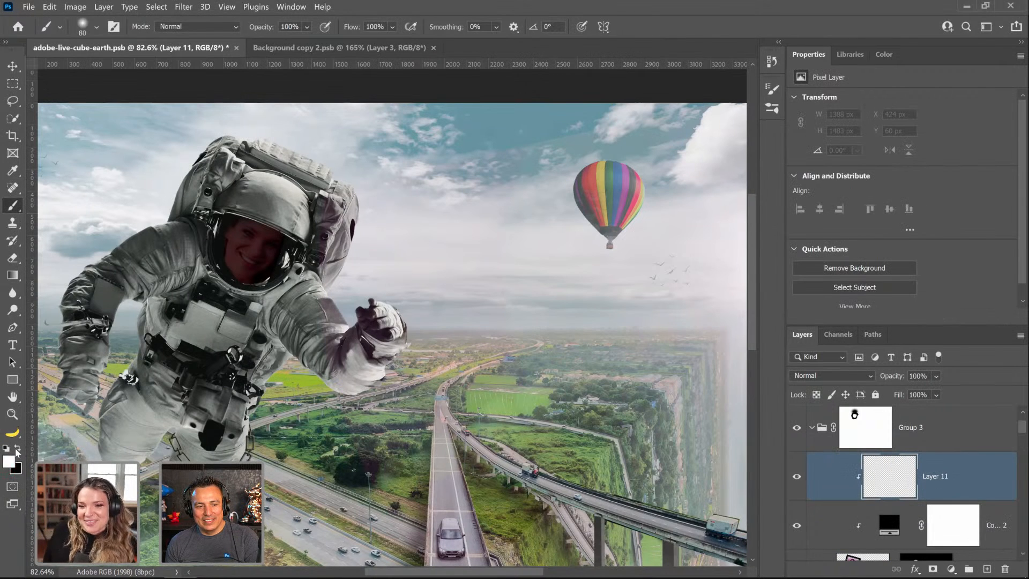
{"action": "left_click", "coordinate": [16, 449]}
{"action": "left_click", "coordinate": [165, 359]}
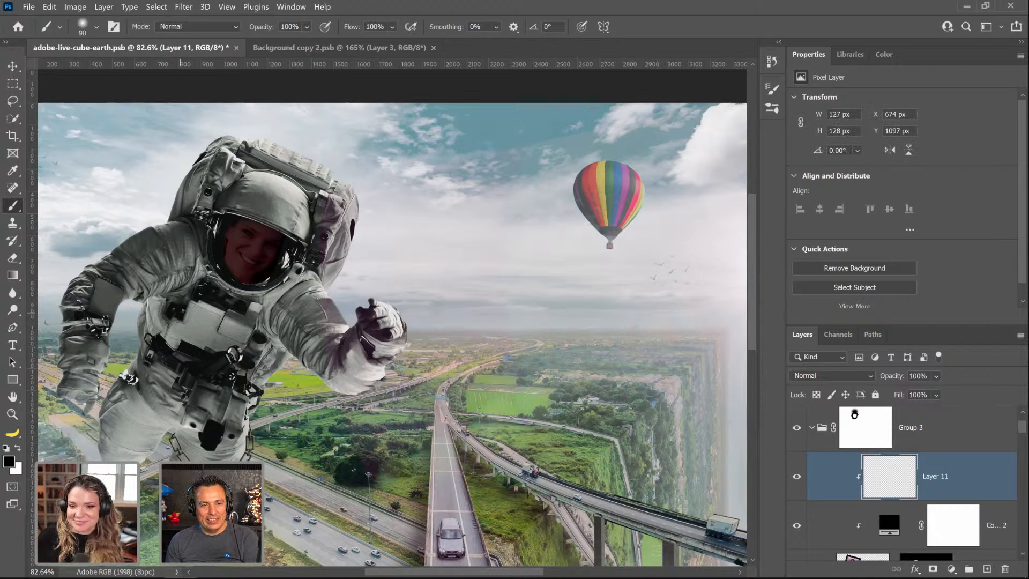
{"action": "key", "text": "bracketright"}
{"action": "key", "text": "bracketright"}
{"action": "key", "text": "bracketright"}
{"action": "key", "text": "bracketright"}
{"action": "key", "text": "bracketright"}
{"action": "key", "text": "bracketright"}
{"action": "key", "text": "bracketright"}
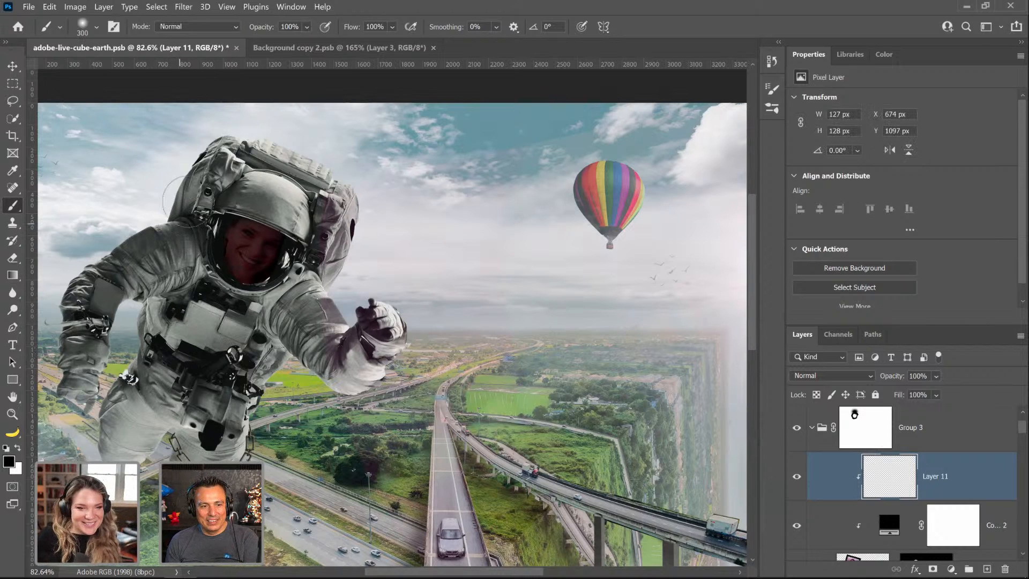
{"action": "left_click_drag", "start_coordinate": [188, 201], "coordinate": [179, 225]}
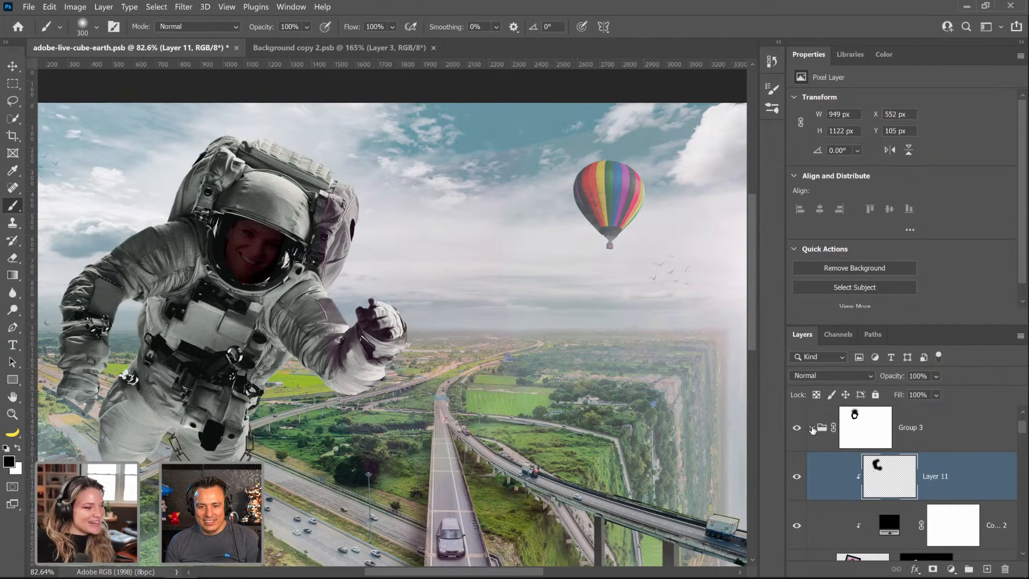
{"action": "left_click", "coordinate": [811, 427]}
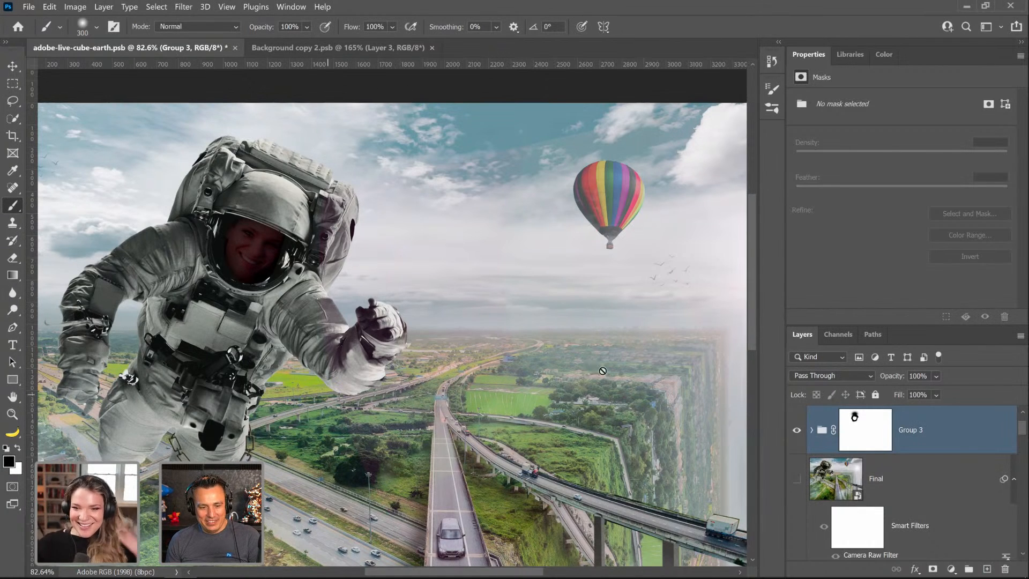
Step: Paste a merged copy of the whole composite as a new top layer inside the Final smart object and save its contents
{"action": "scroll", "coordinate": [949, 484], "scroll_direction": "up", "scroll_amount": 1}
{"action": "key", "text": "ctrl"}
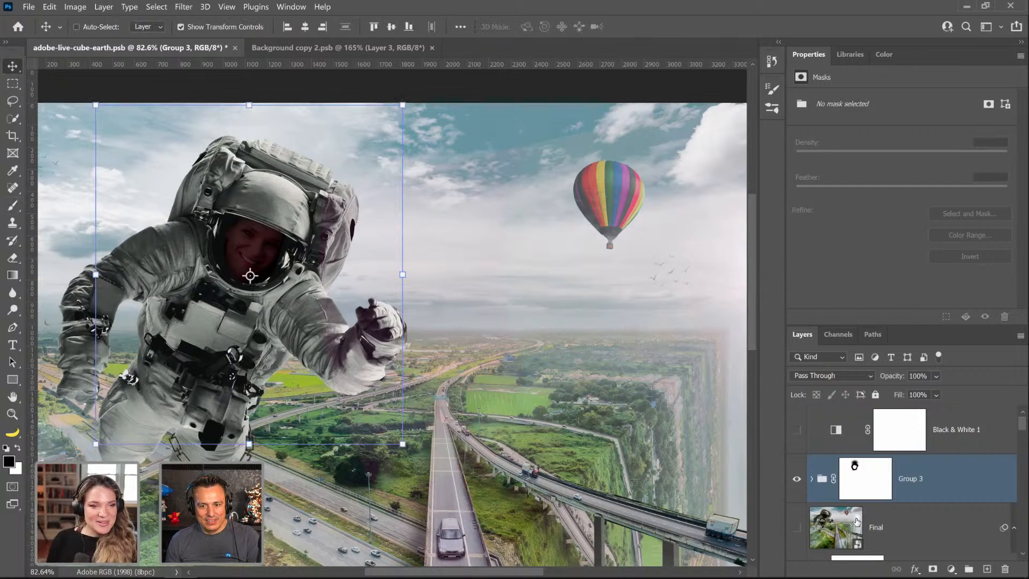
{"action": "left_click", "coordinate": [824, 529]}
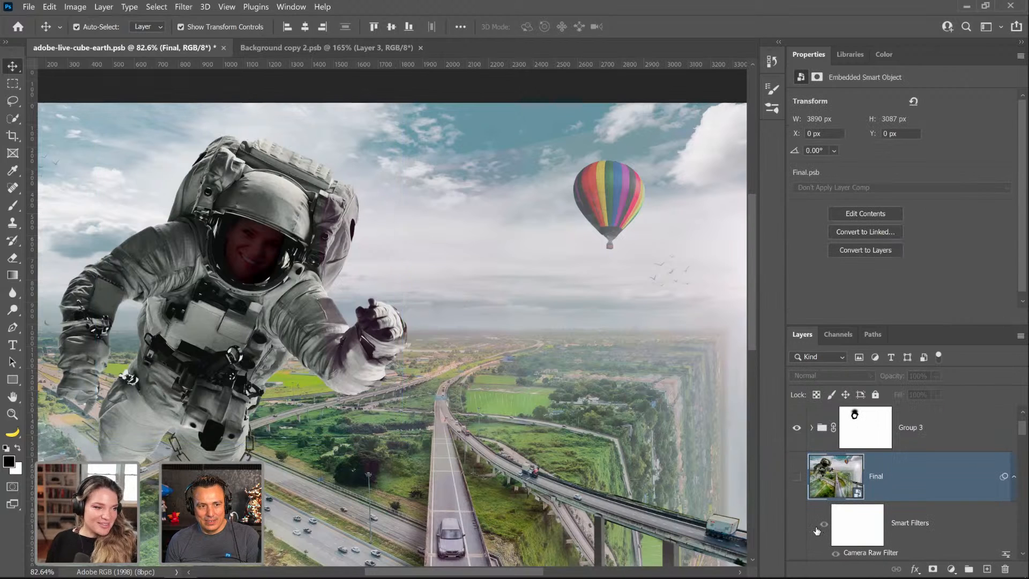
{"action": "left_click", "coordinate": [12, 397]}
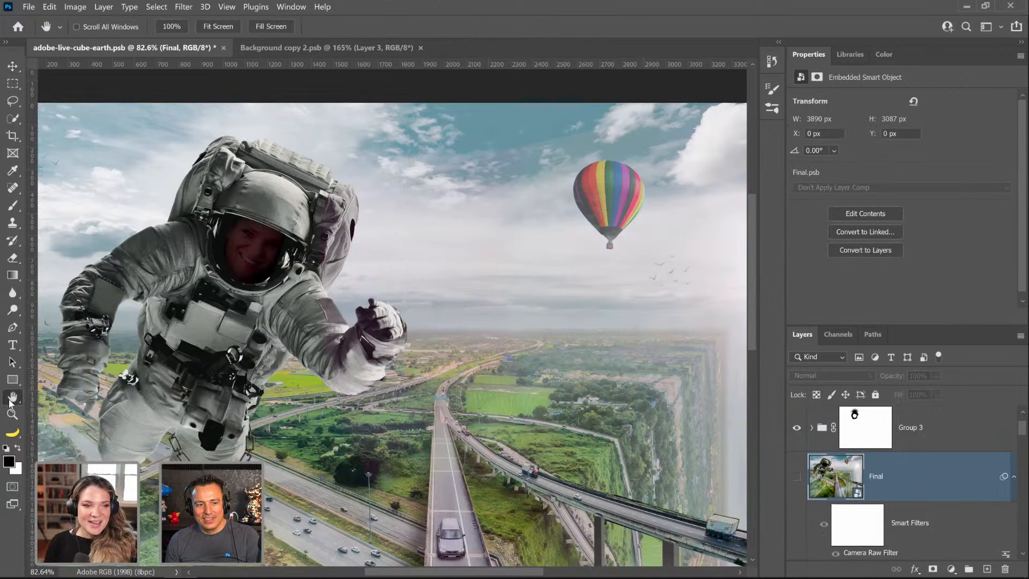
{"action": "key", "text": "ctrl+0"}
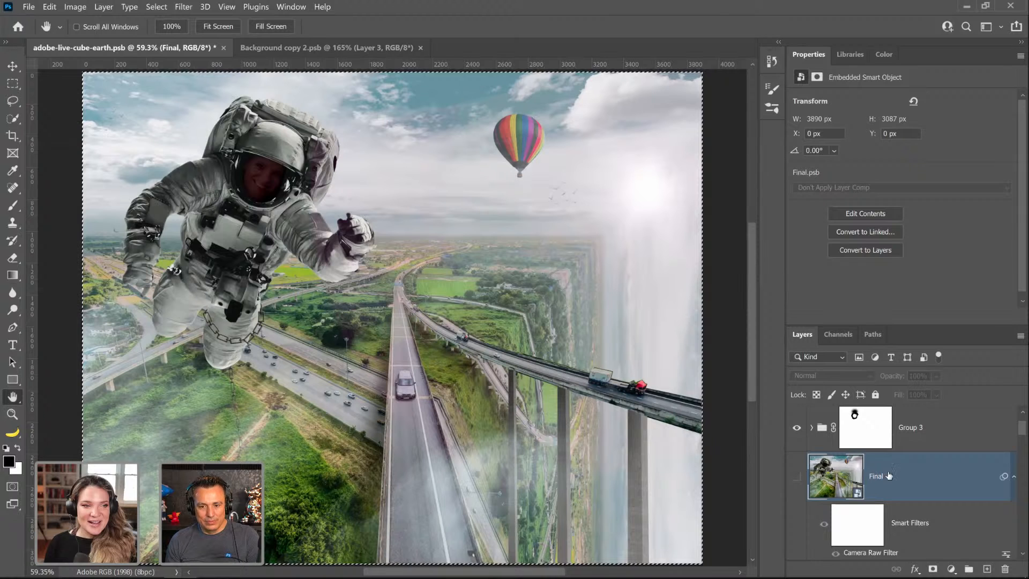
{"action": "left_click", "coordinate": [797, 476]}
{"action": "double_click", "coordinate": [832, 477]}
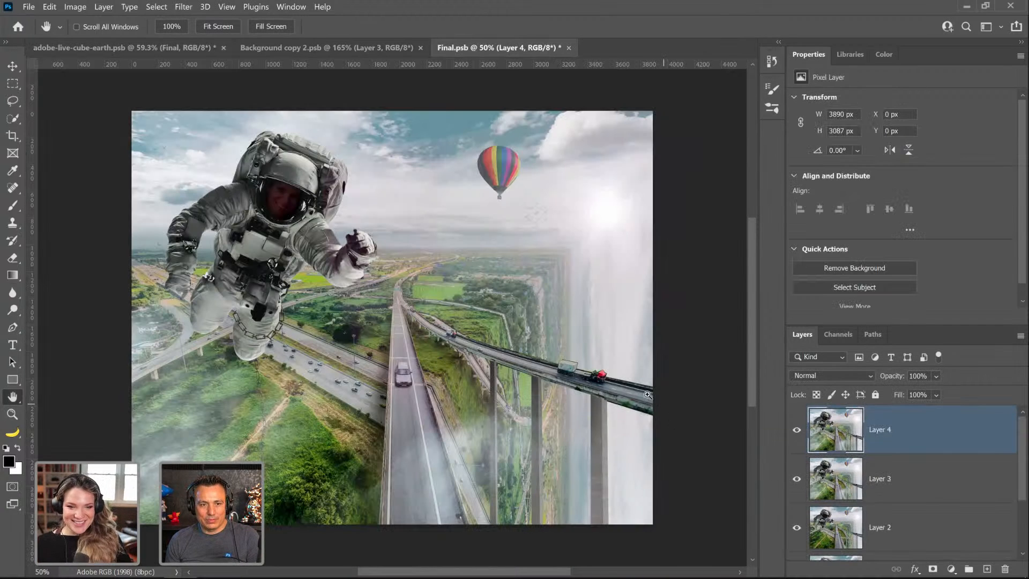
{"action": "key", "text": "ctrl+s"}
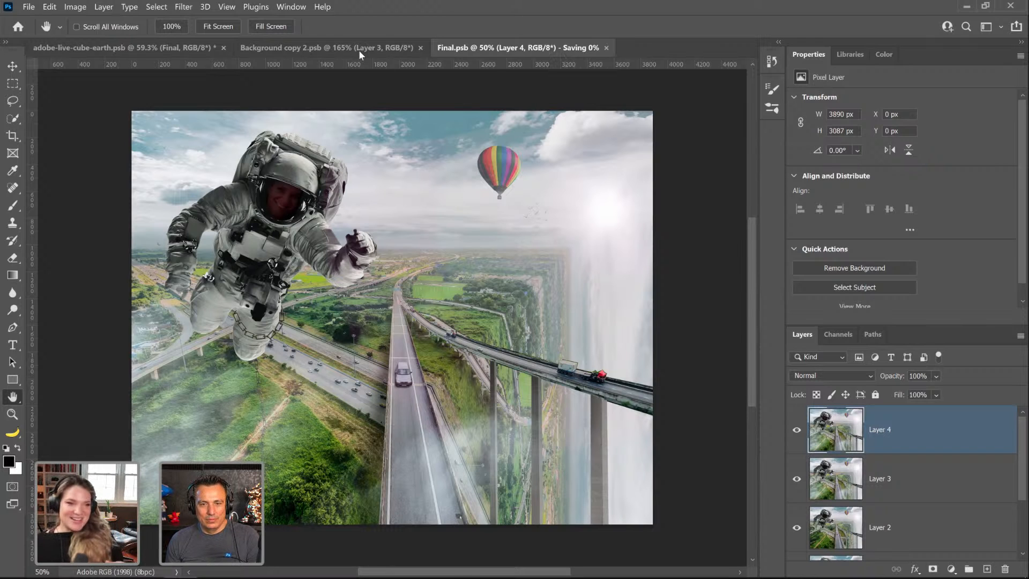
Step: Check the Background copy 2 document, and compare the Final.psb contents with the new top layer hidden and shown
{"action": "left_click", "coordinate": [358, 50]}
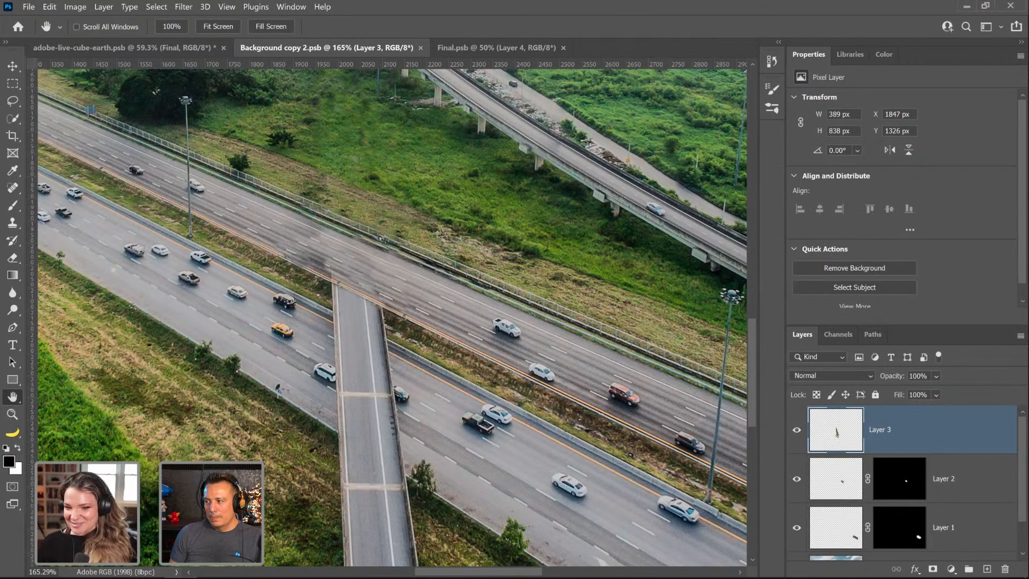
{"action": "left_click", "coordinate": [493, 48]}
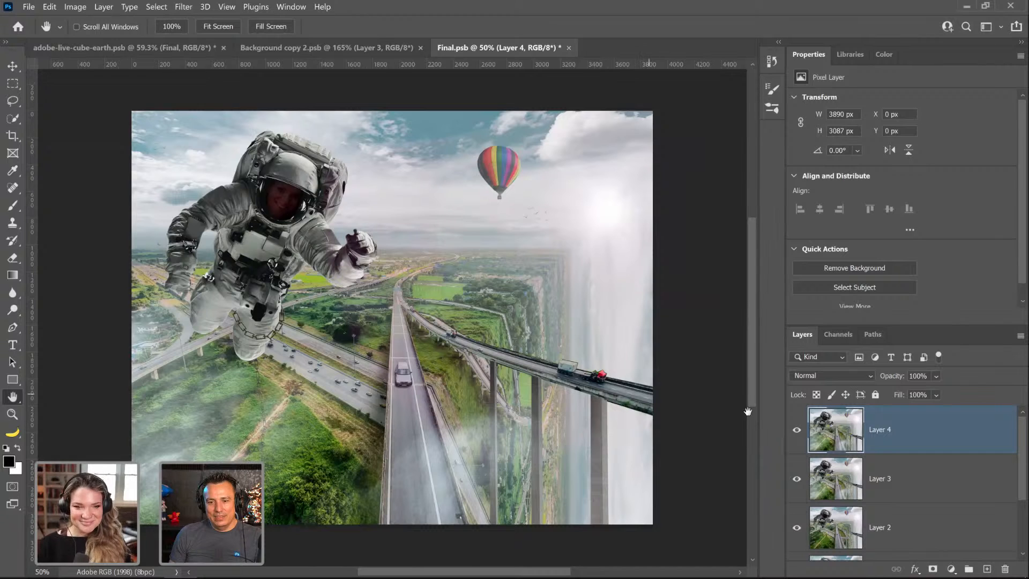
{"action": "left_click", "coordinate": [798, 434]}
{"action": "left_click", "coordinate": [798, 436]}
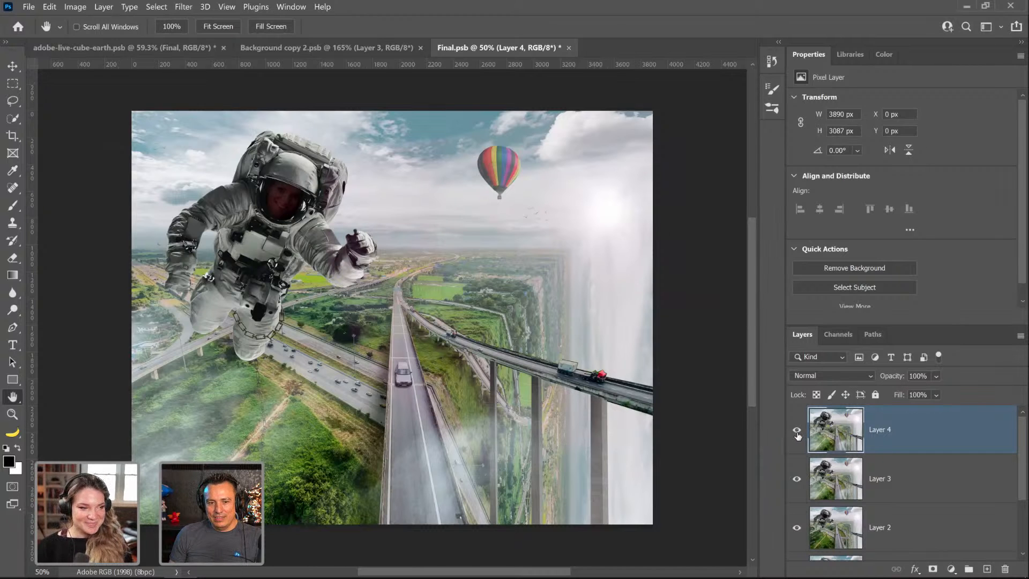
Step: Return to the adobe-live-cube-earth.psb document and clear the selection around the canvas
{"action": "left_click", "coordinate": [327, 48]}
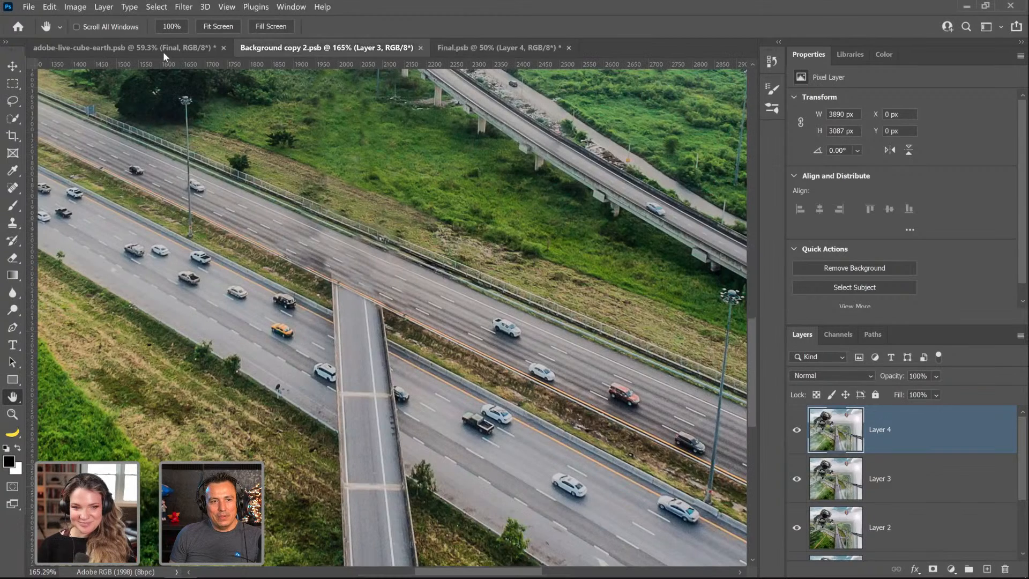
{"action": "left_click", "coordinate": [163, 48]}
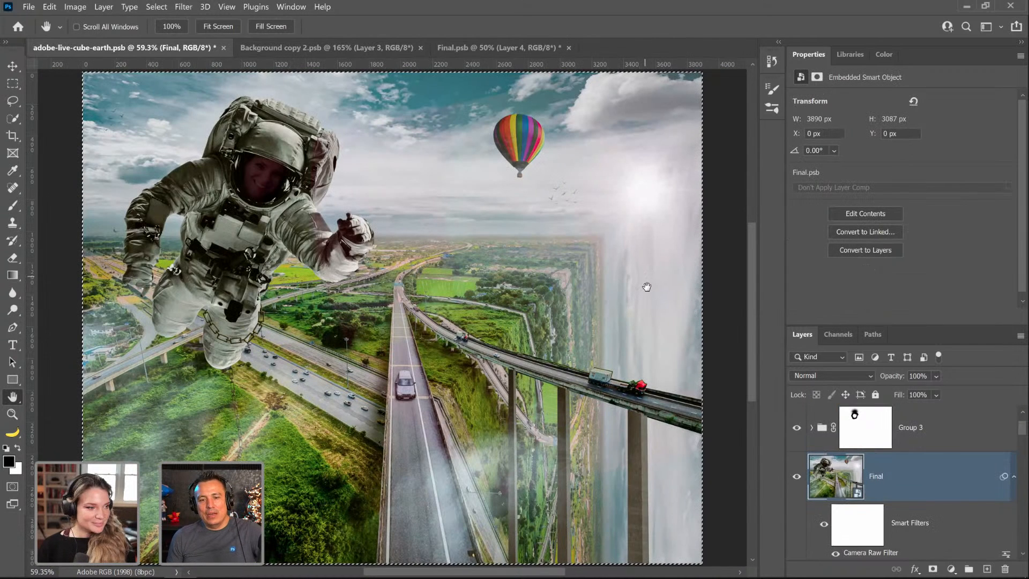
{"action": "left_click", "coordinate": [13, 84]}
{"action": "left_click", "coordinate": [69, 92]}
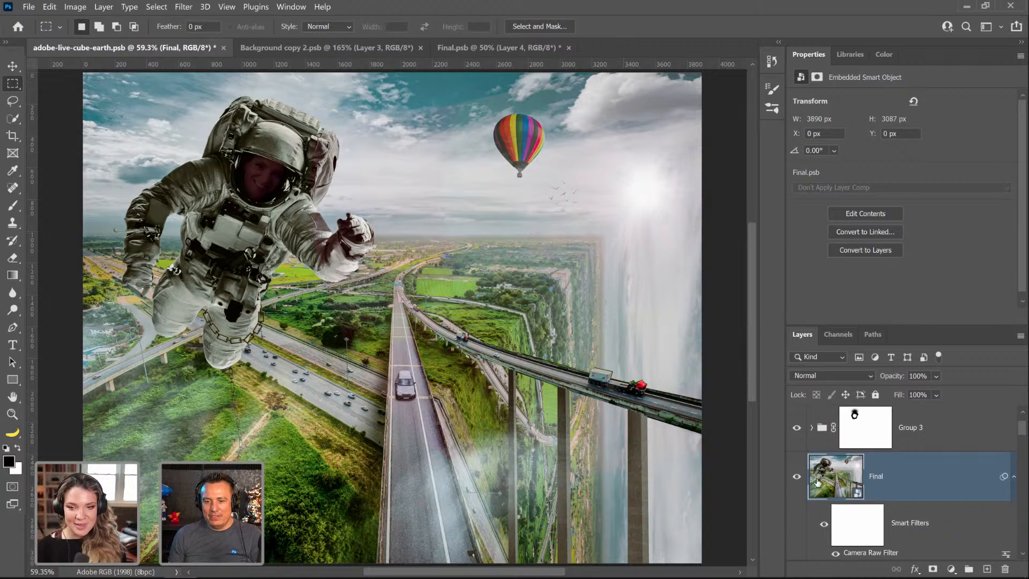
Step: Hide the Final smart object layer and expand the Pillars group to show its layers
{"action": "left_click", "coordinate": [796, 477]}
{"action": "scroll", "coordinate": [842, 489], "scroll_direction": "down", "scroll_amount": 5}
{"action": "scroll", "coordinate": [842, 489], "scroll_direction": "up", "scroll_amount": 3}
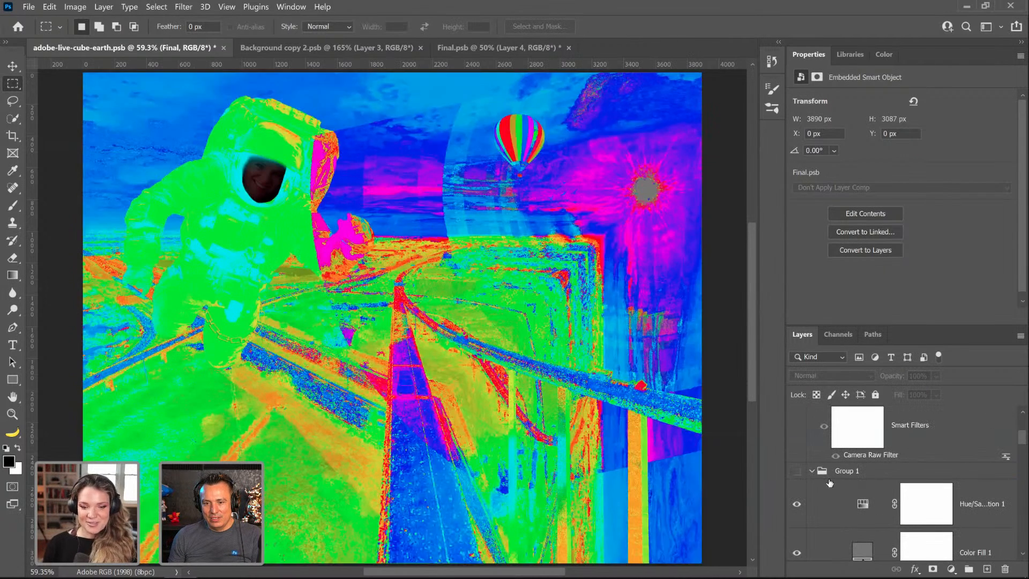
{"action": "scroll", "coordinate": [826, 479], "scroll_direction": "down", "scroll_amount": 5}
{"action": "scroll", "coordinate": [826, 479], "scroll_direction": "up", "scroll_amount": 2}
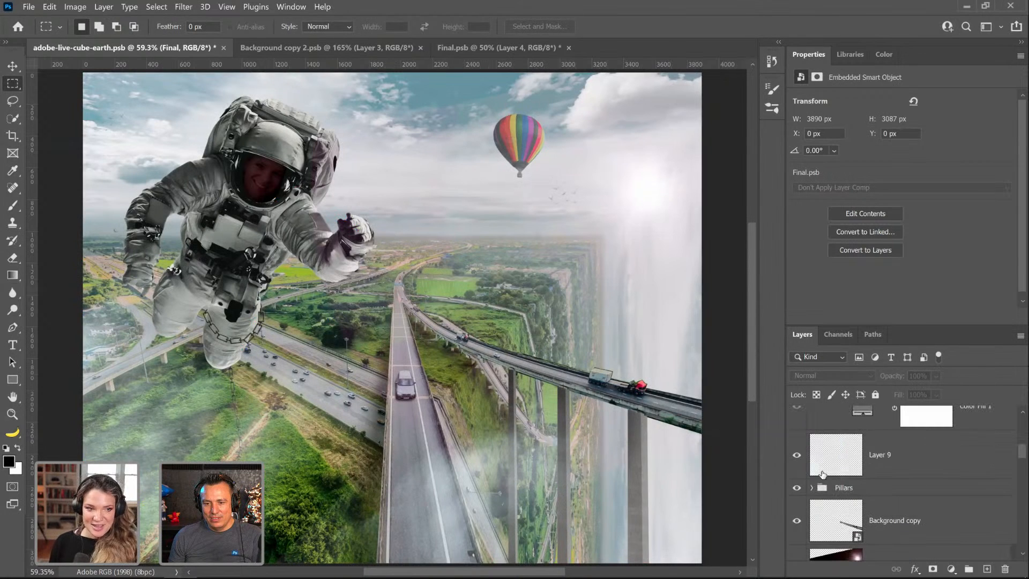
{"action": "left_click", "coordinate": [817, 489]}
{"action": "left_click", "coordinate": [812, 489]}
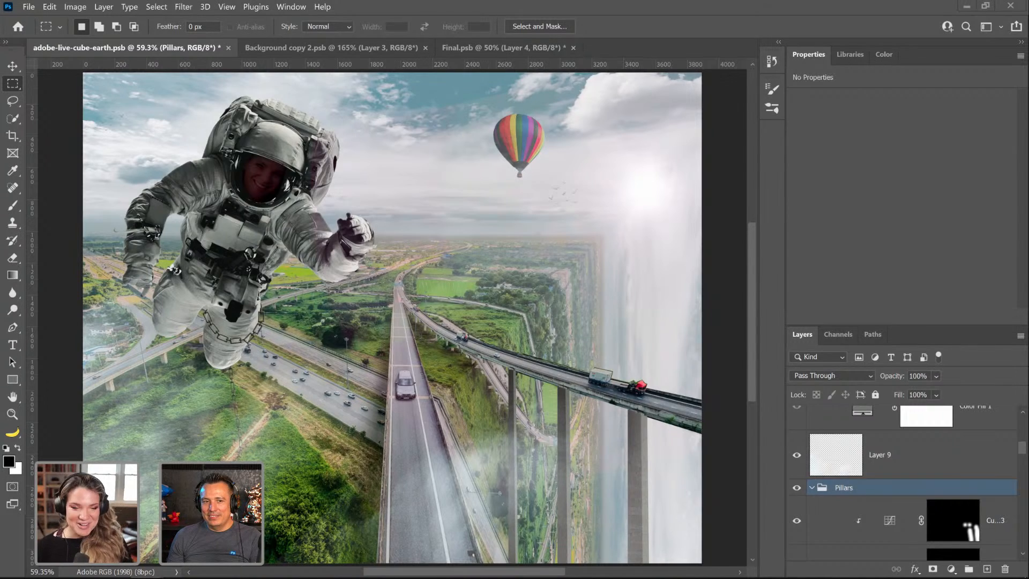
Step: Switch to the browser and look through the artist's Instagram profile, story highlights and post grid
{"action": "left_click_drag", "start_coordinate": [574, 135], "coordinate": [598, 137]}
{"action": "double_click", "coordinate": [599, 137]}
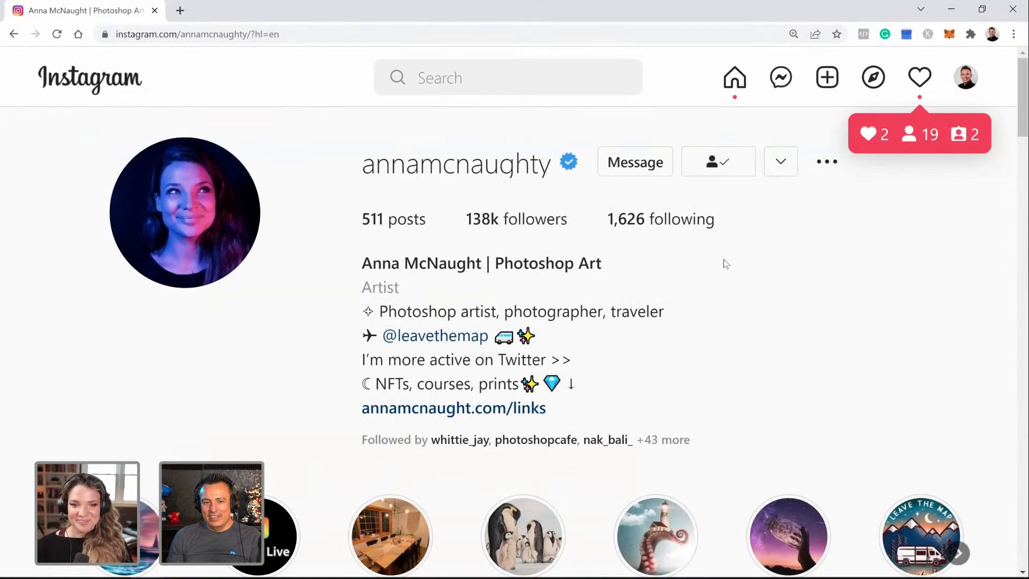
{"action": "scroll", "coordinate": [733, 266], "scroll_direction": "down", "scroll_amount": 4}
{"action": "scroll", "coordinate": [732, 266], "scroll_direction": "up", "scroll_amount": 4}
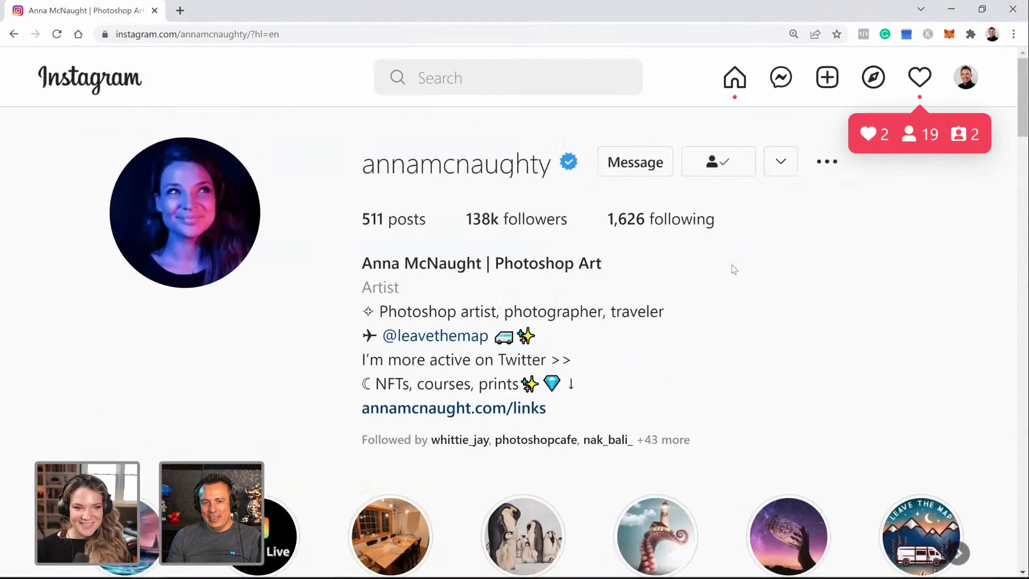
{"action": "scroll", "coordinate": [734, 269], "scroll_direction": "down", "scroll_amount": 9}
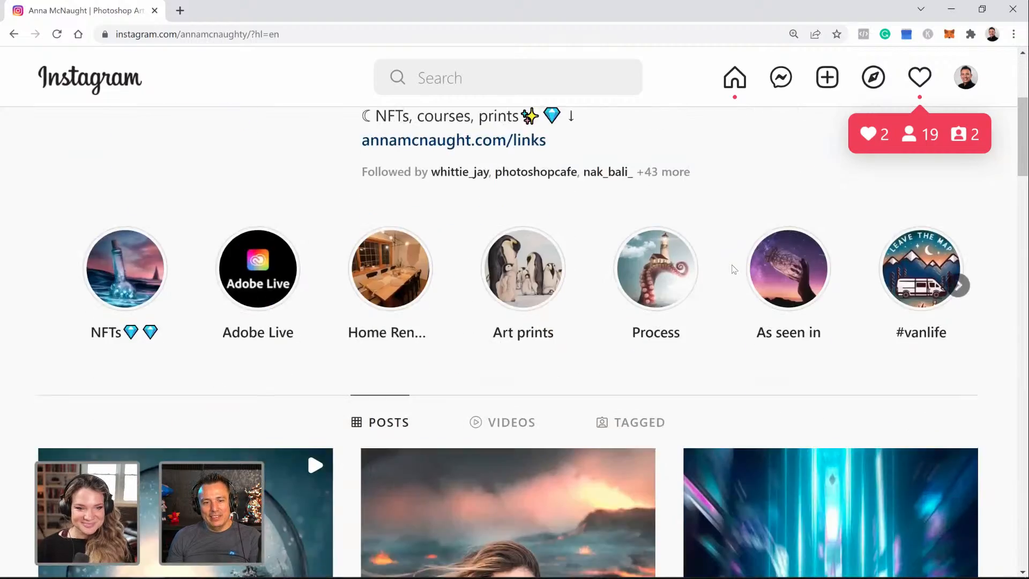
{"action": "scroll", "coordinate": [689, 316], "scroll_direction": "down", "scroll_amount": 10}
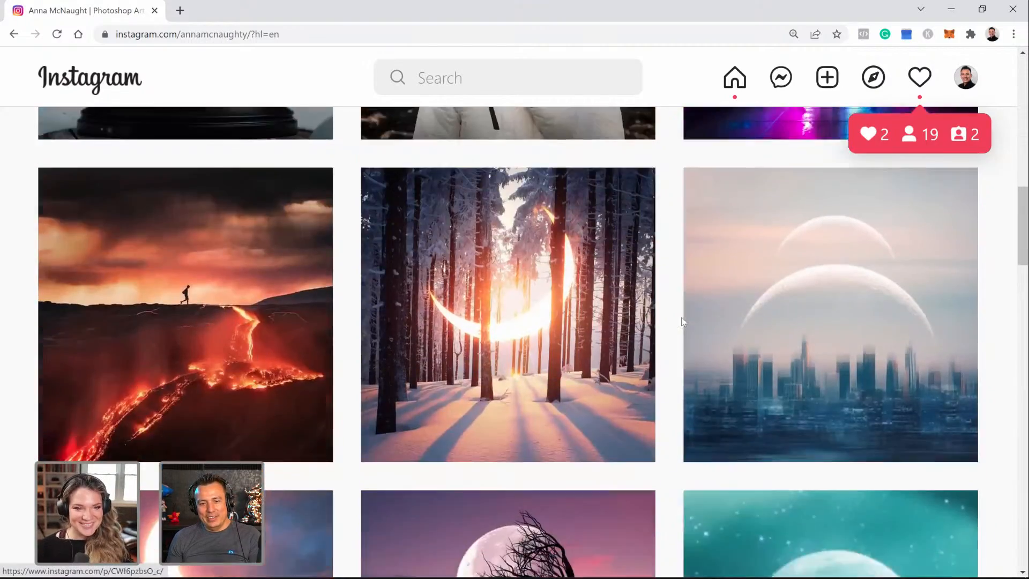
{"action": "scroll", "coordinate": [682, 321], "scroll_direction": "up", "scroll_amount": 15}
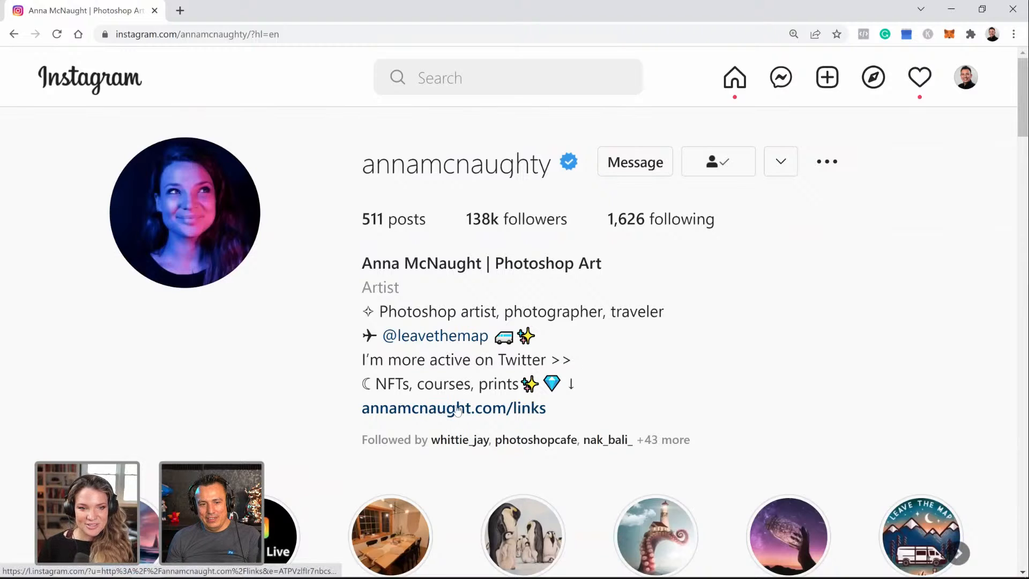
Step: Open the artist's links page from the Instagram profile and follow its link to the OpenSea NFT collection
{"action": "left_click", "coordinate": [515, 409]}
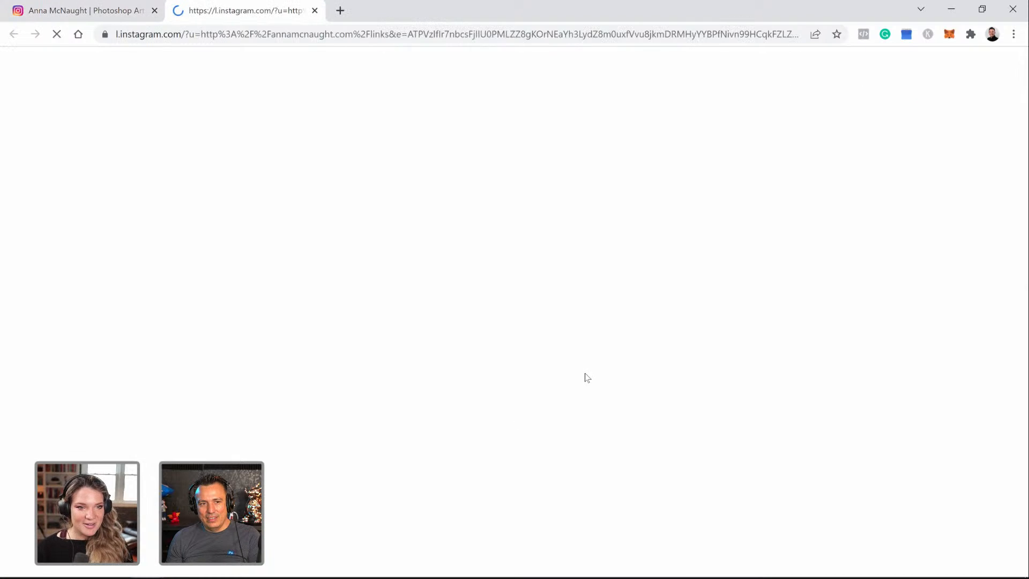
{"action": "scroll", "coordinate": [587, 372], "scroll_direction": "down", "scroll_amount": 3}
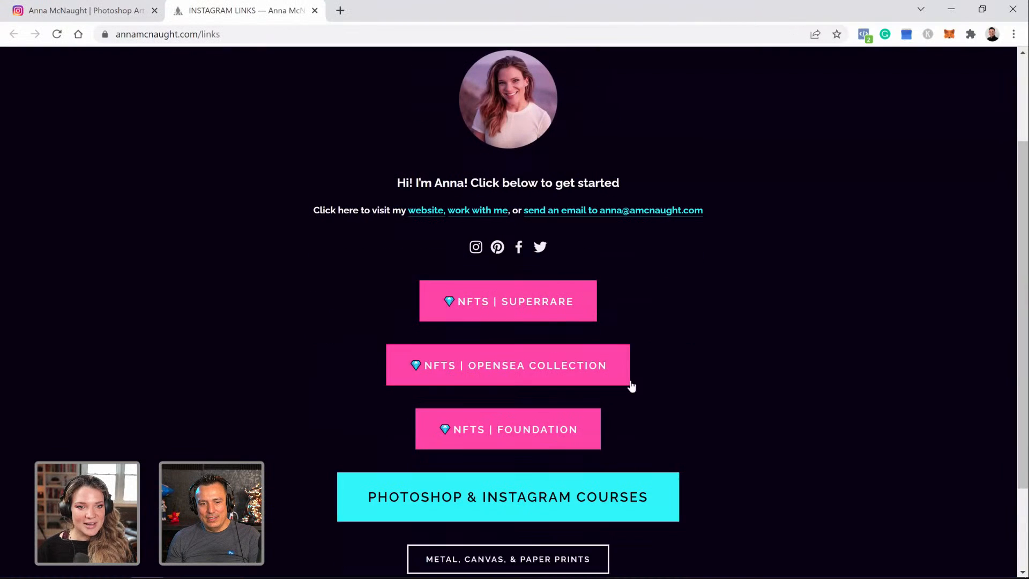
{"action": "left_click", "coordinate": [600, 359]}
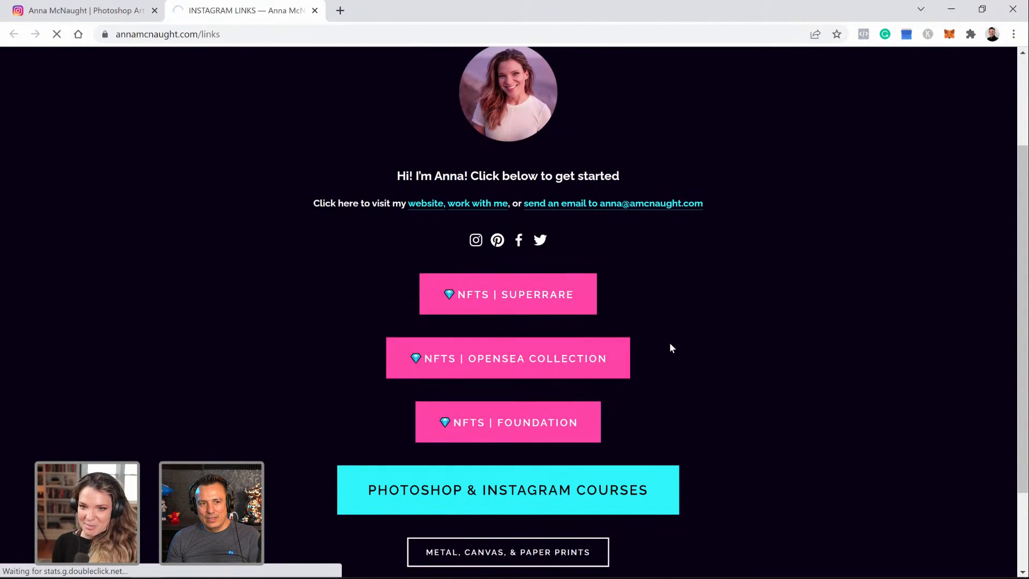
Step: Look through the artworks in the Phases Of The Moon collection on OpenSea, from the header to the last rows
{"action": "scroll", "coordinate": [731, 346], "scroll_direction": "down", "scroll_amount": 7}
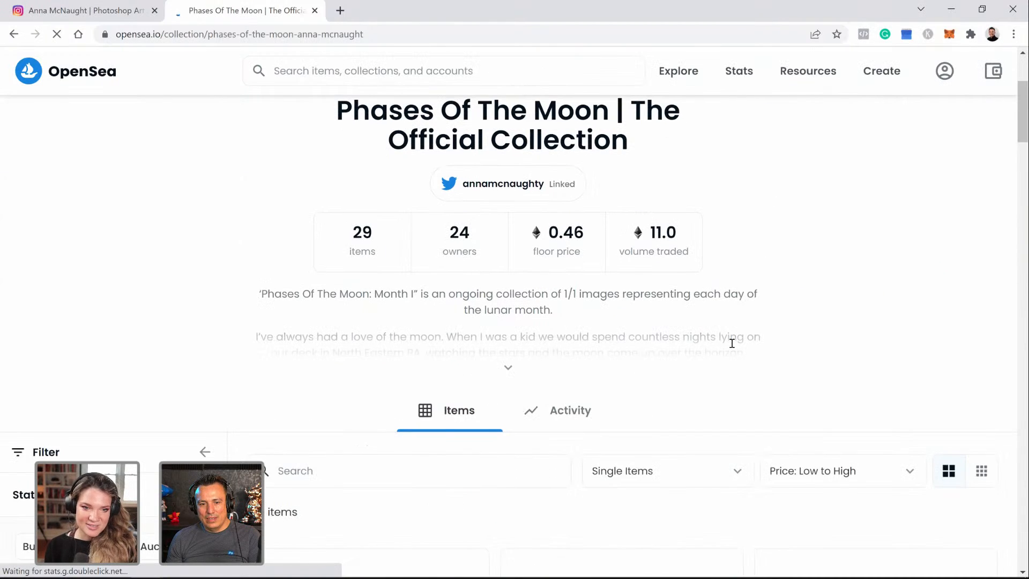
{"action": "scroll", "coordinate": [732, 347], "scroll_direction": "down", "scroll_amount": 3}
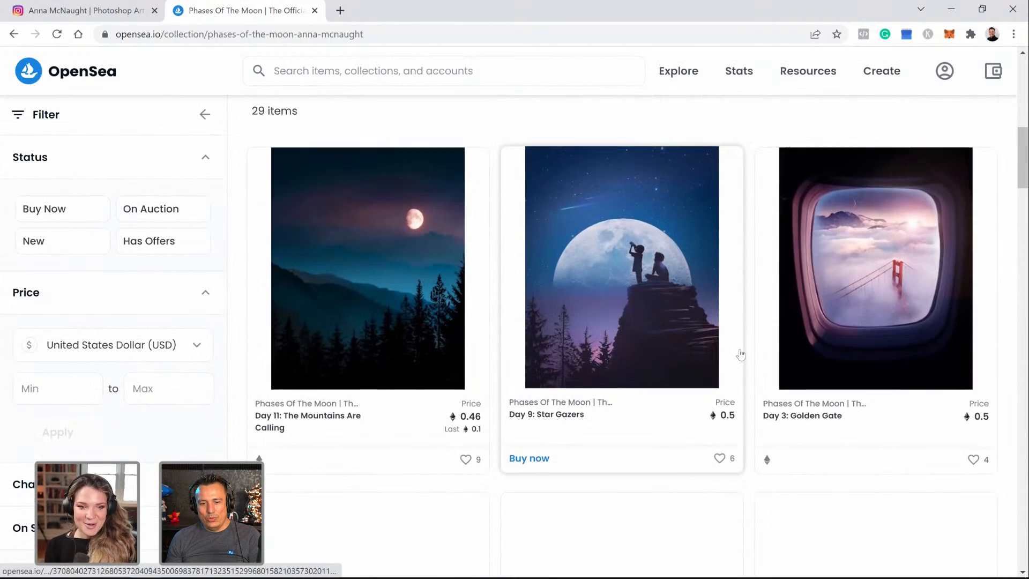
{"action": "scroll", "coordinate": [753, 364], "scroll_direction": "down", "scroll_amount": 10}
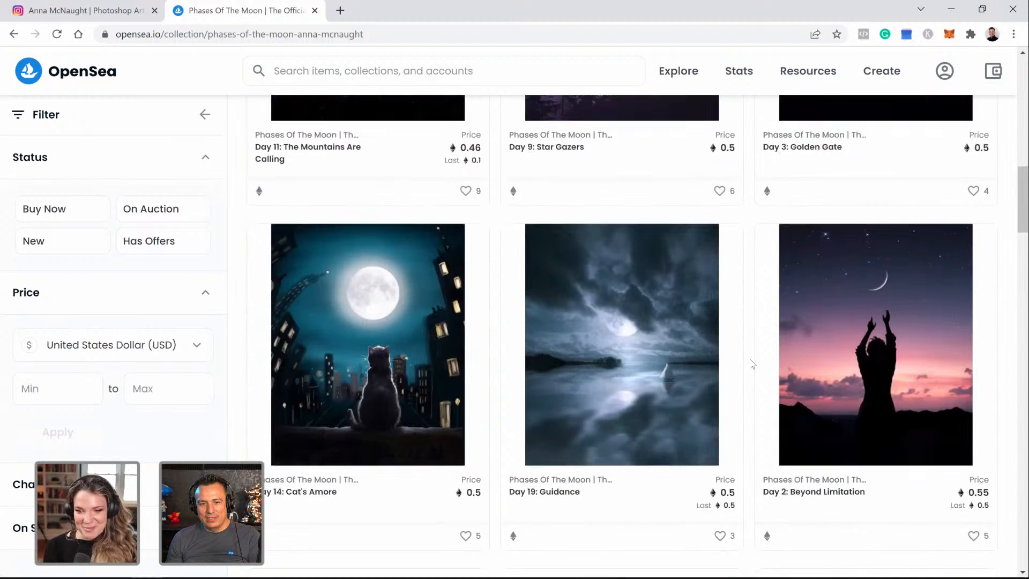
{"action": "scroll", "coordinate": [753, 364], "scroll_direction": "down", "scroll_amount": 14}
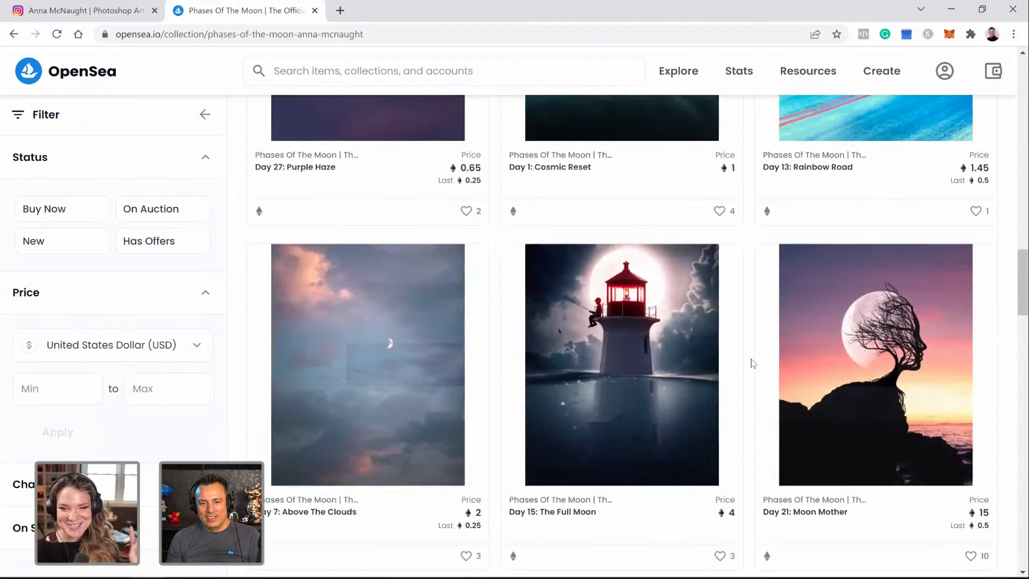
{"action": "scroll", "coordinate": [751, 361], "scroll_direction": "down", "scroll_amount": 16}
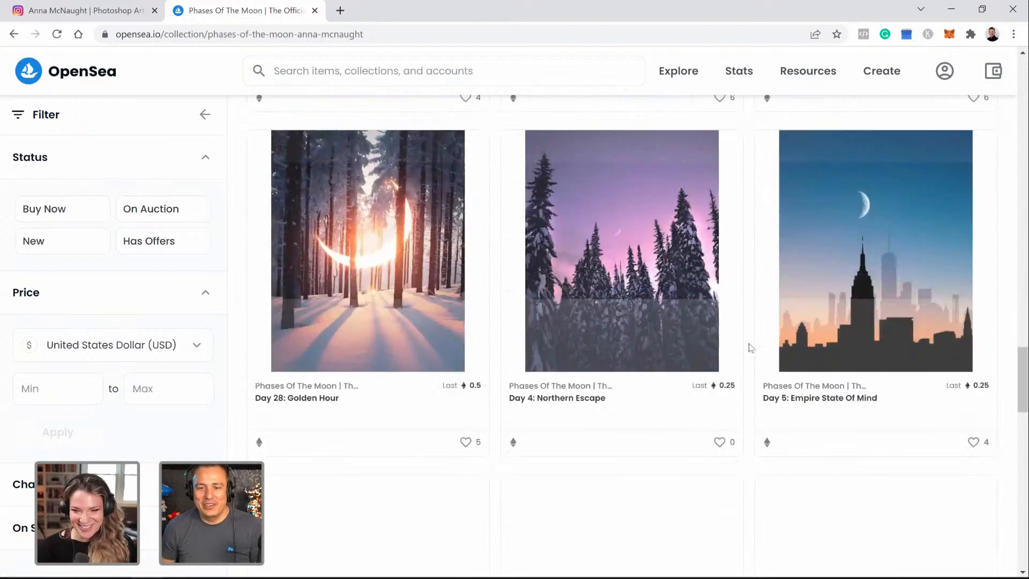
{"action": "scroll", "coordinate": [748, 345], "scroll_direction": "down", "scroll_amount": 3}
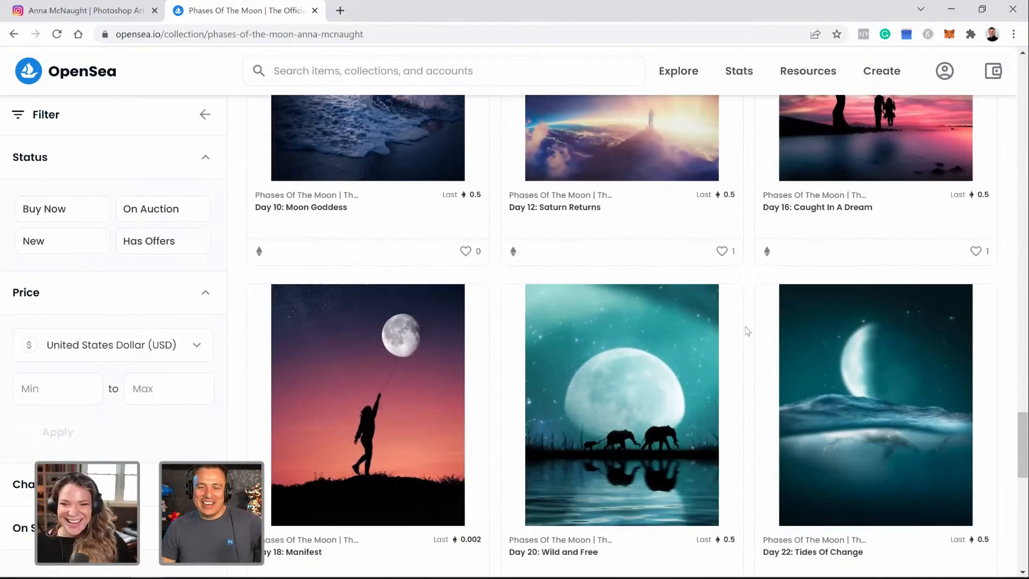
{"action": "scroll", "coordinate": [748, 344], "scroll_direction": "down", "scroll_amount": 14}
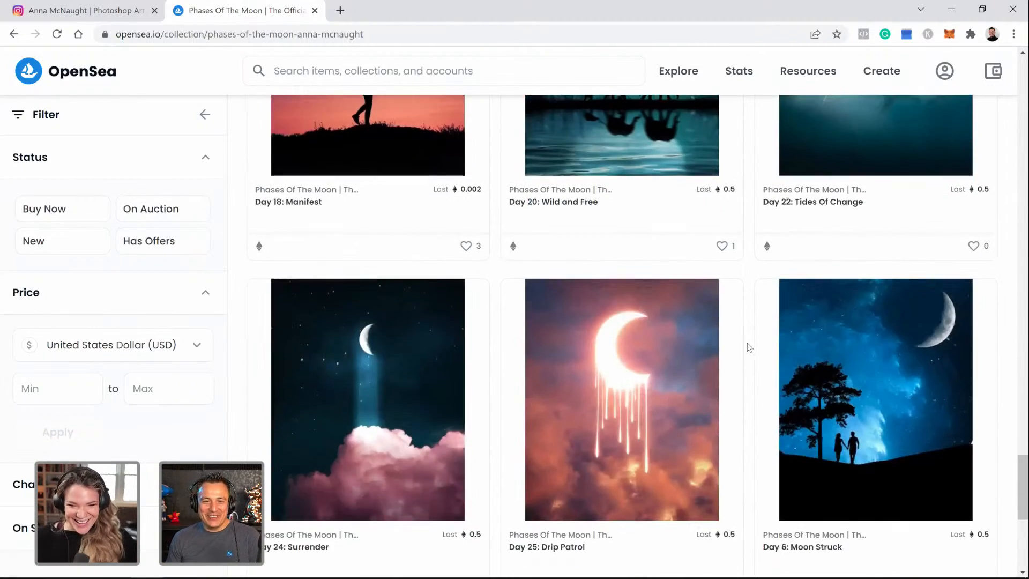
{"action": "scroll", "coordinate": [747, 345], "scroll_direction": "up", "scroll_amount": 20}
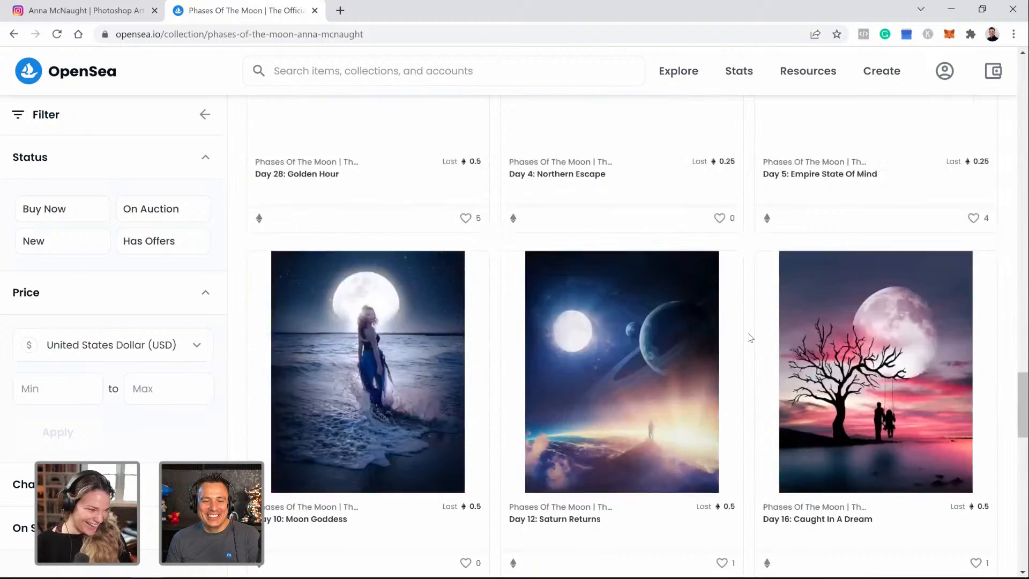
{"action": "scroll", "coordinate": [754, 337], "scroll_direction": "up", "scroll_amount": 15}
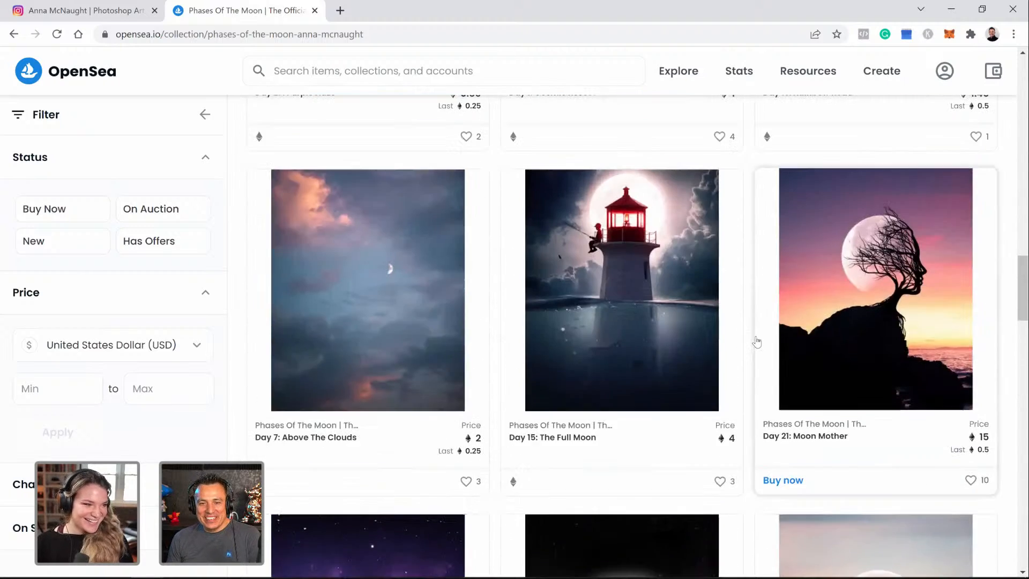
{"action": "scroll", "coordinate": [762, 338], "scroll_direction": "up", "scroll_amount": 20}
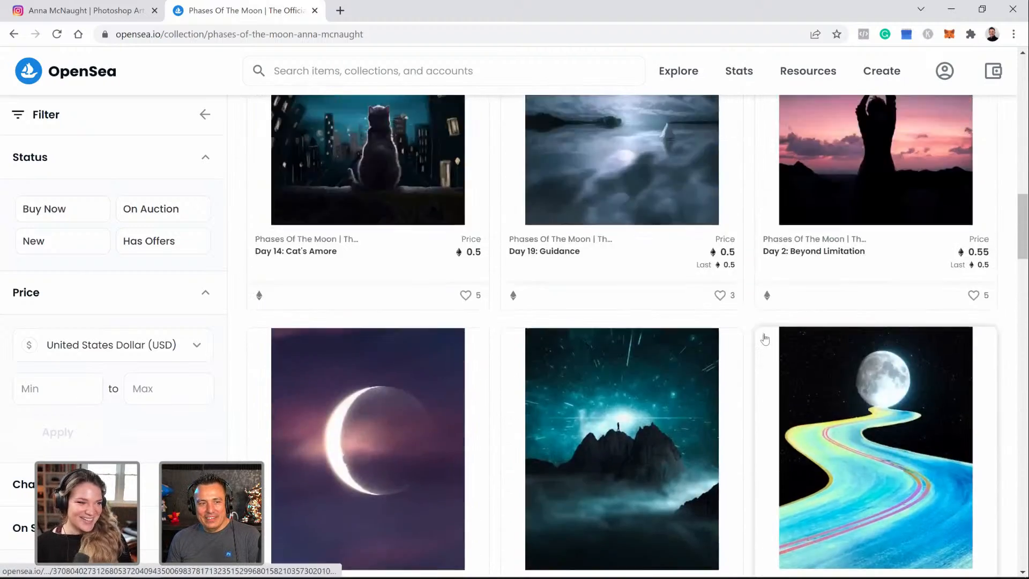
{"action": "scroll", "coordinate": [764, 342], "scroll_direction": "up", "scroll_amount": 2}
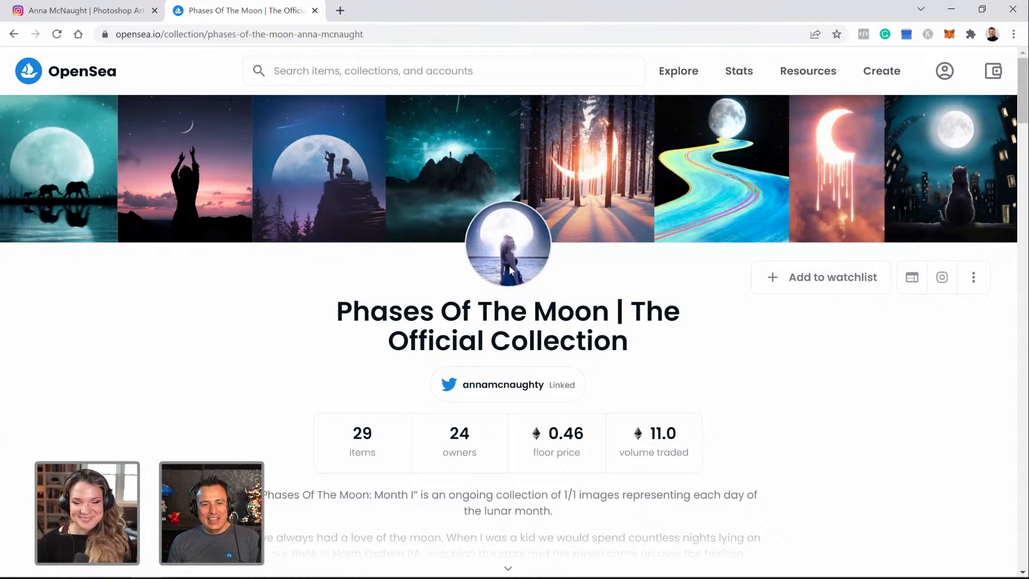
Step: Close the OpenSea collection page and switch back to Photoshop
{"action": "left_click_drag", "start_coordinate": [231, 20], "coordinate": [355, 77]}
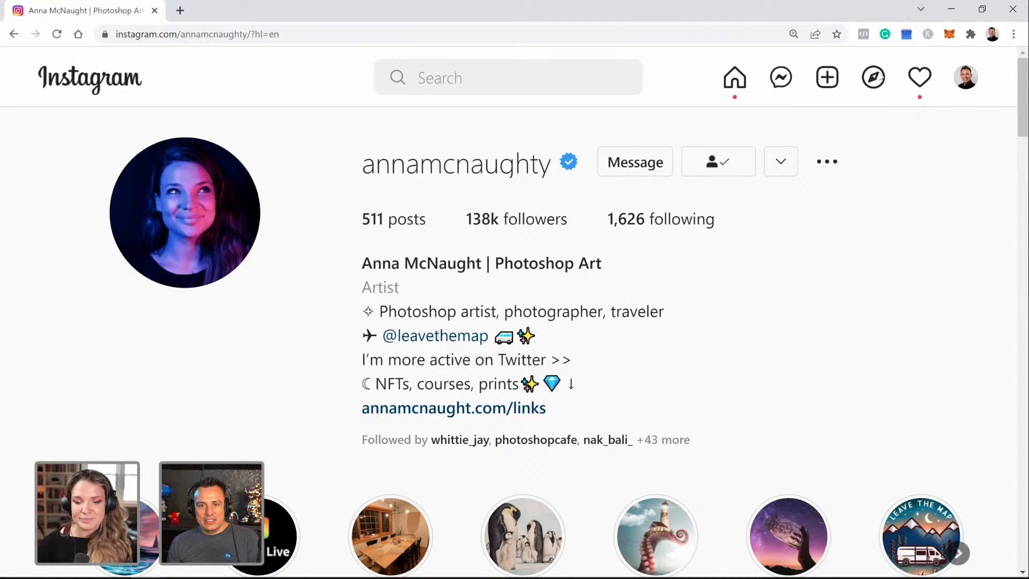
{"action": "key", "text": "alt+Tab"}
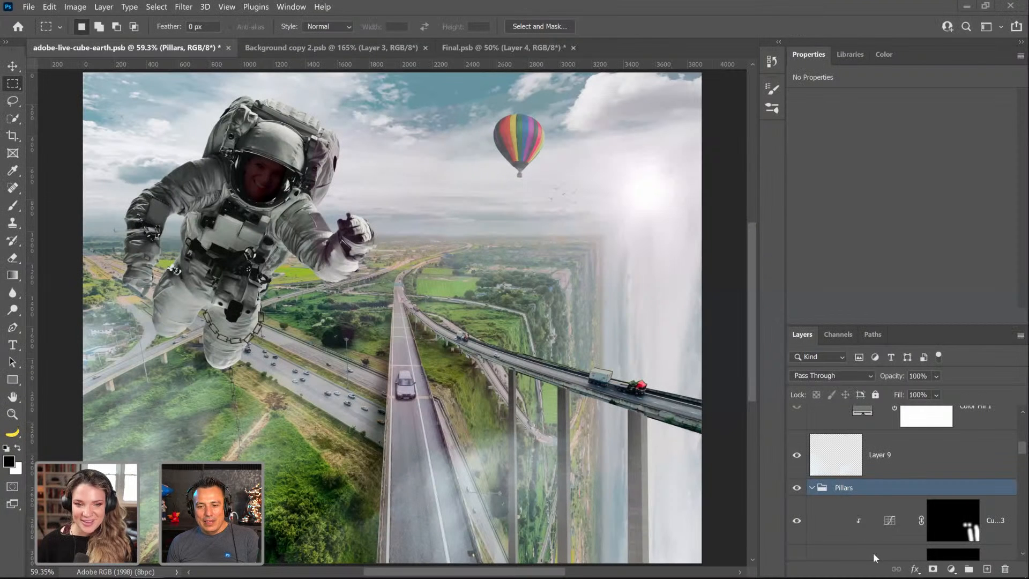
Step: Rename Group 3, the masked group above the Final smart object, with the portrait subject's first name
{"action": "scroll", "coordinate": [875, 485], "scroll_direction": "down", "scroll_amount": 4}
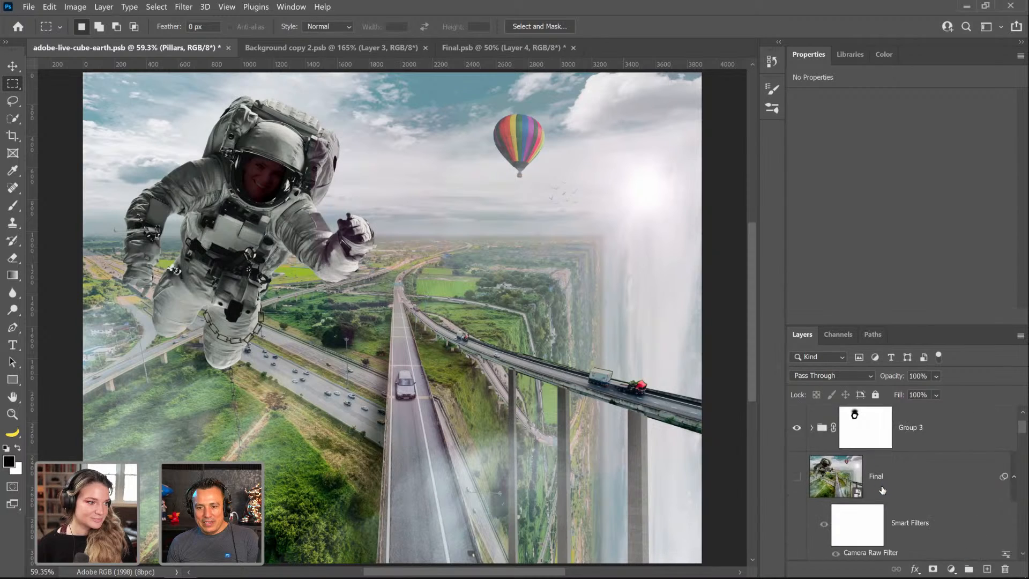
{"action": "scroll", "coordinate": [868, 487], "scroll_direction": "up", "scroll_amount": 4}
{"action": "scroll", "coordinate": [836, 501], "scroll_direction": "down", "scroll_amount": 3}
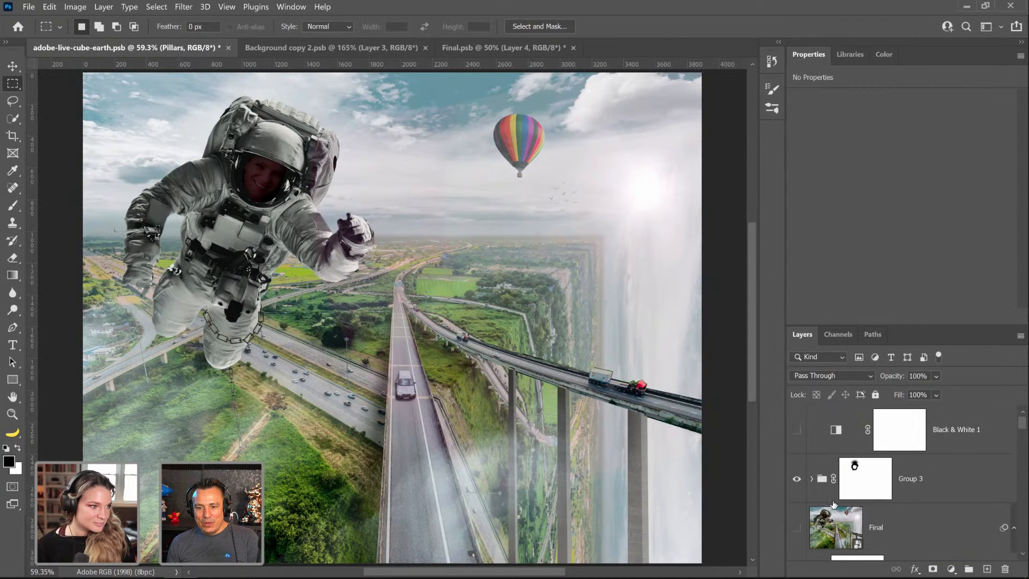
{"action": "double_click", "coordinate": [915, 482]}
{"action": "type", "text": "Anna"}
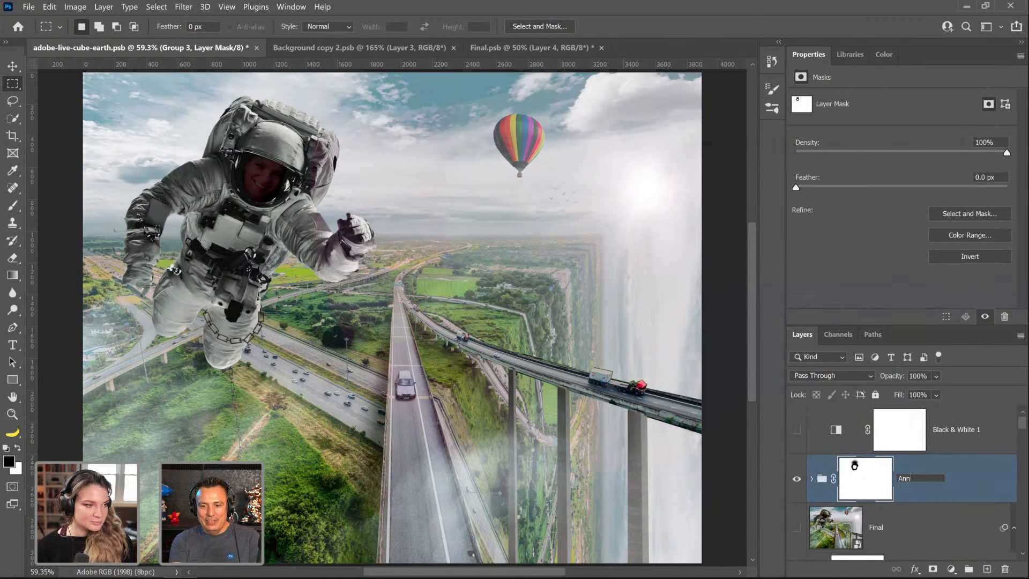
{"action": "key", "text": "Return"}
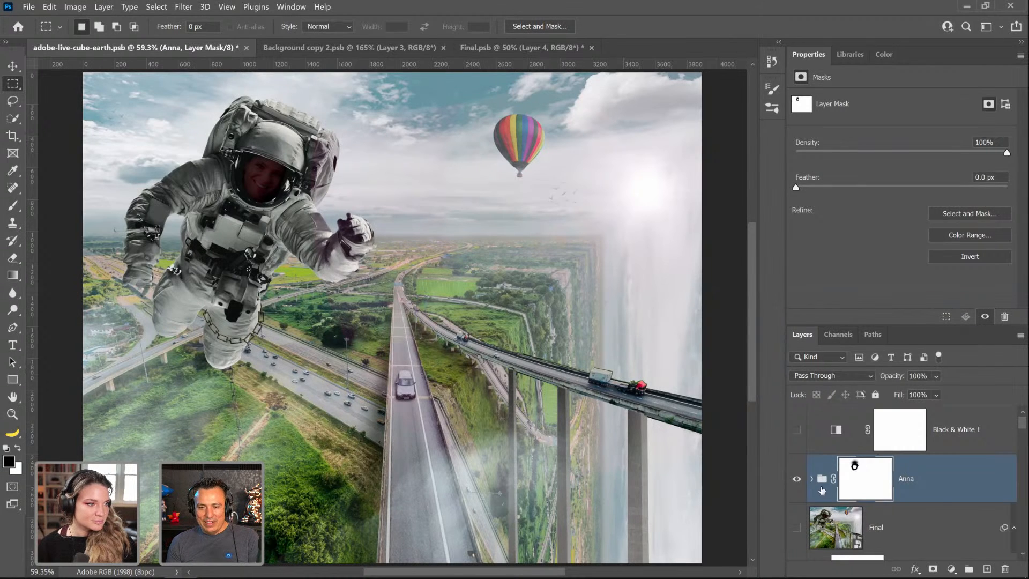
Step: Add a clipped Hue/Saturation adjustment above Layer 11 inside the portrait group and lower its saturation to -49
{"action": "left_click", "coordinate": [812, 478]}
{"action": "scroll", "coordinate": [850, 494], "scroll_direction": "down", "scroll_amount": 1}
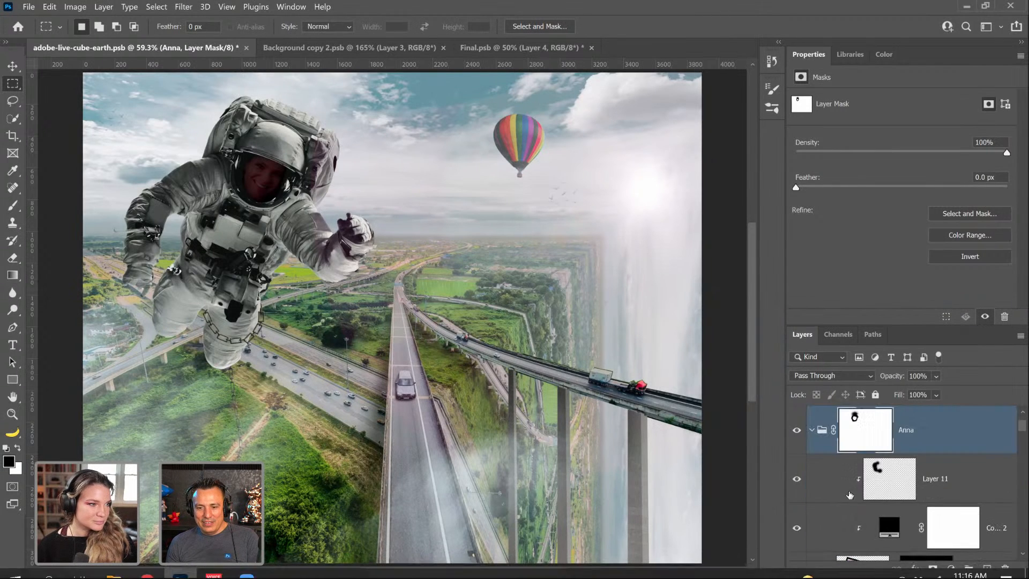
{"action": "left_click", "coordinate": [851, 494]}
{"action": "left_click", "coordinate": [950, 569]}
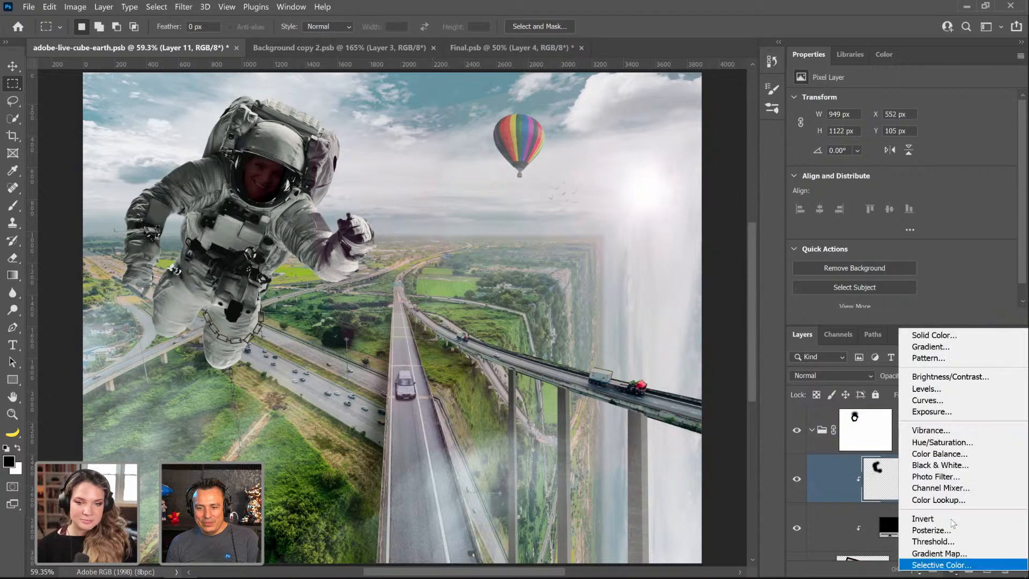
{"action": "left_click", "coordinate": [942, 442]}
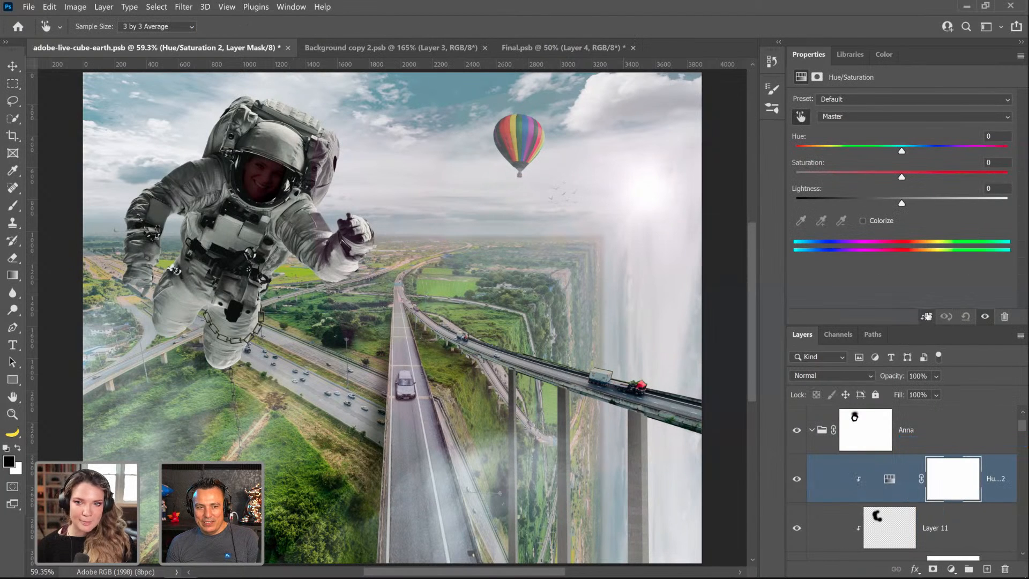
{"action": "left_click_drag", "start_coordinate": [902, 177], "coordinate": [850, 177]}
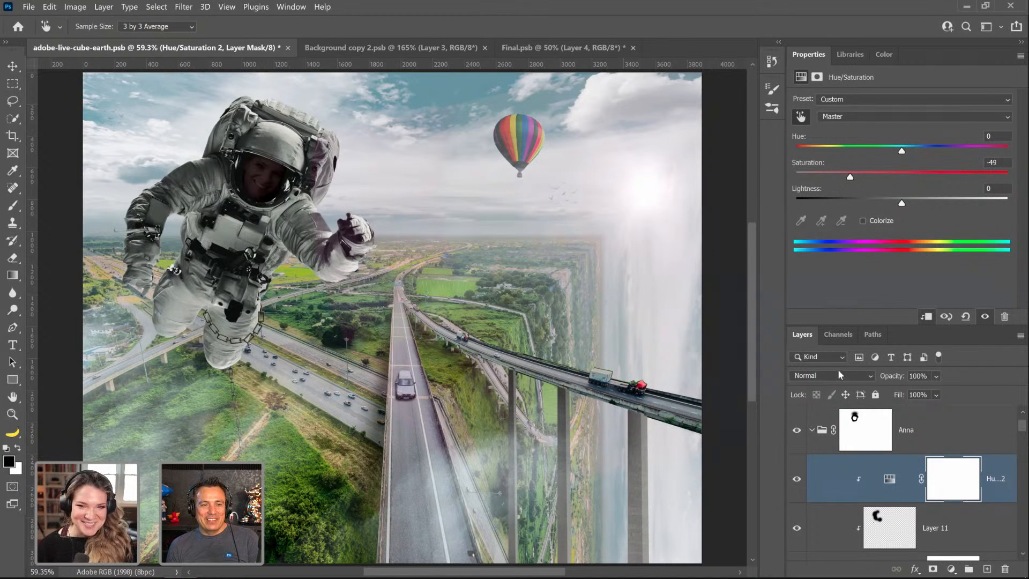
Step: Collapse the portrait group and save the adobe-live-cube-earth.psb document
{"action": "scroll", "coordinate": [840, 384], "scroll_direction": "down", "scroll_amount": 1}
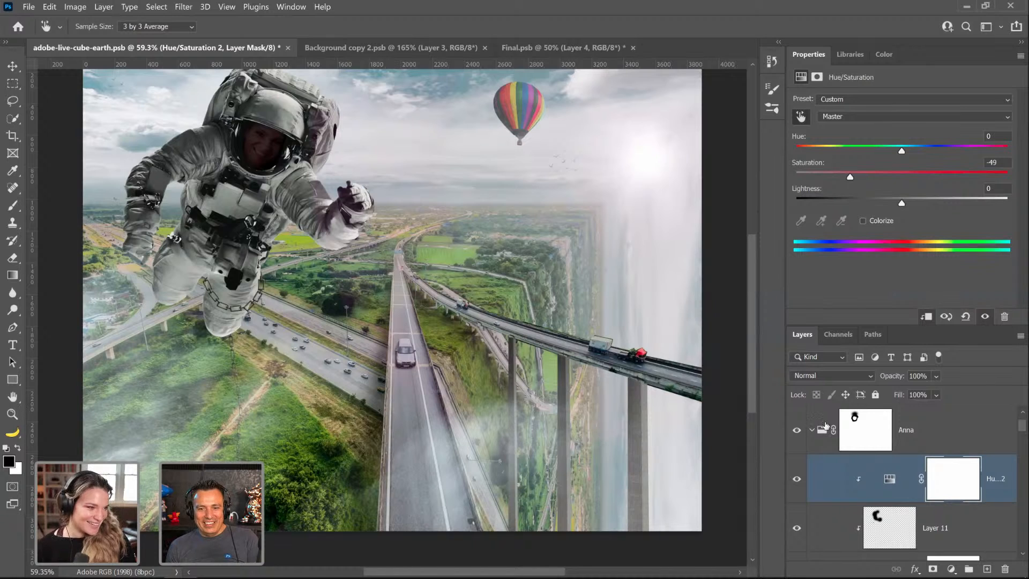
{"action": "scroll", "coordinate": [825, 426], "scroll_direction": "up", "scroll_amount": 1}
{"action": "left_click", "coordinate": [812, 479]}
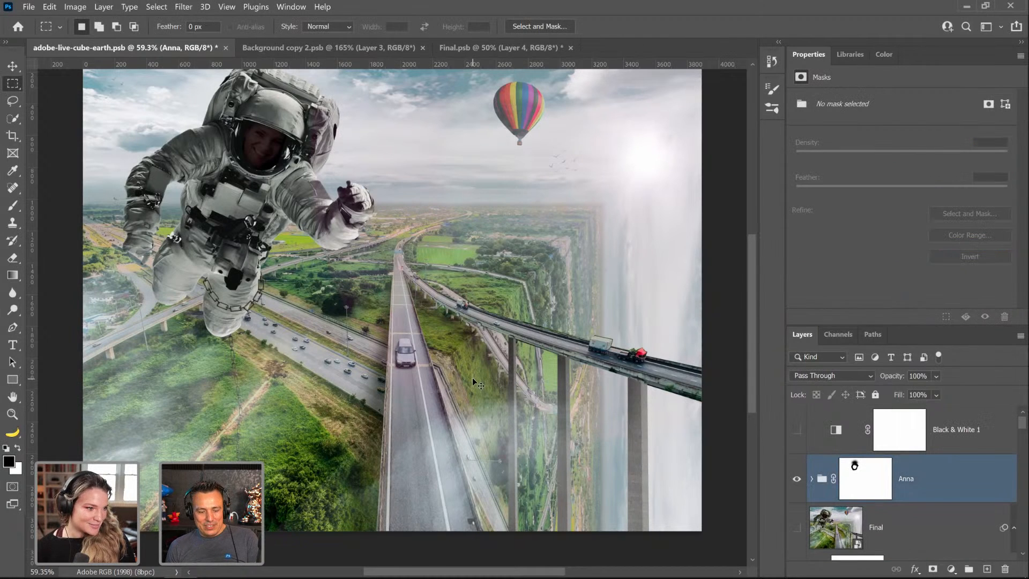
{"action": "key", "text": "ctrl+s"}
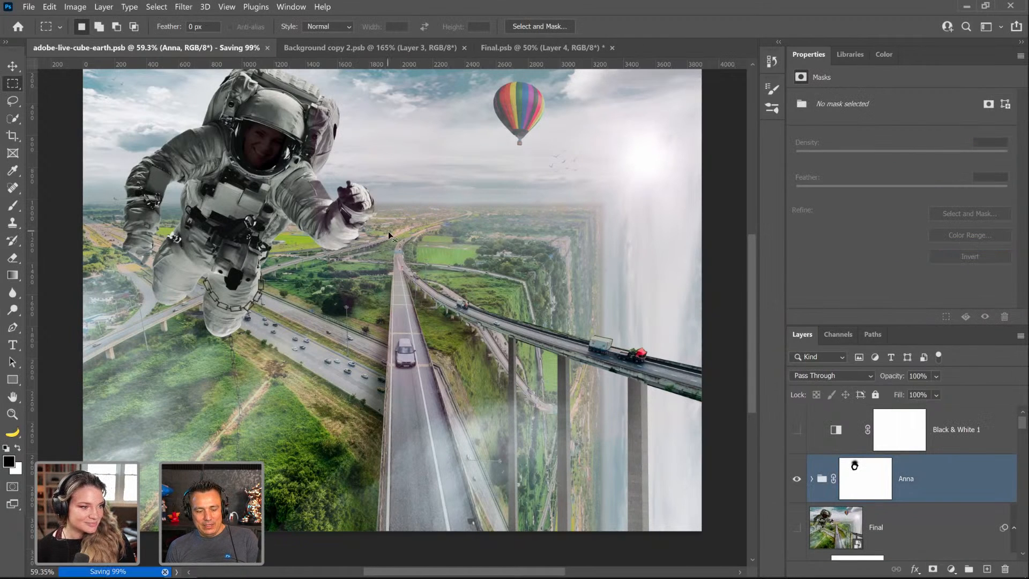
Step: Load the Final layer's outline as a selection, show Final with the portrait group hidden, and open the smart object's contents
{"action": "scroll", "coordinate": [389, 236], "scroll_direction": "left", "scroll_amount": 1}
{"action": "left_click", "coordinate": [820, 536], "text": "ctrl"}
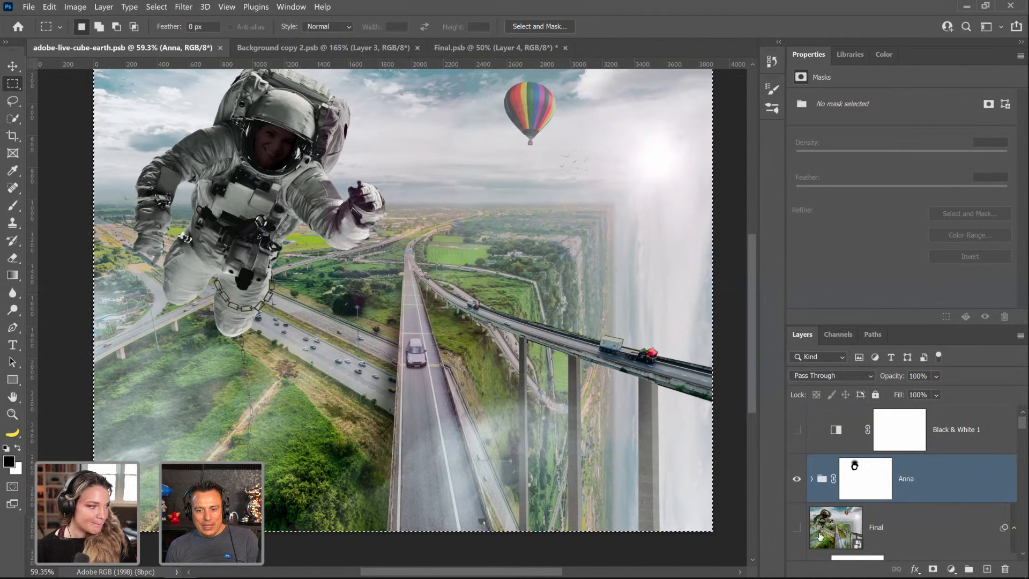
{"action": "left_click", "coordinate": [822, 533]}
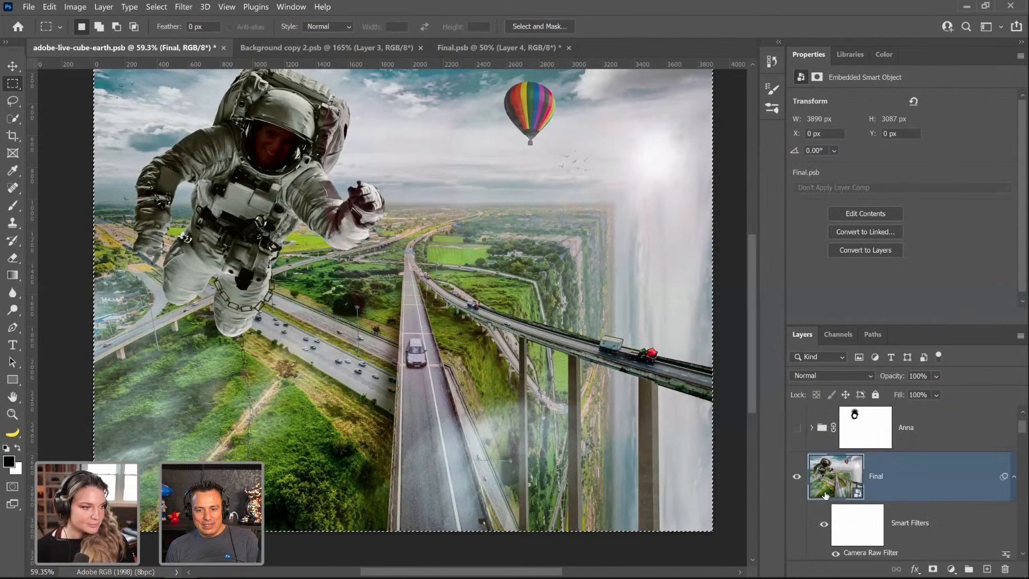
{"action": "left_click_drag", "start_coordinate": [825, 494], "coordinate": [826, 434]}
{"action": "double_click", "coordinate": [823, 435]}
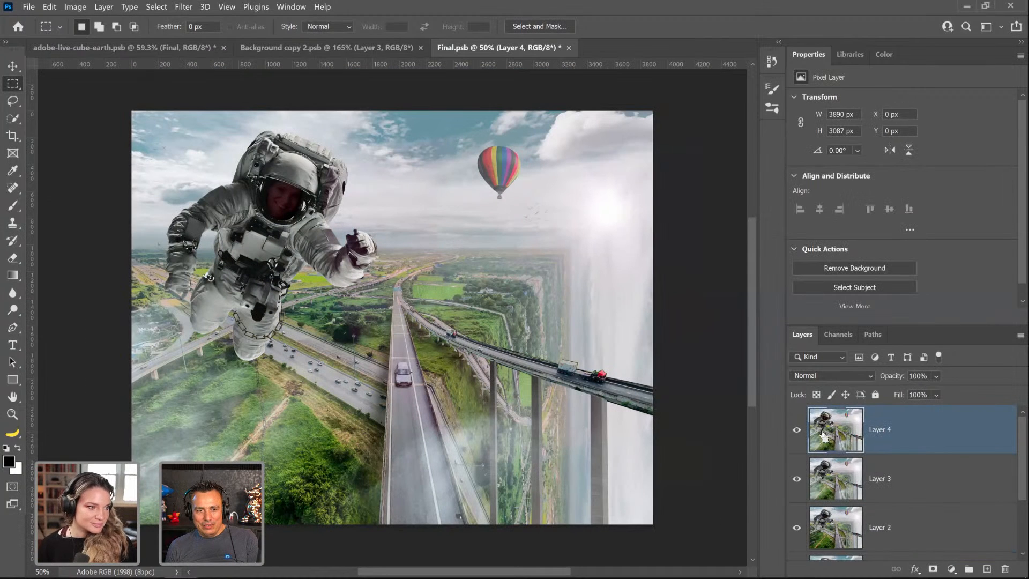
Step: Stamp the visible artwork into a new top layer in Final.psb and delete Layer 4 beneath it
{"action": "key", "text": "ctrl+alt+shift+e"}
{"action": "left_click", "coordinate": [837, 485]}
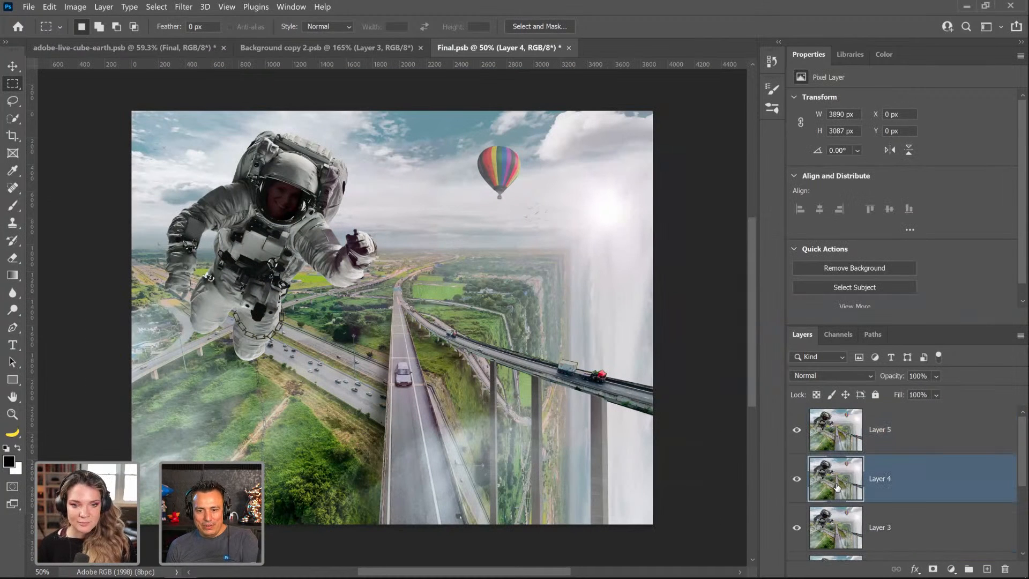
{"action": "key", "text": "Delete"}
Step: Compare the image with and without Layer 5, keep the layer shown, and close Final.psb, saving its changes
{"action": "left_click", "coordinate": [797, 432]}
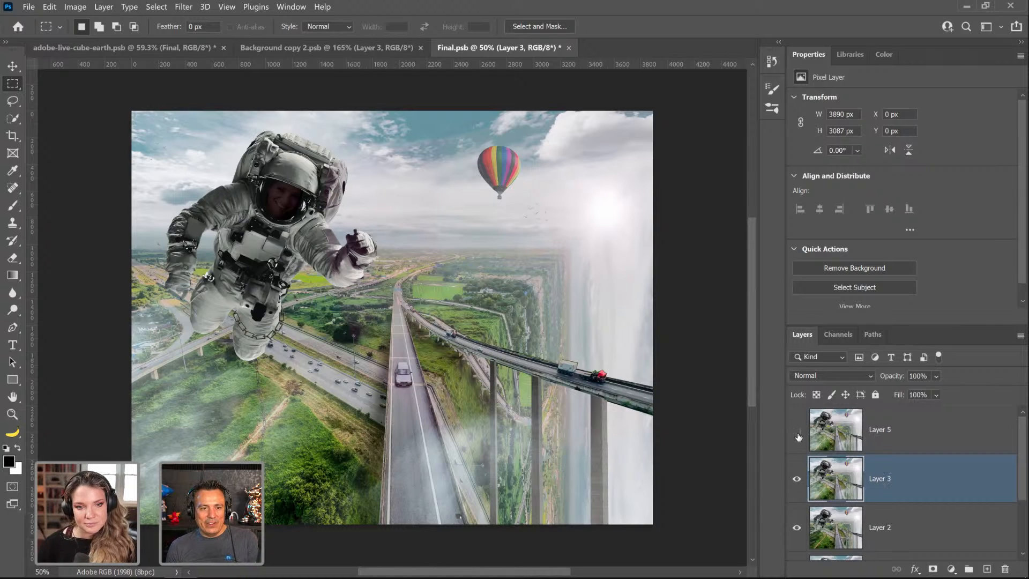
{"action": "left_click", "coordinate": [798, 433]}
{"action": "left_click", "coordinate": [797, 433]}
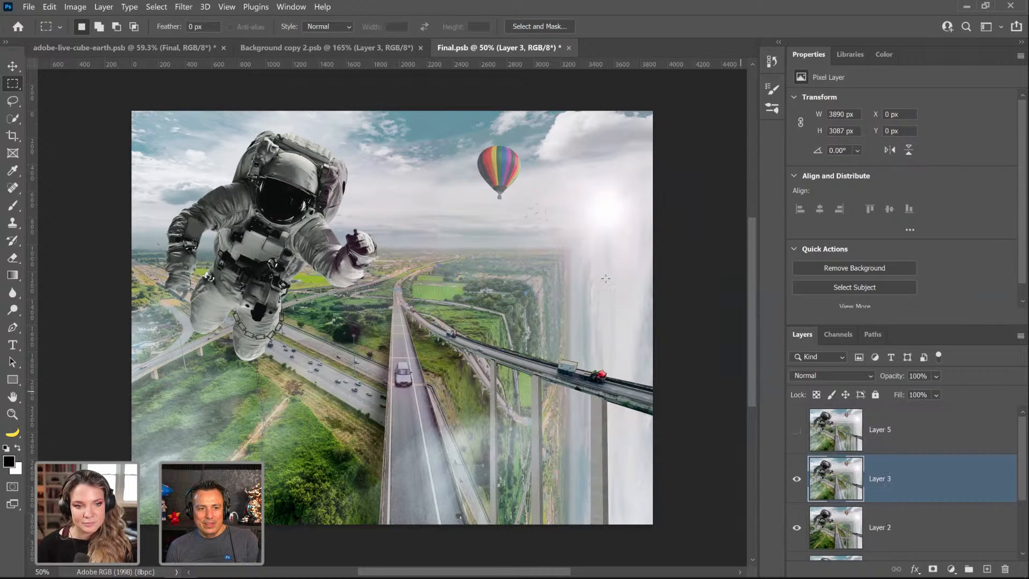
{"action": "left_click", "coordinate": [796, 432]}
{"action": "left_click", "coordinate": [569, 47]}
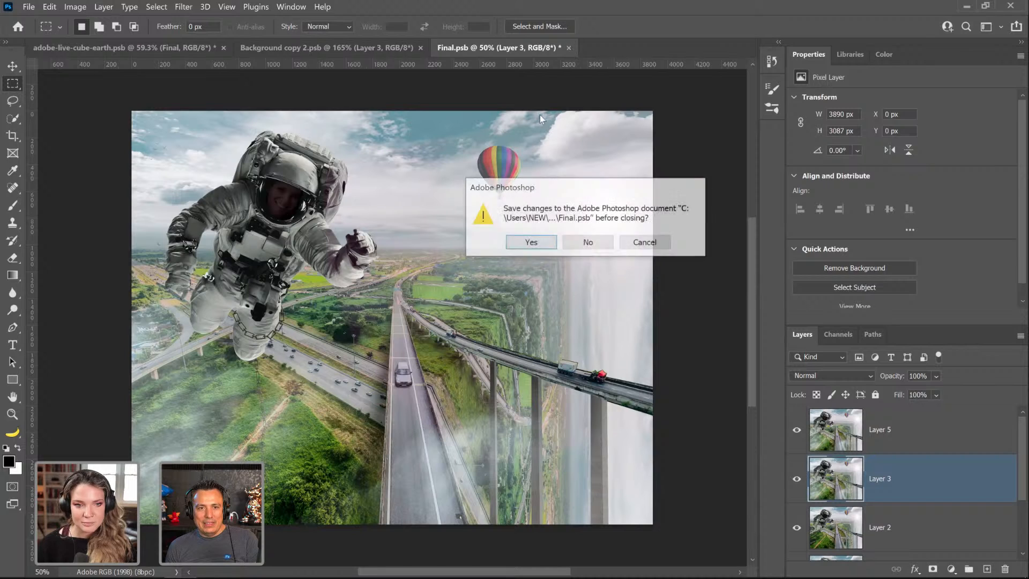
{"action": "left_click", "coordinate": [530, 242]}
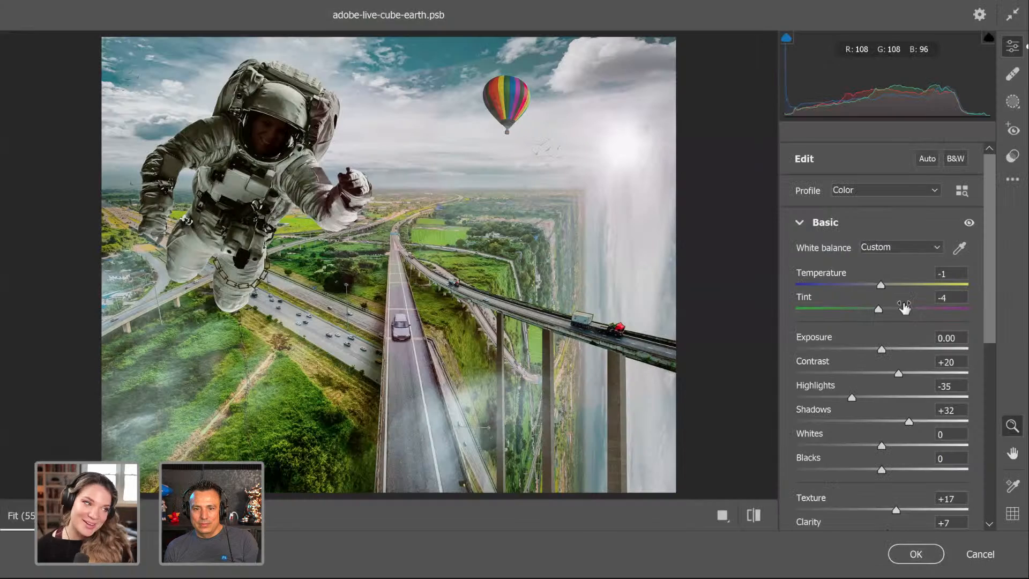
Step: Set the Final layer's Camera Raw filter to Temperature +10, Exposure +0.10, Highlights -11 and Shadows +13, and clear the selection
{"action": "left_click_drag", "start_coordinate": [877, 285], "coordinate": [886, 287]}
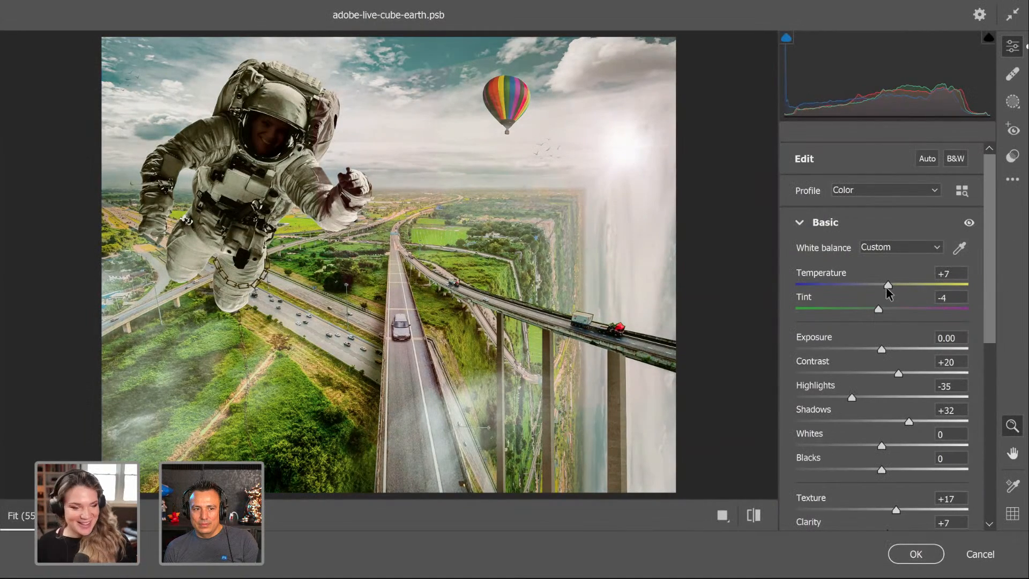
{"action": "left_click_drag", "start_coordinate": [852, 398], "coordinate": [872, 412]}
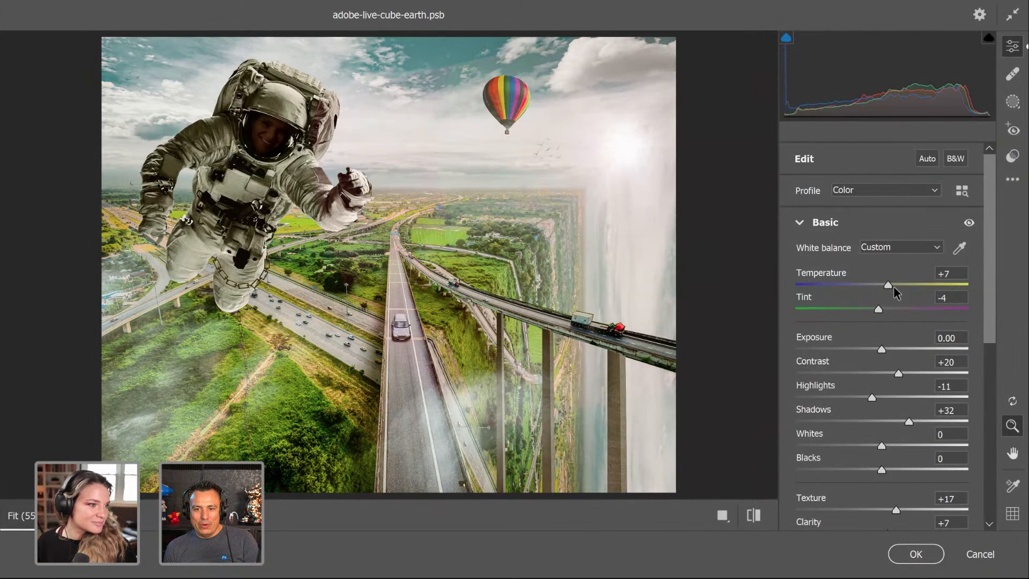
{"action": "left_click_drag", "start_coordinate": [893, 285], "coordinate": [893, 292]}
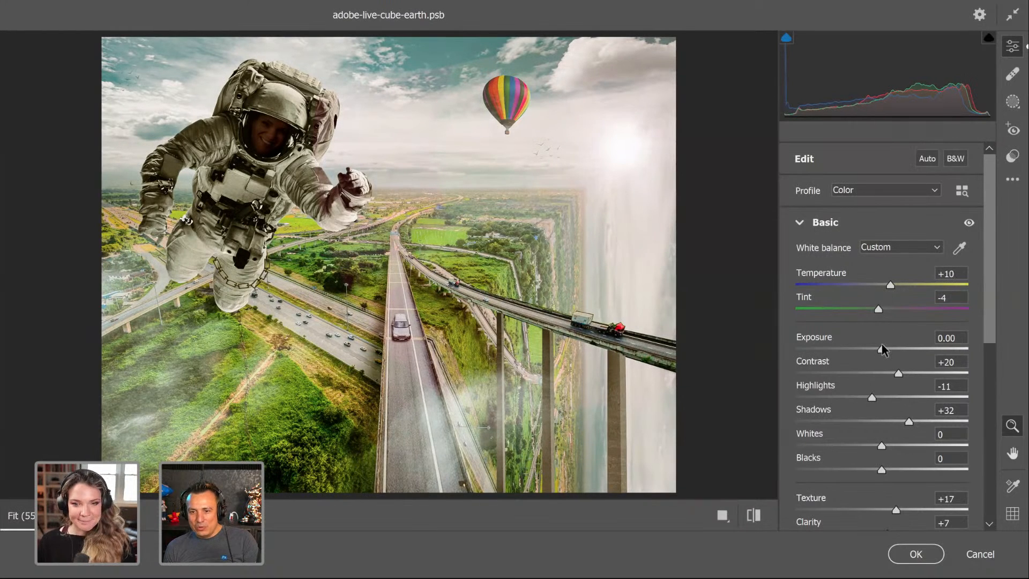
{"action": "left_click_drag", "start_coordinate": [881, 349], "coordinate": [882, 349]}
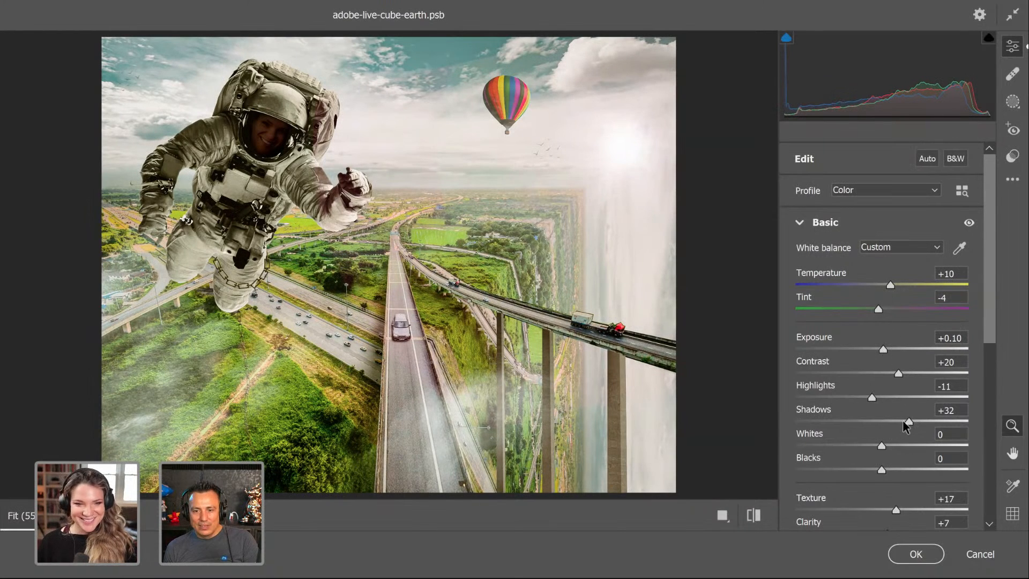
{"action": "left_click_drag", "start_coordinate": [904, 420], "coordinate": [892, 421]}
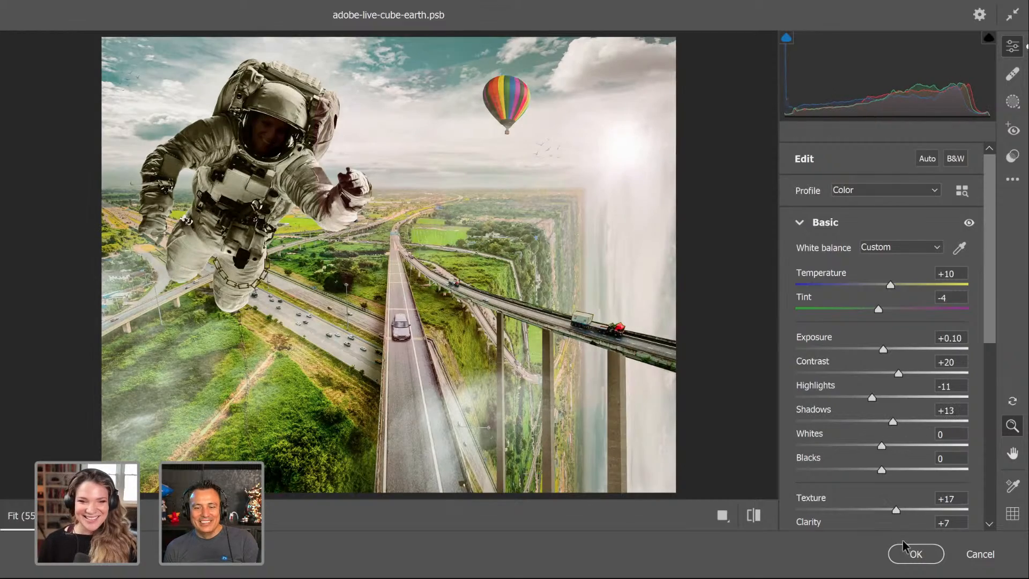
{"action": "left_click", "coordinate": [913, 552]}
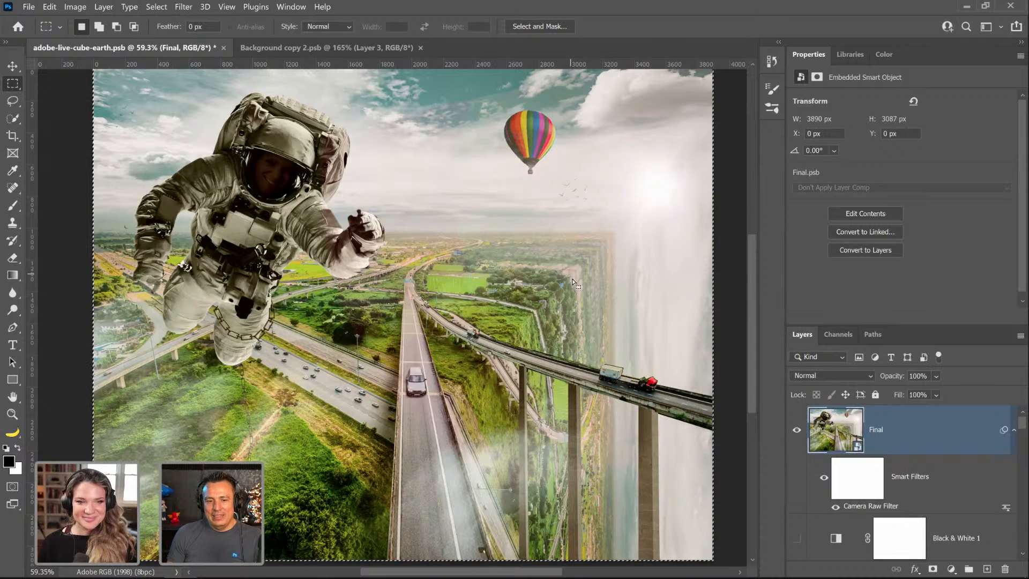
{"action": "key", "text": "ctrl+d"}
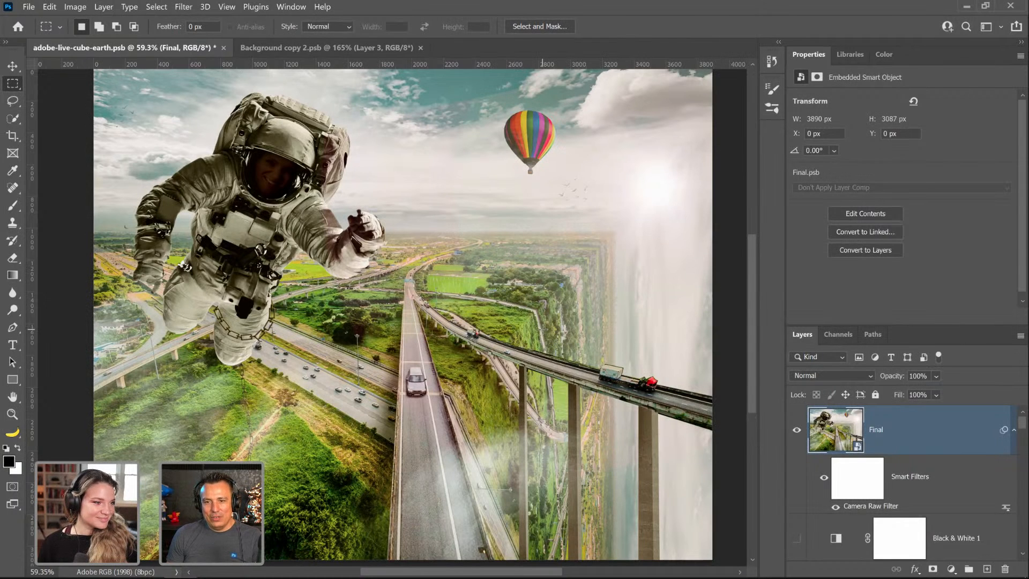
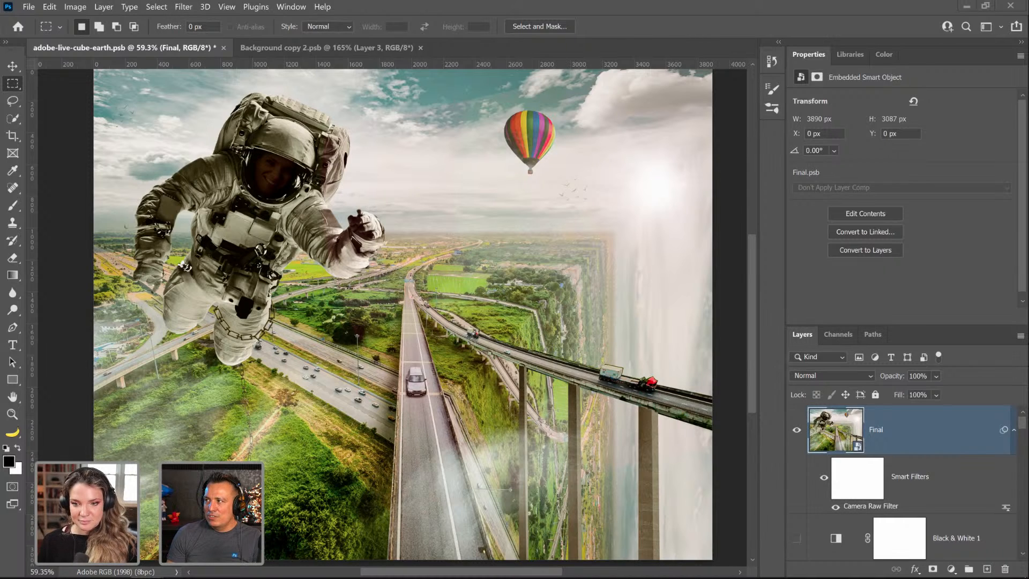
Step: Switch to the browser showing the artist's Behance profile and open the CBS - Good Sam Poster project
{"action": "left_click_drag", "start_coordinate": [519, 1], "coordinate": [519, 72]}
{"action": "double_click", "coordinate": [520, 72]}
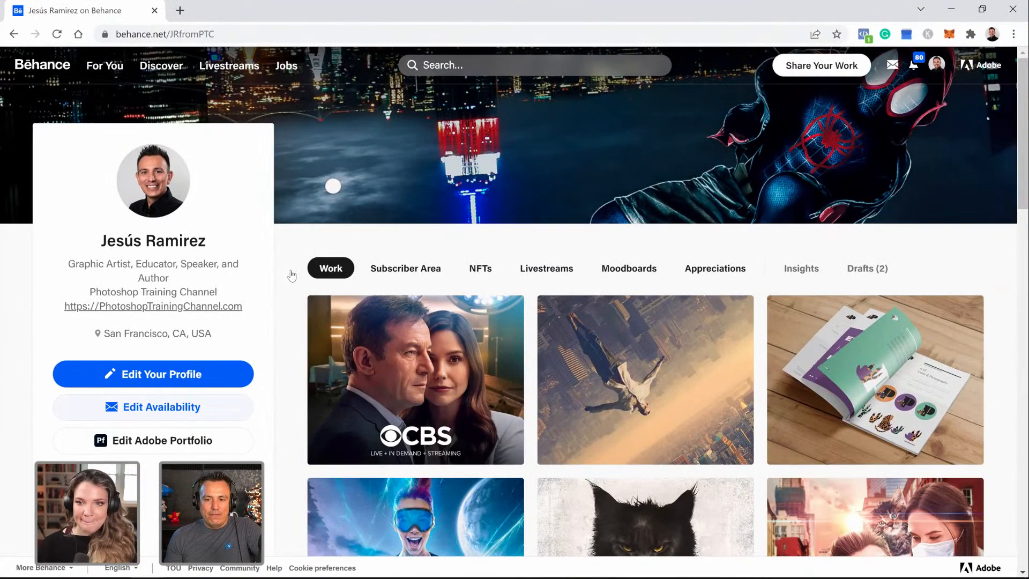
{"action": "scroll", "coordinate": [296, 309], "scroll_direction": "down", "scroll_amount": 1}
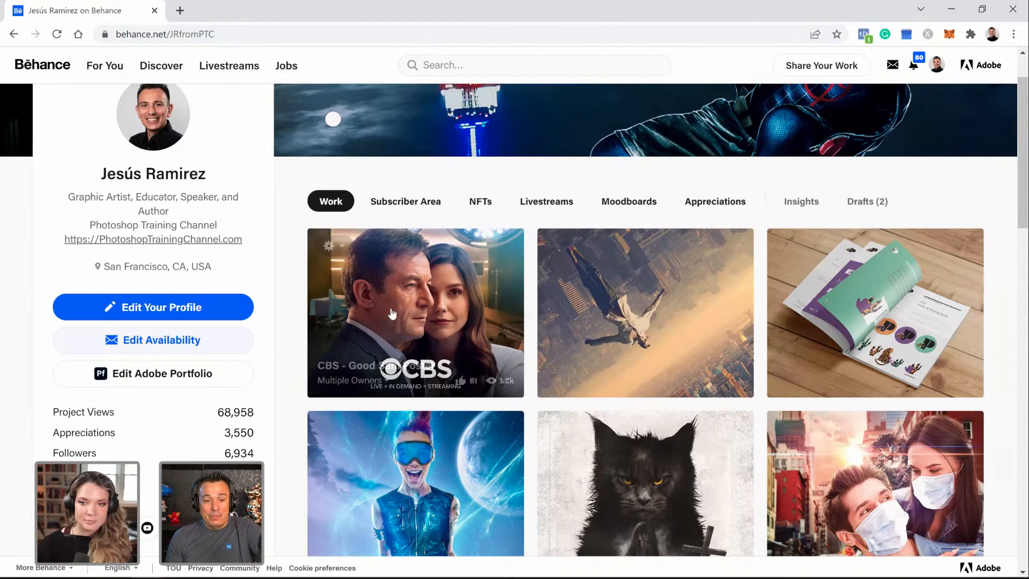
{"action": "left_click", "coordinate": [437, 311]}
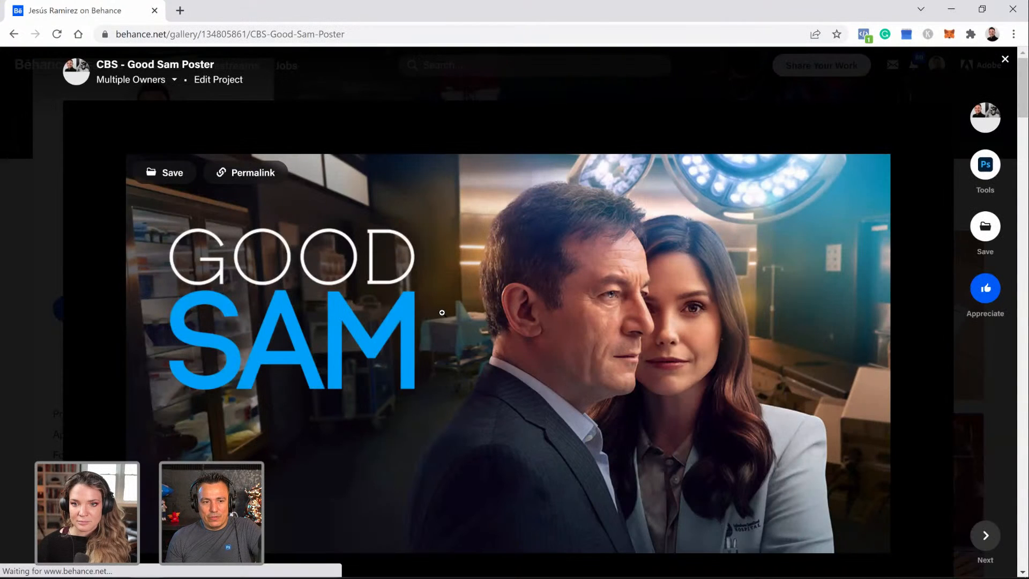
Step: Examine the Good Sam Poster artwork and description, play the Background Buildup video, and return to the start of the project
{"action": "scroll", "coordinate": [441, 312], "scroll_direction": "down", "scroll_amount": 3}
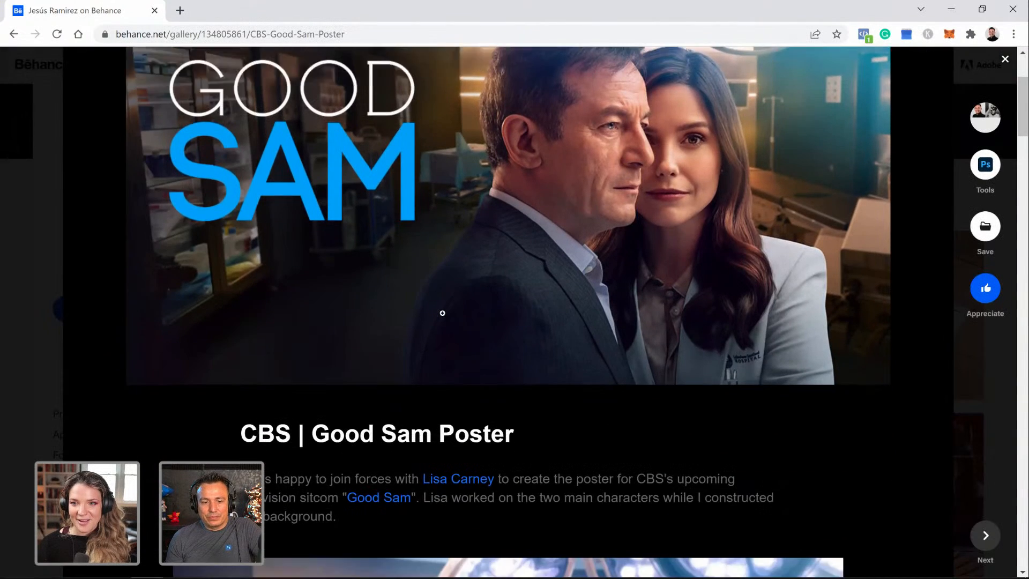
{"action": "scroll", "coordinate": [442, 312], "scroll_direction": "down", "scroll_amount": 2}
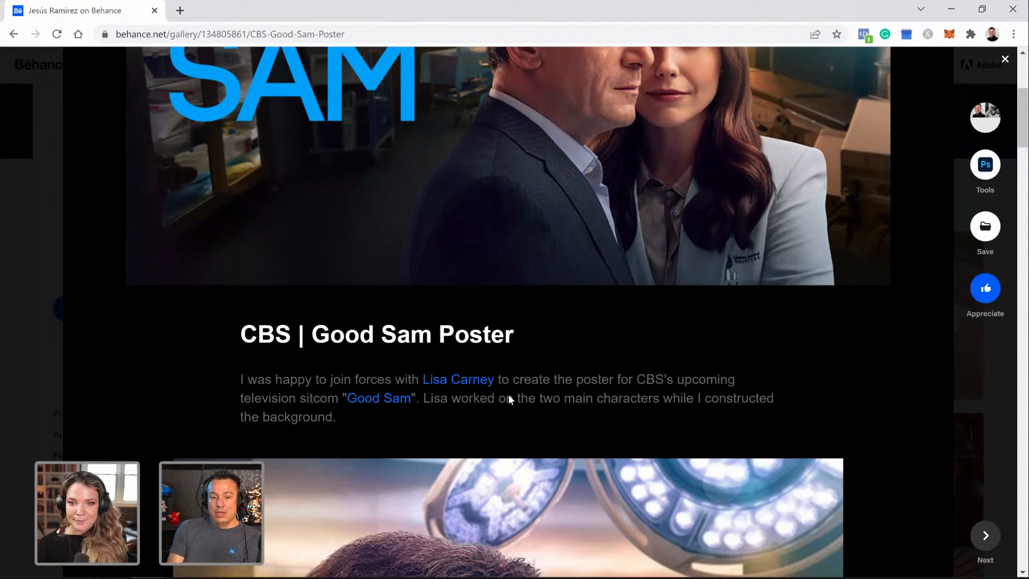
{"action": "scroll", "coordinate": [542, 292], "scroll_direction": "down", "scroll_amount": 2}
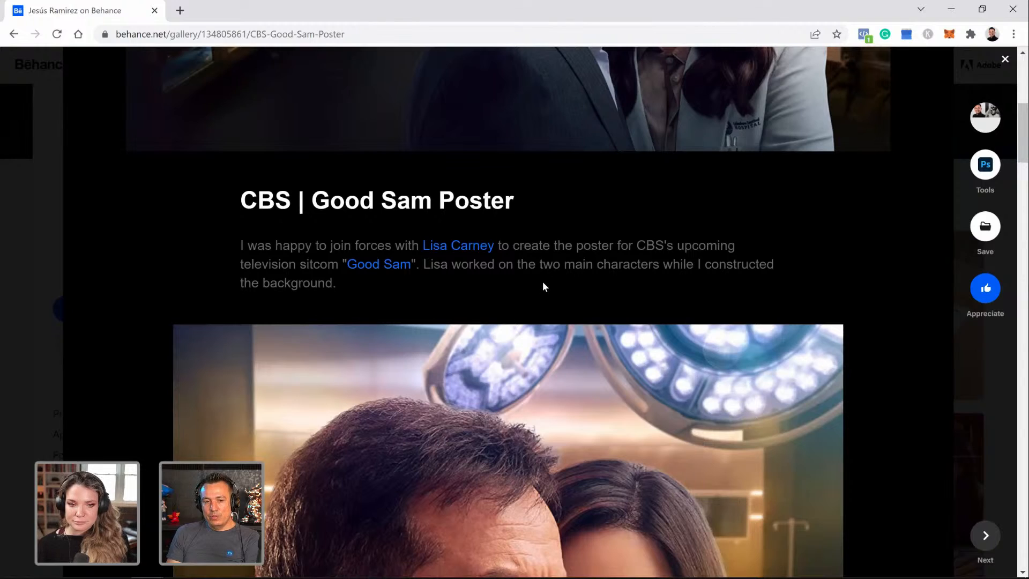
{"action": "scroll", "coordinate": [543, 286], "scroll_direction": "down", "scroll_amount": 8}
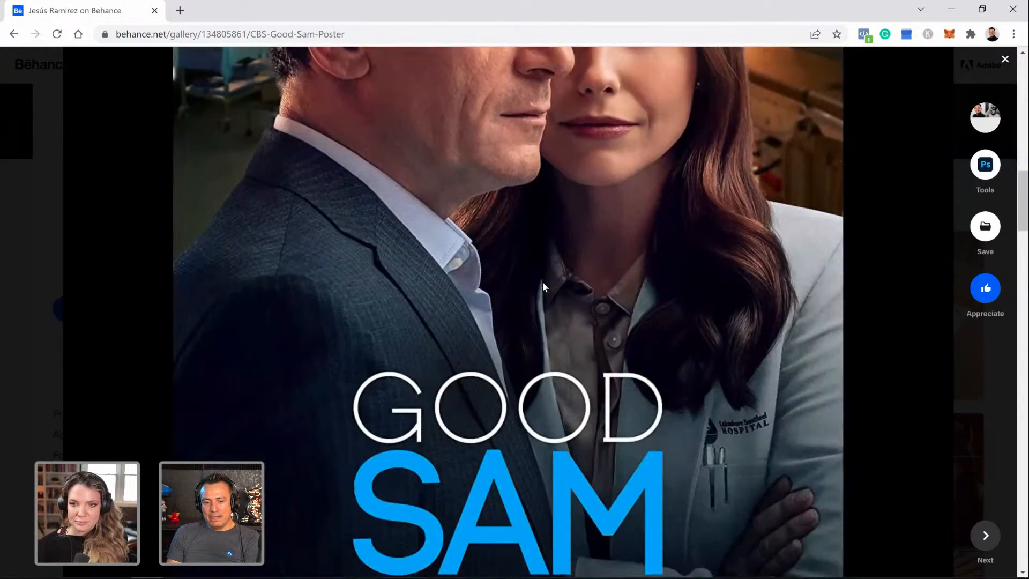
{"action": "scroll", "coordinate": [542, 281], "scroll_direction": "down", "scroll_amount": 15}
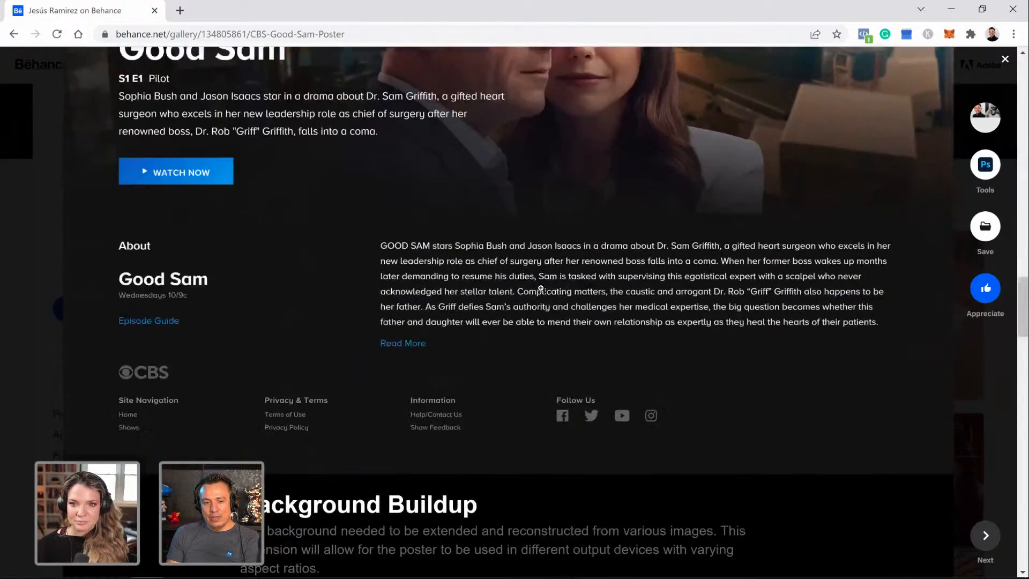
{"action": "scroll", "coordinate": [541, 289], "scroll_direction": "down", "scroll_amount": 9}
{"action": "left_click", "coordinate": [518, 343]}
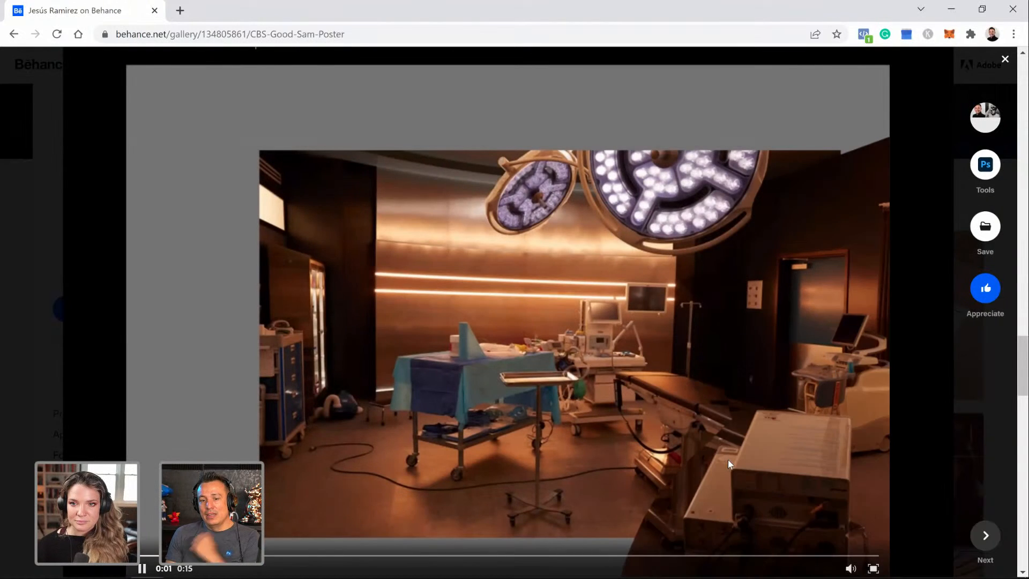
{"action": "scroll", "coordinate": [723, 459], "scroll_direction": "down", "scroll_amount": 1}
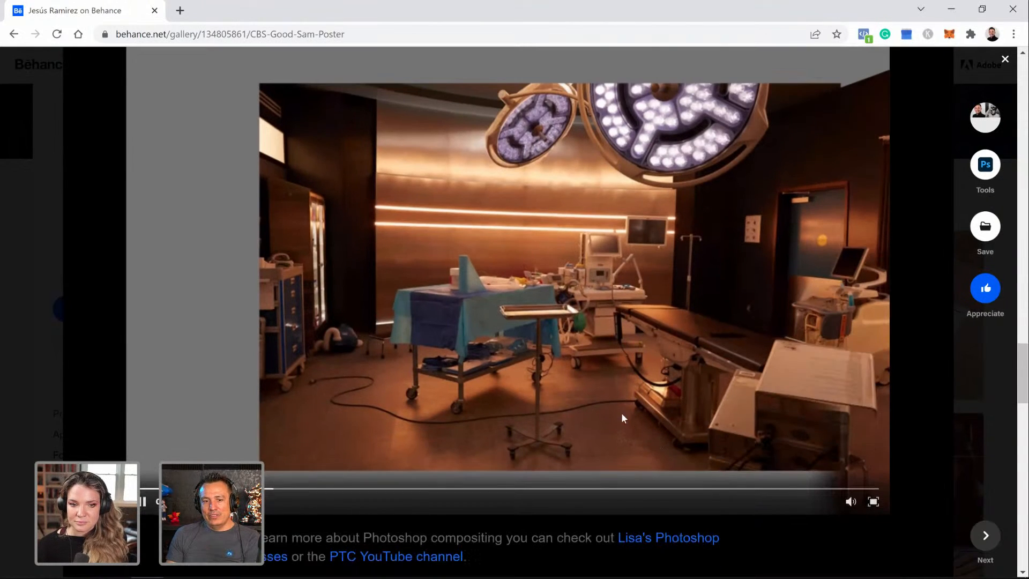
{"action": "scroll", "coordinate": [621, 417], "scroll_direction": "up", "scroll_amount": 2}
{"action": "scroll", "coordinate": [615, 408], "scroll_direction": "down", "scroll_amount": 1}
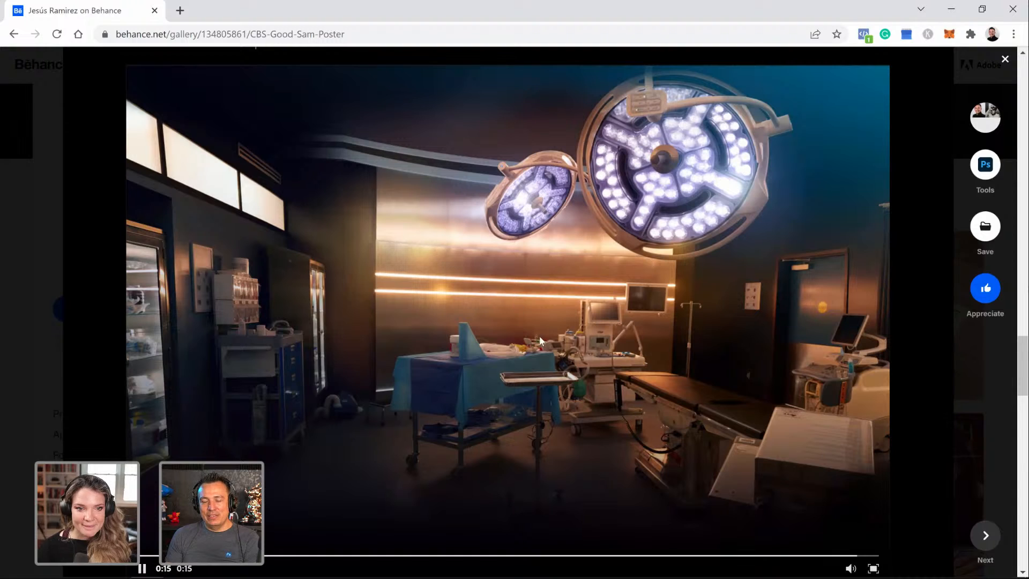
{"action": "scroll", "coordinate": [412, 317], "scroll_direction": "down", "scroll_amount": 15}
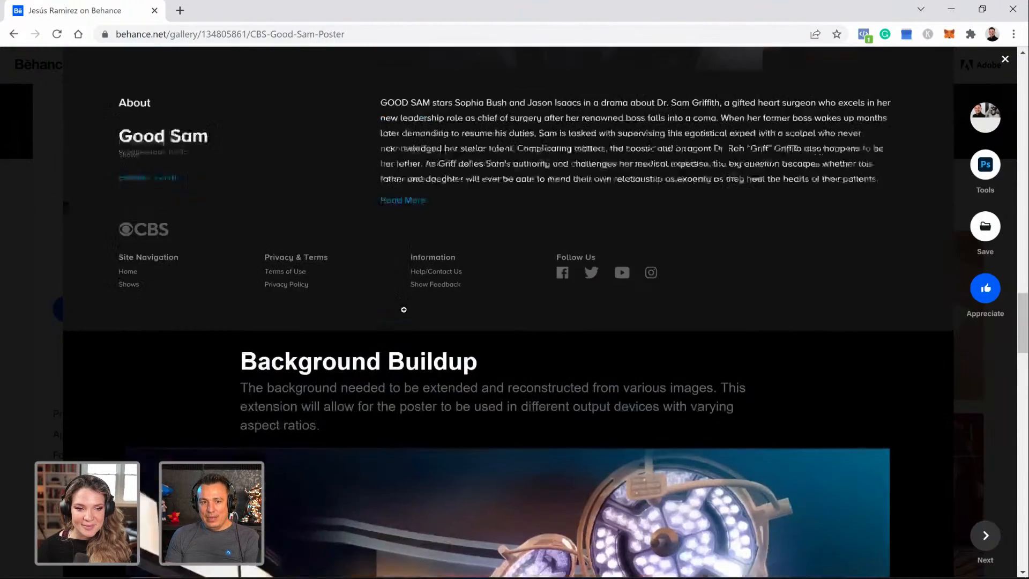
{"action": "scroll", "coordinate": [400, 301], "scroll_direction": "up", "scroll_amount": 20}
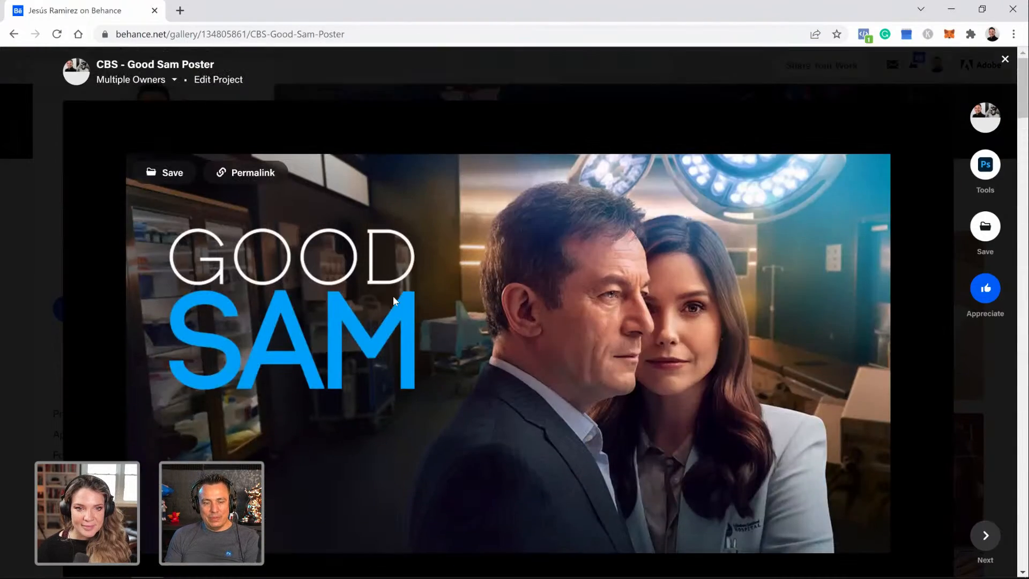
Step: Close the Good Sam project, browse the profile's other work, and open the Adobe Stock - Lost Masterpiece - Just Judges project
{"action": "left_click", "coordinate": [1003, 61]}
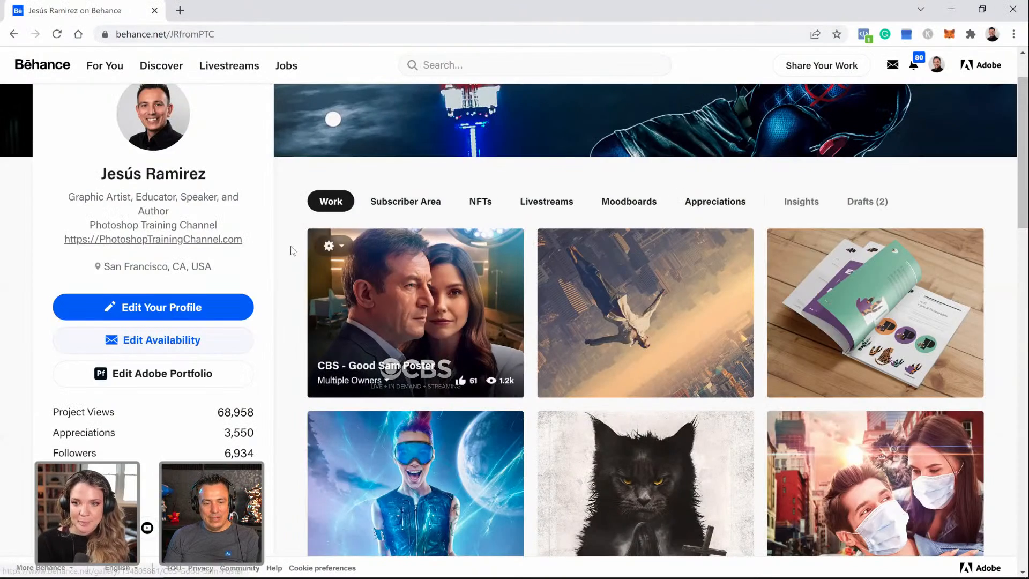
{"action": "scroll", "coordinate": [300, 300], "scroll_direction": "down", "scroll_amount": 5}
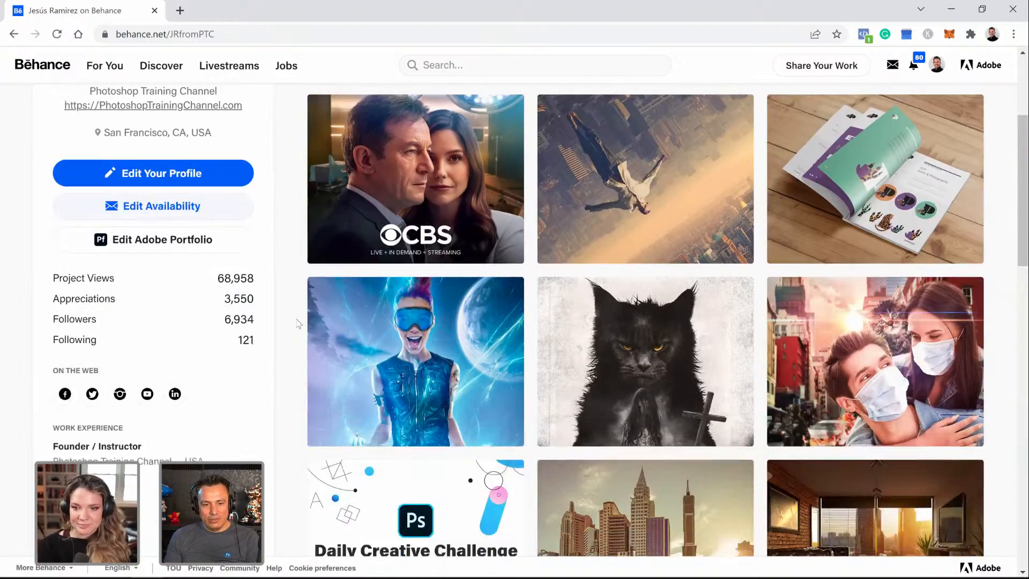
{"action": "scroll", "coordinate": [295, 320], "scroll_direction": "down", "scroll_amount": 4}
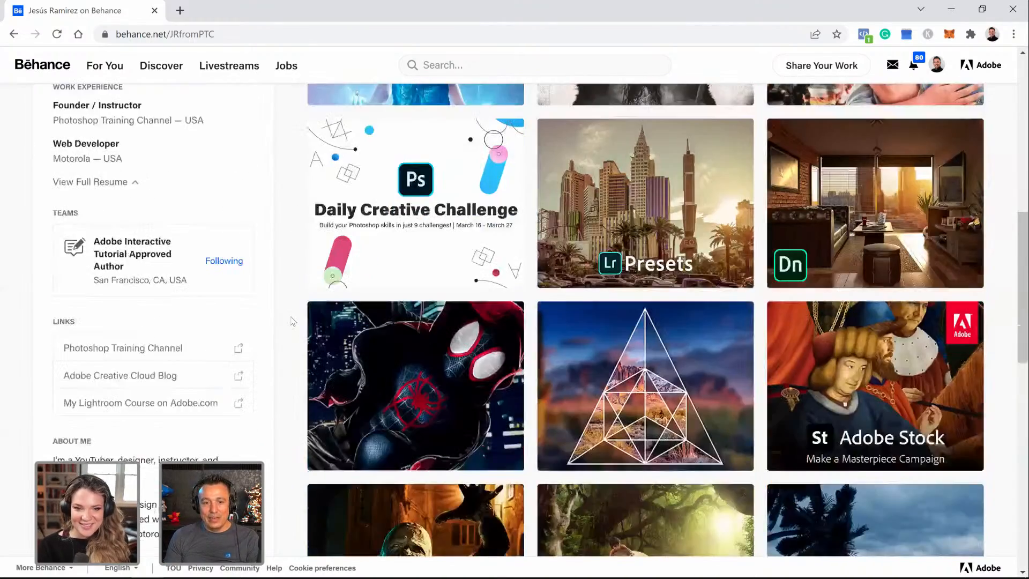
{"action": "scroll", "coordinate": [293, 322], "scroll_direction": "down", "scroll_amount": 10}
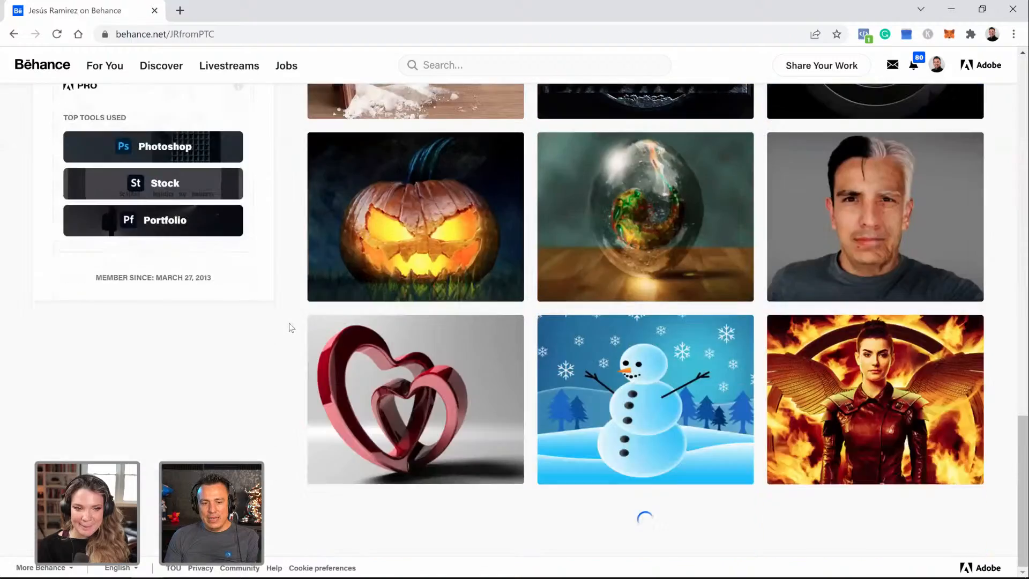
{"action": "scroll", "coordinate": [292, 327], "scroll_direction": "up", "scroll_amount": 6}
{"action": "scroll", "coordinate": [293, 331], "scroll_direction": "up", "scroll_amount": 6}
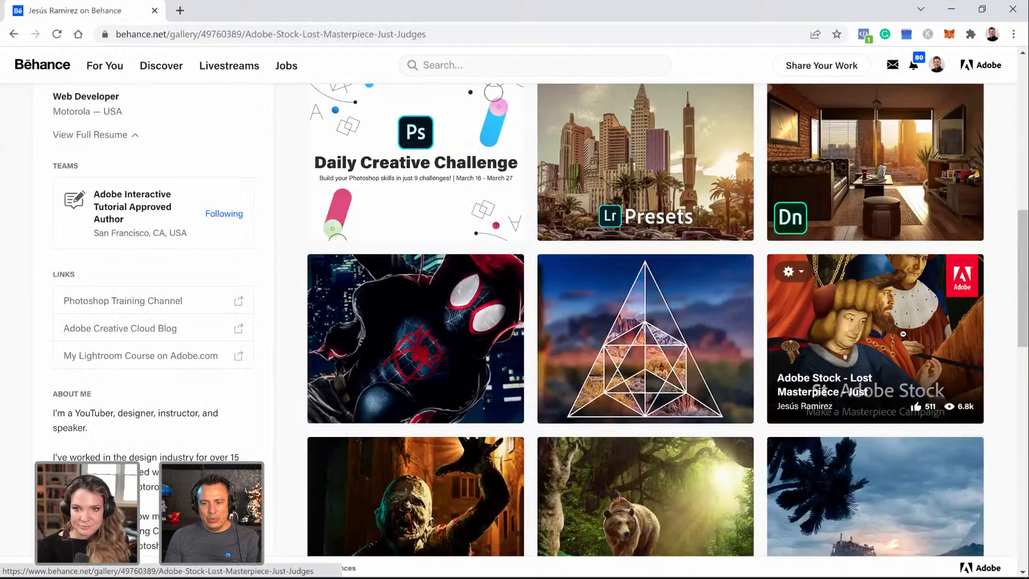
{"action": "left_click", "coordinate": [903, 334]}
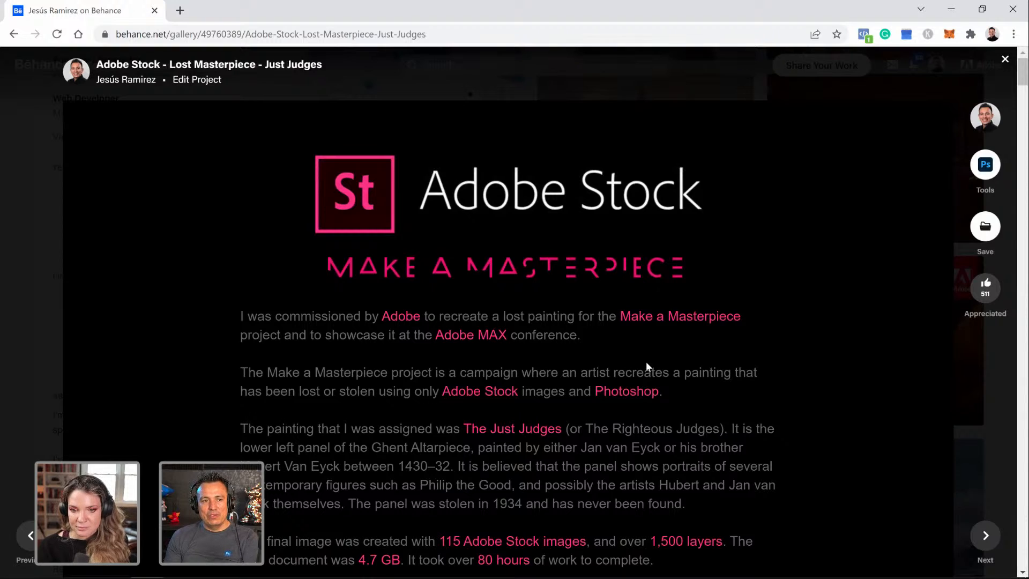
Step: Examine the Just Judges project's description, framed recreated painting and Adobe MAX interview section
{"action": "scroll", "coordinate": [646, 363], "scroll_direction": "down", "scroll_amount": 12}
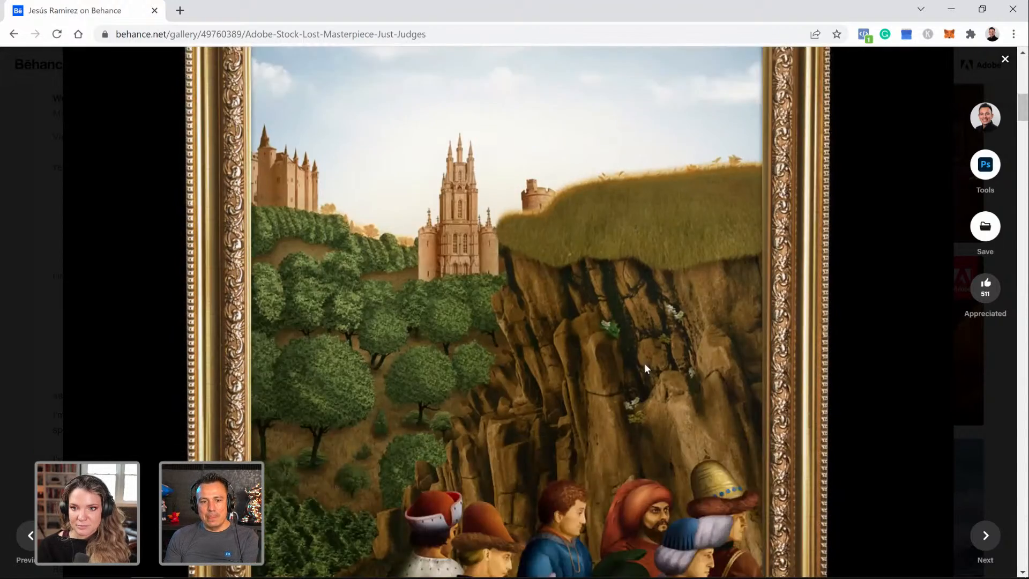
{"action": "scroll", "coordinate": [644, 368], "scroll_direction": "up", "scroll_amount": 10}
{"action": "scroll", "coordinate": [643, 366], "scroll_direction": "down", "scroll_amount": 4}
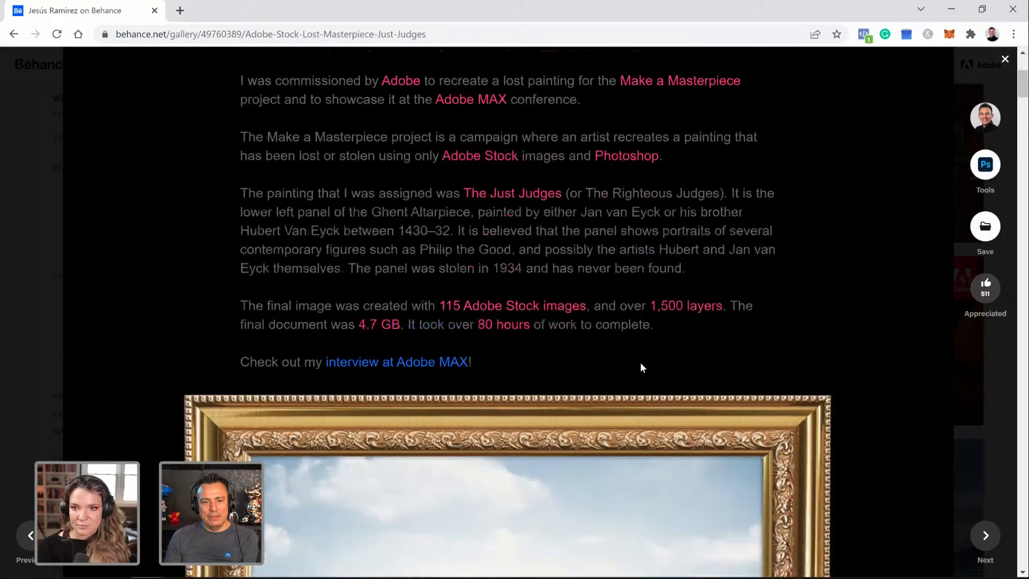
{"action": "scroll", "coordinate": [640, 361], "scroll_direction": "down", "scroll_amount": 10}
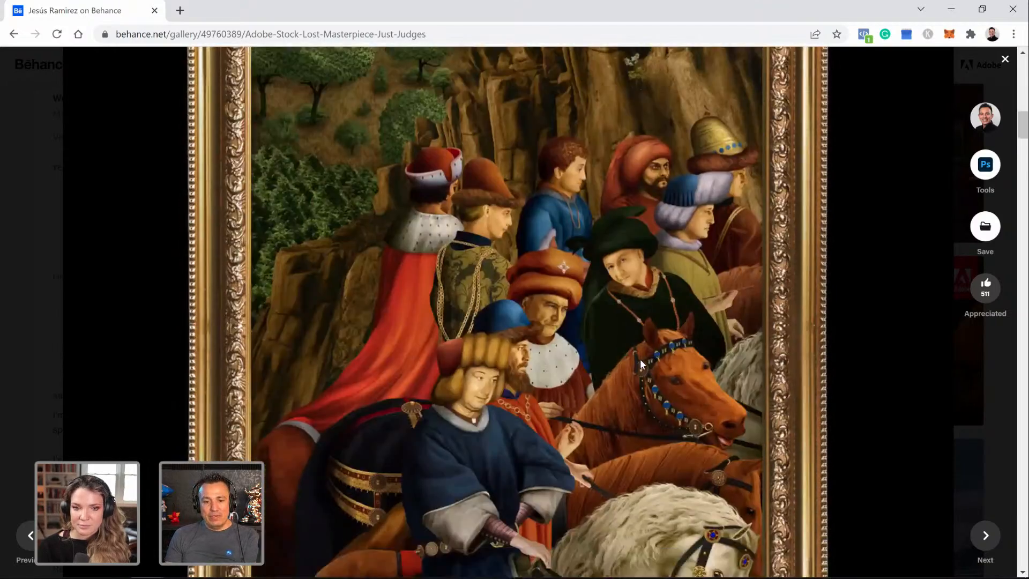
{"action": "scroll", "coordinate": [640, 359], "scroll_direction": "down", "scroll_amount": 12}
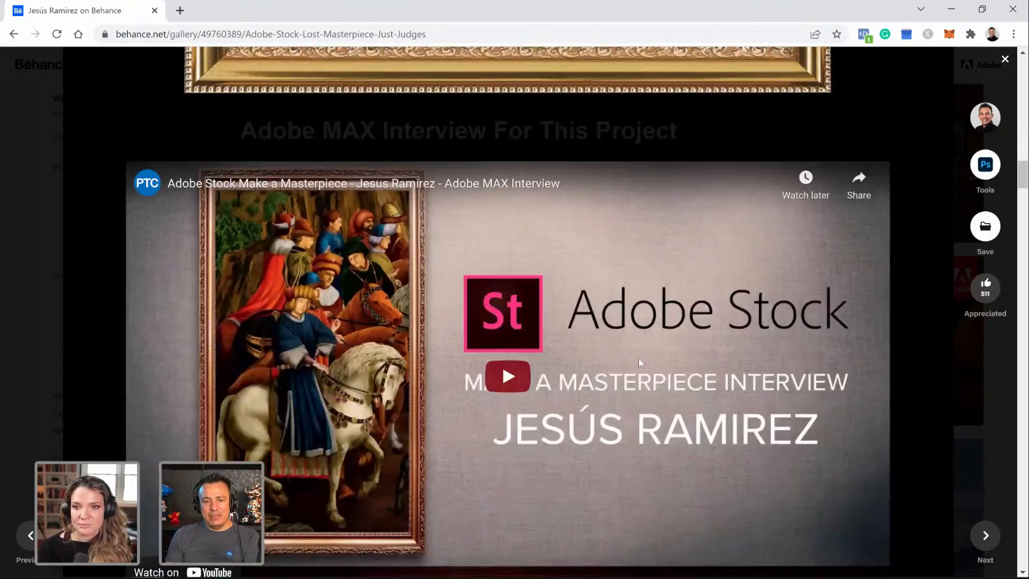
{"action": "scroll", "coordinate": [639, 361], "scroll_direction": "down", "scroll_amount": 5}
Step: Examine the Adobe Stock Images Used grid and compare the Recreation and Original paintings side by side
{"action": "scroll", "coordinate": [638, 363], "scroll_direction": "down", "scroll_amount": 5}
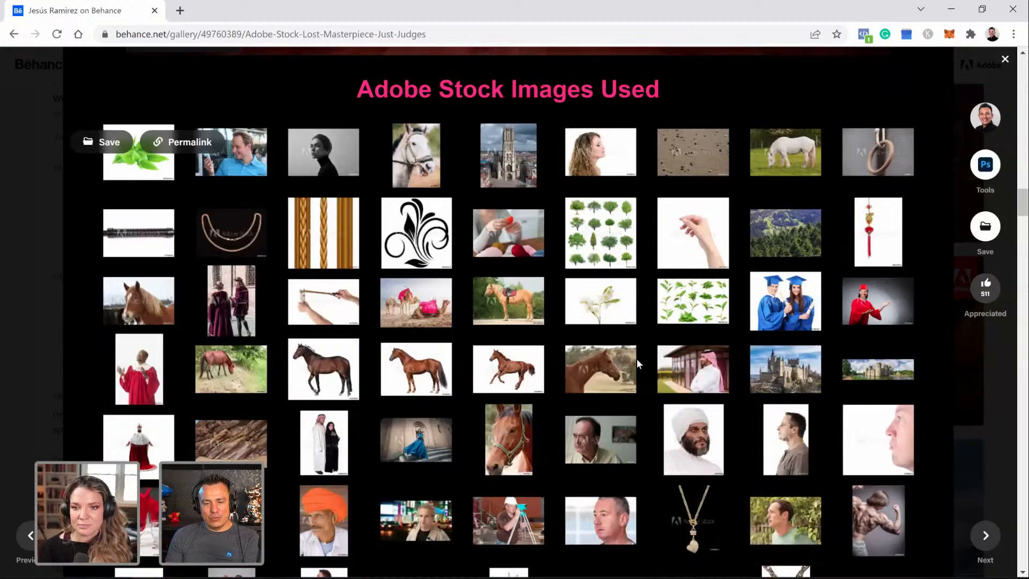
{"action": "scroll", "coordinate": [636, 364], "scroll_direction": "down", "scroll_amount": 11}
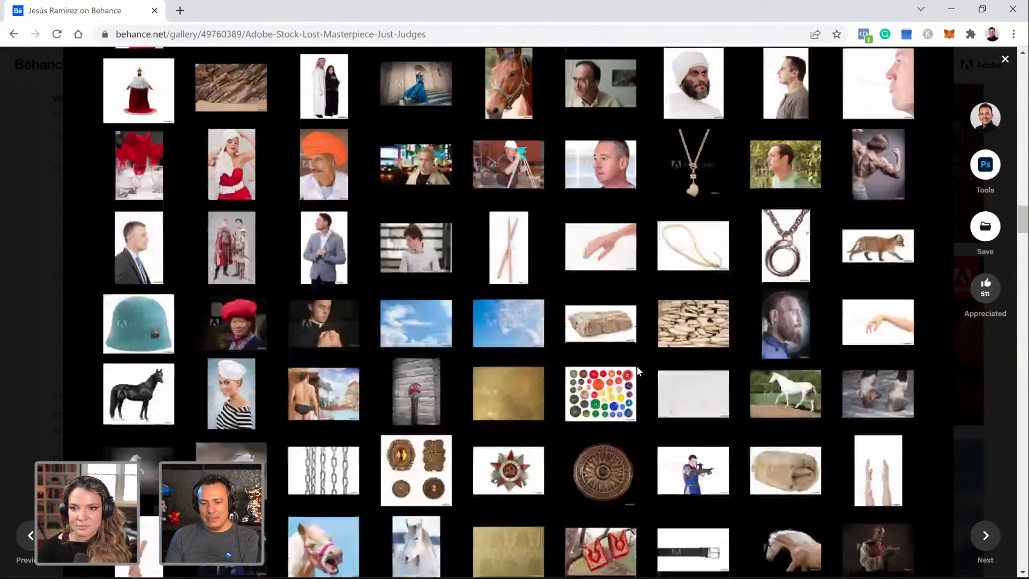
{"action": "scroll", "coordinate": [644, 371], "scroll_direction": "down", "scroll_amount": 5}
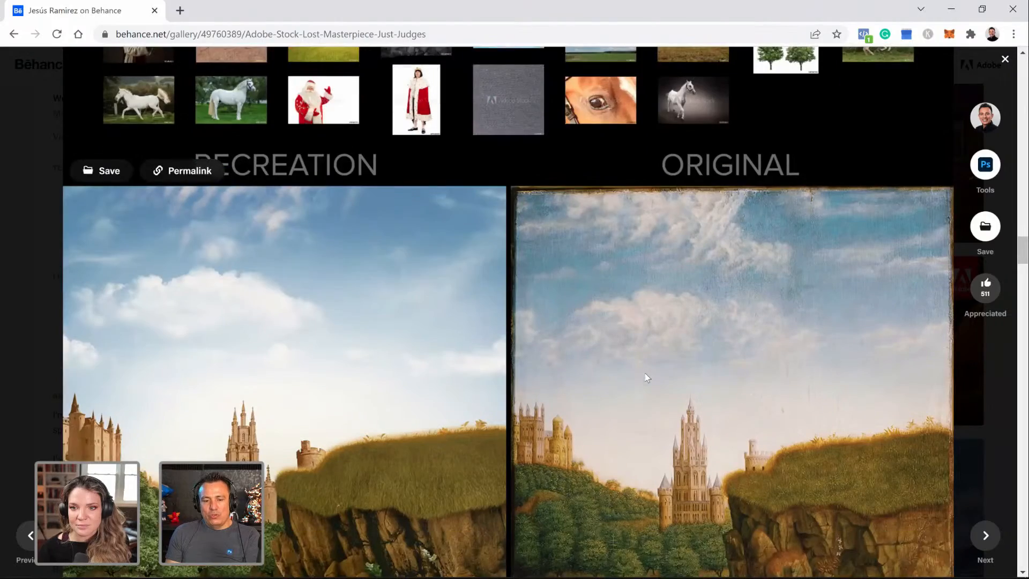
{"action": "scroll", "coordinate": [662, 370], "scroll_direction": "down", "scroll_amount": 6}
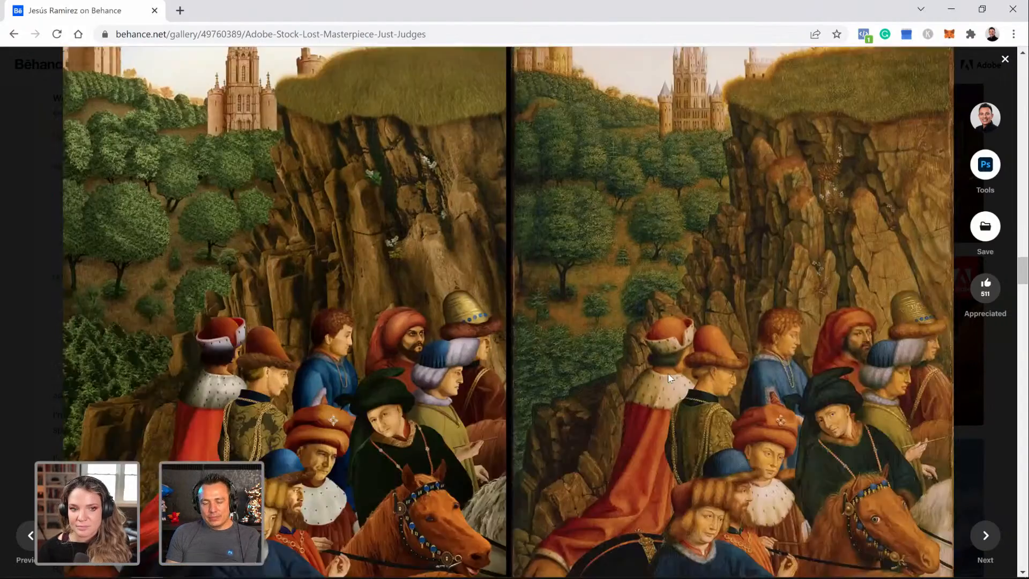
{"action": "scroll", "coordinate": [664, 384], "scroll_direction": "down", "scroll_amount": 10}
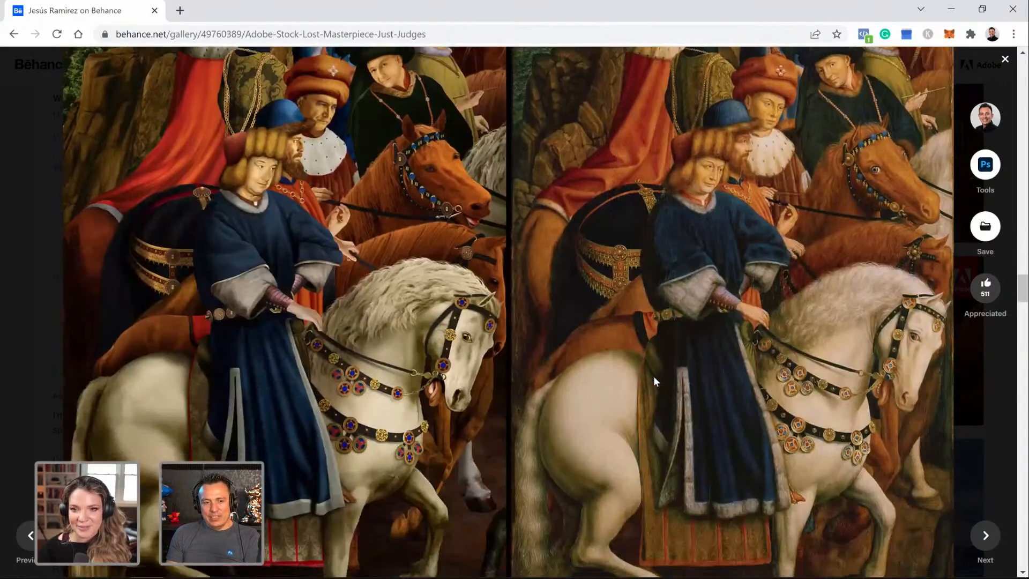
{"action": "scroll", "coordinate": [649, 380], "scroll_direction": "up", "scroll_amount": 20}
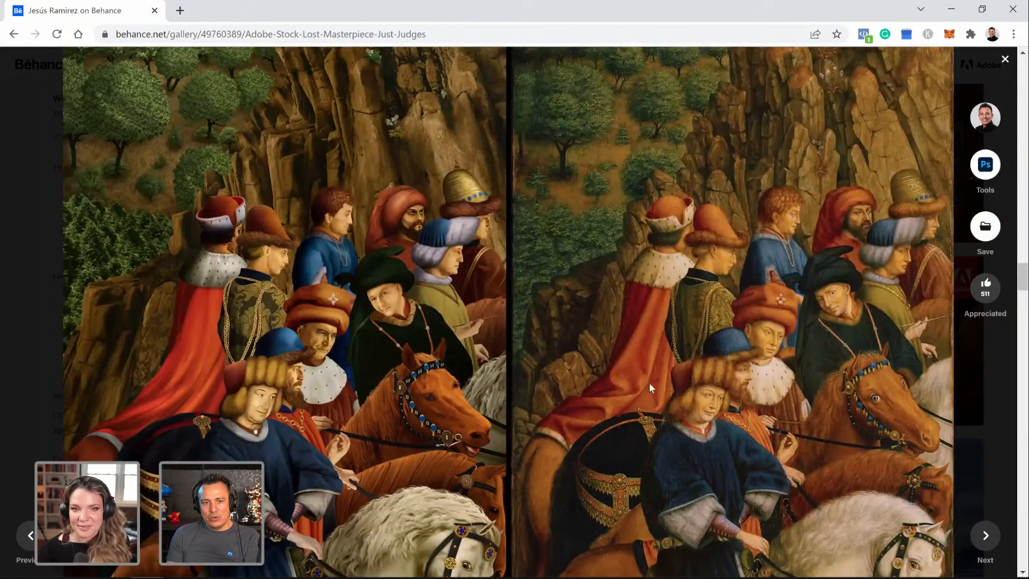
{"action": "scroll", "coordinate": [647, 386], "scroll_direction": "up", "scroll_amount": 15}
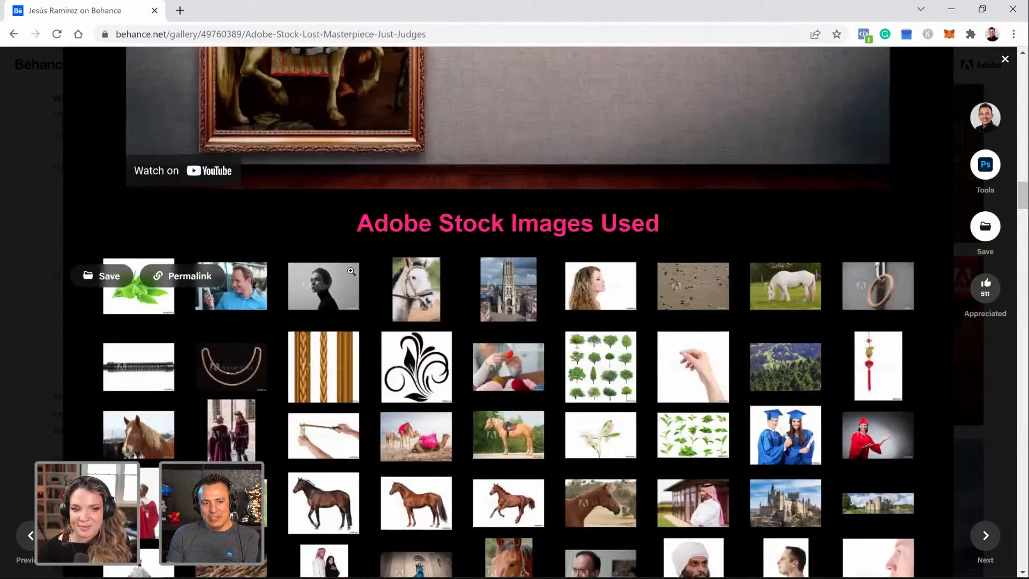
{"action": "scroll", "coordinate": [351, 271], "scroll_direction": "down", "scroll_amount": 15}
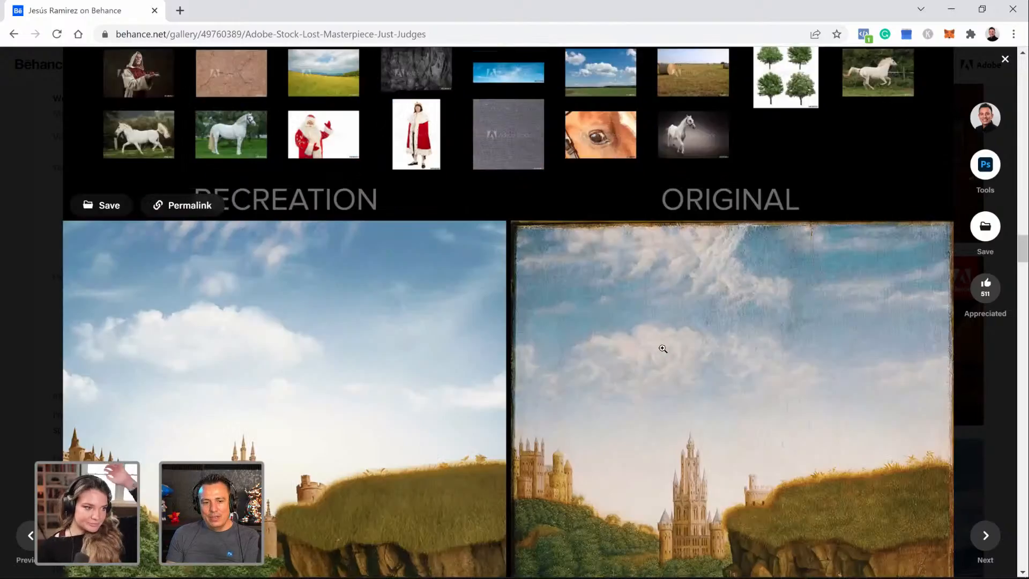
{"action": "scroll", "coordinate": [662, 349], "scroll_direction": "down", "scroll_amount": 15}
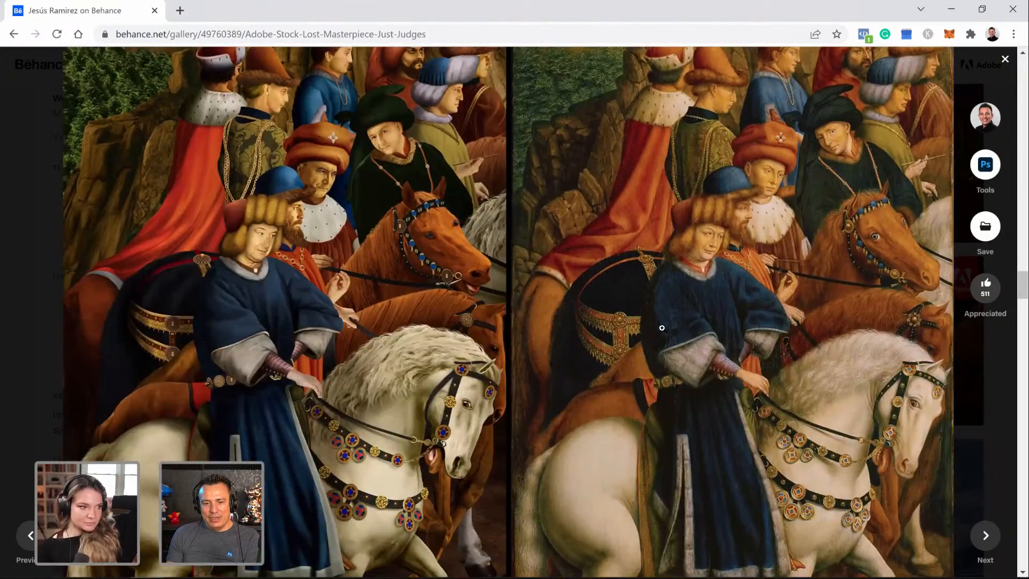
Step: Examine the Composite Samples that link source photos to painting details, through to the end of the project
{"action": "scroll", "coordinate": [661, 328], "scroll_direction": "down", "scroll_amount": 15}
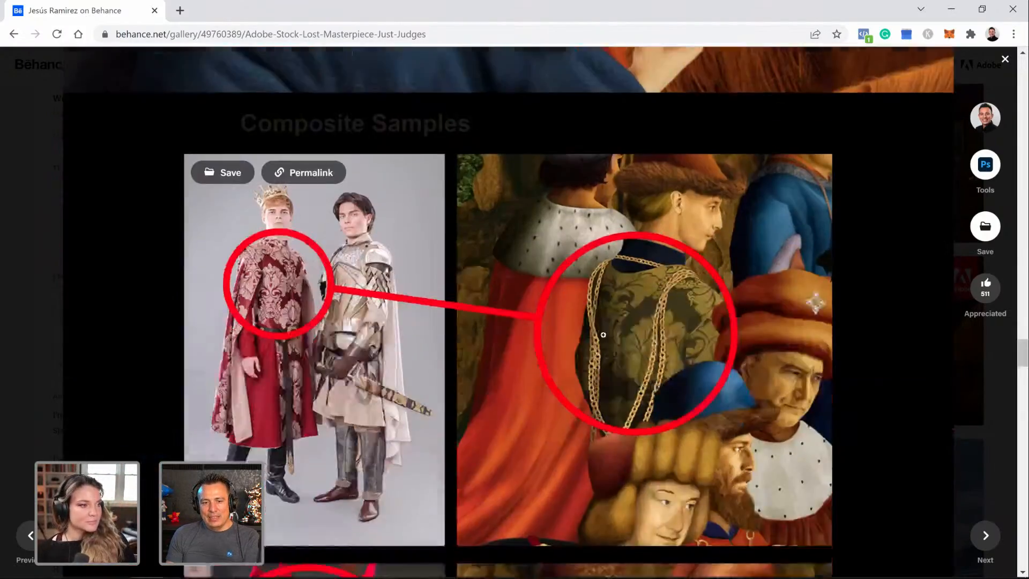
{"action": "scroll", "coordinate": [348, 248], "scroll_direction": "down", "scroll_amount": 1}
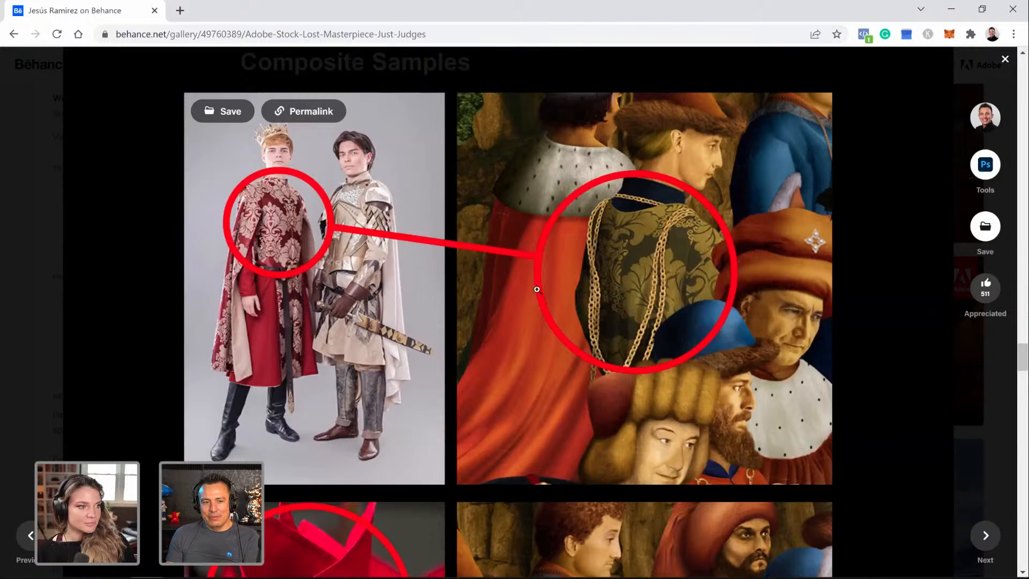
{"action": "scroll", "coordinate": [407, 316], "scroll_direction": "down", "scroll_amount": 5}
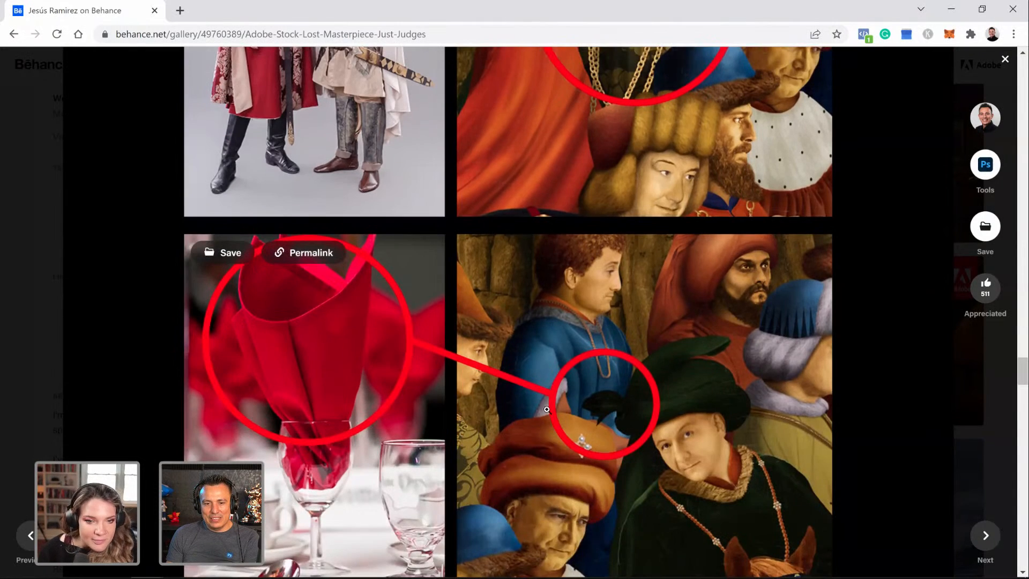
{"action": "scroll", "coordinate": [557, 411], "scroll_direction": "down", "scroll_amount": 8}
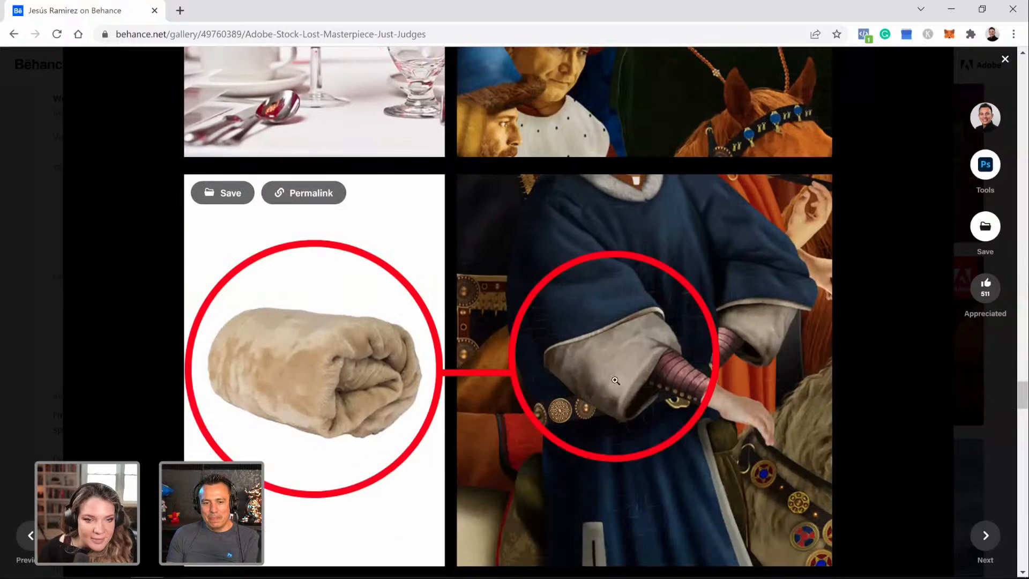
{"action": "scroll", "coordinate": [434, 386], "scroll_direction": "down", "scroll_amount": 10}
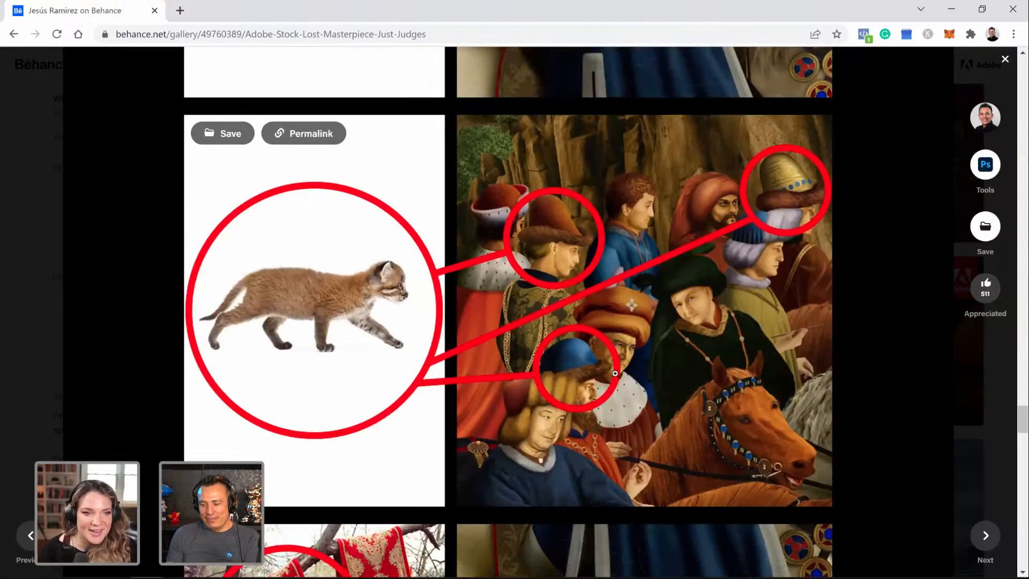
{"action": "scroll", "coordinate": [613, 371], "scroll_direction": "down", "scroll_amount": 2}
{"action": "scroll", "coordinate": [606, 347], "scroll_direction": "up", "scroll_amount": 5}
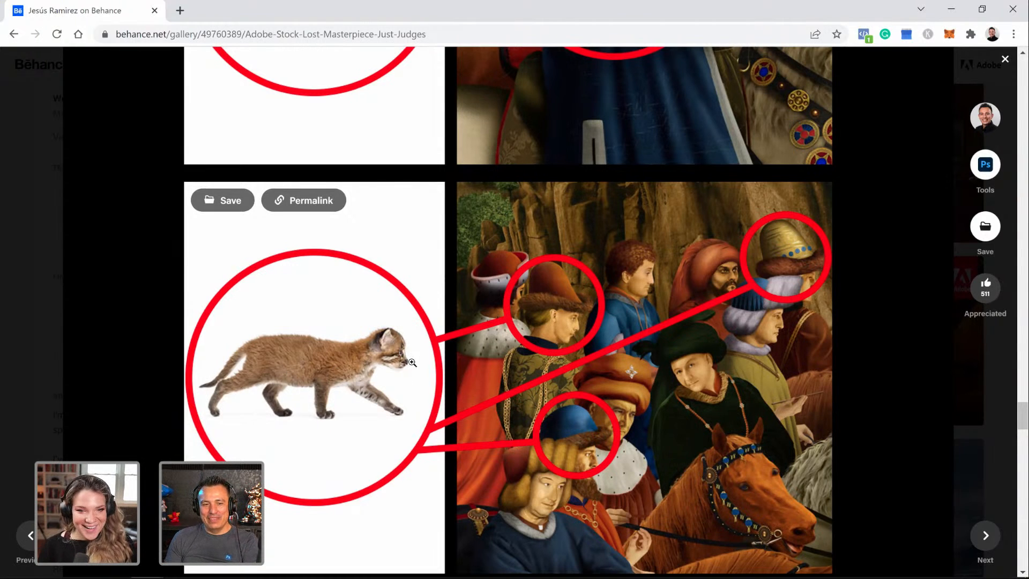
{"action": "scroll", "coordinate": [412, 363], "scroll_direction": "down", "scroll_amount": 15}
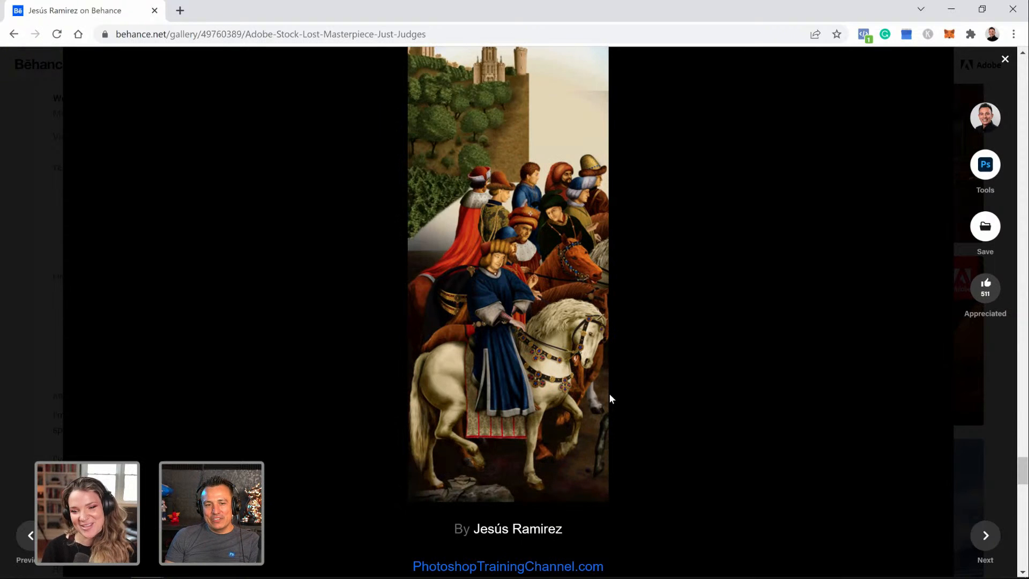
Step: Go back up to the Recreation and Original comparison, and switch back to the folded-earth composite in Photoshop
{"action": "scroll", "coordinate": [565, 419], "scroll_direction": "up", "scroll_amount": 5}
{"action": "scroll", "coordinate": [565, 419], "scroll_direction": "up", "scroll_amount": 20}
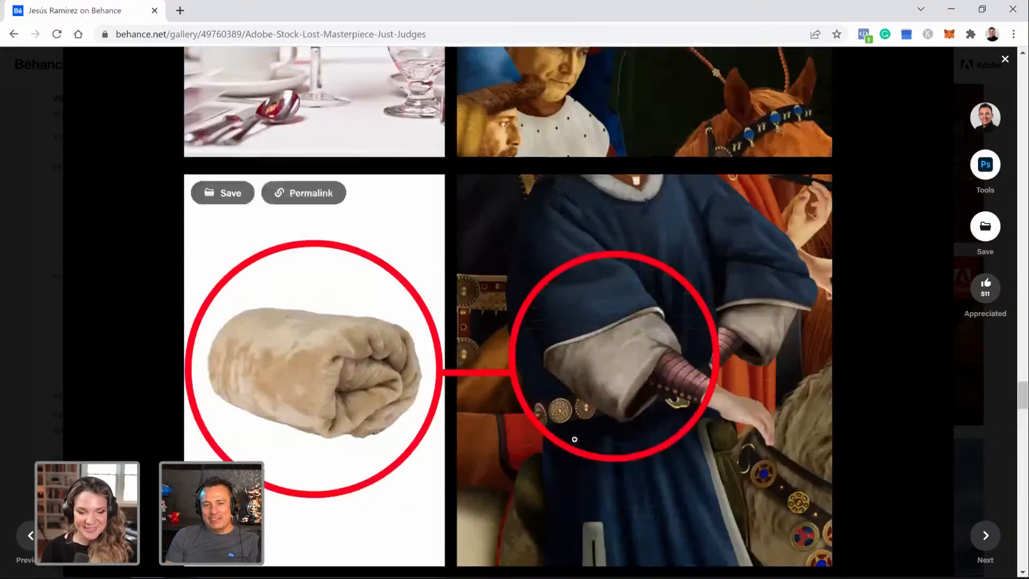
{"action": "scroll", "coordinate": [563, 444], "scroll_direction": "up", "scroll_amount": 20}
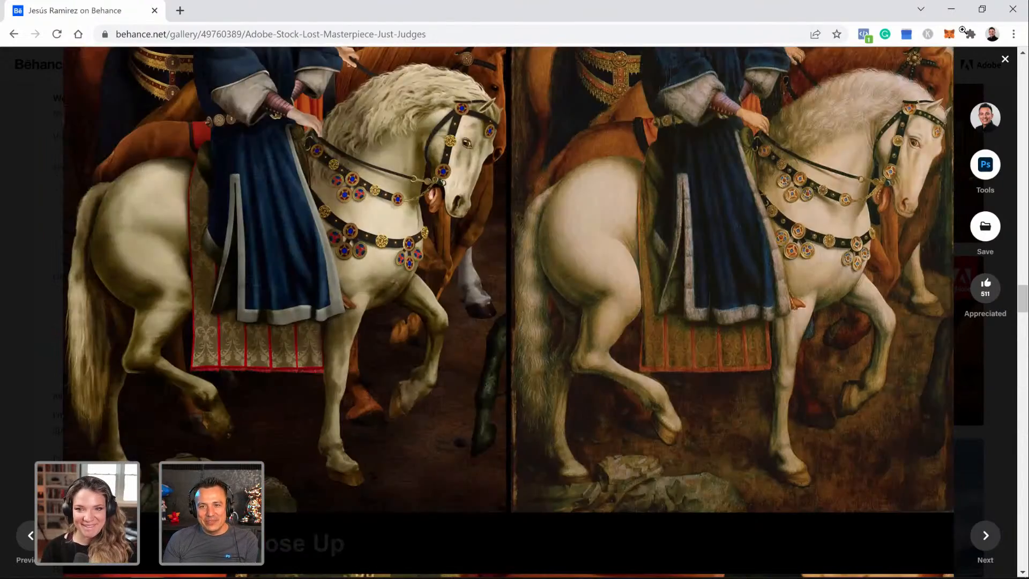
{"action": "left_click", "coordinate": [947, 11]}
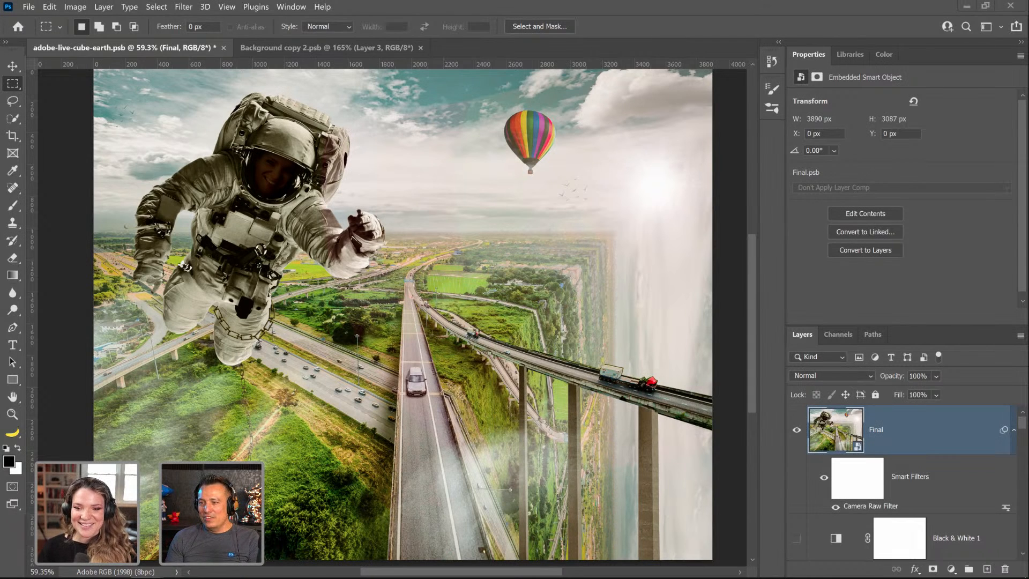
Step: Place the library graphic "Beautiful view of mountain Sopris Aspen Glen Colorado" as a new layer above the Final layer
{"action": "left_click", "coordinate": [850, 55]}
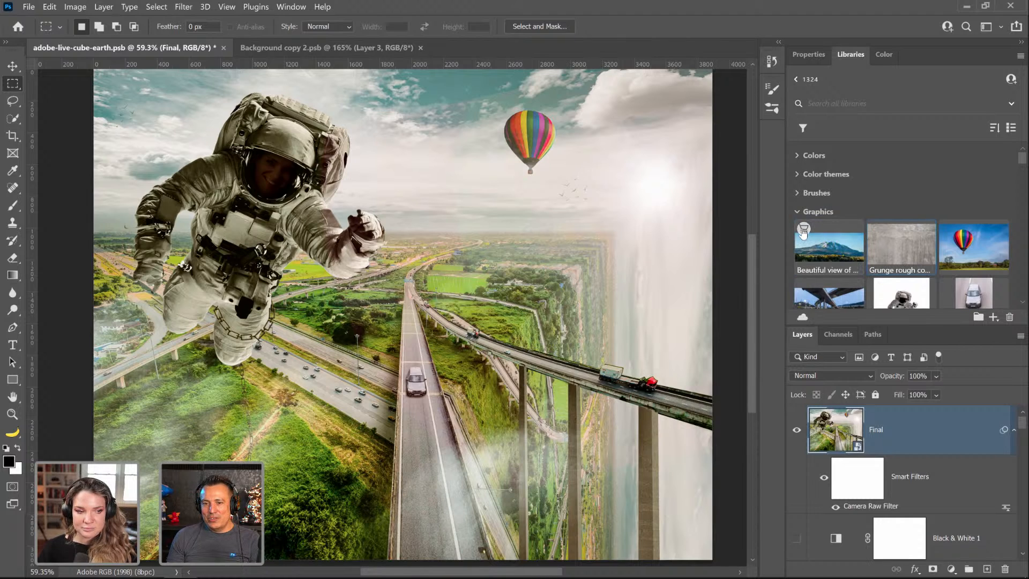
{"action": "left_click", "coordinate": [803, 229]}
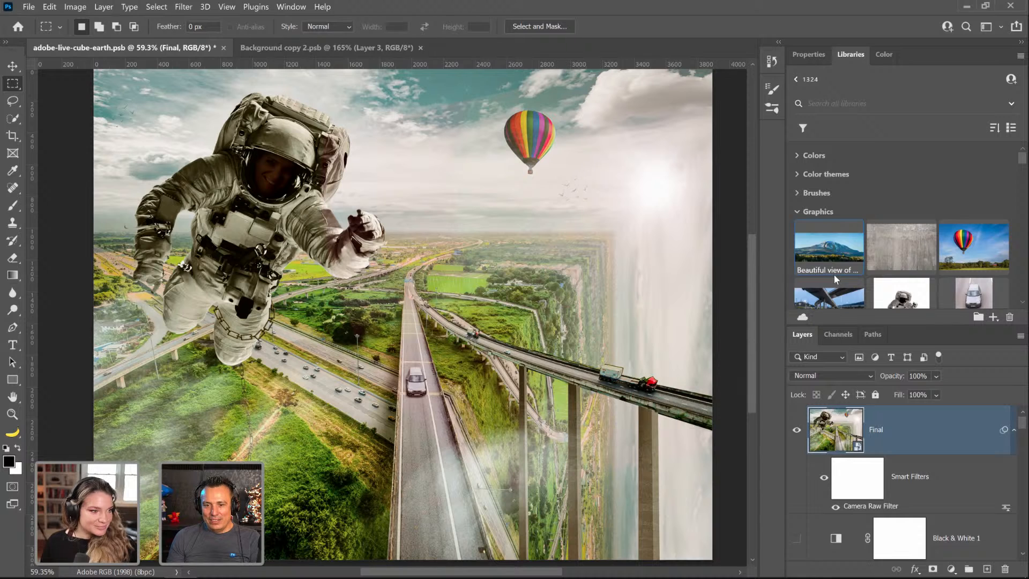
{"action": "left_click_drag", "start_coordinate": [834, 274], "coordinate": [798, 441]}
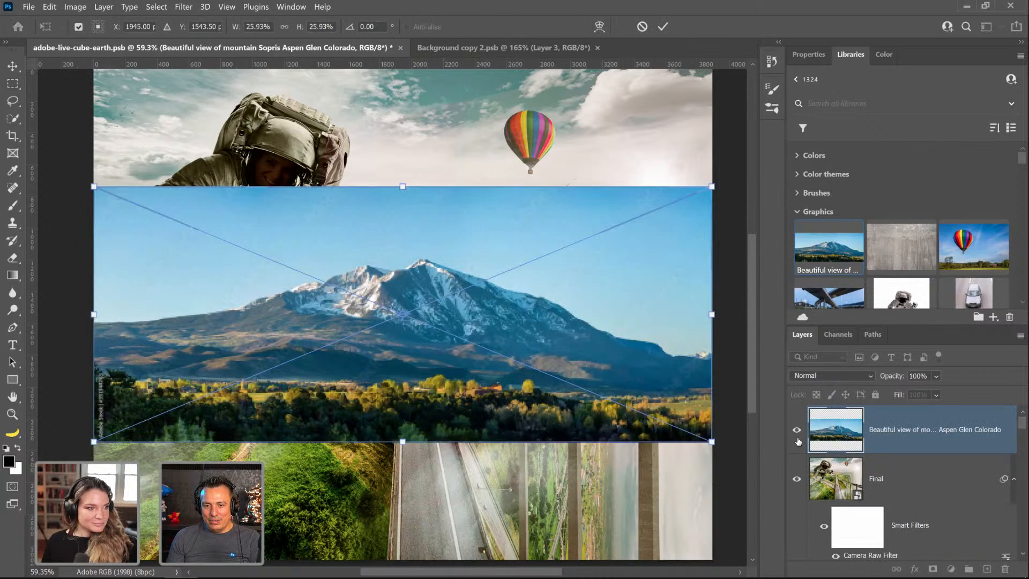
{"action": "key", "text": "Return"}
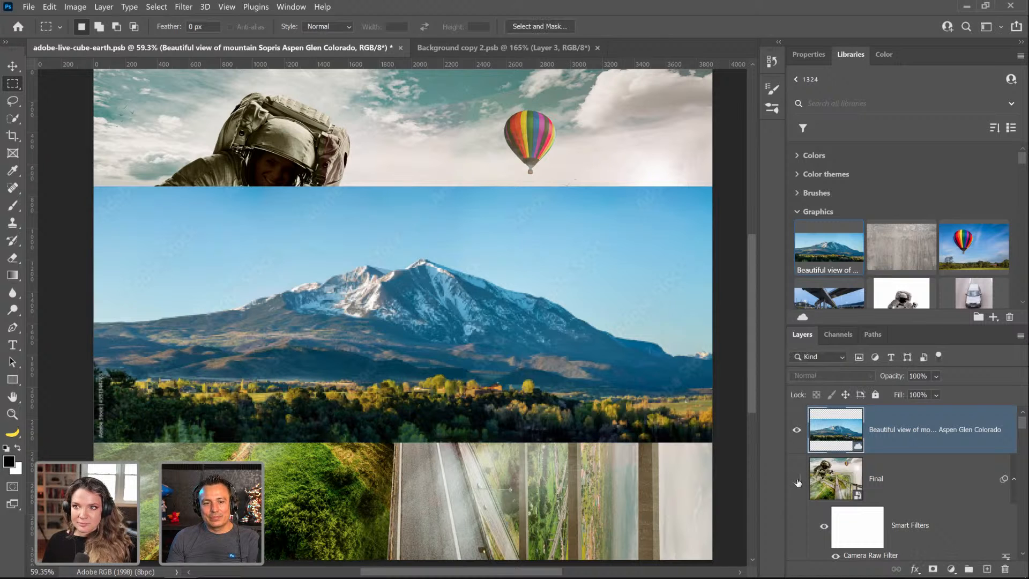
Step: Hide the Final layer, scale the mountain image to about 4.37% and position it on the horizon beside the astronaut's hand
{"action": "left_click", "coordinate": [797, 478]}
{"action": "left_click", "coordinate": [796, 429]}
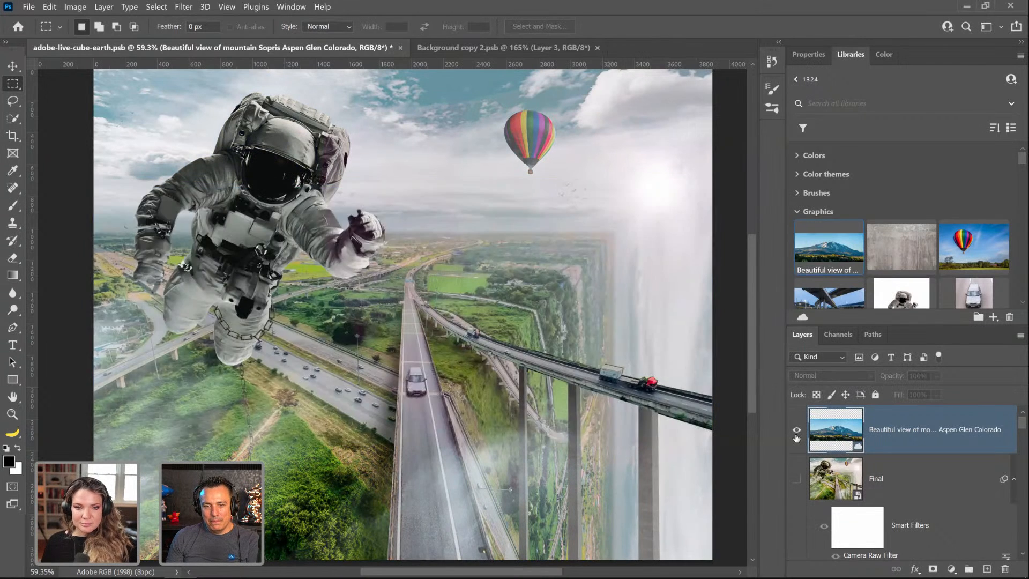
{"action": "left_click", "coordinate": [797, 429]}
{"action": "key", "text": "Return"}
{"action": "key", "text": "ctrl+t"}
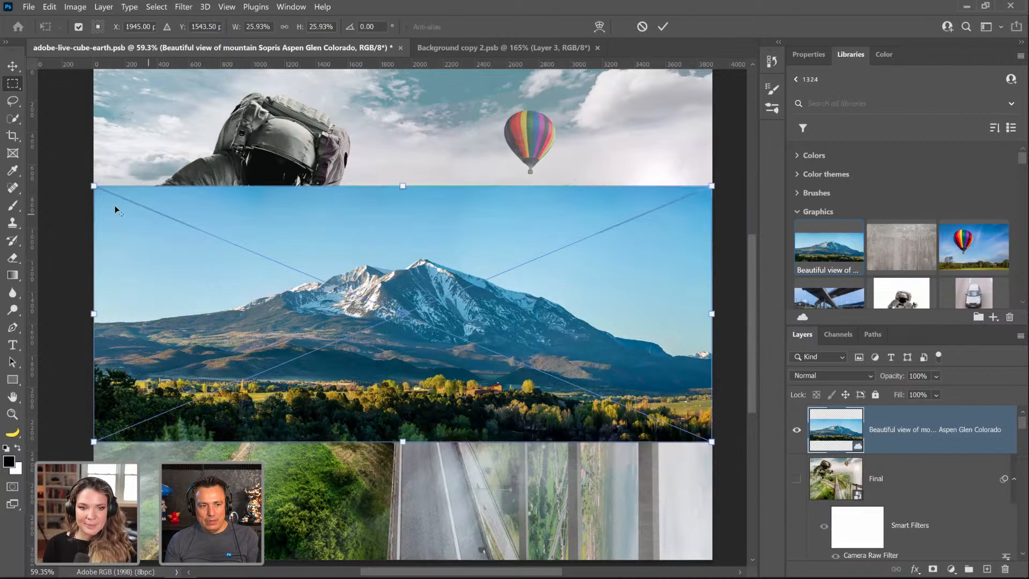
{"action": "left_click_drag", "start_coordinate": [94, 186], "coordinate": [349, 317]}
{"action": "left_click_drag", "start_coordinate": [440, 320], "coordinate": [467, 240]}
{"action": "mouse_move", "coordinate": [468, 239]}
{"action": "left_mouse_down"}
{"action": "mouse_move", "coordinate": [491, 236]}
{"action": "mouse_move", "coordinate": [410, 226]}
{"action": "mouse_move", "coordinate": [471, 240]}
{"action": "left_mouse_up"}
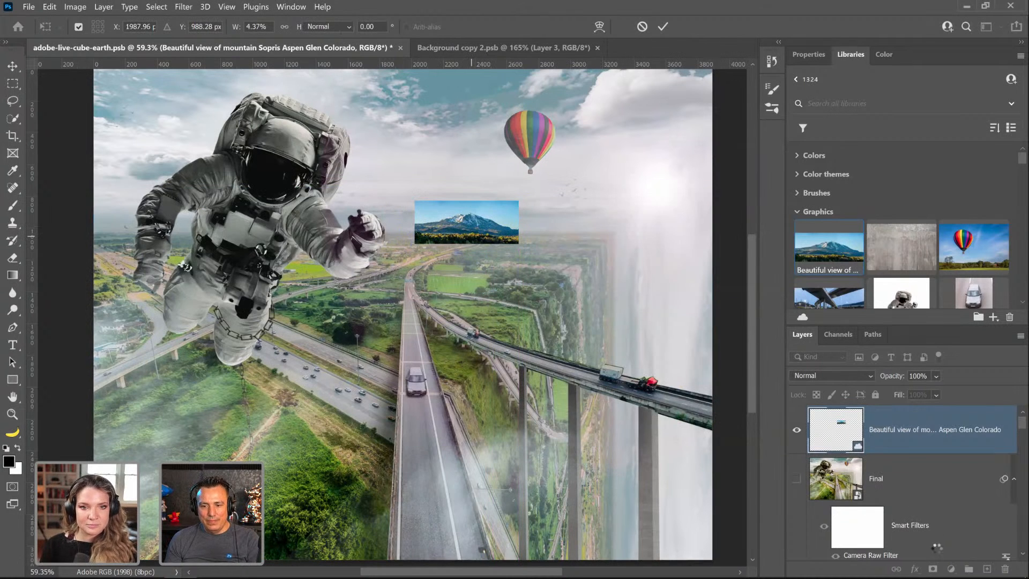
{"action": "key", "text": "Return"}
{"action": "key", "text": "m"}
Step: Add a layer mask to the mountain layer and paint out its foreground trees and lower edge with a soft black 90 px brush
{"action": "left_click", "coordinate": [931, 567]}
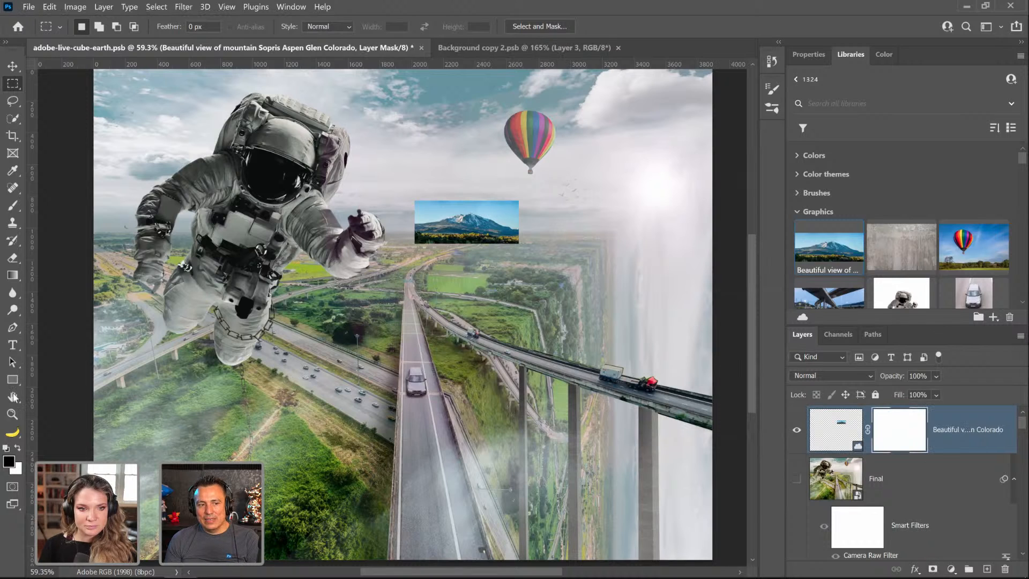
{"action": "key", "text": "z"}
{"action": "left_click", "coordinate": [418, 242]}
{"action": "left_click", "coordinate": [418, 241]}
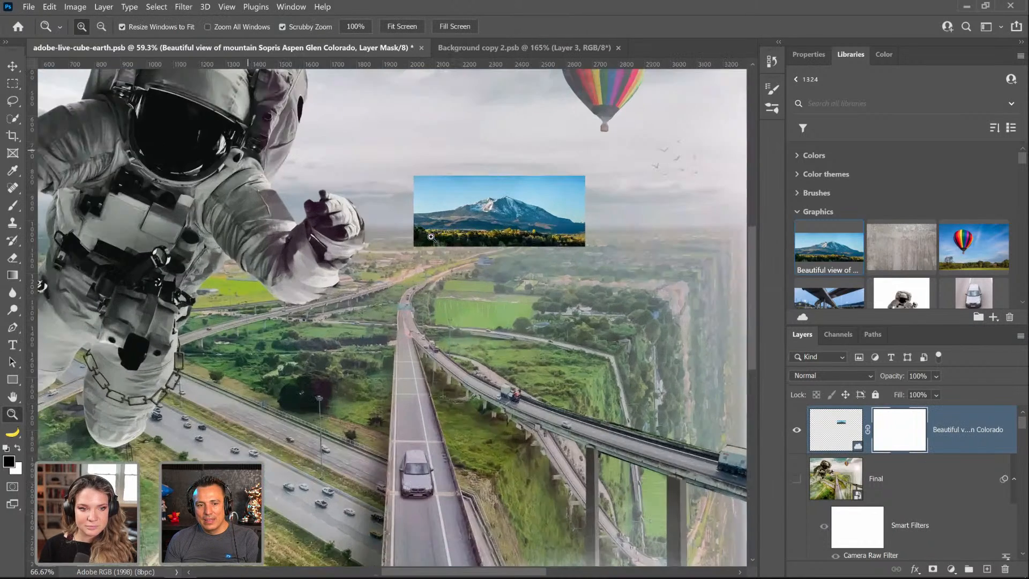
{"action": "left_click", "coordinate": [449, 243]}
{"action": "left_click", "coordinate": [456, 236]}
{"action": "mouse_move", "coordinate": [285, 157]}
{"action": "left_mouse_down"}
{"action": "mouse_move", "coordinate": [110, 258]}
{"action": "mouse_move", "coordinate": [141, 320]}
{"action": "left_mouse_up"}
{"action": "left_click", "coordinate": [13, 205]}
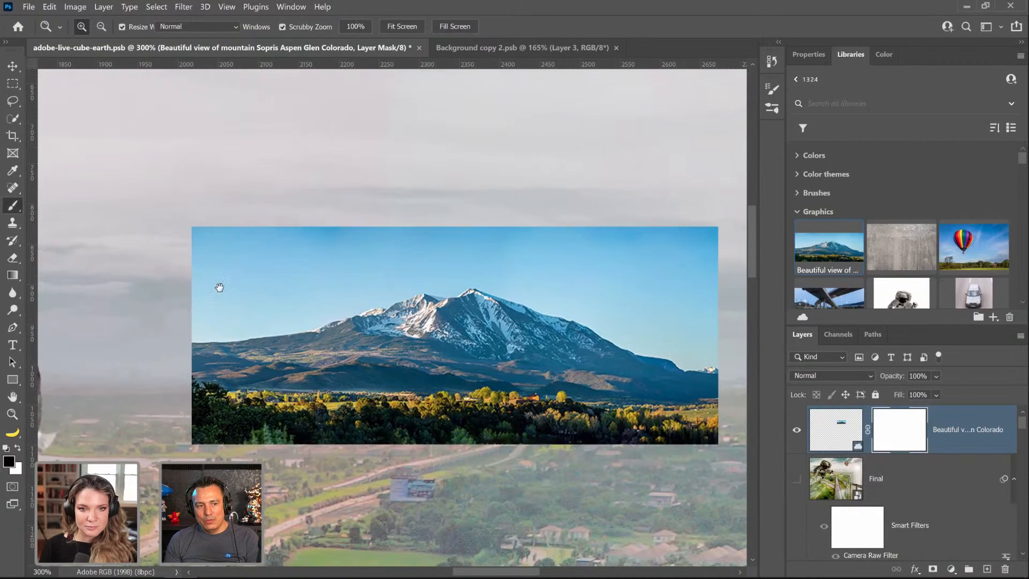
{"action": "left_click_drag", "start_coordinate": [303, 245], "coordinate": [260, 190]}
{"action": "key", "text": "bracketleft"}
{"action": "key", "text": "bracketleft"}
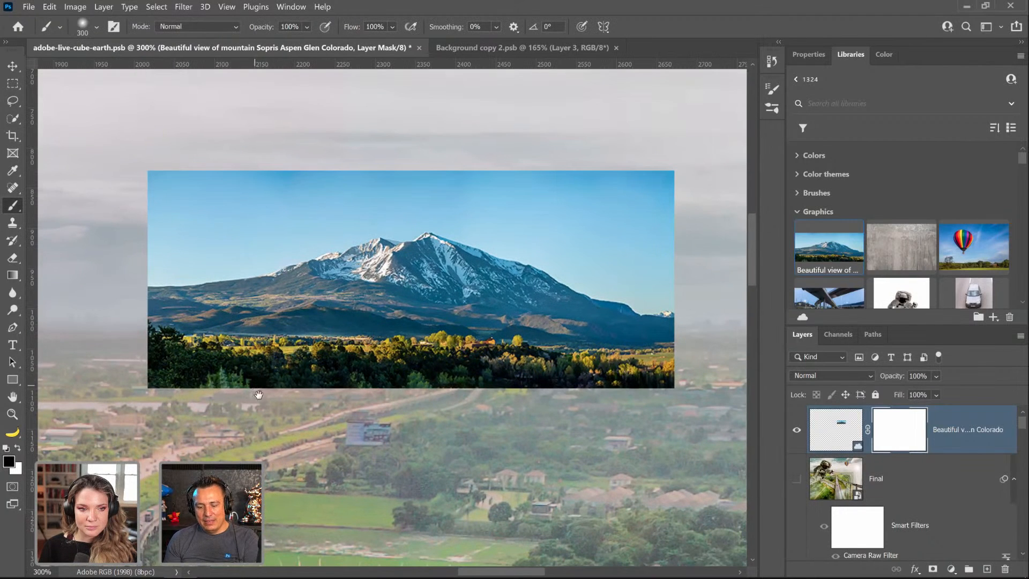
{"action": "key", "text": "bracketleft"}
{"action": "key", "text": "bracketleft"}
{"action": "key", "text": "bracketleft"}
{"action": "key", "text": "bracketleft"}
{"action": "key", "text": "bracketleft"}
{"action": "mouse_move", "coordinate": [195, 397]}
{"action": "left_mouse_down"}
{"action": "mouse_move", "coordinate": [225, 383]}
{"action": "mouse_move", "coordinate": [536, 375]}
{"action": "left_mouse_up"}
{"action": "left_click_drag", "start_coordinate": [696, 354], "coordinate": [60, 318]}
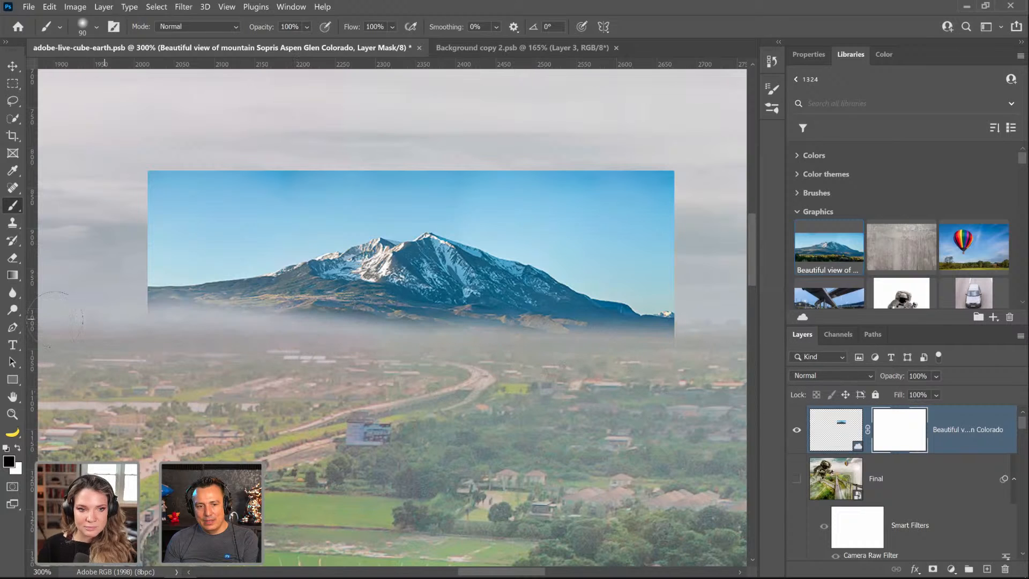
Step: Select the blue sky around the mountain with the Quick Selection tool, working on the mountain layer's image rather than its mask
{"action": "left_click", "coordinate": [13, 118]}
{"action": "left_click", "coordinate": [835, 430]}
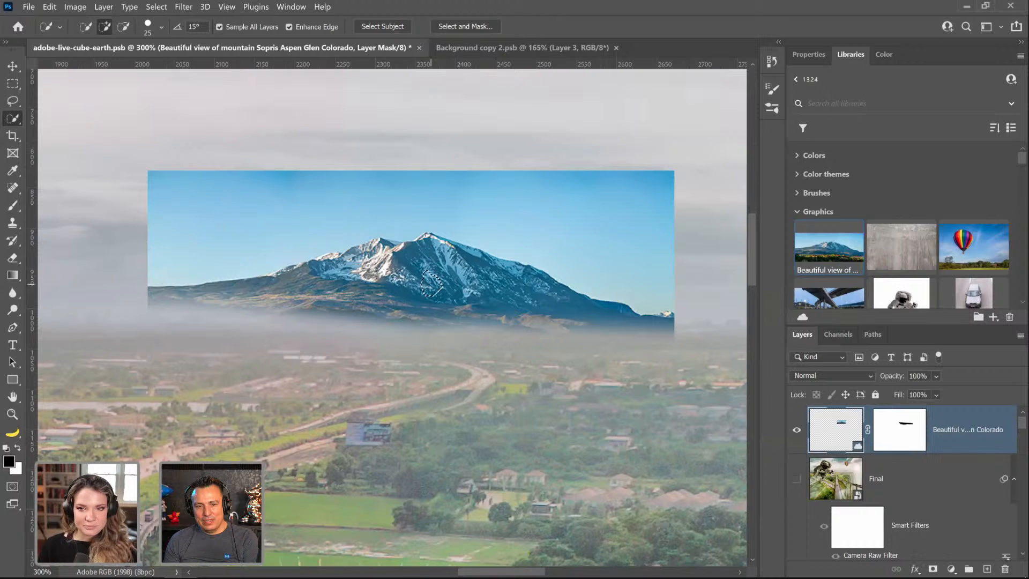
{"action": "left_click_drag", "start_coordinate": [566, 236], "coordinate": [535, 216]}
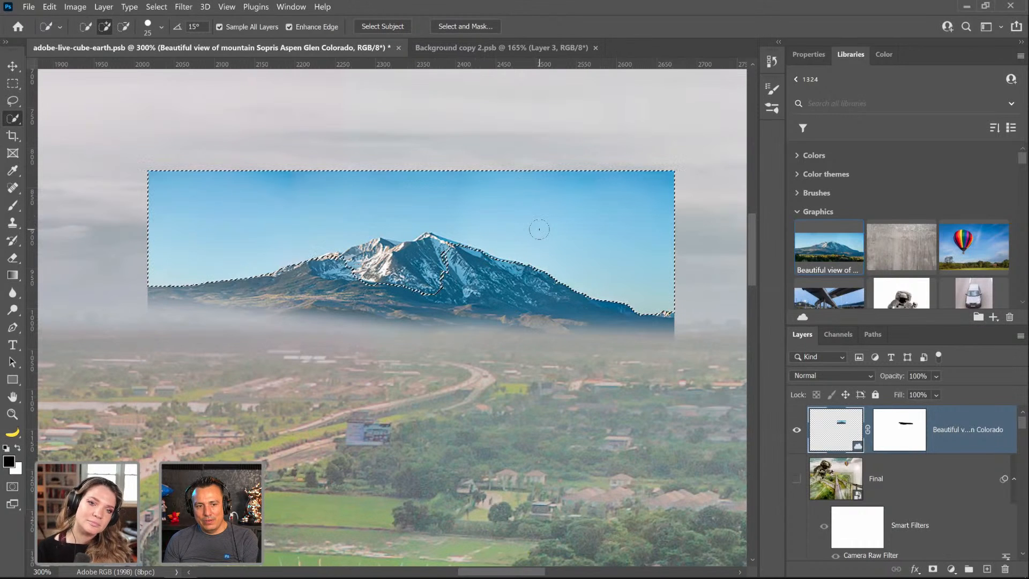
{"action": "right_click", "coordinate": [243, 127]}
{"action": "left_click", "coordinate": [607, 186]}
{"action": "key", "text": "super+1"}
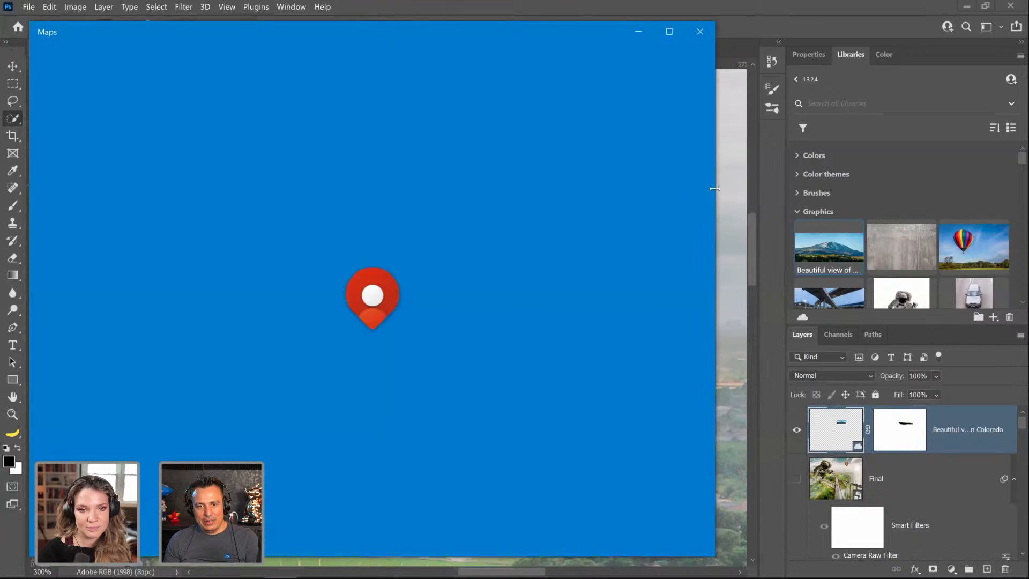
{"action": "left_click", "coordinate": [723, 192]}
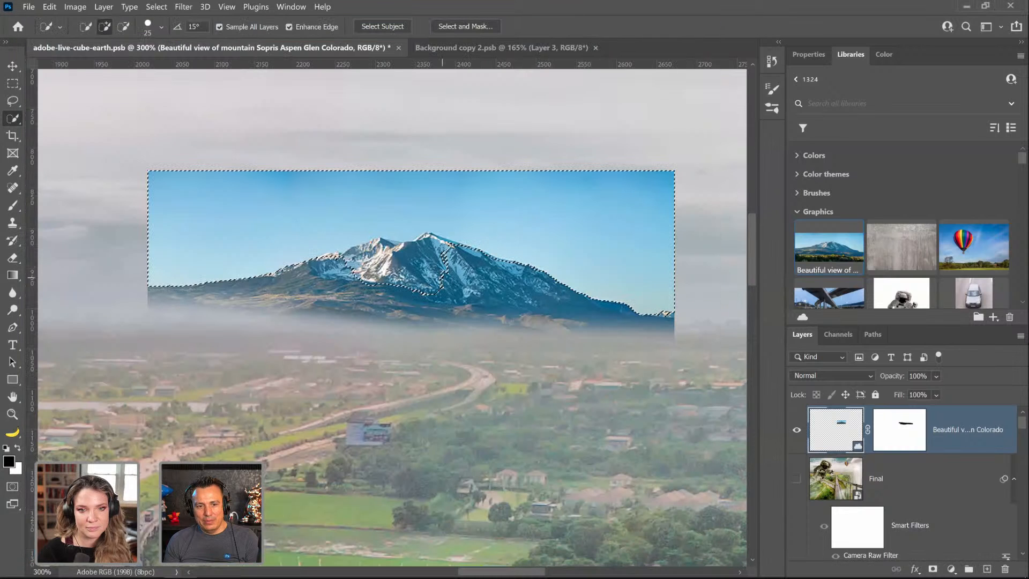
{"action": "key", "text": "super"}
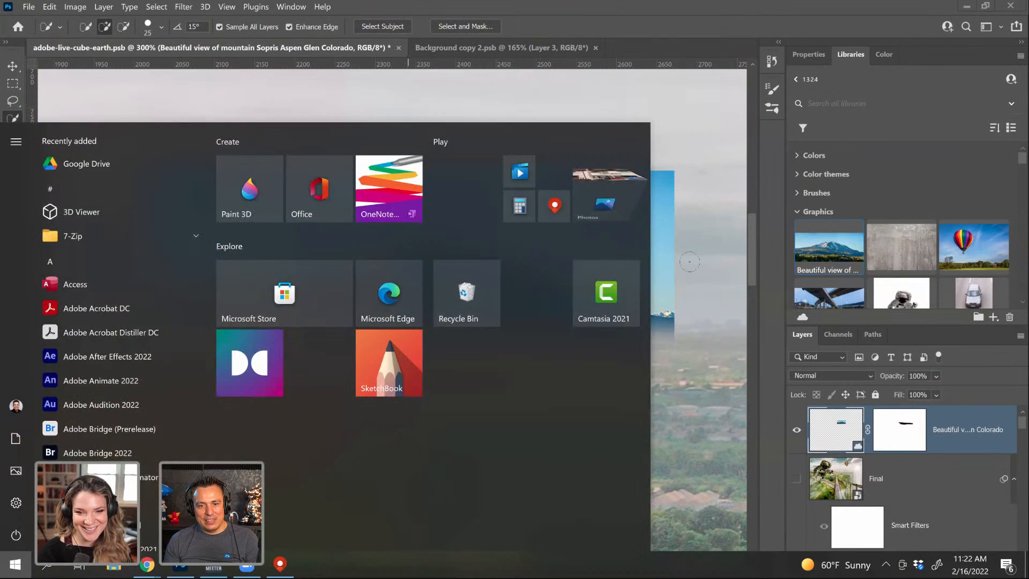
{"action": "key", "text": "super"}
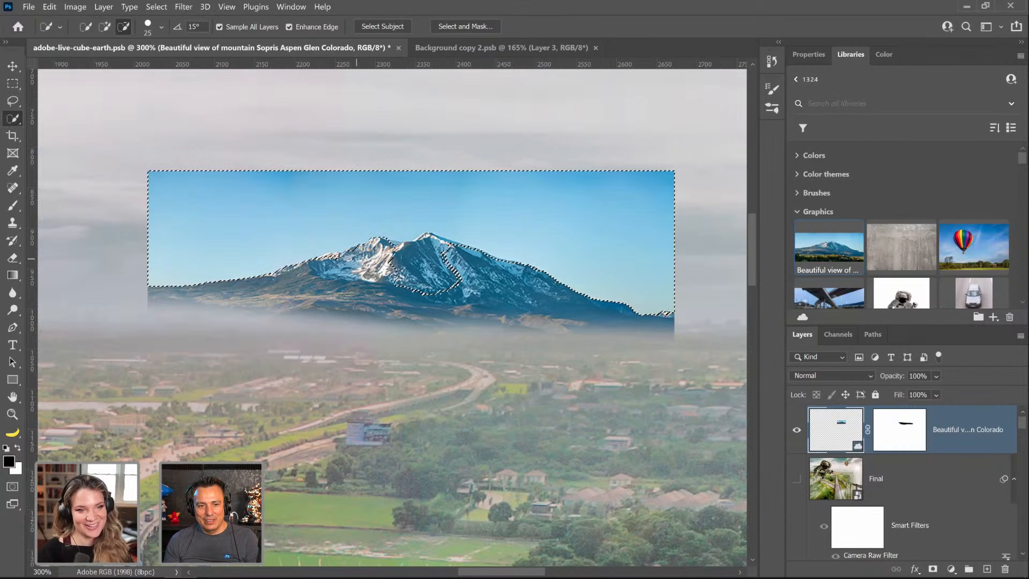
Step: Refine the sky selection along the ridge by subtracting the snowy slopes and adding back the missed sky beside them
{"action": "mouse_move", "coordinate": [394, 260]}
{"action": "left_mouse_down"}
{"action": "mouse_move", "coordinate": [431, 253]}
{"action": "mouse_move", "coordinate": [440, 266]}
{"action": "mouse_move", "coordinate": [397, 281]}
{"action": "left_mouse_up"}
{"action": "left_click", "coordinate": [331, 198]}
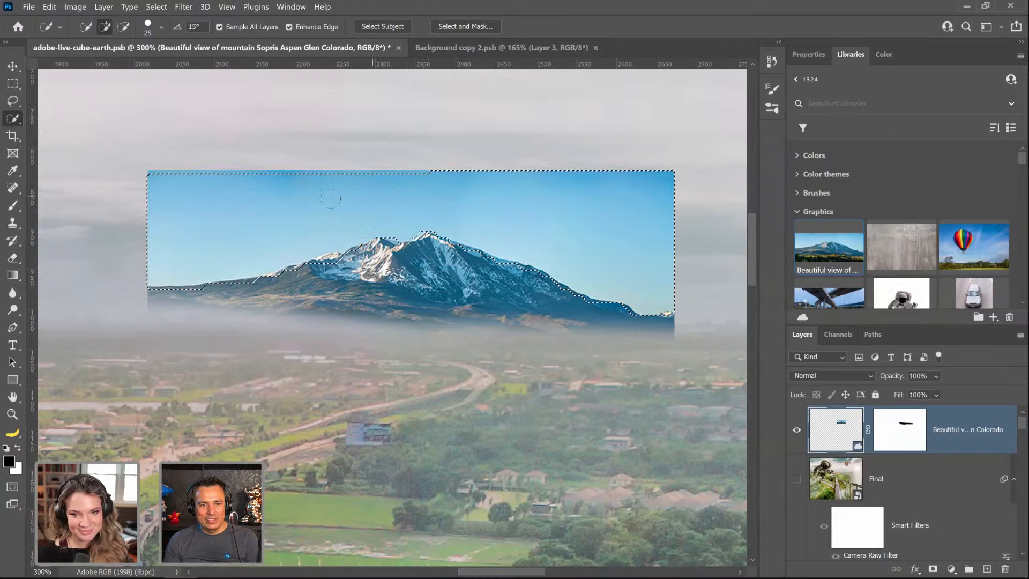
{"action": "left_click", "coordinate": [321, 261], "text": "alt"}
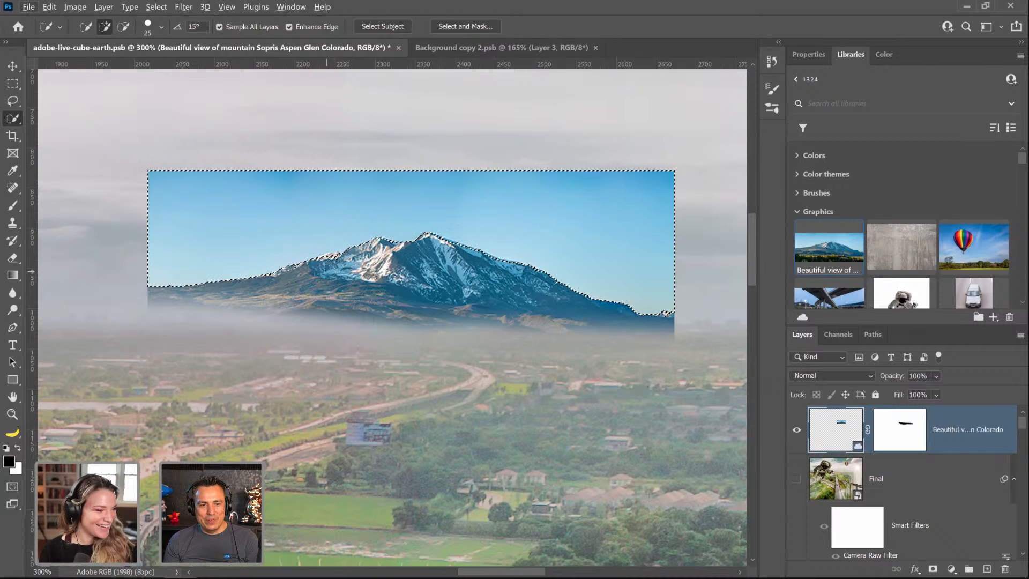
{"action": "left_click", "coordinate": [330, 262], "text": "alt"}
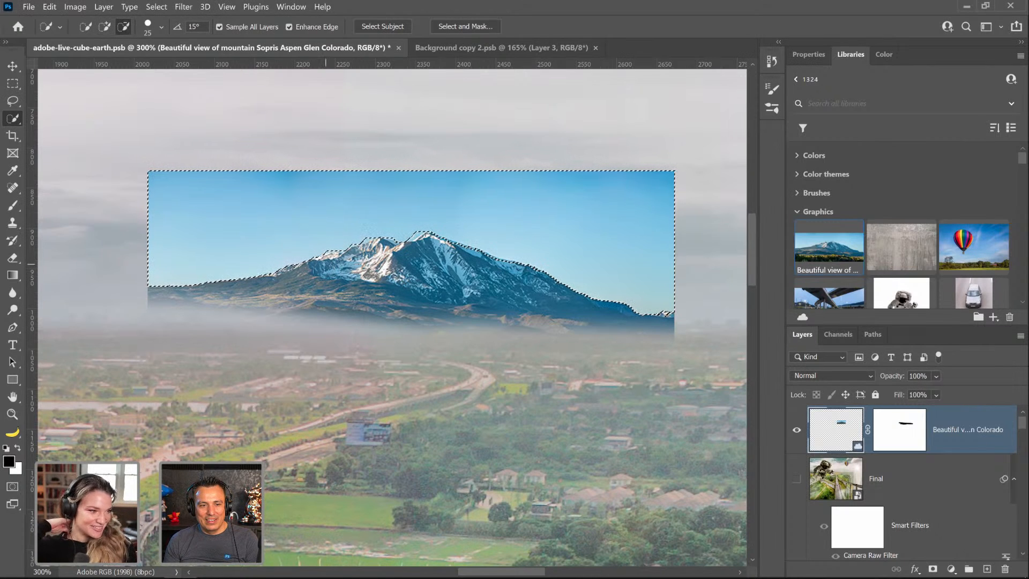
Step: Fill the selected sky with black on the mountain's layer mask and deselect
{"action": "left_click", "coordinate": [882, 438]}
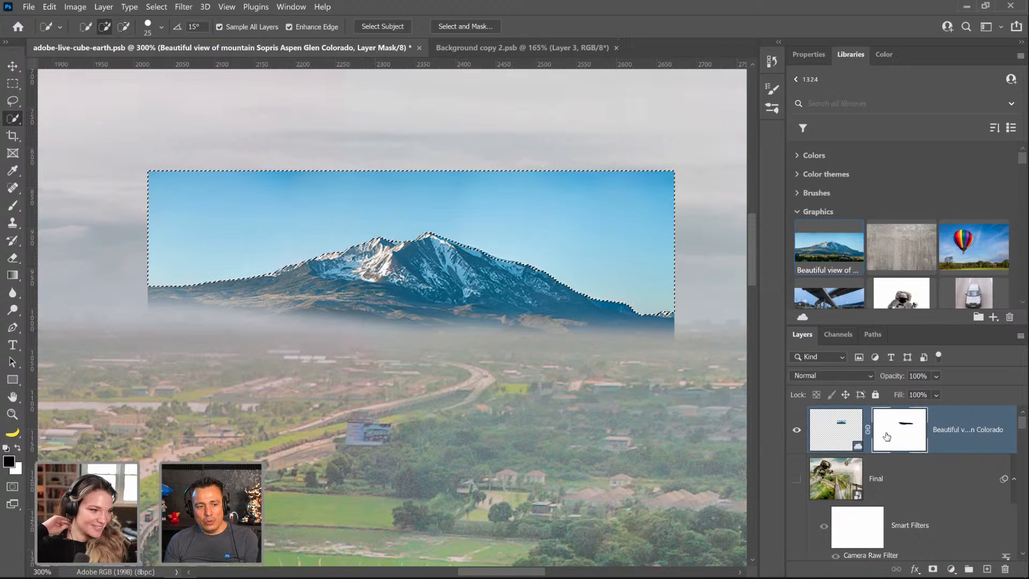
{"action": "key", "text": "alt+BackSpace"}
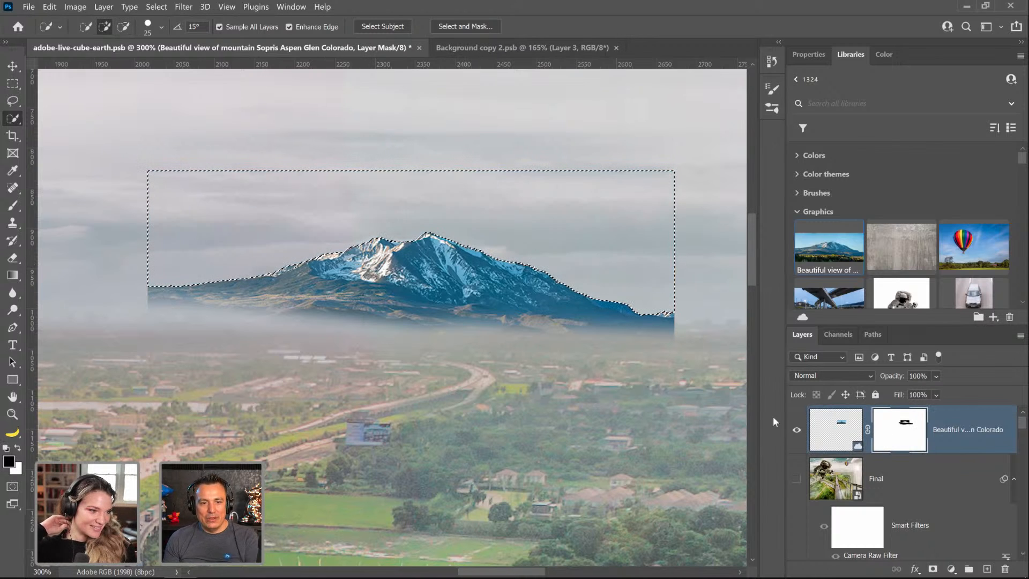
{"action": "left_click", "coordinate": [12, 85]}
{"action": "key", "text": "ctrl+d"}
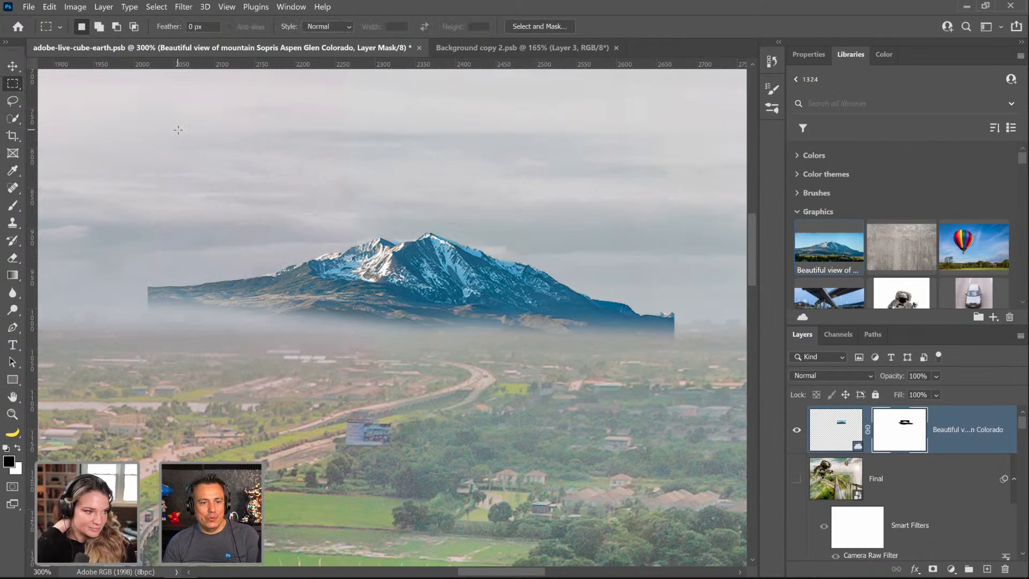
Step: Rotate the mountain by -2.80° around a reference point placed at its lower edge on the horizon
{"action": "left_click", "coordinate": [13, 66]}
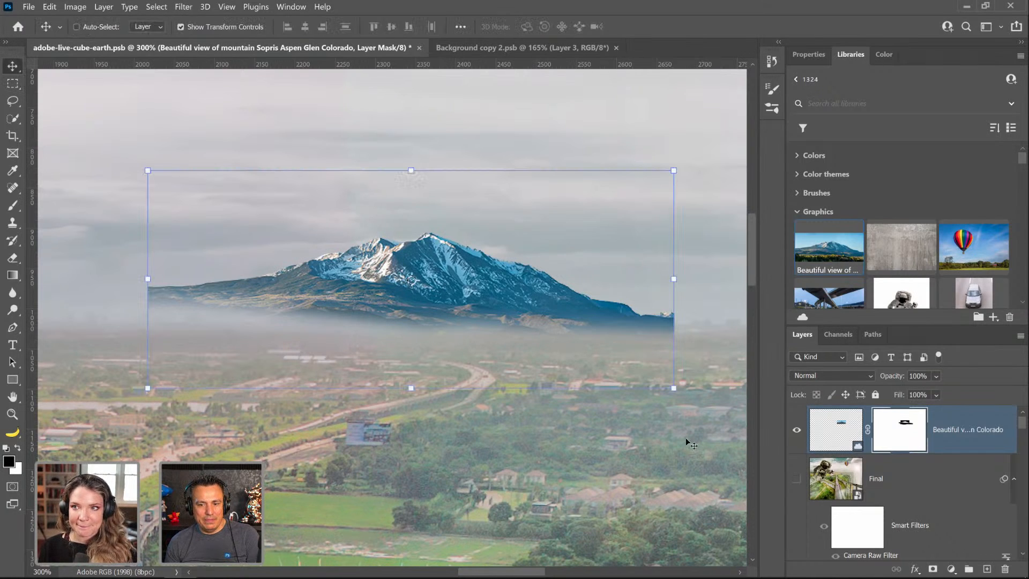
{"action": "left_click_drag", "start_coordinate": [412, 284], "coordinate": [587, 331]}
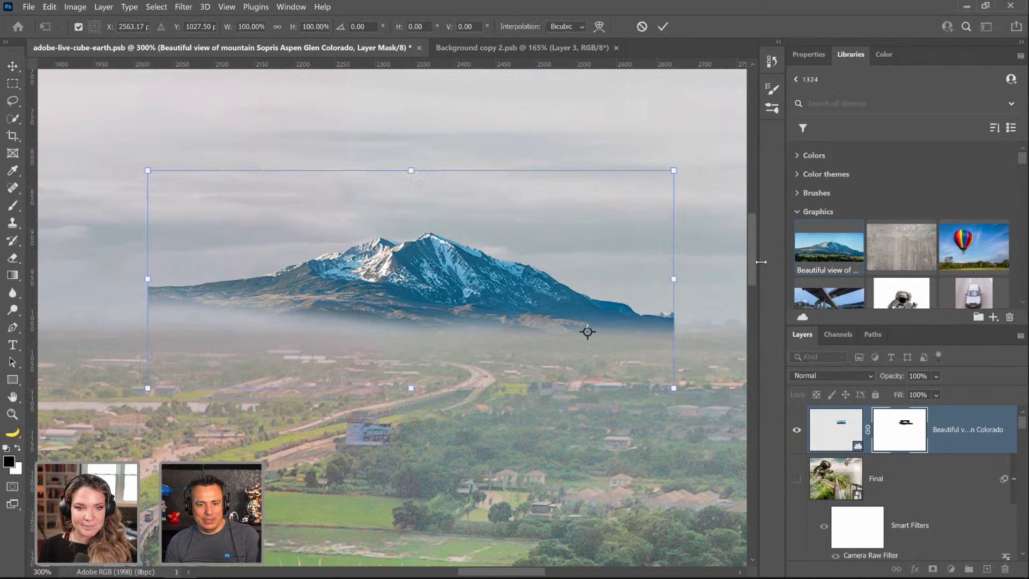
{"action": "left_click_drag", "start_coordinate": [705, 272], "coordinate": [701, 259]}
{"action": "left_click_drag", "start_coordinate": [521, 284], "coordinate": [520, 291]}
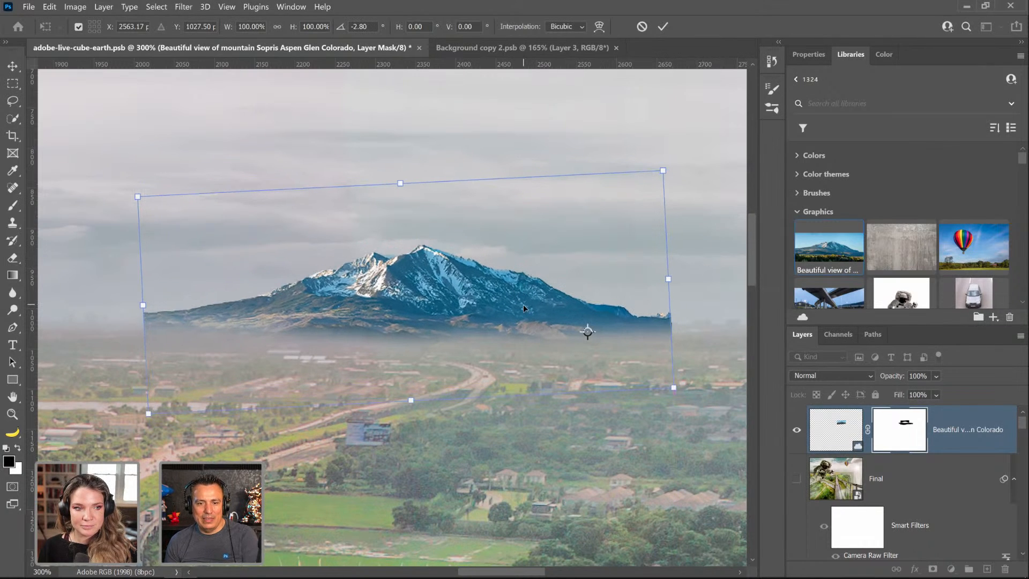
{"action": "key", "text": "Return"}
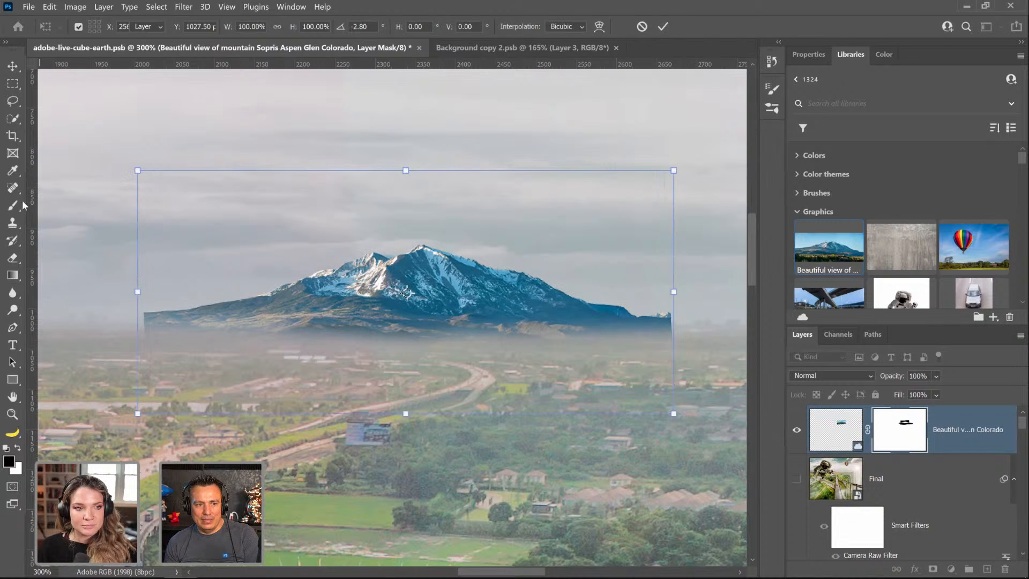
Step: Paint out the hard ends of the mountain on its mask with a soft black brush at 90 px, refining the left slope at 35 px
{"action": "left_click", "coordinate": [13, 205]}
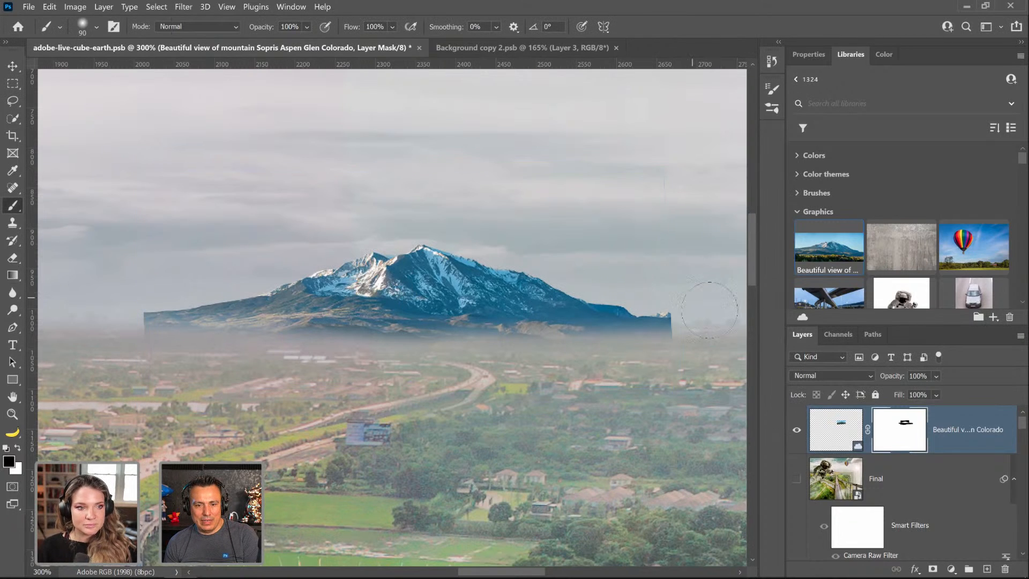
{"action": "mouse_move", "coordinate": [709, 310]}
{"action": "left_mouse_down"}
{"action": "mouse_move", "coordinate": [664, 282]}
{"action": "mouse_move", "coordinate": [723, 315]}
{"action": "mouse_move", "coordinate": [695, 311]}
{"action": "left_mouse_up"}
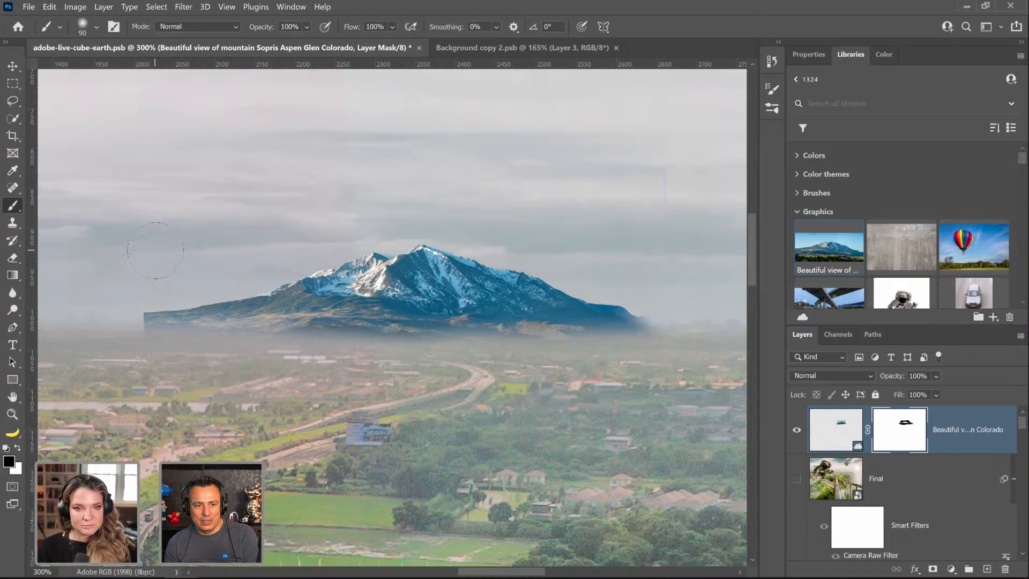
{"action": "left_click_drag", "start_coordinate": [183, 288], "coordinate": [167, 290]}
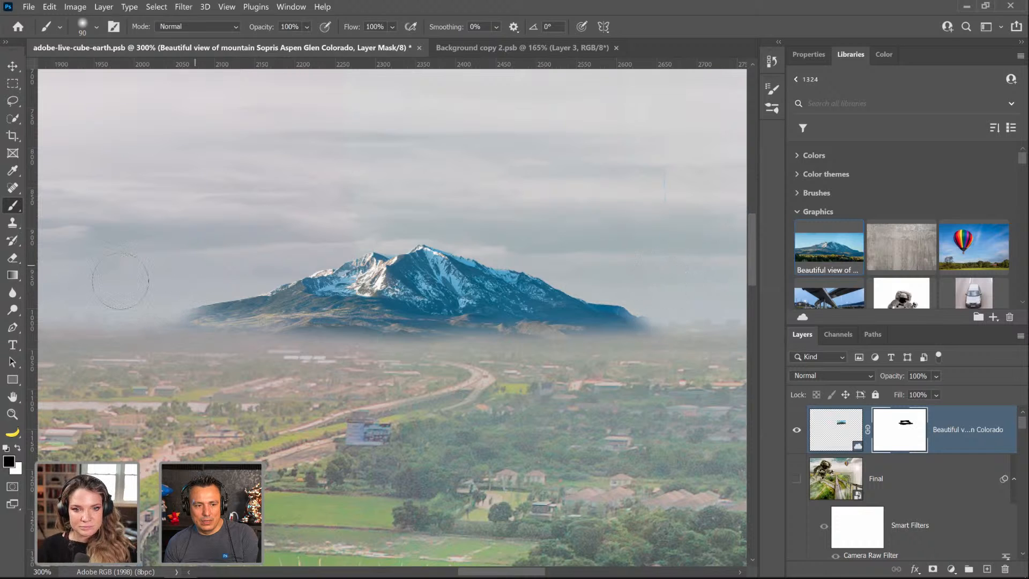
{"action": "key", "text": "bracketleft"}
{"action": "key", "text": "bracketleft"}
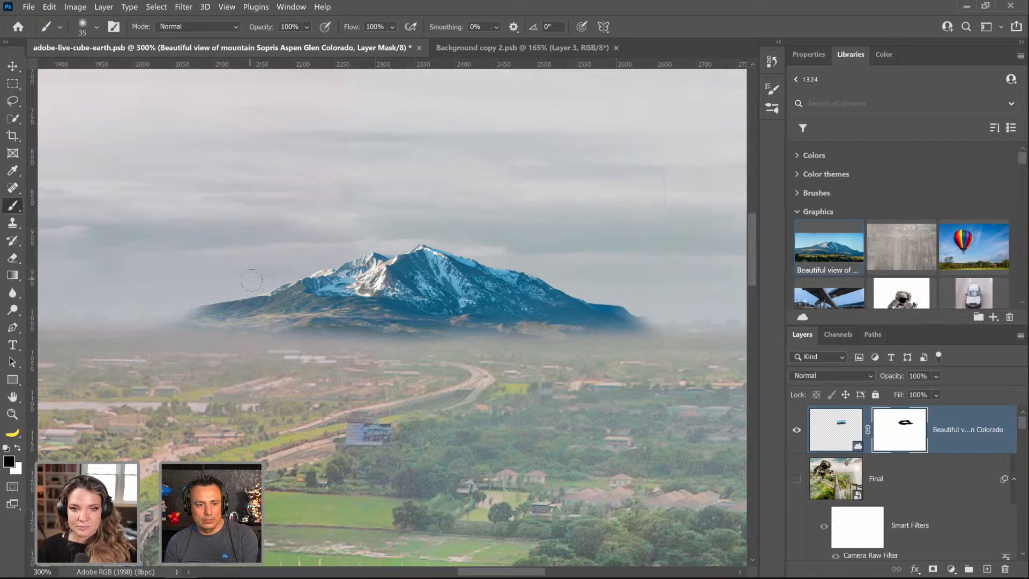
{"action": "left_click_drag", "start_coordinate": [189, 297], "coordinate": [239, 291]}
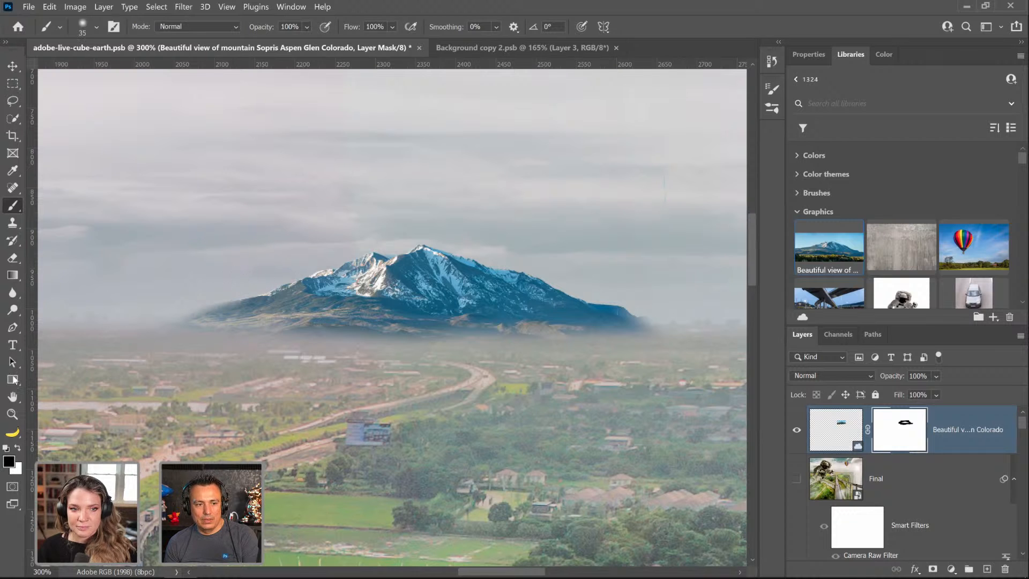
Step: Sample the pale haze colour from the sky just beside the mountain as the foreground colour
{"action": "double_click", "coordinate": [13, 413]}
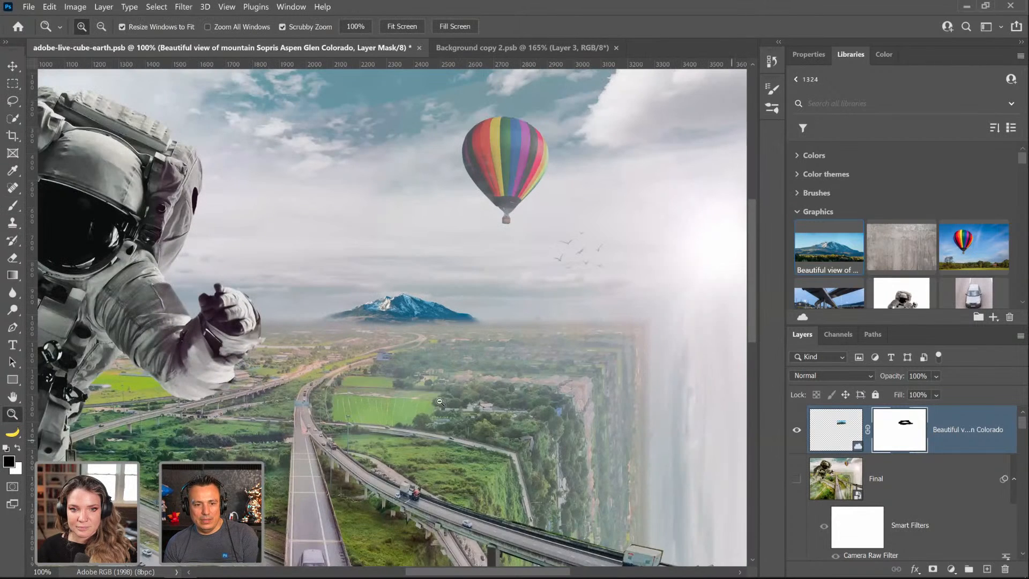
{"action": "left_click", "coordinate": [385, 400], "text": "alt"}
{"action": "left_click", "coordinate": [385, 399], "text": "alt"}
{"action": "left_click", "coordinate": [382, 388]}
{"action": "left_click", "coordinate": [382, 387]}
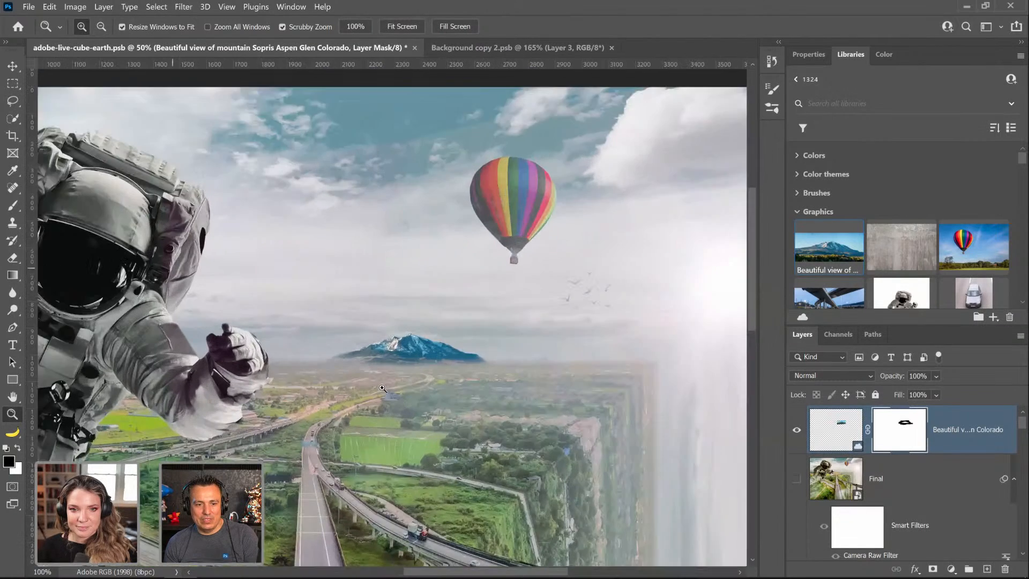
{"action": "left_click", "coordinate": [382, 388]}
{"action": "left_click", "coordinate": [12, 170]}
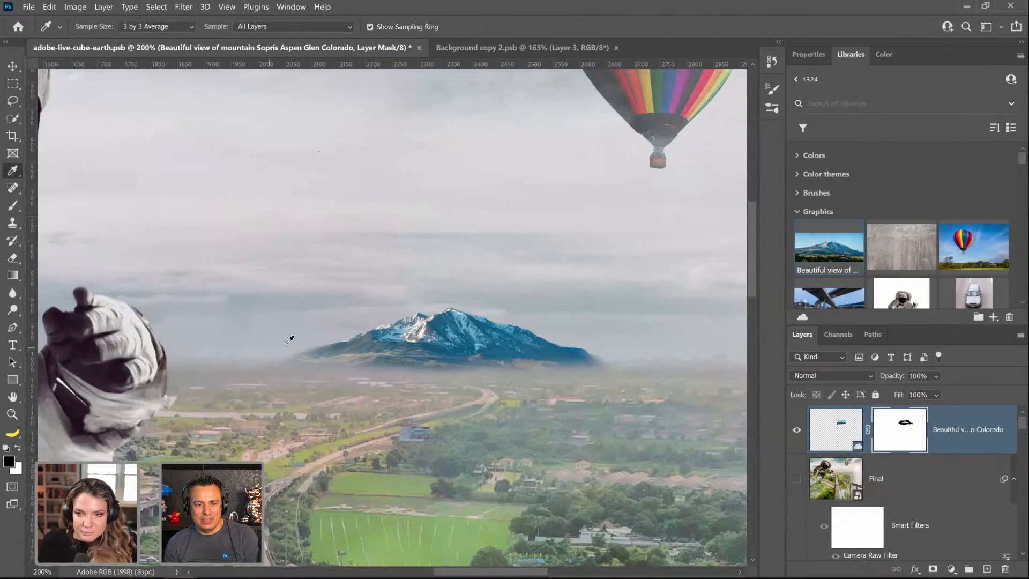
{"action": "left_click_drag", "start_coordinate": [289, 337], "coordinate": [843, 434]}
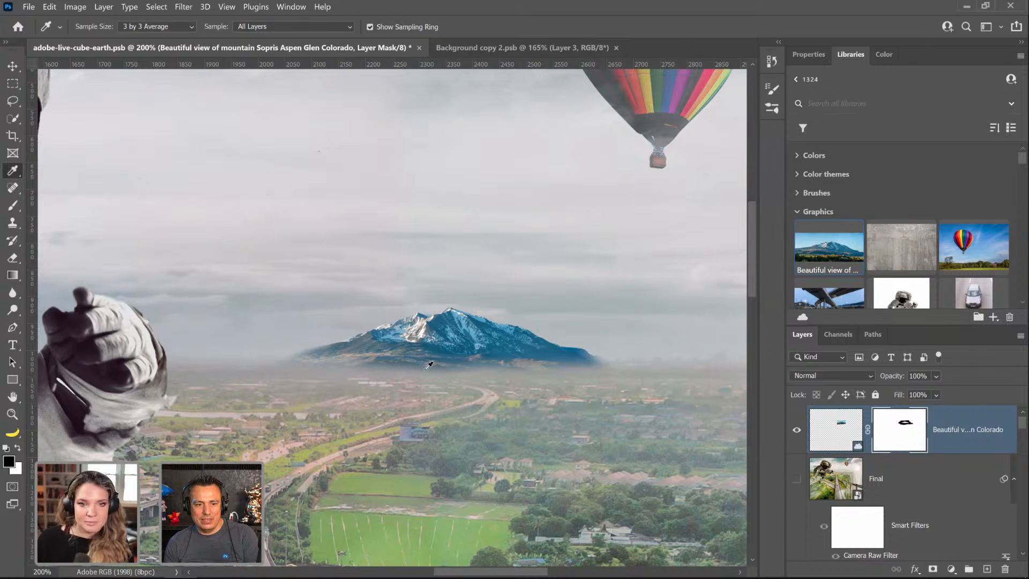
{"action": "left_click", "coordinate": [330, 331]}
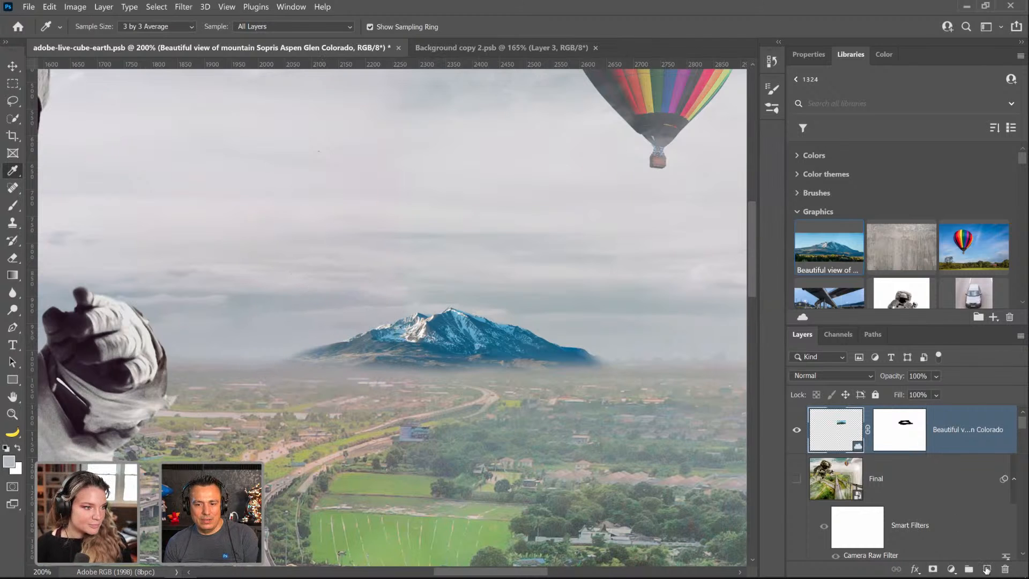
Step: Add a new layer clipped to the mountain layer and fill it with the sampled haze colour
{"action": "left_click", "coordinate": [986, 569]}
{"action": "left_click", "coordinate": [878, 469], "text": "alt"}
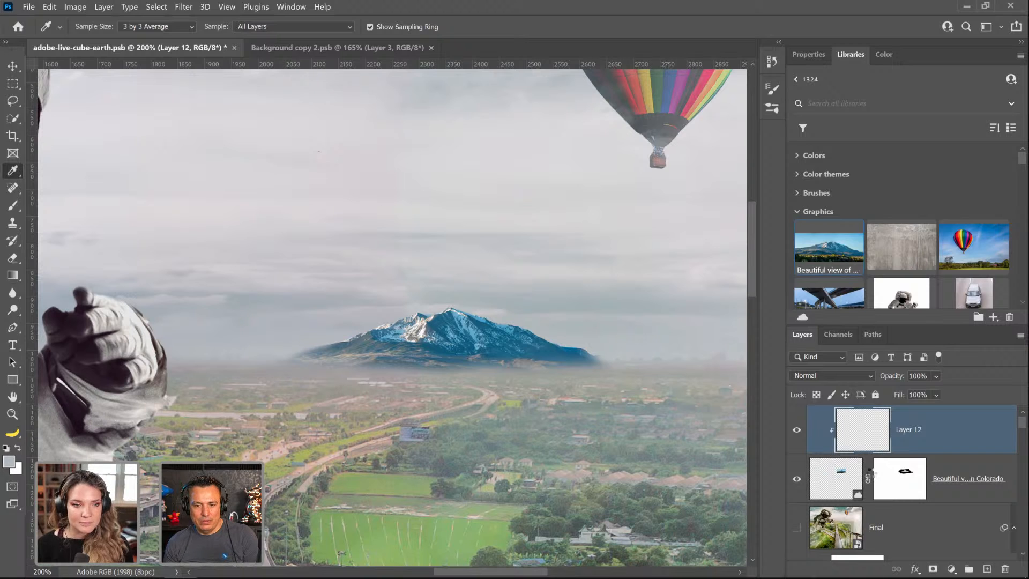
{"action": "key", "text": "alt+BackSpace"}
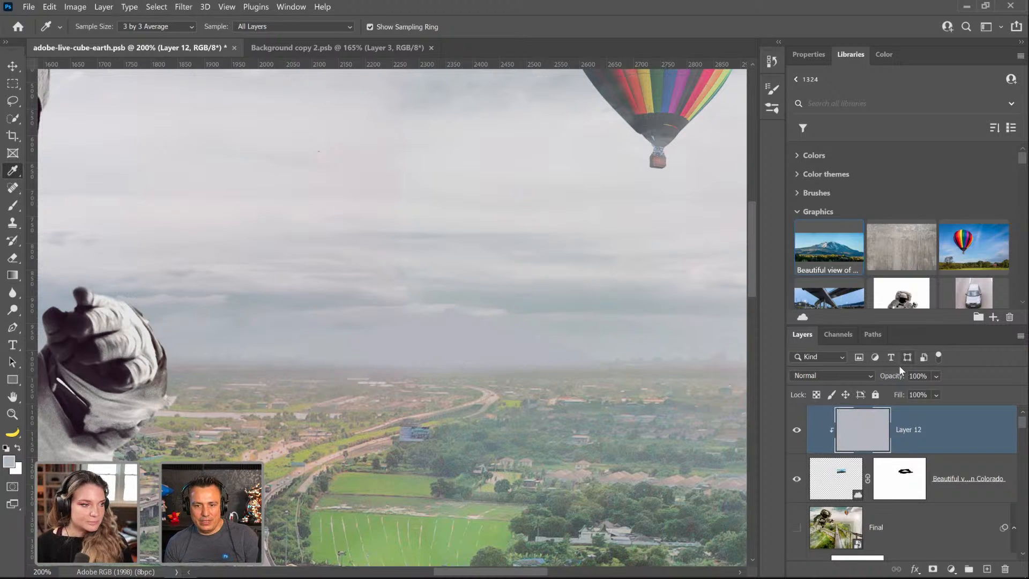
Step: Lower the clipped haze layer's opacity to 85%, and toggle the mountain layer's visibility to compare the composite with and without it
{"action": "left_click_drag", "start_coordinate": [898, 375], "coordinate": [885, 381]}
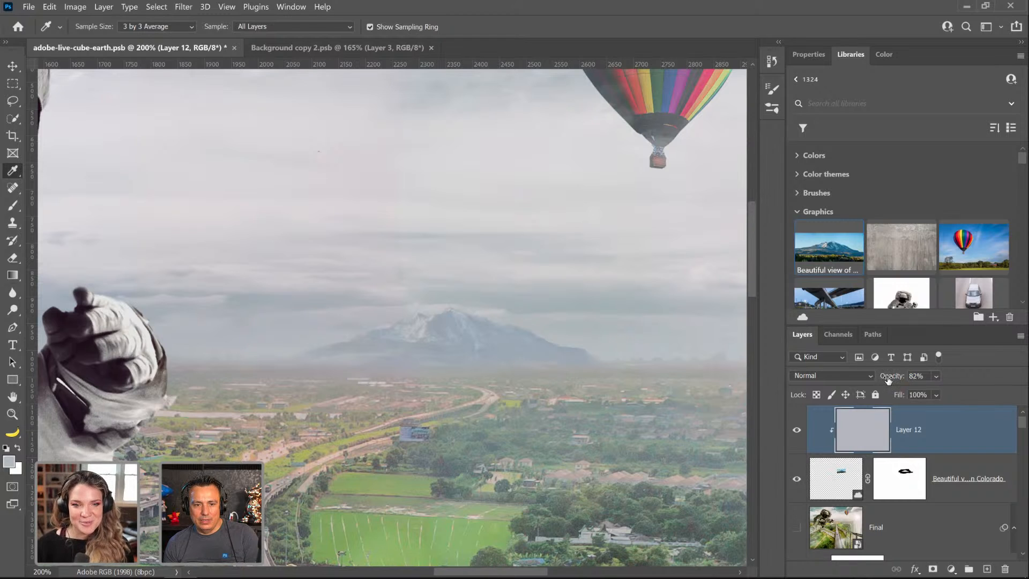
{"action": "left_click_drag", "start_coordinate": [886, 379], "coordinate": [885, 379]}
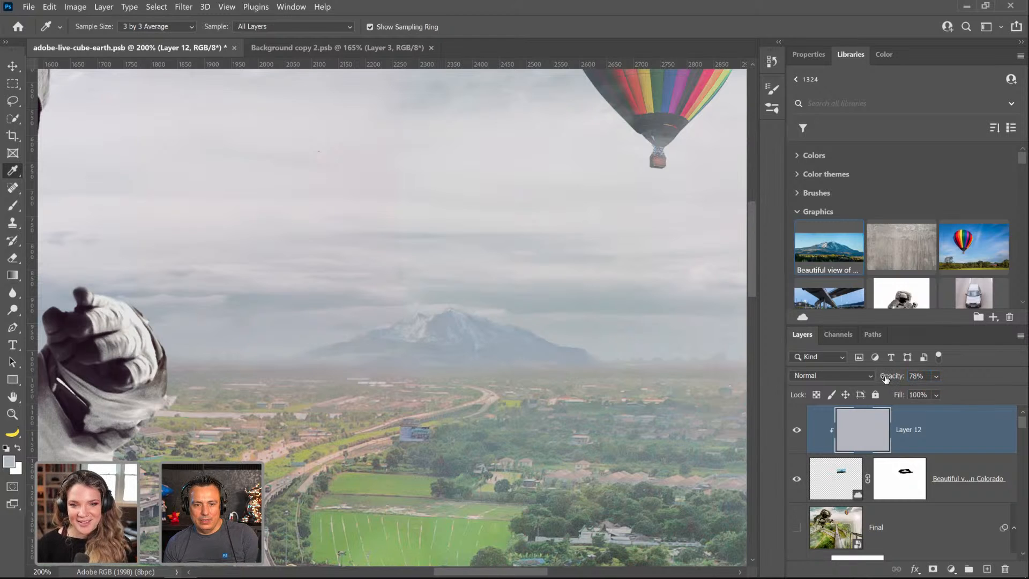
{"action": "double_click", "coordinate": [11, 415]}
{"action": "right_click", "coordinate": [477, 400]}
{"action": "left_click", "coordinate": [496, 402]}
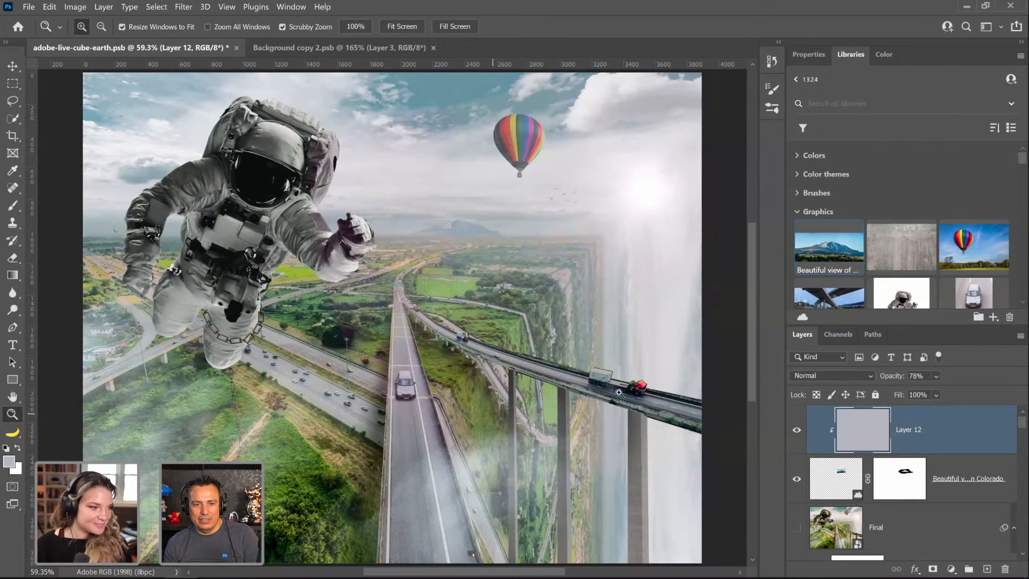
{"action": "left_click_drag", "start_coordinate": [885, 380], "coordinate": [893, 381]}
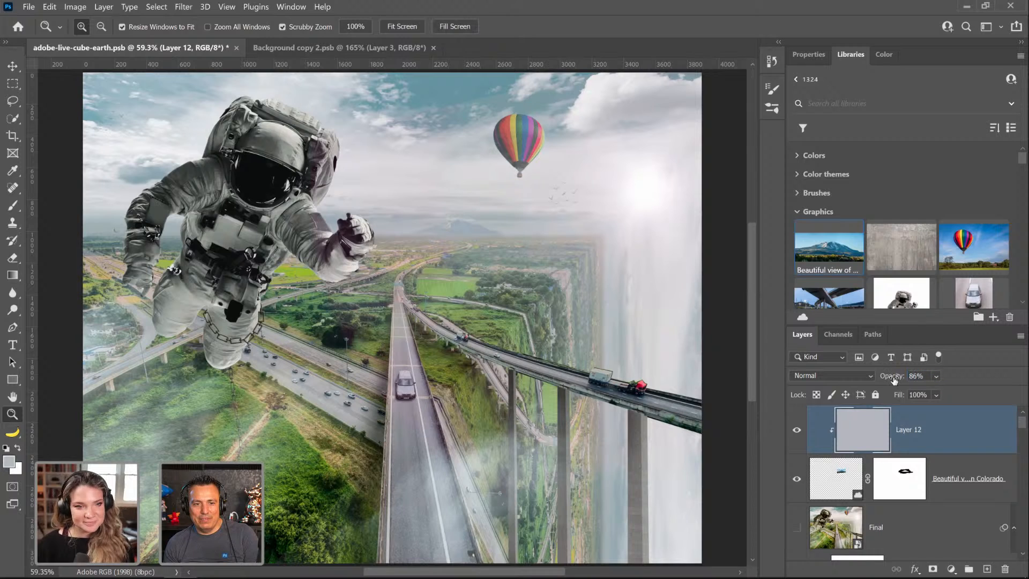
{"action": "left_click", "coordinate": [797, 480]}
{"action": "left_click", "coordinate": [796, 483]}
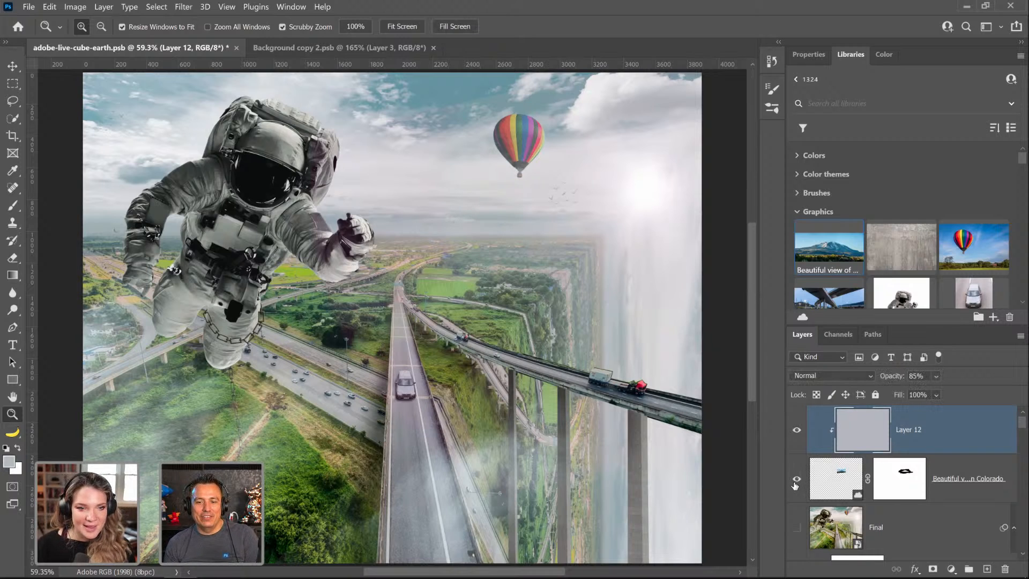
Step: Shift the mountain layer's transform reference point slightly down to the horizon and scale the mountain to 191.74% around it
{"action": "left_click", "coordinate": [823, 489]}
{"action": "key", "text": "ctrl+t"}
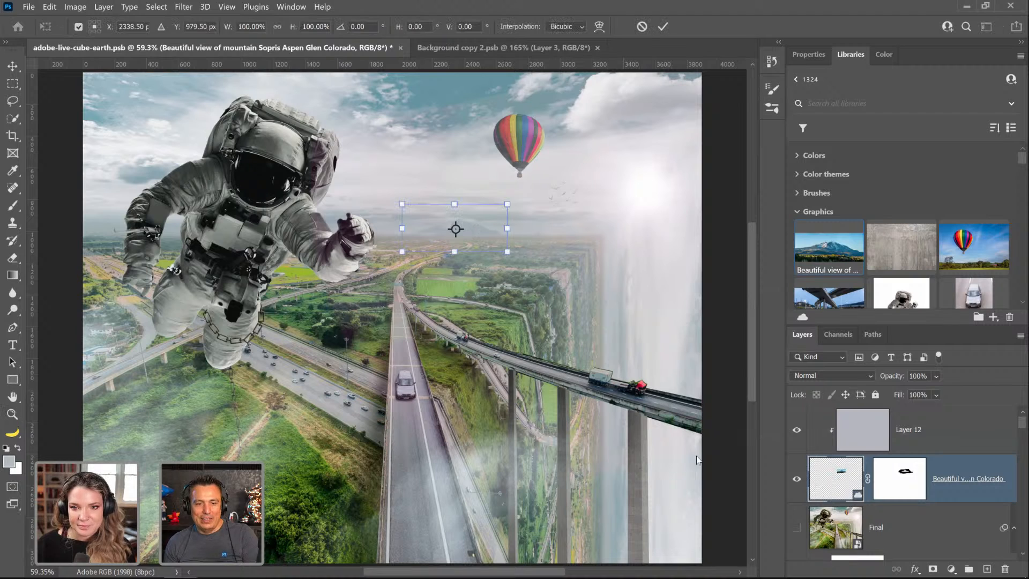
{"action": "left_click", "coordinate": [456, 232]}
{"action": "left_click_drag", "start_coordinate": [457, 231], "coordinate": [459, 235]}
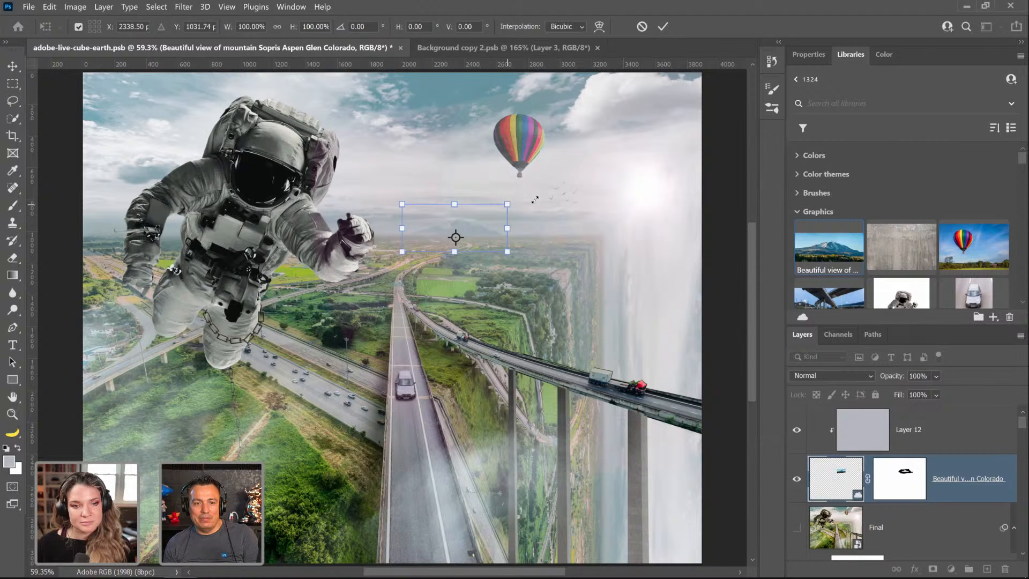
{"action": "left_click_drag", "start_coordinate": [535, 199], "coordinate": [566, 191]}
{"action": "key", "text": "Return"}
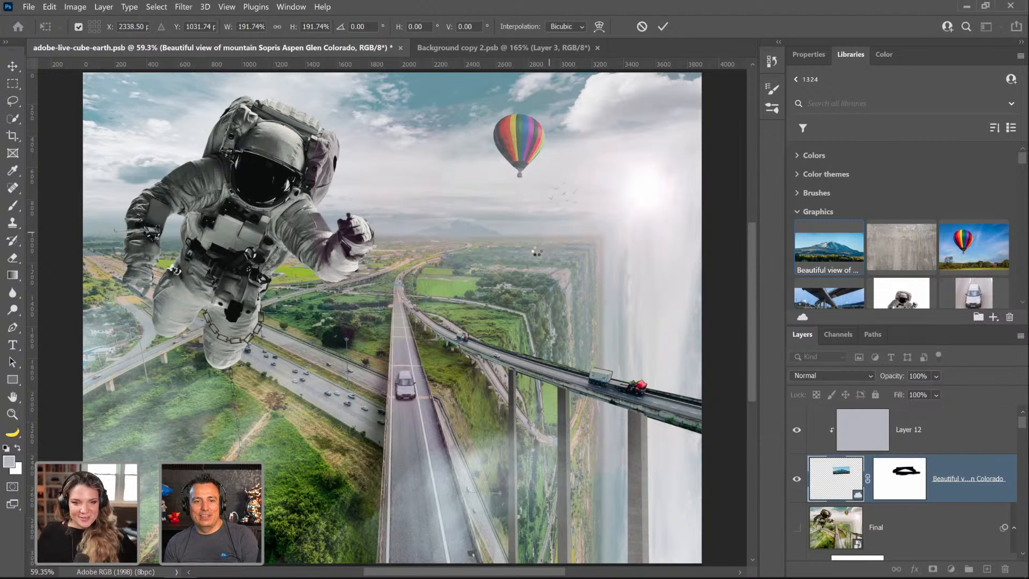
Step: Activate the mountain layer's mask for painting with a 30 px black brush
{"action": "key", "text": "z"}
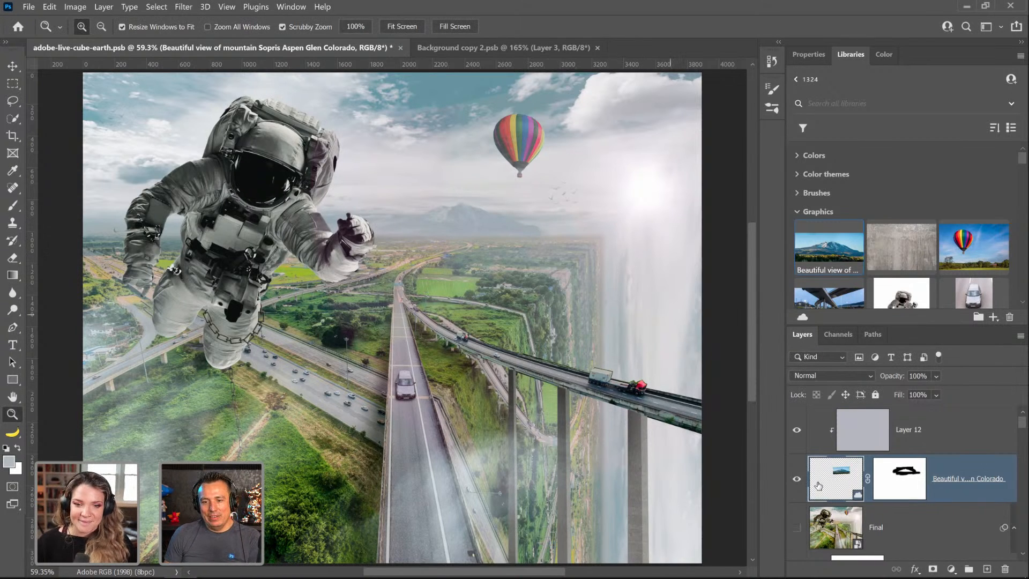
{"action": "left_click", "coordinate": [909, 482]}
{"action": "left_click", "coordinate": [11, 205]}
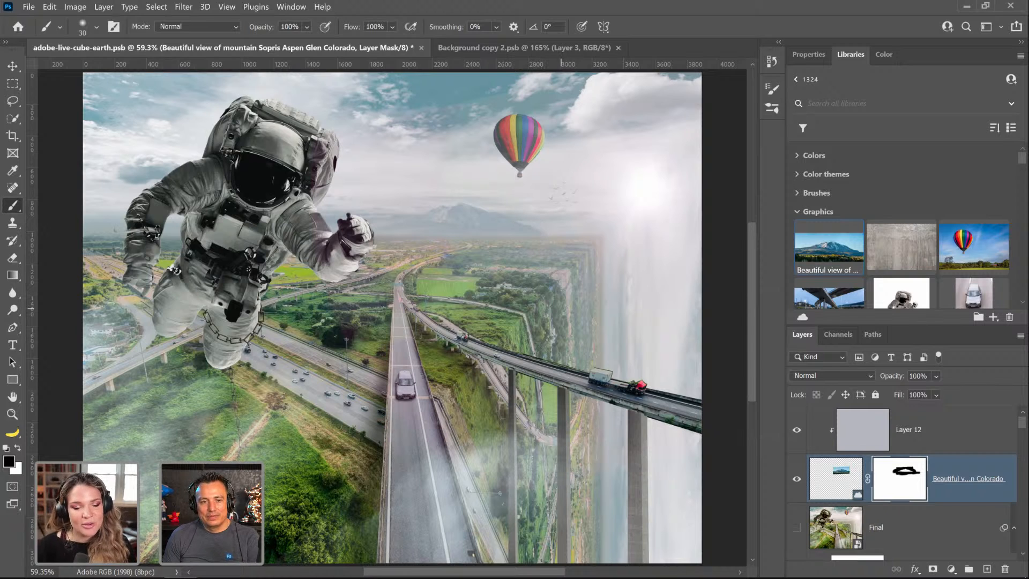
Step: Start opening another file and browse the PTC Dropbox to PTC > YouTube Tutorials > Completed
{"action": "left_click", "coordinate": [31, 9]}
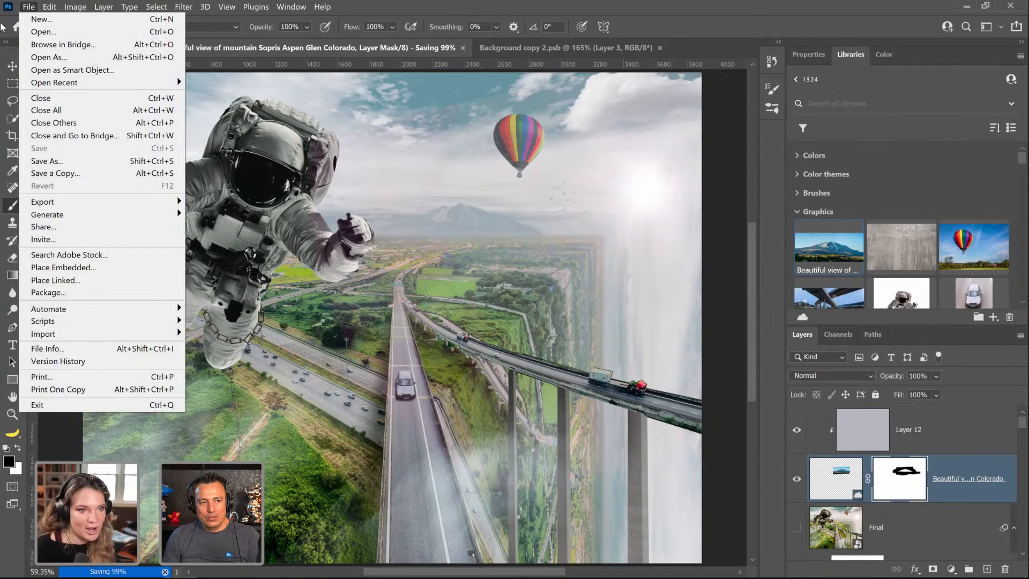
{"action": "left_click", "coordinate": [34, 33]}
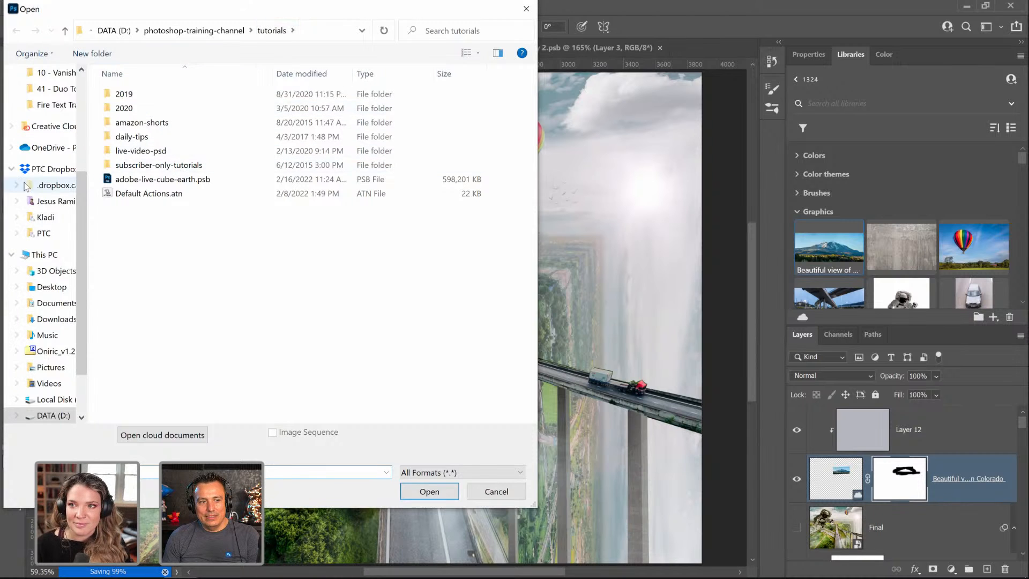
{"action": "left_click", "coordinate": [53, 169]}
{"action": "double_click", "coordinate": [125, 137]}
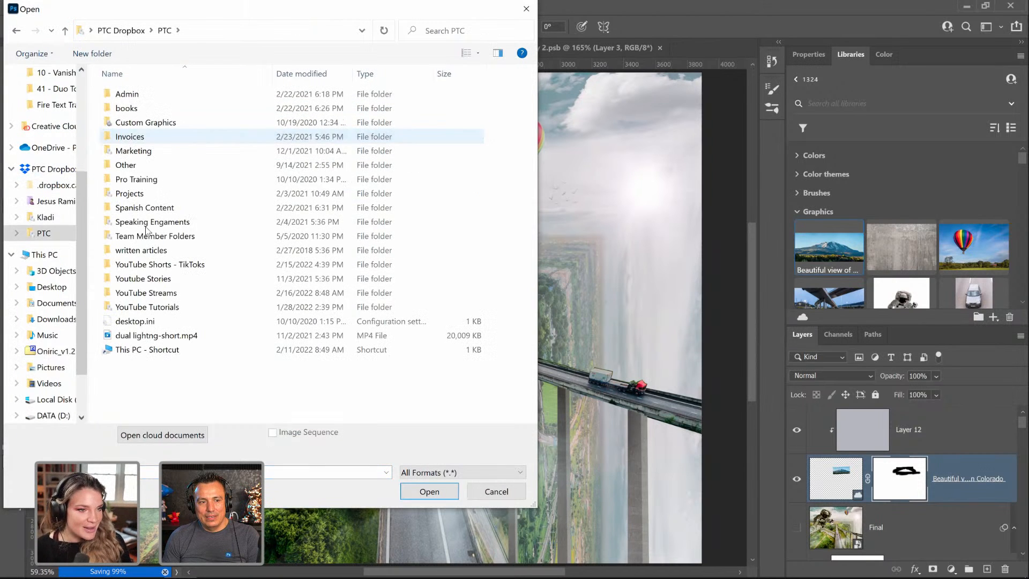
{"action": "double_click", "coordinate": [160, 310]}
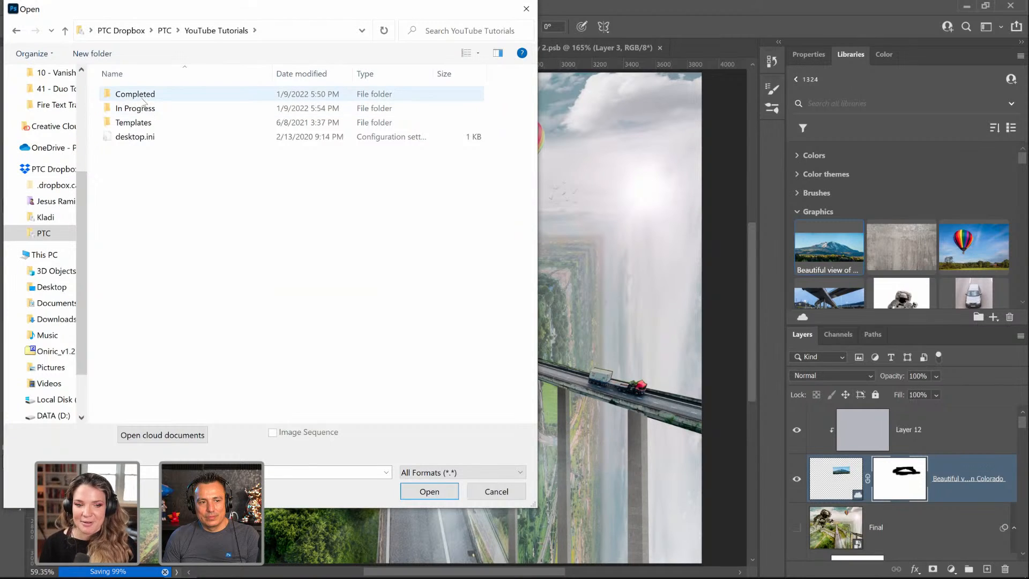
{"action": "double_click", "coordinate": [135, 95]}
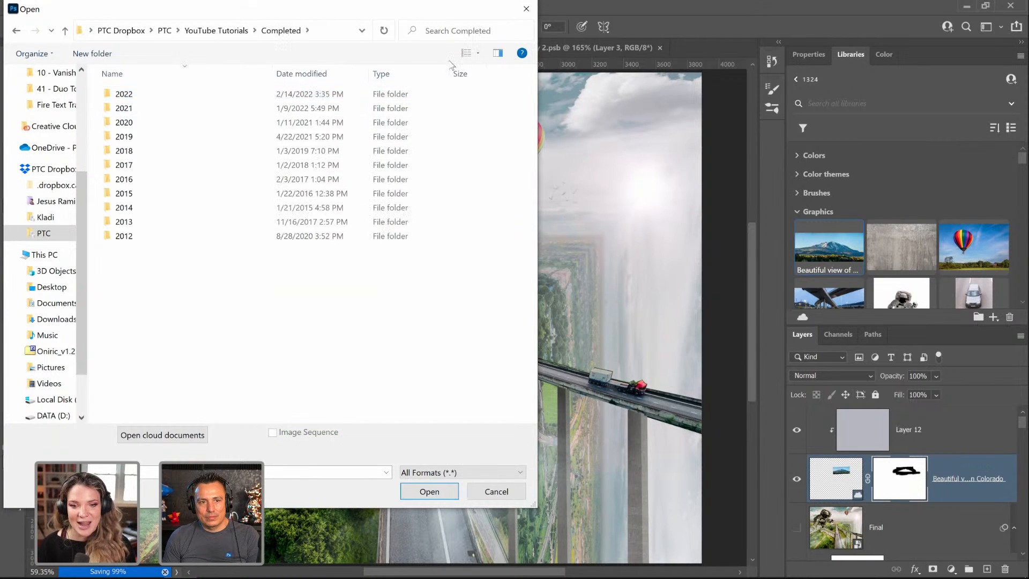
Step: Search the Completed folder for "perspective" and enter the 154-perspective-bending-cube-earth folder
{"action": "left_click", "coordinate": [453, 30]}
{"action": "type", "text": "per"}
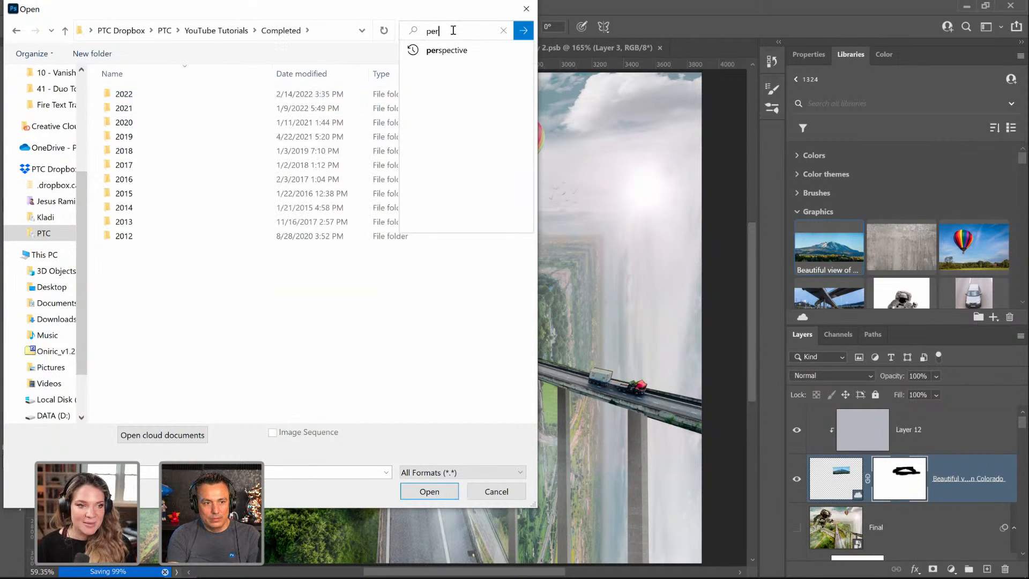
{"action": "type", "text": "spective"}
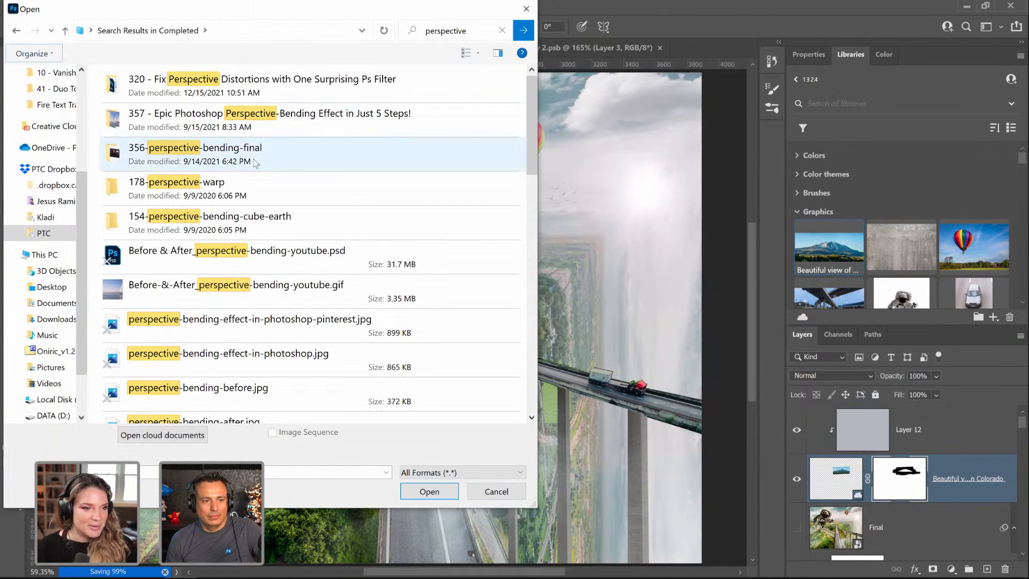
{"action": "left_click", "coordinate": [266, 229]}
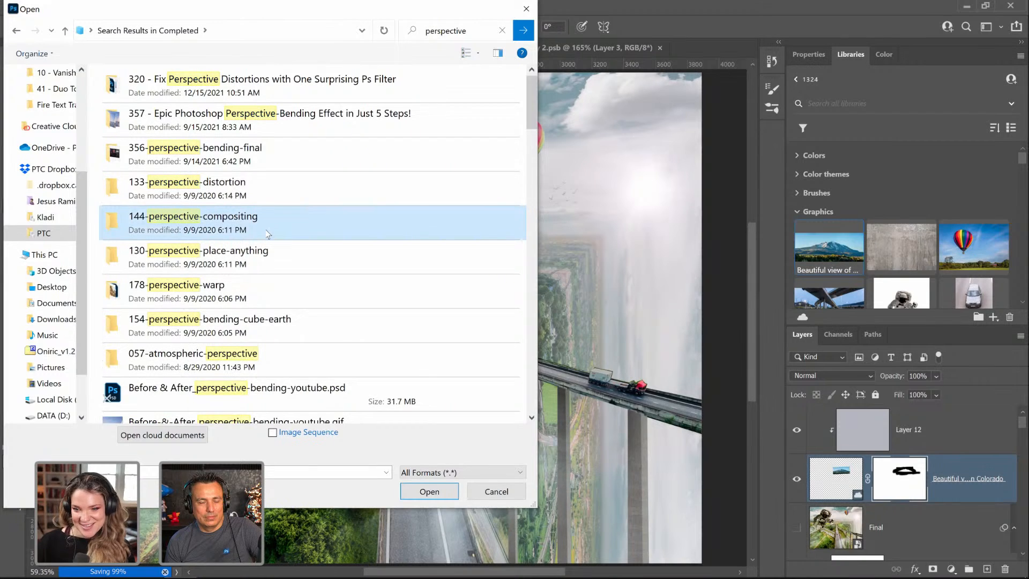
{"action": "double_click", "coordinate": [252, 322]}
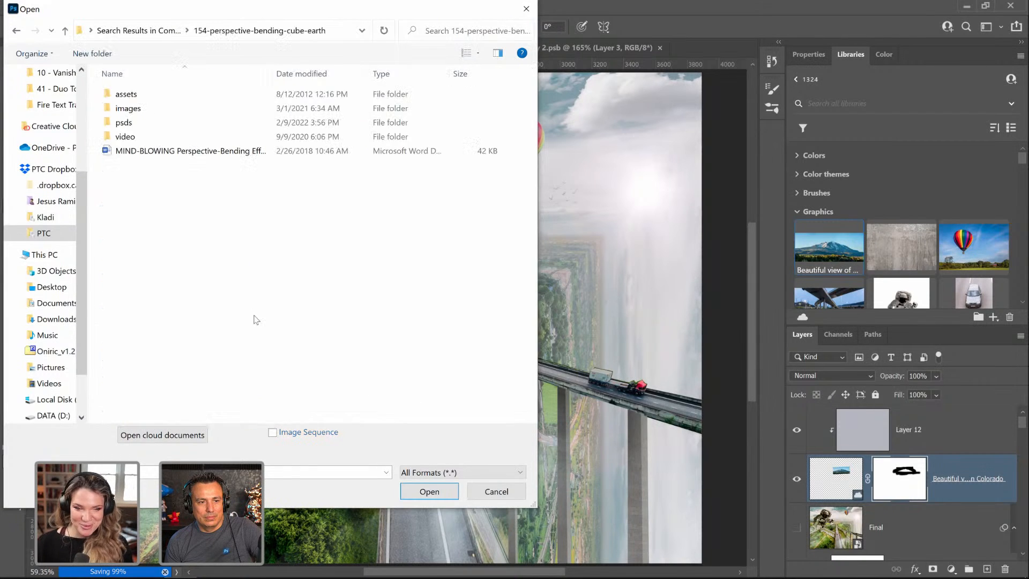
Step: Look into the project's images folder, then open cube-earth.psd from its psds folder
{"action": "double_click", "coordinate": [132, 108]}
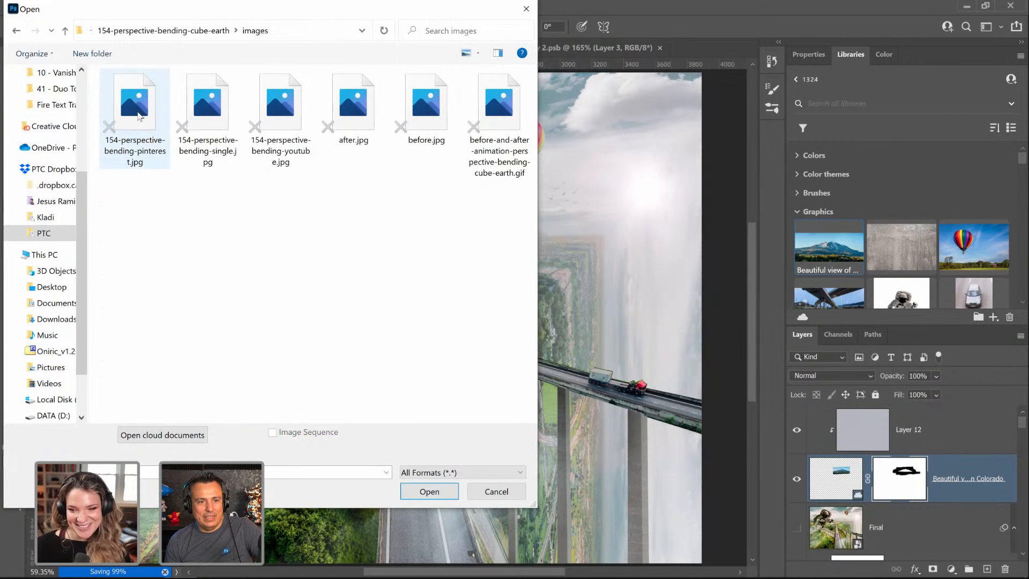
{"action": "left_click", "coordinate": [15, 31]}
{"action": "double_click", "coordinate": [176, 122]}
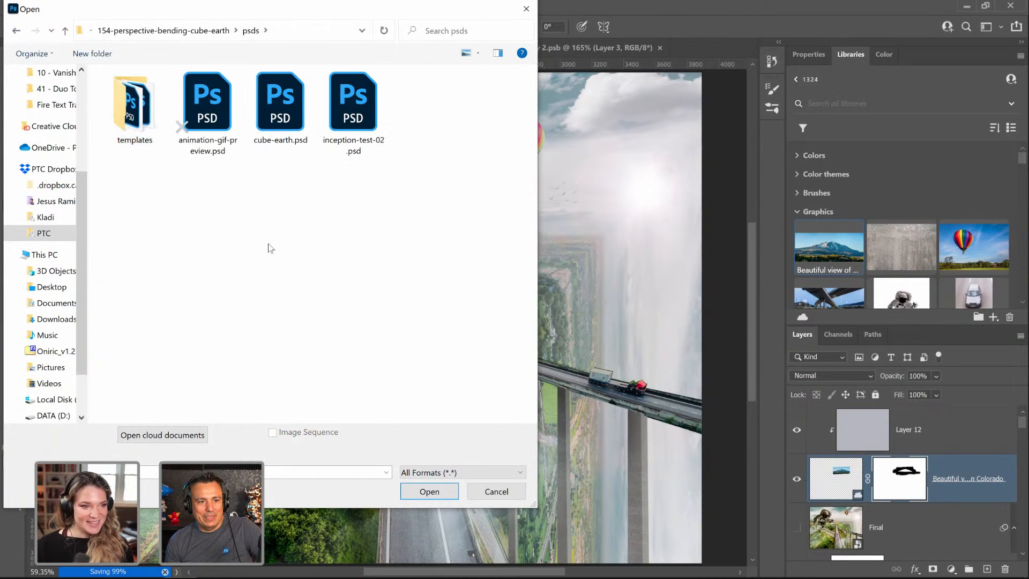
{"action": "double_click", "coordinate": [279, 108]}
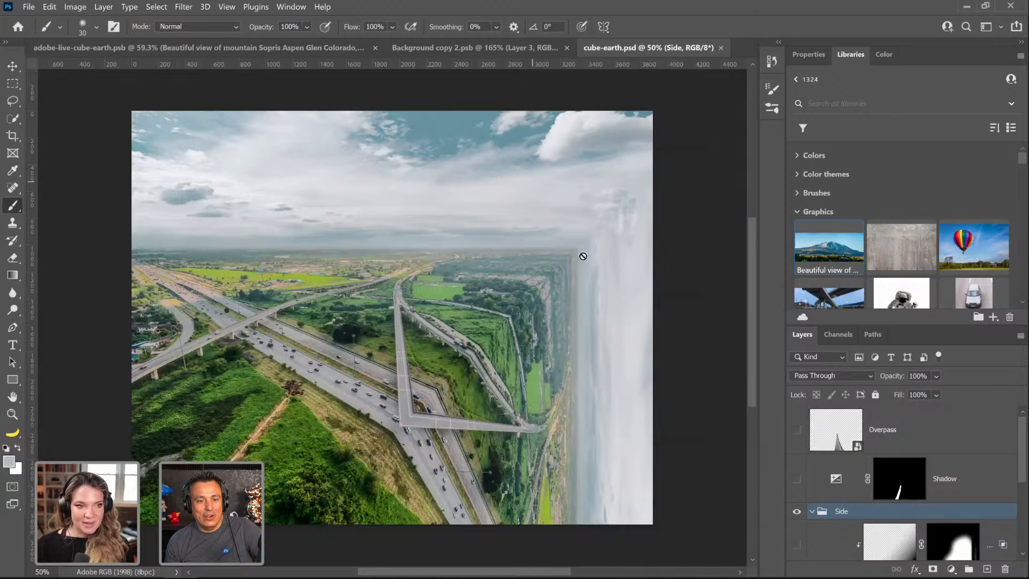
Step: Show the Overpass and Shadow layers, and toggle the clipped shading layer above the Side layer to compare, leaving it visible
{"action": "left_click", "coordinate": [796, 430]}
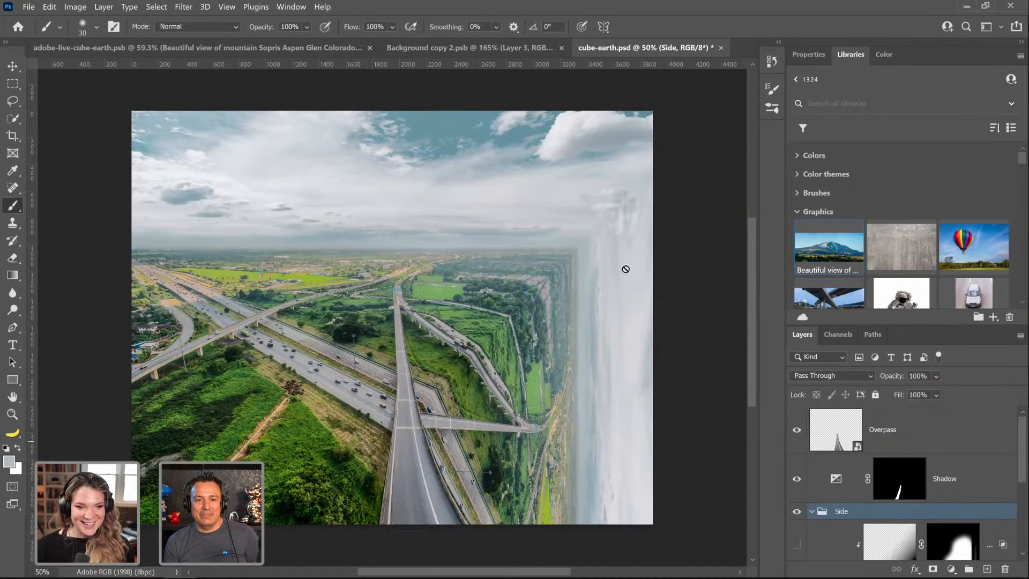
{"action": "scroll", "coordinate": [948, 461], "scroll_direction": "down", "scroll_amount": 3}
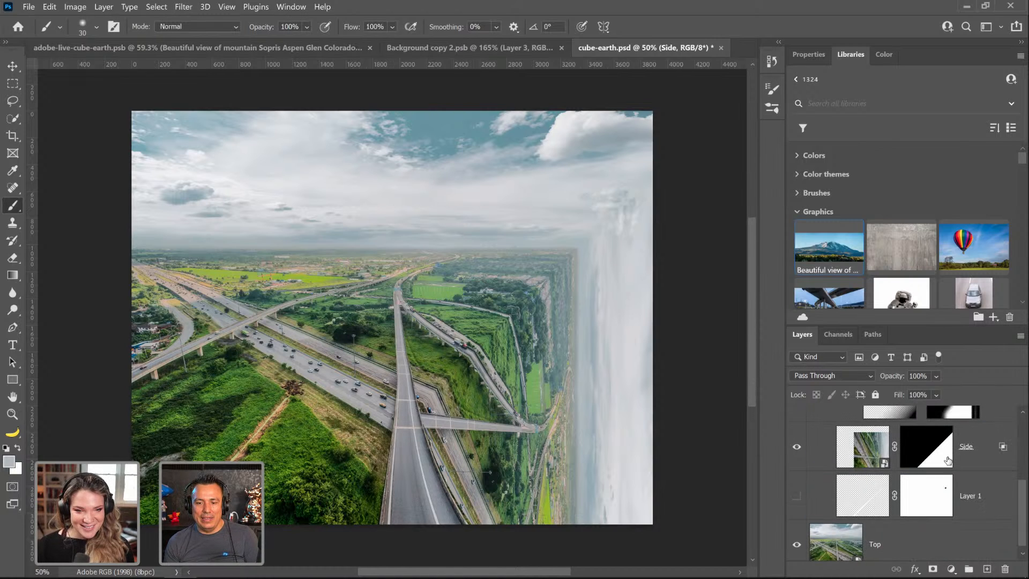
{"action": "scroll", "coordinate": [937, 467], "scroll_direction": "up", "scroll_amount": 1}
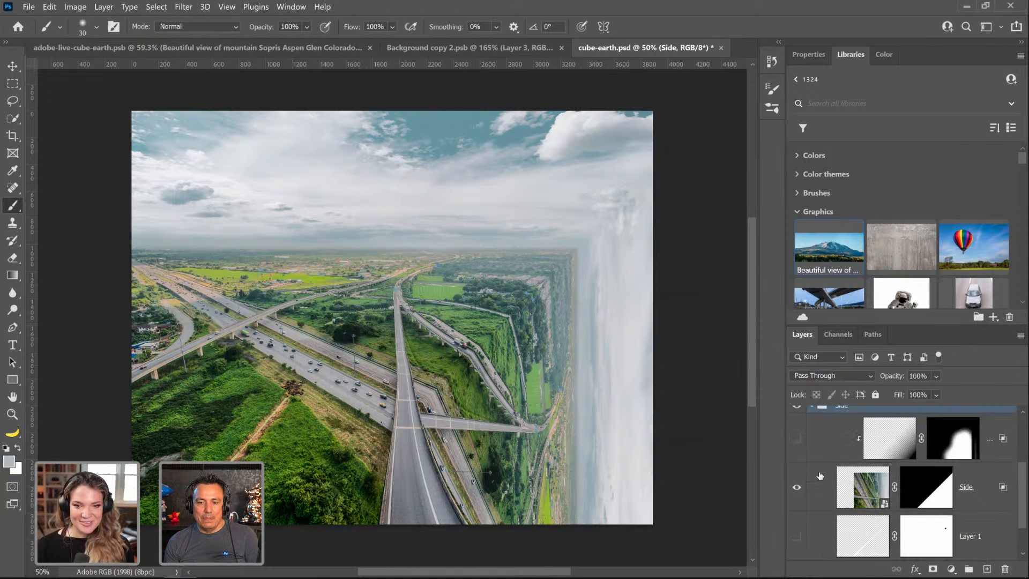
{"action": "left_click", "coordinate": [796, 438]}
{"action": "left_click", "coordinate": [793, 440]}
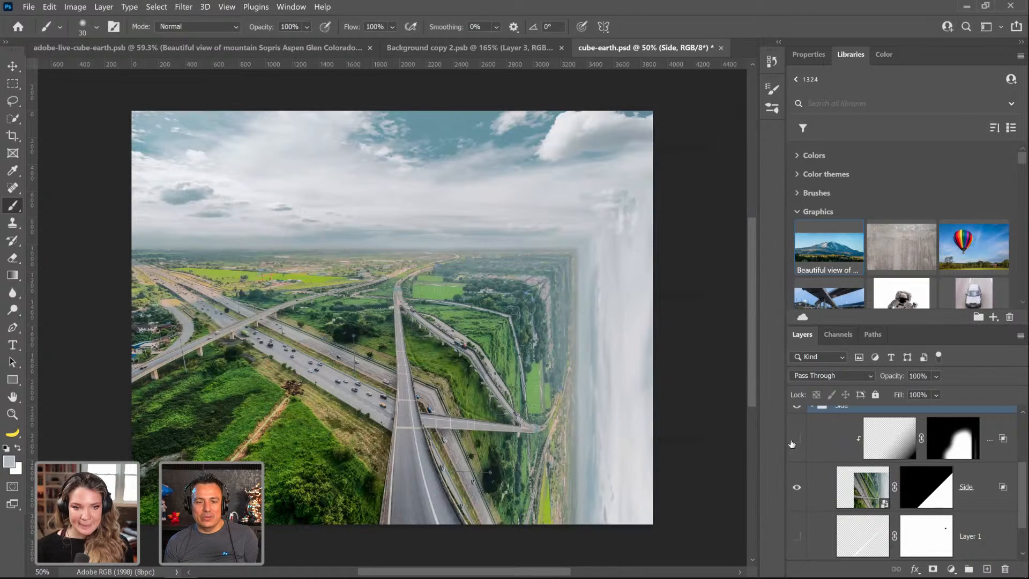
{"action": "left_click", "coordinate": [793, 439]}
{"action": "left_click", "coordinate": [793, 439]}
{"action": "left_click", "coordinate": [793, 439]}
{"action": "scroll", "coordinate": [792, 447], "scroll_direction": "down", "scroll_amount": 1}
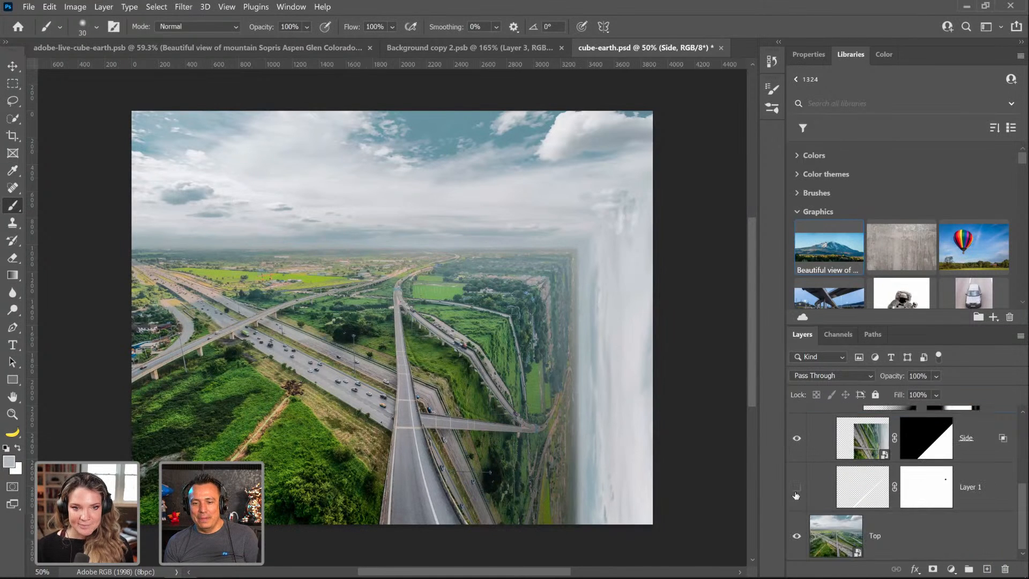